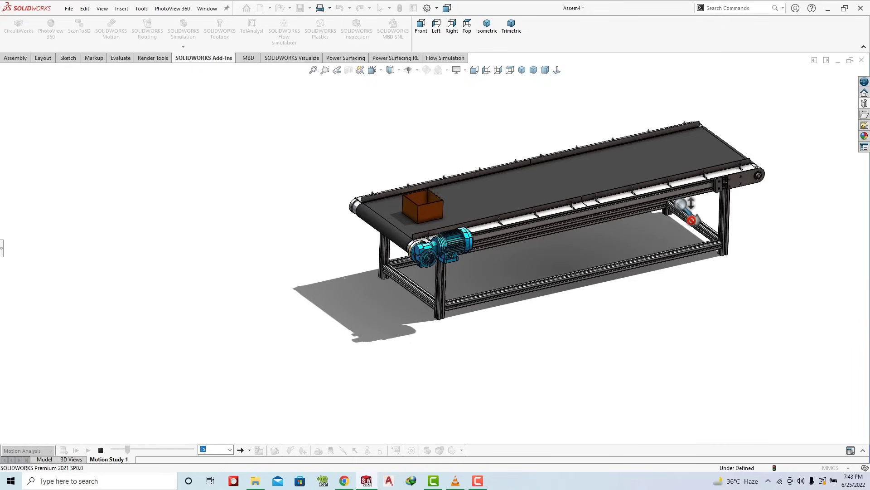
# Step: Play the conveyor motion study, then fully explode the assembly in eDrawings with the Exploded Views slider
pyautogui.scroll(2, 748, 151)
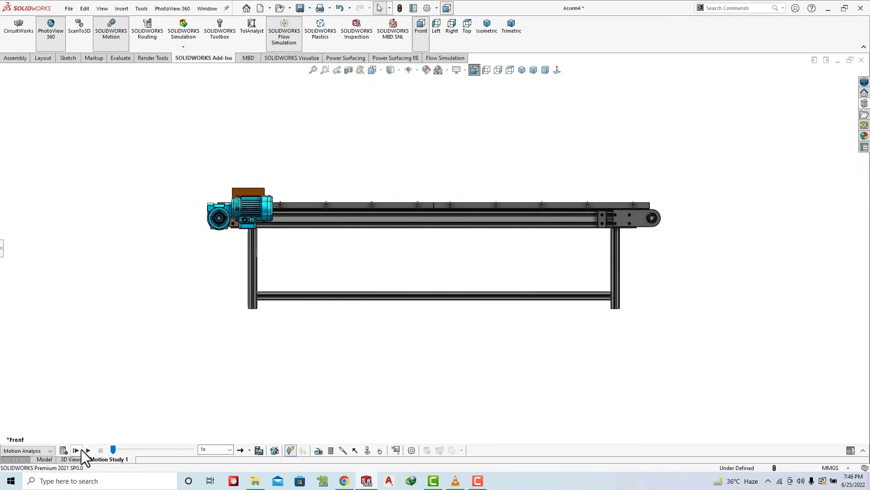
pyautogui.click(87, 450)
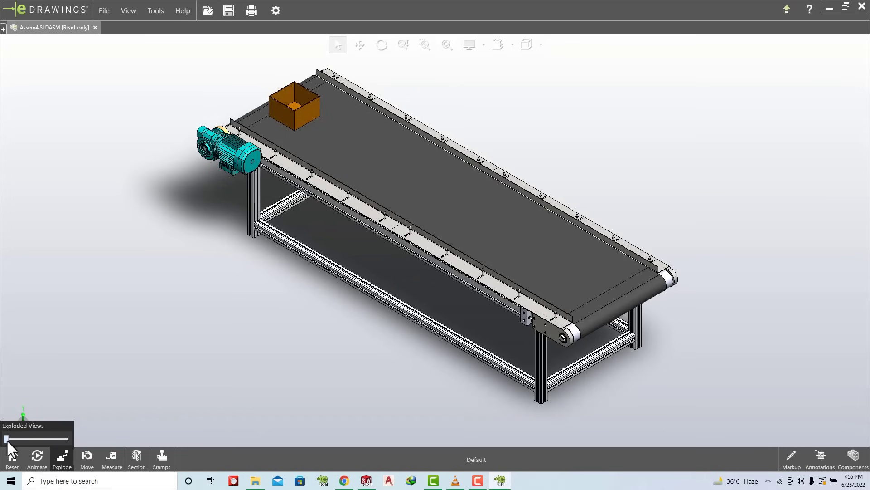
pyautogui.moveTo(7, 439); pyautogui.dragTo(69, 440)
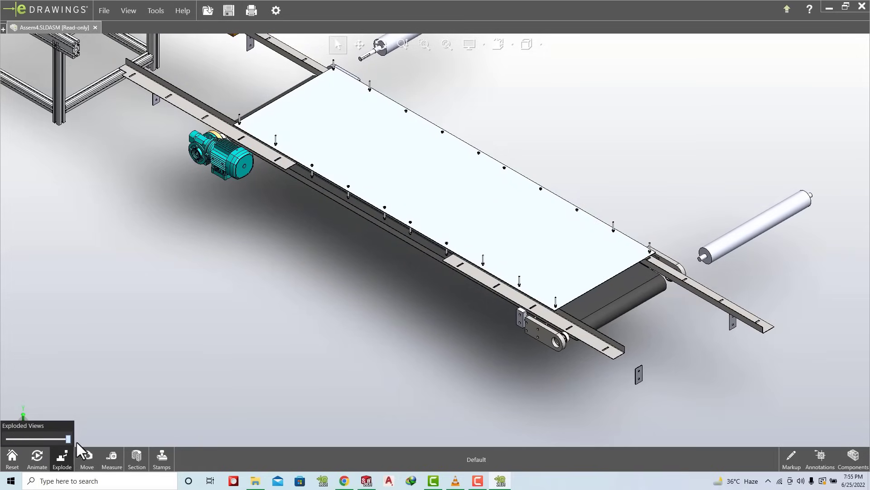
# Step: Toggle Explode off, on and off again to reassemble the conveyor in eDrawings
pyautogui.click(61, 467)
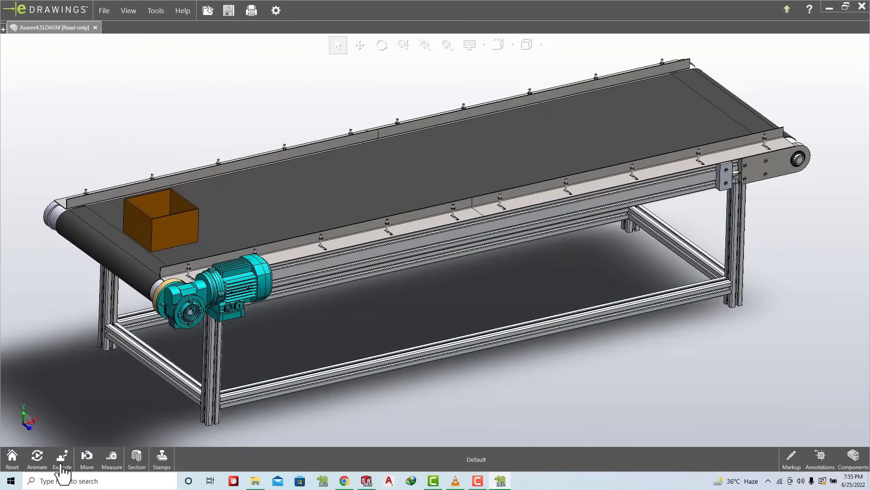
pyautogui.click(61, 467)
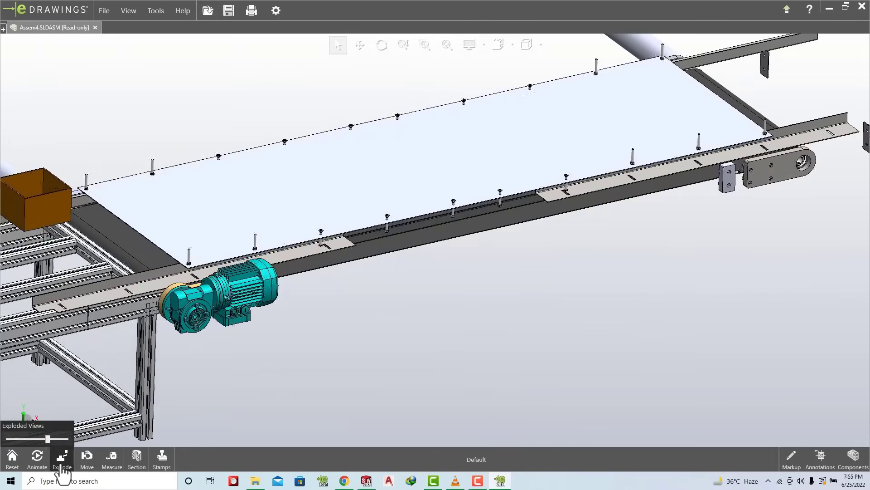
pyautogui.click(61, 467)
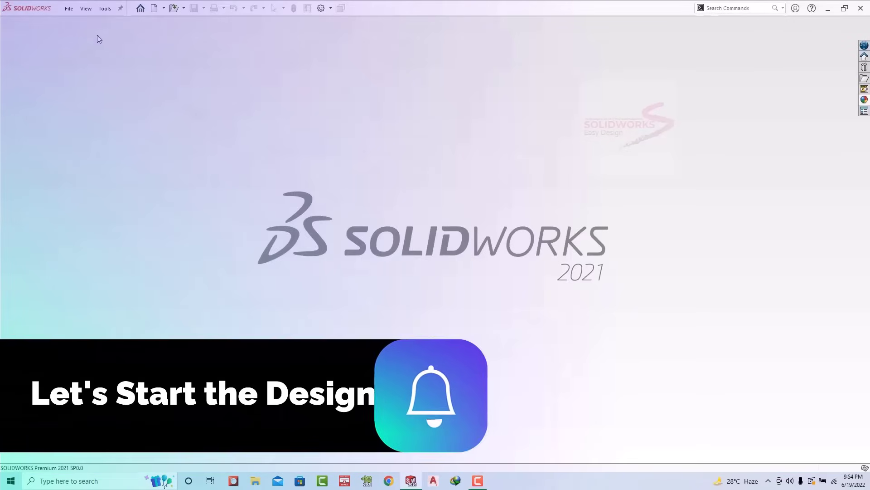
# Step: Create a new SOLIDWORKS part document
pyautogui.click(69, 8)
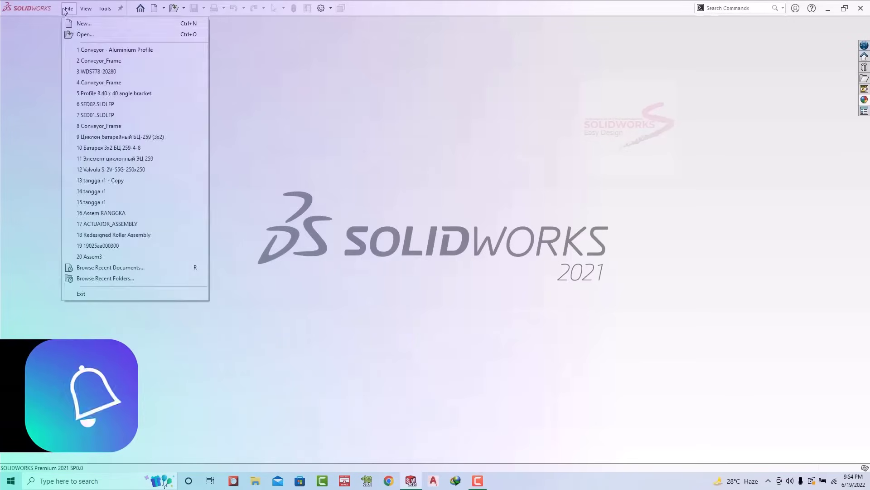
pyautogui.click(82, 23)
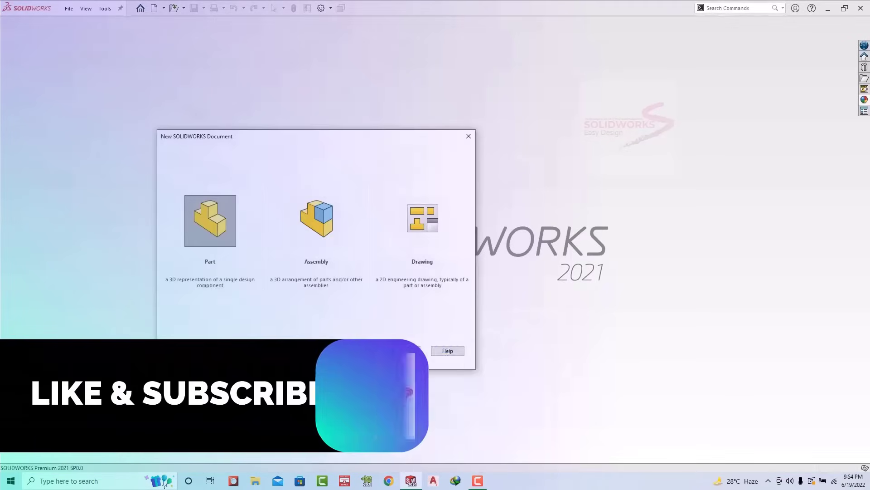
pyautogui.click(445, 349)
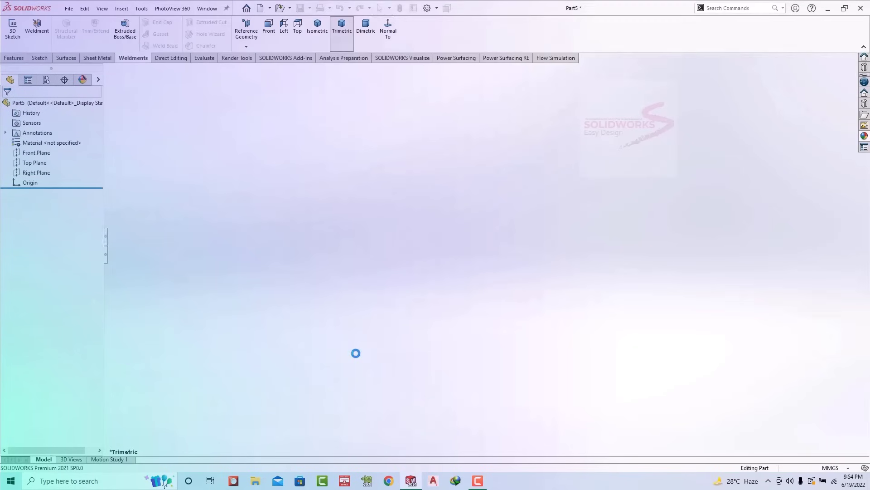
# Step: On the Top Plane, sketch a center rectangle centred on the origin
pyautogui.click(35, 163)
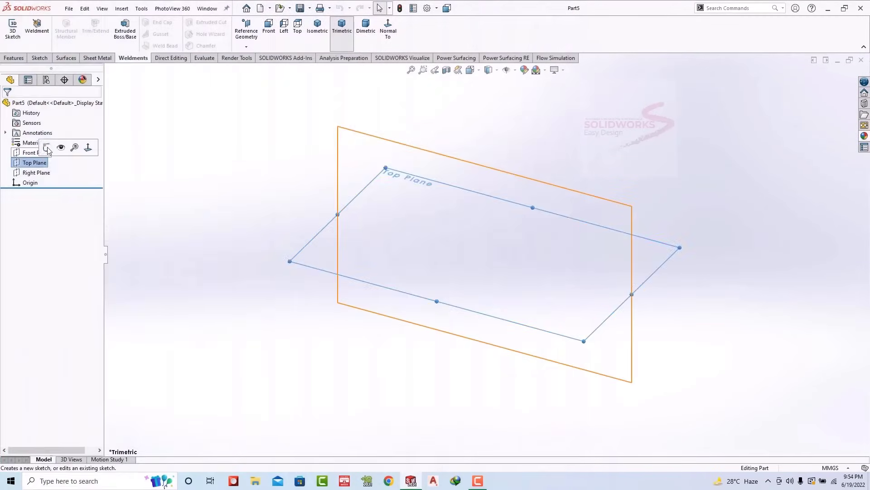
pyautogui.click(63, 148)
pyautogui.click(69, 34)
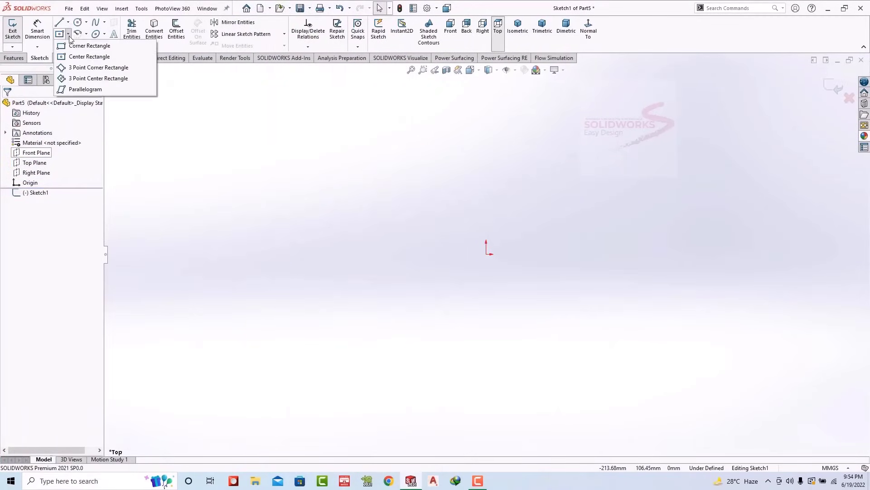
pyautogui.click(89, 57)
pyautogui.click(486, 254)
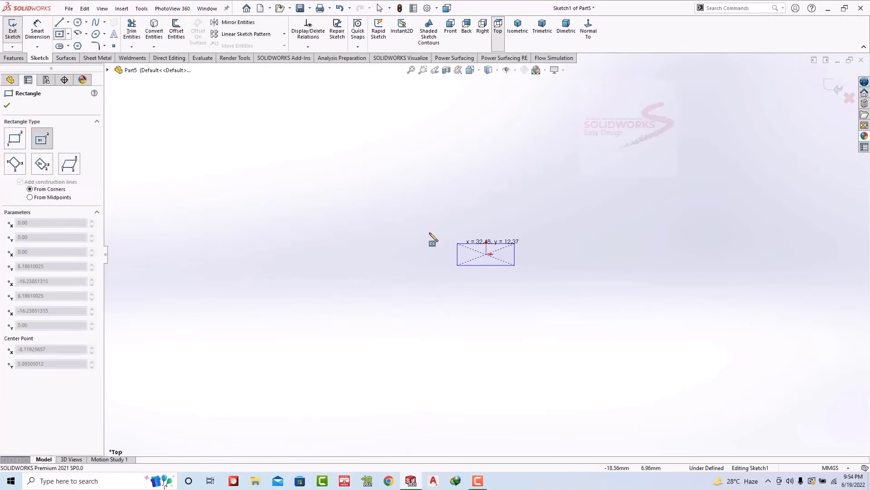
pyautogui.click(239, 143)
pyautogui.press('Escape')
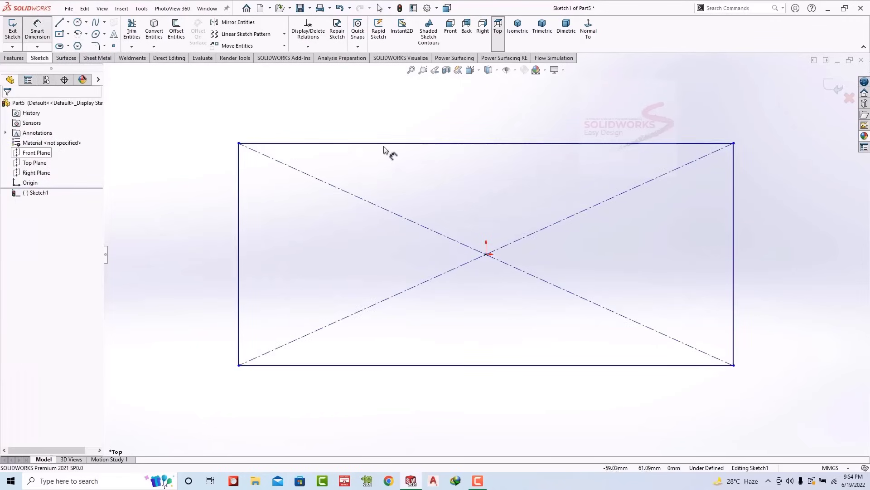
# Step: Dimension the rectangle 1880 mm wide by 550 mm high and exit the sketch
pyautogui.click(402, 143)
pyautogui.click(461, 132)
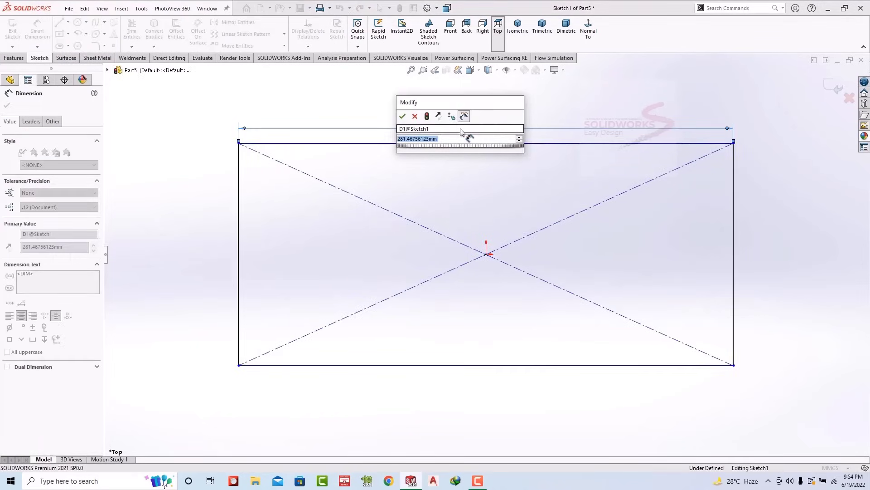
pyautogui.write('1880')
pyautogui.press('Return')
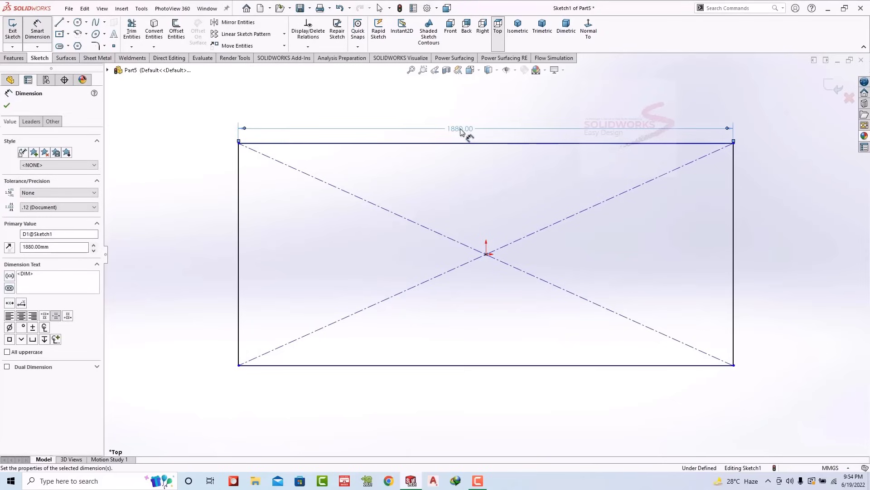
pyautogui.click(239, 177)
pyautogui.click(211, 215)
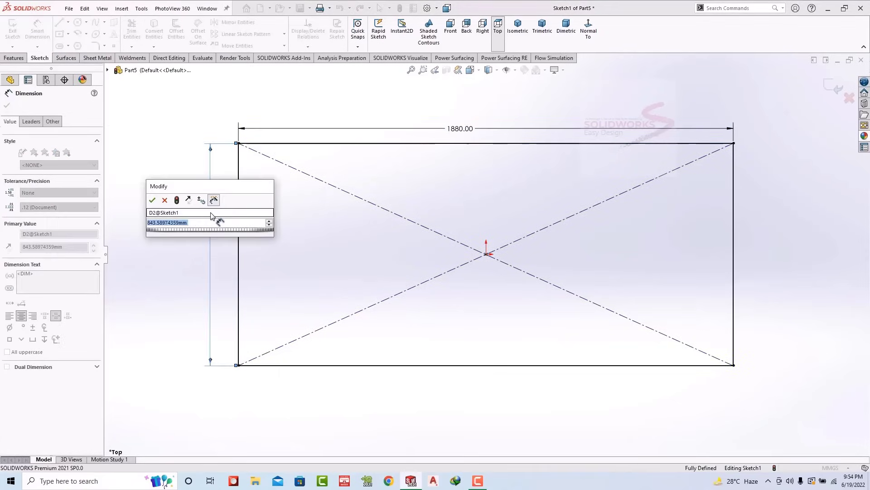
pyautogui.write('550')
pyautogui.press('Return')
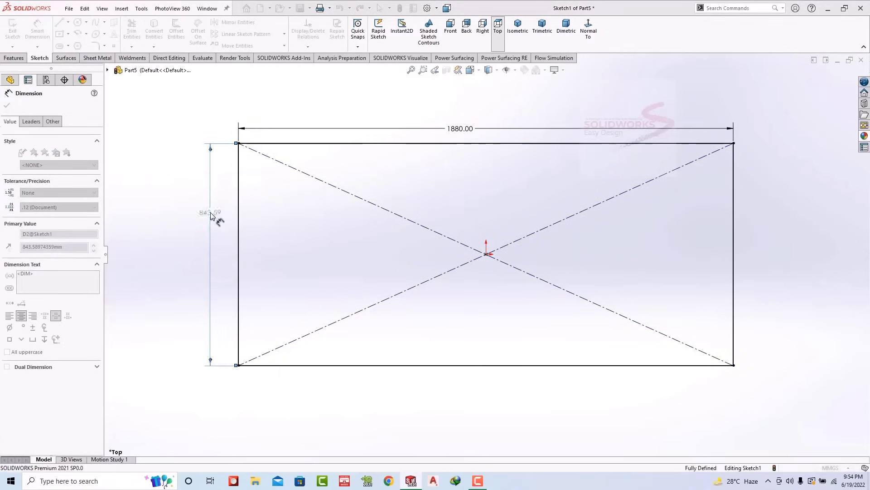
pyautogui.click(833, 89)
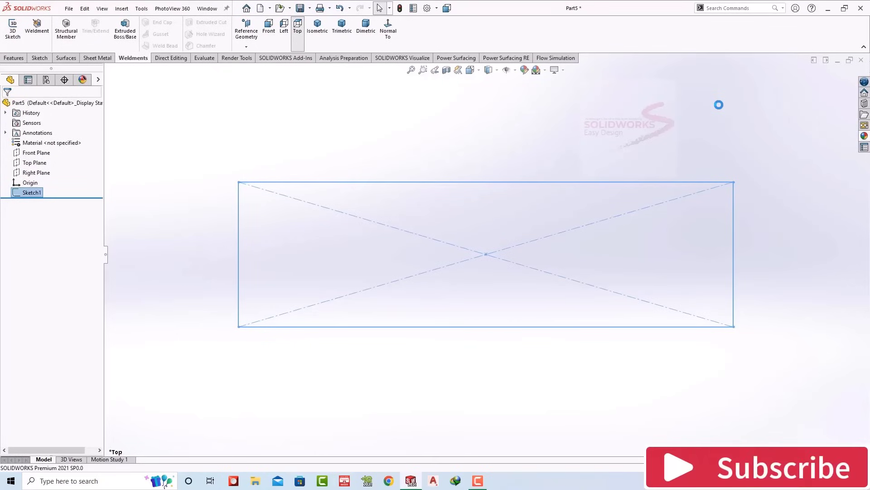
# Step: In a trimetric 3D sketch, draw vertical legs below the rectangle's front and left corners
pyautogui.click(341, 28)
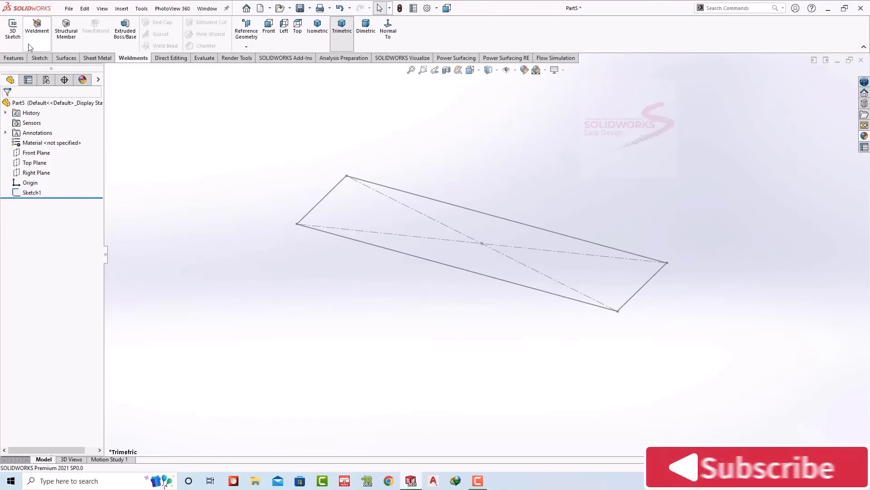
pyautogui.click(12, 27)
pyautogui.click(59, 22)
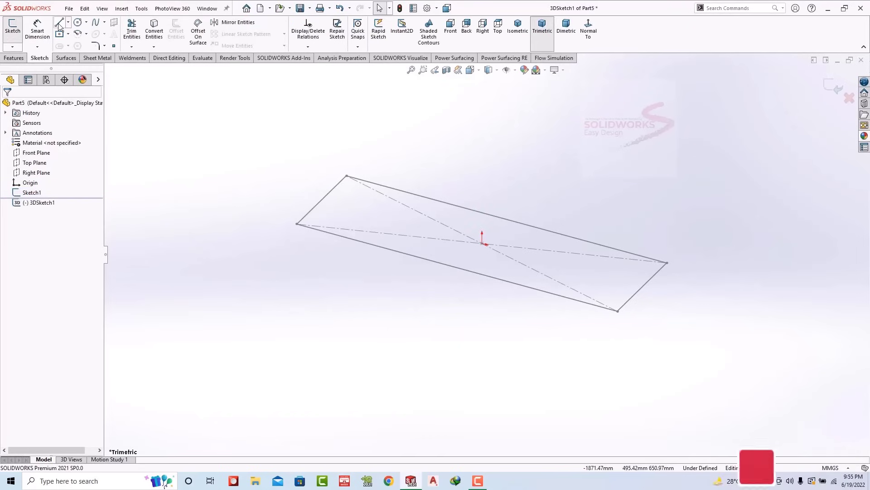
pyautogui.click(600, 307)
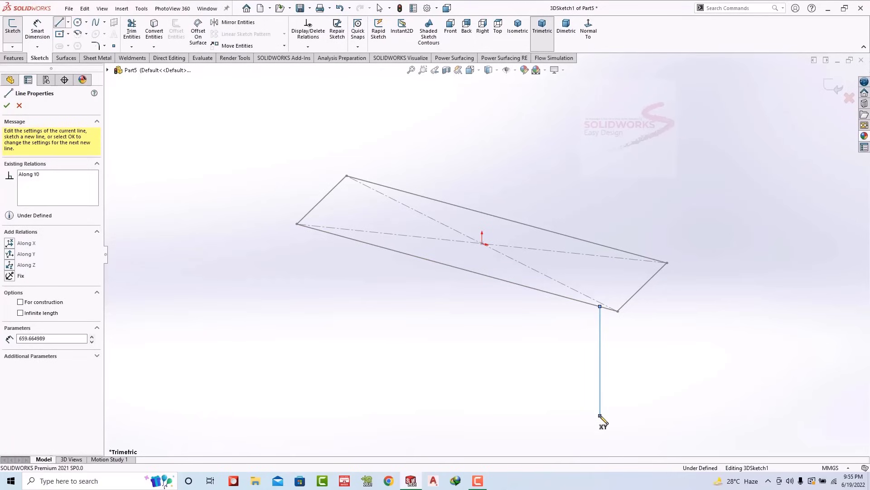
pyautogui.doubleClick(600, 416)
pyautogui.press('Escape')
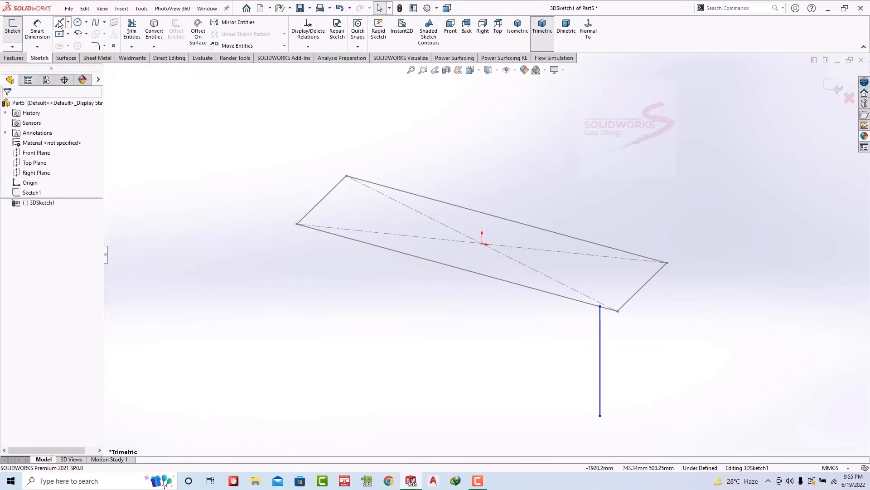
pyautogui.click(59, 23)
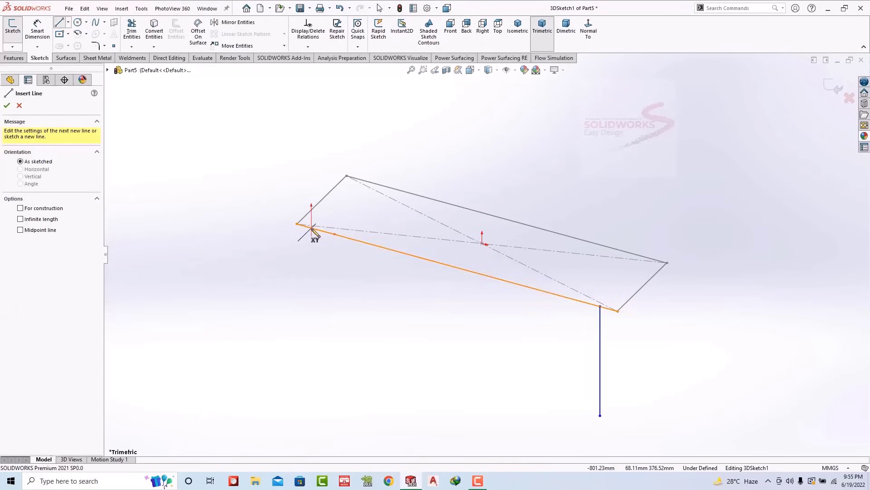
pyautogui.click(311, 228)
pyautogui.click(311, 328)
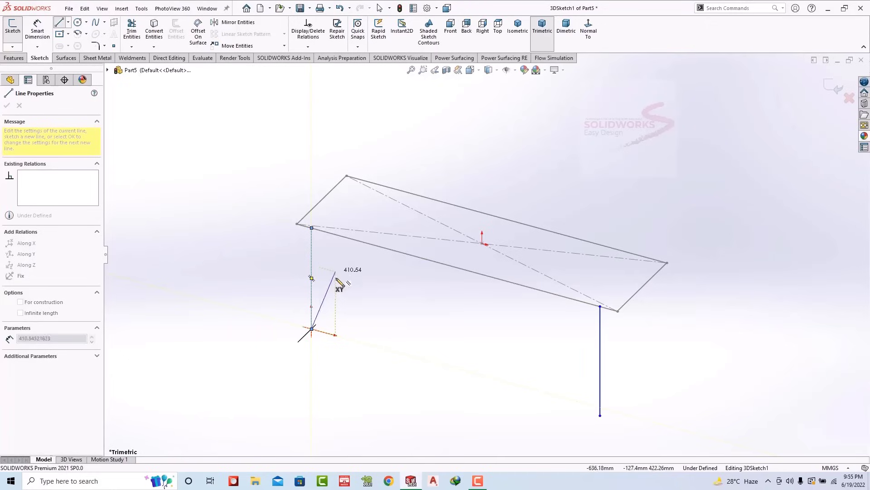
pyautogui.press('Escape')
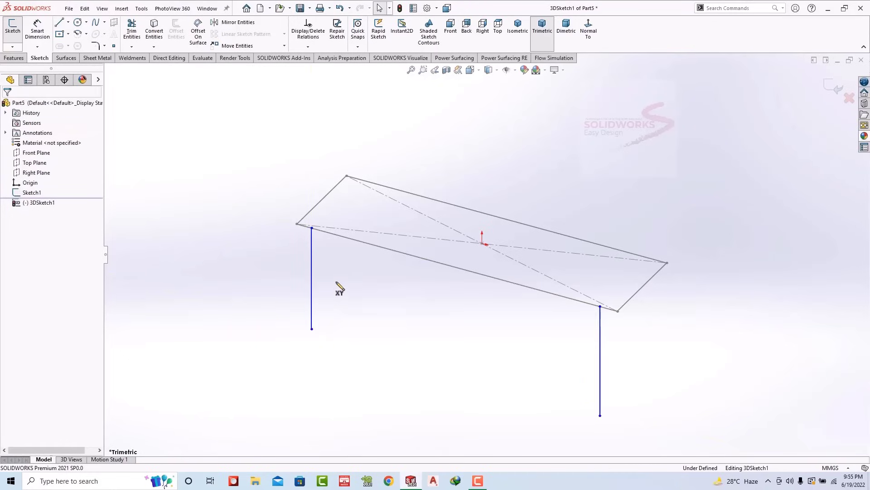
# Step: Draw two more vertical leg lines down from the rectangle's back edge
pyautogui.press('l')
pyautogui.click(373, 182)
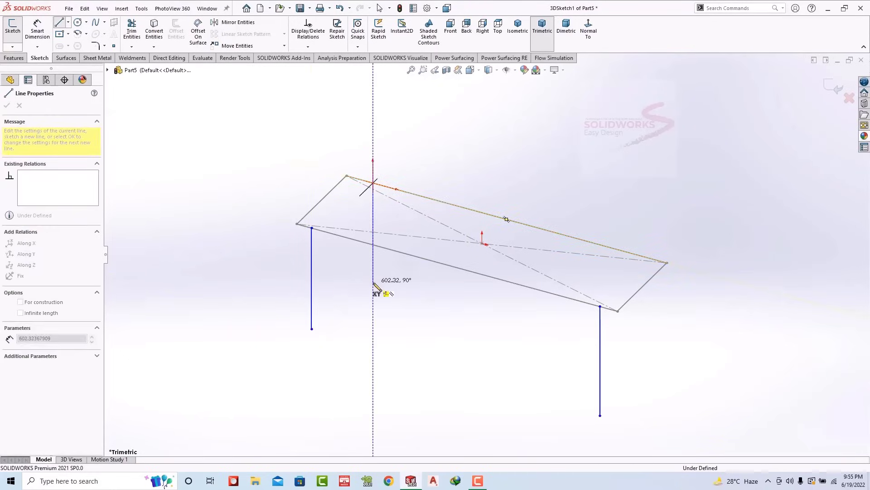
pyautogui.click(372, 281)
pyautogui.press('Escape')
pyautogui.press('l')
pyautogui.click(631, 252)
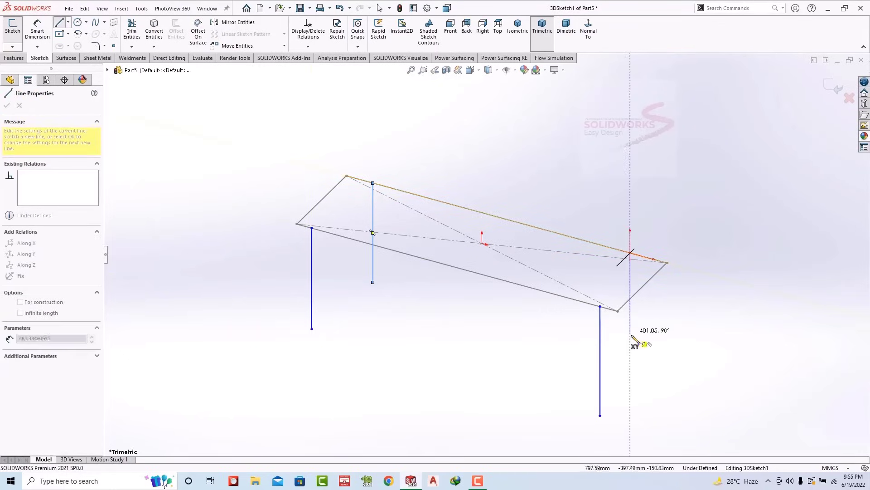
pyautogui.click(630, 364)
pyautogui.press('Escape')
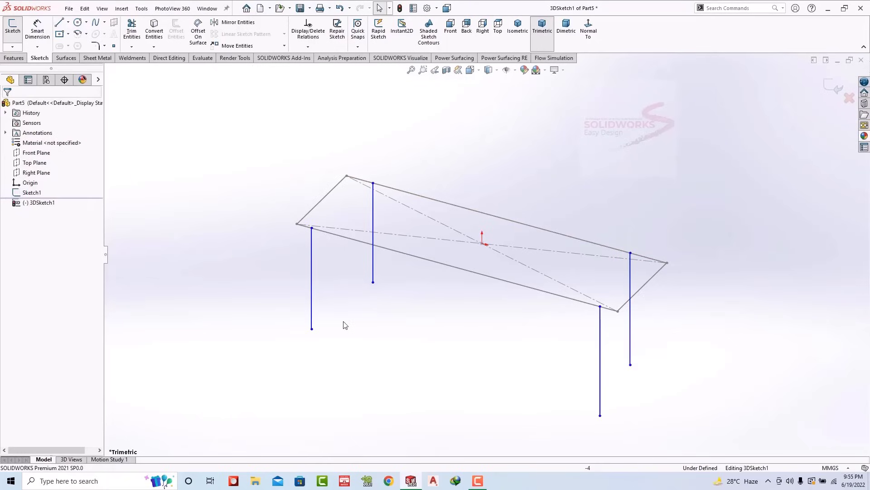
# Step: Make all four leg lines parallel so the slanted right leg is vertical
pyautogui.click(312, 284)
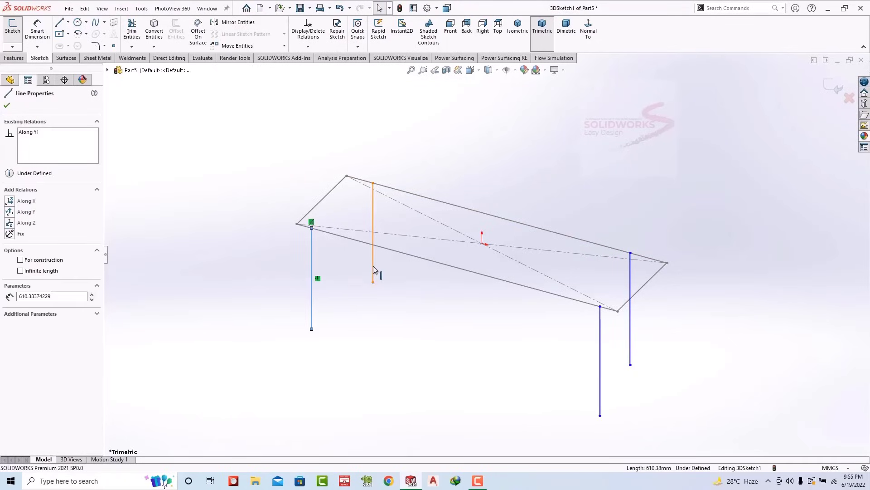
pyautogui.keyDown('ctrl'); pyautogui.click(373, 272); pyautogui.keyUp('ctrl')
pyautogui.keyDown('ctrl'); pyautogui.click(600, 351); pyautogui.keyUp('ctrl')
pyautogui.keyDown('ctrl'); pyautogui.click(630, 335); pyautogui.keyUp('ctrl')
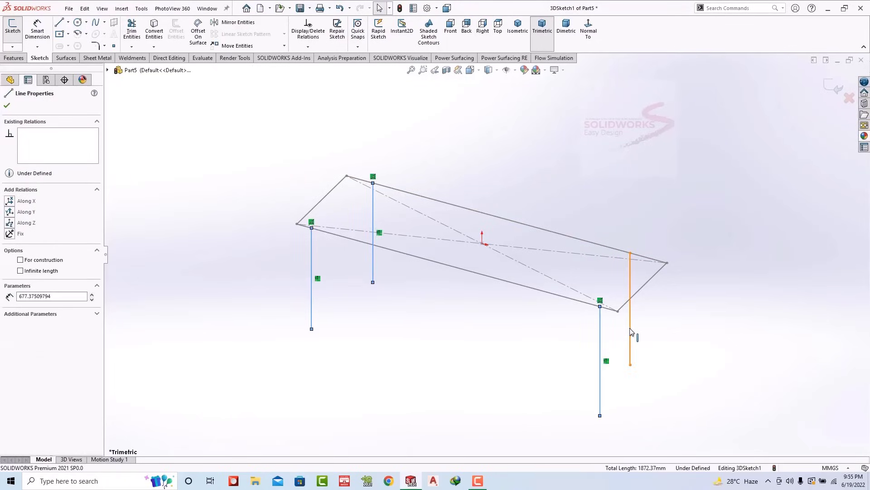
pyautogui.click(718, 293)
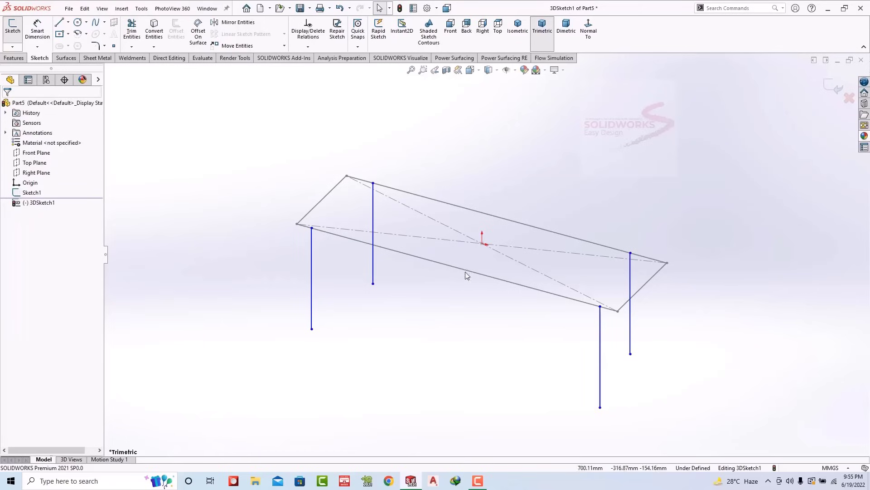
pyautogui.click(42, 35)
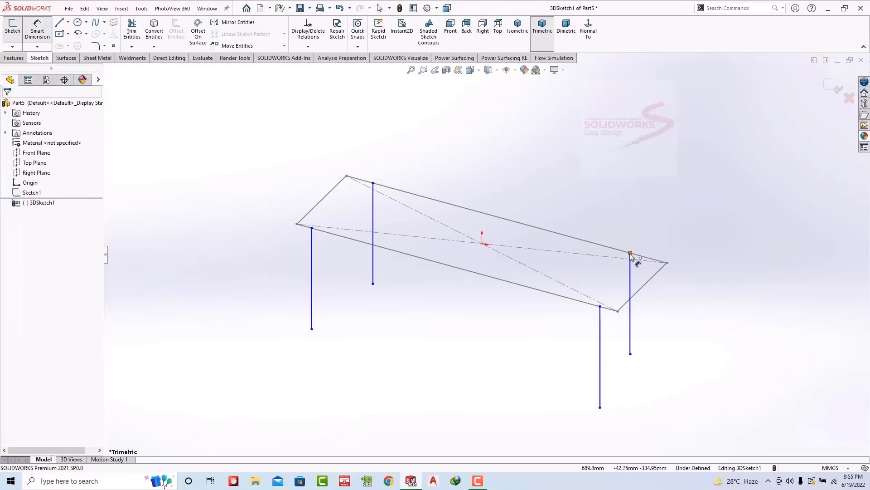
# Step: Inset the right rear and right front legs 100 mm from their nearest corners
pyautogui.click(630, 253)
pyautogui.click(659, 255)
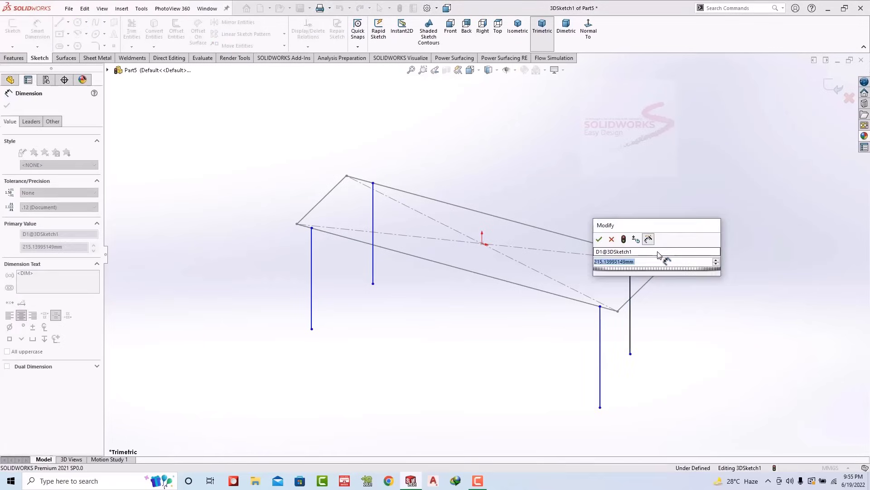
pyautogui.write('100')
pyautogui.press('Return')
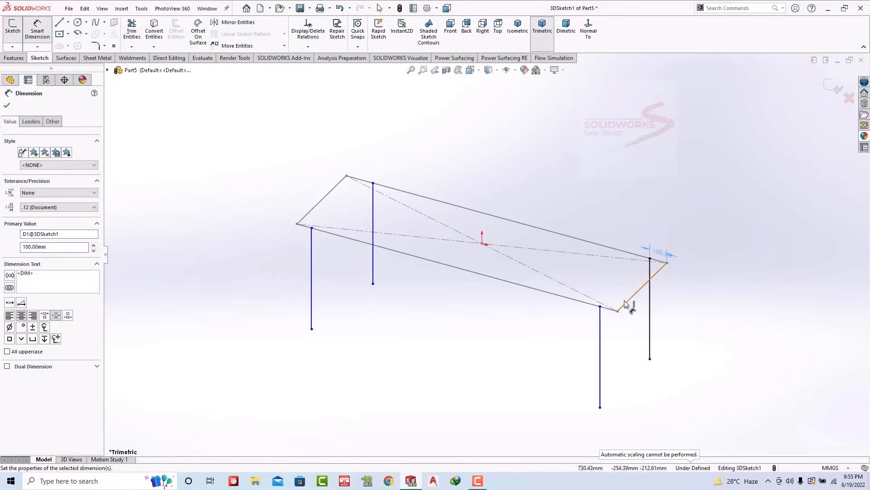
pyautogui.press('Escape')
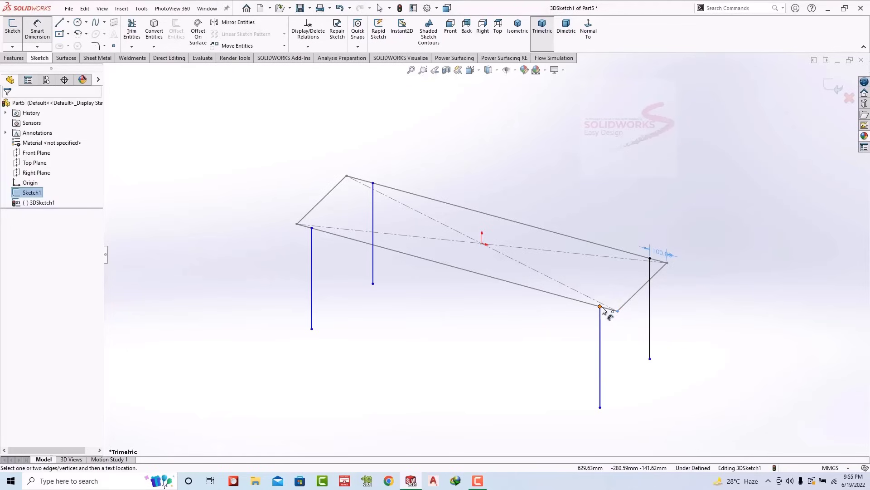
pyautogui.click(601, 307)
pyautogui.click(608, 321)
pyautogui.write('100')
pyautogui.press('Return')
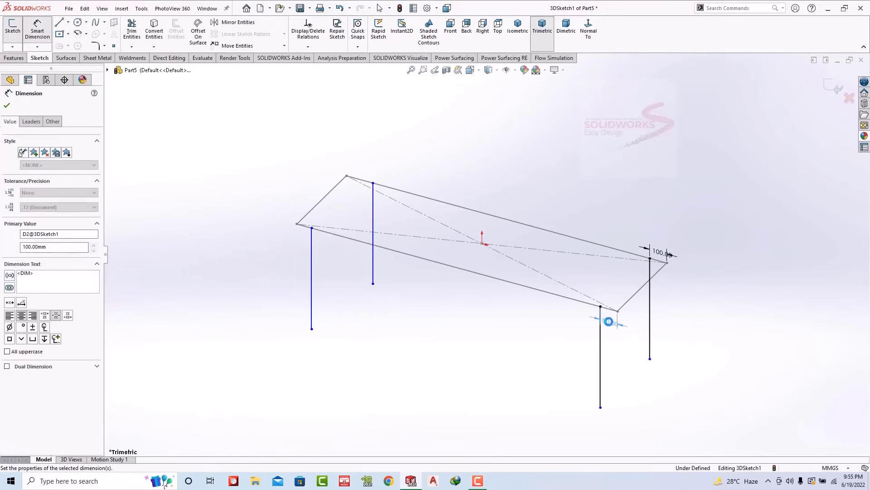
# Step: Inset the left front and left rear legs 100 mm from their nearest corners
pyautogui.click(312, 227)
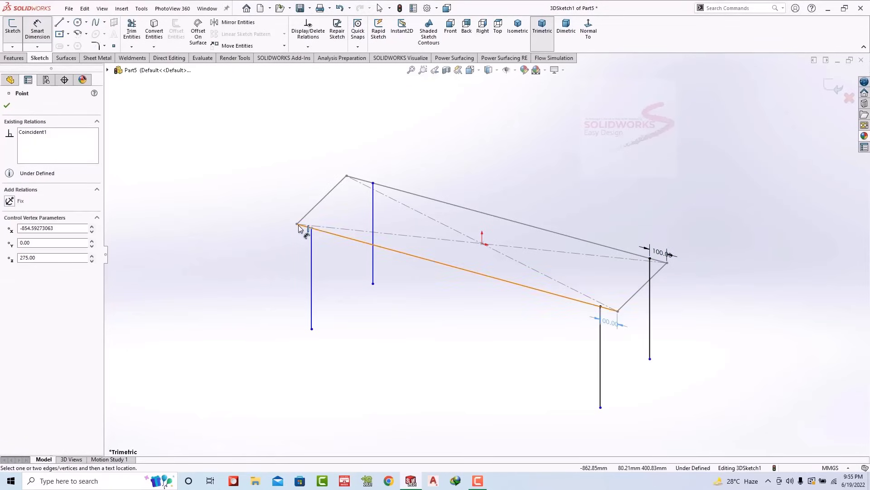
pyautogui.click(260, 256)
pyautogui.write('100')
pyautogui.press('Return')
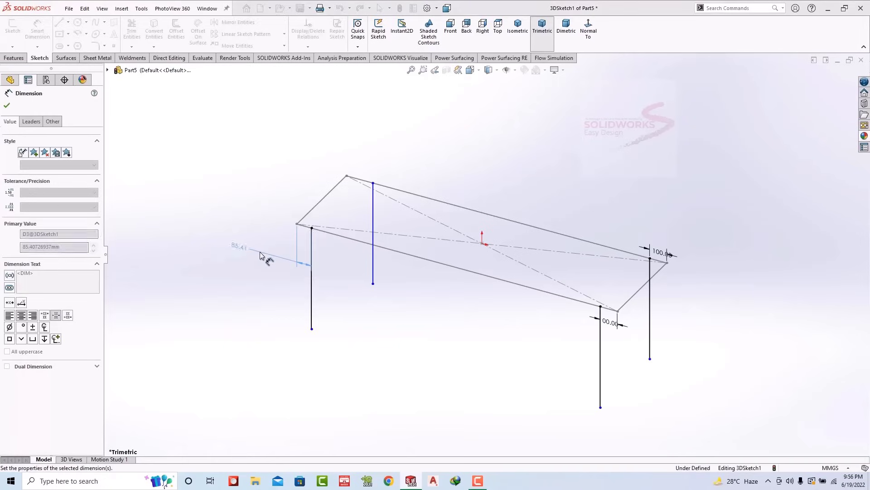
pyautogui.click(373, 184)
pyautogui.click(348, 176)
pyautogui.click(362, 148)
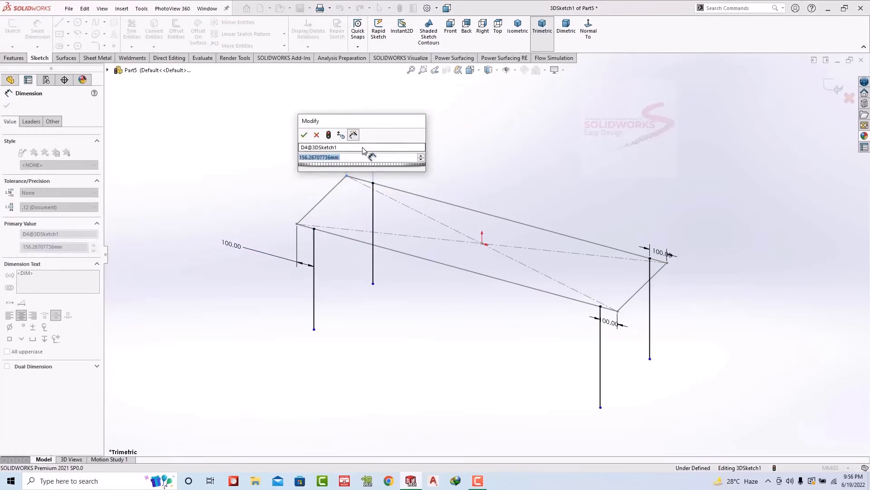
pyautogui.write('100')
pyautogui.press('Return')
pyautogui.click(483, 156)
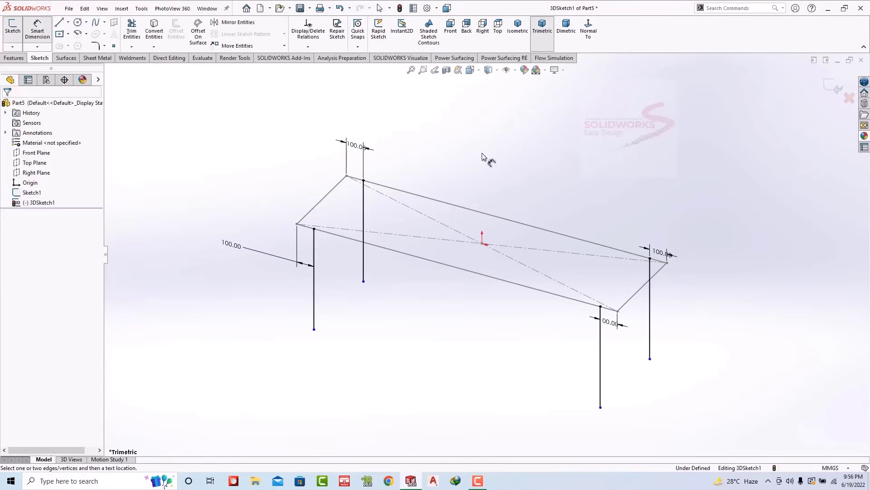
# Step: Draw a center rectangle on another plane from the origin to a leg top
pyautogui.click(67, 34)
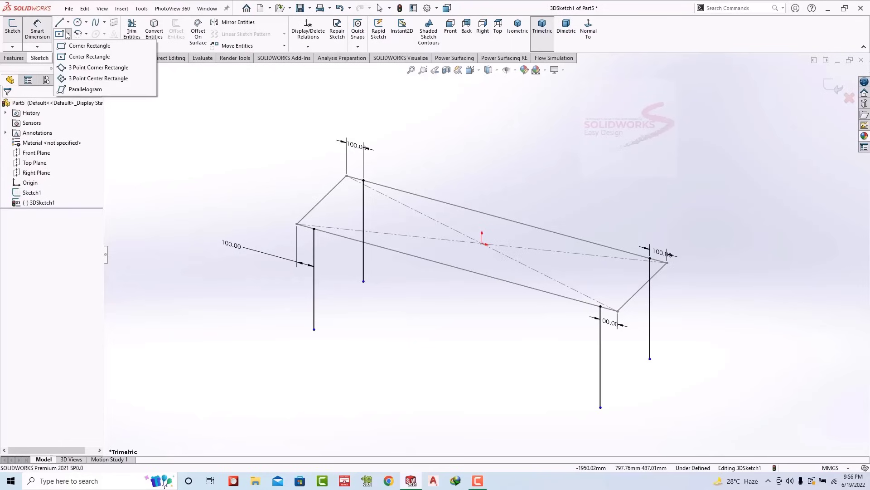
pyautogui.click(71, 57)
pyautogui.click(482, 243)
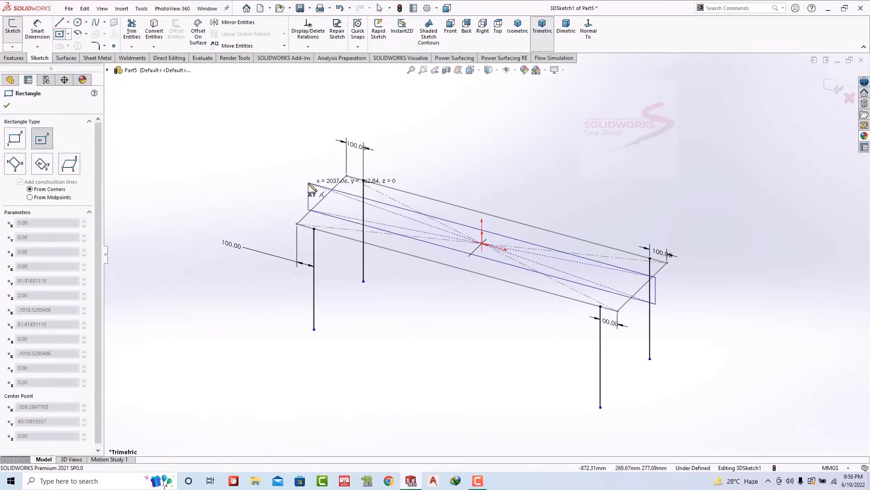
pyautogui.press('Tab')
pyautogui.press('Tab')
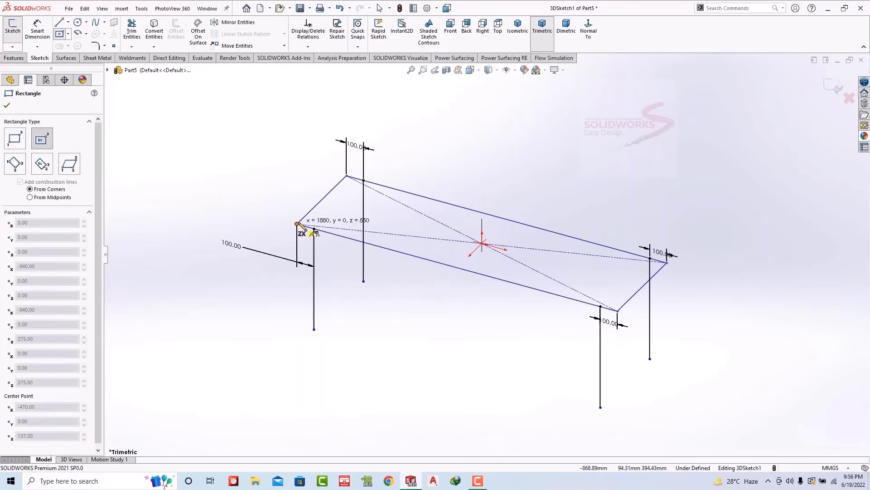
pyautogui.click(314, 229)
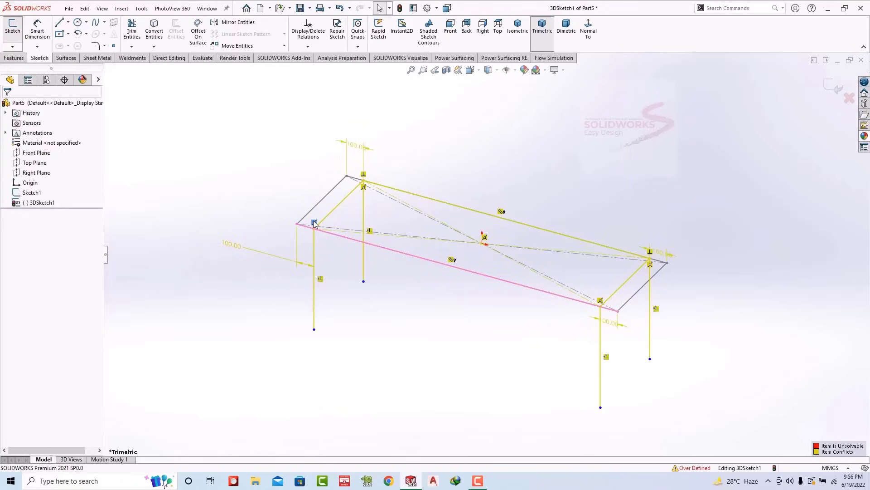
# Step: Delete the conflicting relations to clear the over-defined 3D sketch
pyautogui.click(364, 186)
pyautogui.press('Delete')
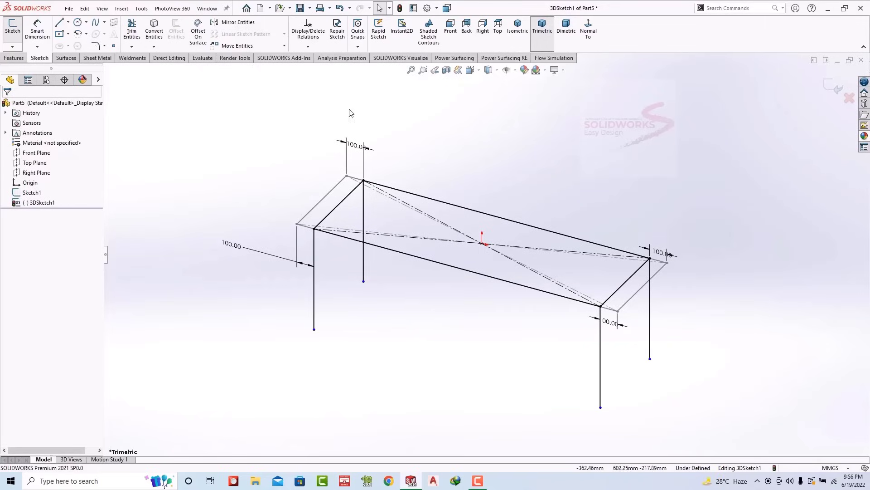
pyautogui.click(199, 35)
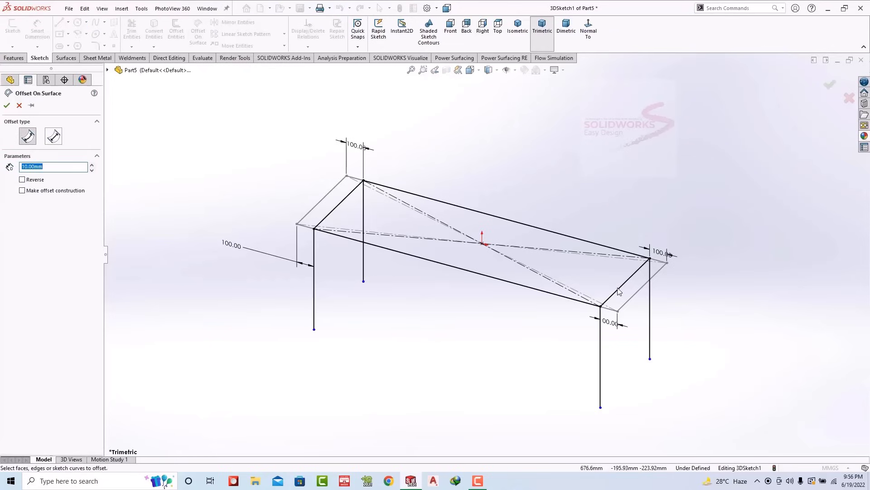
pyautogui.press('Escape')
# Step: Draw brace lines joining the two right legs and the two left legs
pyautogui.click(59, 23)
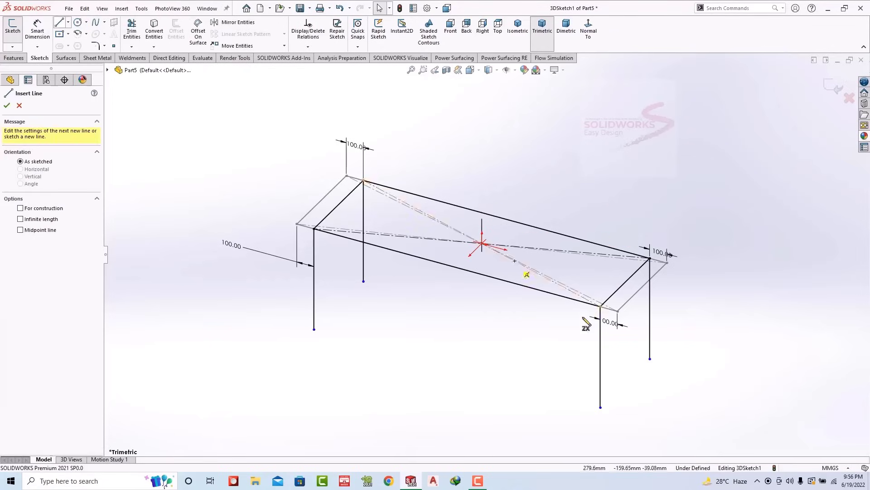
pyautogui.click(601, 330)
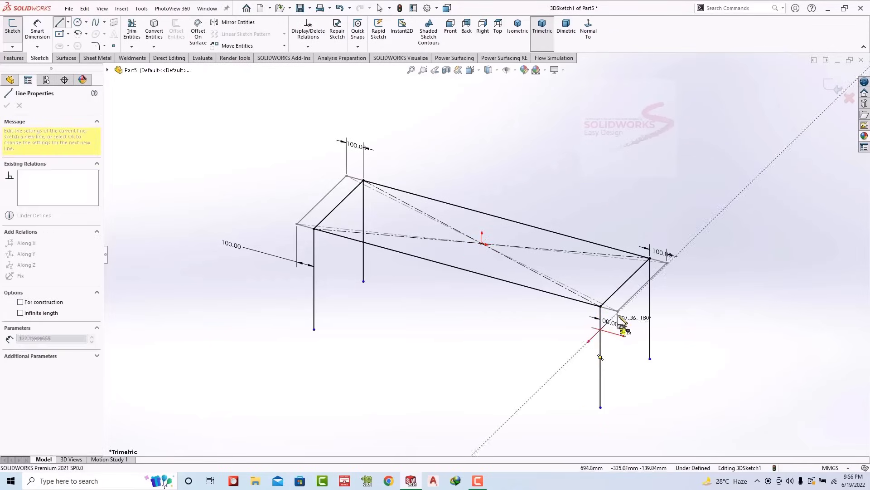
pyautogui.click(650, 280)
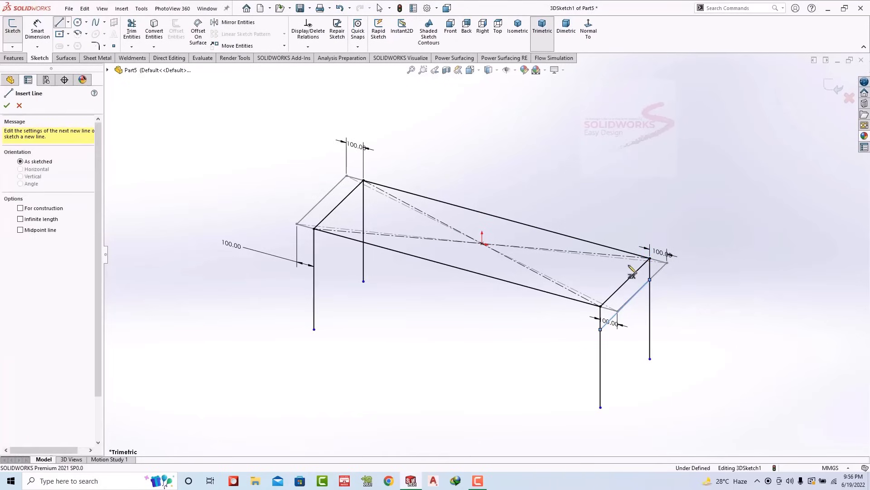
pyautogui.press('Escape')
pyautogui.click(59, 26)
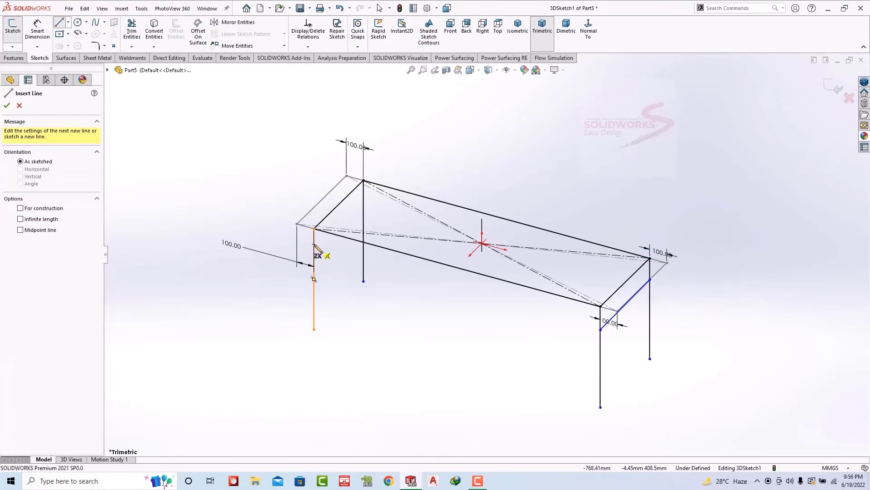
pyautogui.click(314, 244)
pyautogui.click(364, 196)
pyautogui.press('Escape')
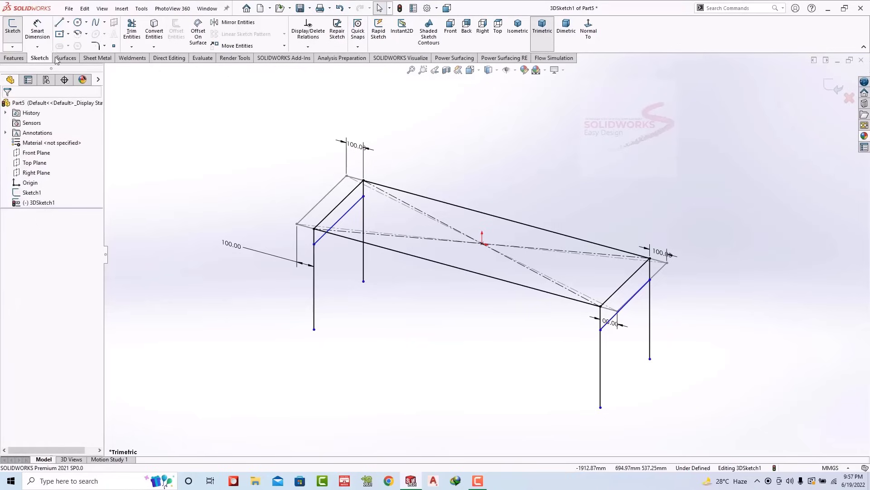
# Step: Dimension the left brace end 20 mm below the left front leg's top
pyautogui.click(38, 28)
pyautogui.click(314, 228)
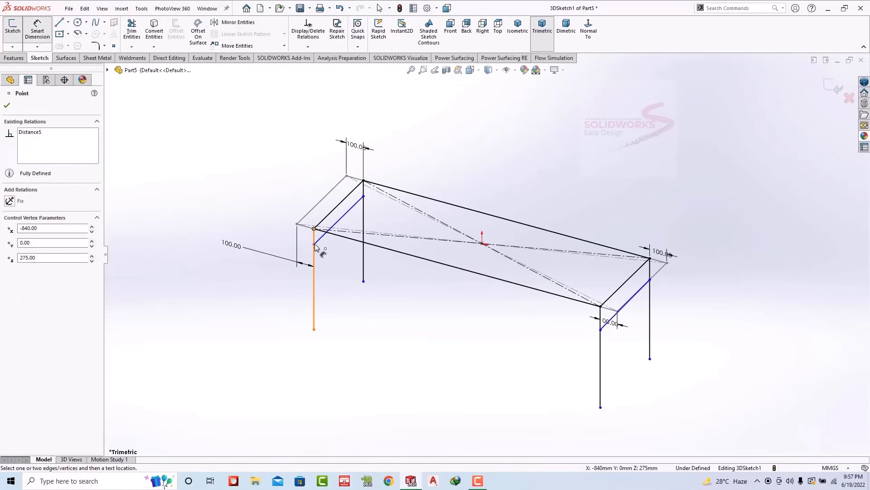
pyautogui.click(314, 244)
pyautogui.click(232, 226)
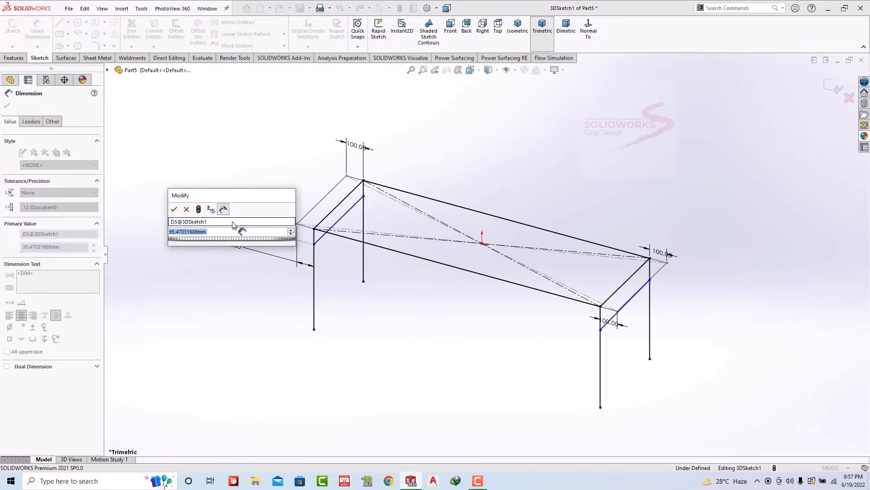
pyautogui.write('20')
pyautogui.press('Return')
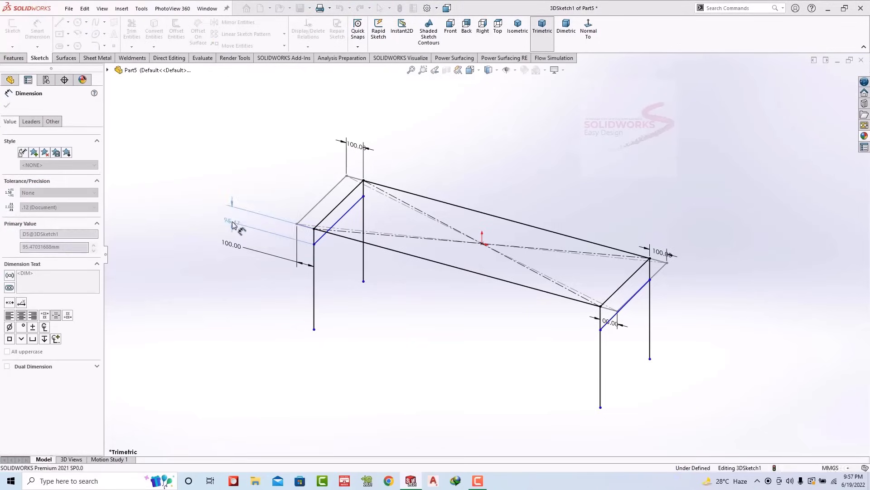
pyautogui.click(600, 329)
pyautogui.press('Escape')
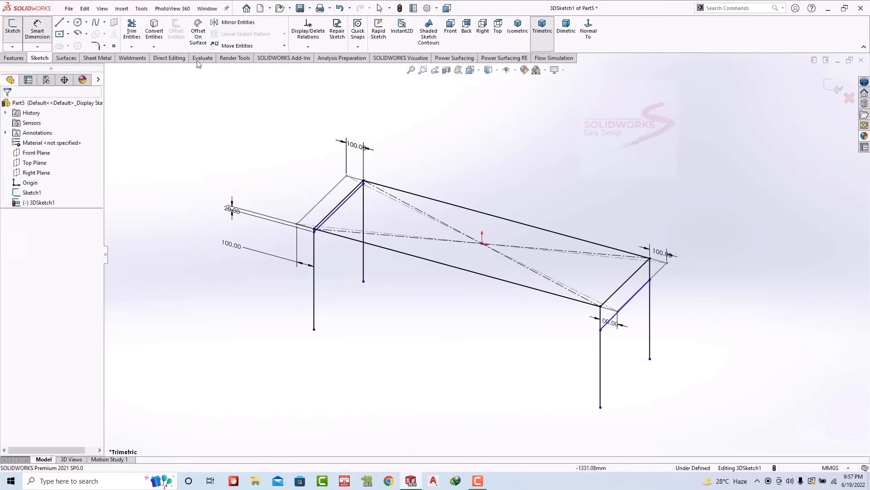
# Step: Dimension the right rear brace end 20 mm below the rear corner
pyautogui.click(49, 31)
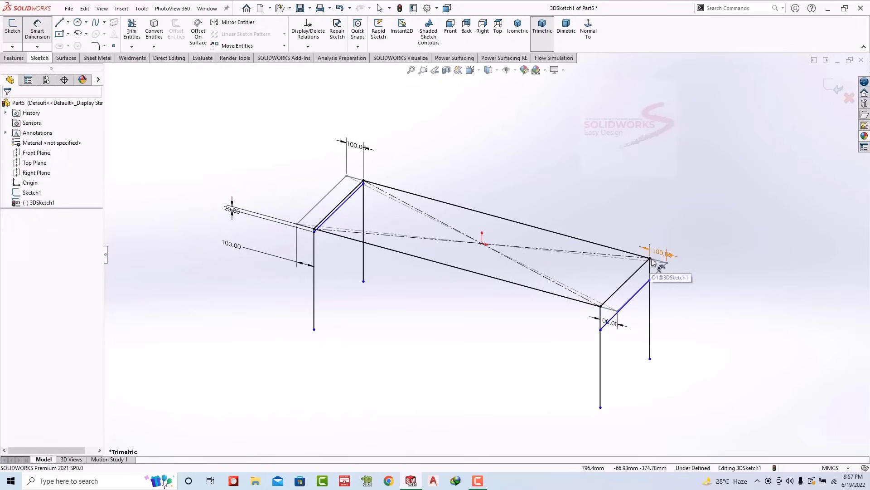
pyautogui.scroll(-5, 570, 216)
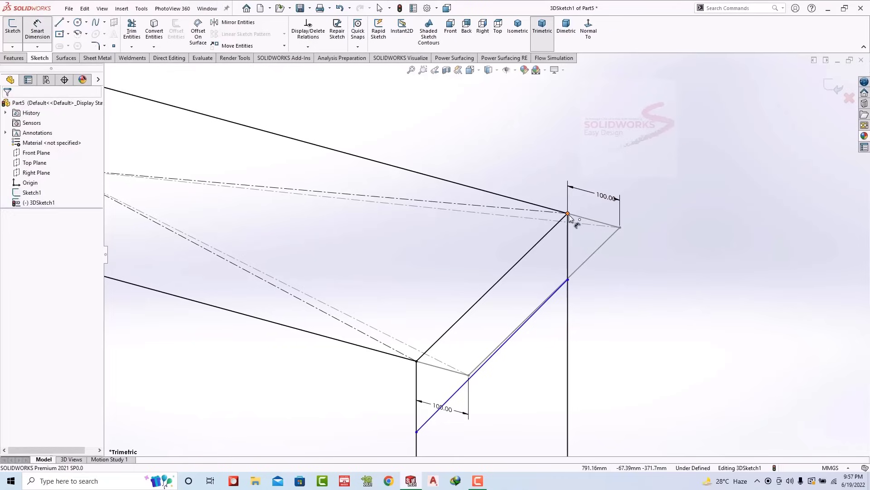
pyautogui.click(569, 215)
pyautogui.click(568, 280)
pyautogui.click(581, 250)
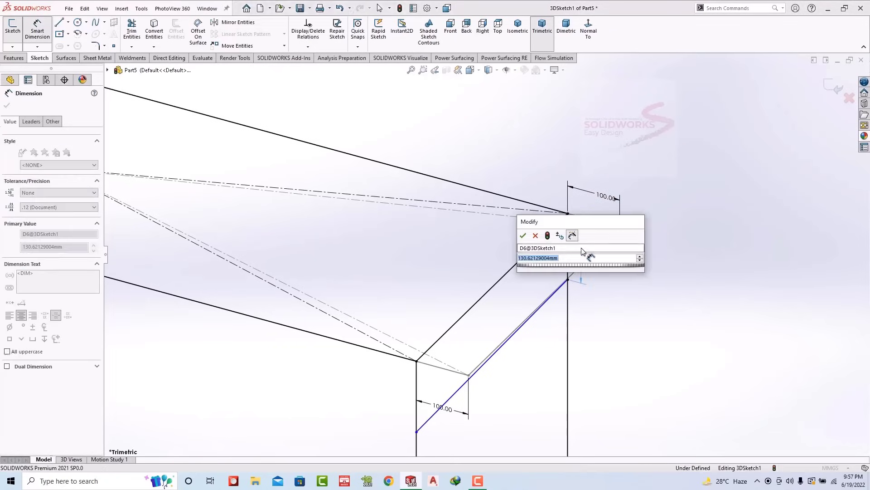
pyautogui.write('20')
pyautogui.press('Return')
pyautogui.press('Escape')
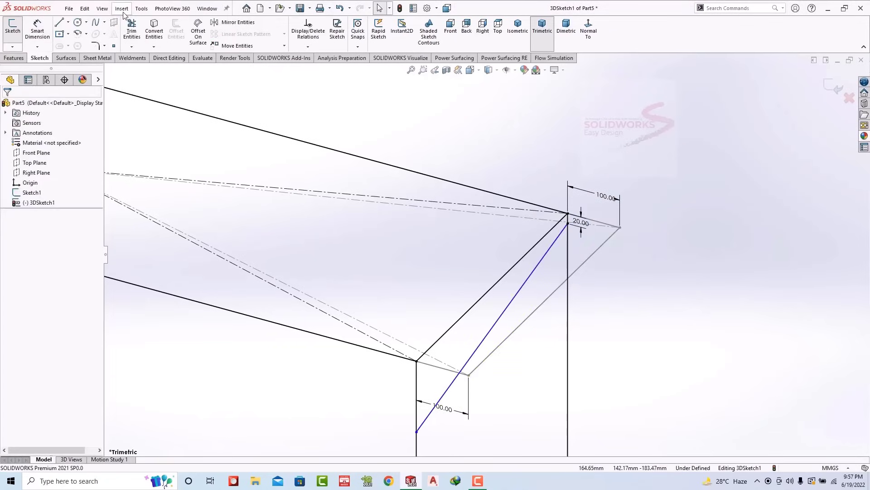
# Step: Set a 20 mm vertical distance at the lower endpoint and zoom to fit the sketch
pyautogui.click(38, 31)
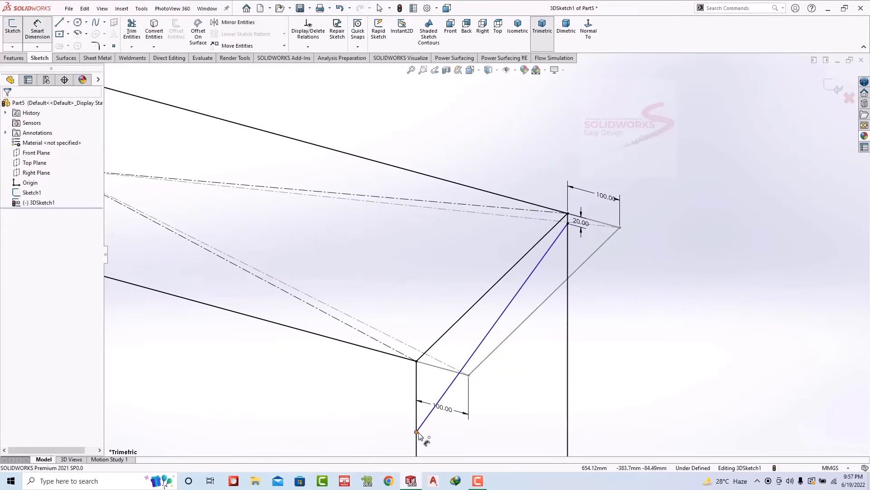
pyautogui.click(417, 432)
pyautogui.click(400, 388)
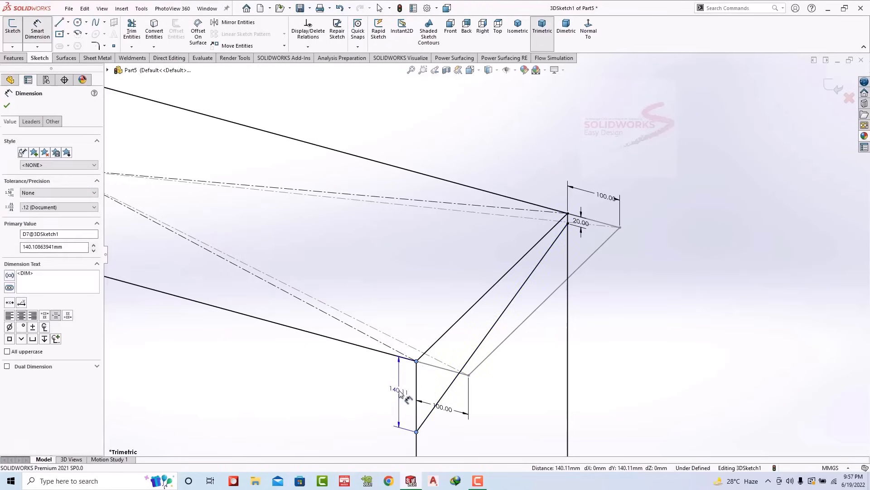
pyautogui.write('20')
pyautogui.press('Return')
pyautogui.press('f')
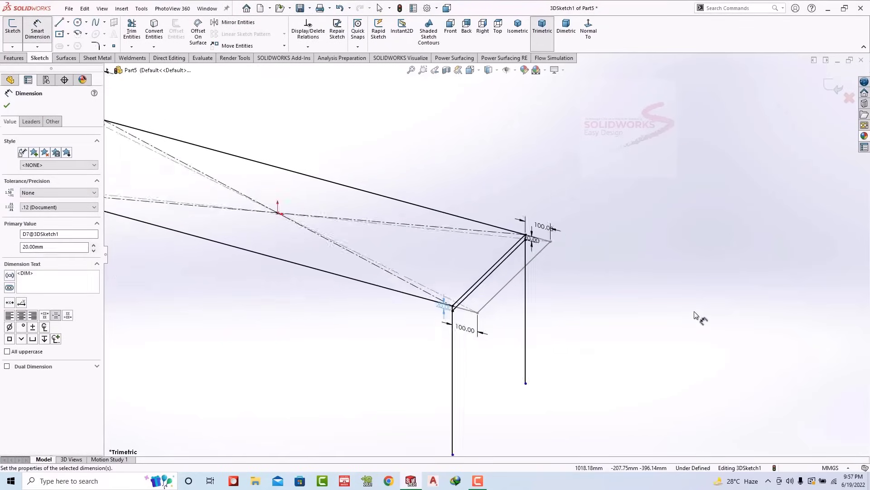
pyautogui.press('Escape')
pyautogui.scroll(-2, 472, 253)
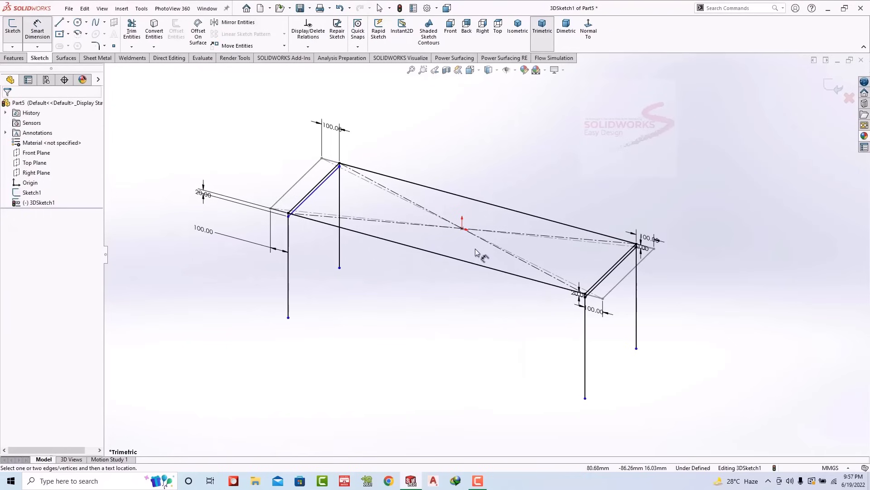
# Step: Draw two lengthwise lines across the frame top between its short end edges
pyautogui.click(59, 23)
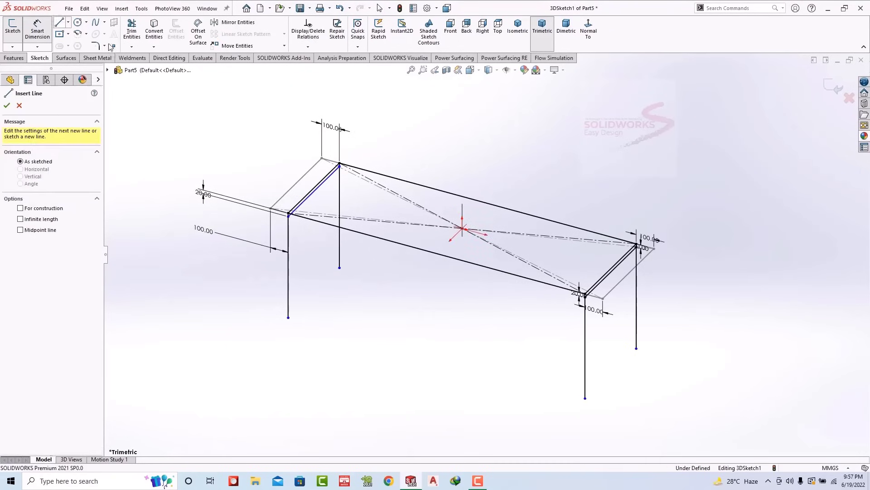
pyautogui.scroll(-2, 413, 252)
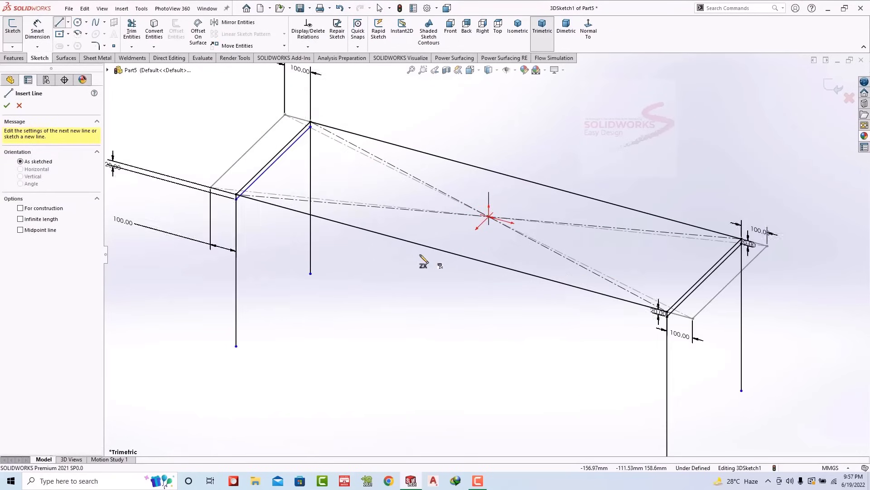
pyautogui.click(257, 177)
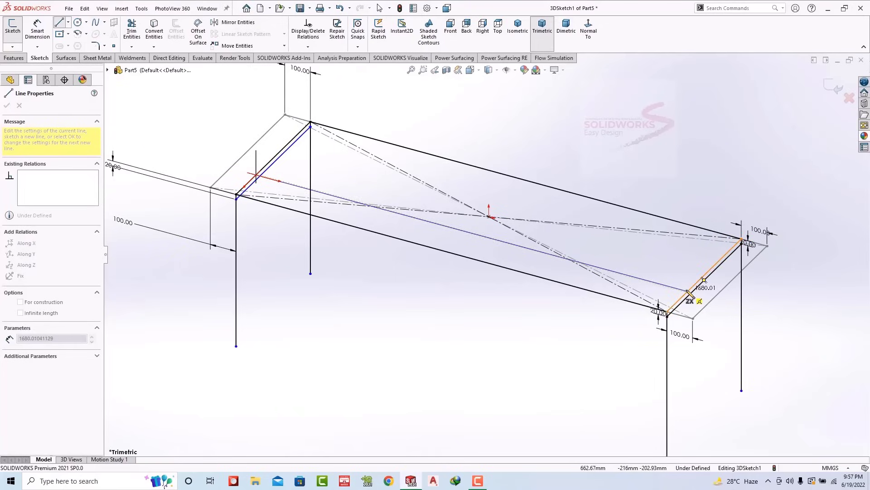
pyautogui.click(688, 292)
pyautogui.press('Escape')
pyautogui.press('Escape')
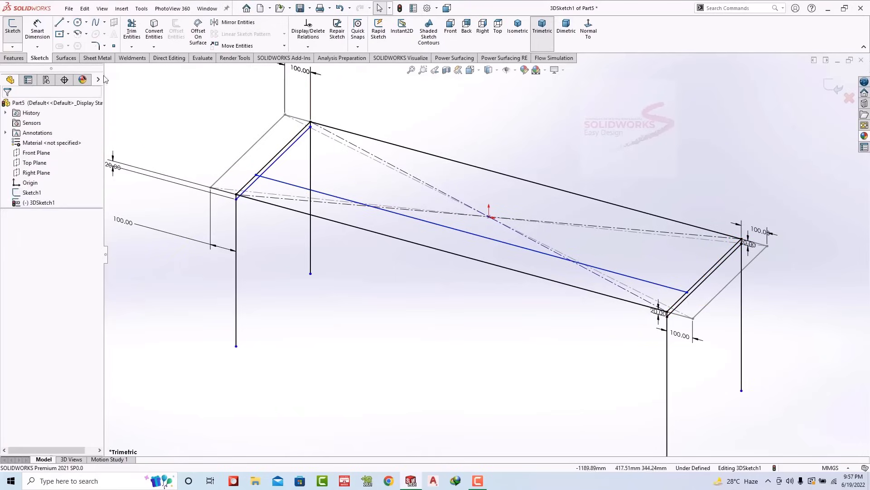
pyautogui.press('l')
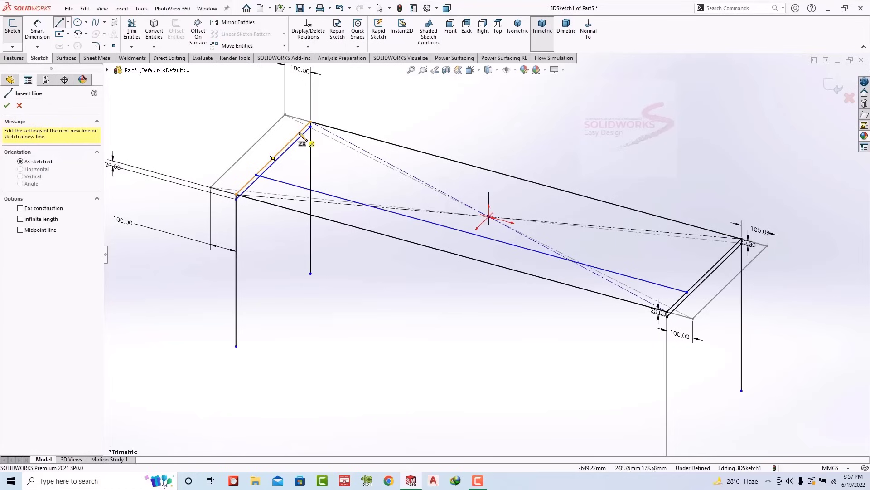
pyautogui.click(292, 142)
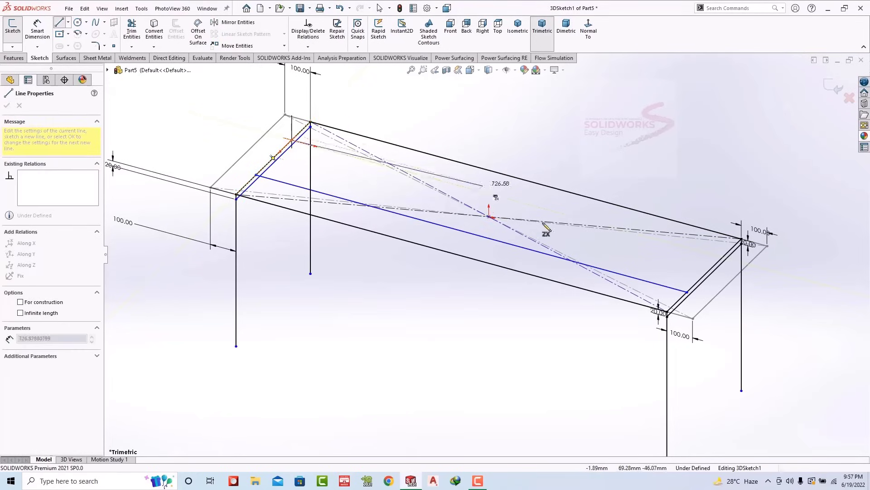
pyautogui.click(723, 258)
pyautogui.press('Escape')
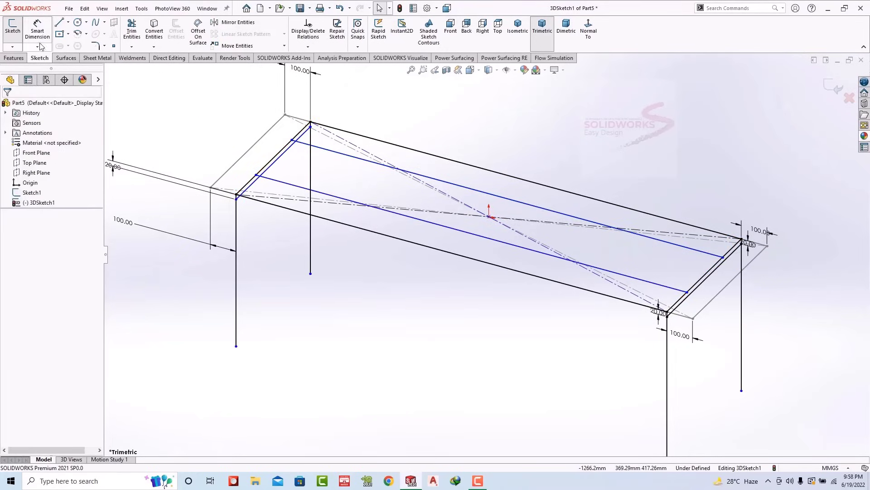
# Step: Dimension the first line's near endpoint 180 mm from the frame corner
pyautogui.click(38, 31)
pyautogui.click(257, 176)
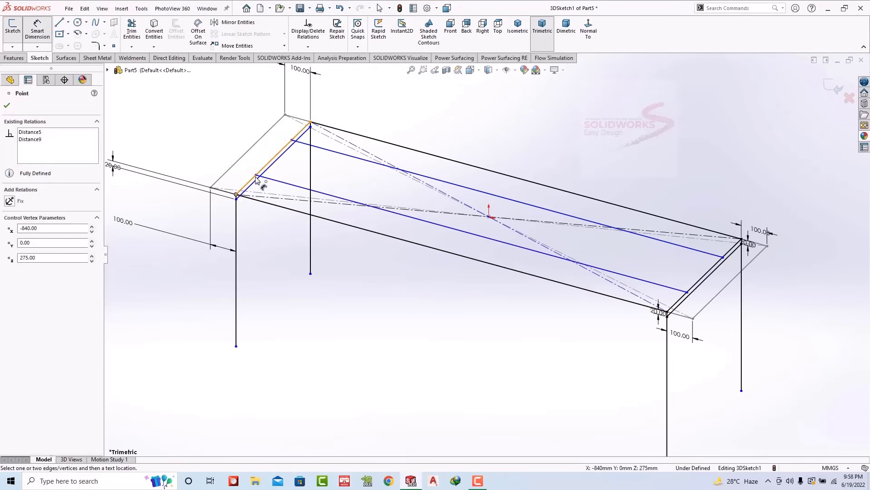
pyautogui.moveTo(257, 179); pyautogui.dragTo(247, 184)
pyautogui.click(239, 182)
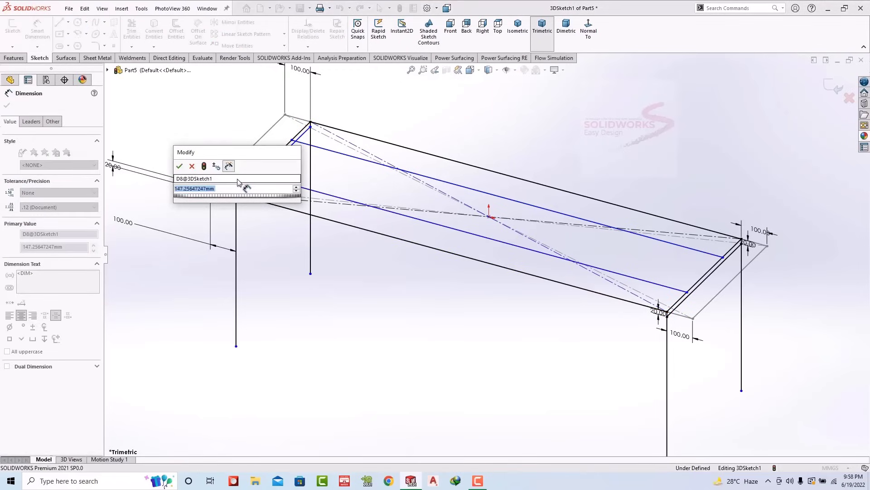
pyautogui.write('180')
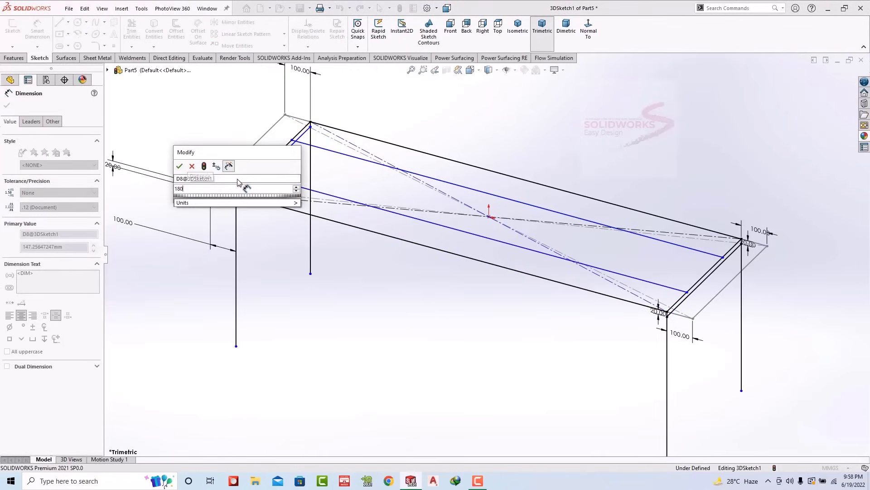
pyautogui.press('Return')
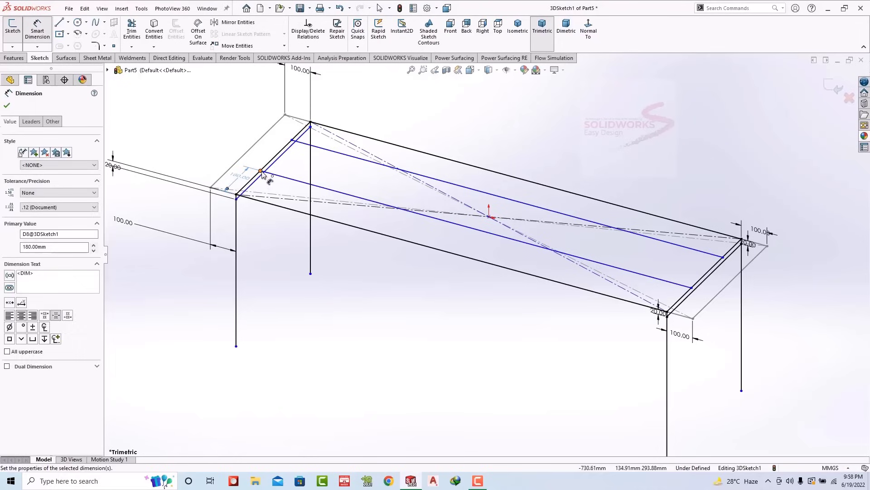
# Step: Dimension the second line's near endpoint 180 mm from its frame corner
pyautogui.click(287, 147)
pyautogui.moveTo(293, 144); pyautogui.dragTo(273, 151)
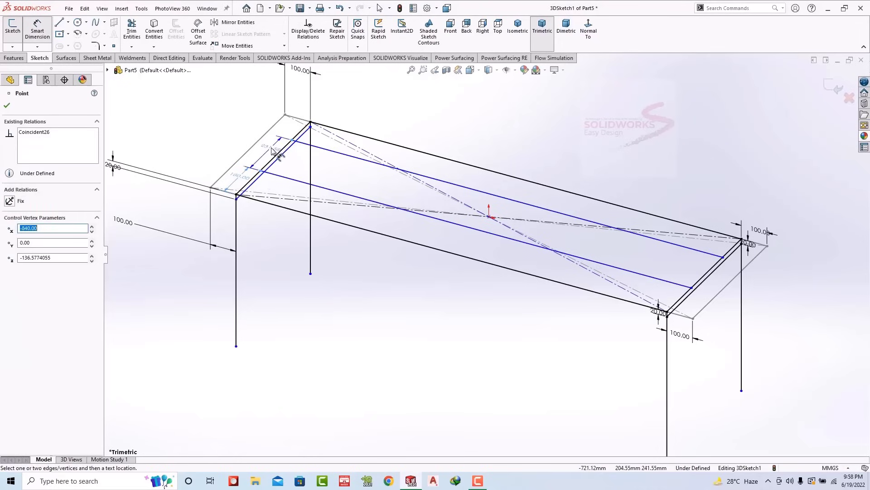
pyautogui.press('Escape')
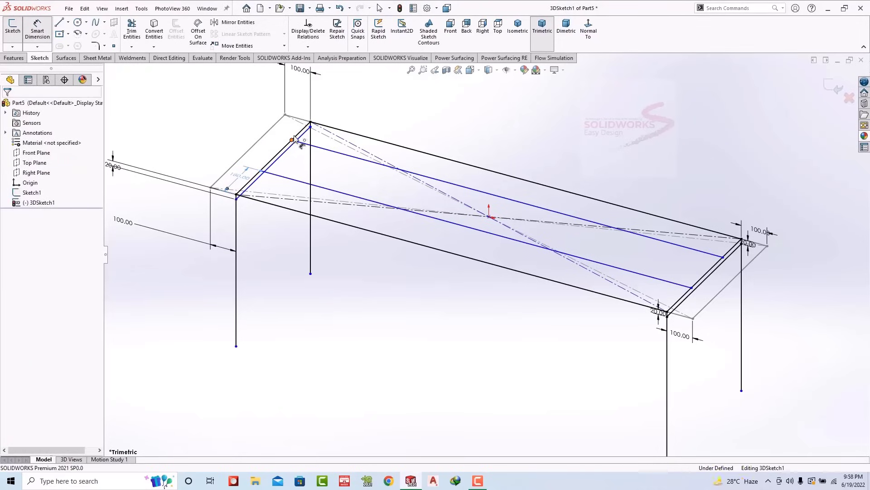
pyautogui.click(293, 141)
pyautogui.press('Escape')
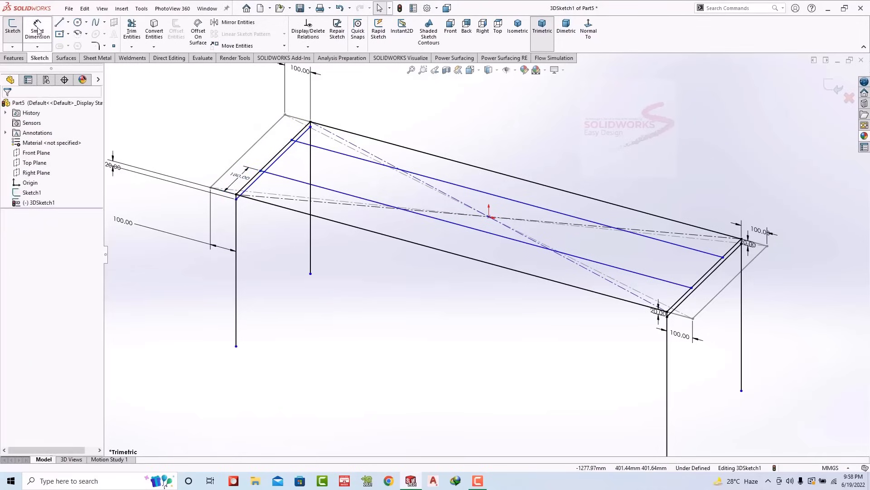
pyautogui.click(37, 30)
pyautogui.click(311, 123)
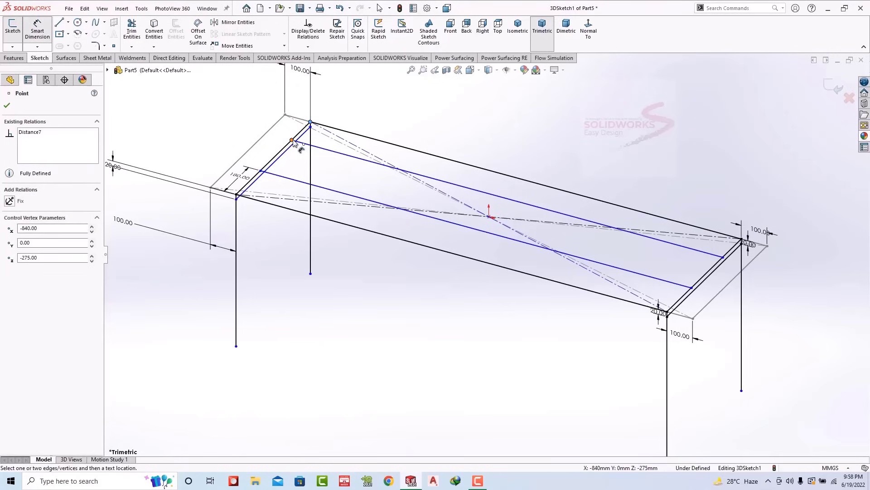
pyautogui.click(292, 141)
pyautogui.click(238, 122)
pyautogui.write('18')
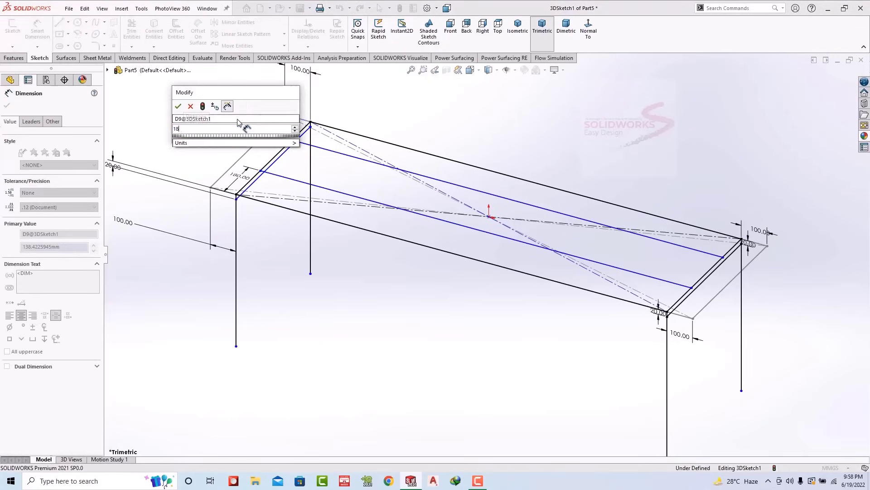
pyautogui.write('0')
pyautogui.press('Return')
pyautogui.press('Escape')
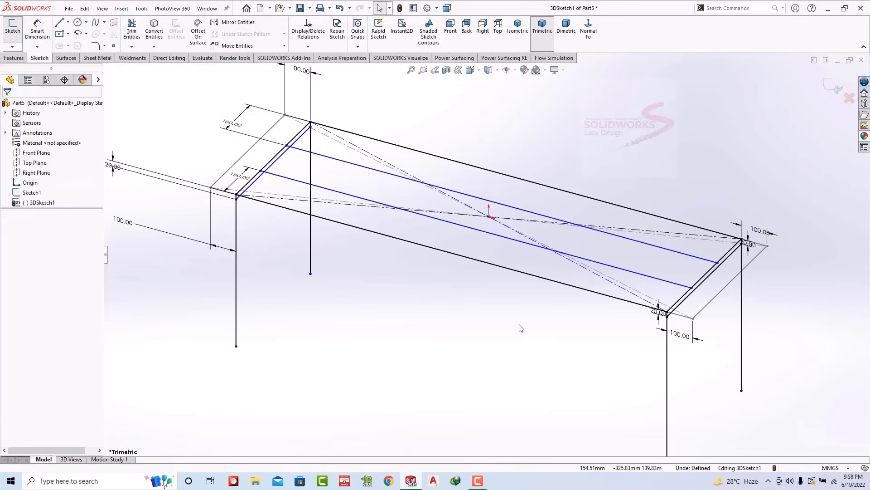
# Step: Dimension both lines' far endpoints 180 mm from the far frame corners
pyautogui.press('d')
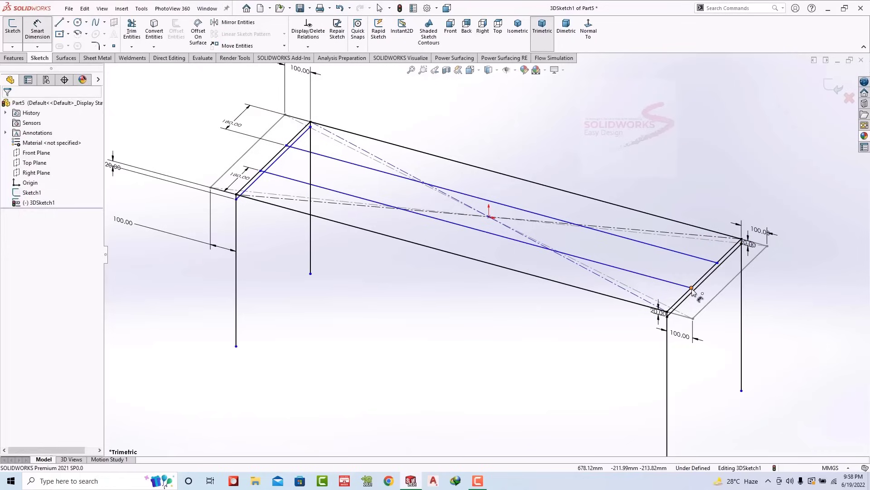
pyautogui.click(691, 288)
pyautogui.click(741, 239)
pyautogui.click(697, 305)
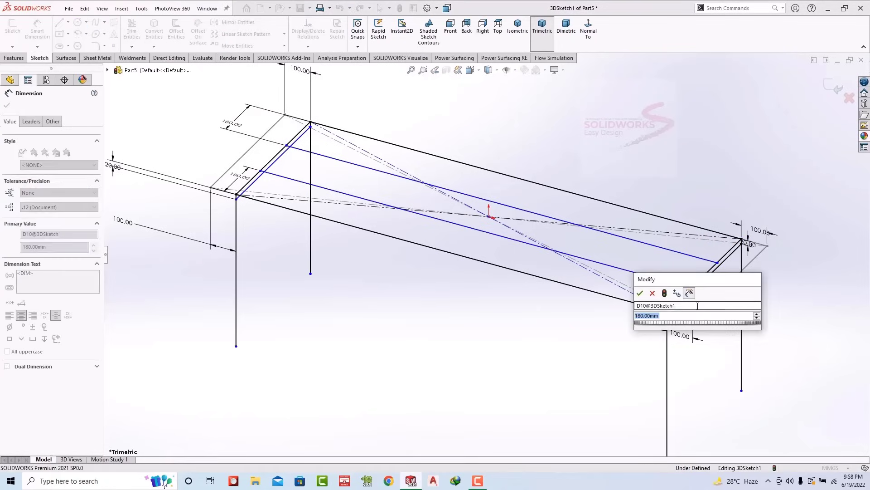
pyautogui.click(640, 294)
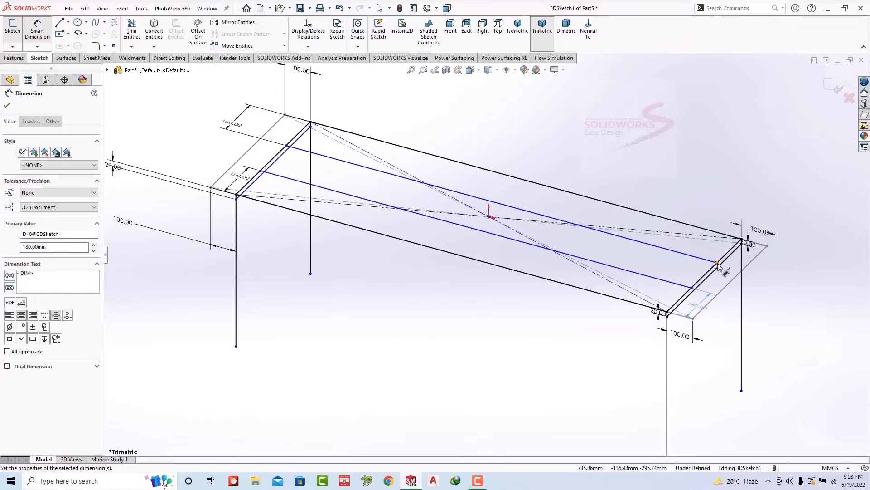
pyautogui.click(743, 240)
pyautogui.doubleClick(739, 258)
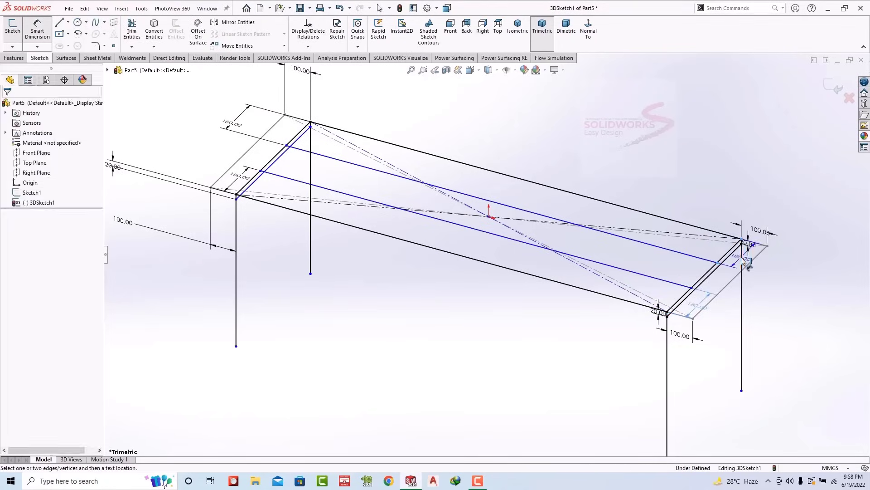
pyautogui.click(684, 246)
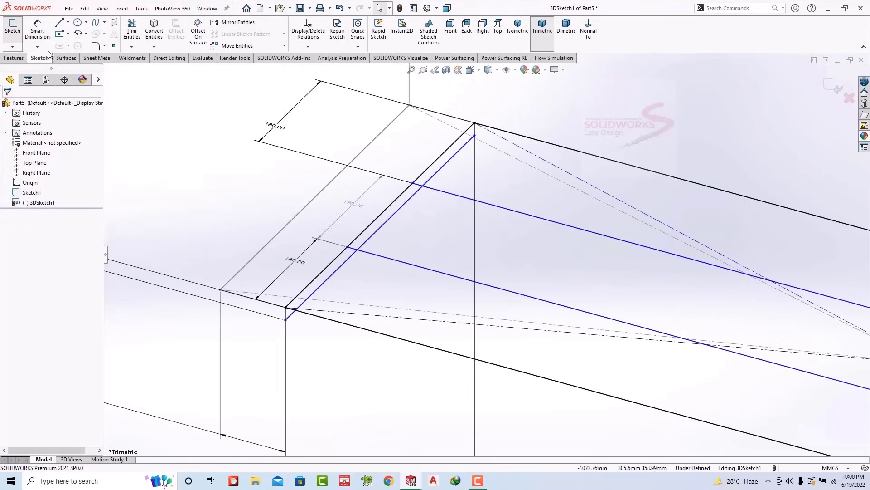
# Step: Draw three crosswise lines spanning the top rectangle between its long edges
pyautogui.press('l')
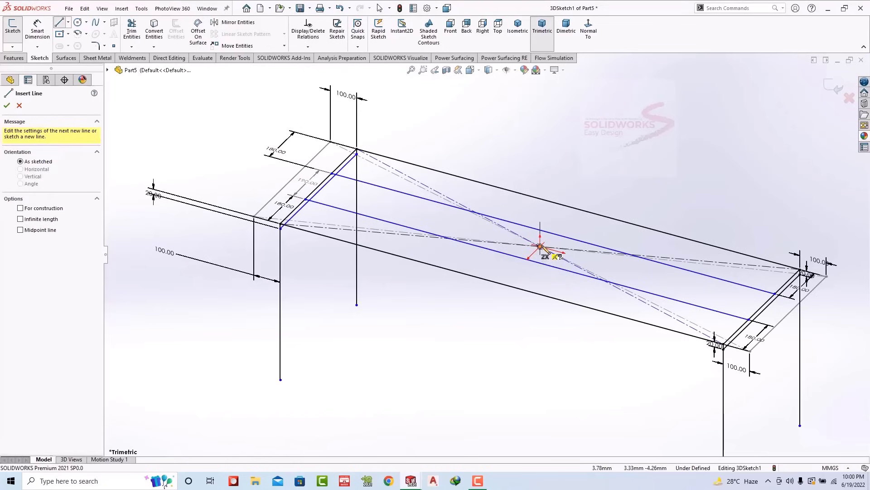
pyautogui.click(503, 189)
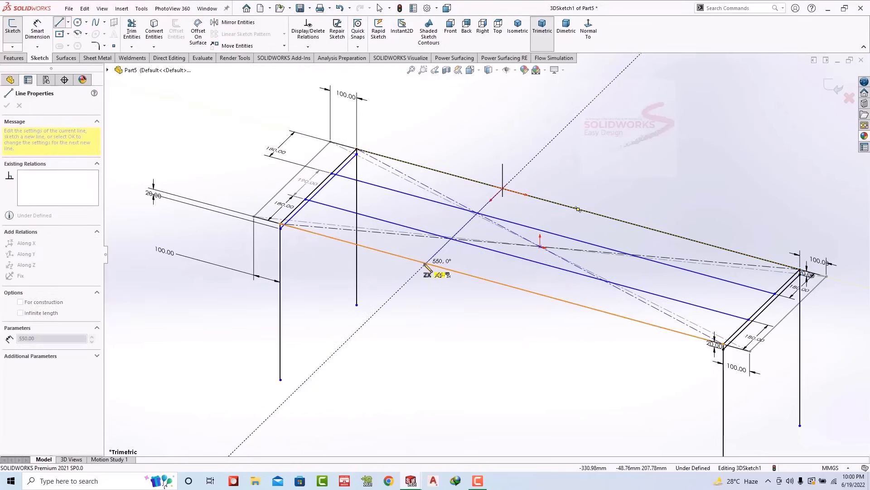
pyautogui.click(426, 262)
pyautogui.press('Escape')
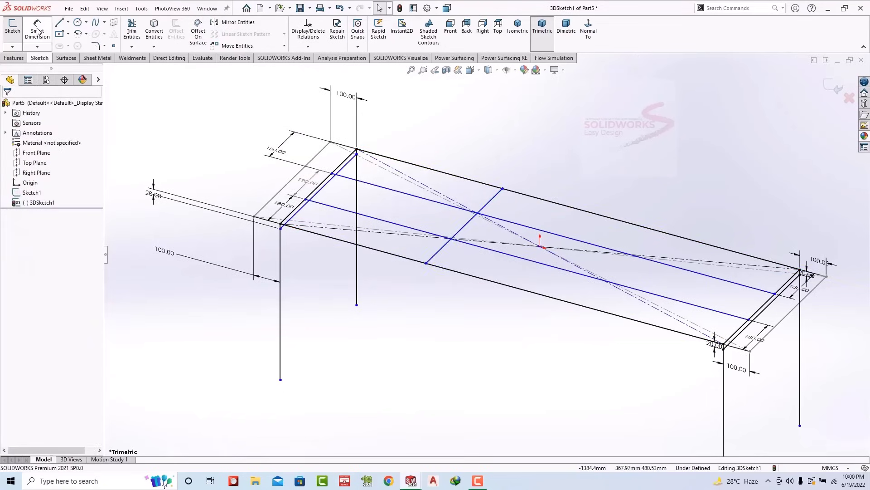
pyautogui.click(62, 27)
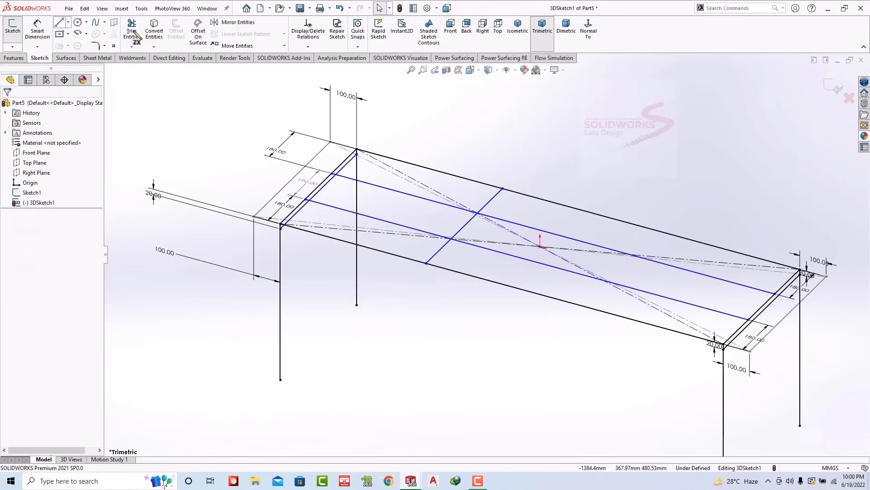
pyautogui.click(667, 233)
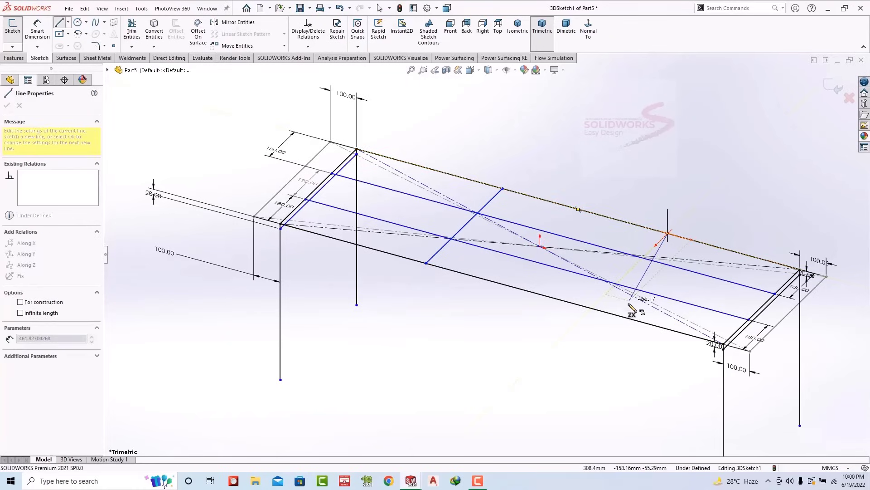
pyautogui.click(593, 308)
pyautogui.press('Escape')
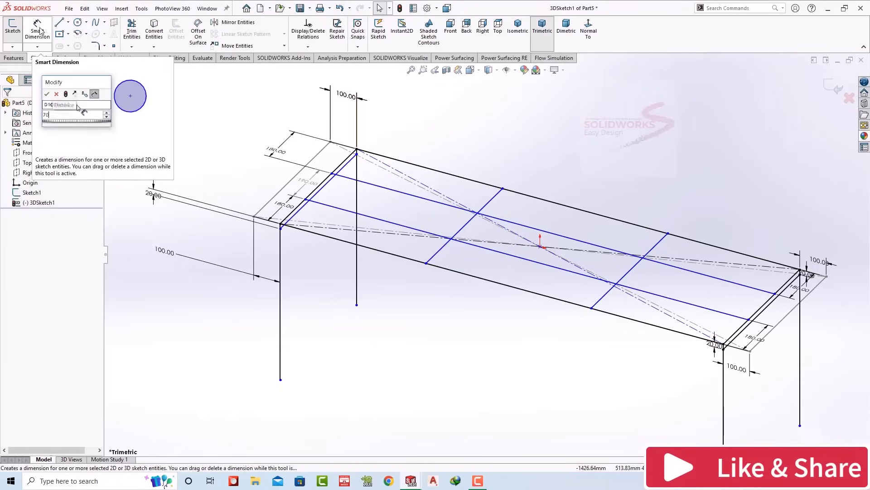
pyautogui.click(61, 23)
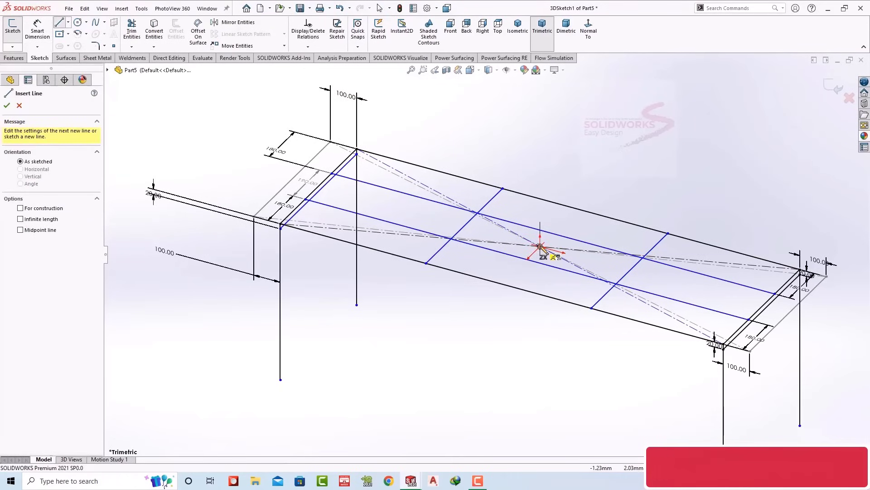
pyautogui.click(502, 284)
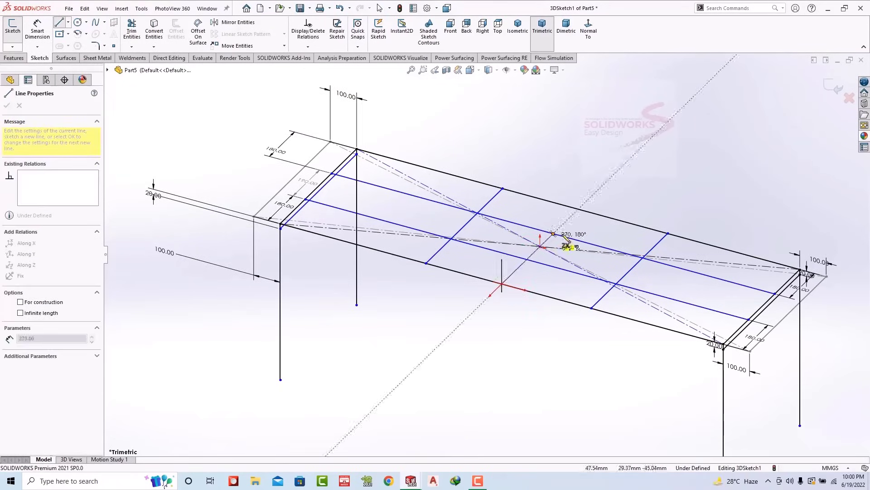
pyautogui.click(578, 209)
pyautogui.press('Escape')
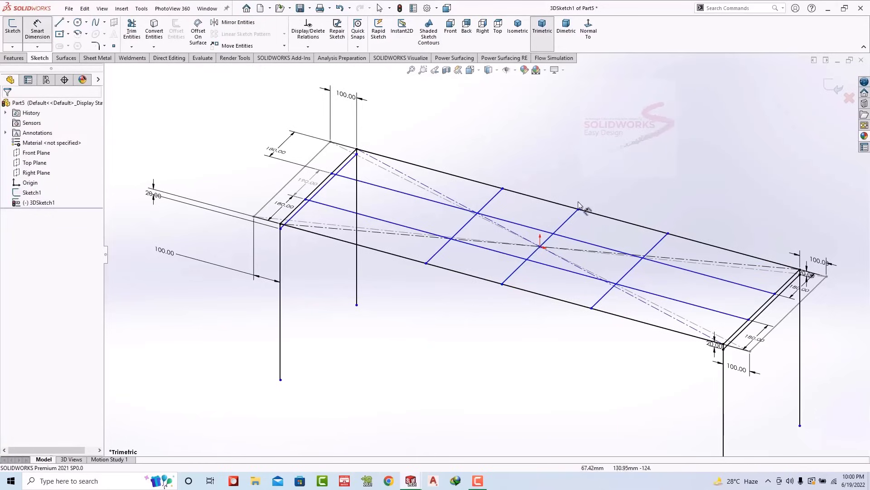
# Step: Dimension the crossbar endpoints so the crossbars sit 420 mm apart
pyautogui.click(578, 209)
pyautogui.click(503, 189)
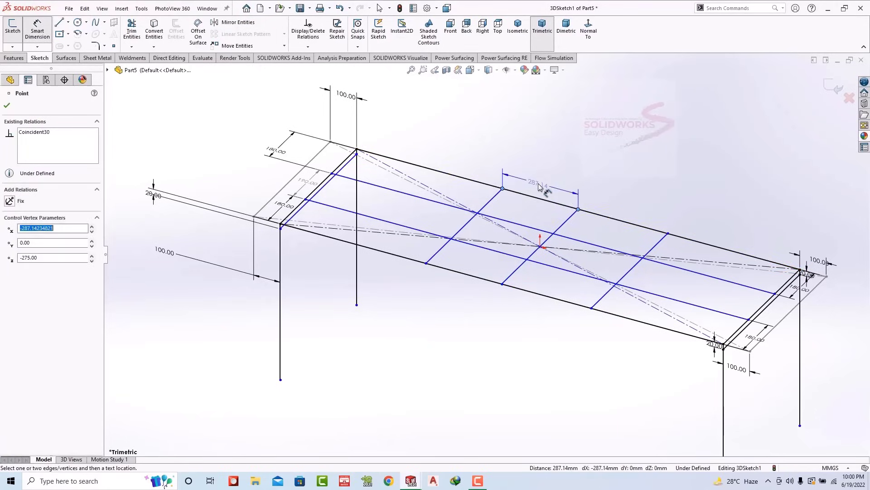
pyautogui.click(538, 186)
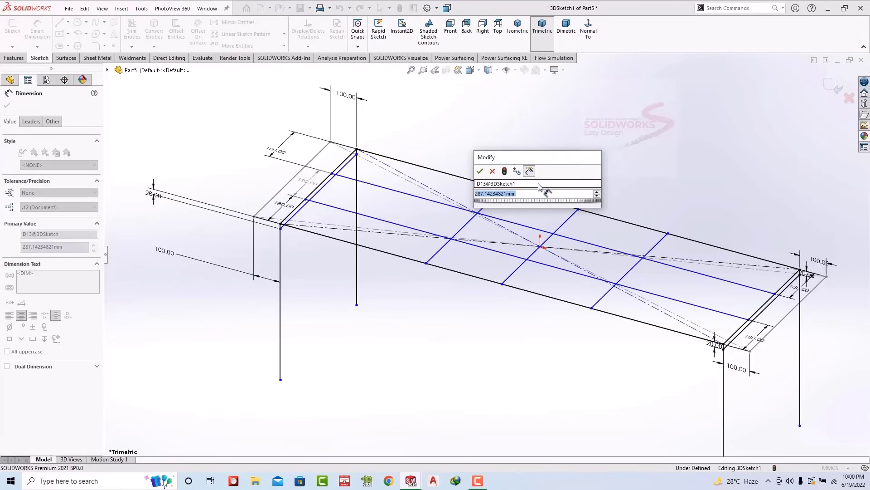
pyautogui.write('420')
pyautogui.press('Return')
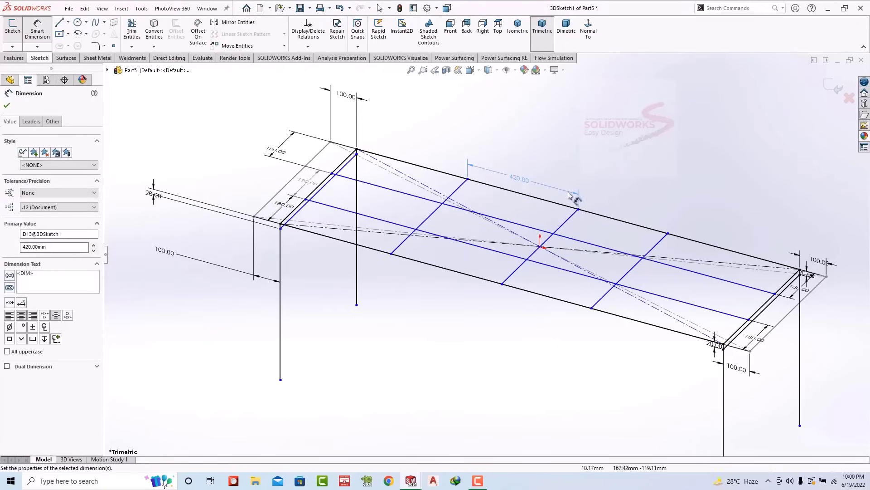
pyautogui.click(578, 209)
pyautogui.click(668, 233)
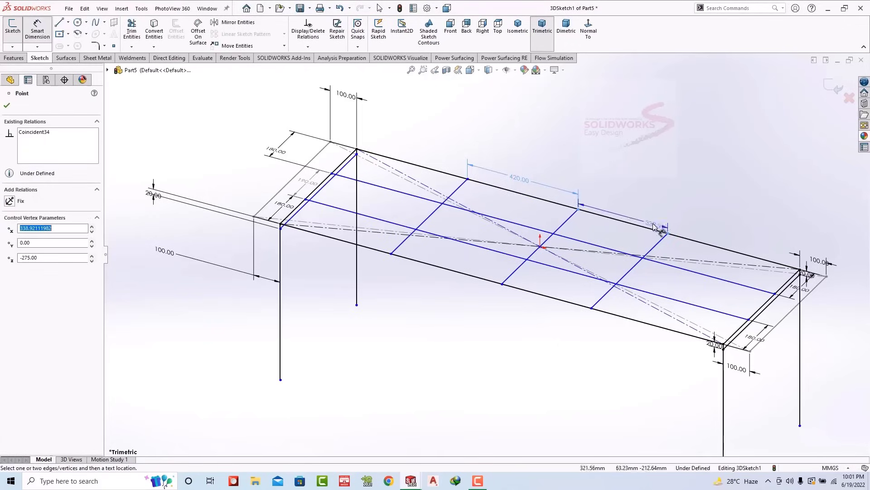
pyautogui.click(644, 218)
pyautogui.write('420')
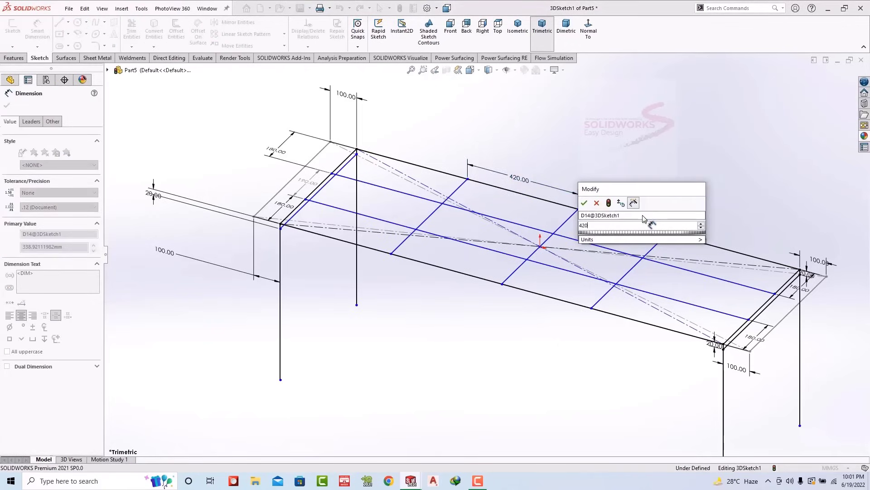
pyautogui.press('Return')
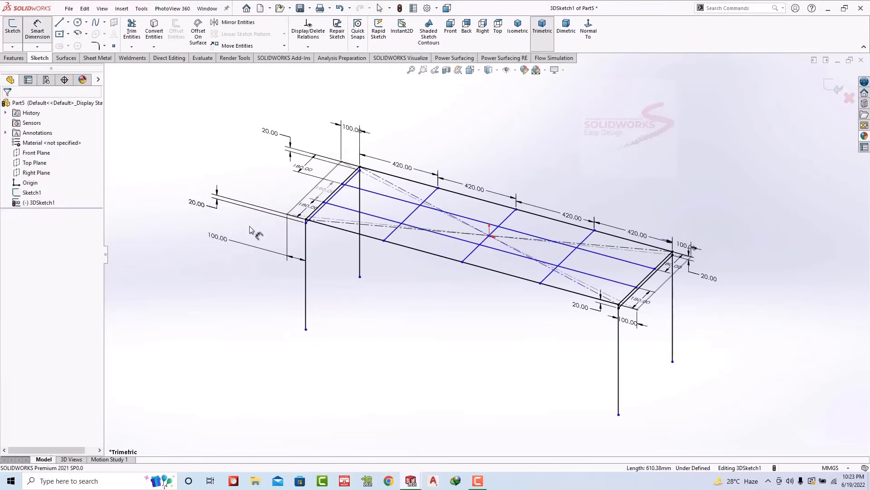
# Step: Dimension the left leg's height at 435 mm, then change it to 450 mm
pyautogui.click(306, 220)
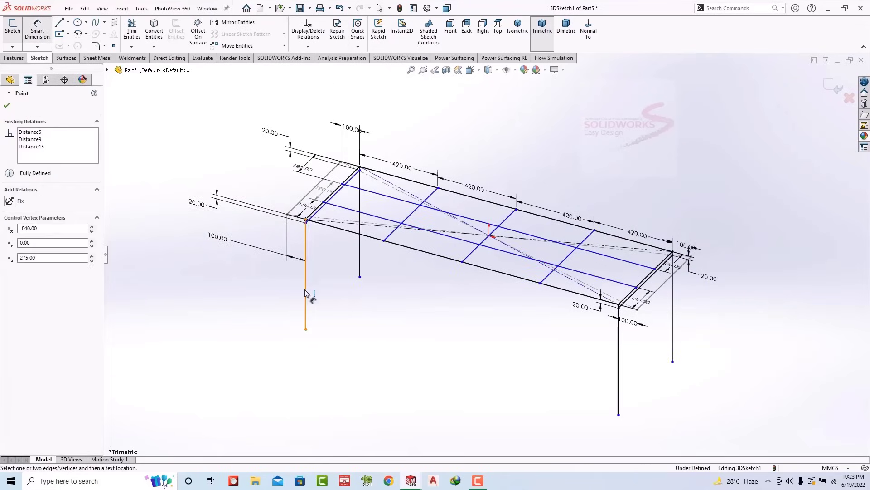
pyautogui.click(306, 329)
pyautogui.click(278, 300)
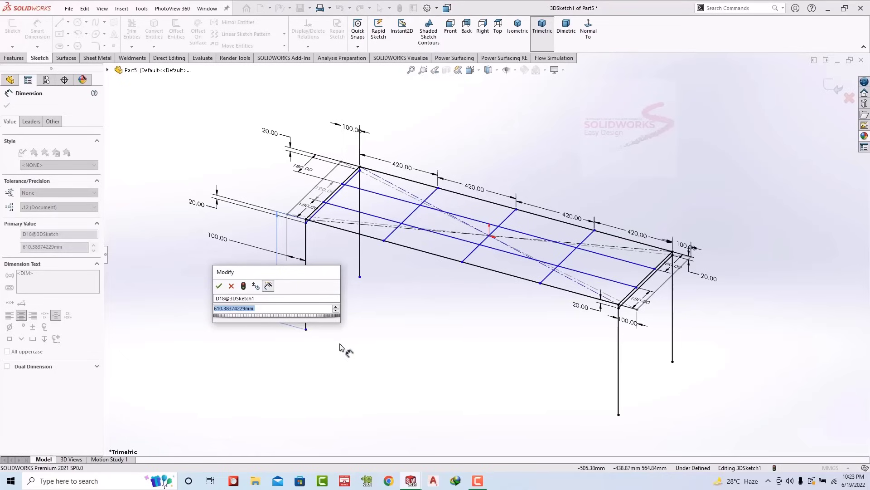
pyautogui.write('435')
pyautogui.press('Return')
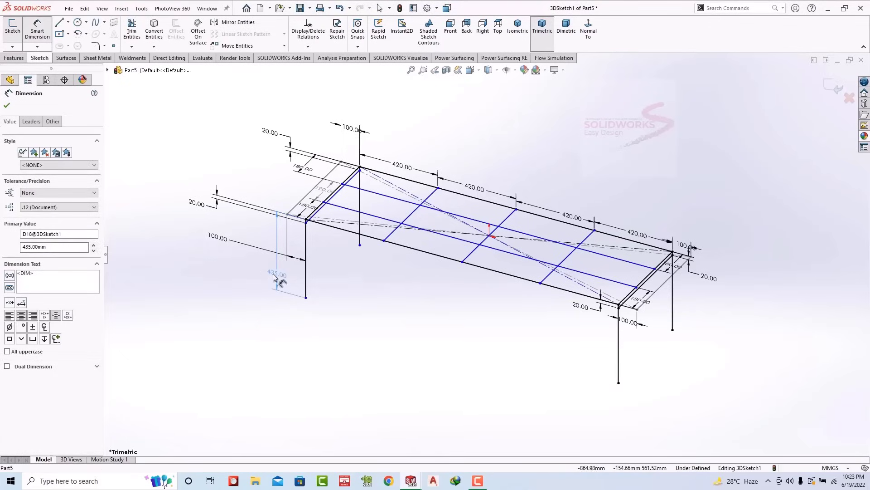
pyautogui.doubleClick(272, 273)
pyautogui.write('450')
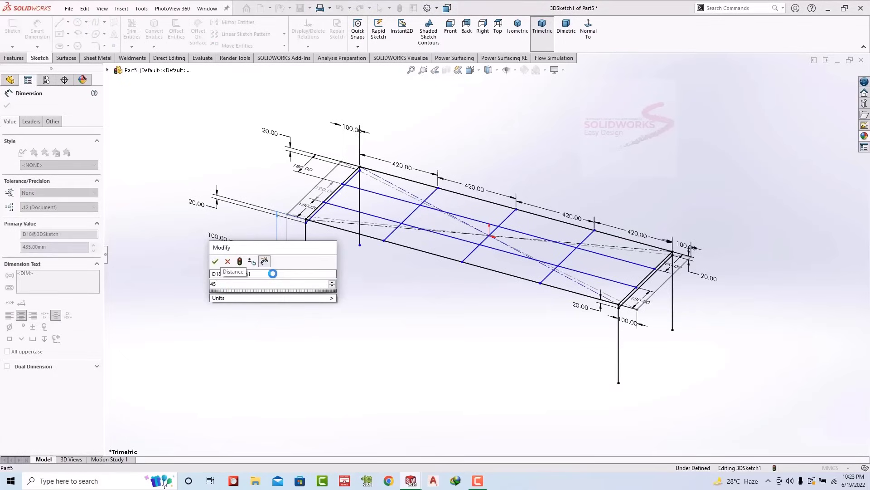
pyautogui.press('Return')
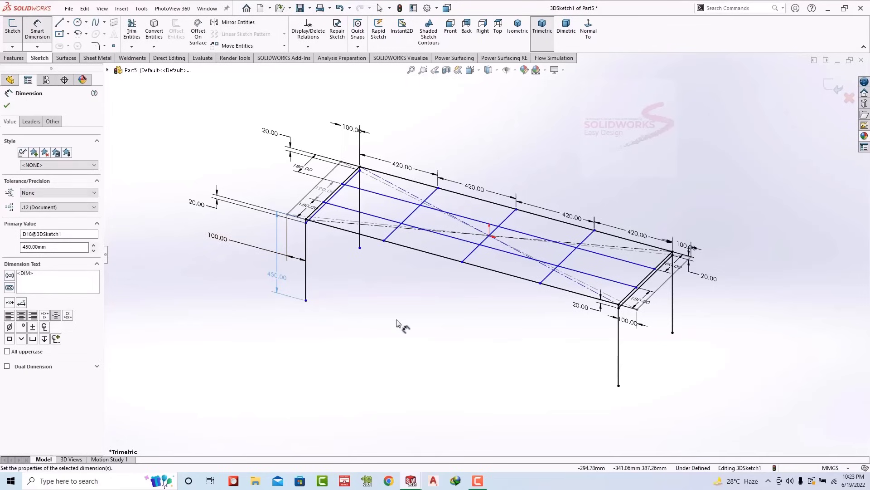
pyautogui.press('Escape')
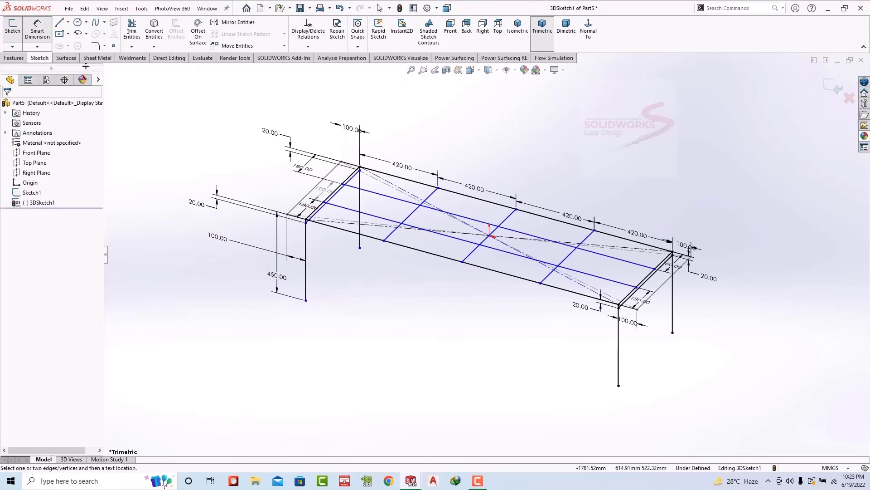
# Step: Draw the lower frame lines connecting the left and right legs
pyautogui.click(59, 22)
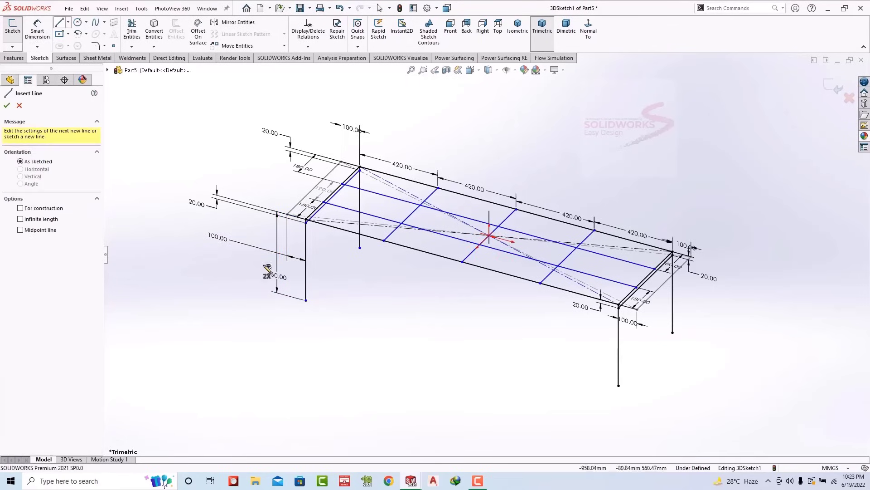
pyautogui.click(305, 282)
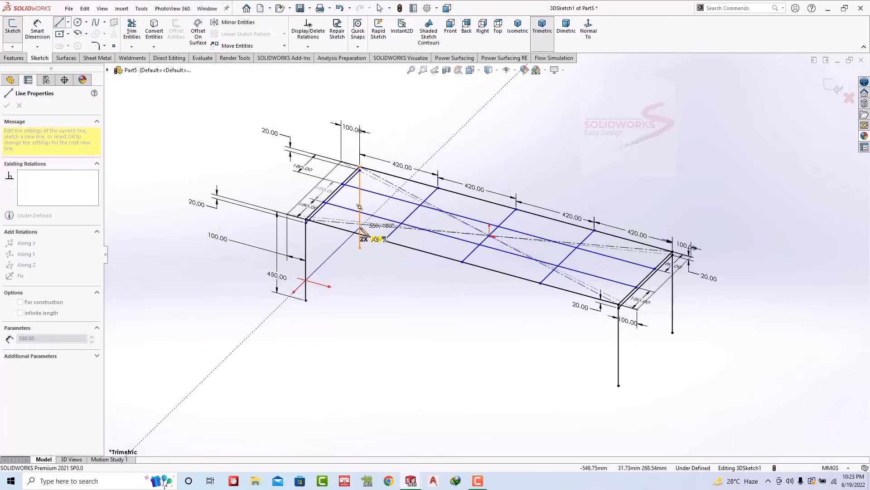
pyautogui.scroll(-3, 363, 233)
pyautogui.scroll(-2, 376, 231)
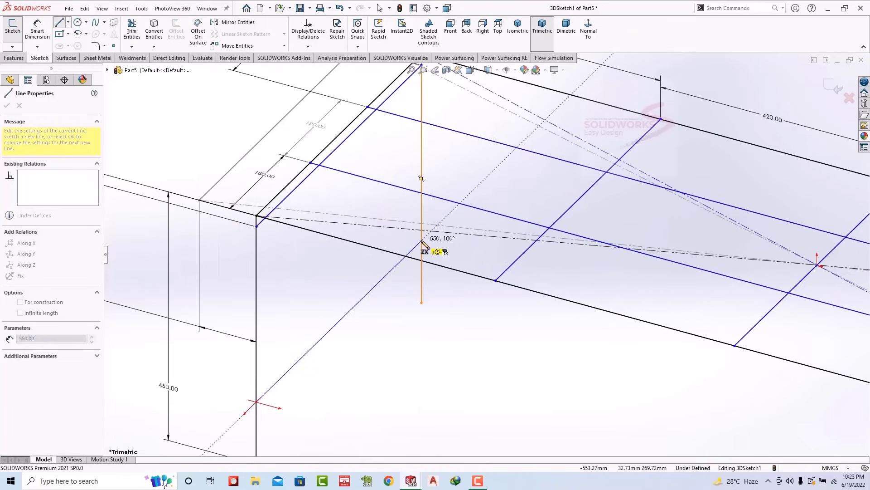
pyautogui.scroll(2, 421, 243)
pyautogui.scroll(2, 421, 244)
pyautogui.scroll(1, 422, 244)
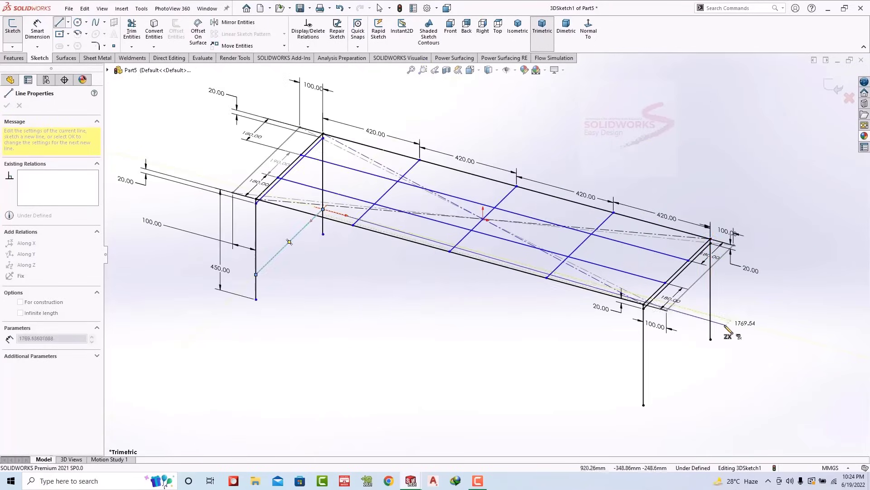
pyautogui.click(710, 315)
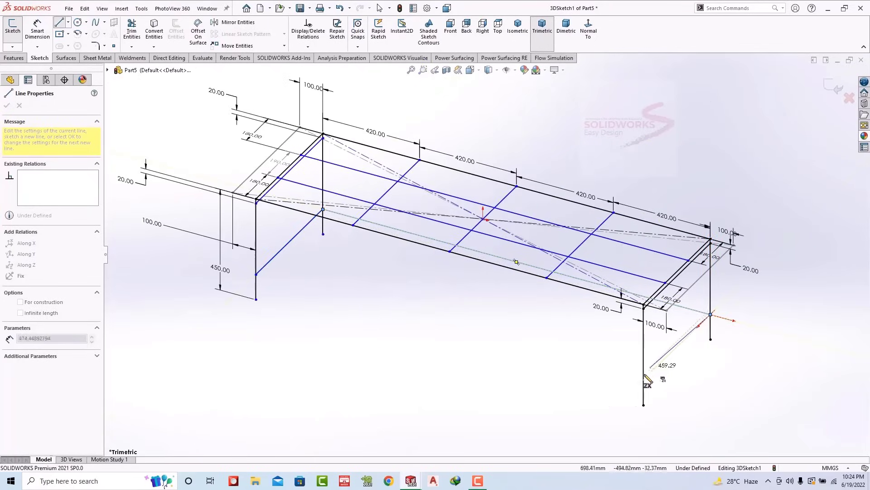
pyautogui.click(644, 381)
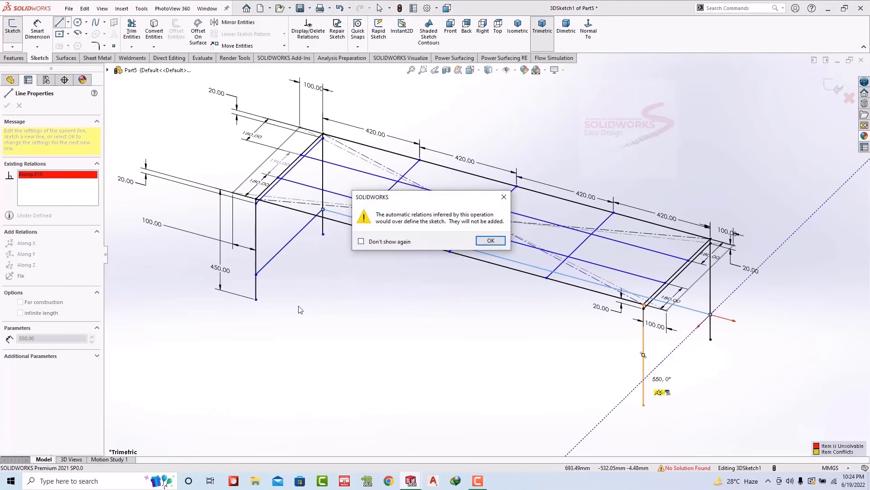
pyautogui.click(490, 240)
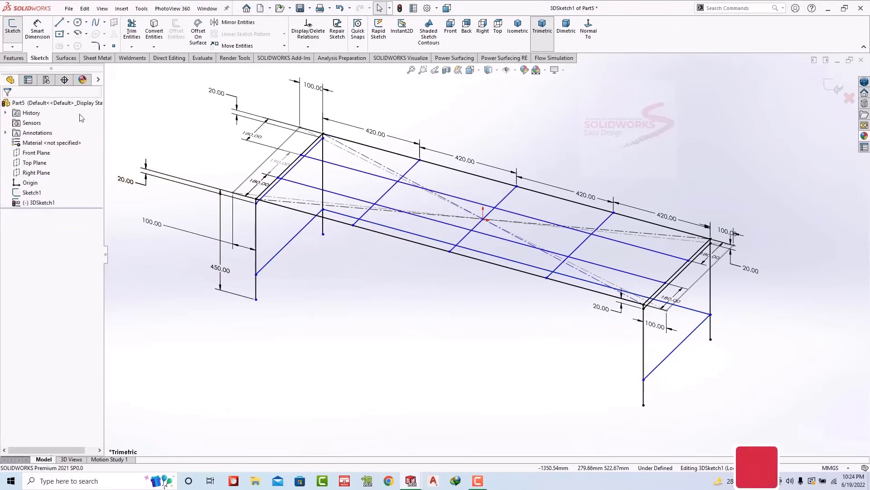
pyautogui.click(256, 275)
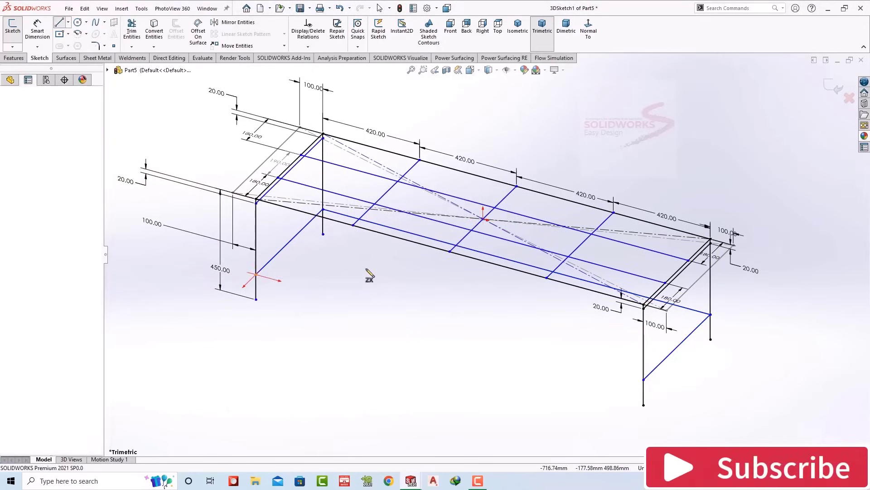
pyautogui.click(644, 380)
pyautogui.press('Escape')
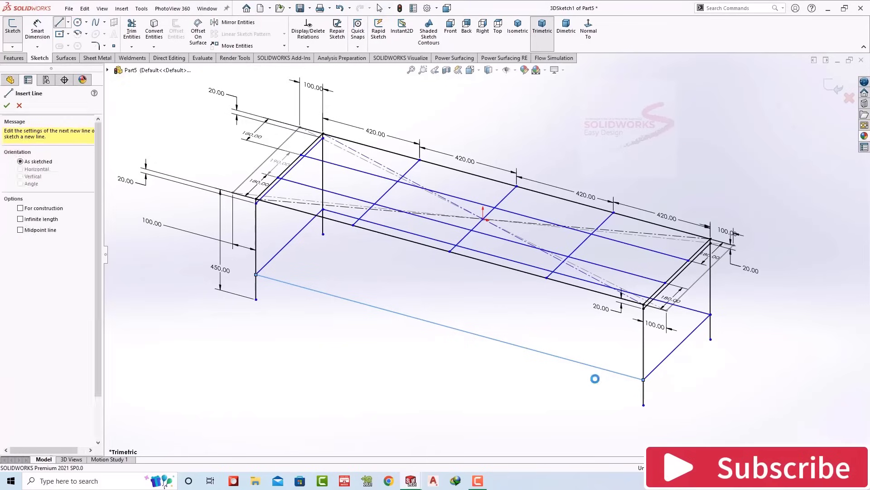
pyautogui.press('Escape')
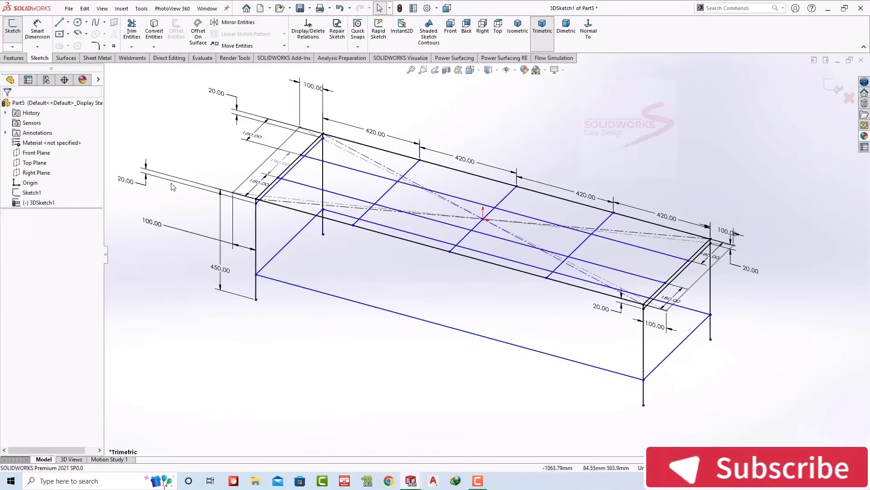
# Step: Set the lower frame 60 mm above the leg ends and exit the 3D sketch
pyautogui.press('d')
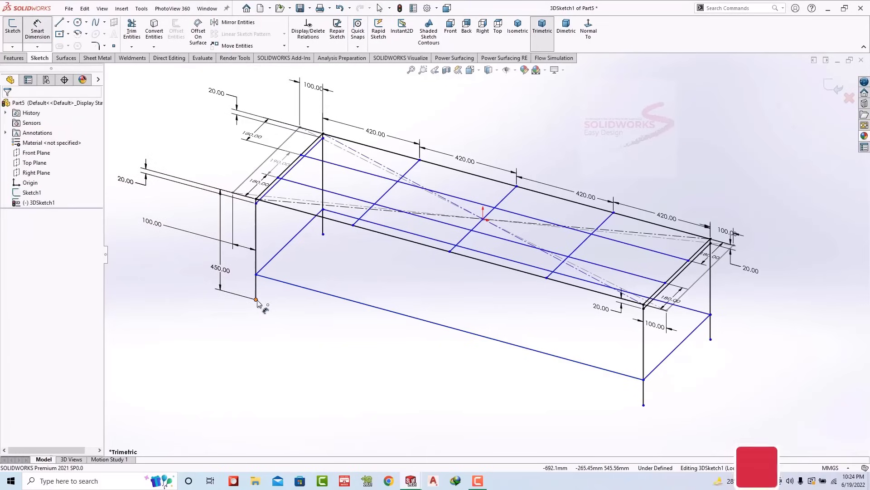
pyautogui.click(256, 300)
pyautogui.click(256, 274)
pyautogui.click(267, 292)
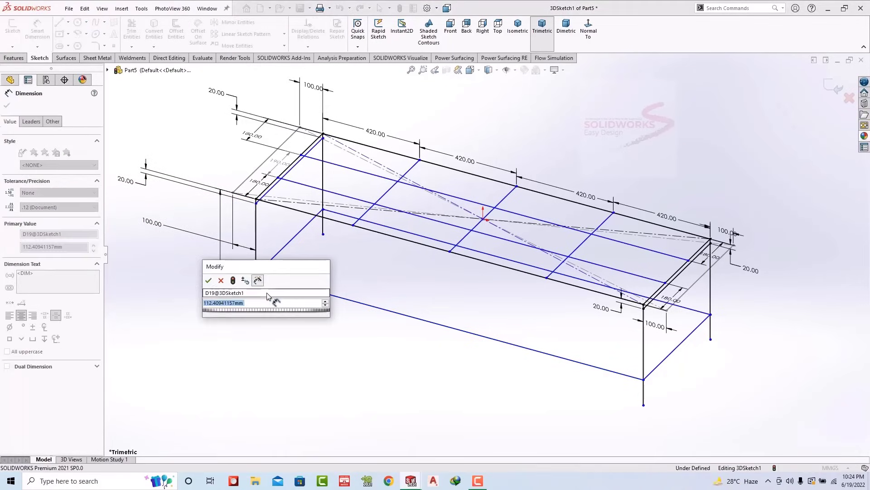
pyautogui.write('60')
pyautogui.press('Return')
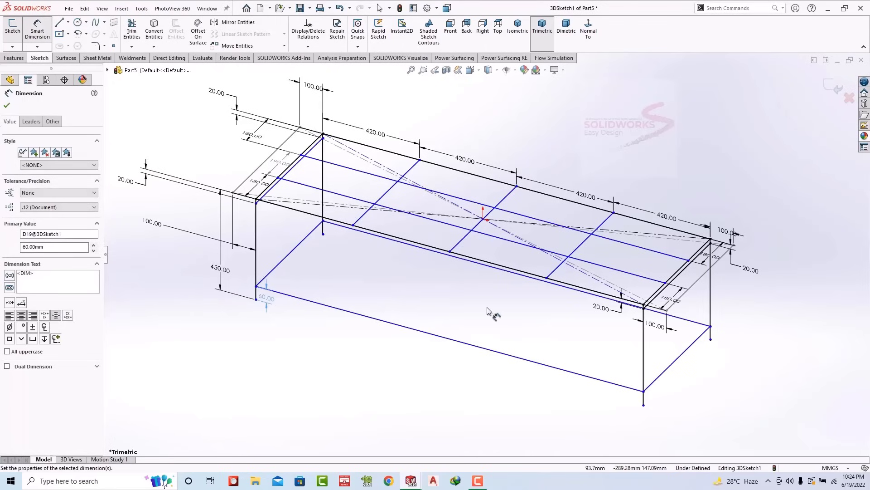
pyautogui.press('Escape')
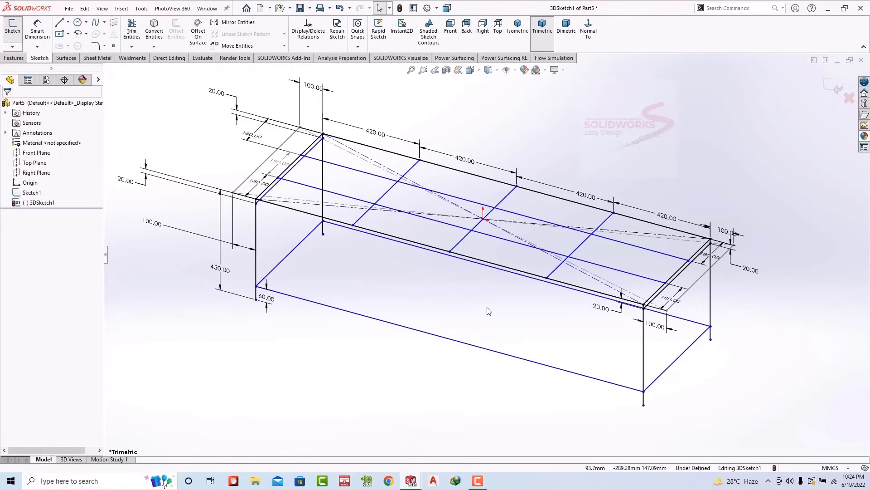
pyautogui.click(826, 86)
# Step: Add Unistrut Aluminum SED01 structural members on both long top edge lines
pyautogui.scroll(1, 420, 224)
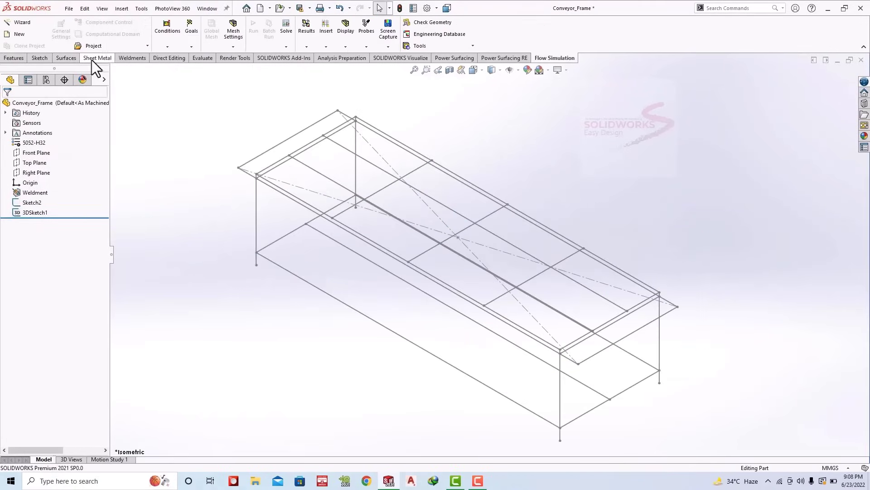
pyautogui.click(95, 58)
pyautogui.click(130, 57)
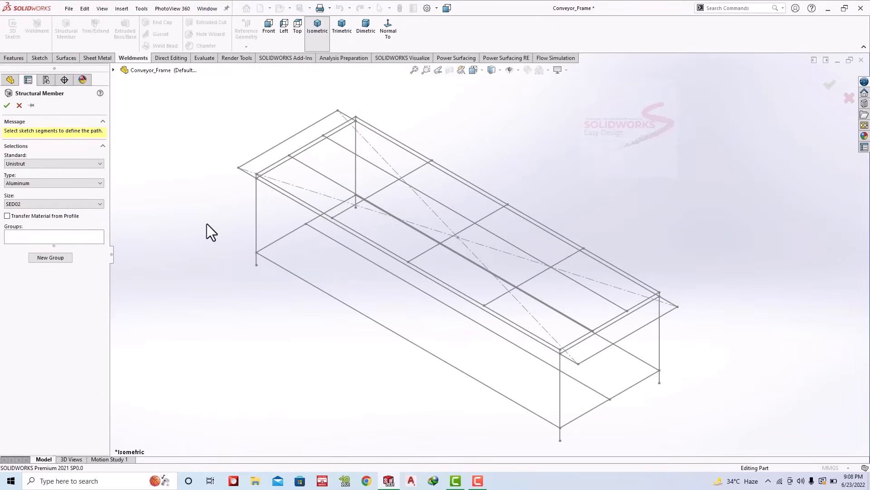
pyautogui.click(29, 165)
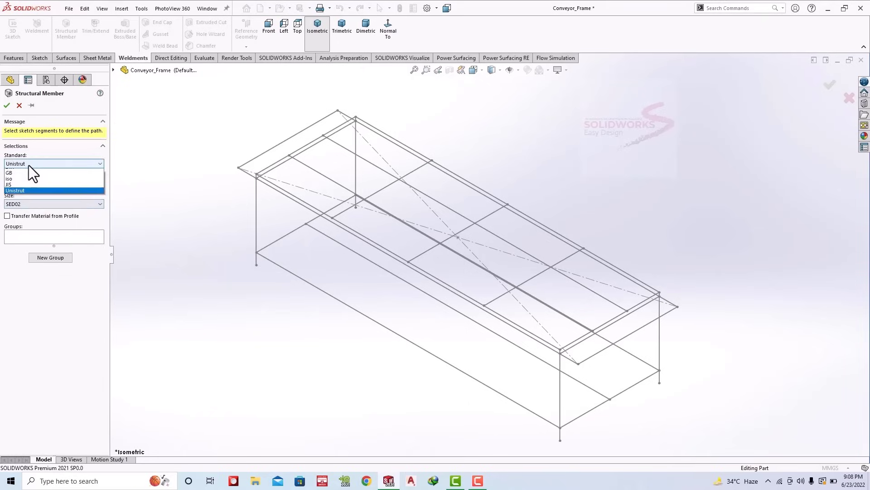
pyautogui.click(29, 182)
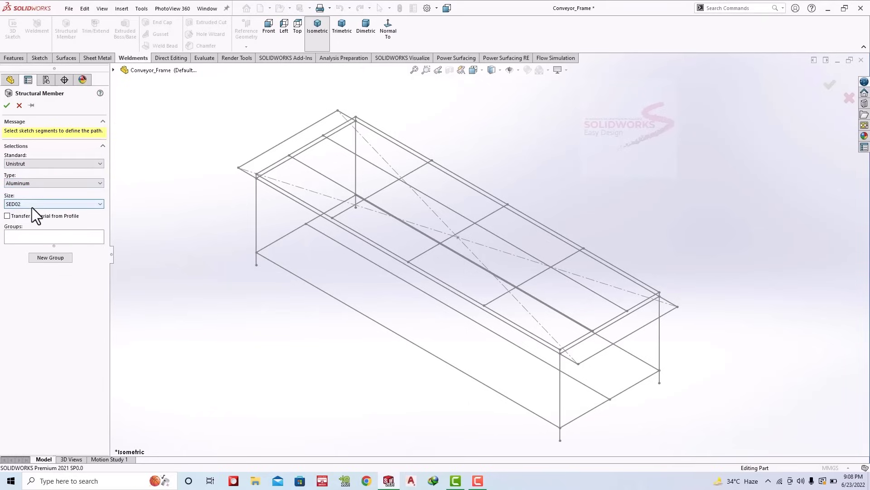
pyautogui.click(32, 205)
pyautogui.click(23, 297)
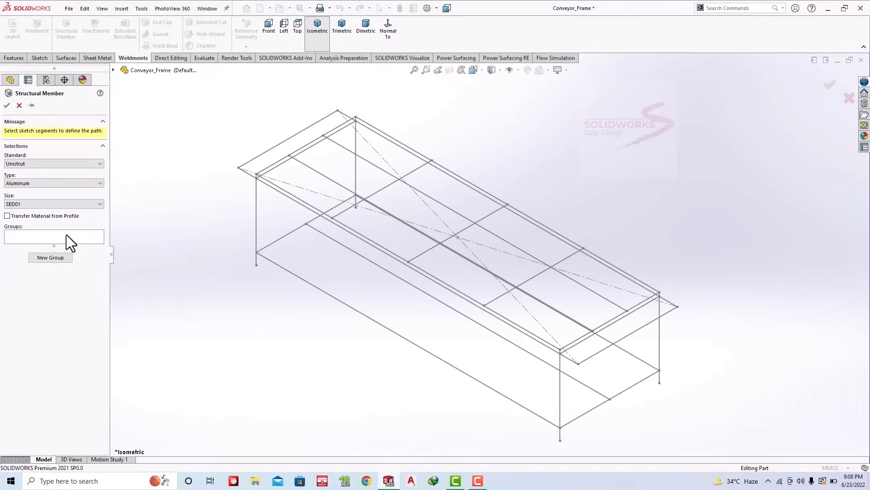
pyautogui.click(555, 349)
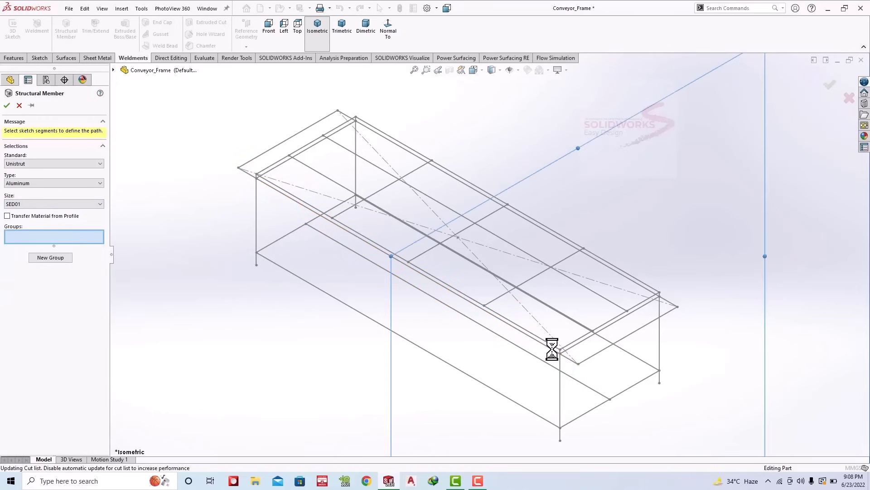
pyautogui.click(670, 303)
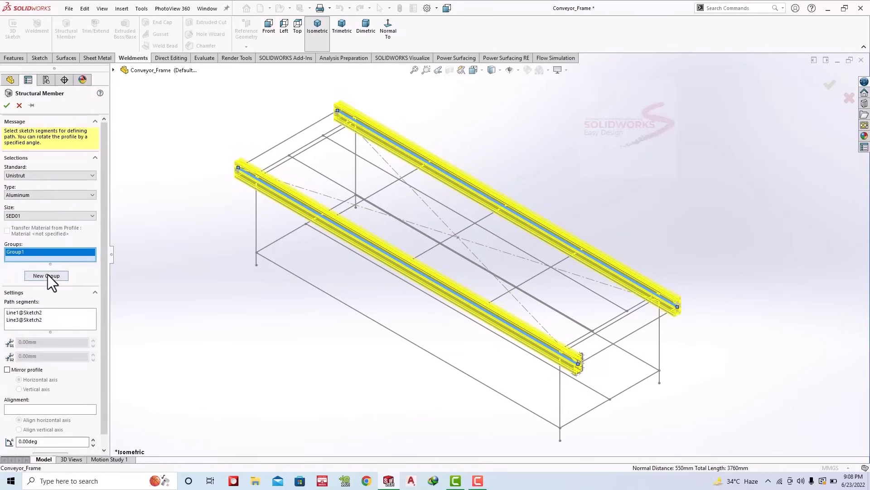
pyautogui.scroll(-5, 596, 308)
pyautogui.moveTo(597, 309); pyautogui.dragTo(397, 116, button='middle')
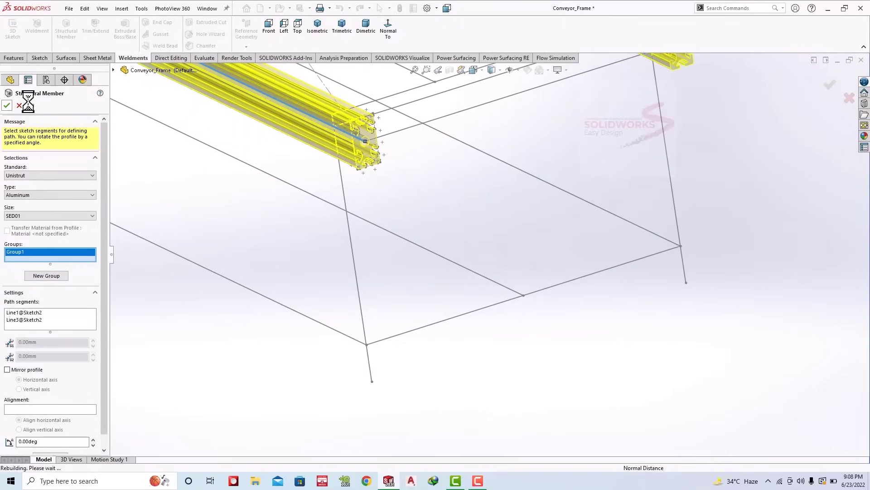
pyautogui.click(7, 105)
# Step: Apply a plain white scene and add SED02 members on the four leg lines
pyautogui.press('f')
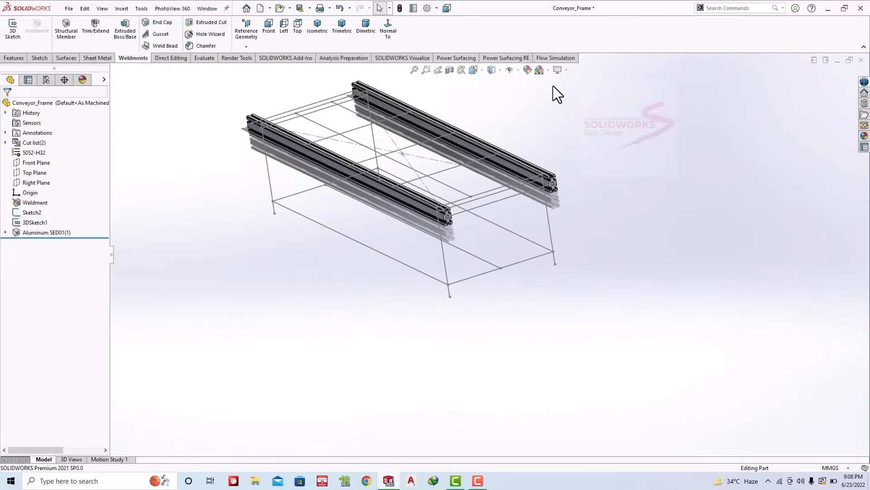
pyautogui.click(548, 69)
pyautogui.click(572, 24)
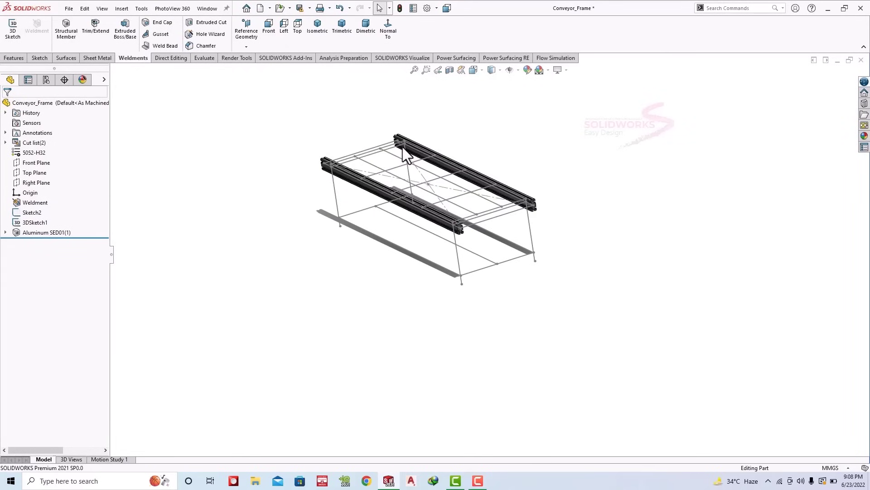
pyautogui.moveTo(657, 189); pyautogui.dragTo(431, 242, button='middle')
pyautogui.scroll(-3, 431, 241)
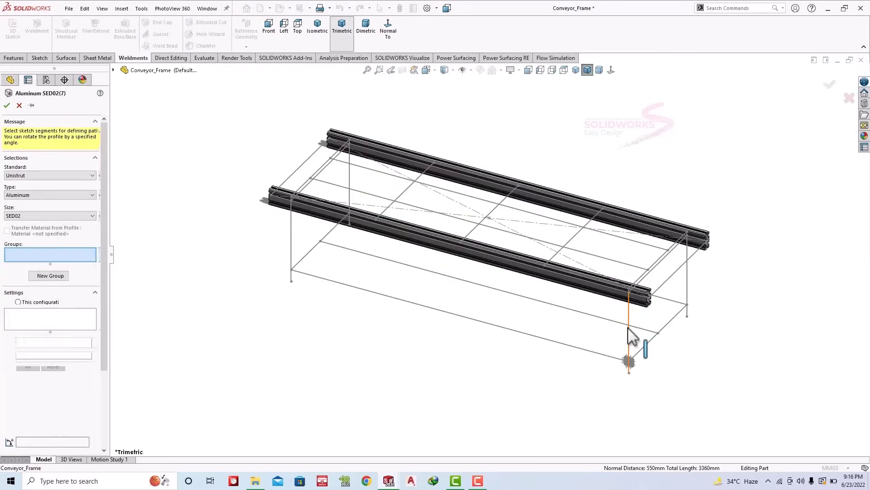
pyautogui.click(629, 328)
pyautogui.click(688, 295)
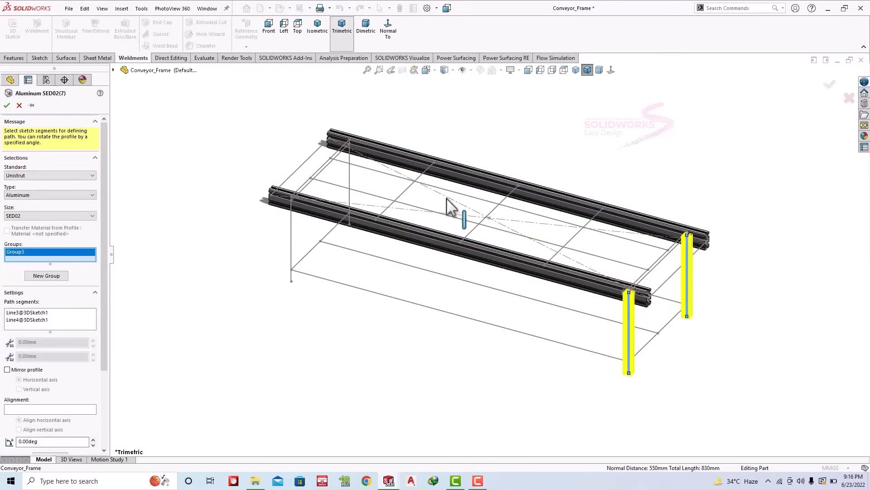
pyautogui.click(350, 181)
pyautogui.click(292, 241)
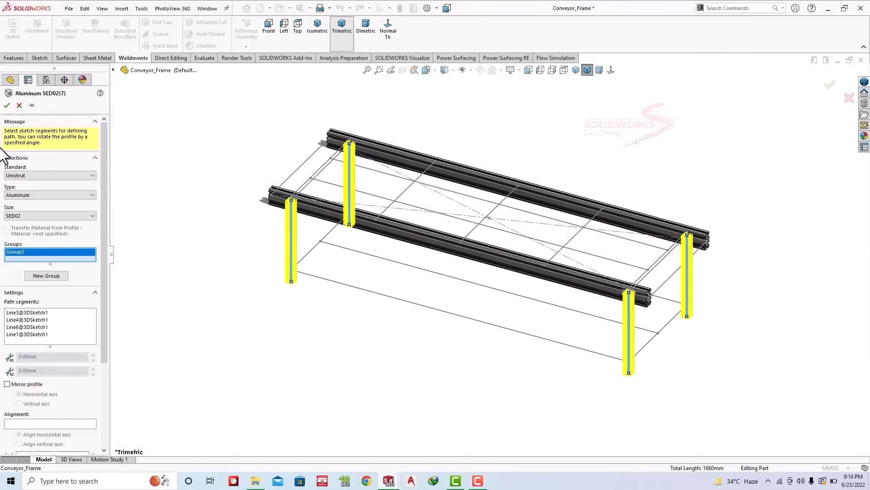
pyautogui.click(7, 106)
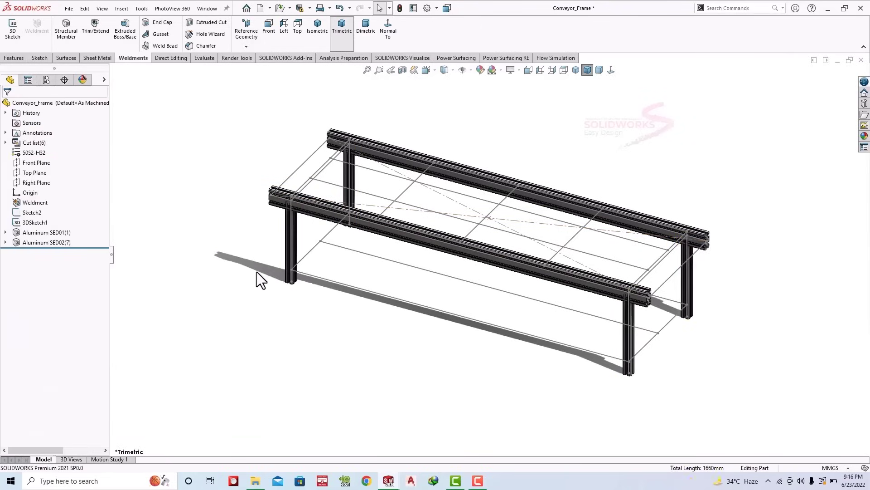
# Step: Add a structural member set with bottom end crossbars and bottom long rails as groups
pyautogui.moveTo(599, 365); pyautogui.dragTo(438, 207, button='middle')
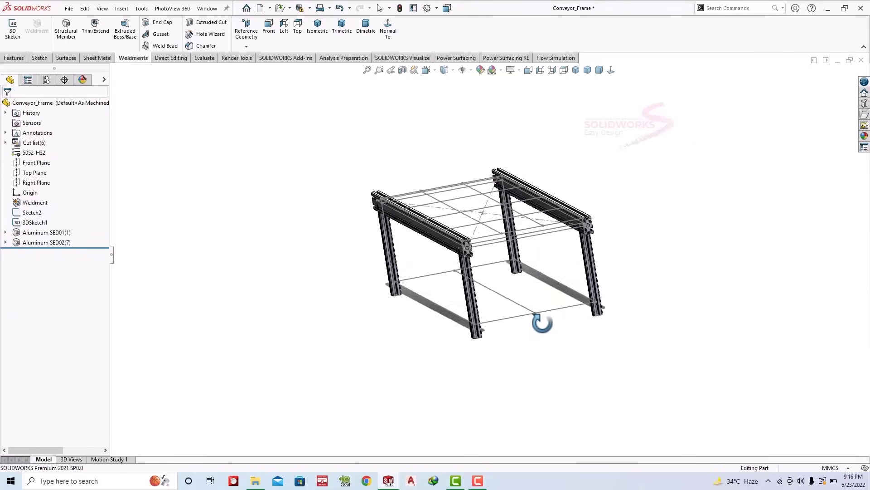
pyautogui.click(63, 30)
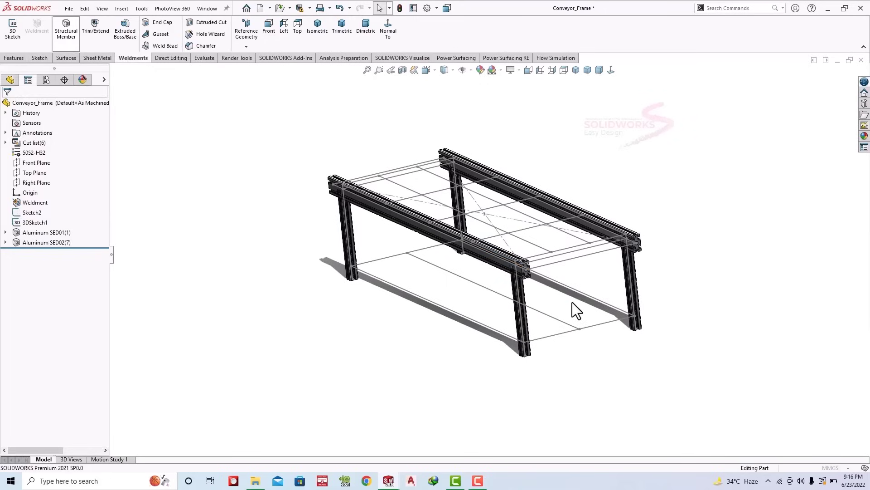
pyautogui.moveTo(605, 300); pyautogui.dragTo(633, 334, button='middle')
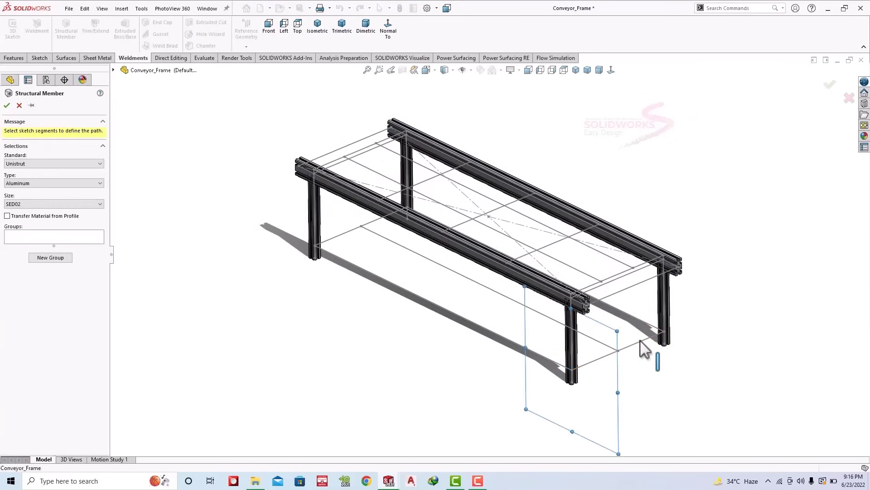
pyautogui.click(640, 341)
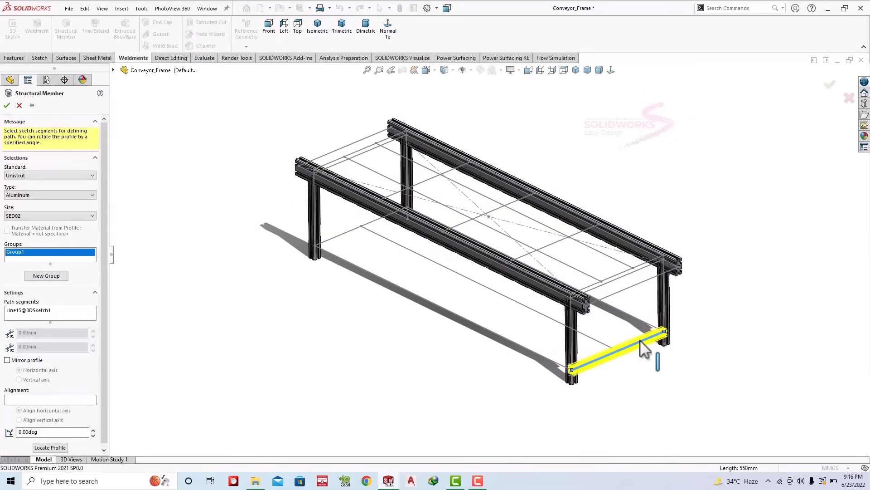
pyautogui.click(342, 234)
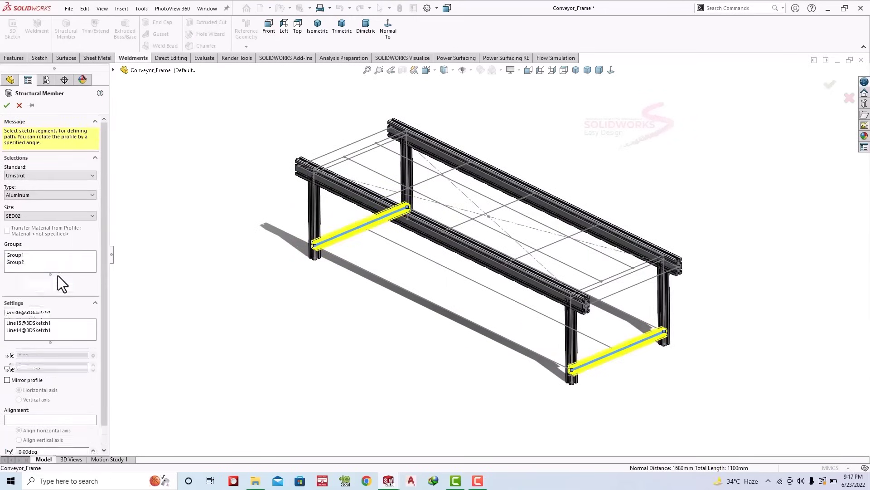
pyautogui.click(58, 275)
pyautogui.click(343, 269)
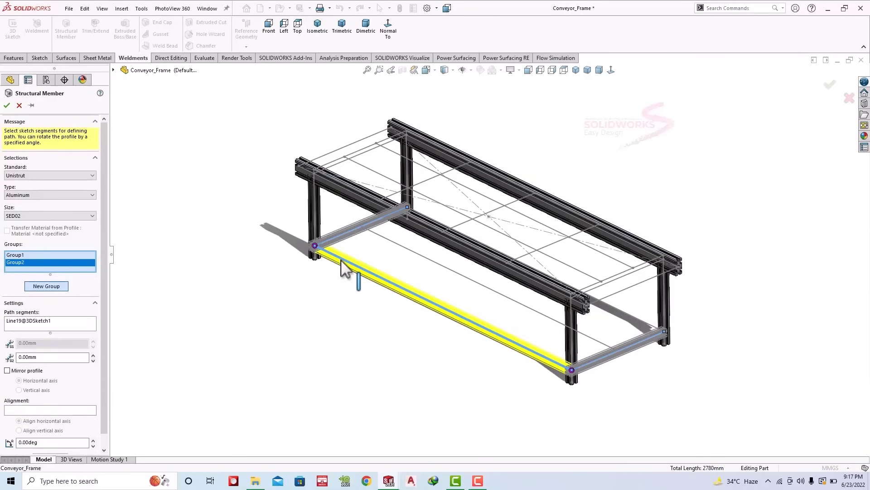
pyautogui.click(628, 316)
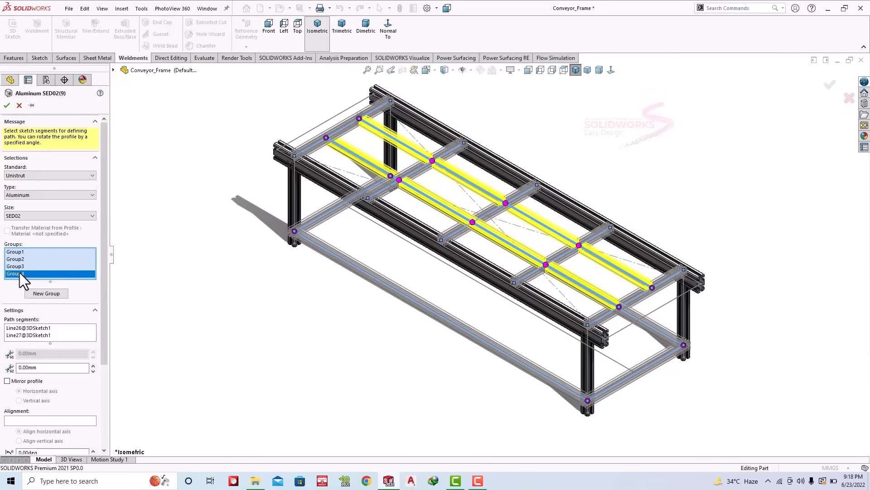
# Step: Delete Group3 and add both top end cross lines to Group1
pyautogui.click(20, 266)
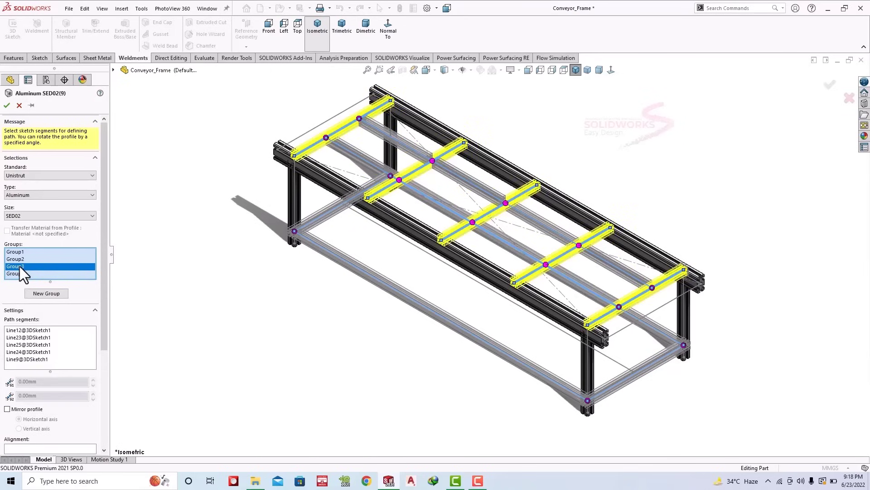
pyautogui.rightClick(20, 265)
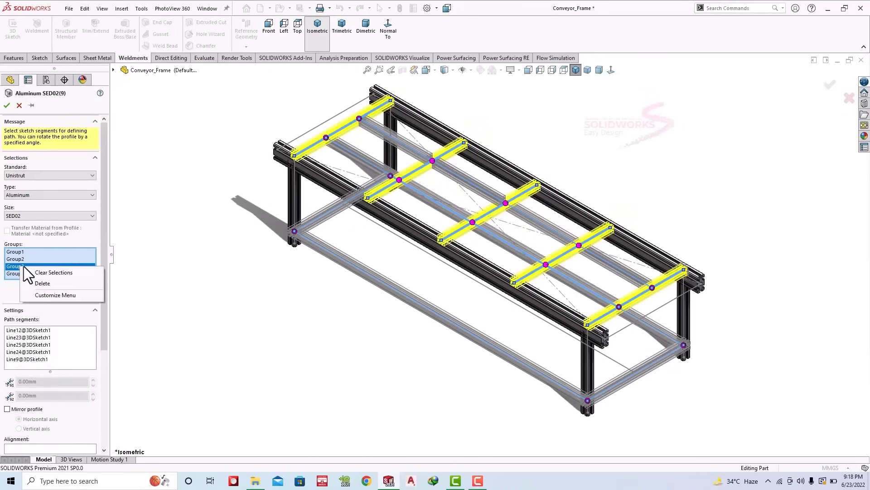
pyautogui.click(56, 281)
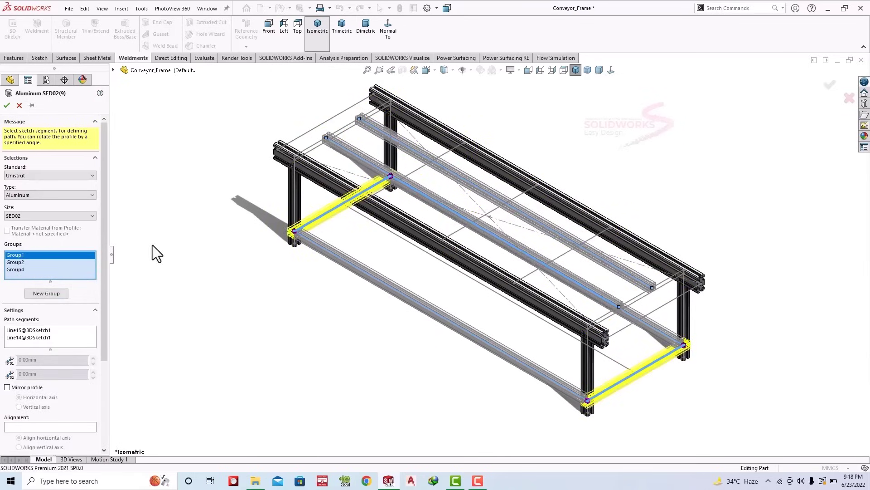
pyautogui.click(639, 295)
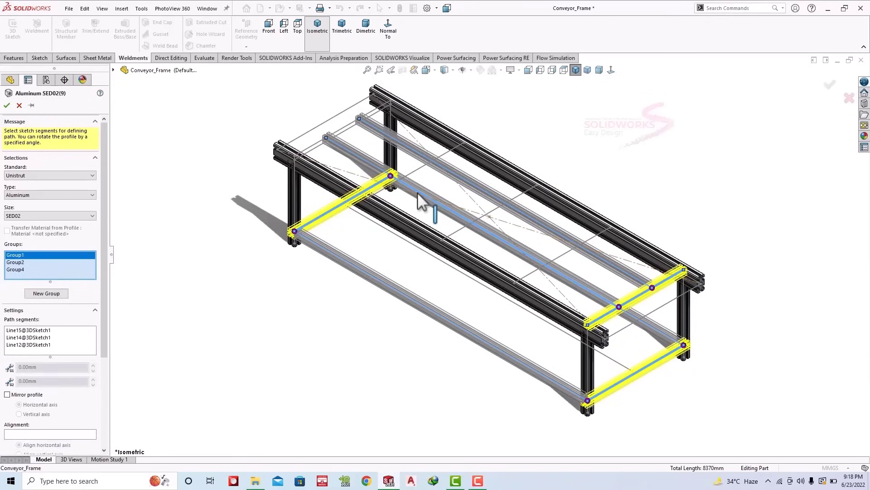
pyautogui.click(341, 129)
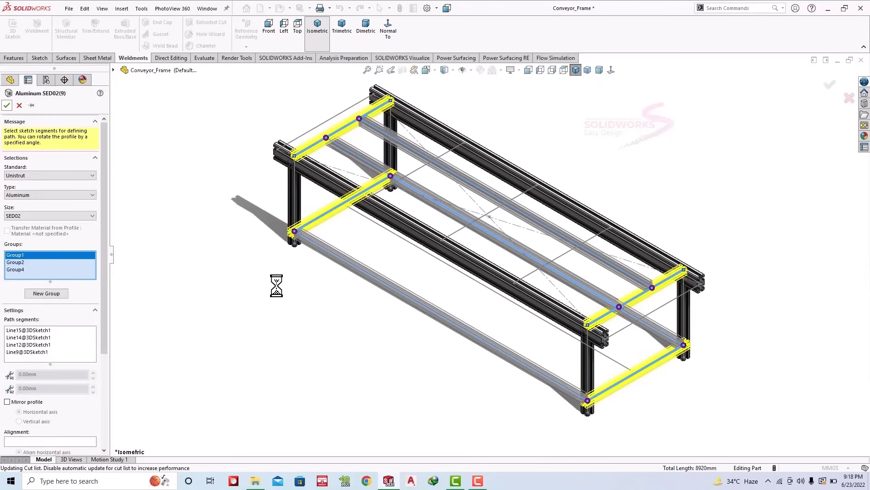
pyautogui.moveTo(385, 265)
pyautogui.mouseDown(button='middle')
pyautogui.moveTo(379, 188)
pyautogui.moveTo(461, 450)
pyautogui.mouseUp(button='middle')
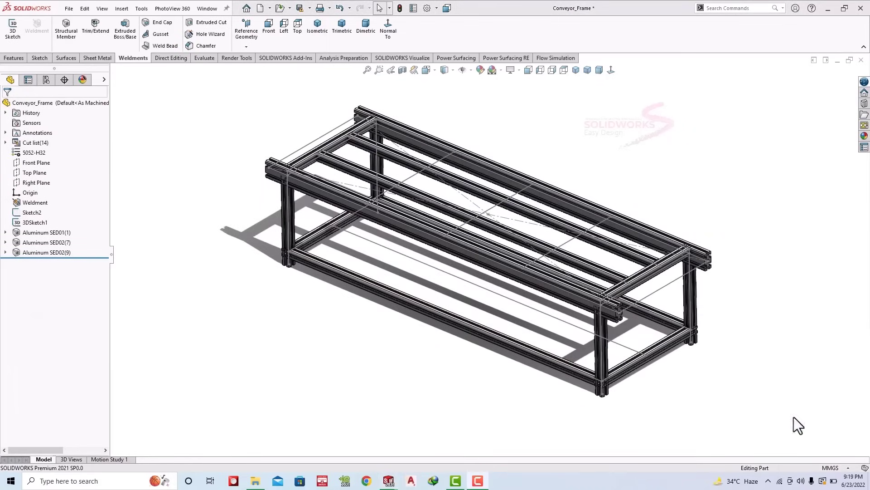
# Step: Apply the polished aluminium appearance from the Metal library to the frame
pyautogui.click(668, 285)
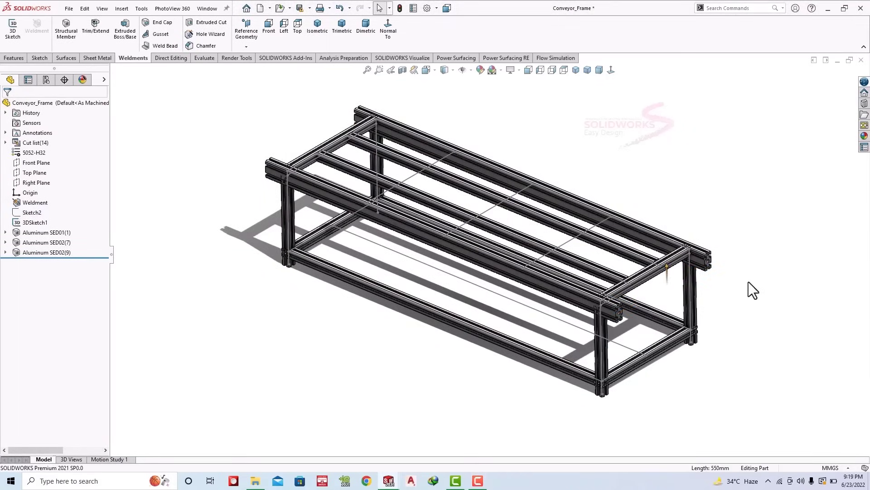
pyautogui.click(865, 127)
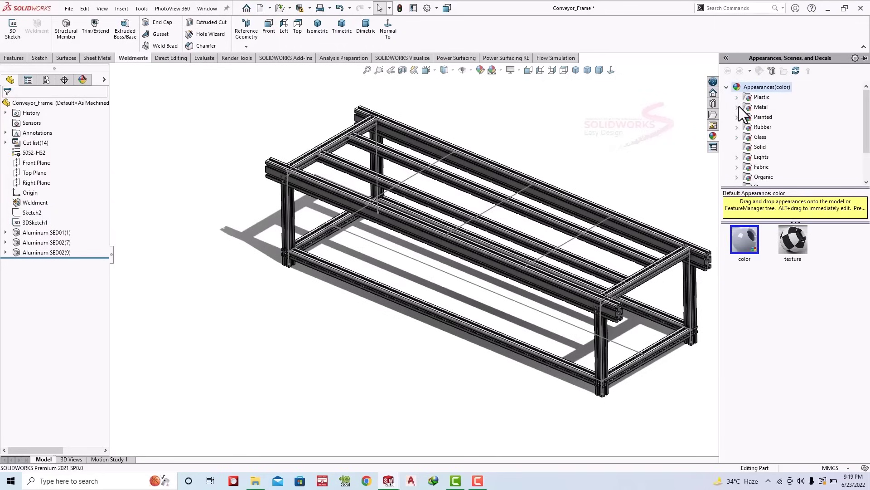
pyautogui.click(739, 106)
pyautogui.click(769, 98)
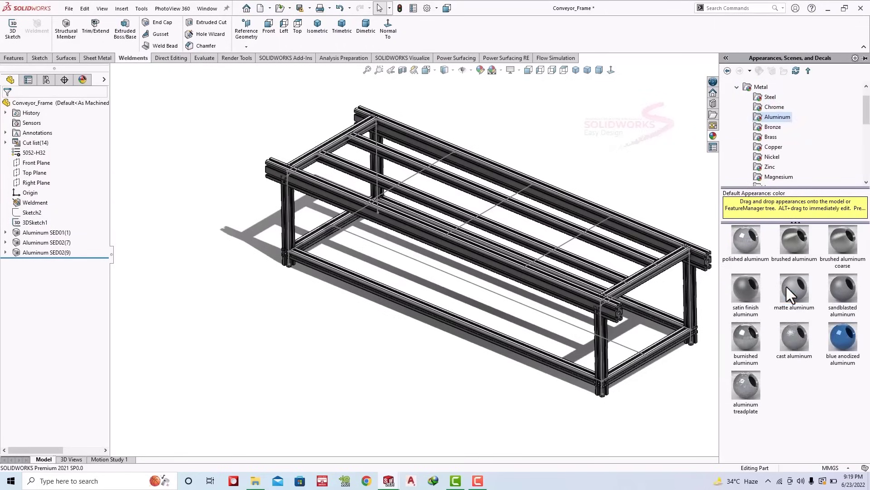
pyautogui.doubleClick(759, 246)
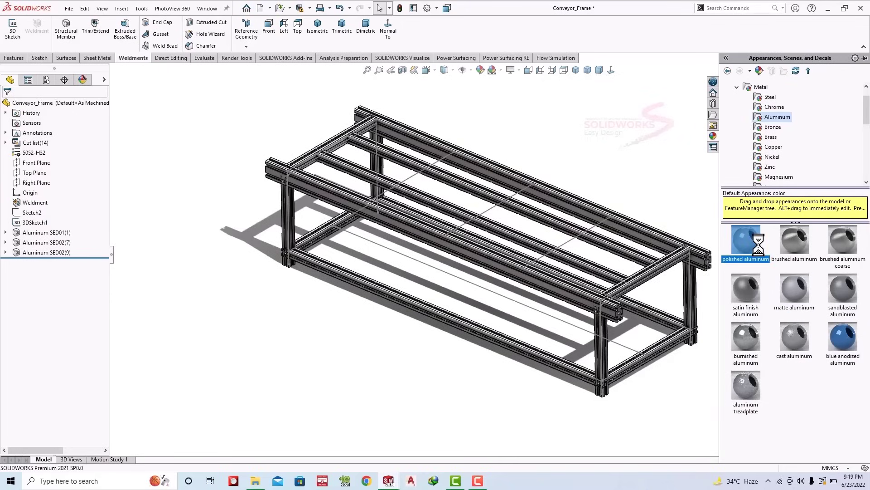
pyautogui.click(597, 117)
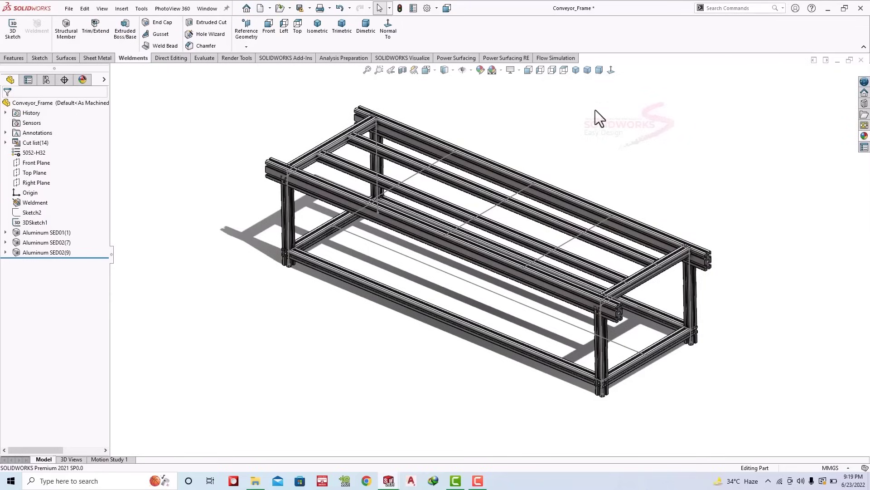
# Step: Set the Plain White background scene
pyautogui.click(519, 71)
pyautogui.click(501, 70)
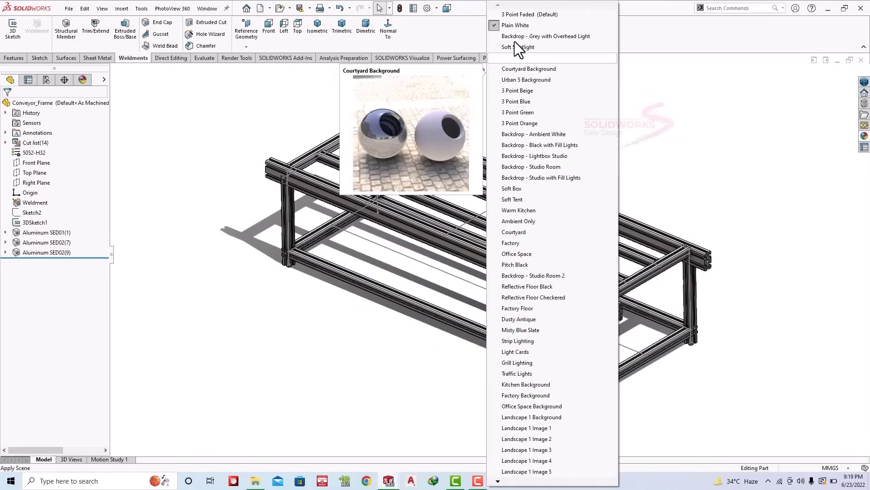
pyautogui.click(533, 20)
pyautogui.scroll(-3, 589, 281)
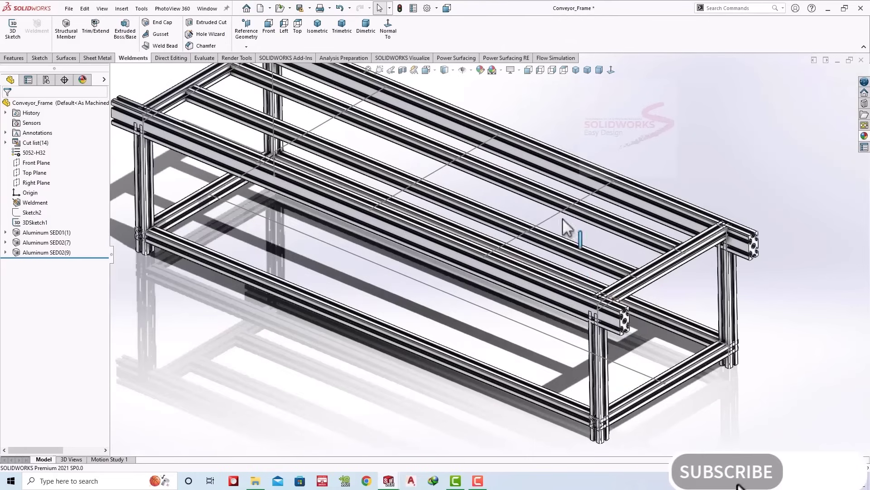
pyautogui.click(501, 71)
pyautogui.click(520, 27)
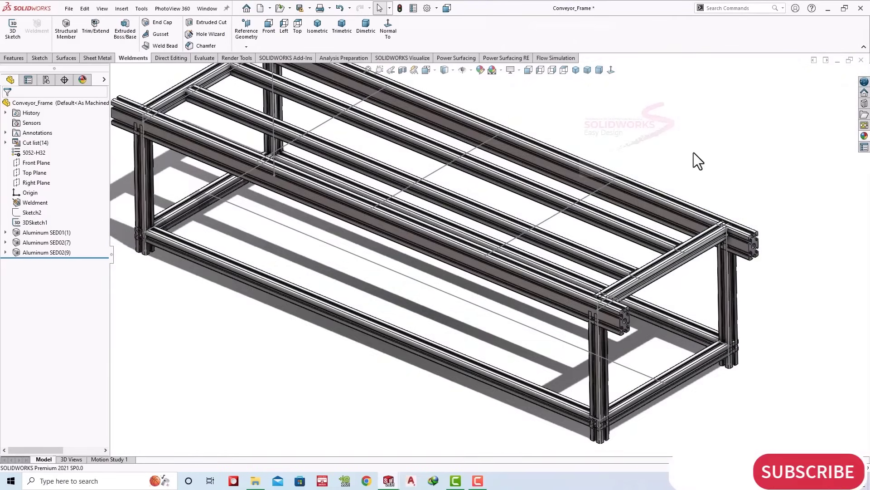
# Step: Start Trim/Extend on the cross beam, using Face/plane as the boundary type
pyautogui.scroll(-5, 136, 227)
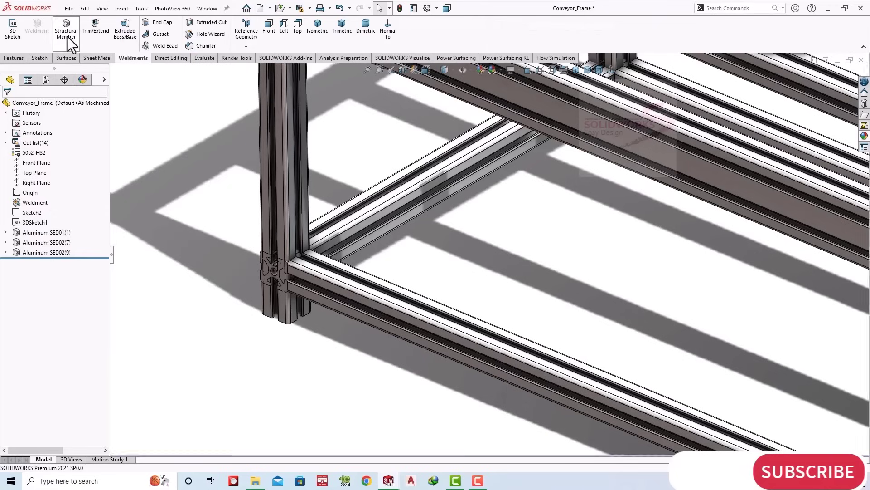
pyautogui.click(66, 27)
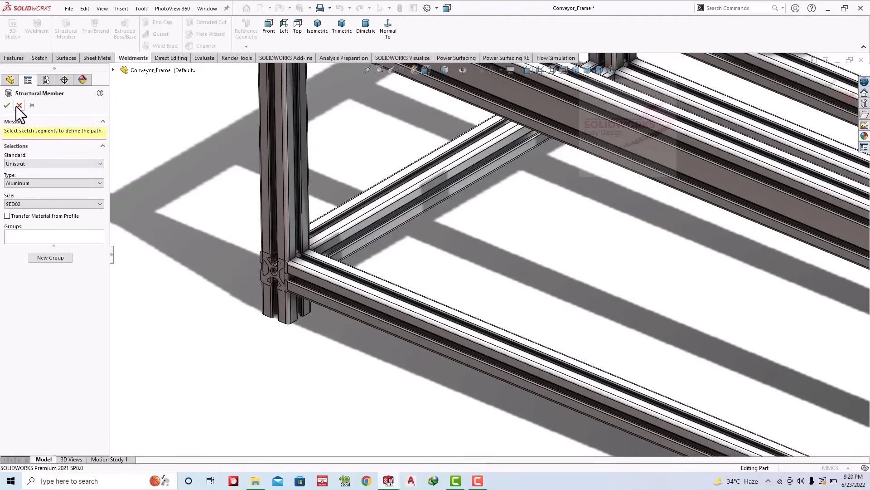
pyautogui.click(19, 106)
pyautogui.click(96, 28)
pyautogui.click(367, 221)
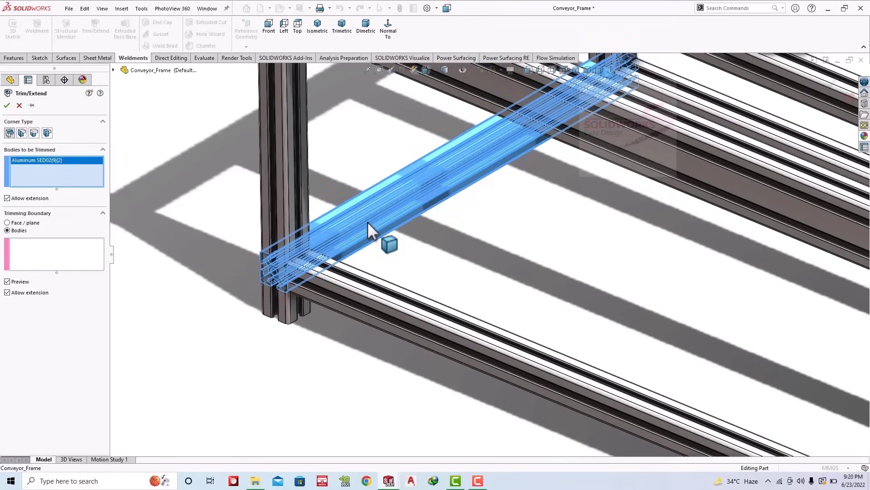
pyautogui.click(29, 222)
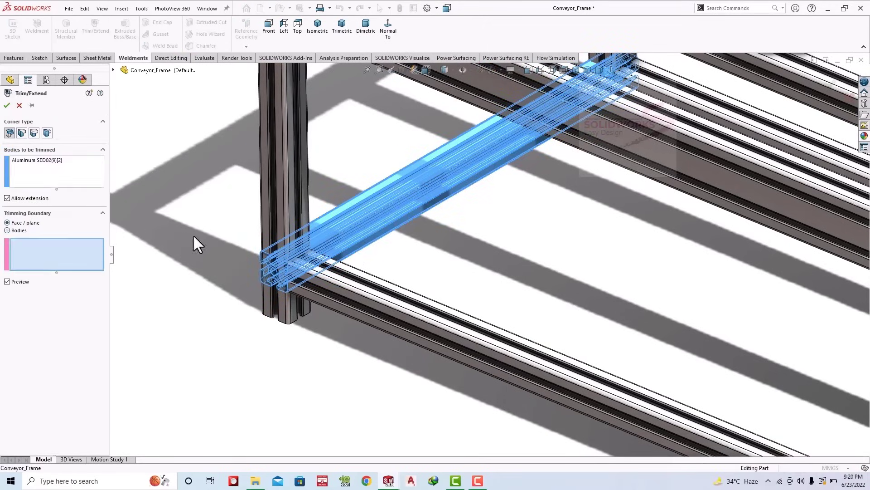
# Step: Pick the adjoining member face and the post face as trim boundaries, then inspect the junction
pyautogui.moveTo(194, 240); pyautogui.dragTo(292, 164, button='middle')
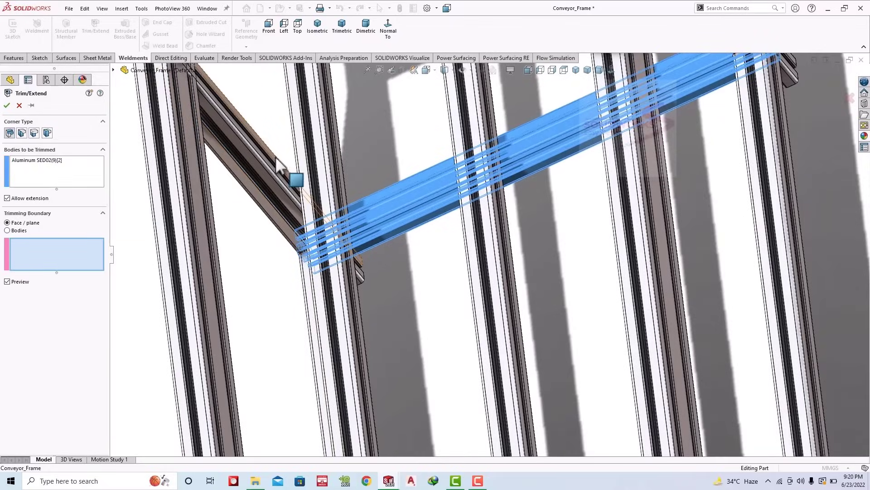
pyautogui.click(278, 159)
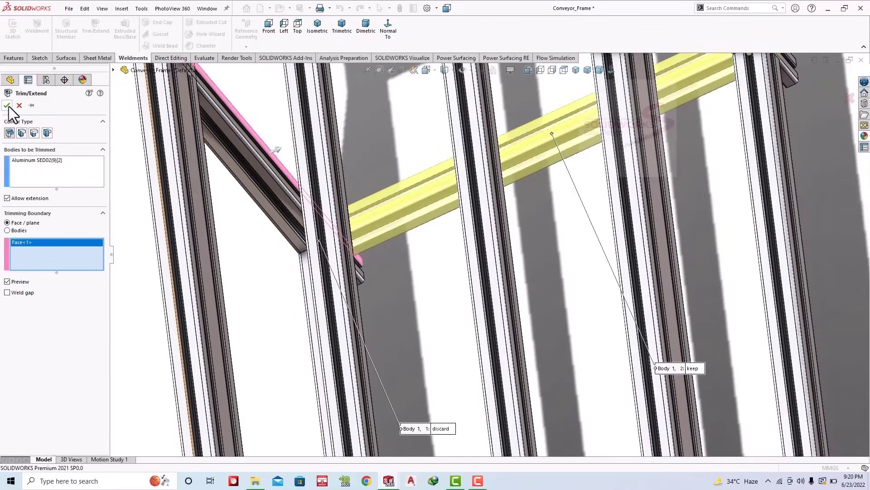
pyautogui.scroll(5, 520, 296)
pyautogui.moveTo(520, 295)
pyautogui.mouseDown(button='middle')
pyautogui.moveTo(572, 200)
pyautogui.moveTo(433, 276)
pyautogui.mouseUp(button='middle')
pyautogui.scroll(-2, 405, 271)
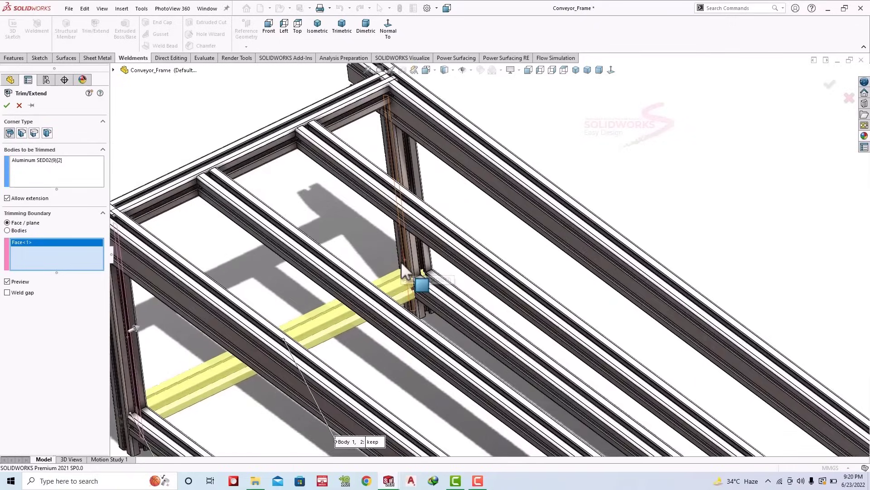
pyautogui.scroll(-3, 402, 261)
pyautogui.click(422, 241)
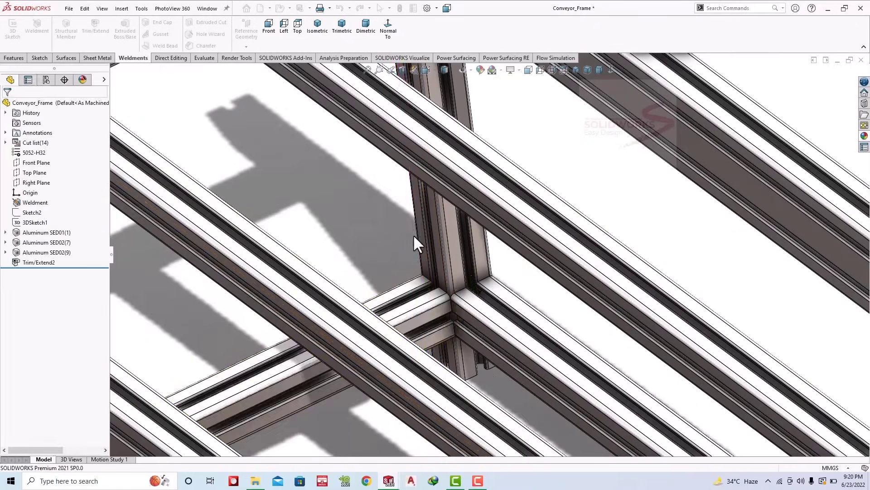
pyautogui.scroll(5, 453, 267)
pyautogui.scroll(-6, 384, 284)
pyautogui.moveTo(384, 283)
pyautogui.mouseDown(button='middle')
pyautogui.moveTo(356, 278)
pyautogui.moveTo(398, 229)
pyautogui.moveTo(379, 330)
pyautogui.mouseUp(button='middle')
pyautogui.scroll(4, 366, 324)
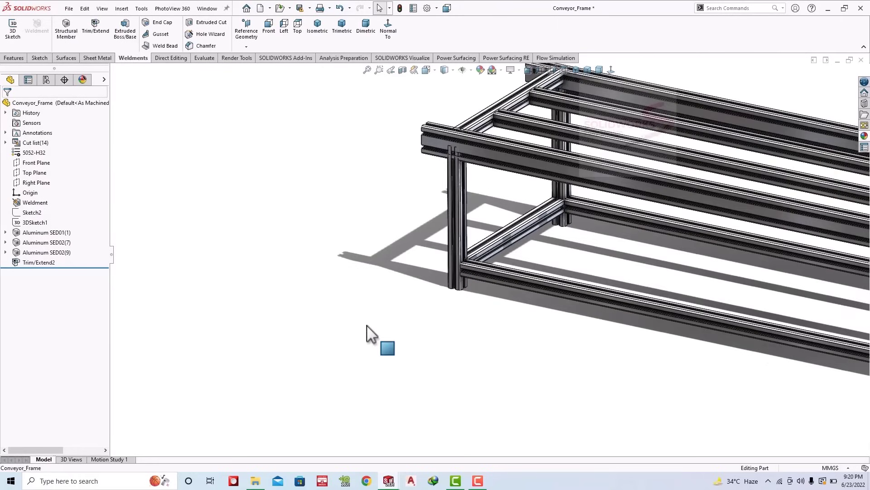
pyautogui.scroll(3, 695, 359)
pyautogui.scroll(-6, 695, 359)
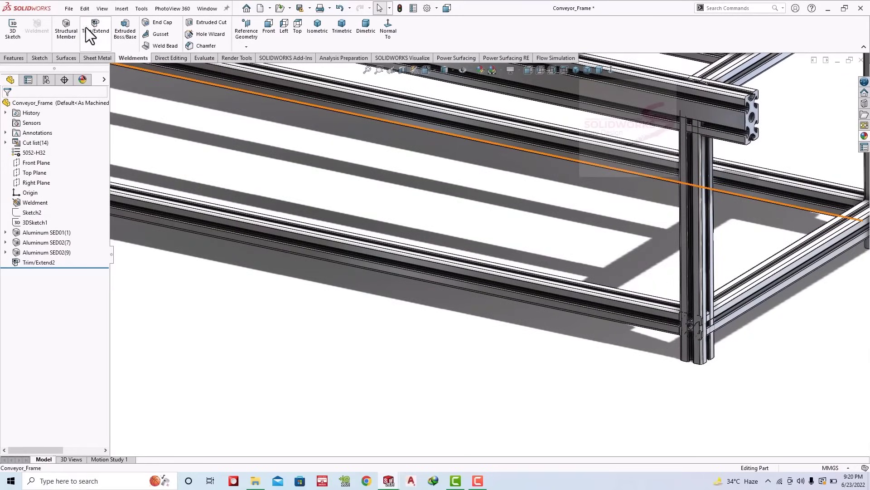
# Step: Start a new trim with the lower end cross beam as the body to trim
pyautogui.click(86, 28)
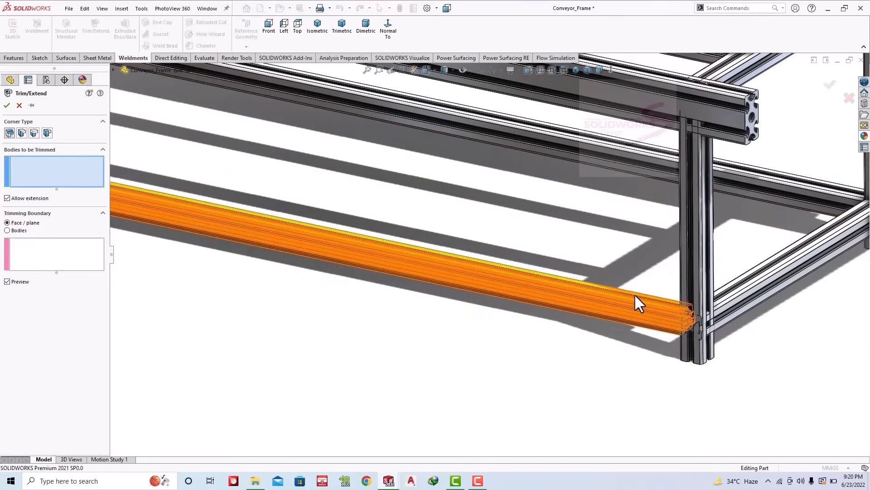
pyautogui.click(732, 300)
pyautogui.click(69, 266)
pyautogui.scroll(1, 739, 317)
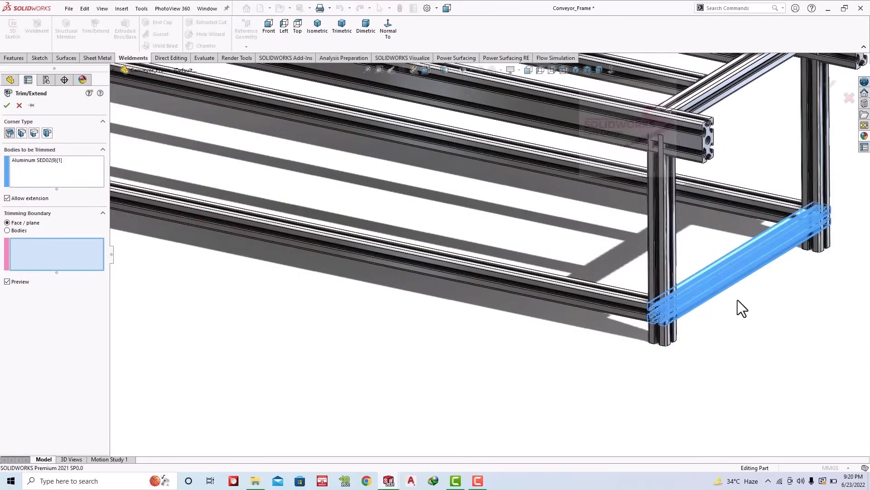
pyautogui.moveTo(742, 308); pyautogui.dragTo(663, 346, button='middle')
pyautogui.scroll(-3, 654, 285)
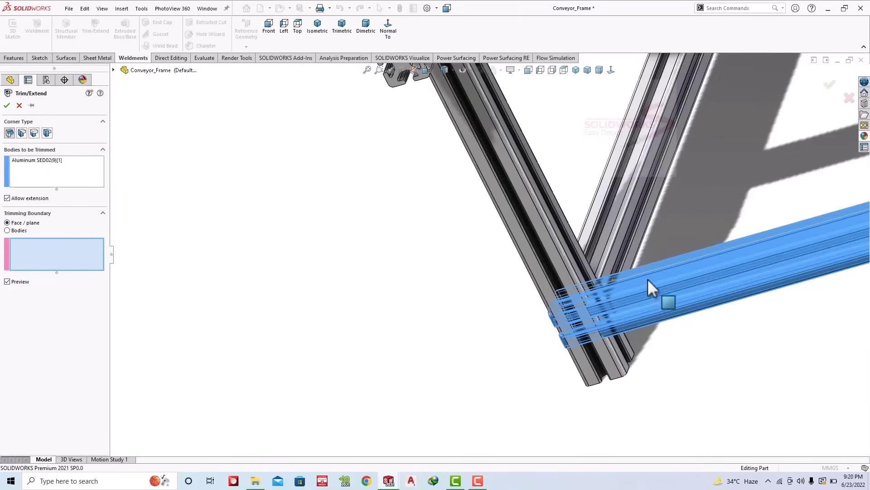
# Step: Trim the lower cross beam against both corner post faces and review the corner
pyautogui.click(593, 270)
pyautogui.scroll(3, 714, 286)
pyautogui.moveTo(714, 285); pyautogui.dragTo(773, 197, button='middle')
pyautogui.scroll(-3, 608, 213)
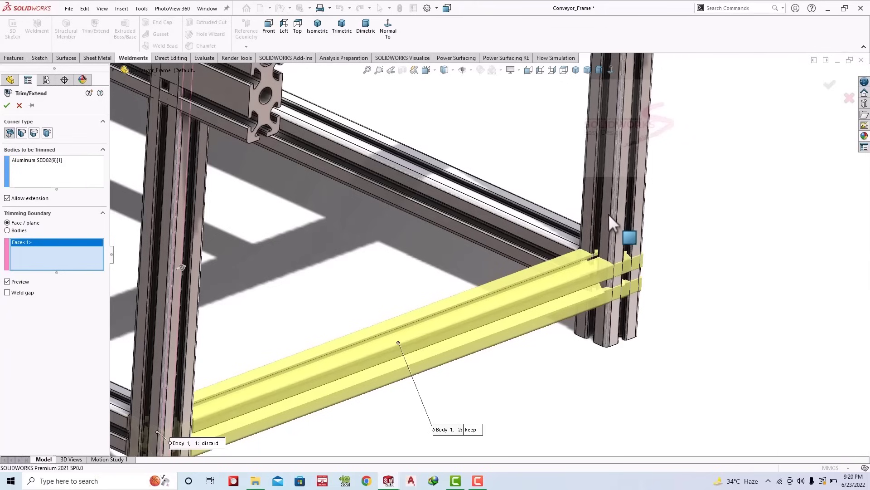
pyautogui.click(606, 222)
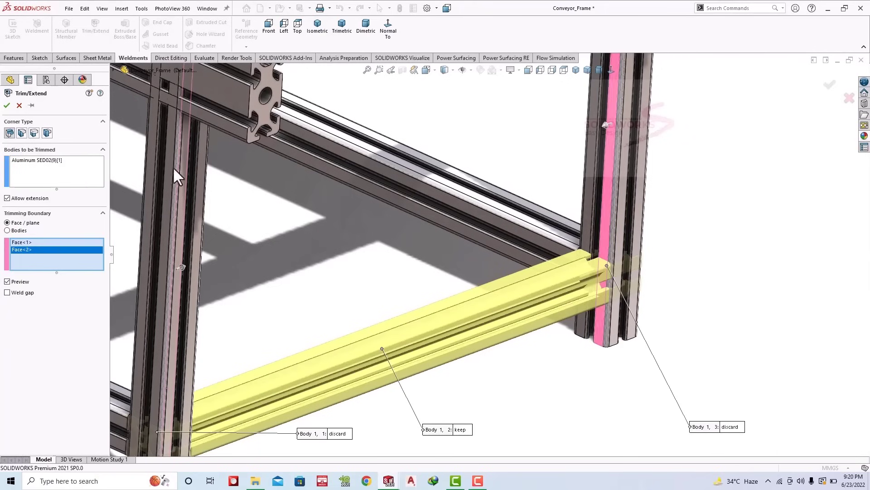
pyautogui.click(7, 105)
pyautogui.scroll(4, 499, 281)
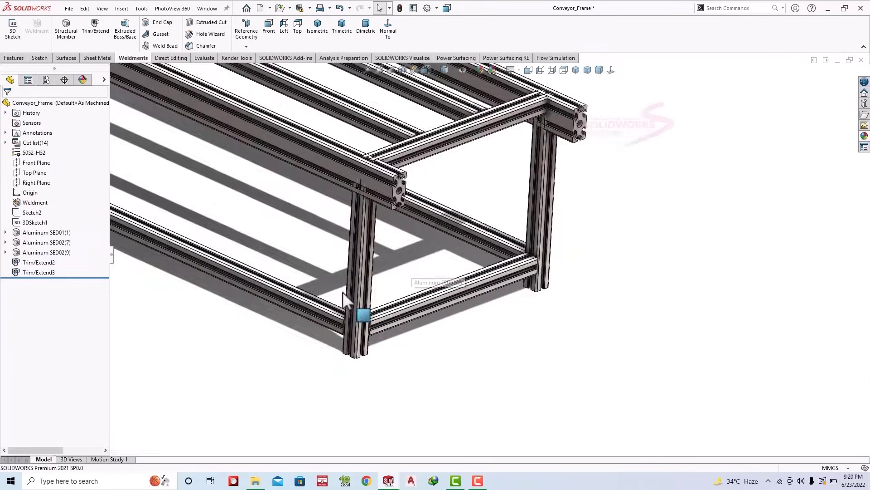
pyautogui.scroll(-3, 343, 297)
pyautogui.moveTo(343, 296)
pyautogui.mouseDown(button='middle')
pyautogui.moveTo(381, 311)
pyautogui.moveTo(451, 223)
pyautogui.moveTo(507, 274)
pyautogui.moveTo(360, 270)
pyautogui.mouseUp(button='middle')
pyautogui.scroll(5, 476, 253)
pyautogui.scroll(-3, 476, 253)
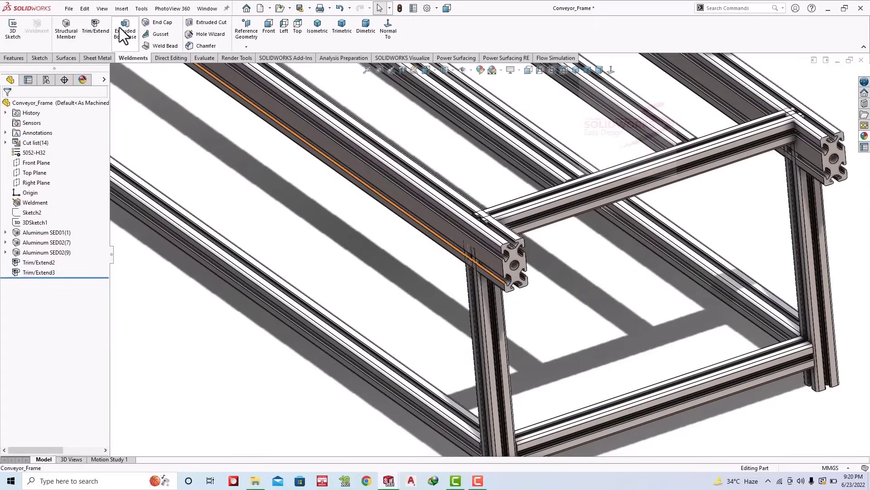
# Step: Trim the upper end cross beam against the faces of both top rails
pyautogui.click(95, 28)
pyautogui.scroll(-3, 538, 213)
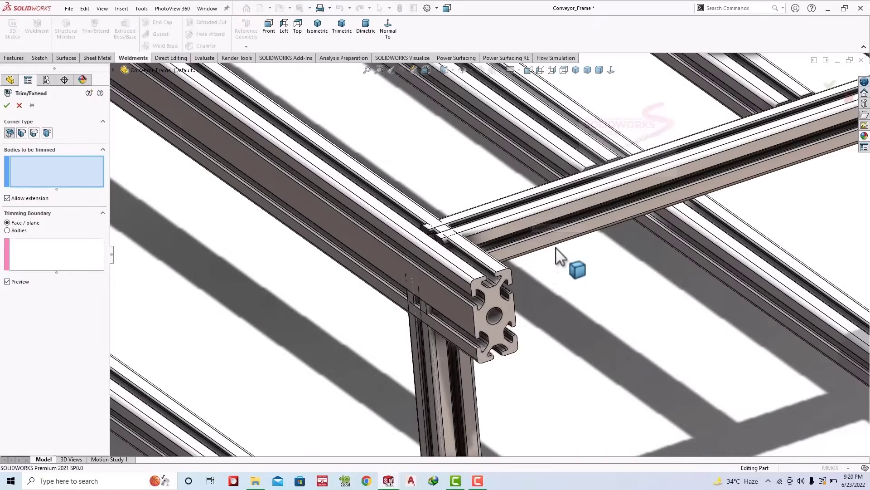
pyautogui.click(521, 208)
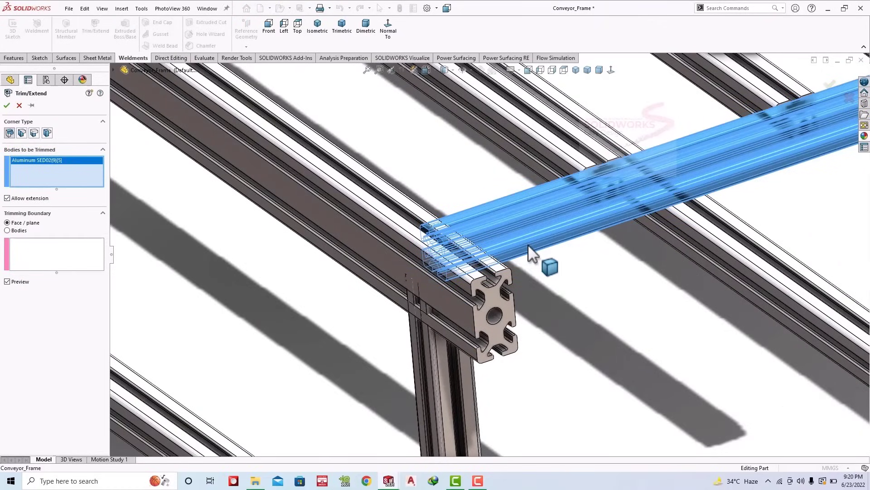
pyautogui.click(77, 265)
pyautogui.moveTo(317, 256)
pyautogui.mouseDown(button='middle')
pyautogui.moveTo(374, 273)
pyautogui.moveTo(382, 291)
pyautogui.mouseUp(button='middle')
pyautogui.click(448, 299)
pyautogui.scroll(3, 724, 247)
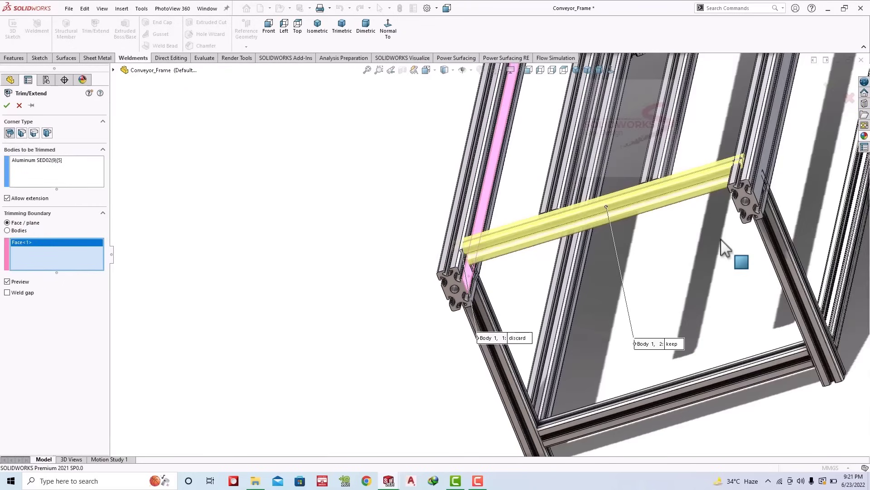
pyautogui.moveTo(722, 241); pyautogui.dragTo(770, 190, button='middle')
pyautogui.click(788, 177)
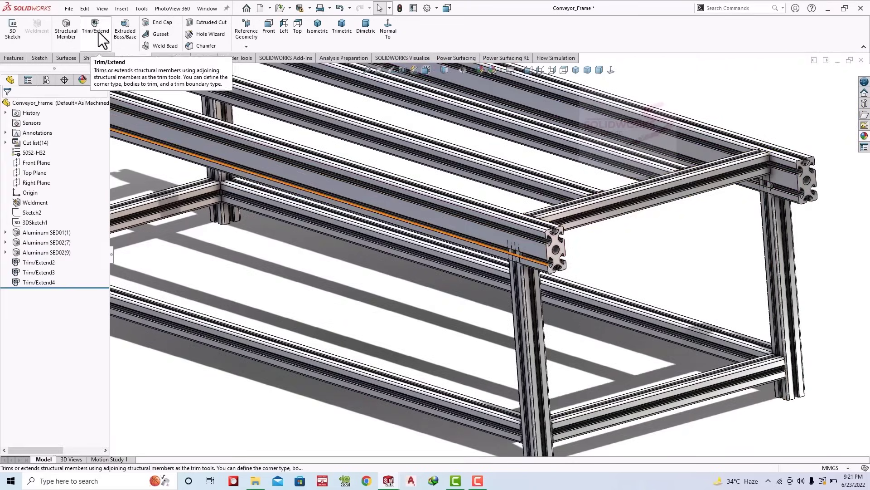
# Step: Finish the upper beam trim and select the left and right end legs to trim
pyautogui.click(96, 28)
pyautogui.click(540, 324)
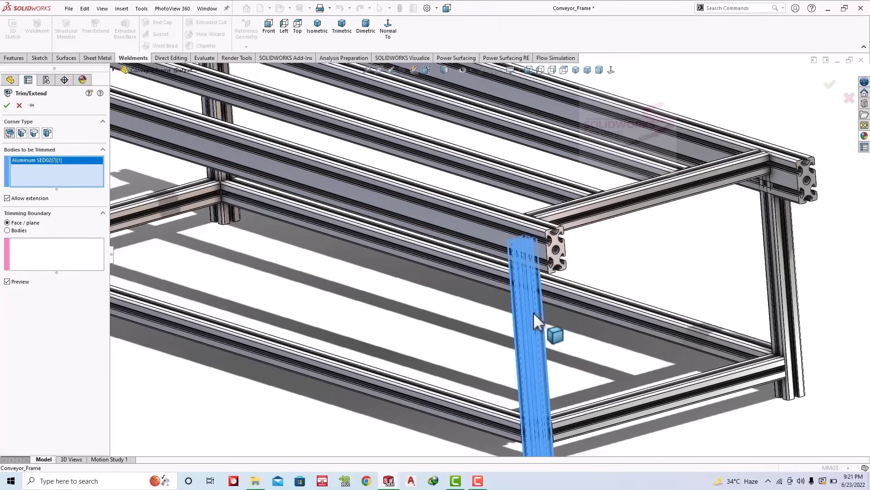
pyautogui.click(784, 246)
pyautogui.scroll(2, 534, 292)
pyautogui.moveTo(535, 293)
pyautogui.mouseDown(button='middle')
pyautogui.moveTo(524, 228)
pyautogui.moveTo(531, 187)
pyautogui.mouseUp(button='middle')
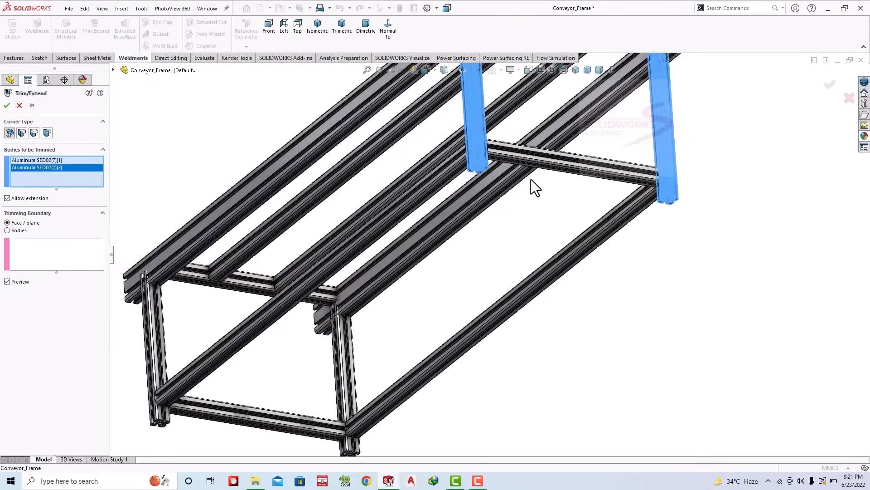
pyautogui.scroll(2, 531, 186)
pyautogui.scroll(-5, 268, 192)
pyautogui.click(78, 247)
pyautogui.scroll(-2, 483, 141)
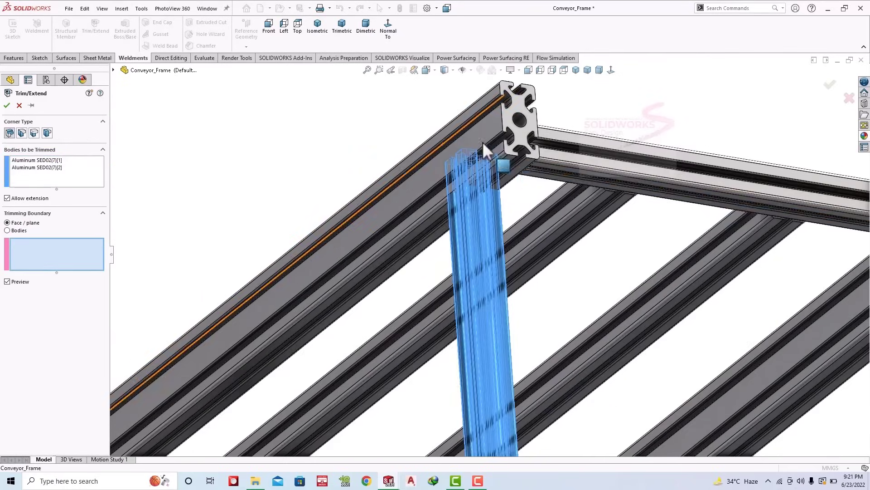
# Step: Trim both legs against the two top-beam faces and apply the trim
pyautogui.click(522, 164)
pyautogui.scroll(3, 521, 164)
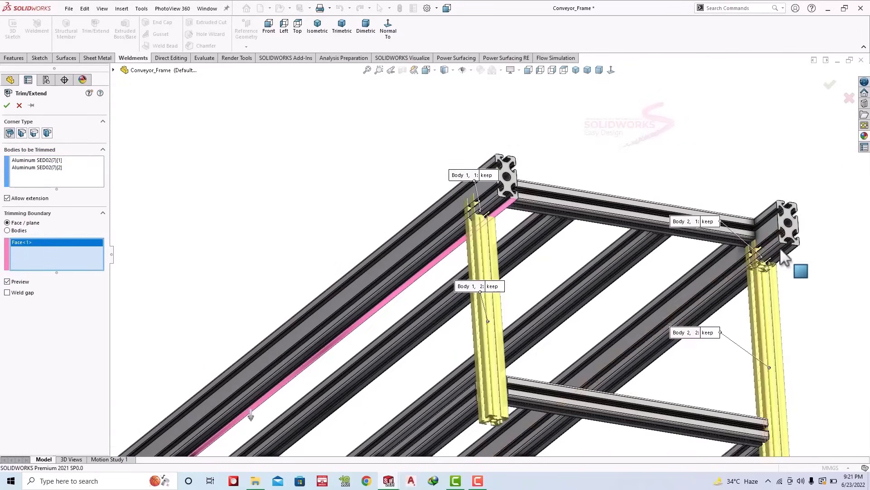
pyautogui.scroll(-2, 769, 263)
pyautogui.click(754, 257)
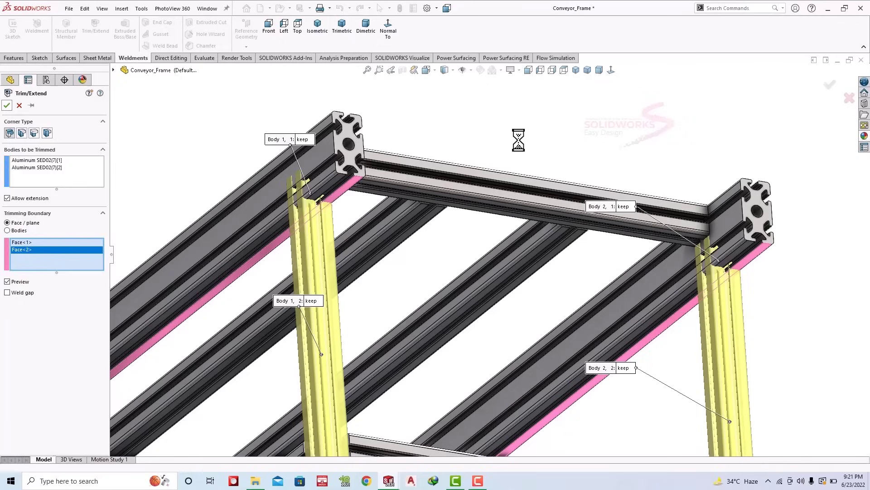
pyautogui.scroll(3, 484, 257)
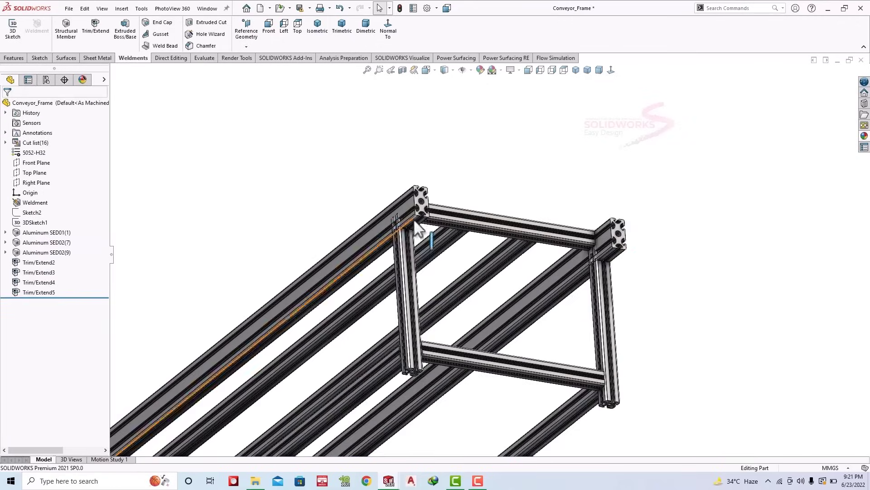
pyautogui.scroll(-2, 414, 218)
pyautogui.moveTo(418, 243); pyautogui.dragTo(388, 217, button='middle')
pyautogui.scroll(-5, 408, 238)
pyautogui.click(95, 28)
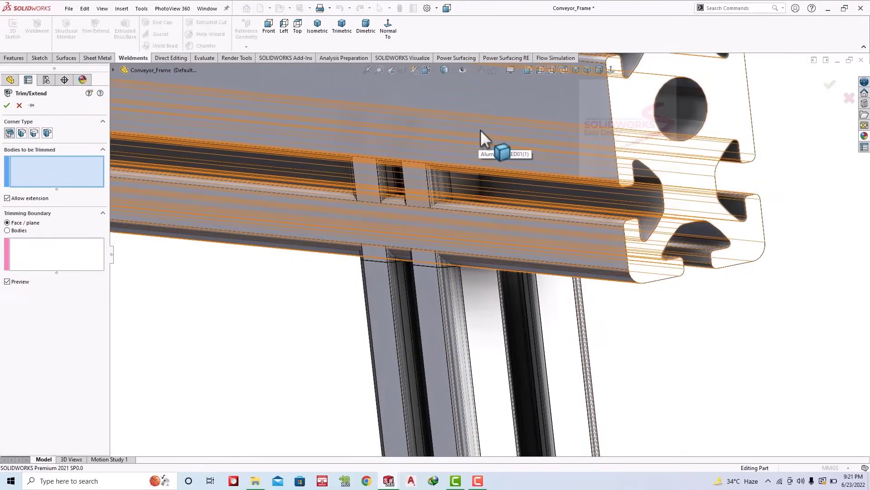
pyautogui.click(9, 133)
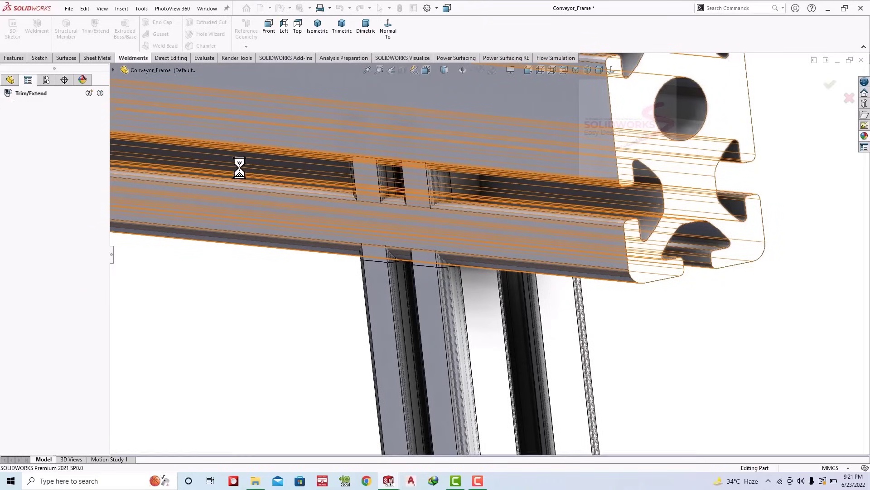
# Step: Inspect the trimmed corner joints by selecting beam faces and orbiting the frame
pyautogui.click(391, 180)
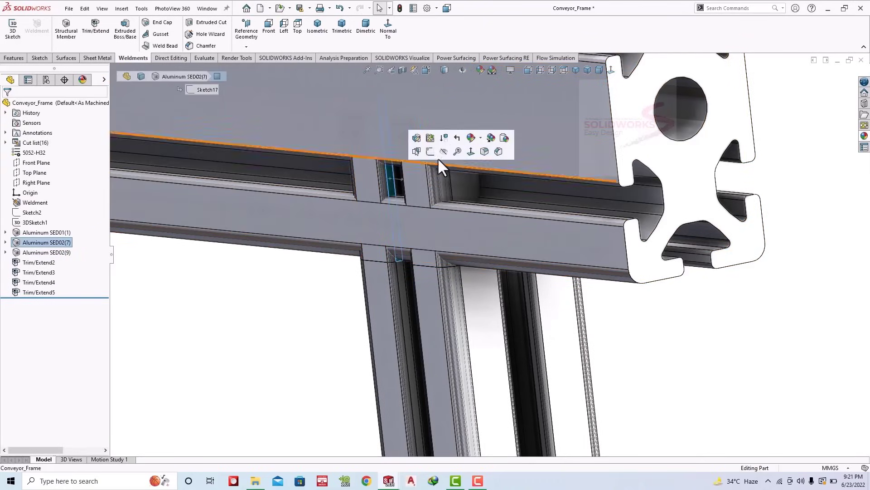
pyautogui.click(310, 311)
pyautogui.scroll(5, 488, 278)
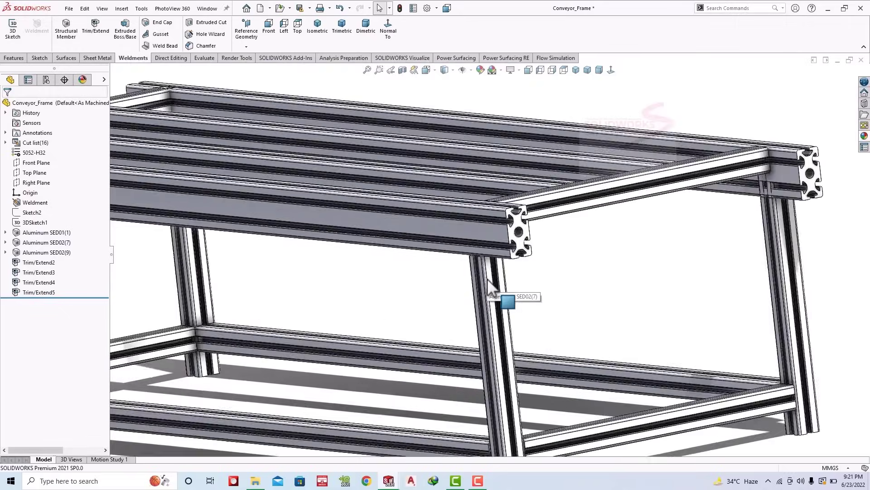
pyautogui.moveTo(488, 286)
pyautogui.mouseDown(button='middle')
pyautogui.moveTo(623, 226)
pyautogui.moveTo(575, 238)
pyautogui.mouseUp(button='middle')
pyautogui.scroll(-5, 382, 200)
pyautogui.scroll(-3, 426, 246)
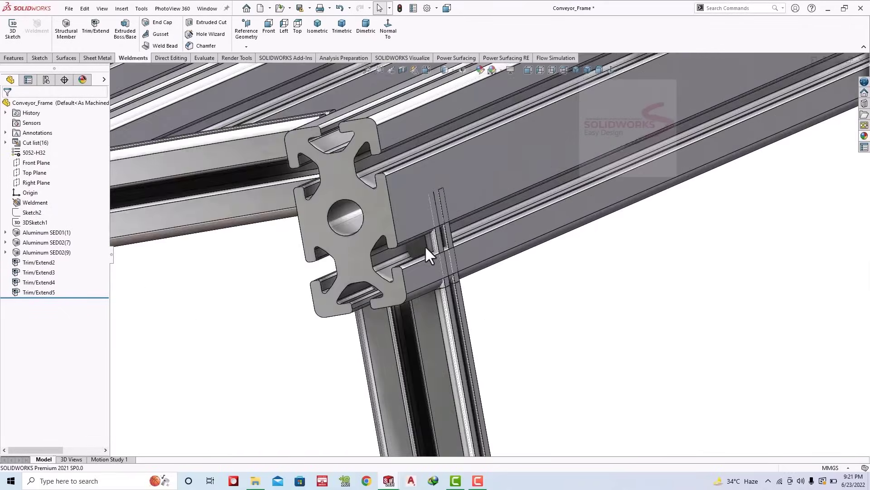
pyautogui.scroll(-2, 425, 245)
pyautogui.click(460, 243)
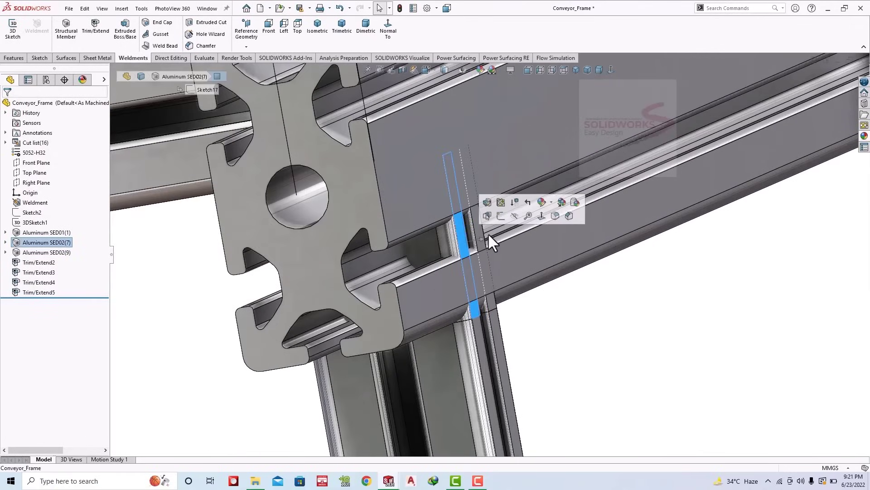
pyautogui.click(588, 325)
pyautogui.moveTo(546, 305); pyautogui.dragTo(535, 219, button='middle')
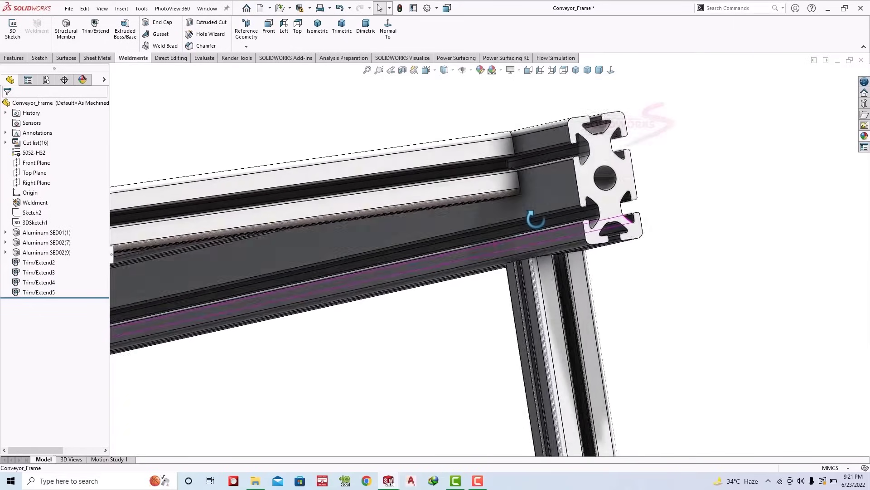
pyautogui.scroll(3, 628, 263)
pyautogui.scroll(3, 625, 259)
pyautogui.scroll(-2, 236, 256)
pyautogui.scroll(-2, 274, 238)
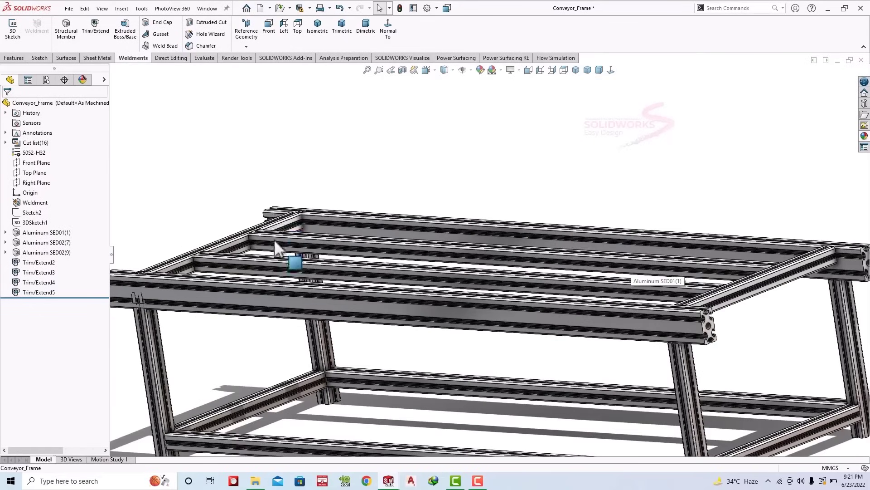
pyautogui.scroll(-2, 274, 238)
pyautogui.scroll(-2, 295, 230)
pyautogui.scroll(-2, 306, 228)
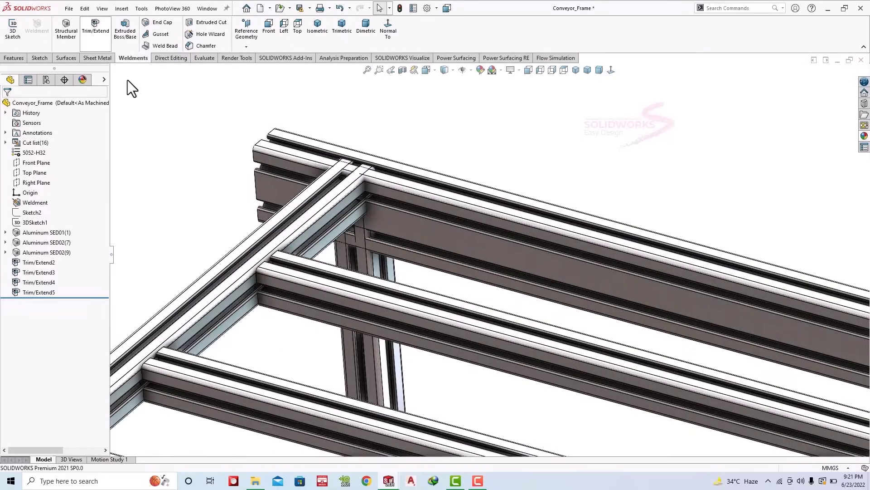
# Step: Trim leg SED02(7)[3] against the long top rail SED01(1)[2] as a body boundary
pyautogui.click(377, 266)
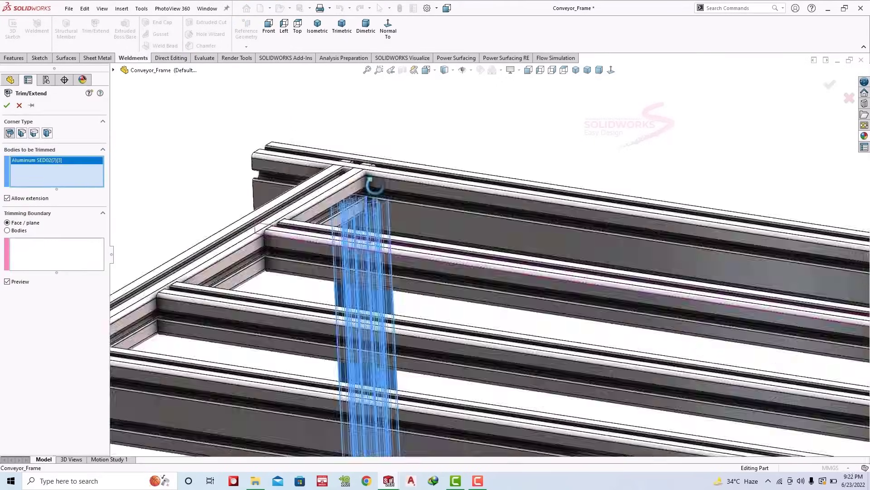
pyautogui.moveTo(374, 185); pyautogui.dragTo(445, 185, button='middle')
pyautogui.click(20, 232)
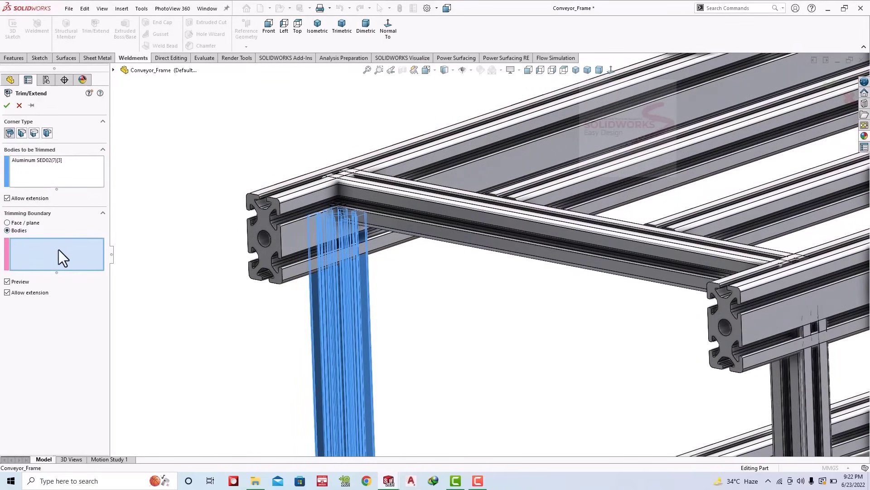
pyautogui.click(295, 233)
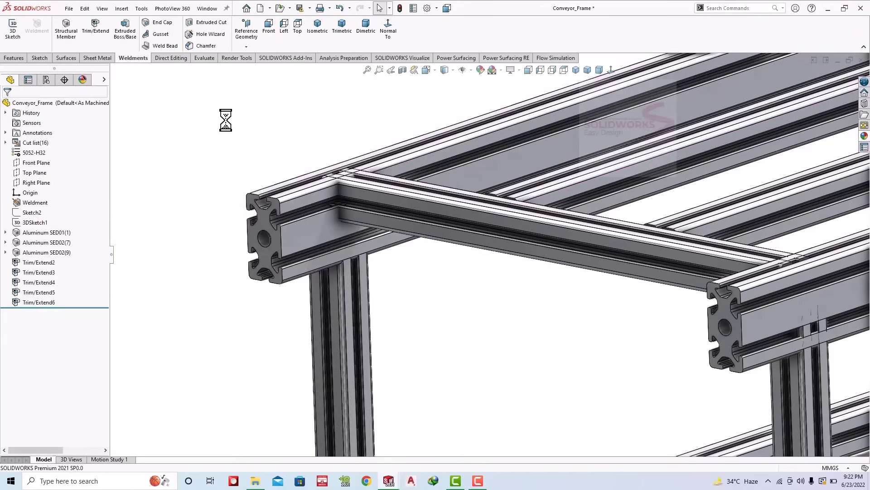
# Step: Start another trim with cross beam SED02(9)[6] as the body to trim
pyautogui.click(86, 30)
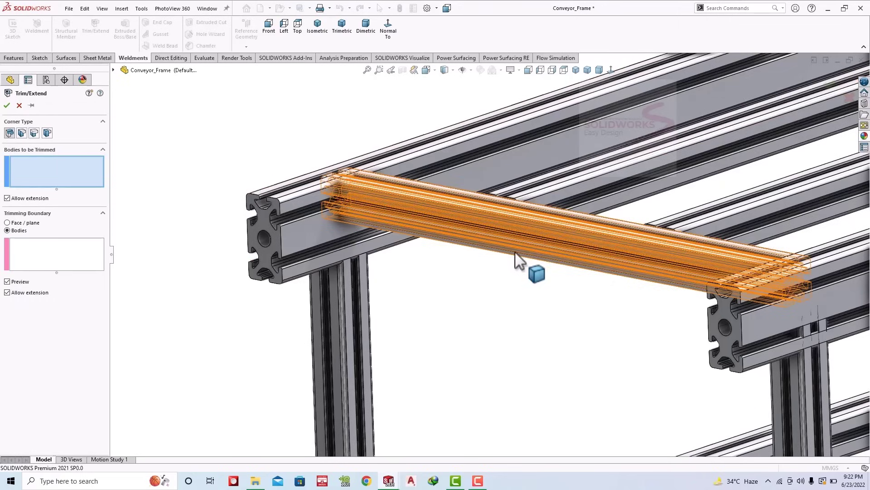
pyautogui.click(517, 254)
pyautogui.click(52, 260)
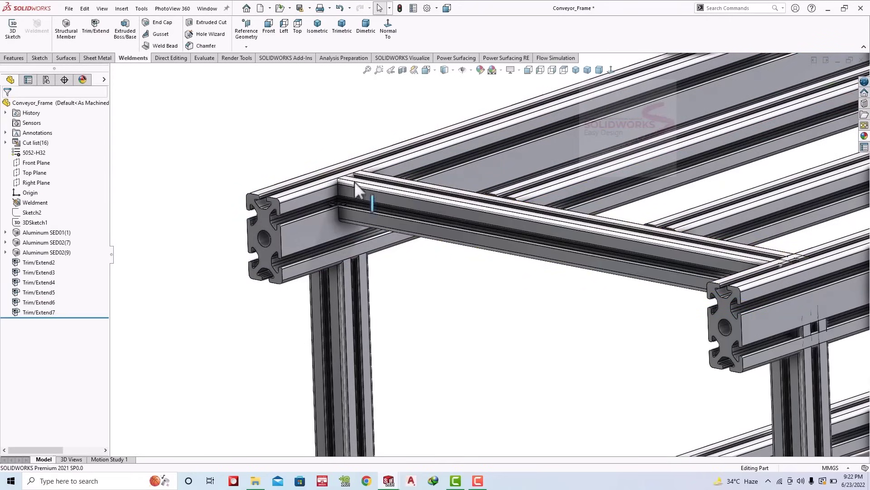
# Step: Open a sketch on a cross beam face, then undo it without adding anything
pyautogui.scroll(-5, 355, 202)
pyautogui.click(352, 206)
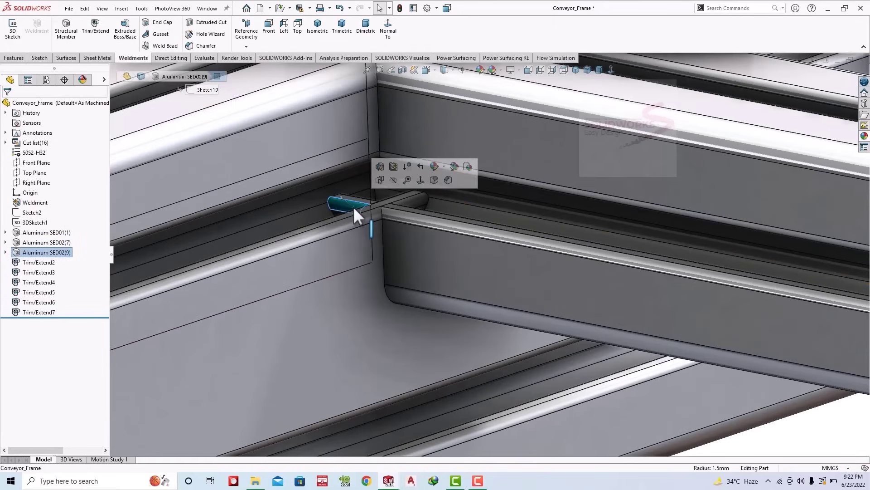
pyautogui.click(391, 180)
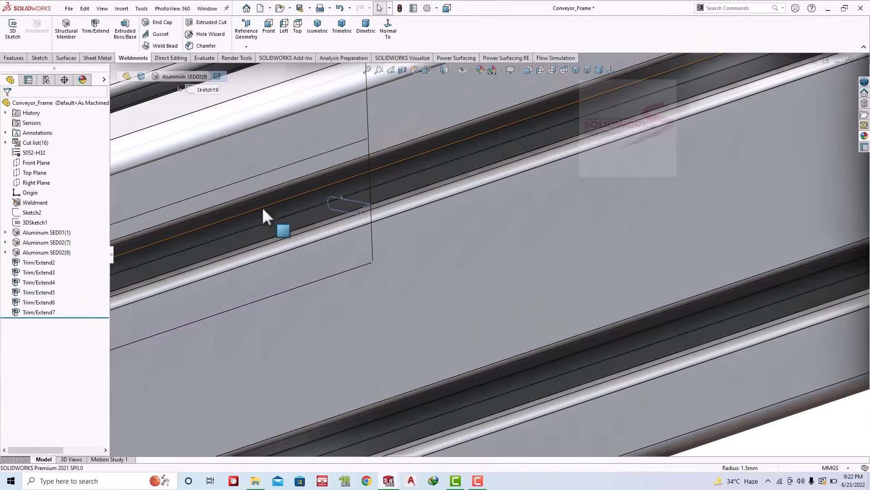
pyautogui.hotkey('ctrl', 'z')
# Step: Orbit around the whole conveyor frame and return to the trimetric view
pyautogui.scroll(3, 265, 216)
pyautogui.scroll(3, 327, 224)
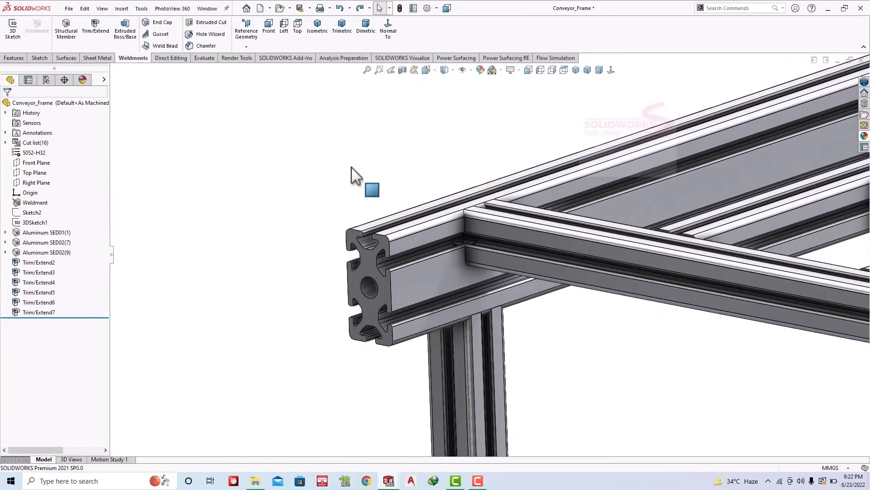
pyautogui.scroll(3, 352, 167)
pyautogui.moveTo(485, 233)
pyautogui.mouseDown(button='middle')
pyautogui.moveTo(574, 255)
pyautogui.moveTo(550, 301)
pyautogui.moveTo(723, 237)
pyautogui.moveTo(734, 187)
pyautogui.moveTo(651, 183)
pyautogui.moveTo(651, 161)
pyautogui.moveTo(552, 383)
pyautogui.moveTo(509, 322)
pyautogui.moveTo(475, 350)
pyautogui.moveTo(467, 379)
pyautogui.moveTo(436, 331)
pyautogui.mouseUp(button='middle')
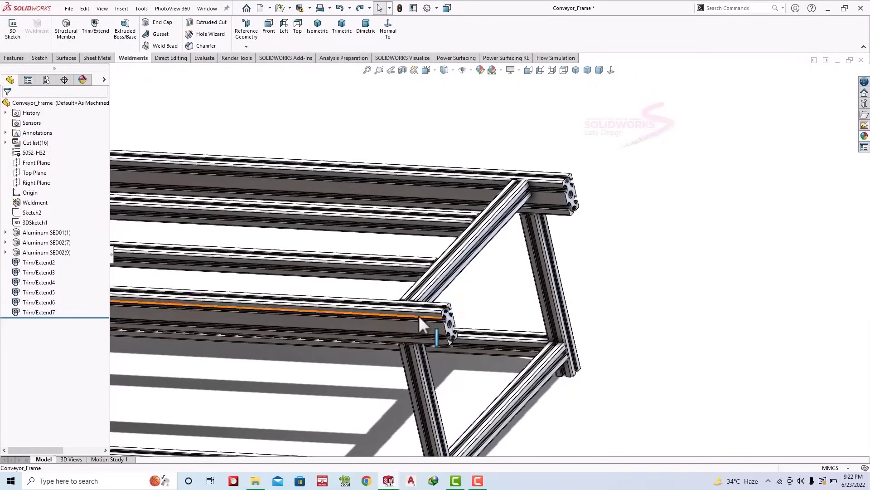
pyautogui.scroll(-5, 408, 318)
pyautogui.moveTo(379, 301)
pyautogui.mouseDown(button='middle')
pyautogui.moveTo(326, 335)
pyautogui.moveTo(319, 282)
pyautogui.moveTo(491, 305)
pyautogui.mouseUp(button='middle')
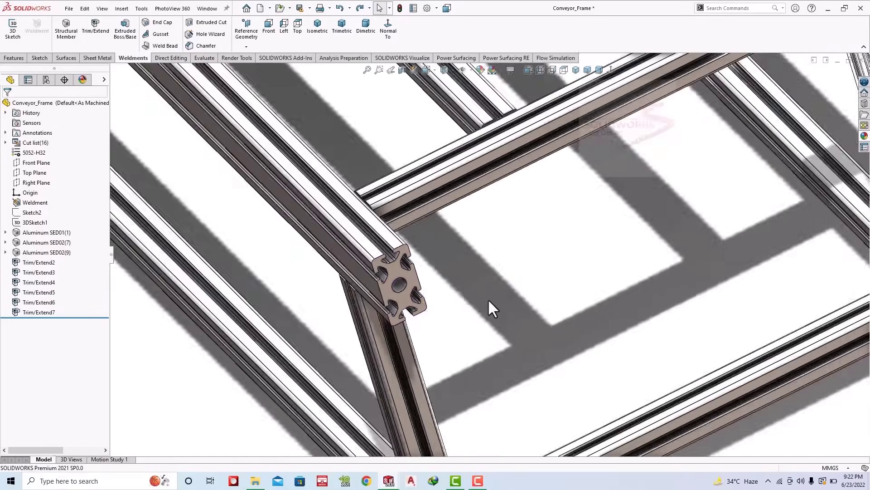
pyautogui.scroll(5, 466, 258)
pyautogui.scroll(-5, 360, 138)
pyautogui.moveTo(360, 138)
pyautogui.mouseDown(button='middle')
pyautogui.moveTo(373, 198)
pyautogui.moveTo(369, 77)
pyautogui.mouseUp(button='middle')
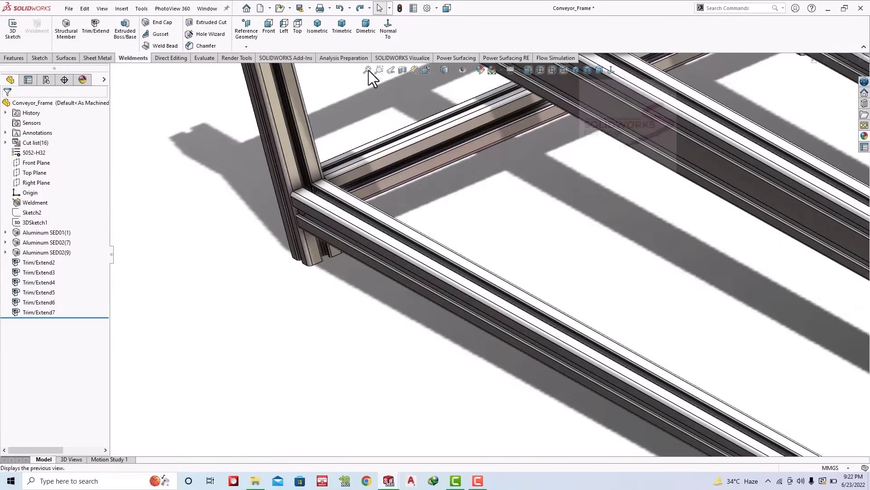
pyautogui.click(349, 28)
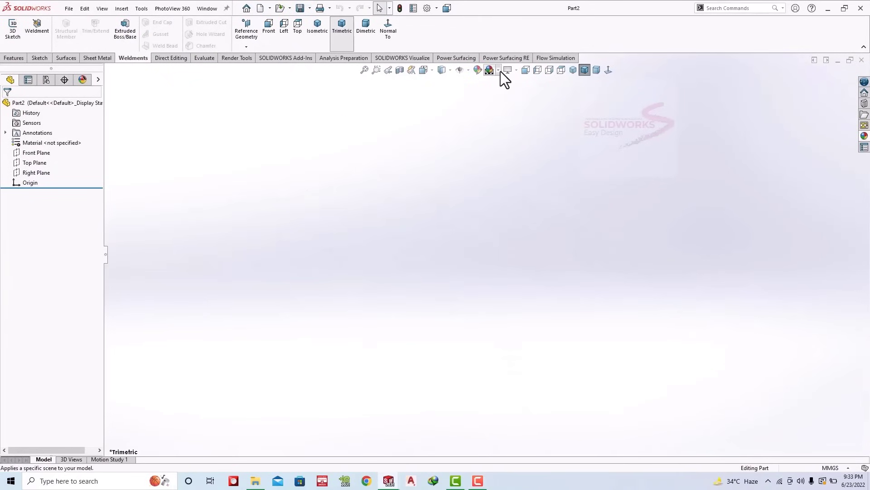
# Step: Apply a brighter background scene and start a new sketch on the Top Plane
pyautogui.click(499, 70)
pyautogui.click(515, 41)
pyautogui.click(41, 154)
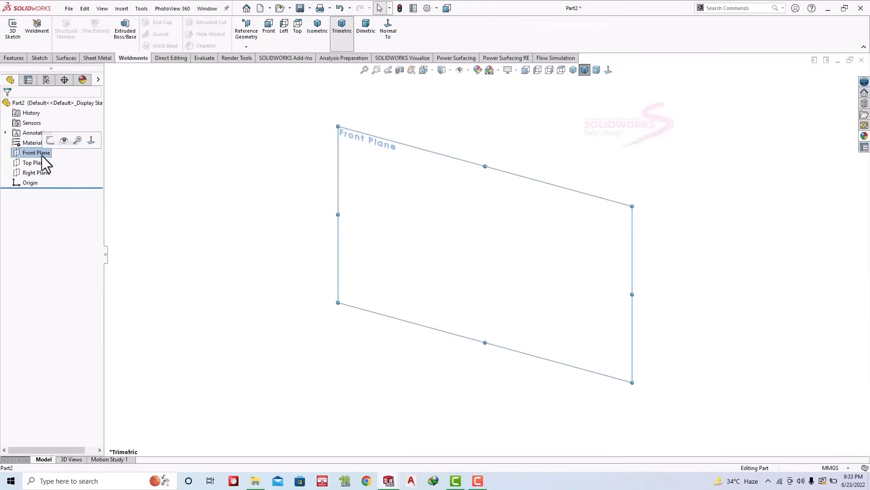
pyautogui.click(50, 150)
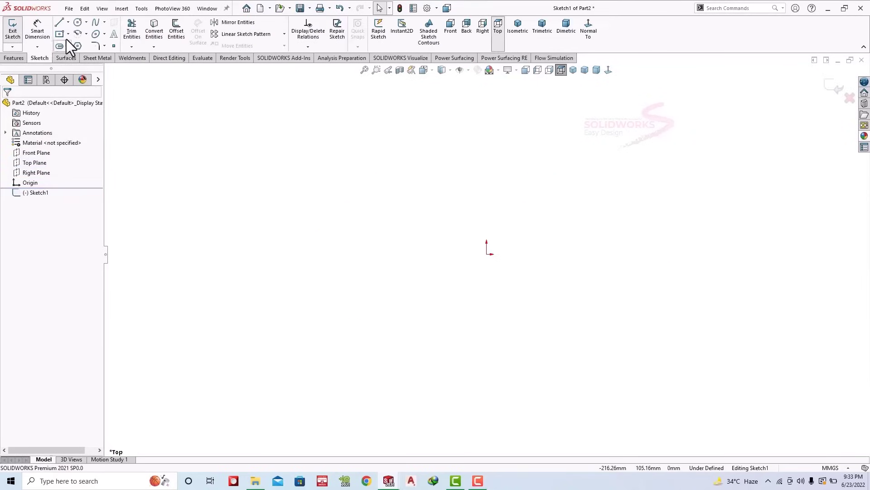
# Step: Draw a center rectangle centred on the origin
pyautogui.click(68, 35)
pyautogui.click(86, 55)
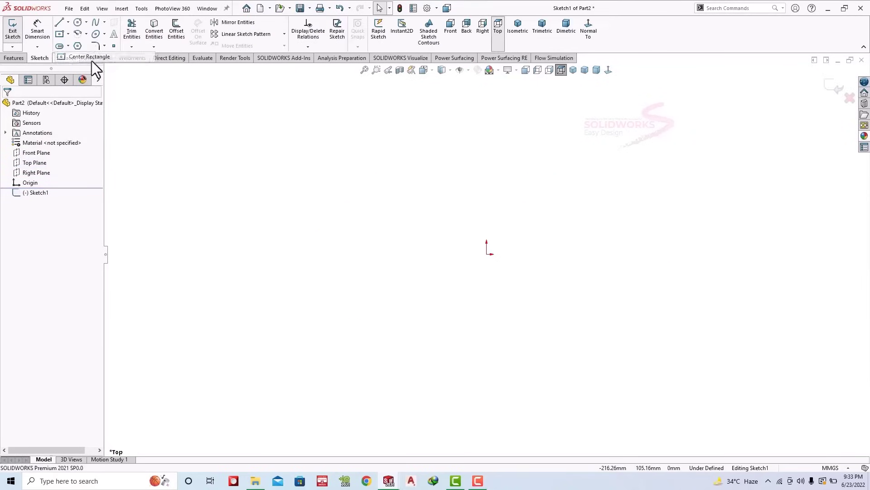
pyautogui.click(486, 253)
pyautogui.click(233, 177)
# Step: Dimension the rectangle 1180 wide and 590 high
pyautogui.click(37, 30)
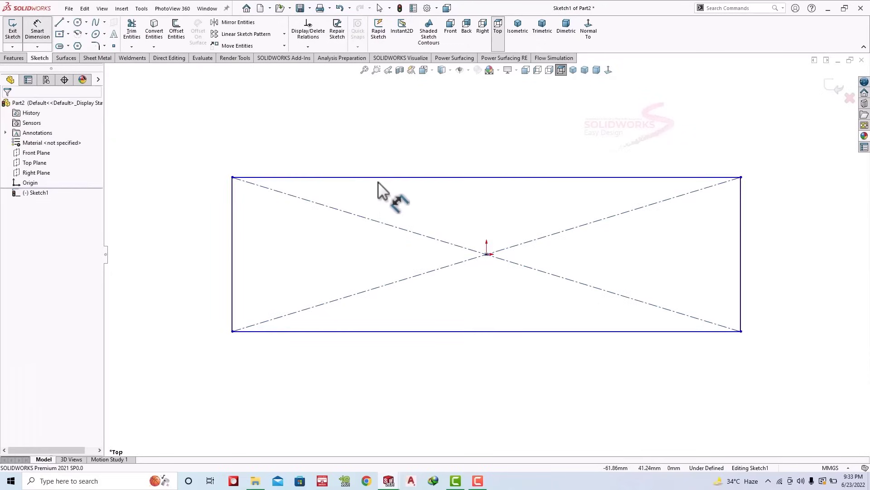
pyautogui.click(388, 172)
pyautogui.click(404, 160)
pyautogui.write('1180')
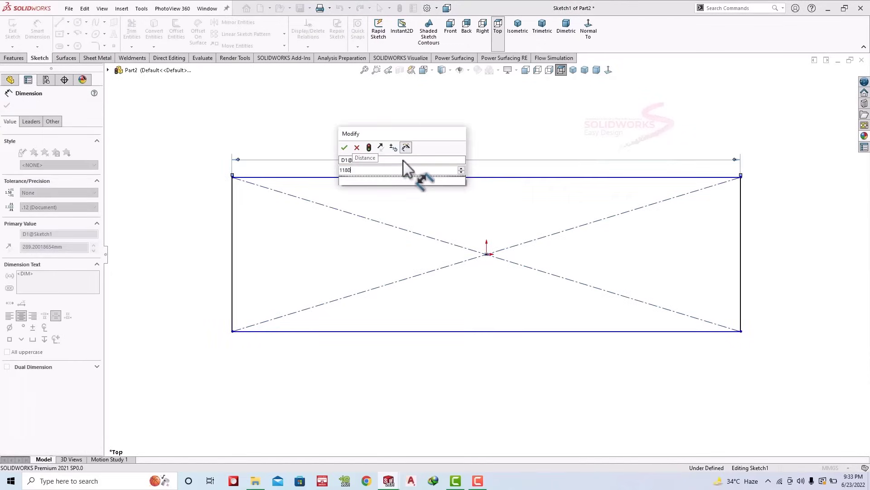
pyautogui.press('Return')
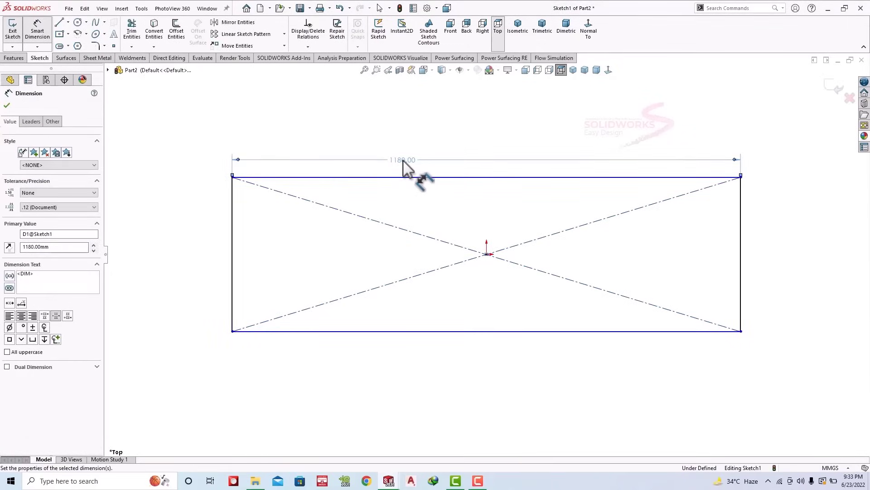
pyautogui.click(232, 222)
pyautogui.click(202, 220)
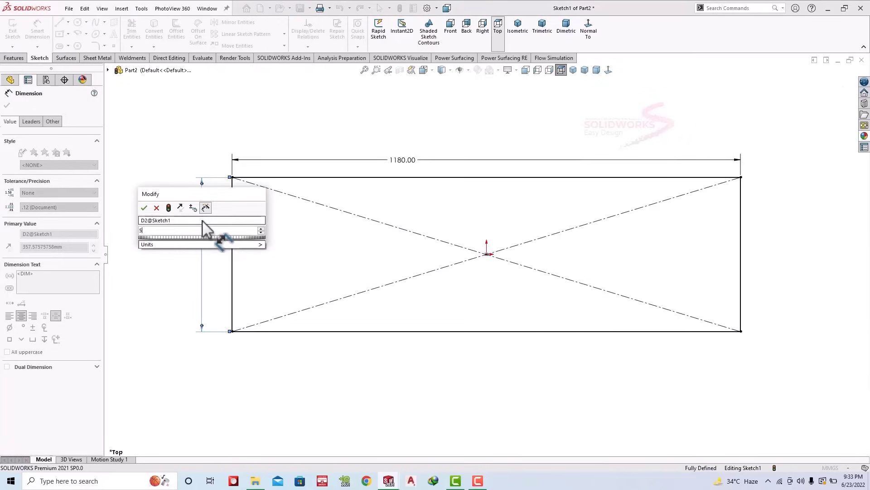
pyautogui.write('55')
pyautogui.press('BackSpace')
pyautogui.write('90')
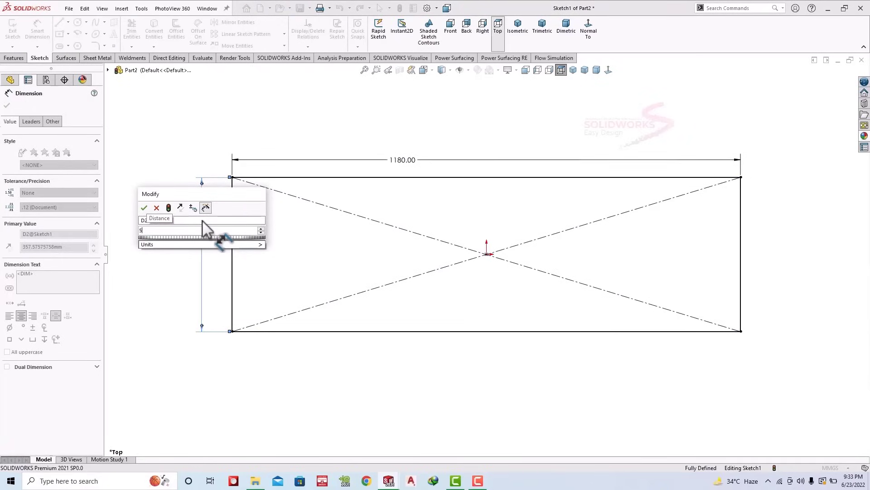
pyautogui.press('Return')
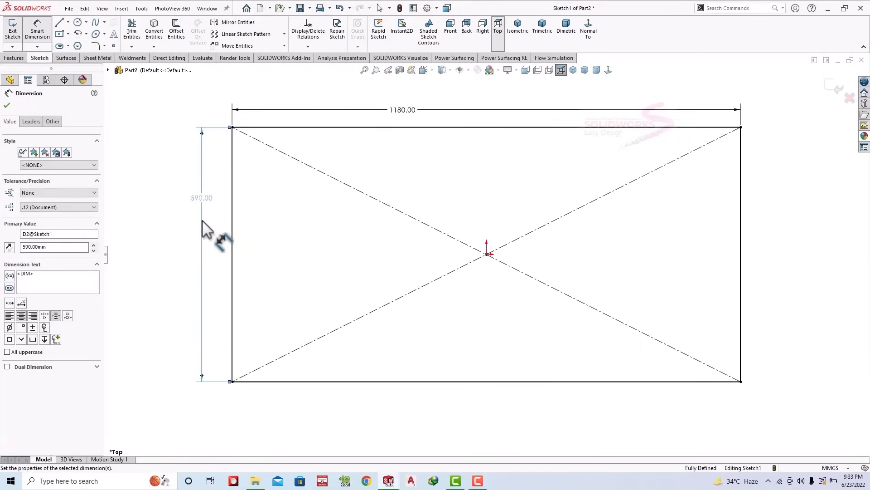
# Step: Change the rectangle's width dimension from 1180 to 1880
pyautogui.doubleClick(402, 110)
pyautogui.write('188')
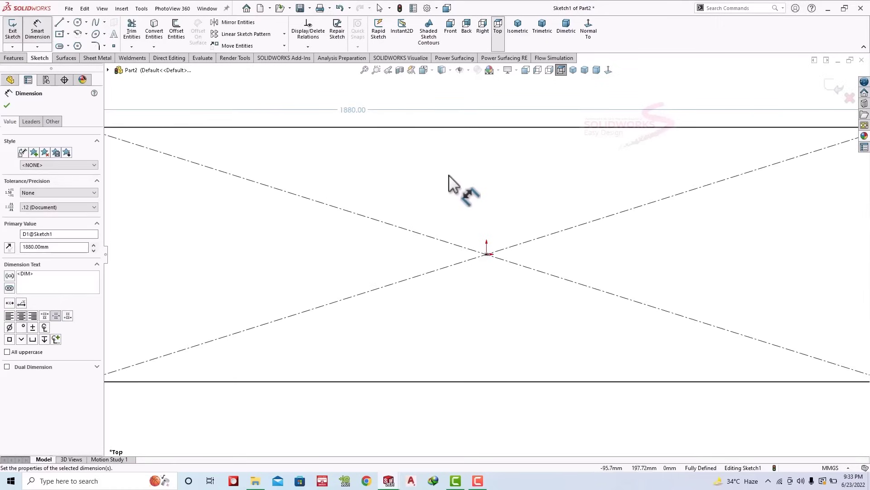
pyautogui.write('f')
pyautogui.scroll(2, 453, 222)
pyautogui.click(424, 110)
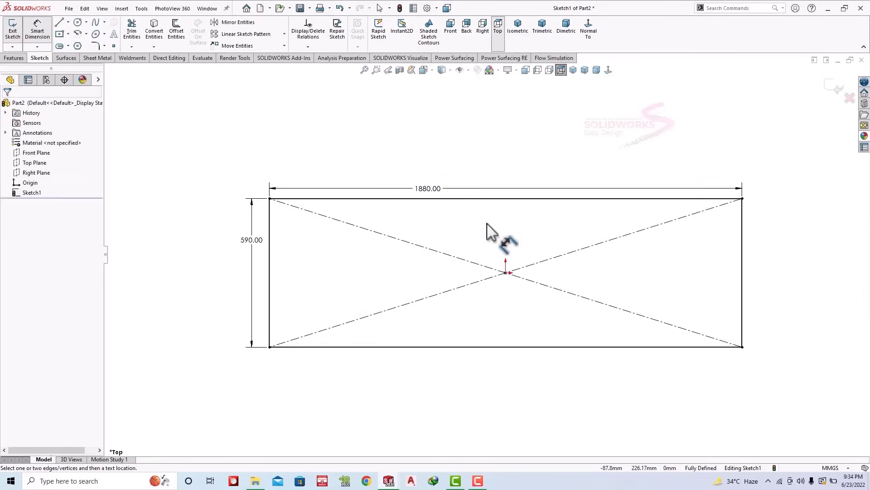
pyautogui.scroll(1, 437, 210)
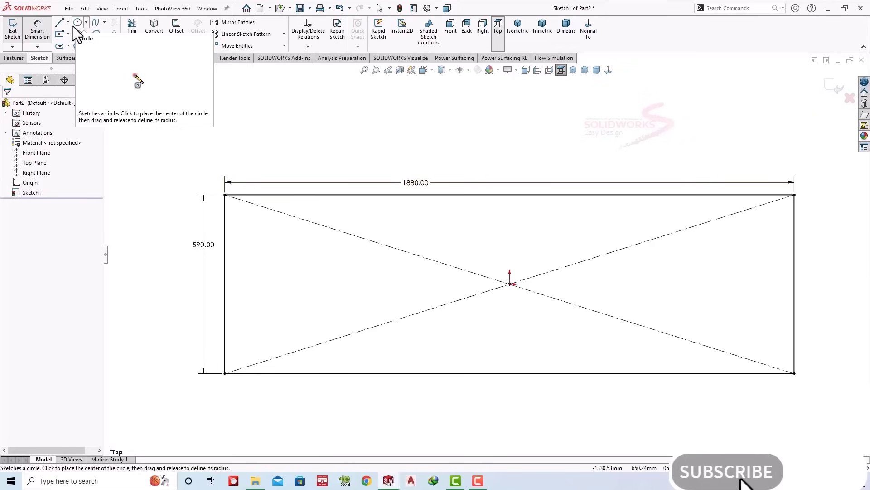
# Step: Offset the top edge 20 mm inward and make the new line construction geometry
pyautogui.click(344, 195)
pyautogui.press('Up')
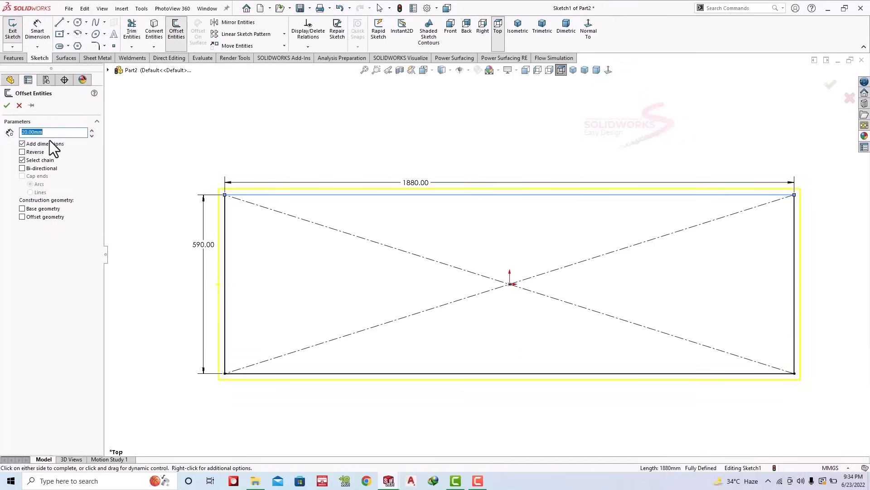
pyautogui.click(22, 160)
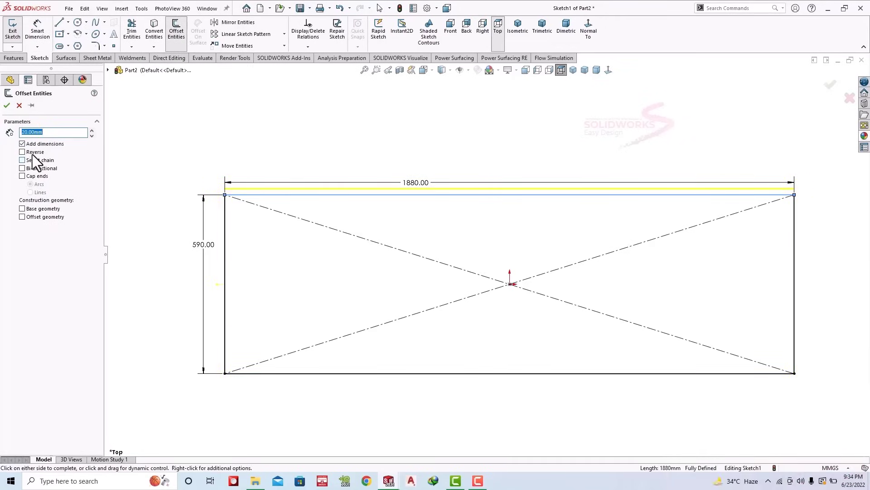
pyautogui.click(32, 154)
pyautogui.click(7, 105)
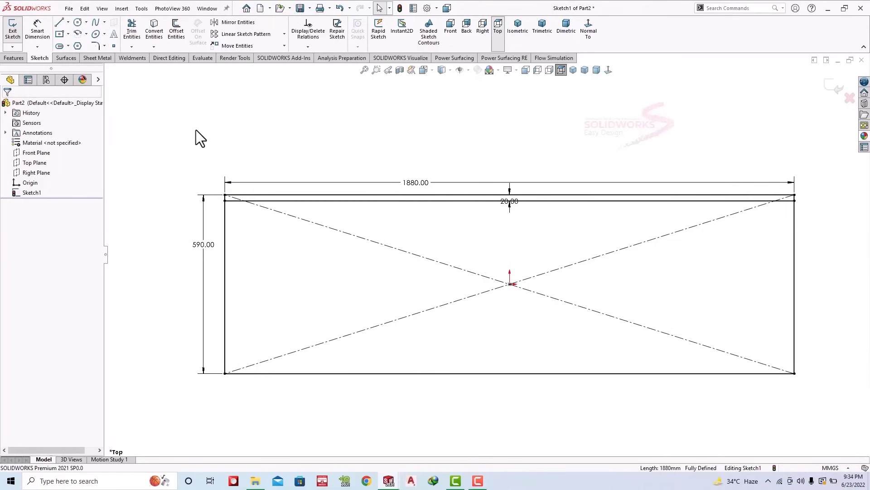
pyautogui.click(427, 202)
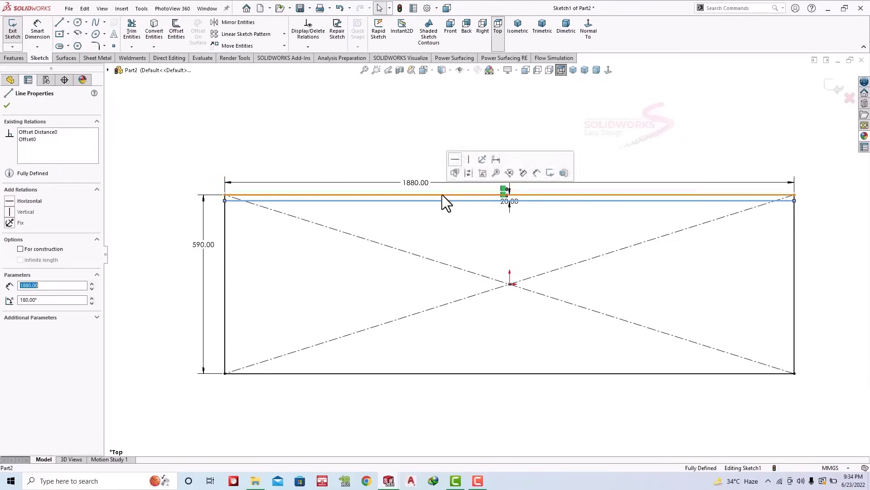
pyautogui.click(465, 178)
pyautogui.click(362, 132)
# Step: Offset the bottom edge 20 mm inward and make it construction geometry
pyautogui.click(179, 32)
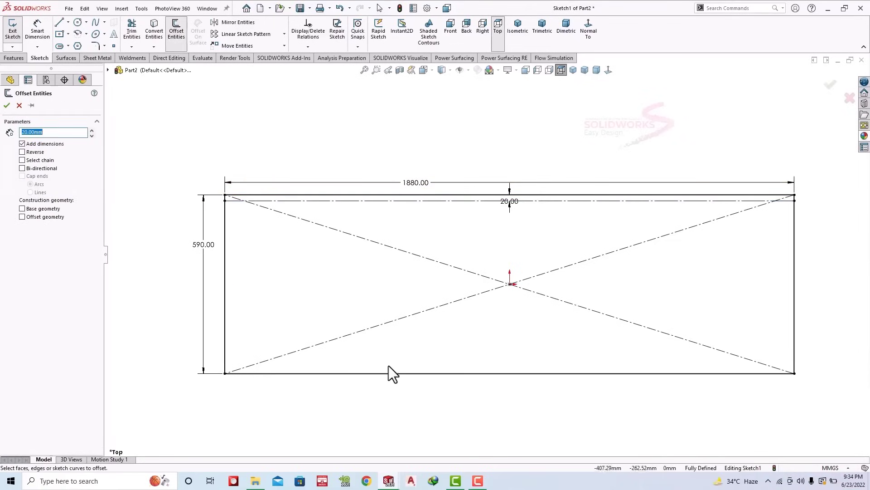
pyautogui.click(392, 373)
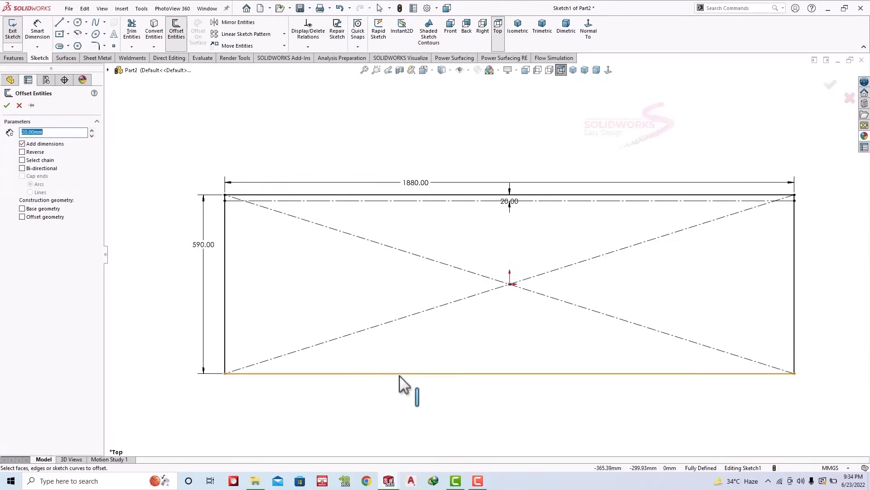
pyautogui.click(7, 105)
pyautogui.click(451, 367)
pyautogui.click(485, 342)
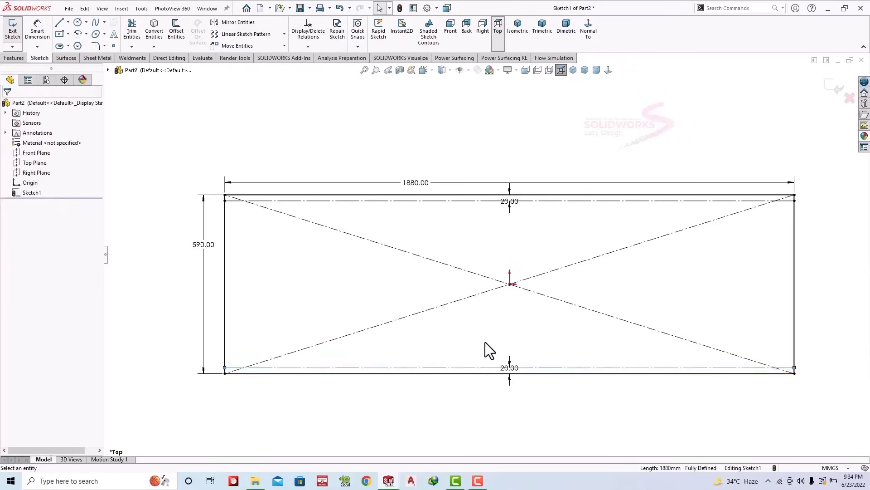
# Step: Sketch a circle on the top construction line and dimension its diameter 6.5 mm
pyautogui.click(77, 23)
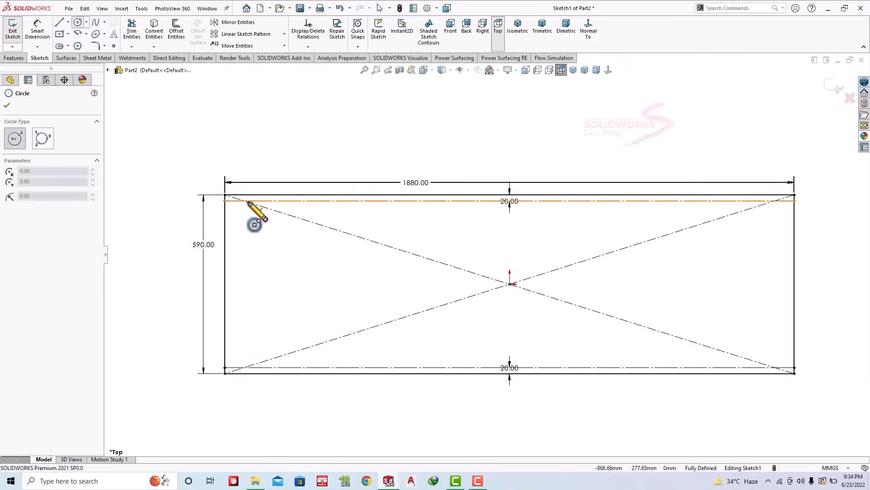
pyautogui.scroll(3, 237, 200)
pyautogui.click(326, 210)
pyautogui.click(337, 236)
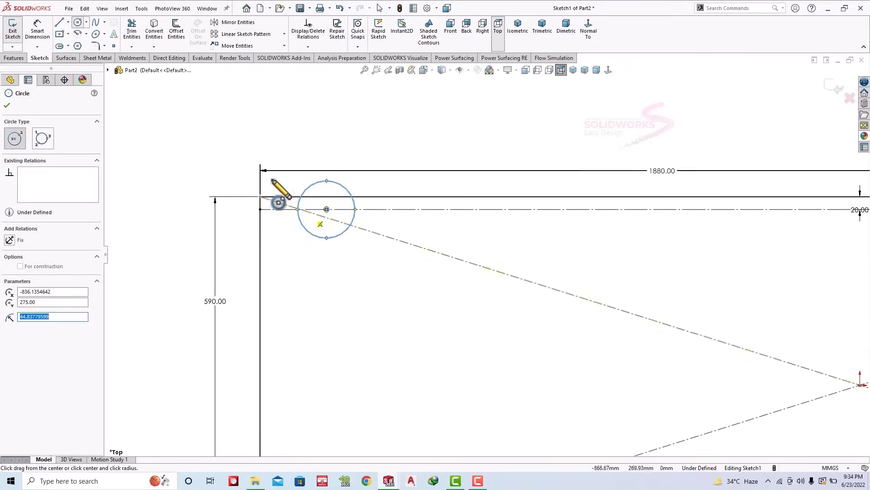
pyautogui.click(38, 28)
pyautogui.click(325, 181)
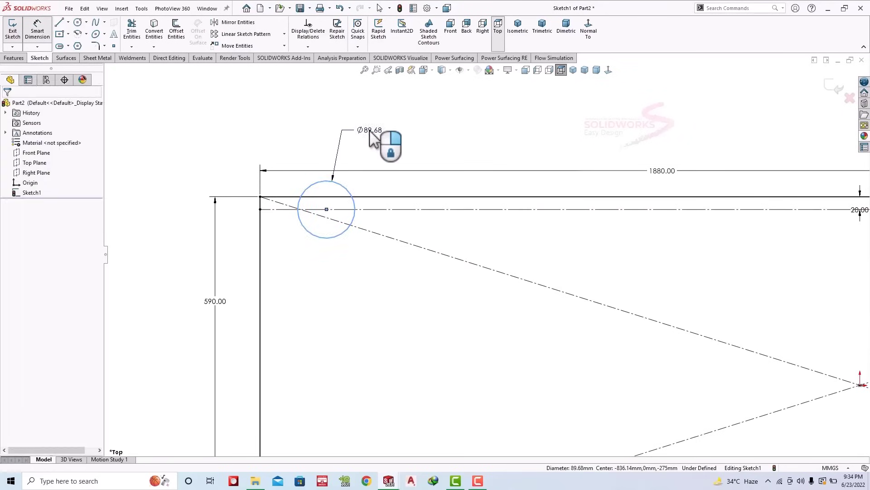
pyautogui.click(372, 136)
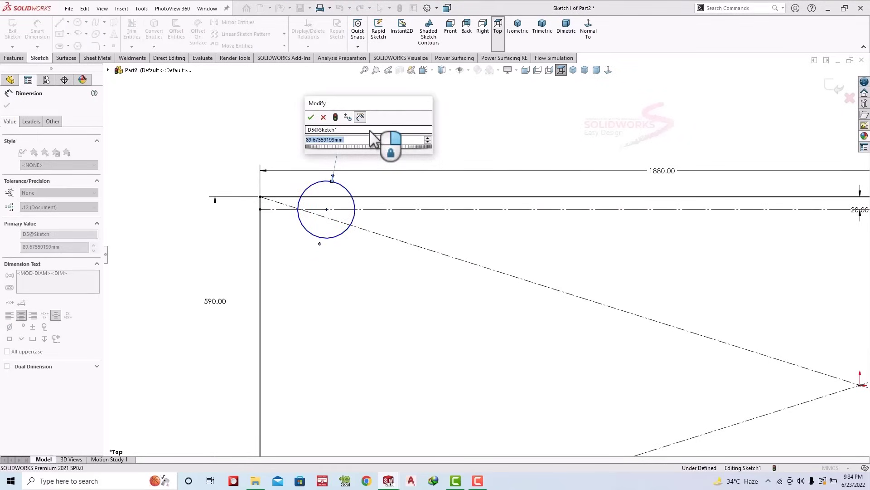
pyautogui.write('6.5')
pyautogui.press('Return')
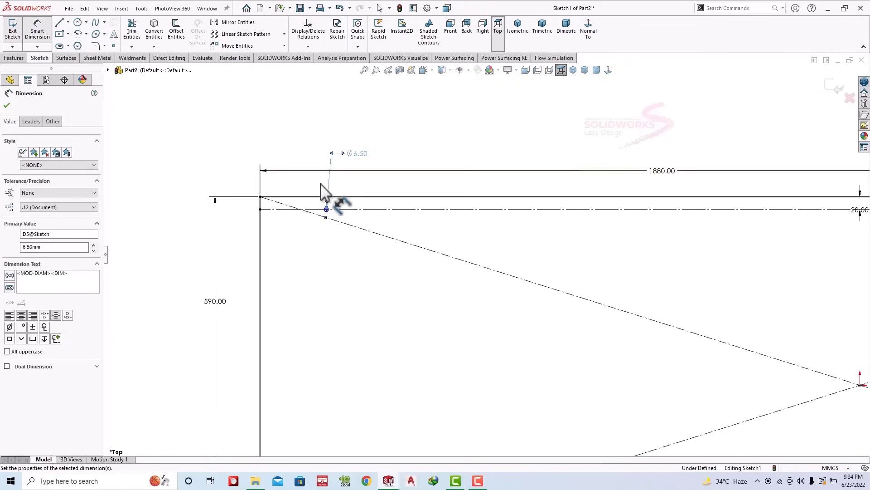
# Step: Dimension the circle centre 15 mm from the top line's left endpoint
pyautogui.click(265, 210)
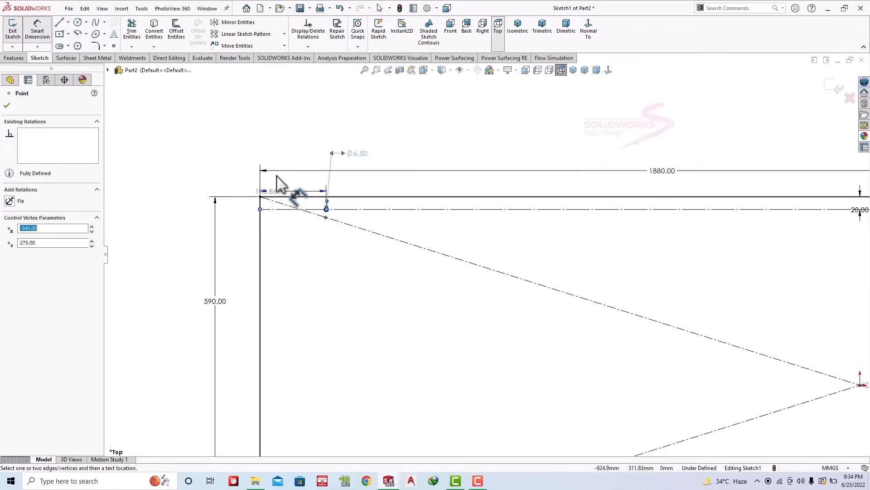
pyautogui.click(293, 150)
pyautogui.write('15')
pyautogui.press('Return')
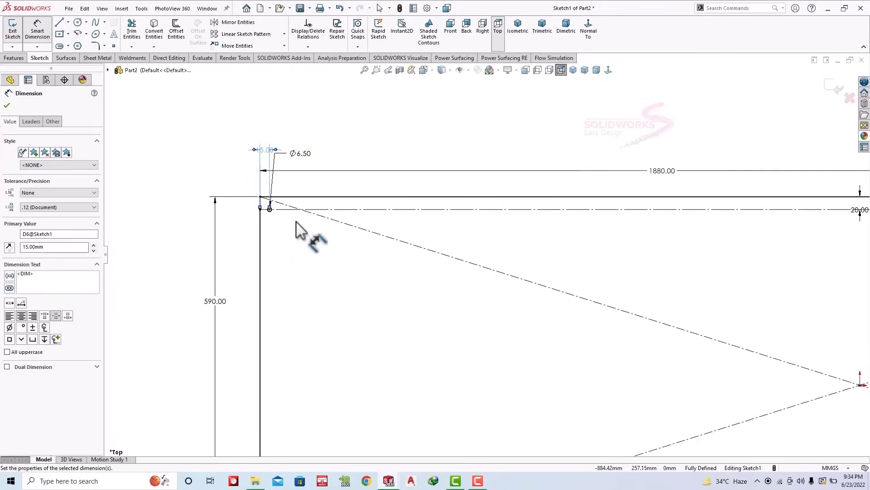
# Step: Start a Linear Sketch Pattern with the Ø6.5 circle as the entity to pattern
pyautogui.click(285, 34)
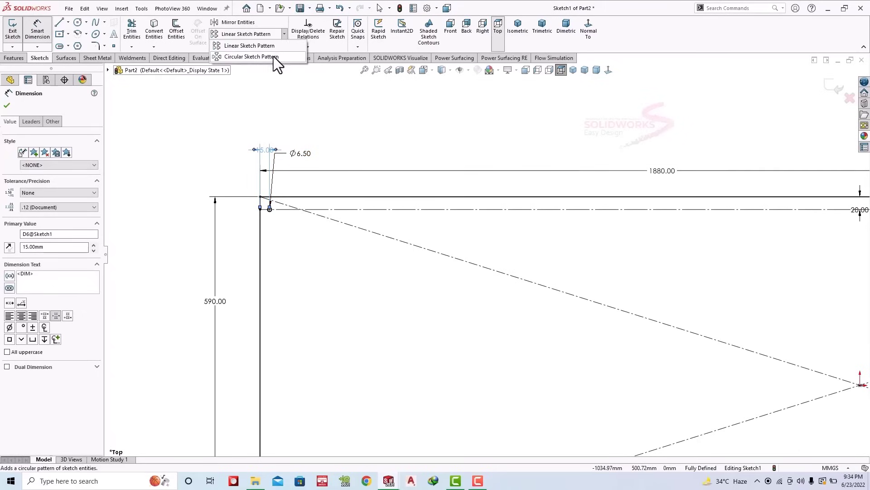
pyautogui.click(268, 47)
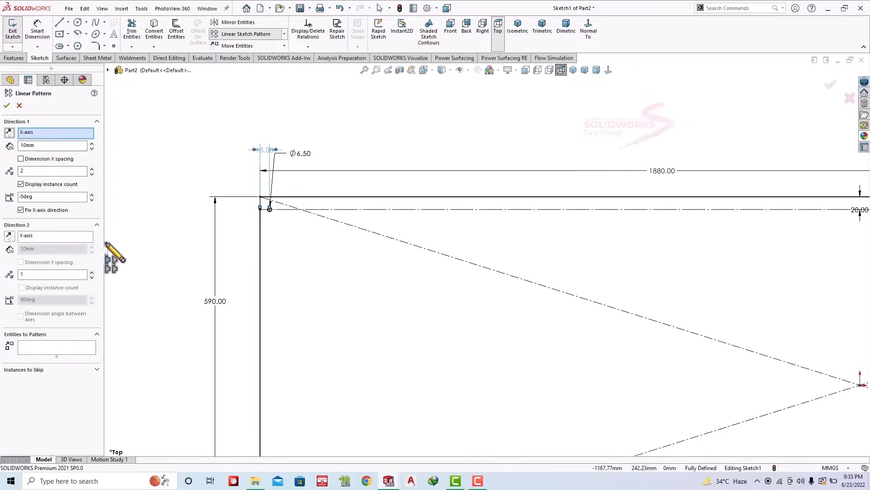
pyautogui.click(56, 347)
pyautogui.click(270, 210)
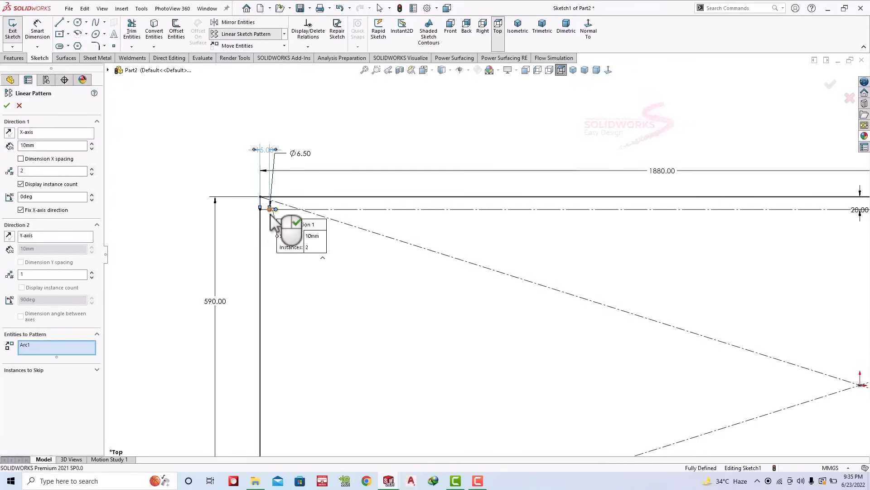
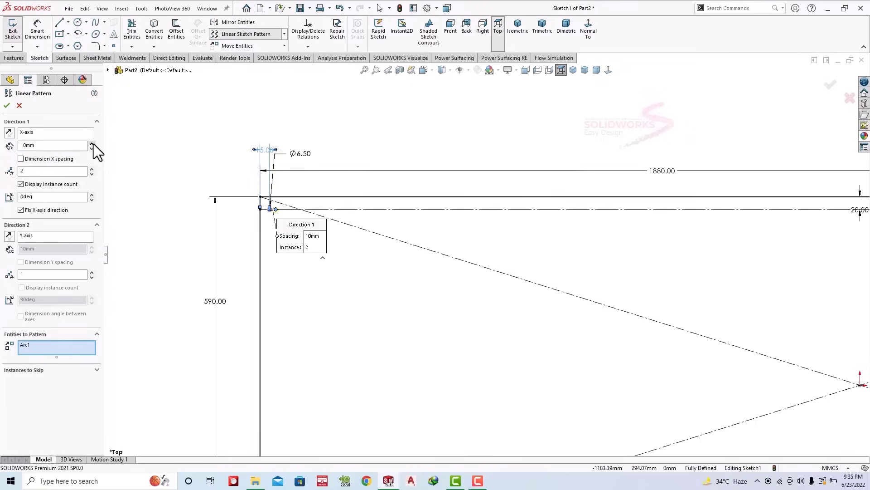
# Step: Pattern the Ø6.50 hole as 5 instances spaced 80 mm apart
pyautogui.click(92, 143)
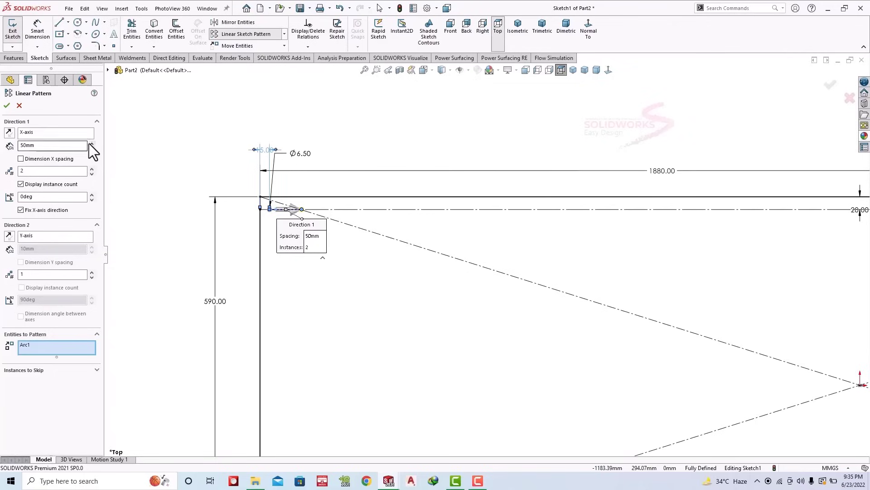
pyautogui.click(92, 168)
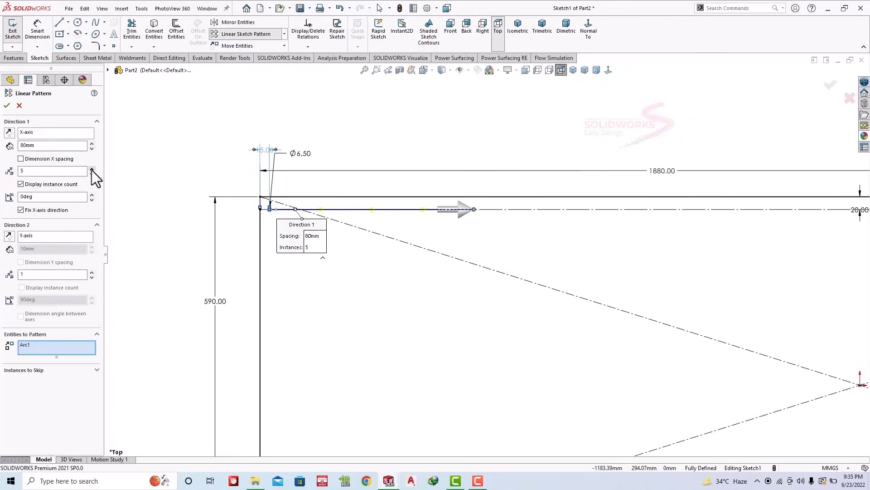
pyautogui.click(92, 169)
pyautogui.click(92, 168)
pyautogui.click(91, 173)
pyautogui.click(92, 173)
pyautogui.click(7, 105)
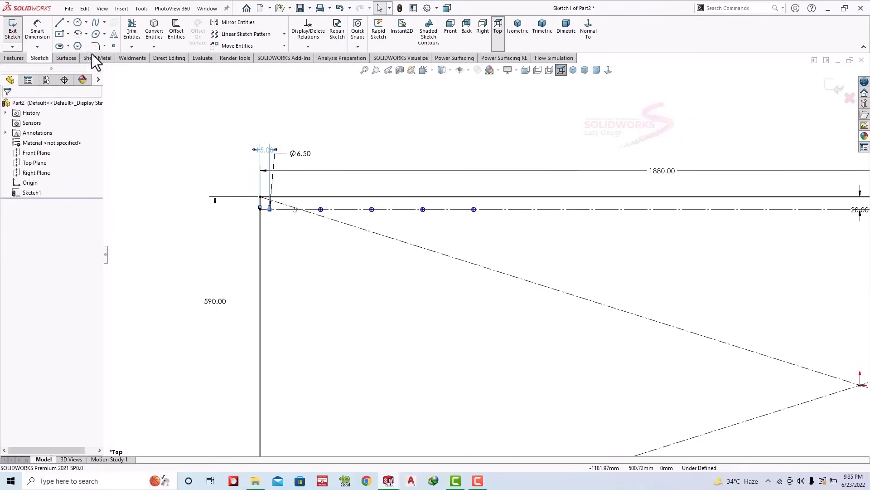
# Step: Draw a vertical centreline up from the rectangle's centre toward the top edge
pyautogui.click(68, 22)
pyautogui.click(84, 45)
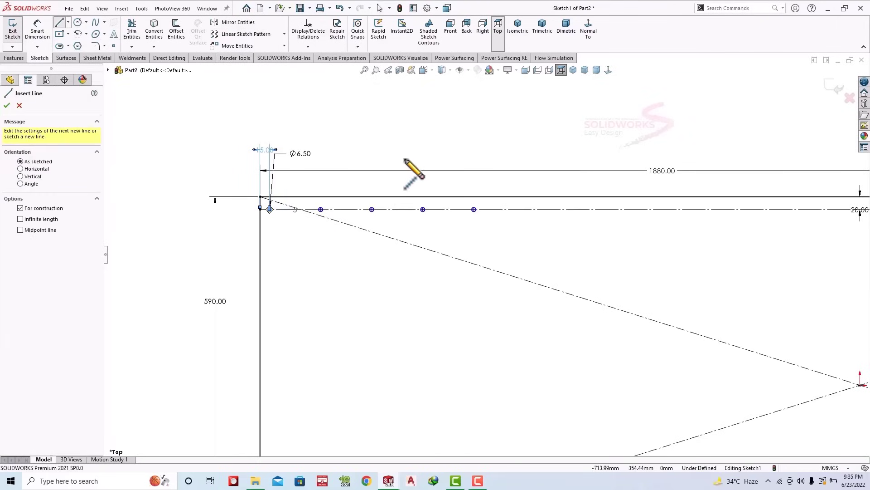
pyautogui.scroll(5, 557, 237)
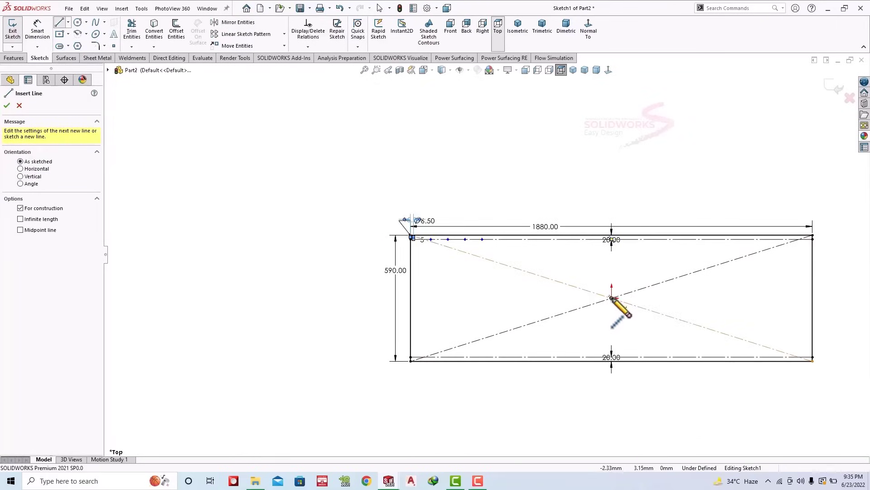
pyautogui.click(612, 298)
pyautogui.click(612, 202)
pyautogui.press('Escape')
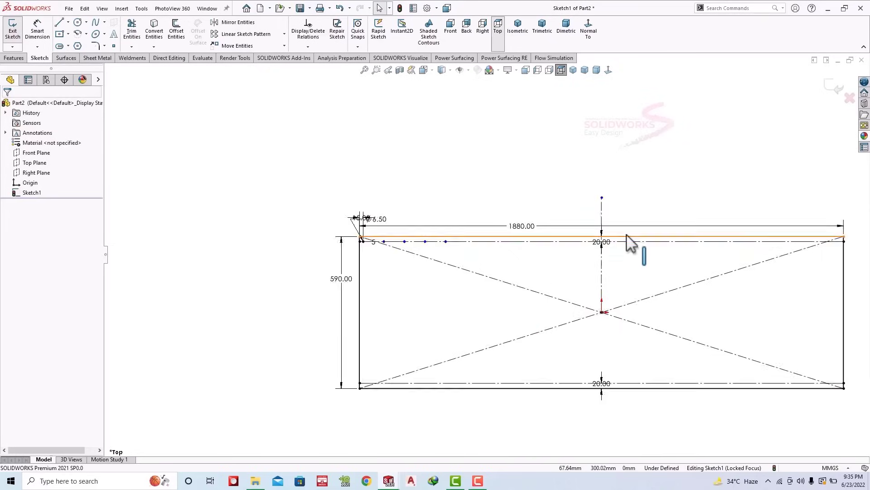
pyautogui.scroll(3, 626, 235)
pyautogui.scroll(2, 564, 251)
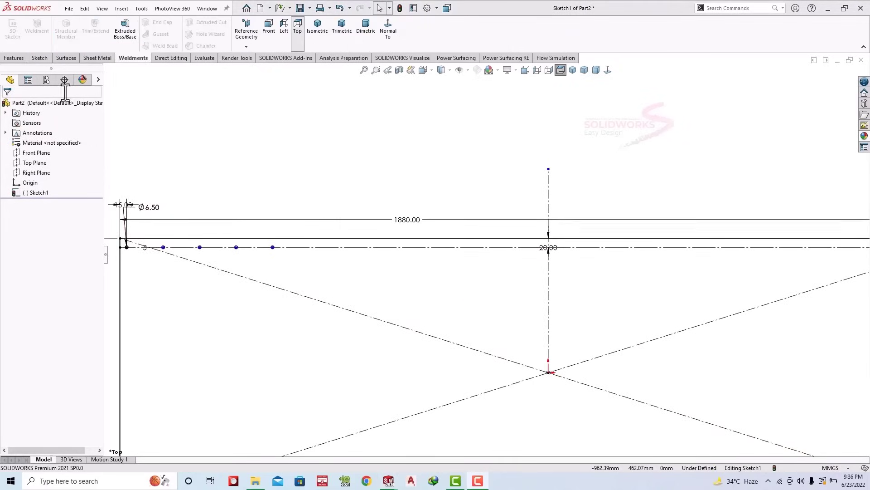
# Step: Dimension the last hole 75 mm from the vertical centreline
pyautogui.click(39, 58)
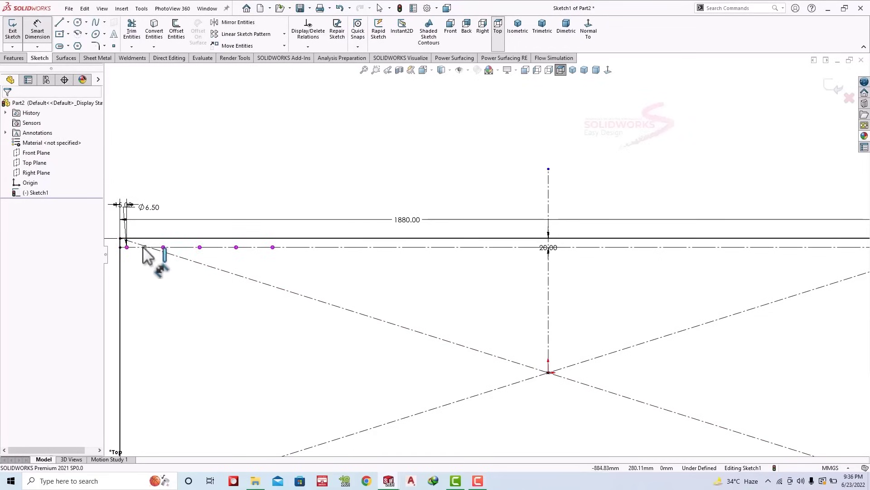
pyautogui.press('Escape')
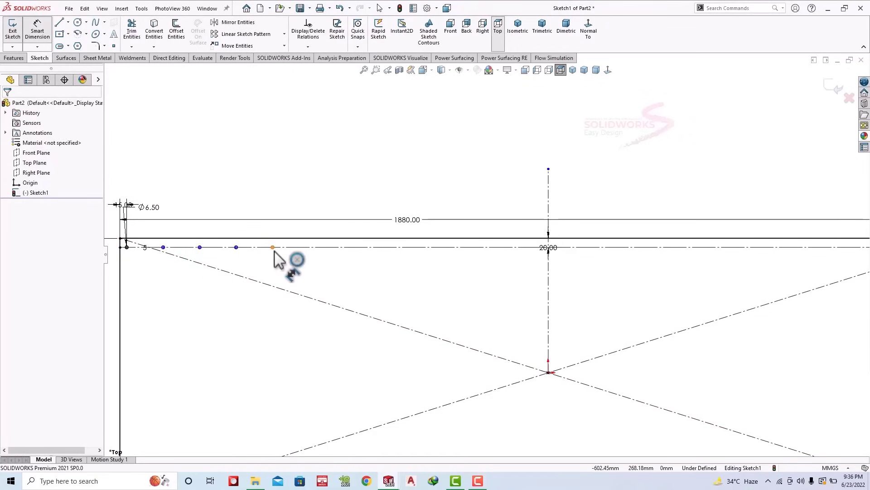
pyautogui.click(273, 248)
pyautogui.click(549, 267)
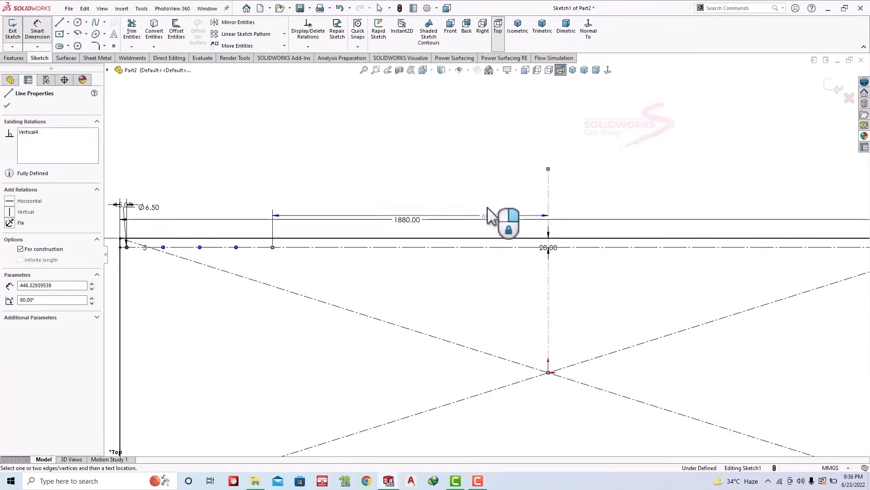
pyautogui.click(486, 205)
pyautogui.write('75')
pyautogui.press('Return')
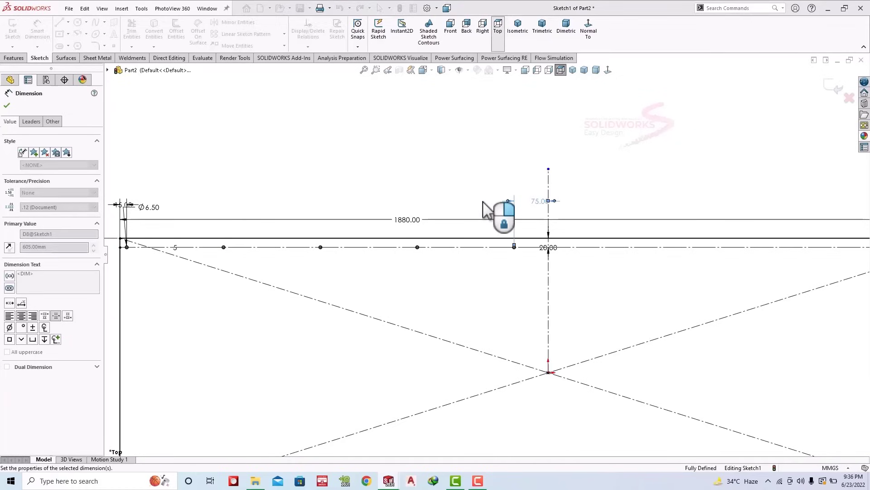
# Step: Add a driven reference dimension (212.50) between two hole centres
pyautogui.scroll(1, 476, 218)
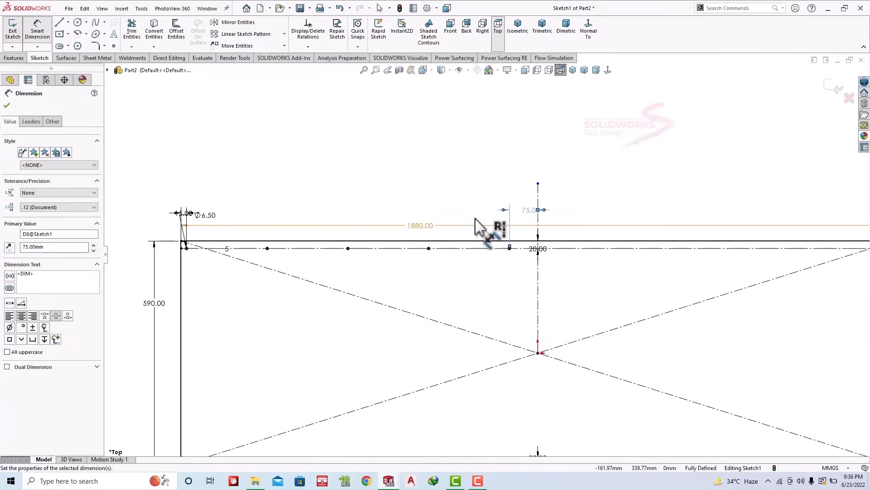
pyautogui.click(348, 248)
pyautogui.click(429, 248)
pyautogui.click(390, 211)
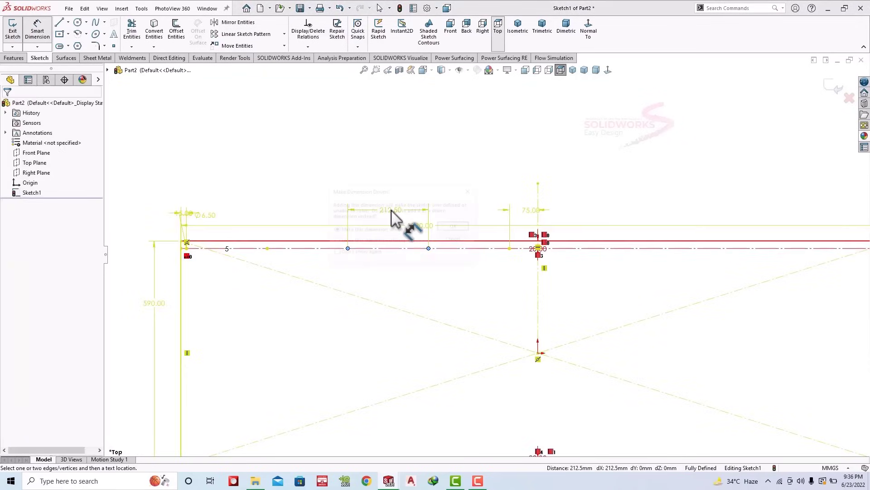
pyautogui.click(455, 227)
# Step: Select the patterned holes for Mirror Entities, removing a stray point from the set
pyautogui.press('z')
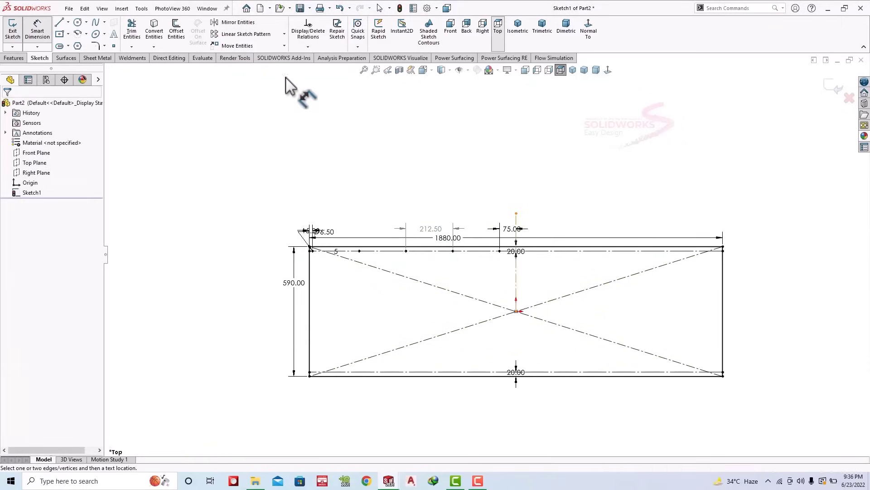
pyautogui.click(246, 22)
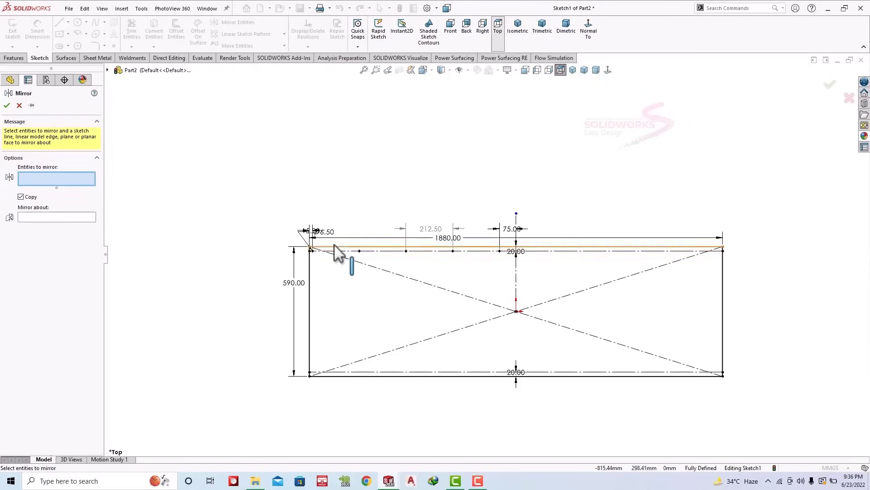
pyautogui.scroll(-3, 367, 249)
pyautogui.moveTo(383, 254); pyautogui.dragTo(503, 262)
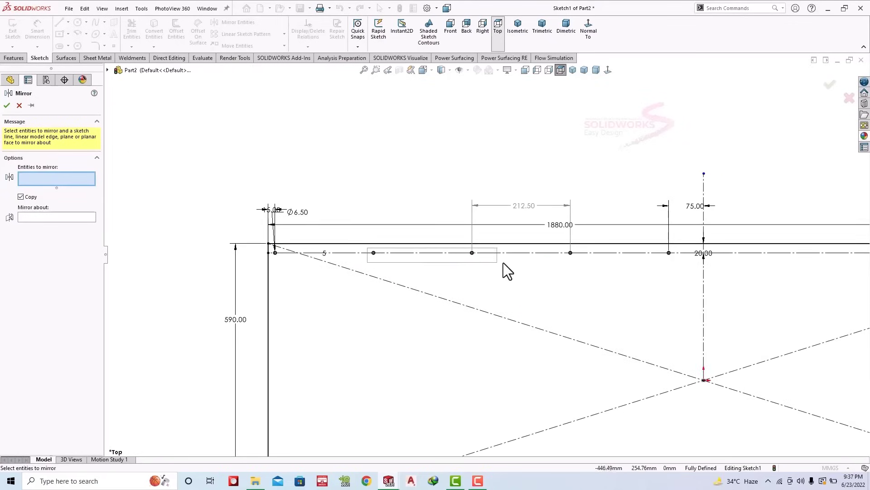
pyautogui.moveTo(664, 262); pyautogui.dragTo(671, 263)
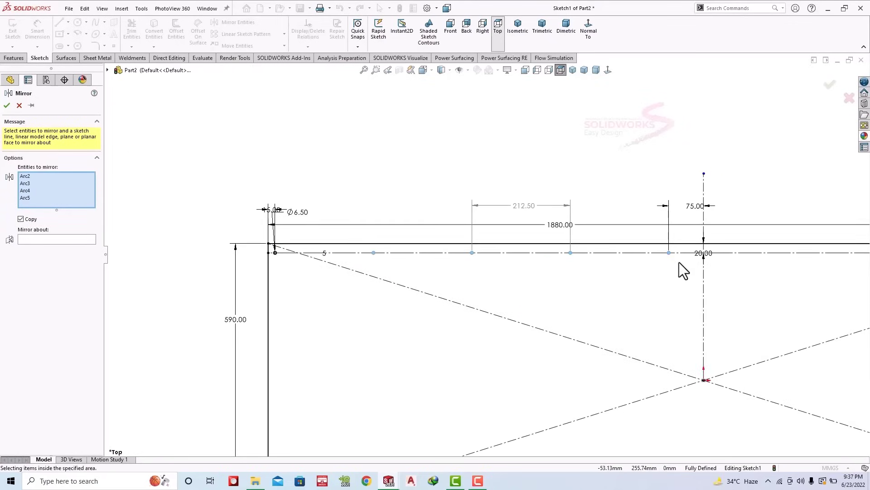
pyautogui.click(275, 253)
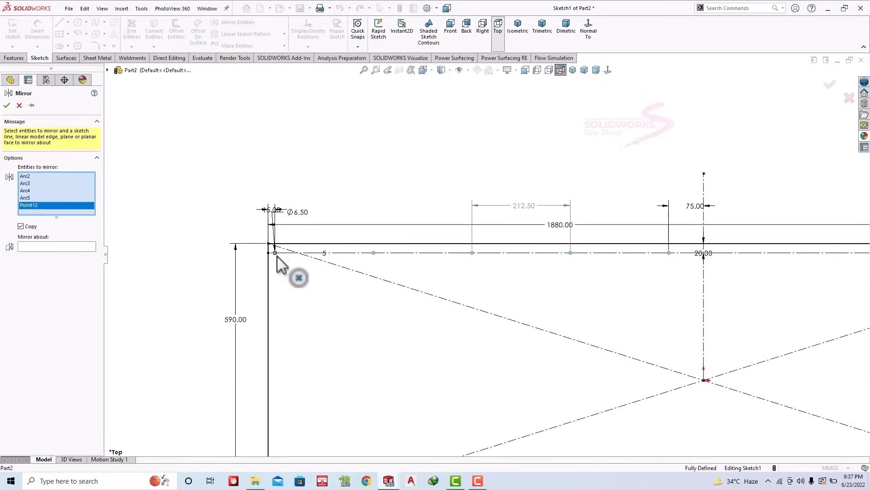
pyautogui.rightClick(47, 204)
pyautogui.click(70, 222)
pyautogui.scroll(-5, 272, 252)
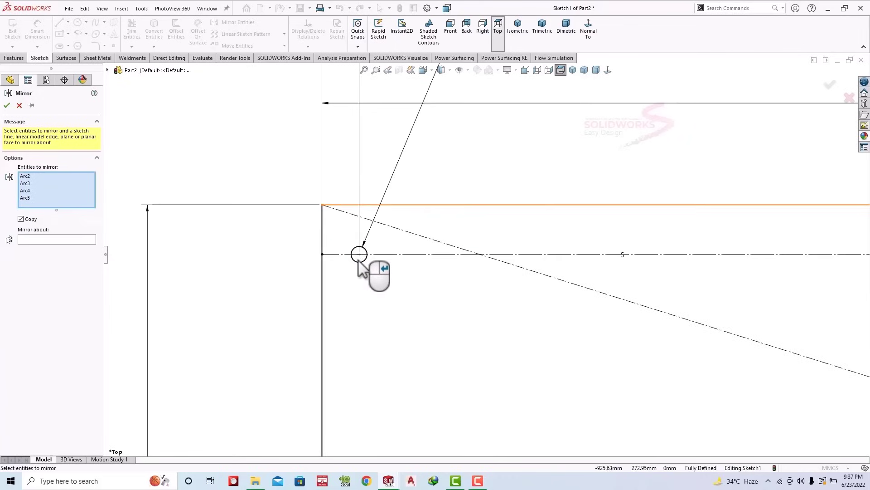
pyautogui.click(358, 253)
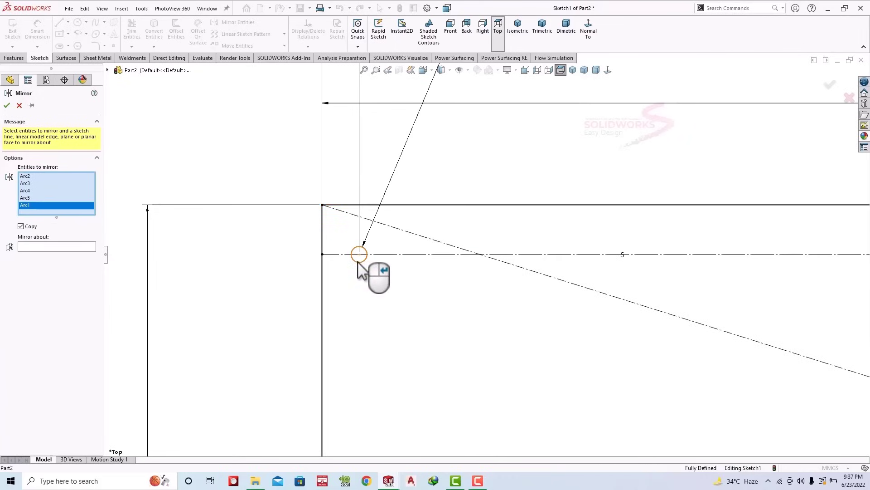
# Step: Mirror the selected holes about the vertical centreline
pyautogui.click(41, 246)
pyautogui.scroll(5, 475, 230)
pyautogui.press('f')
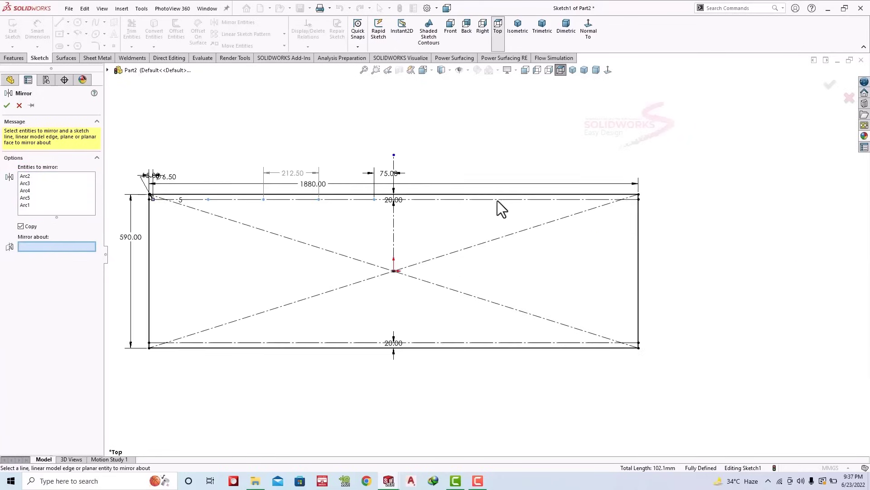
pyautogui.click(394, 227)
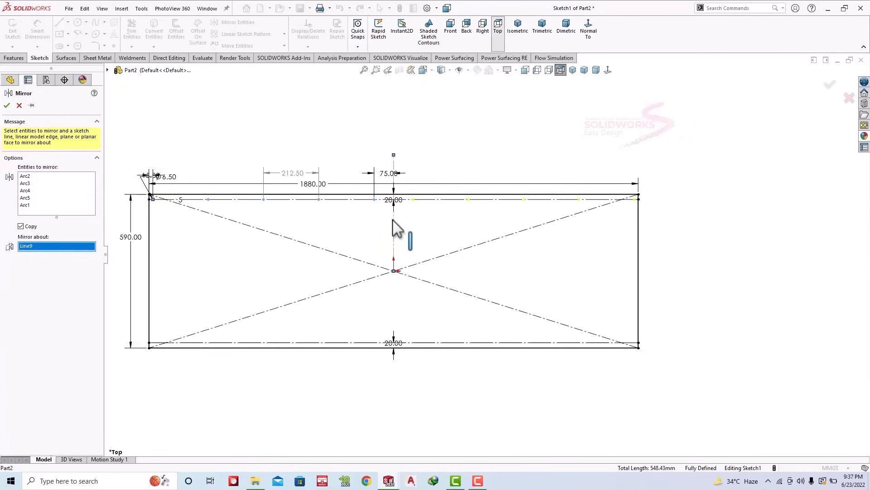
pyautogui.click(7, 105)
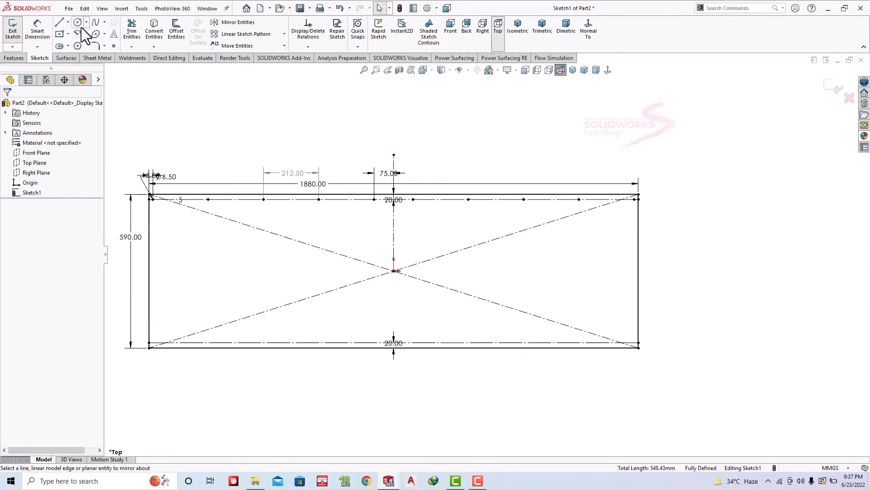
# Step: Draw a horizontal centreline through the rectangle's centre
pyautogui.click(68, 22)
pyautogui.click(86, 55)
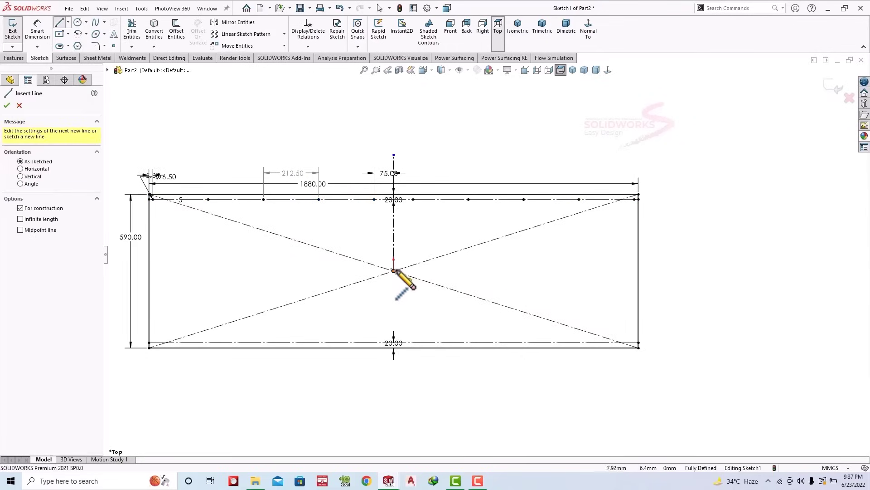
pyautogui.doubleClick(669, 271)
pyautogui.click(573, 271)
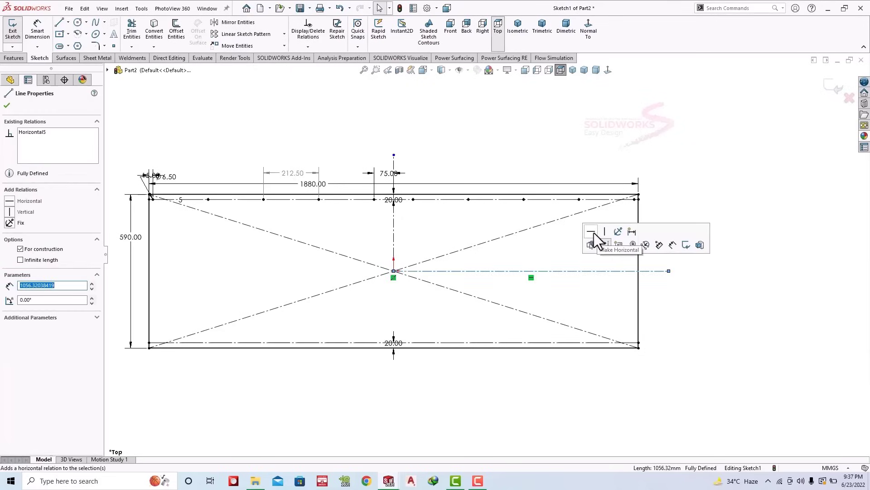
pyautogui.press('Escape')
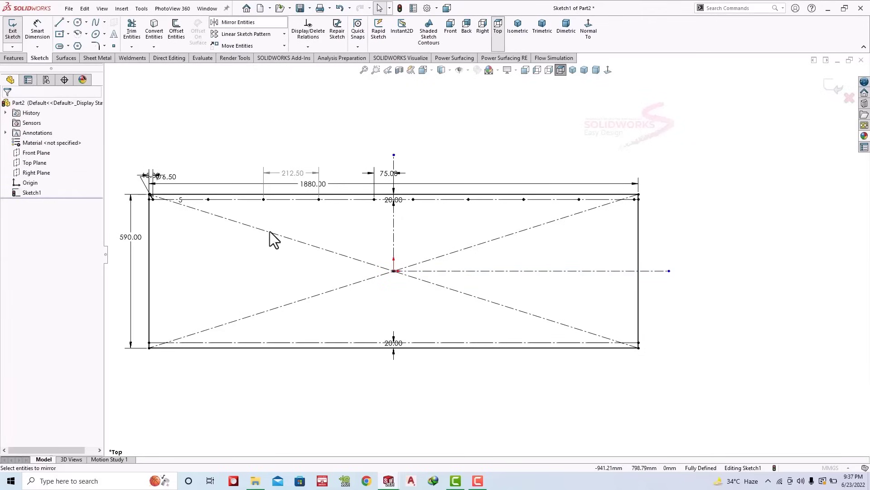
# Step: Box-select the top-edge arcs for mirroring
pyautogui.scroll(-5, 181, 204)
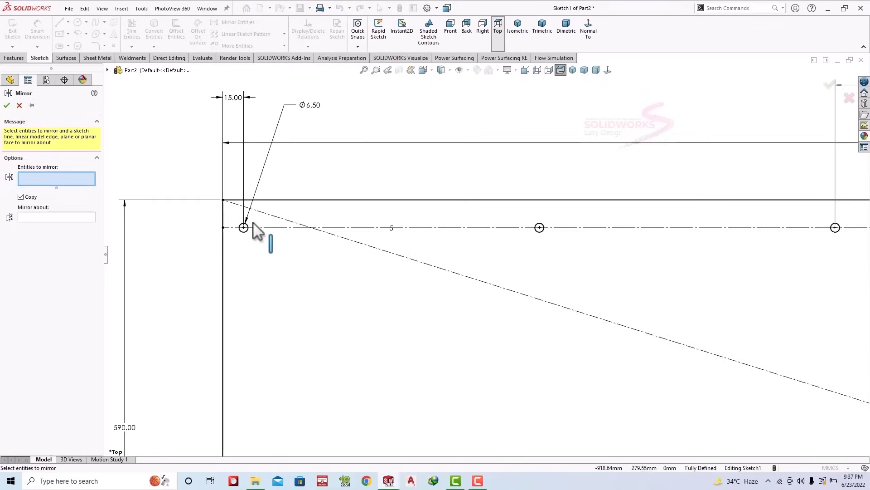
pyautogui.click(241, 226)
pyautogui.scroll(3, 403, 223)
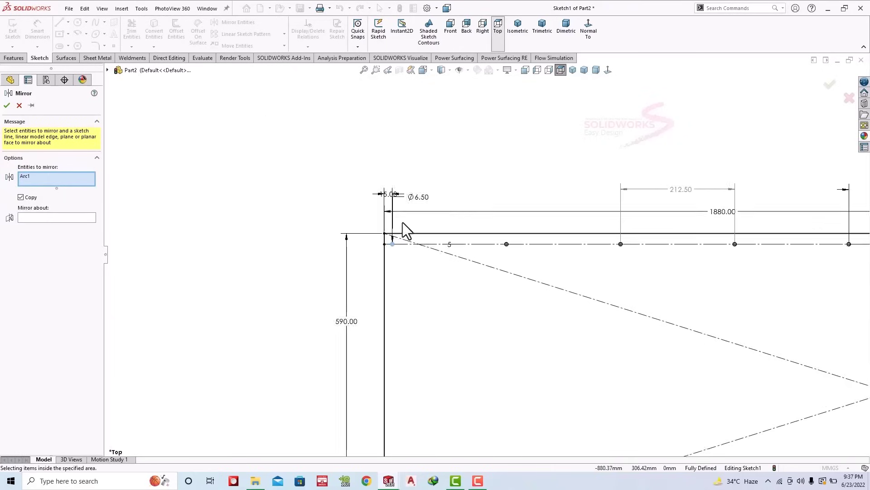
pyautogui.scroll(3, 402, 222)
pyautogui.scroll(2, 616, 274)
pyautogui.scroll(-2, 706, 281)
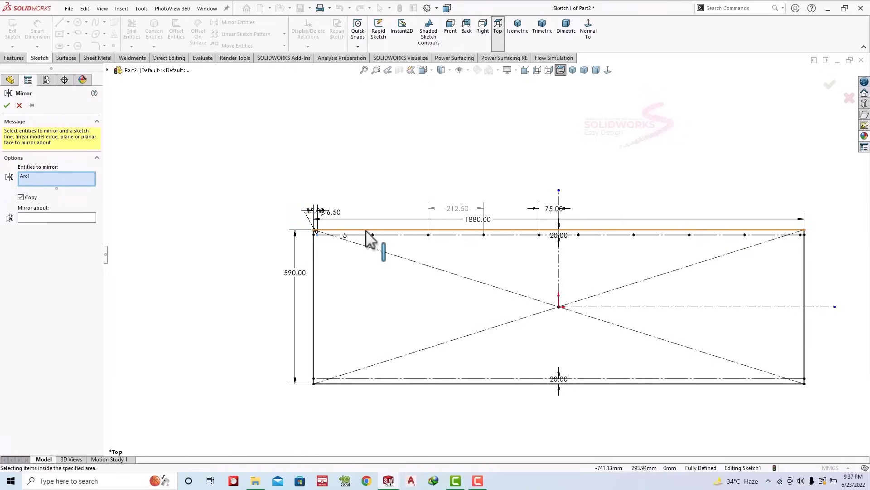
pyautogui.scroll(-2, 368, 237)
pyautogui.moveTo(375, 232)
pyautogui.mouseDown()
pyautogui.moveTo(570, 252)
pyautogui.moveTo(641, 248)
pyautogui.mouseUp()
pyautogui.scroll(2, 641, 248)
pyautogui.scroll(-2, 763, 245)
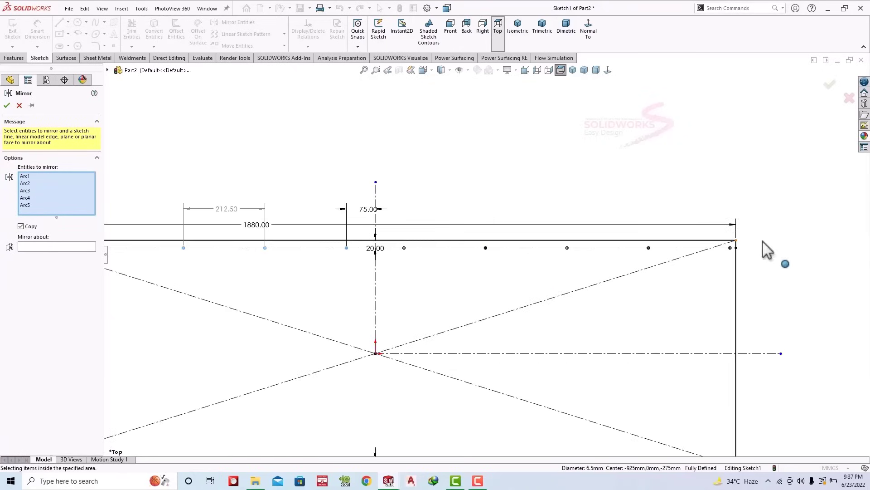
pyautogui.moveTo(399, 244); pyautogui.dragTo(537, 256)
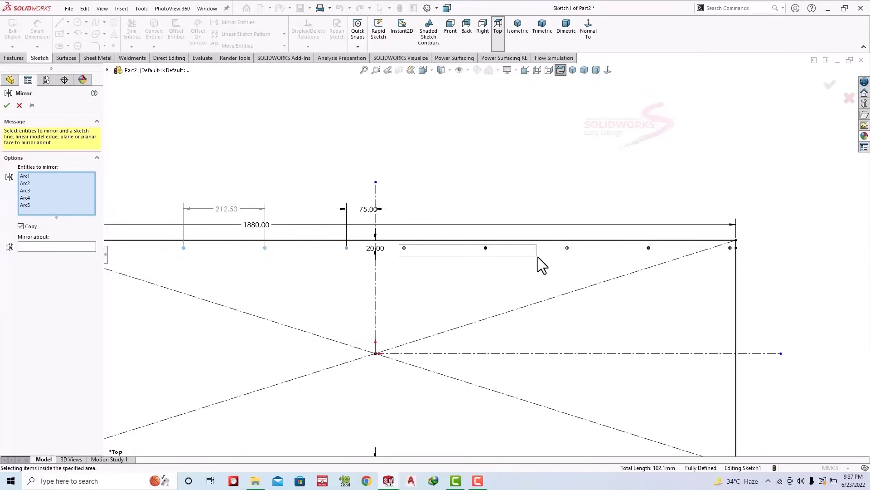
pyautogui.moveTo(616, 257); pyautogui.dragTo(657, 255)
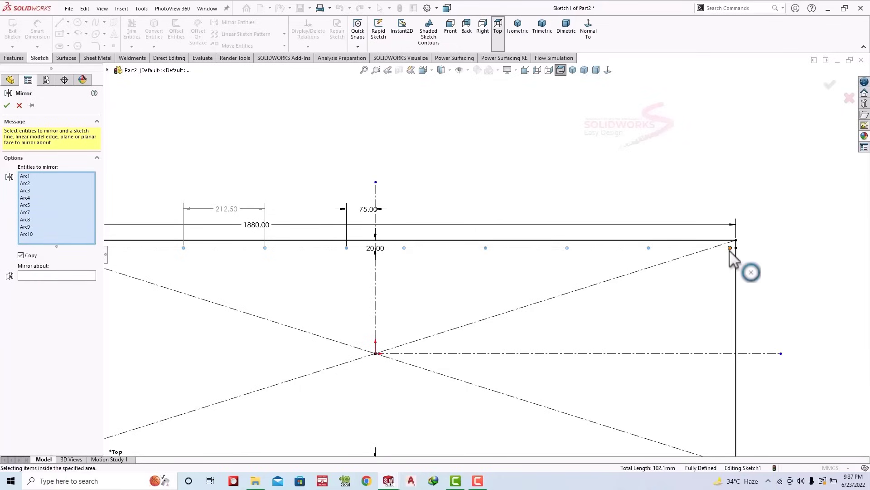
# Step: Add the last arc and mirror all arcs about the horizontal centreline
pyautogui.scroll(-5, 729, 248)
pyautogui.scroll(-3, 720, 247)
pyautogui.click(499, 252)
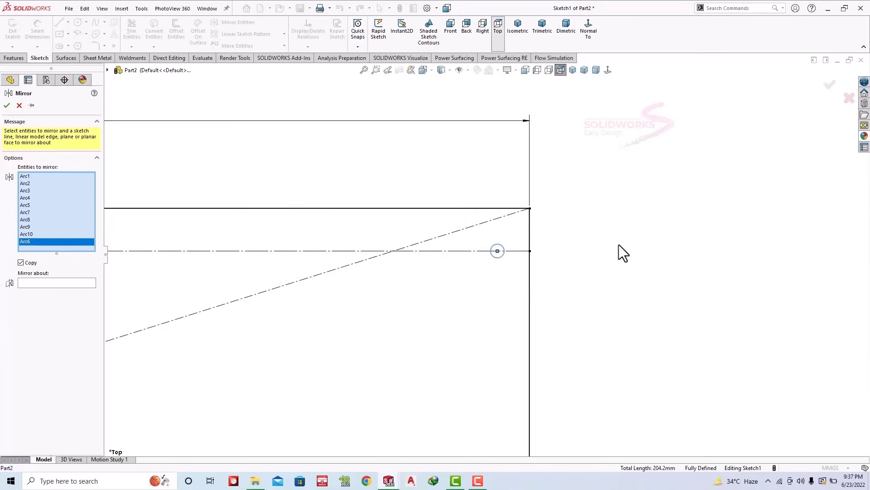
pyautogui.press('f')
pyautogui.click(56, 282)
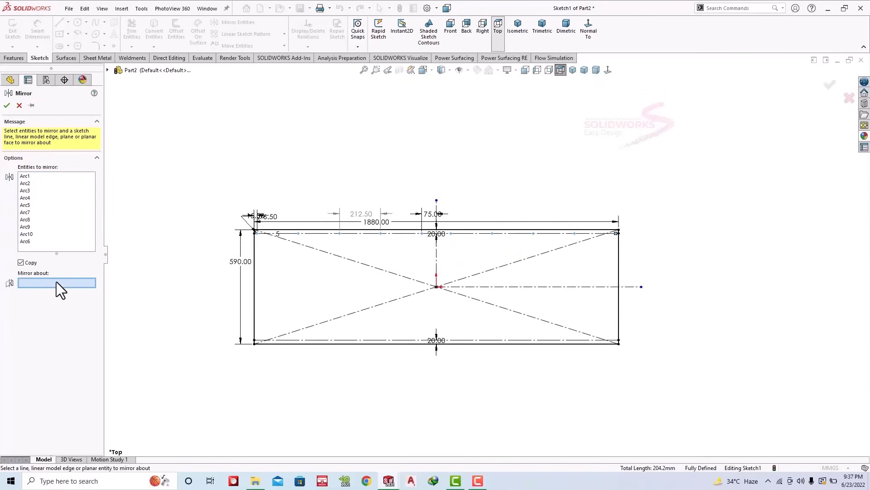
pyautogui.click(515, 290)
pyautogui.click(6, 106)
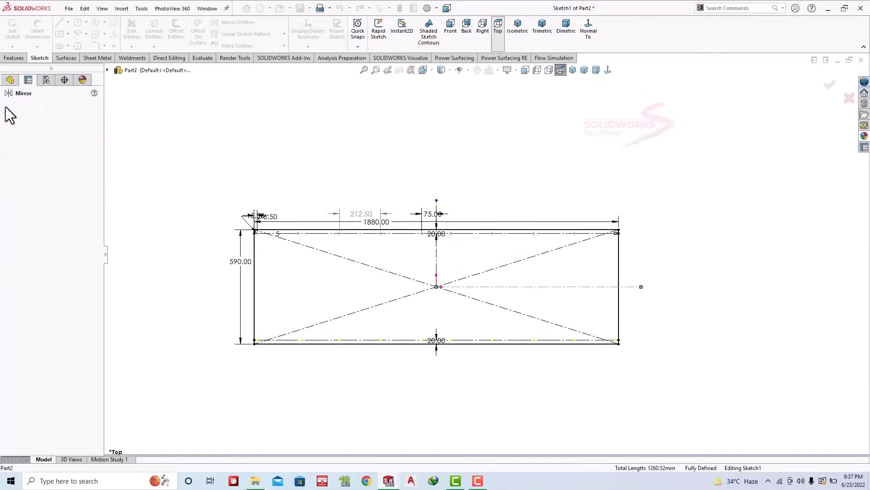
# Step: Extrude the plate sketch 2 mm thick from a trimetric view
pyautogui.click(542, 27)
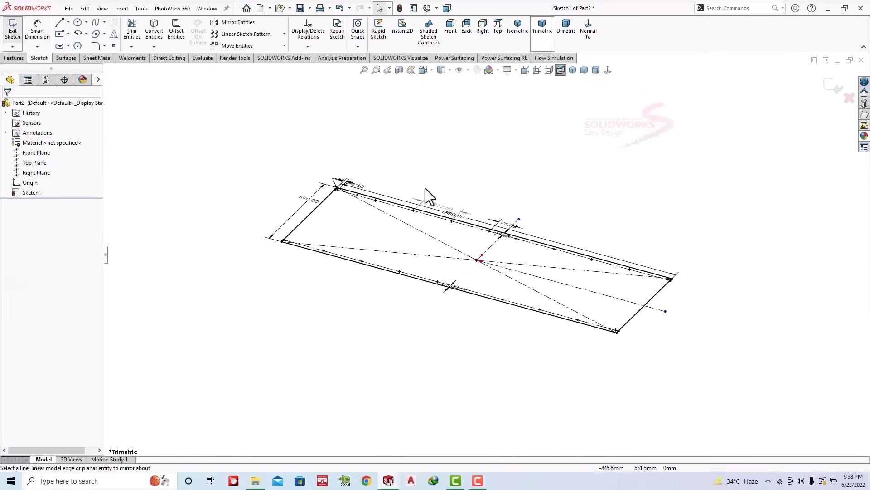
pyautogui.click(22, 58)
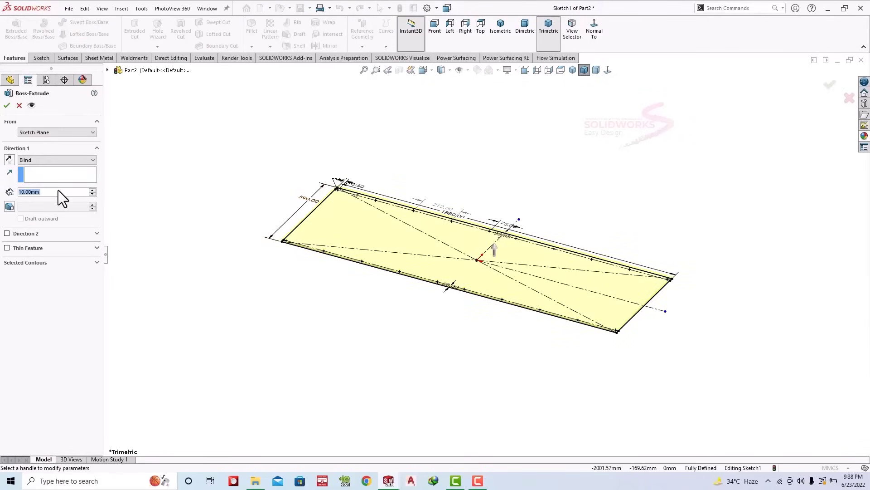
pyautogui.write('2')
pyautogui.press('Return')
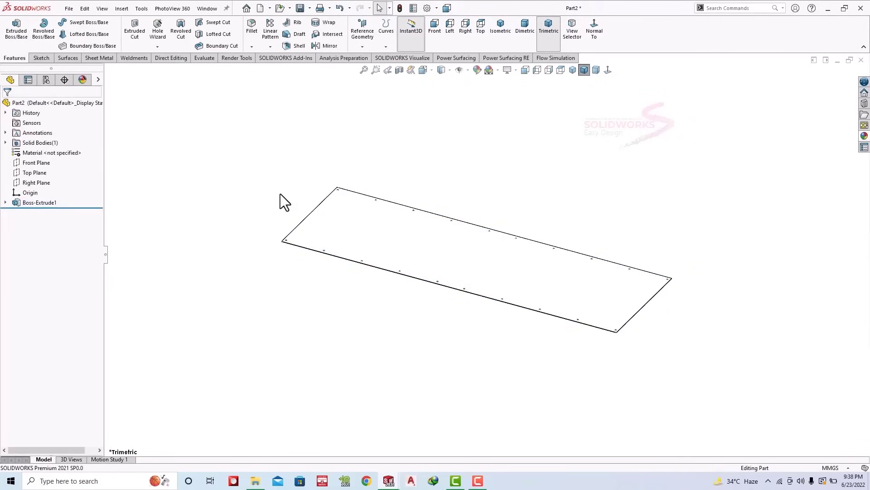
# Step: Try brushed and sandblasted aluminum appearances and review the plate from several angles
pyautogui.click(865, 136)
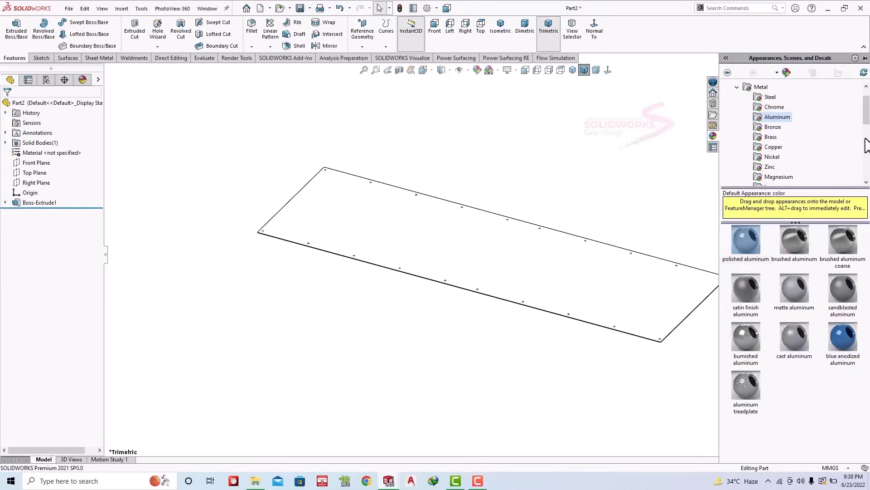
pyautogui.click(799, 234)
pyautogui.click(837, 292)
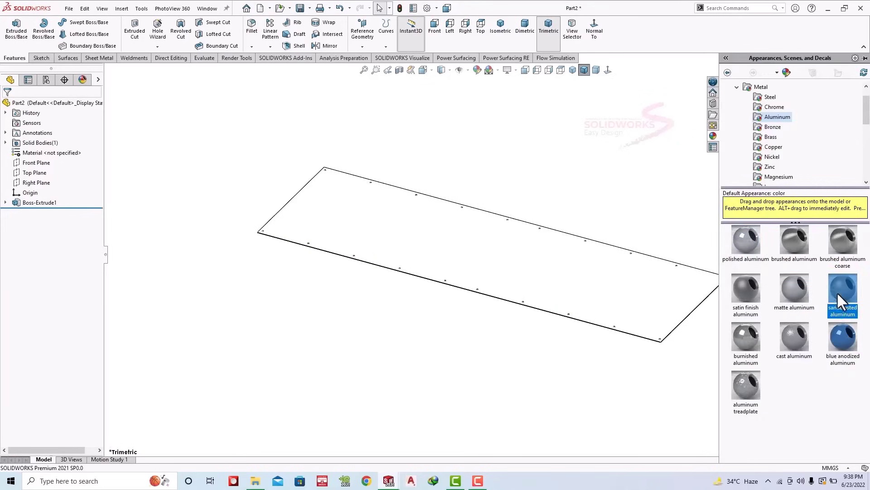
pyautogui.click(526, 33)
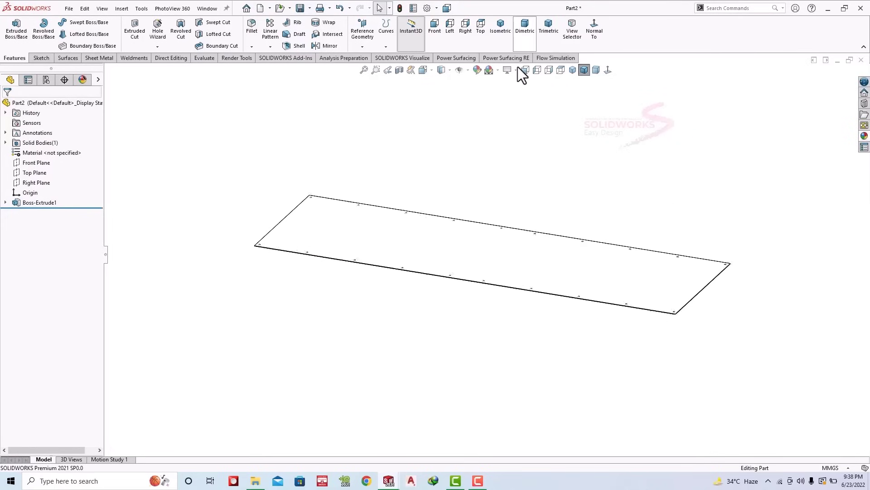
pyautogui.moveTo(483, 236); pyautogui.dragTo(402, 275, button='middle')
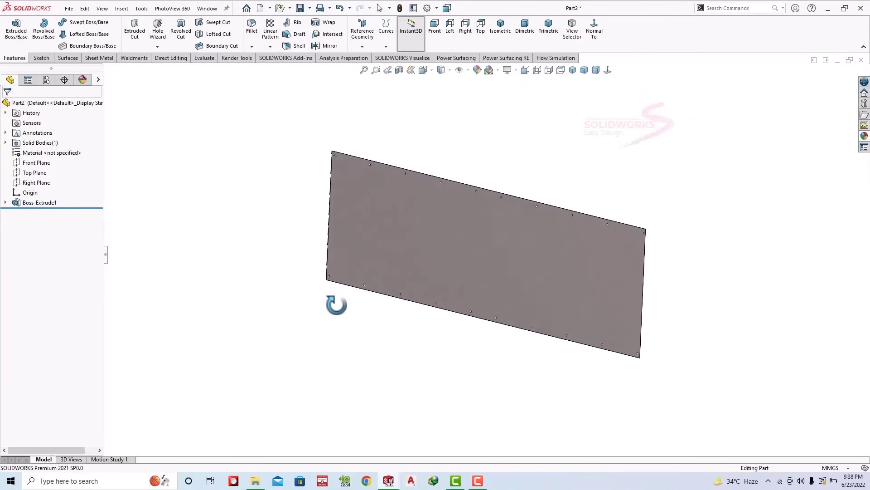
pyautogui.click(544, 30)
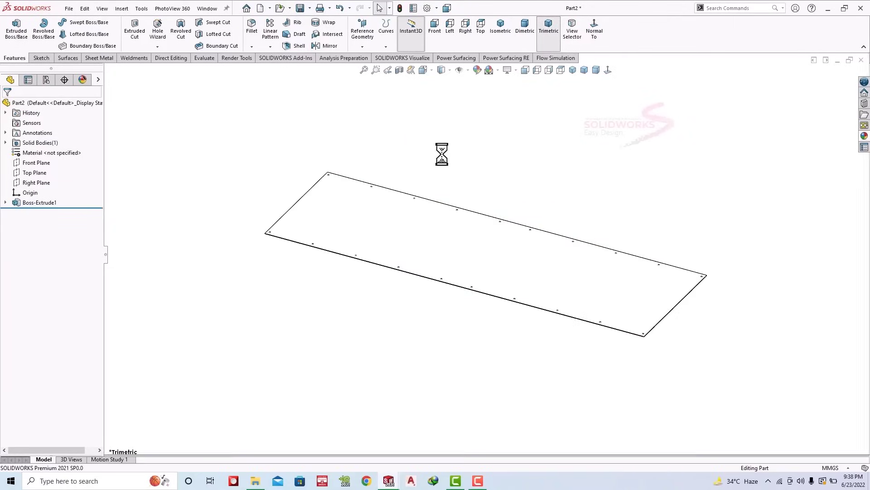
# Step: Save the part as Part2 and start a new document
pyautogui.hotkey('ctrl', 's')
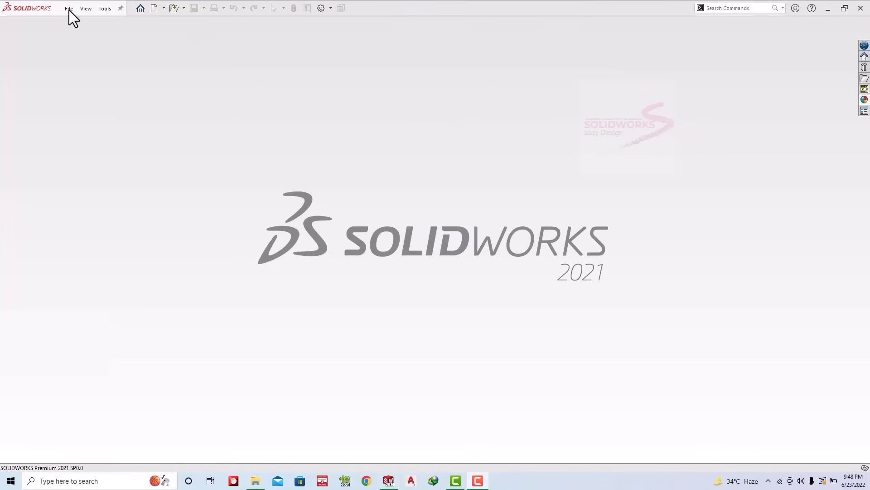
pyautogui.click(70, 10)
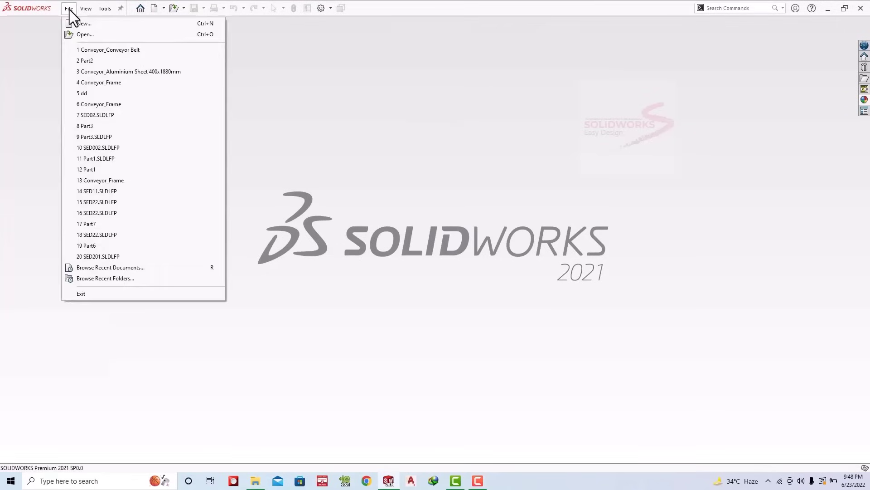
pyautogui.click(73, 21)
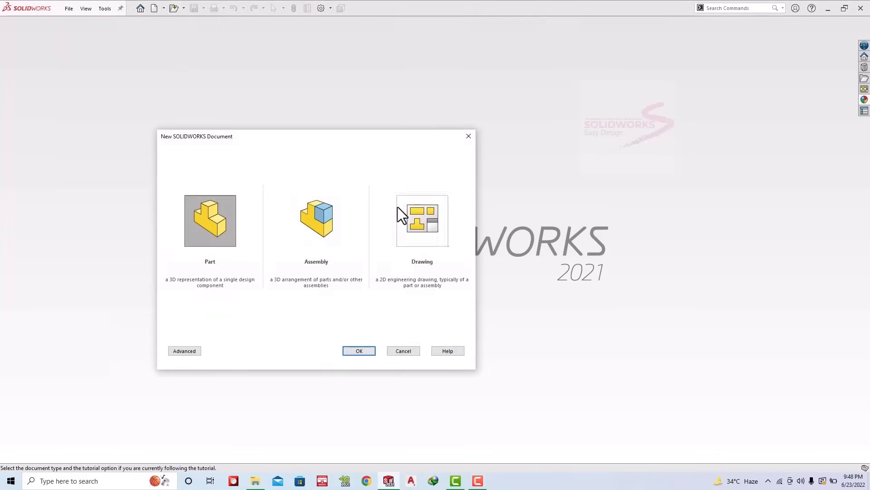
# Step: Create a new part and sketch a circle at the origin on the Right Plane
pyautogui.click(363, 352)
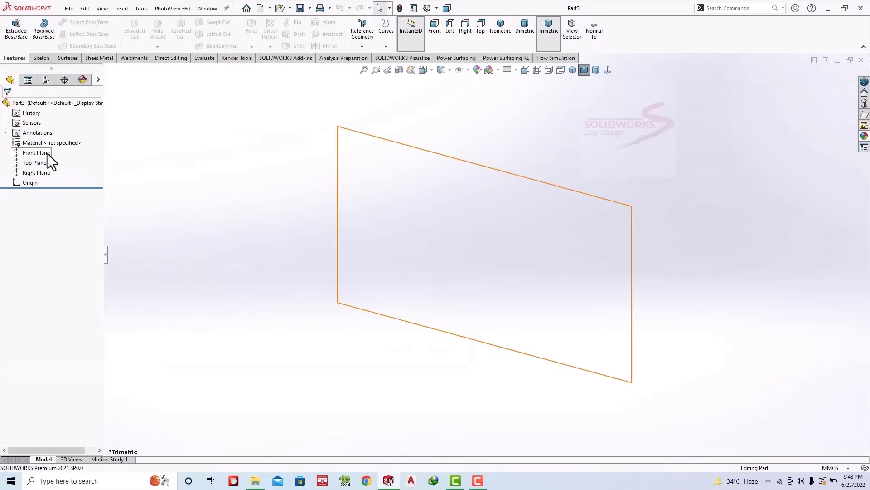
pyautogui.click(49, 173)
pyautogui.click(56, 159)
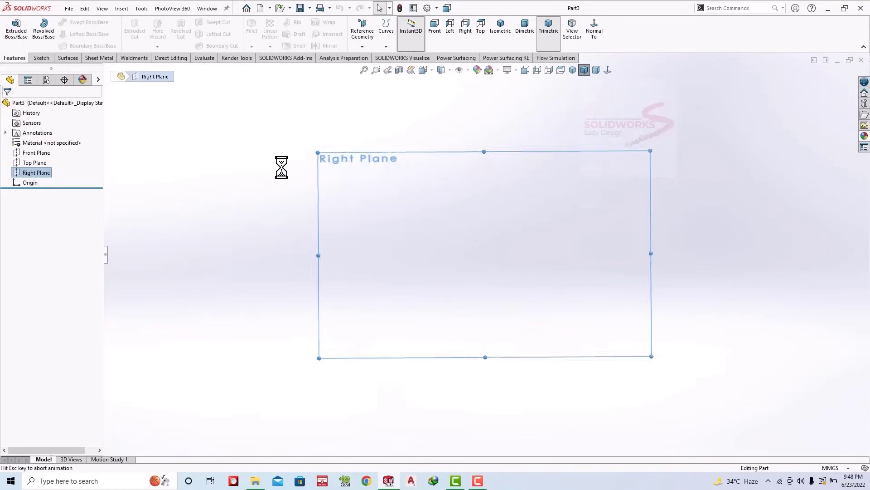
pyautogui.click(78, 22)
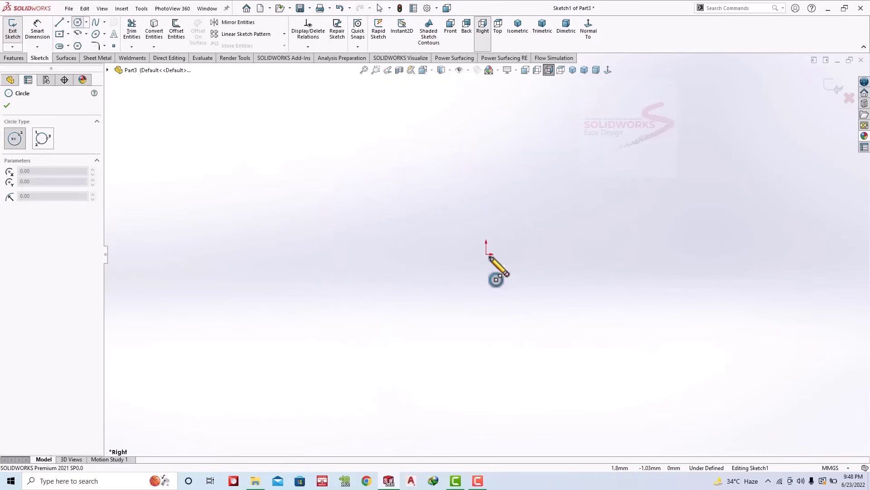
pyautogui.click(486, 254)
pyautogui.click(442, 217)
# Step: Dimension the circle to a 75 mm diameter
pyautogui.click(37, 28)
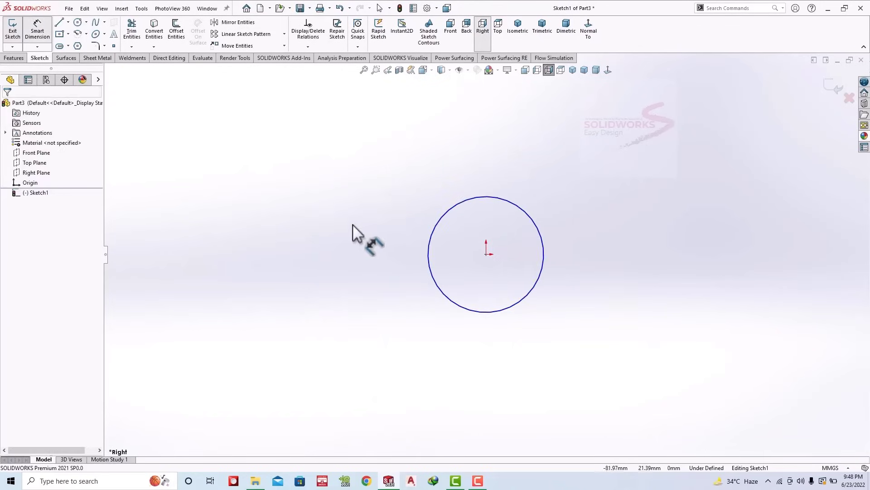
pyautogui.click(499, 198)
pyautogui.click(575, 206)
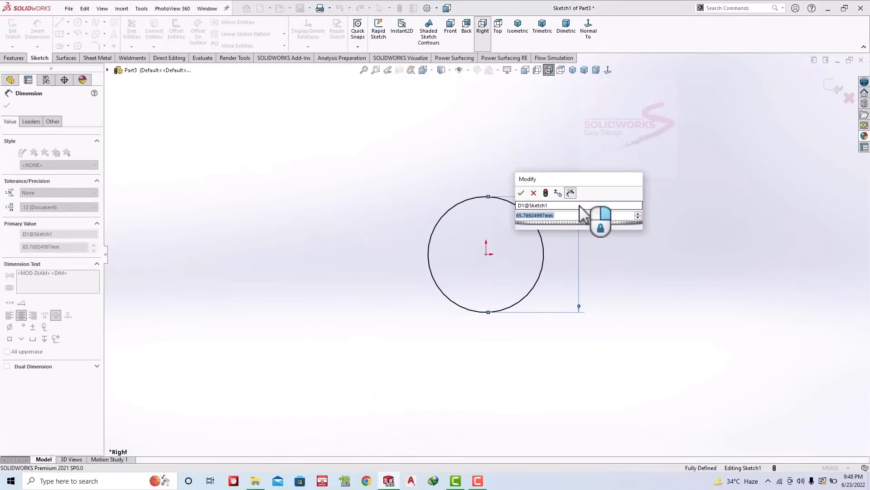
pyautogui.write('75')
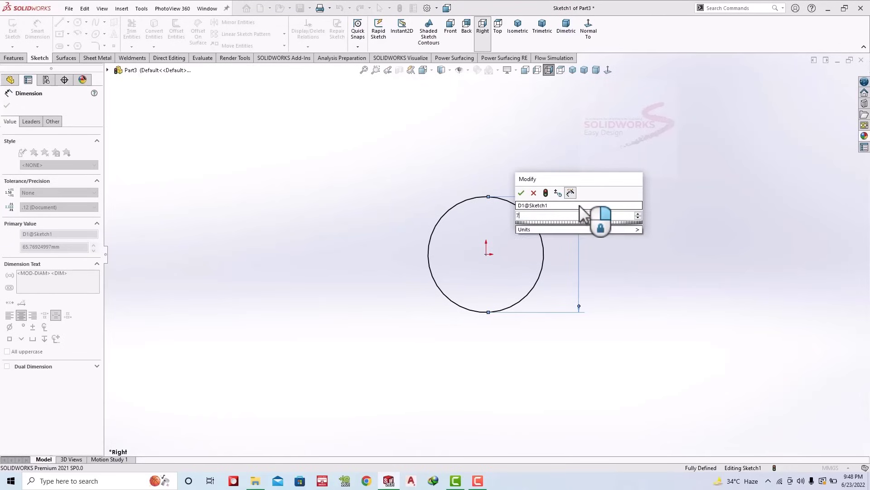
pyautogui.press('Return')
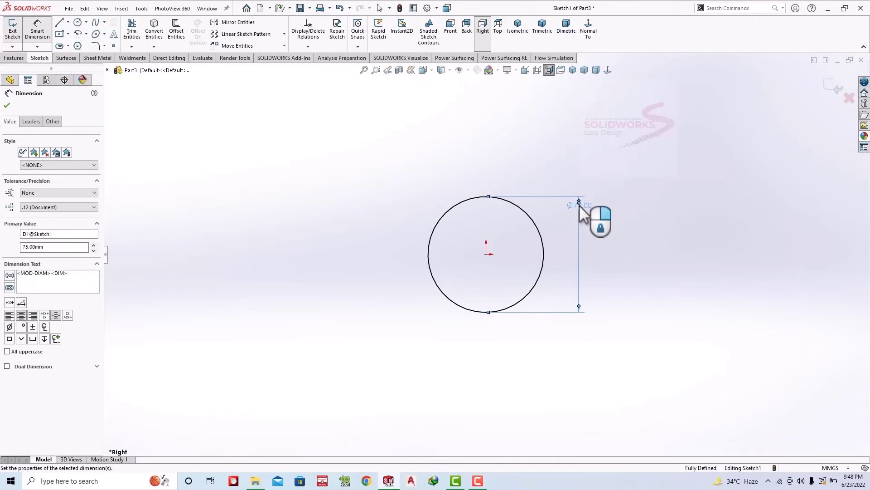
# Step: Extrude the Ø75 circle mid-plane to a 580 mm rod
pyautogui.click(13, 58)
pyautogui.click(16, 29)
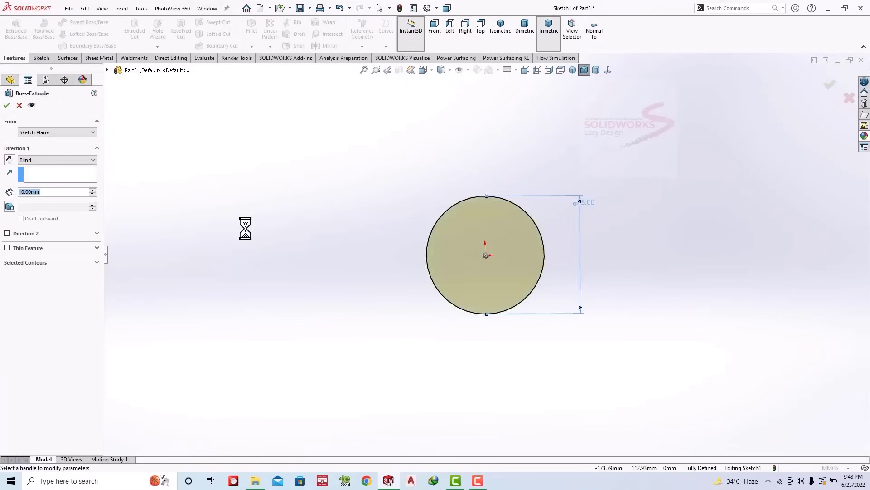
pyautogui.click(48, 163)
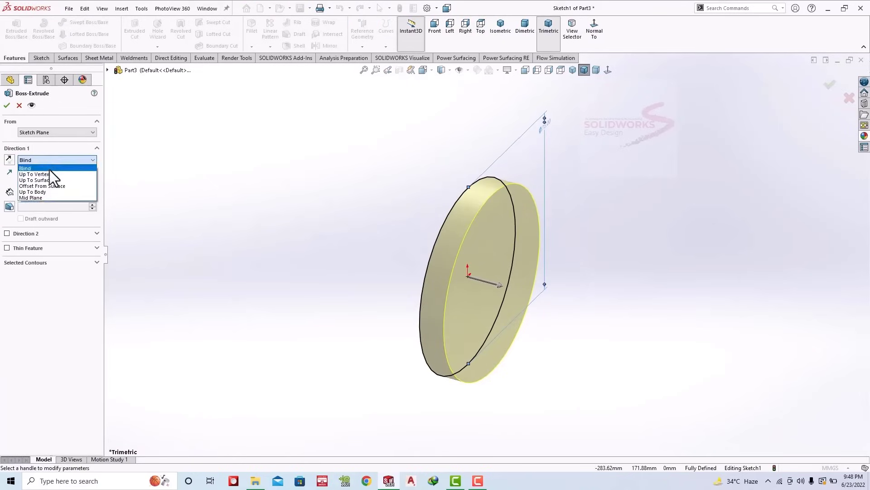
pyautogui.click(42, 197)
pyautogui.write('580')
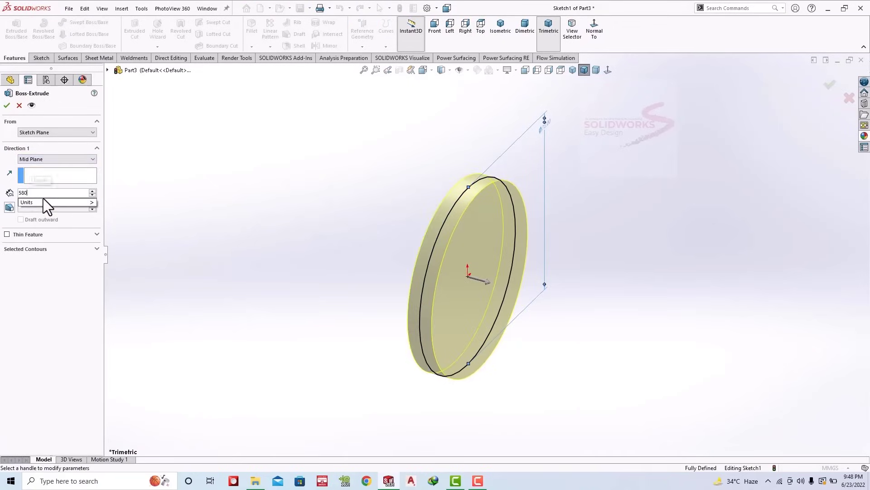
pyautogui.press('Return')
pyautogui.click(6, 105)
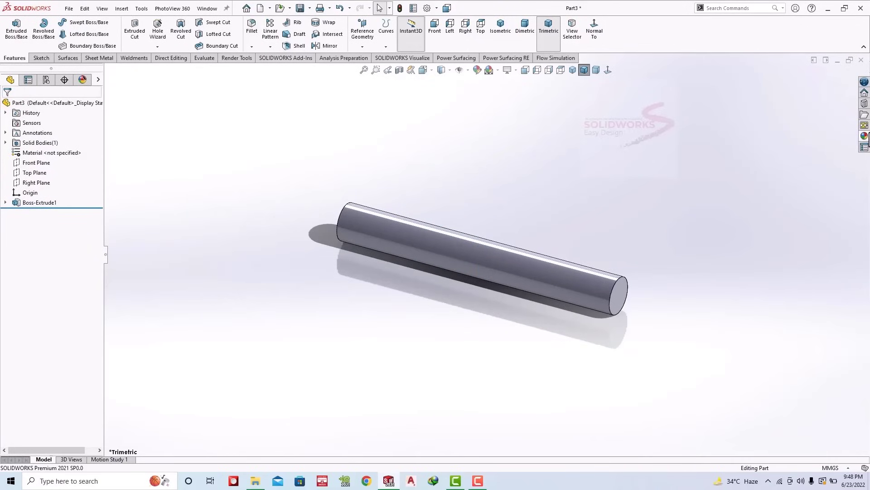
# Step: Apply burnished aluminum and a new scene, then select the rod's right end face
pyautogui.click(864, 136)
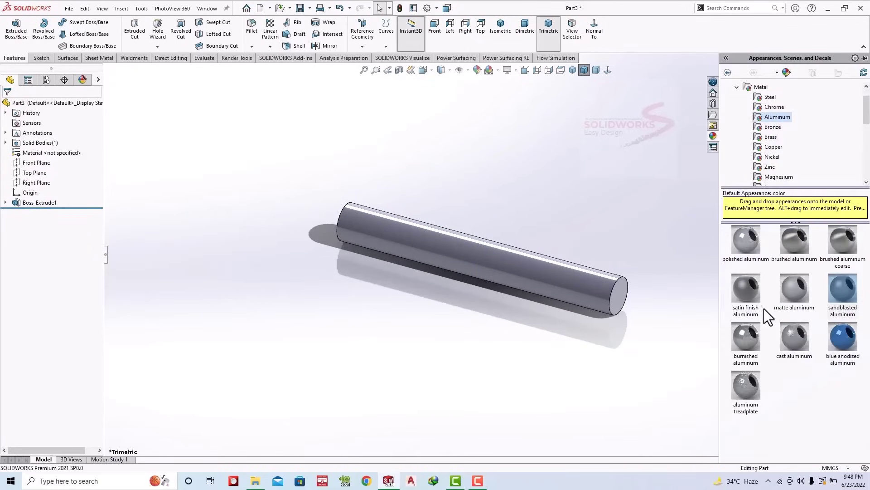
pyautogui.moveTo(747, 335); pyautogui.dragTo(543, 327)
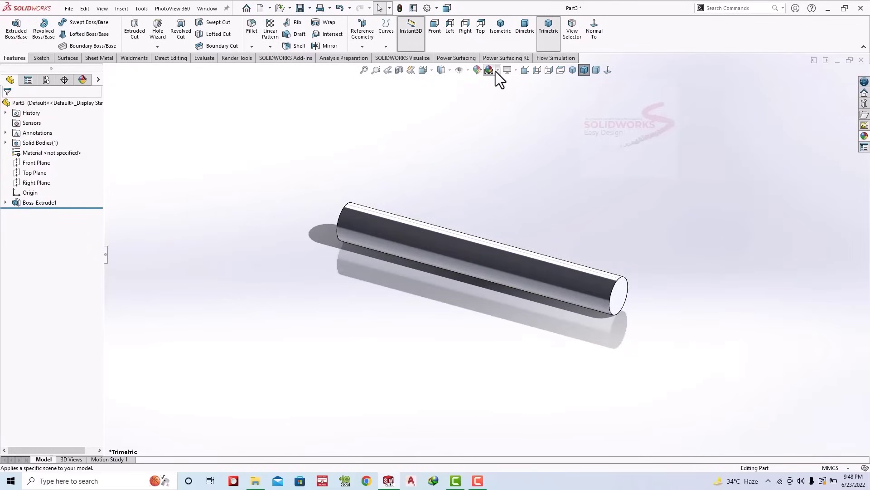
pyautogui.click(497, 70)
pyautogui.click(508, 24)
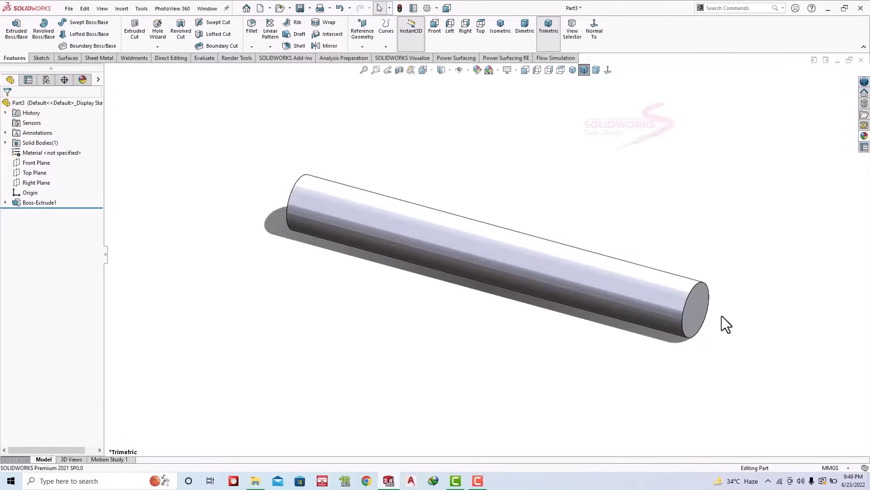
pyautogui.click(697, 304)
# Step: Rebuild the Ø25 stub extrusion on the rod's end and orbit in close to it
pyautogui.click(742, 278)
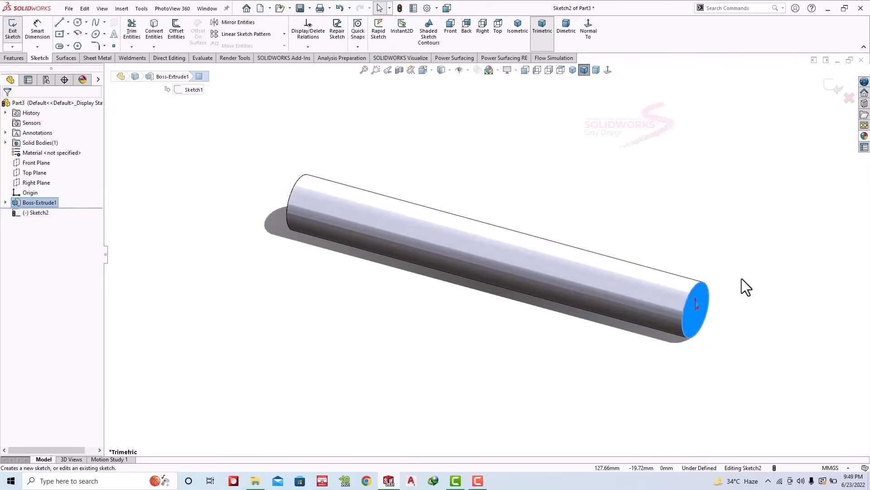
pyautogui.click(729, 316)
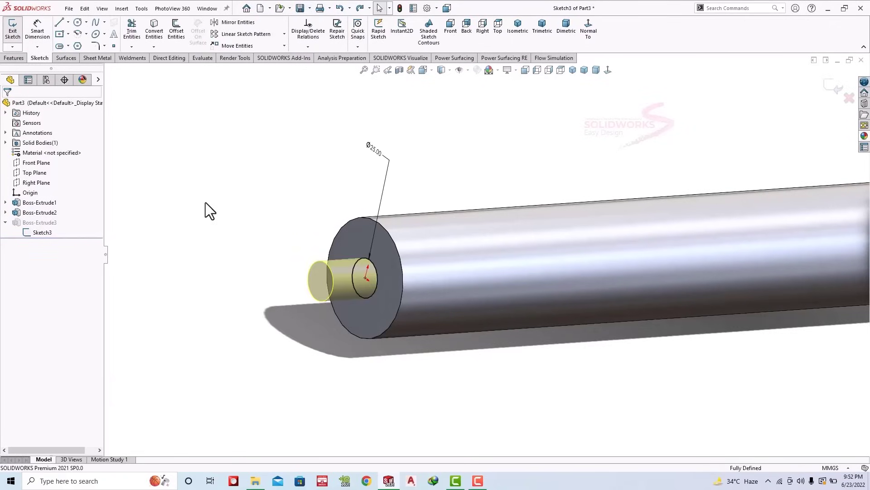
pyautogui.hotkey('ctrl', 'b')
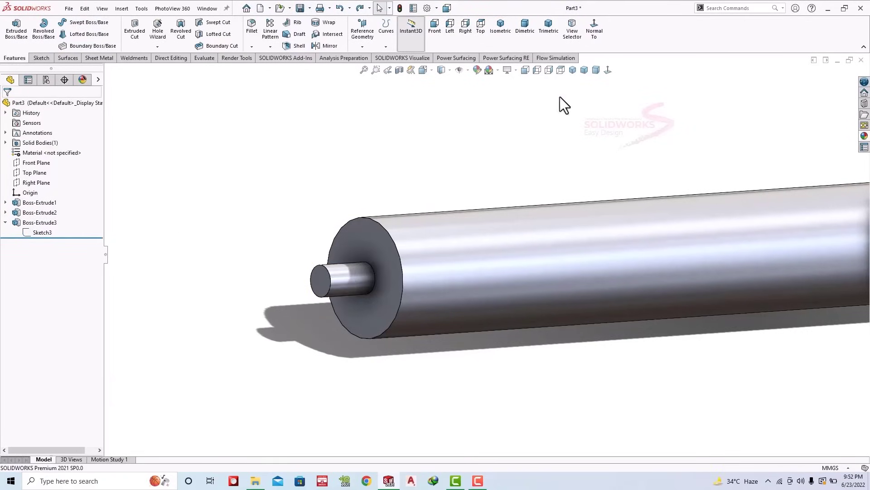
pyautogui.click(517, 34)
pyautogui.moveTo(357, 220); pyautogui.dragTo(412, 268, button='middle')
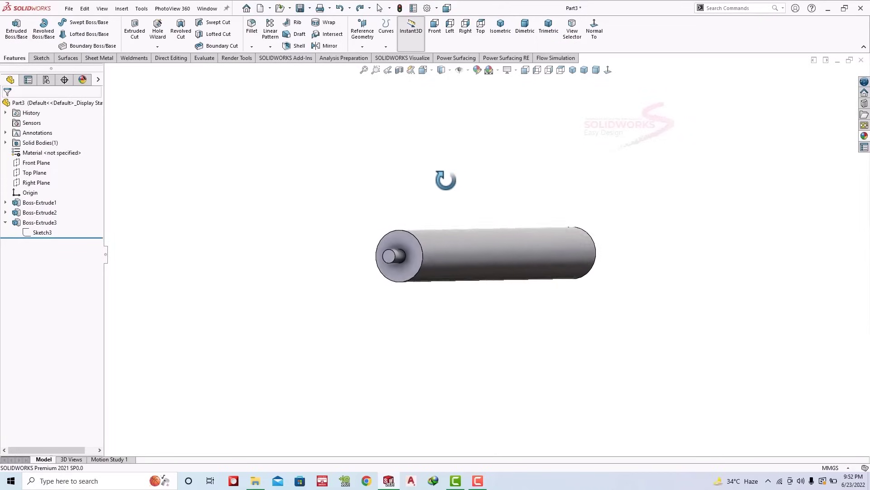
pyautogui.scroll(-3, 372, 249)
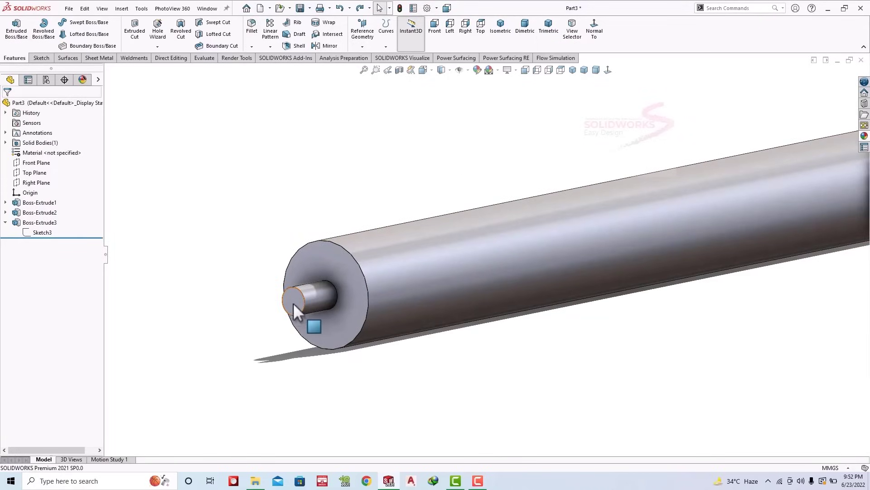
# Step: Sketch a circle on the stub's end face and dimension it to Ø18 mm
pyautogui.click(293, 300)
pyautogui.click(325, 282)
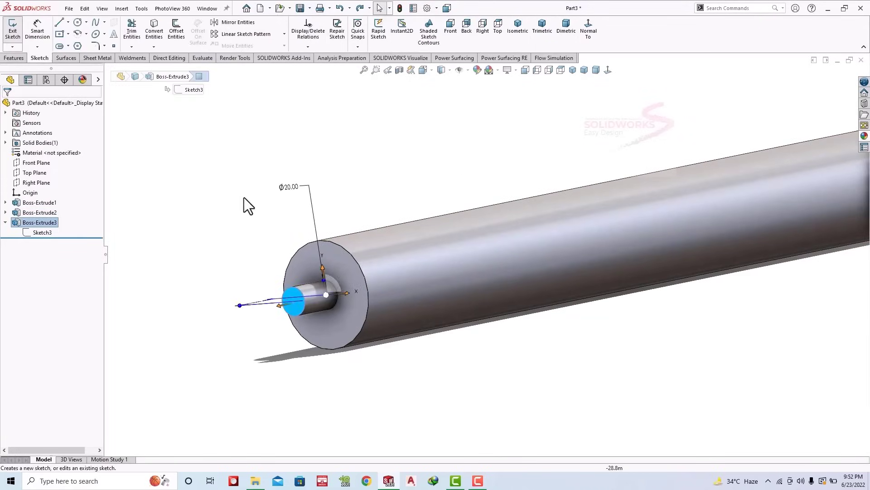
pyautogui.click(78, 23)
pyautogui.click(293, 301)
pyautogui.click(272, 249)
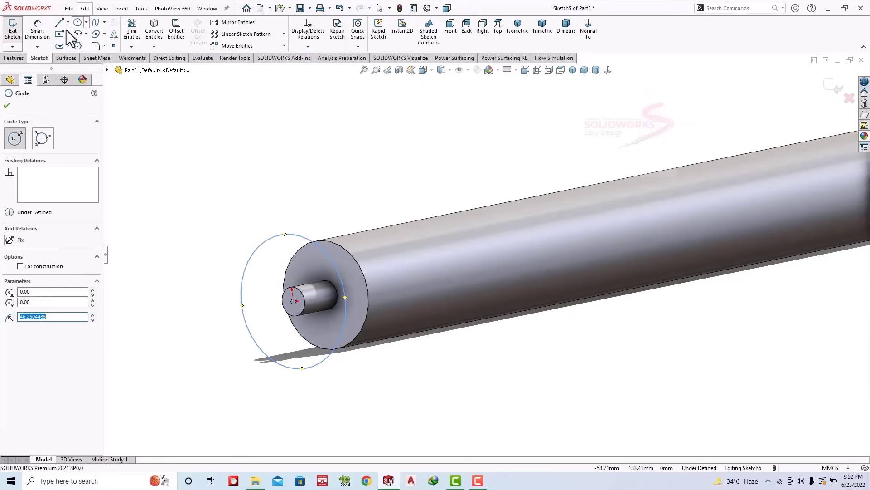
pyautogui.click(37, 28)
pyautogui.click(303, 237)
pyautogui.click(300, 207)
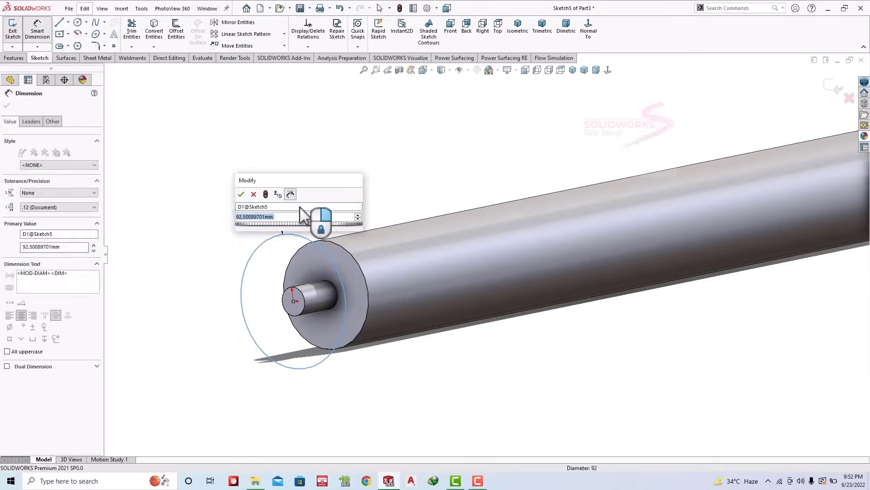
pyautogui.write('20')
pyautogui.press('Return')
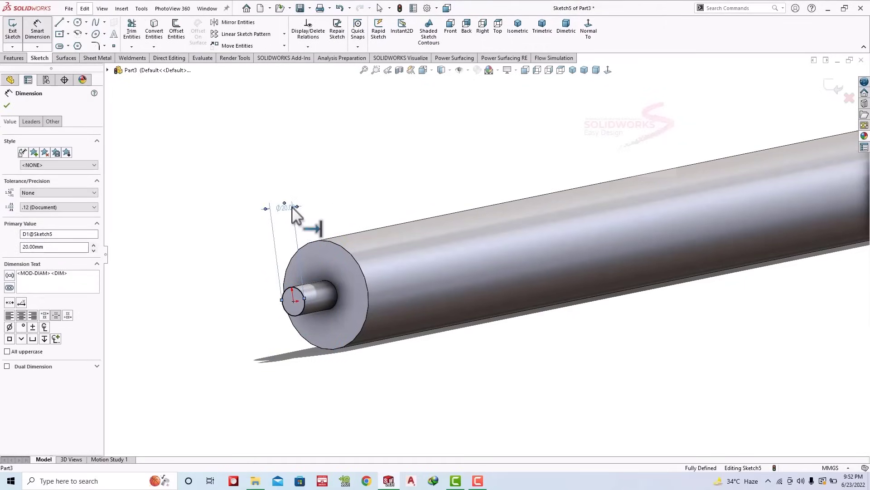
pyautogui.doubleClick(290, 207)
pyautogui.write('18')
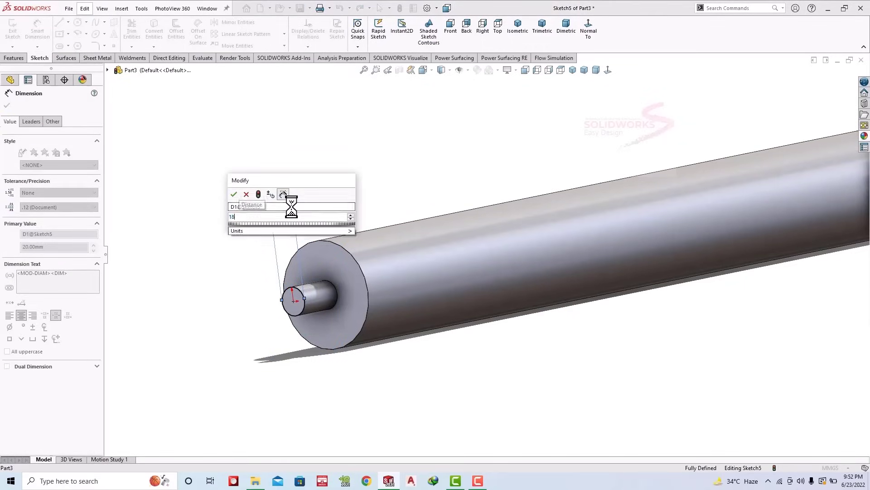
pyautogui.press('Return')
# Step: Extrude the Ø18 circle 82.3 mm into a shaft
pyautogui.click(18, 58)
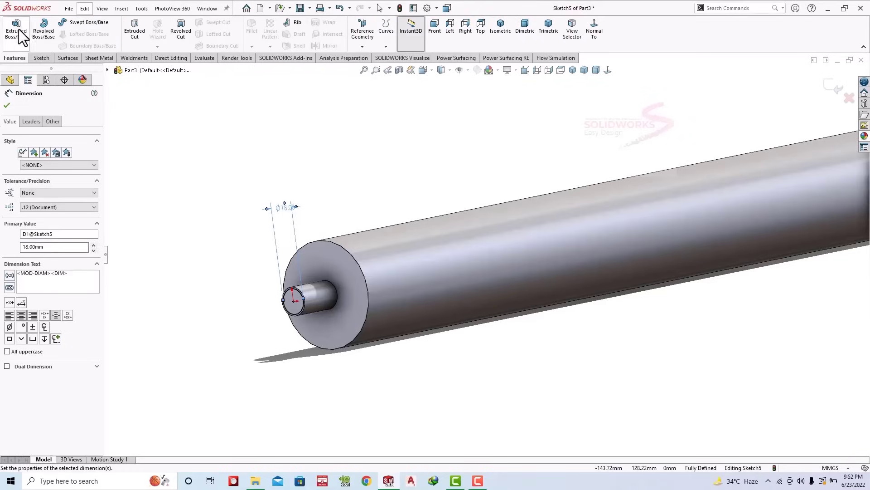
pyautogui.click(19, 29)
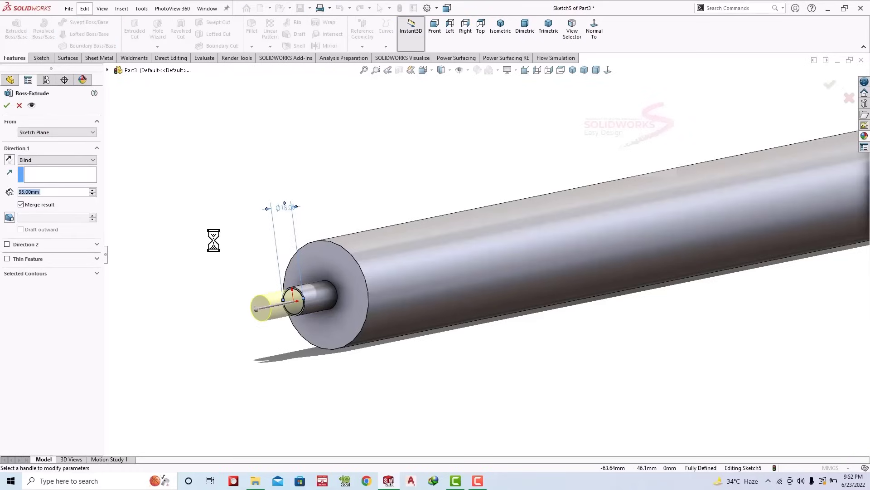
pyautogui.write('82.3')
pyautogui.press('Return')
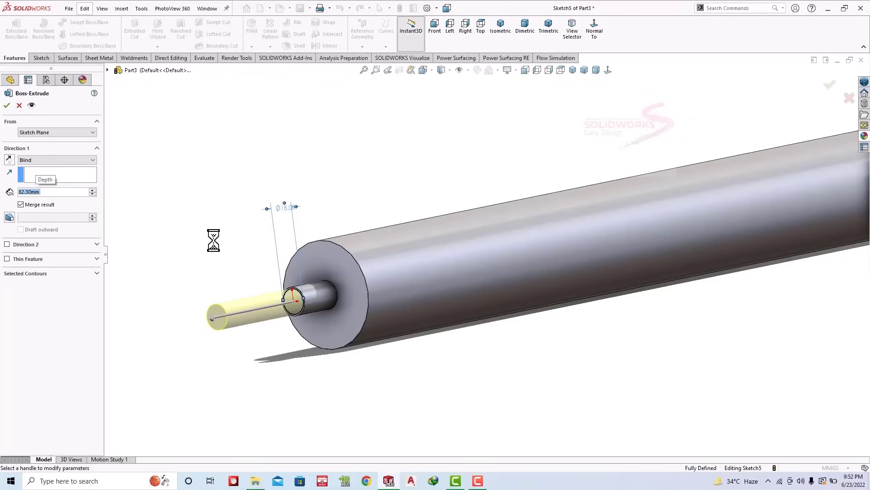
pyautogui.click(7, 105)
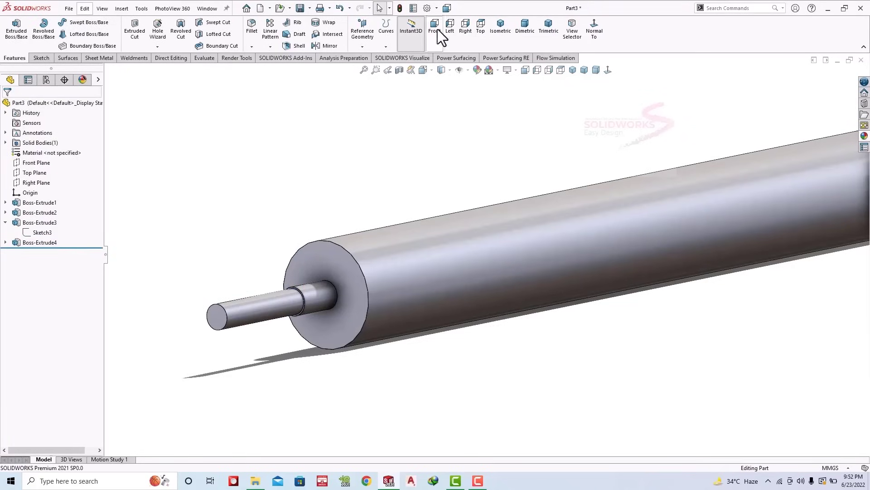
# Step: Start a sketch on the Top Plane, then discard it unused
pyautogui.click(531, 37)
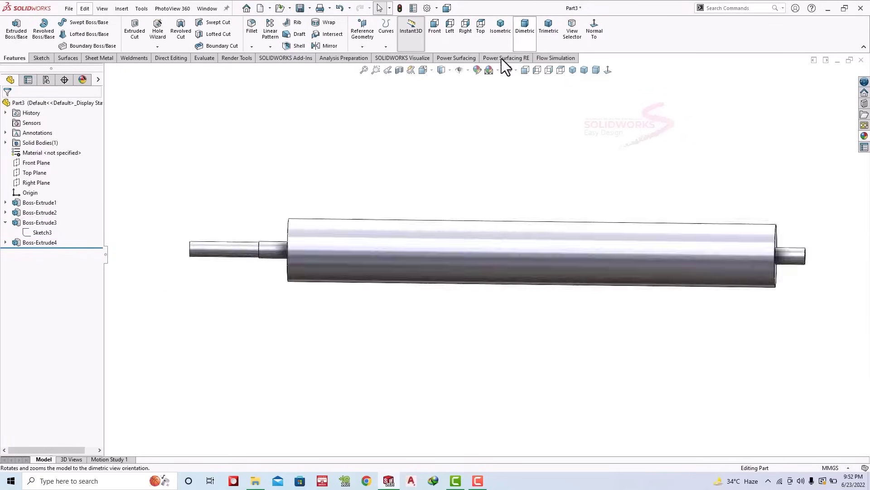
pyautogui.click(37, 173)
pyautogui.click(44, 156)
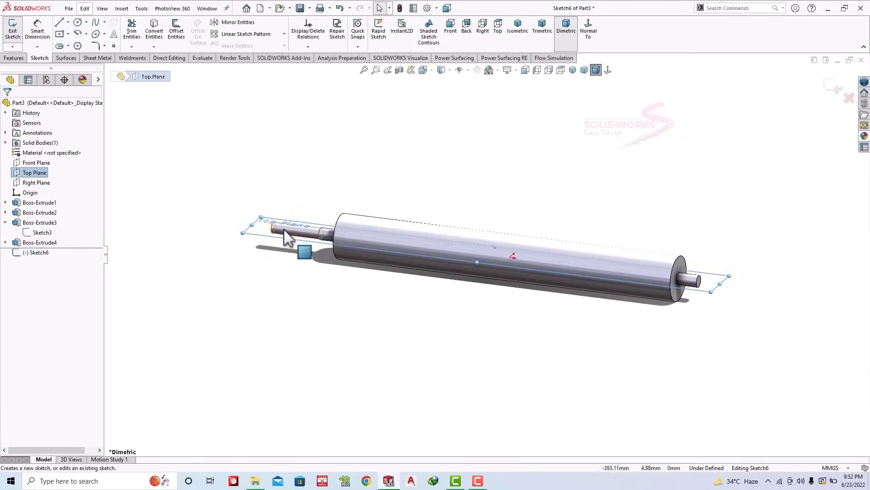
pyautogui.moveTo(284, 228)
pyautogui.mouseDown(button='middle')
pyautogui.moveTo(296, 169)
pyautogui.moveTo(303, 203)
pyautogui.mouseUp(button='middle')
pyautogui.scroll(-3, 306, 195)
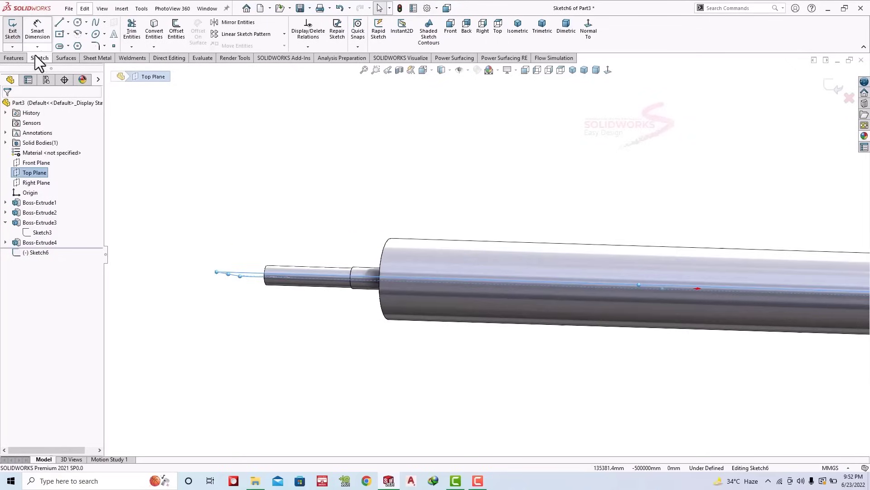
pyautogui.click(12, 26)
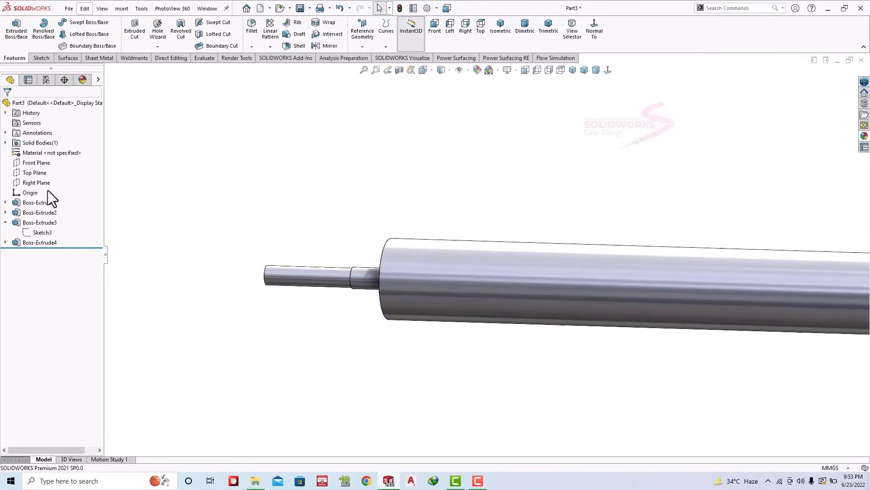
# Step: Create Plane1 offset 9 mm from the Top Plane
pyautogui.click(36, 173)
pyautogui.click(365, 44)
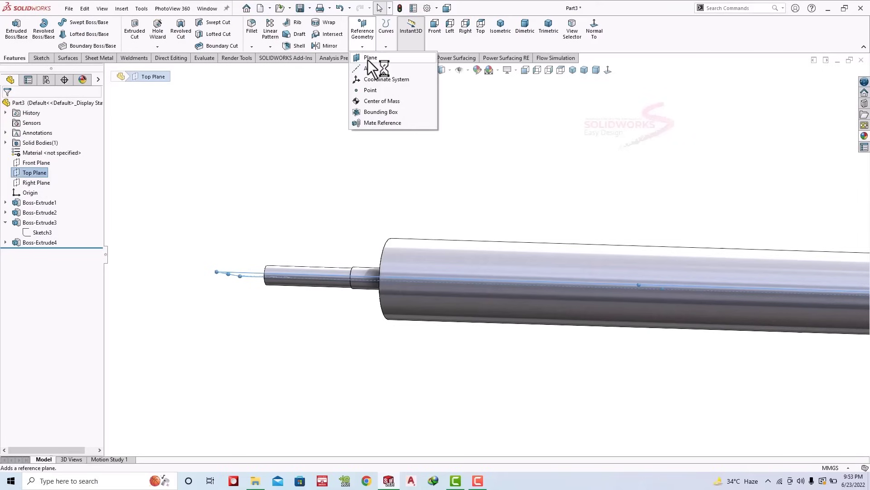
pyautogui.click(383, 73)
pyautogui.click(18, 219)
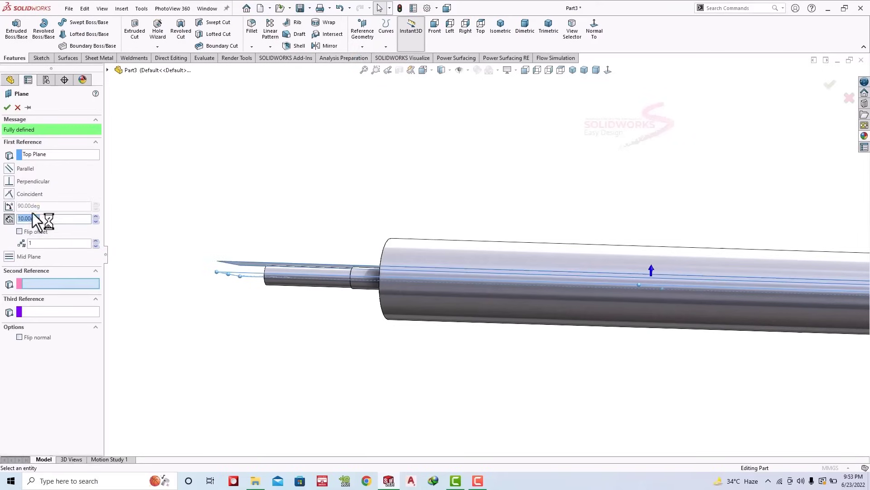
pyautogui.press('Delete')
pyautogui.press('Return')
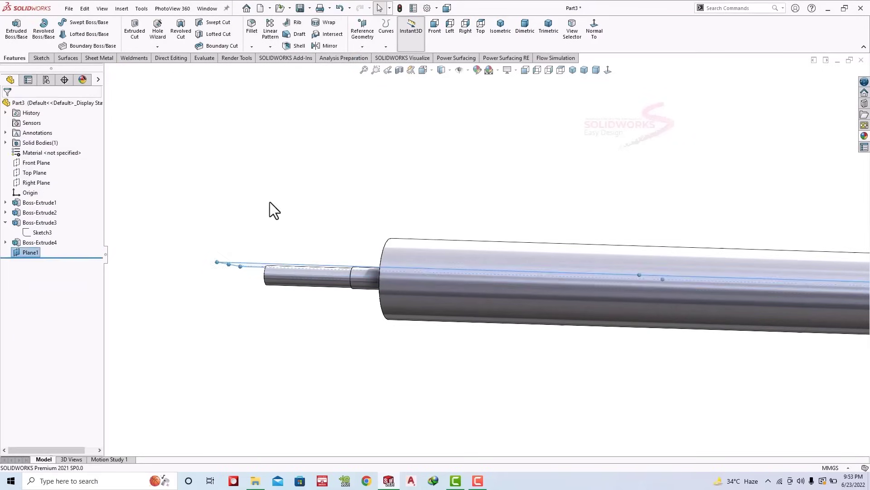
pyautogui.moveTo(272, 210); pyautogui.dragTo(317, 290, button='middle')
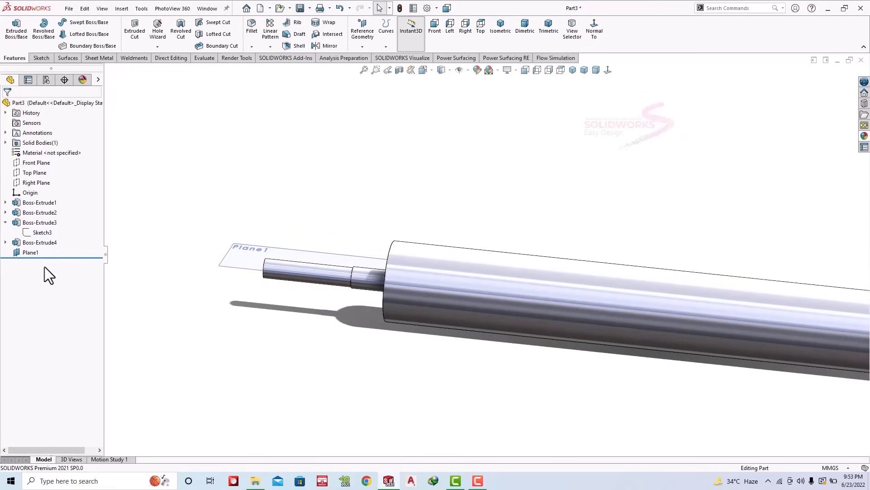
pyautogui.click(33, 251)
pyautogui.click(44, 225)
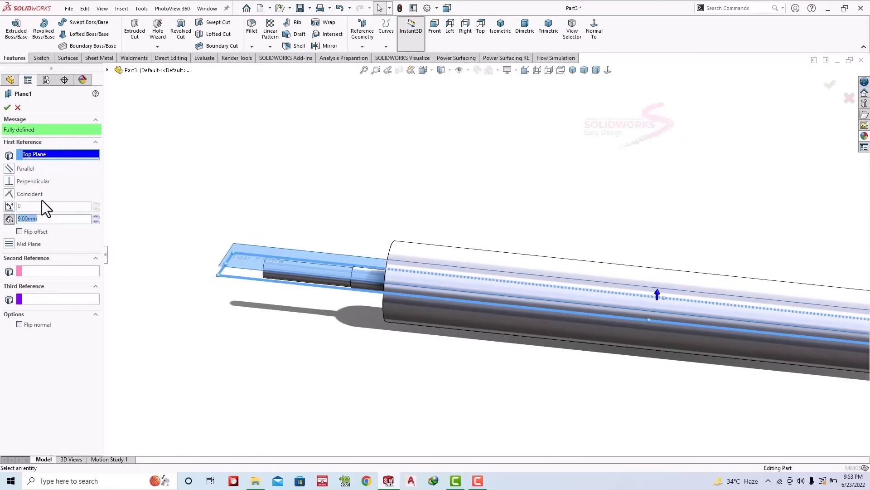
pyautogui.press('Return')
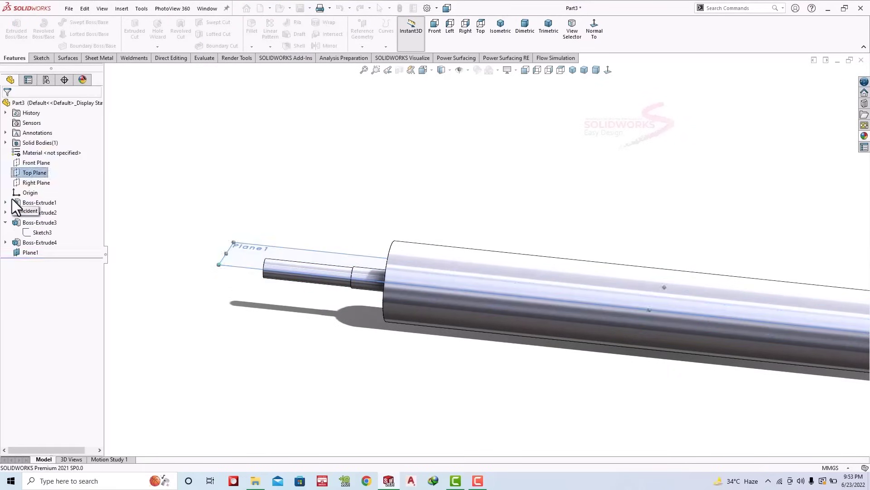
# Step: Open a sketch on Plane1 facing it, and draw a centerline along the shaft's small end
pyautogui.click(288, 249)
pyautogui.click(296, 228)
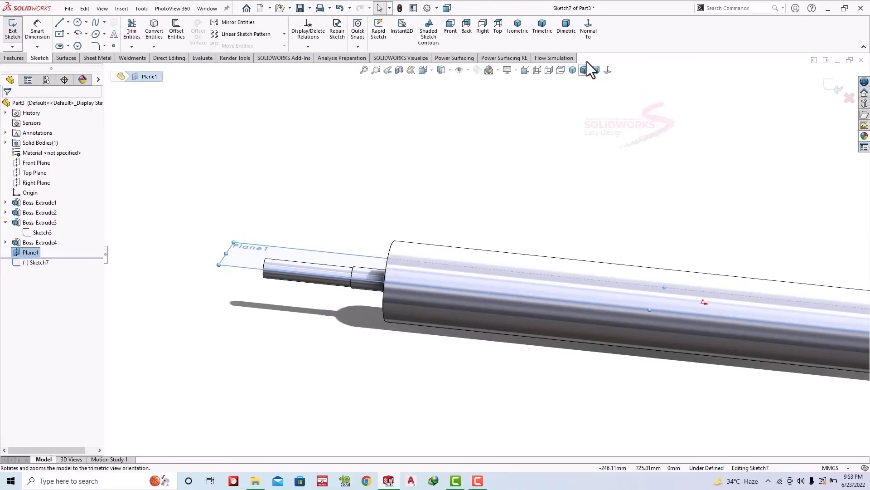
pyautogui.click(592, 32)
pyautogui.scroll(-3, 363, 228)
pyautogui.scroll(-3, 360, 249)
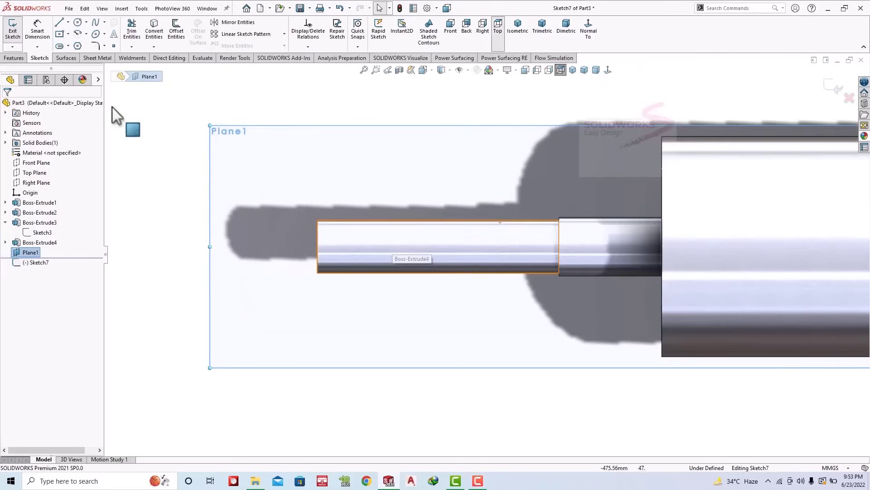
pyautogui.click(68, 22)
pyautogui.click(77, 45)
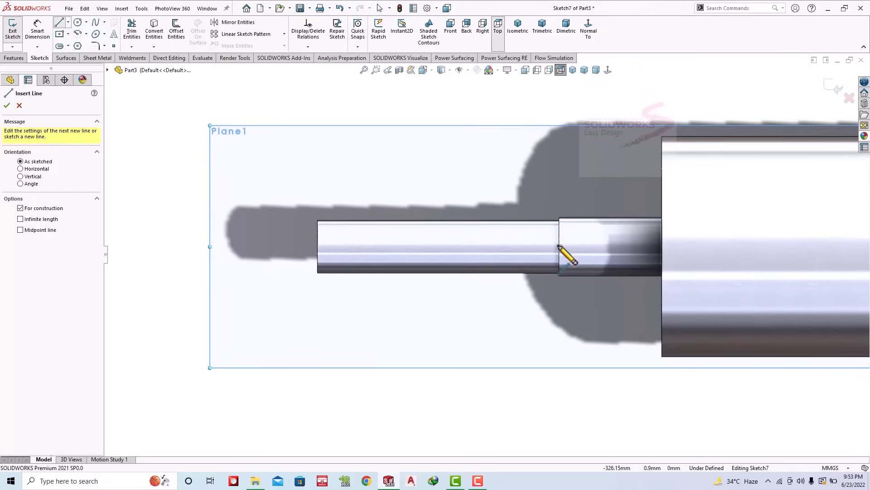
pyautogui.click(559, 247)
pyautogui.click(317, 246)
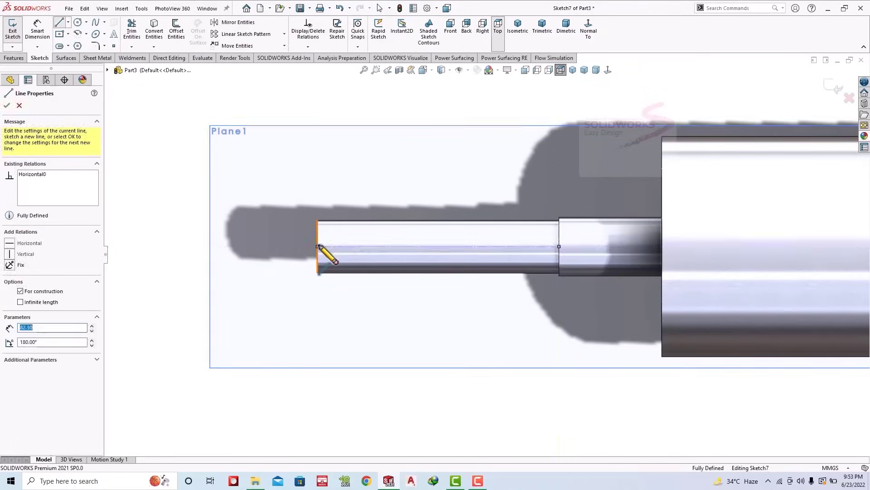
pyautogui.press('Escape')
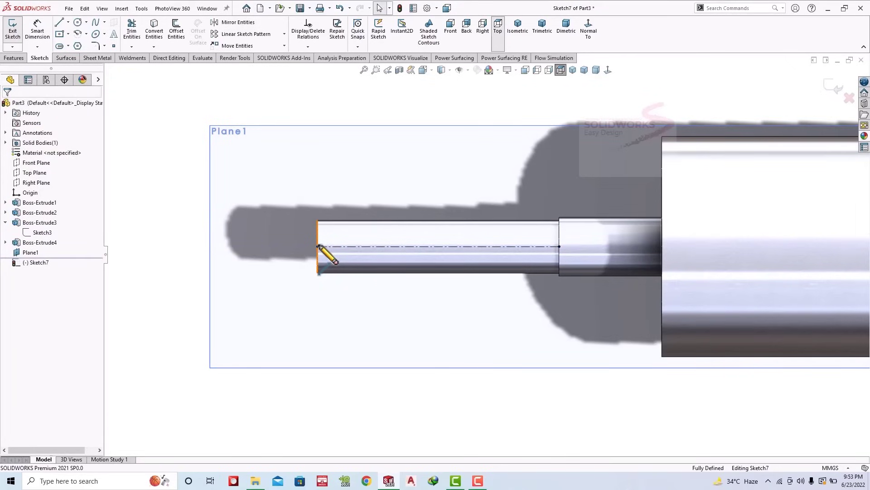
# Step: Draw a center rectangle centred on the centerline near the shaft end
pyautogui.click(67, 35)
pyautogui.click(74, 56)
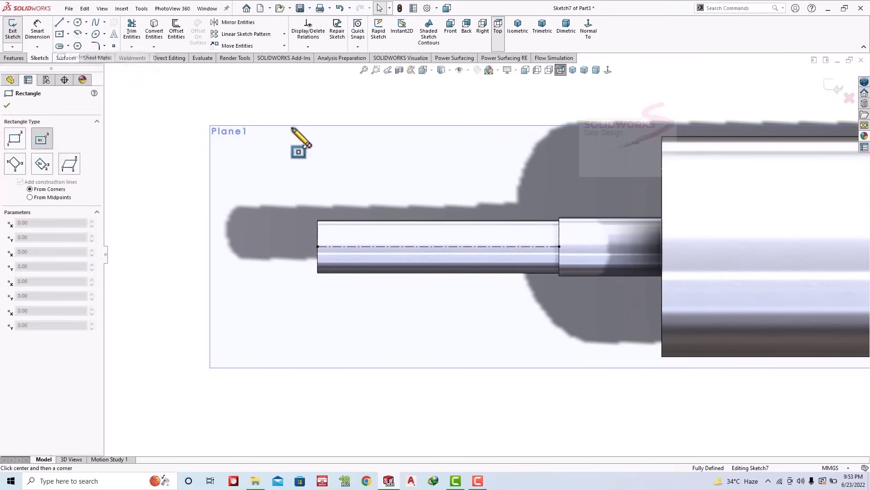
pyautogui.click(382, 247)
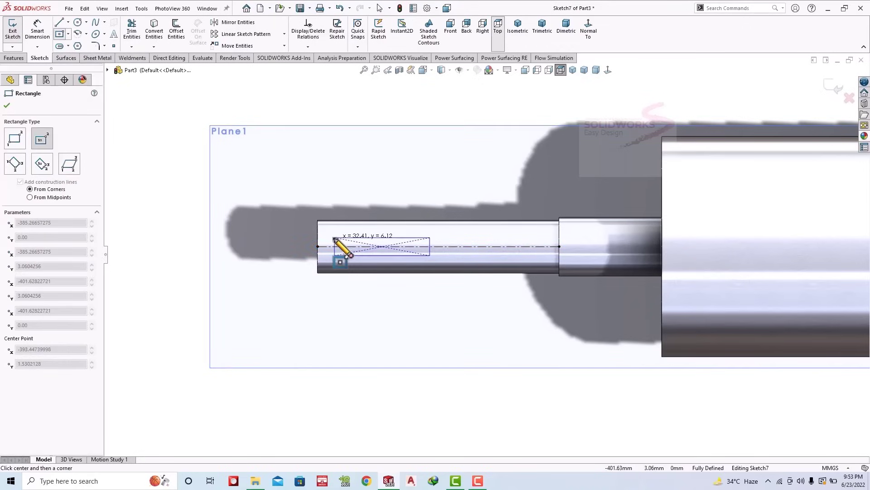
pyautogui.click(318, 232)
# Step: Dimension the rectangle 50 mm long and 6 mm high
pyautogui.click(37, 29)
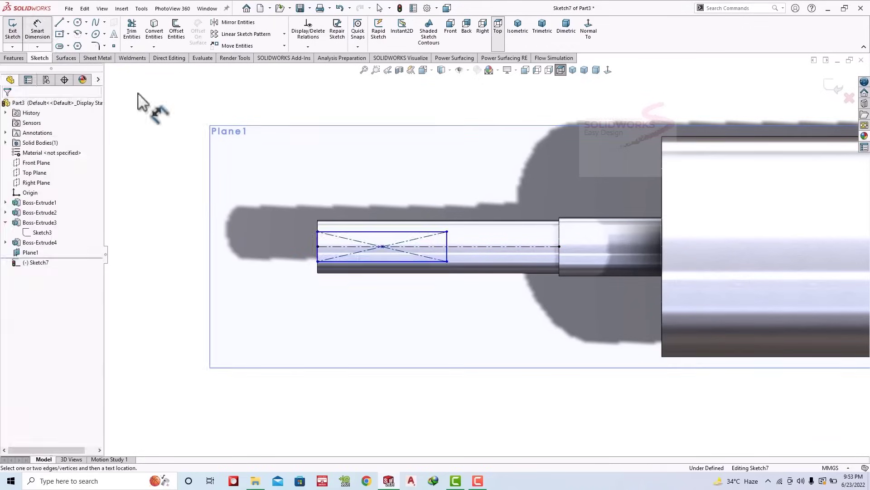
pyautogui.click(376, 232)
pyautogui.click(382, 205)
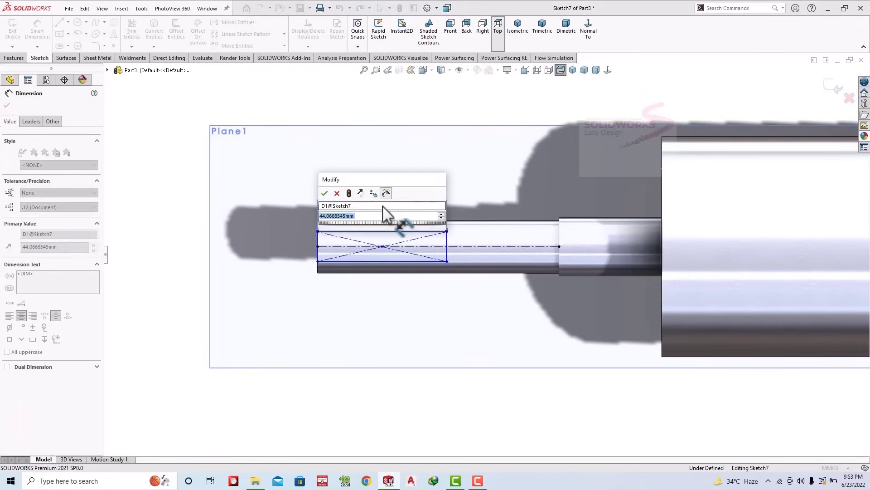
pyautogui.write('50')
pyautogui.press('Return')
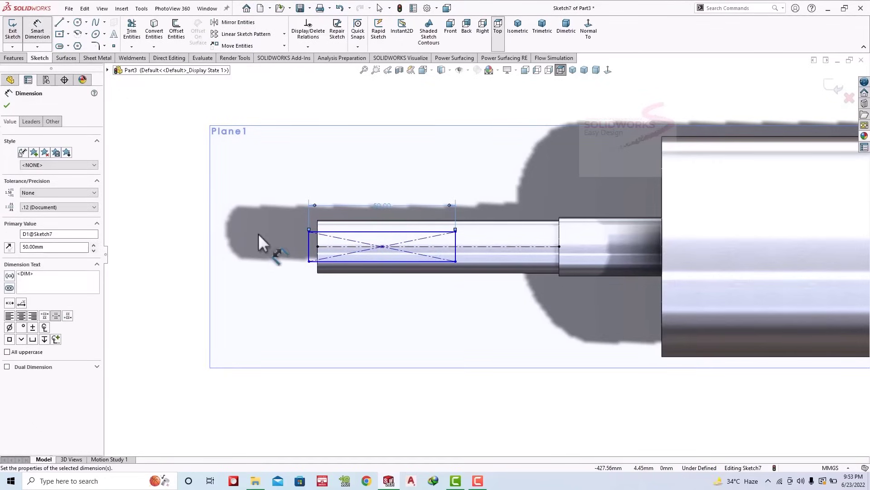
pyautogui.click(309, 243)
pyautogui.click(295, 279)
pyautogui.write('6')
pyautogui.press('Return')
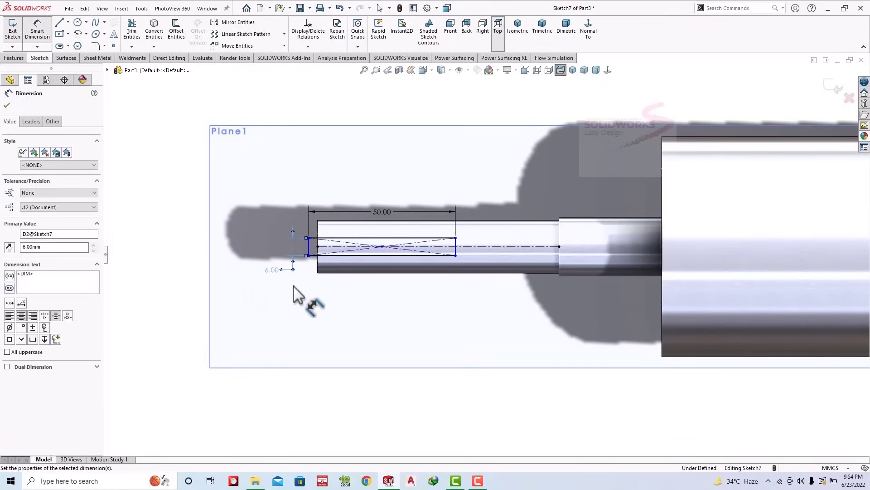
pyautogui.press('Escape')
# Step: Align the rectangle's left edge with the shaft's end edge
pyautogui.click(309, 247)
pyautogui.keyDown('ctrl'); pyautogui.click(317, 263); pyautogui.keyUp('ctrl')
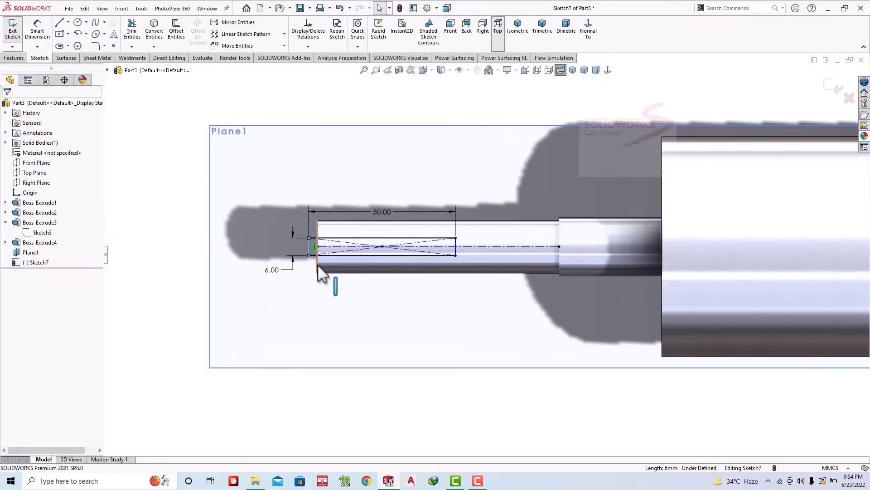
pyautogui.click(357, 225)
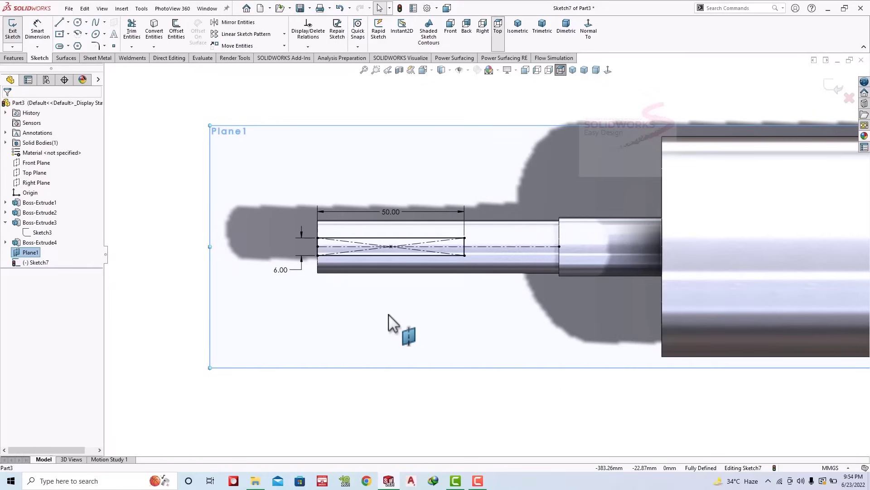
pyautogui.click(14, 57)
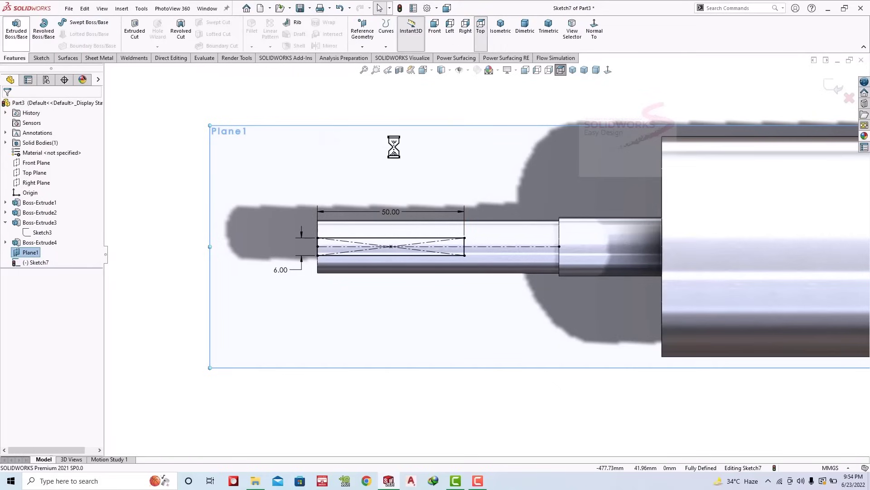
# Step: Extrude-cut the rectangle 3.5 mm deep into the shaft end, then orbit to inspect the keyway
pyautogui.press('Escape')
pyautogui.click(141, 26)
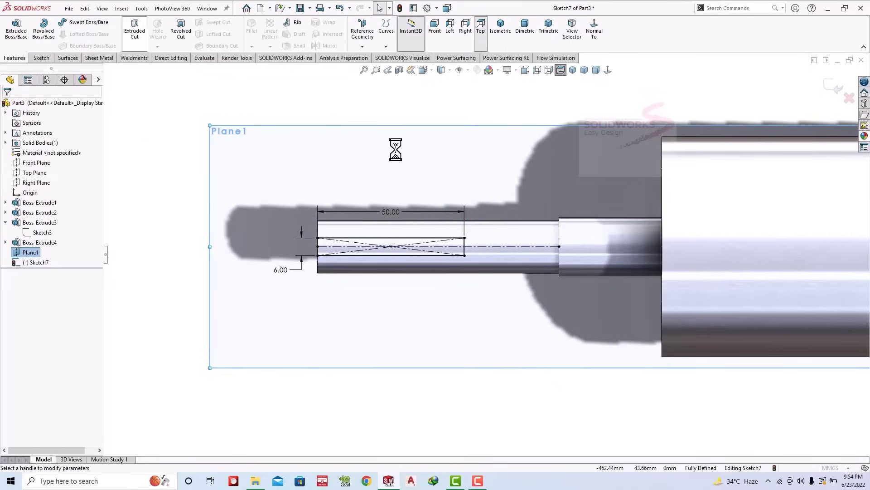
pyautogui.click(528, 32)
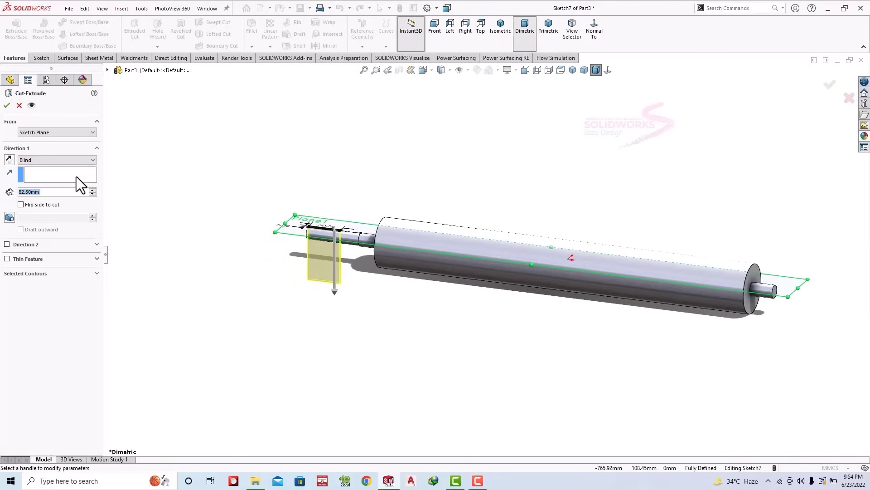
pyautogui.write('3.5')
pyautogui.press('Return')
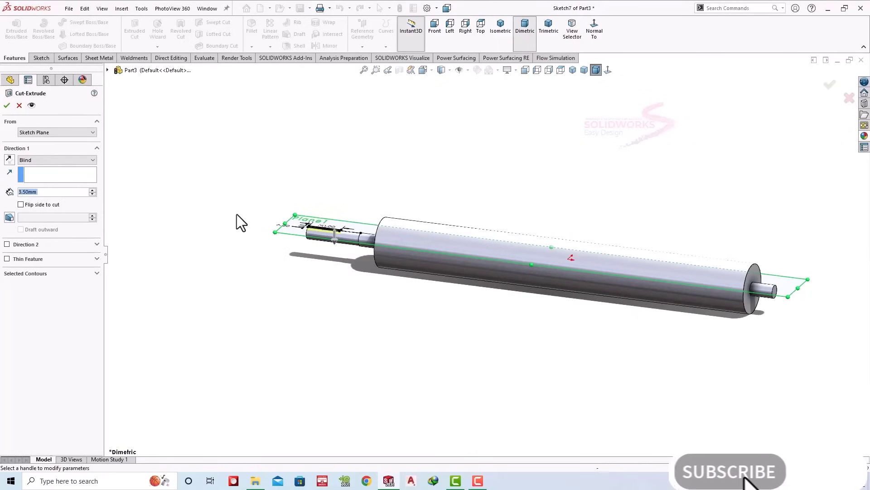
pyautogui.scroll(-2, 327, 236)
pyautogui.scroll(-2, 372, 229)
pyautogui.scroll(-2, 418, 222)
pyautogui.click(7, 105)
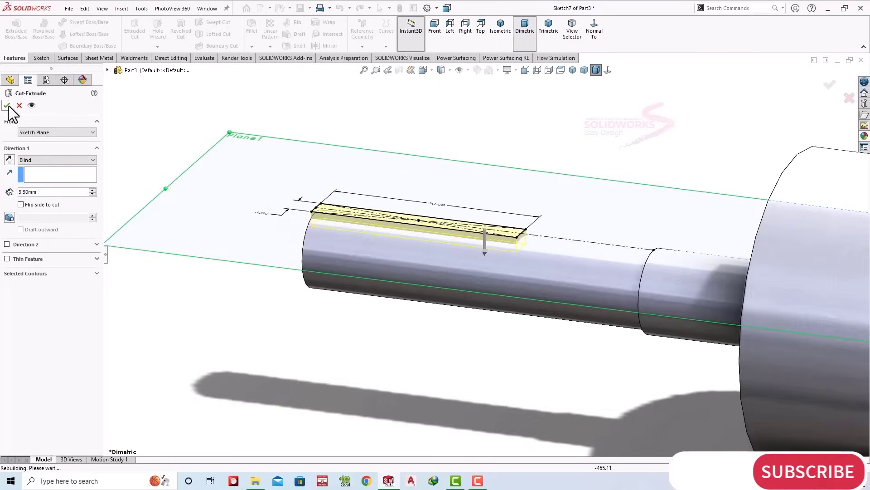
pyautogui.moveTo(401, 123)
pyautogui.mouseDown(button='middle')
pyautogui.moveTo(489, 251)
pyautogui.moveTo(502, 317)
pyautogui.mouseUp(button='middle')
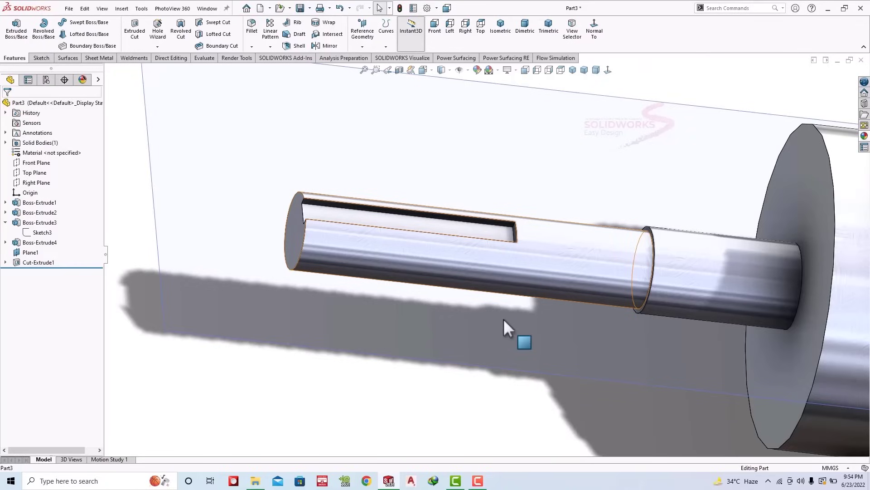
pyautogui.moveTo(538, 262); pyautogui.dragTo(514, 237, button='middle')
# Step: Switch to the dimetric view and hide Plane1
pyautogui.click(527, 38)
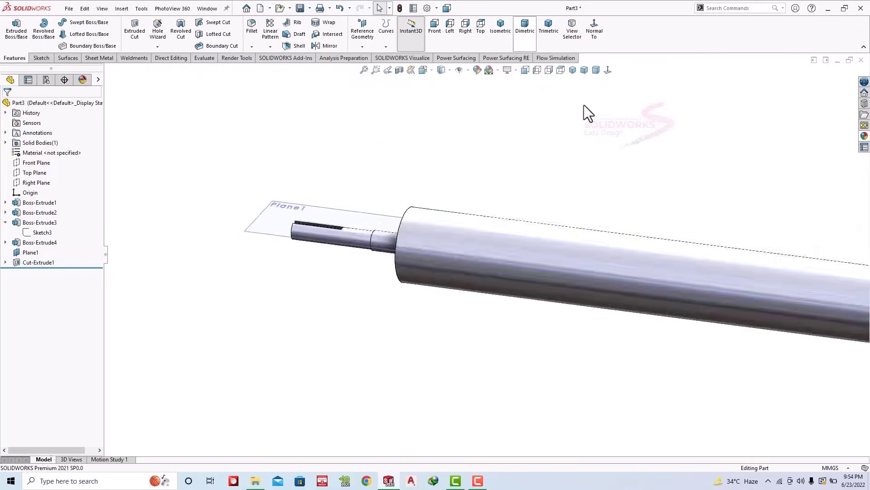
pyautogui.click(282, 216)
pyautogui.click(336, 188)
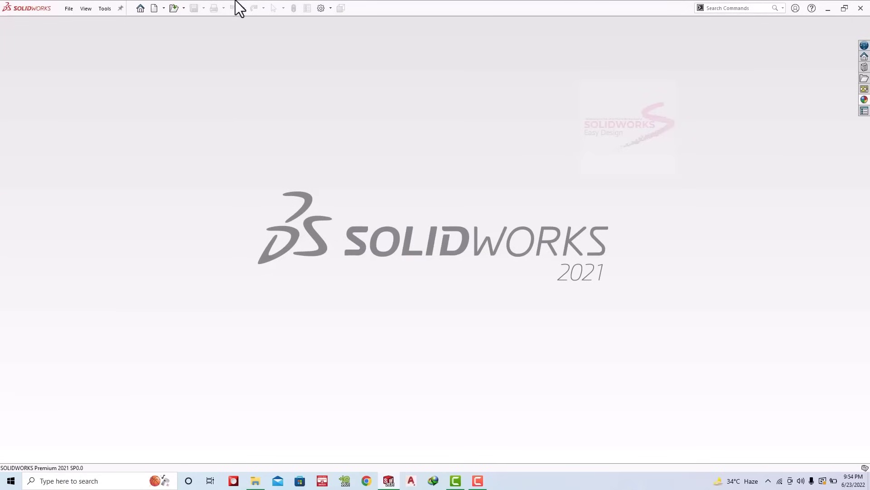
# Step: Create a new part and start a sketch on its Front Plane
pyautogui.click(65, 11)
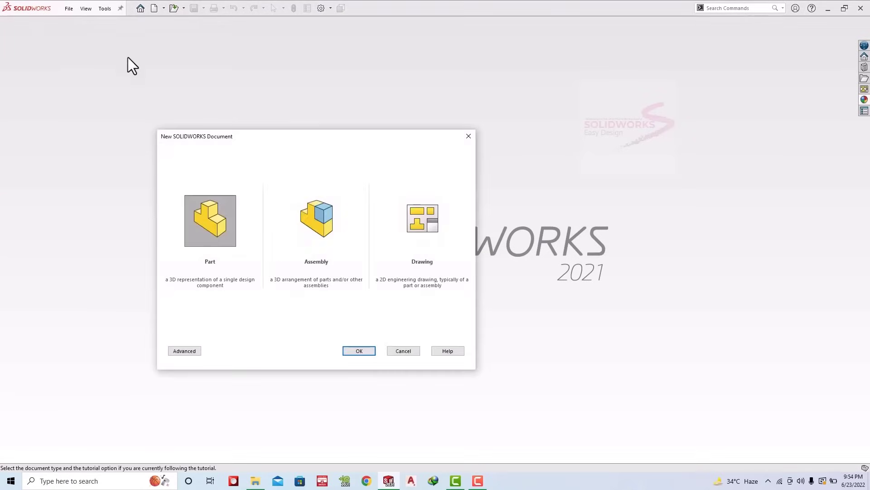
pyautogui.click(368, 351)
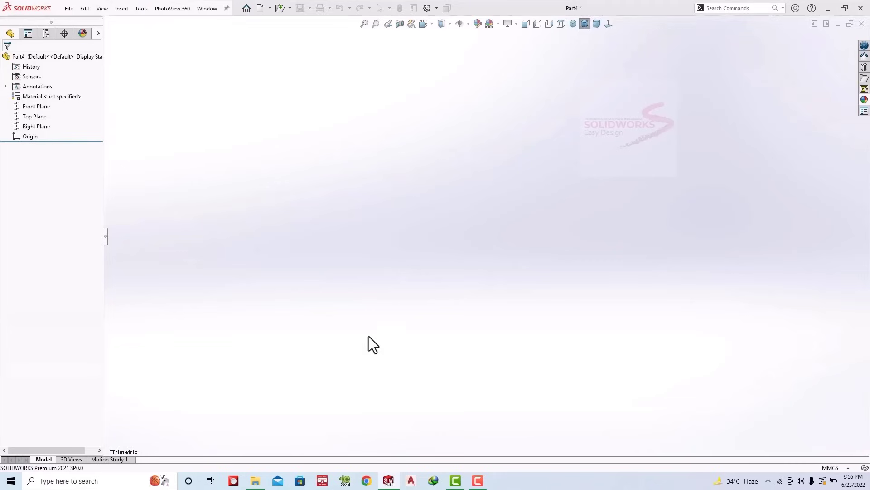
pyautogui.click(31, 152)
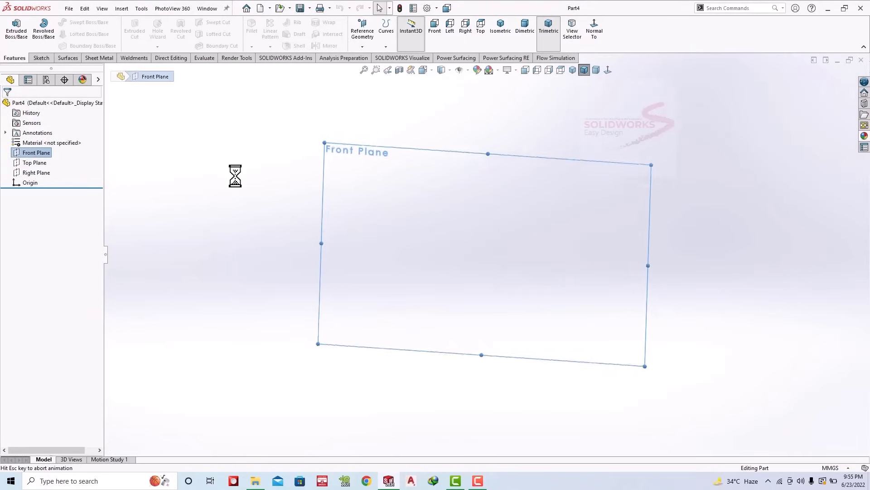
# Step: Draw a horizontal line and centre it over the origin
pyautogui.press('l')
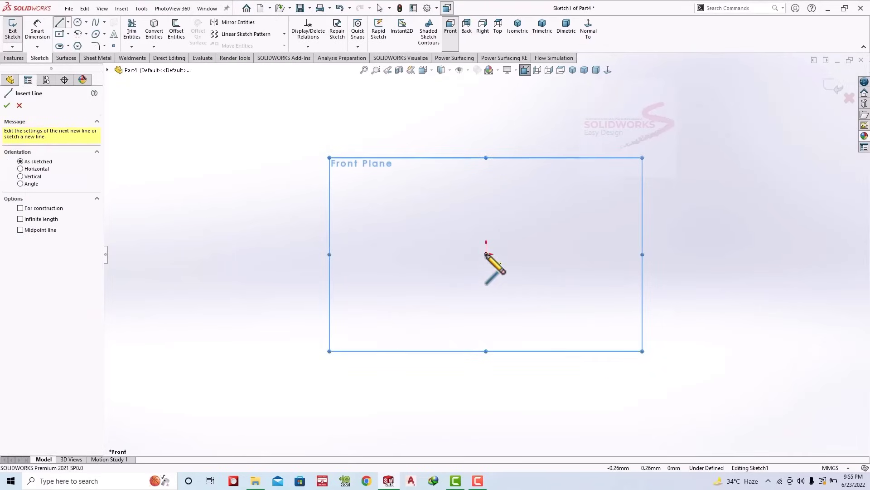
pyautogui.click(398, 221)
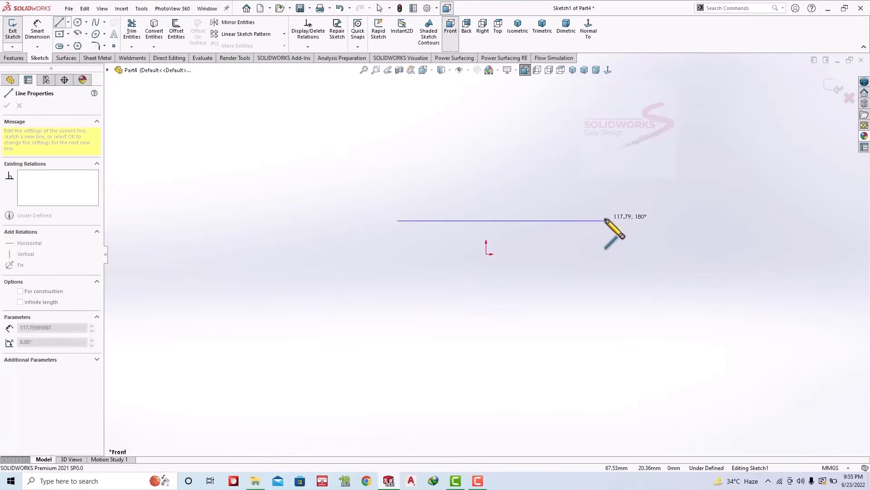
pyautogui.click(605, 220)
pyautogui.press('Escape')
pyautogui.click(68, 22)
pyautogui.click(77, 45)
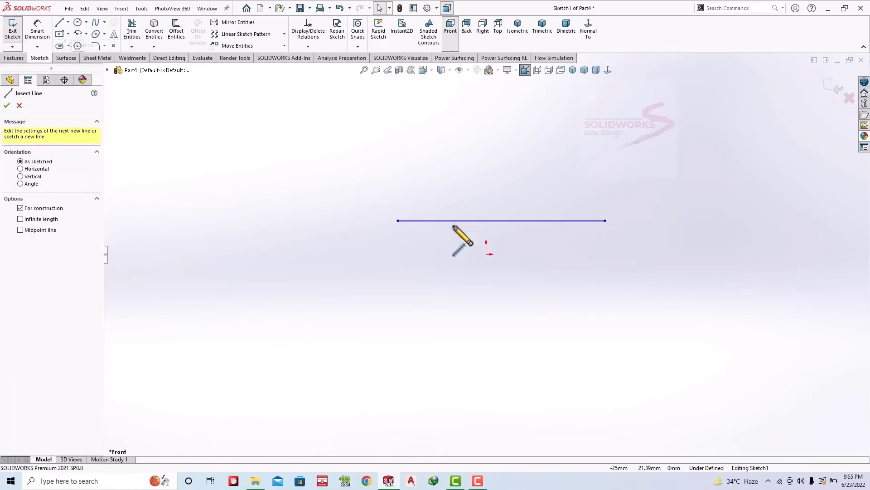
pyautogui.click(486, 253)
pyautogui.press('Escape')
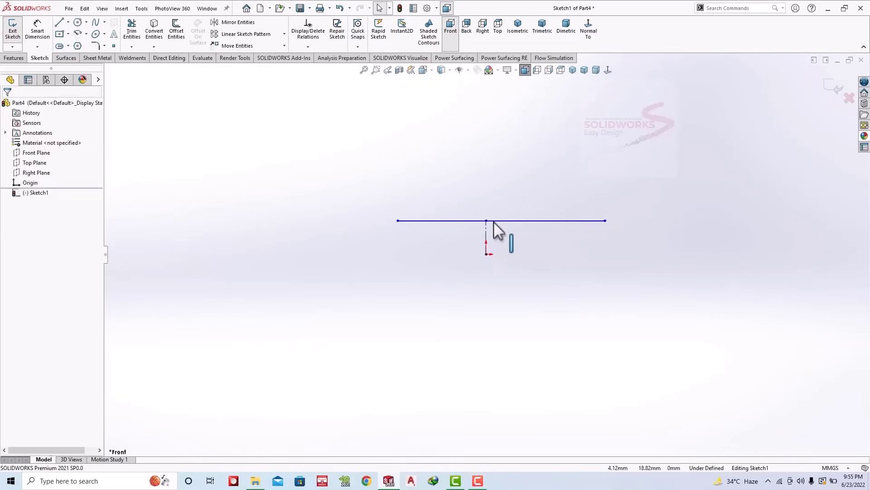
pyautogui.click(487, 222)
pyautogui.keyDown('ctrl'); pyautogui.click(486, 236); pyautogui.keyUp('ctrl')
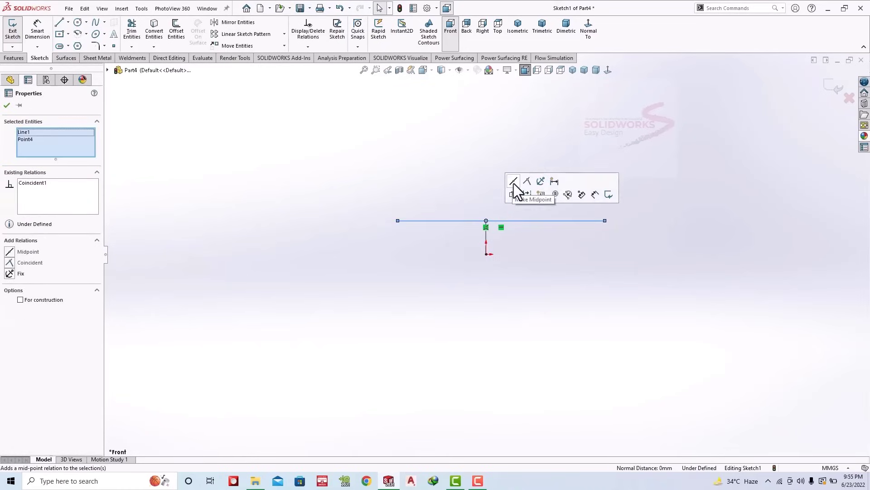
pyautogui.click(515, 188)
pyautogui.click(192, 84)
# Step: Dimension the line 580.6 mm long and 37.5 mm above the origin
pyautogui.click(519, 220)
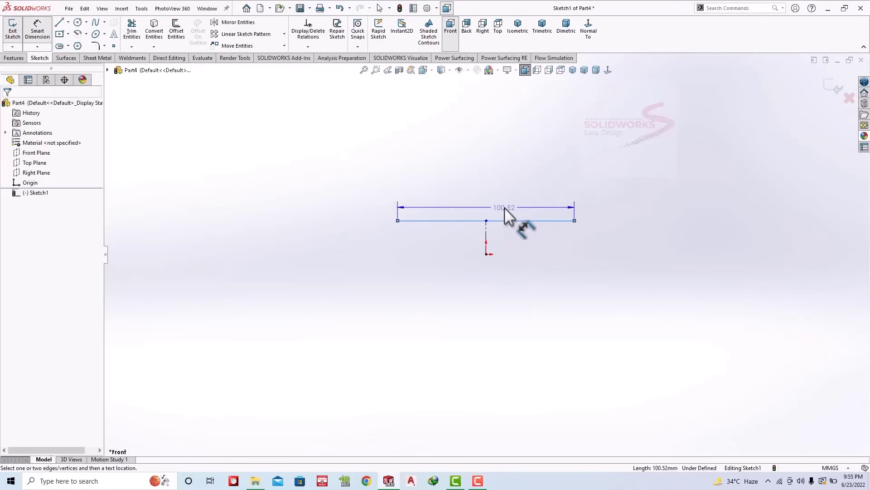
pyautogui.click(505, 208)
pyautogui.write('580.6')
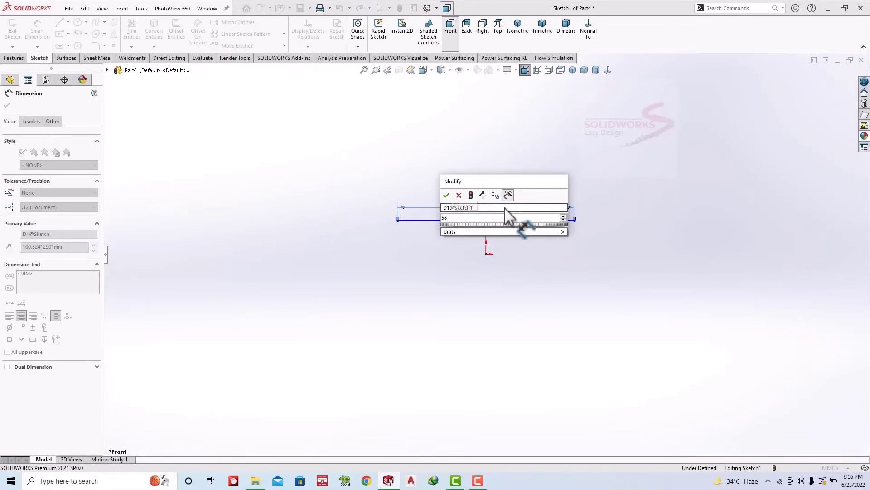
pyautogui.press('Return')
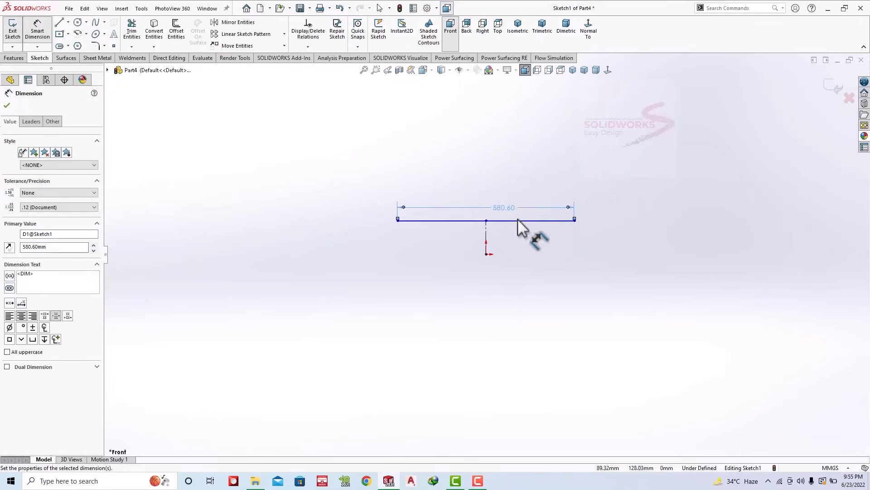
pyautogui.click(472, 221)
pyautogui.click(486, 254)
pyautogui.click(630, 232)
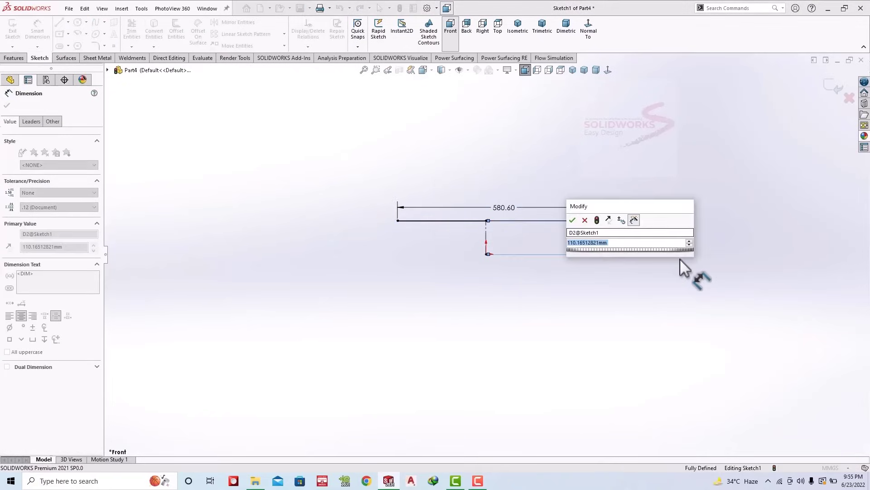
pyautogui.write('37.5')
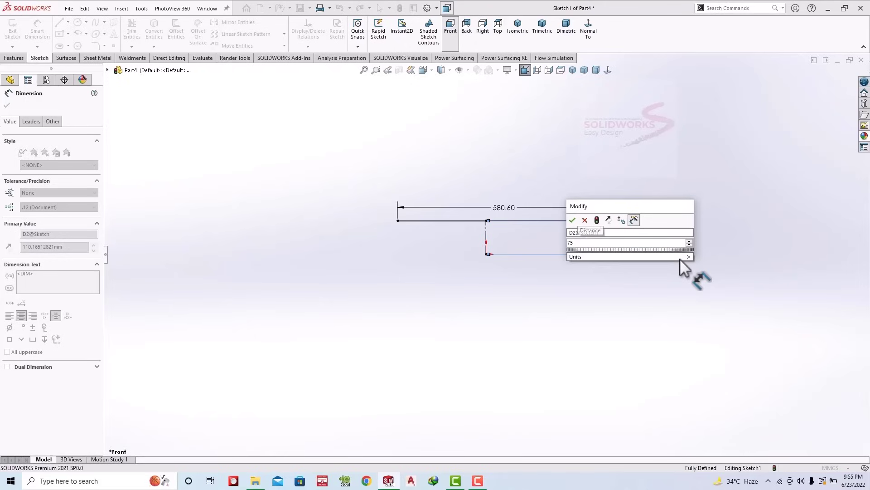
pyautogui.press('Return')
pyautogui.click(489, 276)
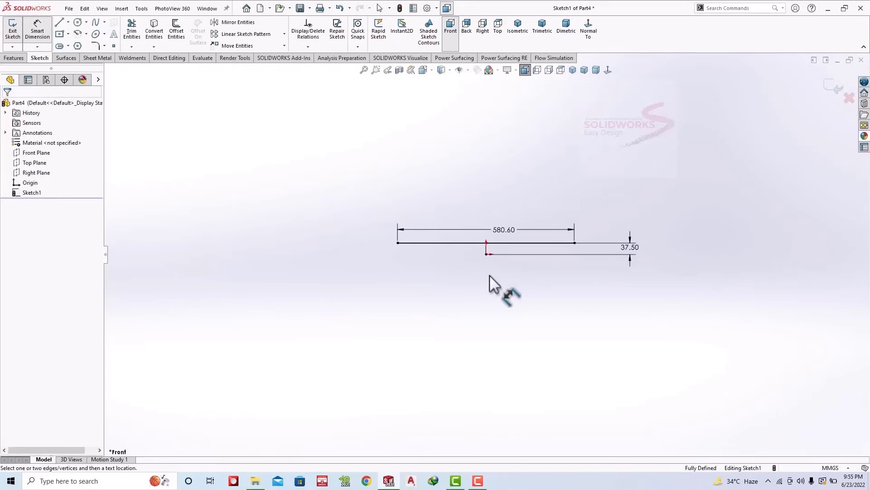
# Step: Close the profile with lines and make the bottom edge a construction centreline
pyautogui.click(61, 21)
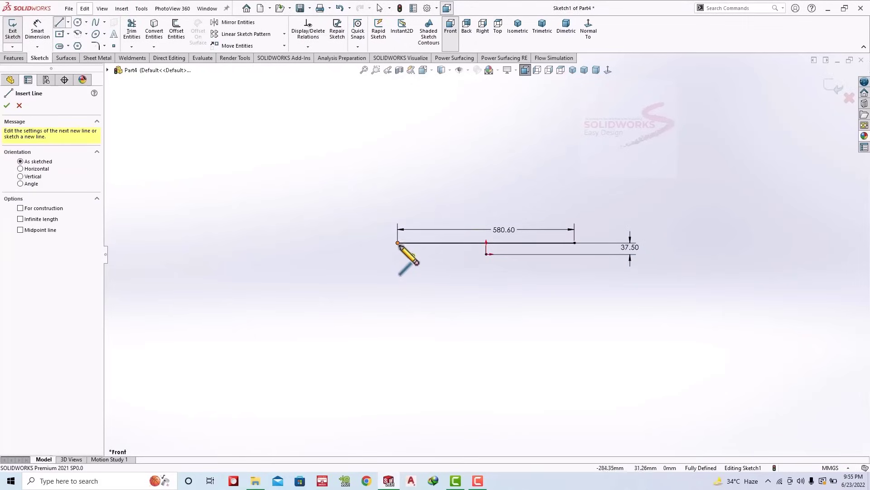
pyautogui.click(397, 243)
pyautogui.click(397, 254)
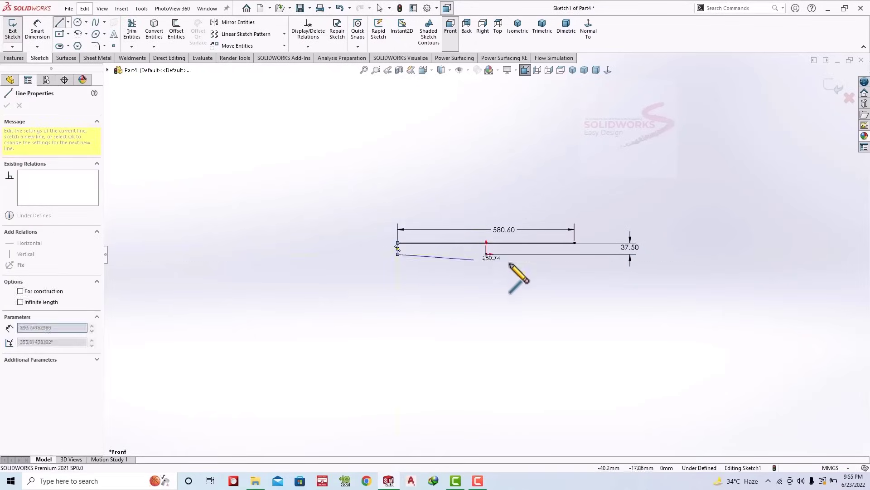
pyautogui.click(574, 254)
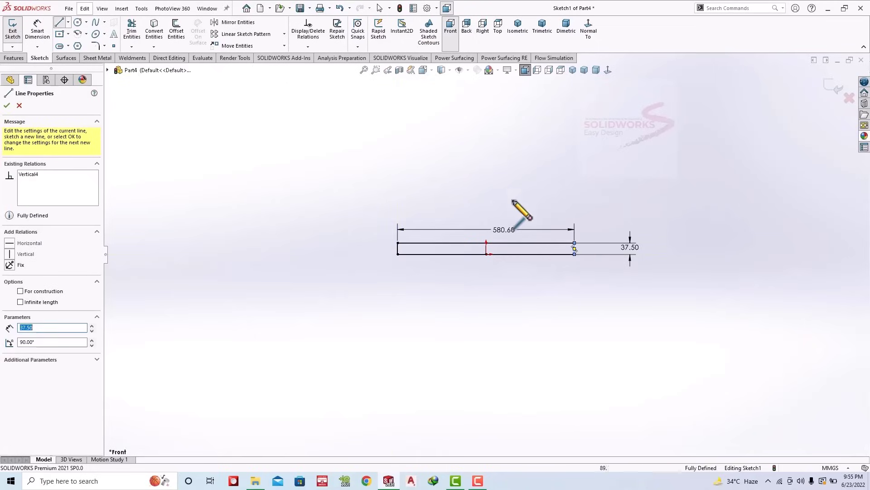
pyautogui.press('Escape')
pyautogui.click(461, 253)
pyautogui.click(498, 232)
pyautogui.click(501, 284)
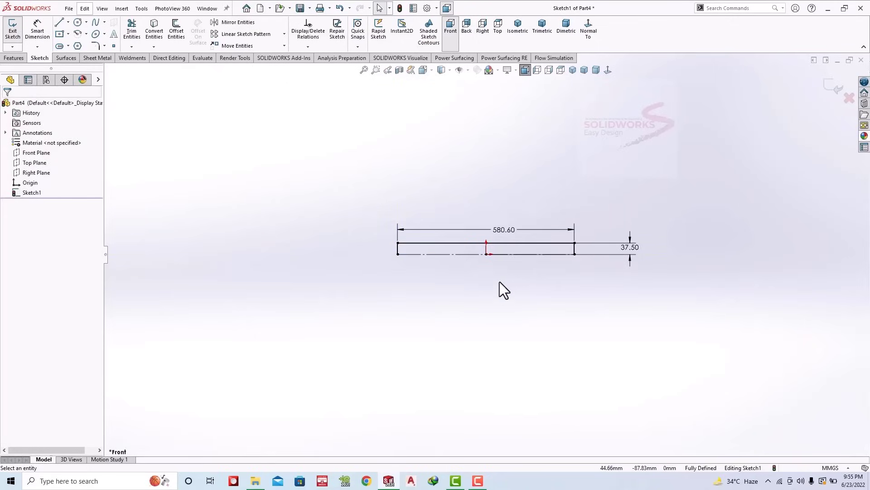
# Step: Revolve the sketch about its bottom centreline into a solid cylinder
pyautogui.click(10, 60)
pyautogui.click(43, 29)
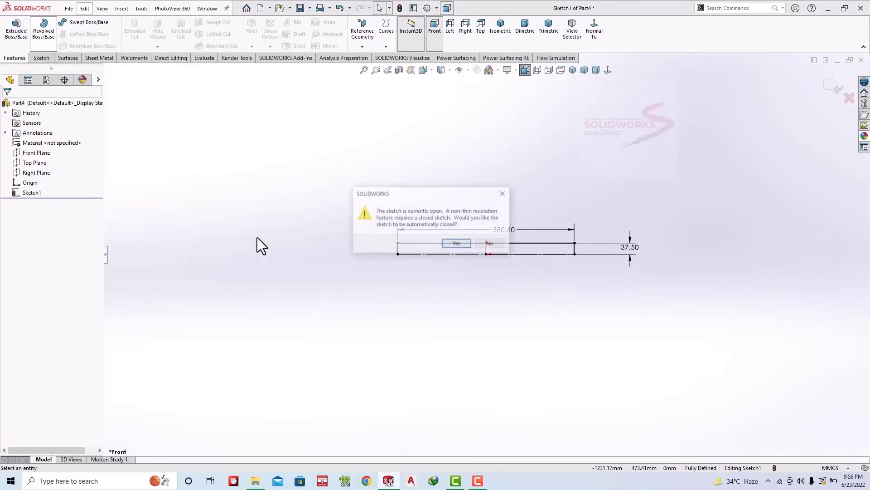
pyautogui.click(458, 243)
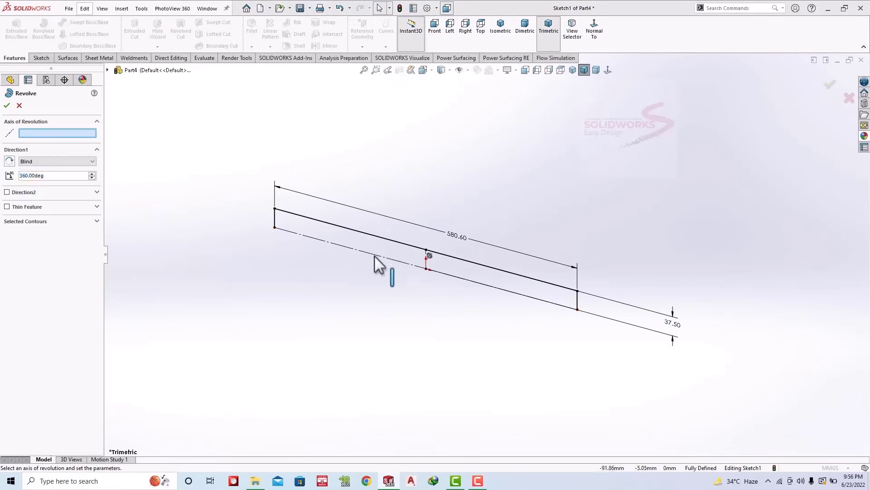
pyautogui.click(7, 106)
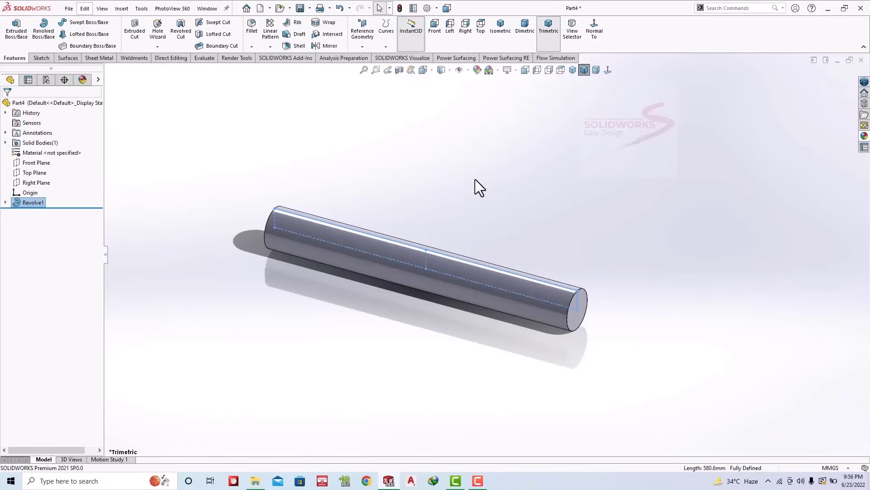
# Step: Apply a shiny metal appearance and a plain white background scene
pyautogui.click(864, 137)
pyautogui.doubleClick(744, 330)
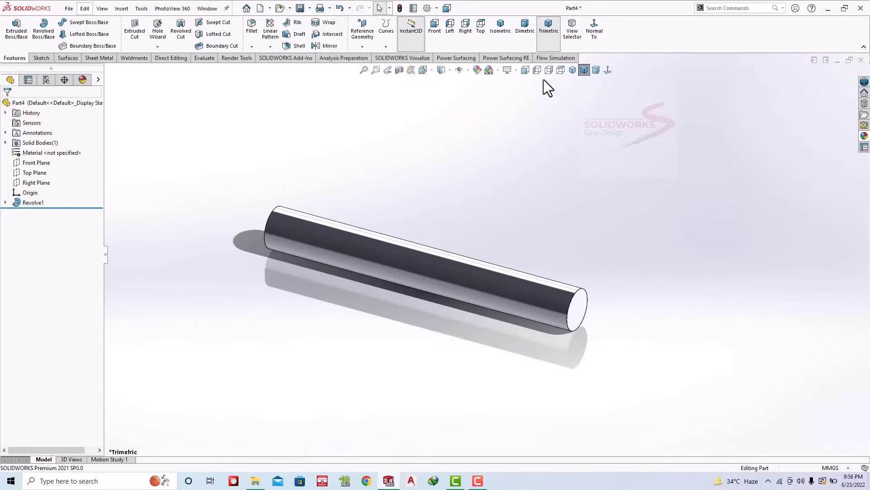
pyautogui.click(498, 70)
pyautogui.click(518, 27)
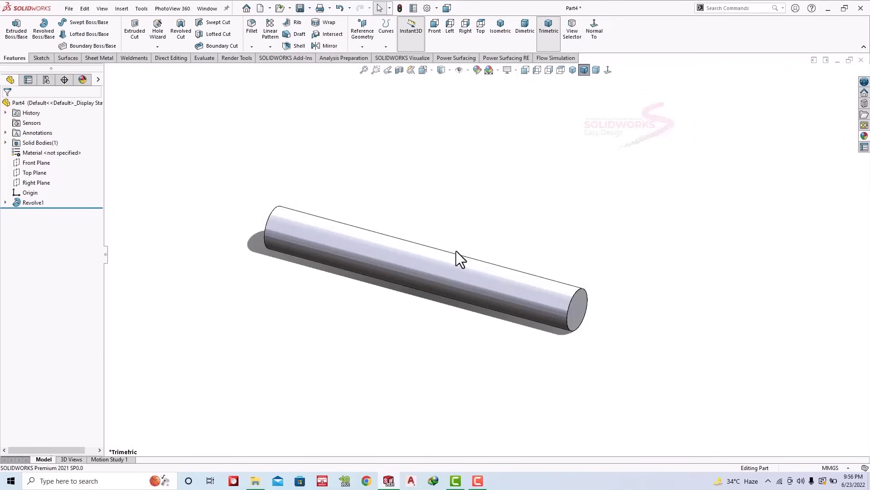
pyautogui.click(588, 313)
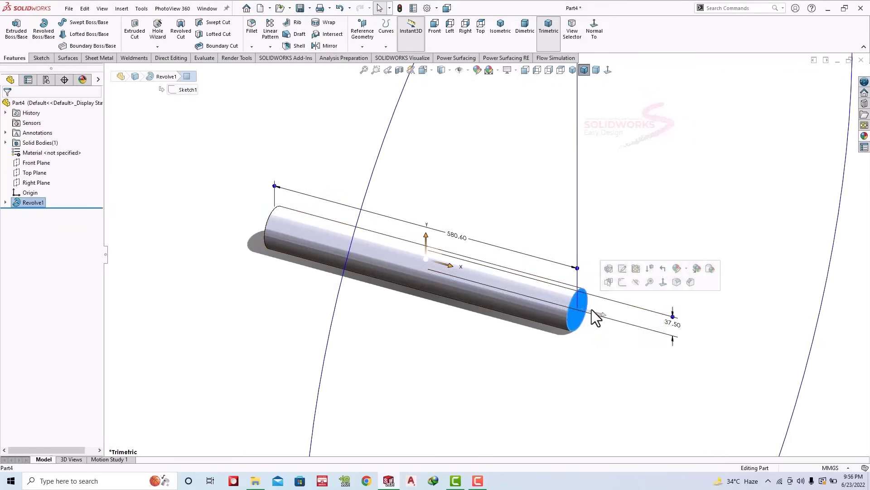
# Step: Sketch a 20 mm diameter circle centred on the cylinder's end face
pyautogui.click(620, 284)
pyautogui.click(77, 22)
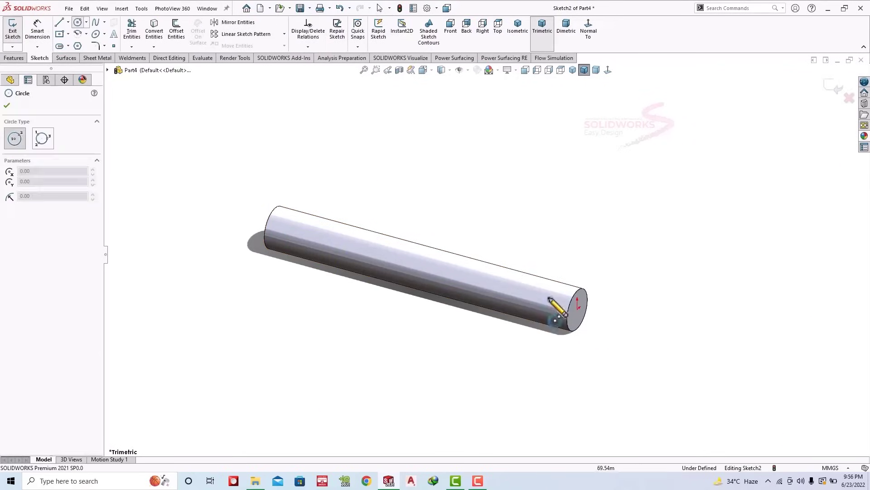
pyautogui.scroll(-3, 526, 268)
pyautogui.click(511, 251)
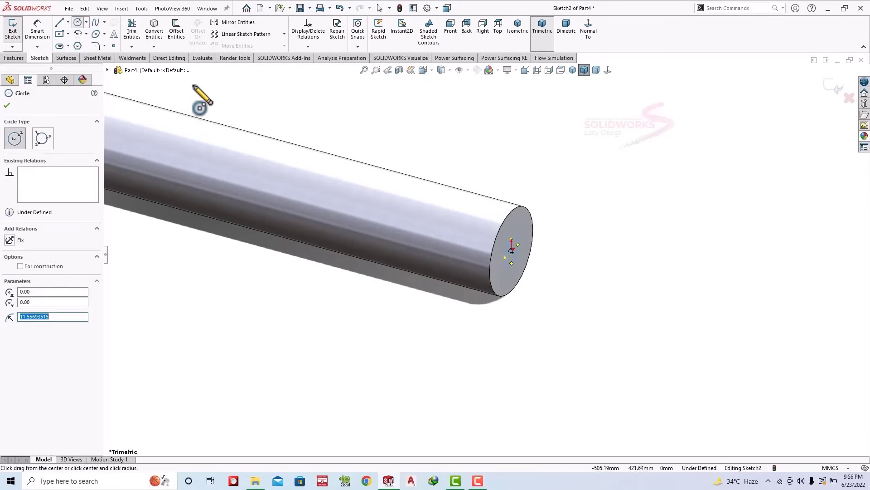
pyautogui.click(38, 30)
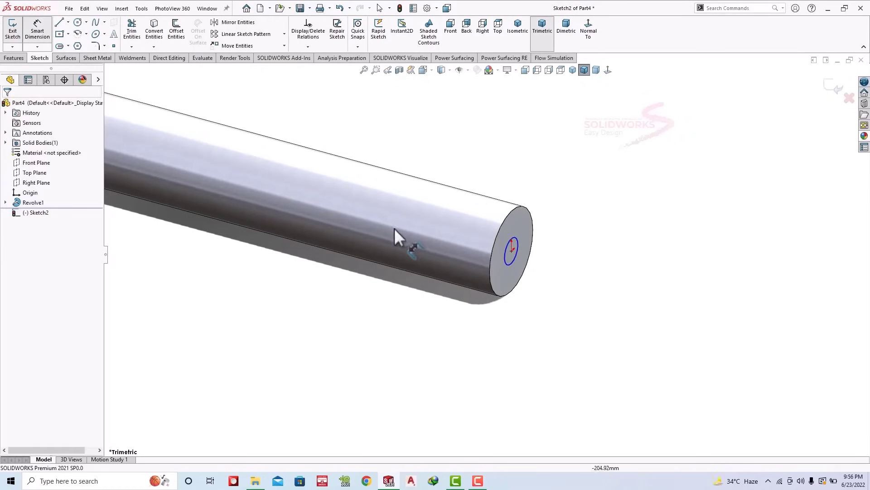
pyautogui.click(521, 230)
pyautogui.click(580, 176)
pyautogui.write('20')
pyautogui.press('Return')
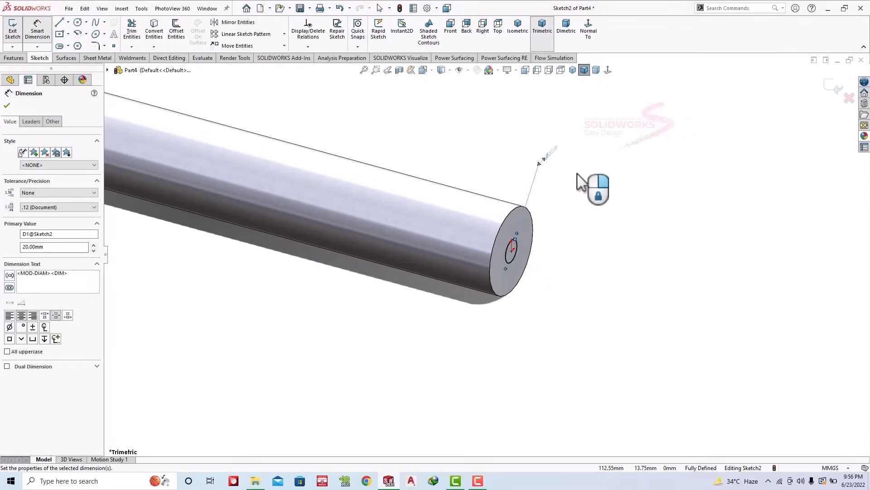
# Step: Extrude the Ø20 circle outward into a shaft stub
pyautogui.click(13, 58)
pyautogui.click(17, 25)
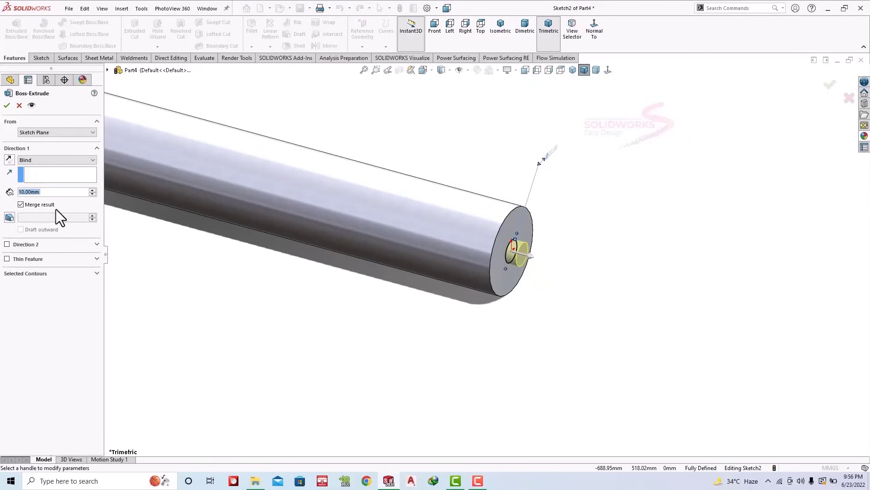
pyautogui.write('40')
pyautogui.press('Return')
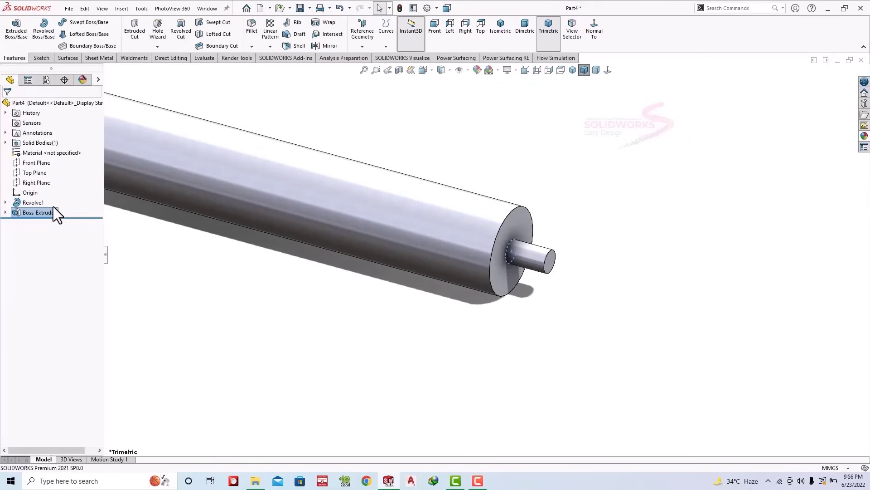
pyautogui.click(53, 209)
# Step: Orbit to the opposite end face and open a new sketch on it
pyautogui.scroll(5, 517, 281)
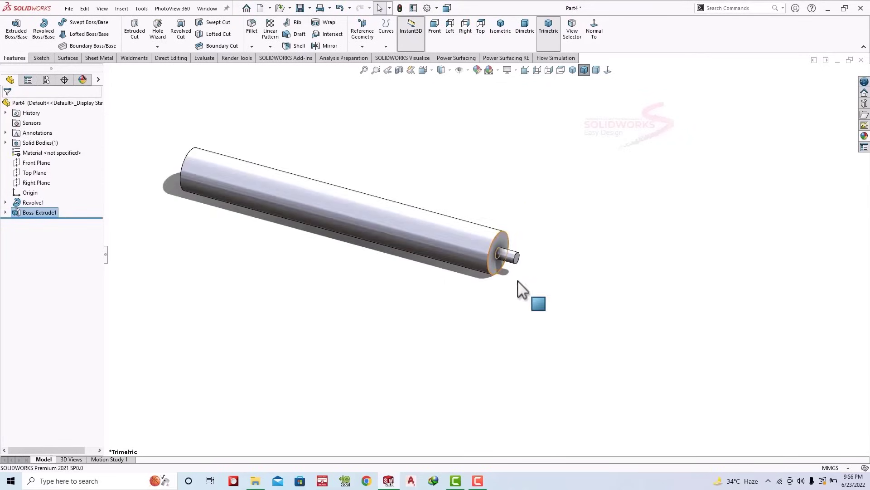
pyautogui.moveTo(517, 281)
pyautogui.mouseDown(button='middle')
pyautogui.moveTo(381, 206)
pyautogui.moveTo(235, 205)
pyautogui.mouseUp(button='middle')
pyautogui.press('f')
pyautogui.click(262, 230)
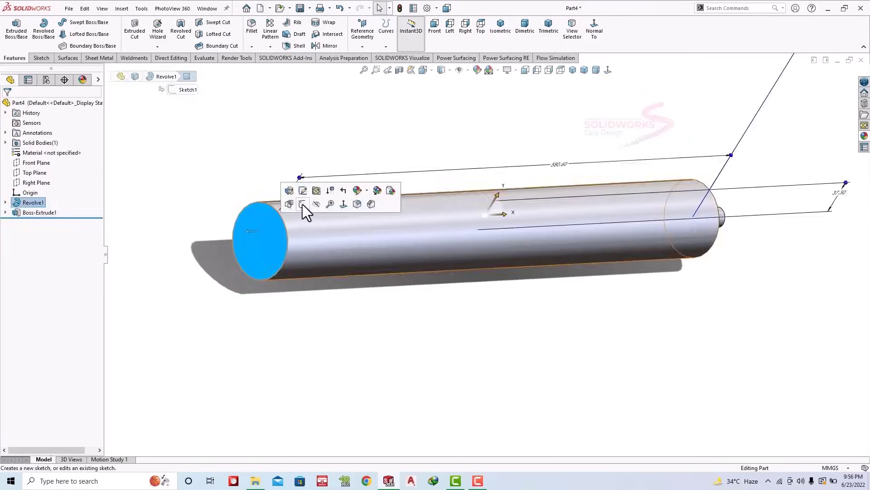
pyautogui.click(303, 204)
pyautogui.click(77, 22)
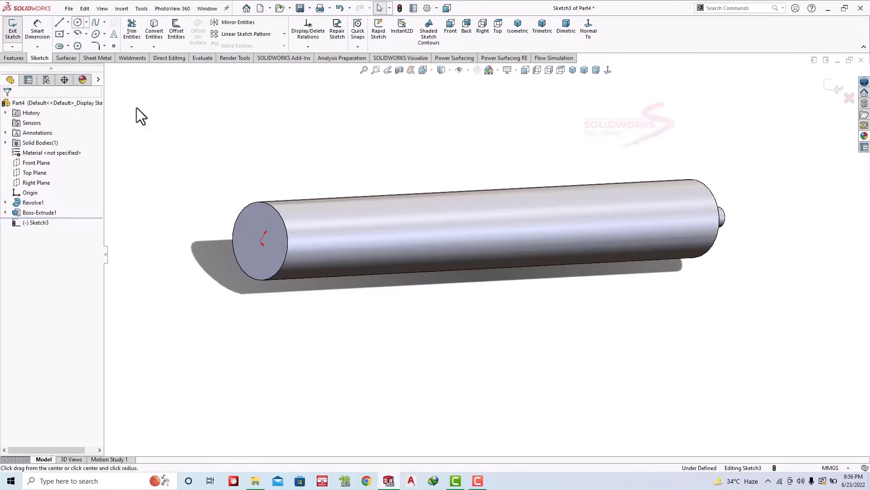
# Step: Draw a Ø20 mm circle on this end and extrude it into a matching shaft
pyautogui.click(261, 240)
pyautogui.click(37, 27)
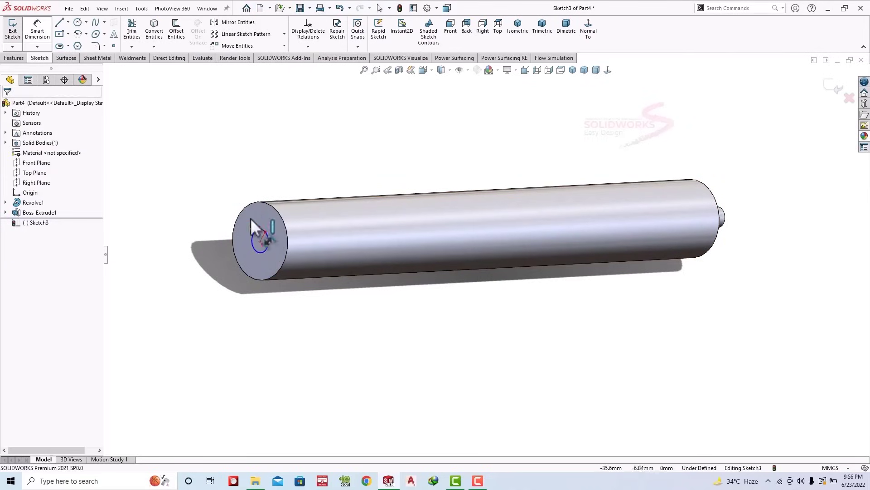
pyautogui.click(260, 231)
pyautogui.click(266, 153)
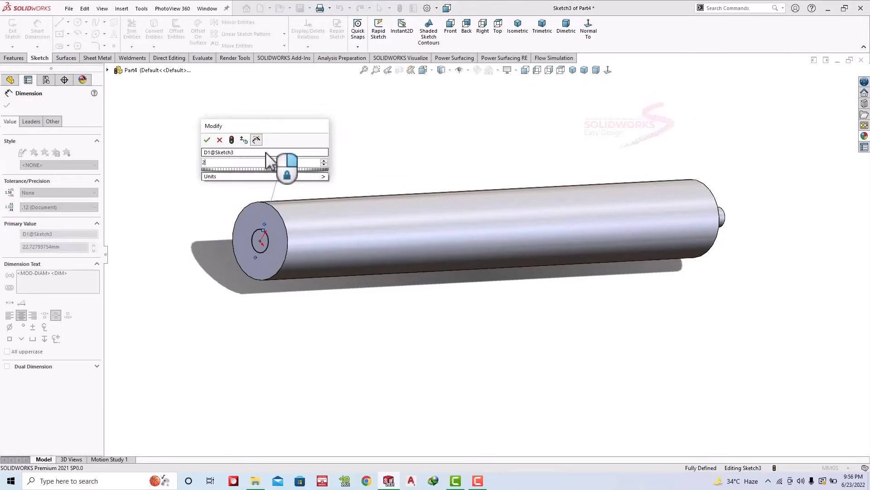
pyautogui.write('20')
pyautogui.press('Return')
pyautogui.click(13, 59)
pyautogui.click(16, 30)
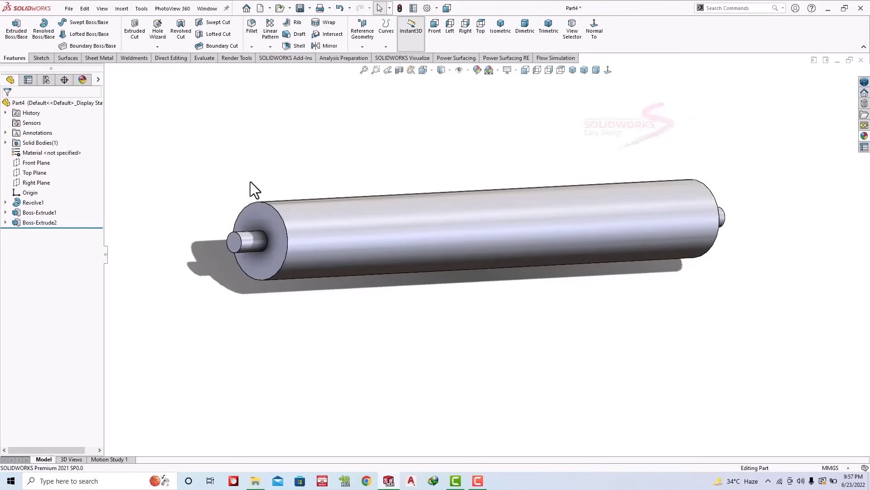
pyautogui.click(525, 27)
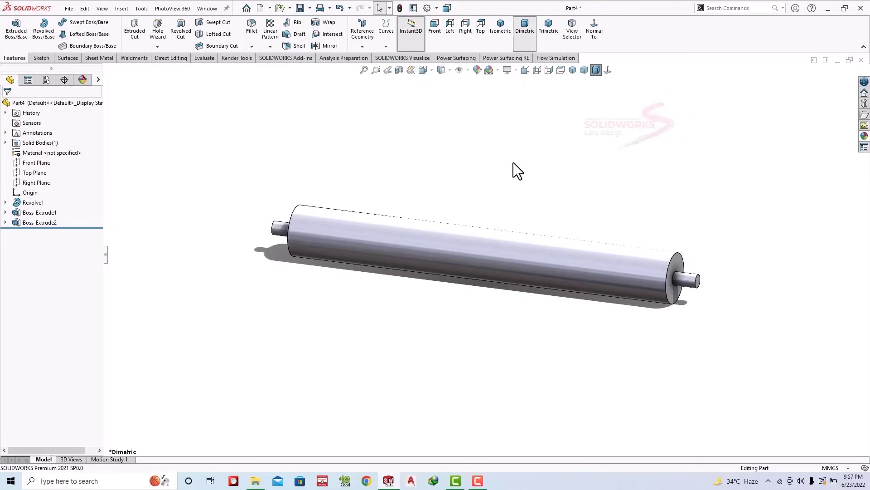
# Step: Save the part as Part4 and close the previous document
pyautogui.hotkey('ctrl', 's')
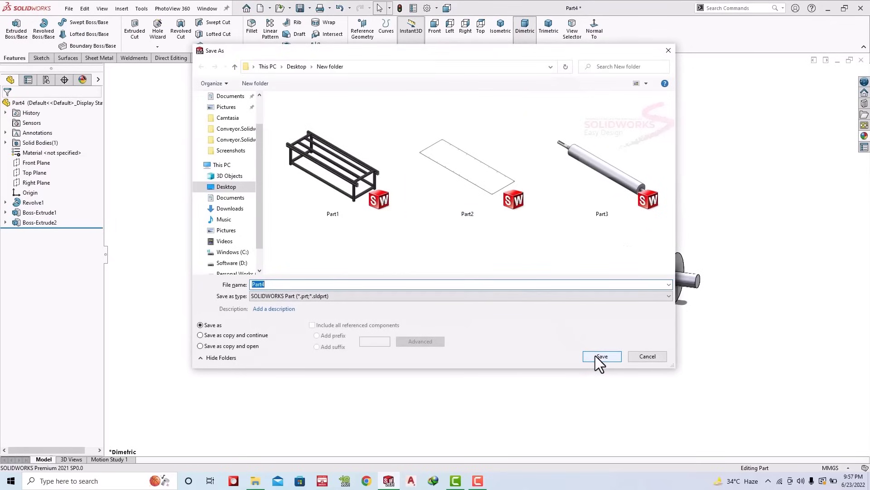
pyautogui.click(596, 356)
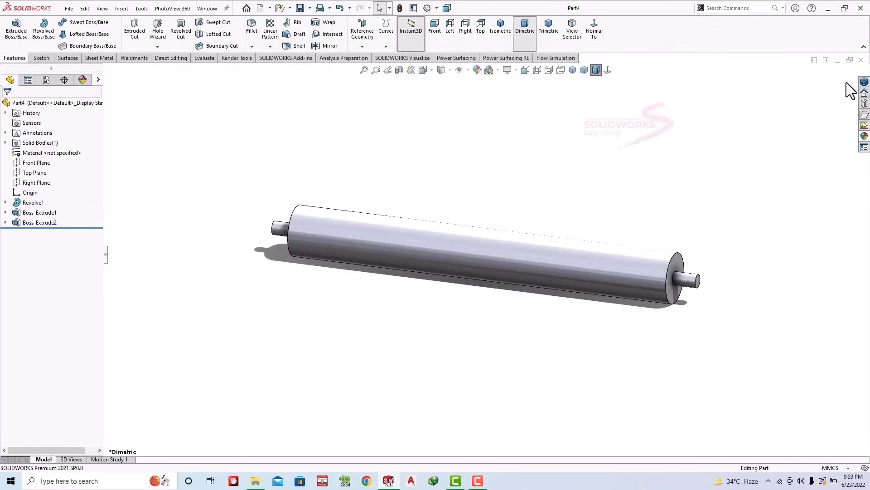
pyautogui.click(858, 61)
# Step: Create a new part, sketch on its Top Plane, and change the background scene
pyautogui.click(69, 9)
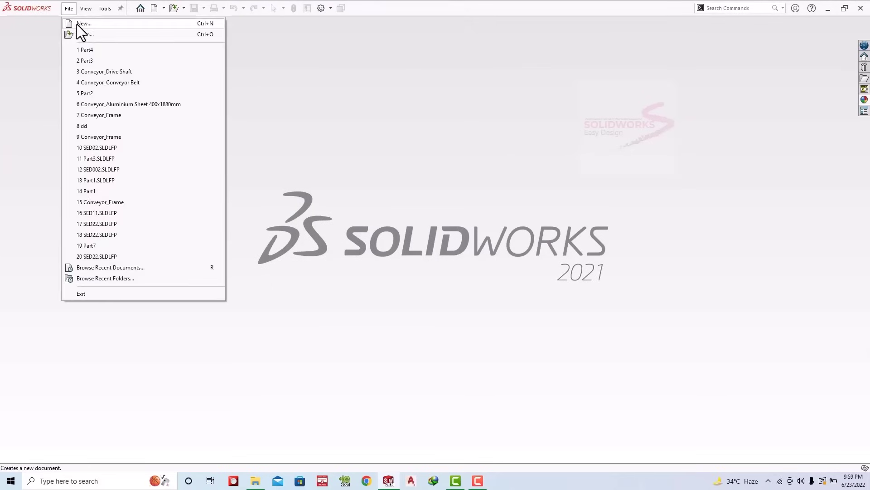
pyautogui.click(359, 350)
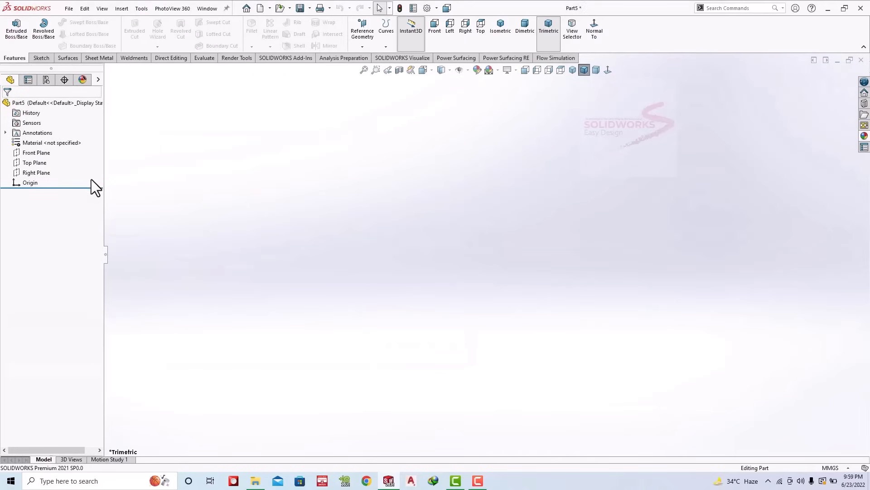
pyautogui.click(35, 164)
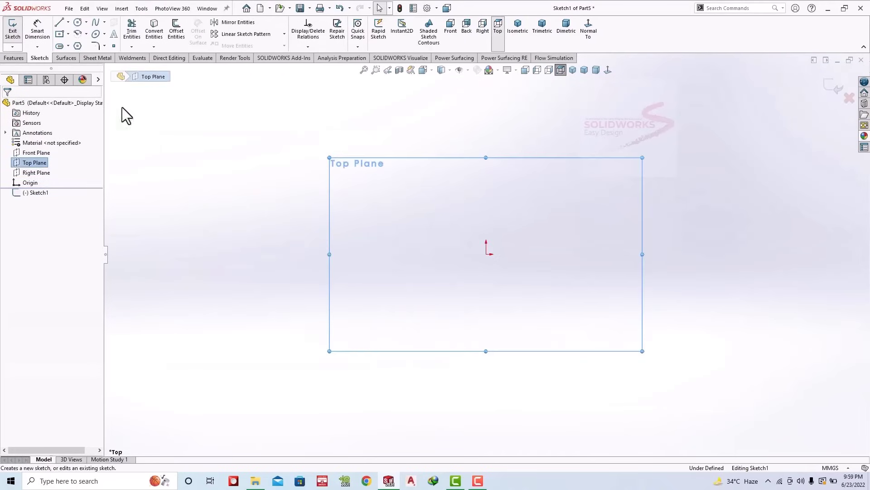
pyautogui.click(491, 73)
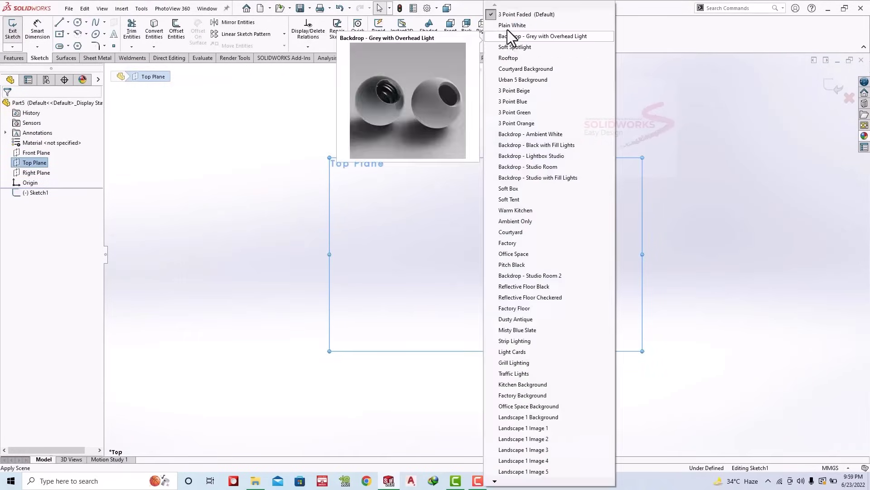
pyautogui.click(526, 39)
# Step: Draw a center rectangle centred on the origin
pyautogui.click(68, 34)
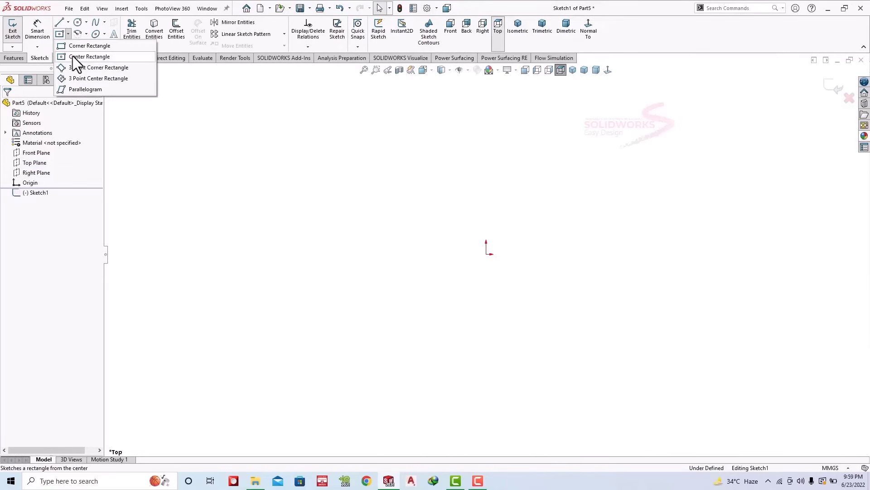
pyautogui.click(72, 56)
pyautogui.click(486, 254)
pyautogui.click(354, 206)
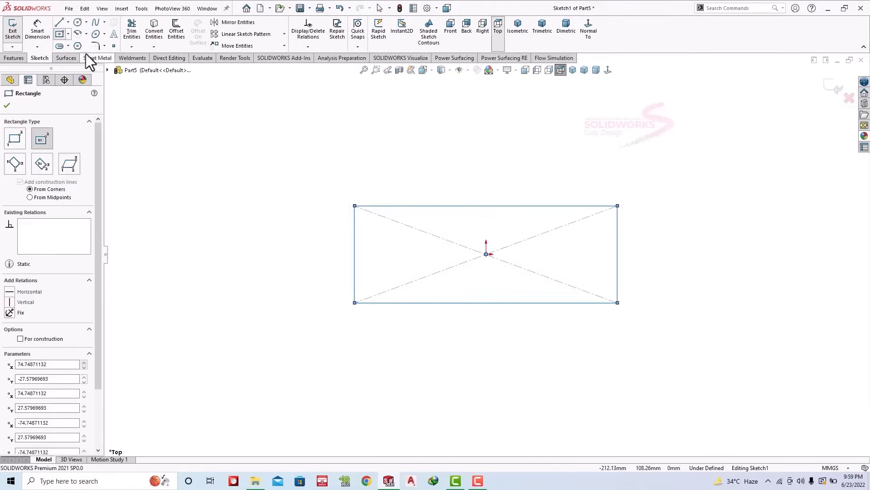
pyautogui.press('Escape')
# Step: Dimension the rectangle 80 mm wide and 40 mm high
pyautogui.click(445, 205)
pyautogui.click(455, 181)
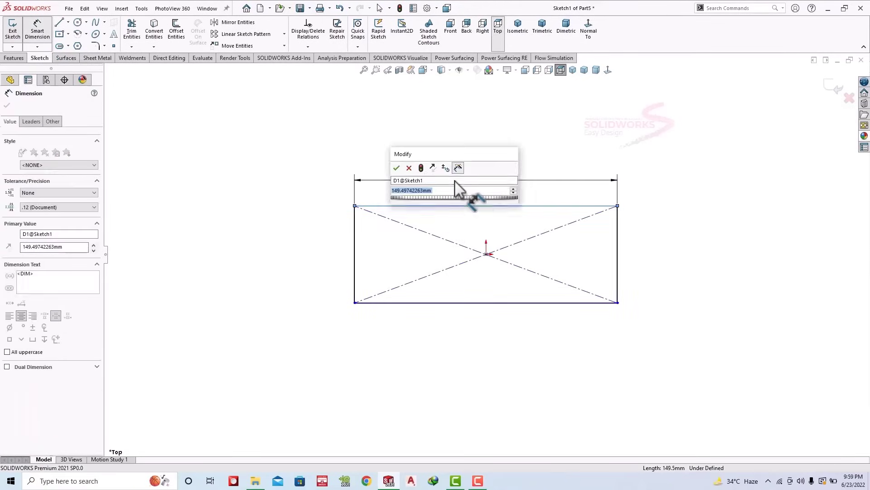
pyautogui.write('80')
pyautogui.press('Return')
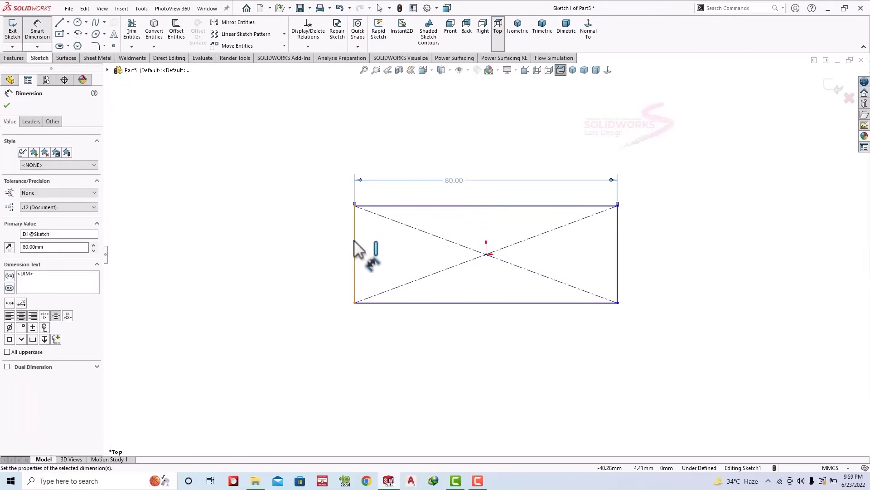
pyautogui.click(356, 247)
pyautogui.click(324, 244)
pyautogui.write('40')
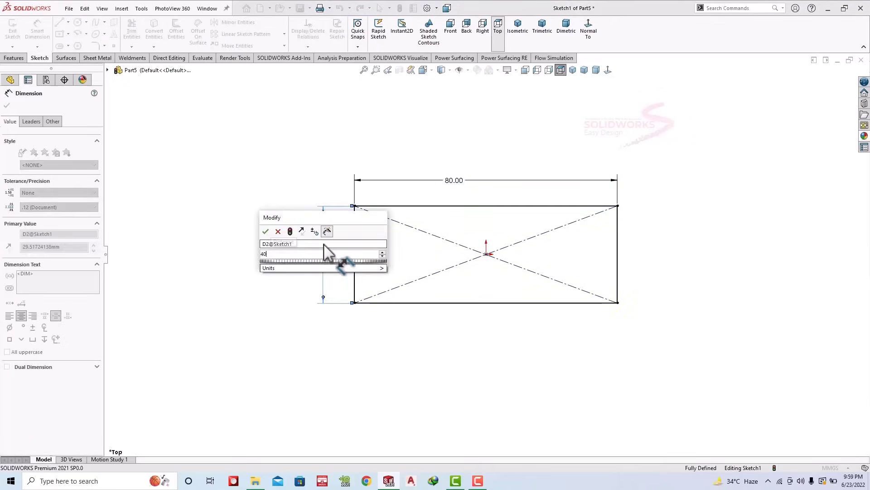
pyautogui.press('Return')
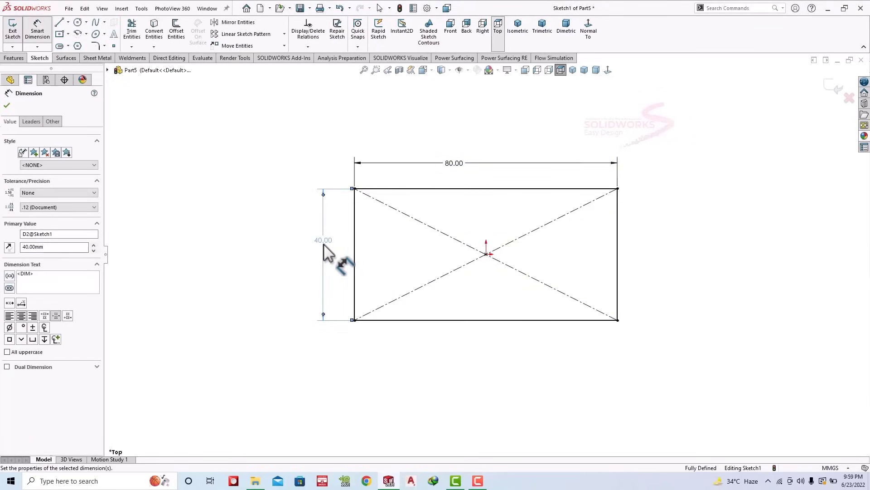
# Step: Extrude the rectangle 2 mm into a thin plate
pyautogui.click(15, 56)
pyautogui.click(13, 34)
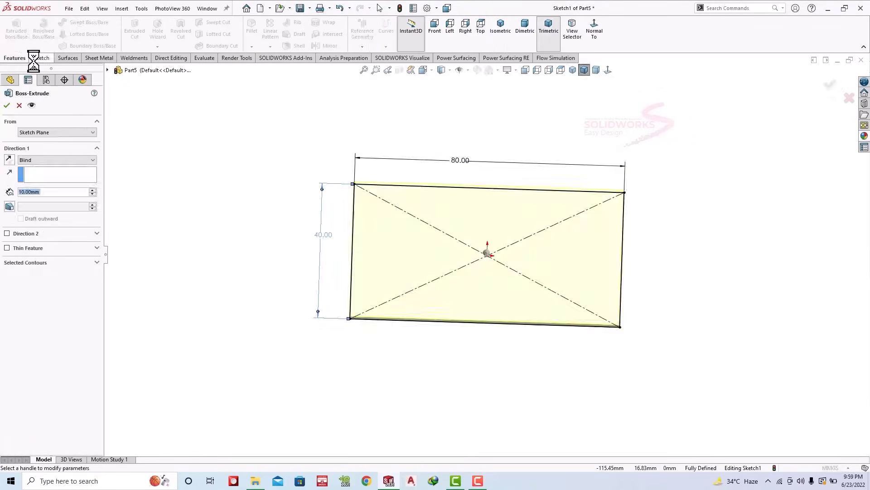
pyautogui.write('2')
pyautogui.press('Return')
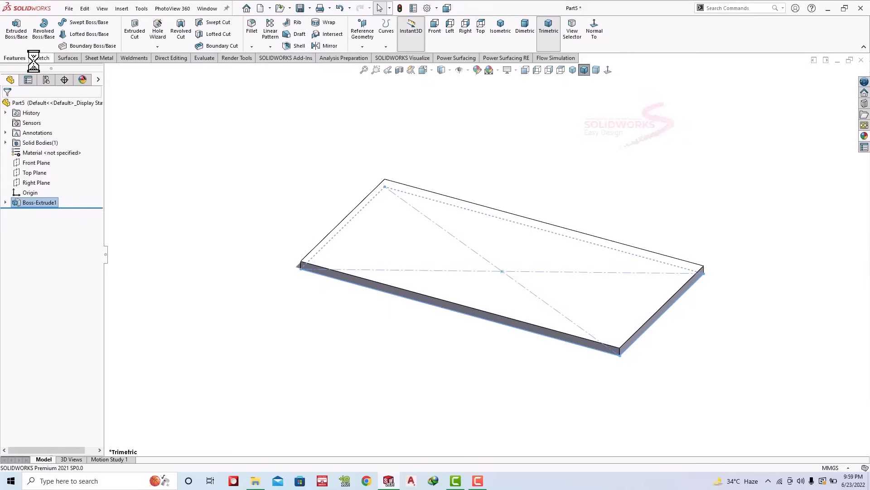
pyautogui.click(481, 234)
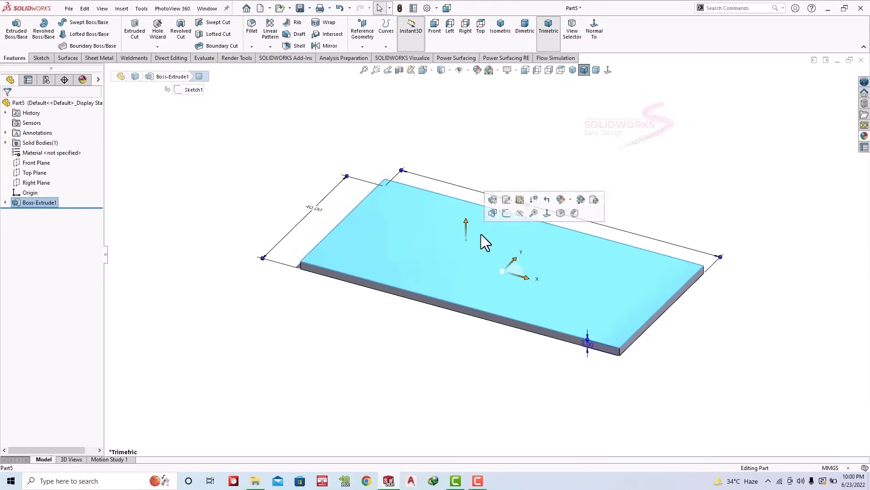
# Step: On the plate's top face, sketch a horizontal centerline from the origin with a circle at its left end
pyautogui.click(507, 213)
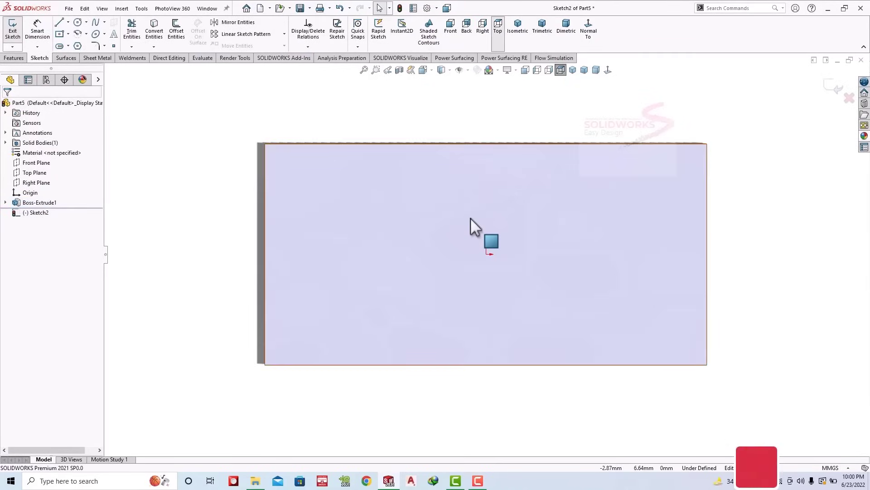
pyautogui.click(68, 34)
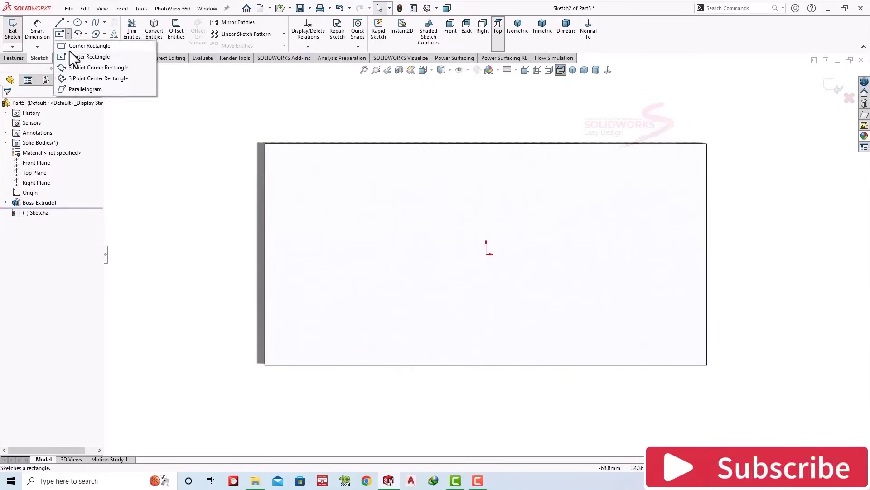
pyautogui.click(71, 59)
pyautogui.click(68, 22)
pyautogui.click(81, 44)
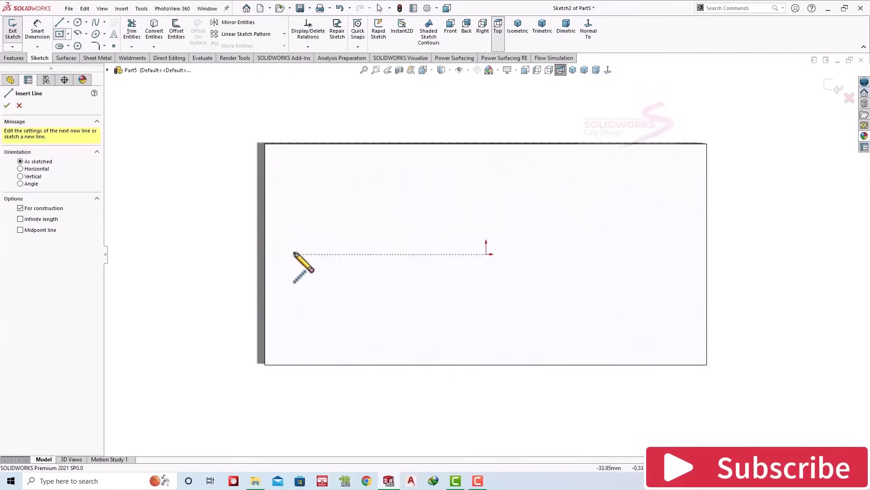
pyautogui.click(487, 254)
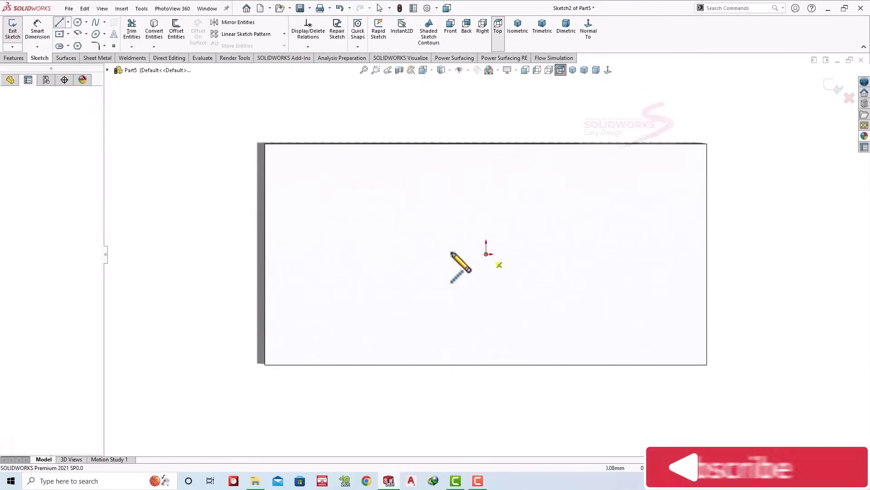
pyautogui.click(368, 254)
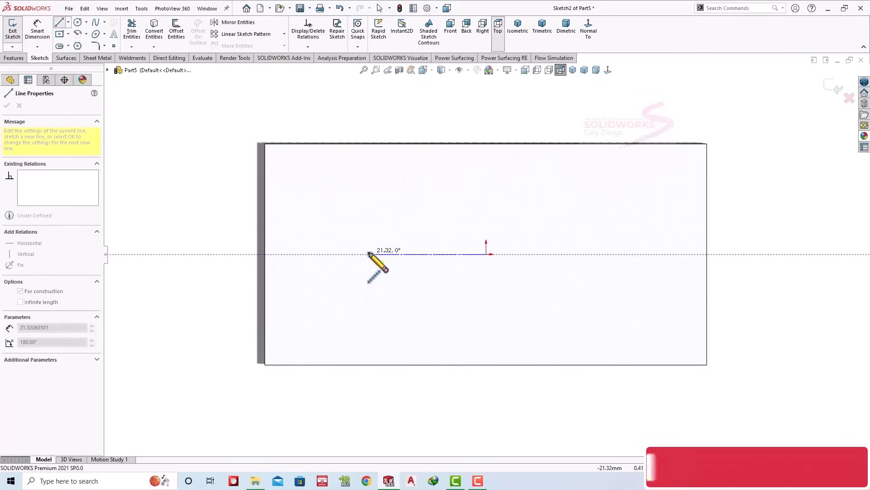
pyautogui.click(77, 22)
pyautogui.click(369, 254)
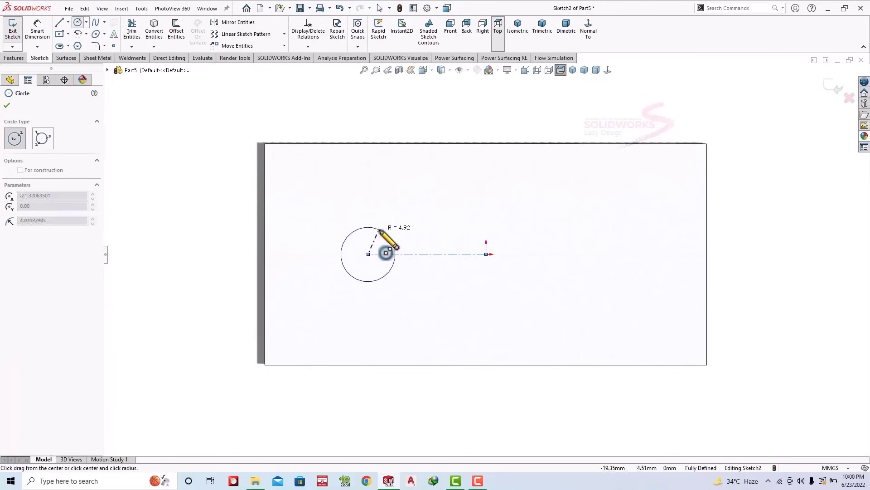
pyautogui.press('Escape')
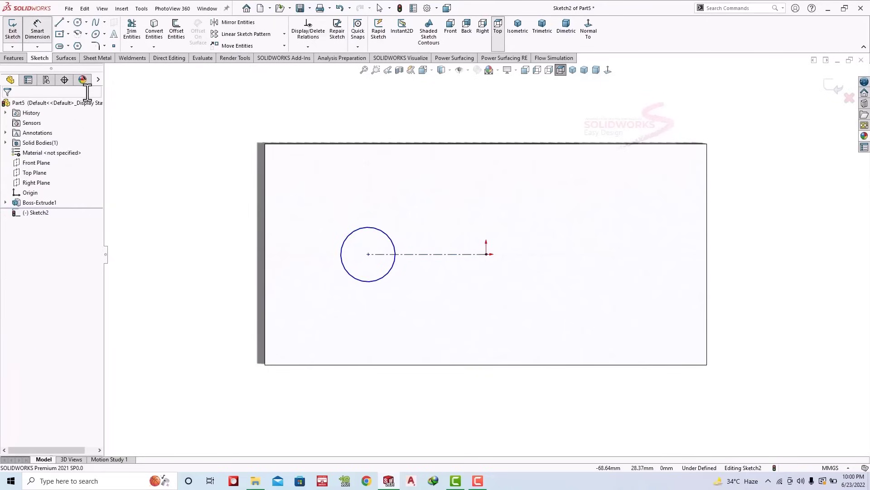
# Step: Dimension the left circle's diameter to 8.5 and its centre distance from the origin
pyautogui.click(378, 228)
pyautogui.click(345, 203)
pyautogui.write('8.5')
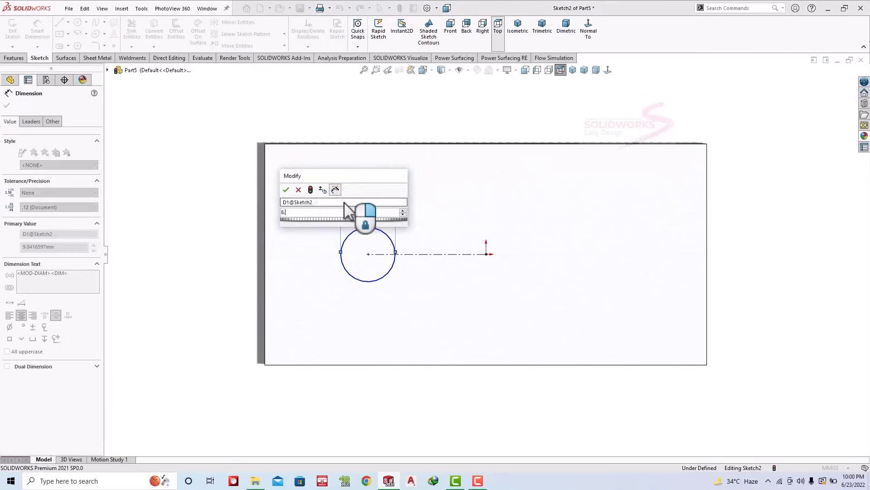
pyautogui.press('Return')
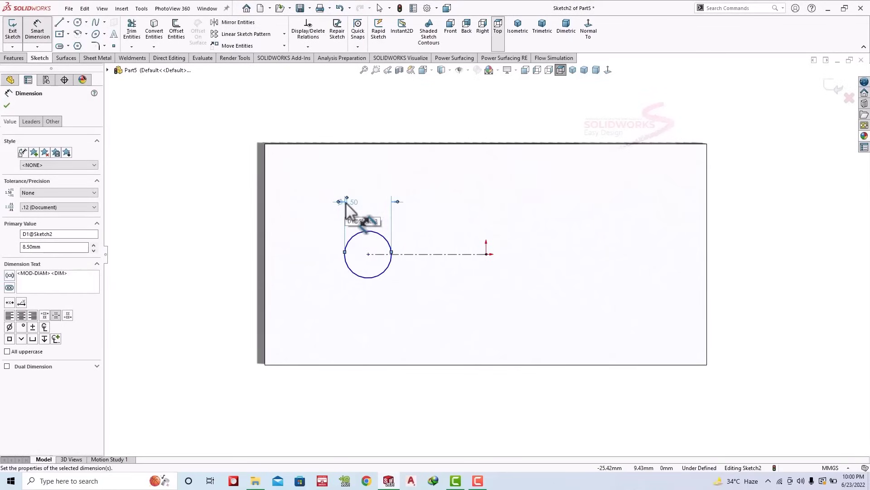
pyautogui.click(444, 254)
pyautogui.click(436, 277)
pyautogui.press('Return')
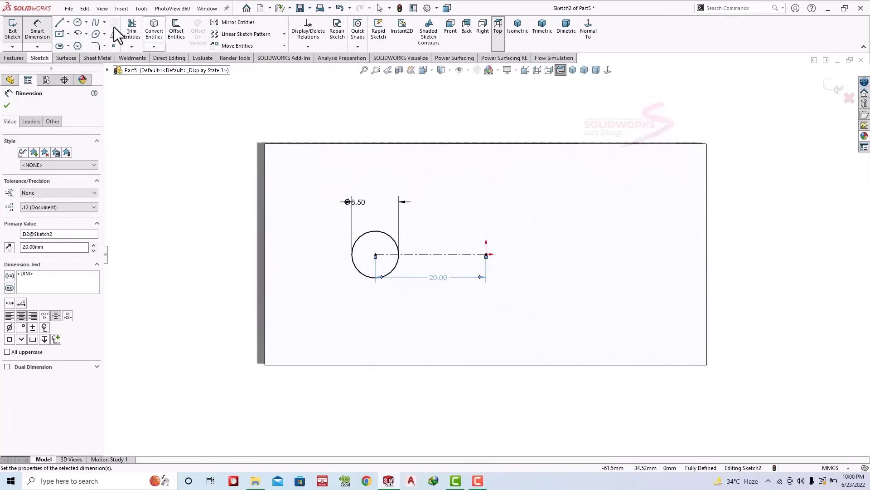
# Step: Draw a second circle right of the origin and make both circles equal in size
pyautogui.click(78, 22)
pyautogui.click(620, 253)
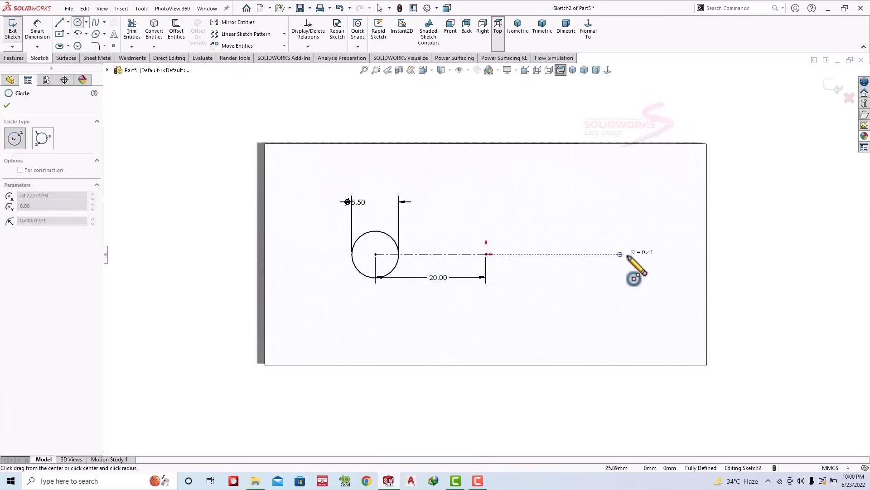
pyautogui.click(633, 274)
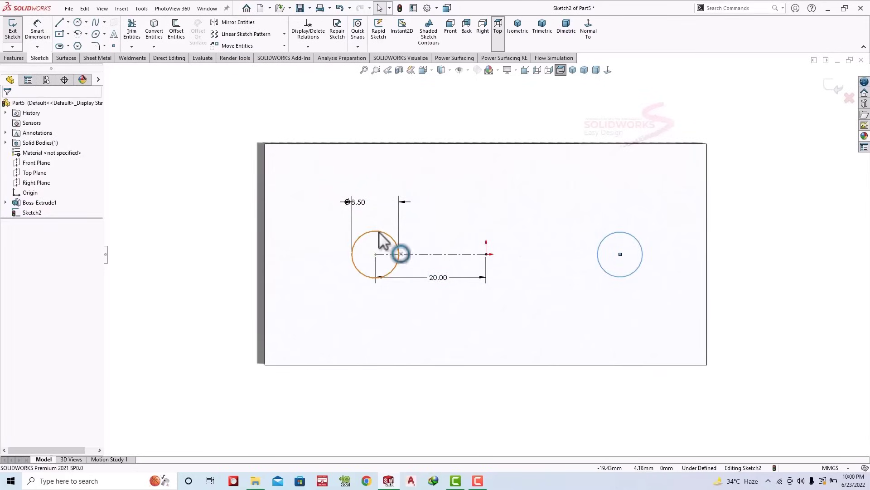
pyautogui.click(398, 248)
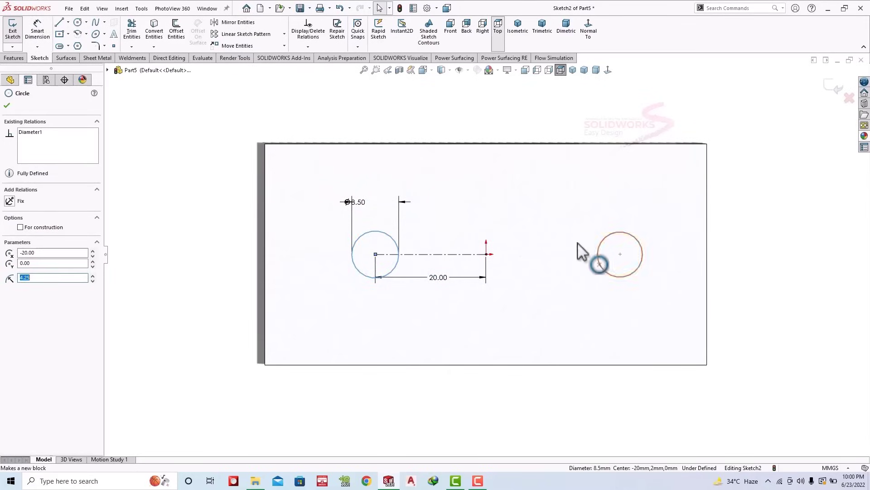
pyautogui.click(567, 247)
pyautogui.click(397, 247)
pyautogui.keyDown('ctrl'); pyautogui.click(627, 240); pyautogui.keyUp('ctrl')
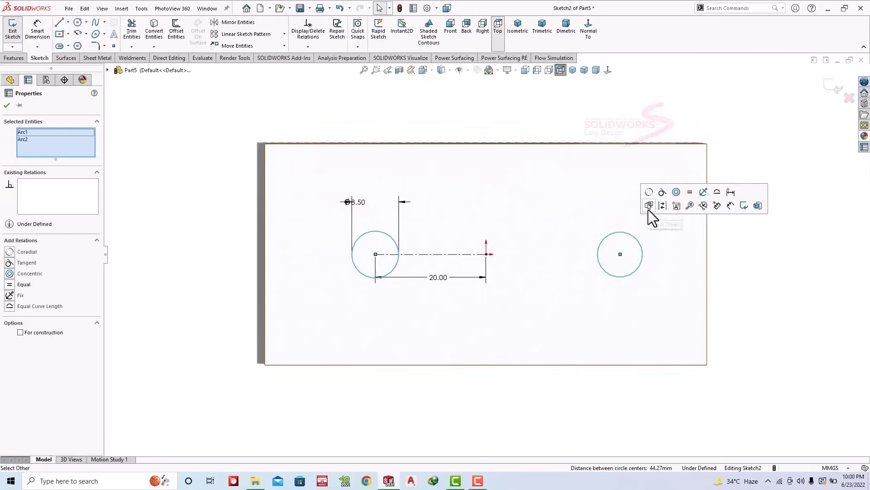
pyautogui.click(682, 197)
pyautogui.press('Escape')
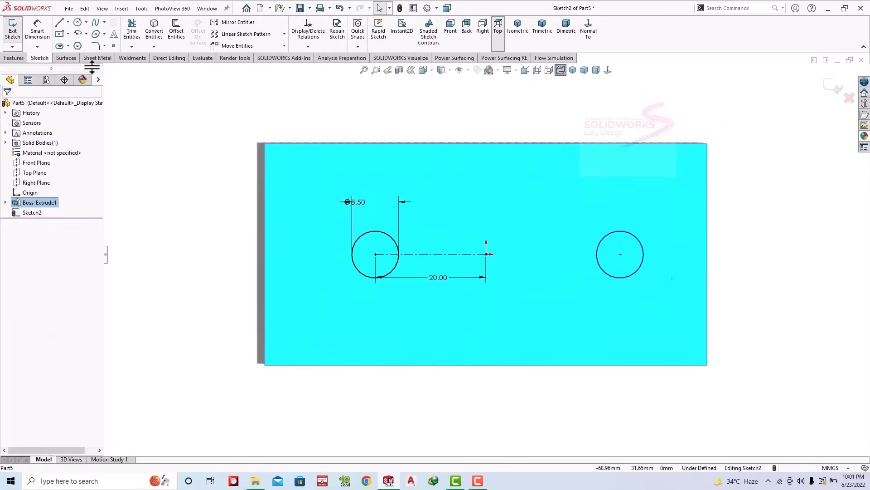
# Step: Dimension the right circle 20 mm from the origin and the two hole centres 40 mm apart
pyautogui.click(37, 30)
pyautogui.click(487, 254)
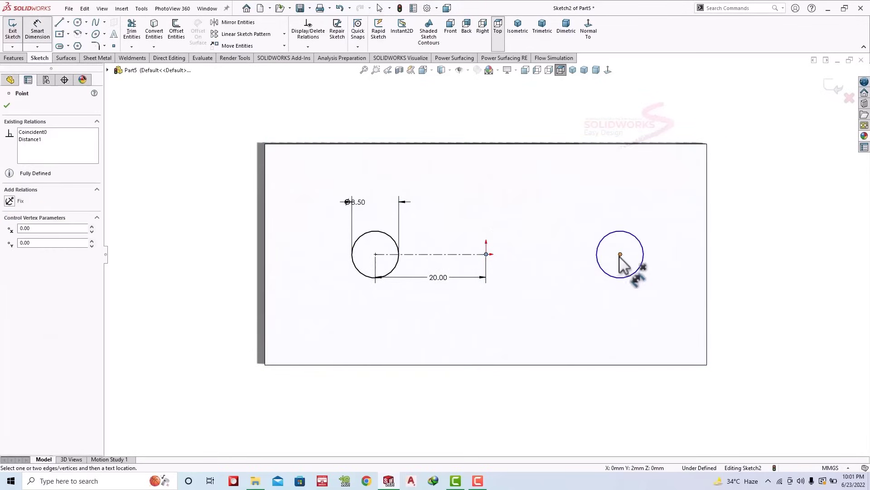
pyautogui.click(620, 255)
pyautogui.click(559, 277)
pyautogui.write('20')
pyautogui.press('Return')
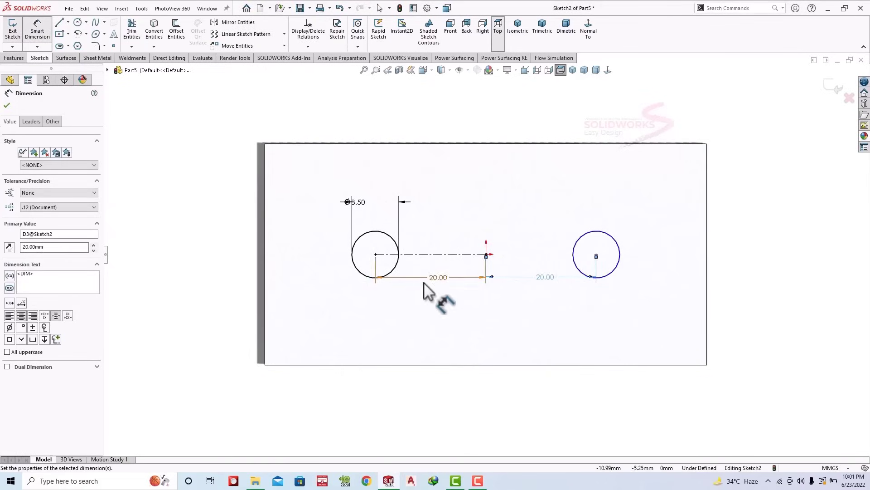
pyautogui.click(376, 254)
pyautogui.click(596, 256)
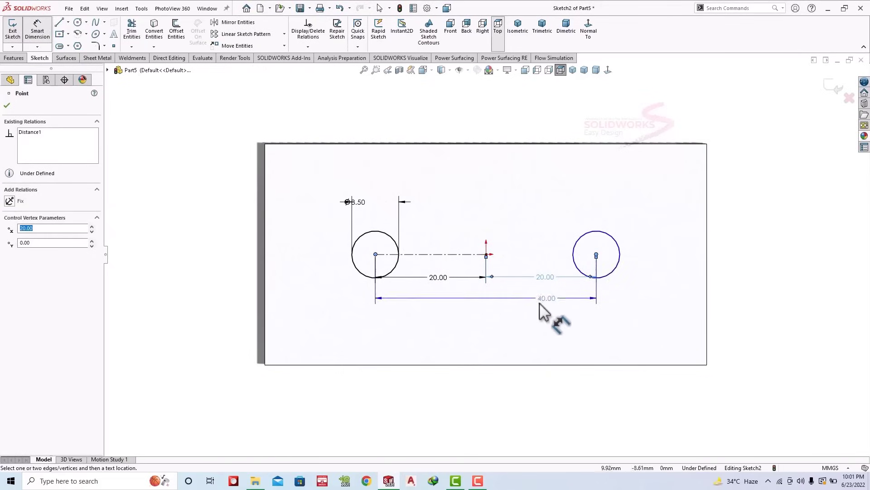
pyautogui.click(519, 314)
pyautogui.click(457, 302)
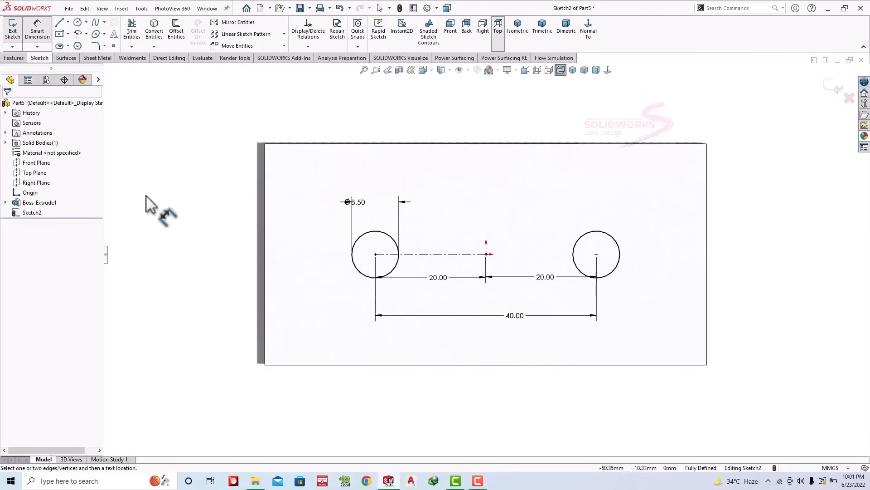
pyautogui.click(14, 58)
# Step: Cut the hole sketch Through All the plate
pyautogui.click(135, 30)
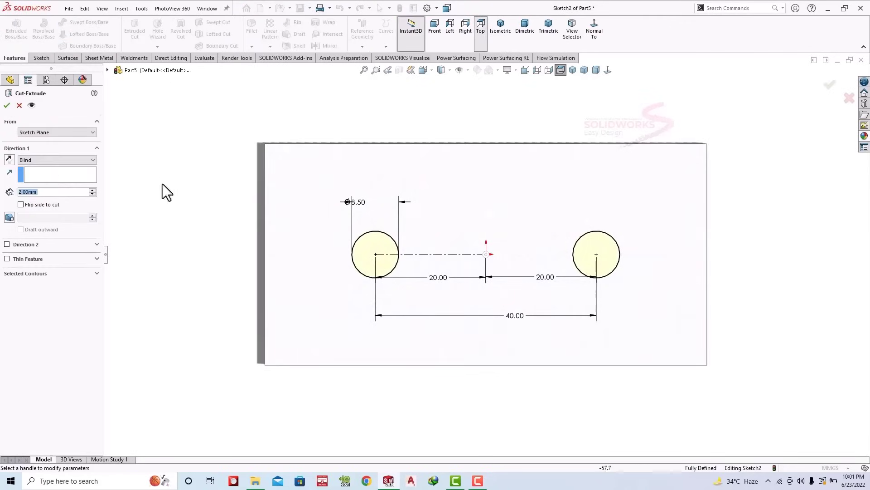
pyautogui.click(36, 160)
pyautogui.click(7, 106)
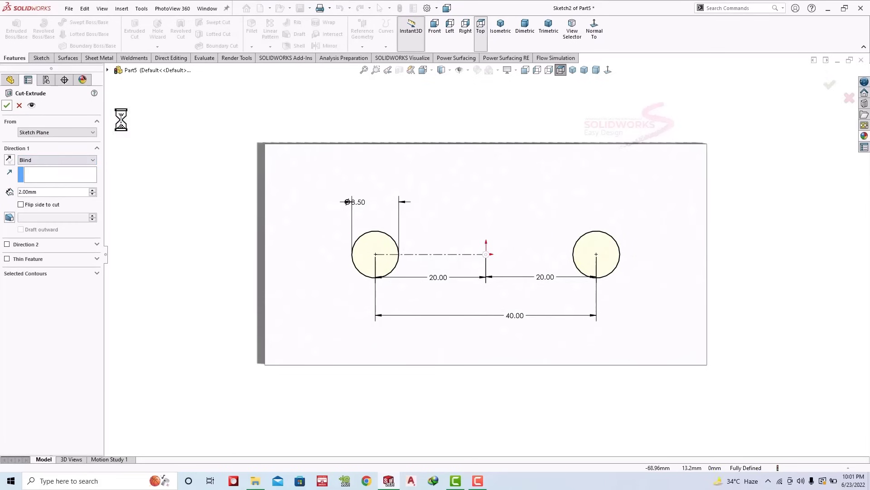
pyautogui.moveTo(260, 133); pyautogui.dragTo(259, 160, button='middle')
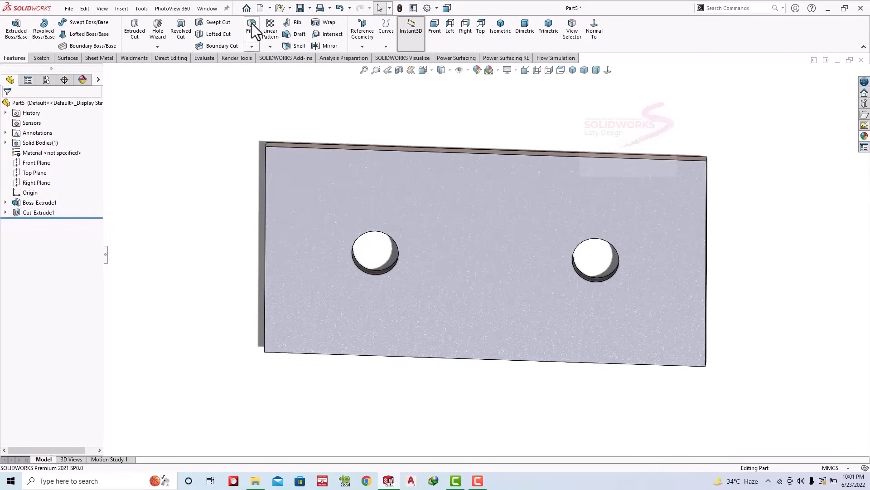
# Step: Fillet the plate's four corner edges with a 2.5 mm radius
pyautogui.write('f')
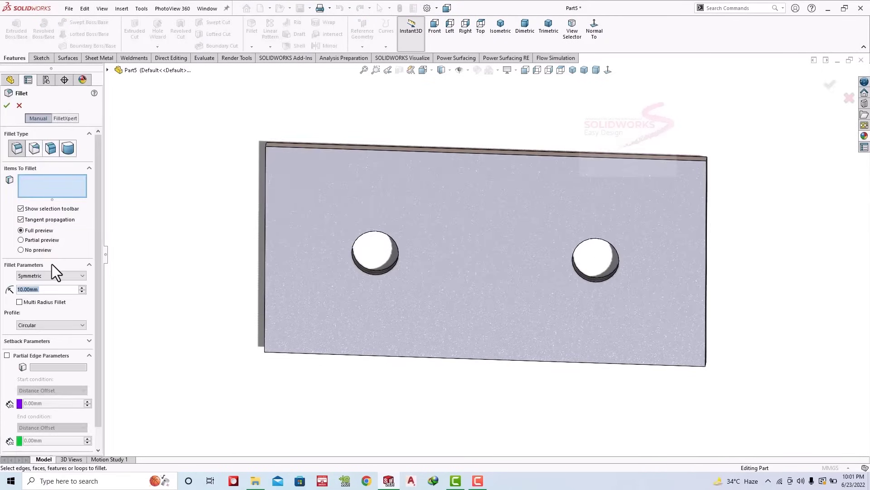
pyautogui.write('2.5')
pyautogui.press('Return')
pyautogui.moveTo(168, 239)
pyautogui.mouseDown(button='middle')
pyautogui.moveTo(227, 210)
pyautogui.moveTo(279, 156)
pyautogui.mouseUp(button='middle')
pyautogui.click(279, 155)
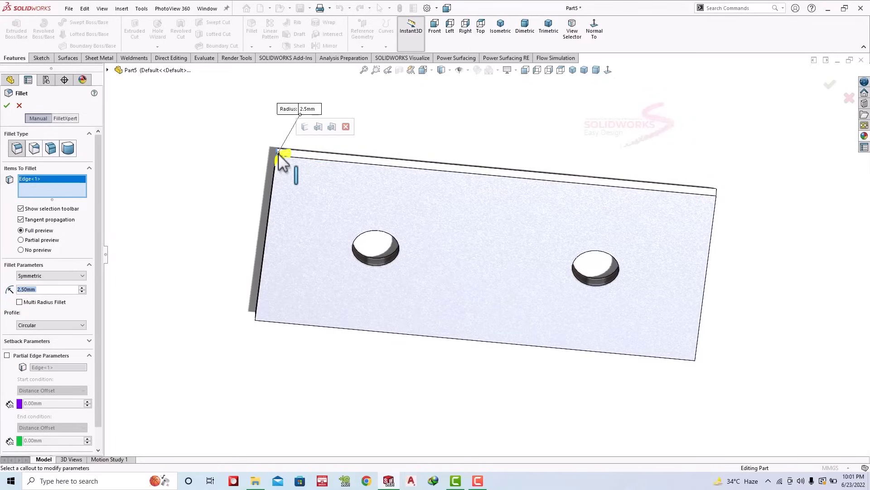
pyautogui.click(305, 126)
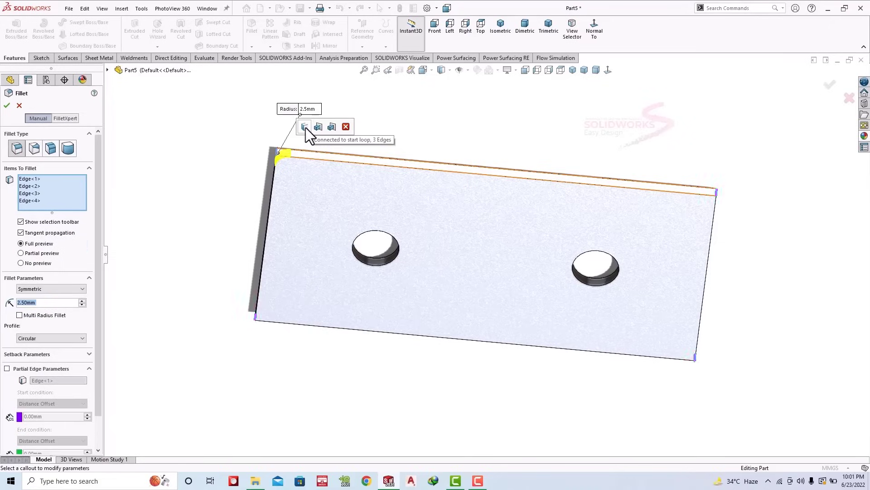
pyautogui.click(7, 105)
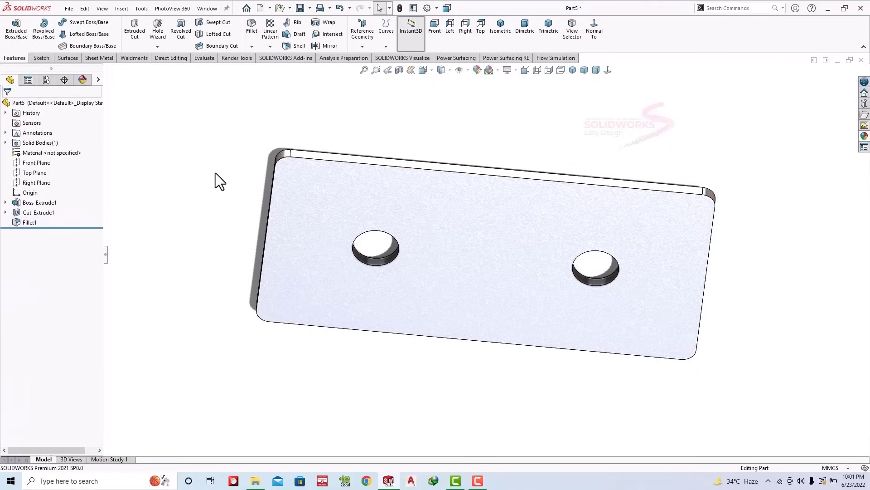
# Step: View the plate in dimetric, save the part and close it
pyautogui.click(526, 33)
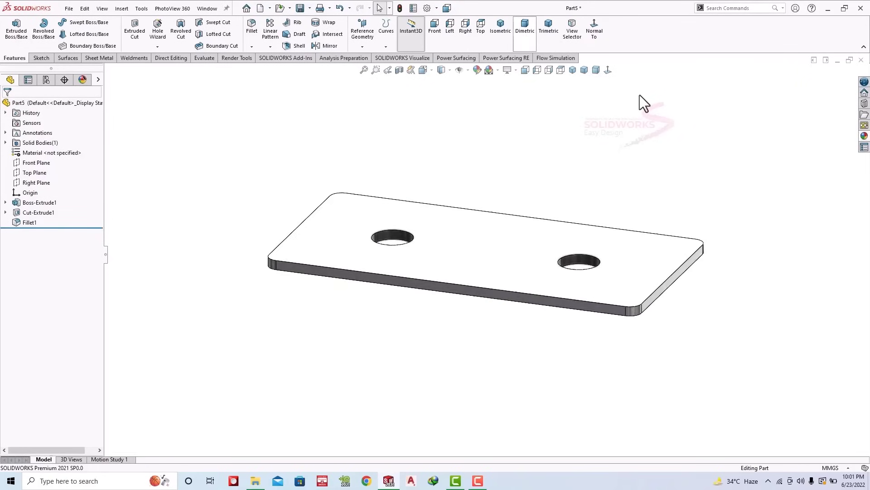
pyautogui.hotkey('ctrl', 's')
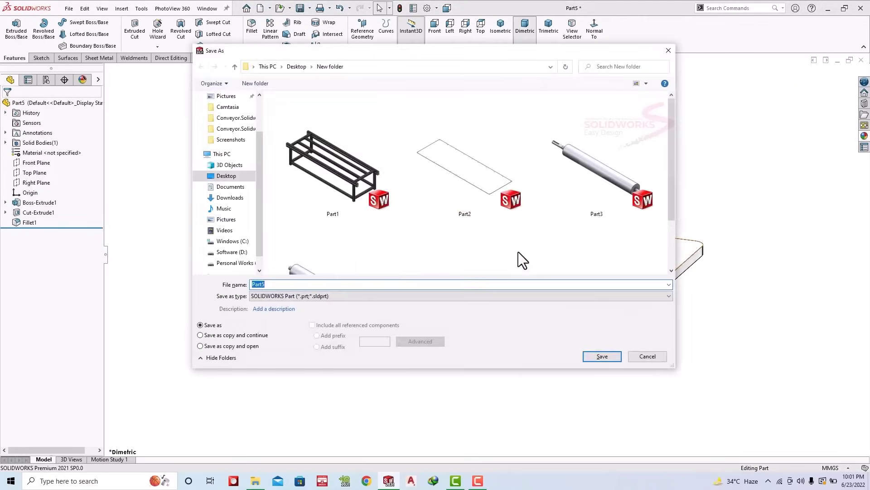
pyautogui.scroll(-2, 408, 203)
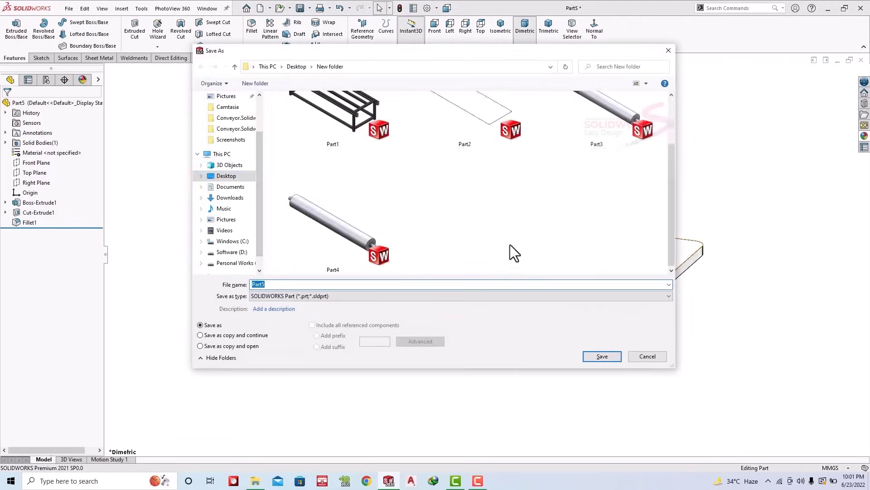
pyautogui.click(593, 355)
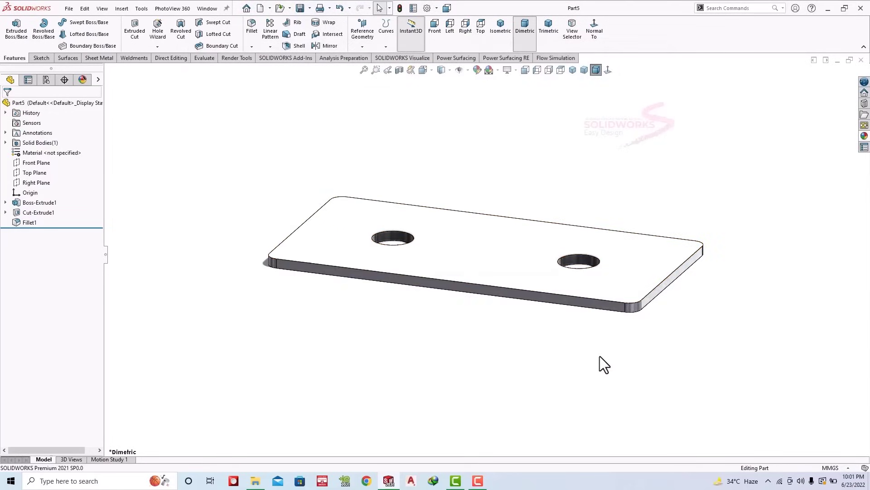
pyautogui.click(862, 61)
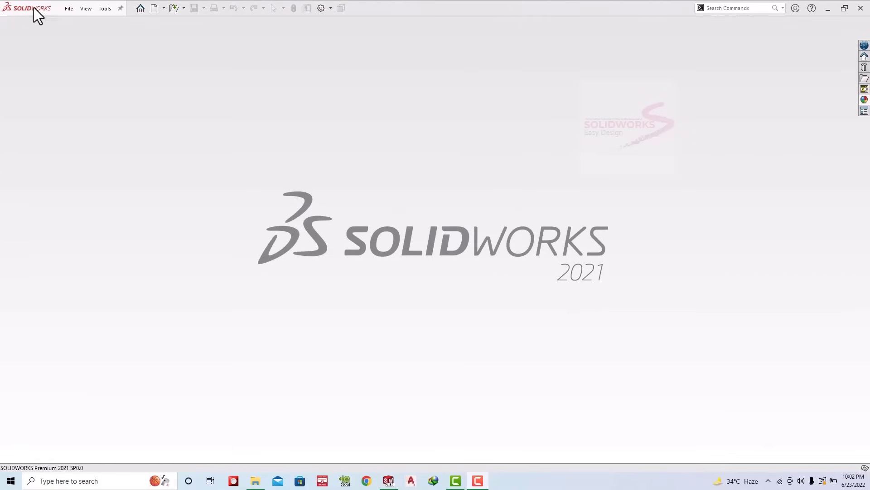
# Step: Create a new blank Part document from File > New
pyautogui.click(68, 8)
pyautogui.click(76, 24)
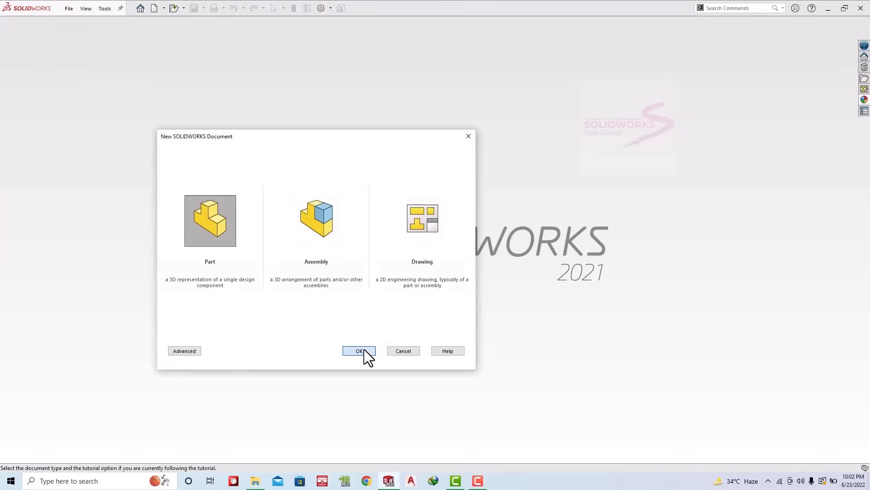
pyautogui.click(365, 350)
# Step: On the Front Plane, sketch an L of two lines: vertical above the origin, horizontal to its left
pyautogui.click(39, 154)
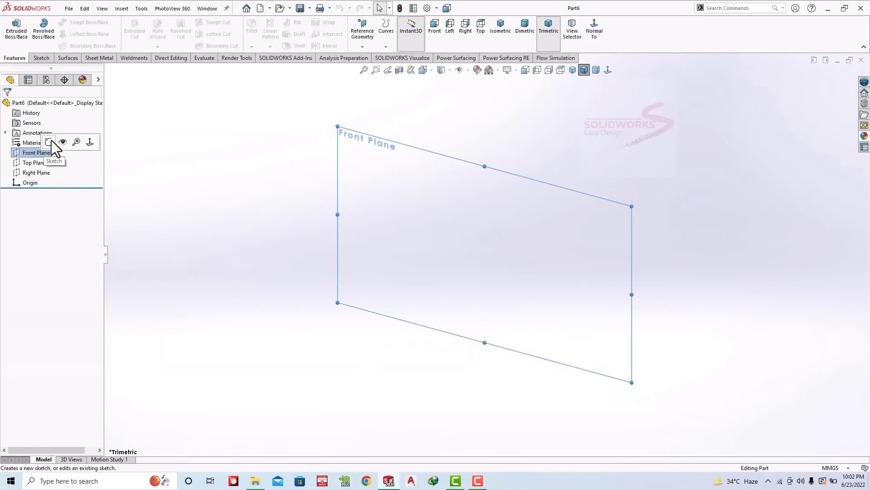
pyautogui.click(59, 22)
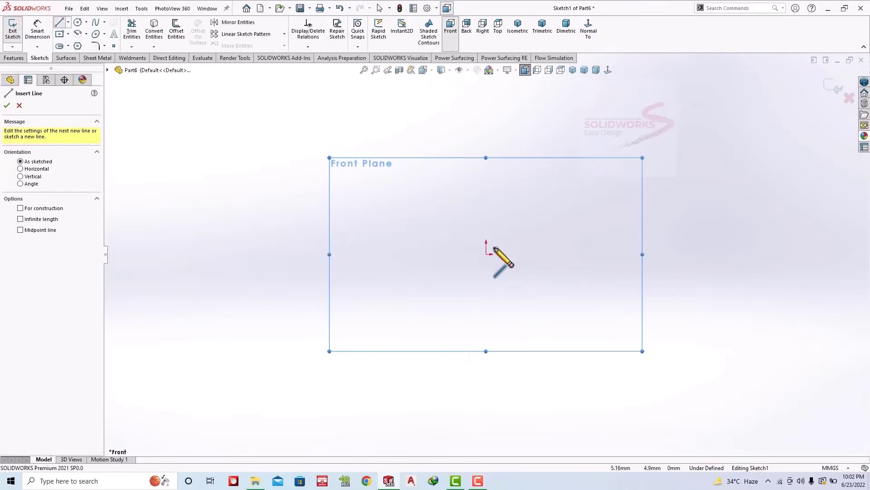
pyautogui.click(486, 188)
pyautogui.click(486, 254)
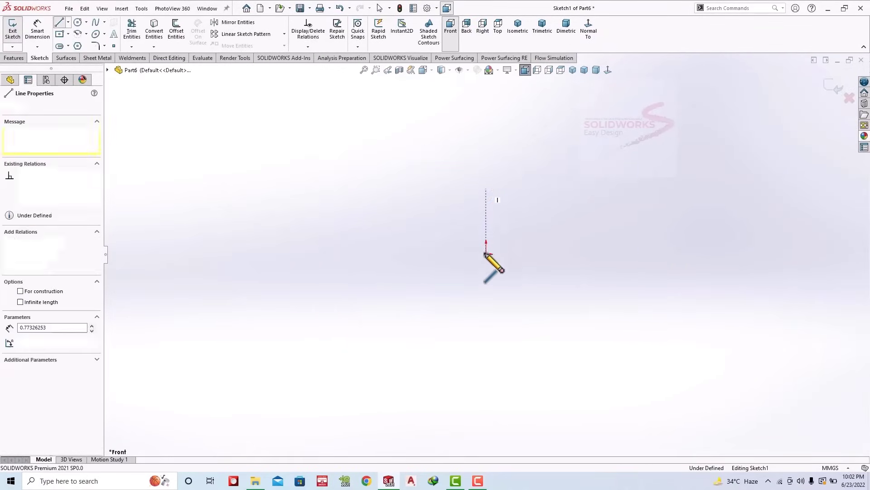
pyautogui.click(404, 254)
pyautogui.press('Escape')
pyautogui.click(435, 255)
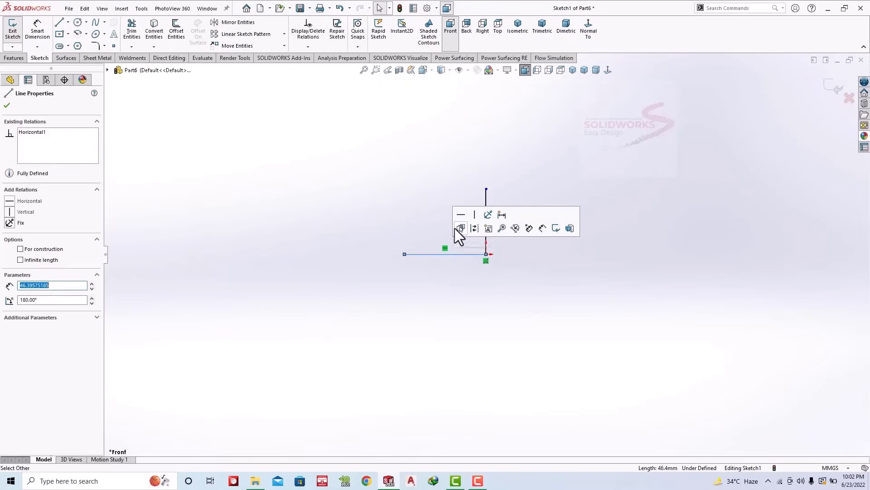
pyautogui.press('Escape')
# Step: Dimension the horizontal leg 65 mm and the vertical leg 30 mm
pyautogui.click(40, 35)
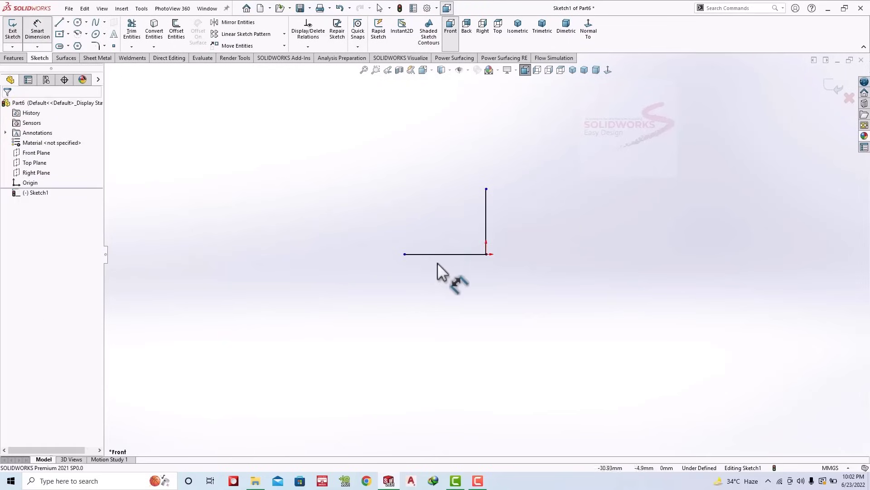
pyautogui.click(439, 257)
pyautogui.click(444, 275)
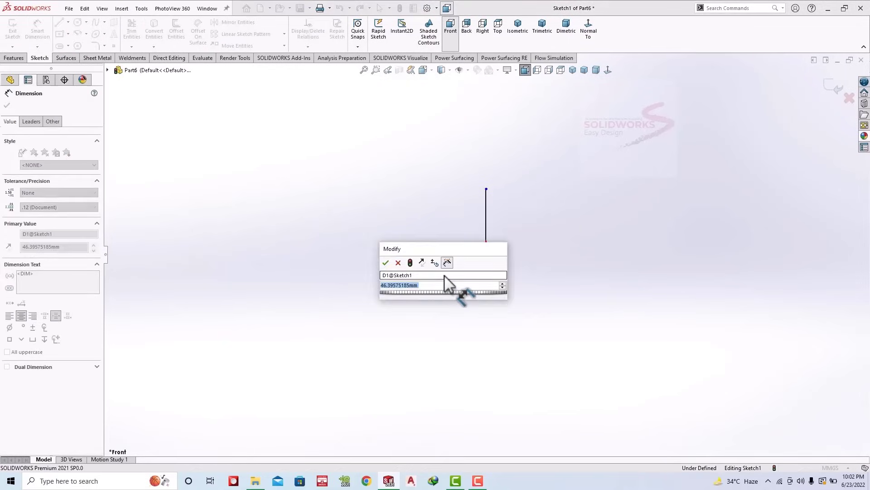
pyautogui.write('65')
pyautogui.press('Return')
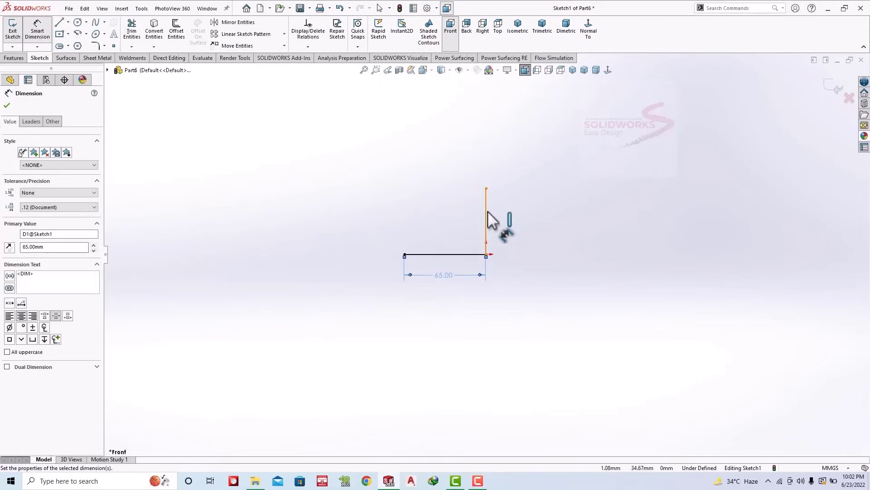
pyautogui.click(486, 219)
pyautogui.write('30')
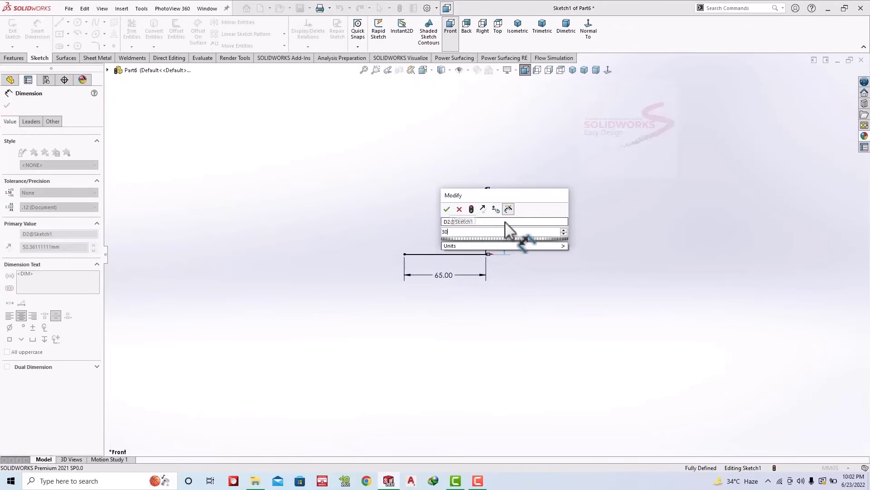
pyautogui.press('Return')
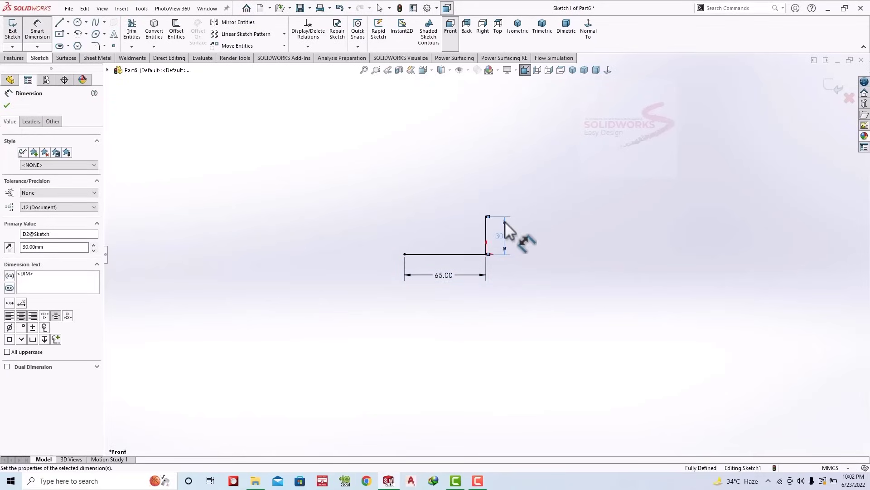
pyautogui.press('Escape')
# Step: Start a sheet-metal Base Flange from the L sketch with 2 mm thickness and 2 mm bend radius
pyautogui.click(98, 57)
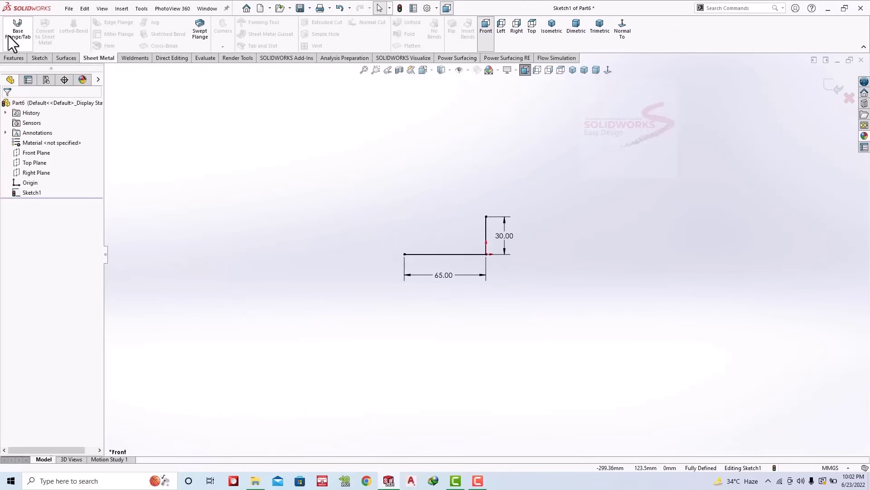
pyautogui.click(9, 39)
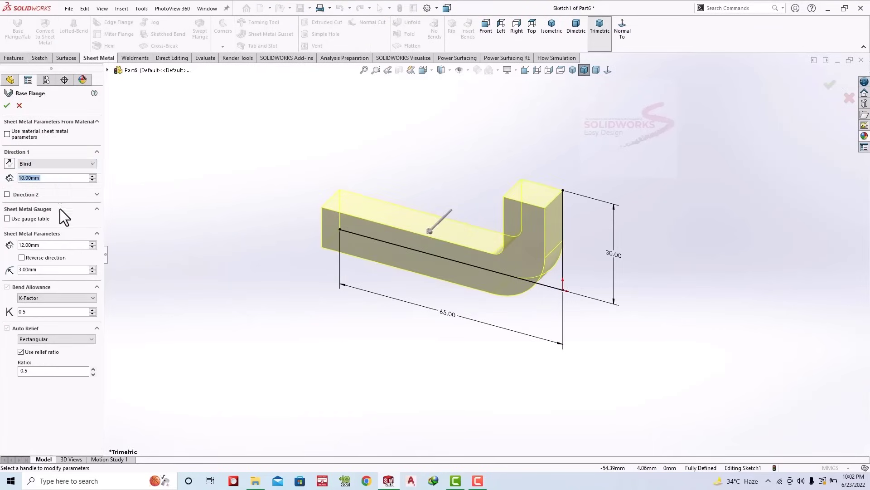
pyautogui.moveTo(48, 245); pyautogui.dragTo(3, 248)
pyautogui.write('2')
pyautogui.press('Return')
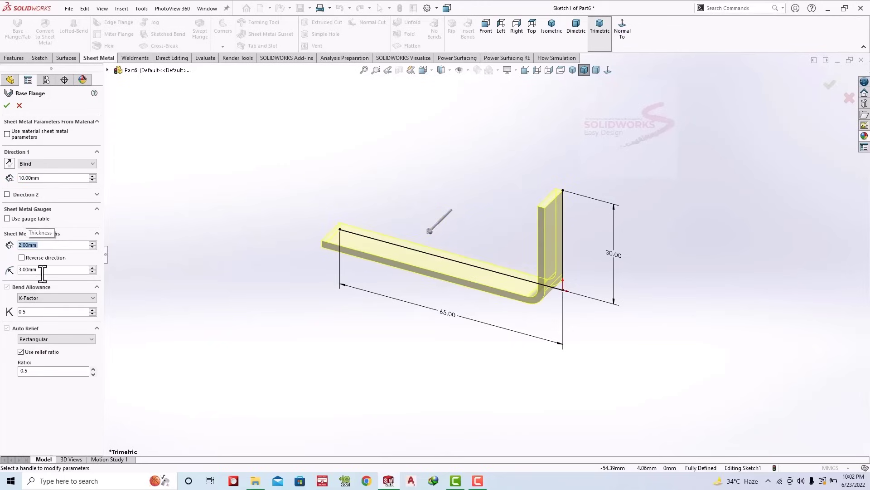
pyautogui.moveTo(42, 273); pyautogui.dragTo(3, 271)
pyautogui.write('2')
pyautogui.press('Return')
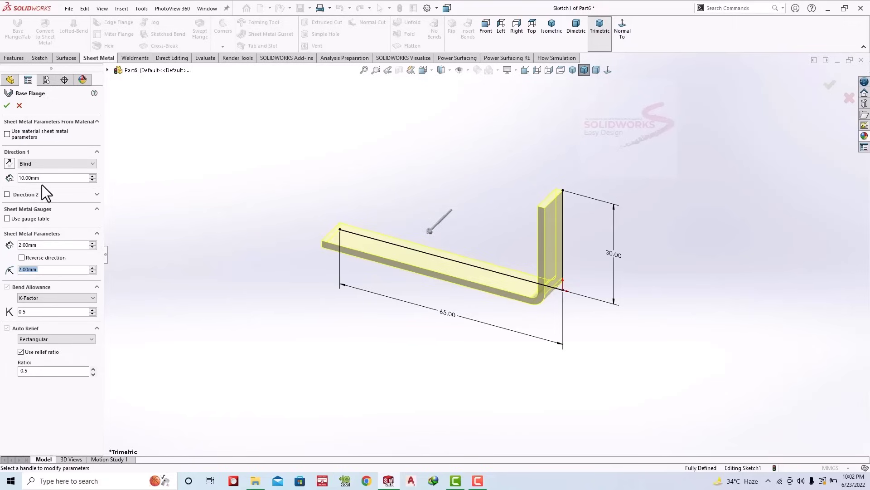
# Step: Make the base flange 1000 mm long with a Mid Plane end condition and accept it
pyautogui.write('1')
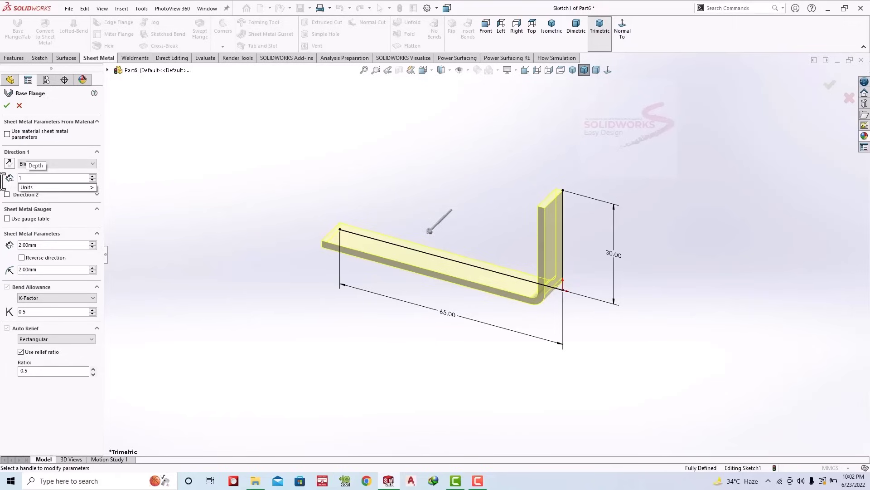
pyautogui.press('Return')
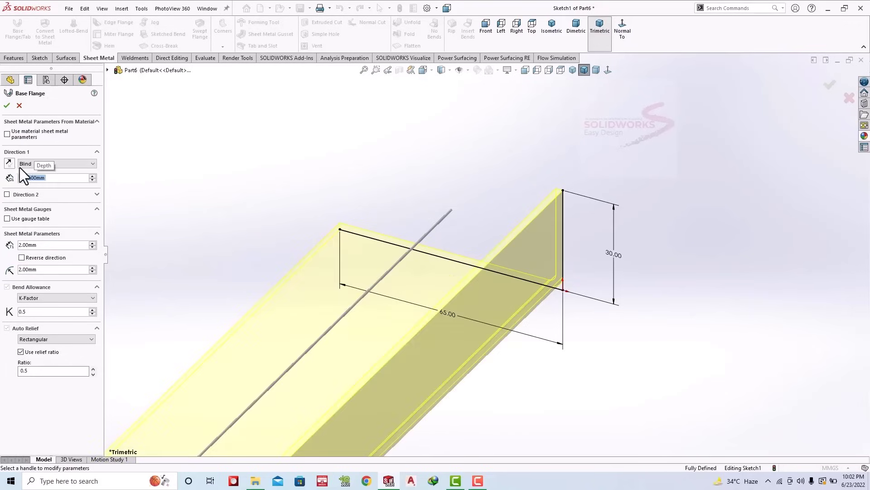
pyautogui.click(24, 164)
pyautogui.click(27, 195)
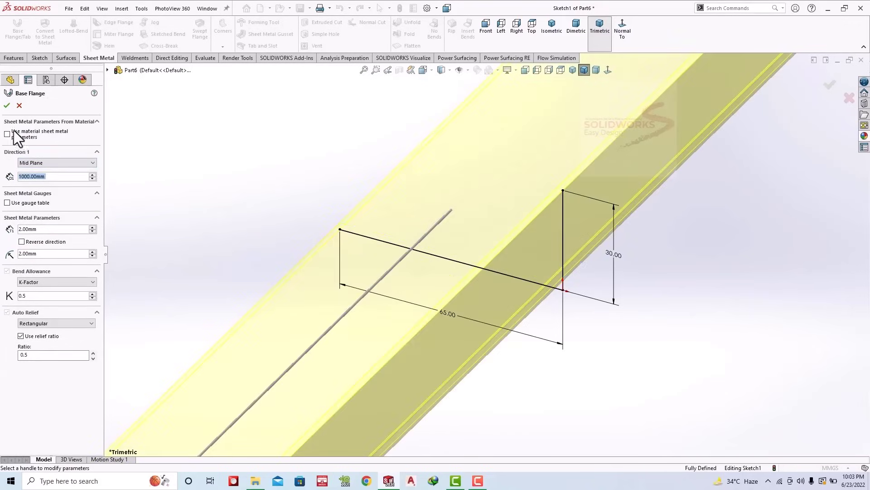
pyautogui.click(7, 106)
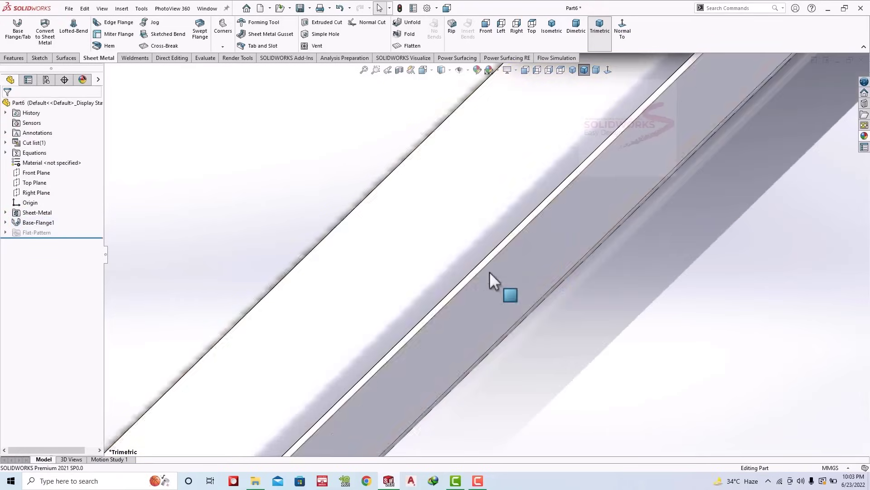
pyautogui.click(864, 136)
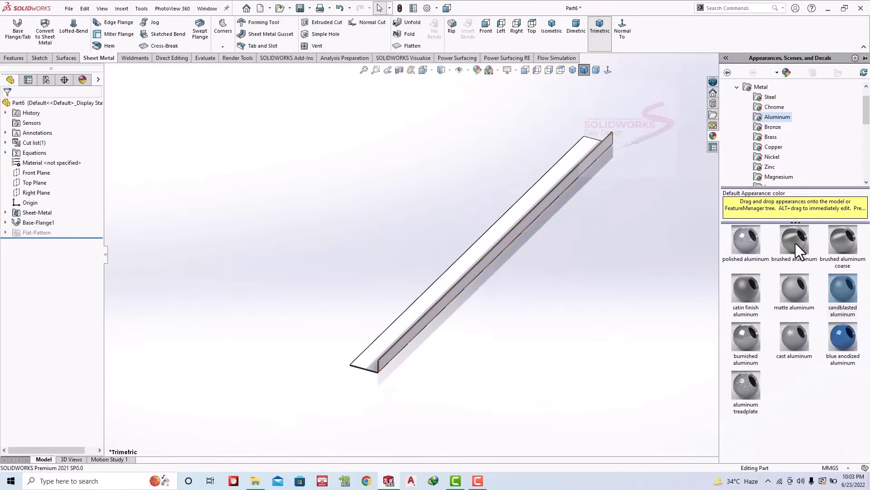
# Step: Apply the matte steel appearance from the Steel library to the angle
pyautogui.click(771, 97)
pyautogui.click(788, 288)
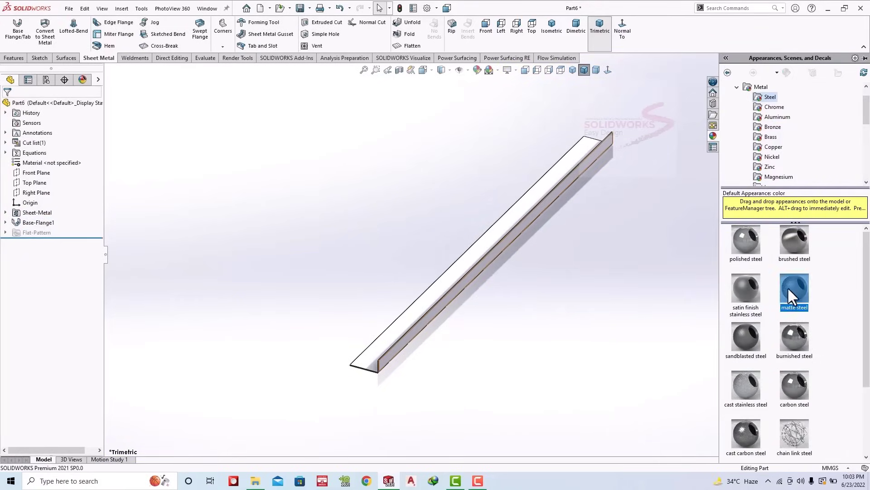
pyautogui.moveTo(788, 287); pyautogui.dragTo(416, 316)
pyautogui.moveTo(415, 316)
pyautogui.mouseDown(button='middle')
pyautogui.moveTo(499, 285)
pyautogui.moveTo(498, 201)
pyautogui.moveTo(514, 169)
pyautogui.moveTo(511, 209)
pyautogui.mouseUp(button='middle')
# Step: Switch to the Plain White scene, reapply the appearance, and orbit to a flatter view
pyautogui.click(498, 70)
pyautogui.click(557, 28)
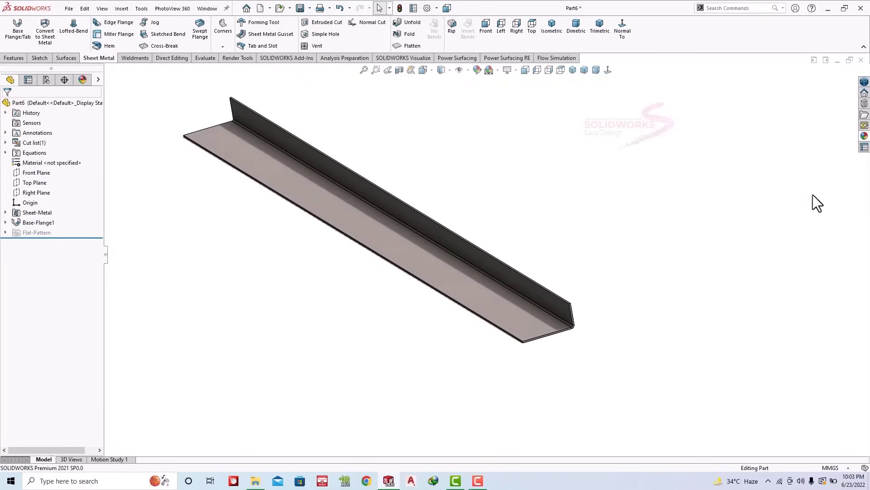
pyautogui.click(864, 141)
pyautogui.moveTo(746, 288); pyautogui.dragTo(449, 240)
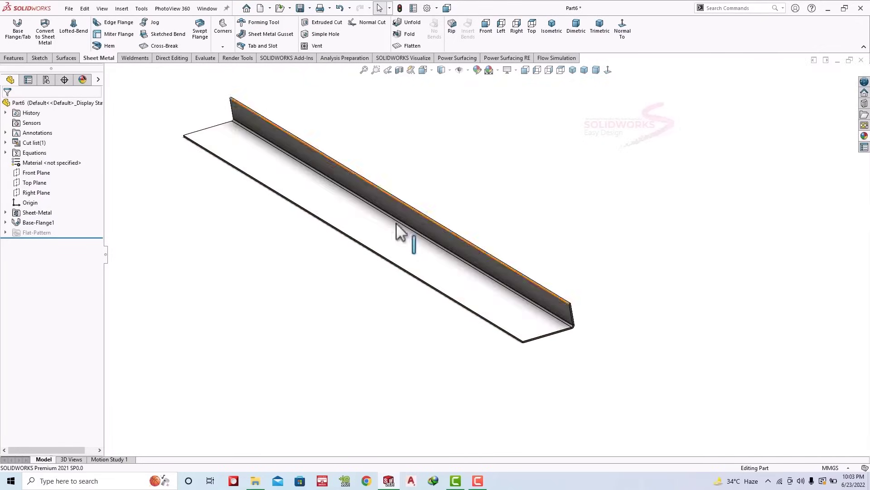
pyautogui.moveTo(447, 235); pyautogui.dragTo(446, 207, button='middle')
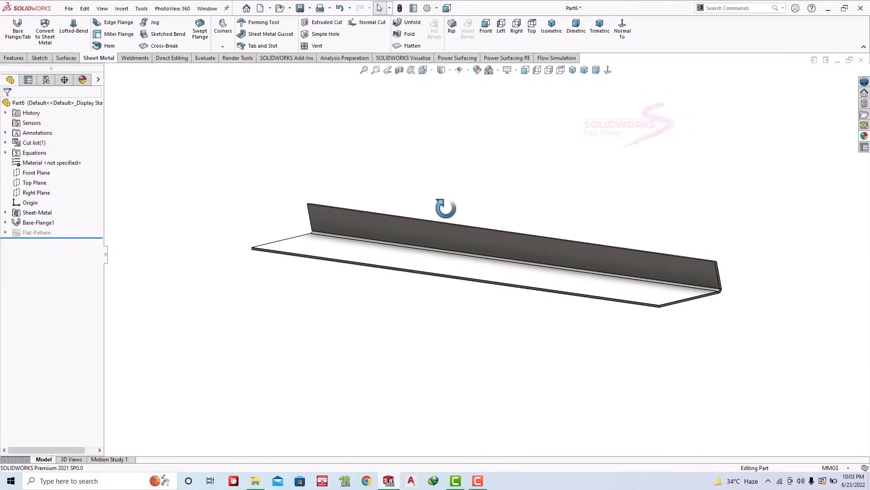
pyautogui.click(32, 223)
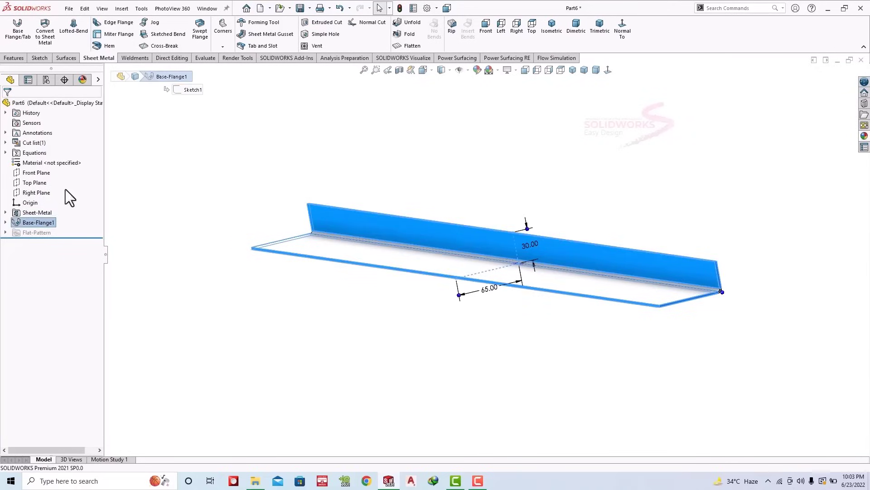
# Step: Edit Base-Flange1 in Front view and reverse its 2 mm thickness direction
pyautogui.doubleClick(298, 257)
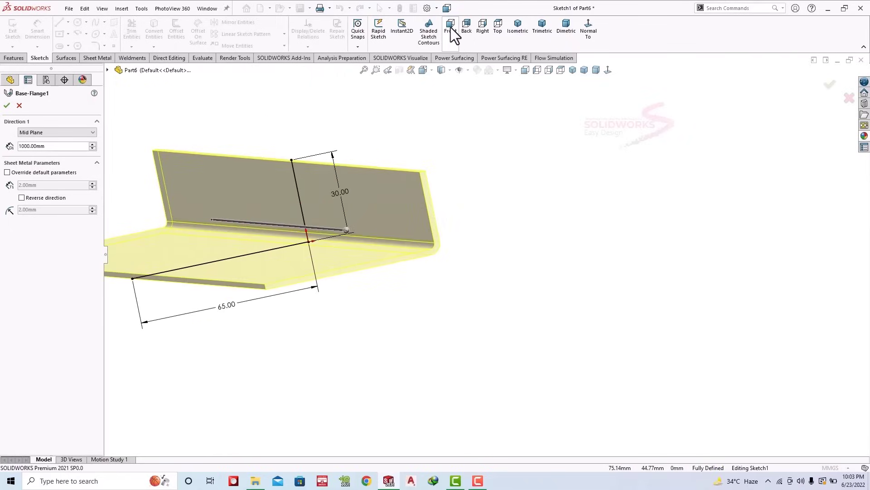
pyautogui.click(450, 27)
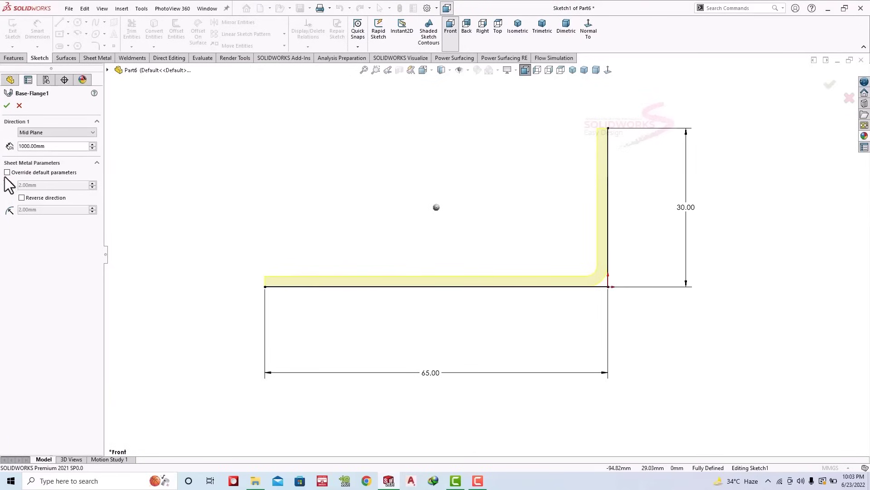
pyautogui.click(21, 198)
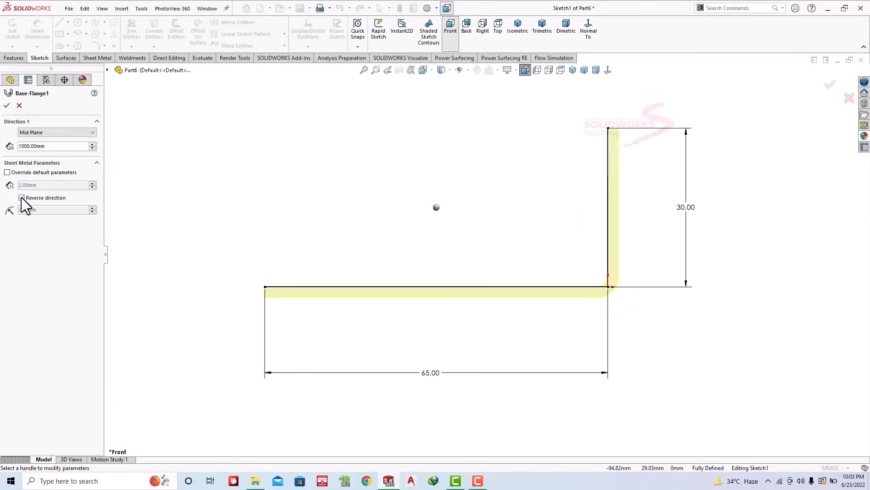
pyautogui.click(7, 107)
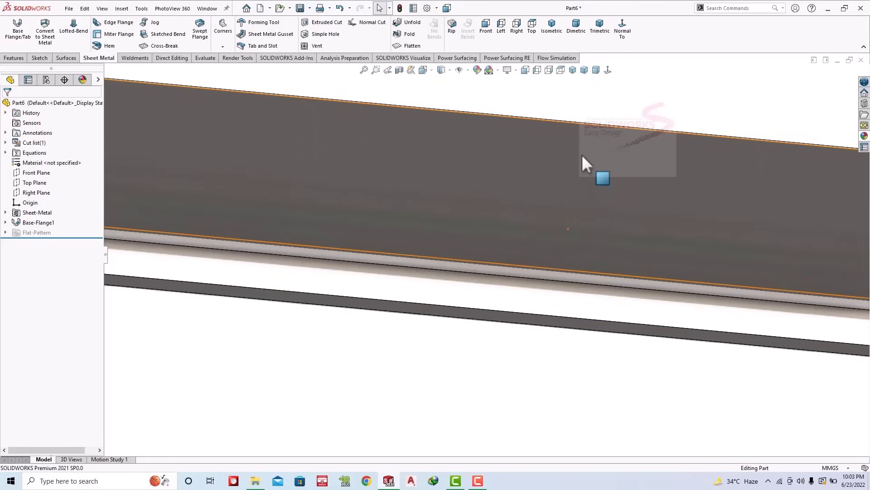
# Step: Start a sketch normal to the angle's wide face and draw a centre rectangle on it
pyautogui.click(579, 27)
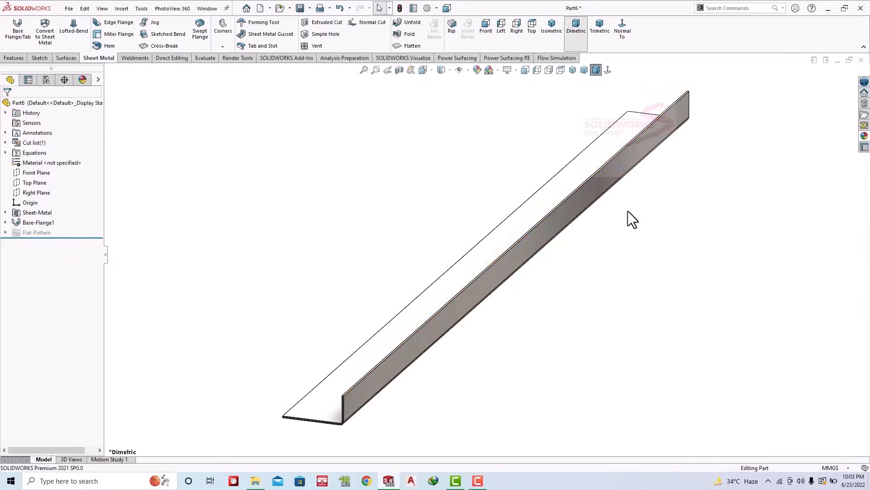
pyautogui.click(529, 217)
pyautogui.click(566, 179)
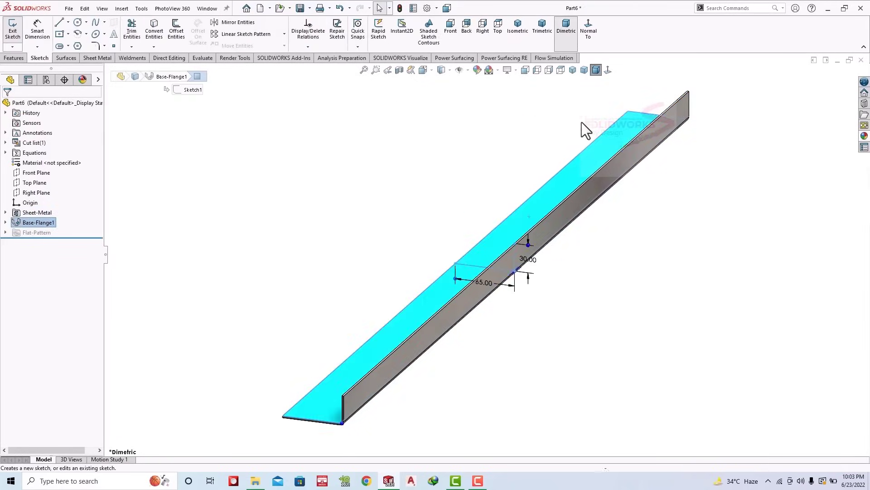
pyautogui.click(589, 27)
pyautogui.press('Escape')
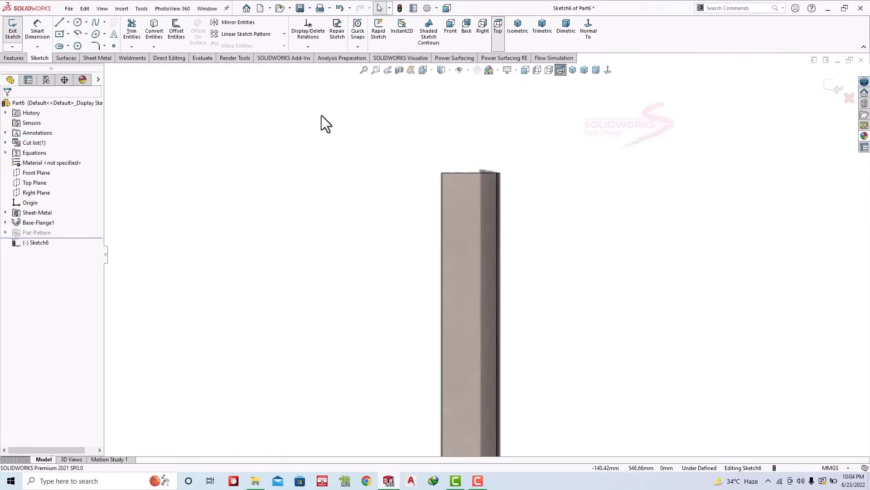
pyautogui.click(67, 34)
pyautogui.click(81, 54)
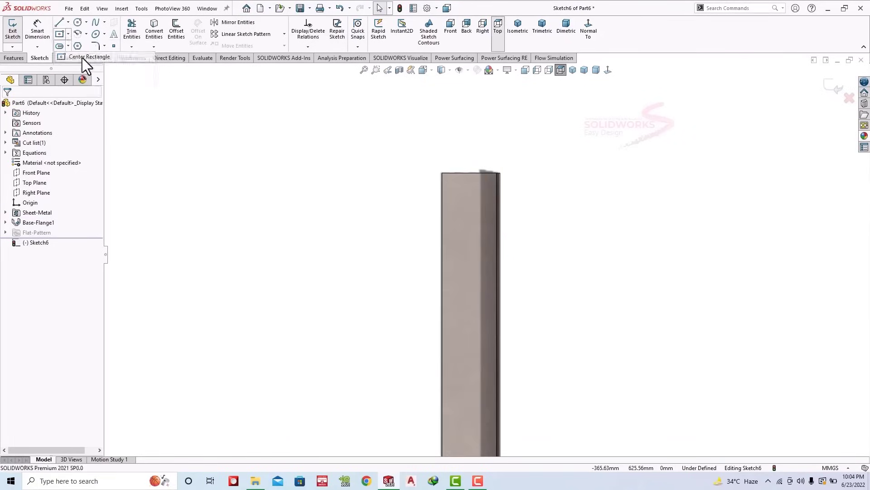
pyautogui.click(457, 233)
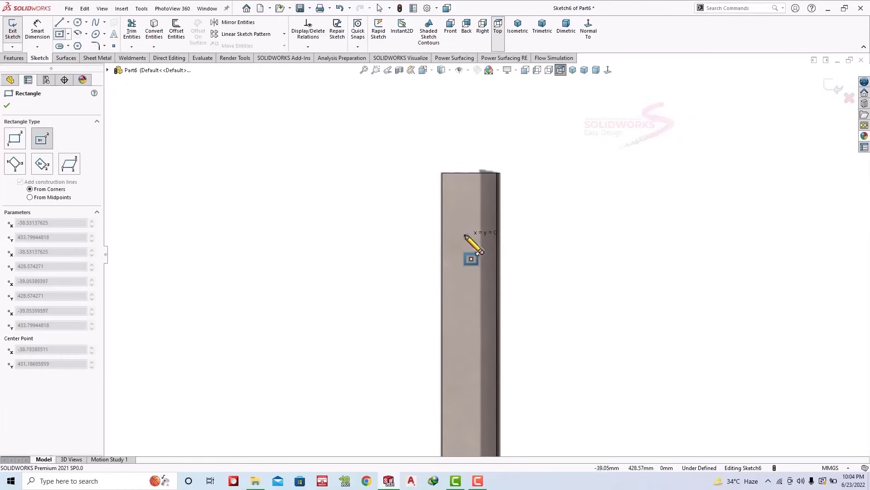
pyautogui.click(449, 234)
# Step: Dimension the rectangle 7 mm high and 35 mm wide
pyautogui.click(38, 30)
pyautogui.scroll(-1, 480, 246)
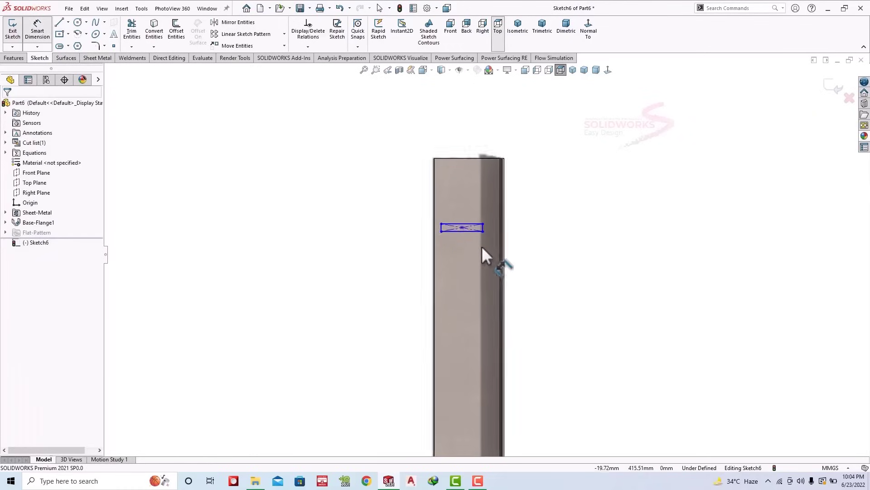
pyautogui.scroll(-2, 481, 246)
pyautogui.click(484, 216)
pyautogui.click(475, 269)
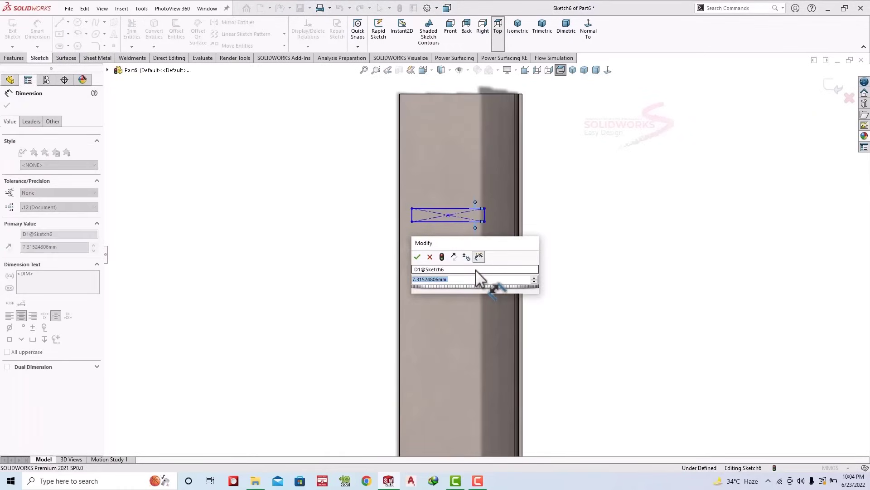
pyautogui.write('7')
pyautogui.press('Return')
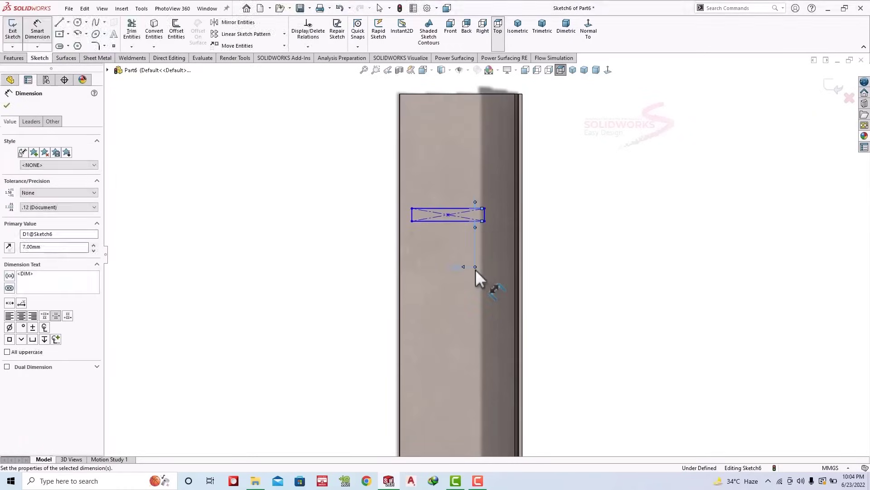
pyautogui.click(448, 221)
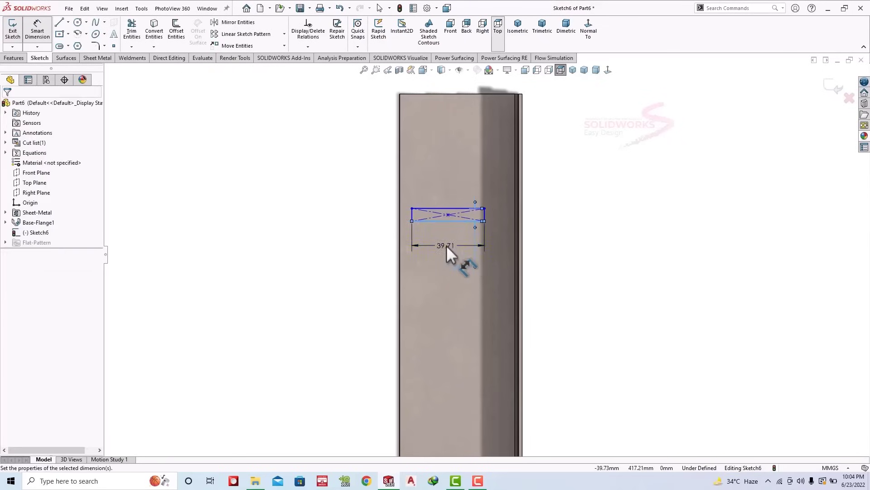
pyautogui.click(447, 246)
pyautogui.write('35')
pyautogui.press('Return')
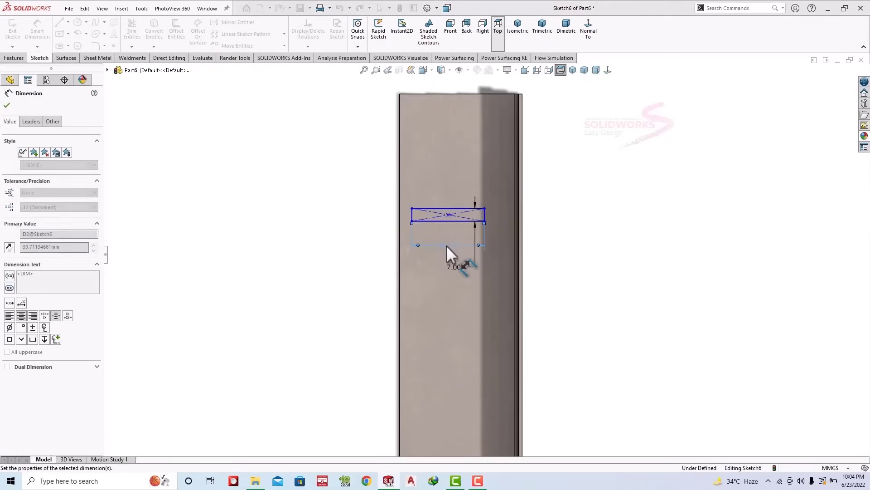
# Step: Place the rectangle's centre 75 mm from the part's end edge
pyautogui.click(453, 215)
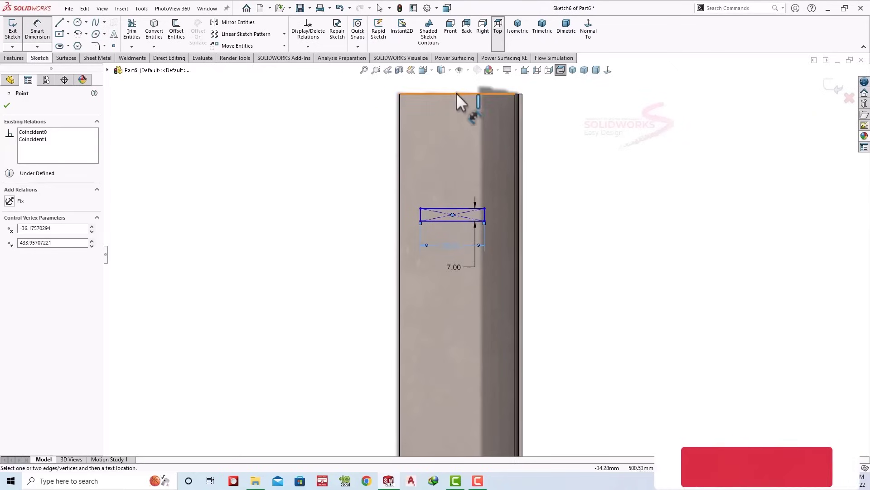
pyautogui.click(456, 94)
pyautogui.click(373, 146)
pyautogui.write('75')
pyautogui.press('Return')
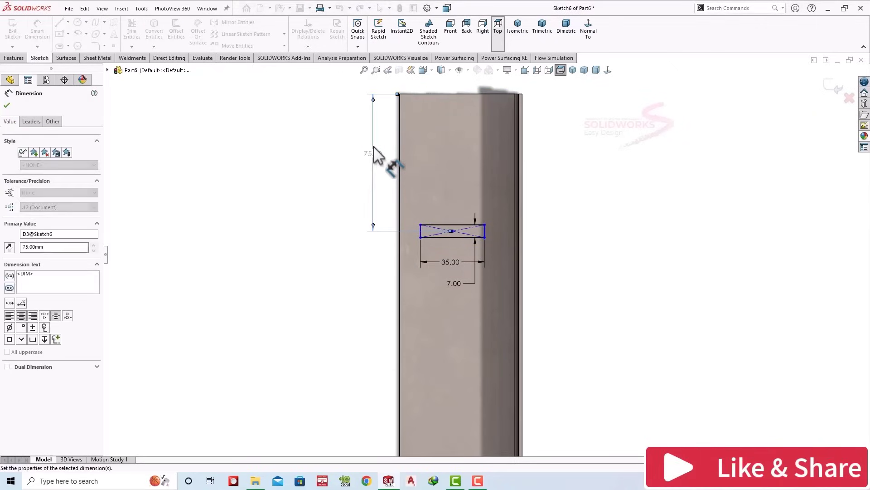
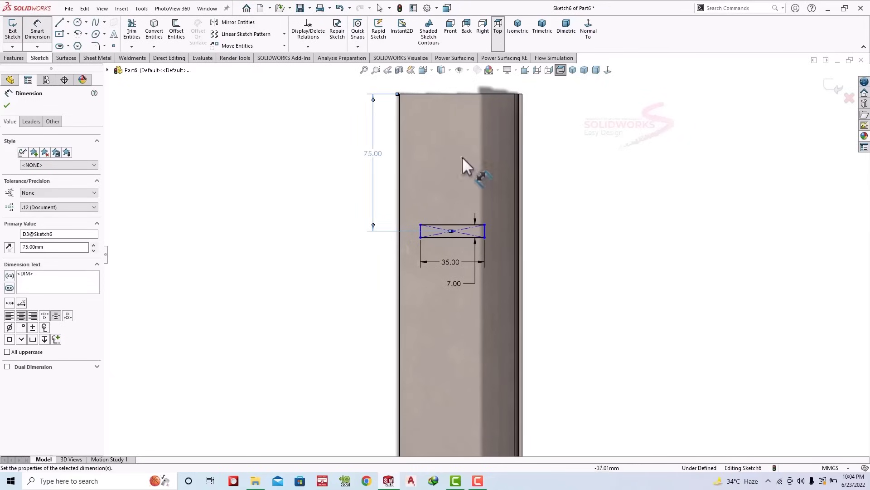
# Step: Dimension the slot rectangle 20.5 mm from the bar's right edge
pyautogui.click(520, 186)
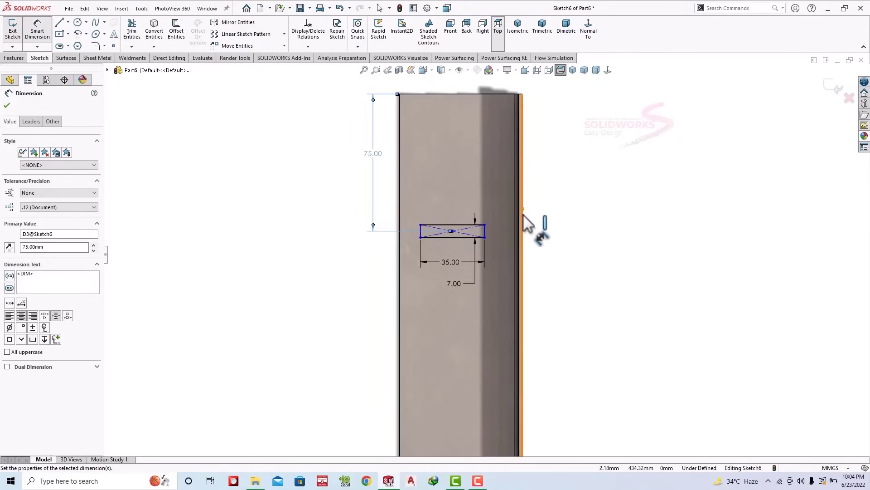
pyautogui.click(485, 237)
pyautogui.click(549, 264)
pyautogui.write('20')
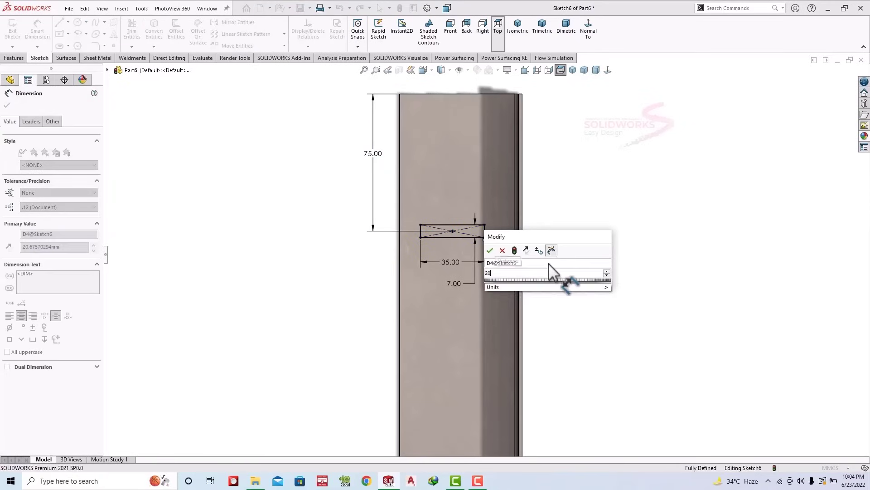
pyautogui.write('.5')
pyautogui.press('Return')
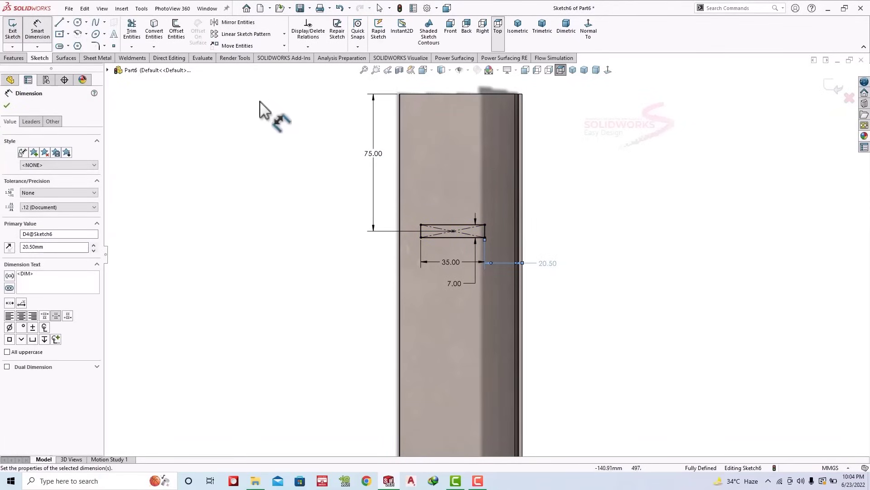
pyautogui.click(271, 35)
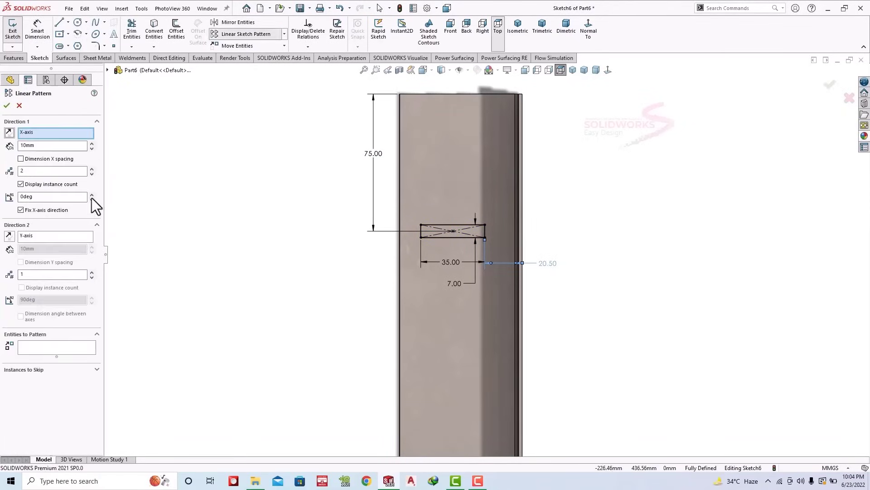
# Step: Select the slot rectangle's lines as the geometry to pattern, with one instance in Direction 1
pyautogui.doubleClick(32, 171)
pyautogui.write('5')
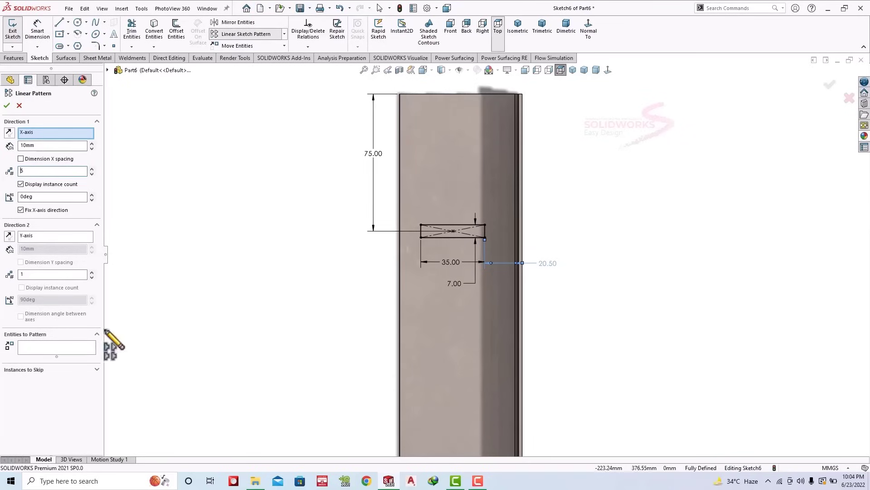
pyautogui.click(78, 347)
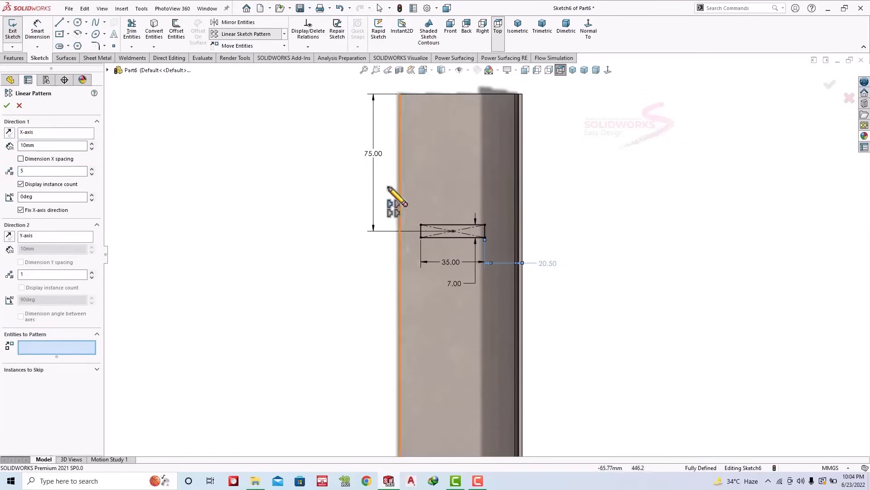
pyautogui.click(40, 133)
pyautogui.click(68, 347)
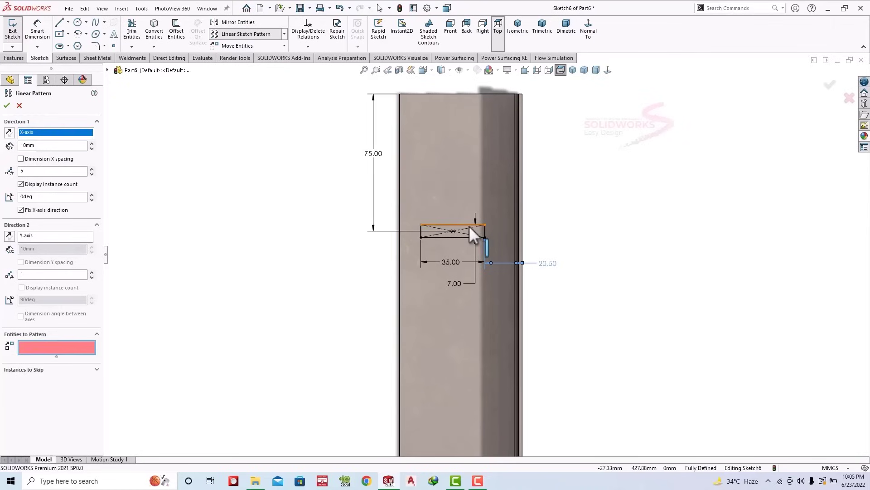
pyautogui.click(470, 226)
pyautogui.click(421, 230)
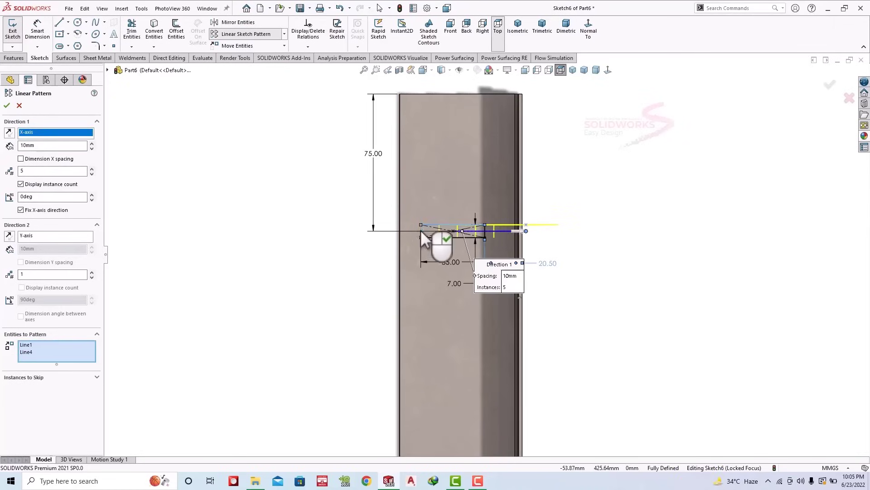
pyautogui.click(485, 229)
# Step: Set five copies at 50 mm spacing running down the bar at 270°, and accept
pyautogui.click(91, 271)
pyautogui.click(91, 271)
pyautogui.click(91, 272)
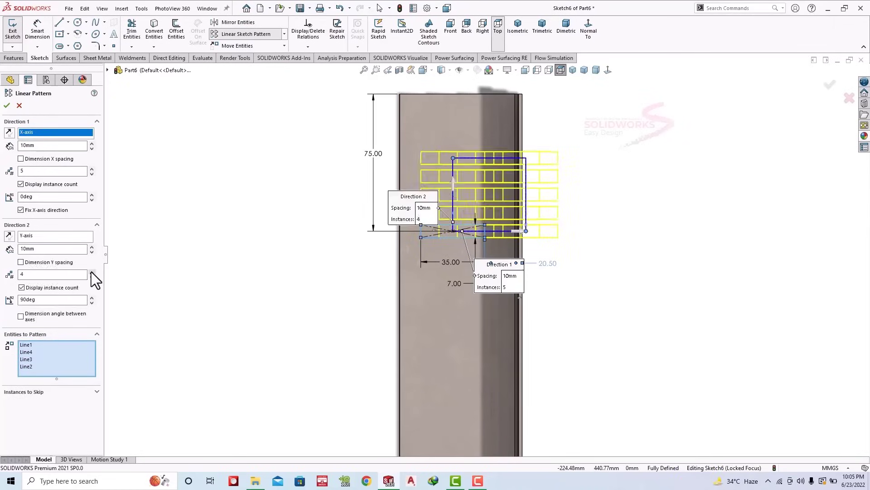
pyautogui.click(91, 173)
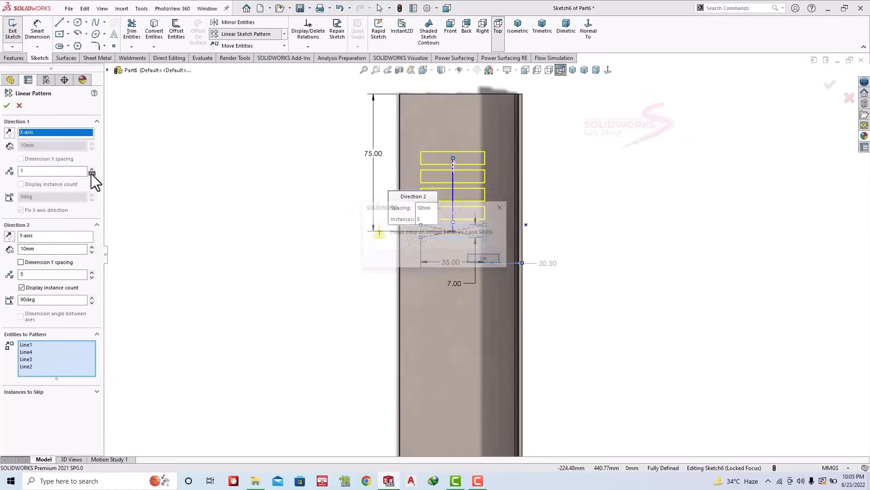
pyautogui.click(489, 260)
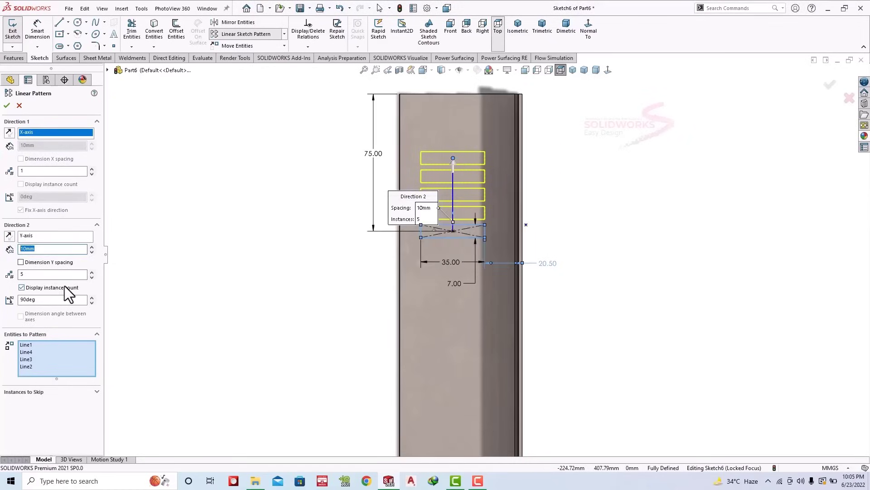
pyautogui.click(91, 246)
pyautogui.click(91, 246)
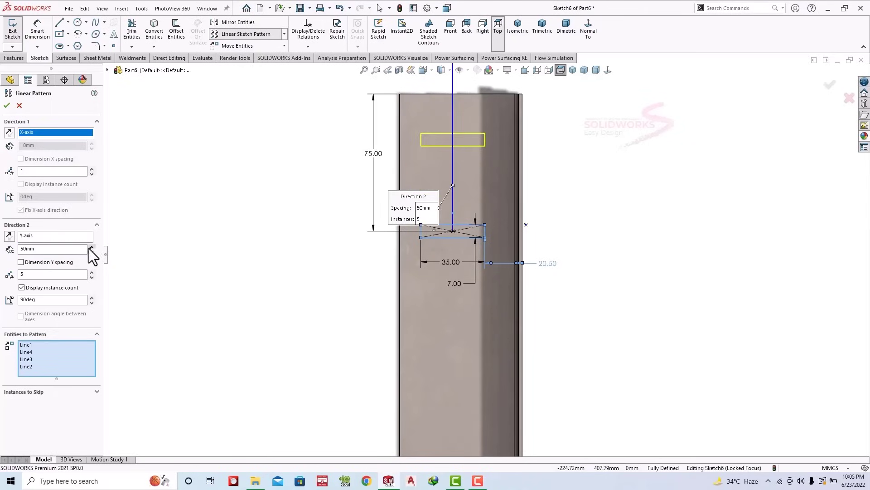
pyautogui.click(9, 236)
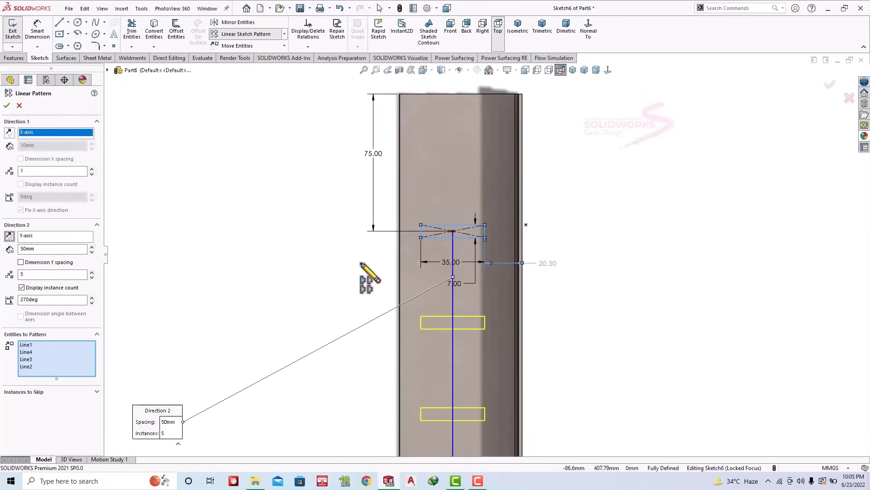
pyautogui.click(7, 105)
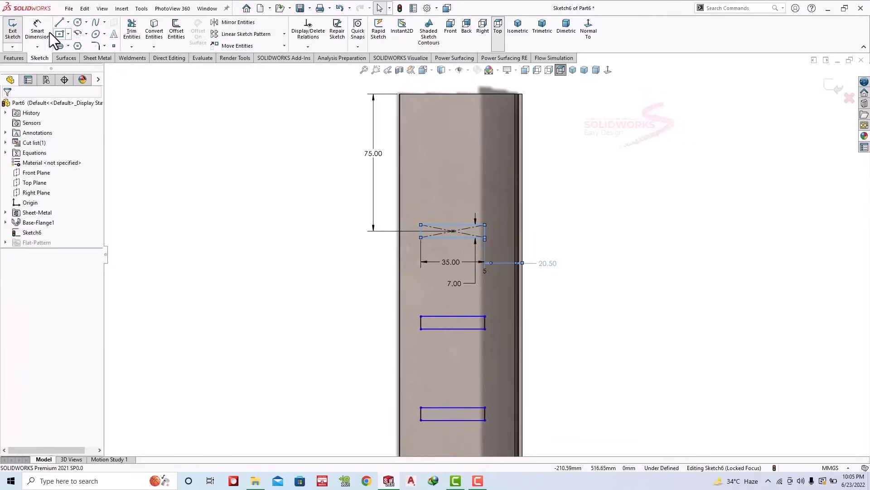
# Step: Draw a construction centerline across the bottom slot from its left midpoint
pyautogui.scroll(3, 551, 272)
pyautogui.scroll(3, 554, 282)
pyautogui.scroll(1, 481, 401)
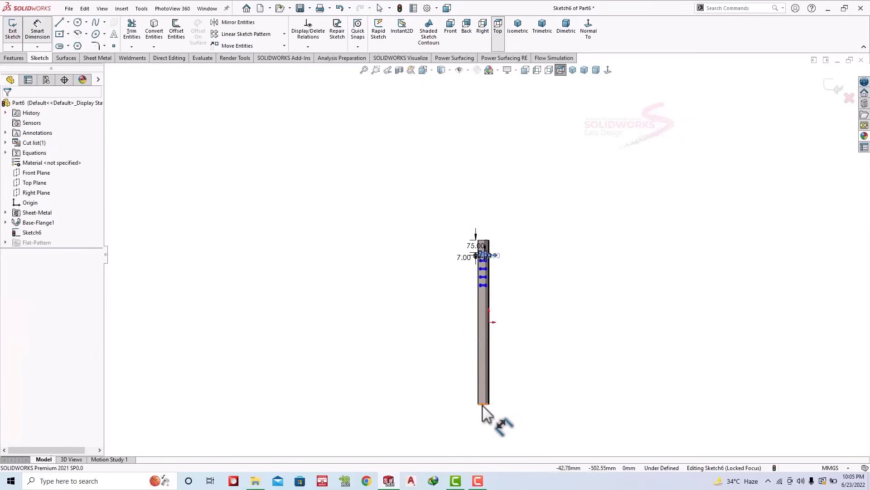
pyautogui.scroll(-2, 486, 413)
pyautogui.scroll(-4, 486, 111)
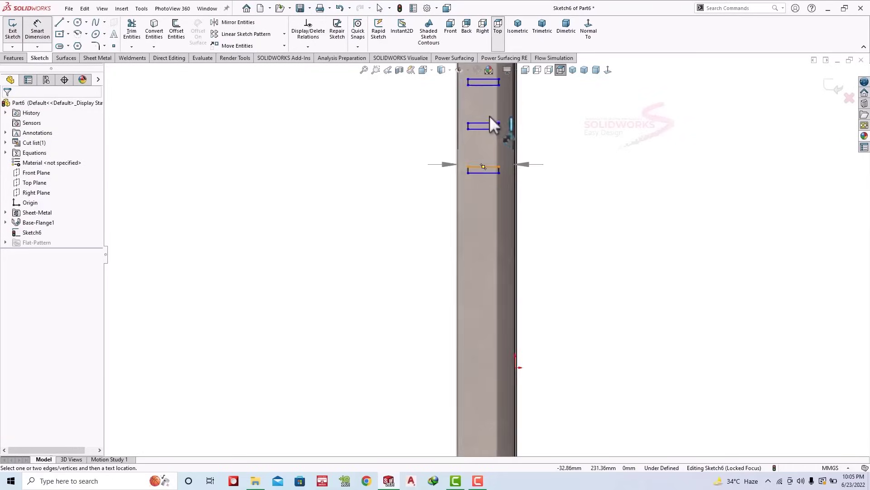
pyautogui.scroll(-2, 489, 117)
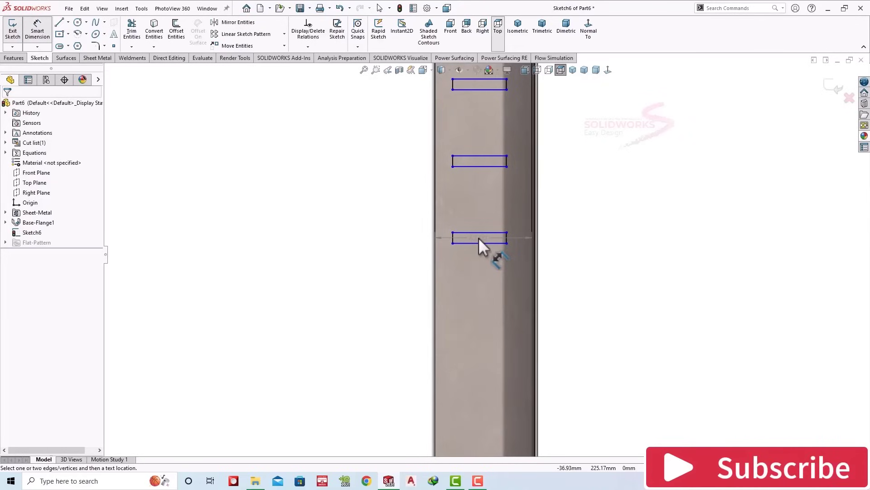
pyautogui.press('Escape')
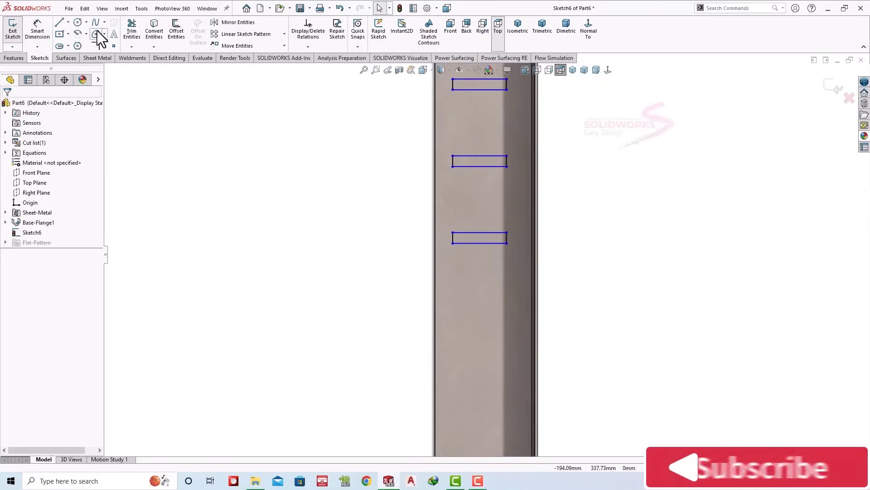
pyautogui.click(68, 22)
pyautogui.click(79, 43)
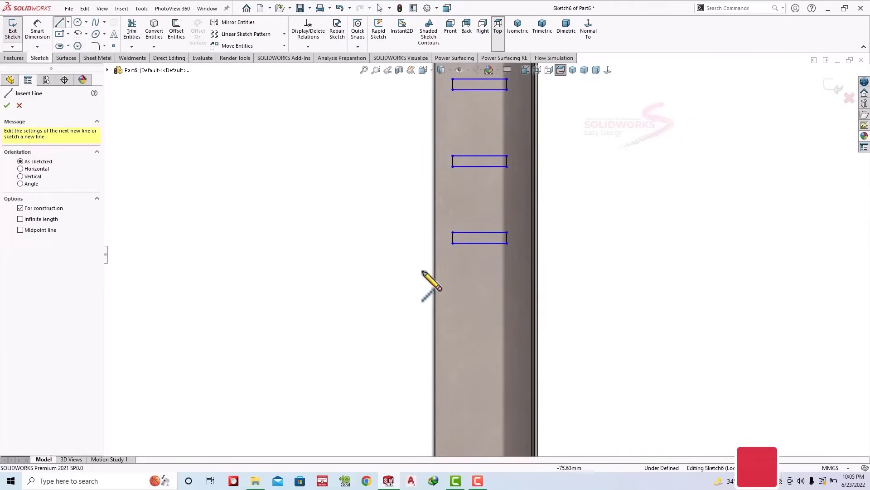
pyautogui.click(453, 237)
pyautogui.click(507, 237)
pyautogui.press('Escape')
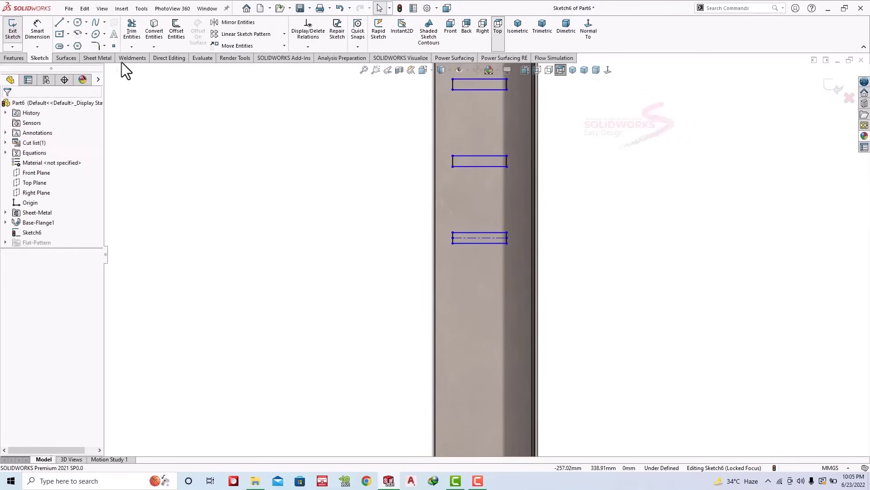
# Step: Dimension the centerline 75 mm from the bar's bottom end and fit the view
pyautogui.click(483, 238)
pyautogui.scroll(3, 478, 279)
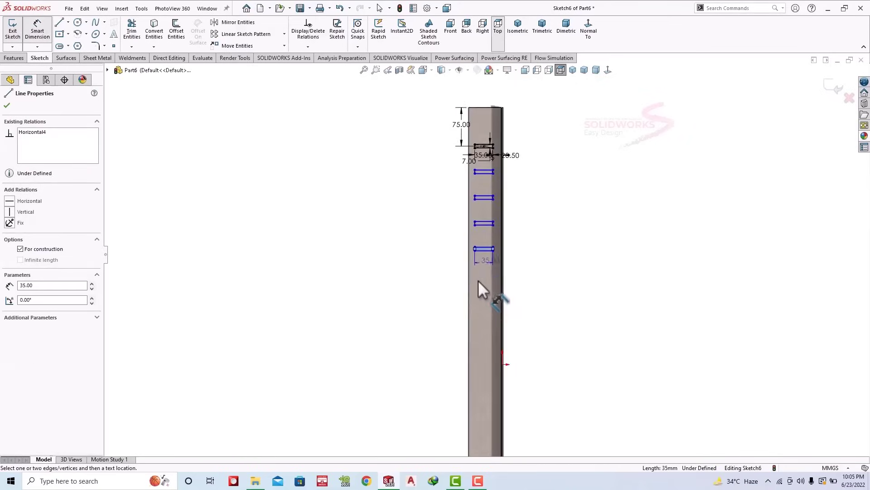
pyautogui.scroll(3, 478, 280)
pyautogui.scroll(-2, 482, 429)
pyautogui.scroll(-2, 490, 419)
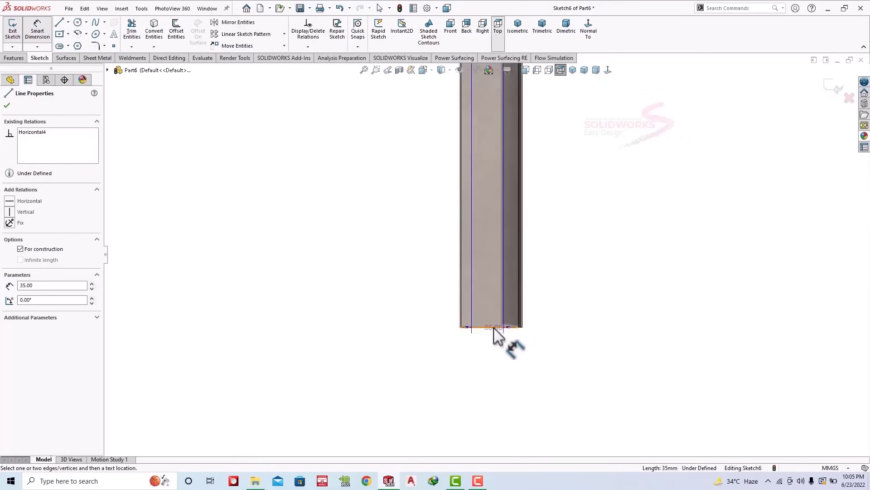
pyautogui.scroll(-2, 494, 327)
pyautogui.click(415, 294)
pyautogui.write('75')
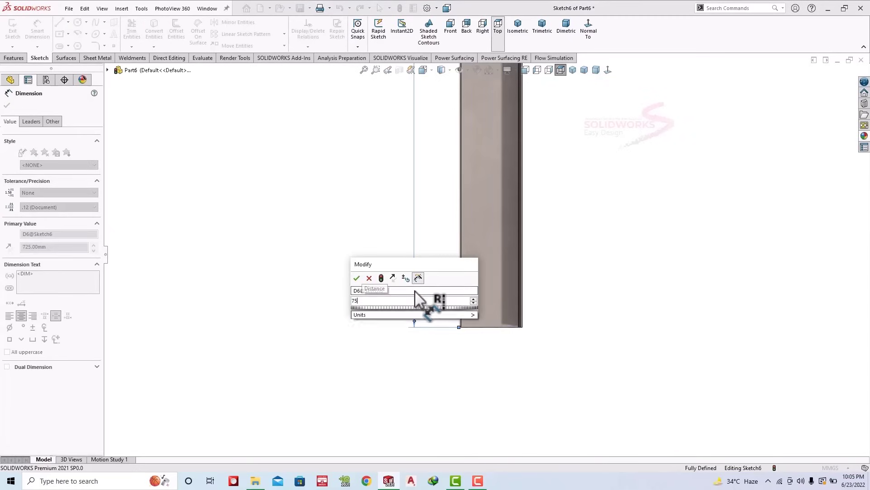
pyautogui.press('Return')
pyautogui.press('f')
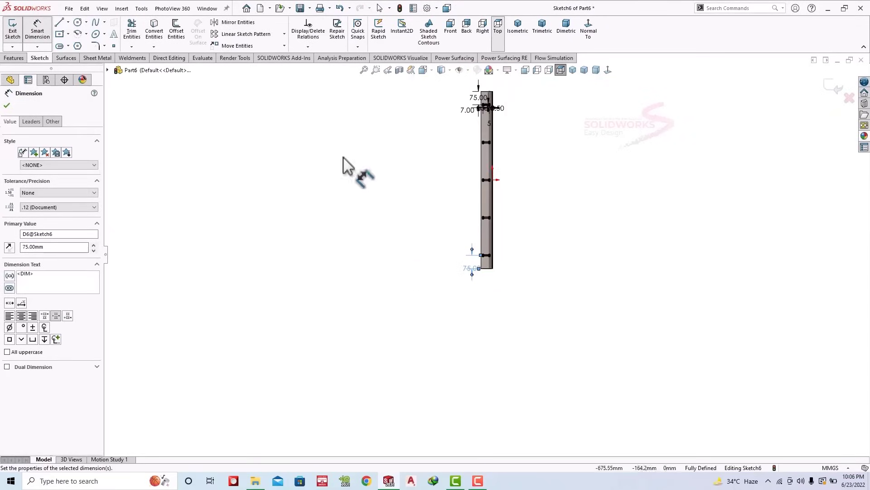
pyautogui.click(14, 58)
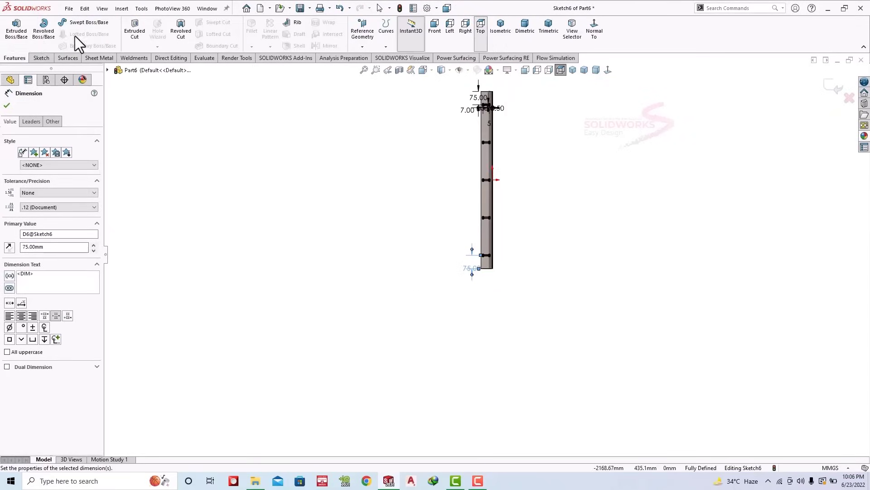
# Step: Extrude-cut the five slots Through All in the bar
pyautogui.click(135, 29)
pyautogui.click(66, 160)
pyautogui.click(36, 171)
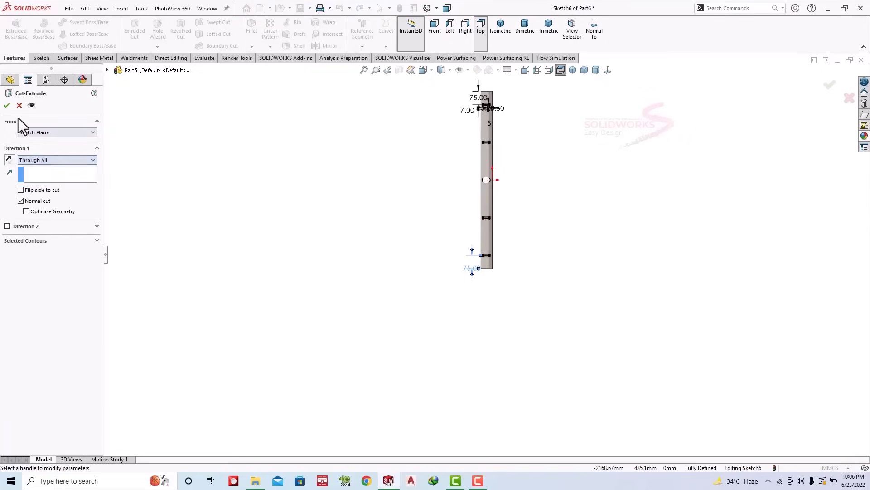
pyautogui.click(7, 106)
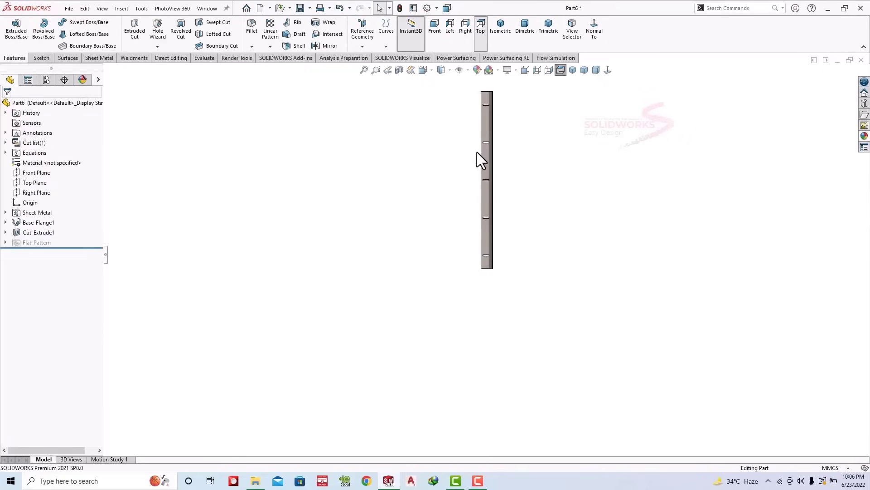
# Step: Switch to Trimetric view and save the part as Part6
pyautogui.click(546, 33)
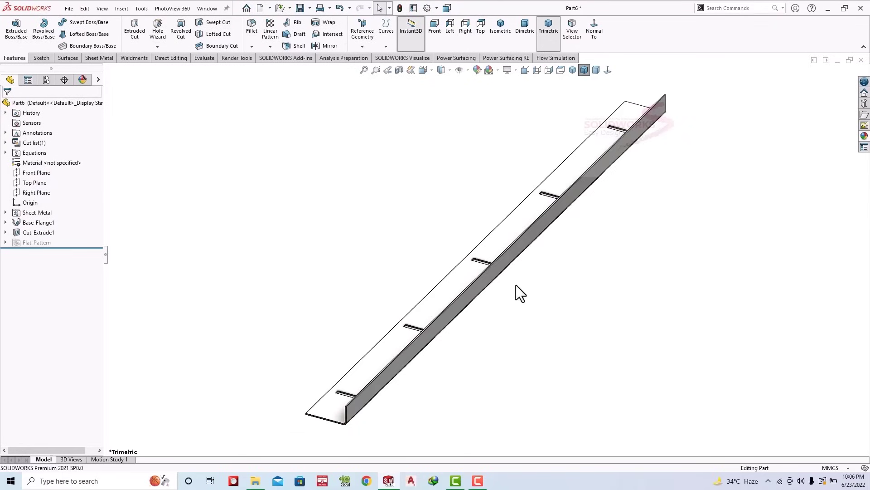
pyautogui.hotkey('ctrl', 's')
pyautogui.click(603, 356)
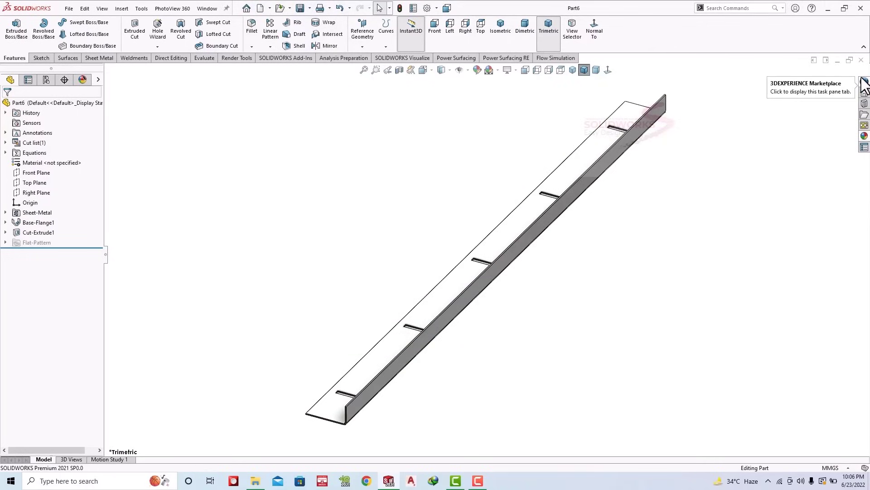
# Step: Close the finished part and create a new part document
pyautogui.click(861, 61)
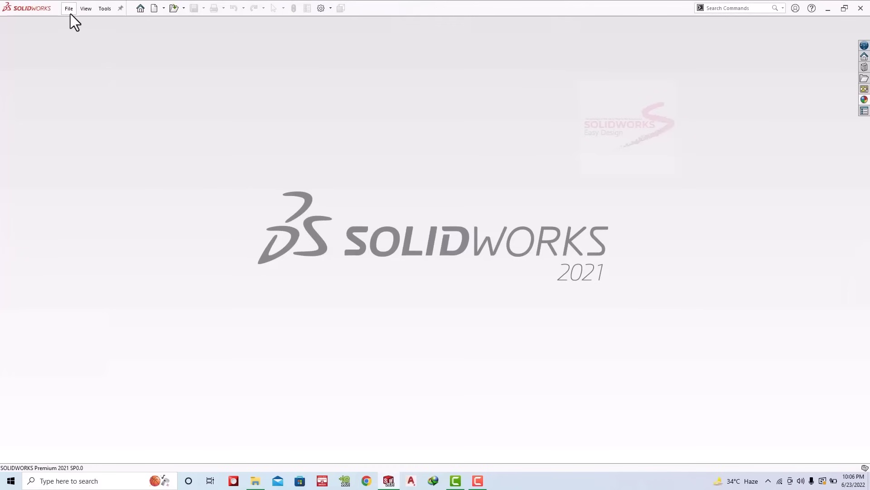
pyautogui.click(68, 9)
pyautogui.click(363, 349)
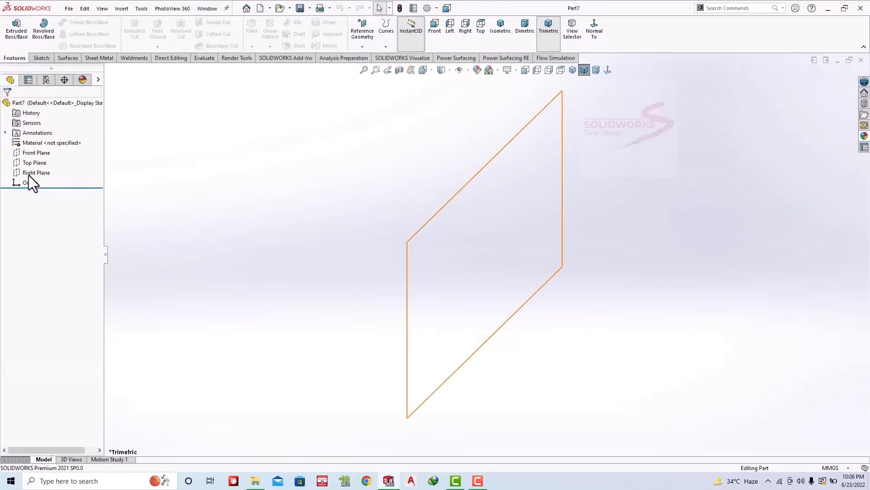
# Step: Sketch a center rectangle on the Top Plane centred at the origin
pyautogui.click(36, 163)
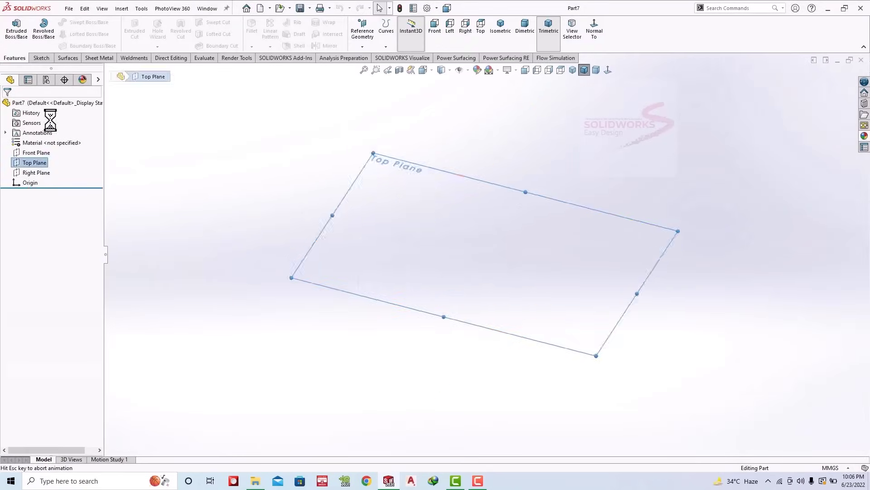
pyautogui.click(78, 151)
pyautogui.click(68, 33)
pyautogui.click(77, 56)
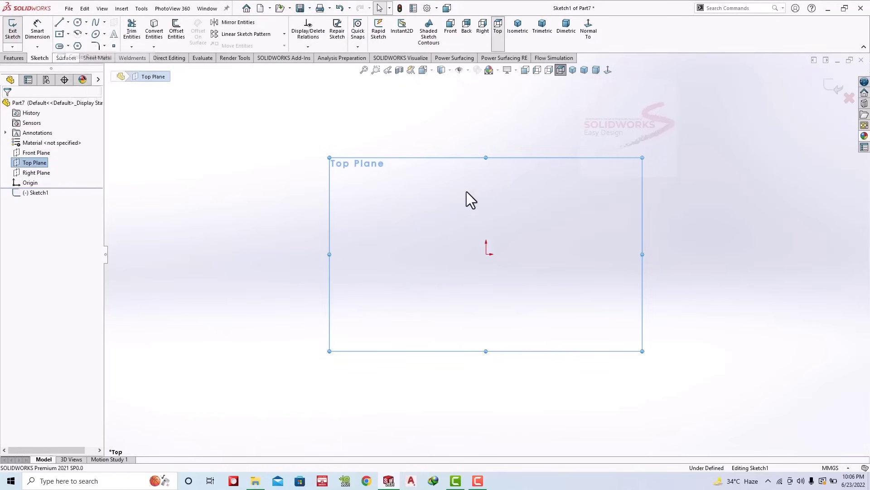
pyautogui.click(486, 254)
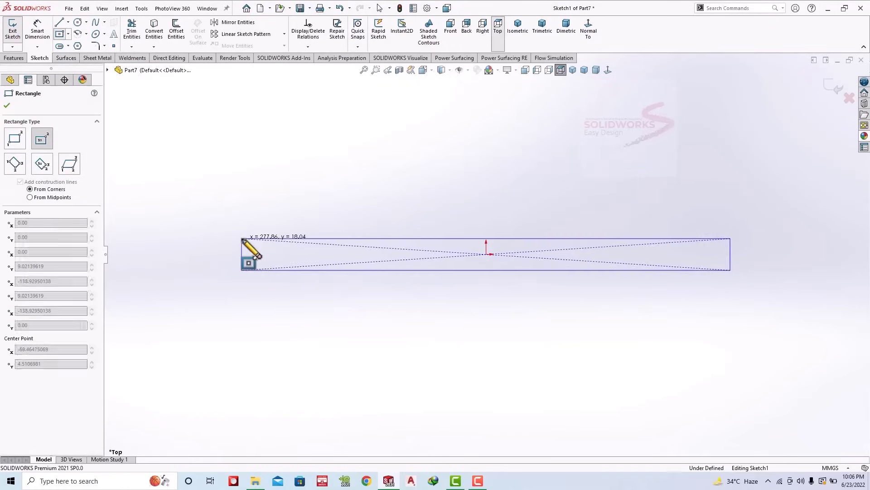
pyautogui.click(241, 238)
pyautogui.press('Escape')
# Step: Dimension the rectangle 1800 mm long and 40 mm high
pyautogui.click(472, 238)
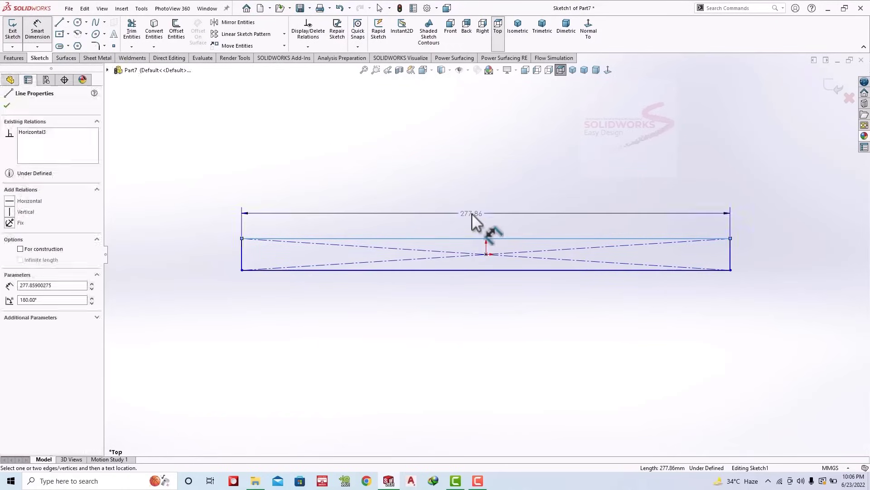
pyautogui.click(472, 213)
pyautogui.write('1800')
pyautogui.press('Return')
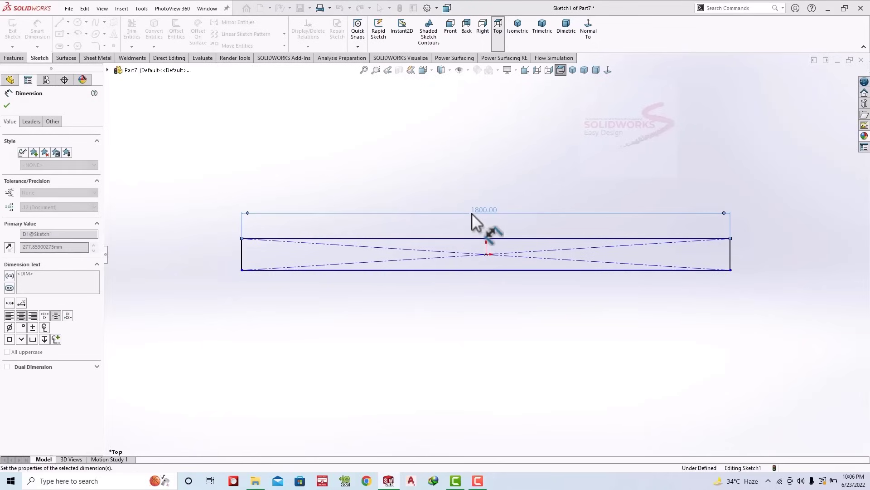
pyautogui.click(242, 262)
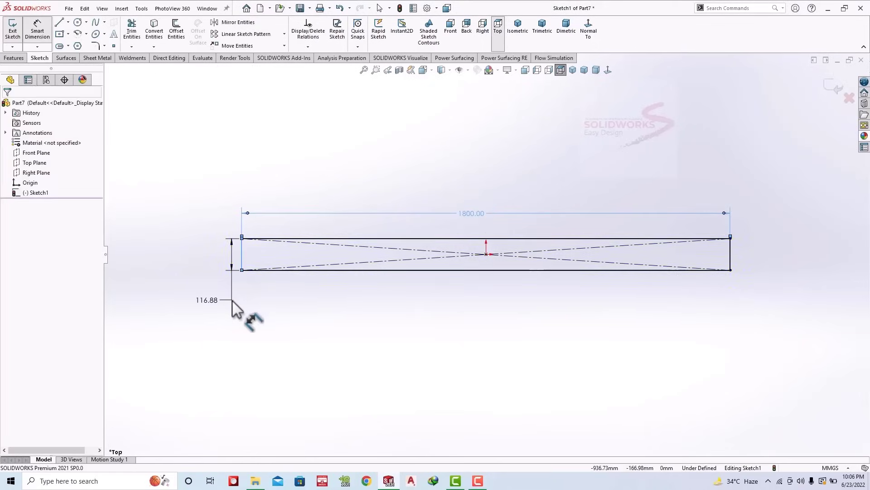
pyautogui.click(232, 300)
pyautogui.write('40')
pyautogui.press('Return')
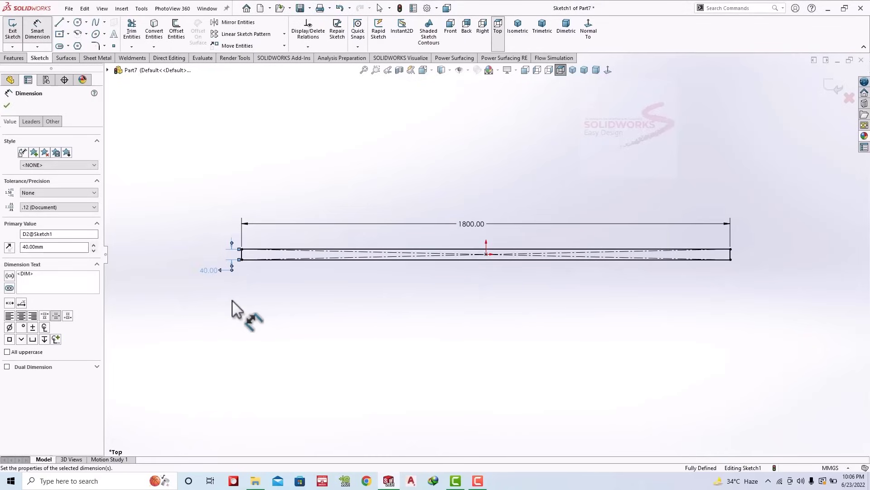
# Step: Extrude the 1800 × 40 rectangle 2 mm into a solid bar (Boss-Extrude1)
pyautogui.click(13, 58)
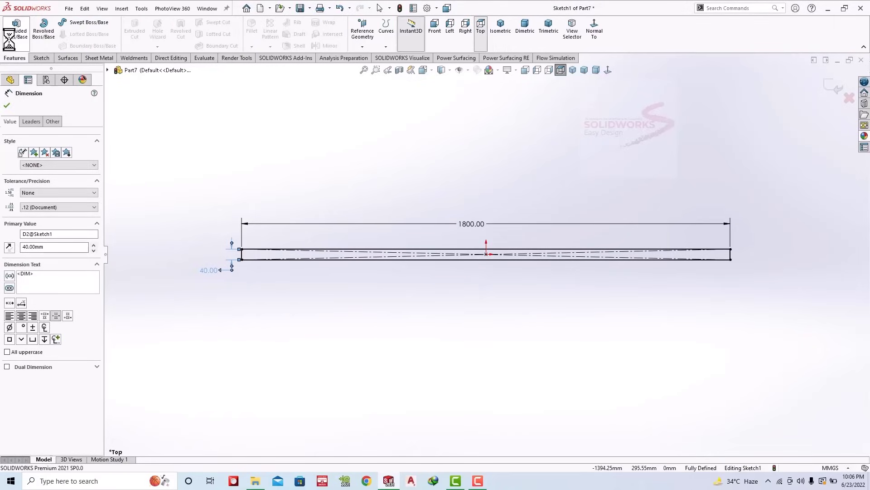
pyautogui.click(13, 29)
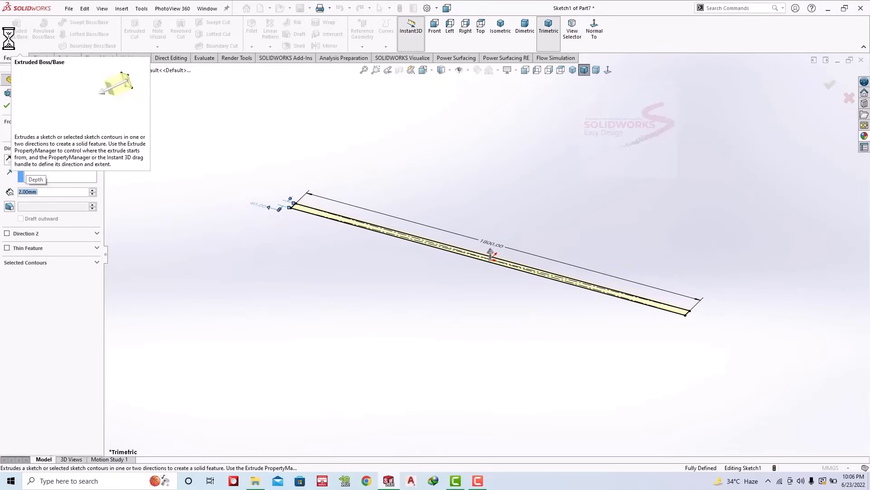
pyautogui.click(7, 106)
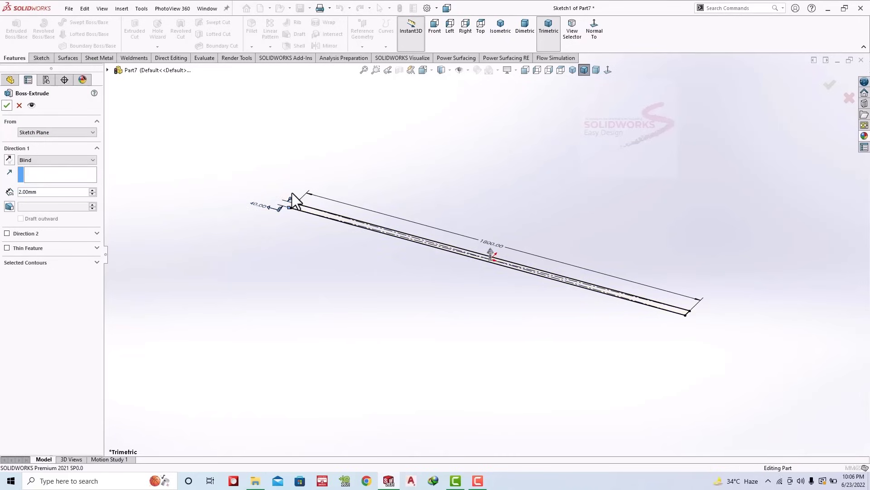
pyautogui.scroll(-3, 336, 221)
# Step: Sketch on the bar's top face in Top view with a centerline along its full length
pyautogui.click(377, 194)
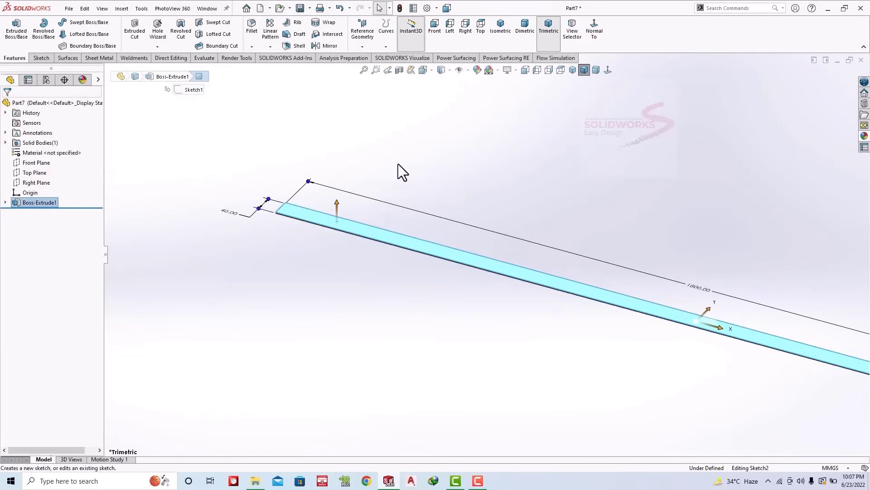
pyautogui.click(507, 71)
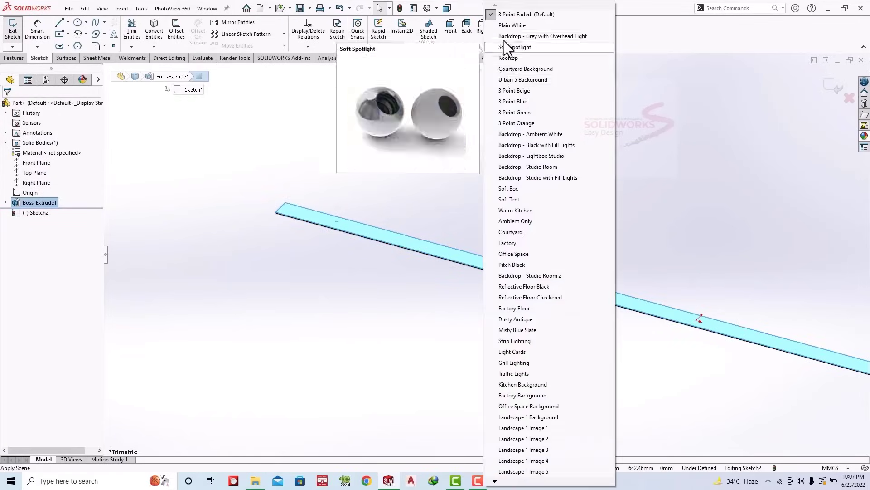
pyautogui.click(497, 27)
pyautogui.scroll(-2, 392, 271)
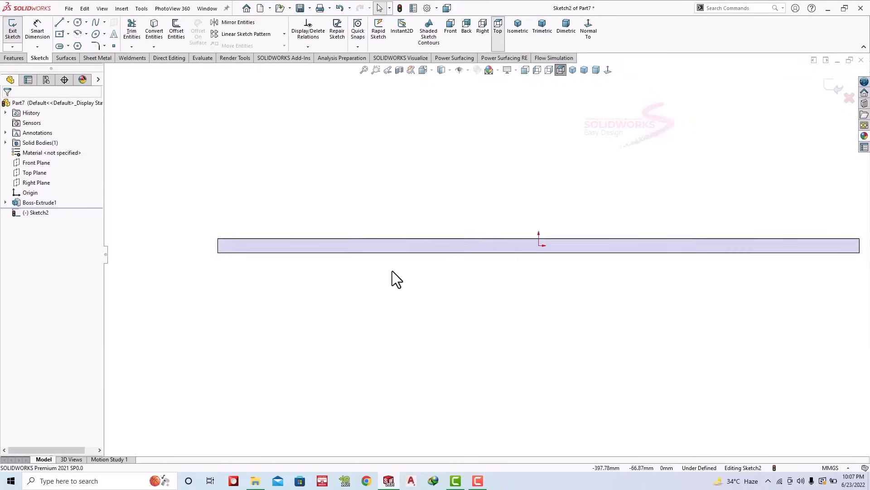
pyautogui.scroll(-1, 394, 271)
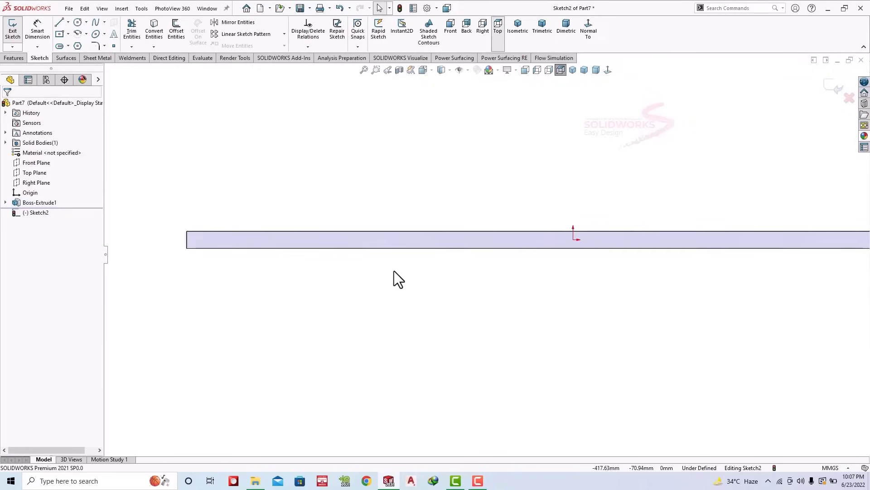
pyautogui.click(68, 22)
pyautogui.click(69, 42)
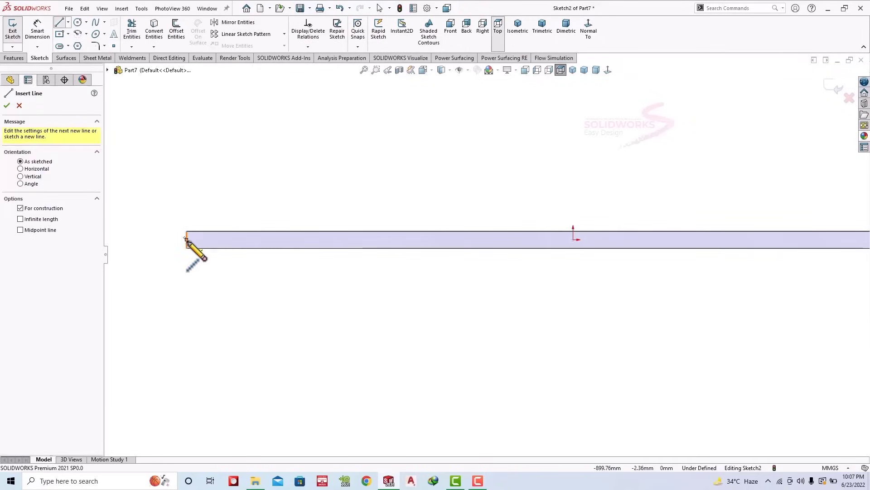
pyautogui.moveTo(186, 238); pyautogui.dragTo(660, 235)
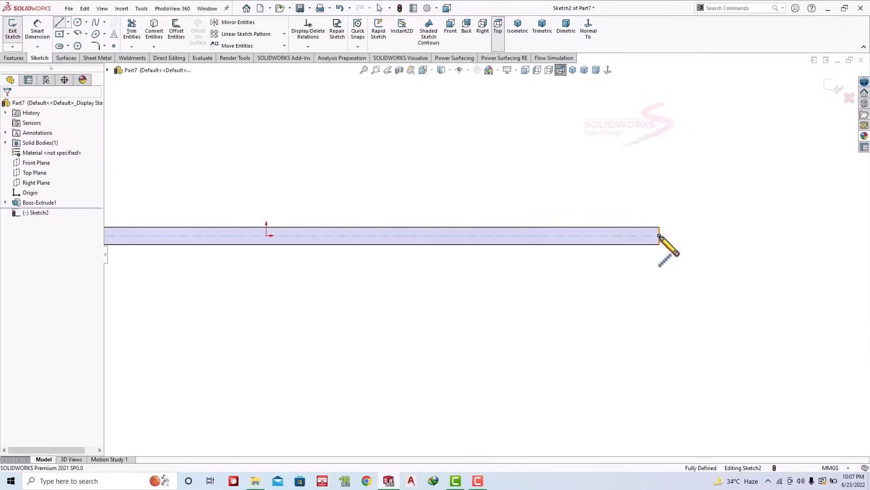
pyautogui.press('Escape')
pyautogui.scroll(1, 431, 229)
pyautogui.scroll(-1, 137, 249)
pyautogui.scroll(-2, 197, 238)
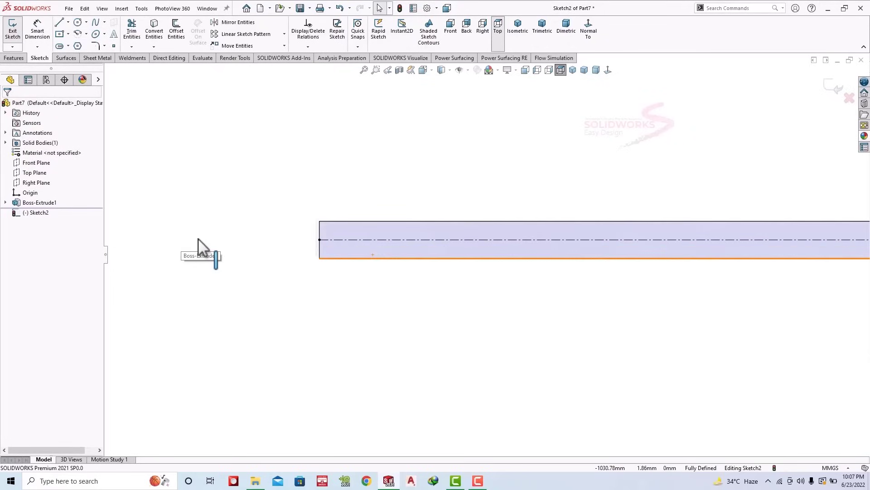
# Step: Add a circle on the centerline near the left end with a 6.8 mm diameter
pyautogui.press('c')
pyautogui.click(397, 239)
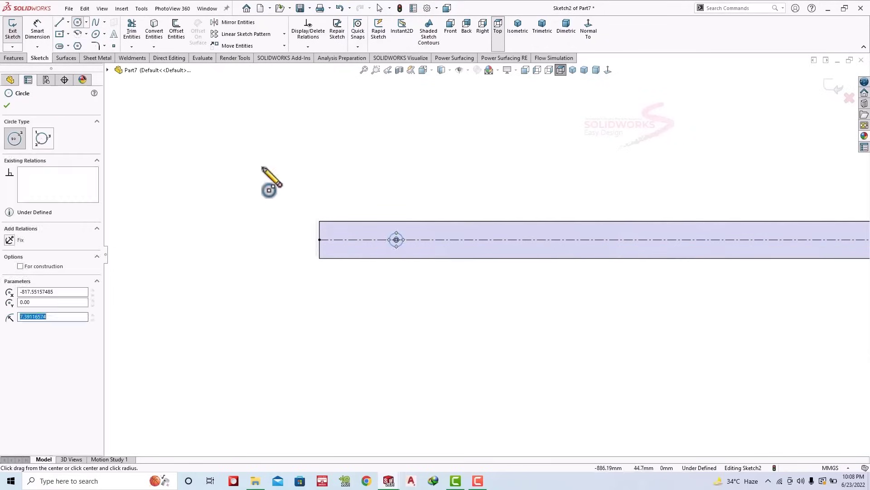
pyautogui.click(37, 31)
pyautogui.click(403, 233)
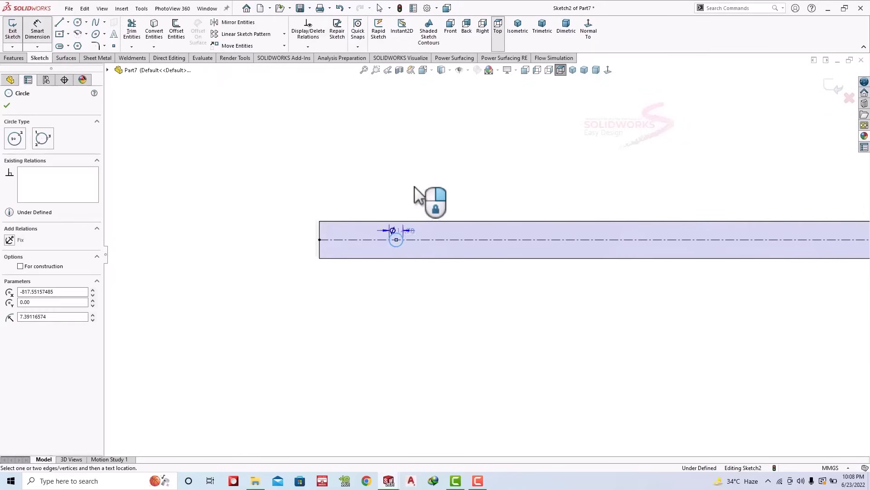
pyautogui.click(415, 186)
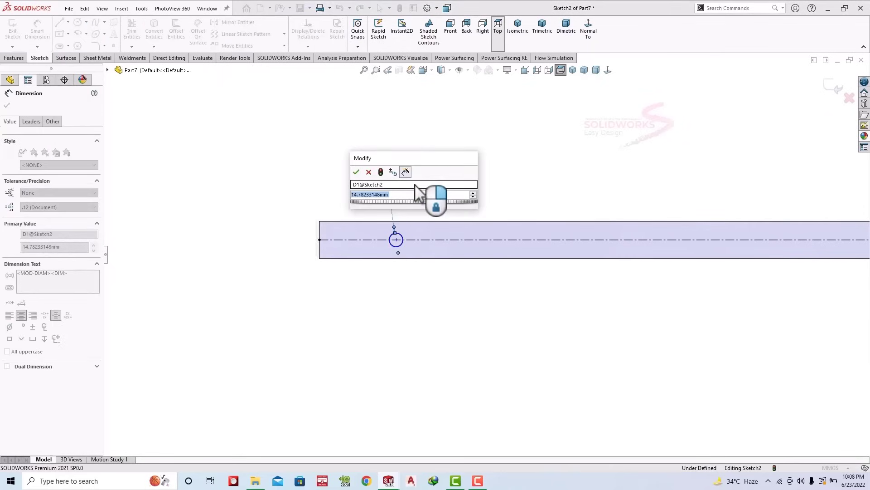
pyautogui.write('6.8')
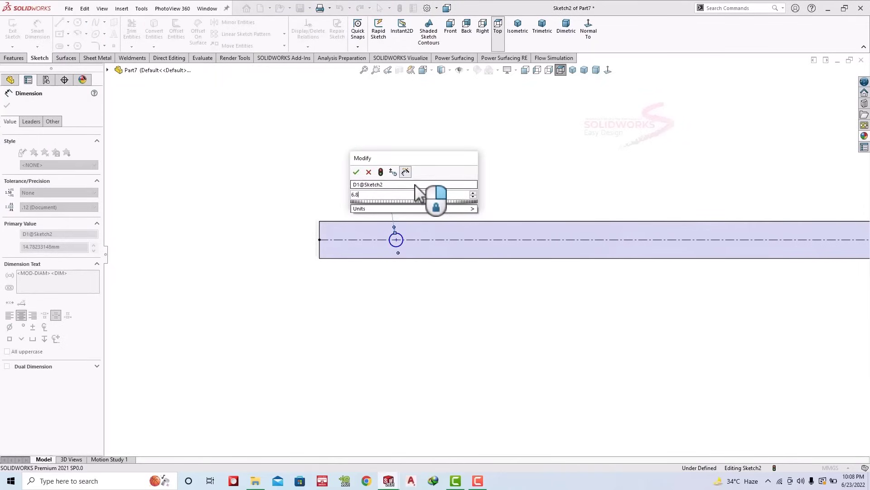
pyautogui.press('Return')
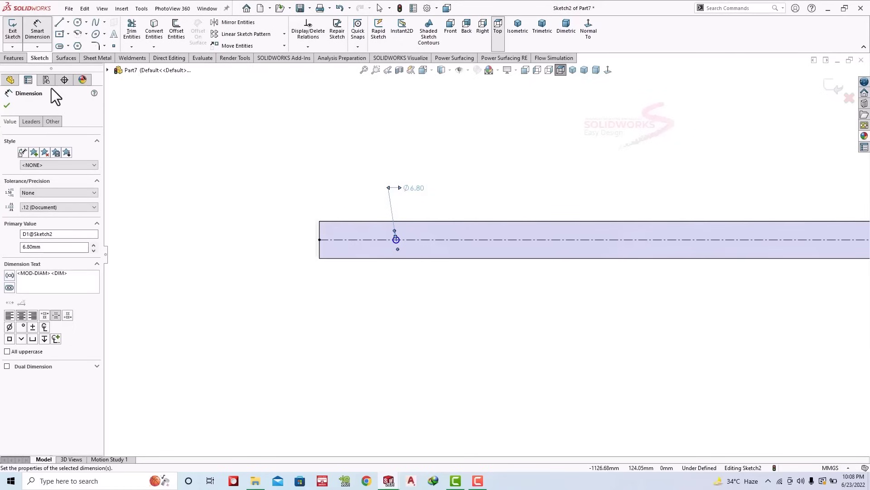
pyautogui.click(24, 58)
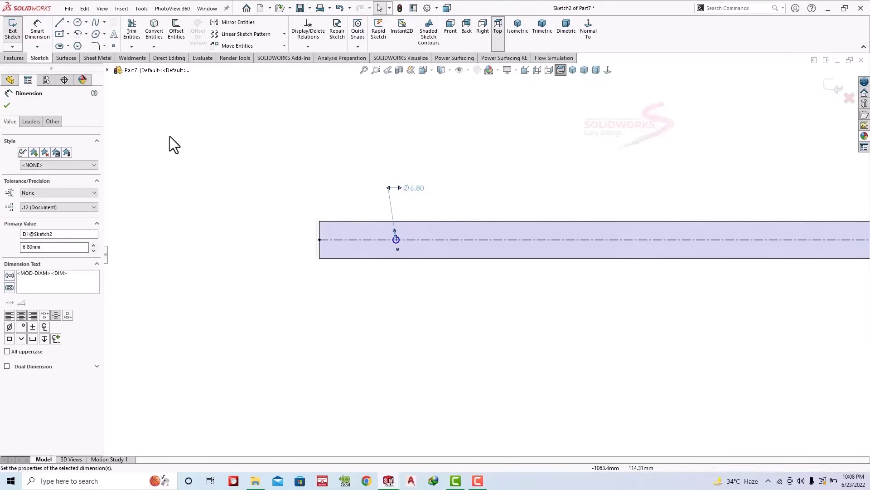
pyautogui.click(272, 191)
# Step: Locate the circle's centre 15 mm from the bar's left end
pyautogui.click(395, 240)
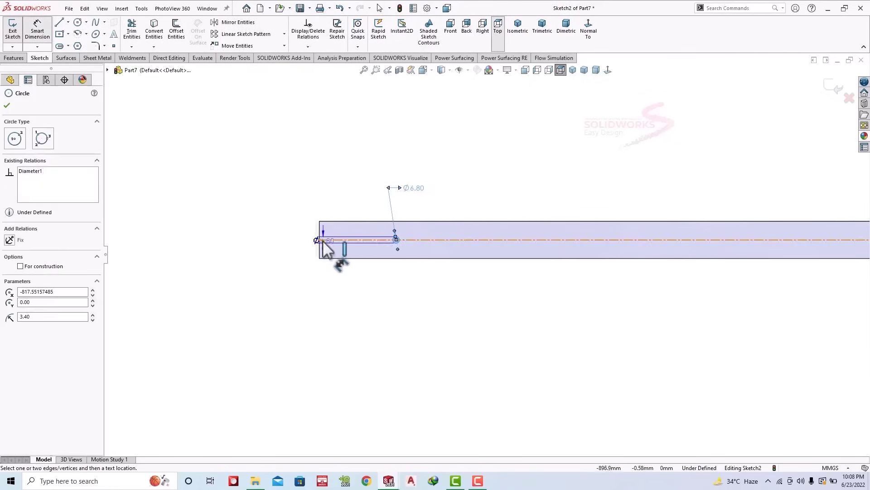
pyautogui.click(320, 240)
pyautogui.click(356, 216)
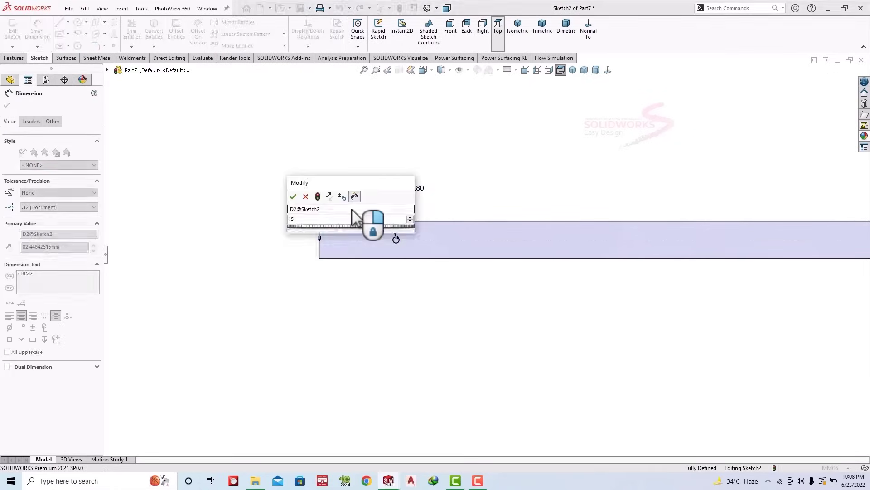
pyautogui.write('15')
pyautogui.press('Return')
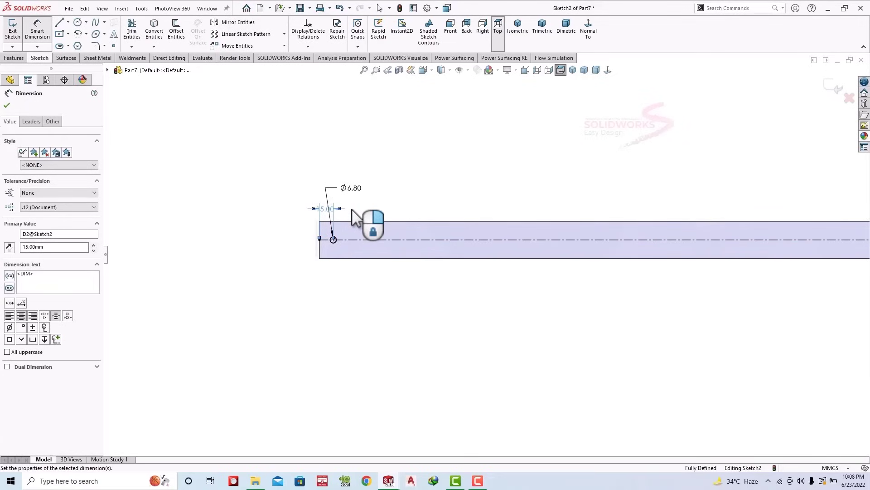
pyautogui.click(284, 34)
# Step: Linear-pattern the Ø6.8 mm circle into five copies 212.5 mm apart along the bar
pyautogui.click(260, 44)
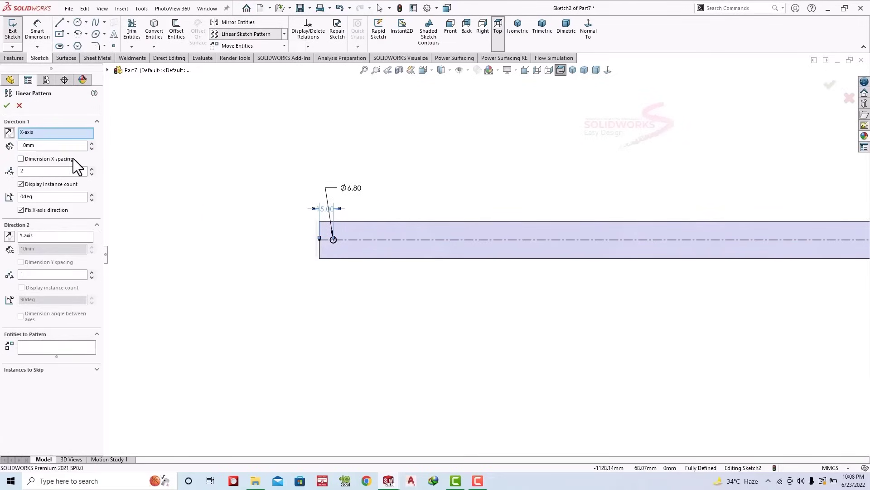
pyautogui.click(66, 349)
pyautogui.scroll(-2, 344, 247)
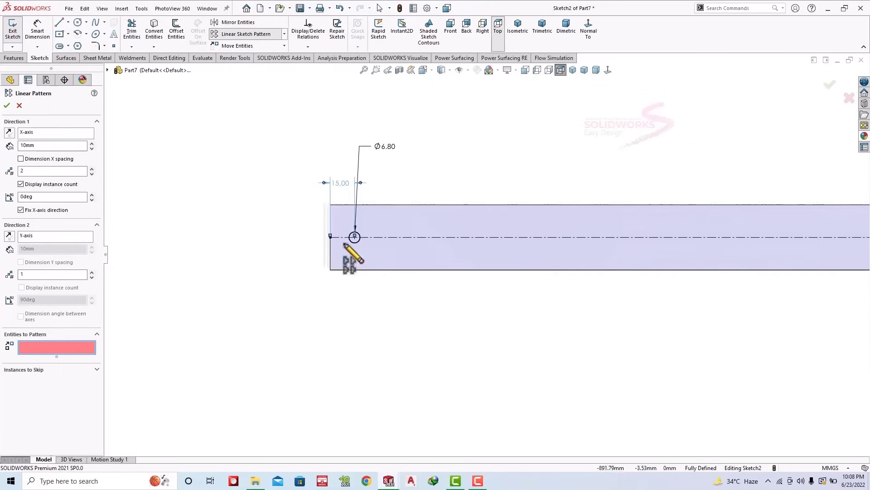
pyautogui.click(350, 242)
pyautogui.moveTo(46, 146); pyautogui.dragTo(3, 146)
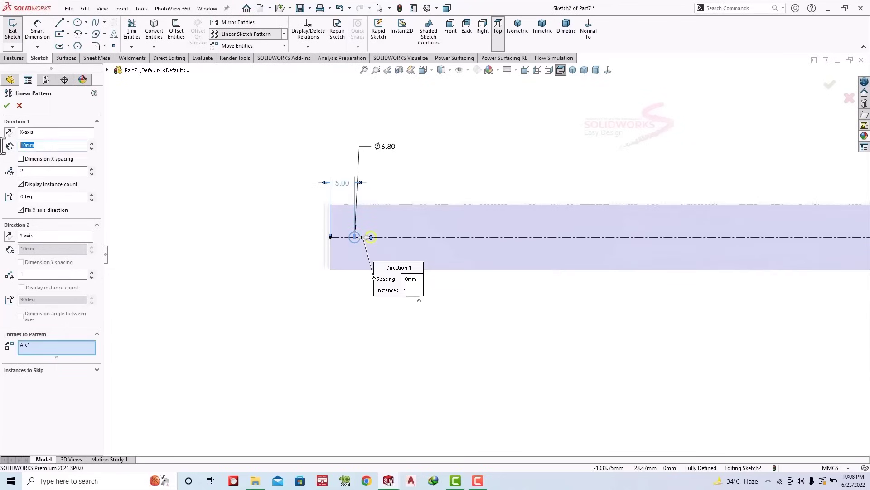
pyautogui.write('212')
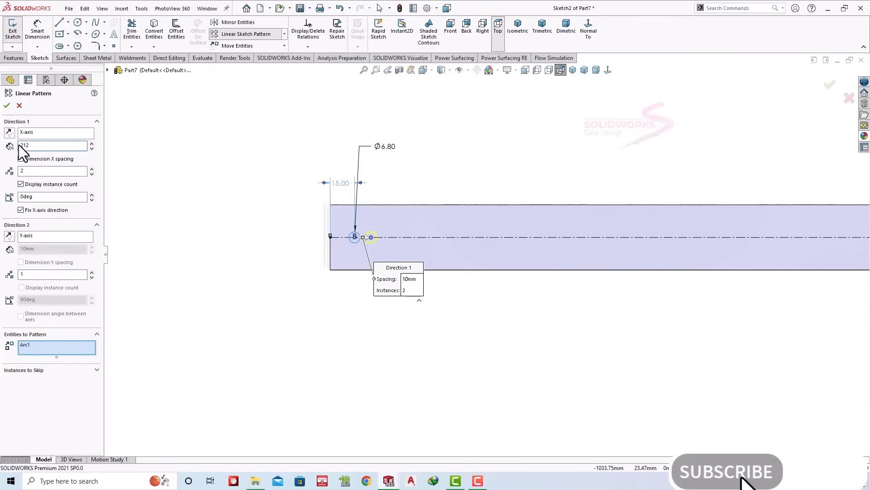
pyautogui.write('.5')
pyautogui.press('Return')
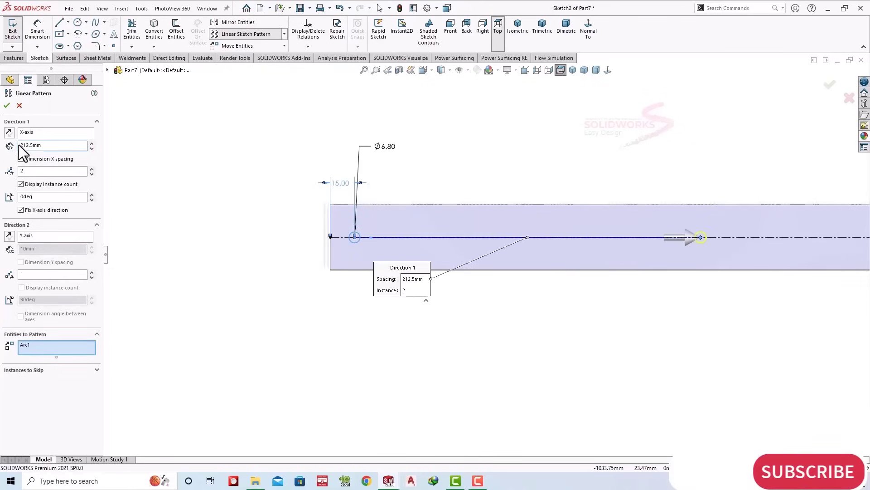
pyautogui.scroll(5, 301, 267)
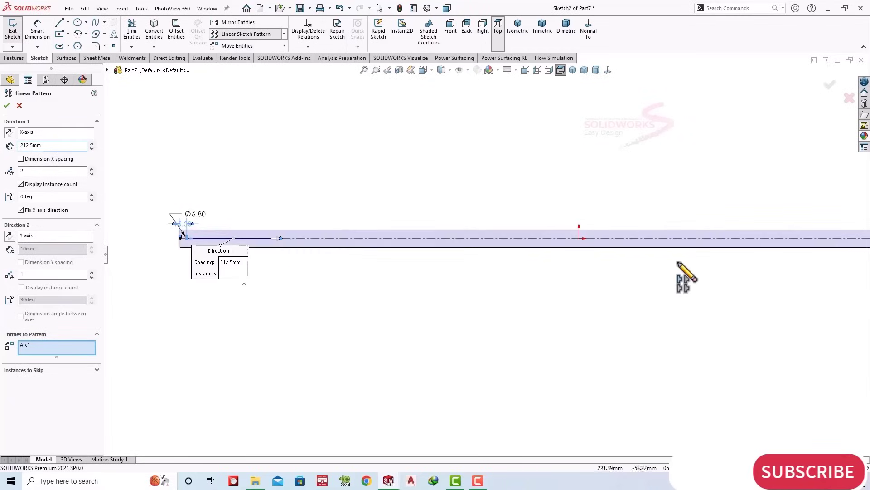
pyautogui.click(92, 168)
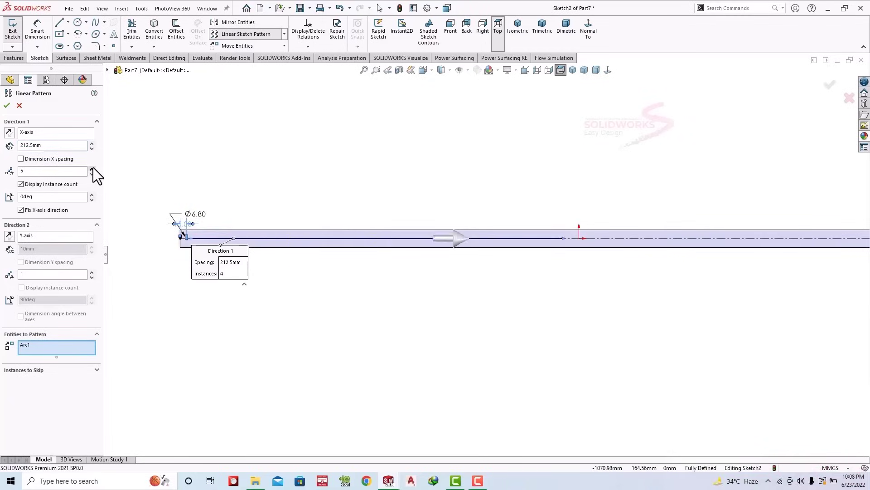
pyautogui.click(6, 105)
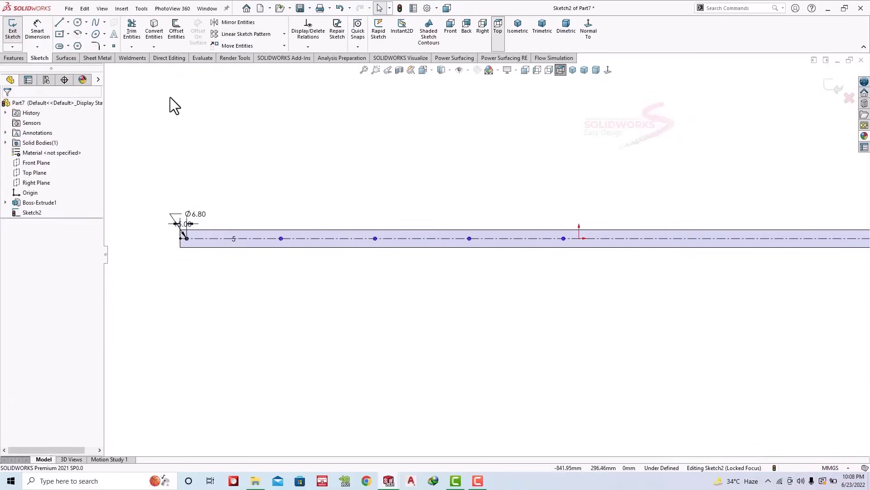
# Step: Draw a vertical centerline on the bar's axis, 35 mm from the last hole
pyautogui.click(73, 31)
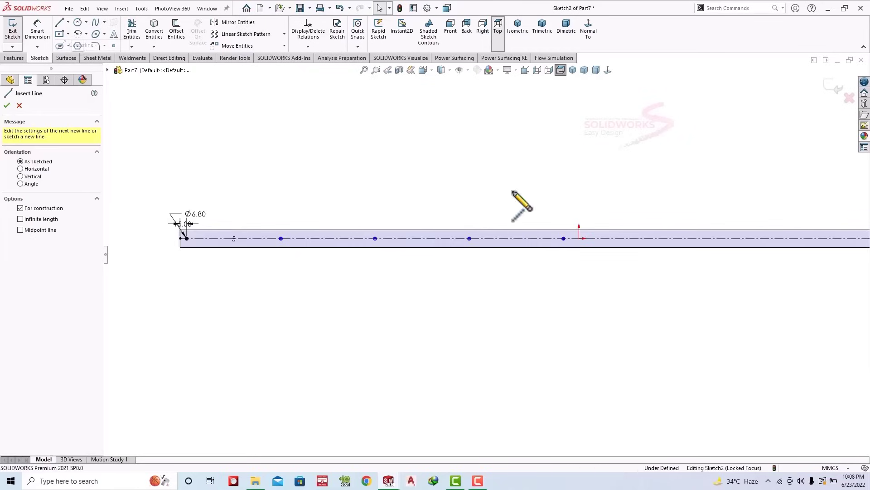
pyautogui.click(580, 238)
pyautogui.click(579, 205)
pyautogui.press('Escape')
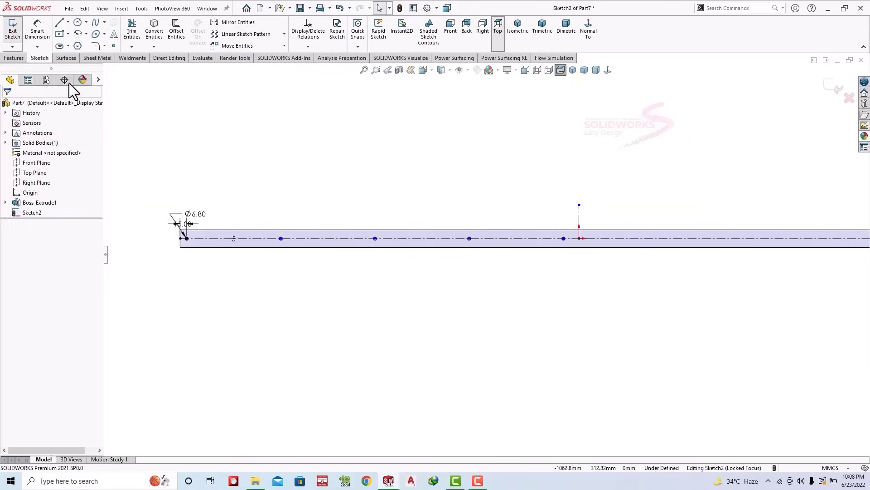
pyautogui.click(568, 240)
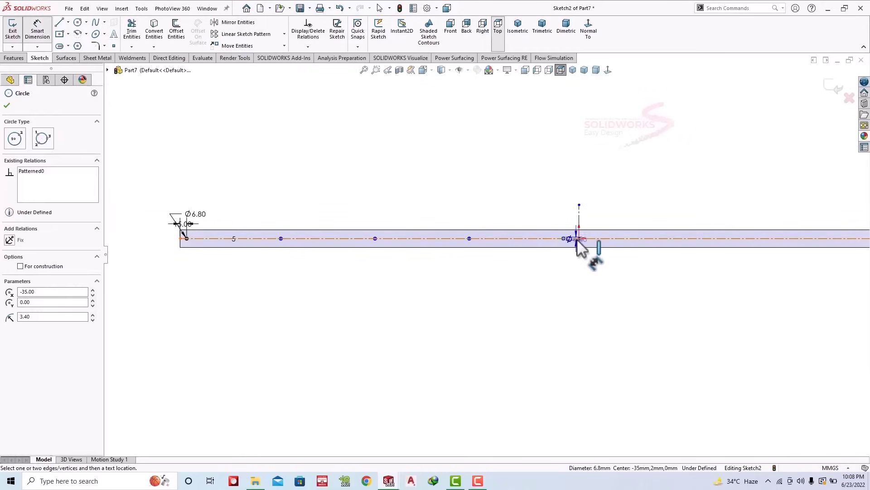
pyautogui.click(572, 279)
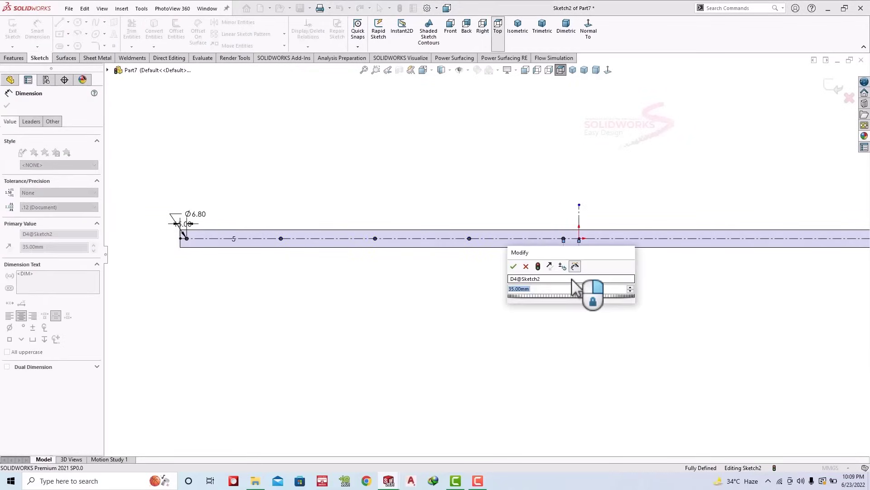
pyautogui.click(514, 267)
pyautogui.press('Escape')
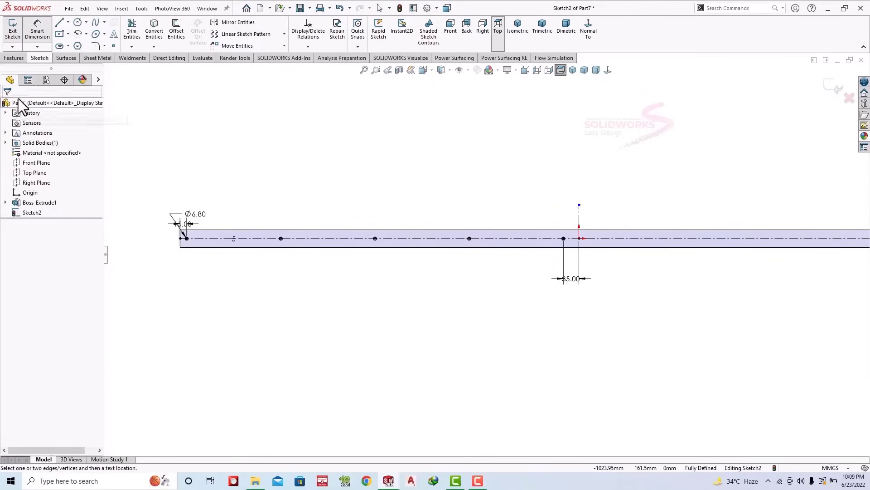
# Step: Start Mirror Entities and box-select the five holes
pyautogui.click(12, 59)
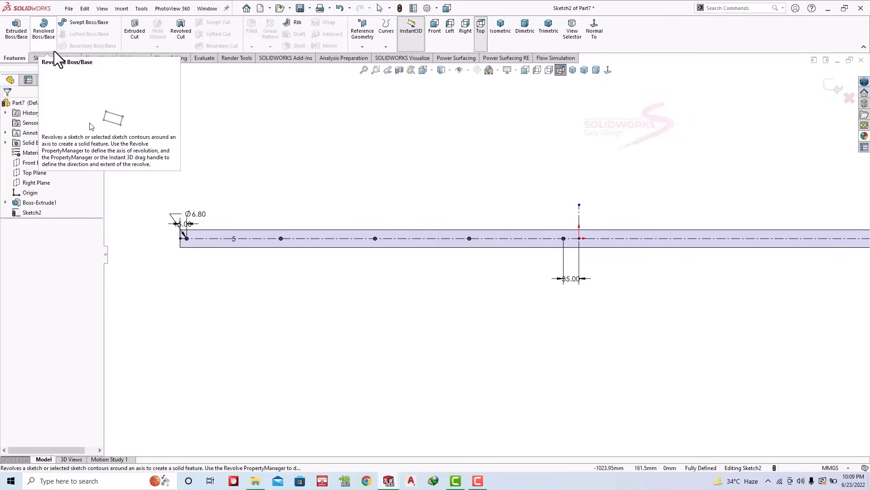
pyautogui.click(43, 58)
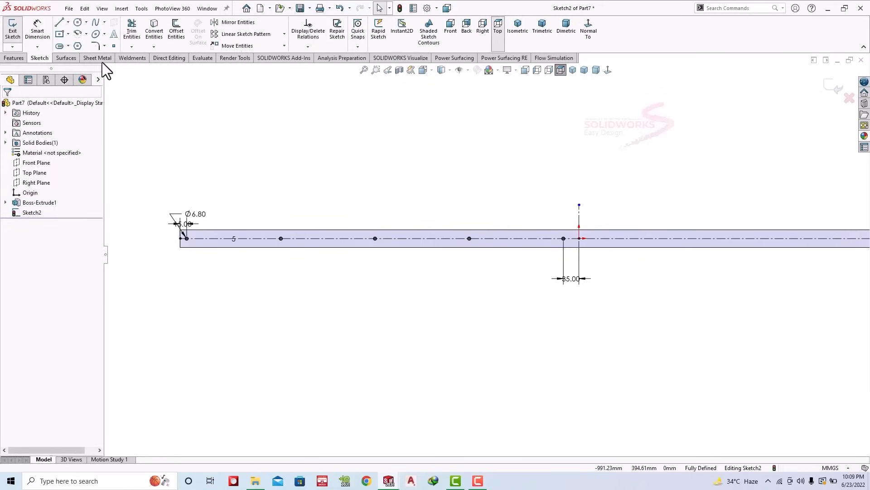
pyautogui.click(265, 25)
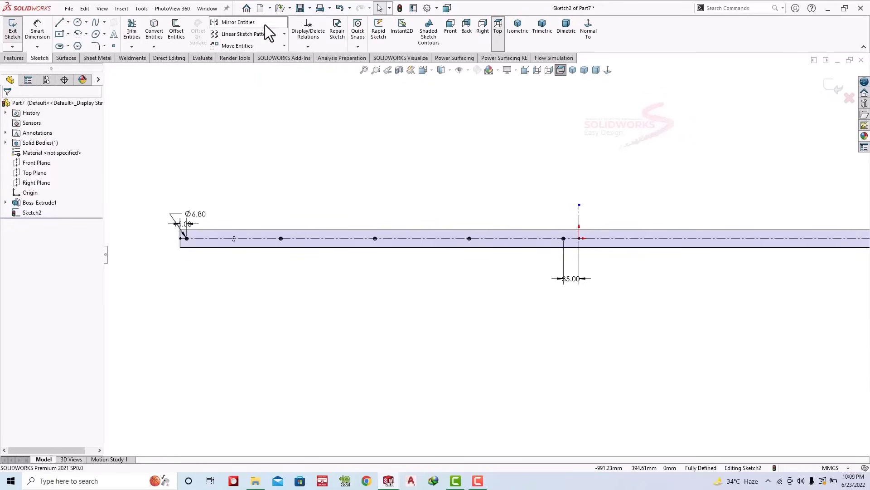
pyautogui.moveTo(151, 180)
pyautogui.mouseDown()
pyautogui.moveTo(391, 304)
pyautogui.moveTo(569, 311)
pyautogui.mouseUp()
# Step: Mirror the five holes about the vertical centerline
pyautogui.click(38, 249)
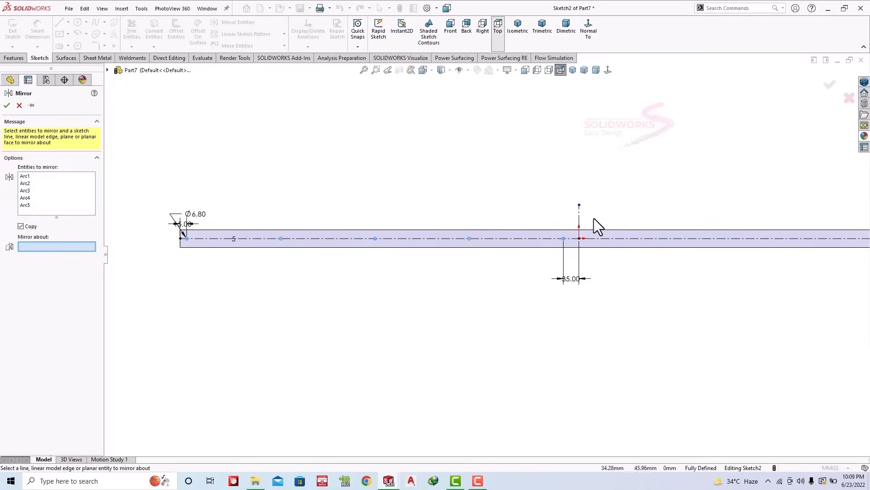
pyautogui.click(579, 216)
pyautogui.click(7, 106)
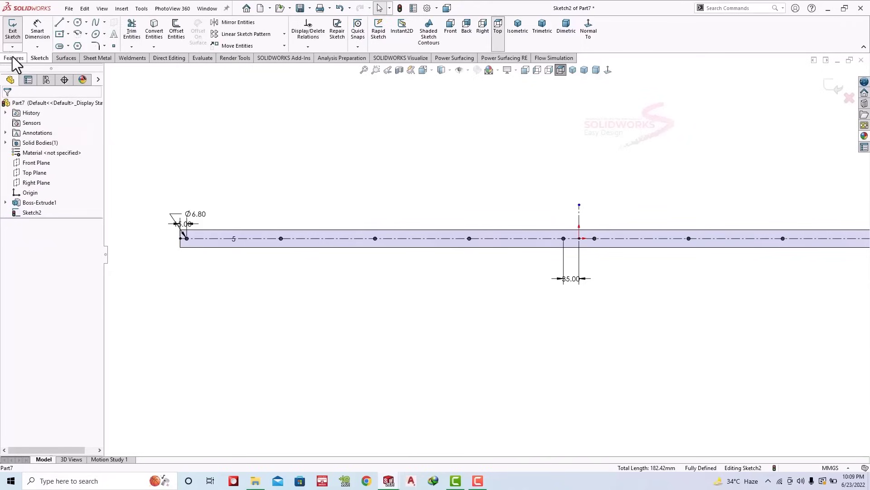
# Step: Cut all the holes into the bar with a blind extruded cut
pyautogui.click(13, 58)
pyautogui.click(136, 28)
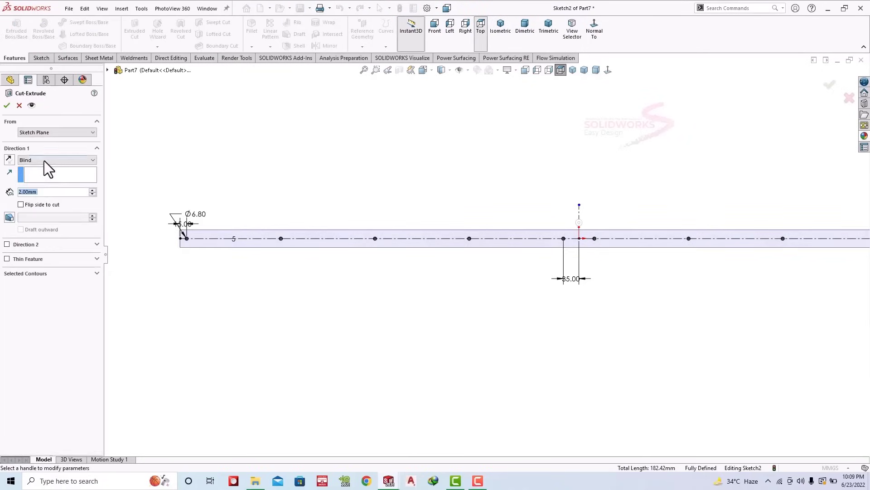
pyautogui.click(45, 161)
pyautogui.click(7, 106)
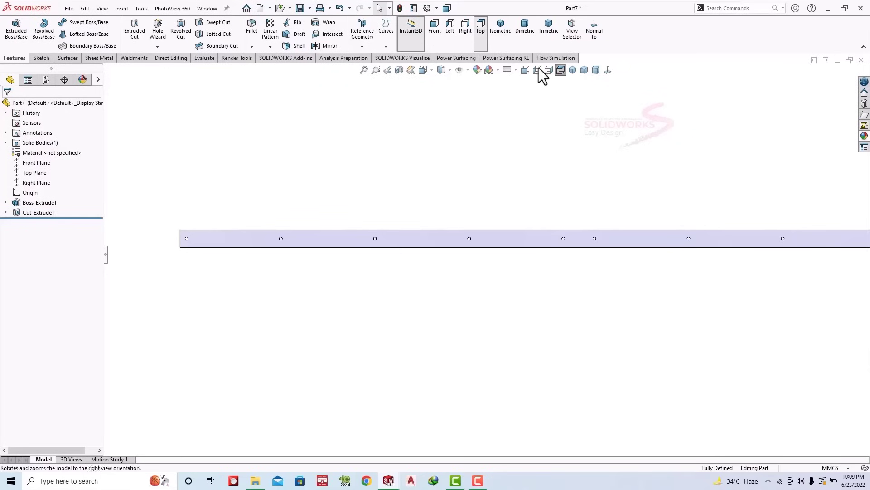
# Step: Switch to Dimetric view and browse the Appearances library to the Gold finishes
pyautogui.click(521, 34)
pyautogui.click(864, 136)
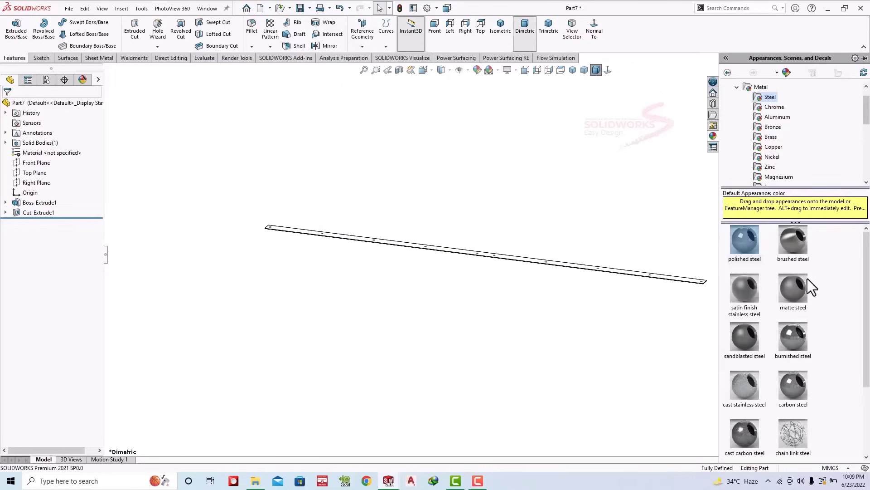
pyautogui.scroll(-2, 775, 154)
pyautogui.scroll(-2, 771, 145)
pyautogui.click(770, 98)
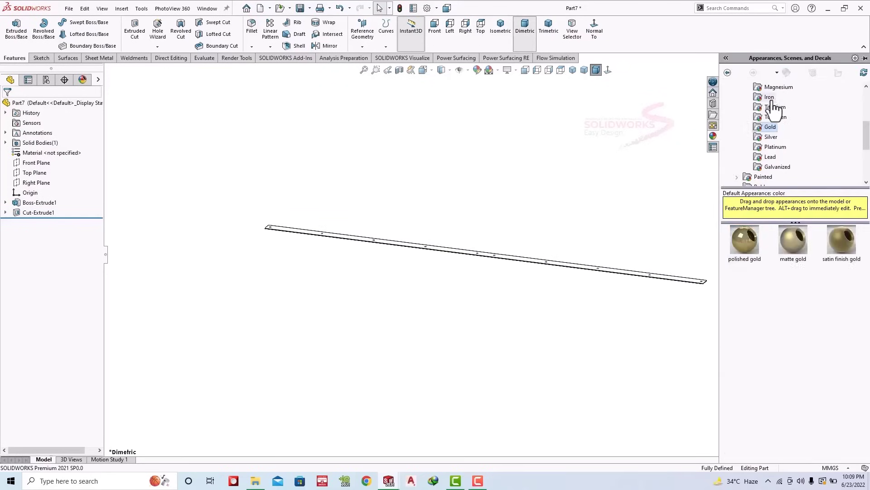
# Step: Save the bar part as Conveyor_Spacer Guide into a new folder
pyautogui.click(300, 7)
pyautogui.doubleClick(300, 129)
pyautogui.click(602, 357)
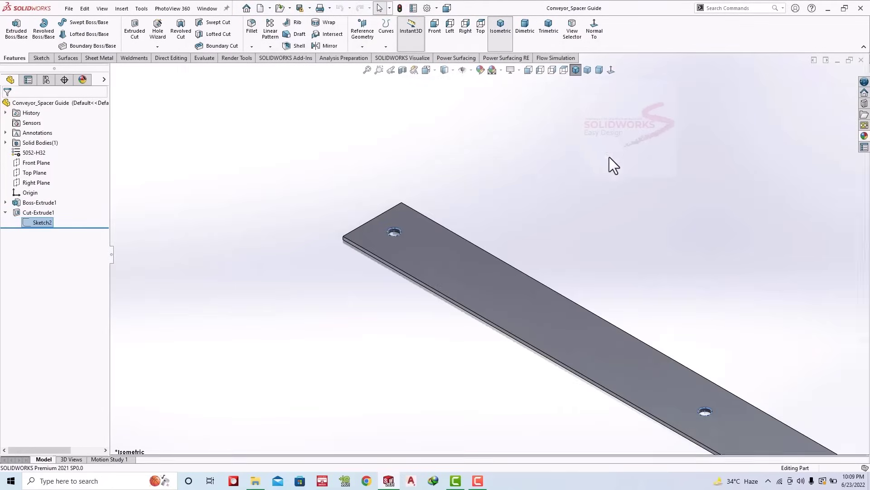
# Step: Close the bar part and draw a center rectangle at the origin on the Front Plane
pyautogui.click(861, 61)
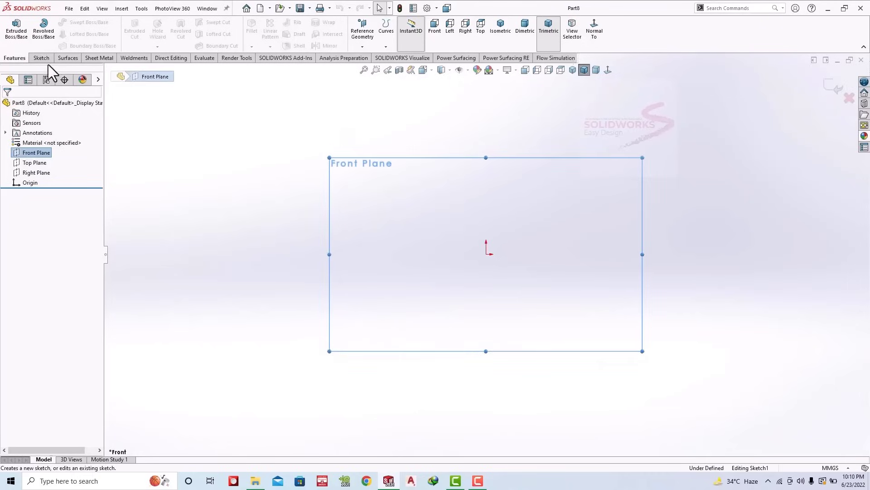
pyautogui.click(12, 27)
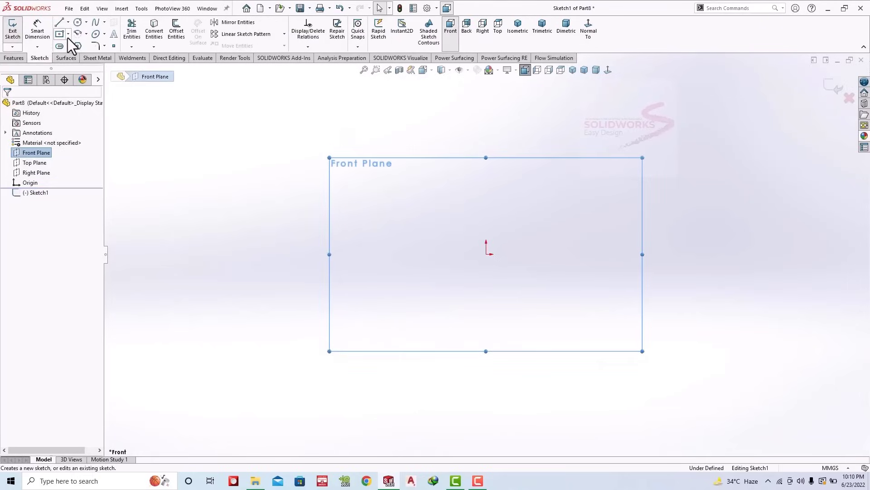
pyautogui.click(68, 33)
pyautogui.click(74, 57)
pyautogui.click(486, 254)
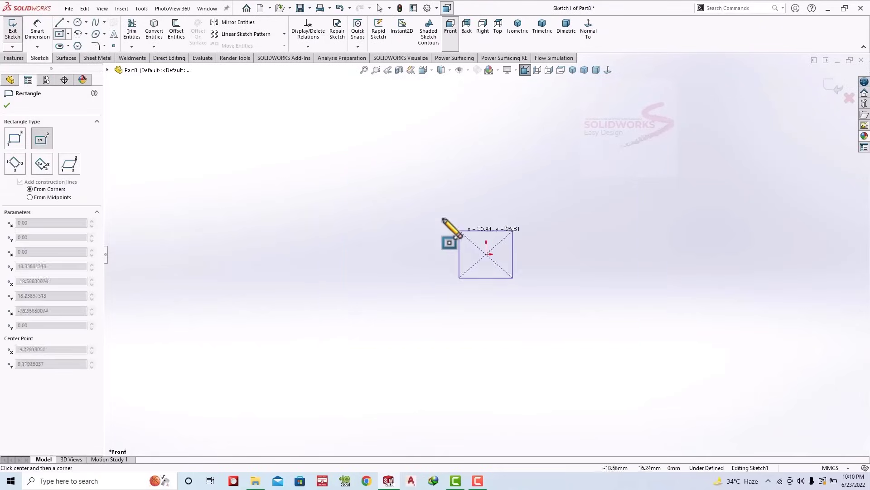
pyautogui.click(405, 196)
pyautogui.press('Escape')
# Step: Make the rectangle a 6 mm square using an Equal relation and a width dimension
pyautogui.click(433, 196)
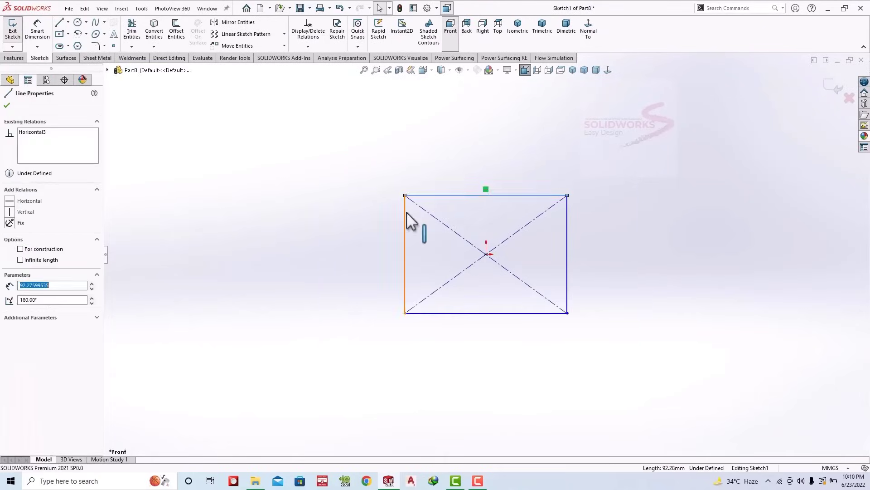
pyautogui.keyDown('ctrl'); pyautogui.click(405, 220); pyautogui.keyUp('ctrl')
pyautogui.click(501, 171)
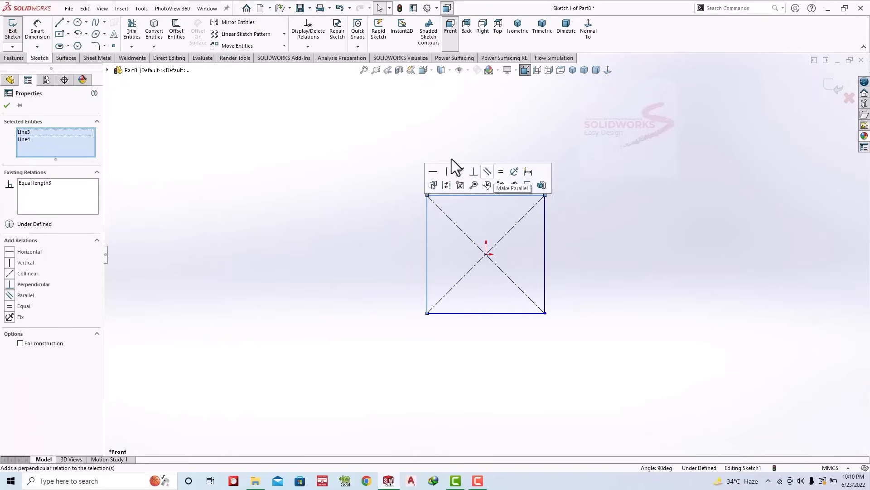
pyautogui.click(36, 28)
pyautogui.click(475, 197)
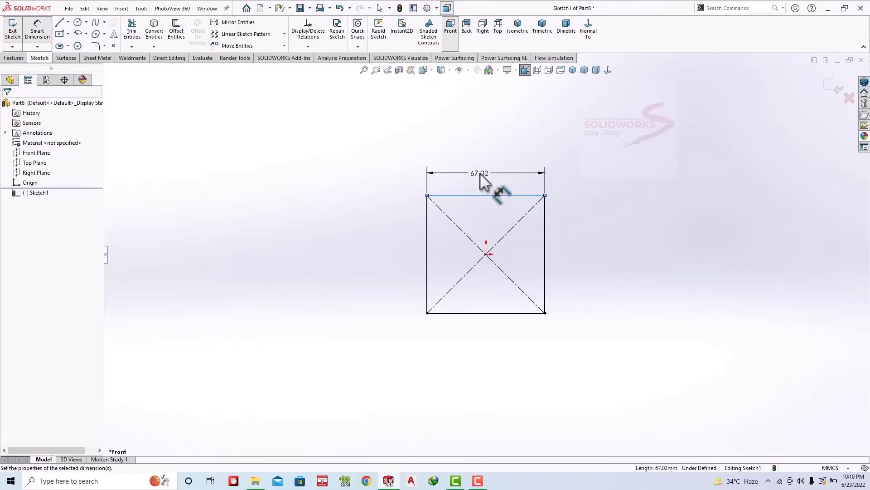
pyautogui.click(480, 173)
# Step: Extrude the square 50 mm into a solid bar
pyautogui.click(14, 58)
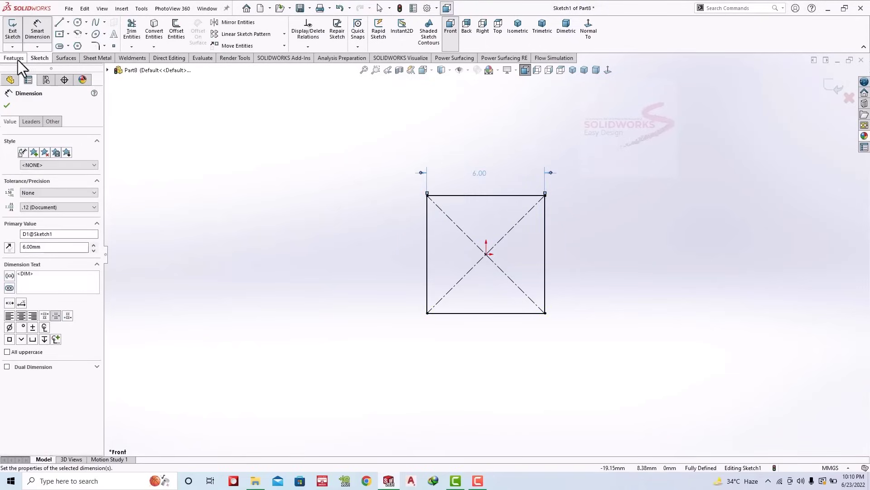
pyautogui.click(15, 39)
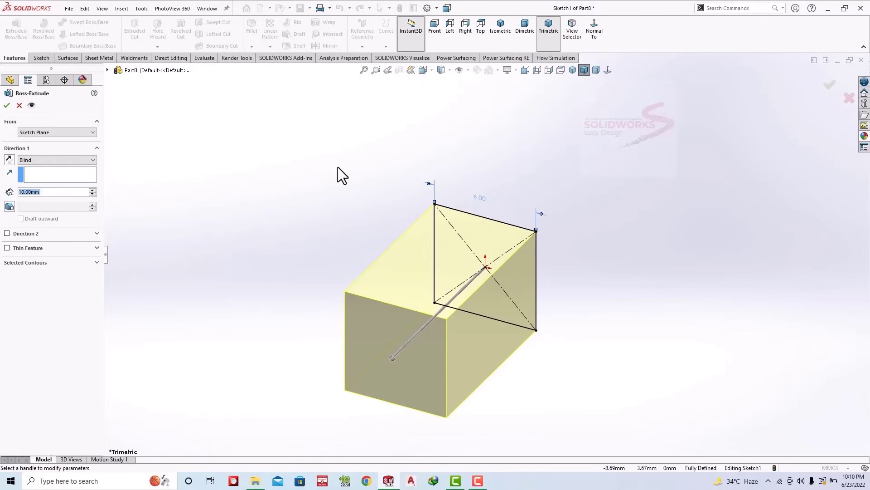
pyautogui.write('50')
pyautogui.press('Return')
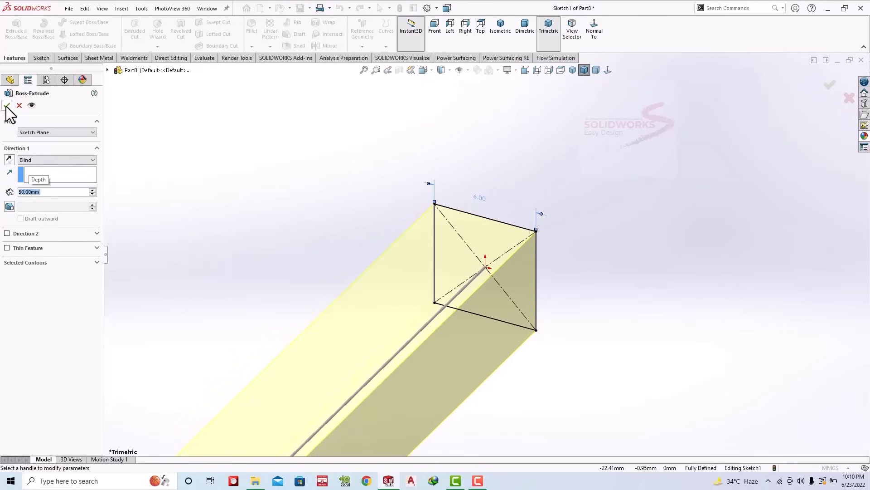
pyautogui.click(7, 105)
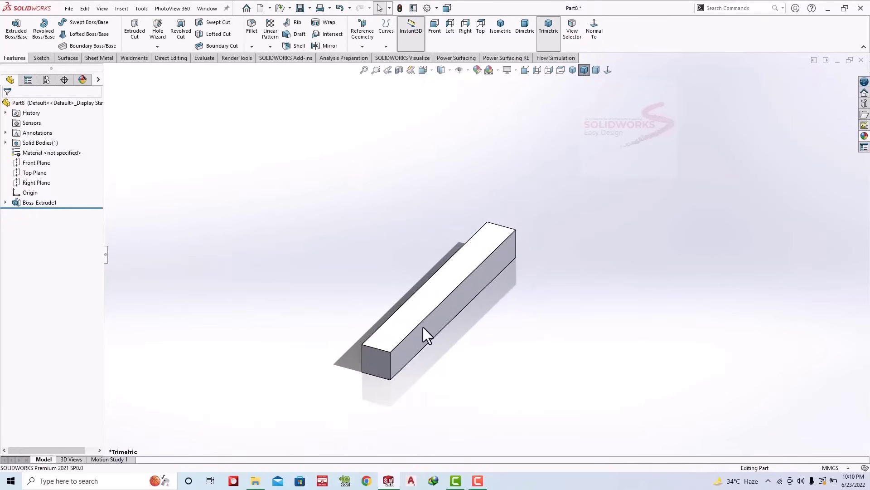
pyautogui.scroll(-2, 423, 327)
# Step: Save the new bar part as Part8 and close it
pyautogui.hotkey('ctrl', 's')
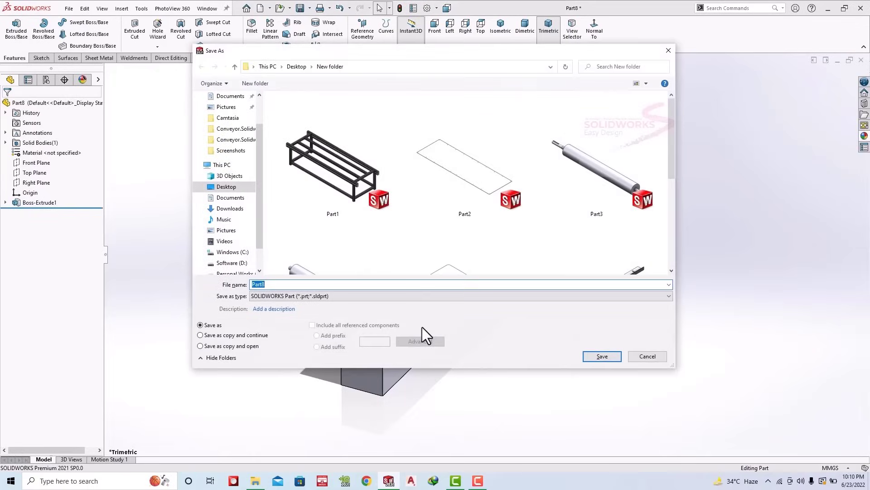
pyautogui.scroll(-5, 370, 215)
pyautogui.scroll(2, 371, 215)
pyautogui.scroll(-2, 460, 240)
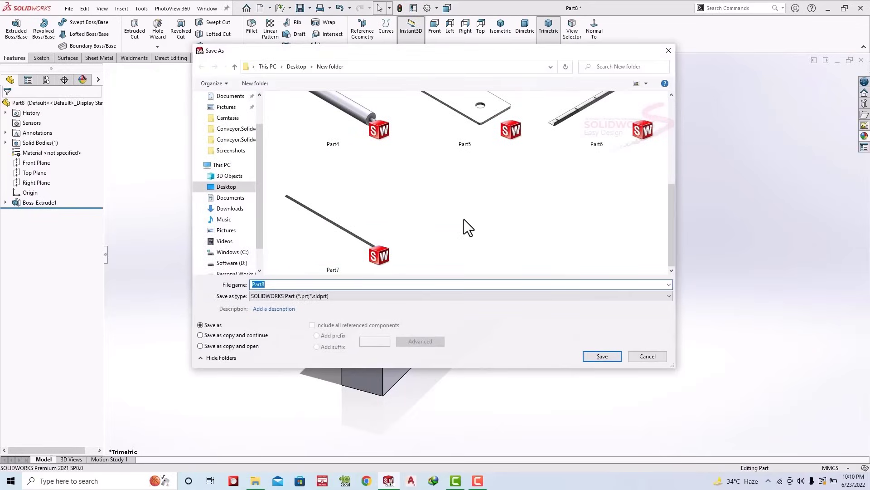
pyautogui.click(599, 360)
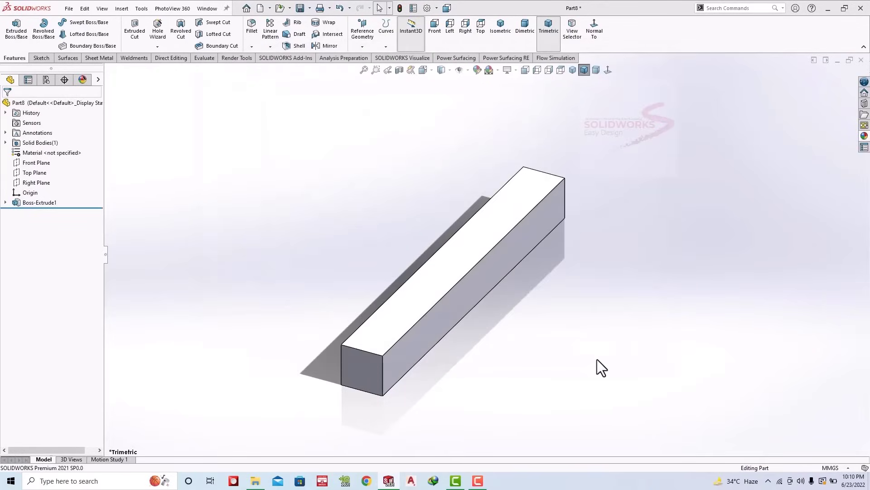
pyautogui.click(862, 60)
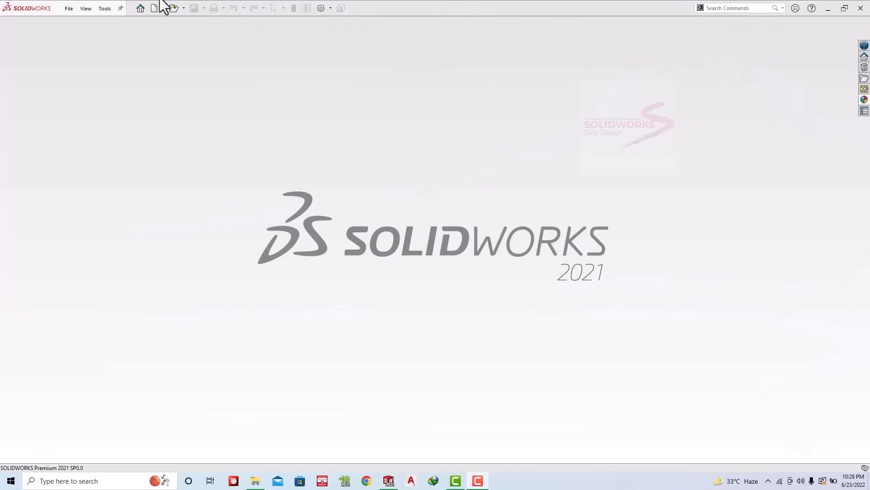
# Step: Create a new part and start a sketch on the Top Plane
pyautogui.click(68, 8)
pyautogui.click(76, 24)
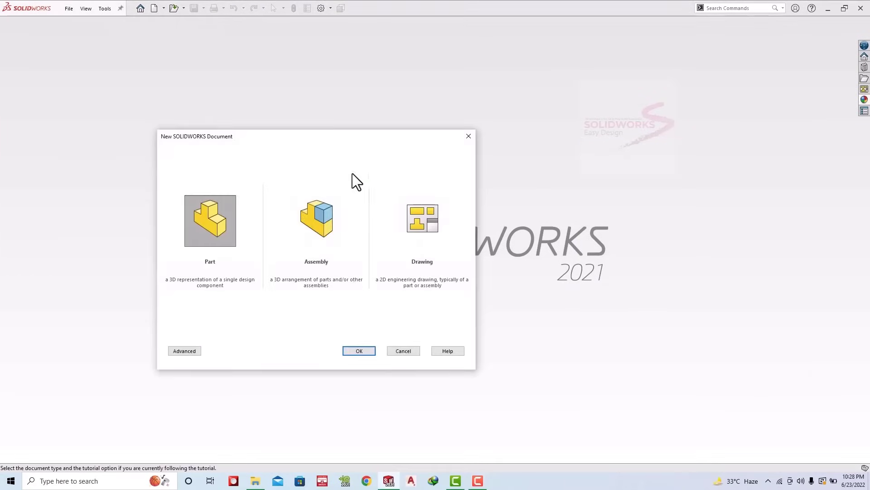
pyautogui.click(357, 350)
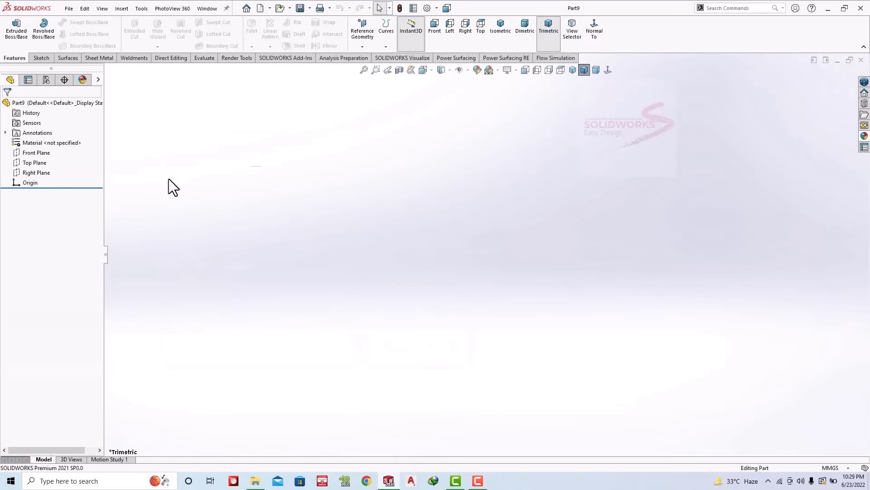
pyautogui.click(37, 152)
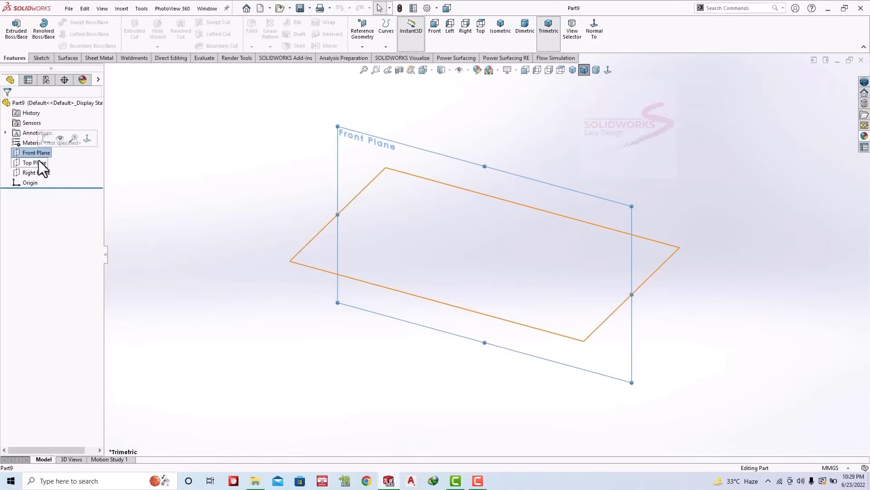
pyautogui.click(36, 162)
pyautogui.click(45, 148)
pyautogui.click(225, 195)
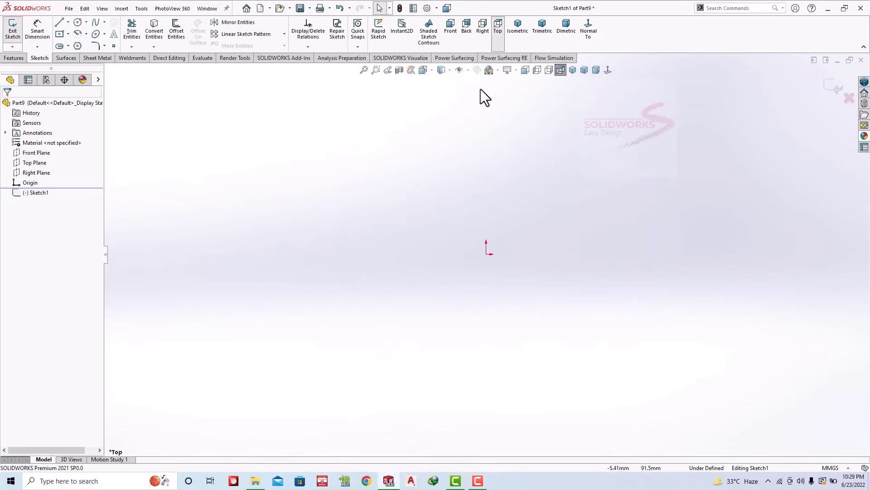
pyautogui.click(498, 71)
pyautogui.click(515, 27)
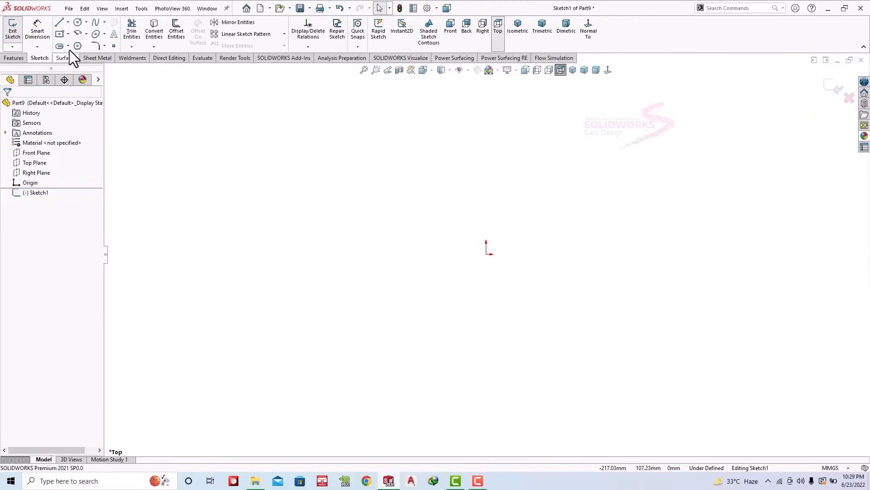
# Step: Draw a circle at the origin and dimension it to Ø80 mm
pyautogui.click(68, 34)
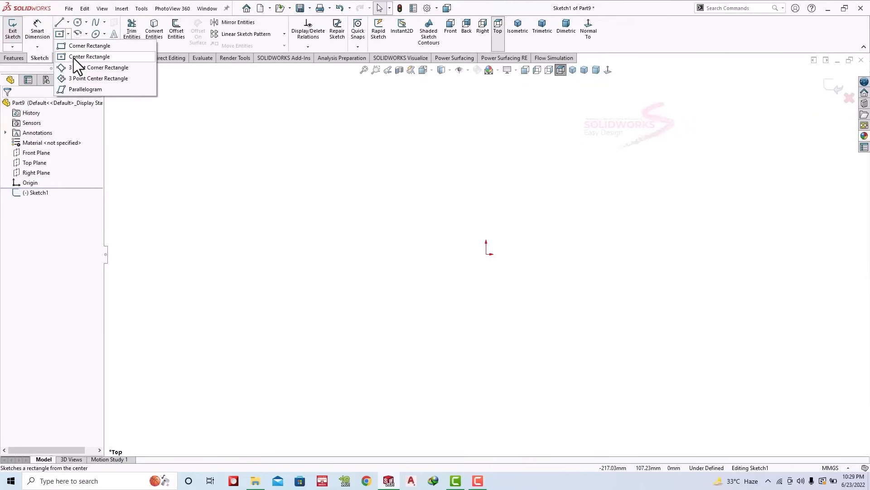
pyautogui.click(78, 23)
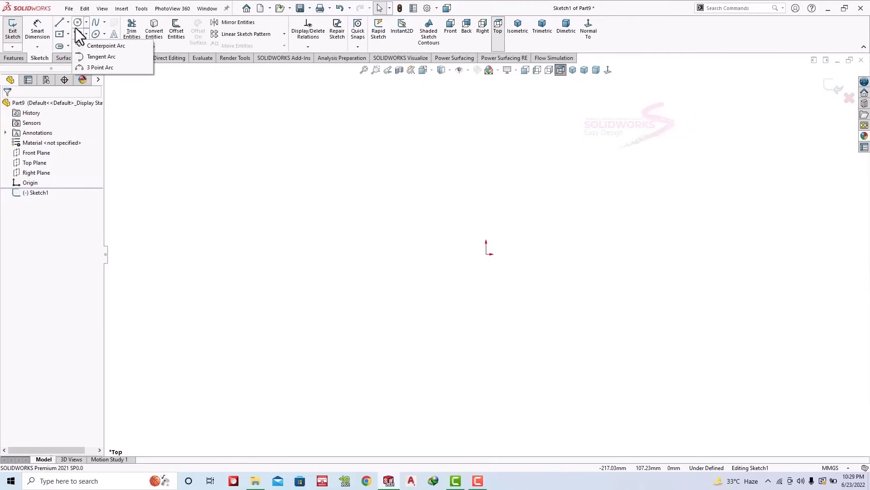
pyautogui.click(486, 252)
pyautogui.click(423, 217)
pyautogui.click(36, 34)
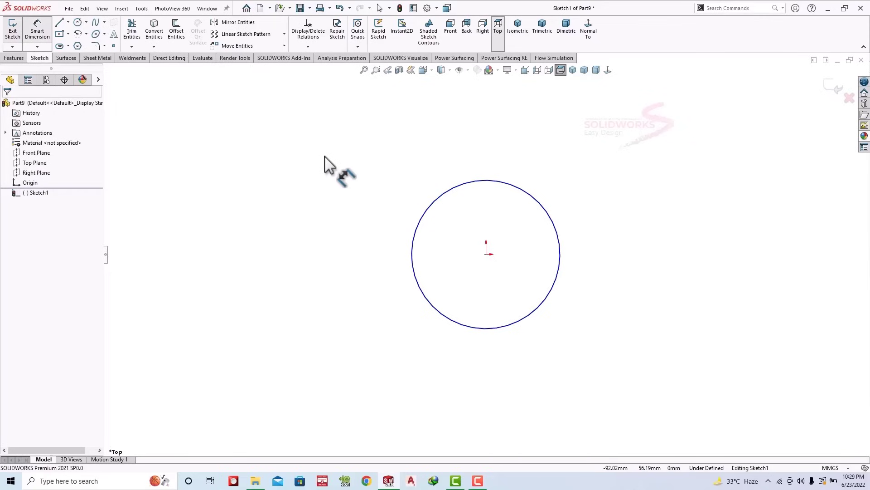
pyautogui.click(439, 195)
pyautogui.click(575, 186)
pyautogui.write('80')
pyautogui.press('Return')
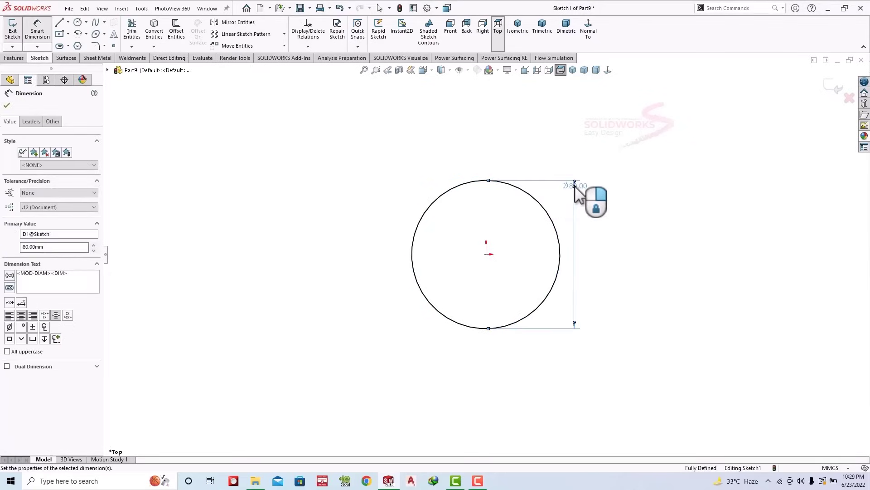
# Step: Draw the plate outline from the circle's top and bottom points and trim away its left arc
pyautogui.click(59, 23)
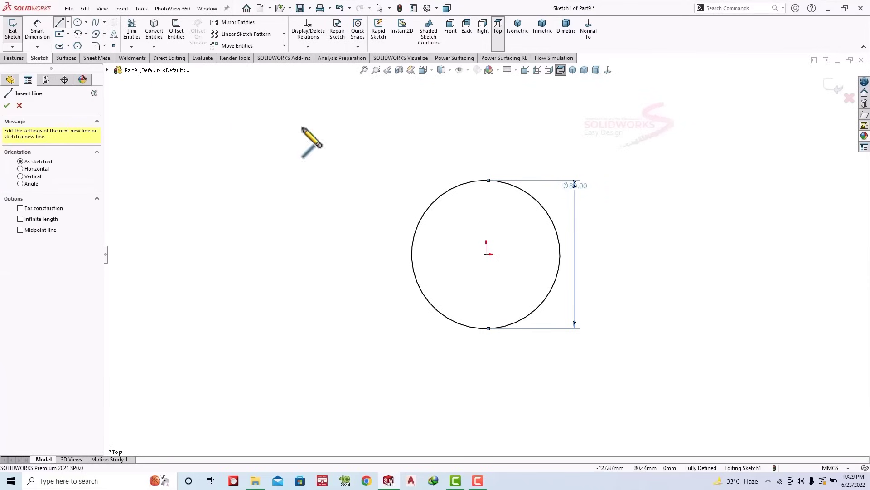
pyautogui.click(488, 181)
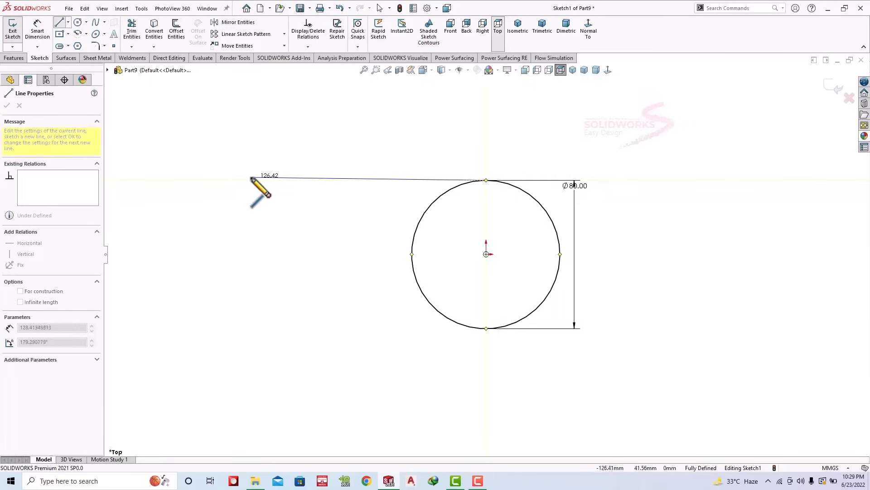
pyautogui.click(227, 180)
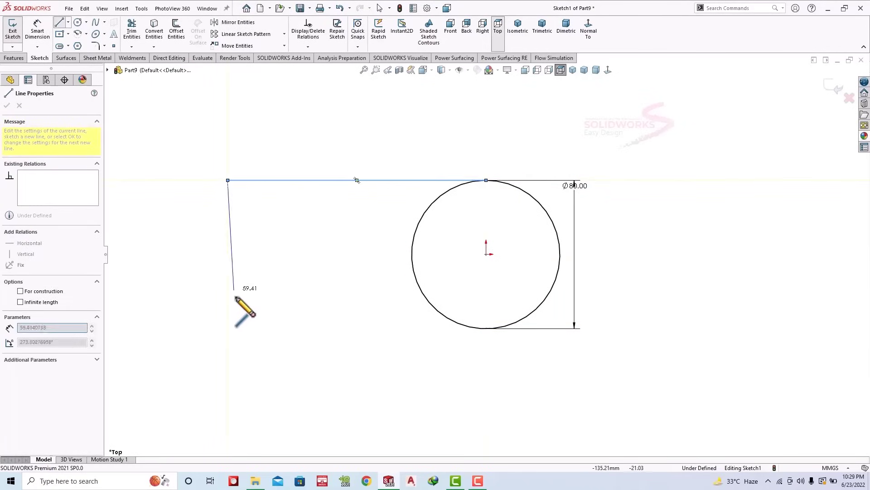
pyautogui.click(228, 328)
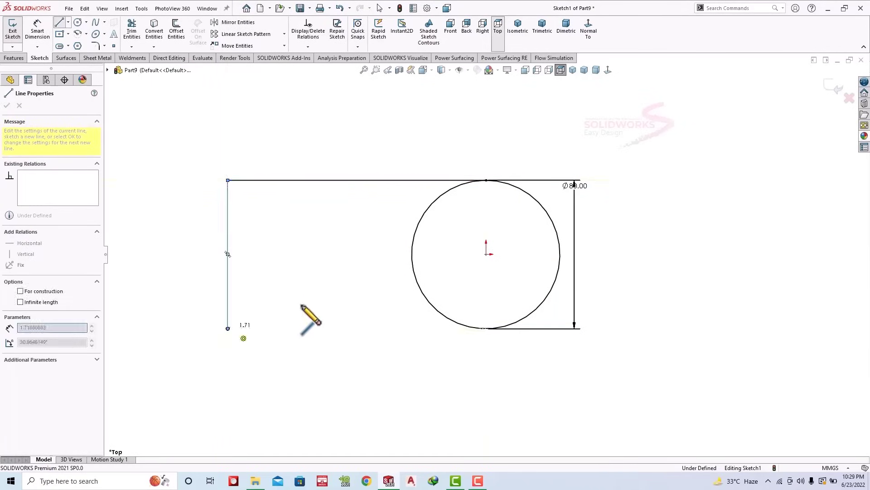
pyautogui.click(487, 328)
pyautogui.press('Escape')
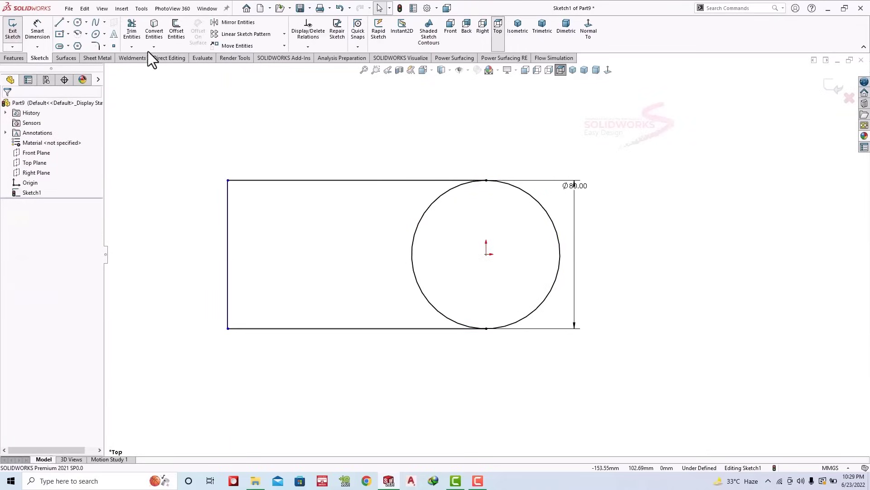
pyautogui.click(132, 30)
pyautogui.moveTo(334, 232); pyautogui.dragTo(437, 262)
# Step: Dimension the plate's top edge to 140 mm
pyautogui.click(37, 29)
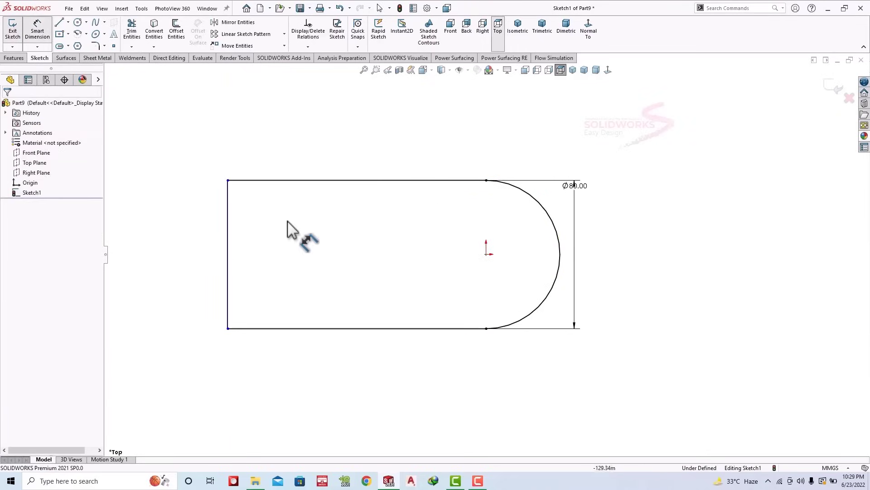
pyautogui.click(324, 181)
pyautogui.click(359, 157)
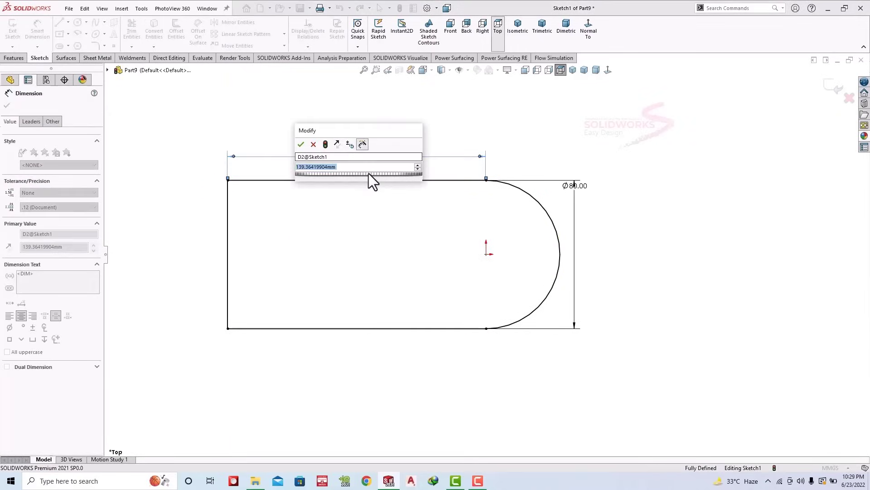
pyautogui.write('140')
pyautogui.press('Return')
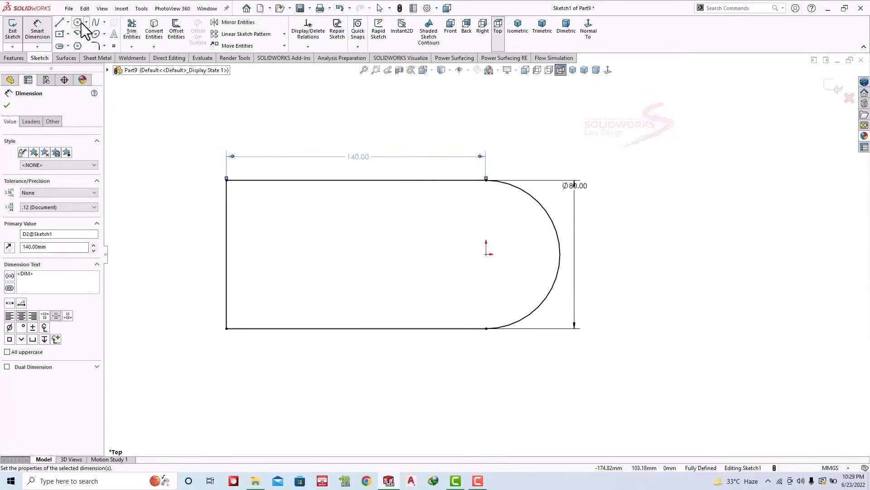
# Step: Add a concentric Ø41 mm circle at the origin and reposition the Ø80 dimension
pyautogui.click(78, 21)
pyautogui.click(486, 254)
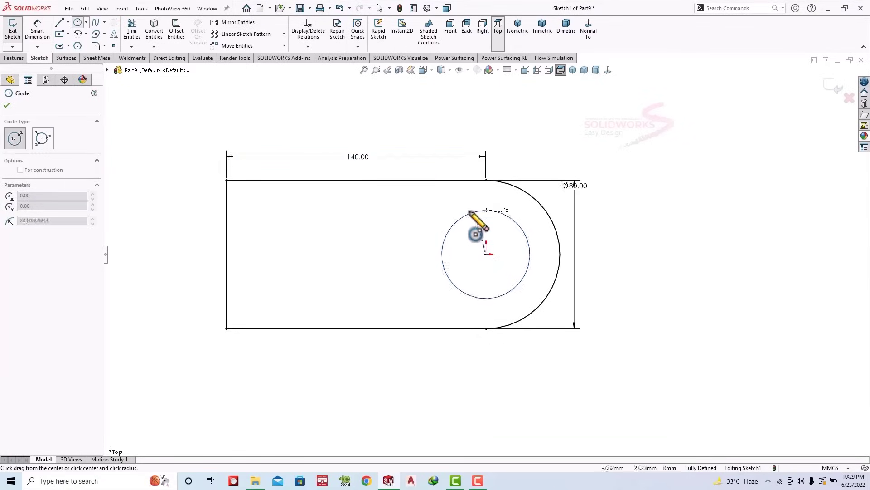
pyautogui.click(453, 221)
pyautogui.click(43, 28)
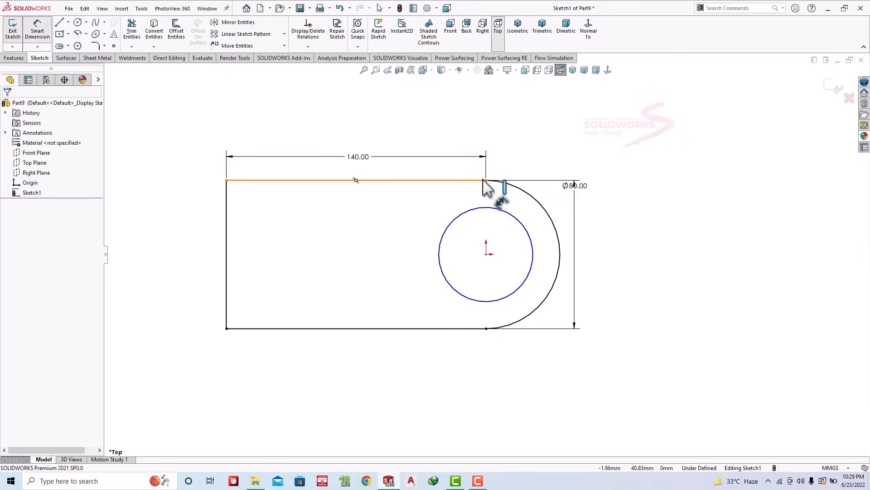
pyautogui.click(534, 244)
pyautogui.click(634, 279)
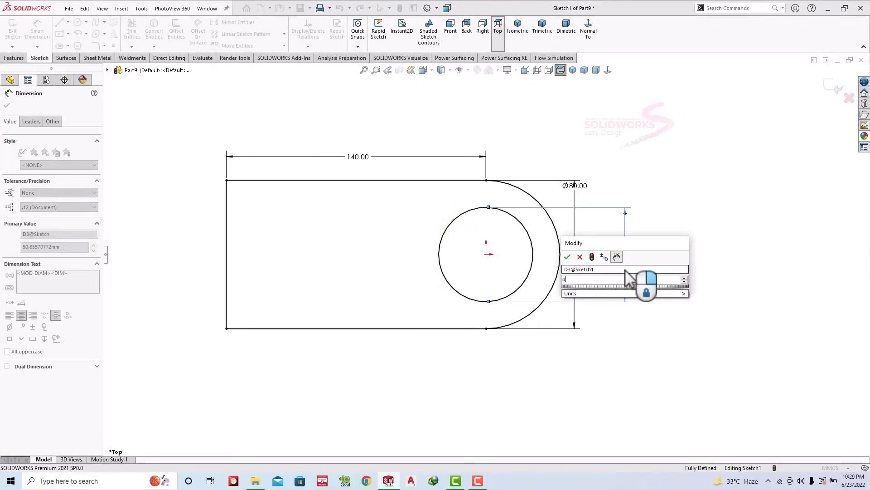
pyautogui.write('41')
pyautogui.press('Return')
pyautogui.moveTo(580, 185); pyautogui.dragTo(605, 263)
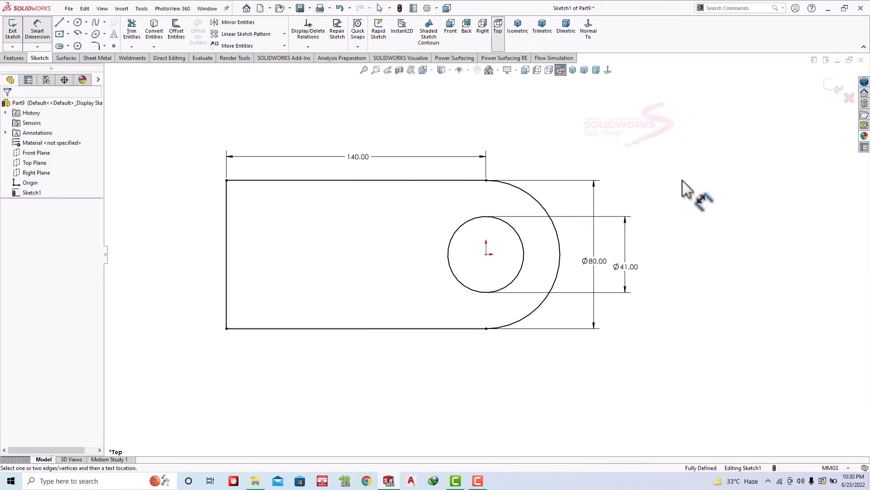
# Step: Extrude the plate sketch 20 mm
pyautogui.click(14, 58)
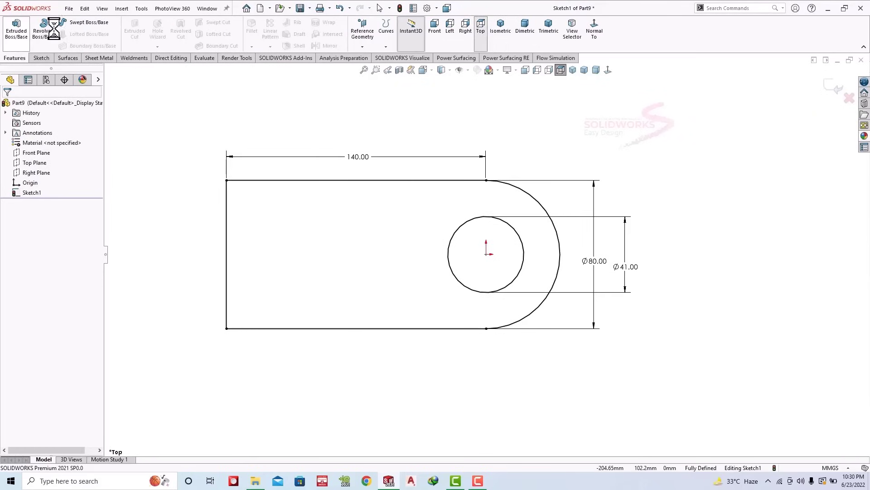
pyautogui.write('20')
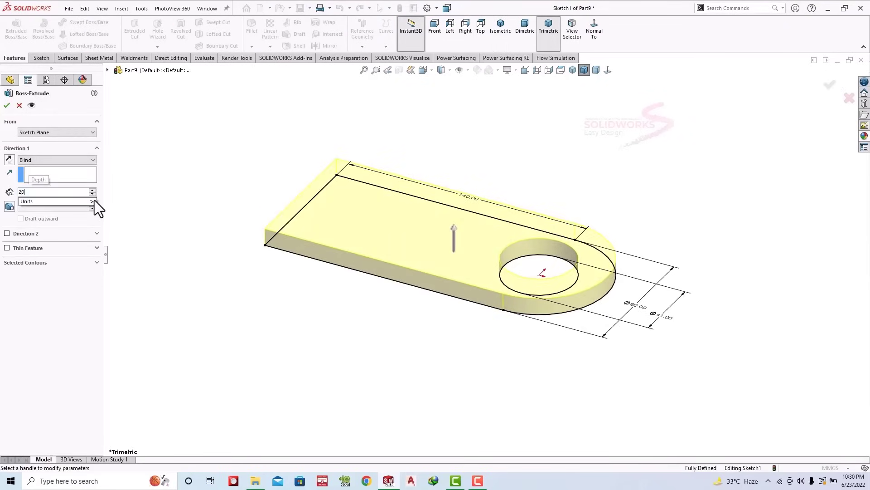
pyautogui.press('Return')
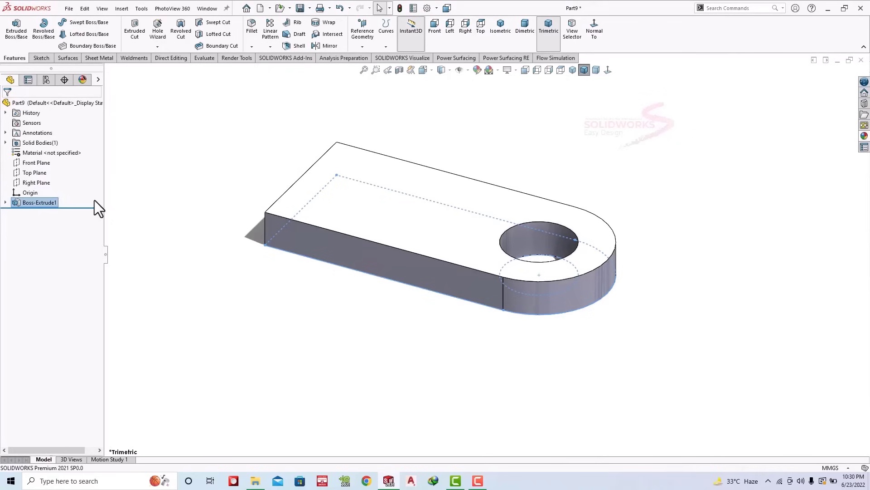
# Step: Apply the polished gold appearance to the part
pyautogui.click(865, 136)
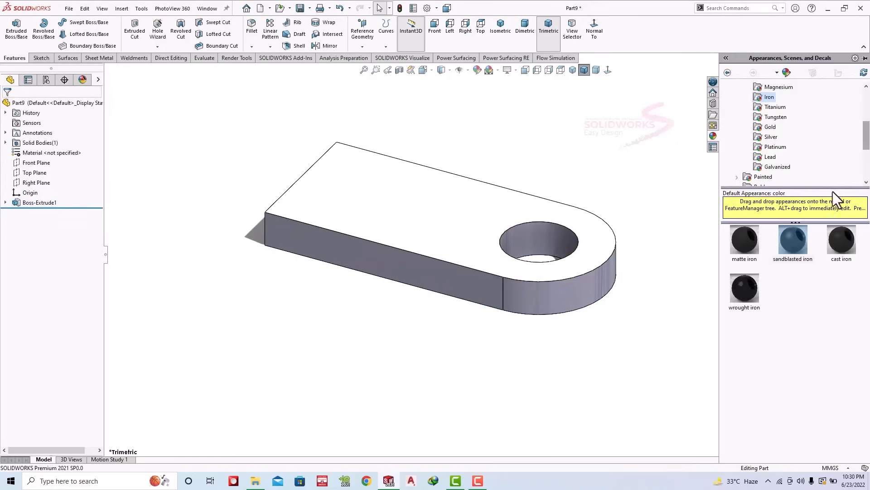
pyautogui.click(770, 127)
pyautogui.doubleClick(791, 231)
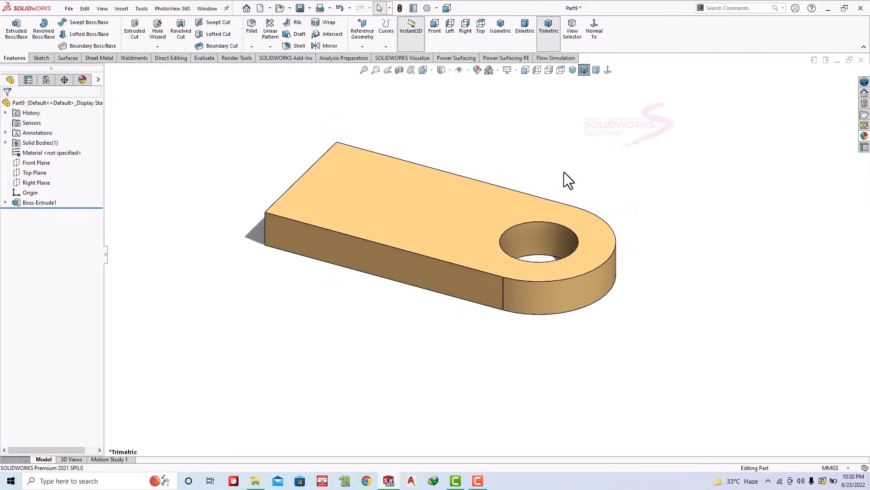
pyautogui.scroll(-2, 562, 210)
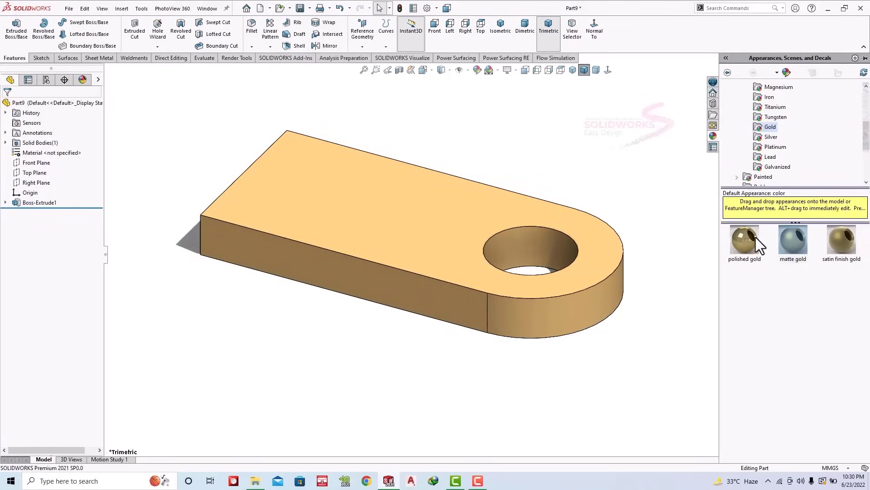
pyautogui.moveTo(755, 238); pyautogui.dragTo(524, 242)
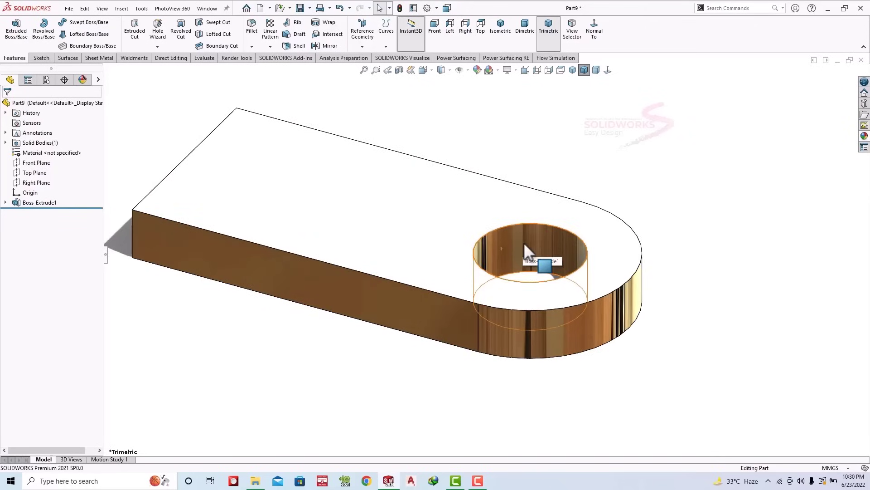
# Step: Change Boss-Extrude1's end condition from Blind to Mid Plane
pyautogui.click(32, 172)
pyautogui.moveTo(358, 162); pyautogui.dragTo(376, 164, button='middle')
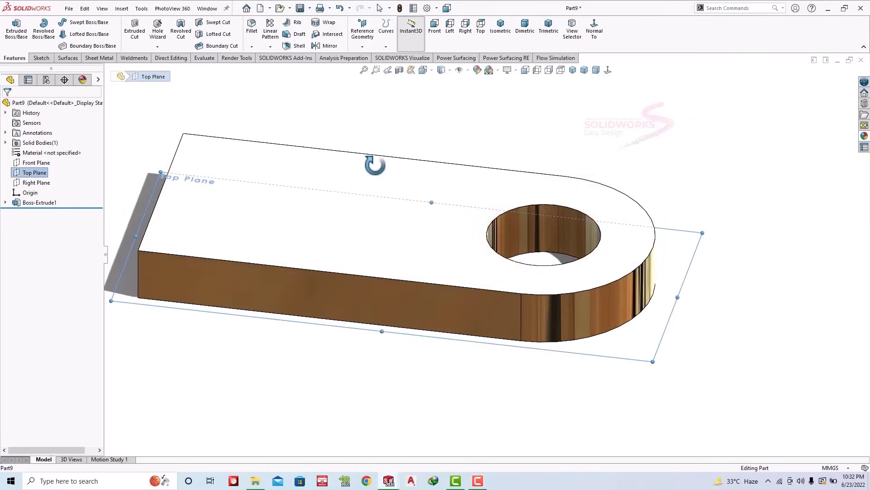
pyautogui.click(53, 202)
pyautogui.click(53, 174)
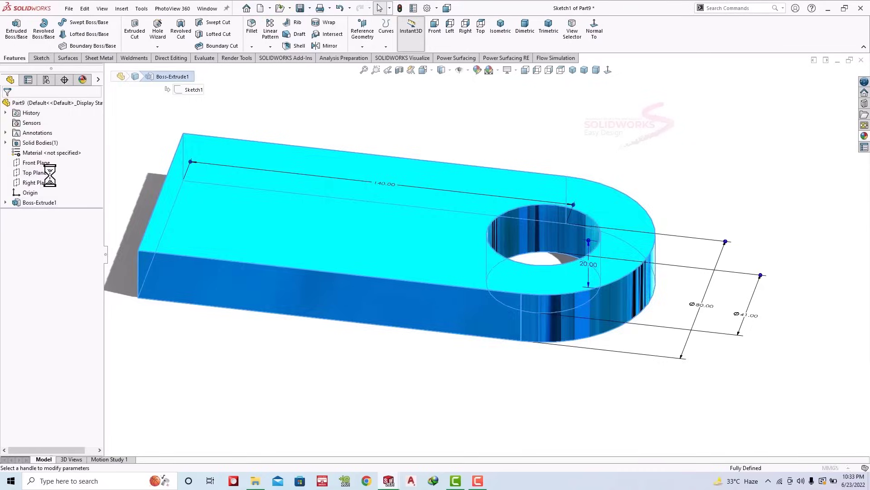
pyautogui.click(40, 162)
pyautogui.click(40, 197)
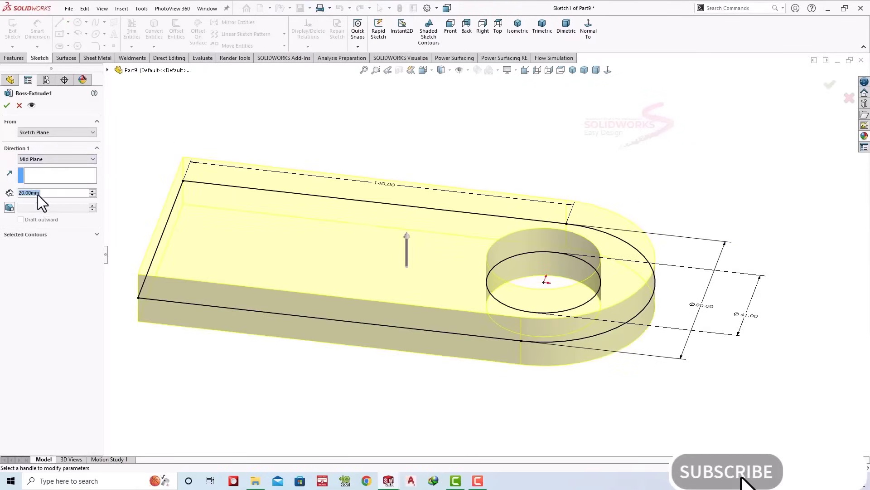
pyautogui.click(7, 107)
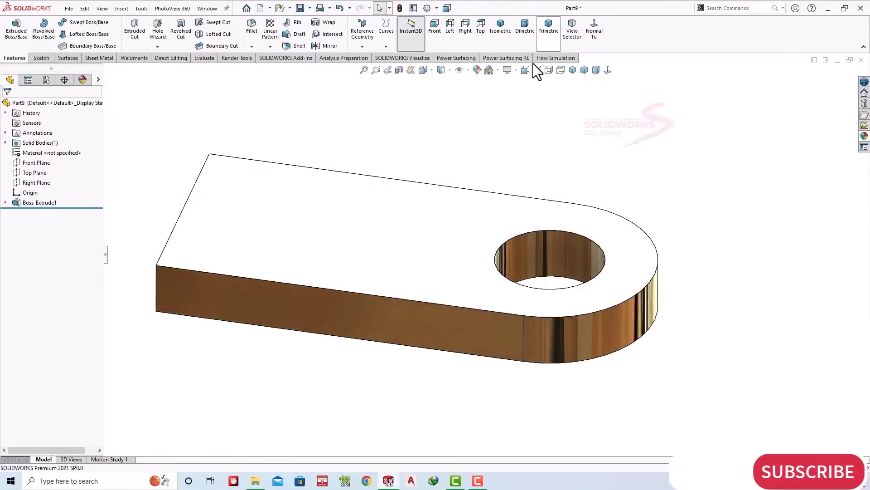
# Step: Sketch a Ø110 mm circle centred on the origin on the Top Plane
pyautogui.click(41, 171)
pyautogui.click(50, 157)
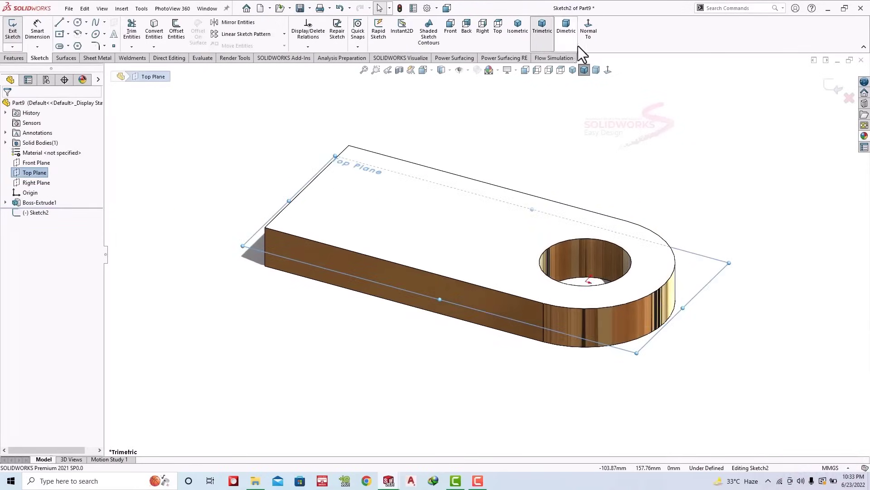
pyautogui.click(211, 165)
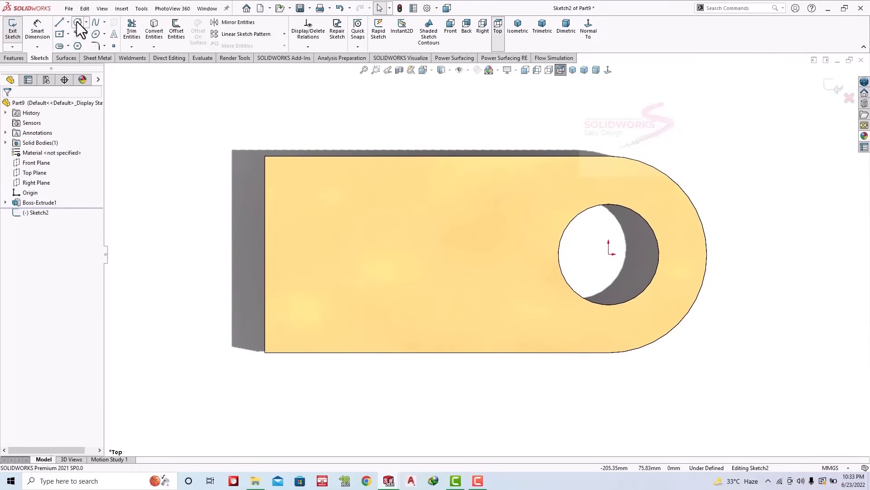
pyautogui.click(77, 22)
pyautogui.click(608, 254)
pyautogui.click(681, 163)
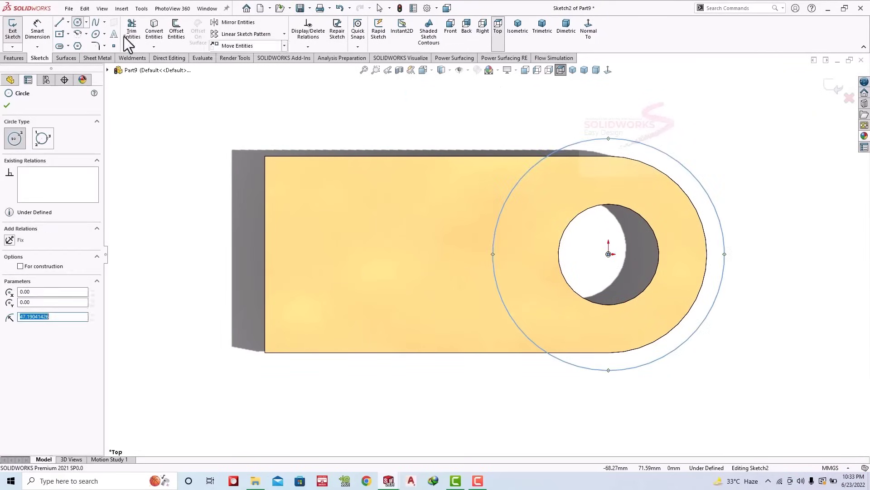
pyautogui.click(44, 25)
pyautogui.click(623, 140)
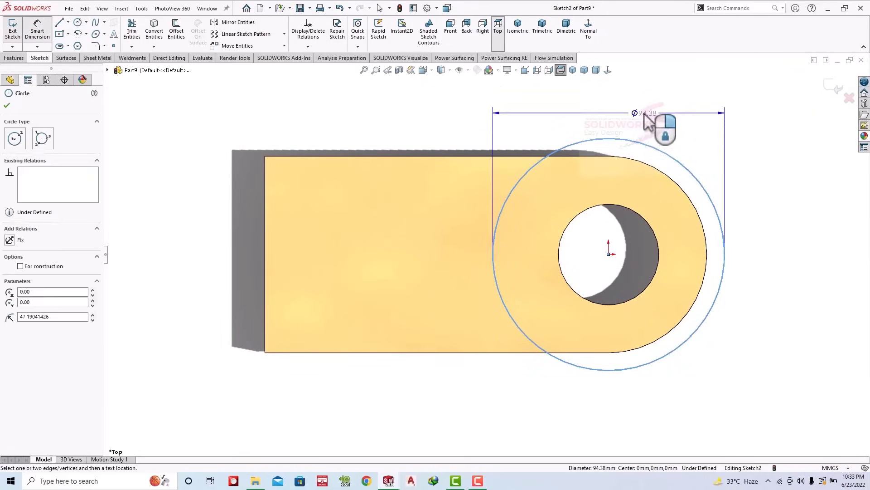
pyautogui.click(649, 117)
pyautogui.write('110')
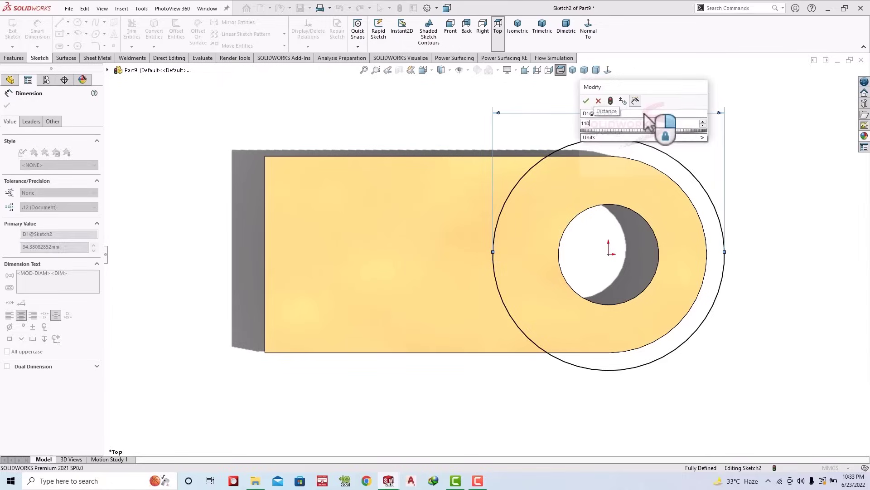
pyautogui.press('Return')
# Step: Extrude the Ø110 circle Mid Plane into a 20 mm disc
pyautogui.click(14, 58)
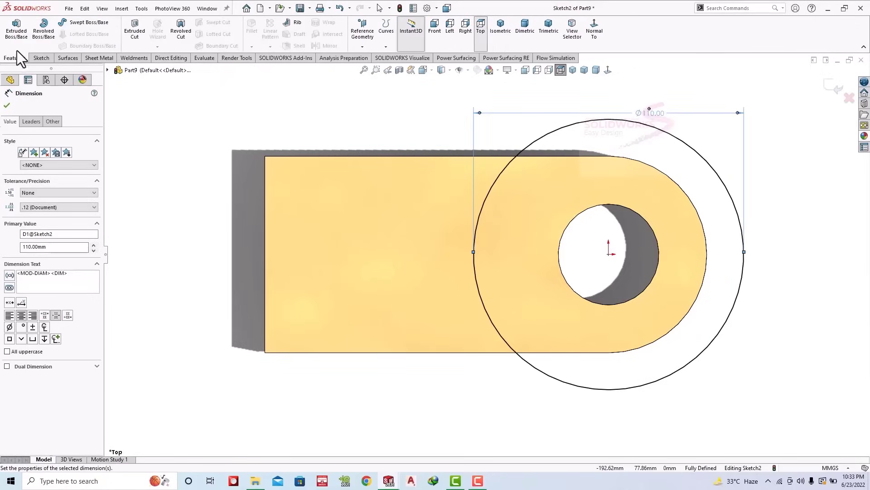
pyautogui.click(15, 34)
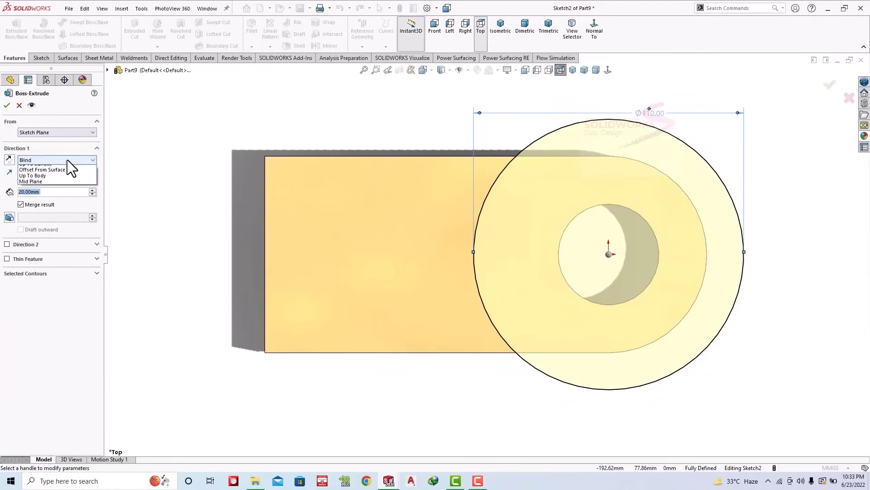
pyautogui.click(54, 204)
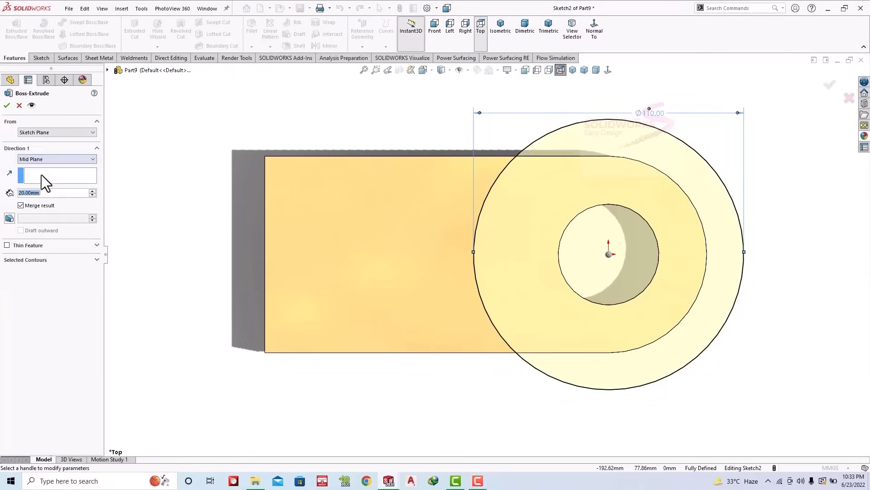
pyautogui.click(10, 108)
# Step: Start a new sketch on the round boss's front face
pyautogui.moveTo(327, 96)
pyautogui.mouseDown(button='middle')
pyautogui.moveTo(345, 175)
pyautogui.moveTo(502, 241)
pyautogui.mouseUp(button='middle')
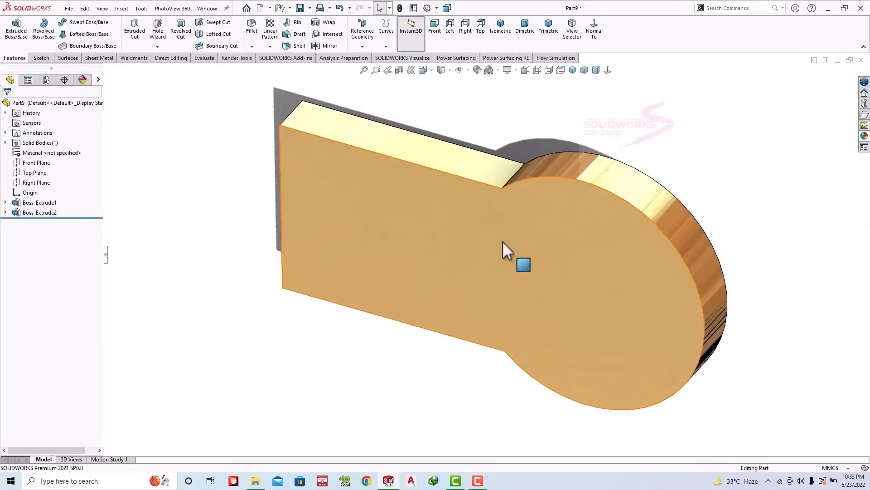
pyautogui.click(589, 244)
pyautogui.click(580, 215)
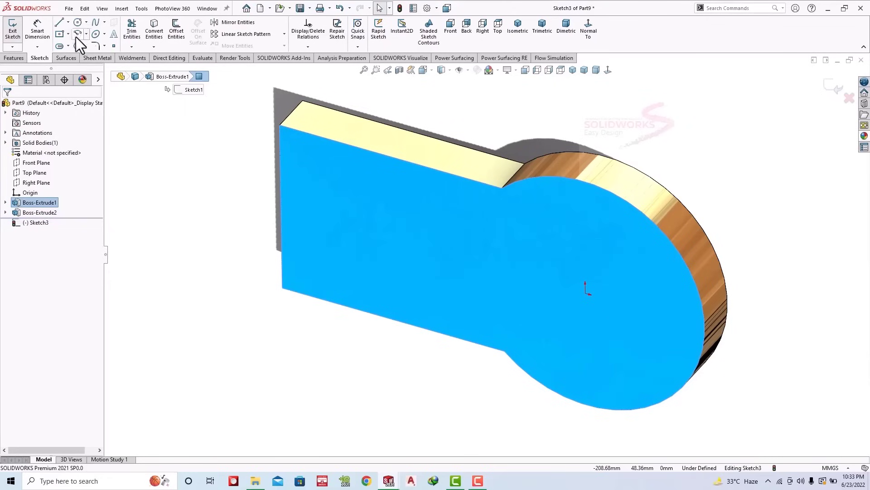
# Step: Draw a circle centred on the boss face and dimension its diameter to 47 mm
pyautogui.click(78, 24)
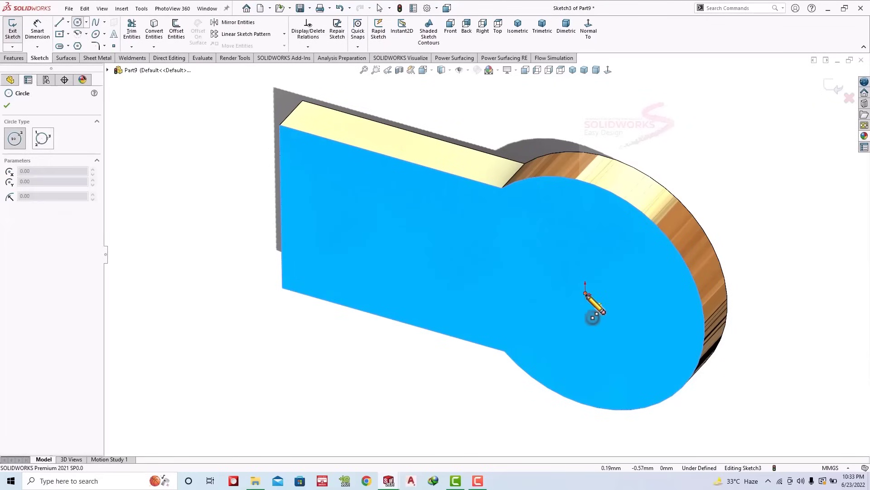
pyautogui.moveTo(585, 293); pyautogui.dragTo(583, 253)
pyautogui.click(38, 31)
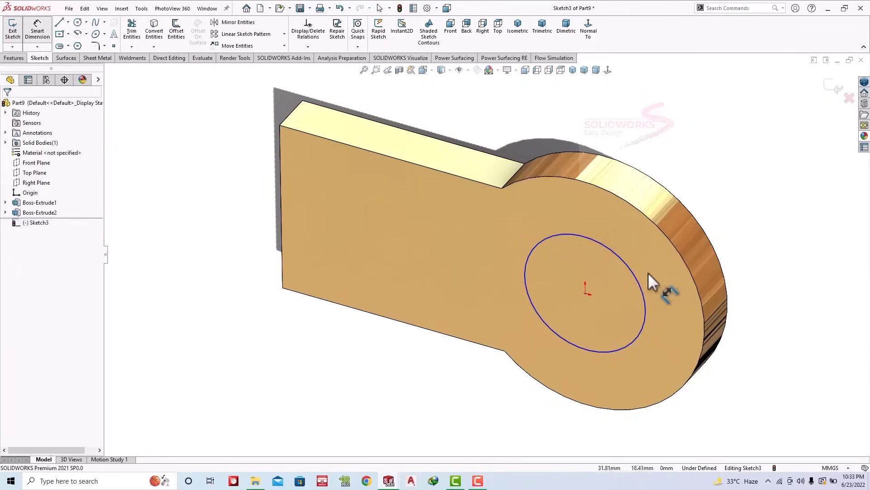
pyautogui.click(639, 247)
pyautogui.click(682, 143)
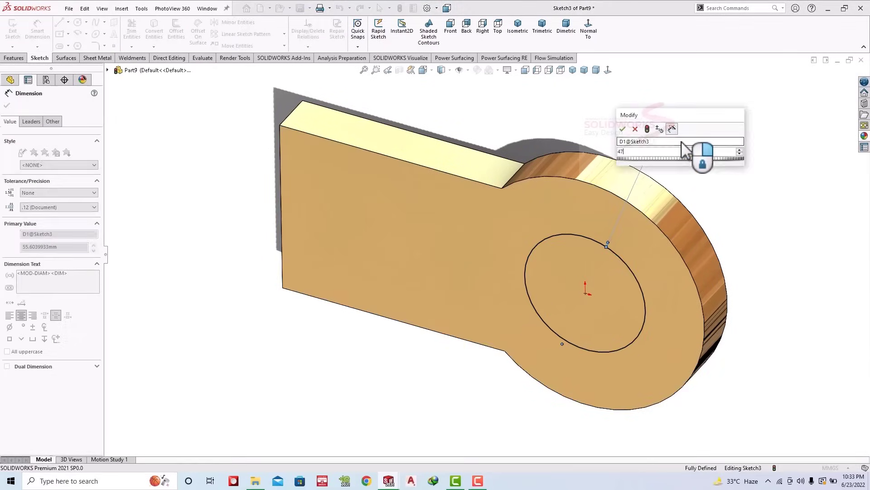
pyautogui.write('47')
pyautogui.press('Return')
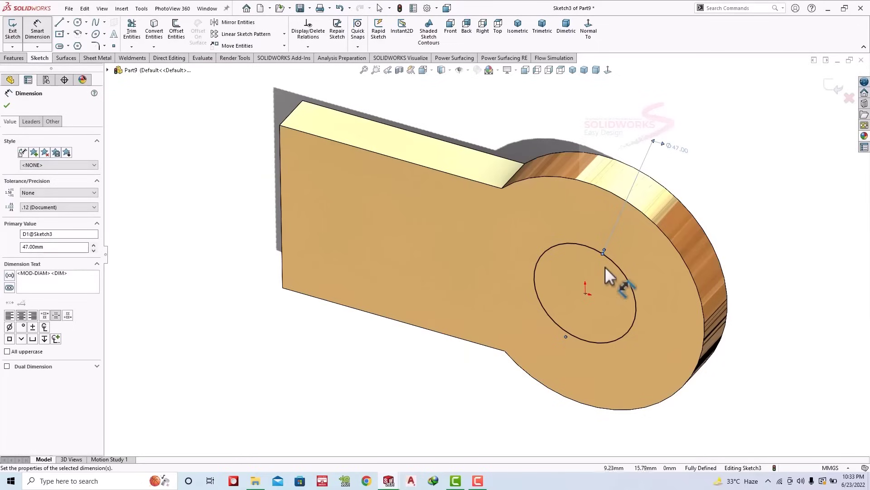
pyautogui.click(6, 105)
# Step: Extrude-cut the Ø47 circle 20 mm deep with a Blind end condition
pyautogui.click(14, 58)
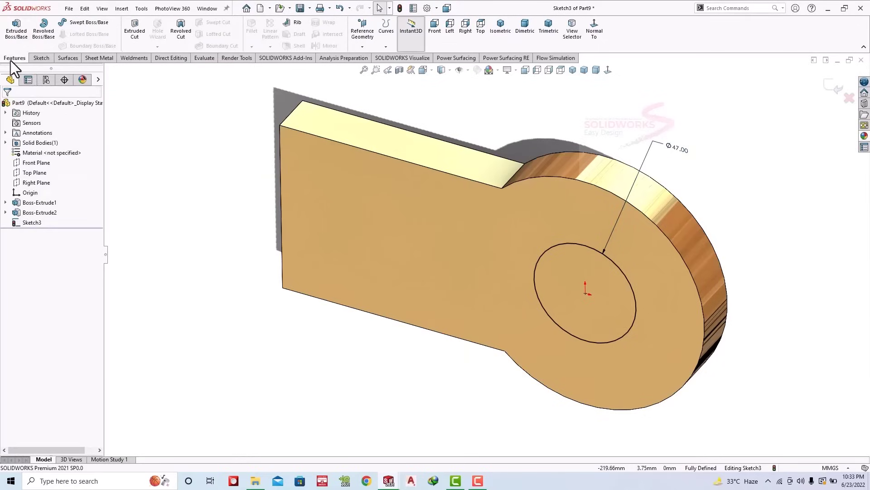
pyautogui.click(134, 29)
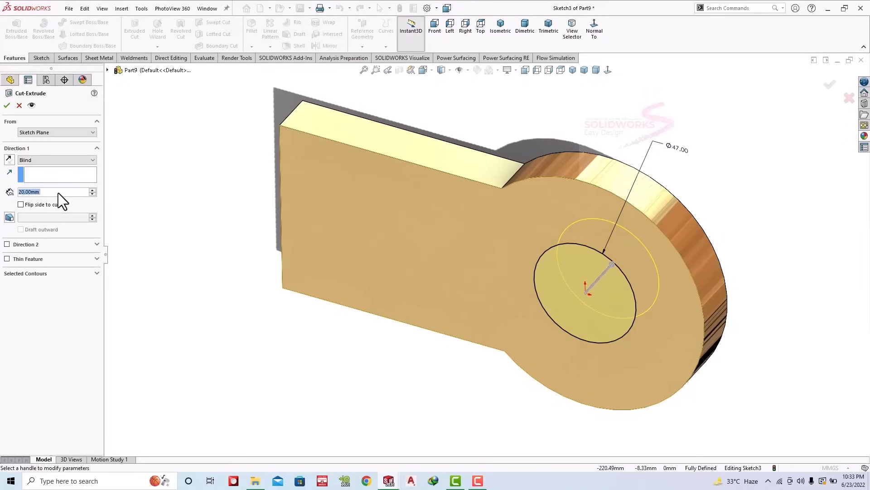
pyautogui.press('Return')
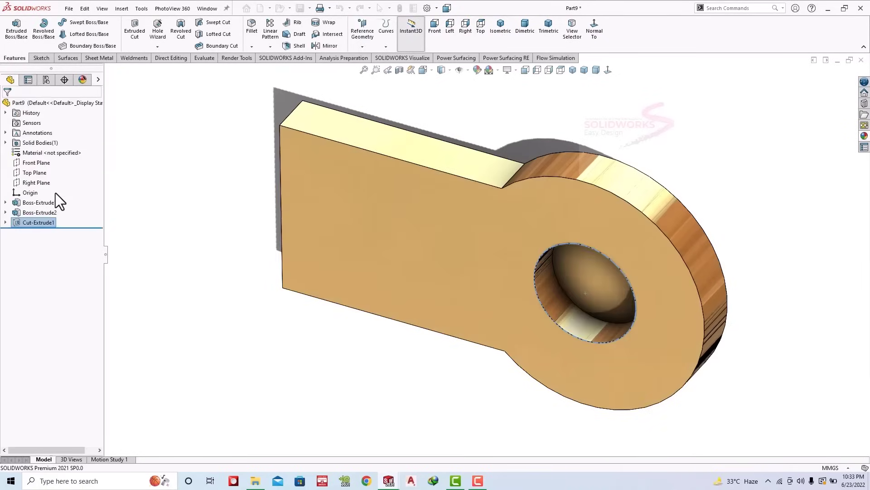
# Step: Select the cut and base plate features in the tree to review them
pyautogui.click(774, 315)
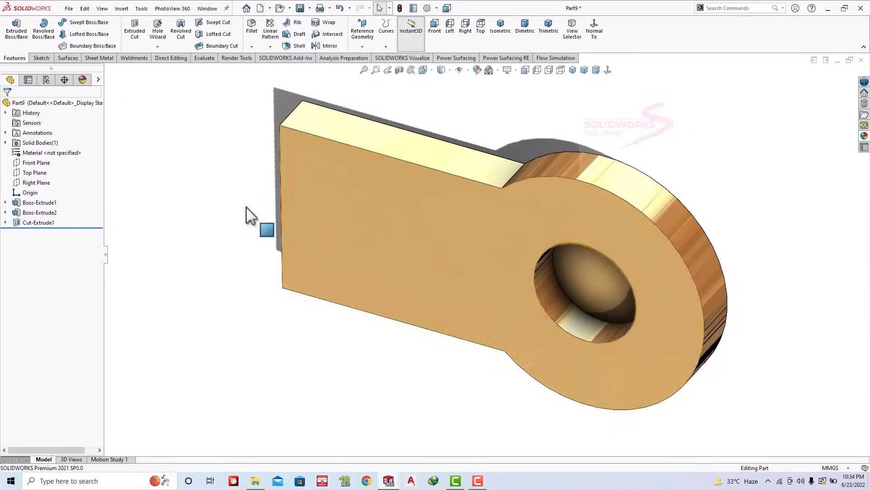
pyautogui.click(37, 222)
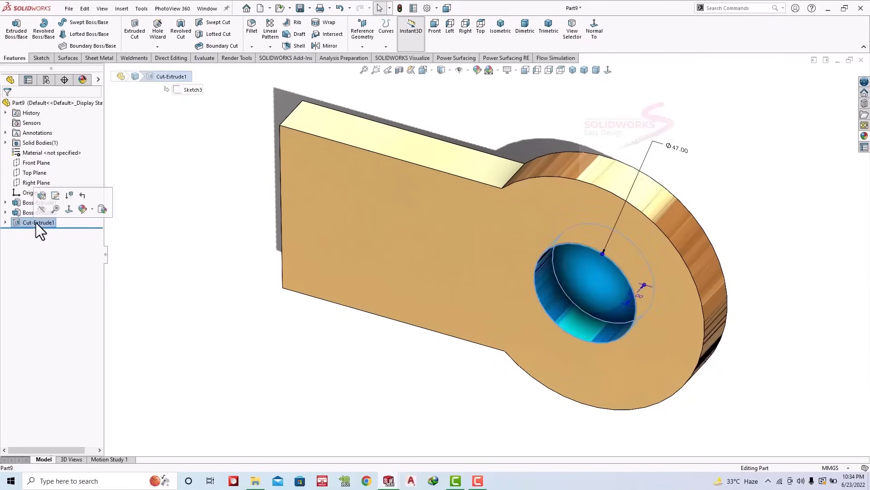
pyautogui.click(19, 204)
pyautogui.click(165, 248)
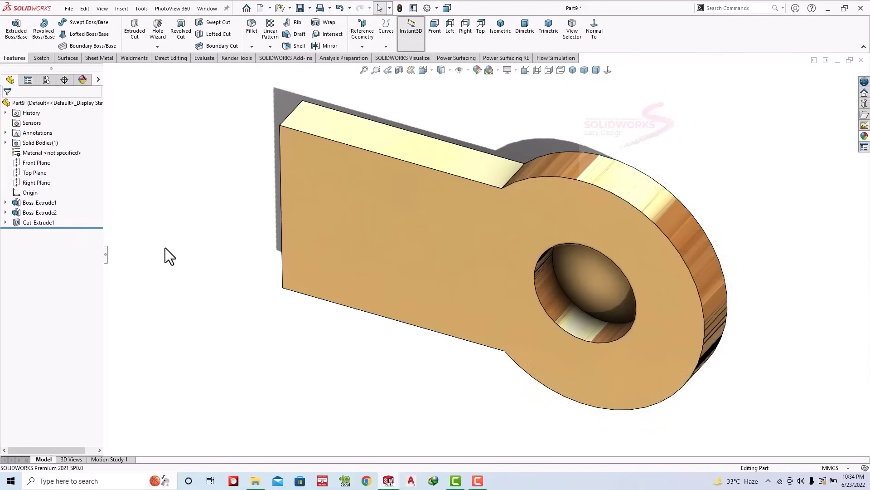
# Step: Sketch a Ø41 mm circle centred on the pocket floor
pyautogui.click(590, 268)
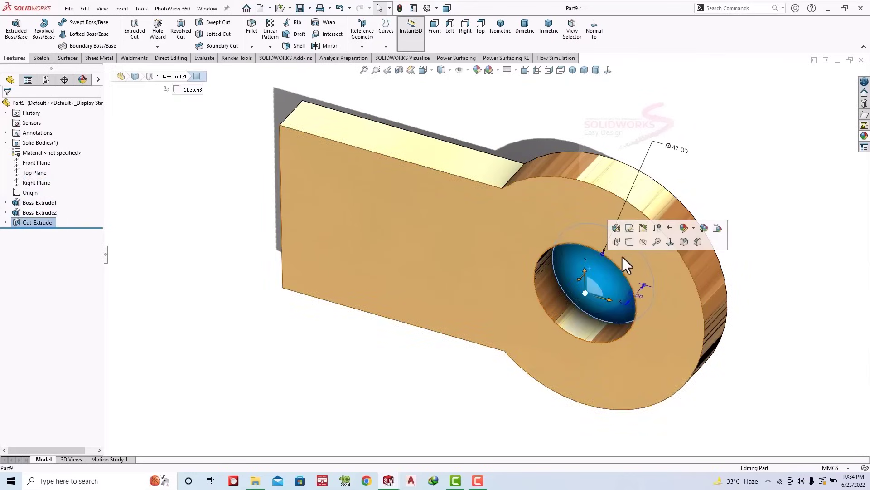
pyautogui.click(615, 230)
pyautogui.click(78, 23)
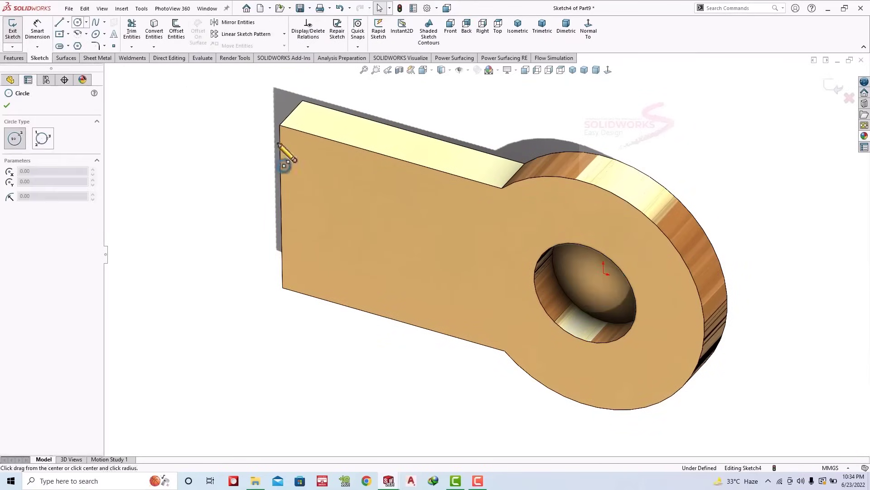
pyautogui.click(604, 273)
pyautogui.click(611, 289)
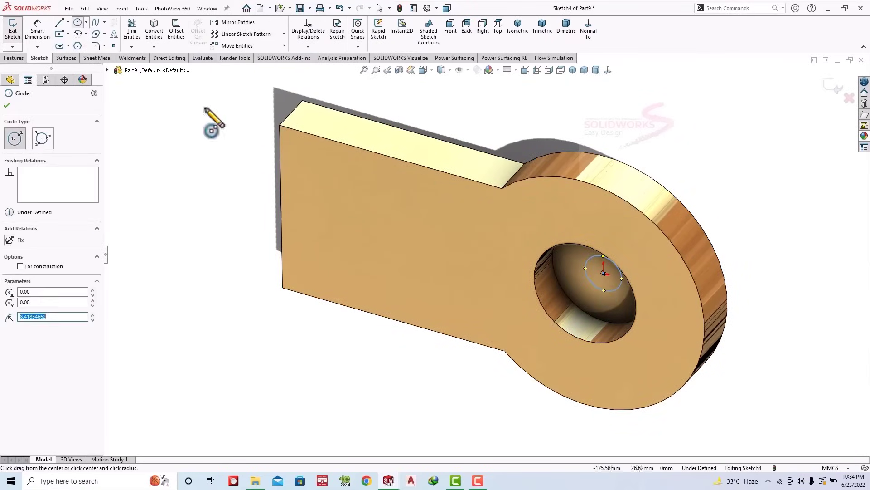
pyautogui.click(37, 29)
pyautogui.click(602, 261)
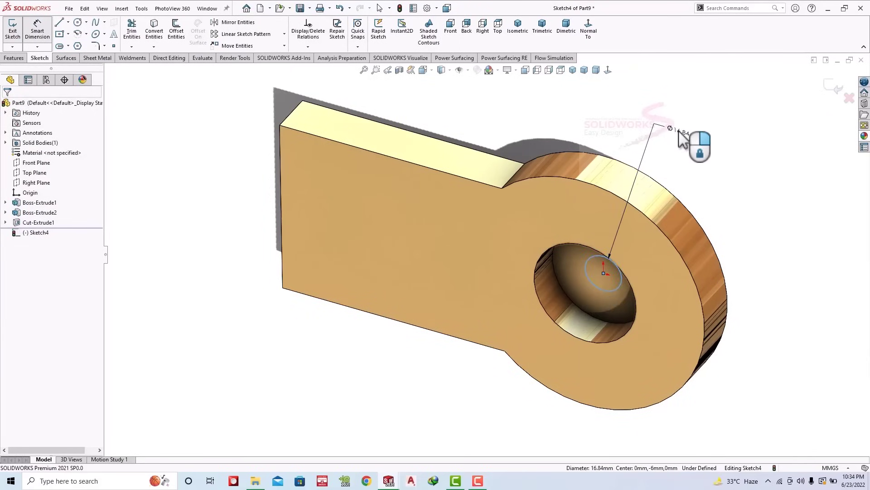
pyautogui.click(676, 130)
pyautogui.press('Return')
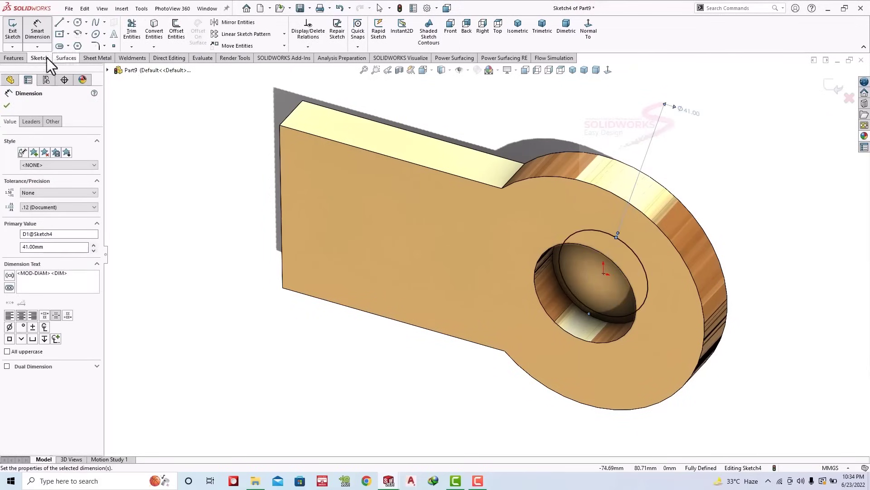
# Step: Cut the Ø41 circle Through All to open the hole
pyautogui.click(14, 58)
pyautogui.click(134, 29)
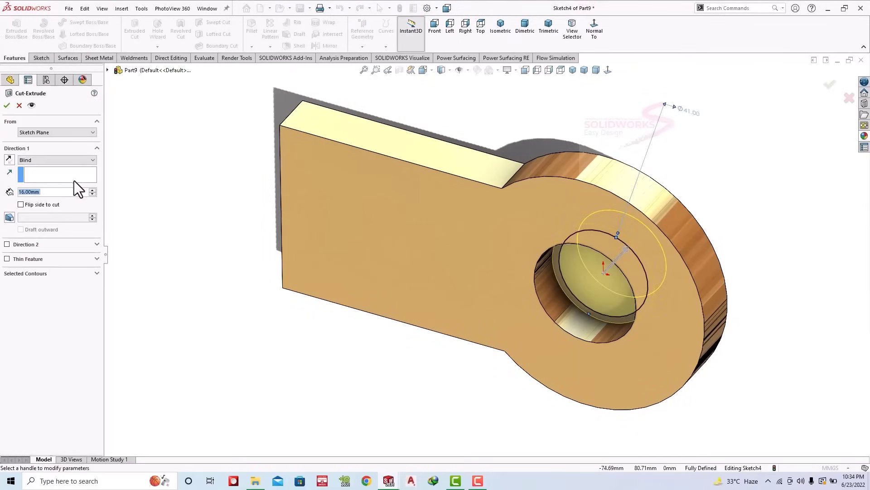
pyautogui.click(54, 159)
pyautogui.click(9, 106)
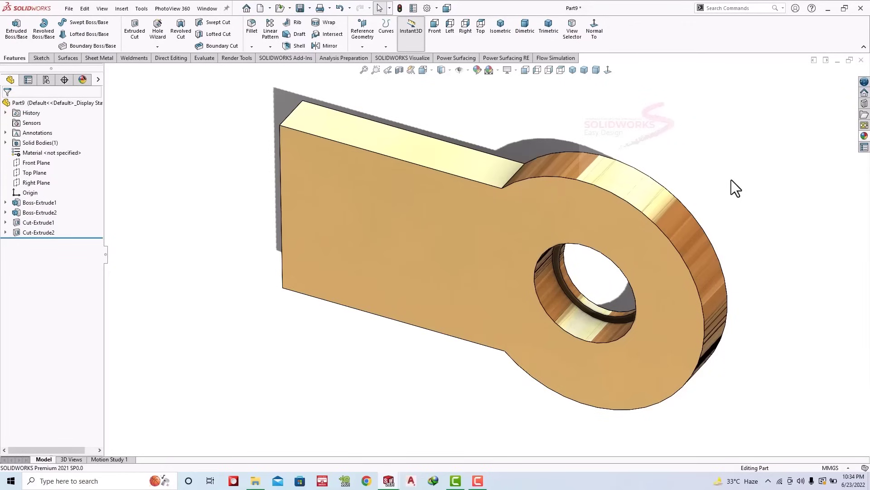
# Step: Start a new sketch on the plate's flat back face
pyautogui.moveTo(730, 179); pyautogui.dragTo(627, 239, button='middle')
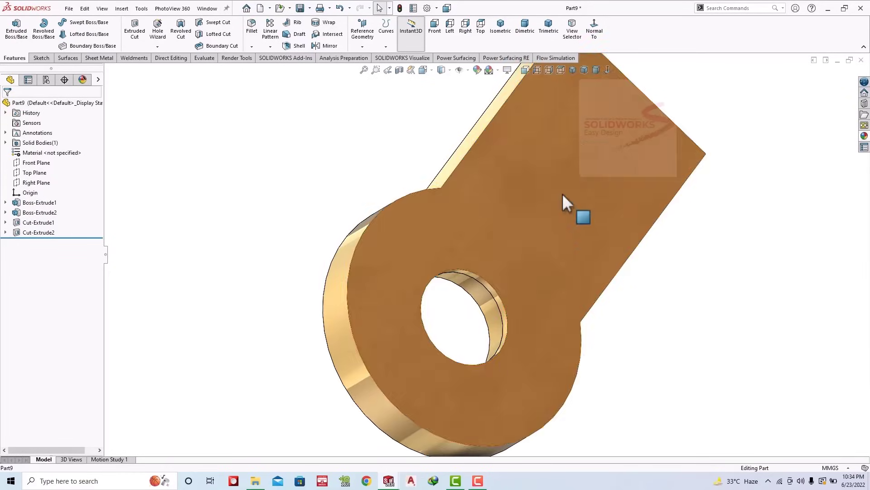
pyautogui.click(562, 193)
pyautogui.click(603, 167)
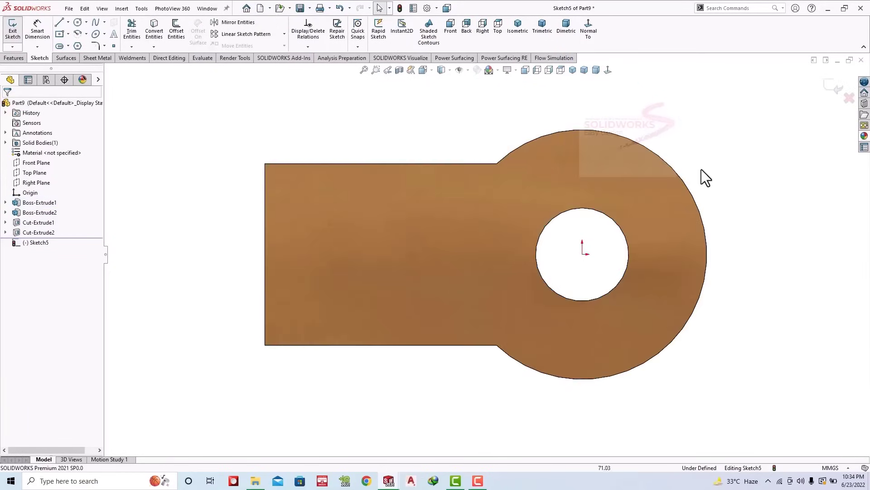
pyautogui.scroll(-2, 411, 218)
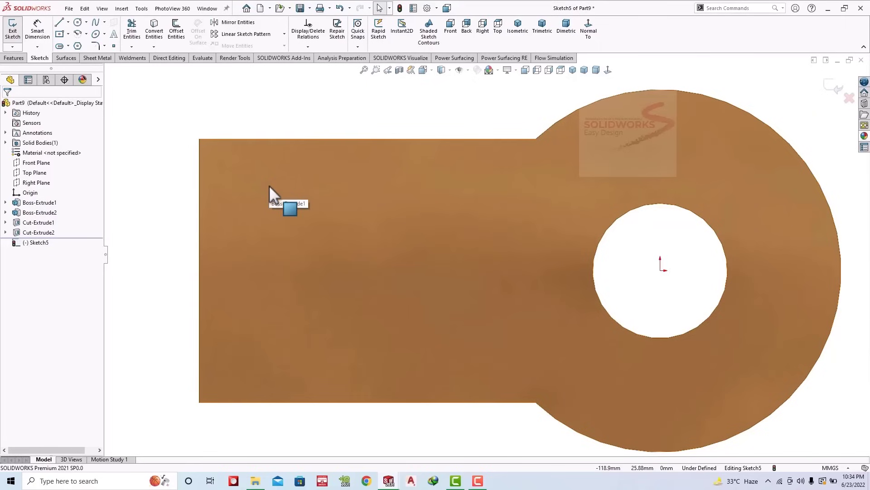
# Step: Draw a corner rectangle for the rib, starting at the plate's left edge
pyautogui.click(67, 34)
pyautogui.click(68, 54)
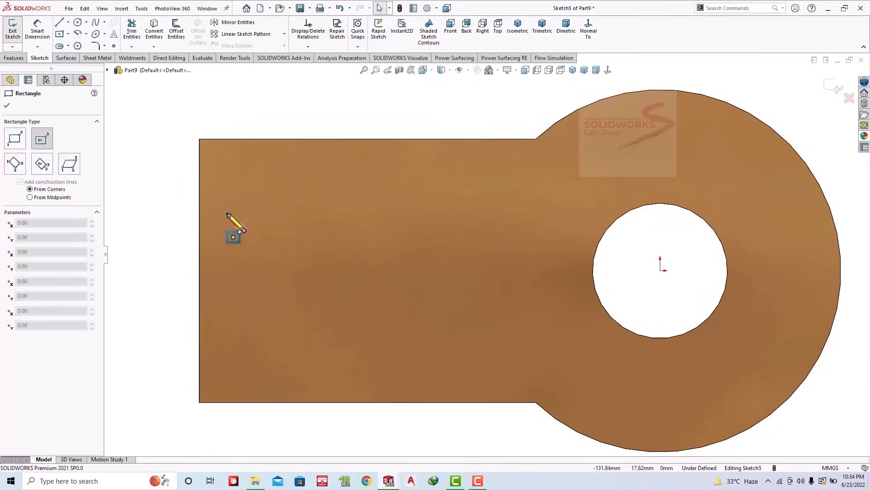
pyautogui.click(199, 193)
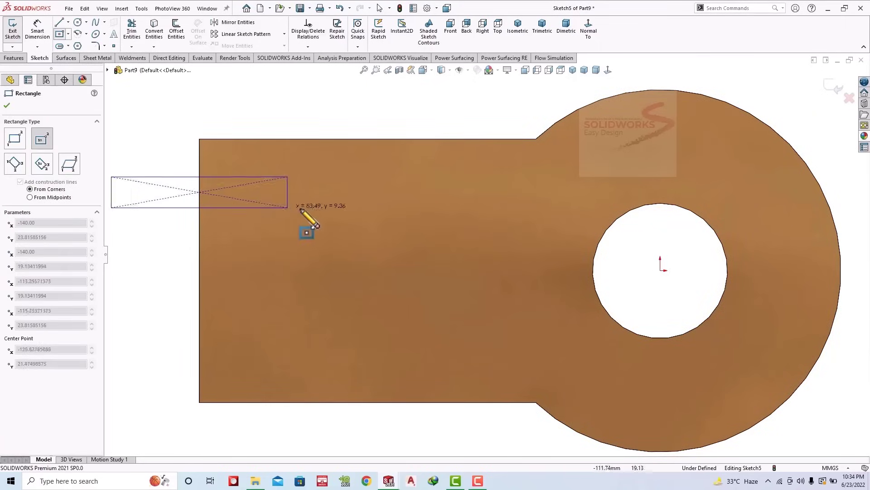
pyautogui.press('Escape')
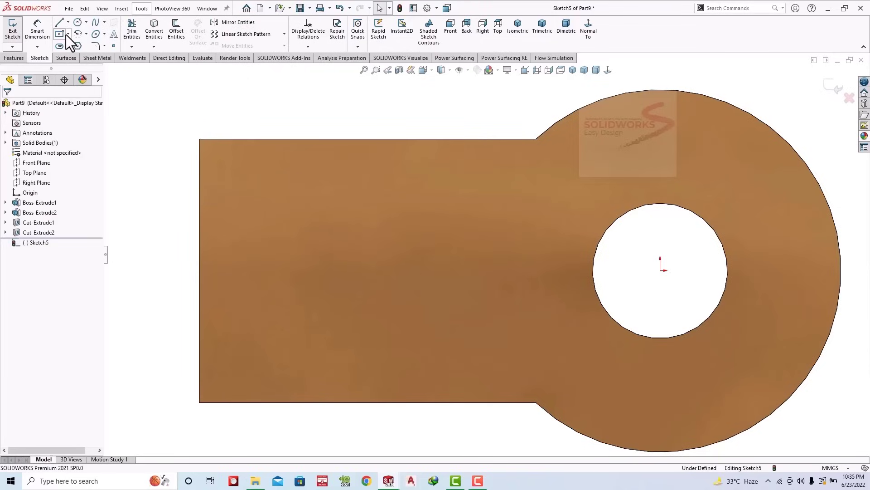
pyautogui.click(67, 34)
pyautogui.click(199, 198)
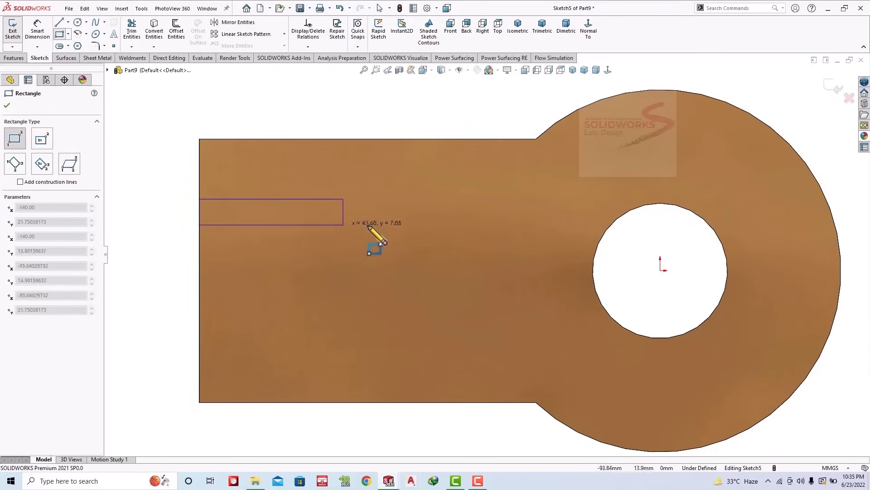
pyautogui.click(459, 220)
pyautogui.press('Escape')
# Step: Draw a centreline from the plate's left edge to the hole centre
pyautogui.click(68, 23)
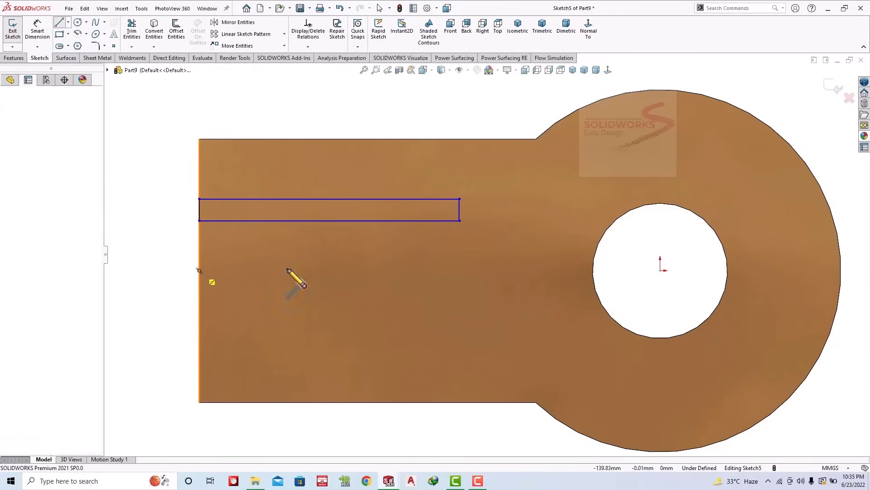
pyautogui.click(199, 270)
pyautogui.click(661, 270)
pyautogui.press('Escape')
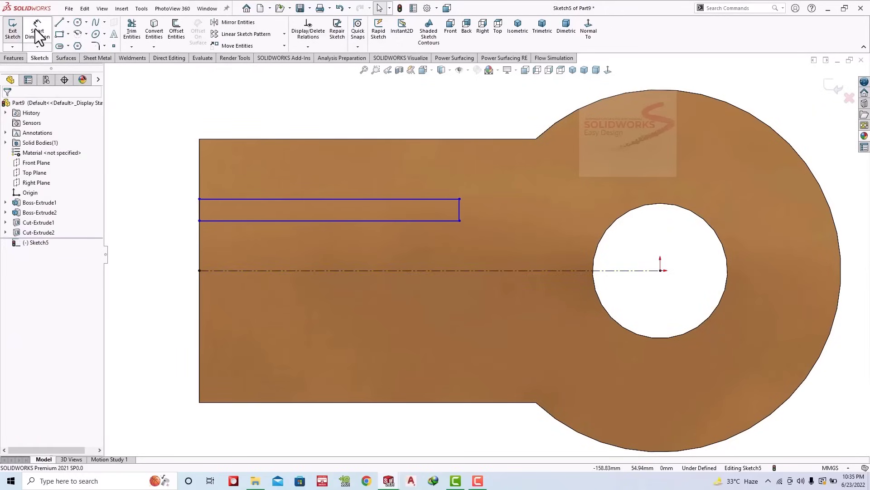
# Step: Dimension the rib rectangle to 85 mm long and 8 mm high
pyautogui.click(37, 34)
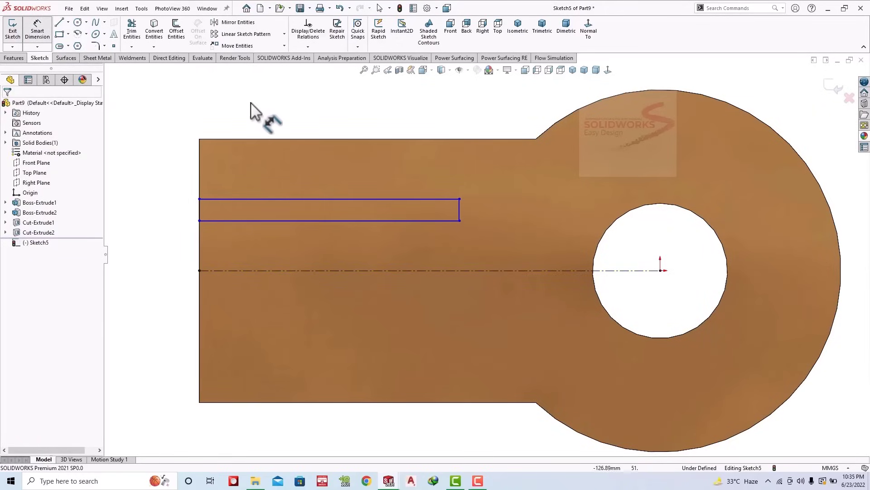
pyautogui.click(322, 199)
pyautogui.click(317, 182)
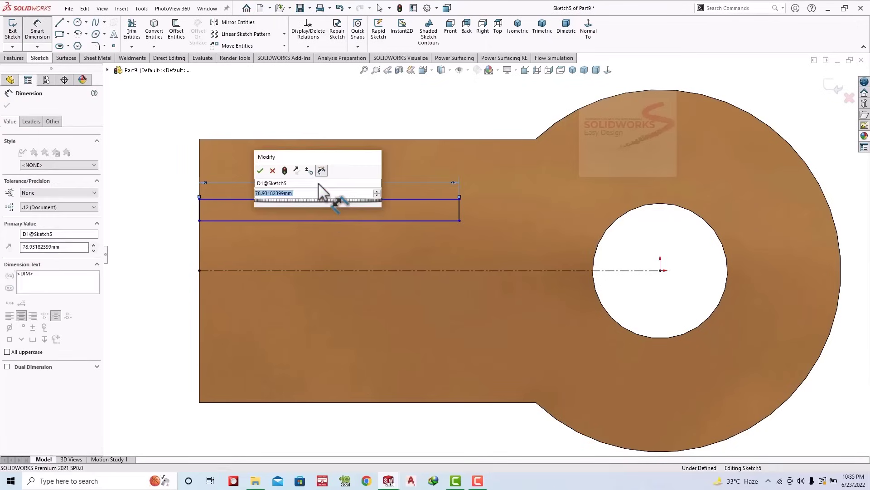
pyautogui.write('85')
pyautogui.press('Return')
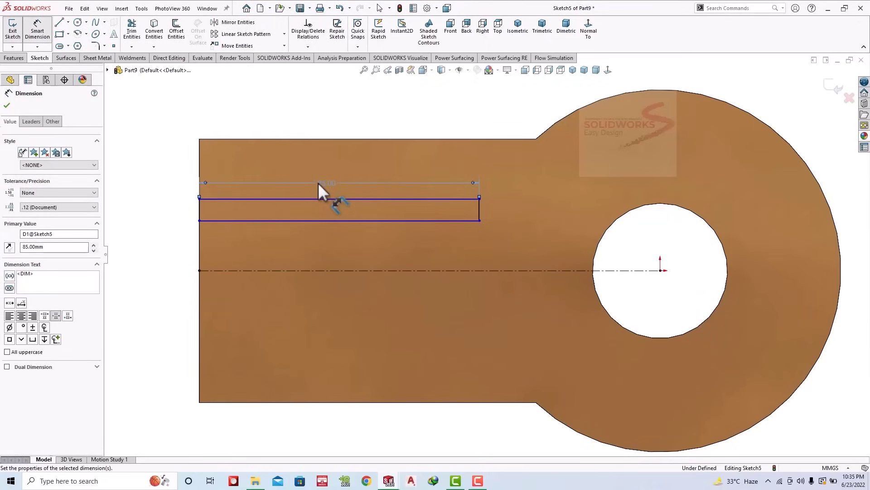
pyautogui.click(482, 213)
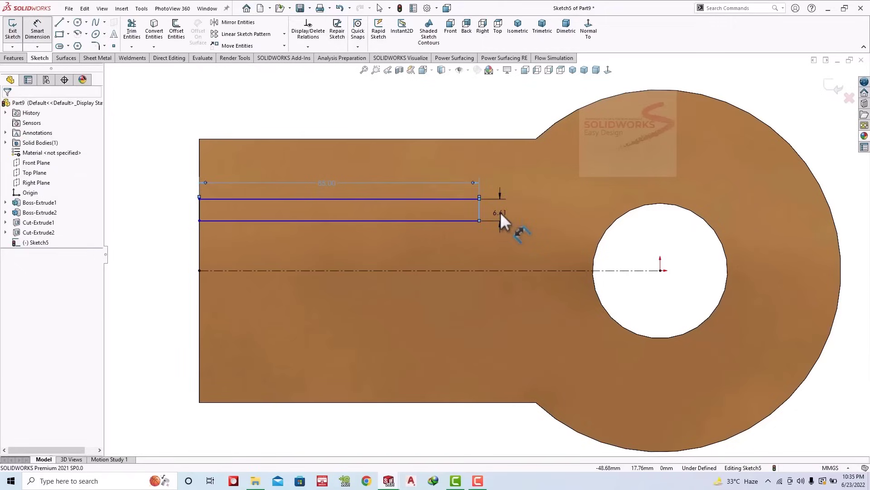
pyautogui.click(500, 213)
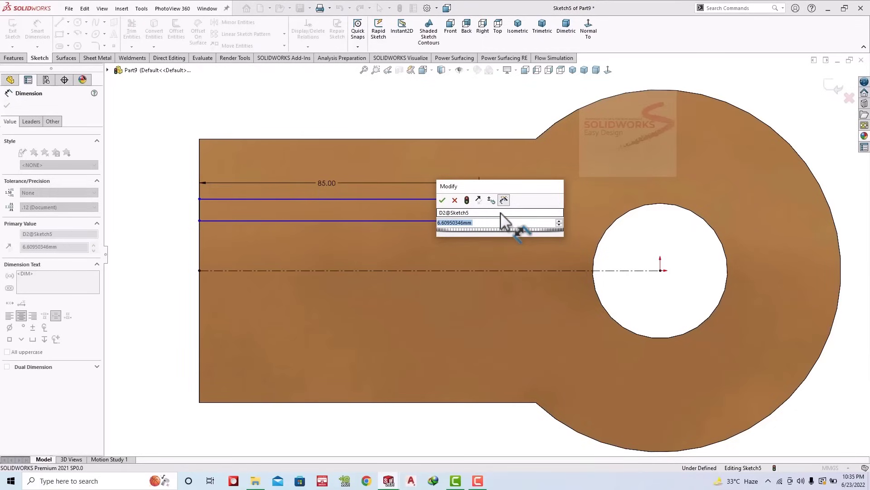
pyautogui.write('8')
pyautogui.press('Return')
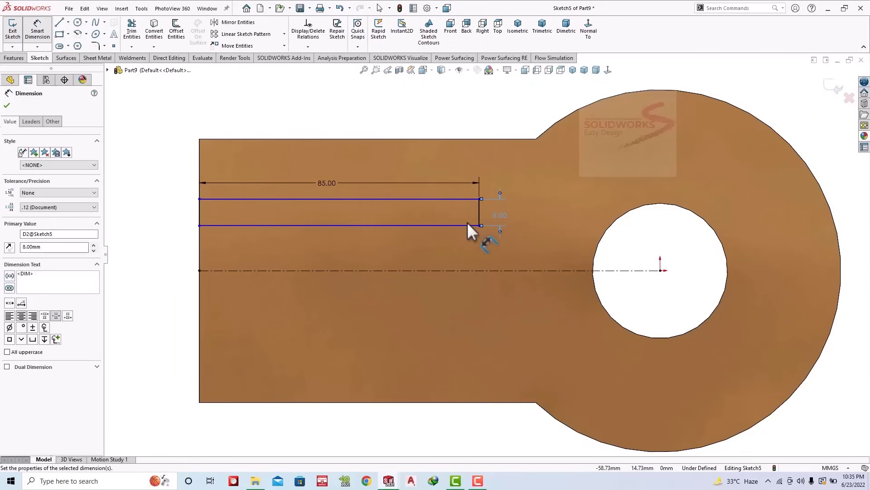
# Step: Draw a centreline along the middle of the rib rectangle
pyautogui.click(68, 22)
pyautogui.click(76, 44)
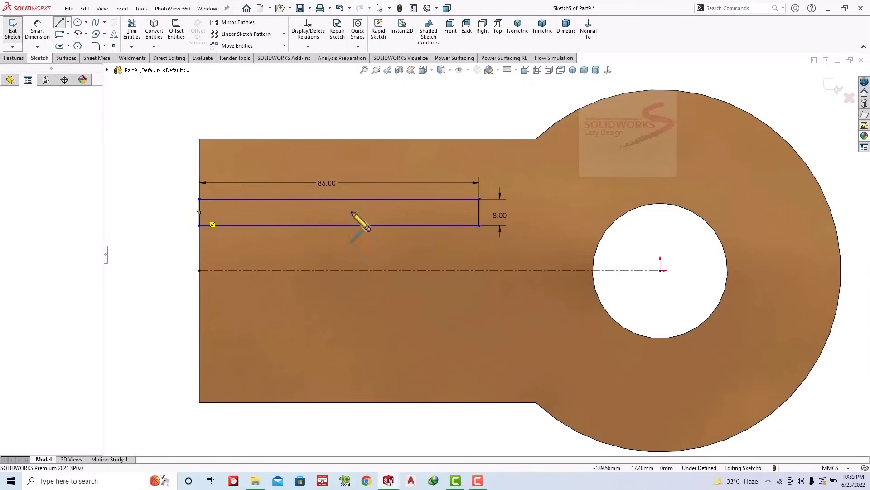
pyautogui.click(480, 212)
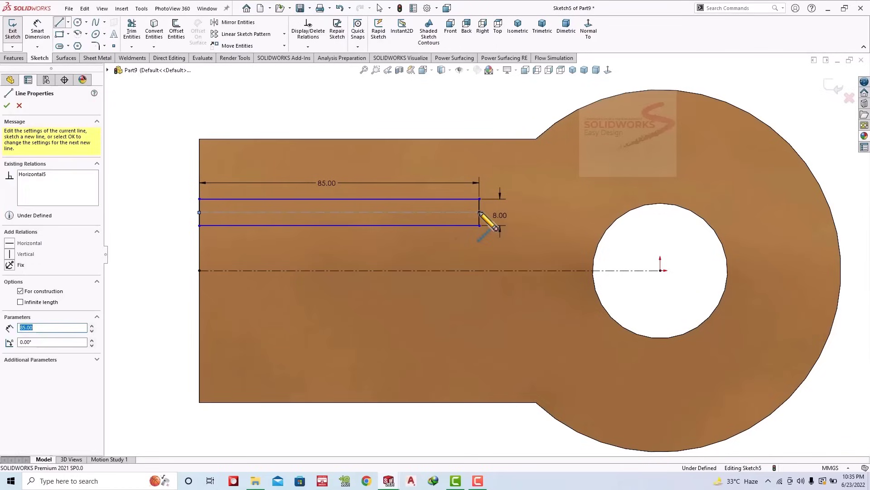
pyautogui.press('Escape')
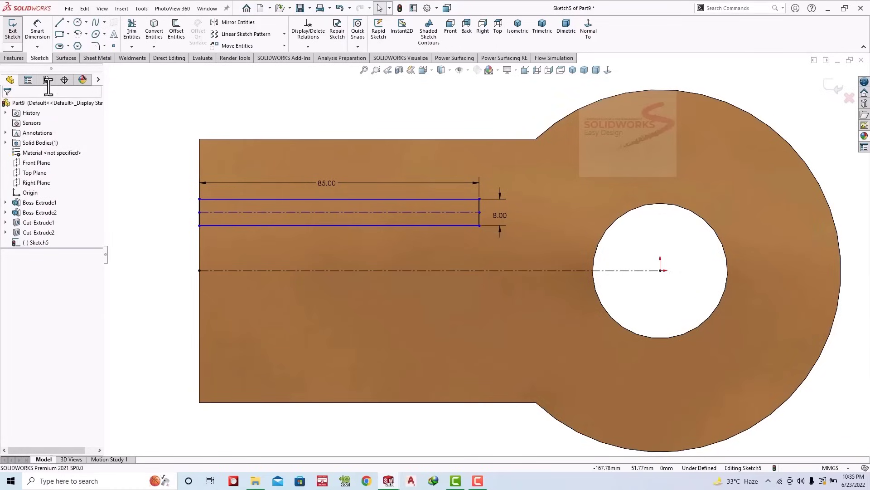
# Step: Set the rib centreline 20 mm from the main centreline
pyautogui.click(43, 31)
pyautogui.click(209, 211)
pyautogui.click(228, 270)
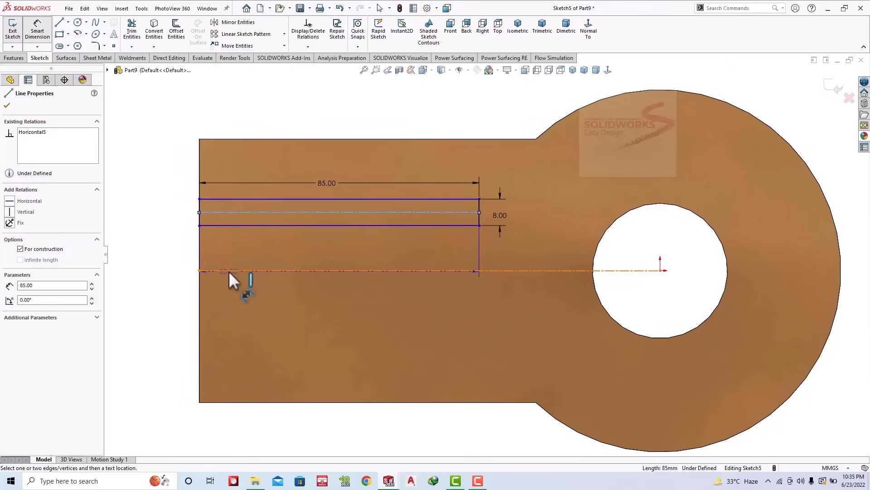
pyautogui.click(180, 245)
pyautogui.write('20')
pyautogui.press('Return')
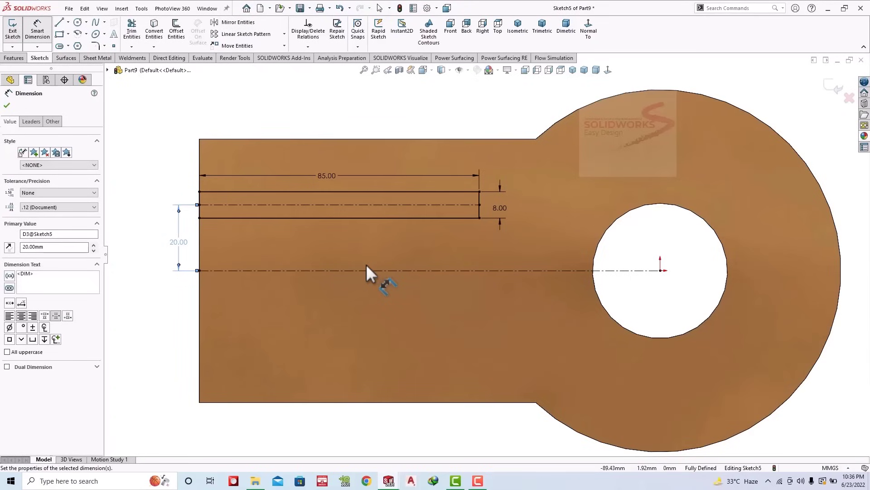
pyautogui.click(479, 204)
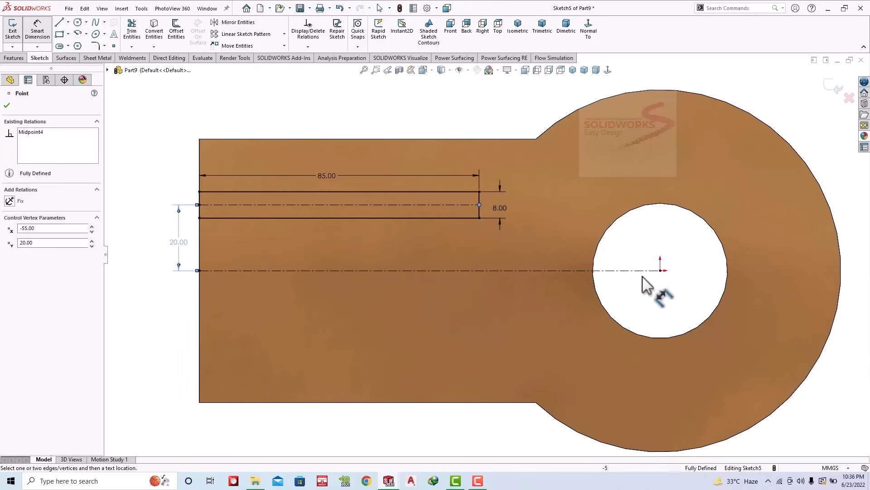
pyautogui.click(660, 270)
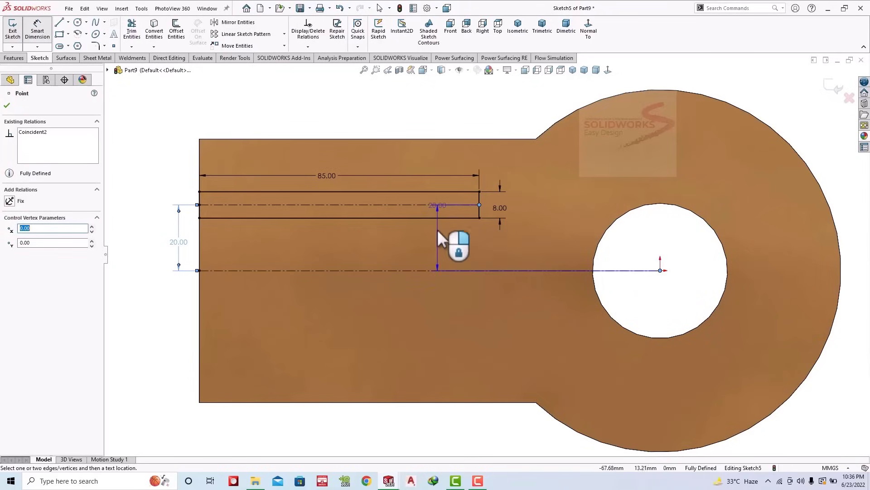
pyautogui.press('Escape')
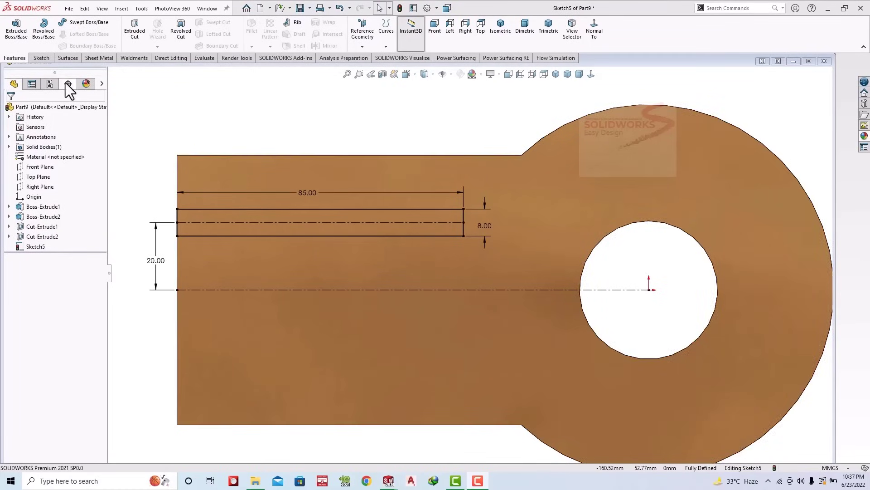
# Step: Mirror the rib rectangle about the main centreline
pyautogui.click(39, 58)
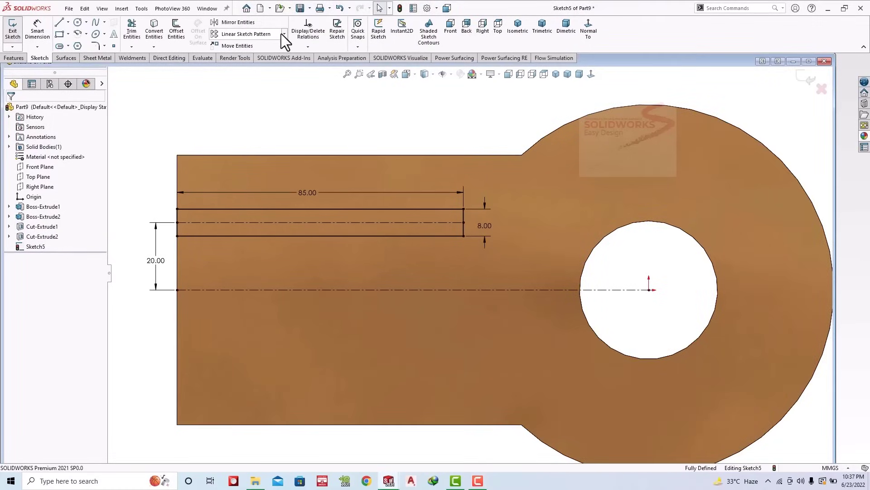
pyautogui.click(238, 22)
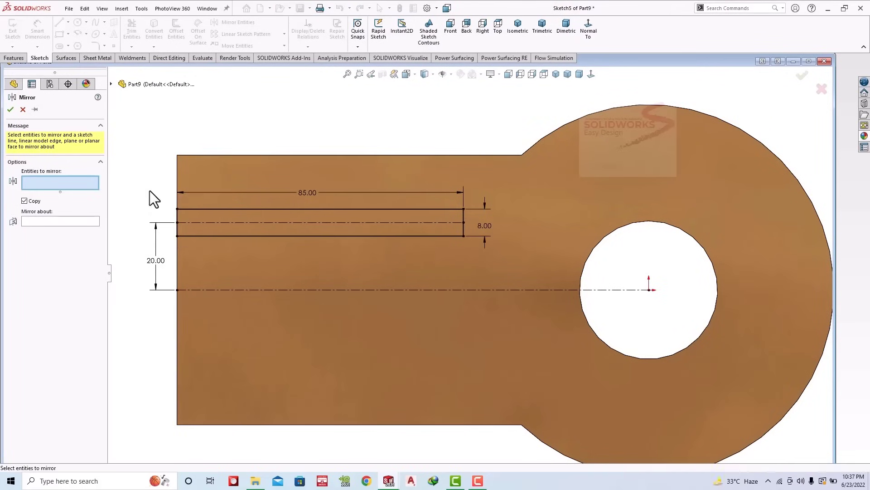
pyautogui.moveTo(149, 193); pyautogui.dragTo(535, 262)
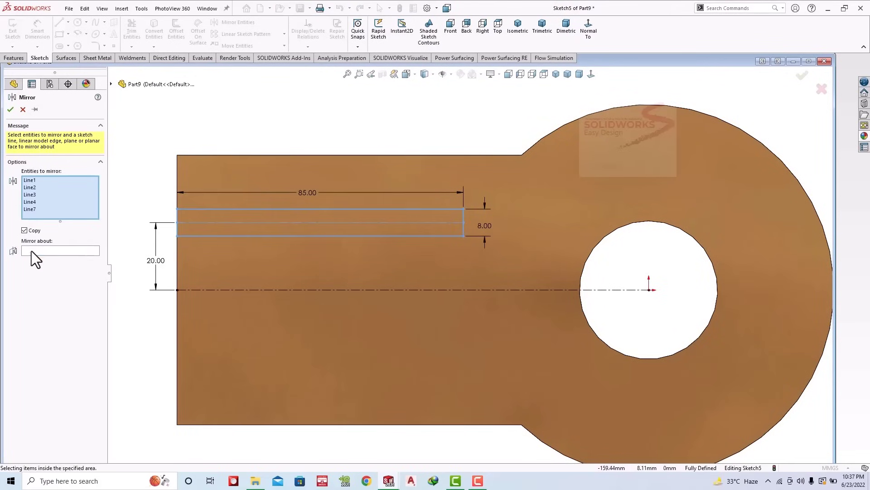
pyautogui.click(31, 251)
pyautogui.click(222, 289)
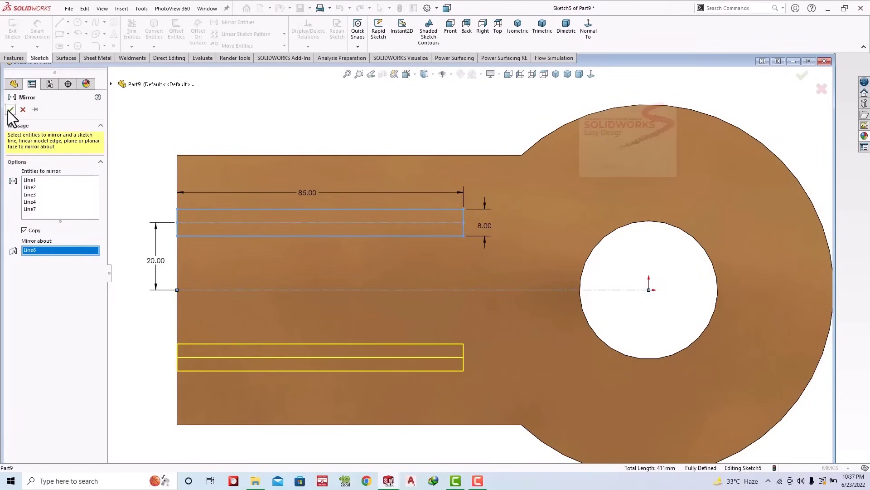
pyautogui.click(10, 109)
# Step: Start an Extruded Boss/Base of both rib outlines
pyautogui.click(809, 61)
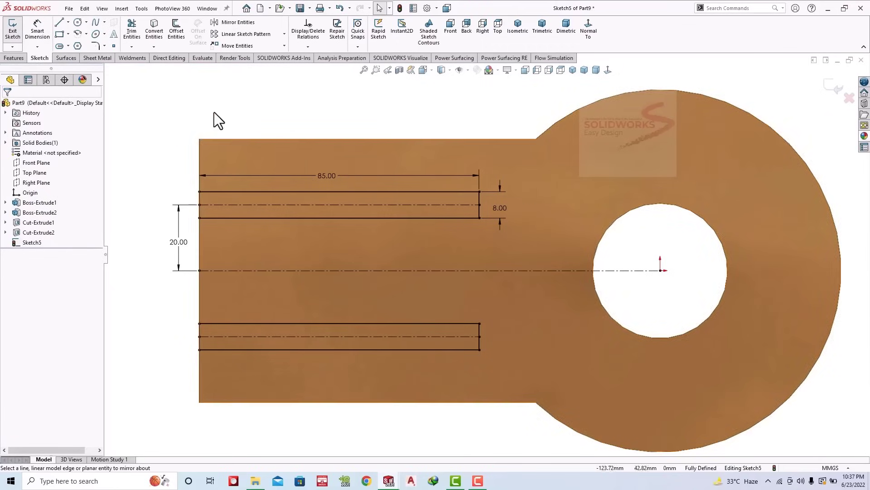
pyautogui.click(21, 58)
pyautogui.click(18, 39)
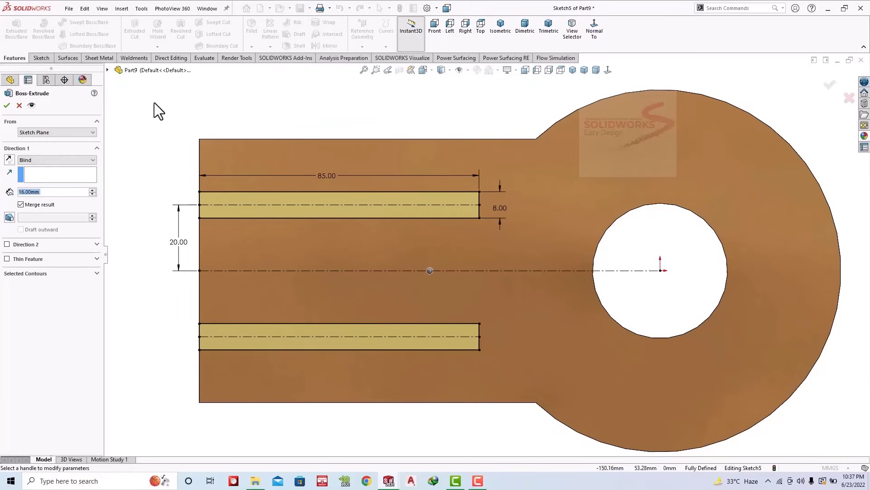
pyautogui.write('3')
pyautogui.click(500, 24)
pyautogui.moveTo(407, 205)
pyautogui.mouseDown(button='middle')
pyautogui.moveTo(420, 99)
pyautogui.moveTo(417, 117)
pyautogui.mouseUp(button='middle')
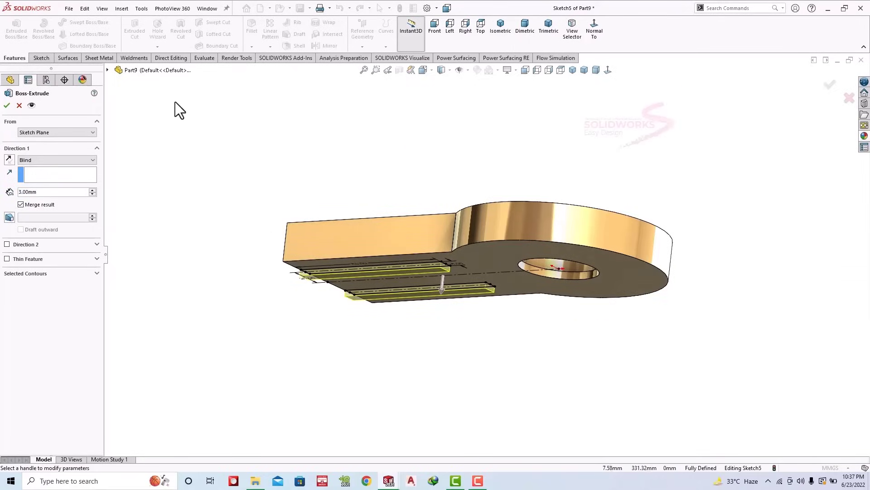
pyautogui.click(7, 105)
pyautogui.scroll(-5, 425, 257)
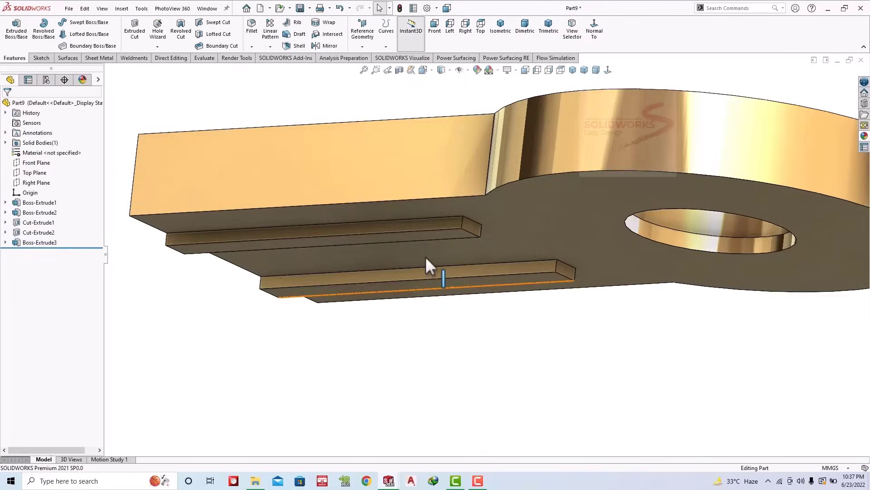
pyautogui.moveTo(425, 256); pyautogui.dragTo(434, 142, button='middle')
pyautogui.click(395, 179)
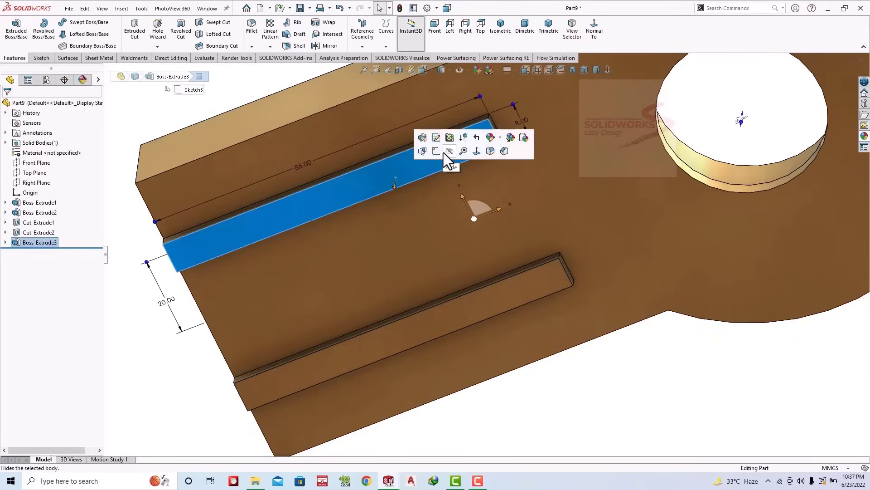
pyautogui.click(141, 70)
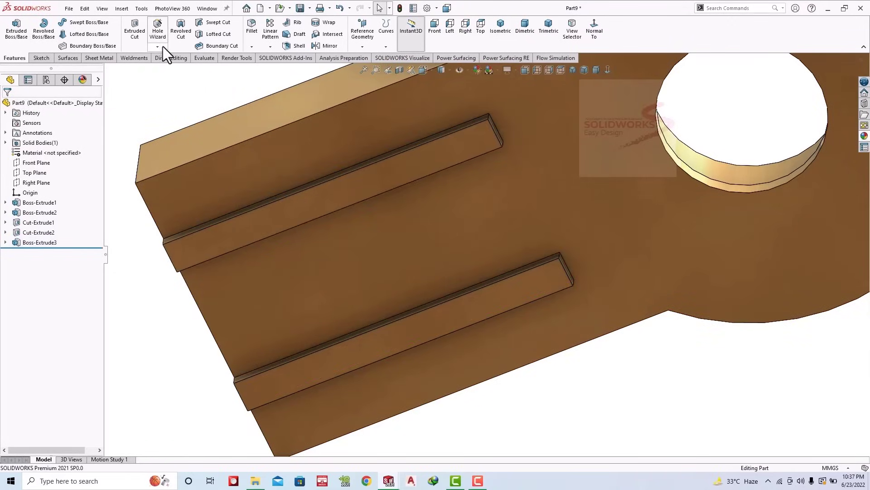
# Step: Fillet two edges at the plate's rectangular end with a 5 mm radius
pyautogui.click(250, 38)
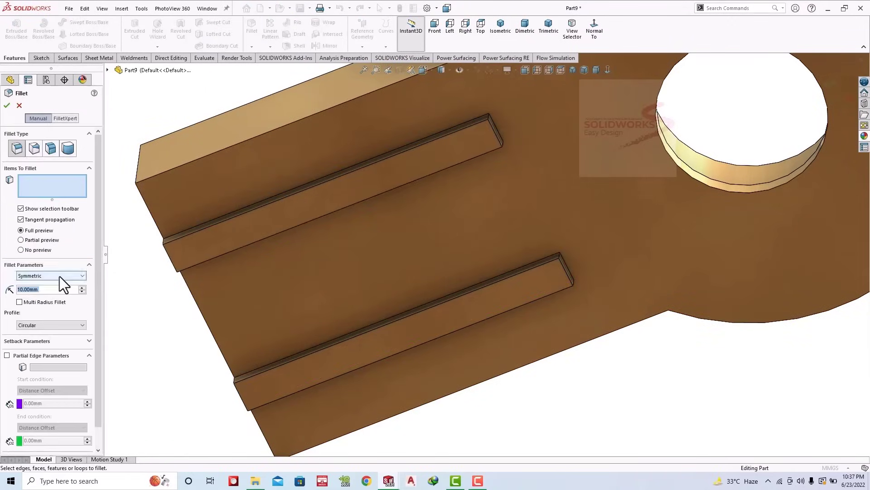
pyautogui.write('3')
pyautogui.press('Return')
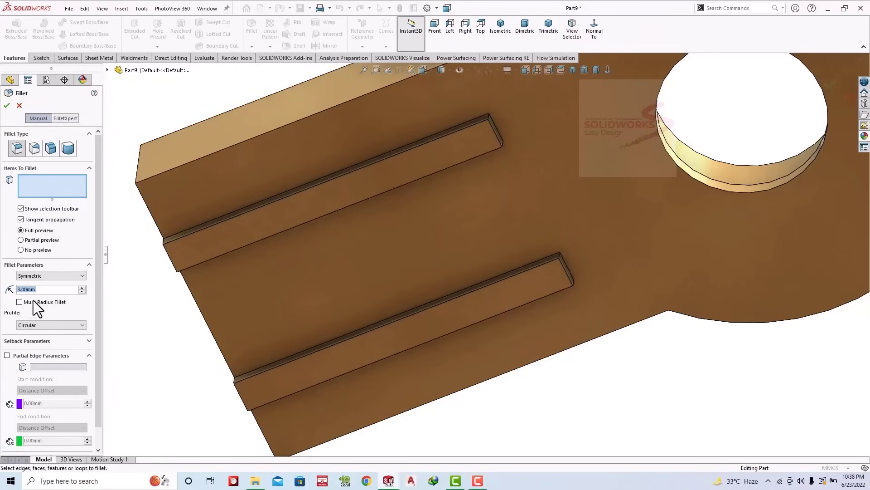
pyautogui.write('5')
pyautogui.click(138, 161)
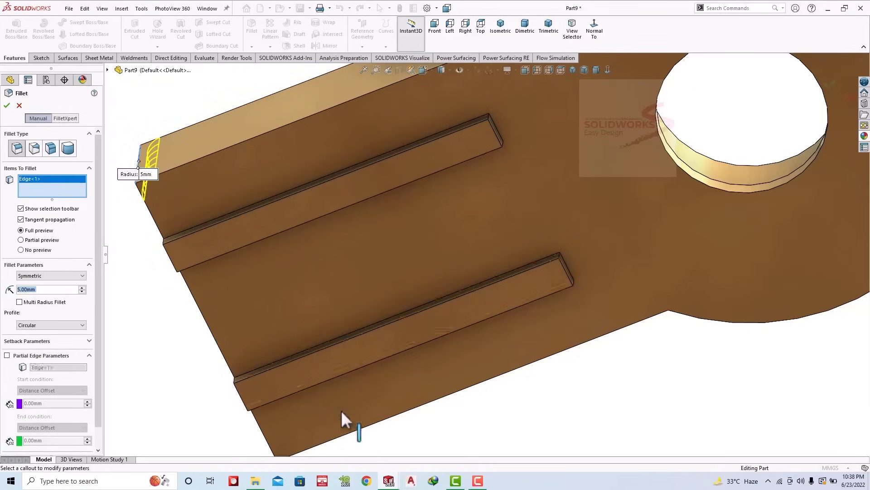
pyautogui.moveTo(341, 410); pyautogui.dragTo(339, 170, button='middle')
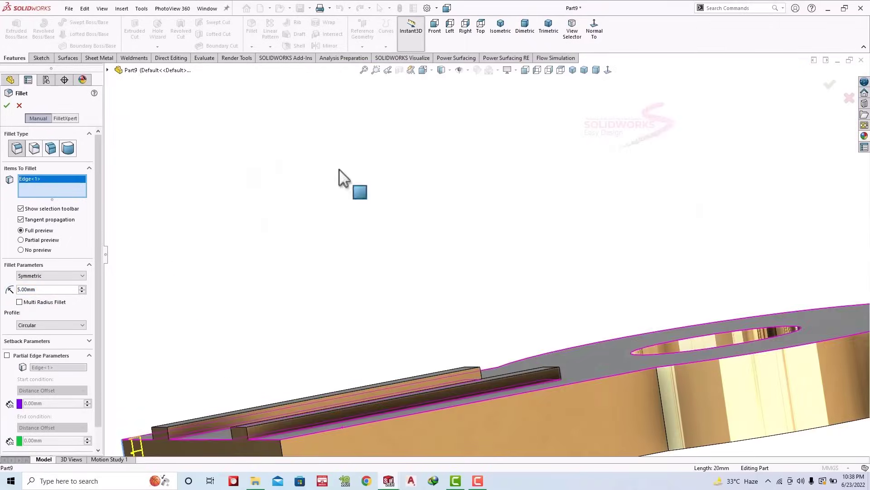
pyautogui.click(281, 450)
pyautogui.click(9, 106)
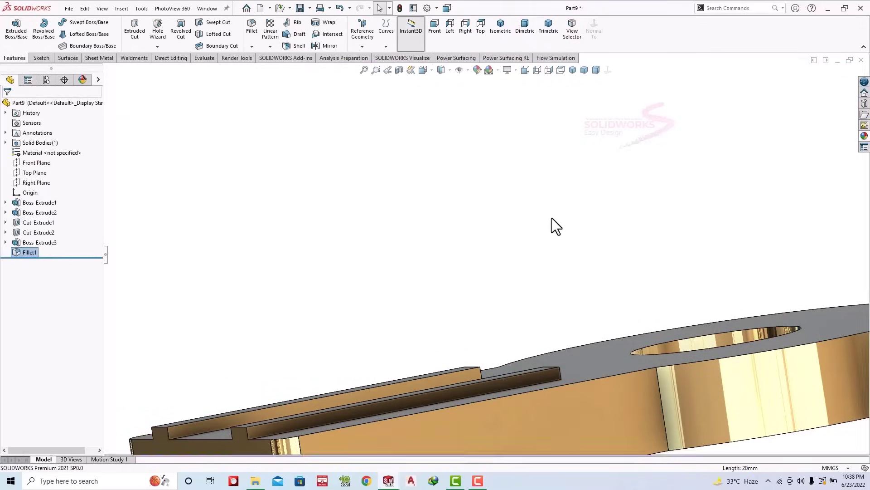
# Step: Open a sketch on the rib's top face and view it Normal To
pyautogui.click(525, 27)
pyautogui.moveTo(522, 97)
pyautogui.mouseDown(button='middle')
pyautogui.moveTo(440, 173)
pyautogui.moveTo(432, 263)
pyautogui.mouseUp(button='middle')
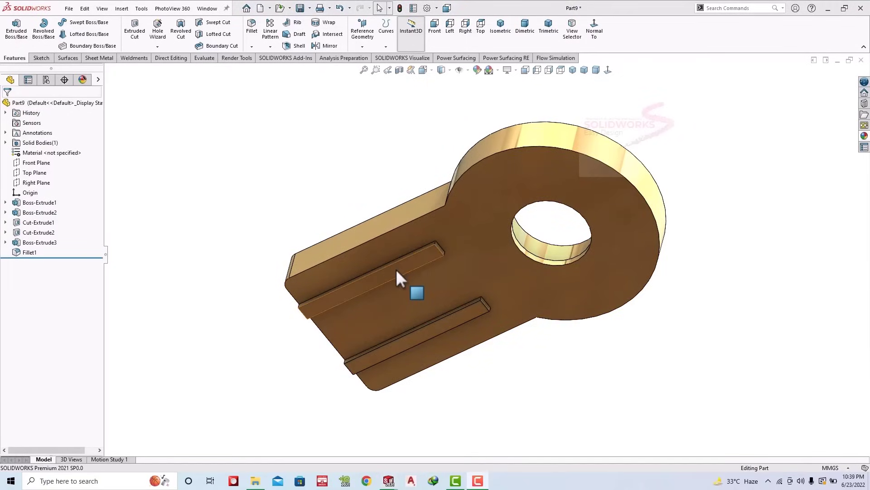
pyautogui.click(396, 269)
pyautogui.click(421, 243)
pyautogui.click(597, 25)
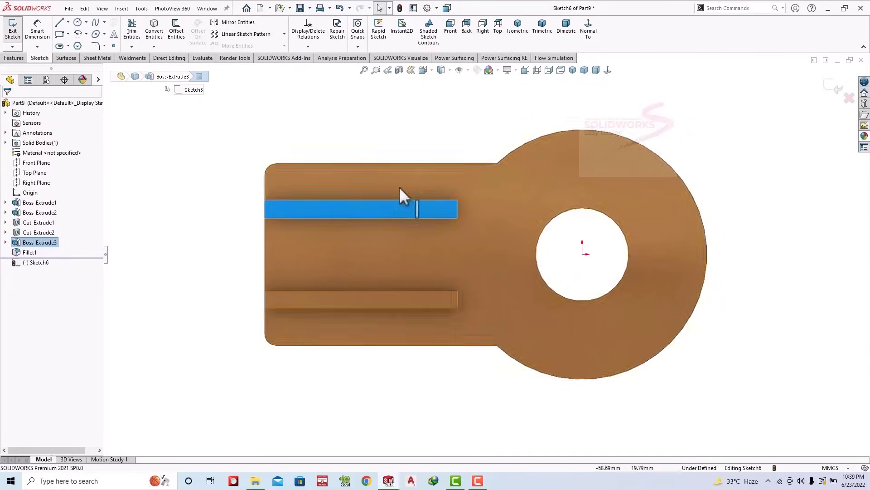
# Step: Pick the Centerline tool, cancel it, and expand Boss-Extrude3 to see its sketch
pyautogui.click(68, 22)
pyautogui.click(77, 44)
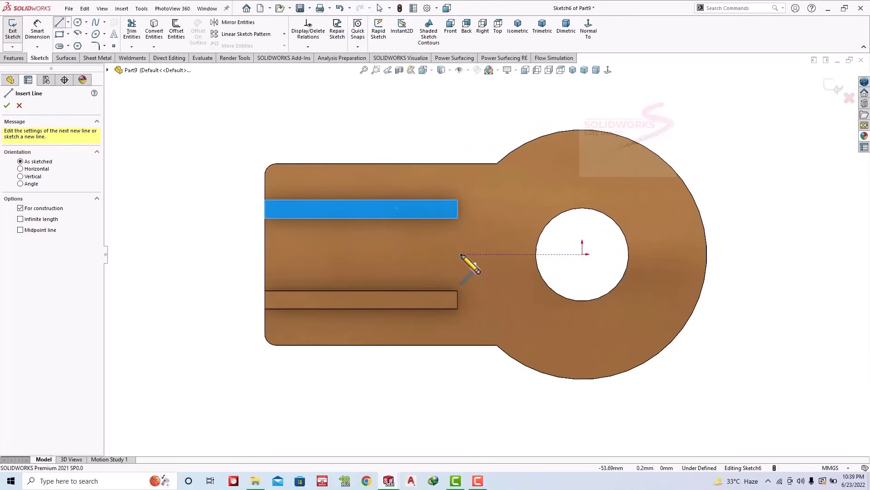
pyautogui.press('Escape')
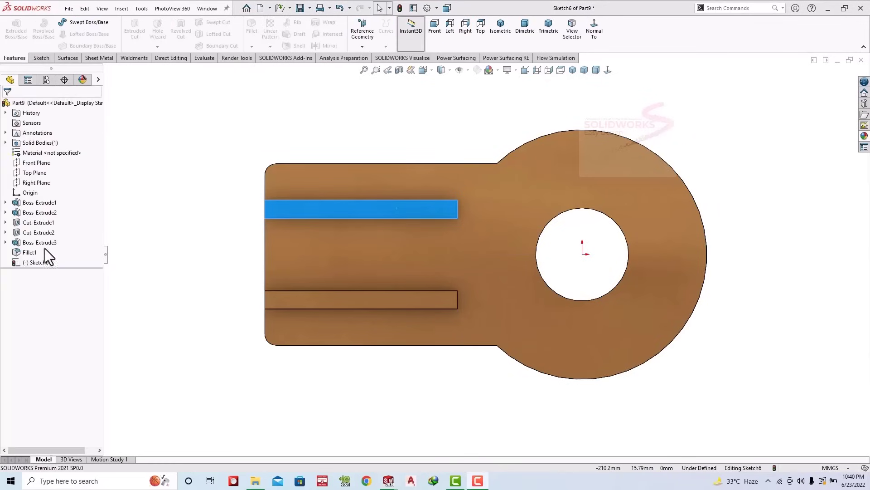
pyautogui.click(5, 243)
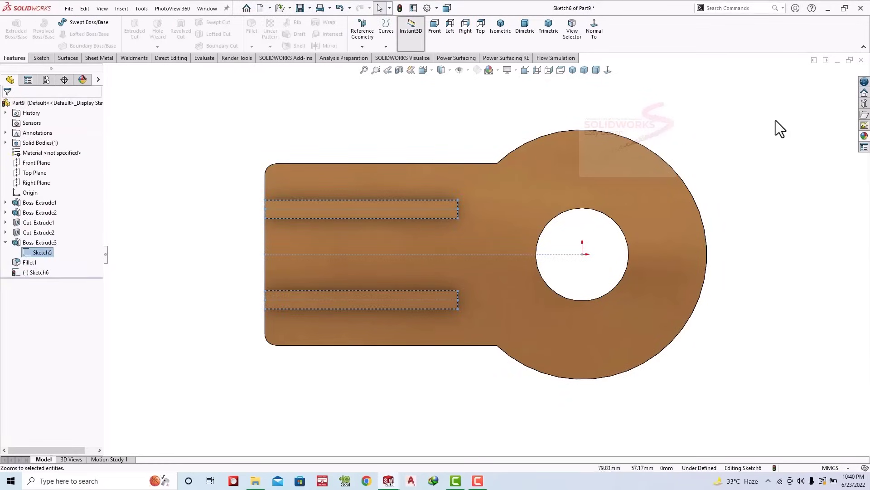
# Step: Discard Sketch6, edit Sketch5, and delete the 20 mm rib offset dimension
pyautogui.click(849, 98)
pyautogui.click(45, 251)
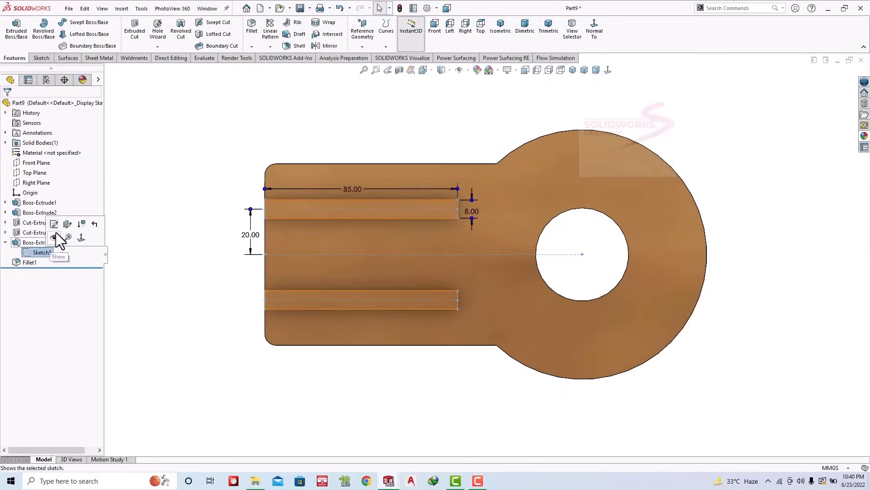
pyautogui.click(60, 224)
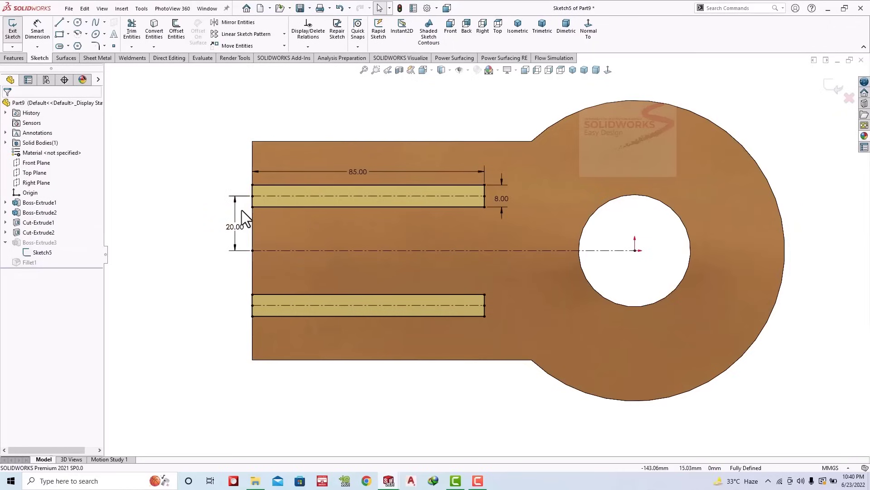
pyautogui.click(238, 211)
pyautogui.press('Delete')
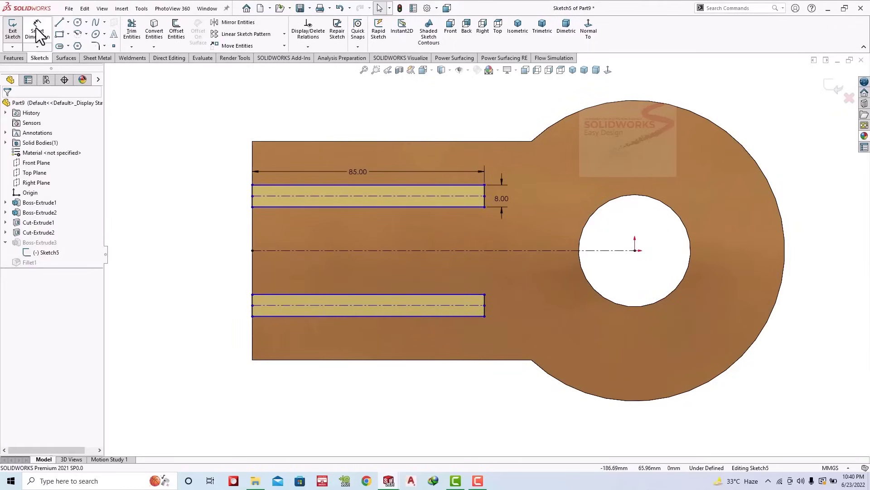
# Step: Dimension the upper rib 21 mm from the plate's top edge
pyautogui.click(40, 39)
pyautogui.click(252, 185)
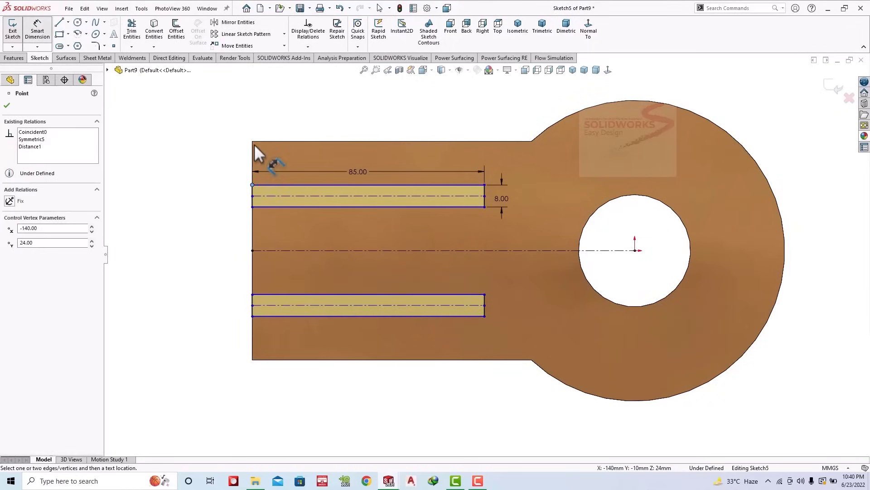
pyautogui.click(253, 142)
pyautogui.click(233, 167)
pyautogui.write('21')
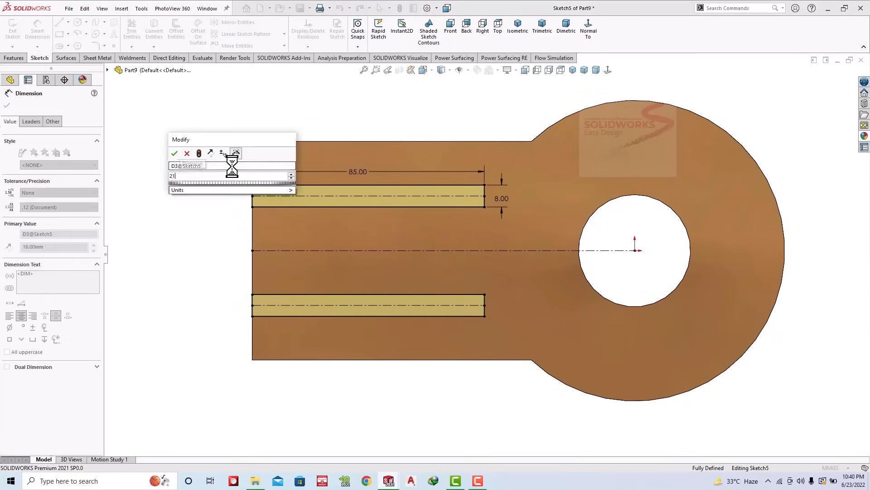
pyautogui.press('Return')
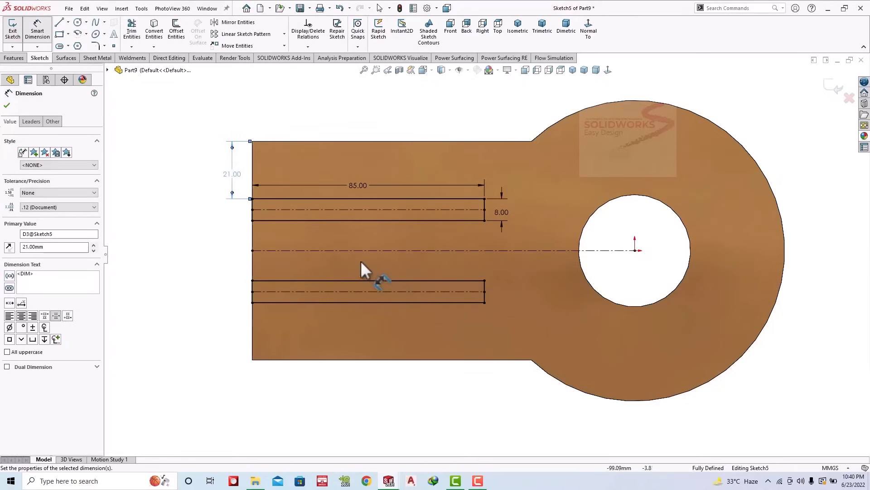
pyautogui.press('Escape')
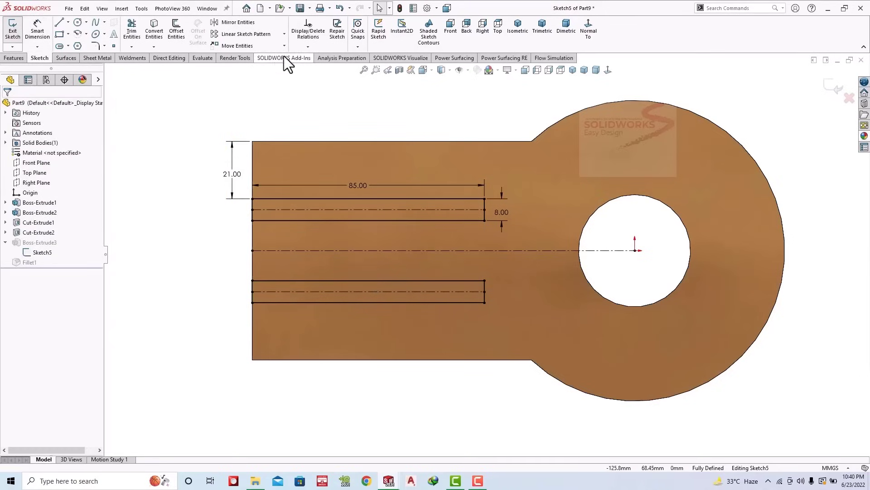
# Step: Delete all sketch relations on both rib slots
pyautogui.click(323, 48)
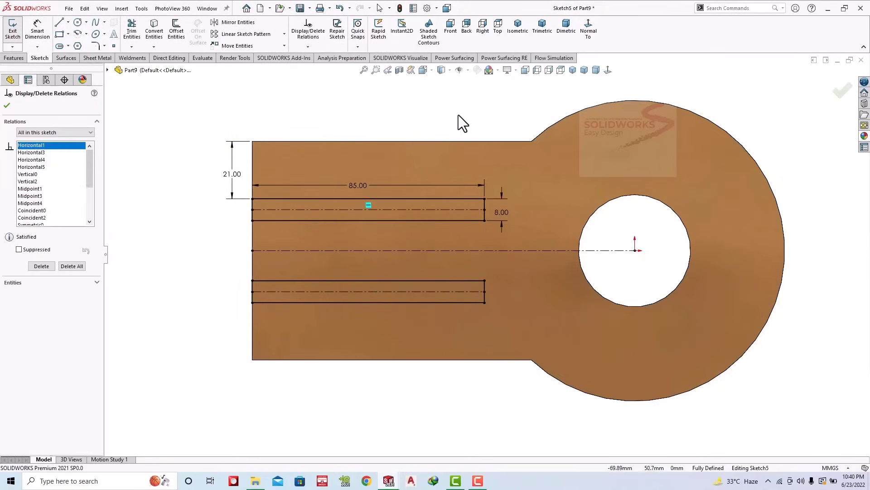
pyautogui.moveTo(506, 102); pyautogui.dragTo(227, 336)
pyautogui.click(71, 266)
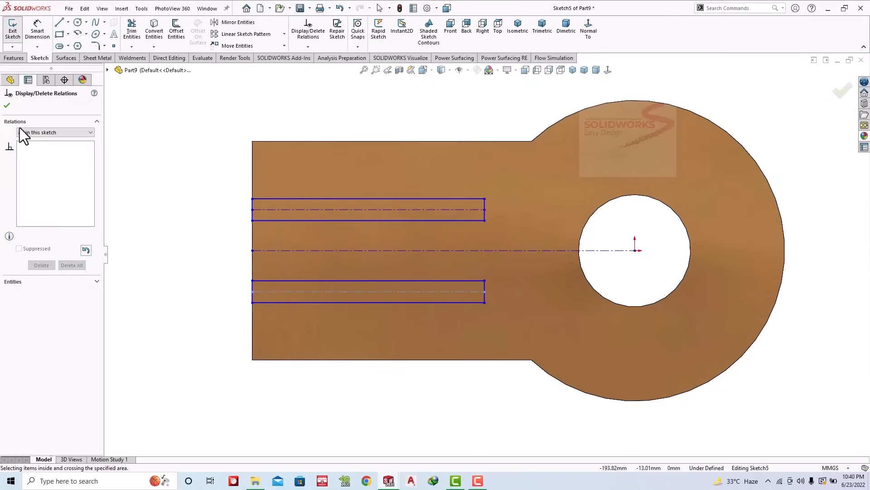
pyautogui.click(7, 105)
# Step: Dimension the lower rib 11 mm from the bottom edge and the upper rib 21 mm from the top
pyautogui.click(38, 28)
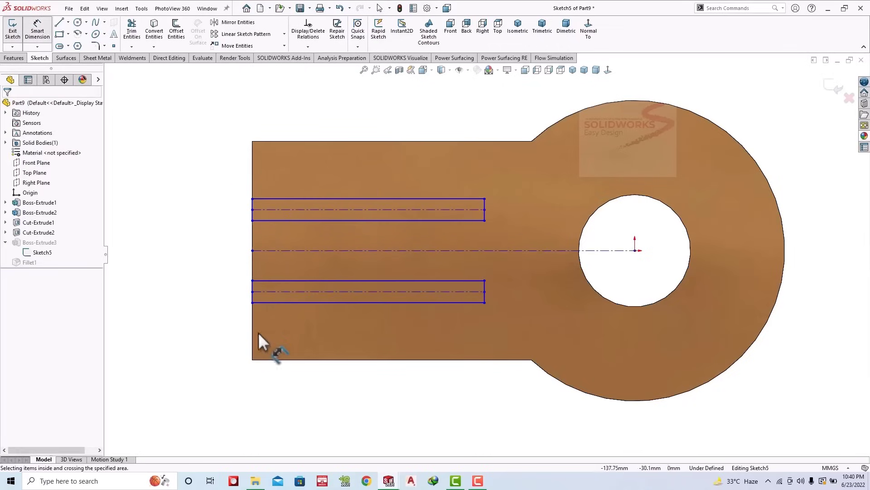
pyautogui.click(253, 303)
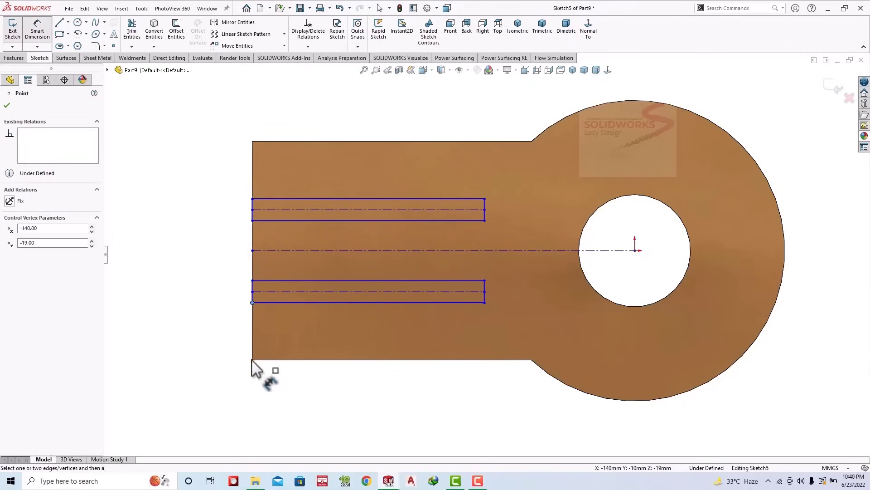
pyautogui.click(253, 359)
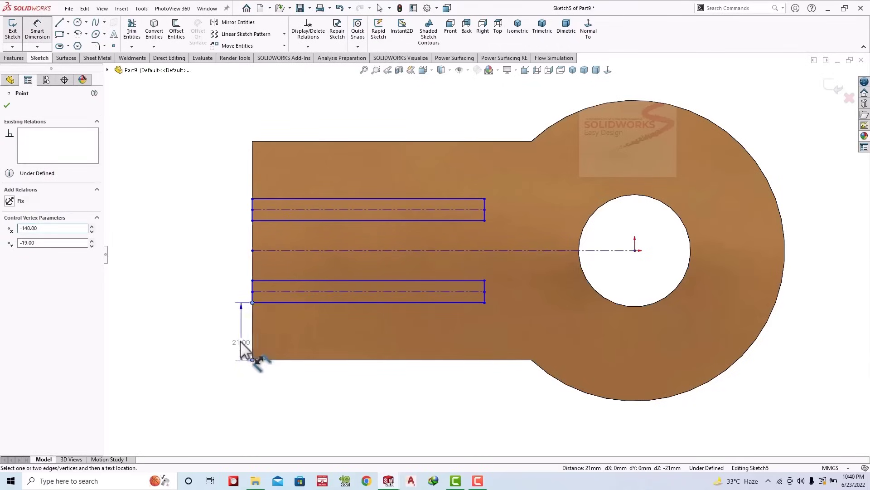
pyautogui.write('11')
pyautogui.press('Return')
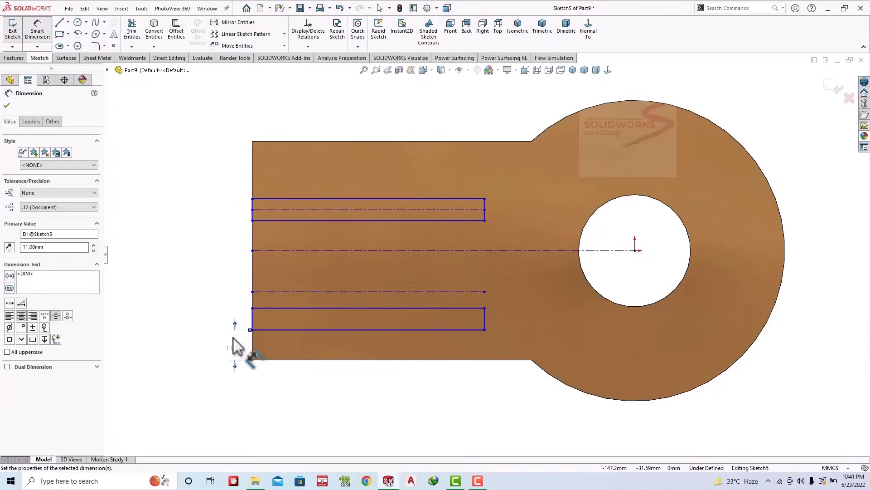
pyautogui.click(252, 199)
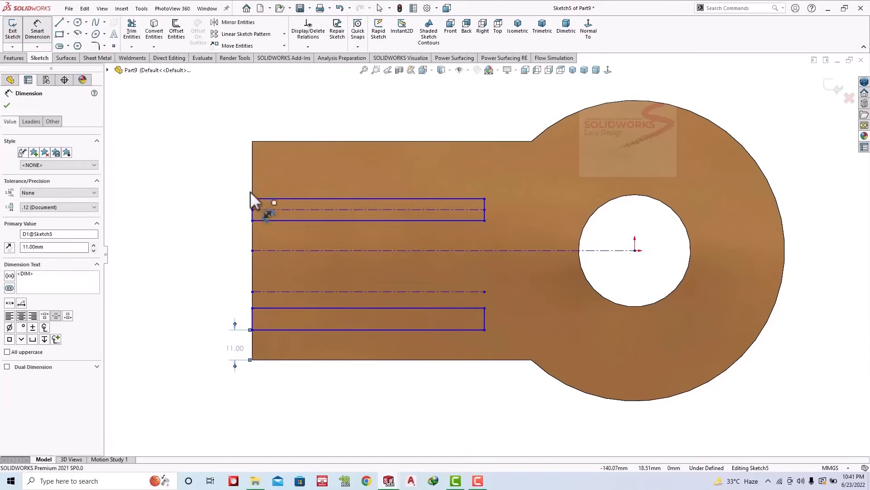
pyautogui.click(253, 141)
pyautogui.click(239, 172)
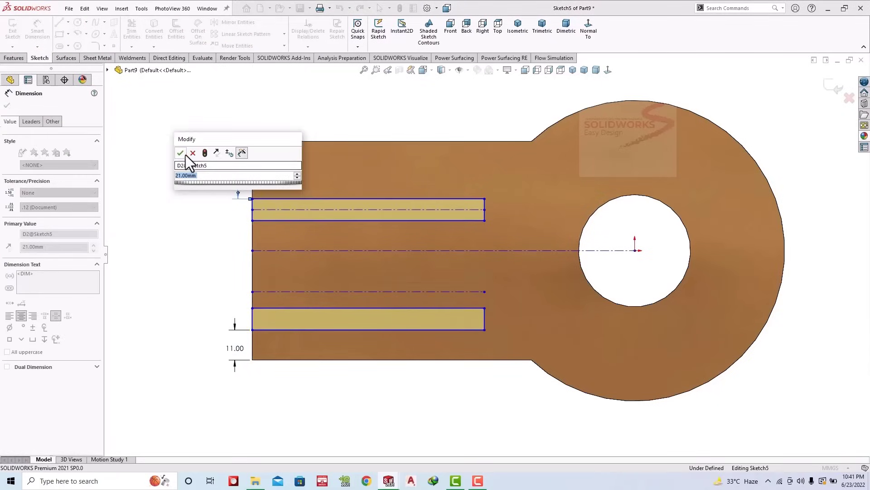
pyautogui.click(181, 153)
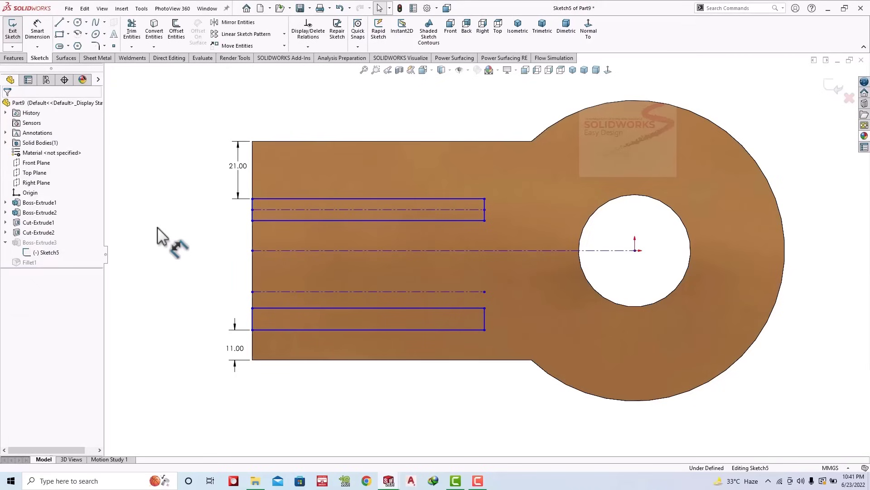
# Step: Set the upper rib centreline 15 mm from the circle centre and exit the sketch
pyautogui.click(38, 30)
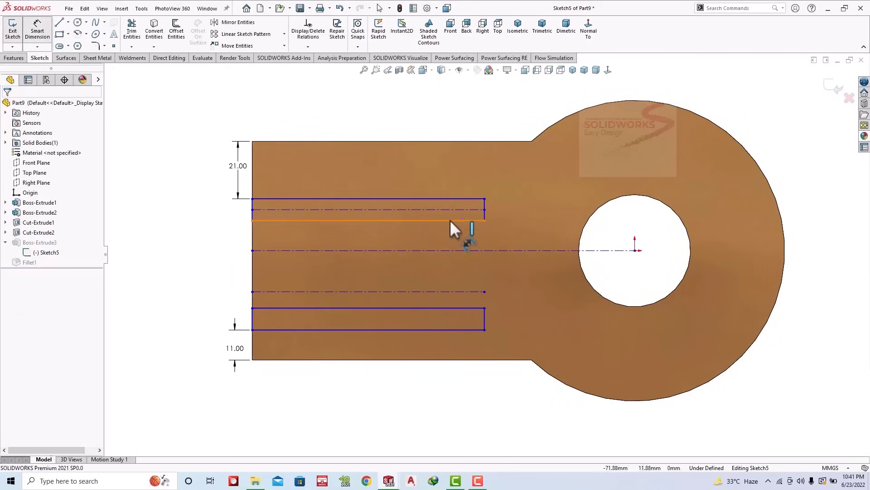
pyautogui.click(484, 209)
pyautogui.click(634, 251)
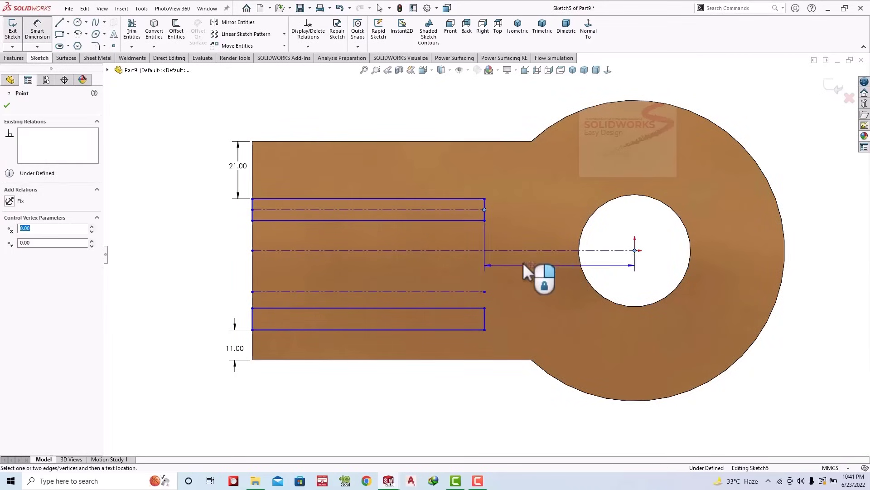
pyautogui.click(459, 232)
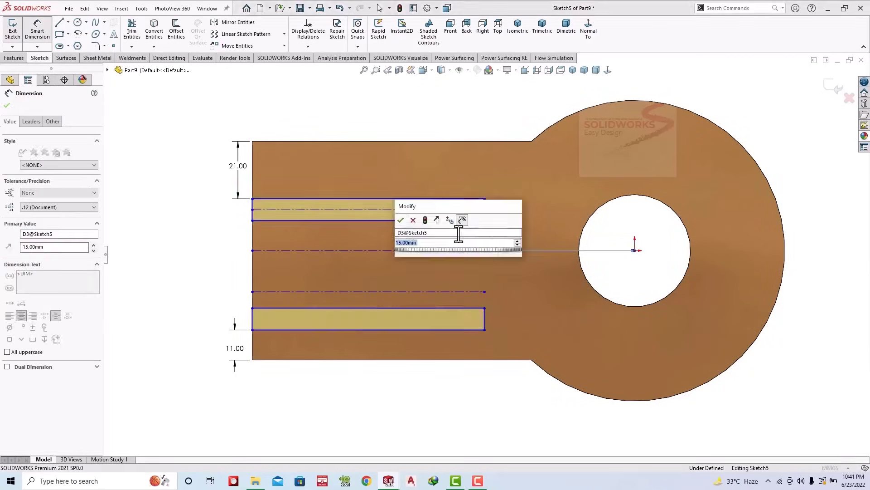
pyautogui.click(400, 217)
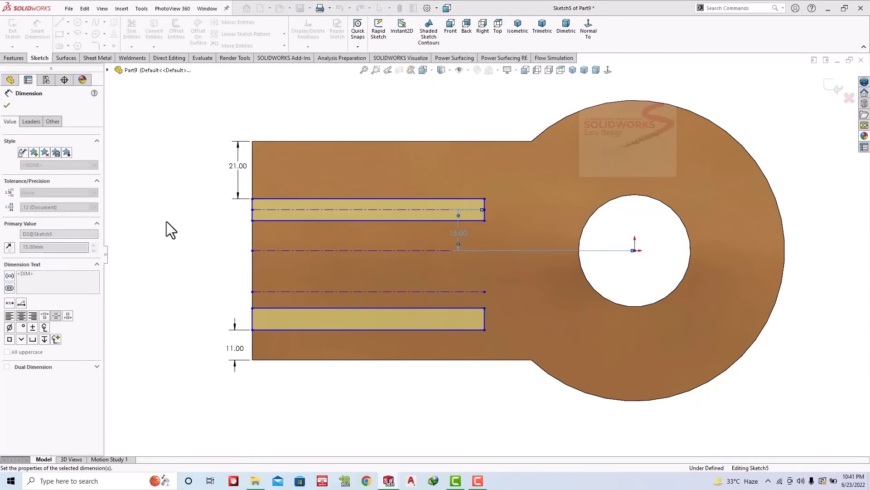
pyautogui.click(836, 87)
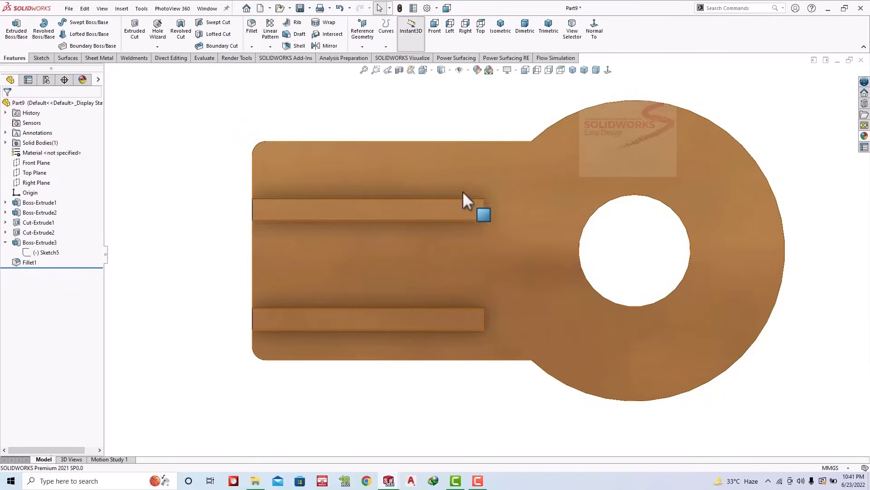
# Step: Start a sketch on the upper rib face and draw a Ø6.5 circle near its left end
pyautogui.click(401, 203)
pyautogui.click(442, 177)
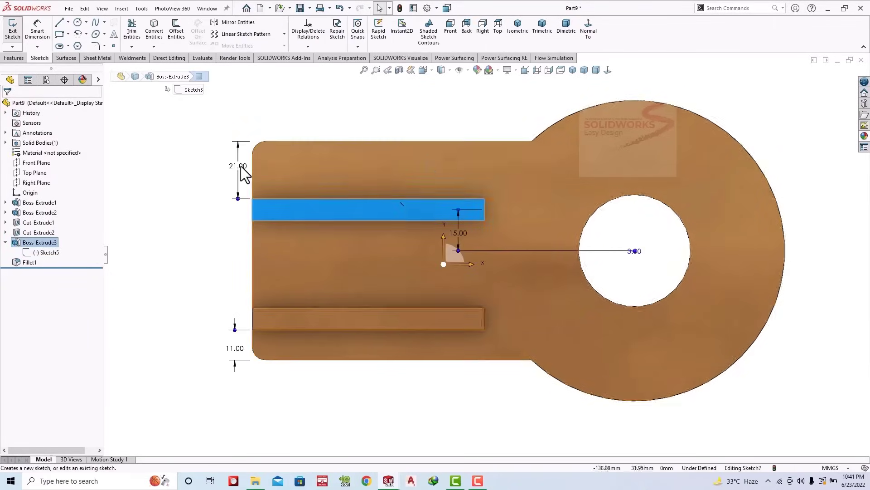
pyautogui.click(78, 23)
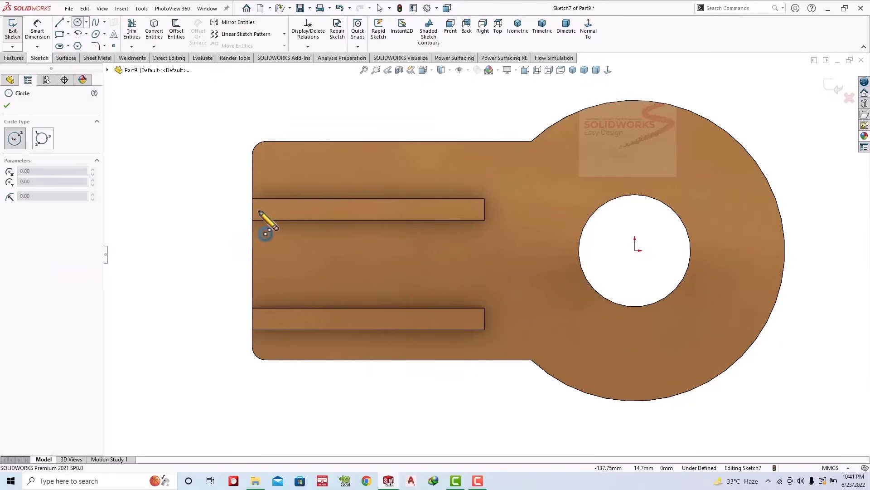
pyautogui.click(283, 210)
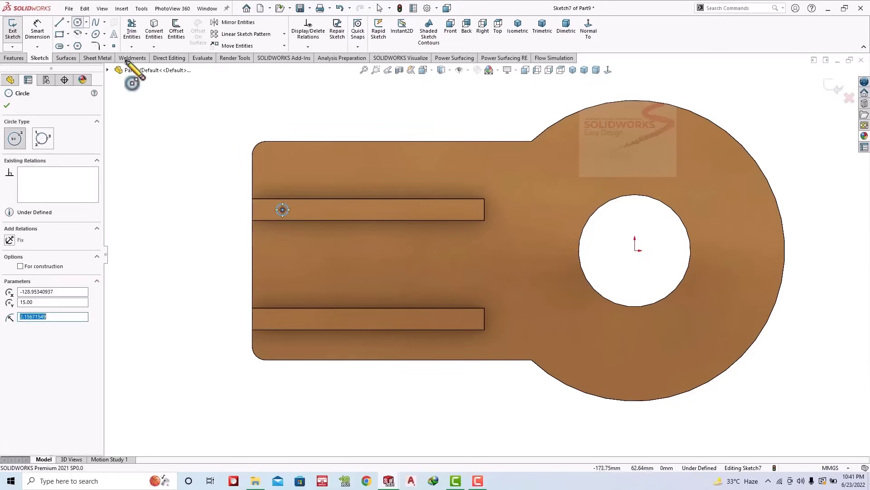
pyautogui.click(37, 27)
pyautogui.click(286, 212)
pyautogui.click(338, 117)
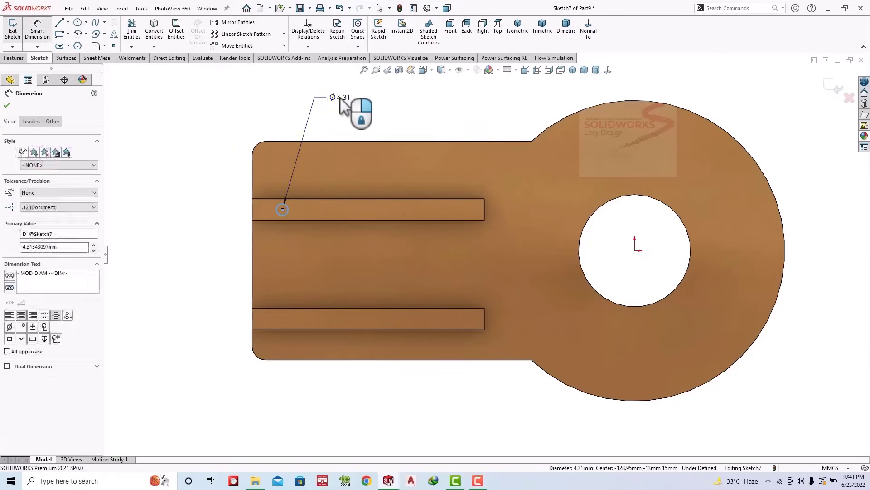
pyautogui.write('6.5')
pyautogui.press('Return')
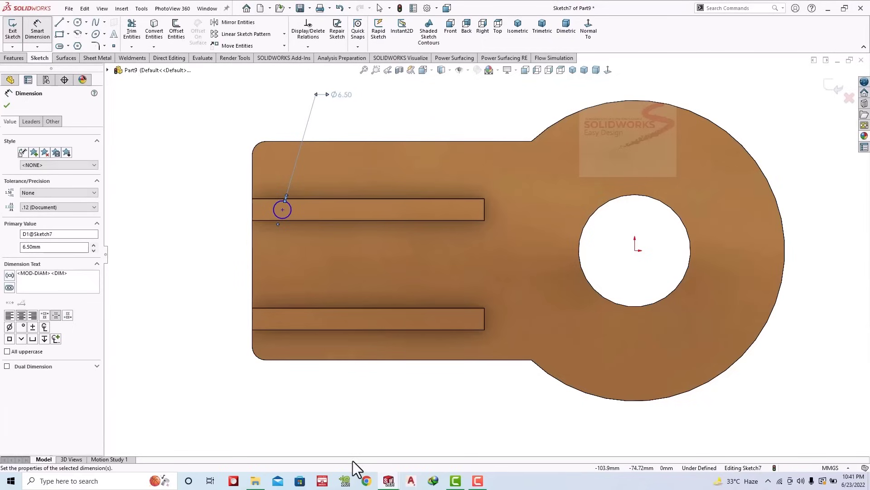
# Step: Locate the circle centre 10 mm from the part's left edge
pyautogui.click(282, 209)
pyautogui.click(253, 208)
pyautogui.click(276, 122)
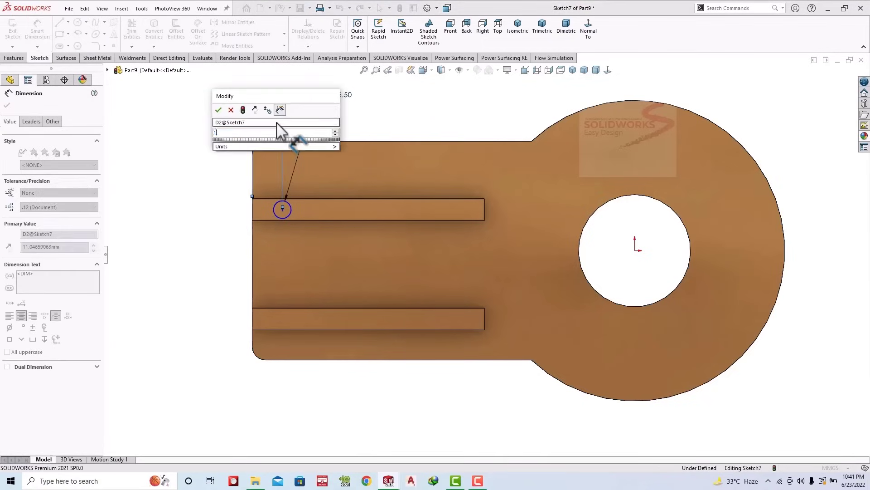
pyautogui.write('10')
pyautogui.press('Return')
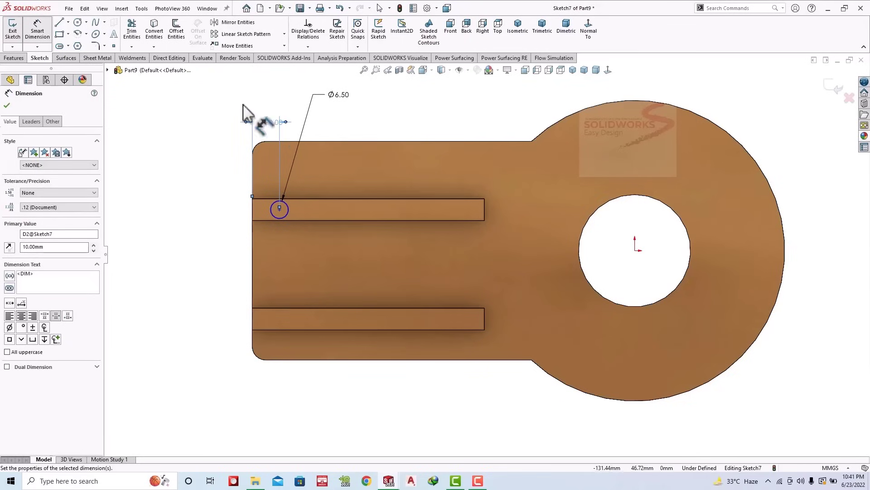
# Step: Add a second circle near the rib's right end, equal to the first
pyautogui.click(78, 21)
pyautogui.click(440, 210)
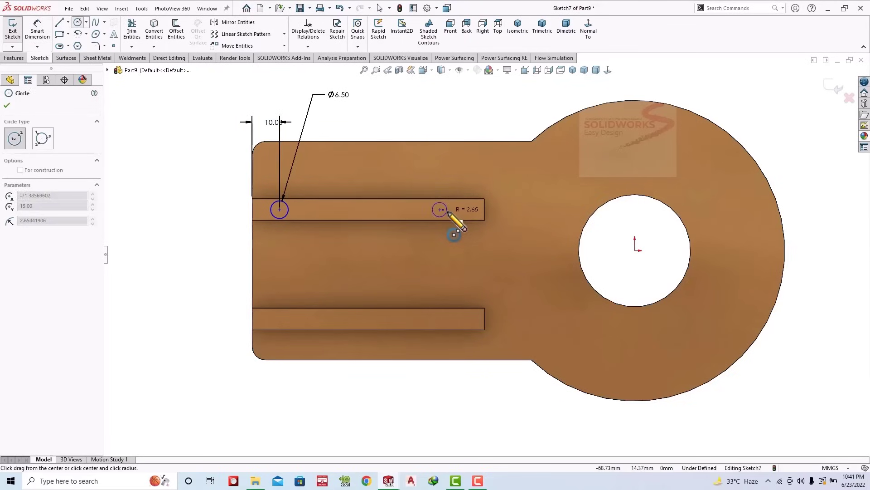
pyautogui.press('Escape')
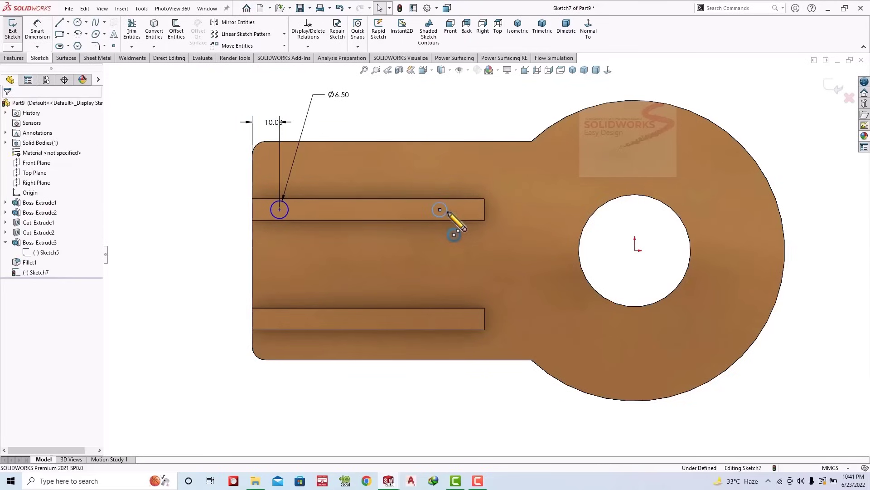
pyautogui.keyDown('ctrl'); pyautogui.click(289, 208); pyautogui.keyUp('ctrl')
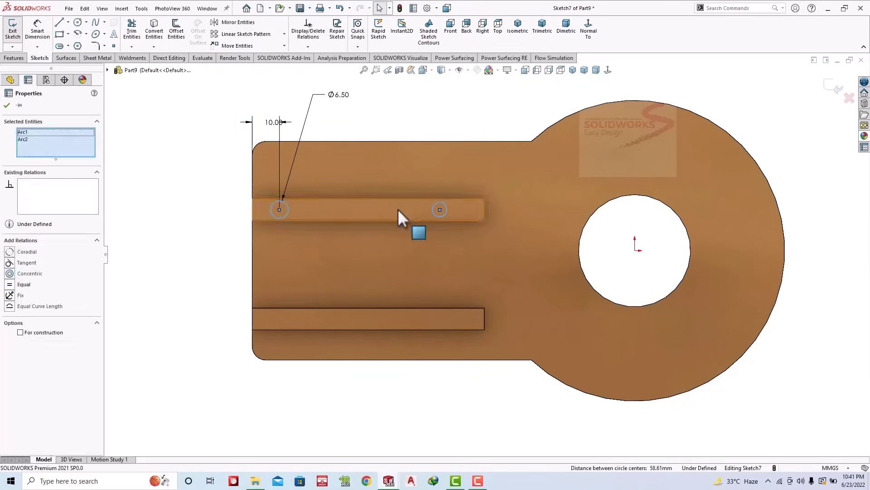
pyautogui.click(434, 210)
pyautogui.press('Escape')
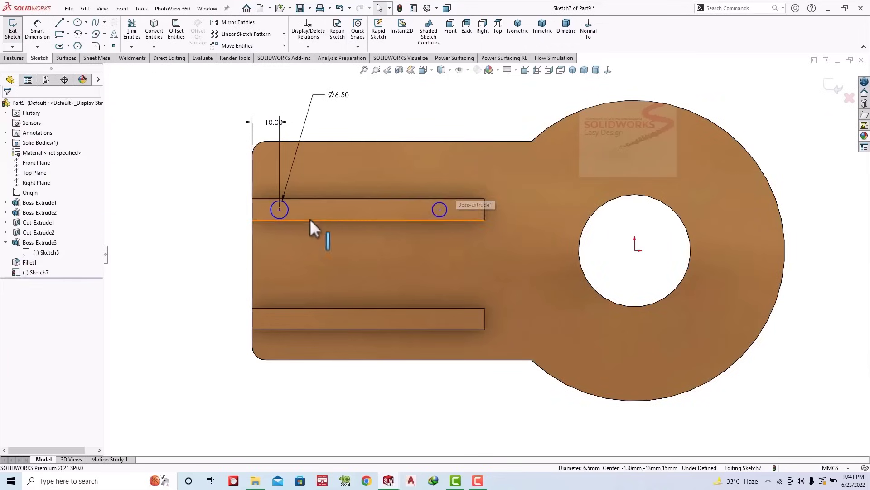
pyautogui.click(288, 208)
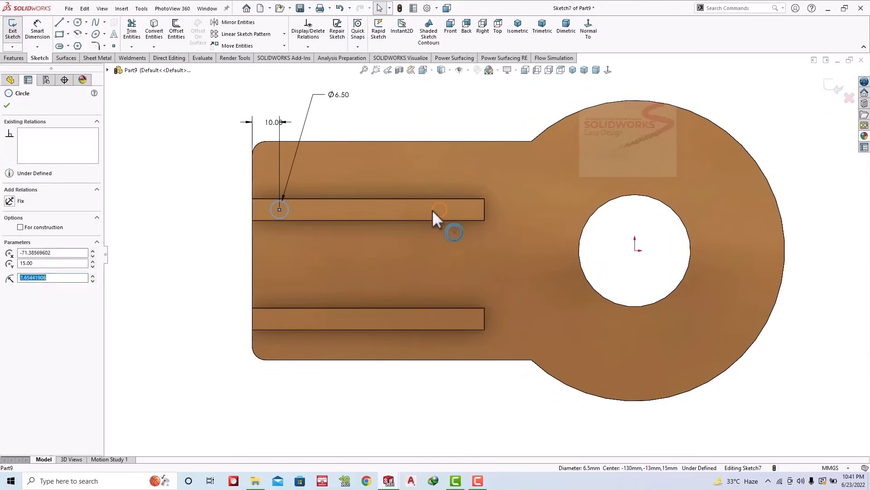
pyautogui.keyDown('ctrl'); pyautogui.click(432, 209); pyautogui.keyUp('ctrl')
pyautogui.click(501, 176)
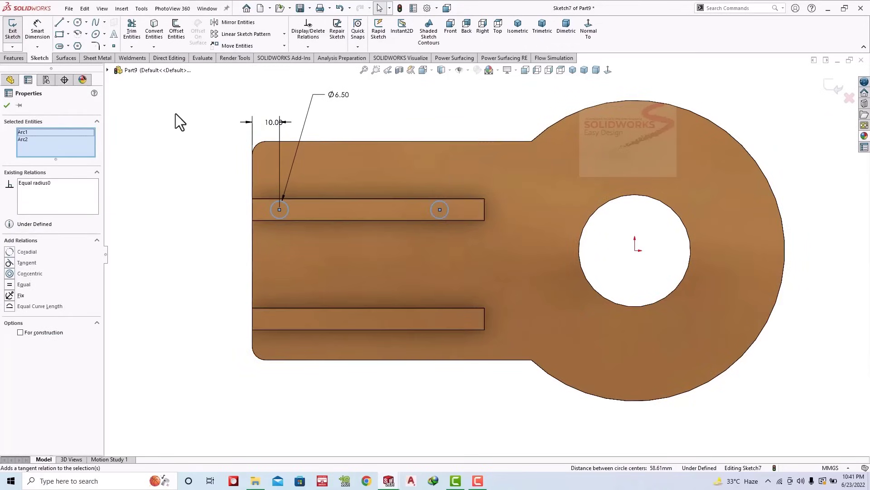
pyautogui.press('Escape')
# Step: Dimension the two circle centres 66.40 apart
pyautogui.click(279, 209)
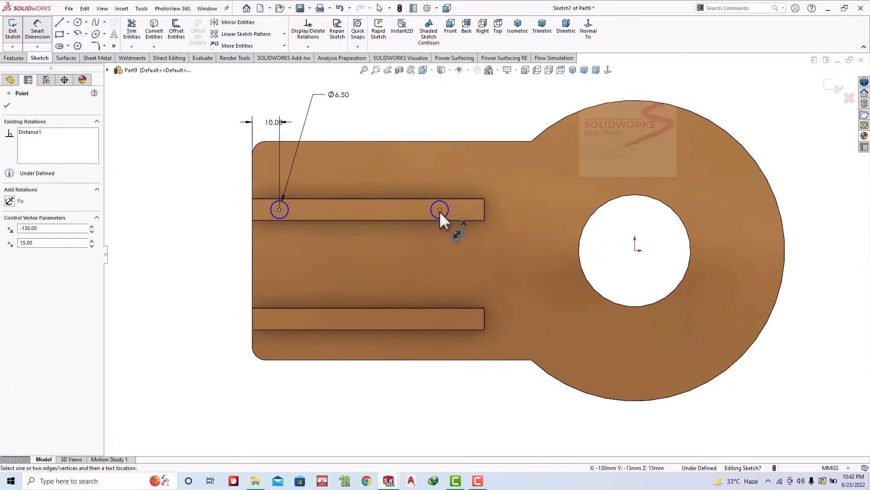
pyautogui.click(439, 210)
pyautogui.click(364, 127)
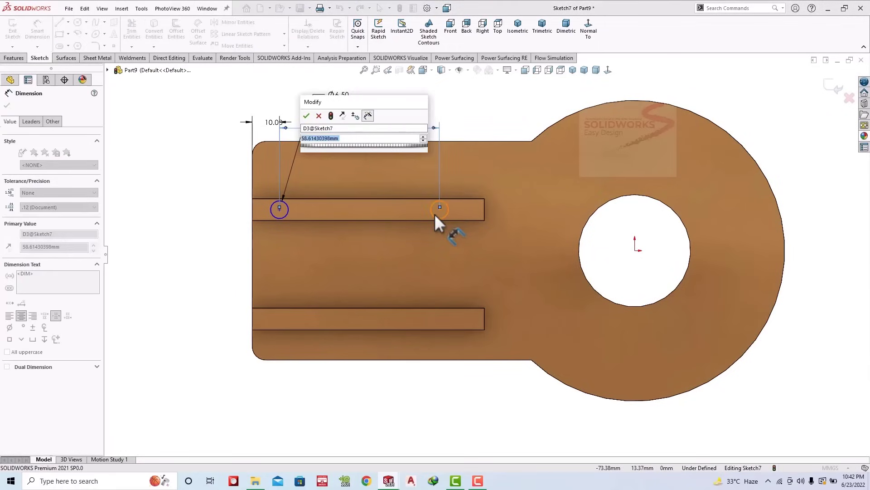
pyautogui.write('66')
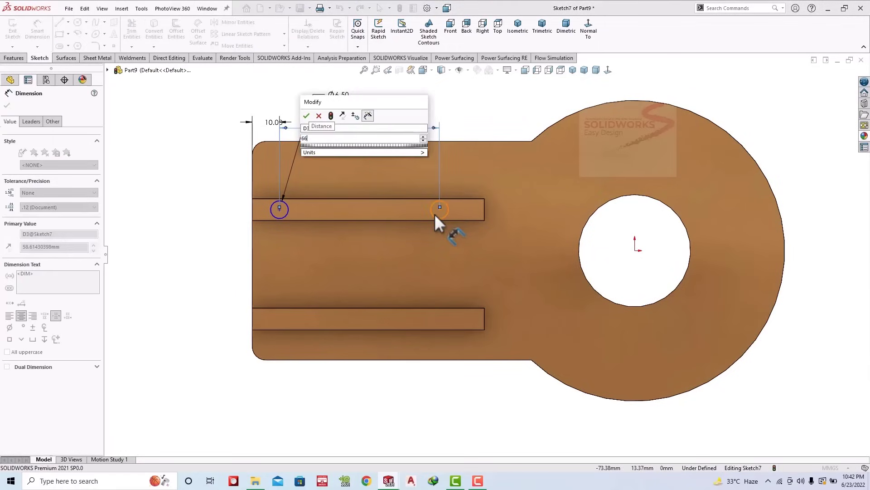
pyautogui.write('.40')
pyautogui.press('Return')
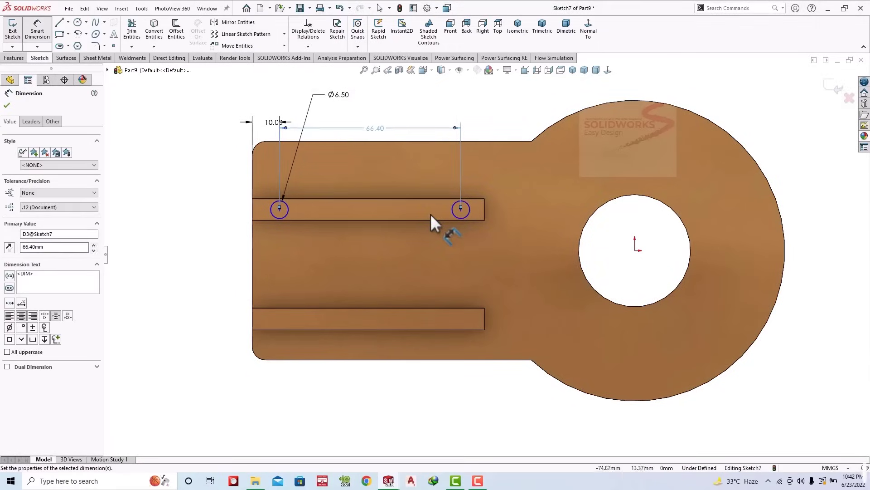
pyautogui.click(284, 34)
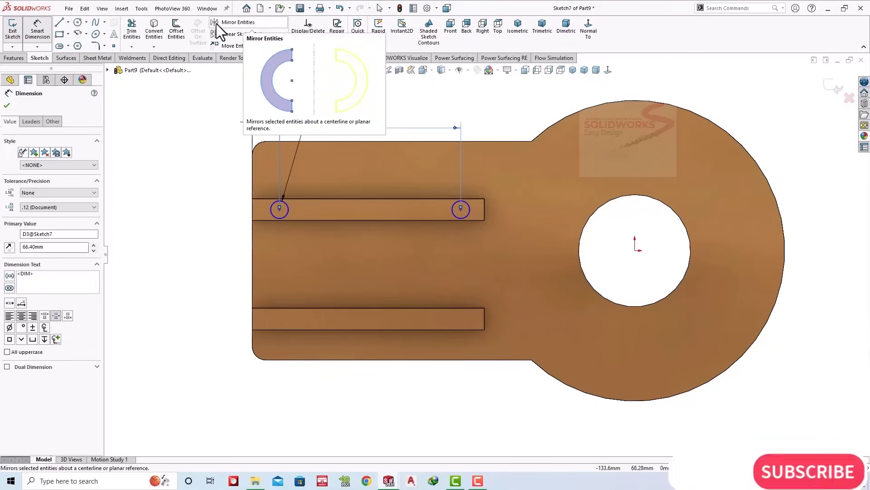
# Step: Draw a vertical centerline at the left edge and a horizontal centerline midway between the ribs
pyautogui.click(86, 22)
pyautogui.click(67, 22)
pyautogui.click(81, 45)
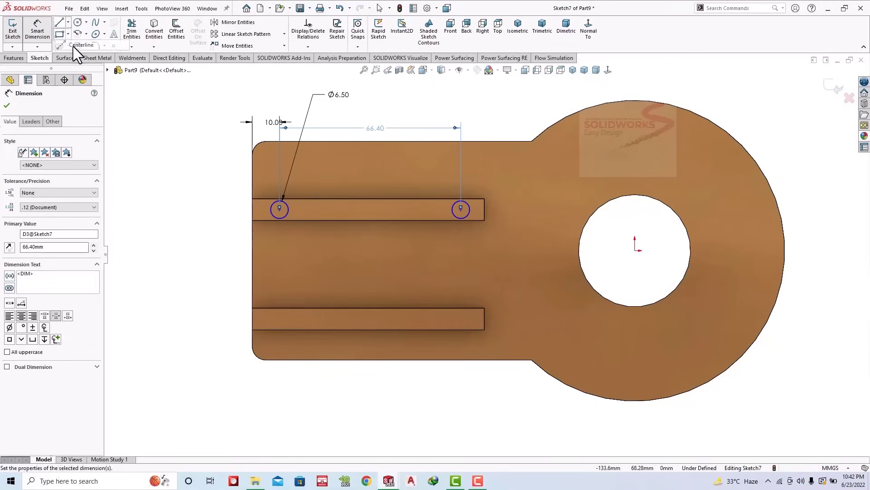
pyautogui.click(252, 223)
pyautogui.click(252, 308)
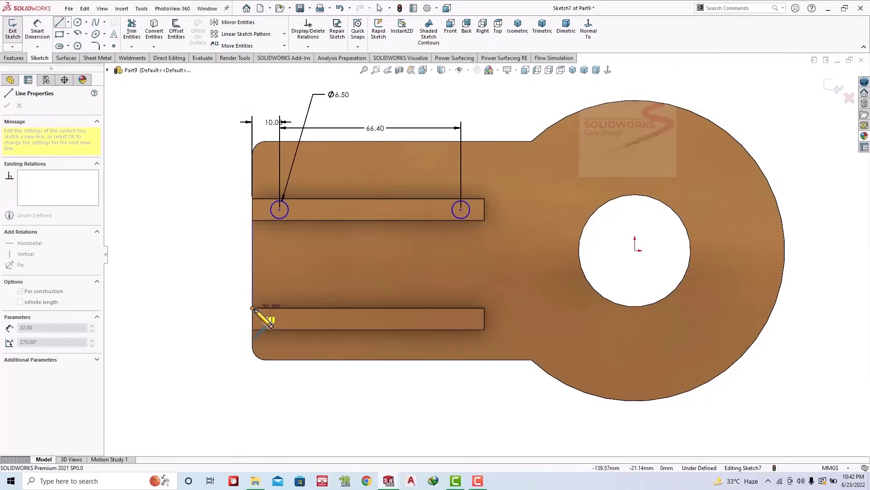
pyautogui.click(252, 263)
pyautogui.click(325, 264)
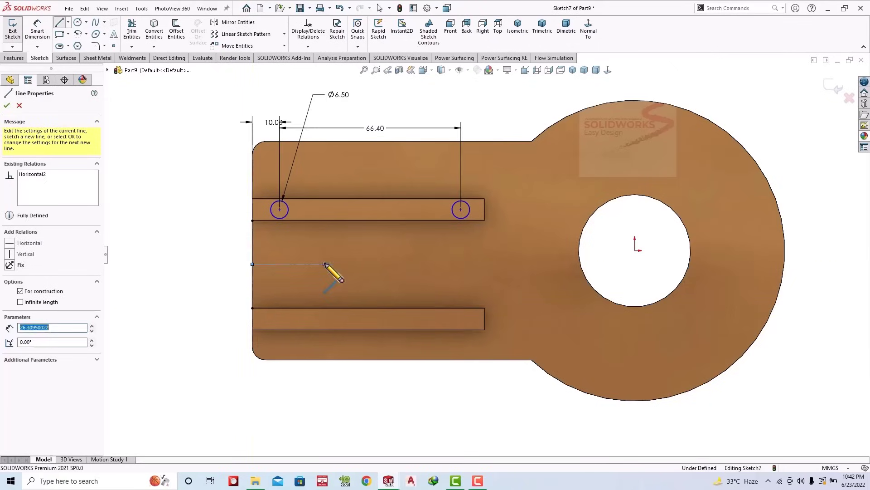
pyautogui.press('Escape')
# Step: Mirror both circles about the horizontal centerline onto the lower rib
pyautogui.click(253, 23)
pyautogui.moveTo(212, 175)
pyautogui.mouseDown()
pyautogui.moveTo(447, 237)
pyautogui.moveTo(501, 238)
pyautogui.mouseUp()
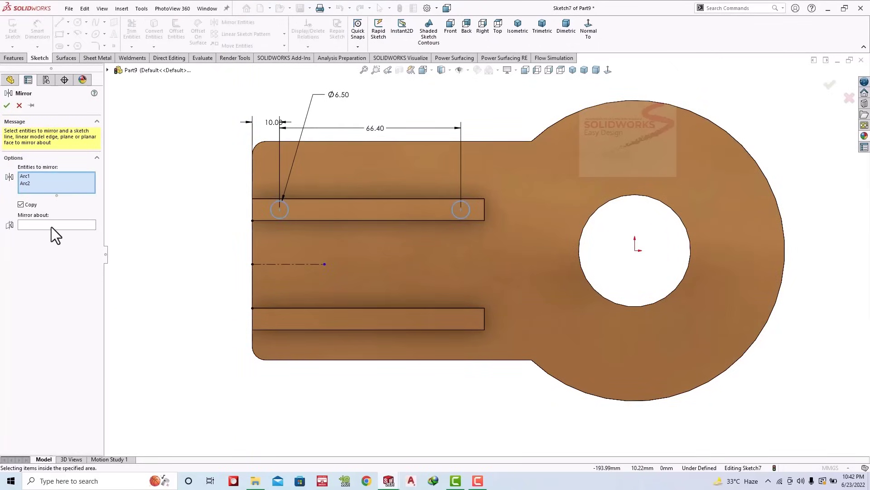
pyautogui.click(50, 225)
pyautogui.click(273, 264)
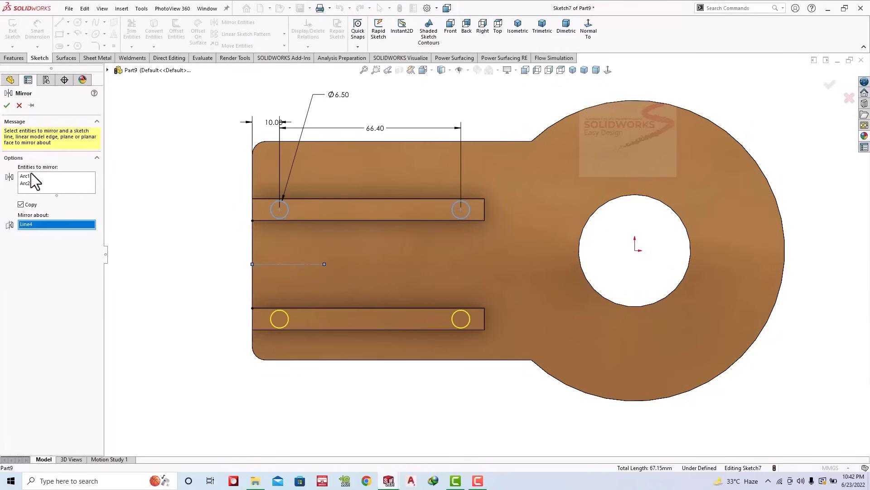
pyautogui.click(7, 106)
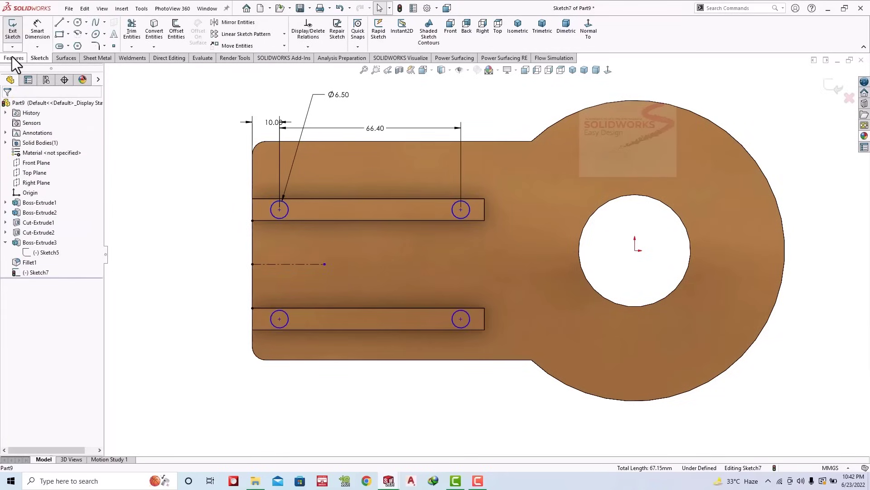
# Step: Dimension the upper and lower circle rows 40.00 apart vertically
pyautogui.click(38, 37)
pyautogui.click(279, 209)
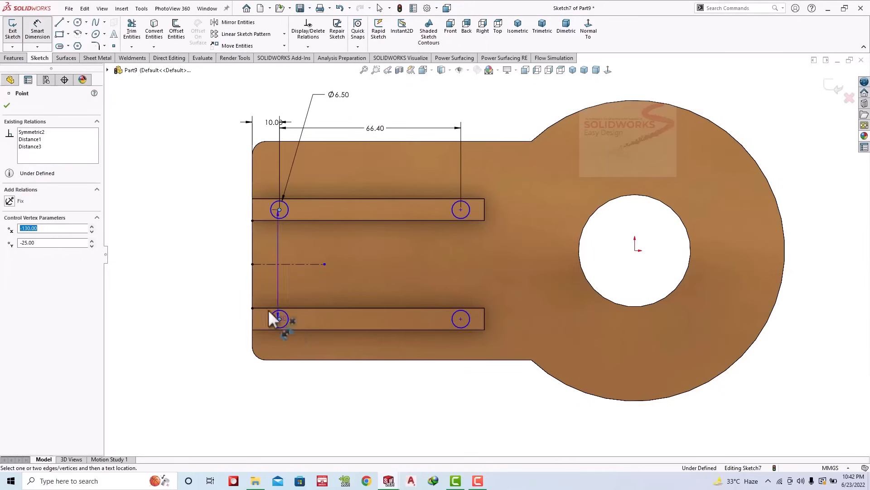
pyautogui.click(270, 313)
pyautogui.click(211, 275)
pyautogui.click(153, 262)
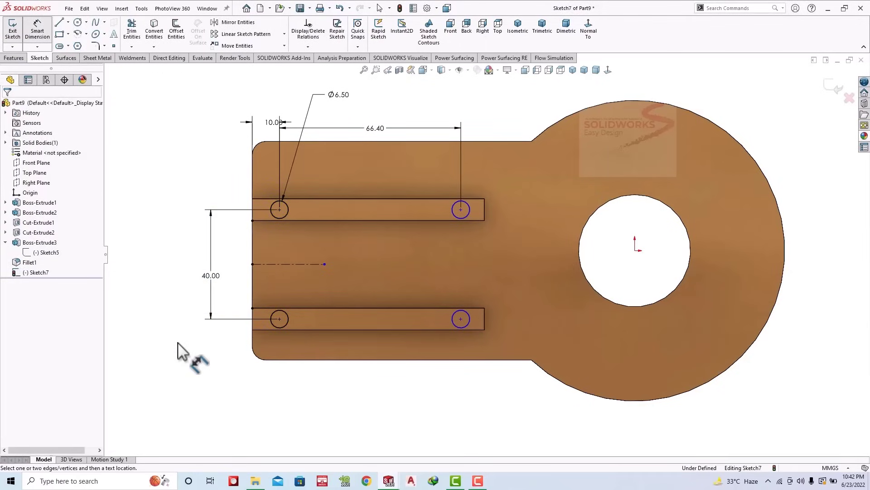
pyautogui.click(21, 58)
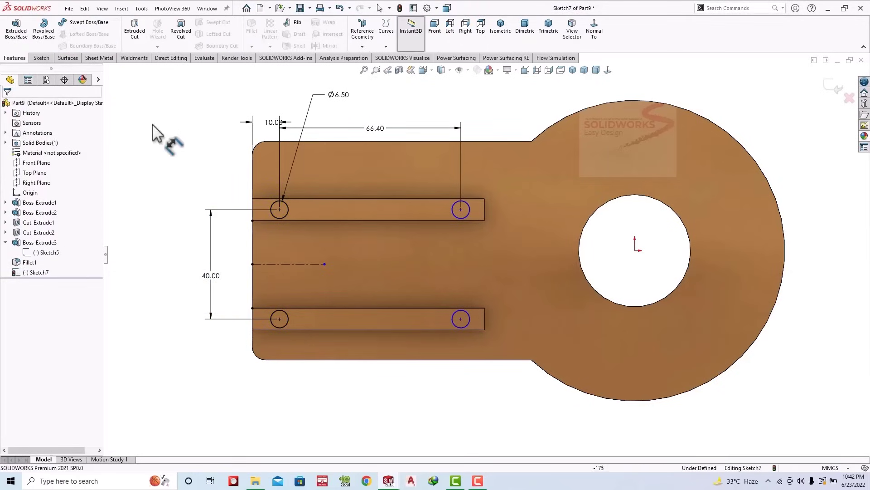
# Step: Cut the four Ø6.50 circles through all in both directions to make holes
pyautogui.click(135, 28)
pyautogui.click(63, 160)
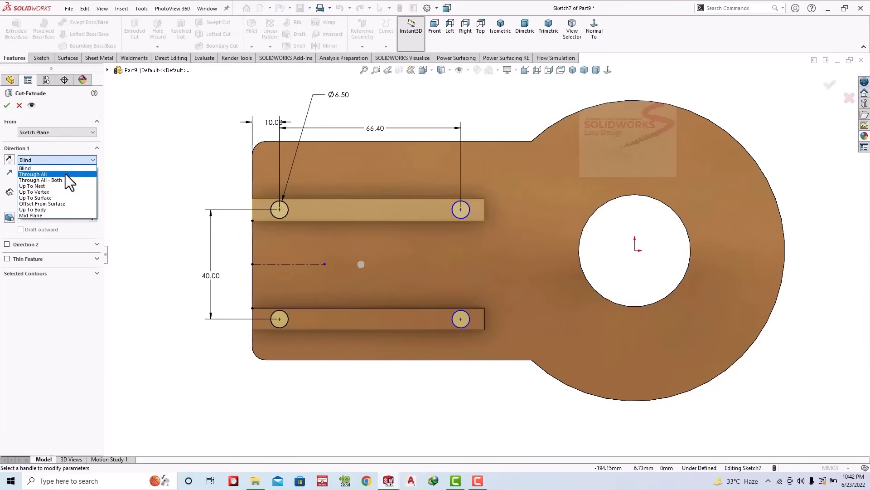
pyautogui.click(64, 179)
pyautogui.click(6, 106)
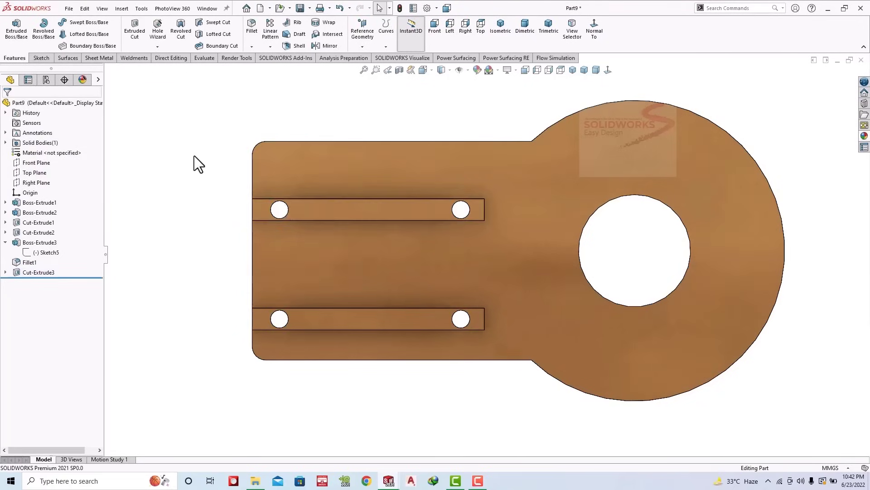
pyautogui.moveTo(194, 159); pyautogui.dragTo(559, 243, button='middle')
# Step: Sketch four circles around the holes on the part's opposite flat face
pyautogui.click(624, 249)
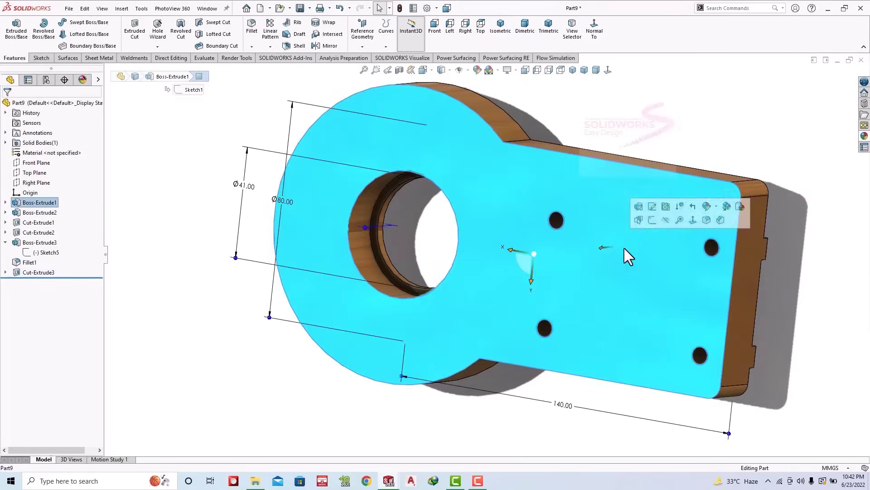
pyautogui.click(652, 221)
pyautogui.click(591, 32)
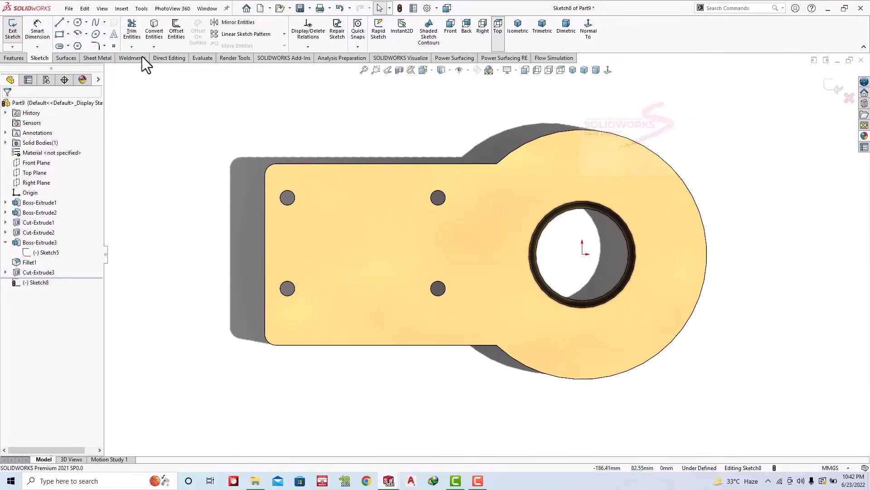
pyautogui.click(81, 21)
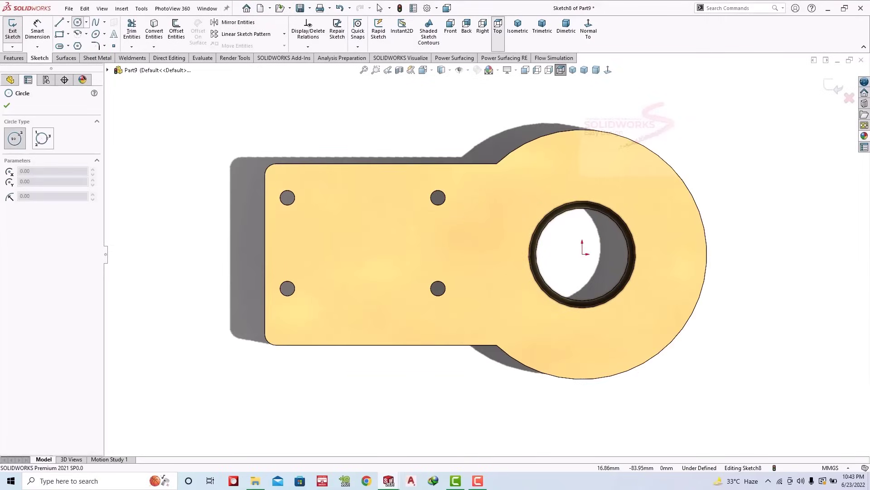
pyautogui.click(287, 197)
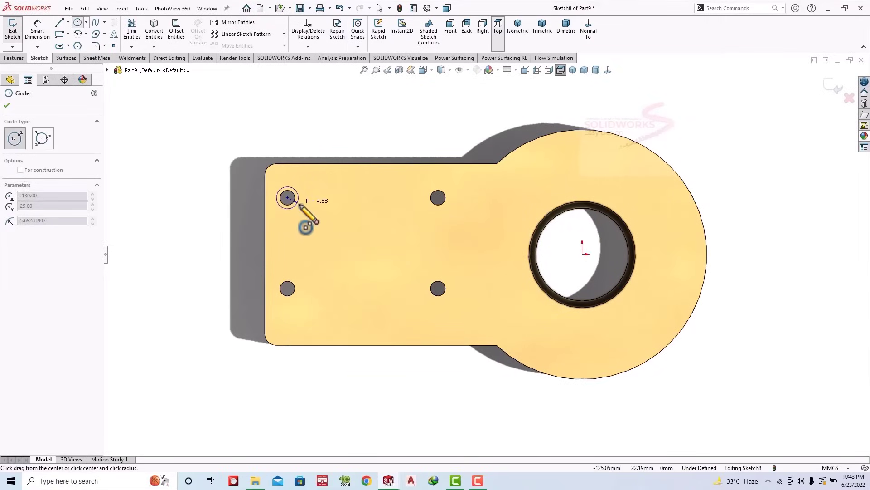
pyautogui.click(438, 197)
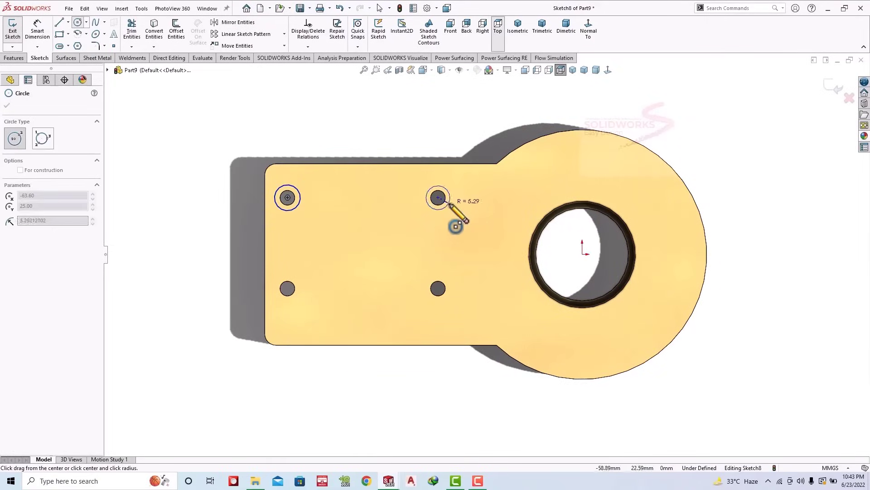
pyautogui.click(438, 289)
pyautogui.click(463, 297)
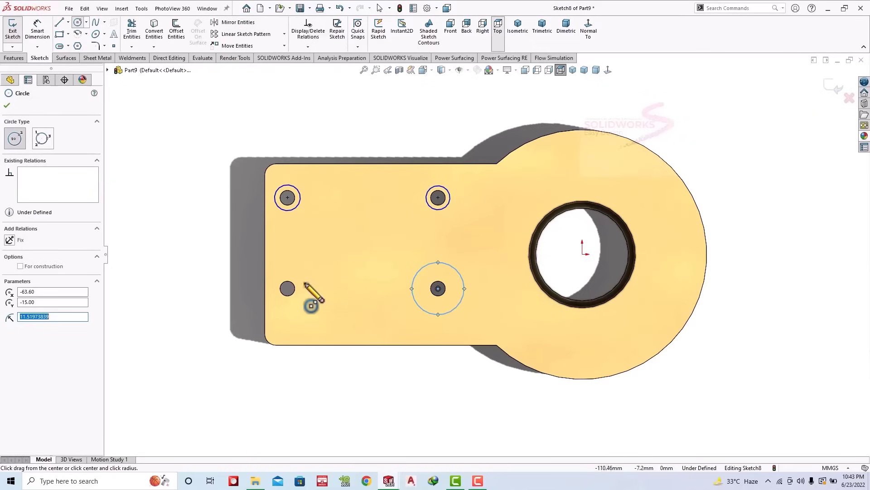
pyautogui.click(287, 289)
pyautogui.click(303, 264)
pyautogui.press('Escape')
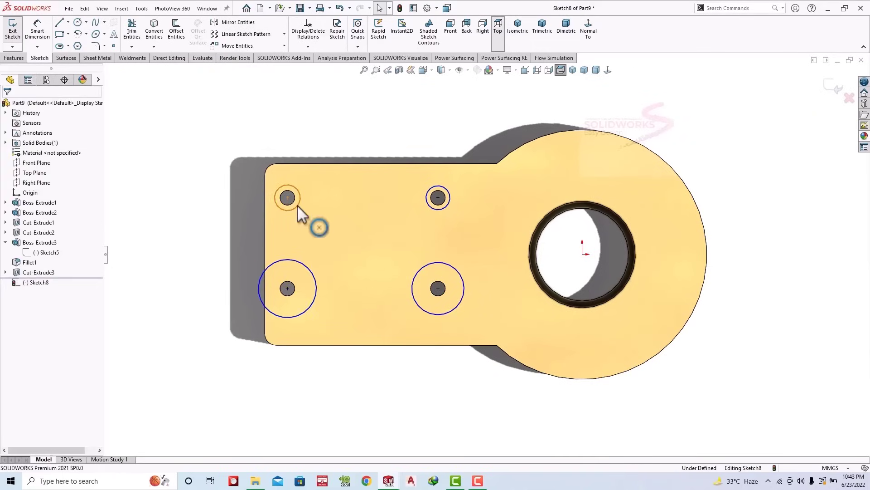
# Step: Make the four circles equal and dimension them to Ø11
pyautogui.click(298, 205)
pyautogui.keyDown('ctrl'); pyautogui.click(308, 267); pyautogui.keyUp('ctrl')
pyautogui.keyDown('ctrl'); pyautogui.click(437, 210); pyautogui.keyUp('ctrl')
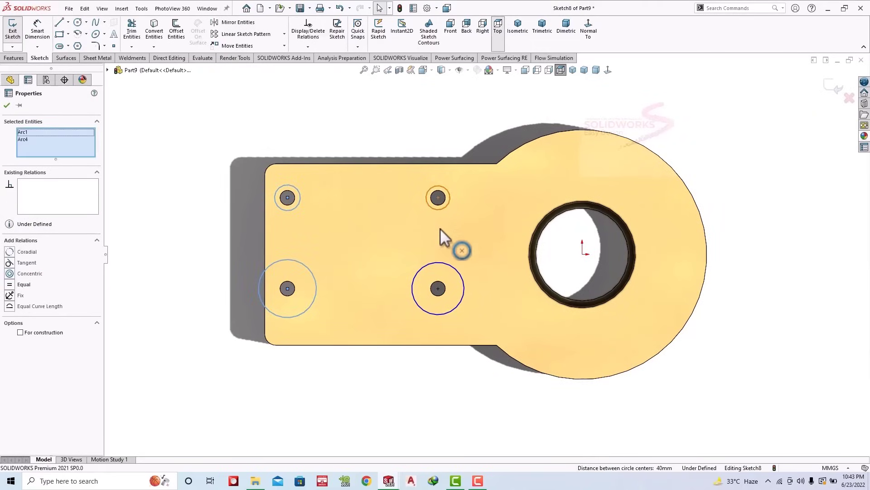
pyautogui.keyDown('ctrl'); pyautogui.click(445, 265); pyautogui.keyUp('ctrl')
pyautogui.click(500, 222)
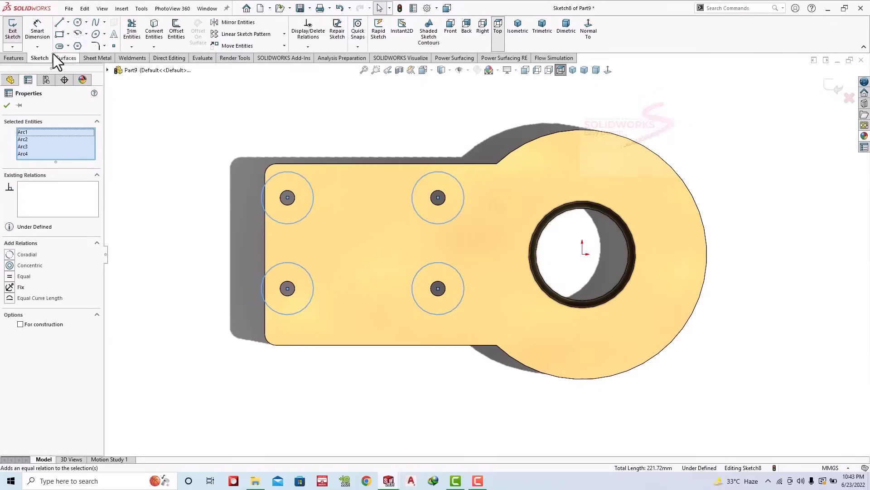
pyautogui.click(38, 28)
pyautogui.click(311, 183)
pyautogui.click(339, 129)
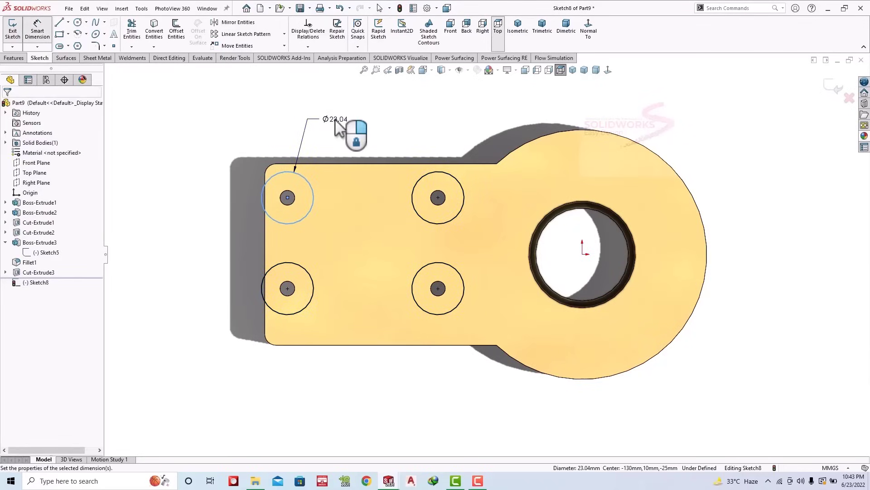
pyautogui.write('11')
pyautogui.press('Return')
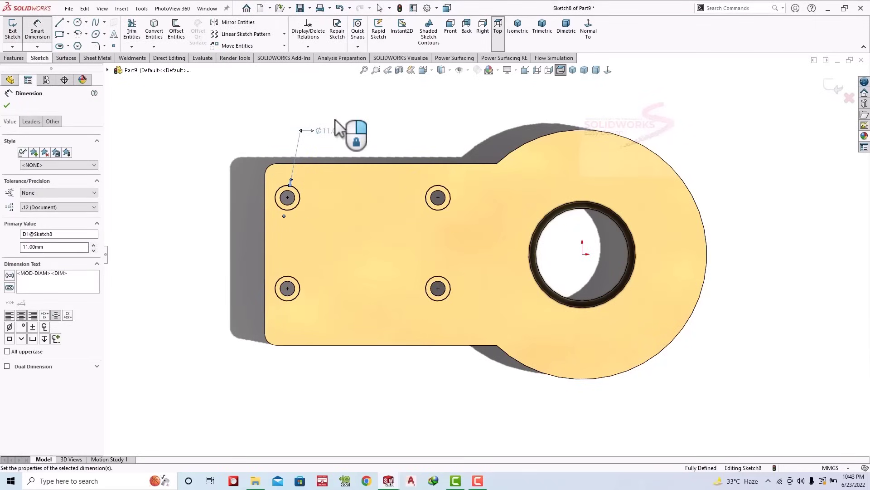
# Step: Extrude-cut the Ø11 circles as 3 mm-deep counterbores around the holes
pyautogui.click(22, 57)
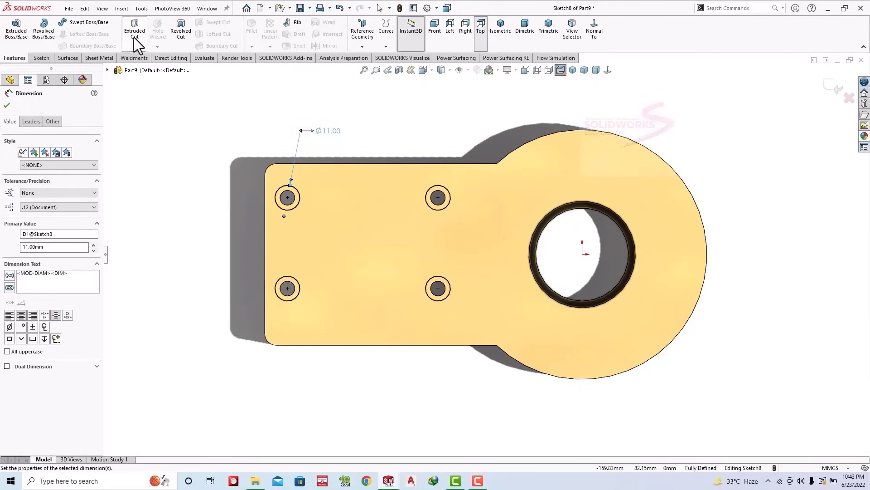
pyautogui.click(135, 31)
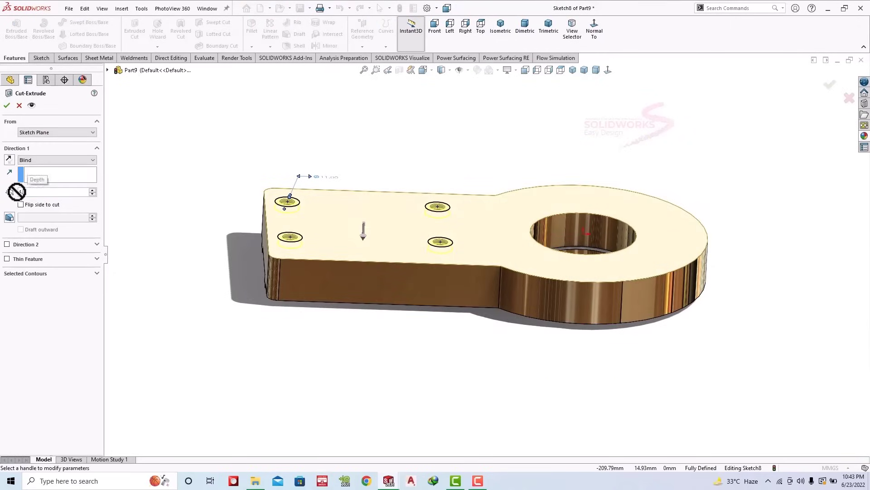
pyautogui.press('Return')
pyautogui.moveTo(237, 229)
pyautogui.mouseDown(button='middle')
pyautogui.moveTo(278, 272)
pyautogui.moveTo(267, 340)
pyautogui.mouseUp(button='middle')
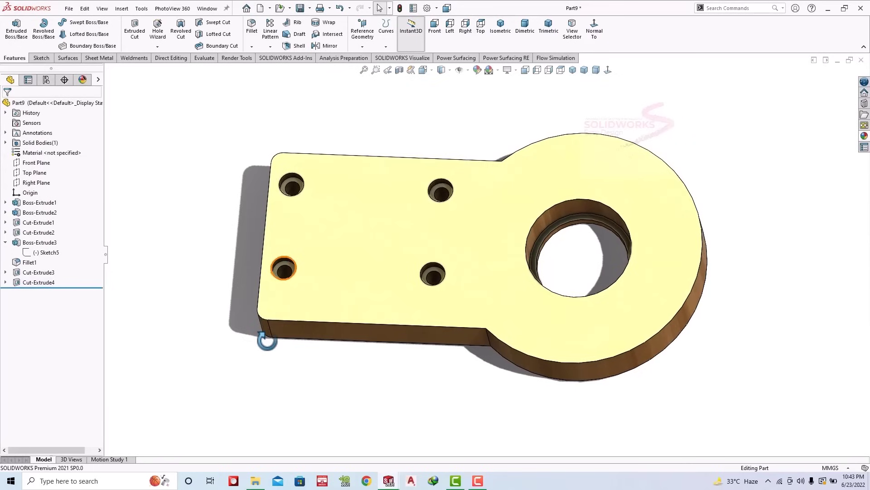
# Step: Sketch a Ø87 circle centred on the origin on the plate's top face
pyautogui.click(593, 180)
pyautogui.click(632, 157)
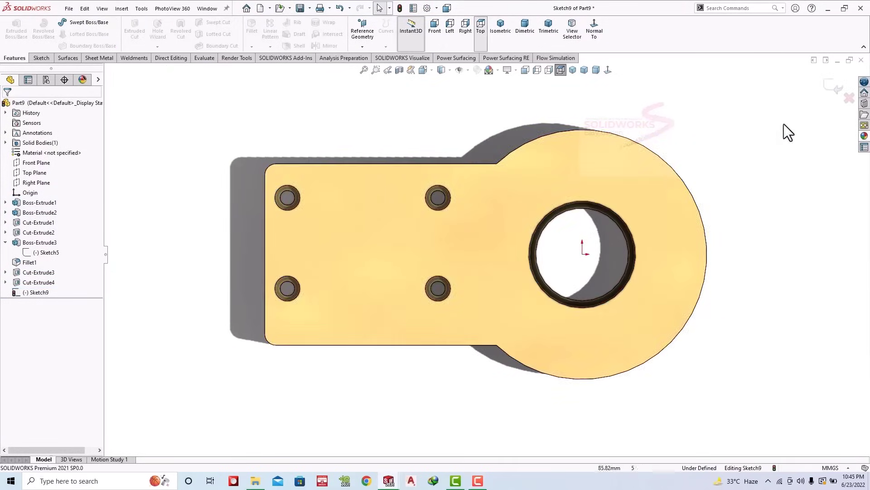
pyautogui.click(42, 59)
pyautogui.click(86, 23)
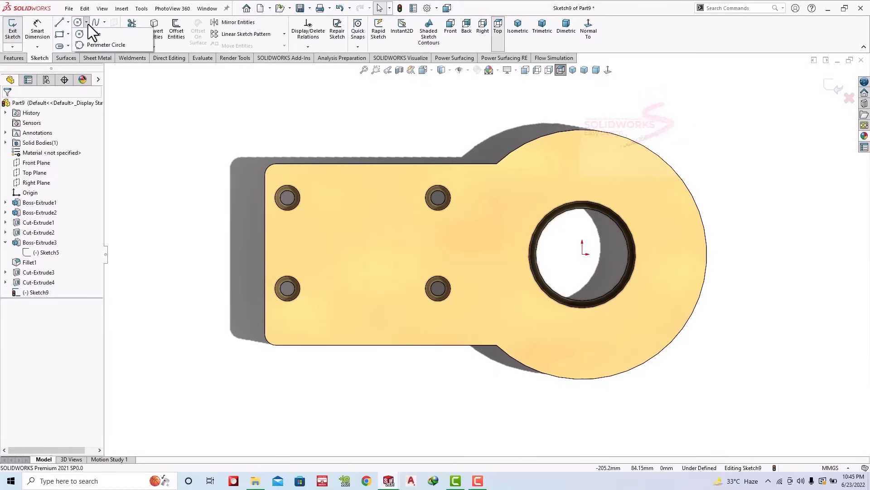
pyautogui.click(88, 32)
pyautogui.click(582, 253)
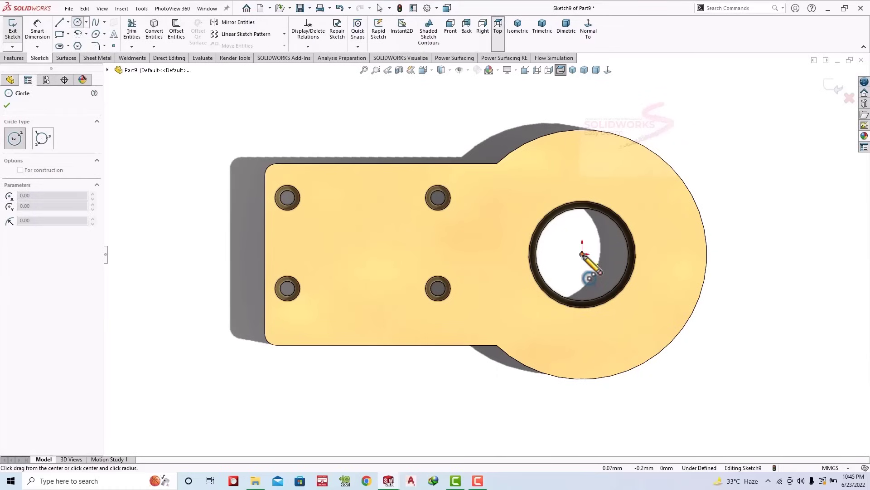
pyautogui.click(582, 164)
pyautogui.press('d')
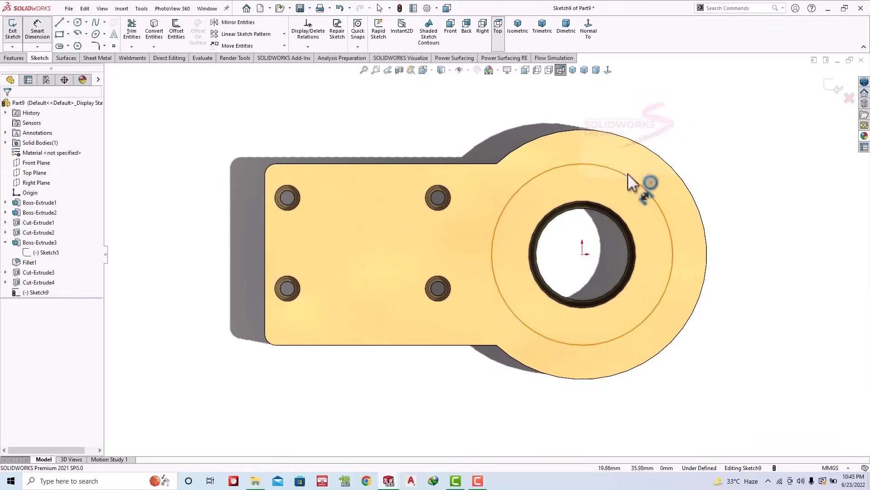
pyautogui.click(630, 175)
pyautogui.click(668, 113)
pyautogui.write('87')
pyautogui.press('Return')
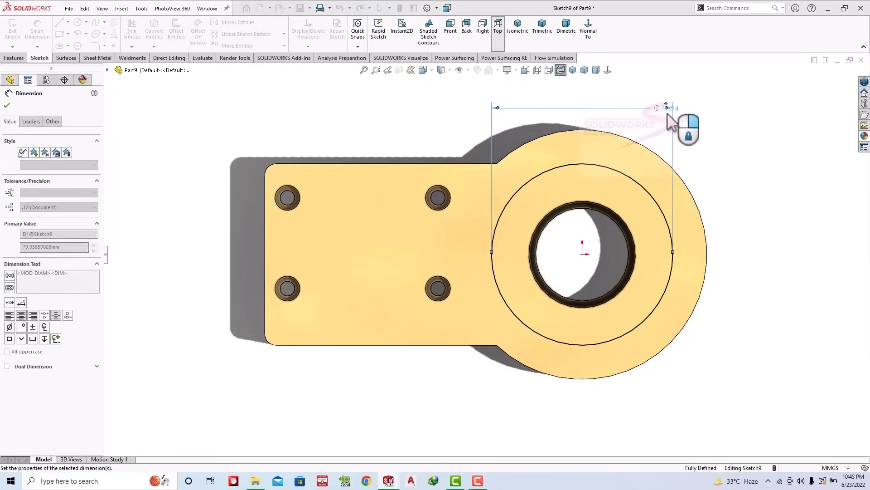
# Step: Convert the 87 mm circle to construction geometry
pyautogui.click(603, 159)
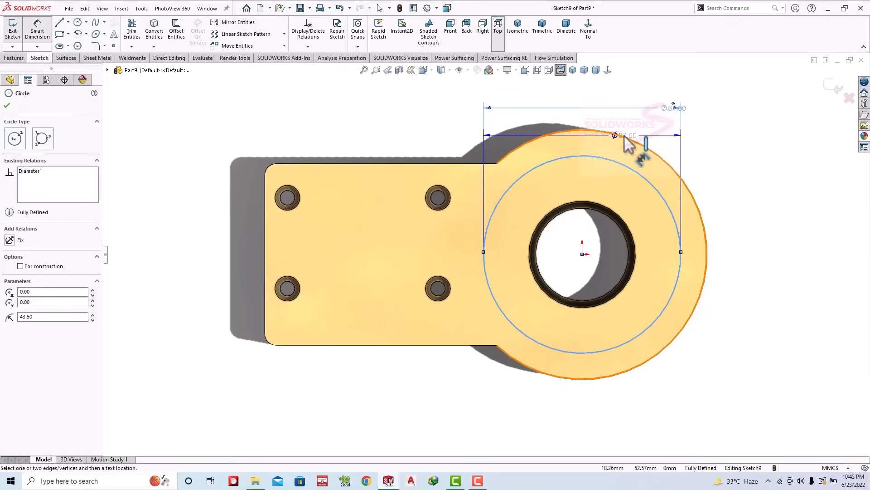
pyautogui.press('Escape')
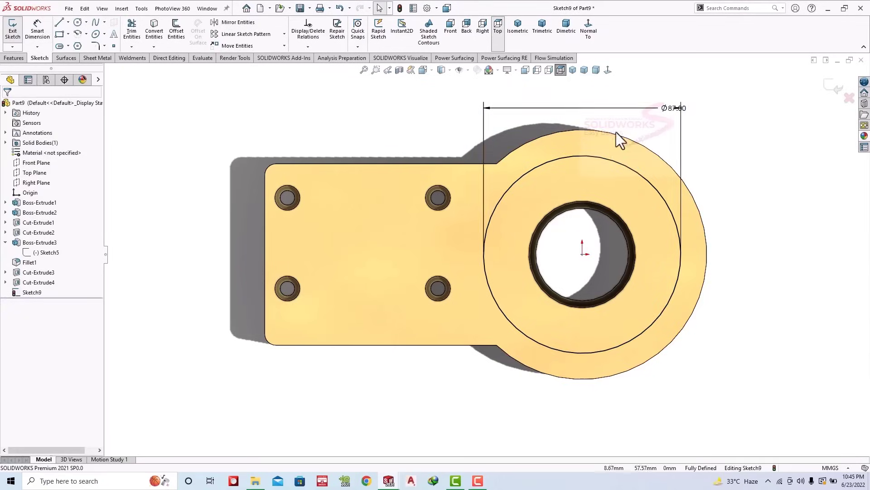
pyautogui.click(633, 171)
pyautogui.click(670, 145)
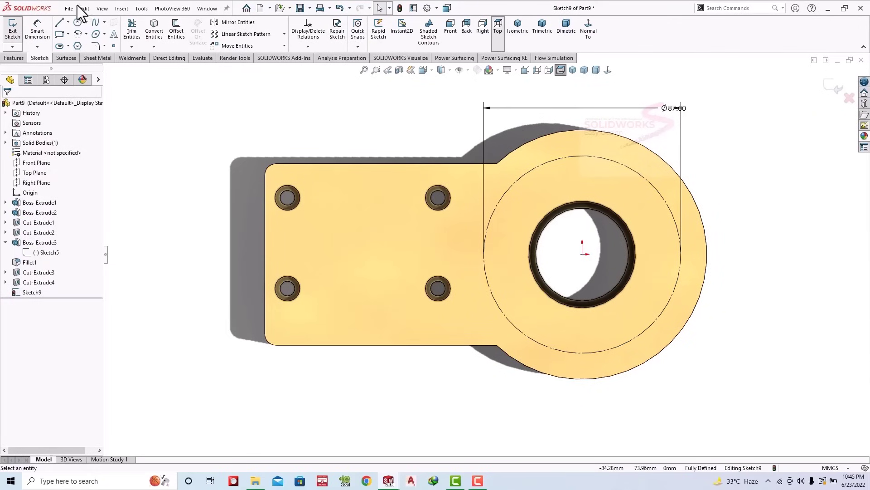
# Step: Draw a diagonal centerline from the circle to its centre and a horizontal centerline
pyautogui.click(68, 22)
pyautogui.click(79, 44)
pyautogui.click(626, 167)
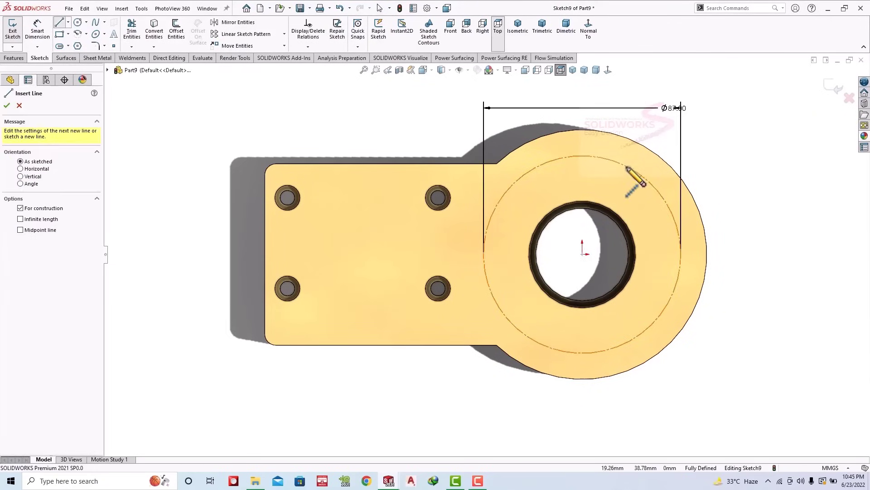
pyautogui.click(583, 254)
pyautogui.click(724, 254)
pyautogui.press('Escape')
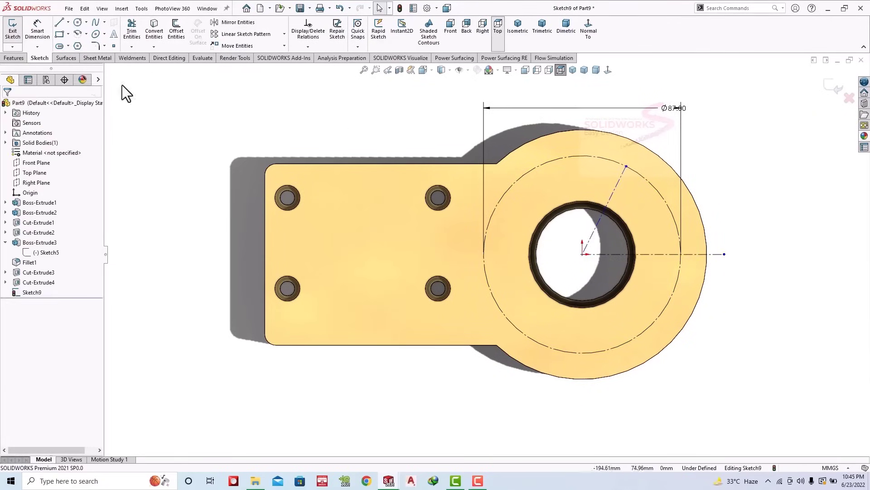
# Step: Dimension the angle between the centerlines as 45° and exit the sketch
pyautogui.click(38, 34)
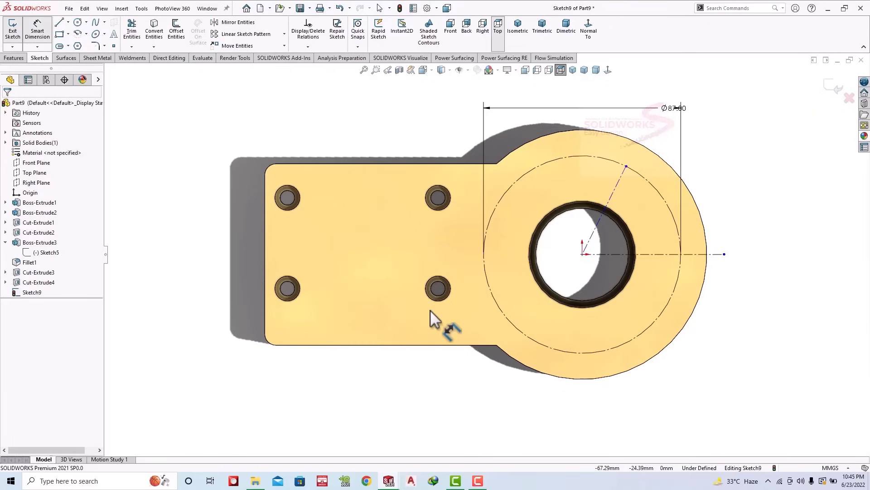
pyautogui.click(616, 186)
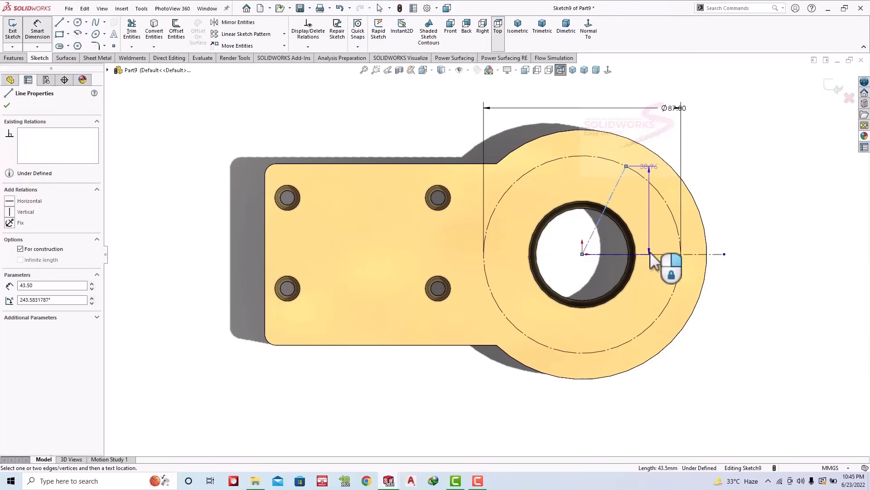
pyautogui.click(661, 254)
pyautogui.click(720, 177)
pyautogui.press('Return')
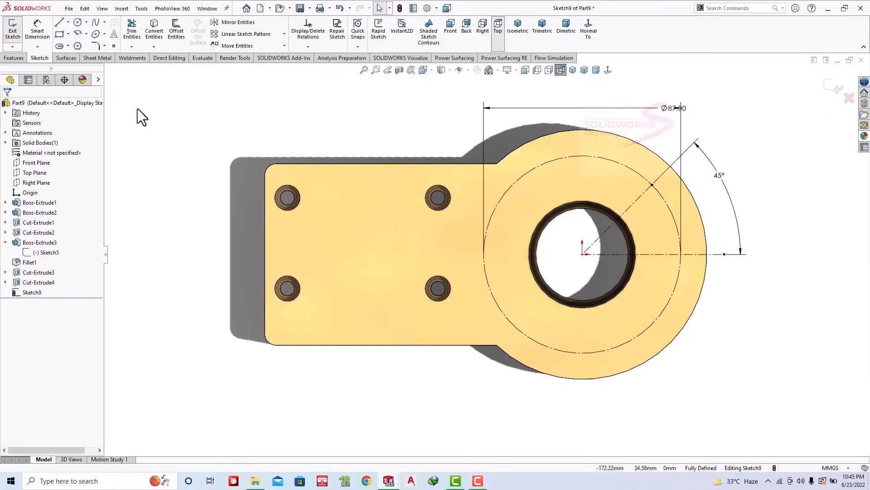
pyautogui.click(11, 58)
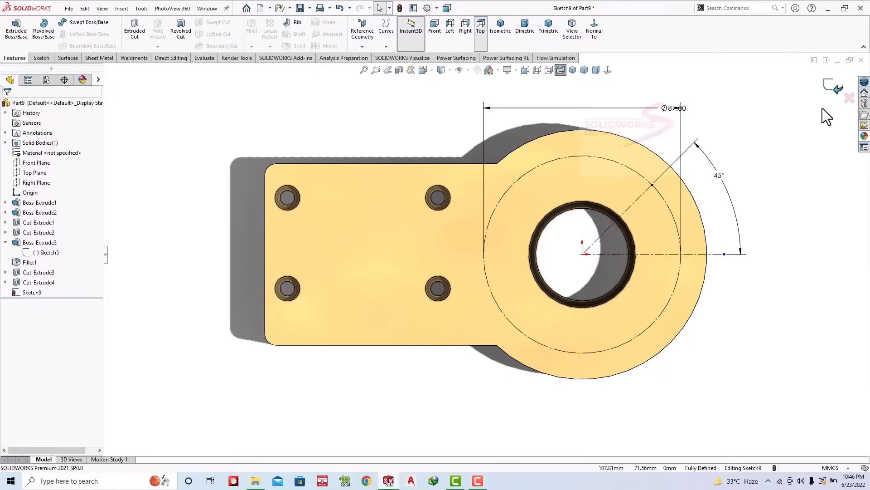
pyautogui.click(834, 86)
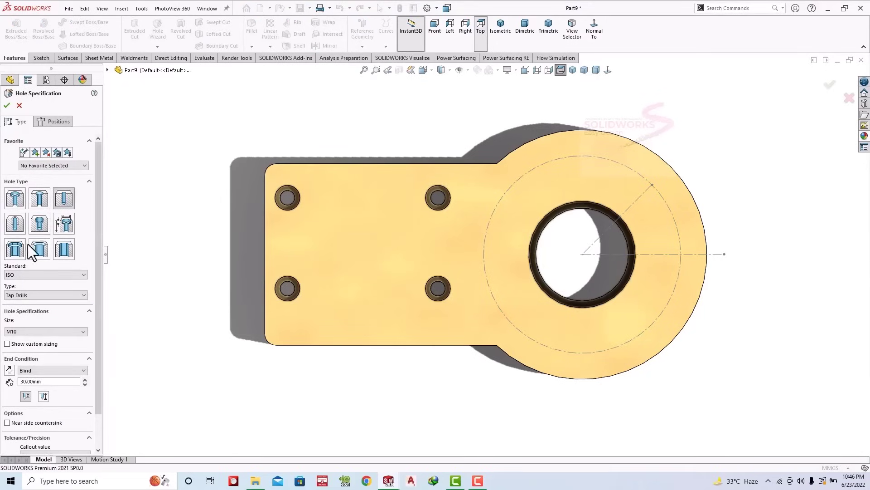
# Step: Choose the Straight Tap hole type and switch the standard from ISO to DIN
pyautogui.click(13, 222)
pyautogui.click(40, 274)
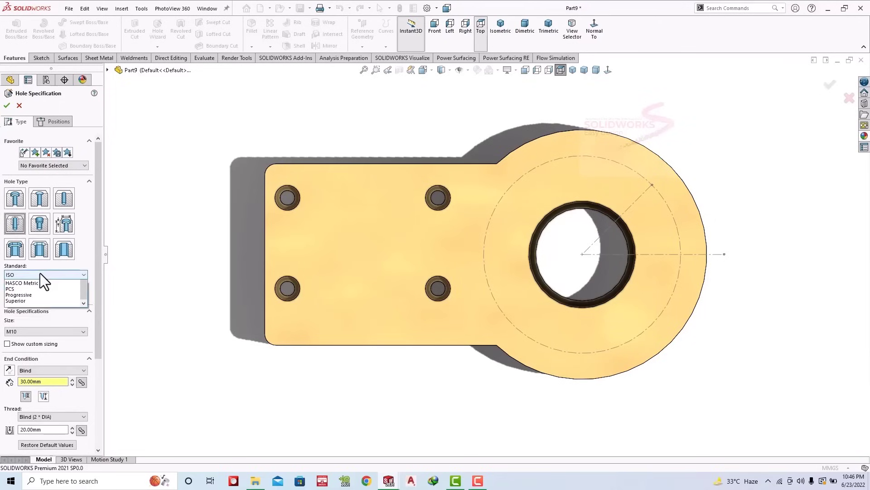
pyautogui.scroll(2, 30, 336)
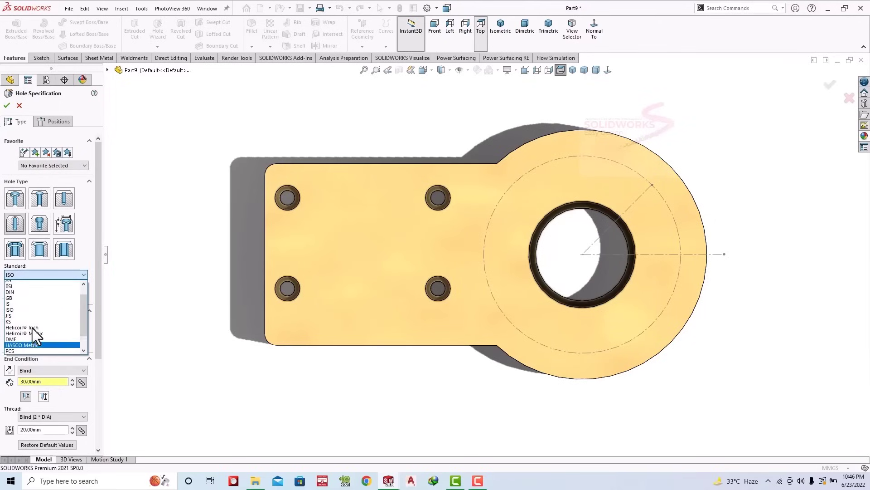
pyautogui.click(20, 307)
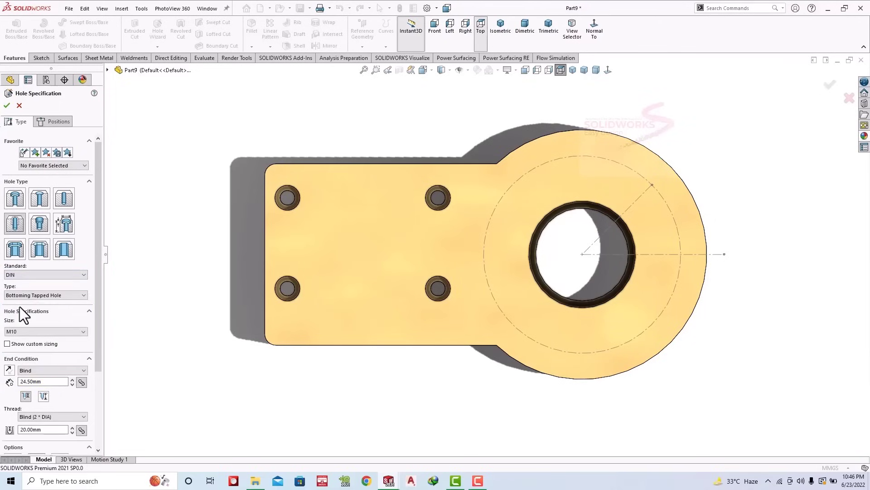
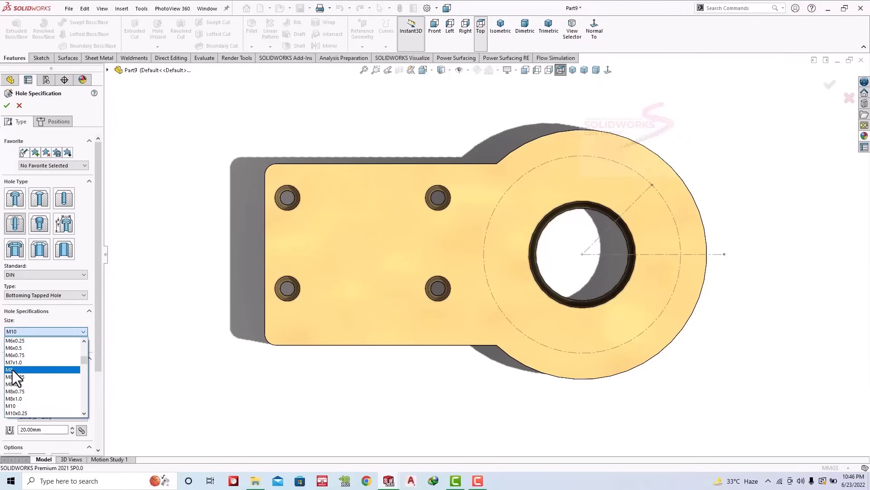
# Step: Set the Hole Wizard hole to M8 with a 16 mm depth
pyautogui.click(14, 369)
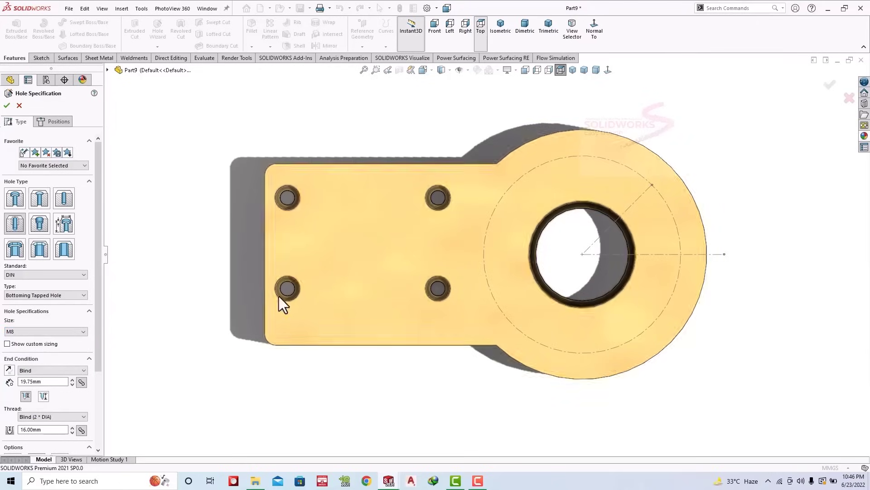
pyautogui.moveTo(45, 381); pyautogui.dragTo(2, 385)
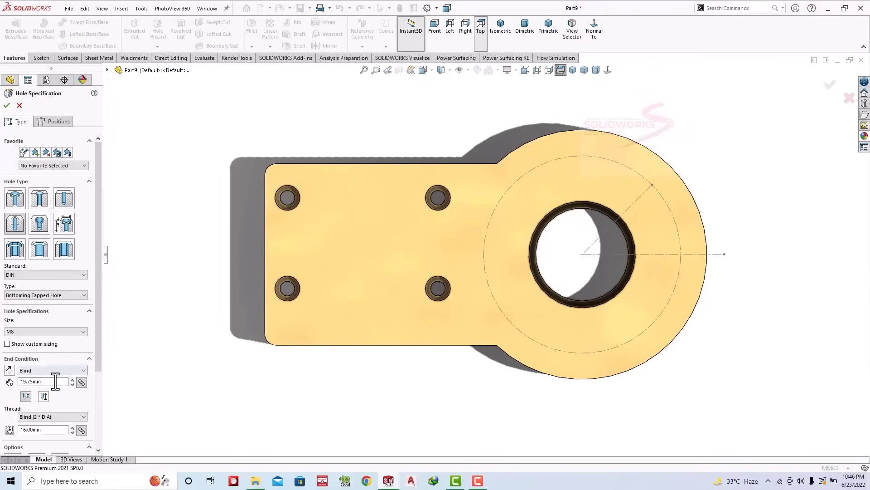
pyautogui.write('16')
pyautogui.press('Return')
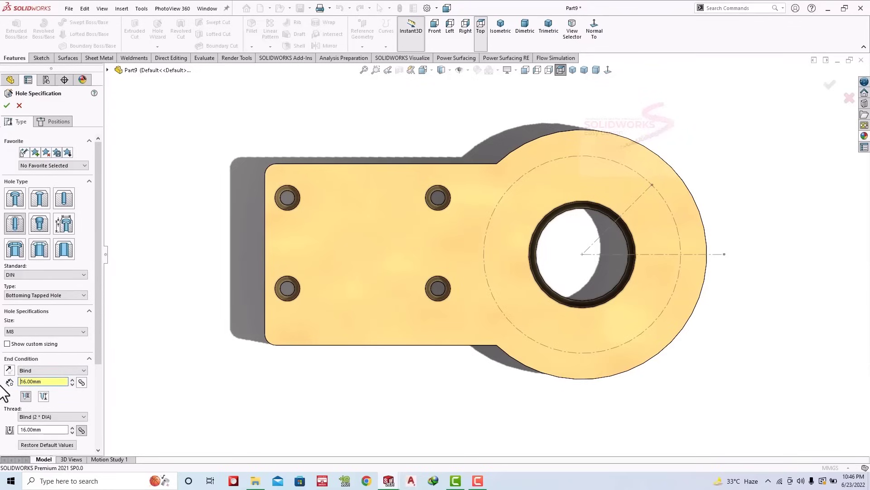
pyautogui.moveTo(47, 427); pyautogui.dragTo(2, 442)
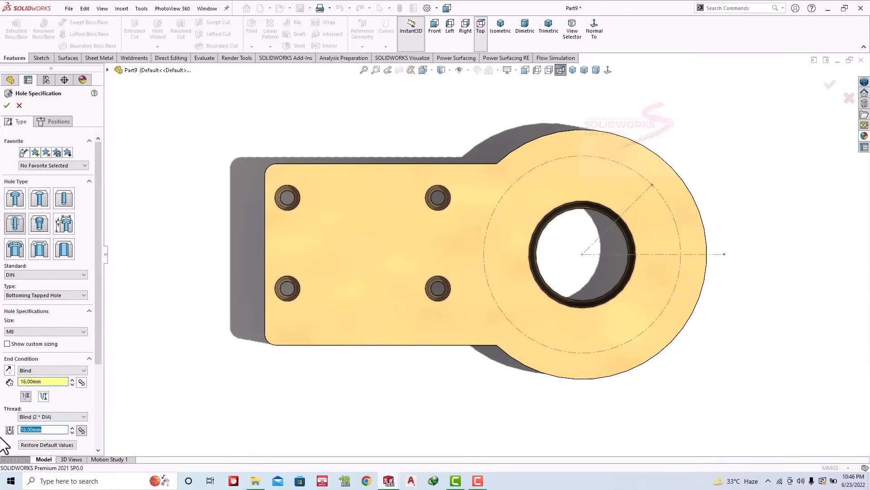
# Step: Position the M8 hole on the bolt circle of the round end face
pyautogui.click(59, 122)
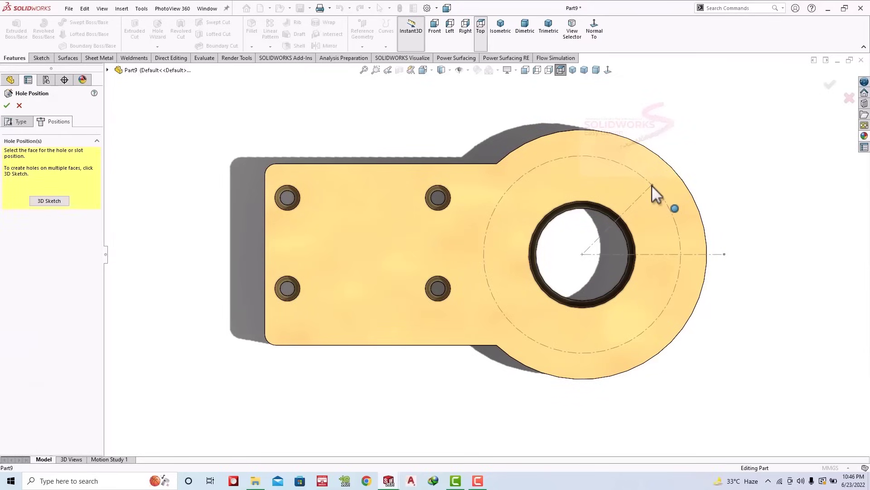
pyautogui.click(67, 202)
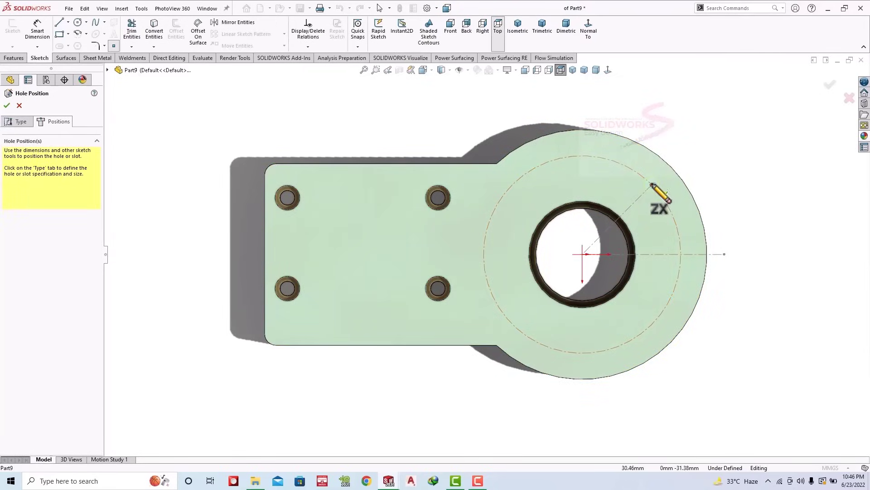
pyautogui.click(652, 185)
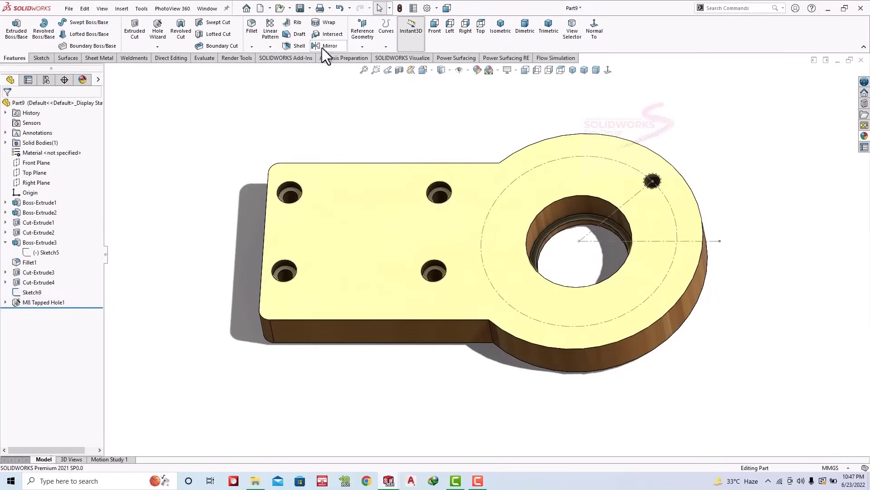
# Step: Circular-pattern M8 Tapped Hole1 into 4 instances about the disk's outer edge
pyautogui.click(271, 48)
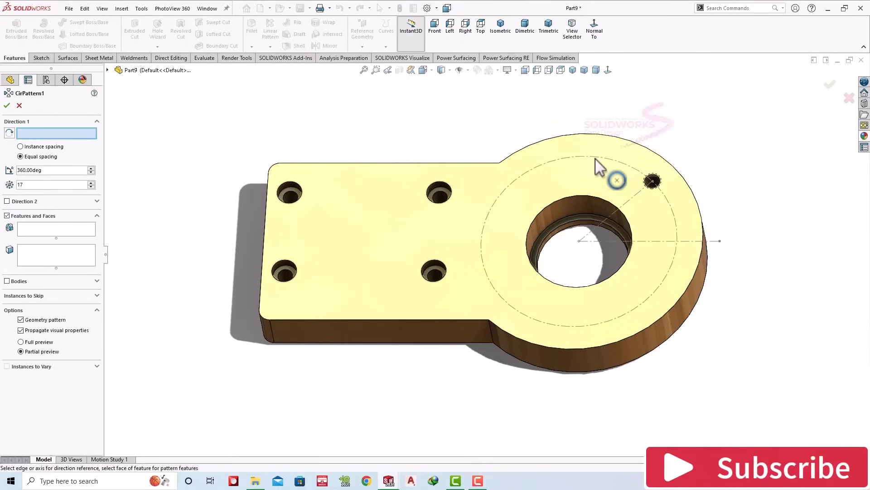
pyautogui.click(573, 134)
pyautogui.click(54, 229)
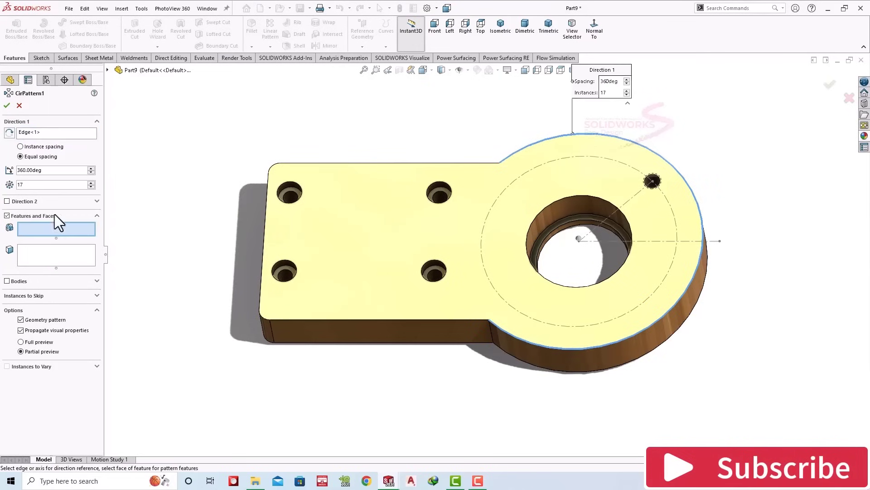
pyautogui.click(109, 69)
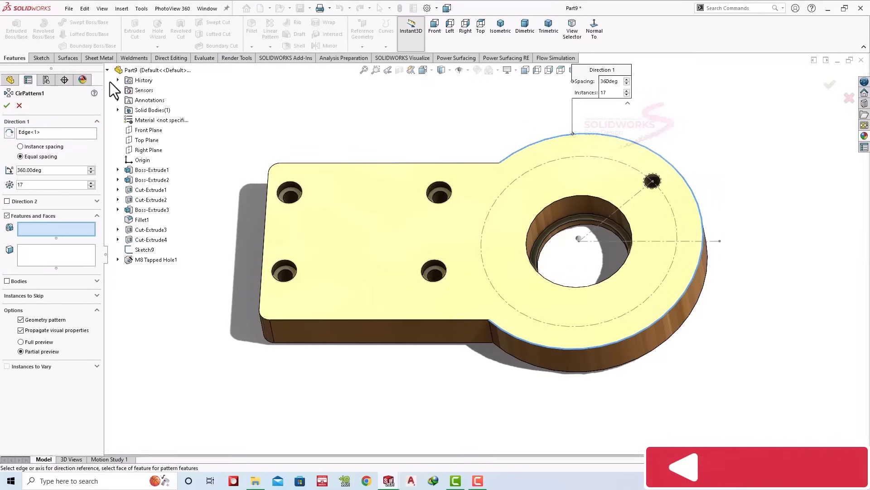
pyautogui.click(157, 259)
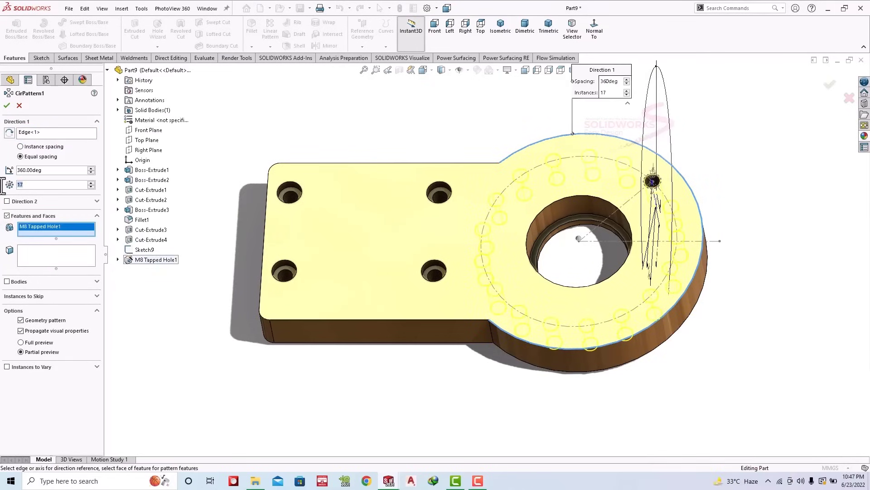
pyautogui.write('4')
pyautogui.press('Return')
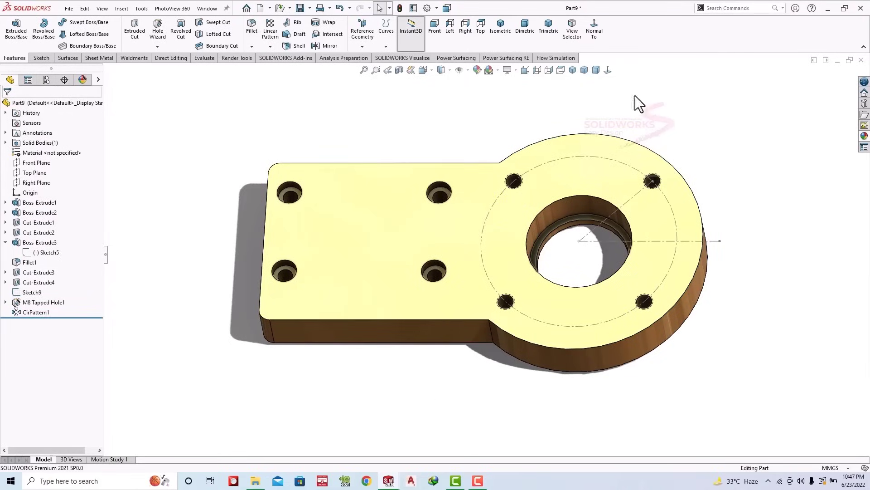
# Step: Switch to a dimetric view and hide the leftover Sketch9
pyautogui.click(529, 29)
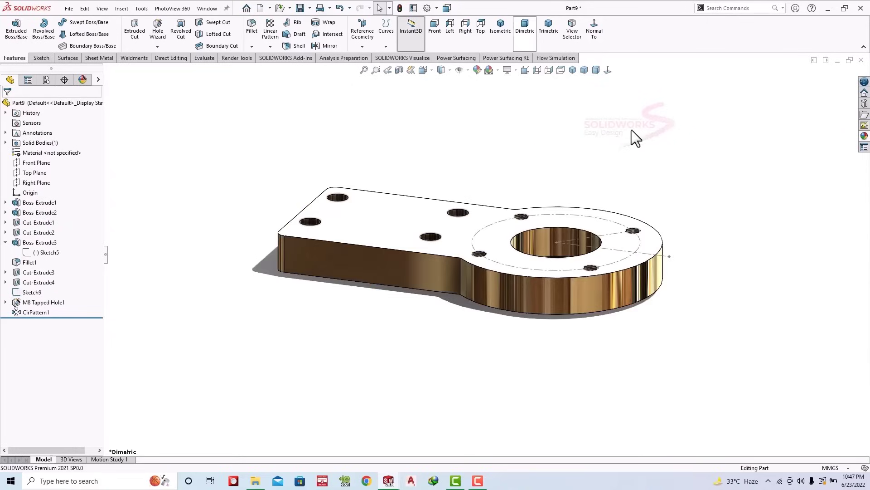
pyautogui.click(673, 252)
pyautogui.click(705, 229)
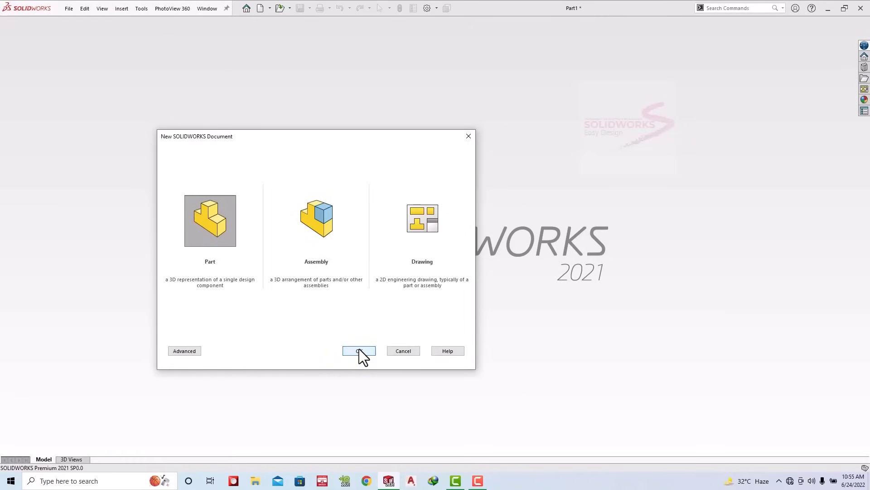
# Step: Create a new part and draw a center rectangle from the origin on the Top Plane
pyautogui.click(360, 351)
pyautogui.click(33, 163)
pyautogui.click(42, 153)
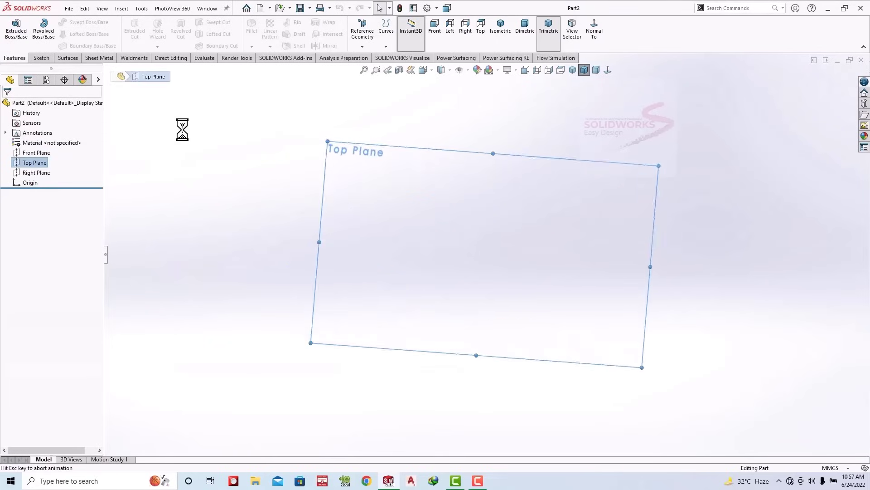
pyautogui.click(68, 34)
pyautogui.click(71, 51)
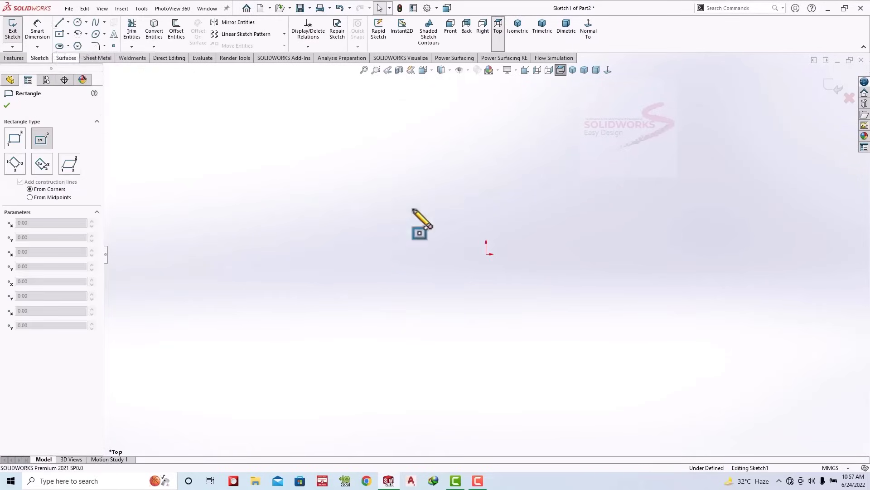
pyautogui.click(486, 254)
pyautogui.click(297, 184)
pyautogui.press('Escape')
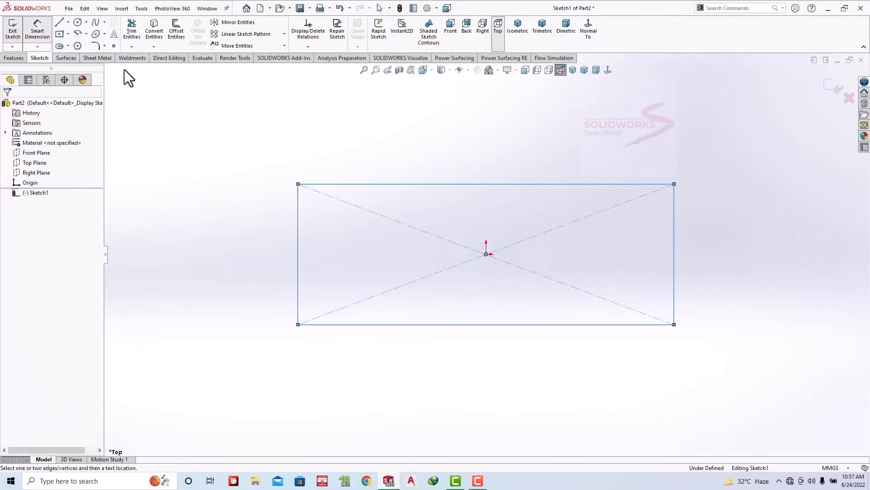
# Step: Dimension the rectangle 80 mm wide and 40 mm high
pyautogui.click(459, 184)
pyautogui.click(463, 166)
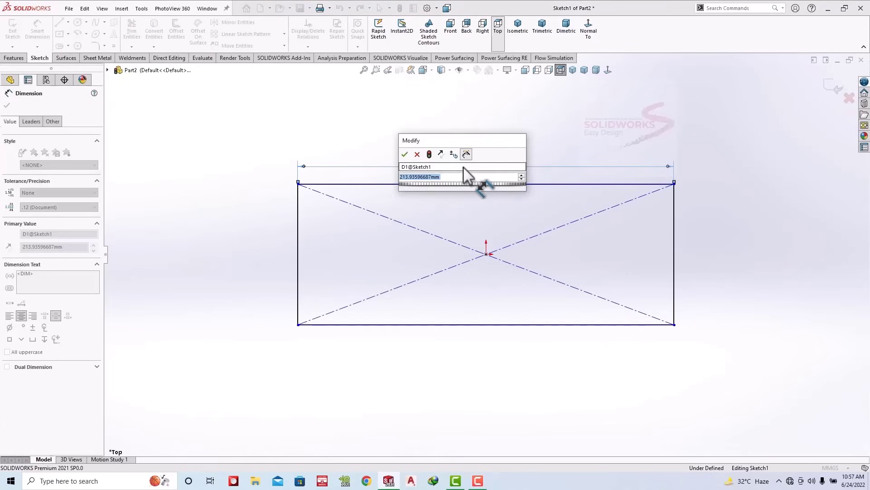
pyautogui.write('80')
pyautogui.press('Return')
pyautogui.click(676, 244)
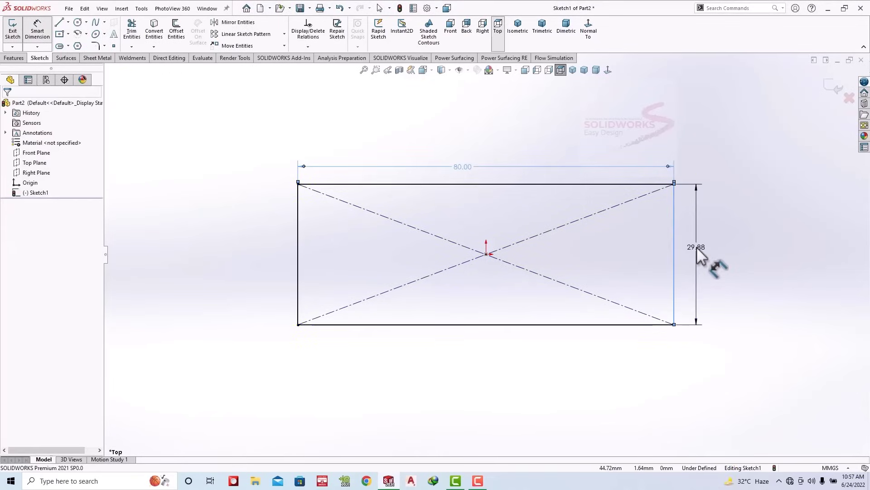
pyautogui.write('40')
pyautogui.press('Return')
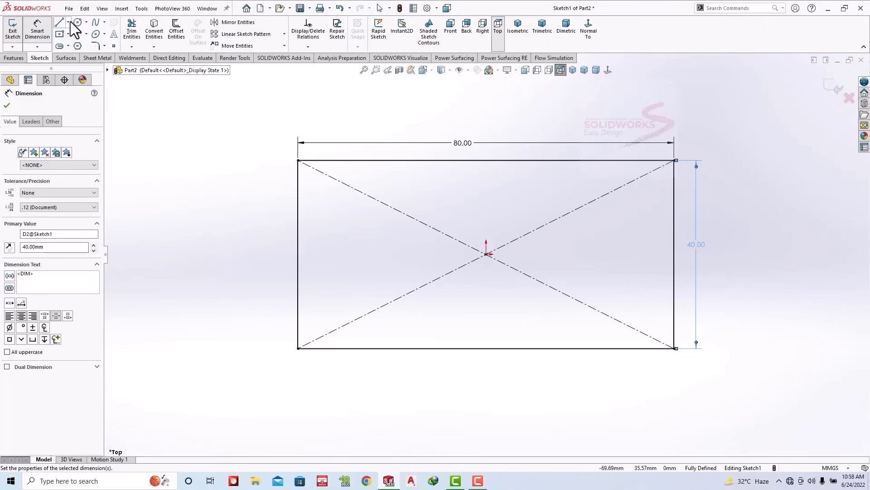
# Step: Cancel a first extrusion attempt and reselect Sketch1 for editing
pyautogui.click(21, 57)
pyautogui.click(18, 34)
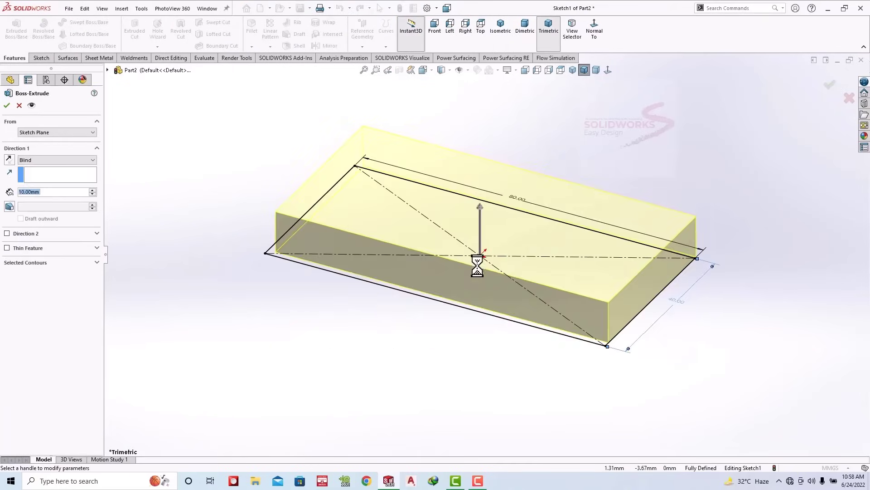
pyautogui.press('Escape')
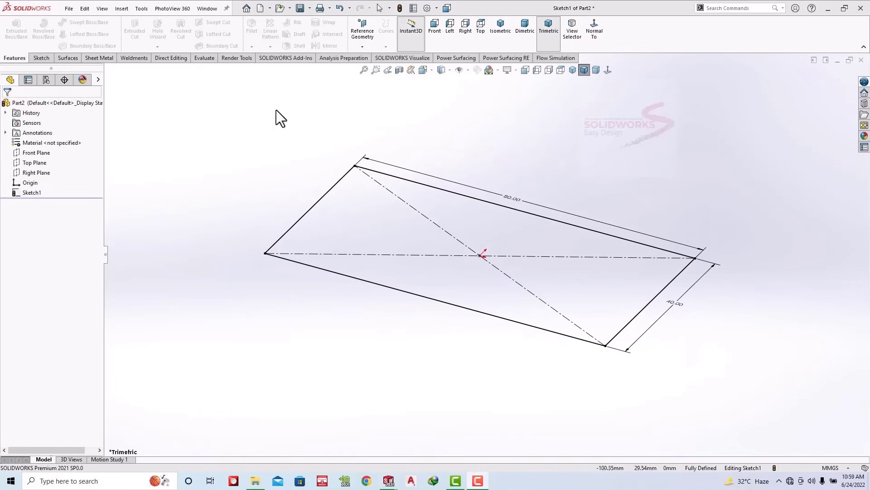
pyautogui.click(27, 192)
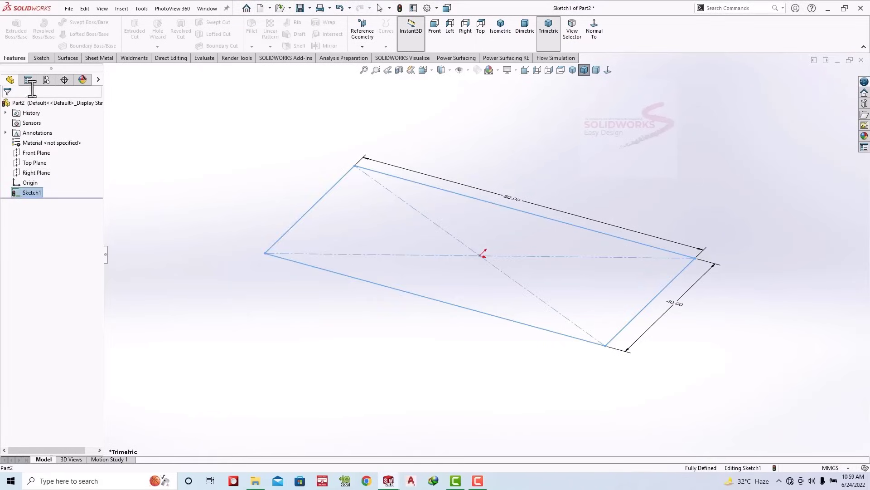
pyautogui.click(341, 181)
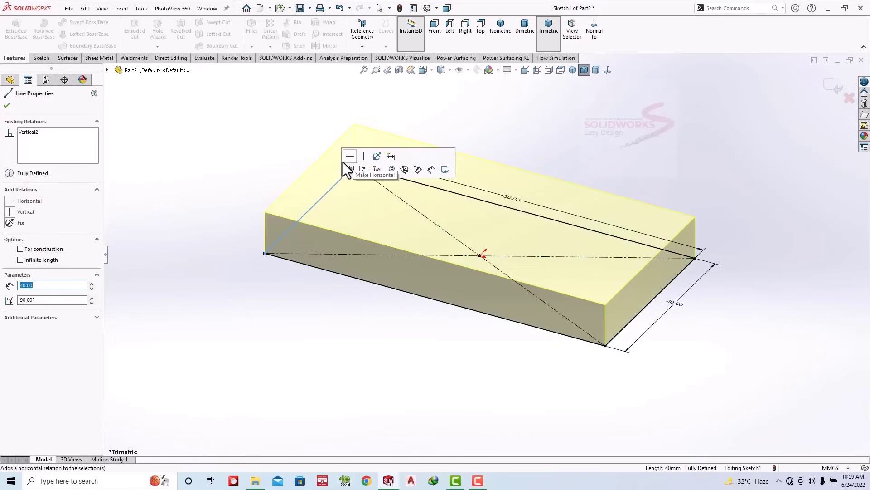
pyautogui.click(229, 170)
pyautogui.click(40, 57)
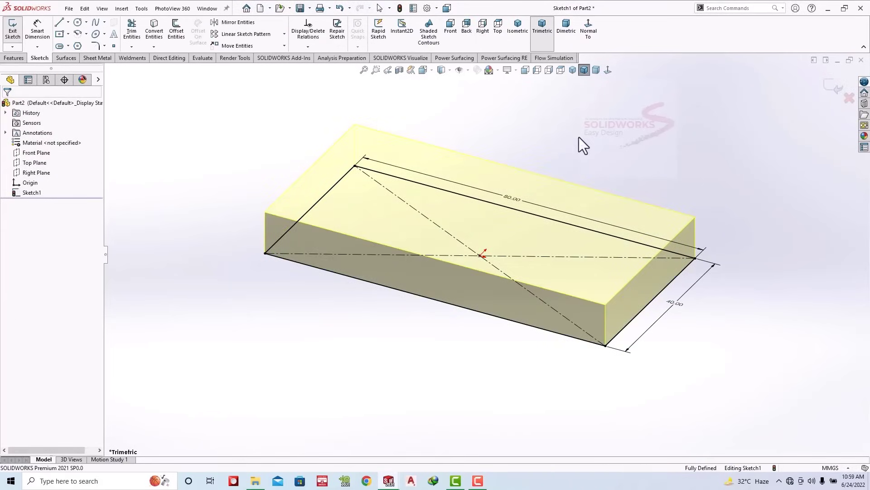
pyautogui.click(14, 58)
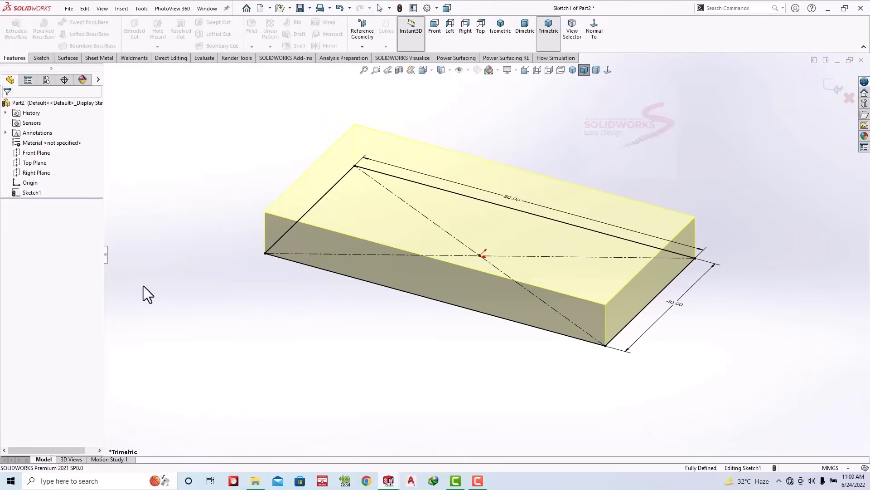
pyautogui.click(833, 87)
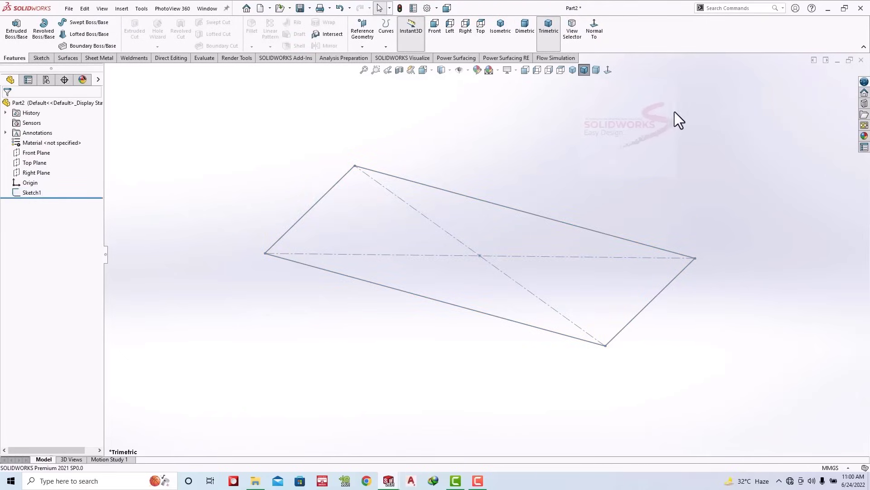
pyautogui.click(31, 189)
pyautogui.click(39, 165)
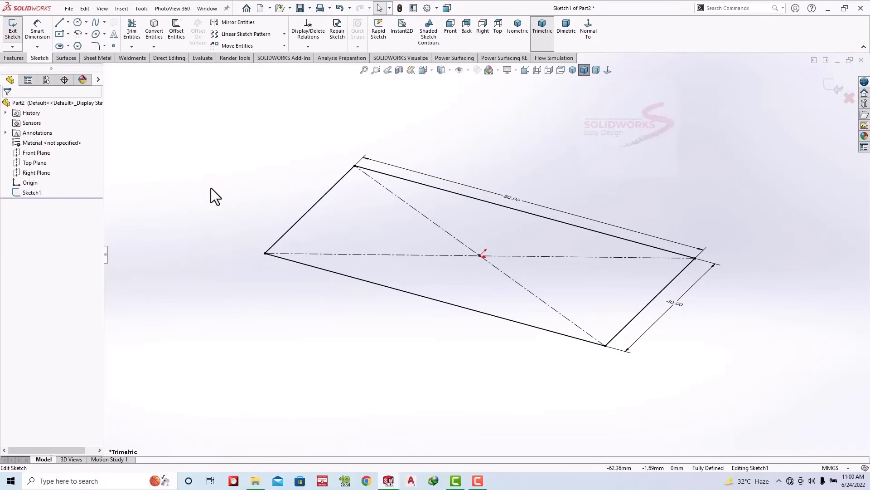
# Step: Extrude the 80 × 40 rectangle 20 mm into a solid block
pyautogui.click(17, 59)
pyautogui.click(15, 34)
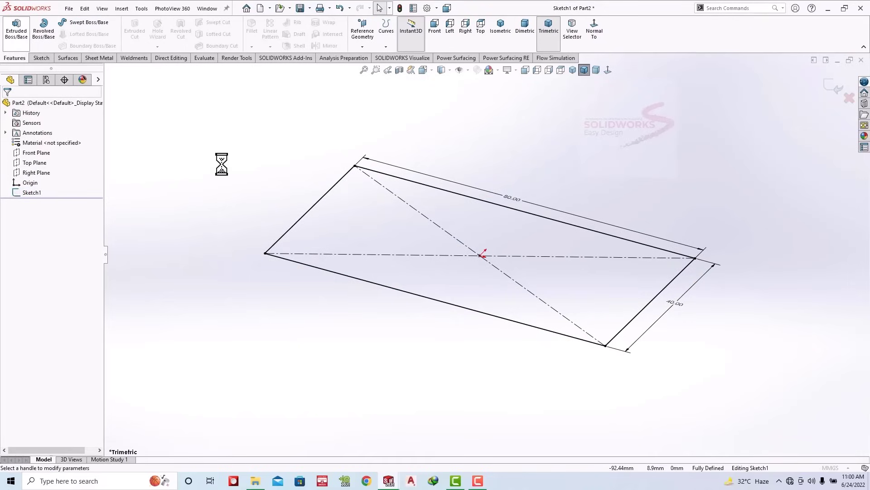
pyautogui.write('20')
pyautogui.press('Return')
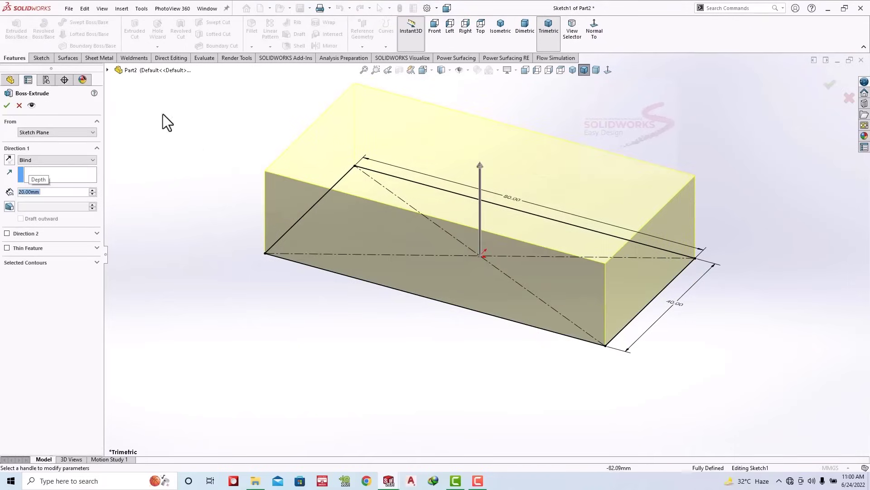
pyautogui.click(7, 105)
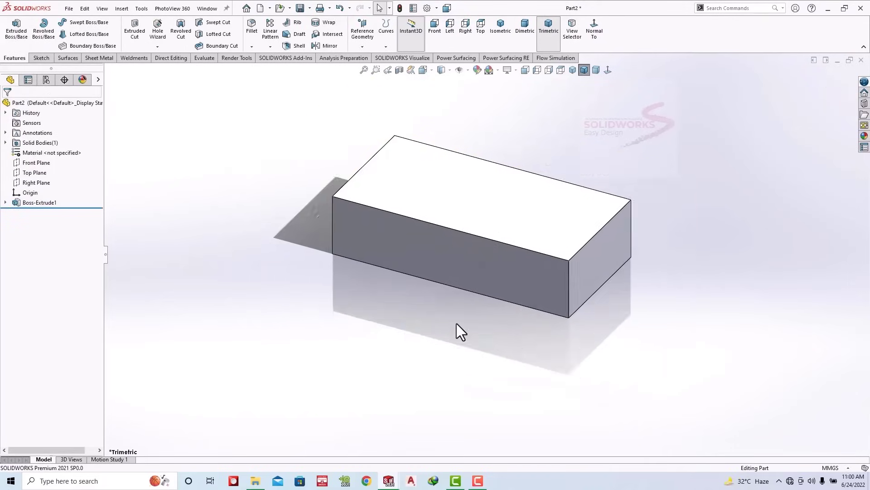
pyautogui.click(84, 81)
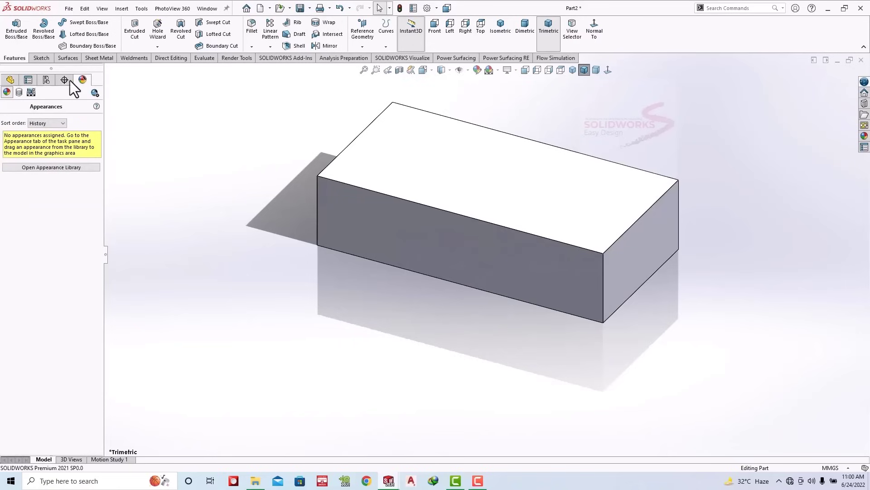
pyautogui.click(10, 80)
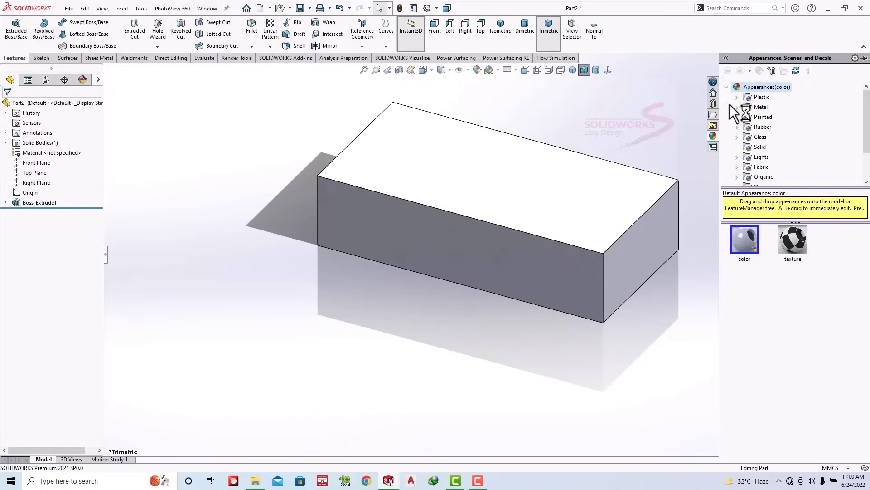
pyautogui.click(737, 107)
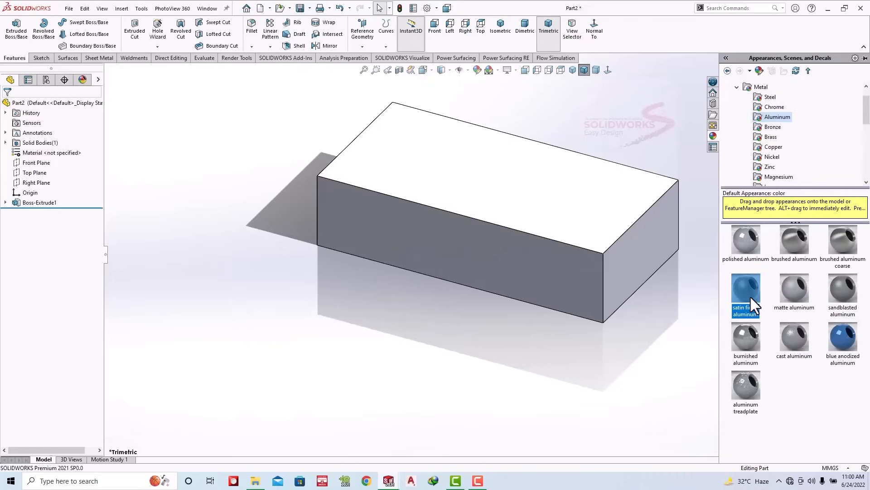
pyautogui.moveTo(749, 295); pyautogui.dragTo(458, 173)
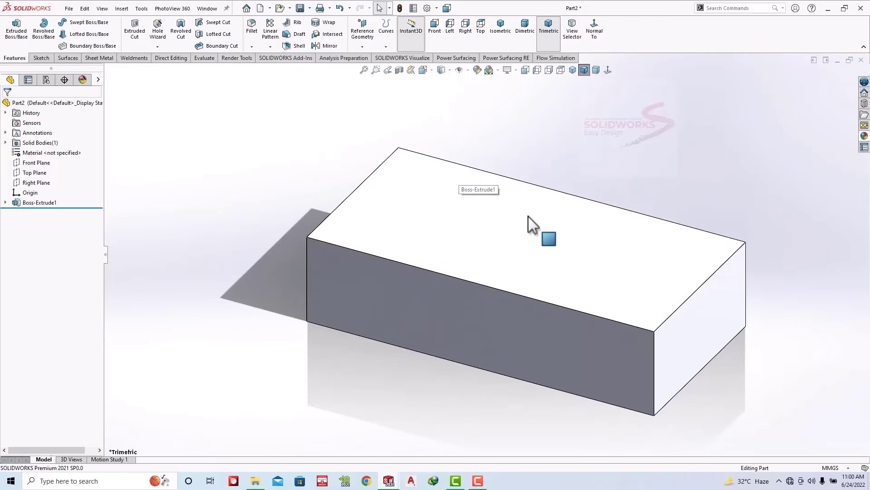
# Step: Start a sketch on the bottom face and draw a corner-rectangle slot across it
pyautogui.moveTo(458, 173); pyautogui.dragTo(577, 241)
pyautogui.click(575, 240)
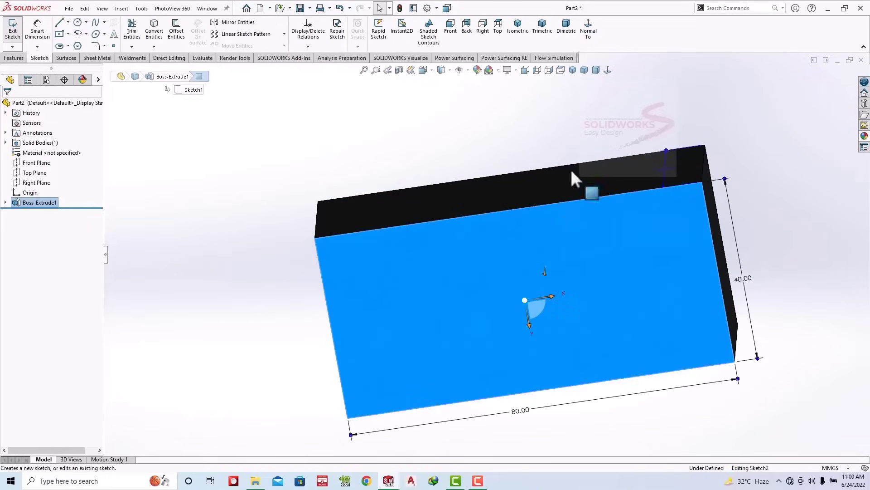
pyautogui.click(588, 32)
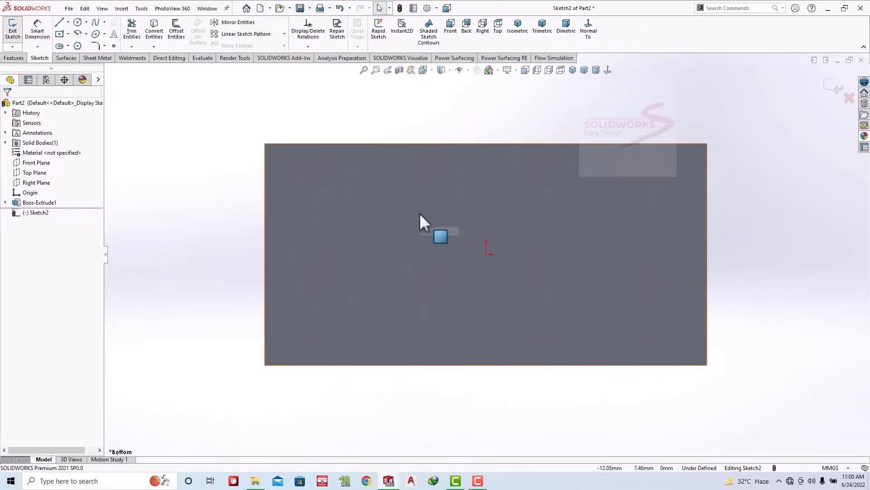
pyautogui.click(67, 34)
pyautogui.click(78, 54)
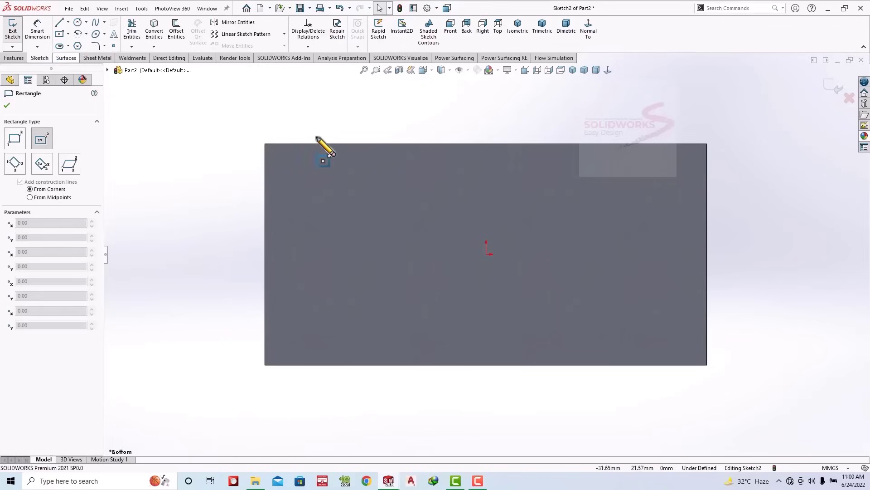
pyautogui.click(68, 34)
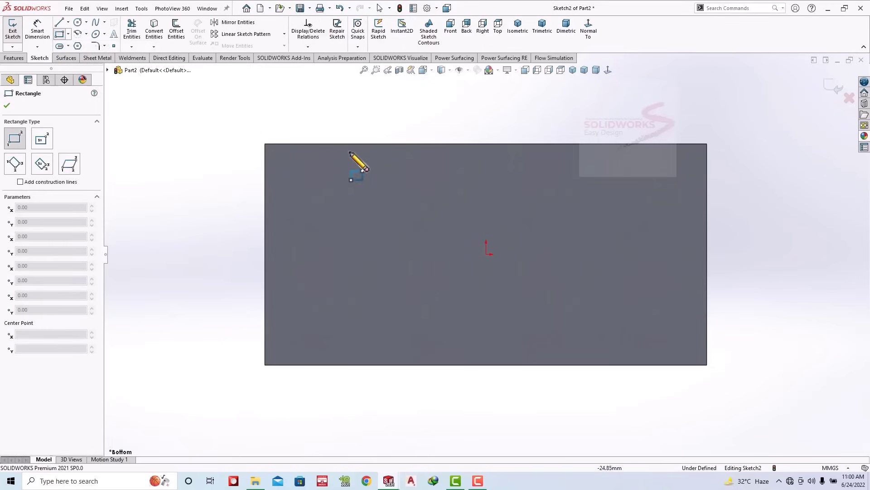
pyautogui.click(366, 144)
pyautogui.click(423, 365)
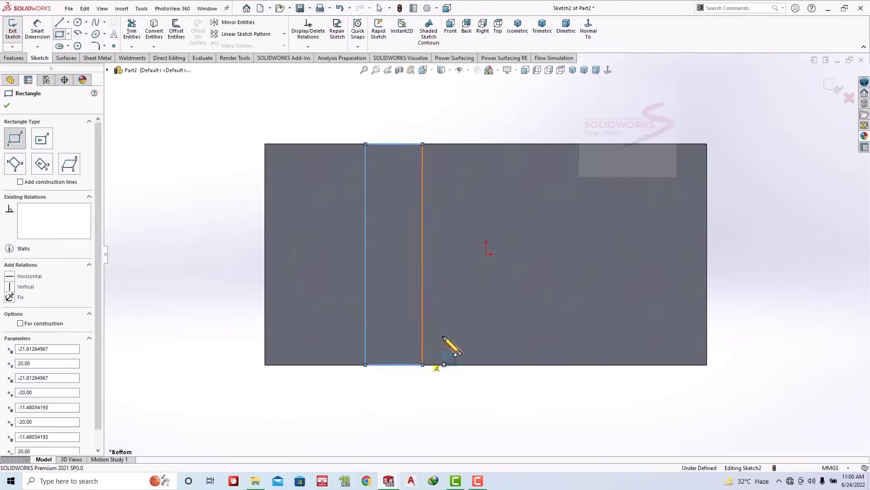
# Step: Add a vertical centerline from the origin and dimension the slot width to 8 mm
pyautogui.click(67, 23)
pyautogui.click(80, 44)
pyautogui.click(486, 253)
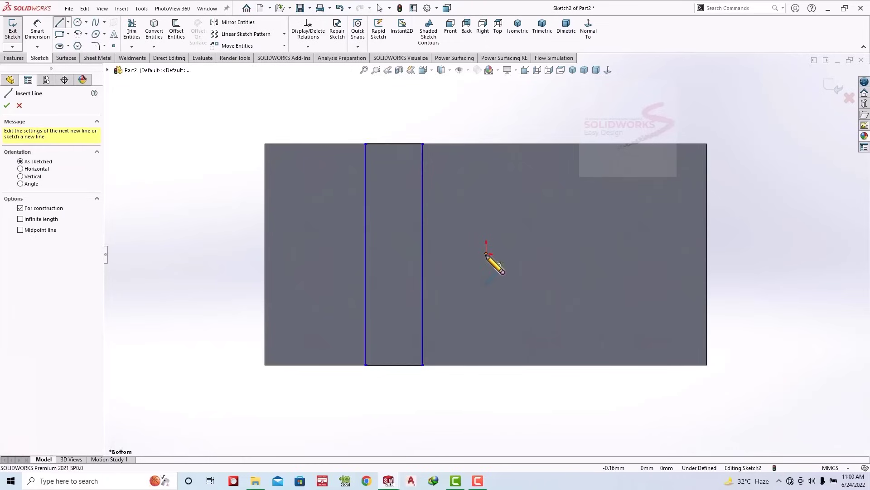
pyautogui.click(486, 107)
pyautogui.click(38, 32)
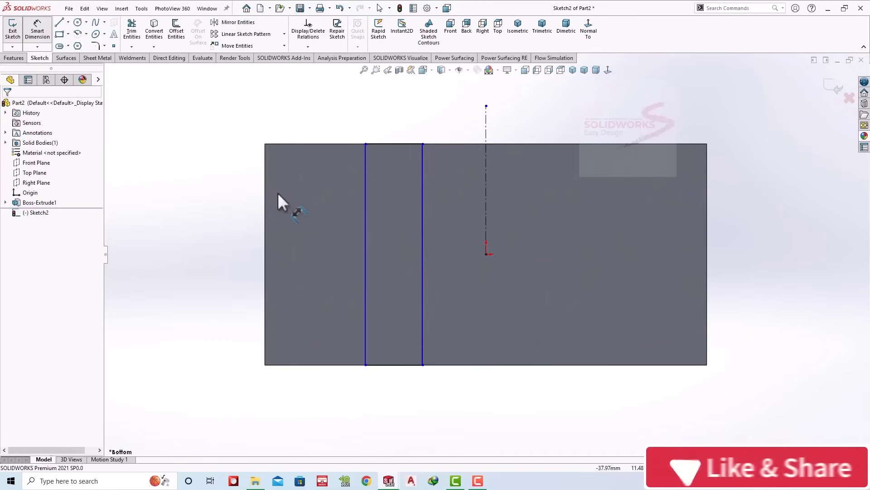
pyautogui.click(394, 146)
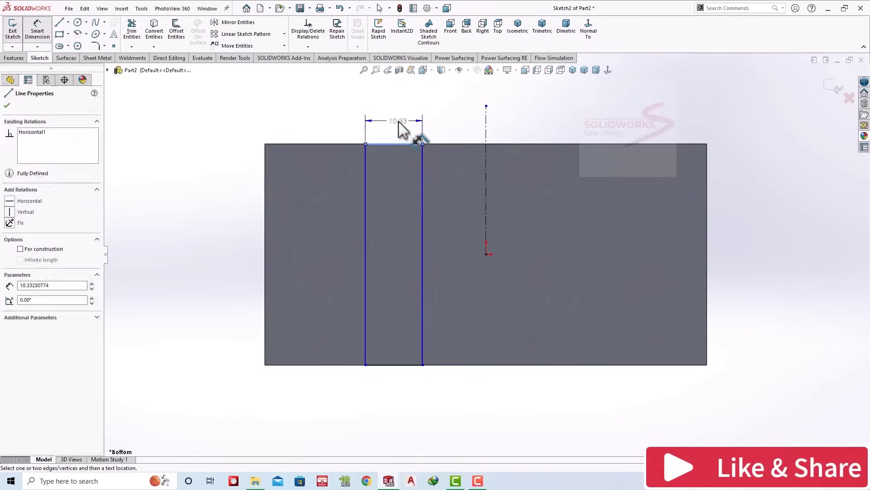
pyautogui.click(398, 121)
pyautogui.write('8')
pyautogui.press('Return')
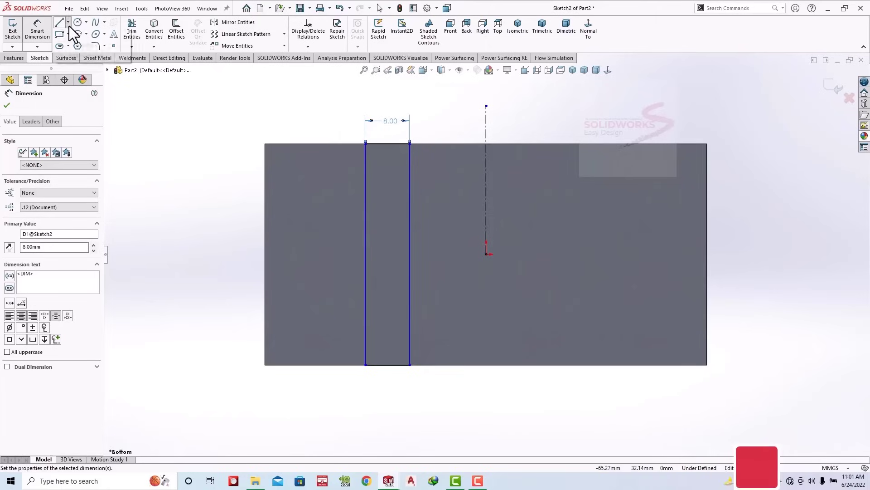
# Step: Add a centerline through the slot and dimension it 20 mm from the origin
pyautogui.click(68, 22)
pyautogui.click(78, 42)
pyautogui.click(388, 144)
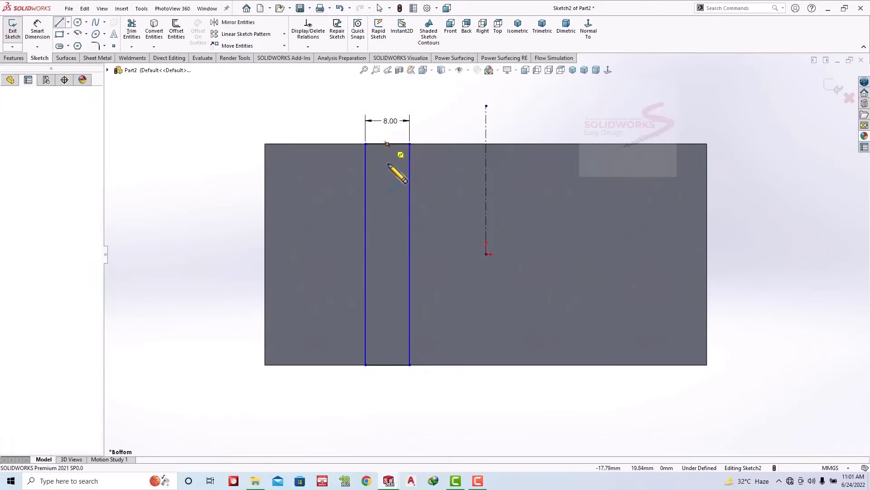
pyautogui.click(387, 364)
pyautogui.press('Escape')
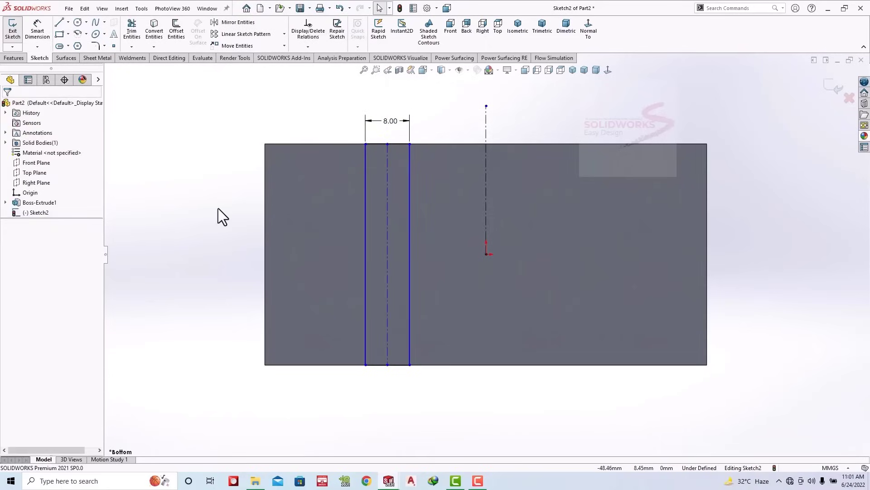
pyautogui.click(37, 28)
pyautogui.click(387, 144)
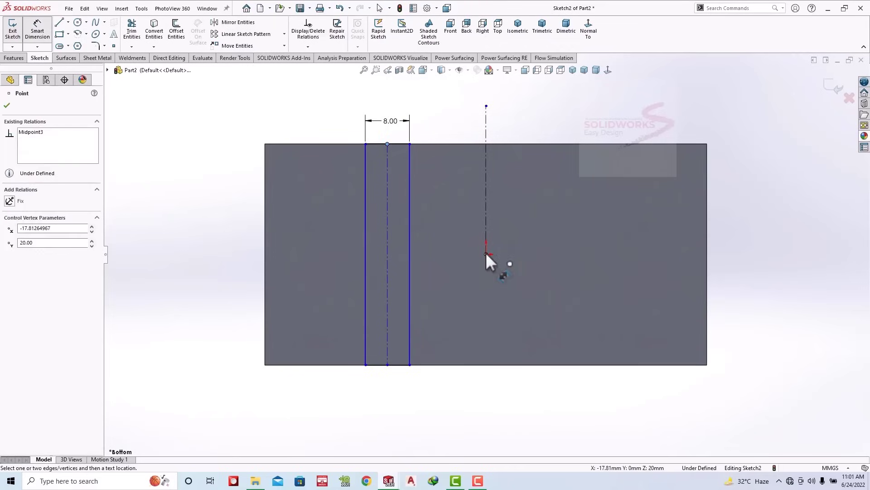
pyautogui.click(486, 253)
pyautogui.click(451, 131)
pyautogui.write('20')
pyautogui.press('Return')
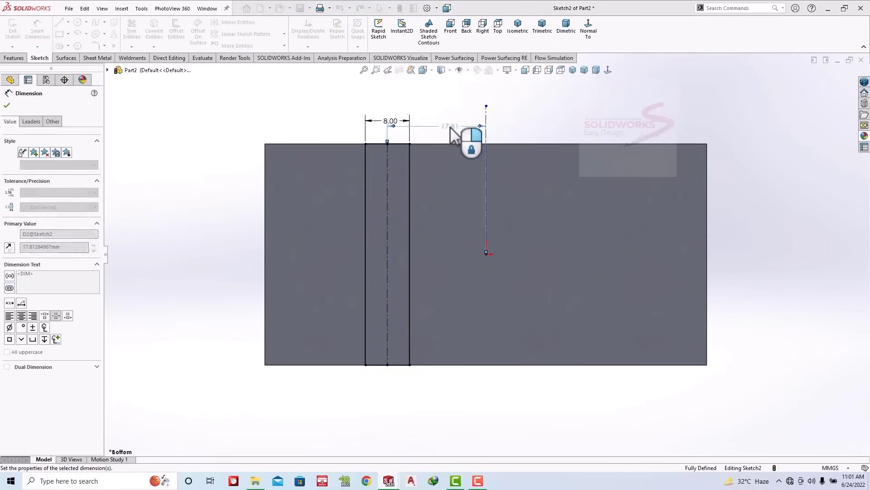
pyautogui.press('Escape')
# Step: Mirror the slot rectangle about the vertical centerline through the origin
pyautogui.moveTo(414, 97); pyautogui.dragTo(316, 393)
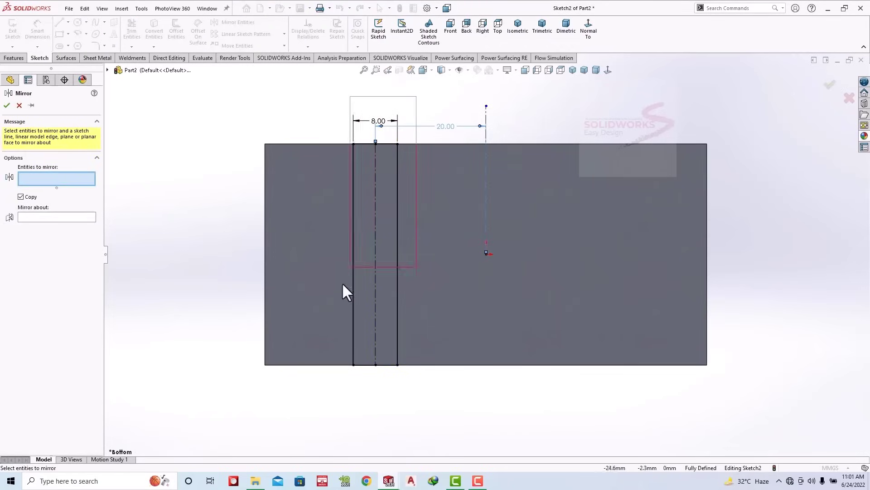
pyautogui.click(45, 246)
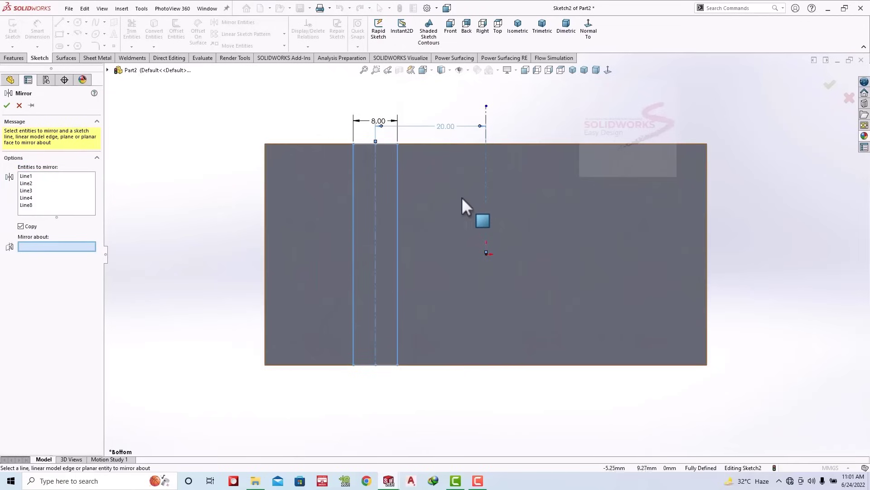
pyautogui.click(486, 168)
pyautogui.click(7, 106)
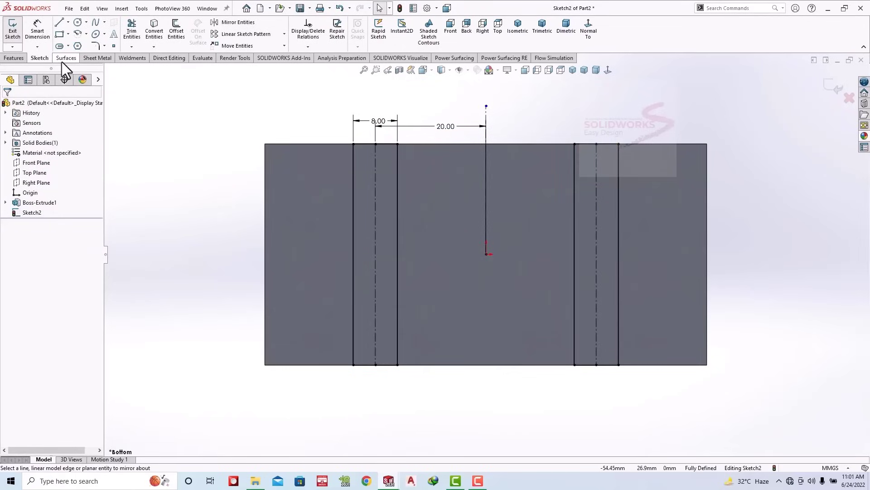
# Step: Extrude the two slot rectangles 5 mm to form the block's feet
pyautogui.click(14, 58)
pyautogui.click(524, 34)
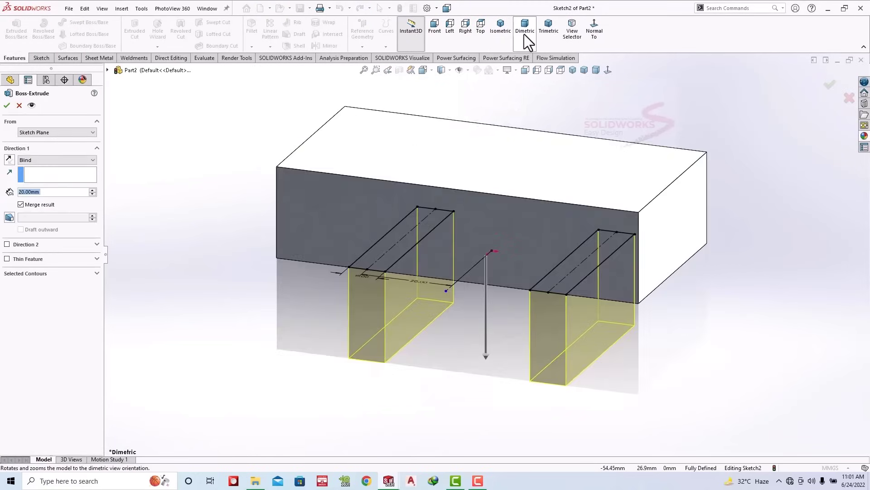
pyautogui.write('5')
pyautogui.press('Return')
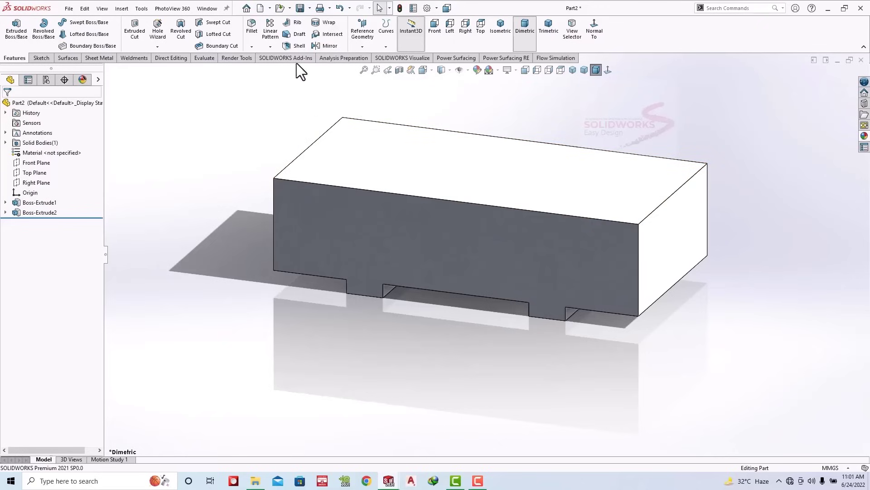
# Step: Fillet one vertical corner edge and its three parallel edges at 2.5 mm radius
pyautogui.hotkey('ctrl', 'f')
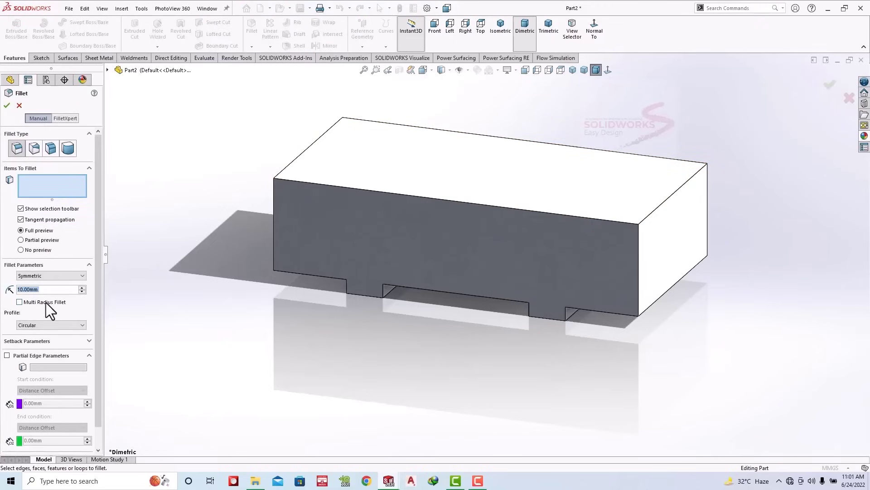
pyautogui.write('2.5')
pyautogui.press('Return')
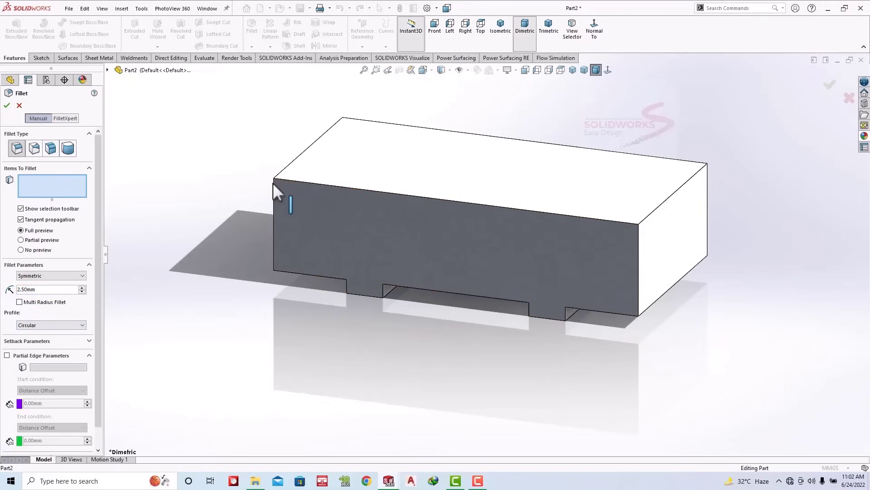
pyautogui.click(273, 183)
pyautogui.click(297, 156)
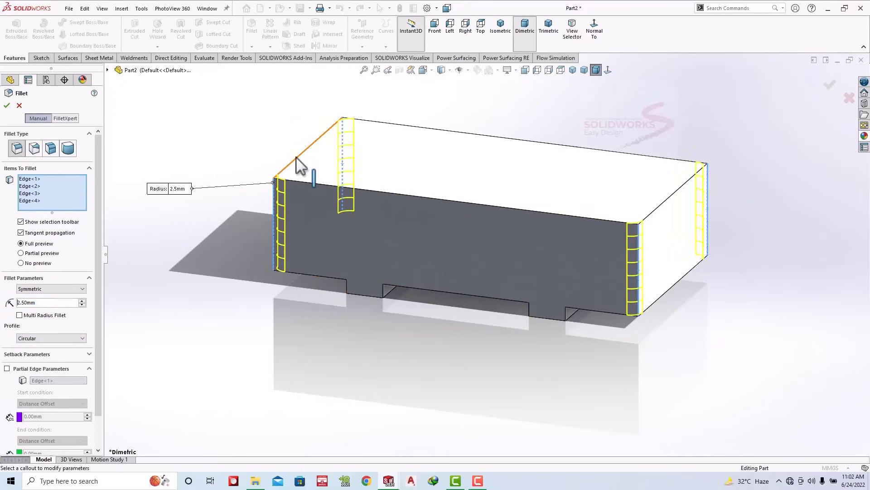
pyautogui.click(9, 106)
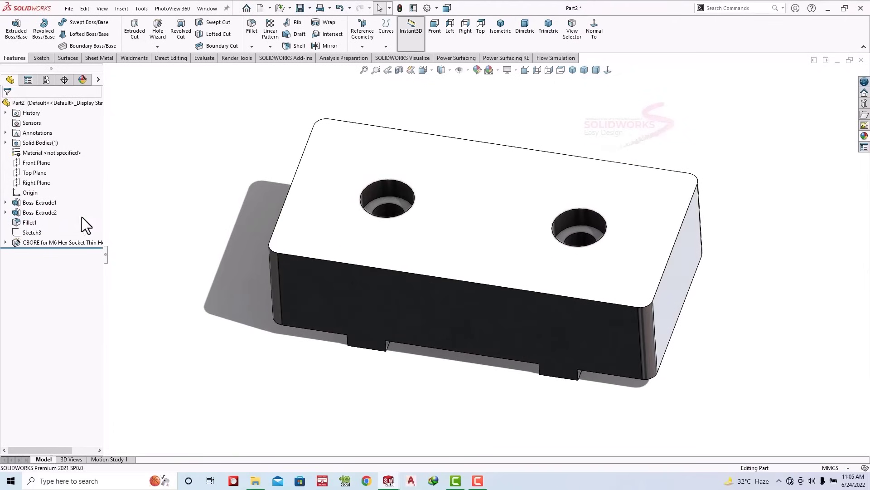
# Step: Edit the CBORE counterbore hole feature and confirm its custom sizing
pyautogui.click(68, 242)
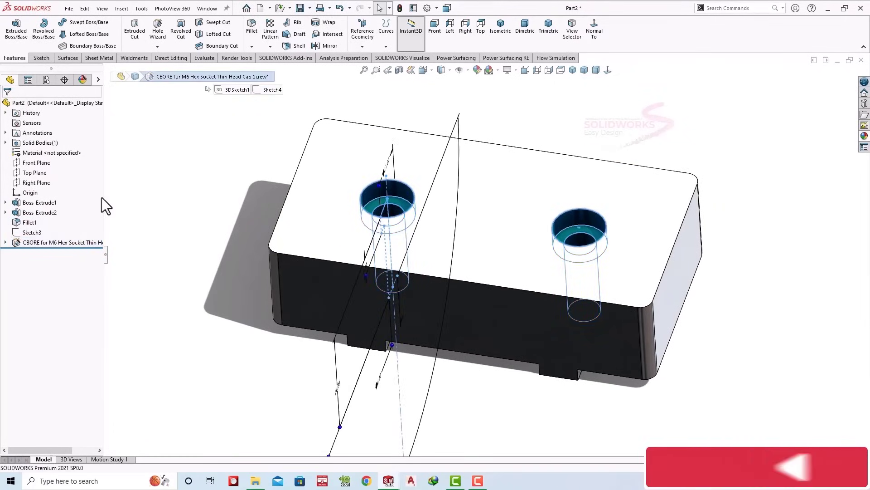
pyautogui.moveTo(503, 219)
pyautogui.mouseDown(button='middle')
pyautogui.moveTo(515, 149)
pyautogui.moveTo(576, 189)
pyautogui.moveTo(175, 196)
pyautogui.mouseUp(button='middle')
pyautogui.moveTo(100, 151); pyautogui.dragTo(101, 258)
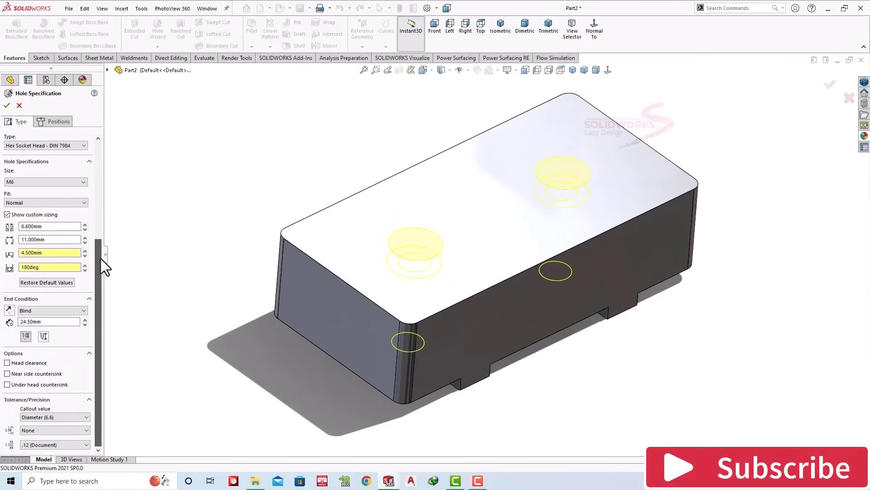
pyautogui.click(7, 105)
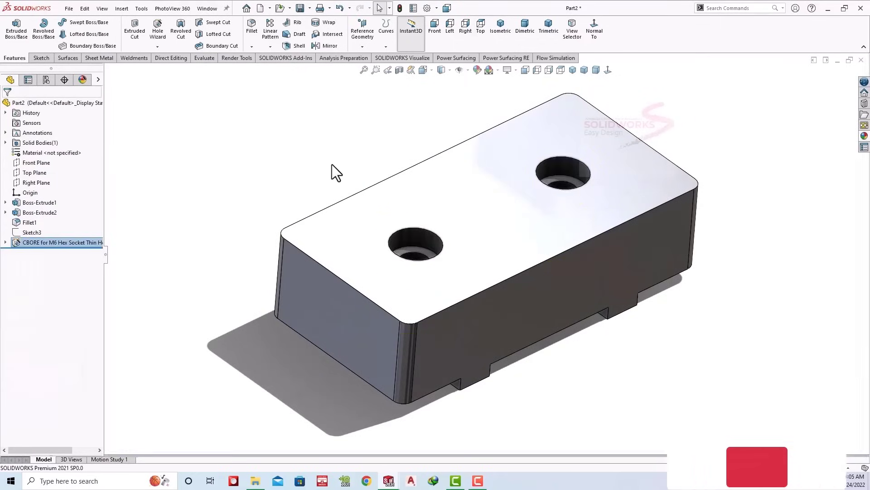
# Step: Start a new sketch on the block's front face
pyautogui.moveTo(462, 207)
pyautogui.mouseDown(button='middle')
pyautogui.moveTo(430, 219)
pyautogui.moveTo(445, 239)
pyautogui.mouseUp(button='middle')
pyautogui.click(446, 239)
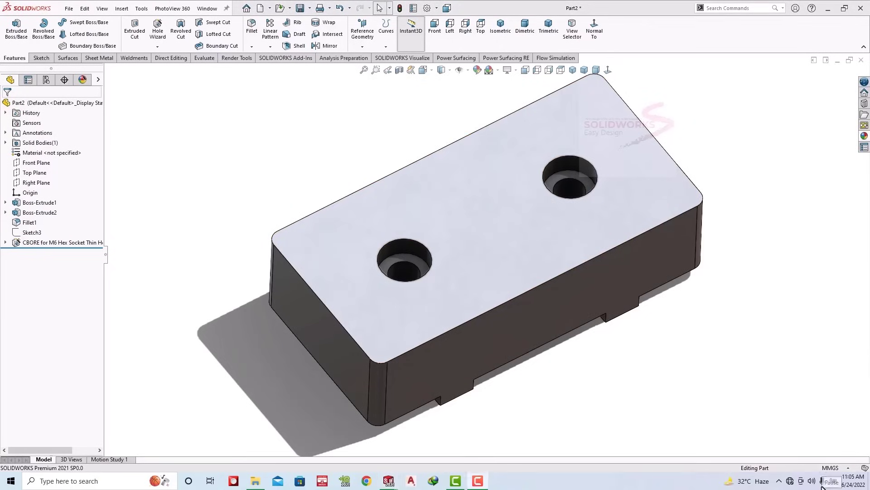
pyautogui.hotkey('ctrl', '7')
pyautogui.click(481, 278)
pyautogui.click(515, 256)
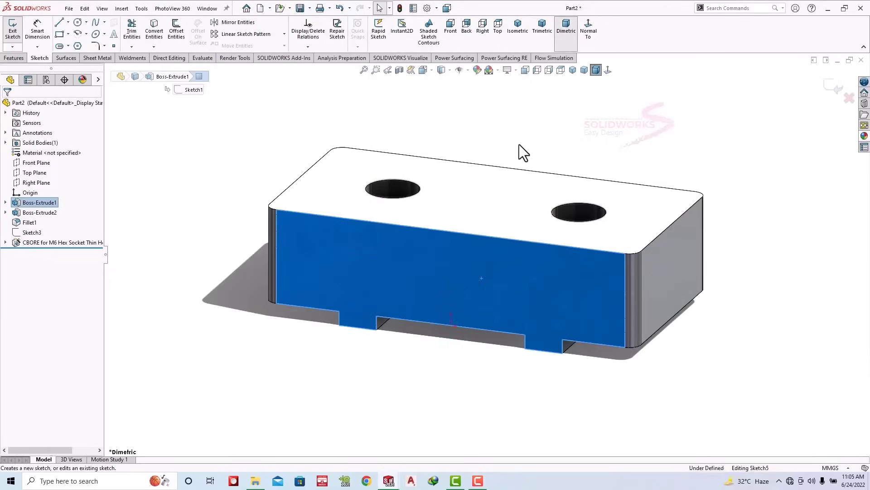
# Step: Sketch a horizontal centerline across the front face with a point at its midpoint
pyautogui.click(589, 26)
pyautogui.click(497, 113)
pyautogui.click(69, 23)
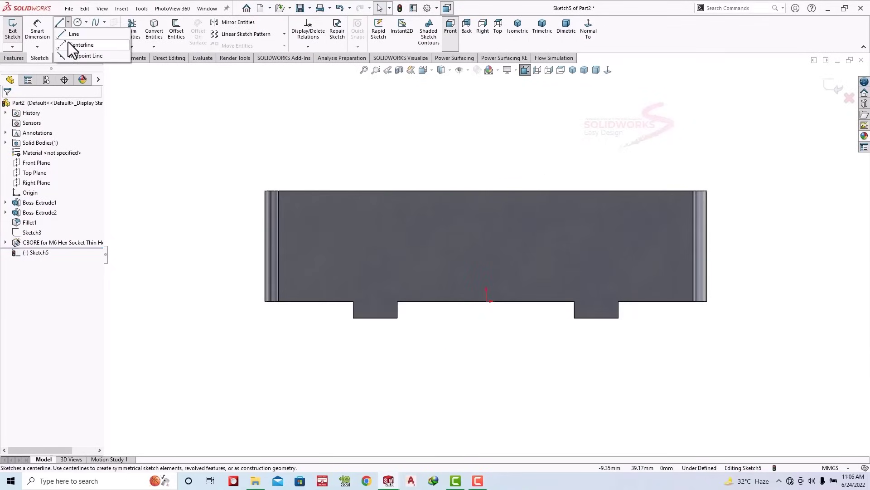
pyautogui.click(68, 42)
pyautogui.click(279, 246)
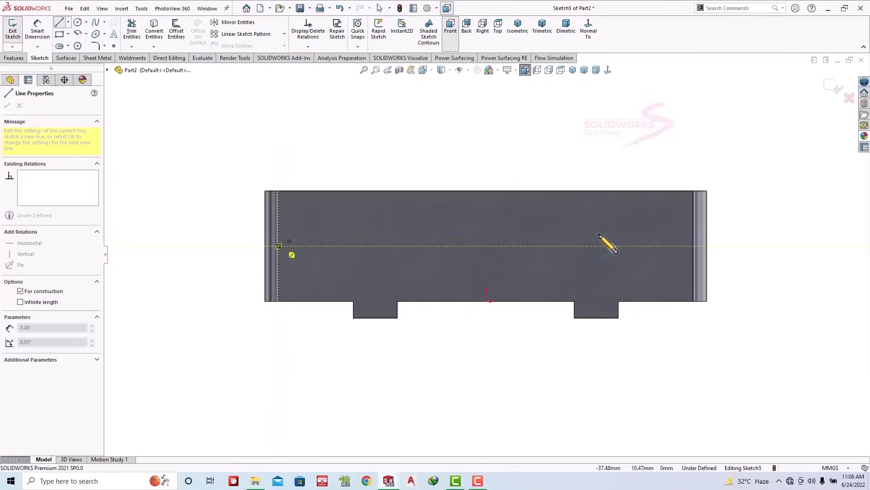
pyautogui.click(694, 245)
pyautogui.press('Escape')
pyautogui.click(114, 46)
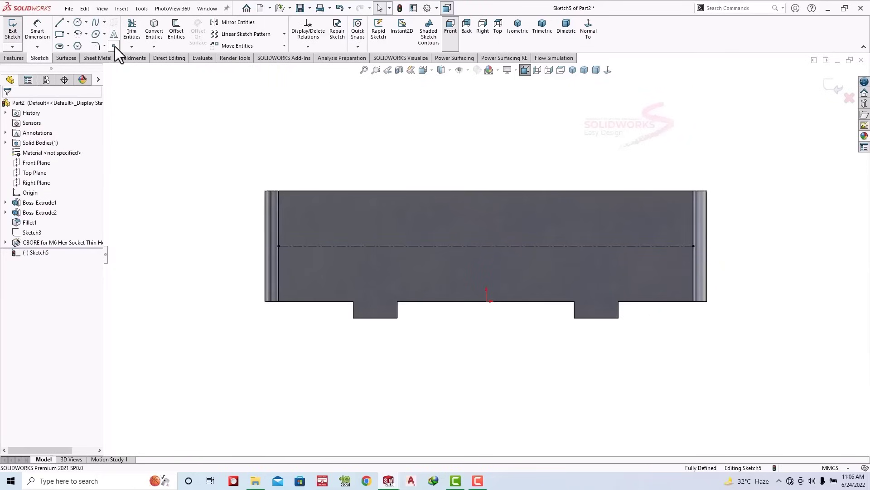
pyautogui.click(486, 246)
pyautogui.press('Escape')
pyautogui.scroll(1, 165, 56)
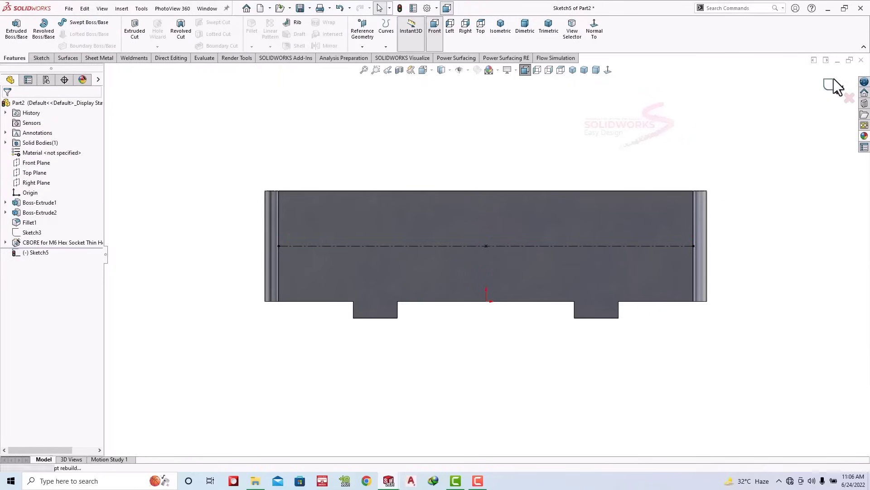
pyautogui.click(834, 78)
# Step: Add an M8 DIN bottoming tapped hole at the centerline midpoint on the front face
pyautogui.click(158, 33)
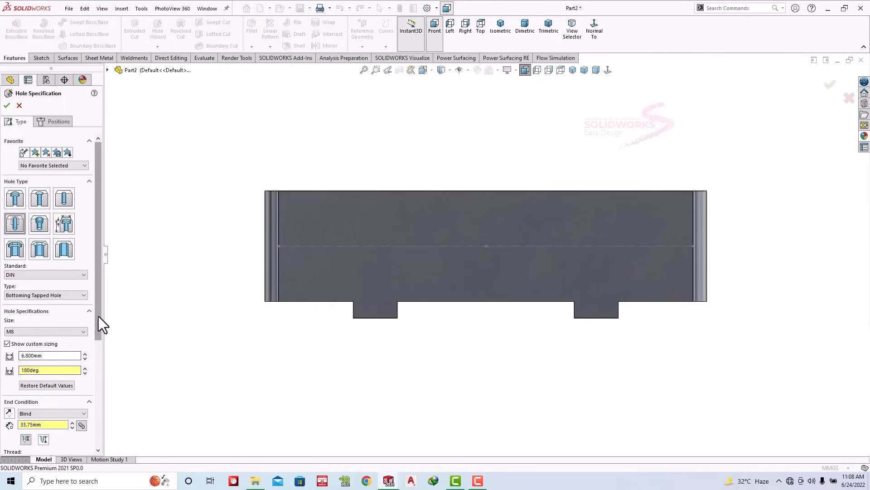
pyautogui.moveTo(99, 317); pyautogui.dragTo(104, 401)
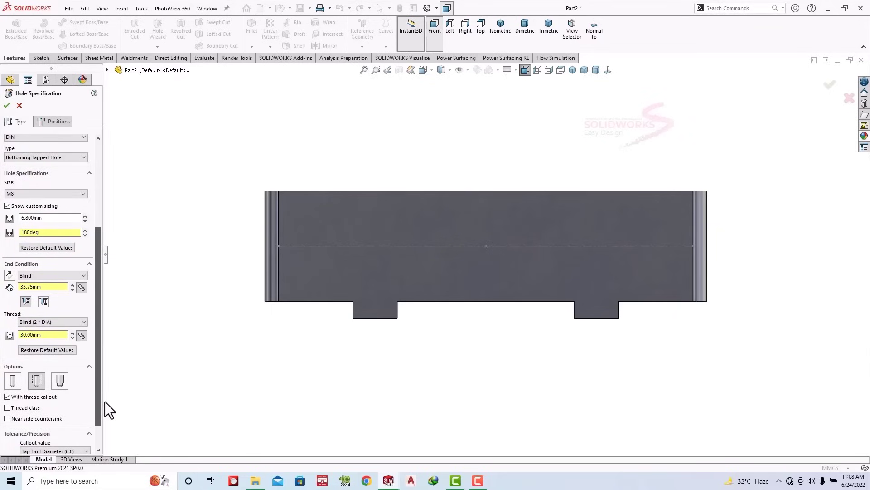
pyautogui.click(58, 120)
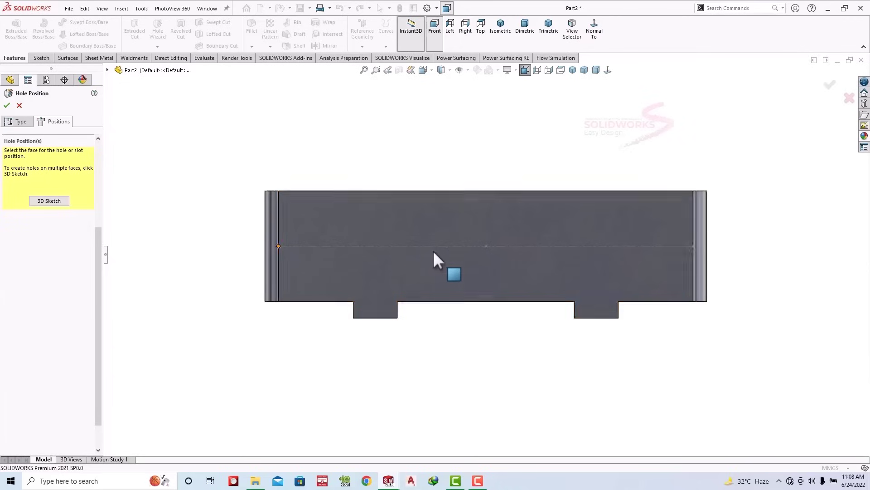
pyautogui.click(49, 201)
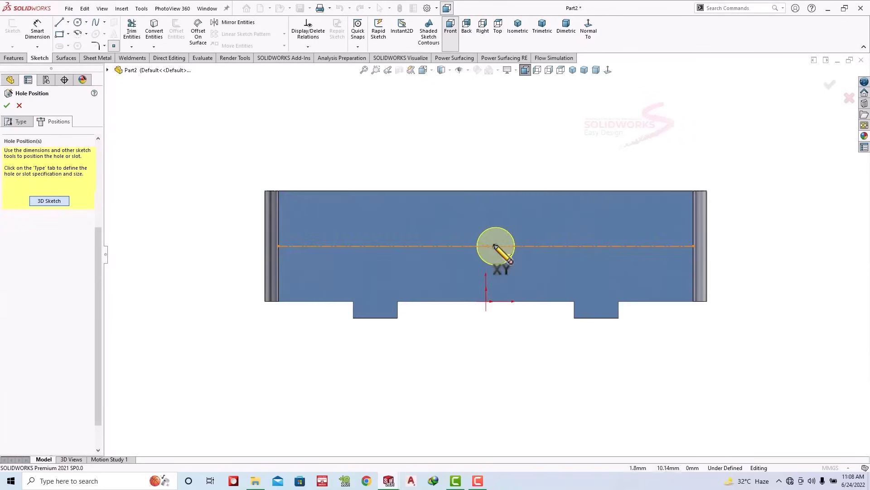
pyautogui.click(486, 246)
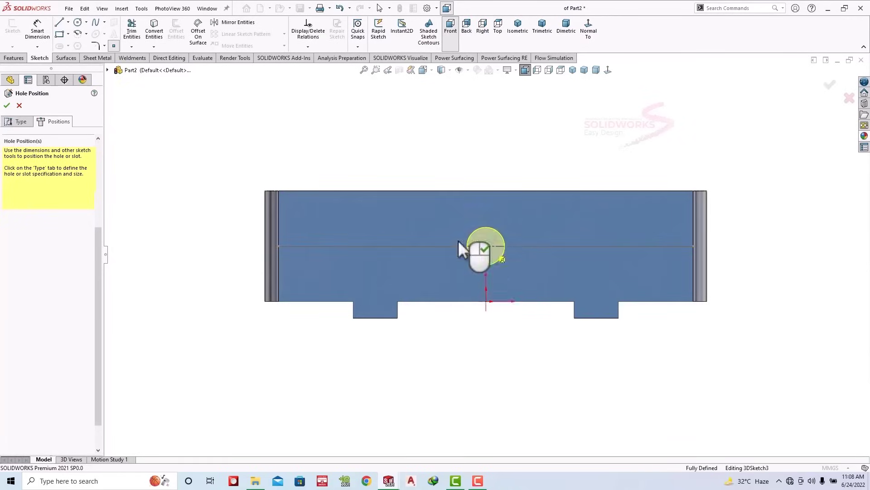
pyautogui.click(7, 105)
pyautogui.moveTo(437, 174)
pyautogui.mouseDown(button='middle')
pyautogui.moveTo(399, 217)
pyautogui.moveTo(358, 326)
pyautogui.moveTo(399, 258)
pyautogui.mouseUp(button='middle')
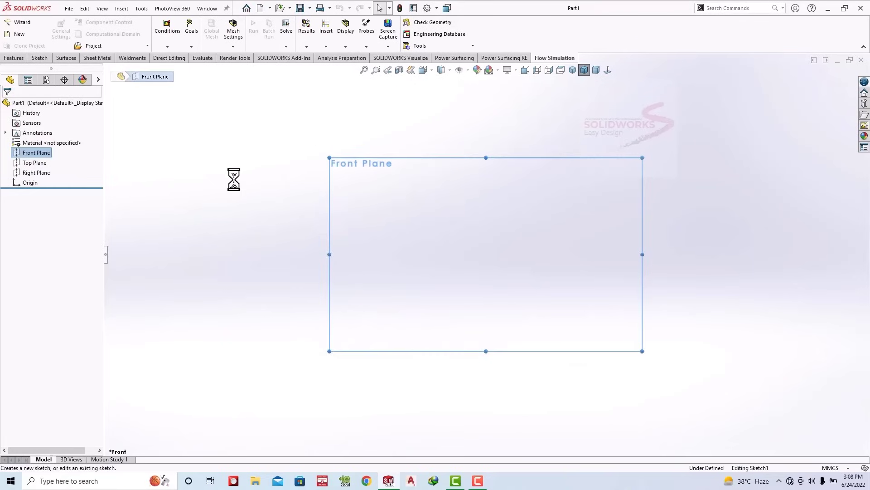
# Step: Draw a centre rectangle at the origin and dimension its width to 180 mm
pyautogui.click(67, 34)
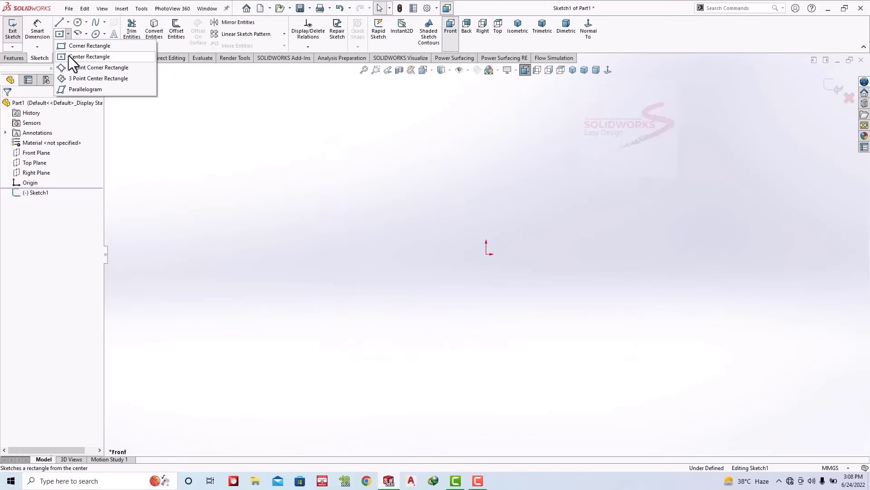
pyautogui.click(70, 56)
pyautogui.click(486, 253)
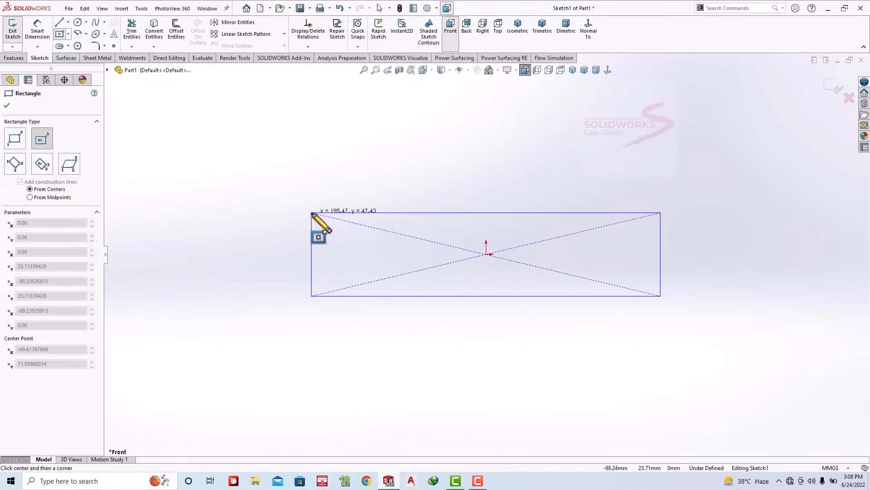
pyautogui.click(311, 213)
pyautogui.click(37, 28)
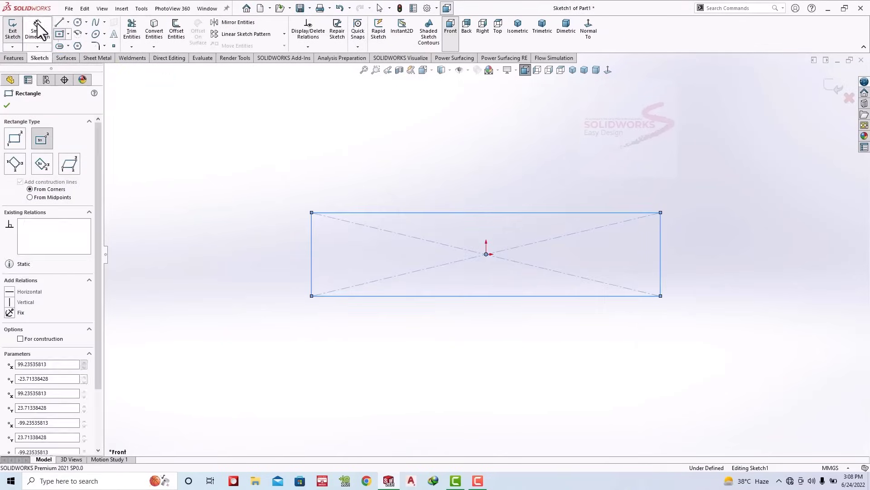
pyautogui.click(482, 212)
pyautogui.click(472, 182)
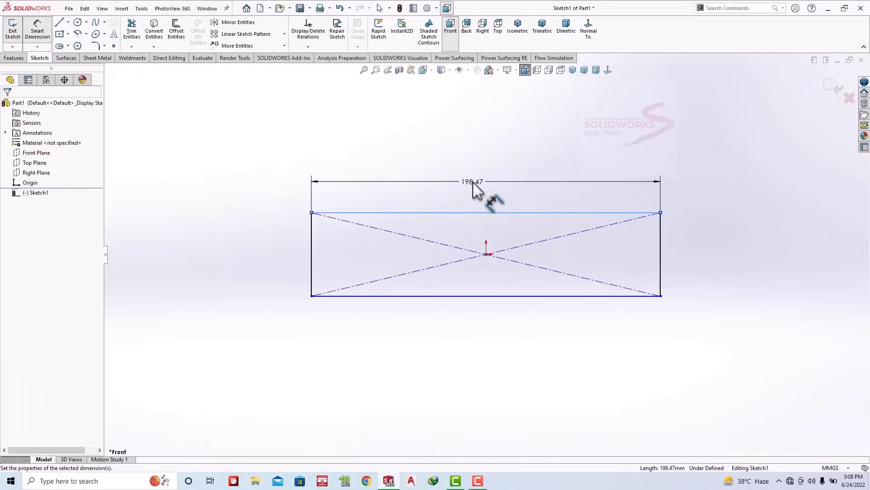
pyautogui.write('180')
pyautogui.press('Return')
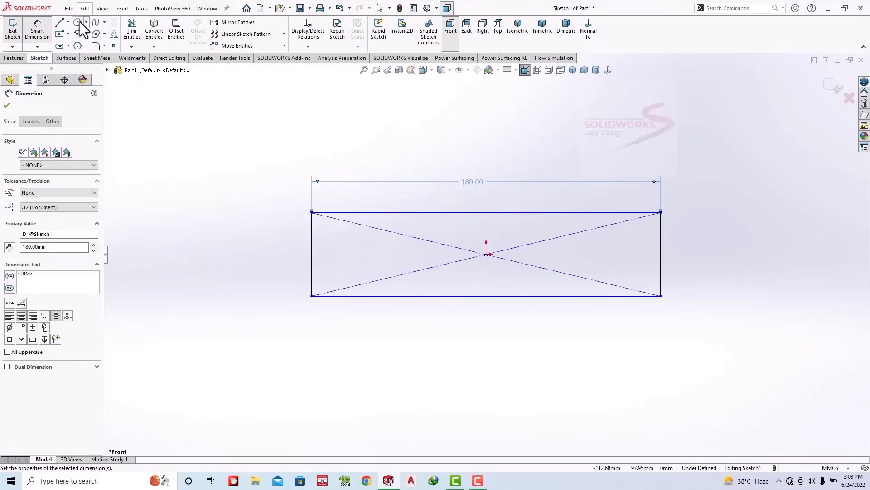
# Step: Add a circle on the right edge, set the 80 mm height, and trim to a rounded end
pyautogui.click(78, 22)
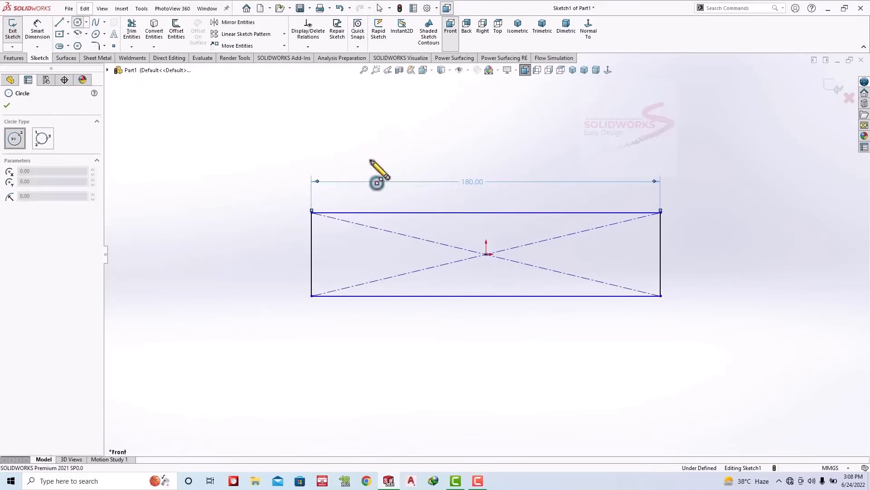
pyautogui.click(663, 220)
pyautogui.click(37, 28)
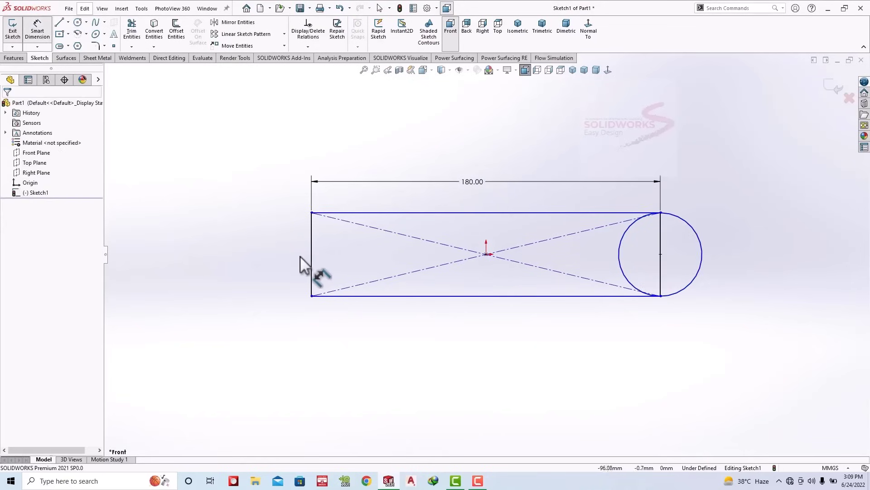
pyautogui.click(311, 252)
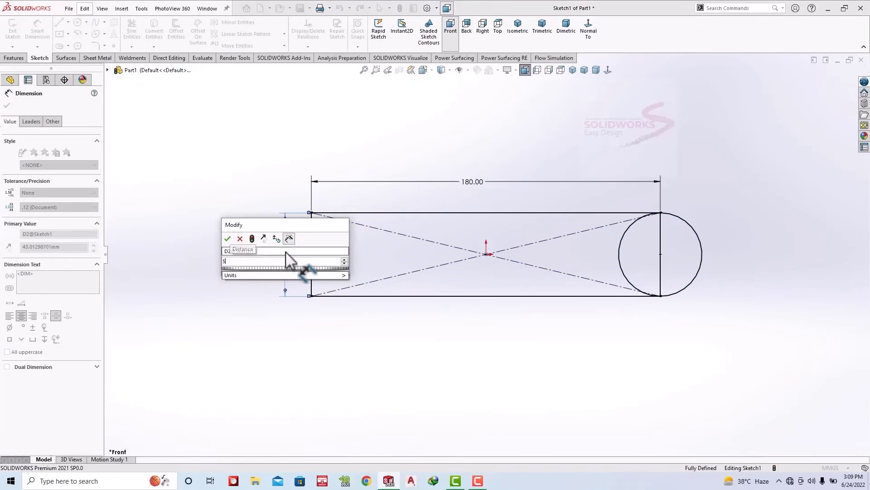
pyautogui.press('Return')
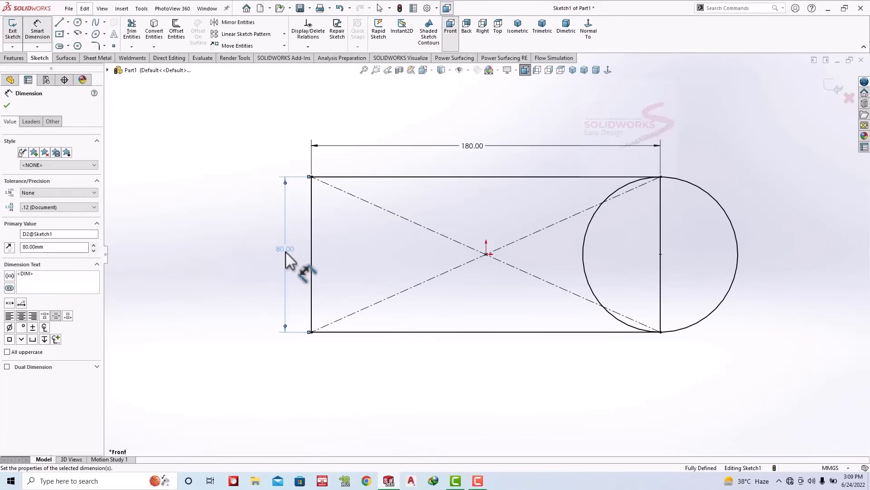
pyautogui.click(132, 28)
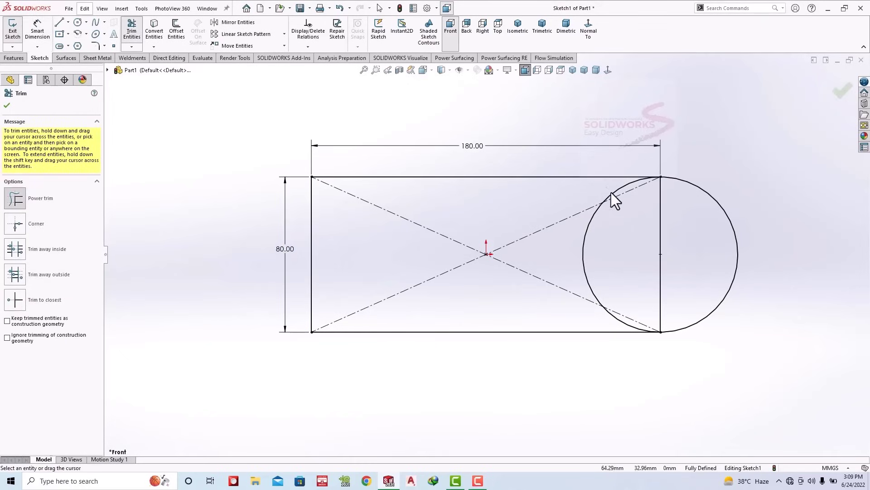
pyautogui.moveTo(611, 192); pyautogui.dragTo(587, 282)
pyautogui.moveTo(617, 317); pyautogui.dragTo(667, 257)
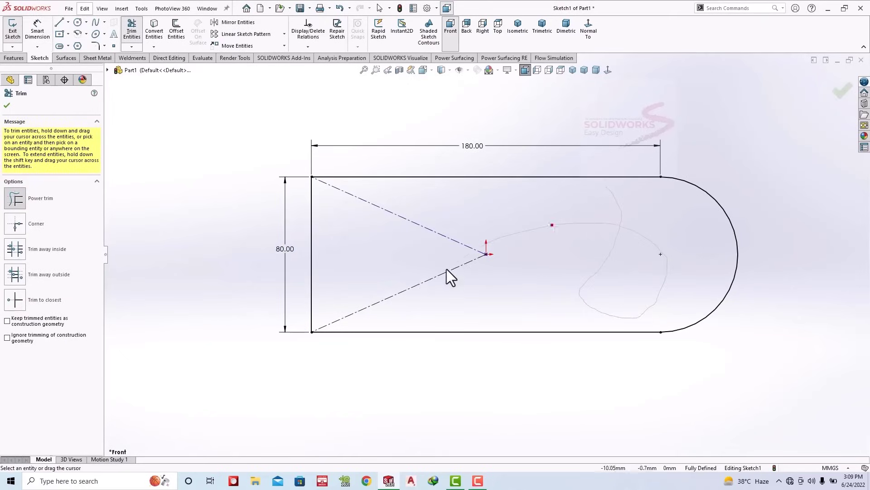
# Step: Draw a circle centred in the rounded end and dimension it to 41 mm diameter
pyautogui.click(77, 21)
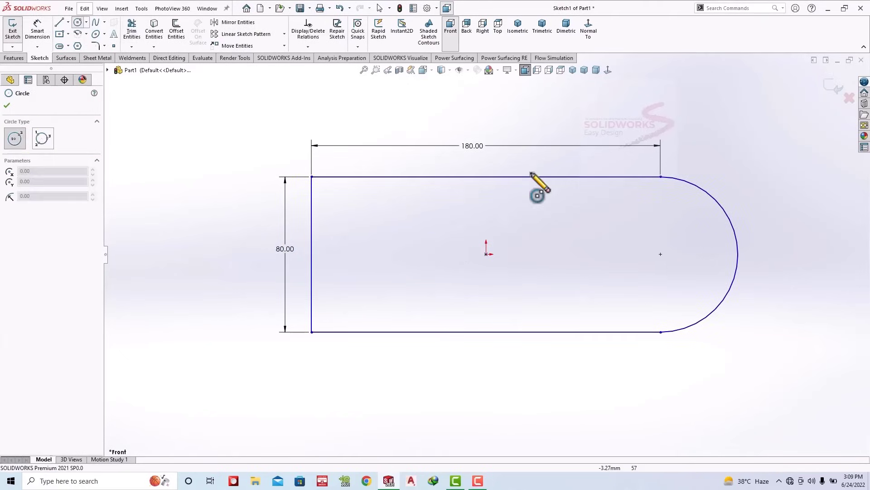
pyautogui.moveTo(661, 254); pyautogui.dragTo(640, 210)
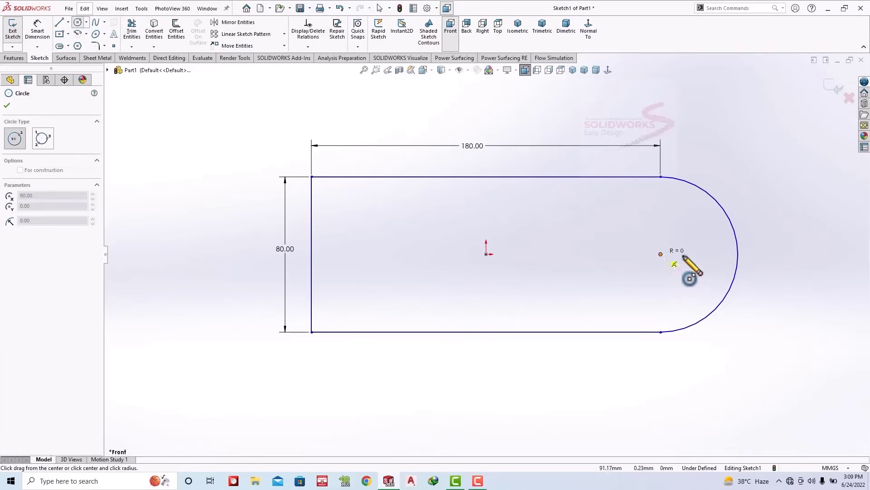
pyautogui.click(41, 28)
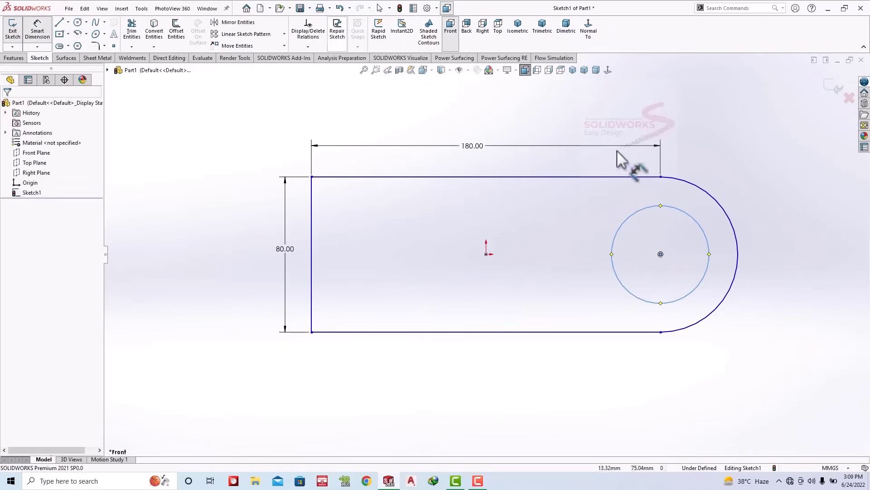
pyautogui.click(693, 218)
pyautogui.click(729, 161)
pyautogui.write('41')
pyautogui.press('Return')
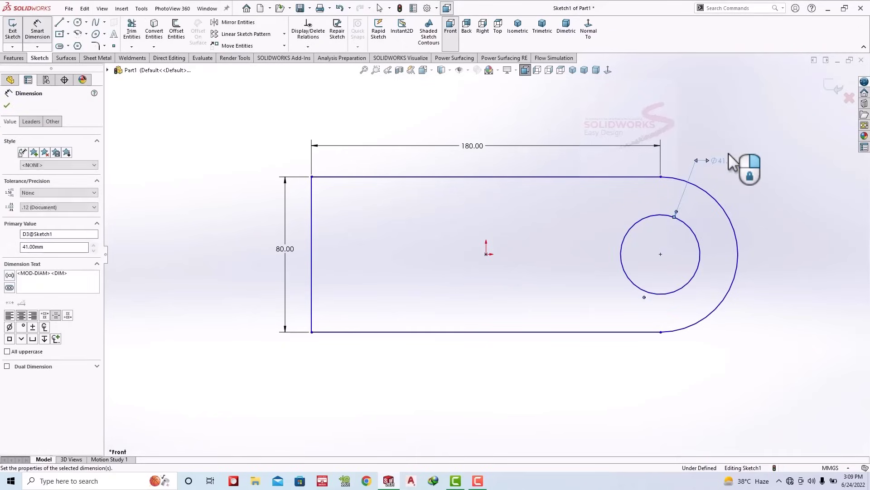
pyautogui.click(13, 58)
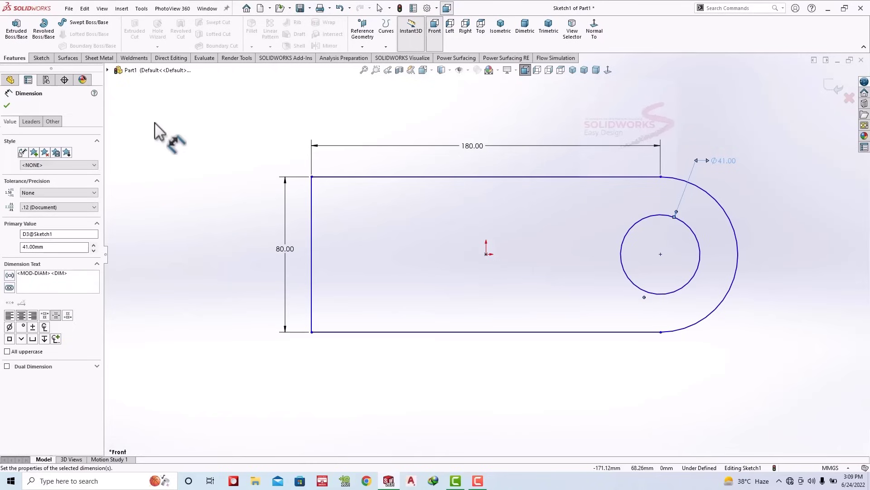
# Step: Extrude the round-ended plate sketch 20 mm into a solid
pyautogui.click(16, 31)
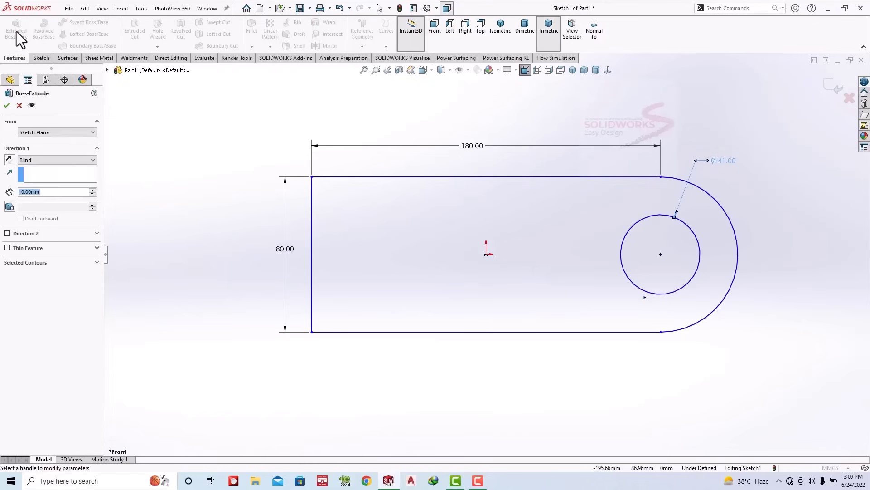
pyautogui.write('20')
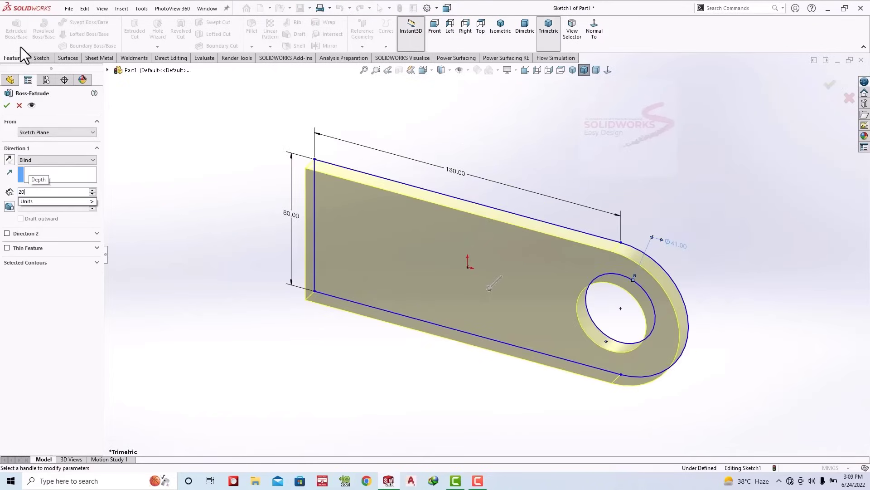
pyautogui.press('Return')
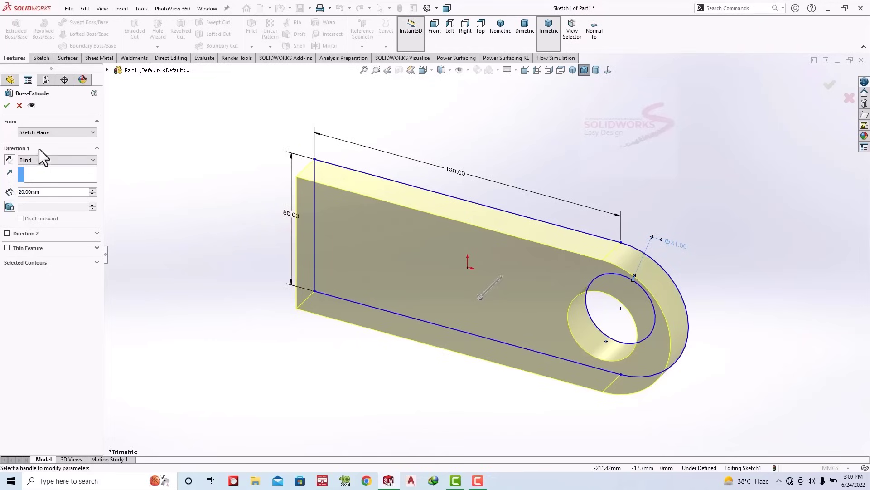
pyautogui.click(6, 106)
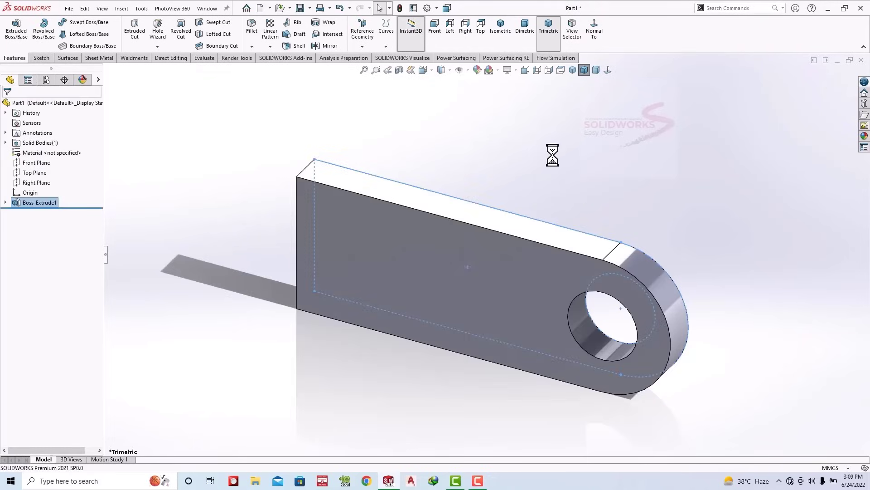
# Step: Sketch a Ø47 mm circle around the hole on the plate's front face
pyautogui.click(515, 271)
pyautogui.click(555, 233)
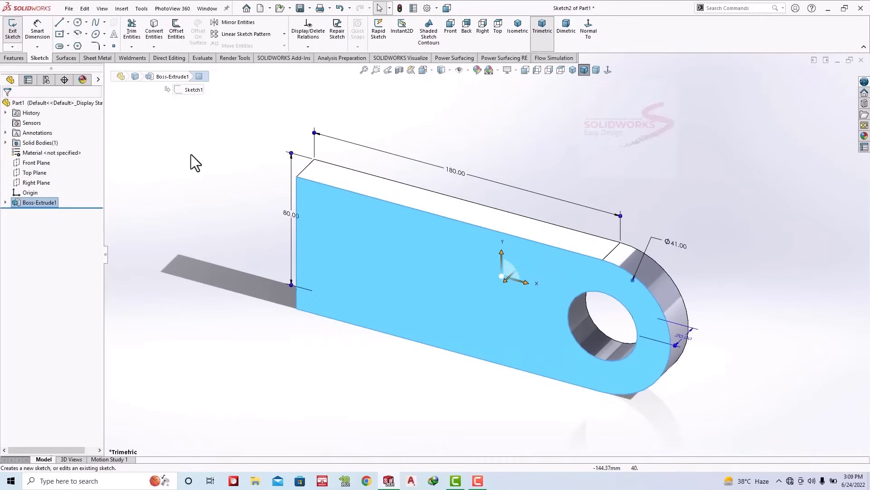
pyautogui.click(78, 22)
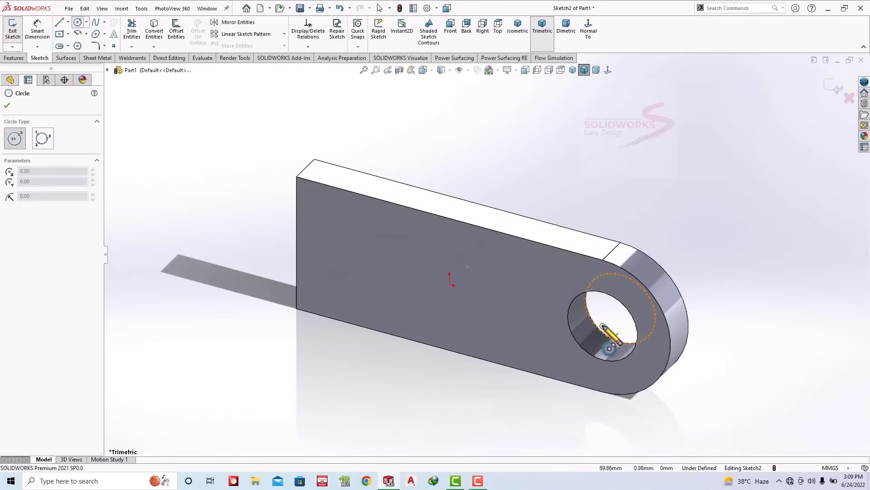
pyautogui.click(603, 326)
pyautogui.click(570, 281)
pyautogui.press('Escape')
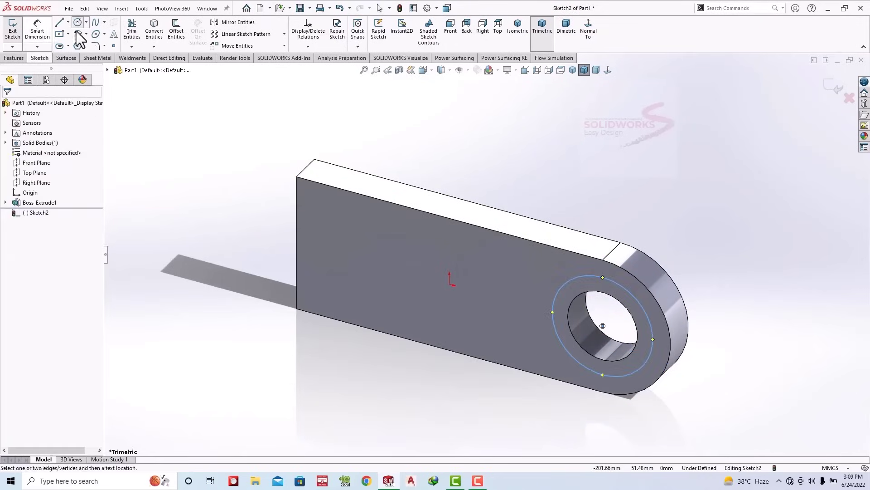
pyautogui.click(586, 274)
pyautogui.click(634, 190)
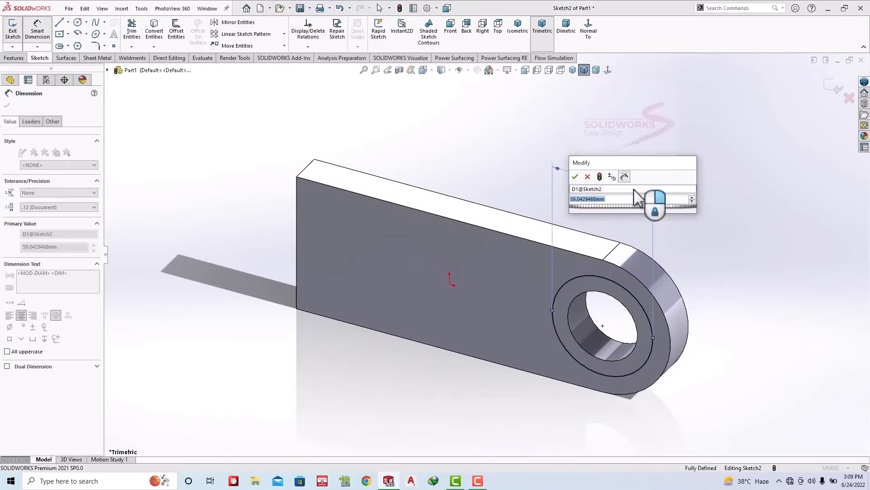
pyautogui.write('47')
pyautogui.press('Return')
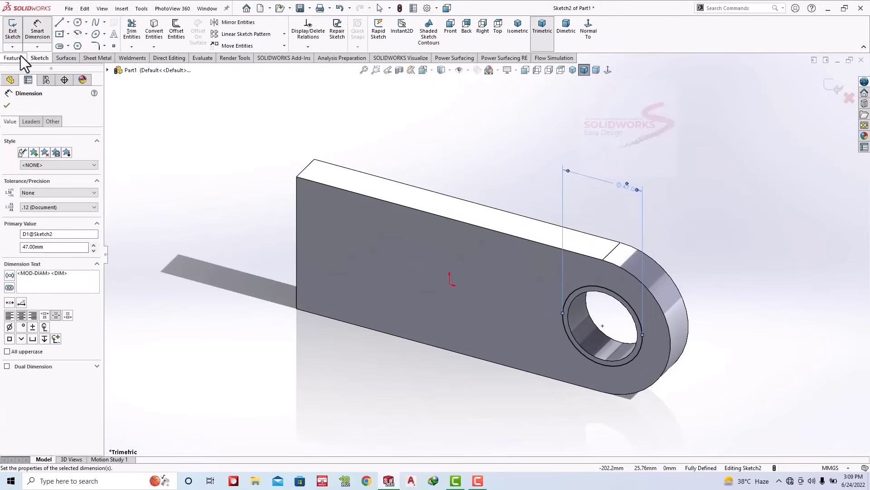
# Step: Extrude-cut the Ø47 circle at depth 10 to form the counterbore
pyautogui.click(14, 58)
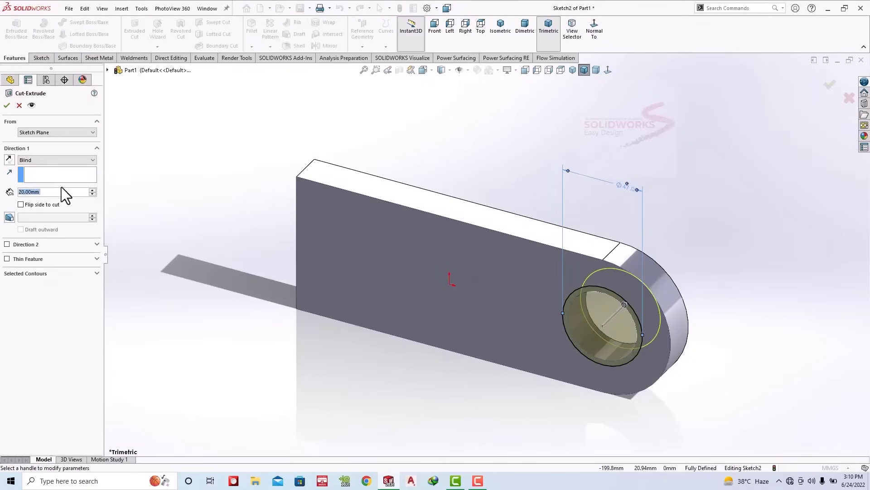
pyautogui.write('10')
pyautogui.press('Return')
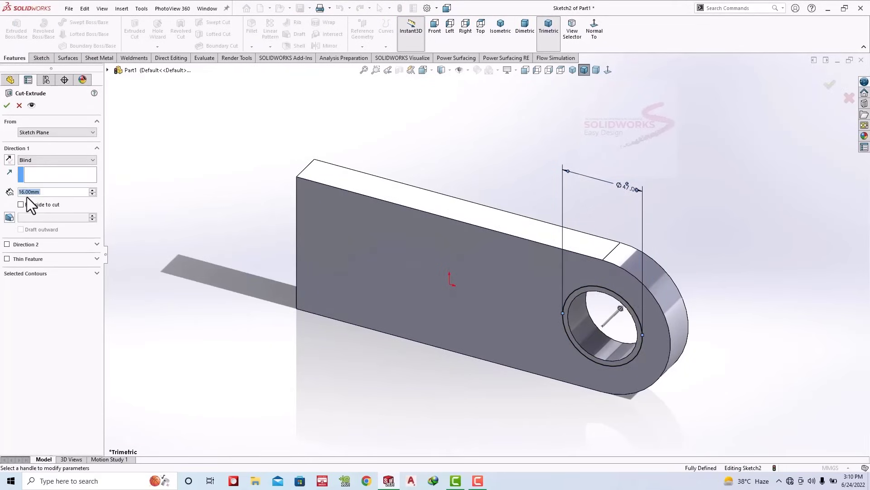
pyautogui.press('Return')
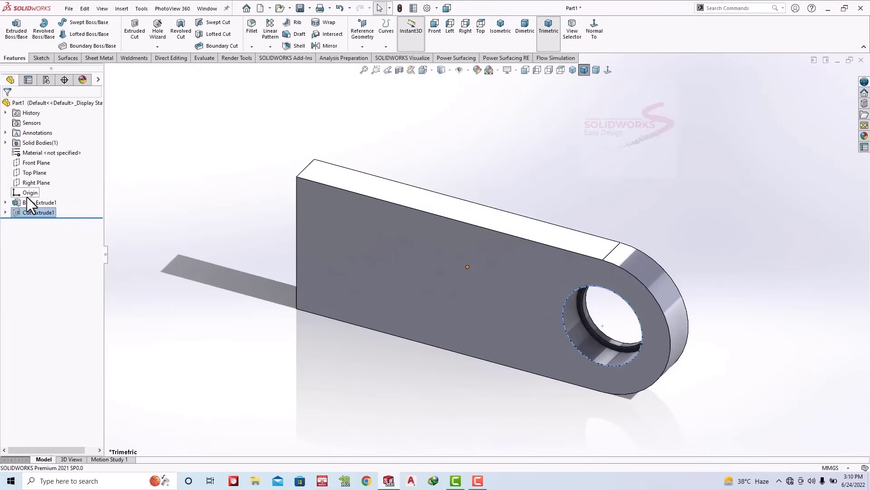
# Step: Start a new sketch on the plate's back face, viewed straight on
pyautogui.click(495, 121)
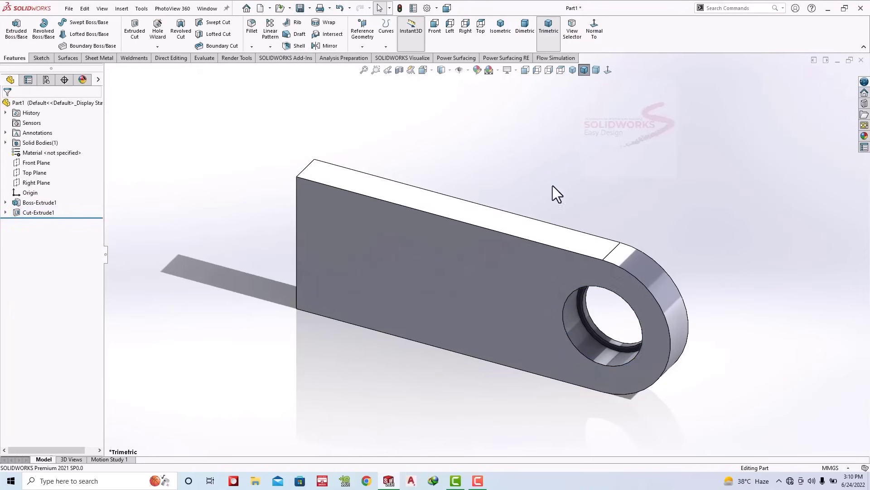
pyautogui.click(476, 254)
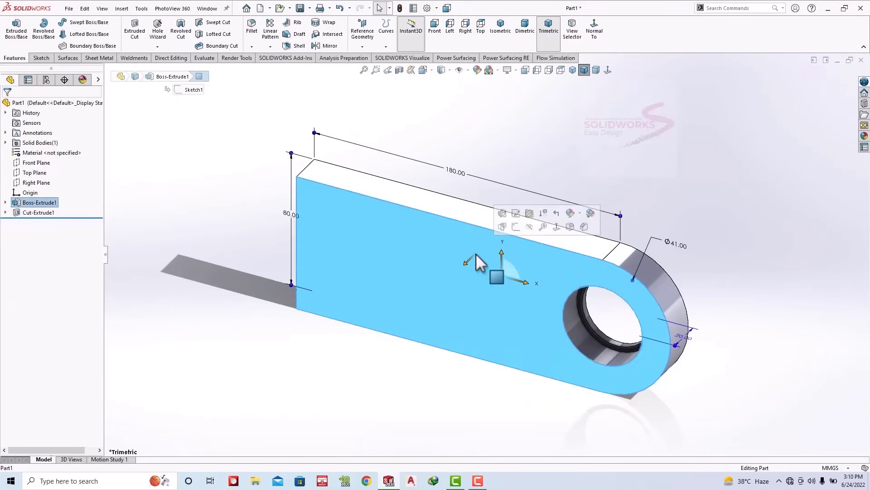
pyautogui.click(690, 184)
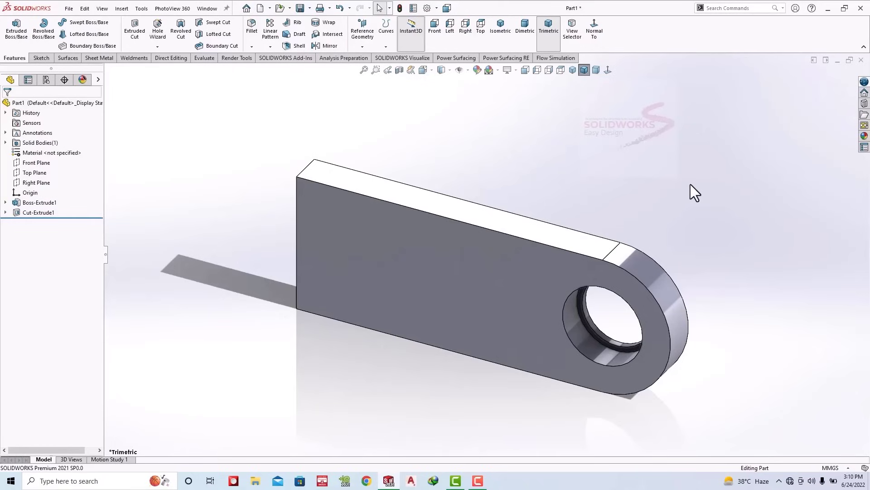
pyautogui.moveTo(666, 173)
pyautogui.mouseDown(button='middle')
pyautogui.moveTo(573, 253)
pyautogui.moveTo(530, 236)
pyautogui.mouseUp(button='middle')
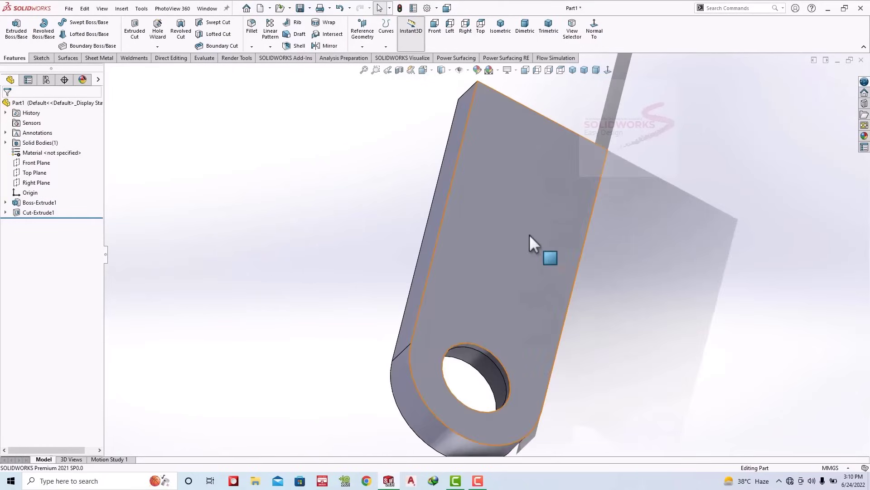
pyautogui.click(529, 235)
pyautogui.click(566, 213)
pyautogui.click(590, 36)
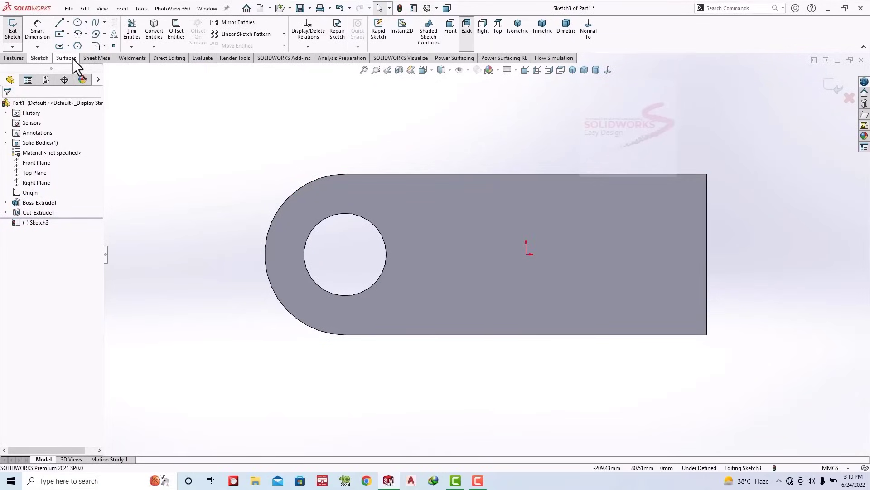
# Step: Draw a corner rectangle from the plate's right edge and set its height to 8 mm
pyautogui.click(67, 34)
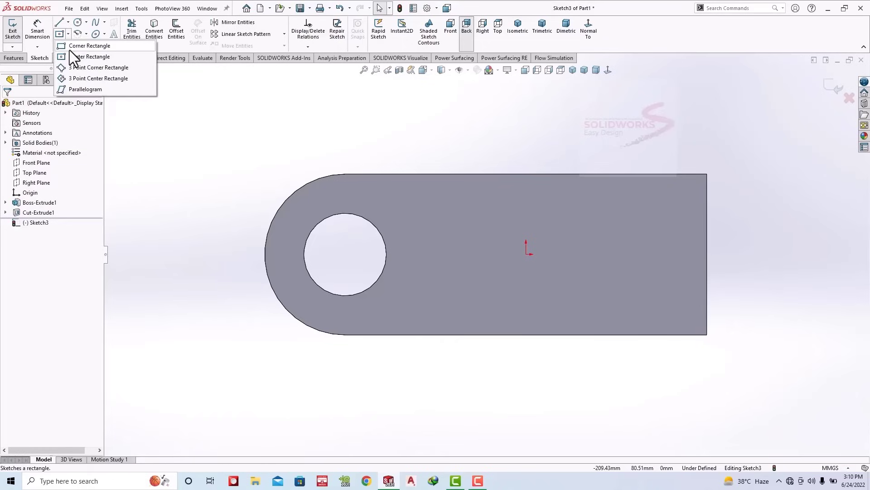
pyautogui.click(70, 47)
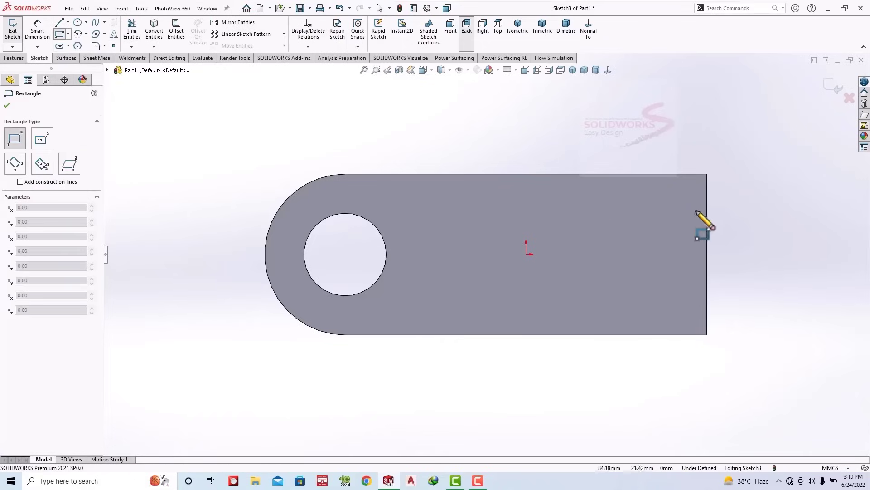
pyautogui.click(707, 211)
pyautogui.click(566, 254)
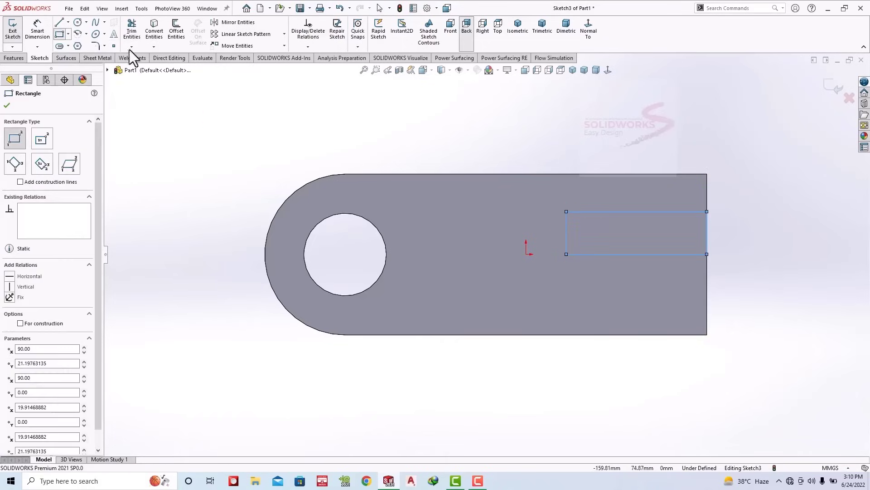
pyautogui.click(38, 30)
pyautogui.click(708, 233)
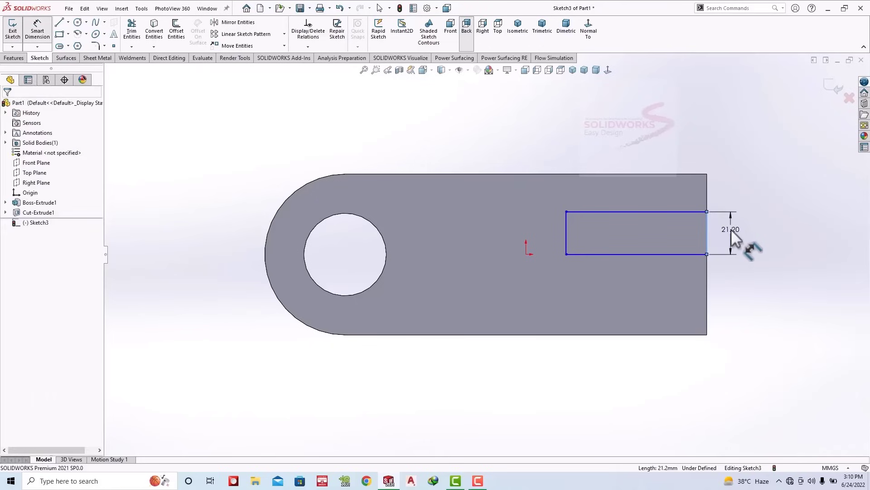
pyautogui.click(731, 228)
pyautogui.write('8')
pyautogui.press('Return')
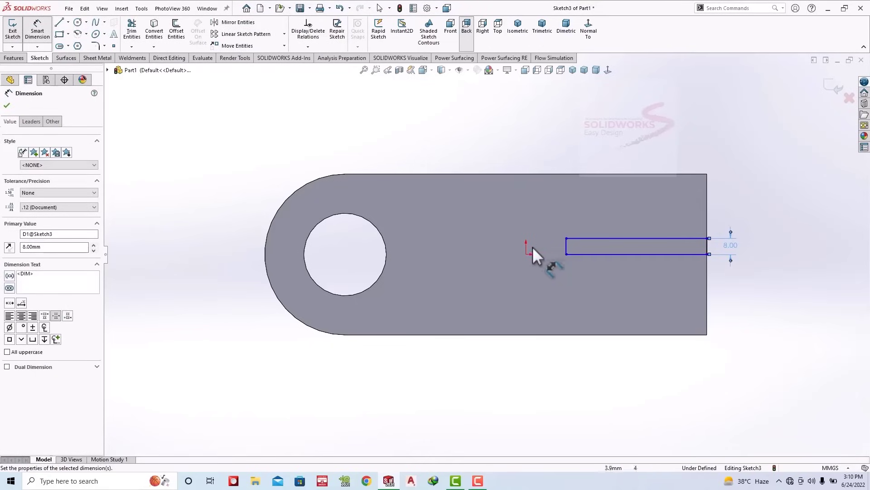
pyautogui.press('Escape')
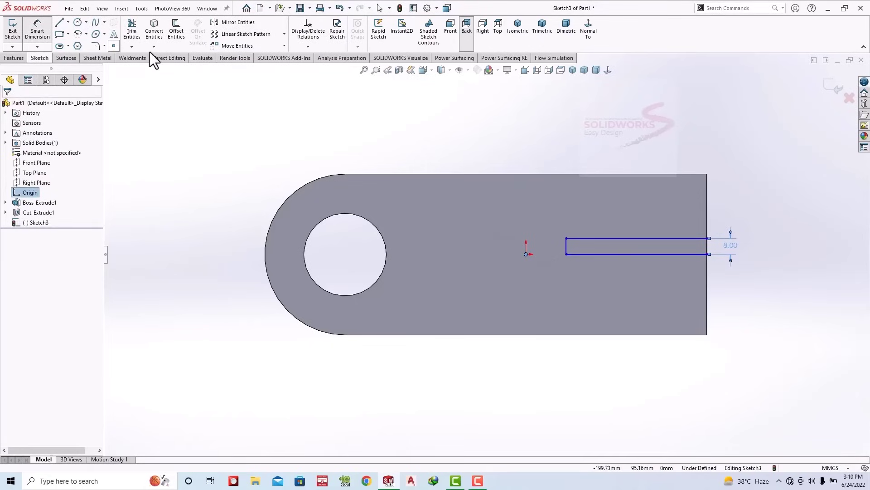
# Step: Position the rectangle 15 mm from the origin
pyautogui.press('l')
pyautogui.click(574, 255)
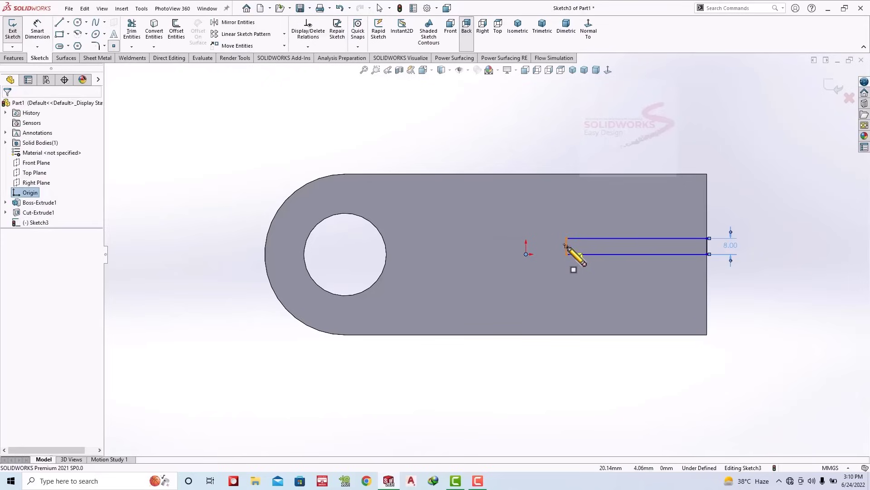
pyautogui.click(38, 29)
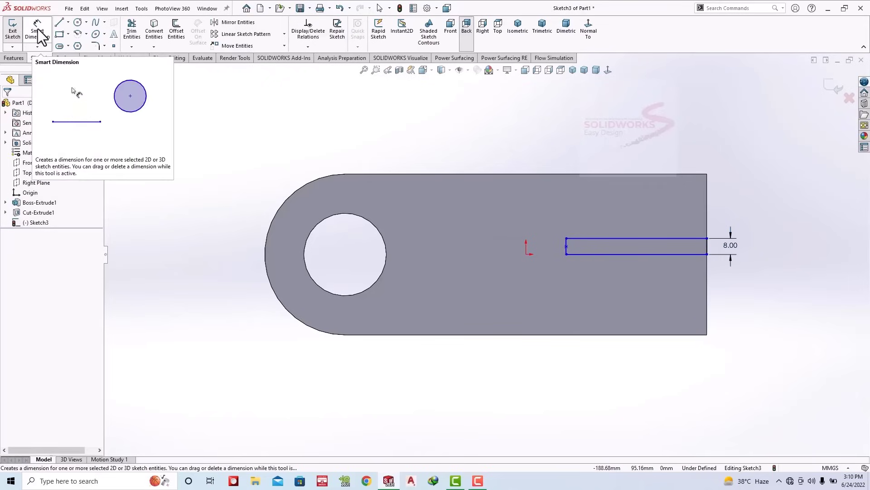
pyautogui.click(525, 254)
pyautogui.click(566, 246)
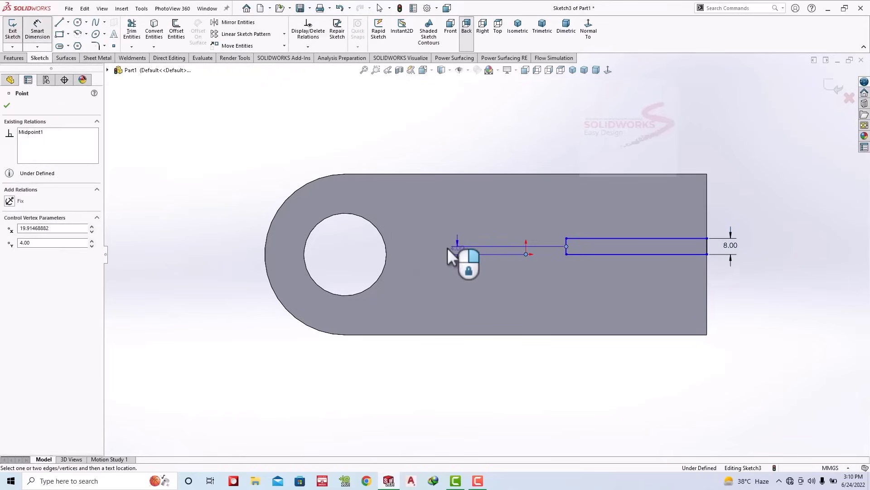
pyautogui.click(354, 256)
pyautogui.write('15')
pyautogui.press('Return')
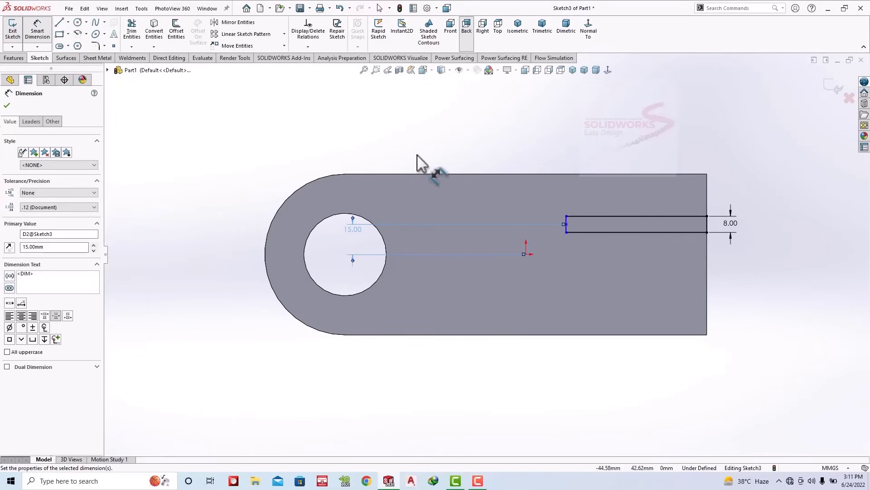
# Step: Draw a second corner rectangle below the first
pyautogui.click(68, 22)
pyautogui.click(71, 45)
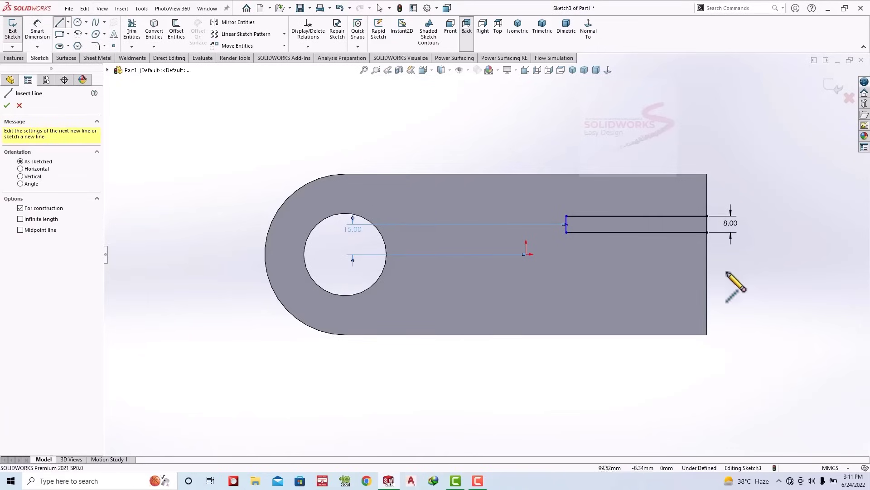
pyautogui.click(68, 34)
pyautogui.click(104, 46)
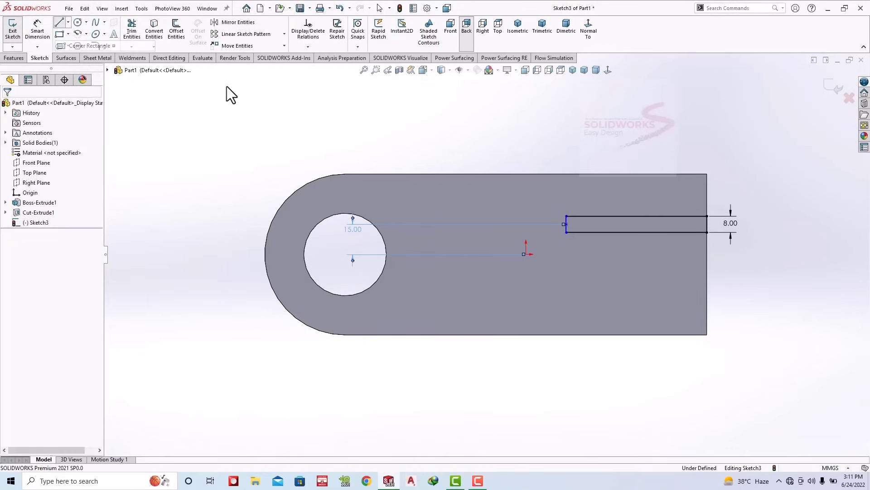
pyautogui.click(707, 299)
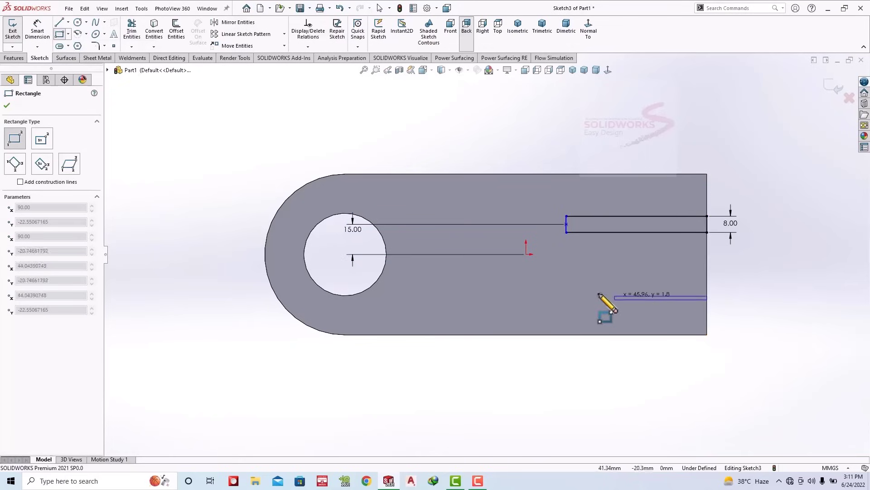
pyautogui.click(567, 283)
pyautogui.press('Escape')
# Step: Set both rectangles' lengths to 85 mm
pyautogui.click(685, 216)
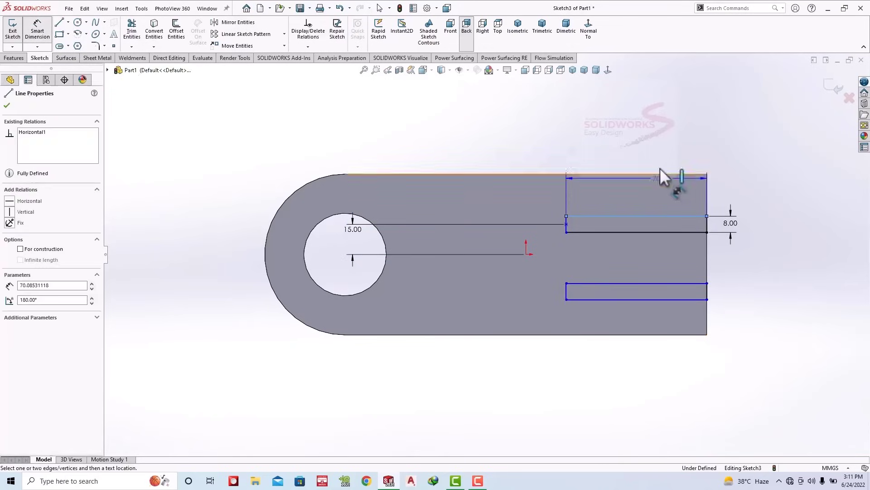
pyautogui.click(656, 140)
pyautogui.write('85')
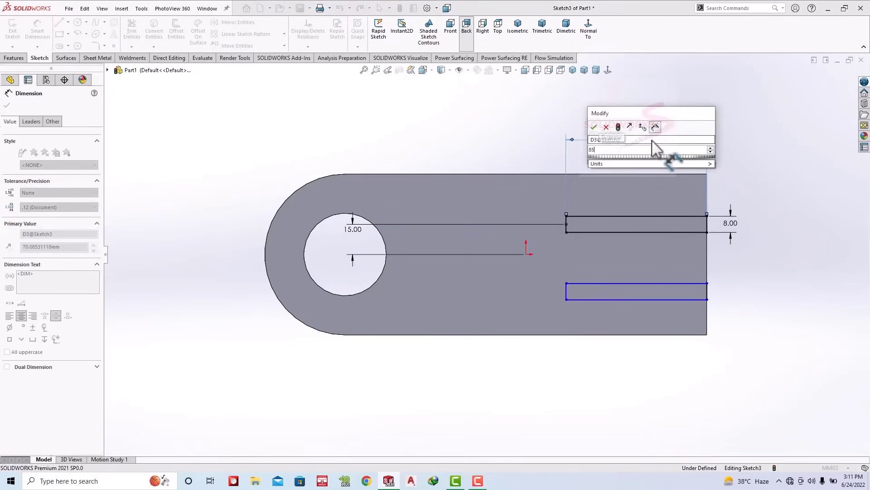
pyautogui.press('Return')
pyautogui.press('Escape')
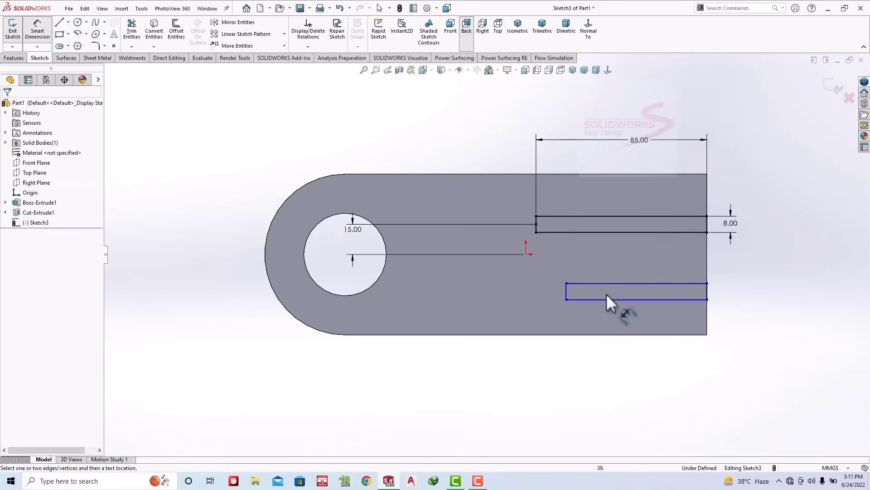
pyautogui.click(632, 300)
pyautogui.click(628, 340)
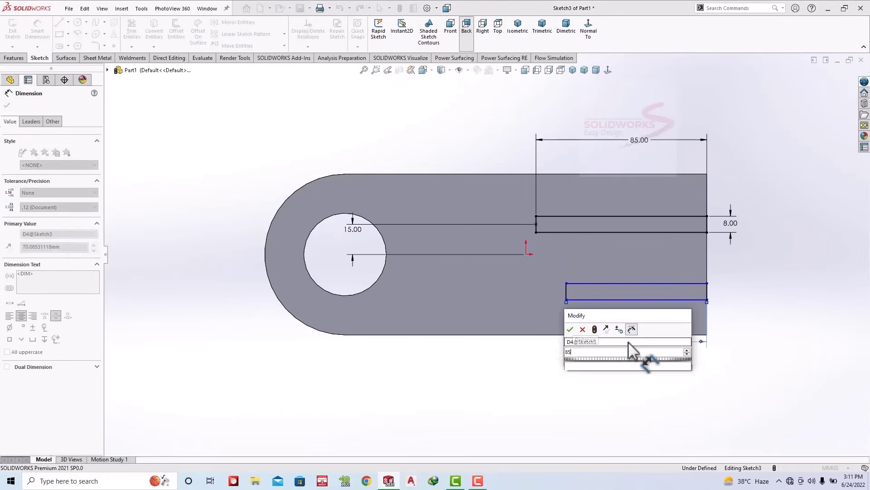
pyautogui.write('85')
pyautogui.press('Return')
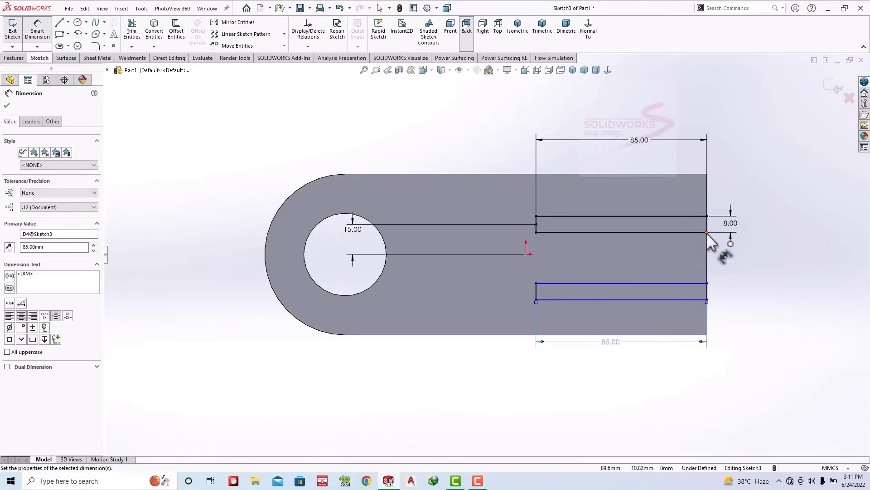
# Step: Space the rectangles 40 mm apart and give the lower one an 8 mm height
pyautogui.click(706, 232)
pyautogui.click(707, 299)
pyautogui.click(727, 272)
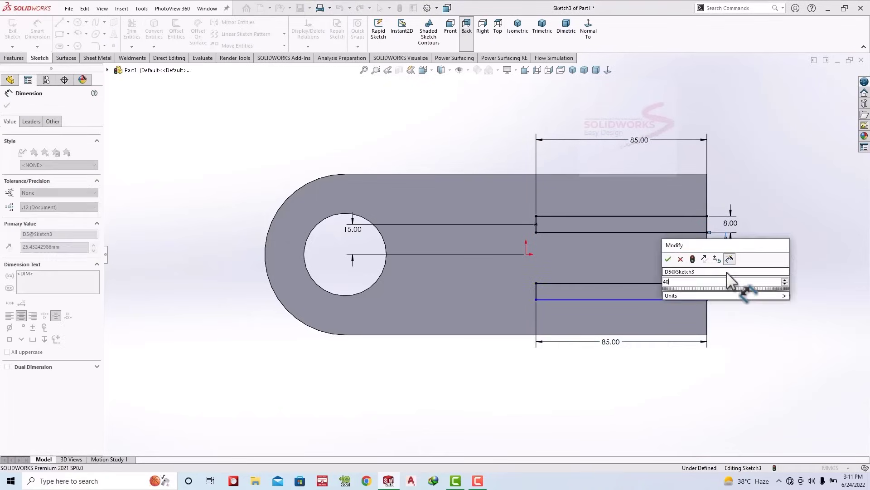
pyautogui.write('40')
pyautogui.press('Return')
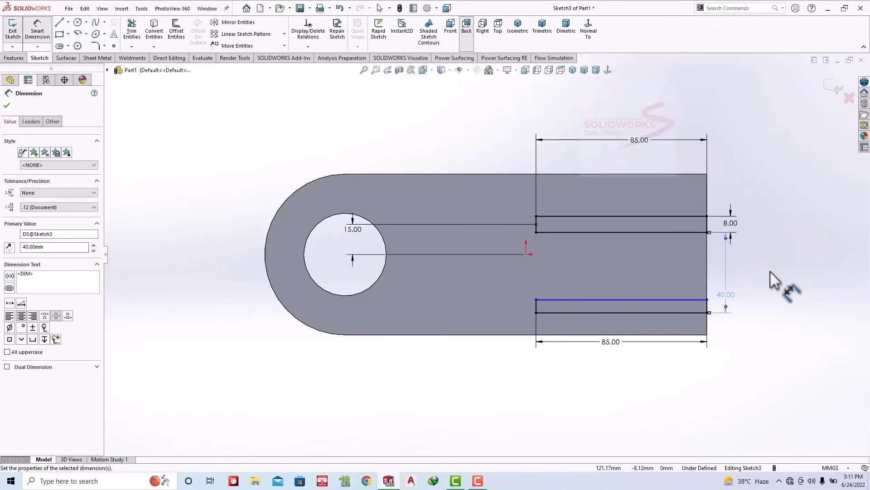
pyautogui.press('Escape')
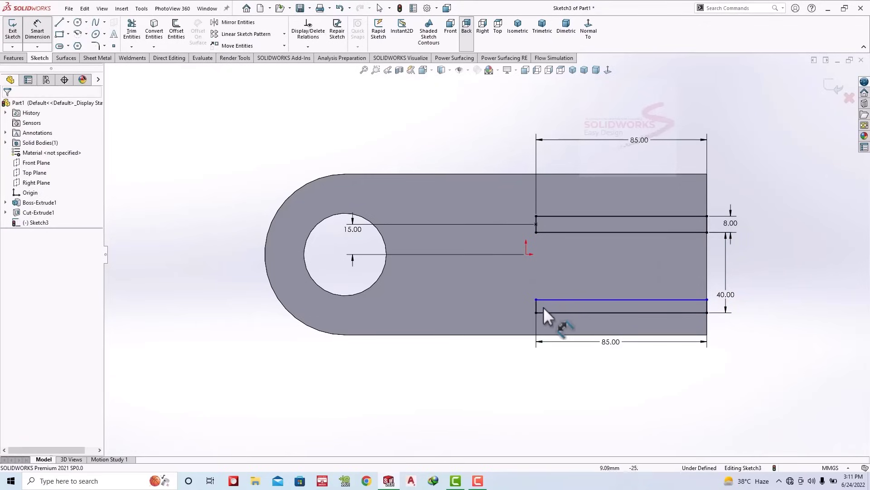
pyautogui.click(502, 372)
pyautogui.write('8')
pyautogui.press('Return')
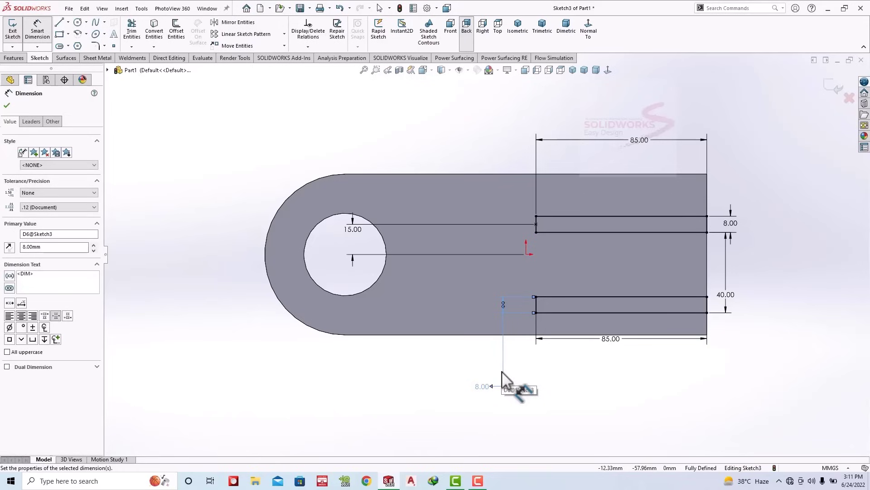
# Step: Extrude both rectangles 3 mm as raised ribs
pyautogui.click(14, 58)
pyautogui.click(17, 29)
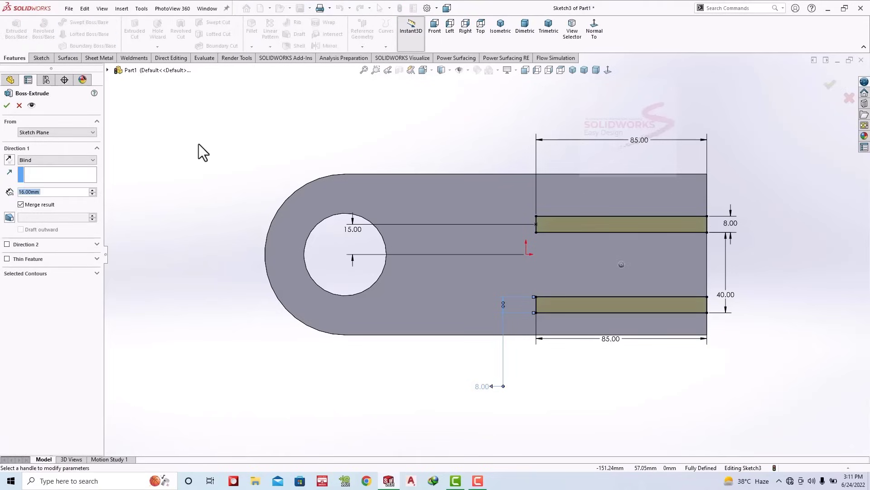
pyautogui.write('3')
pyautogui.press('Return')
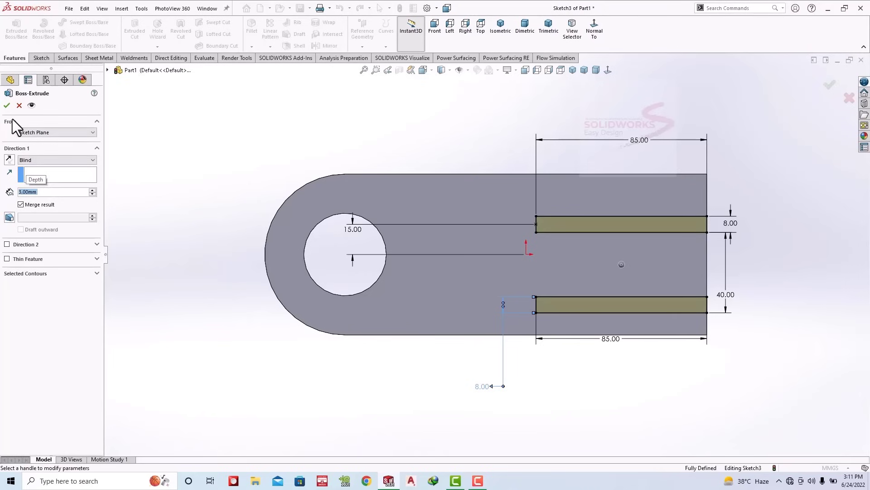
pyautogui.click(7, 106)
pyautogui.click(528, 35)
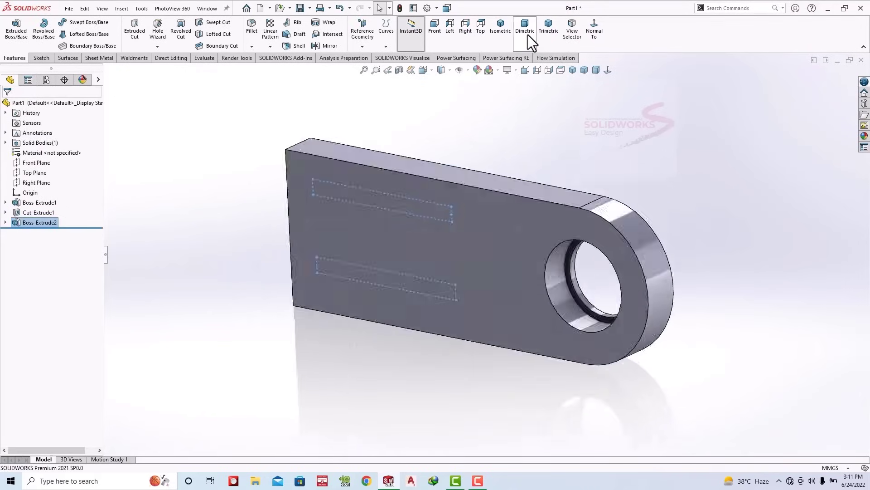
# Step: Orbit to inspect the new ribs, then start Sketch4 on the ribbed face
pyautogui.moveTo(515, 185)
pyautogui.mouseDown(button='middle')
pyautogui.moveTo(466, 355)
pyautogui.moveTo(491, 389)
pyautogui.mouseUp(button='middle')
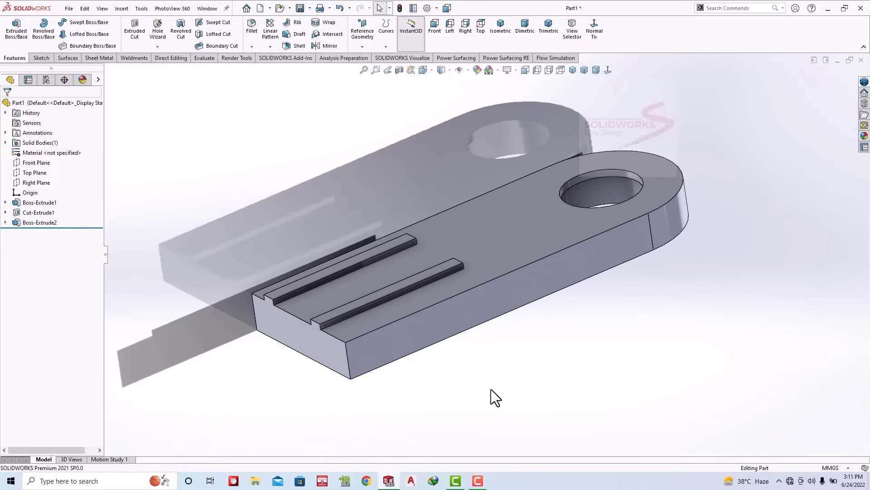
pyautogui.click(436, 271)
pyautogui.click(480, 239)
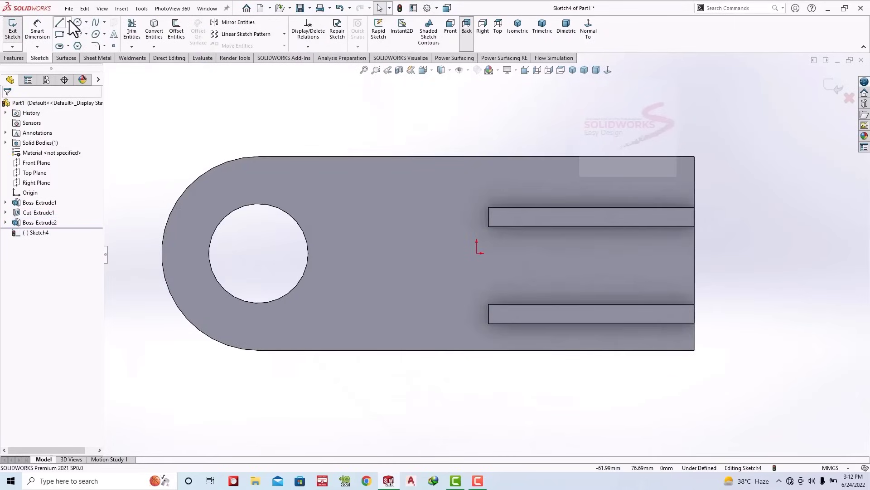
# Step: Draw construction centerlines along the upper and lower ribs
pyautogui.click(69, 21)
pyautogui.click(74, 44)
pyautogui.click(488, 217)
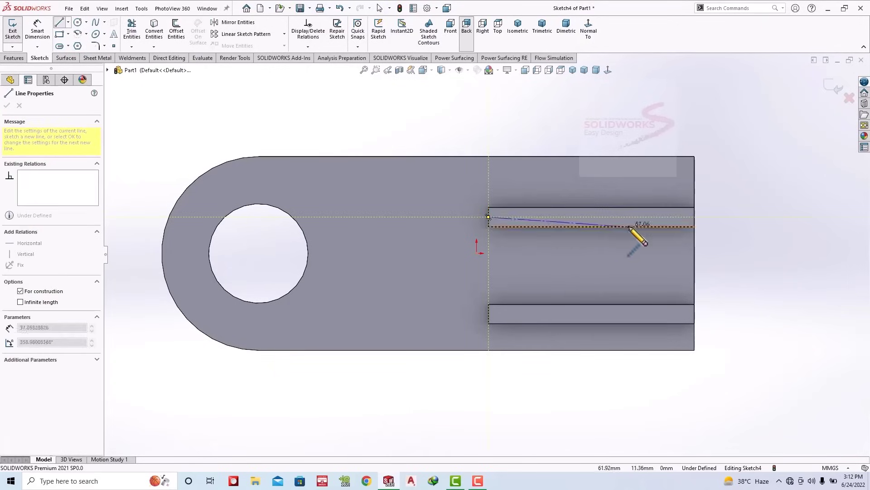
pyautogui.click(695, 217)
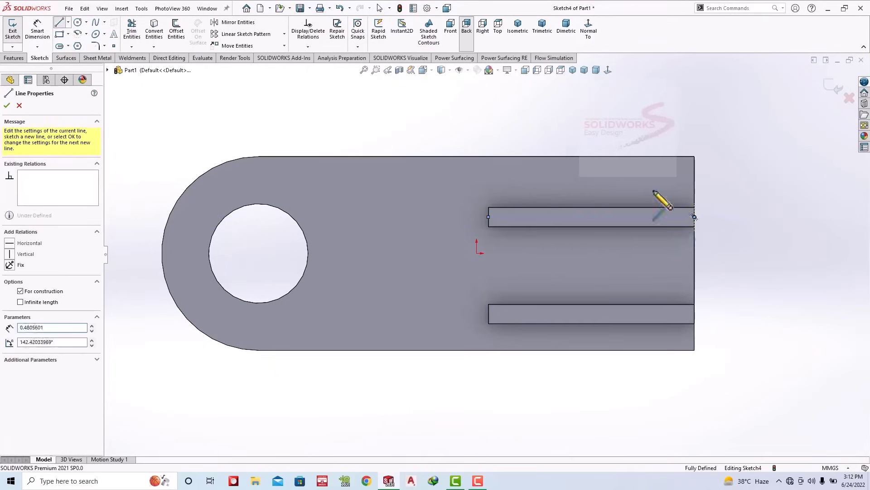
pyautogui.press('Escape')
pyautogui.click(70, 23)
pyautogui.click(76, 45)
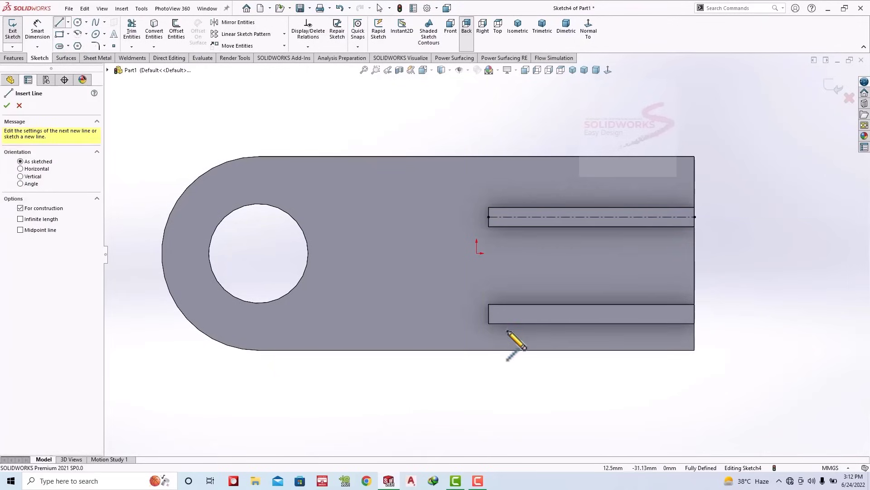
pyautogui.click(488, 314)
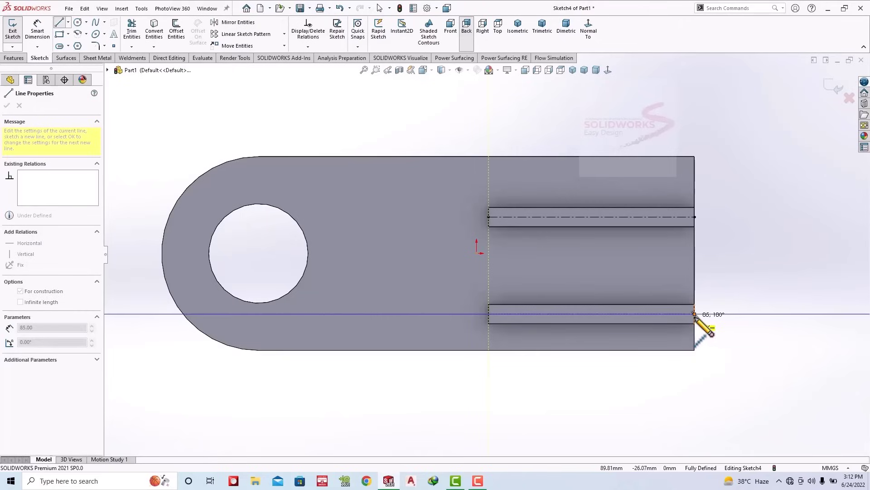
pyautogui.click(695, 313)
pyautogui.press('Escape')
# Step: Place a circle on the upper centerline and dimension it to 6.5 mm diameter
pyautogui.click(77, 23)
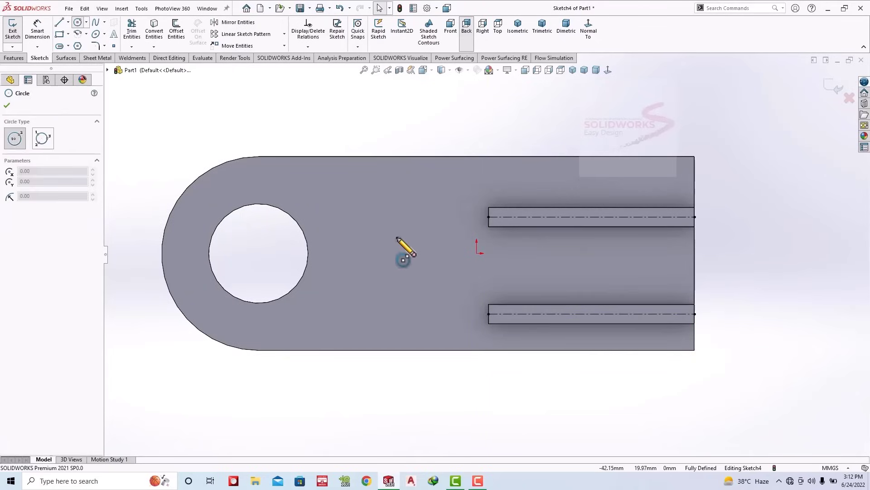
pyautogui.click(524, 217)
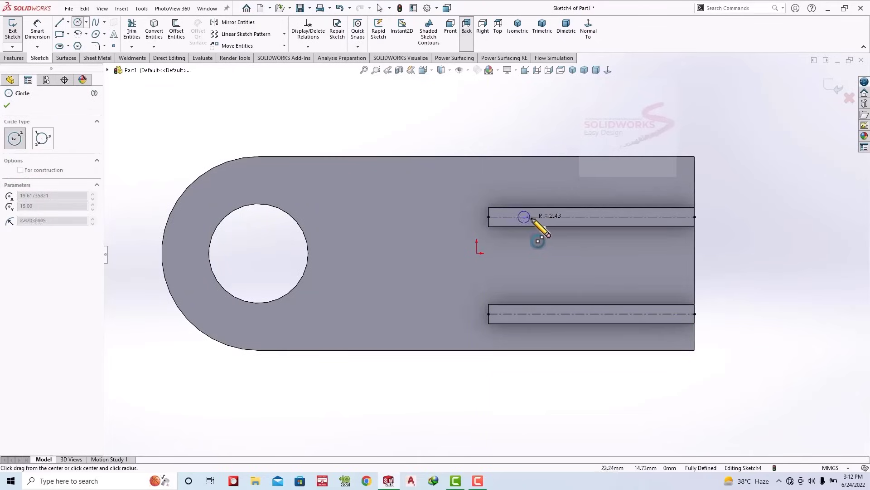
pyautogui.click(46, 31)
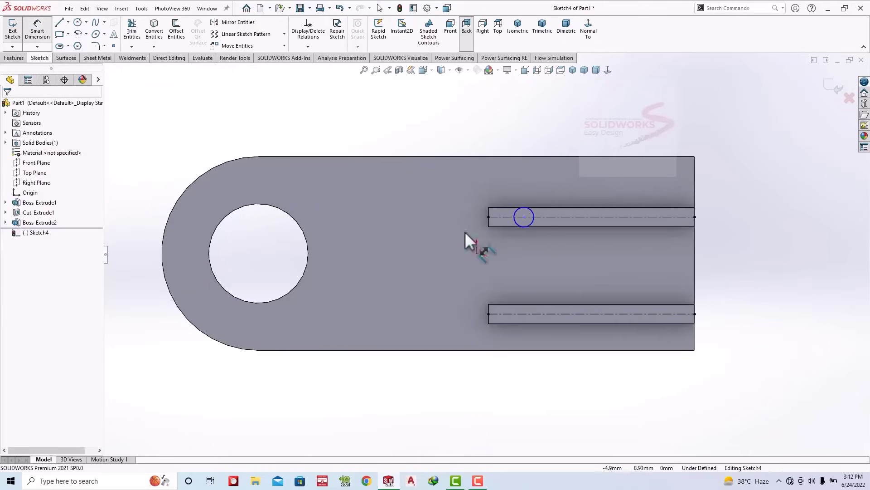
pyautogui.click(534, 214)
pyautogui.click(573, 129)
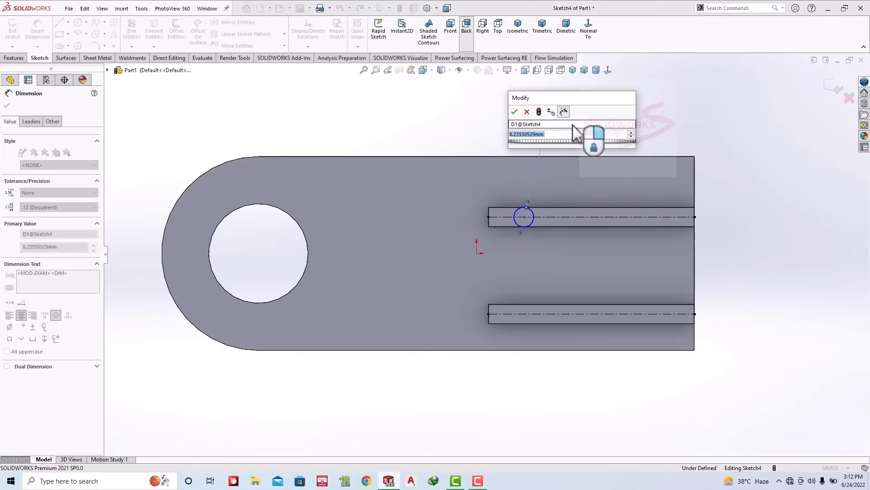
pyautogui.write('6.5')
pyautogui.press('Return')
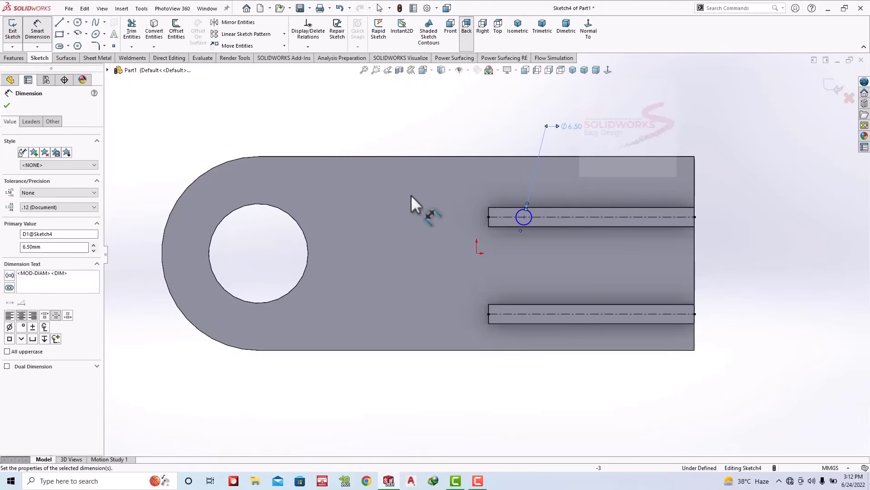
# Step: Add a second circle on the upper centerline and make it concentric with the slot end
pyautogui.click(78, 22)
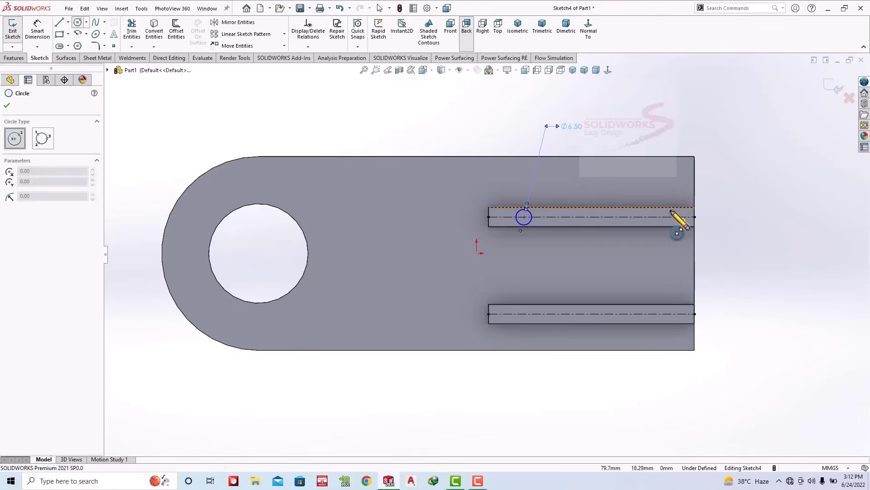
pyautogui.click(673, 217)
pyautogui.press('Escape')
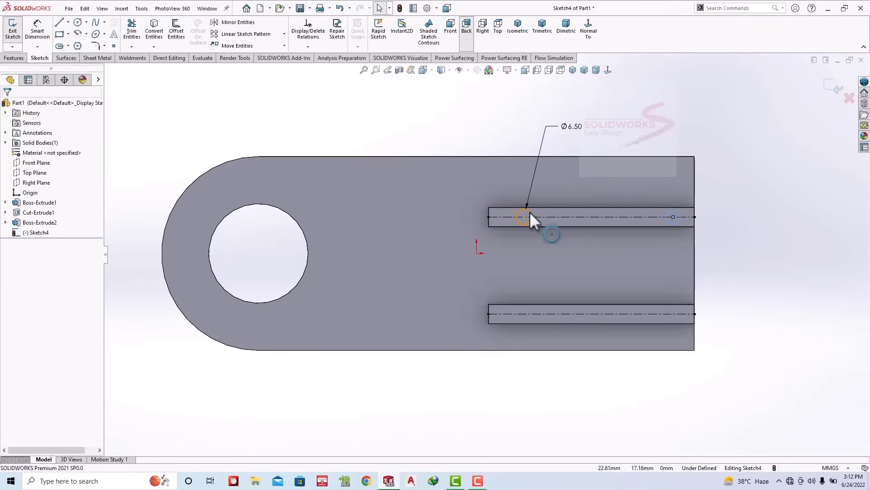
pyautogui.click(529, 211)
pyautogui.keyDown('ctrl'); pyautogui.click(668, 211); pyautogui.keyUp('ctrl')
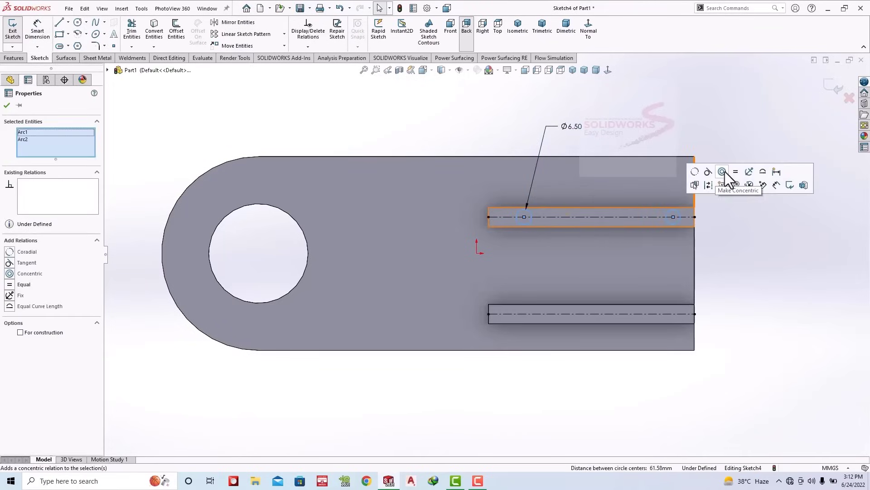
pyautogui.click(722, 171)
pyautogui.click(727, 135)
# Step: Dimension the right circle's centre 10 mm from the plate's right edge
pyautogui.click(37, 30)
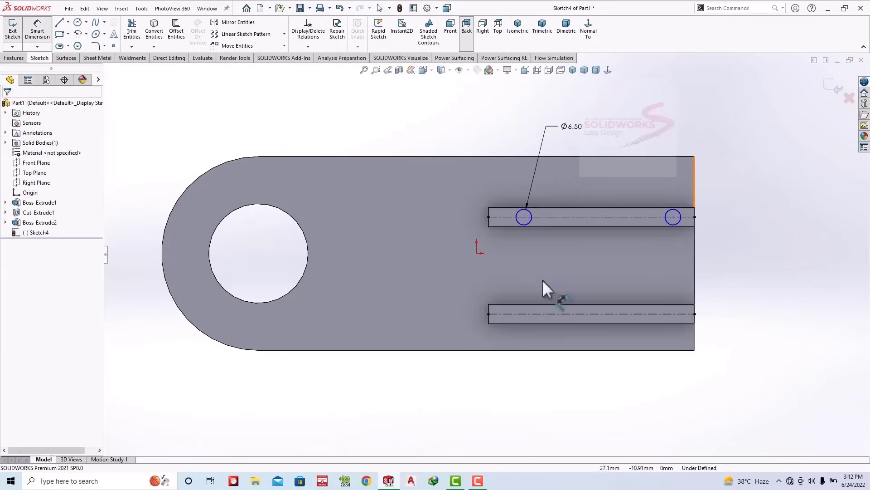
pyautogui.click(674, 217)
pyautogui.click(694, 197)
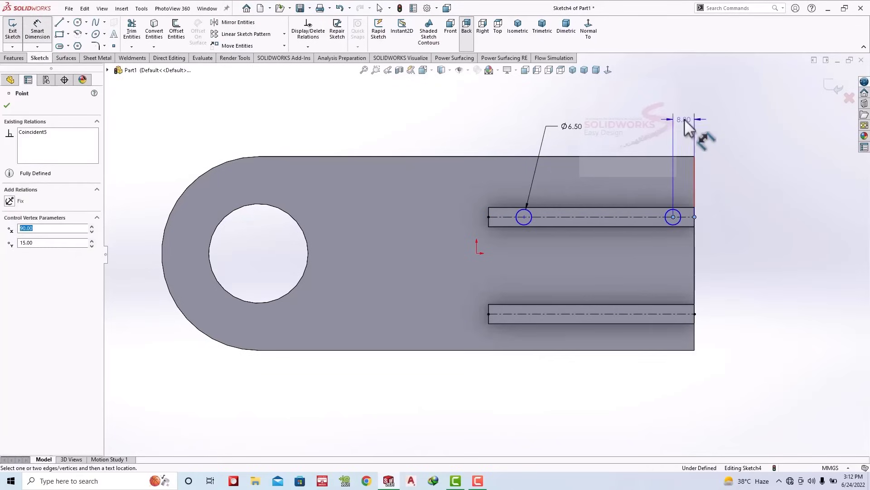
pyautogui.click(685, 119)
pyautogui.write('10')
pyautogui.press('Return')
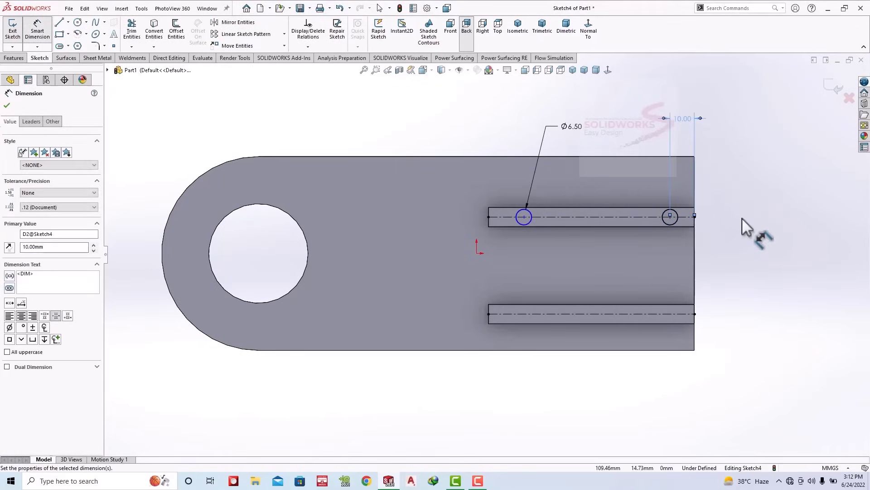
pyautogui.click(741, 219)
# Step: Set the centre-to-centre distance between the two circles to 66.4 mm
pyautogui.click(670, 217)
pyautogui.click(524, 216)
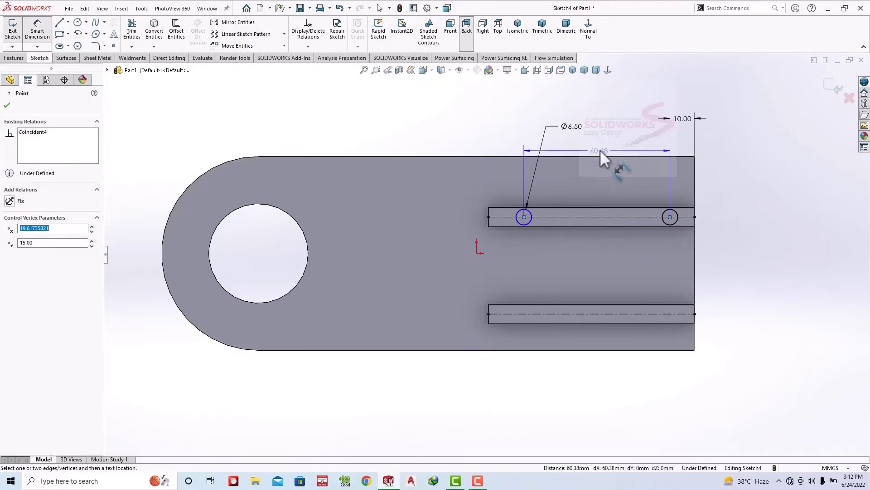
pyautogui.click(605, 145)
pyautogui.write('66.4')
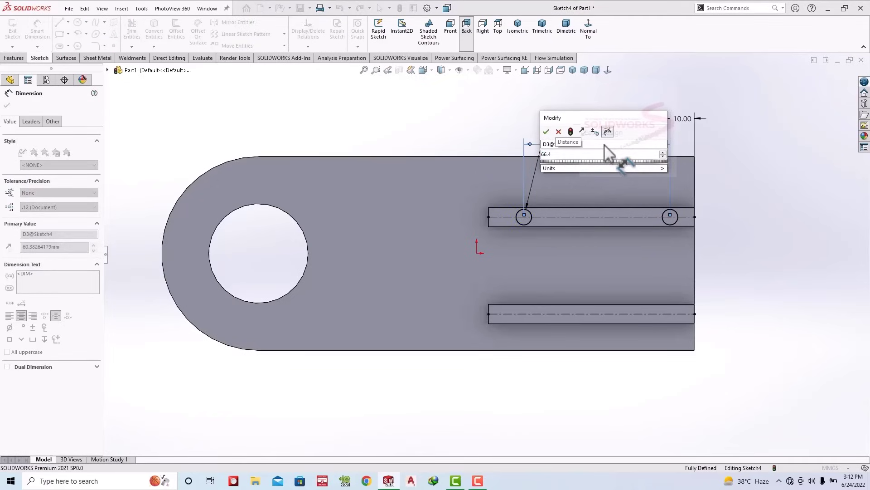
pyautogui.press('Return')
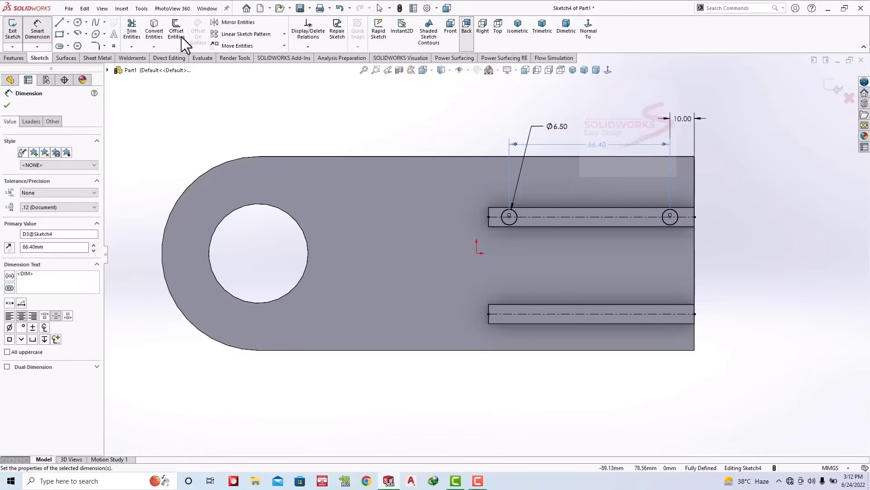
pyautogui.press('Escape')
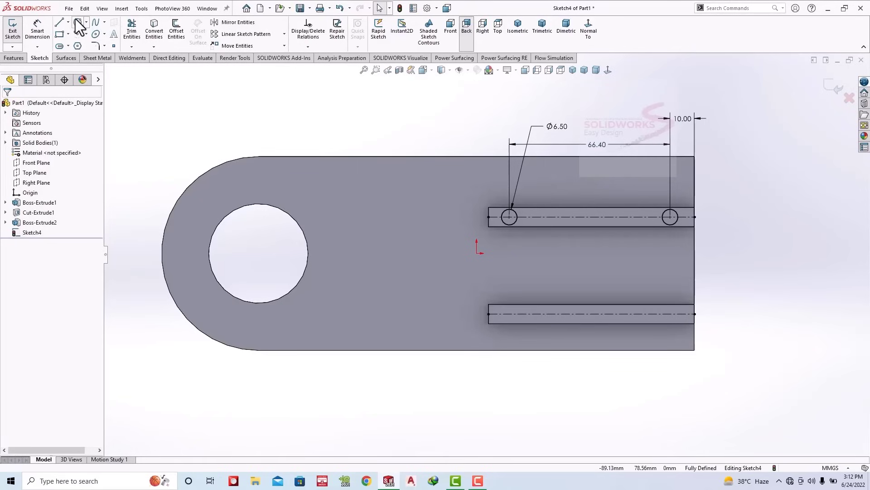
# Step: Draw a vertical centerline between the slots and a horizontal centerline from its midpoint
pyautogui.click(78, 23)
pyautogui.click(79, 50)
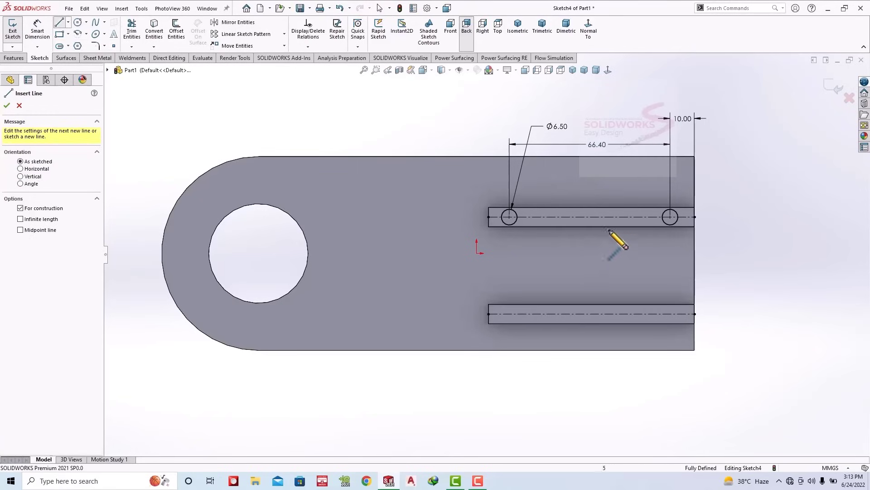
pyautogui.click(594, 226)
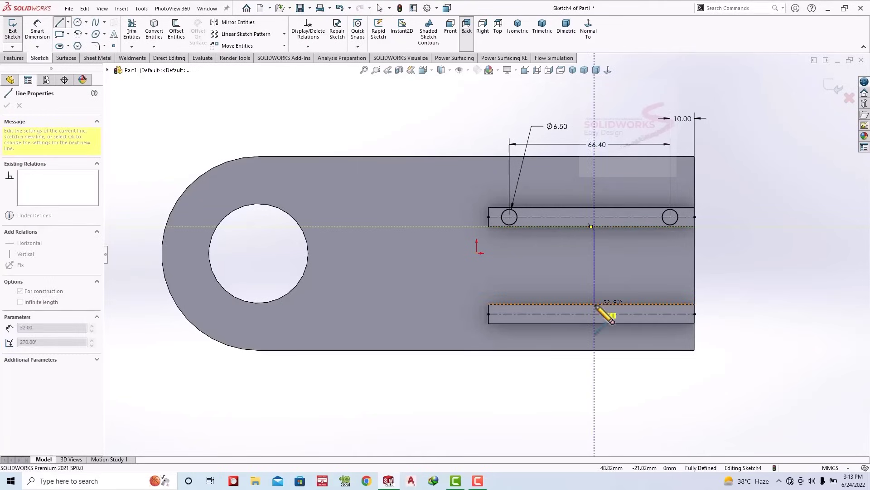
pyautogui.doubleClick(595, 304)
pyautogui.click(594, 265)
pyautogui.click(729, 265)
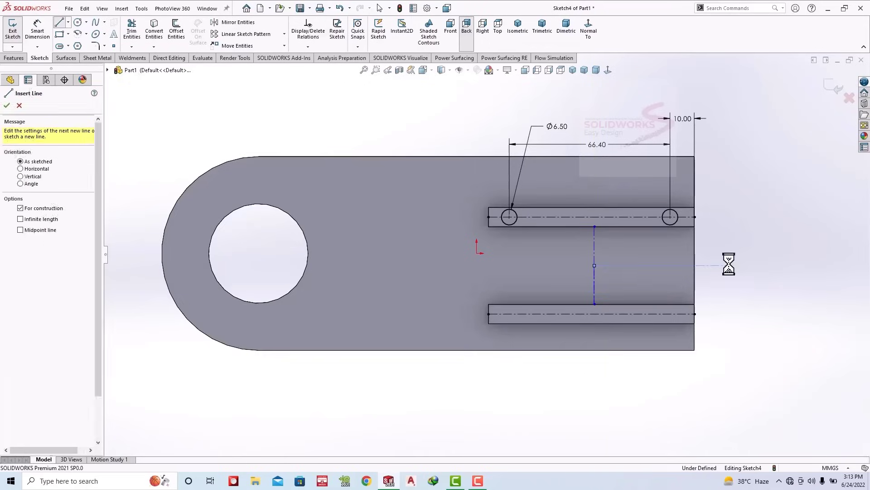
pyautogui.press('Escape')
# Step: Mirror the upper slot's two circles about the horizontal centerline onto the lower slot
pyautogui.click(232, 23)
pyautogui.moveTo(417, 182); pyautogui.dragTo(686, 229)
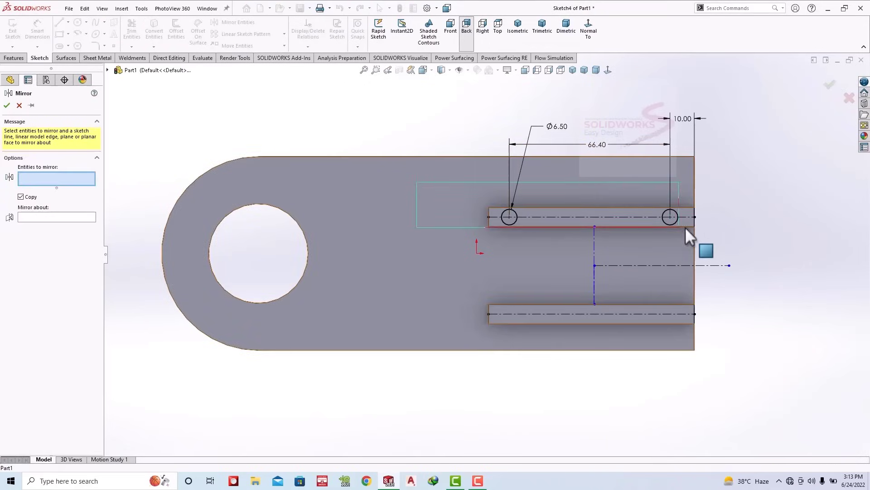
pyautogui.click(74, 232)
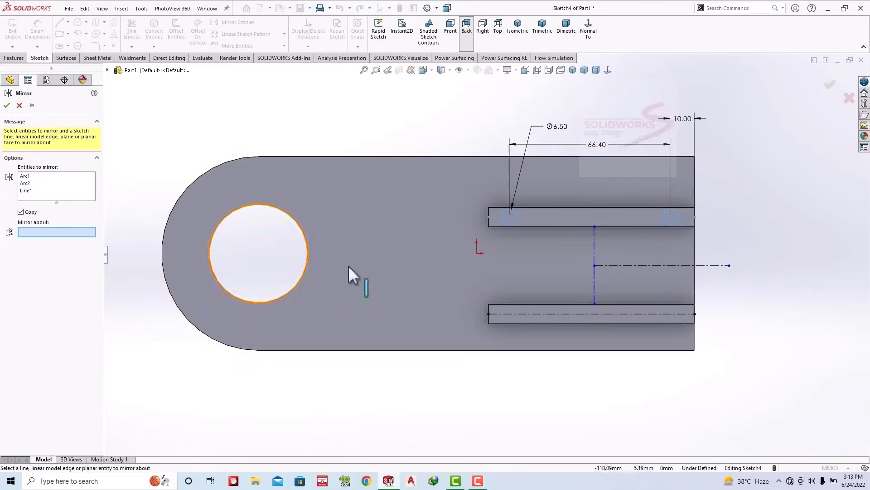
pyautogui.click(624, 265)
pyautogui.click(7, 105)
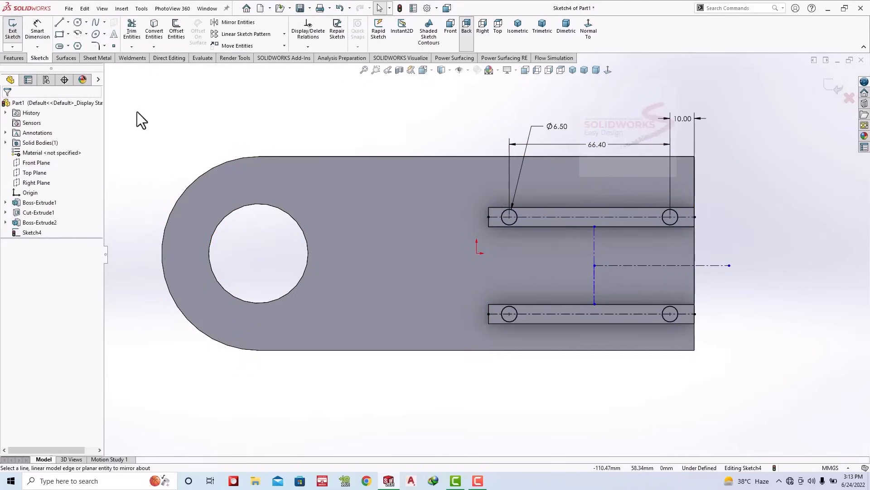
pyautogui.click(13, 57)
pyautogui.click(132, 31)
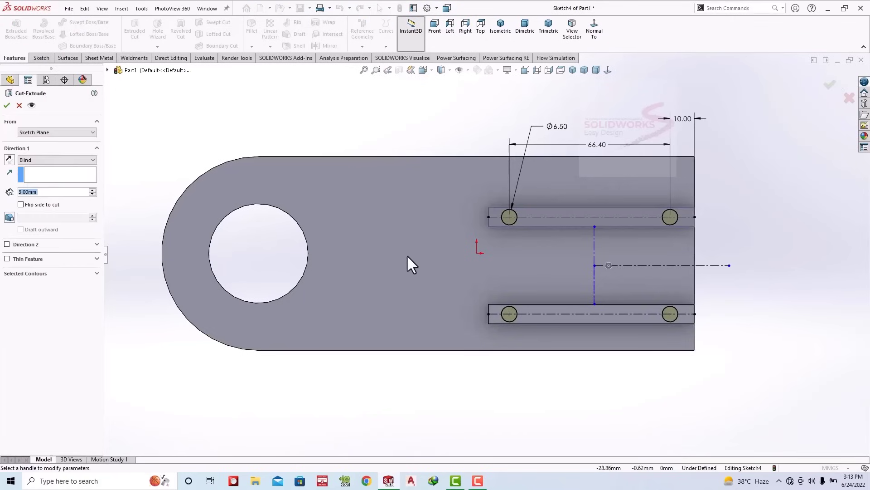
# Step: Cut the four Ø6.50 circles Through All and rotate to show the back face
pyautogui.click(56, 159)
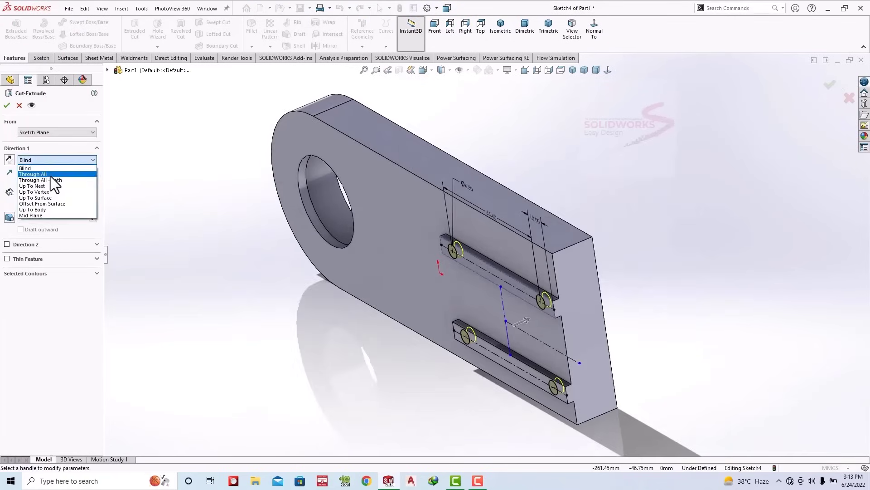
pyautogui.click(50, 176)
pyautogui.click(7, 105)
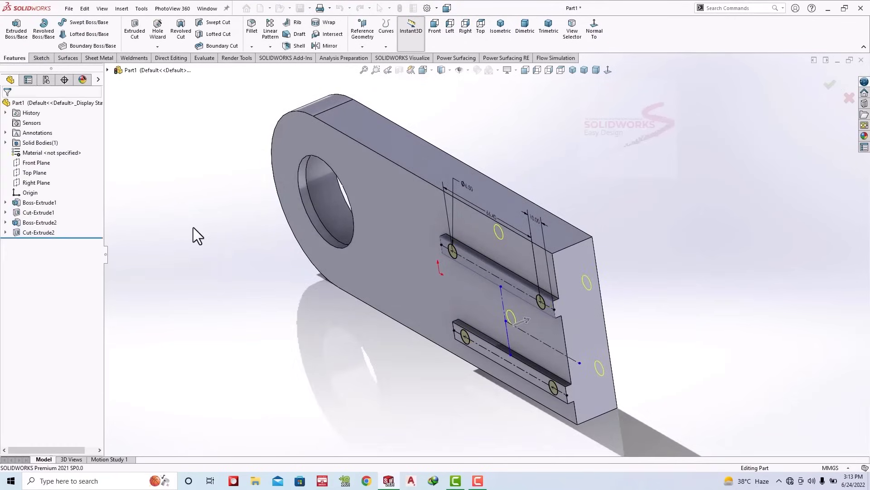
pyautogui.moveTo(464, 281); pyautogui.dragTo(427, 271, button='middle')
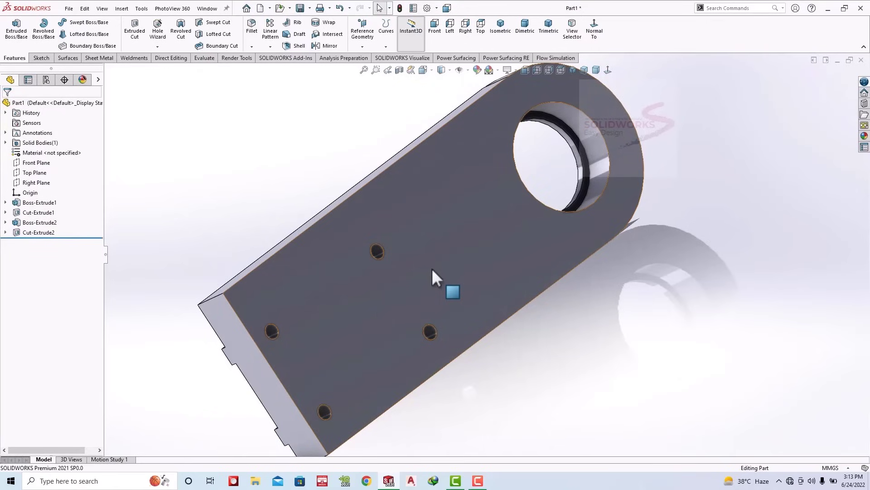
pyautogui.click(458, 273)
# Step: Sketch on the face a circle centred on each of the four holes
pyautogui.click(501, 249)
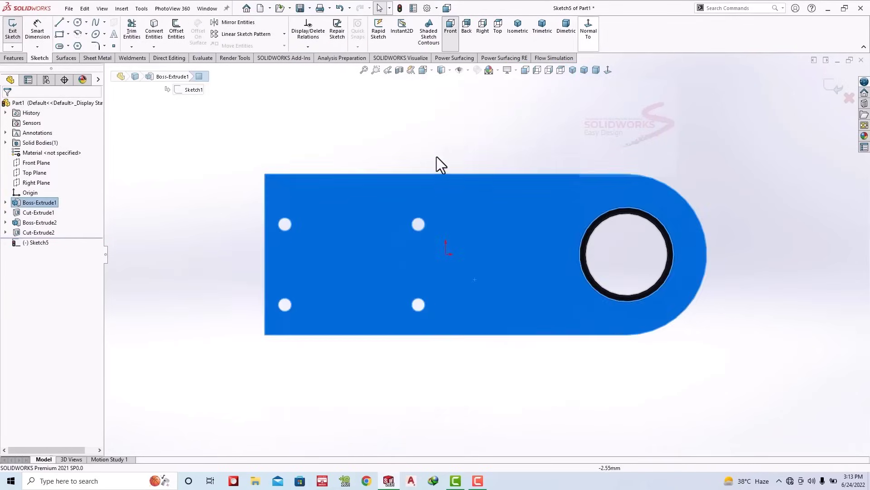
pyautogui.click(78, 22)
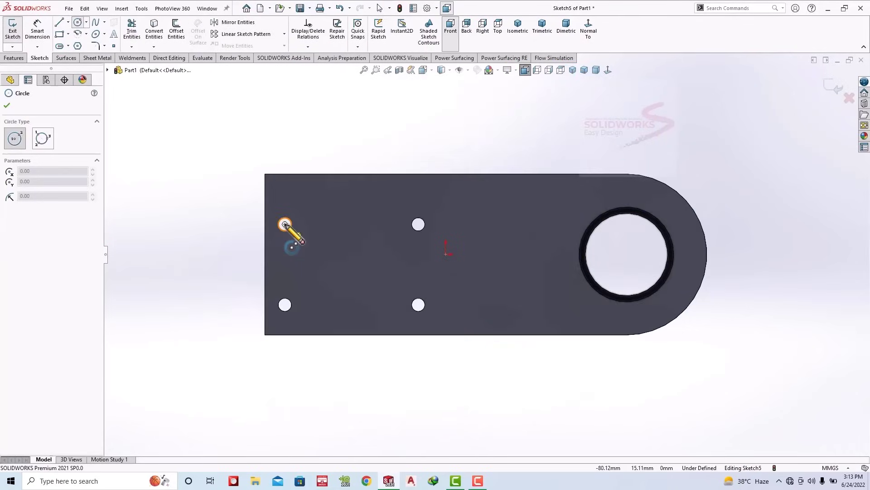
pyautogui.click(285, 223)
pyautogui.click(294, 237)
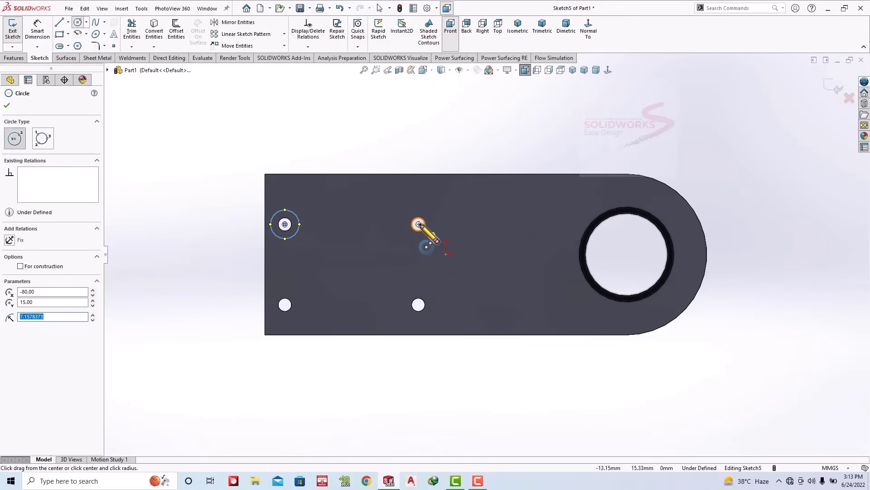
pyautogui.click(418, 224)
pyautogui.click(418, 305)
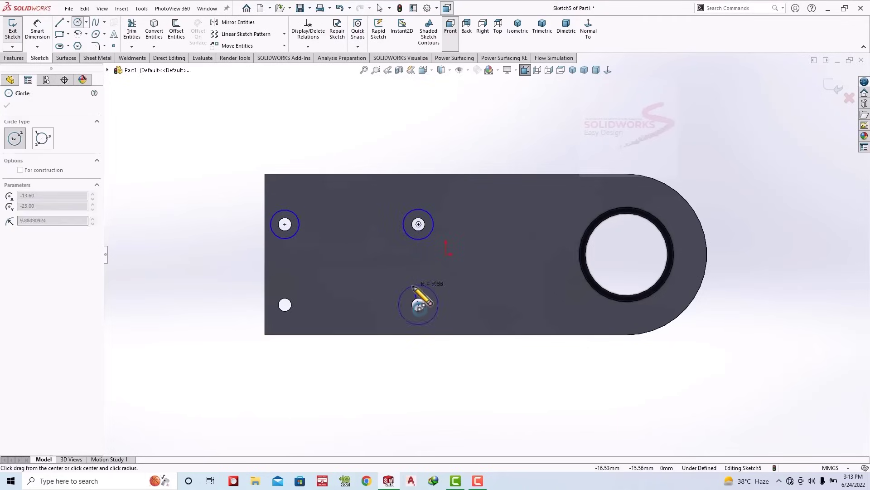
pyautogui.click(414, 287)
pyautogui.click(284, 305)
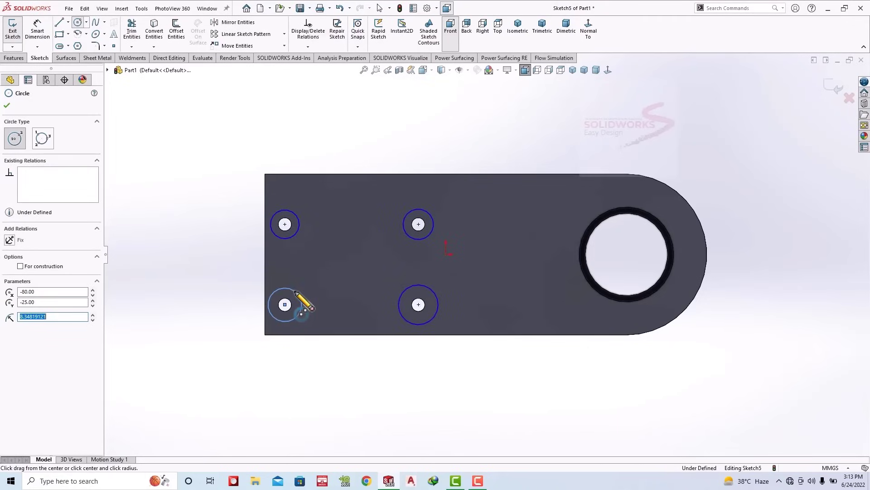
pyautogui.press('Escape')
# Step: Dimension the top-left circle to Ø11 and make all four circles equal
pyautogui.click(298, 214)
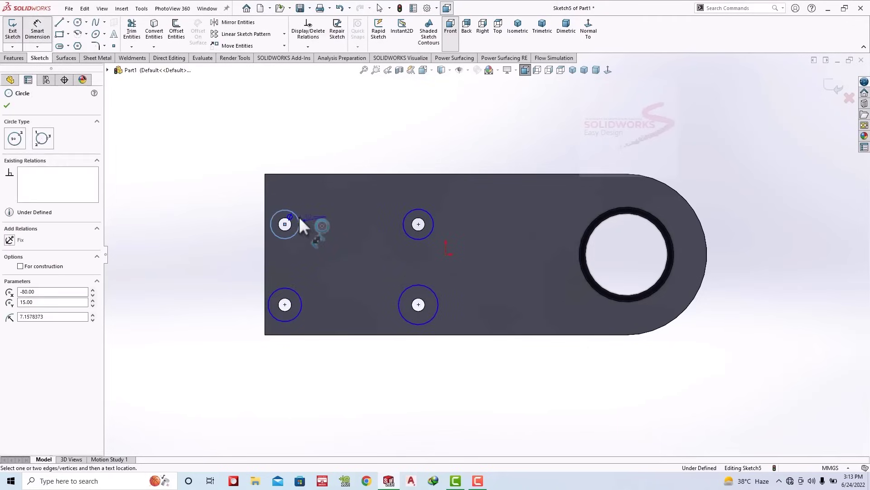
pyautogui.click(328, 138)
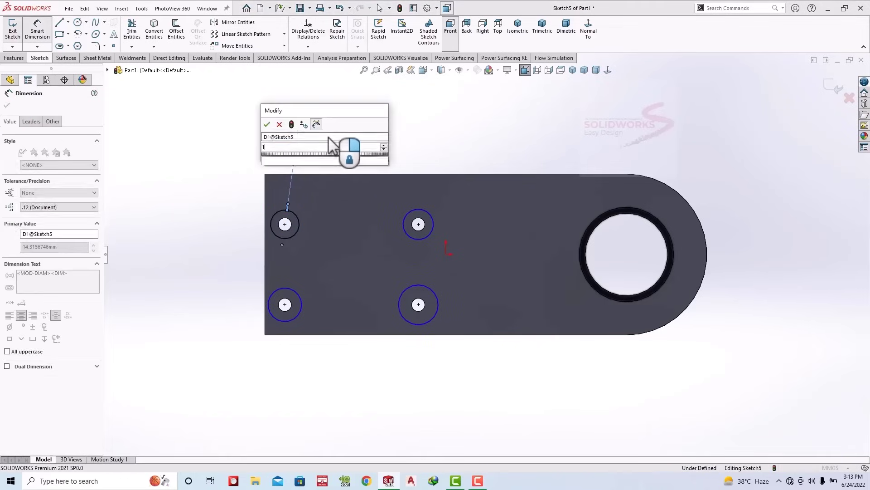
pyautogui.write('11')
pyautogui.press('Return')
pyautogui.press('Escape')
pyautogui.click(297, 227)
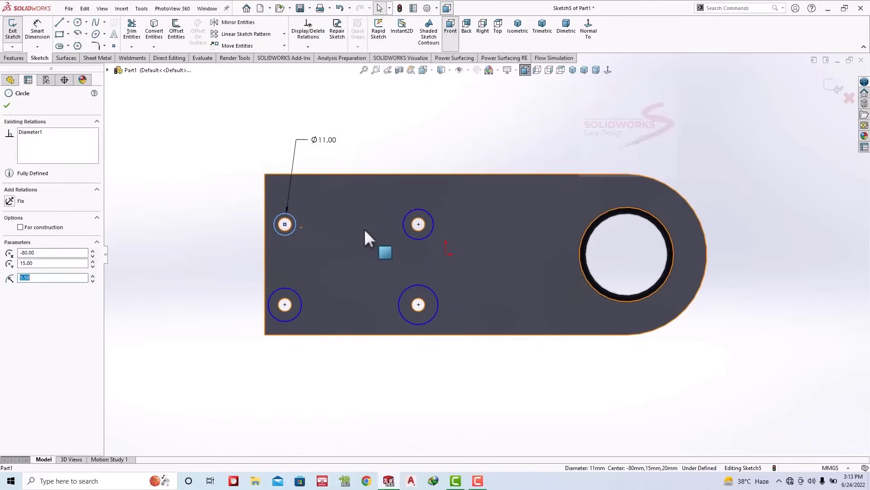
pyautogui.keyDown('ctrl'); pyautogui.click(418, 239); pyautogui.keyUp('ctrl')
pyautogui.keyDown('ctrl'); pyautogui.click(301, 306); pyautogui.keyUp('ctrl')
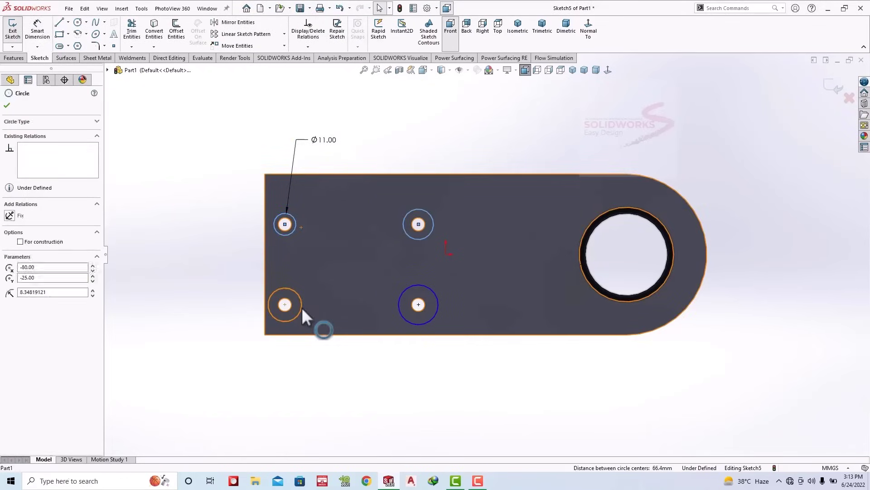
pyautogui.keyDown('ctrl'); pyautogui.click(406, 318); pyautogui.keyUp('ctrl')
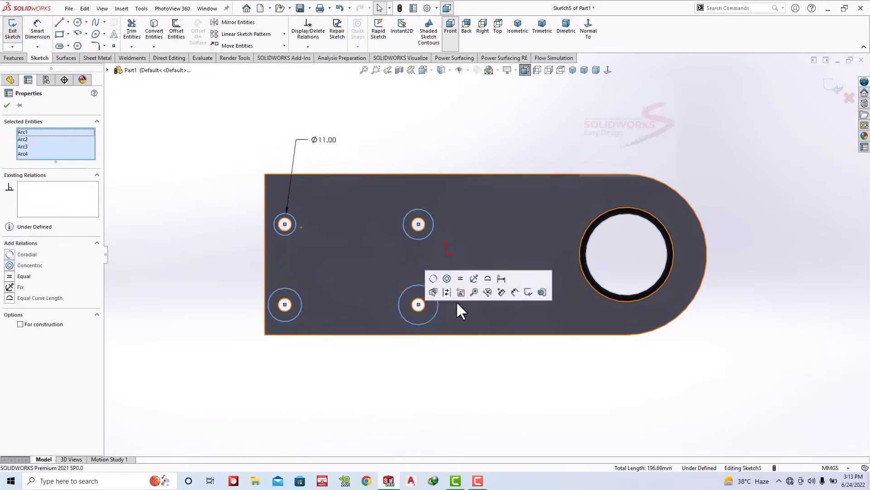
pyautogui.click(460, 278)
pyautogui.click(18, 58)
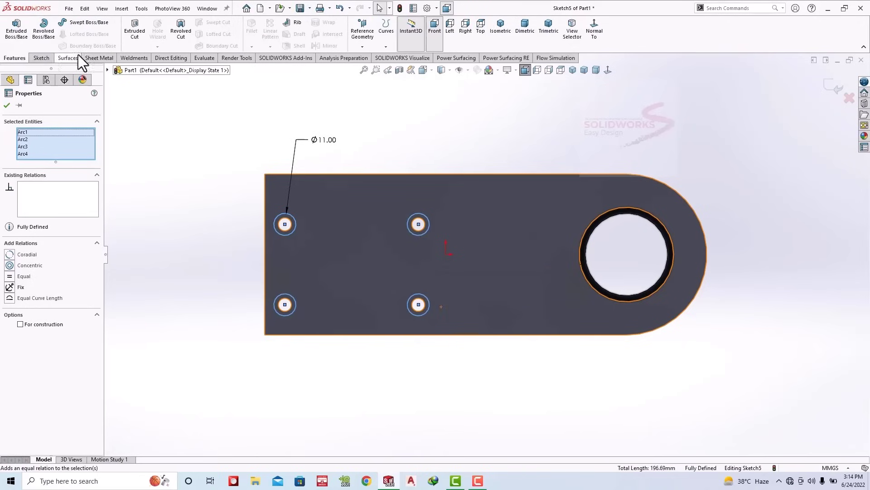
# Step: Extrude-cut the four Ø11 circles Blind to 4.5 mm depth, then orbit front-on
pyautogui.click(135, 30)
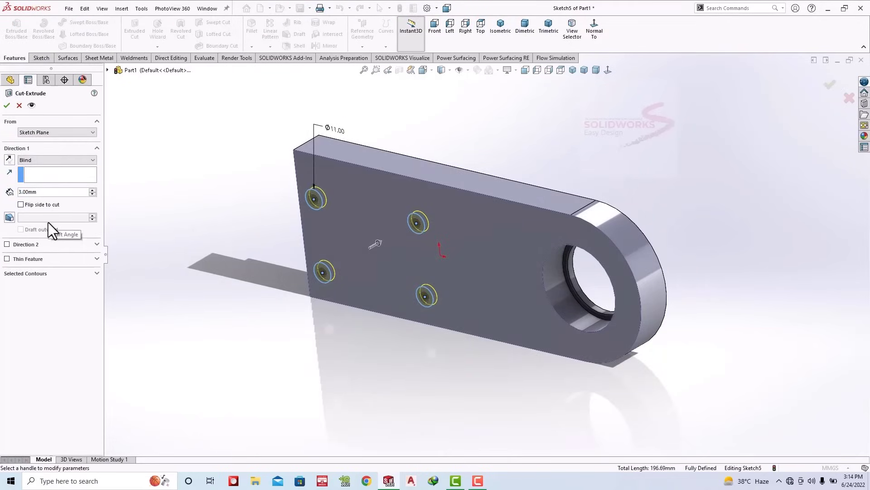
pyautogui.click(33, 189)
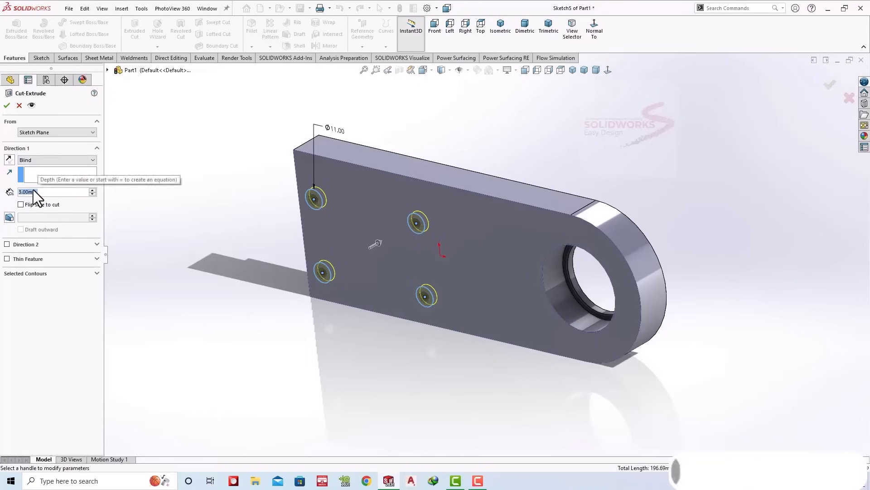
pyautogui.write('4.5')
pyautogui.press('Return')
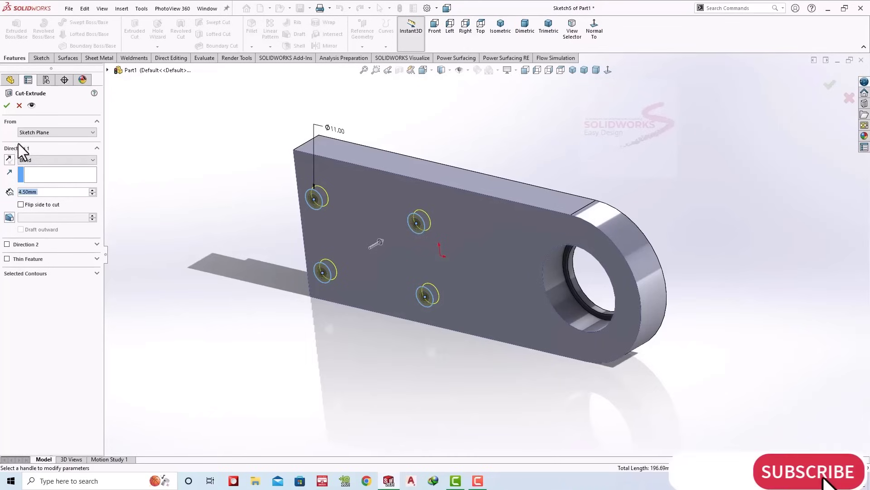
pyautogui.click(7, 105)
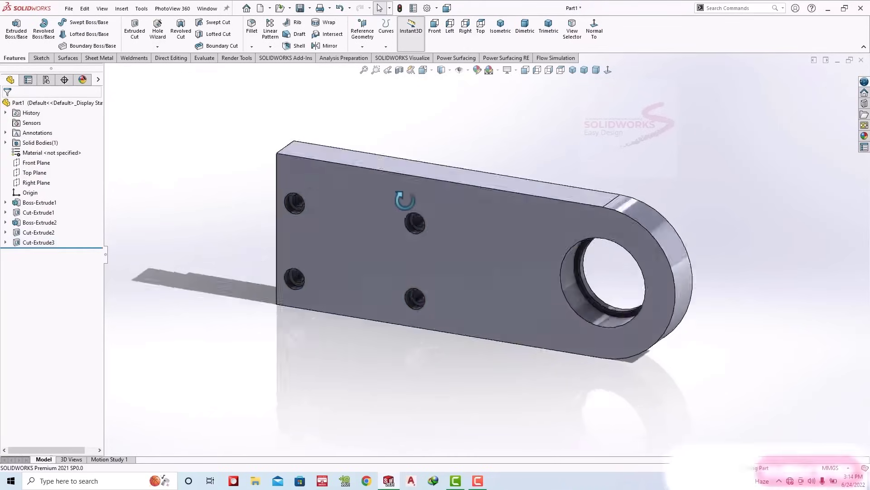
pyautogui.moveTo(405, 200); pyautogui.dragTo(424, 129, button='middle')
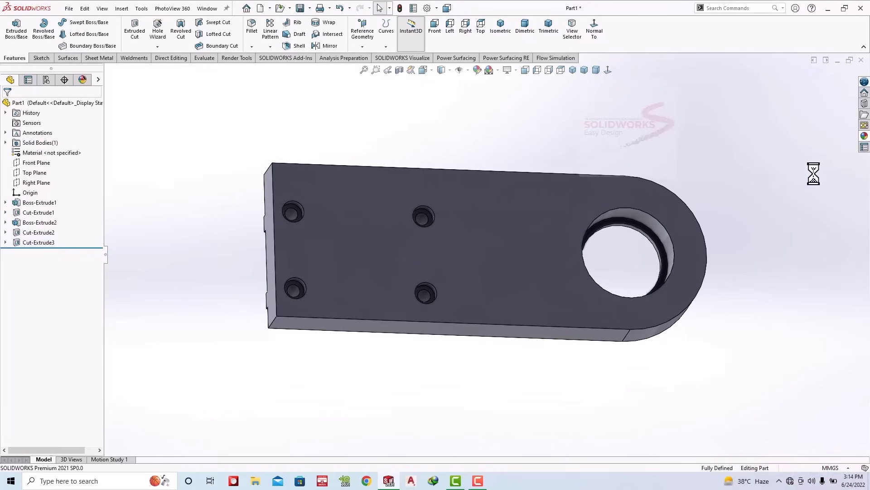
# Step: Drag a Metal > Steel appearance onto the plate and switch to dimetric view
pyautogui.click(727, 88)
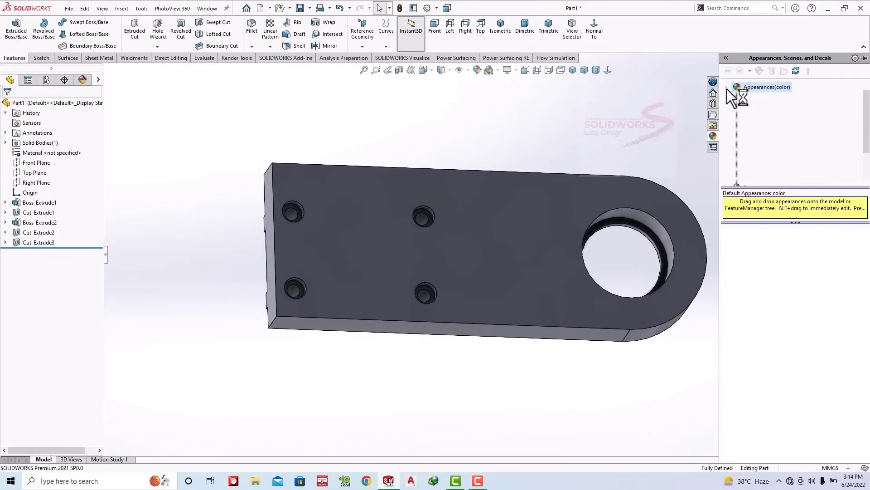
pyautogui.doubleClick(765, 107)
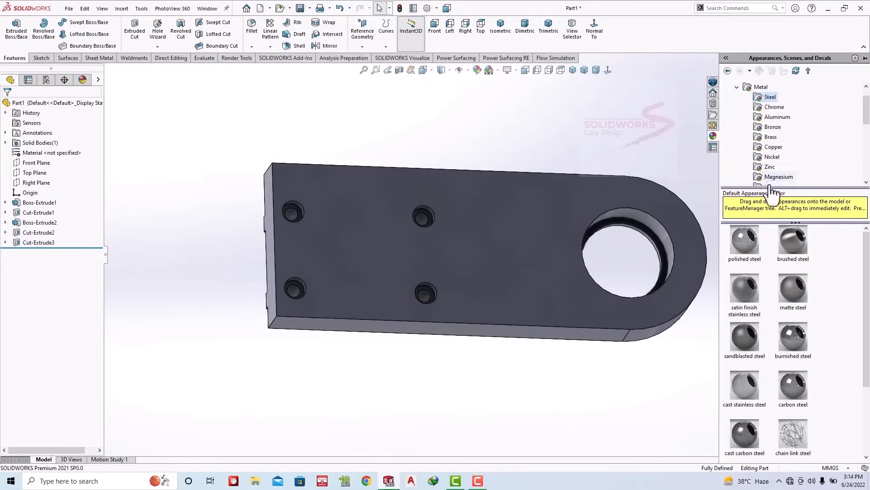
pyautogui.moveTo(747, 252); pyautogui.dragTo(561, 206)
pyautogui.moveTo(561, 205)
pyautogui.mouseDown(button='middle')
pyautogui.moveTo(359, 340)
pyautogui.moveTo(379, 311)
pyautogui.mouseUp(button='middle')
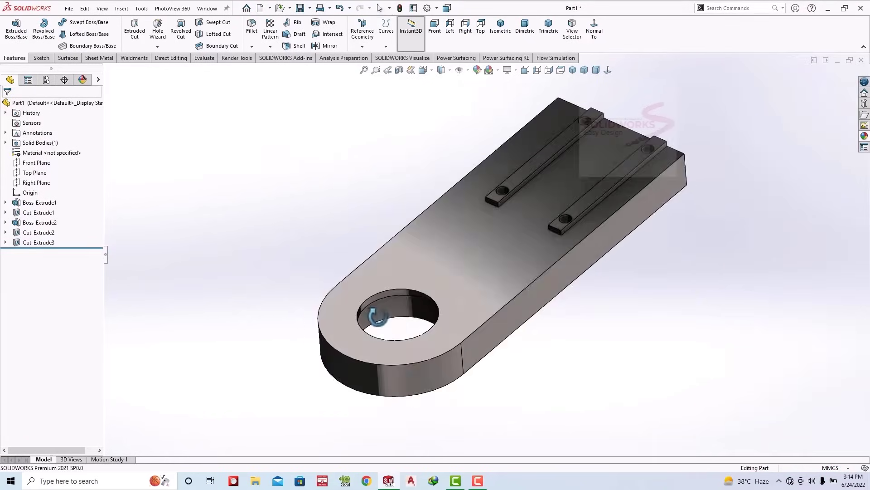
pyautogui.click(528, 24)
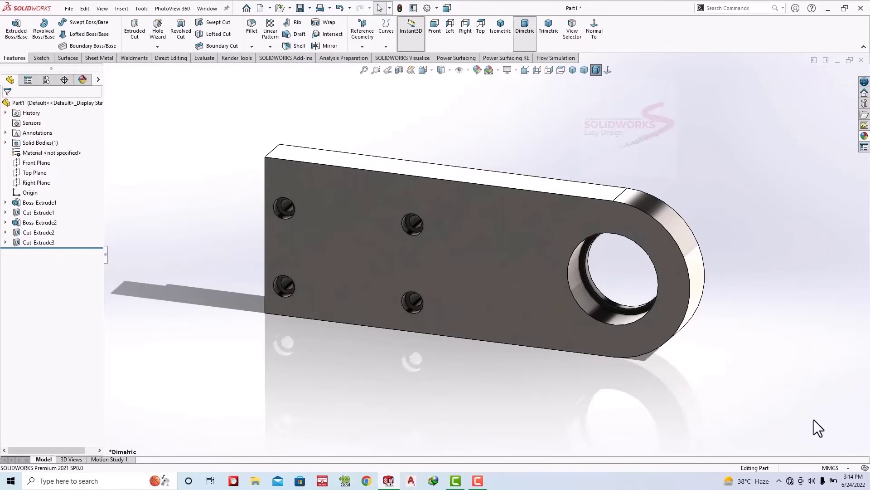
# Step: Fillet the two square end edges at 5 mm radius, then return to dimetric view
pyautogui.click(249, 34)
pyautogui.moveTo(336, 209); pyautogui.dragTo(406, 308, button='middle')
pyautogui.click(407, 313)
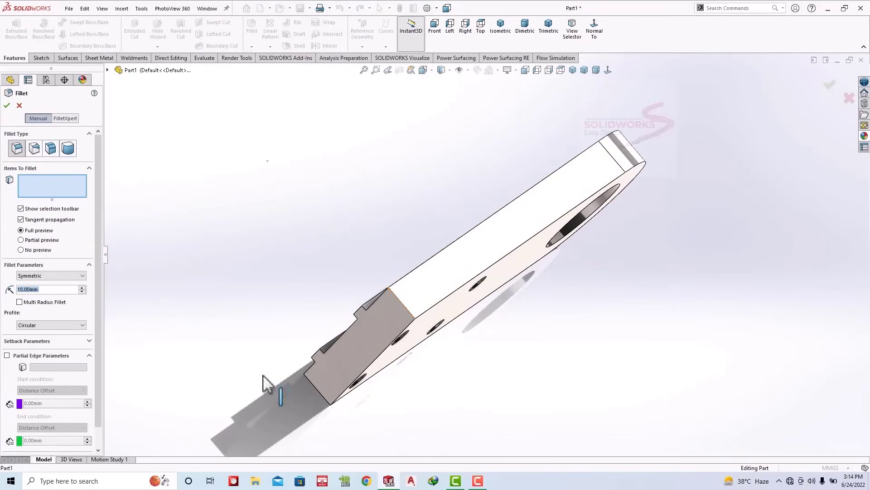
pyautogui.moveTo(120, 306)
pyautogui.mouseDown(button='middle')
pyautogui.moveTo(331, 297)
pyautogui.moveTo(380, 277)
pyautogui.mouseUp(button='middle')
pyautogui.click(398, 263)
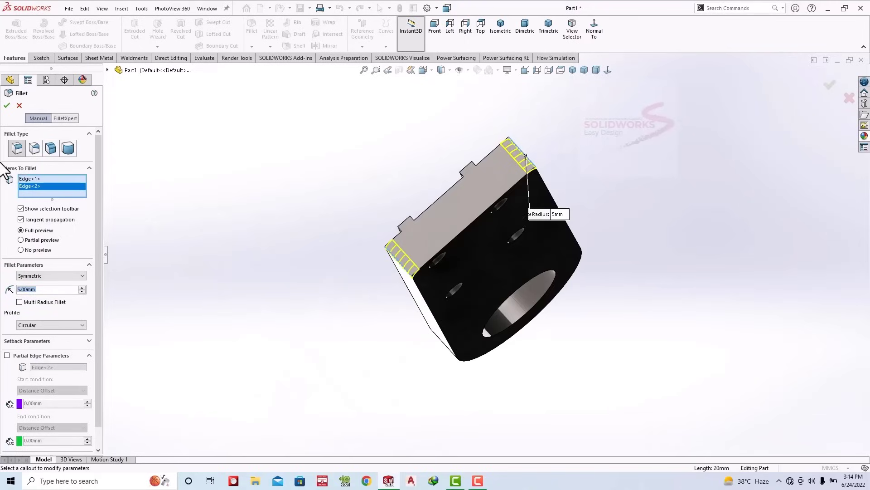
pyautogui.click(7, 106)
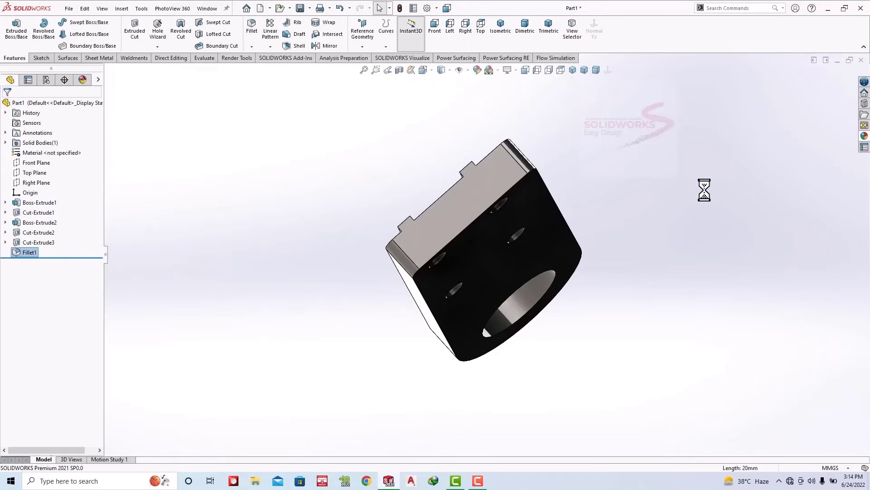
pyautogui.click(524, 26)
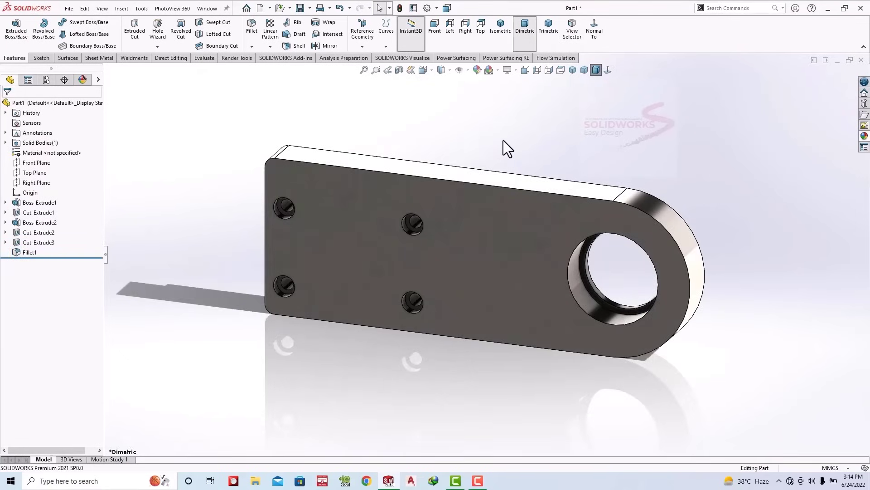
# Step: Save the plate as Part14 in Desktop > New folder, then close the document
pyautogui.hotkey('ctrl', 's')
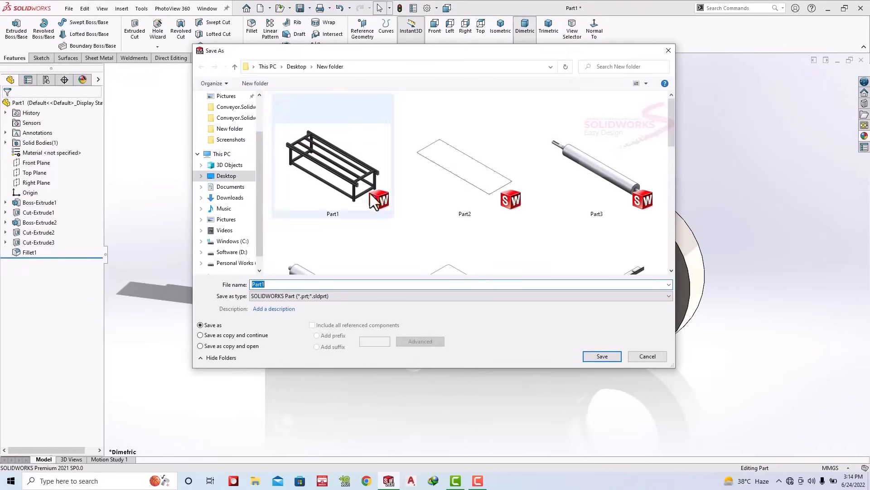
pyautogui.scroll(-3, 497, 203)
pyautogui.scroll(-4, 497, 203)
pyautogui.click(344, 222)
pyautogui.click(277, 284)
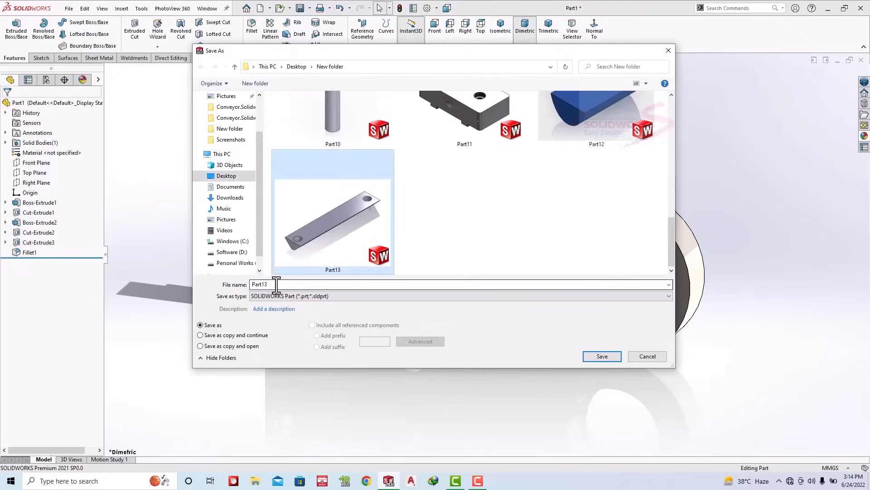
pyautogui.doubleClick(276, 284)
pyautogui.press('BackSpace')
pyautogui.write('4')
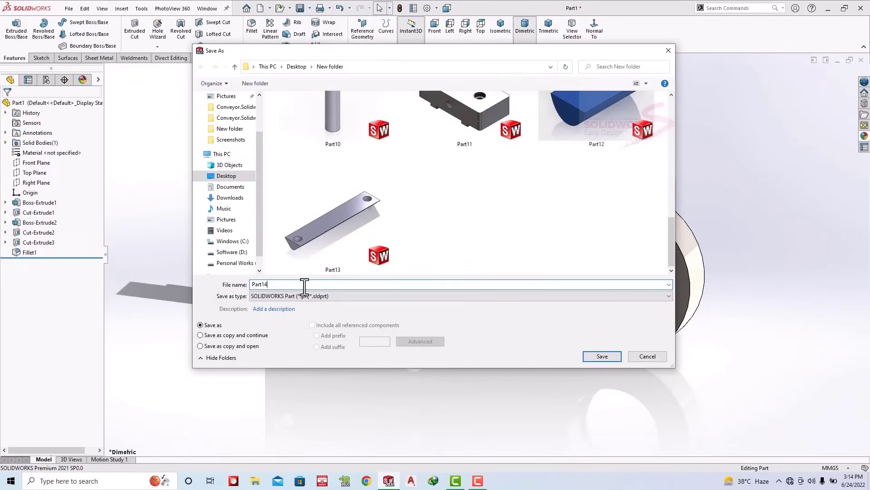
pyautogui.click(605, 355)
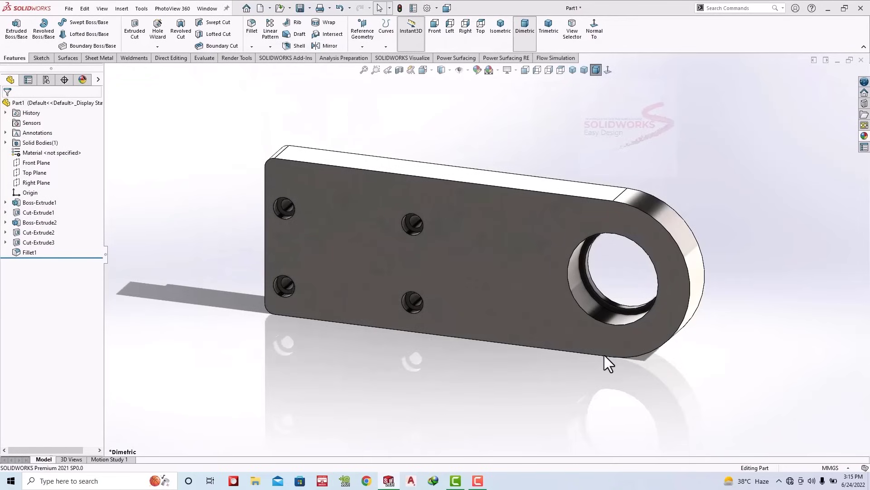
pyautogui.click(863, 62)
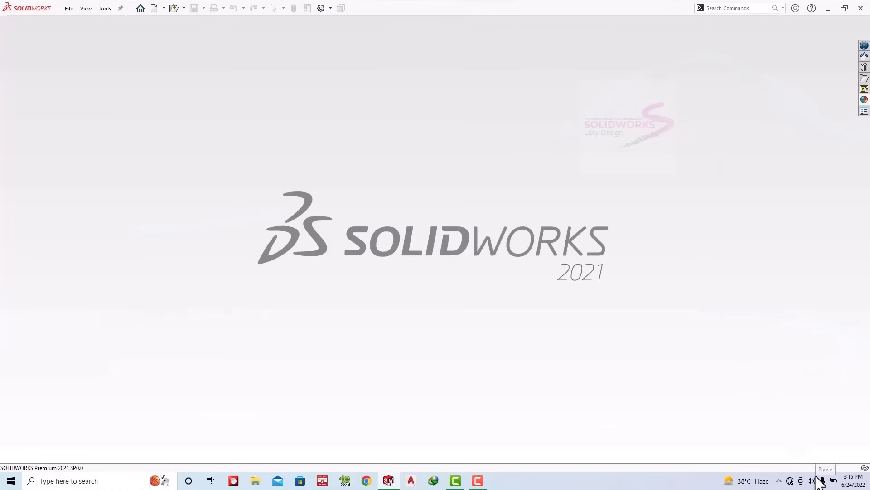
pyautogui.click(69, 9)
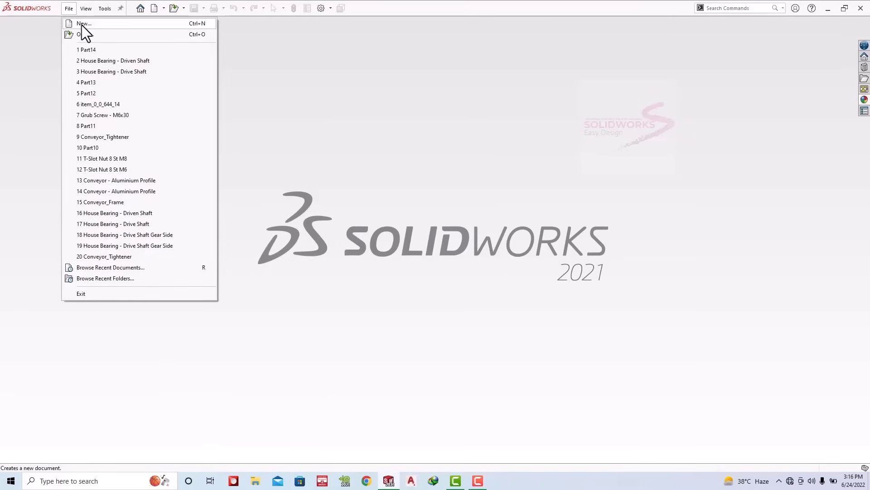
# Step: Create a new part and start a sketch on the Front Plane
pyautogui.click(83, 24)
pyautogui.click(364, 354)
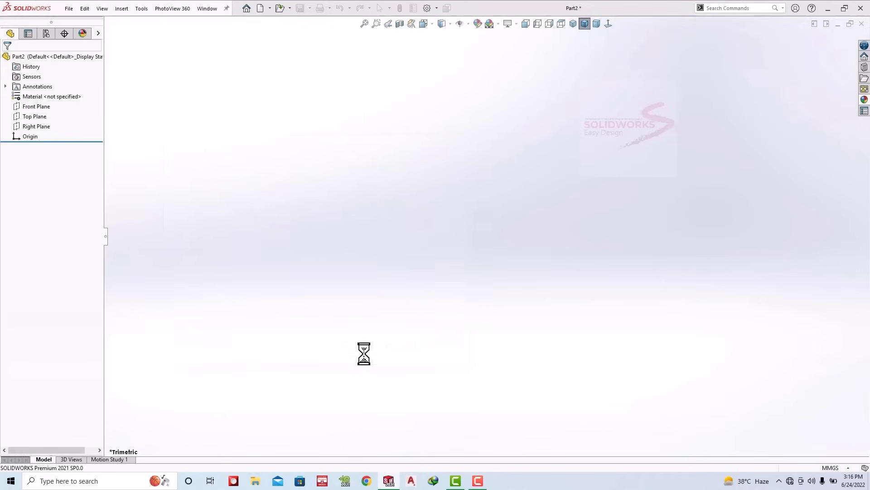
pyautogui.click(44, 154)
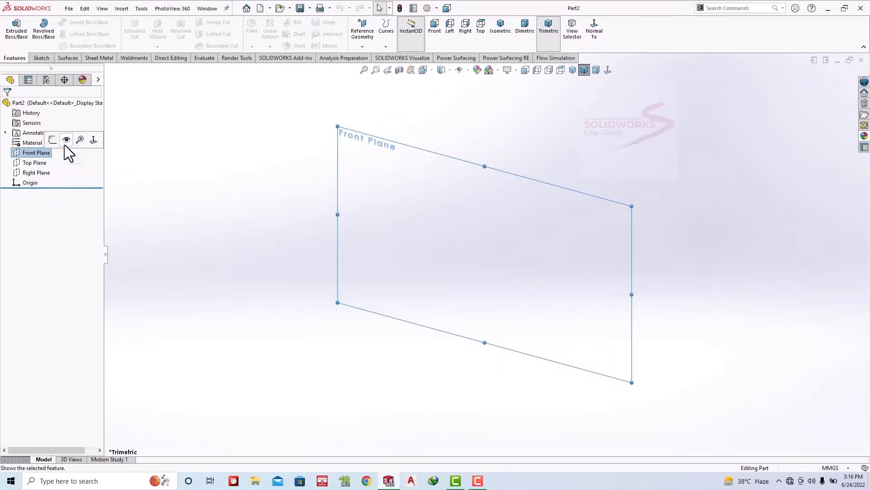
pyautogui.click(68, 146)
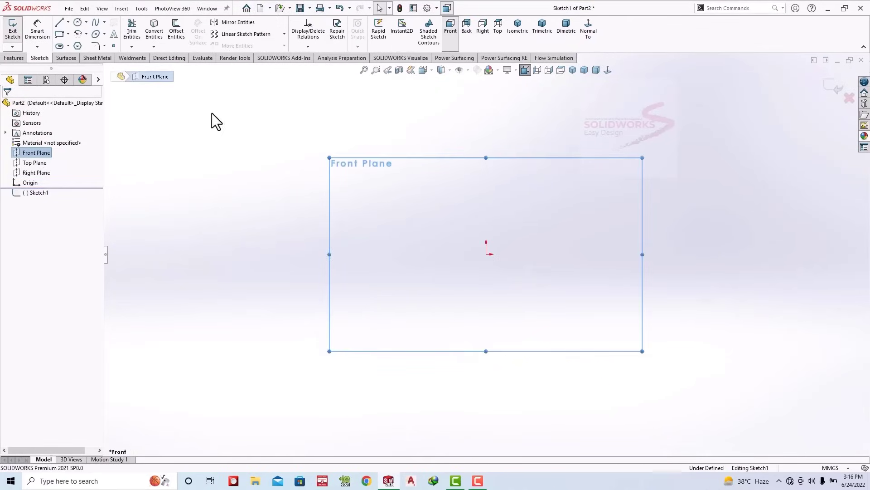
# Step: Draw a circle at the origin and dimension it to Ø41 mm
pyautogui.click(78, 22)
pyautogui.click(486, 254)
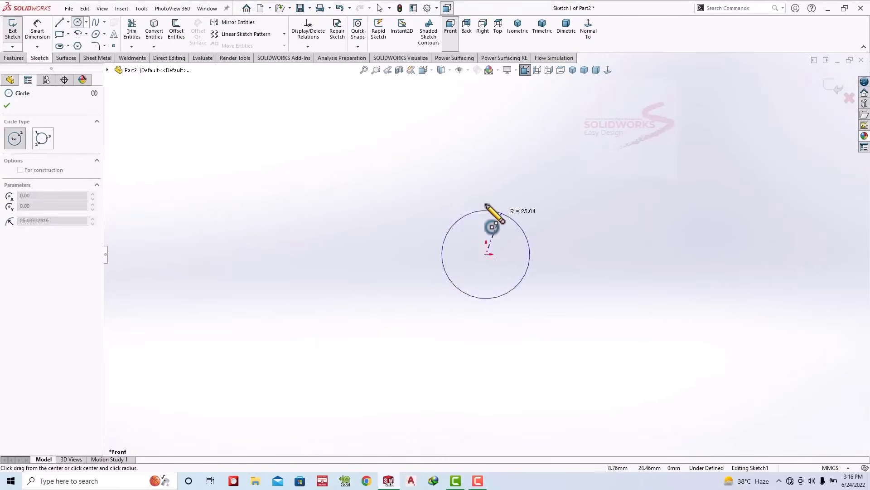
pyautogui.click(495, 198)
pyautogui.click(37, 28)
pyautogui.click(520, 202)
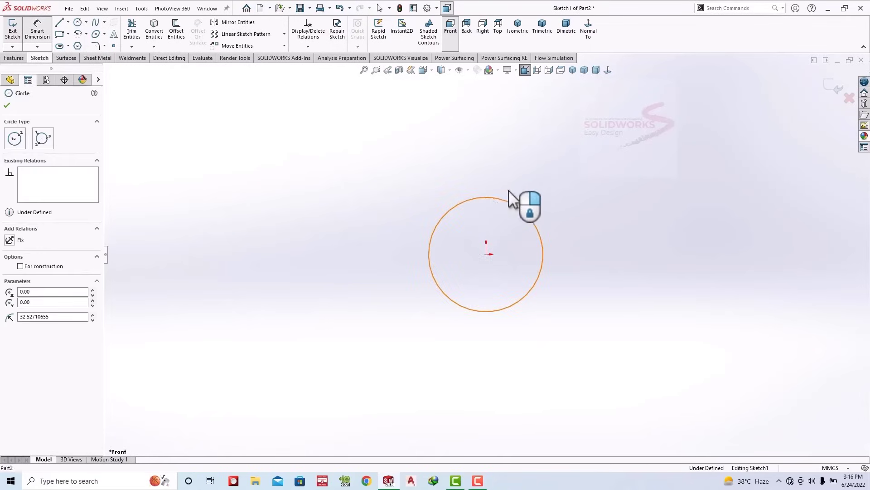
pyautogui.click(570, 168)
pyautogui.write('41')
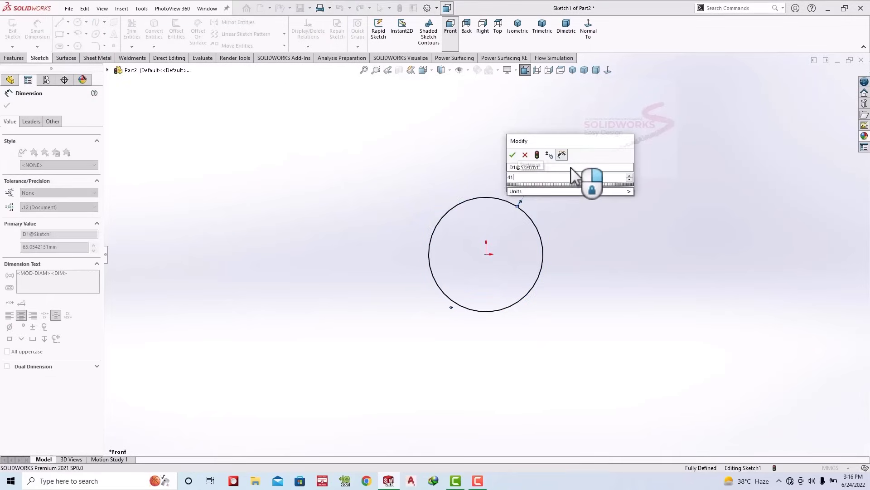
pyautogui.press('Return')
# Step: Draw the connecting horizontal and vertical outline lines from the circle's edge
pyautogui.click(59, 23)
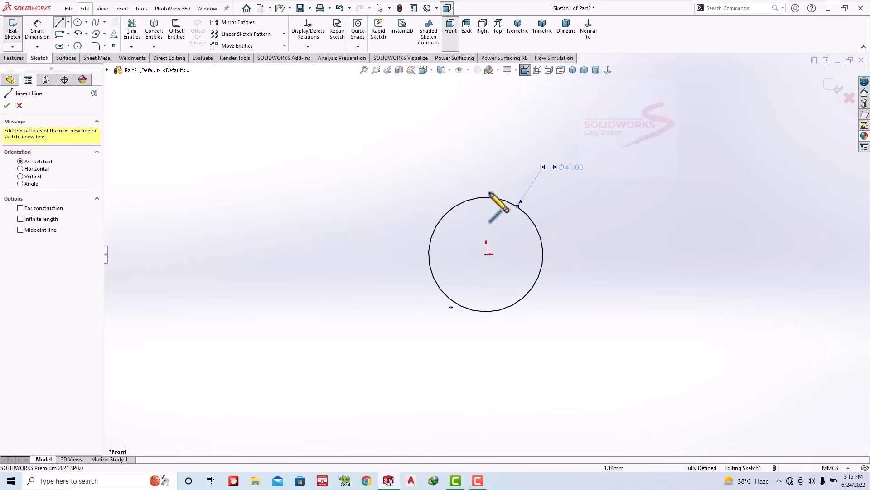
pyautogui.click(479, 198)
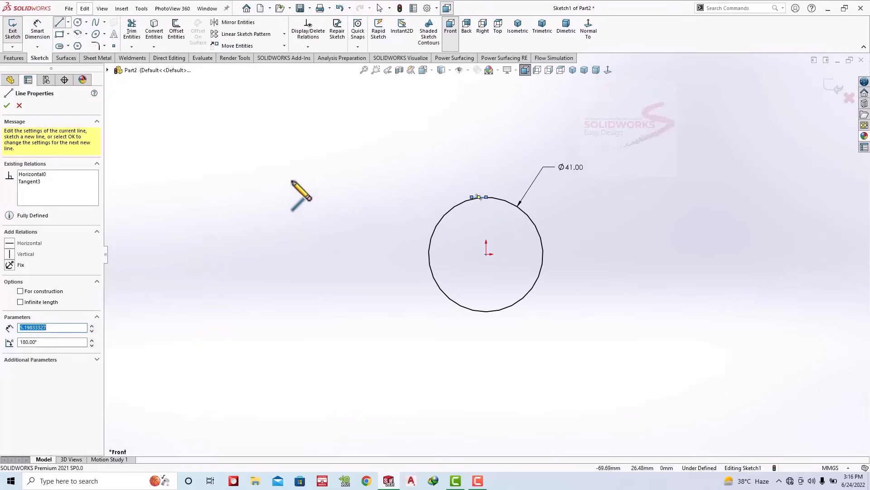
pyautogui.click(486, 312)
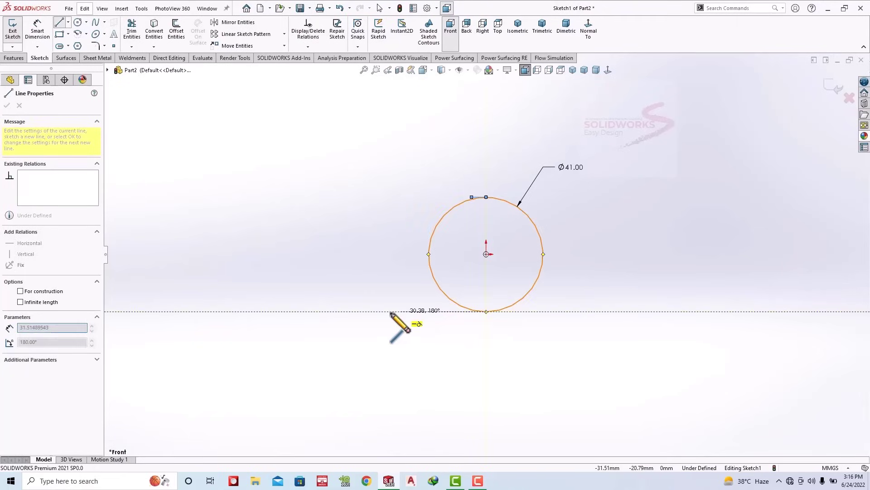
pyautogui.click(309, 312)
pyautogui.click(309, 197)
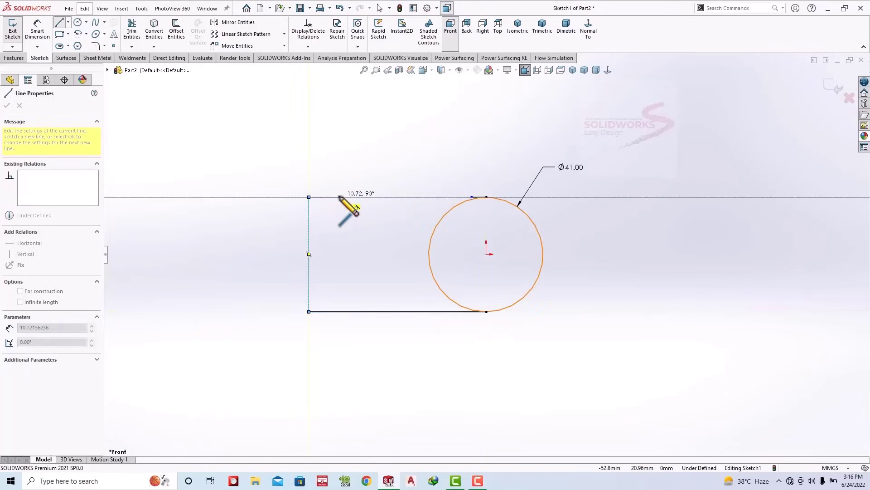
pyautogui.press('Escape')
pyautogui.click(131, 29)
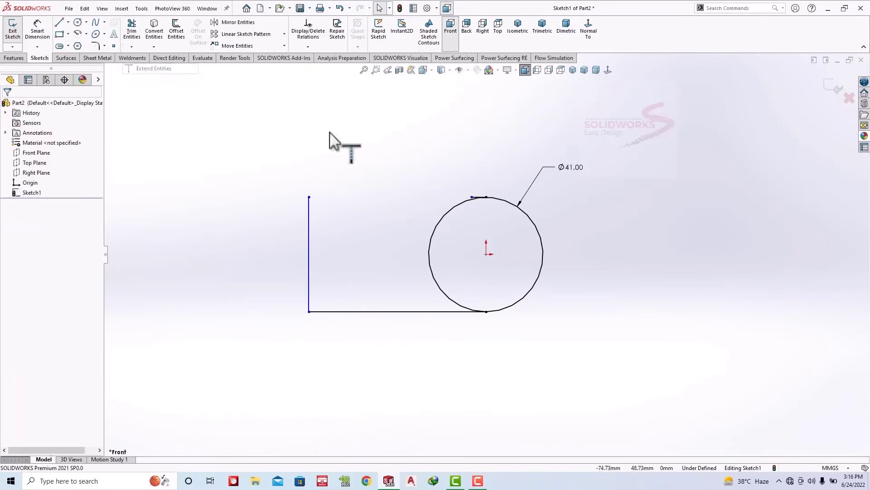
pyautogui.hotkey('ctrl', 'z')
pyautogui.click(38, 28)
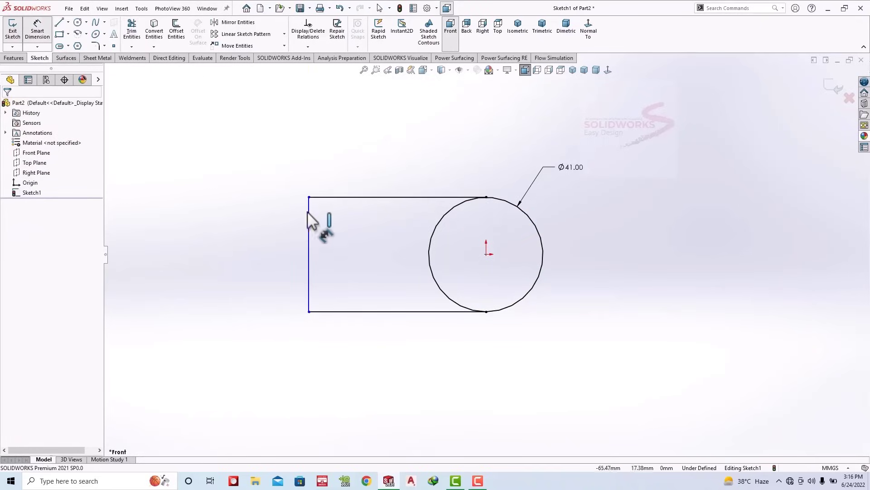
# Step: Add a driven height dimension and set the end circle diameter to 80 mm
pyautogui.click(308, 251)
pyautogui.click(281, 253)
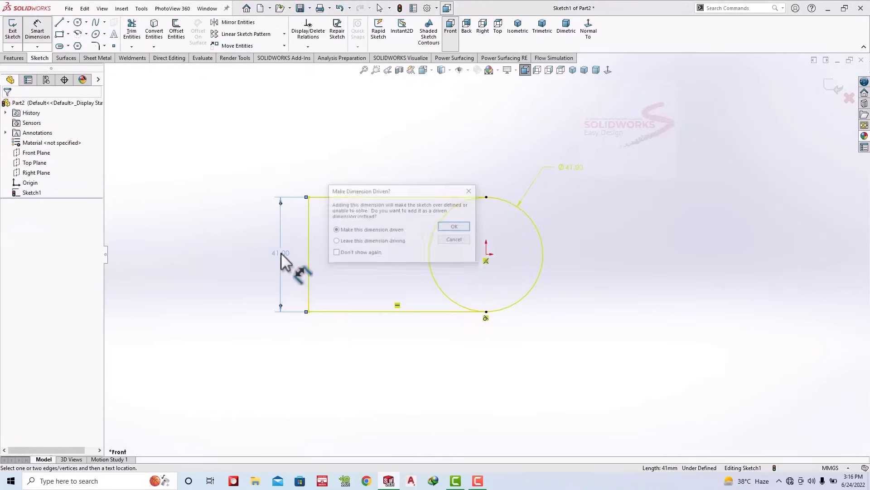
pyautogui.press('Return')
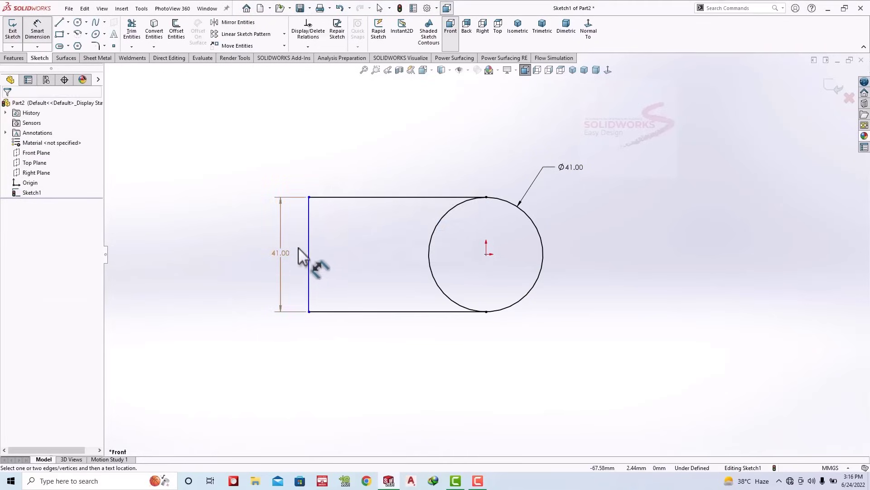
pyautogui.doubleClick(285, 251)
pyautogui.click(445, 223)
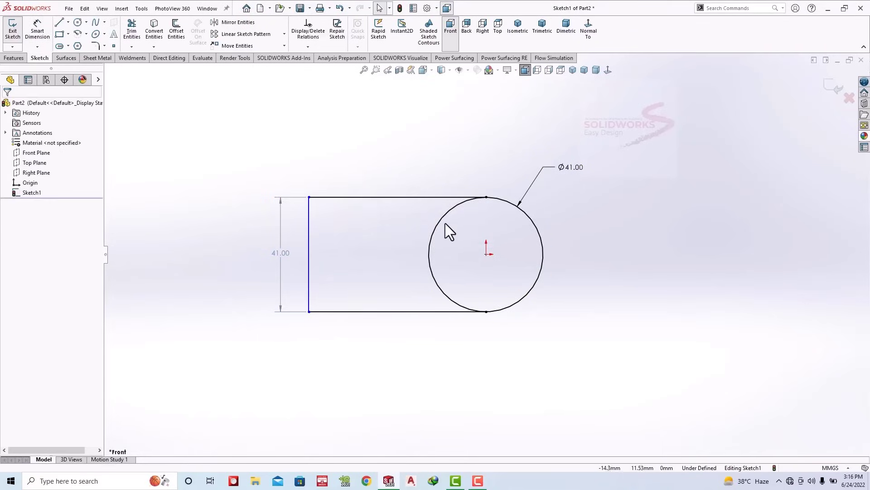
pyautogui.doubleClick(573, 169)
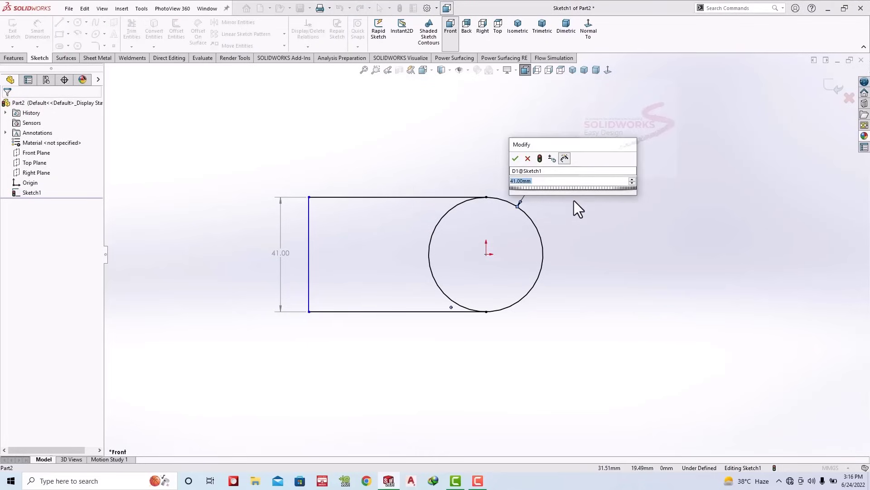
pyautogui.write('80')
pyautogui.press('Return')
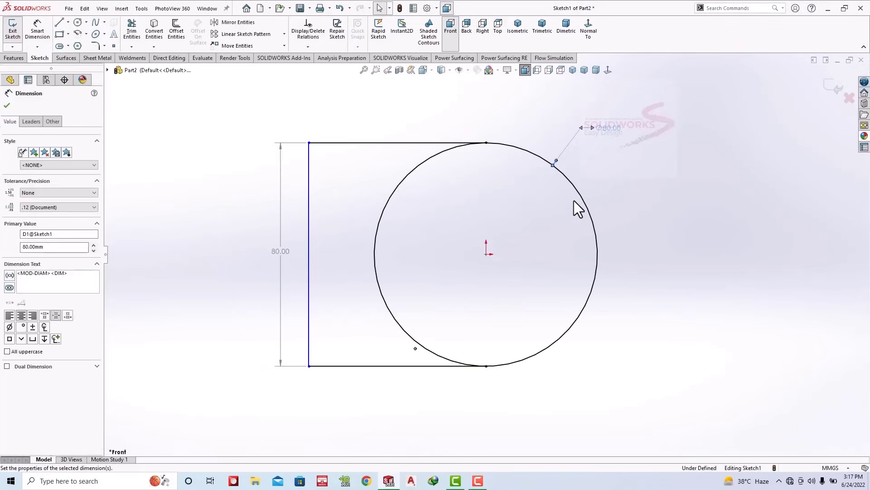
# Step: Dimension the top line to 140 mm and trim the circle's inner arc
pyautogui.click(399, 143)
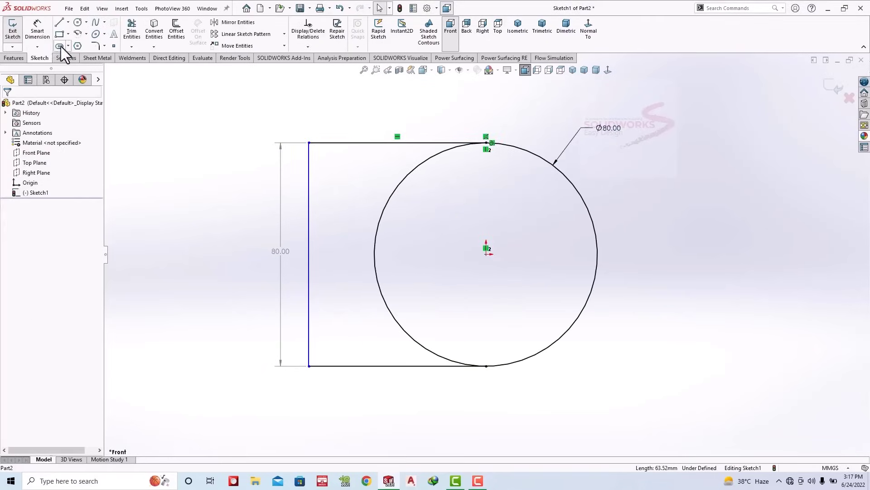
pyautogui.click(37, 30)
pyautogui.click(367, 143)
pyautogui.click(383, 129)
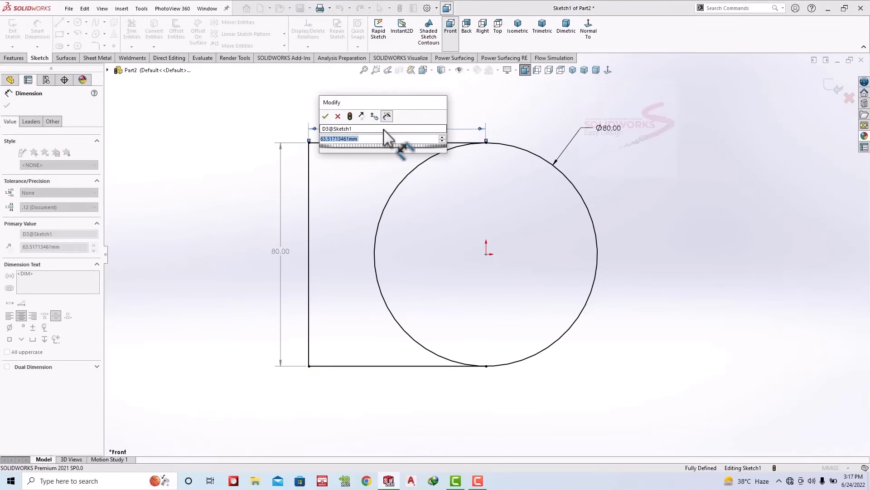
pyautogui.write('140')
pyautogui.press('Return')
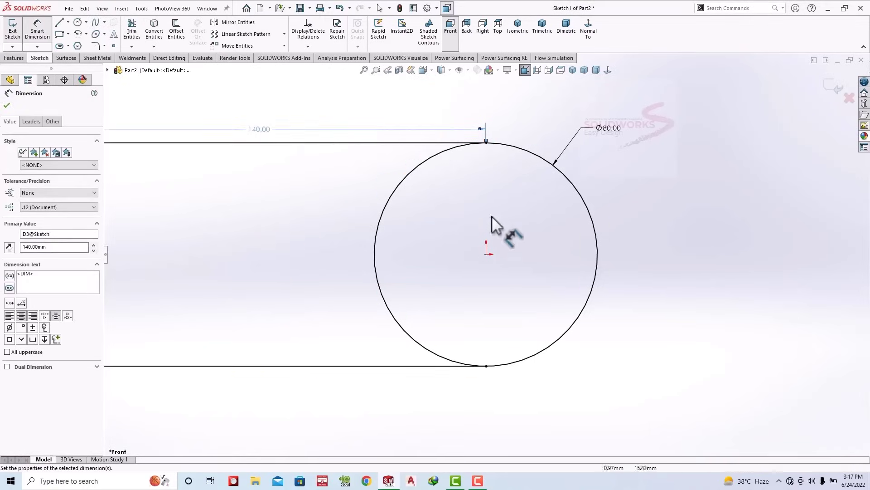
pyautogui.click(131, 29)
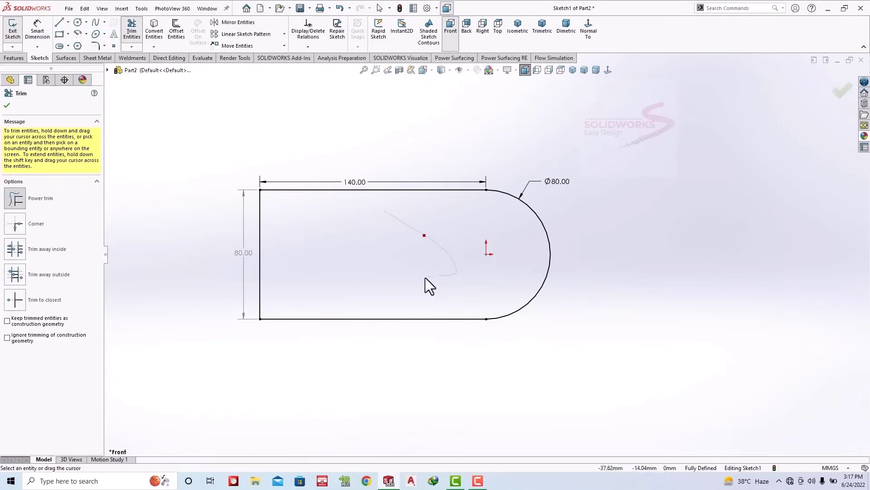
pyautogui.moveTo(426, 278); pyautogui.dragTo(427, 276)
# Step: Draw a Ø41 mm hole circle centred on the origin
pyautogui.click(78, 22)
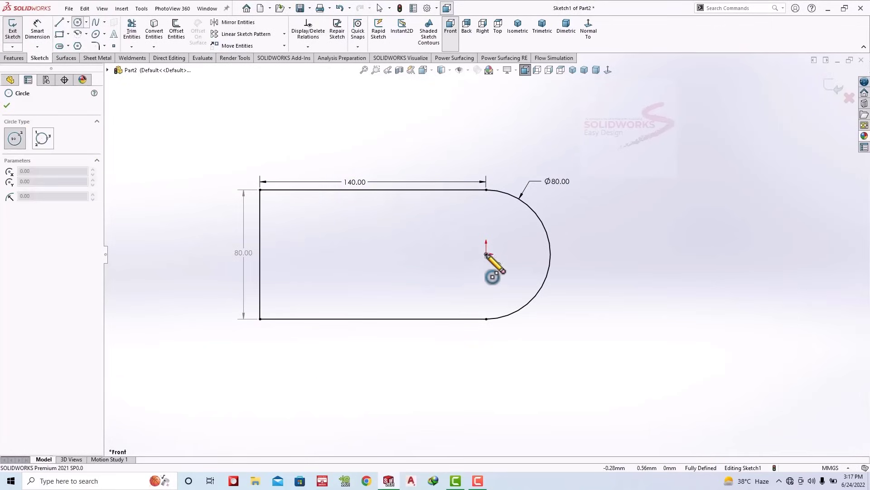
pyautogui.click(486, 254)
pyautogui.click(460, 227)
pyautogui.click(45, 38)
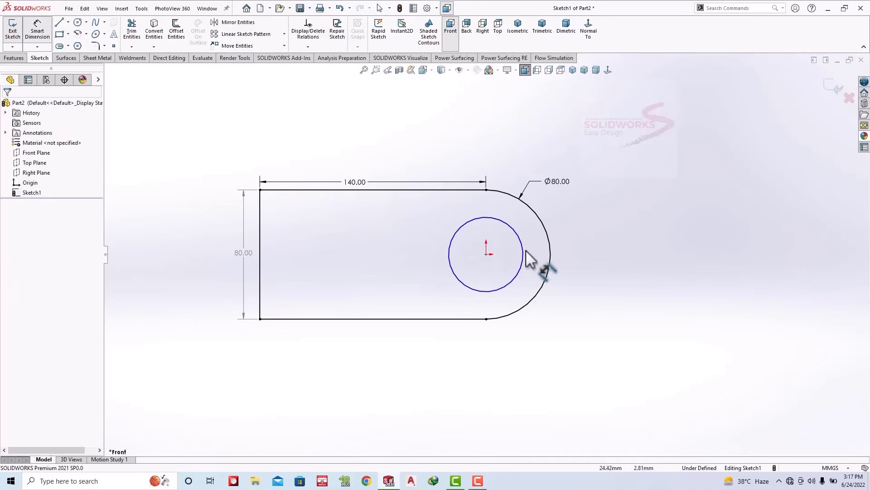
pyautogui.click(521, 235)
pyautogui.click(608, 202)
pyautogui.write('41')
pyautogui.press('Return')
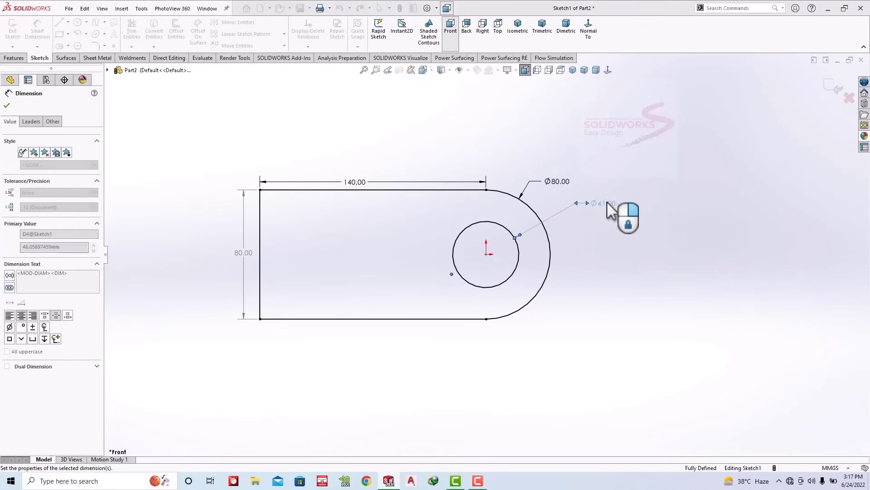
pyautogui.click(14, 58)
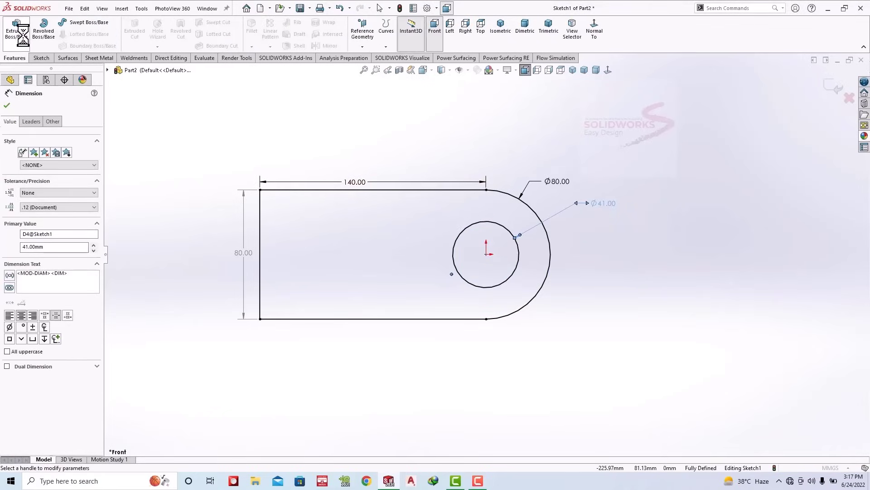
pyautogui.click(20, 32)
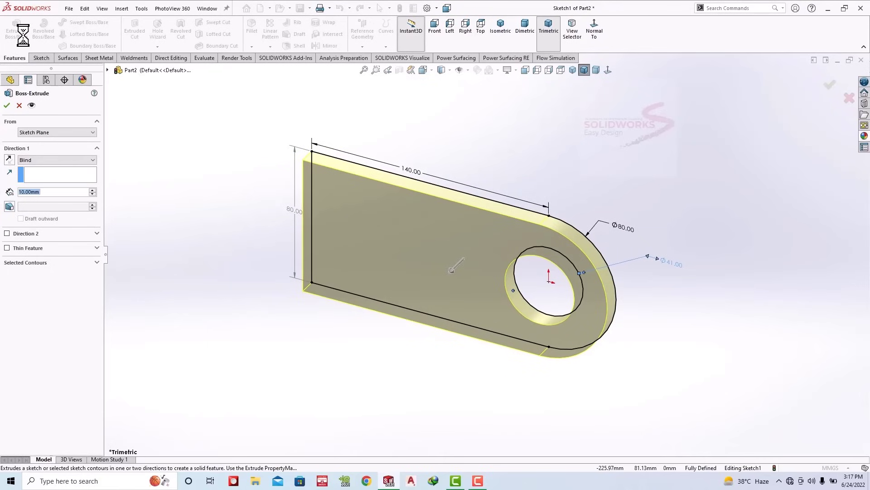
# Step: Set the Boss-Extrude depth to 20 mm and start Sketch2 on the plate's front face
pyautogui.write('20')
pyautogui.press('Return')
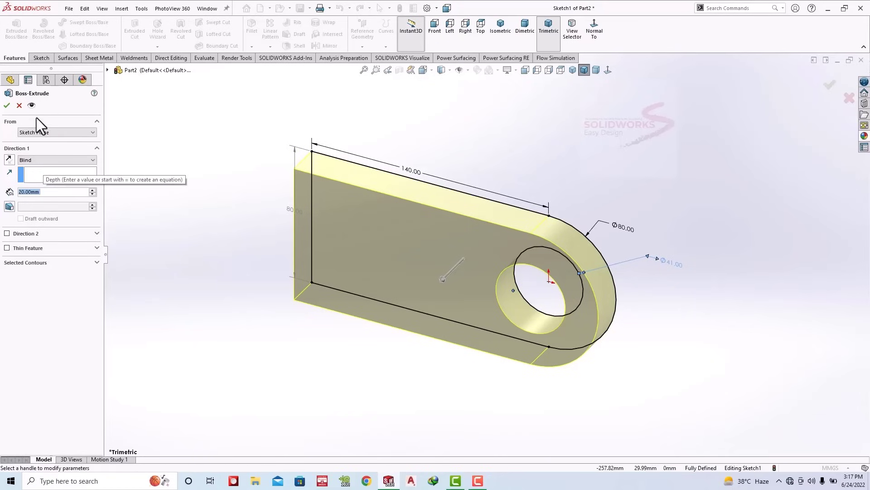
pyautogui.click(417, 243)
pyautogui.click(453, 264)
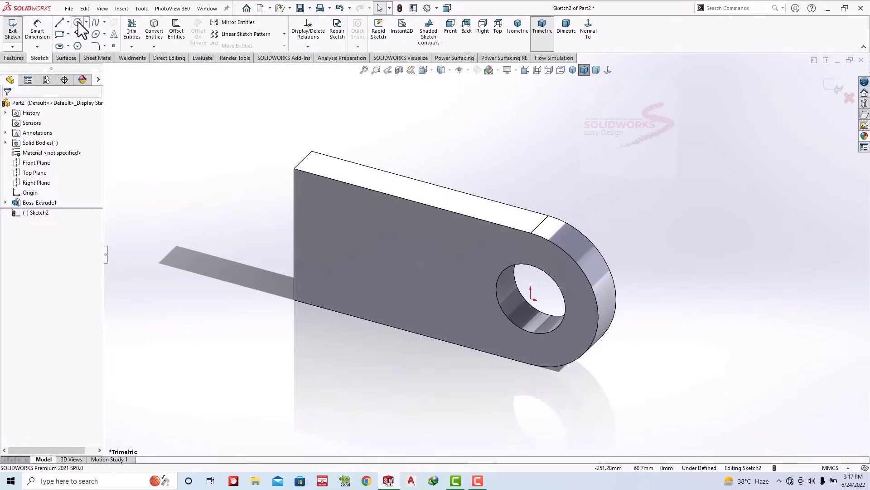
# Step: Draw a circle concentric with the hole and dimension it to Ø47 mm
pyautogui.click(78, 23)
pyautogui.click(532, 298)
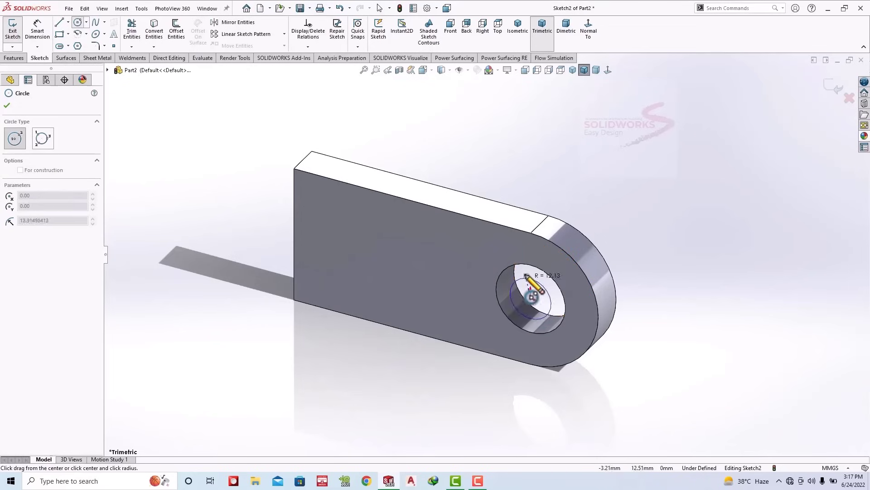
pyautogui.click(530, 252)
pyautogui.click(23, 58)
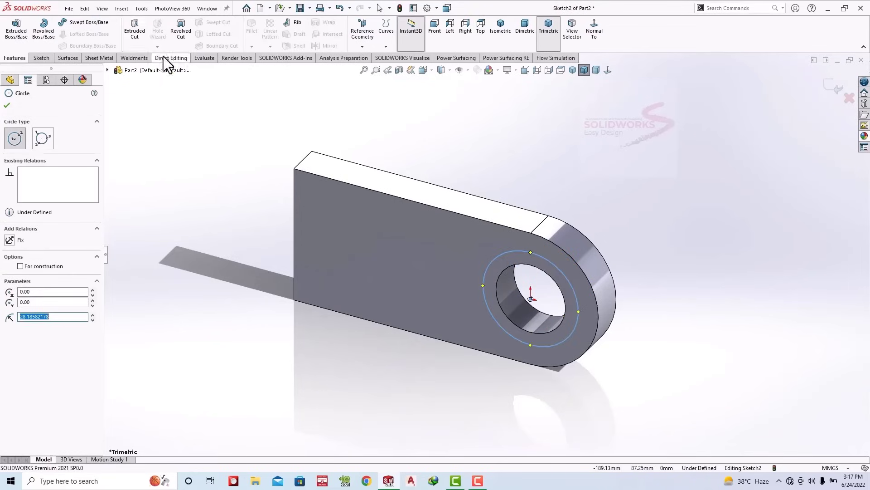
pyautogui.click(40, 58)
pyautogui.click(38, 30)
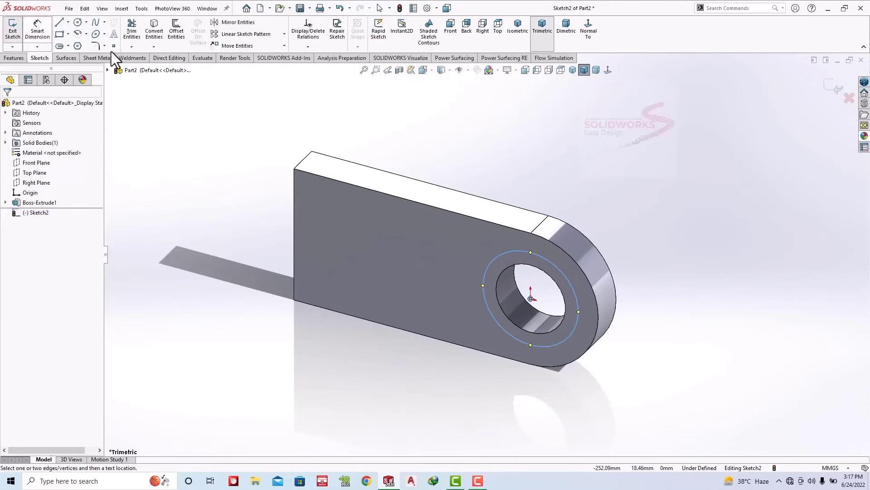
pyautogui.click(516, 252)
pyautogui.click(620, 155)
pyautogui.write('4')
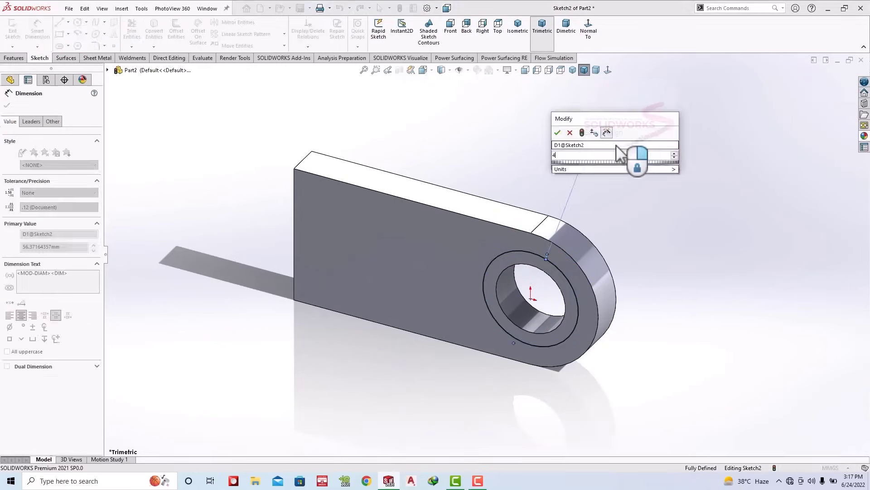
pyautogui.write('7')
pyautogui.press('Return')
# Step: Extrude-cut the Ø47 circle 30 mm deep, then orbit to the back face
pyautogui.click(13, 58)
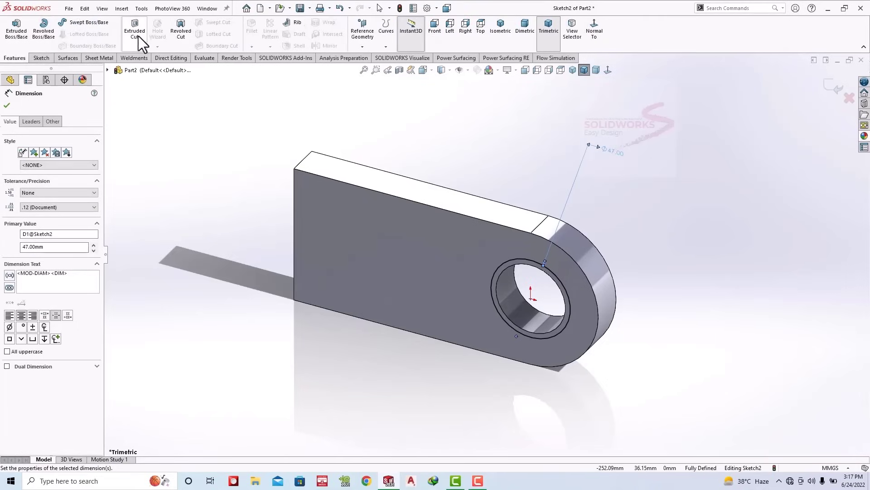
pyautogui.click(139, 37)
pyautogui.write('30')
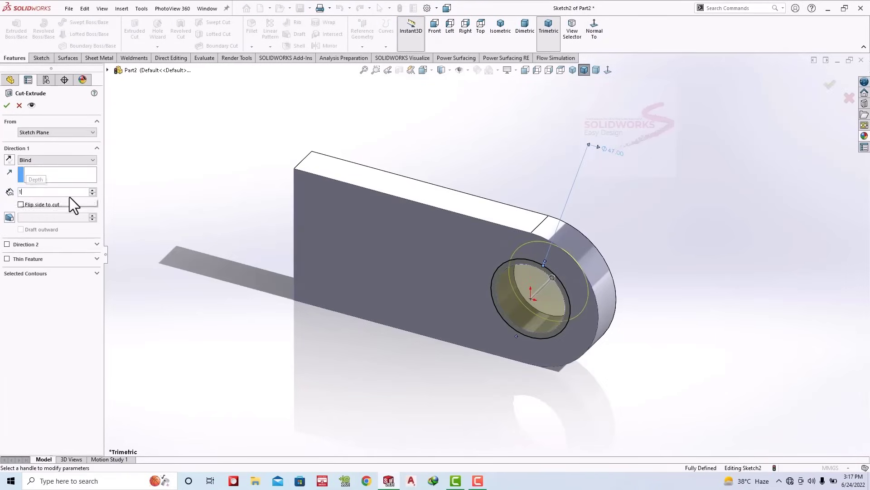
pyautogui.press('Return')
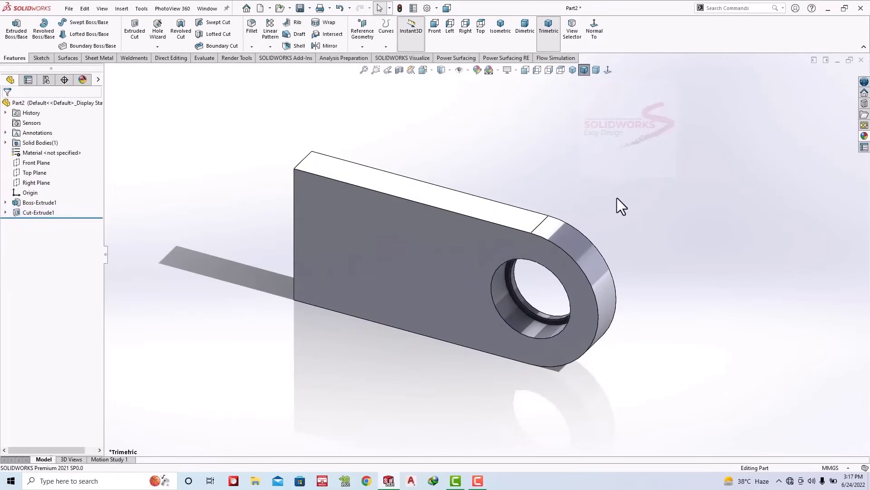
pyautogui.moveTo(617, 198); pyautogui.dragTo(502, 247, button='middle')
# Step: Start a new sketch on the plate's back face, viewed normal to it
pyautogui.click(508, 225)
pyautogui.click(530, 213)
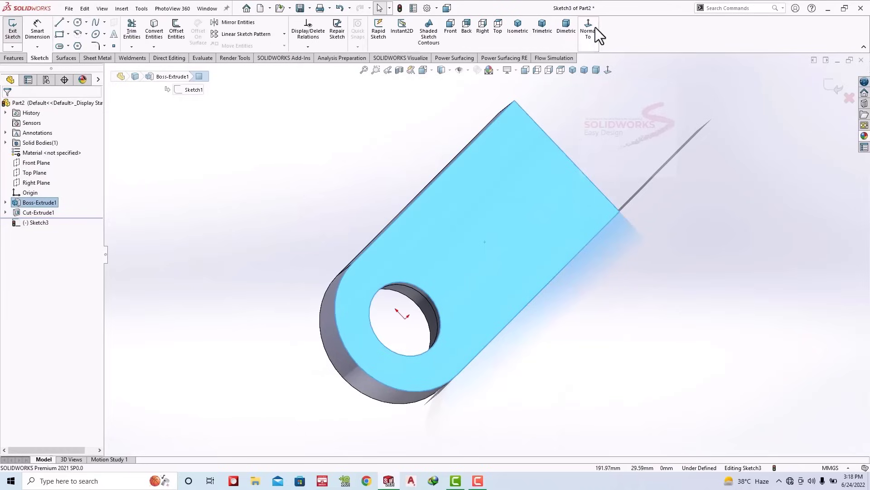
pyautogui.click(591, 34)
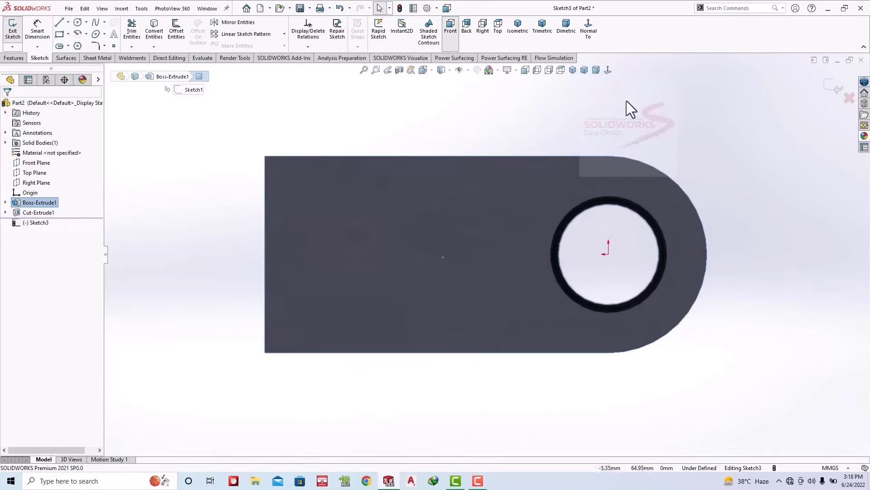
pyautogui.click(594, 34)
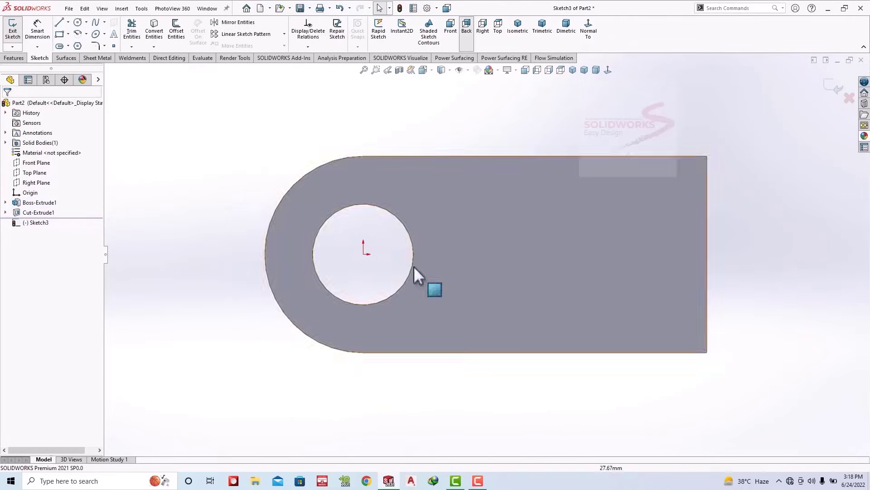
# Step: Draw a horizontal construction centerline from the origin to the plate's right edge
pyautogui.click(67, 24)
pyautogui.click(72, 47)
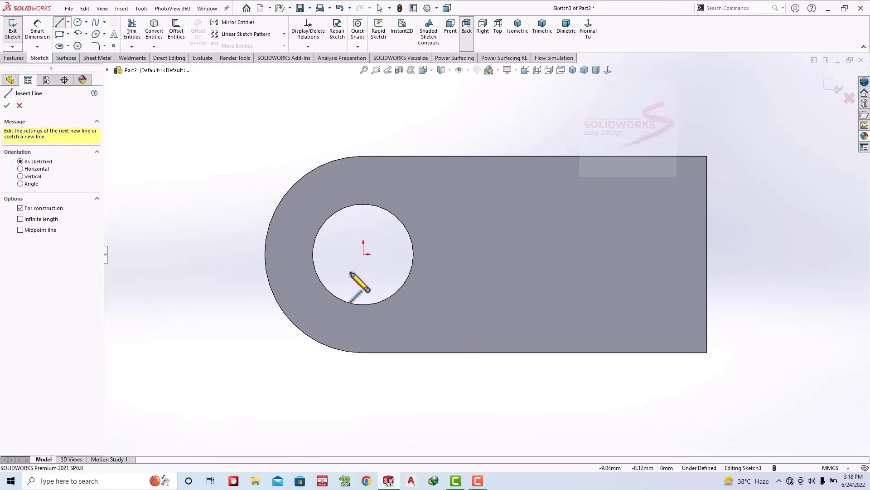
pyautogui.click(364, 254)
pyautogui.click(707, 253)
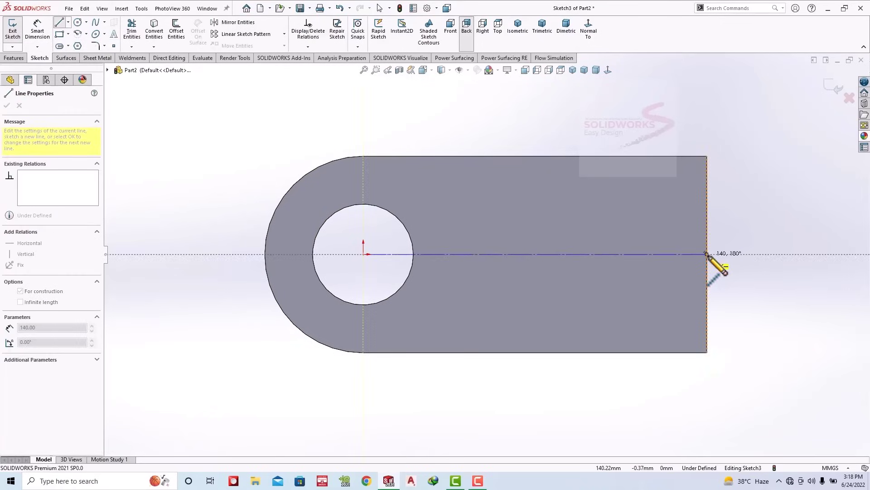
pyautogui.press('Escape')
# Step: Draw a corner rectangle from the right edge, dimensioned 85 mm long and 8 mm tall
pyautogui.click(68, 34)
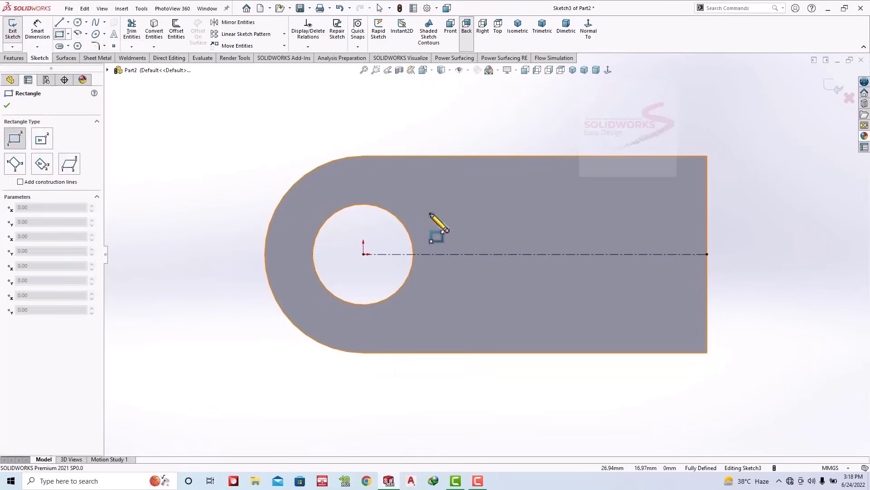
pyautogui.click(707, 175)
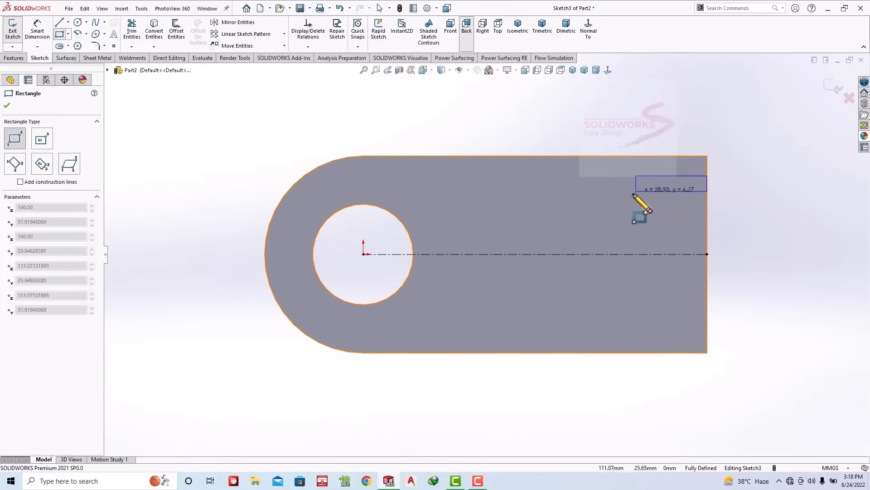
pyautogui.click(534, 217)
pyautogui.click(37, 30)
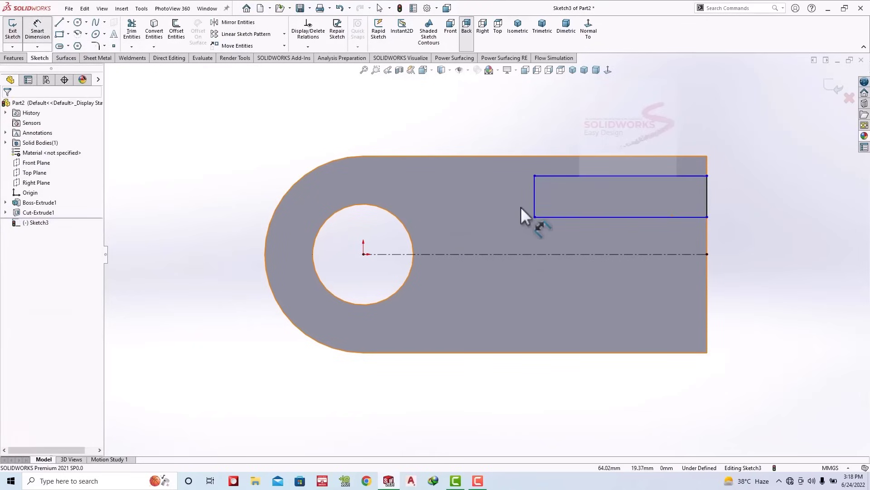
pyautogui.click(591, 174)
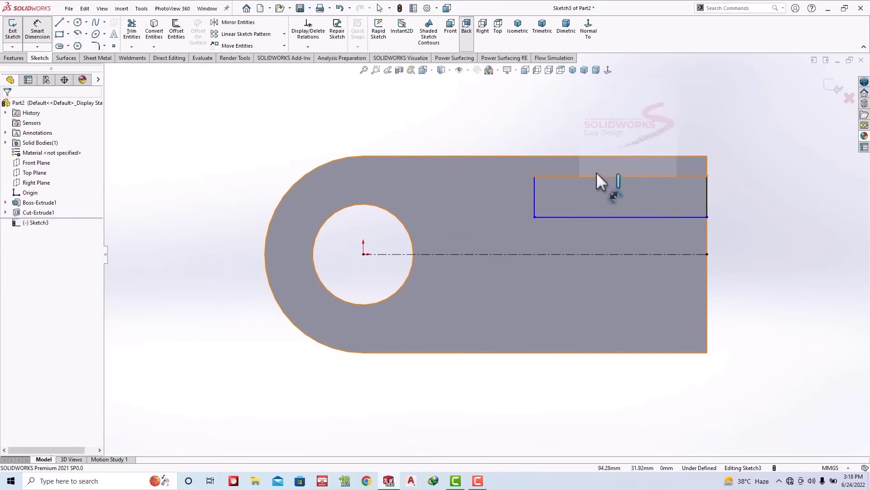
pyautogui.click(641, 131)
pyautogui.write('85')
pyautogui.press('Return')
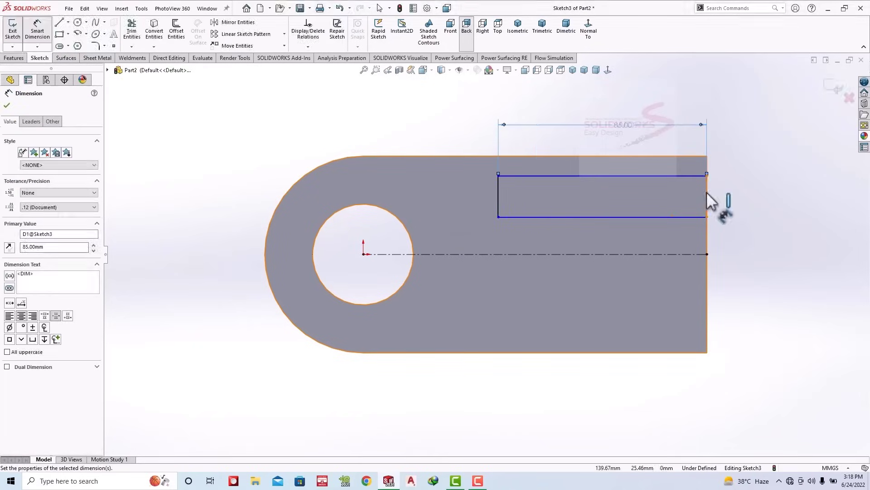
pyautogui.click(707, 195)
pyautogui.click(726, 192)
pyautogui.write('8')
pyautogui.press('Return')
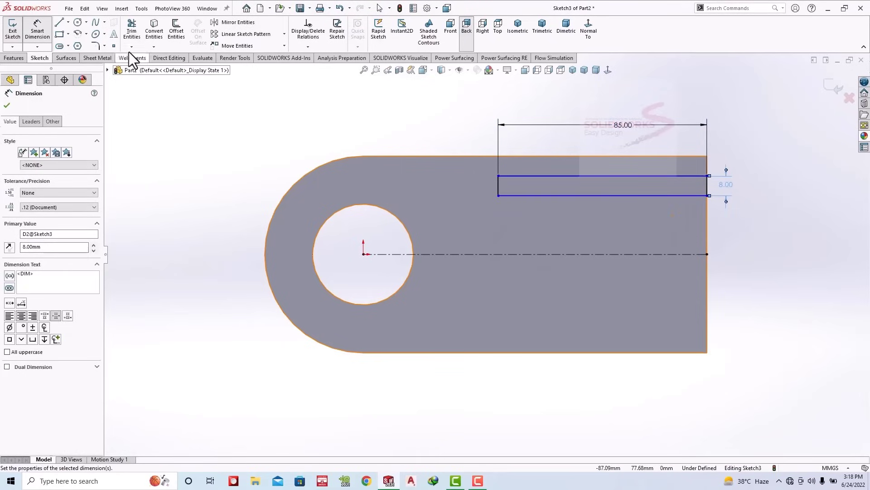
# Step: Dimension the rectangle's left-edge midpoint 25 mm from the centerline, discarding an extra bottom-edge dimension
pyautogui.click(114, 46)
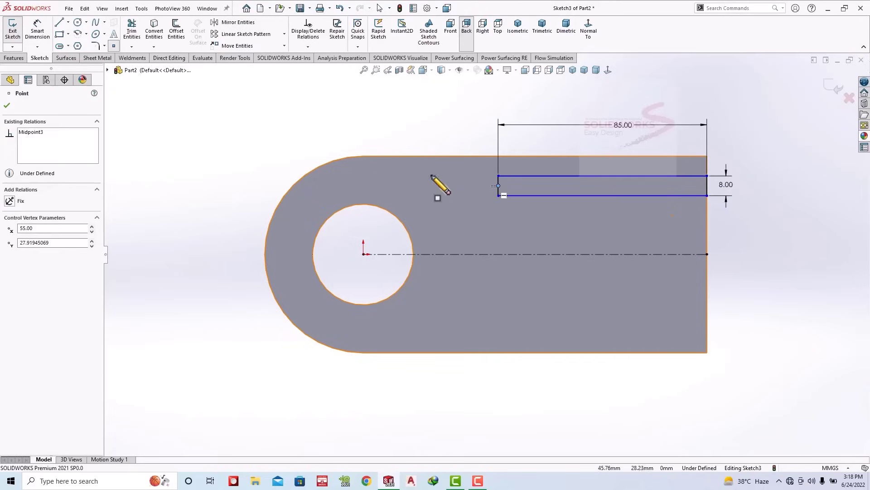
pyautogui.click(37, 31)
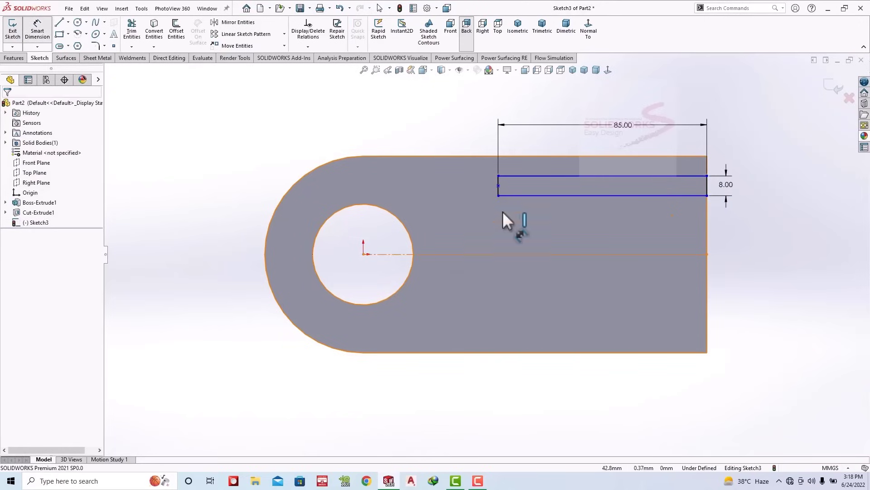
pyautogui.click(499, 185)
pyautogui.click(499, 254)
pyautogui.click(453, 224)
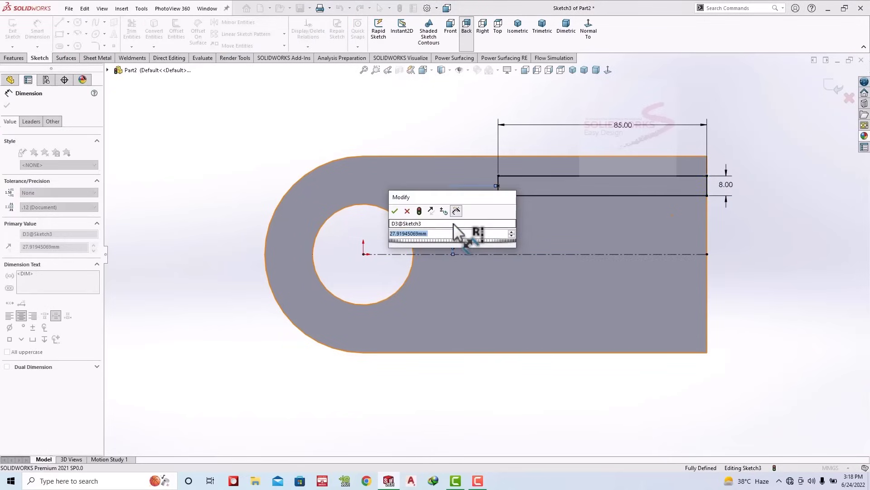
pyautogui.write('25')
pyautogui.press('Return')
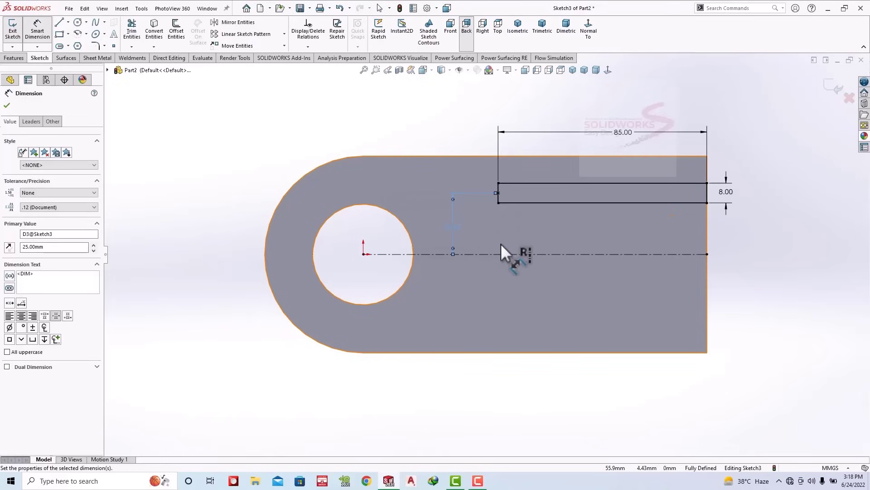
pyautogui.click(574, 202)
pyautogui.click(598, 252)
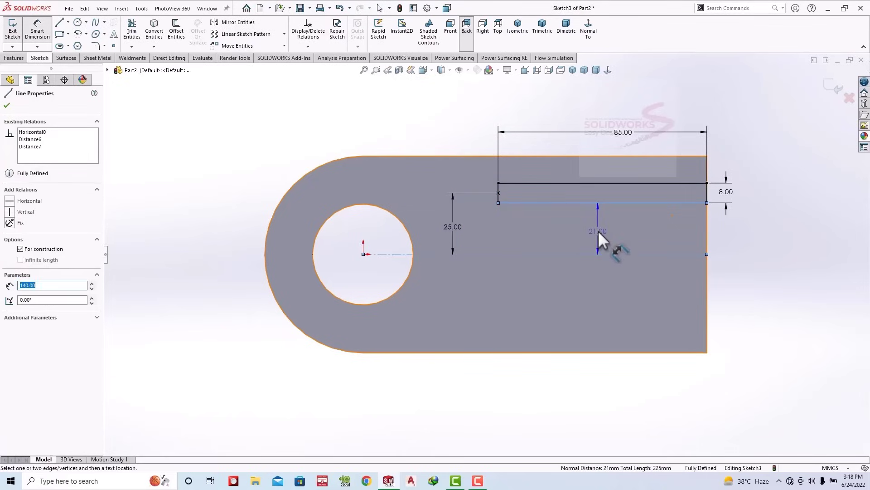
pyautogui.press('Escape')
pyautogui.click(68, 22)
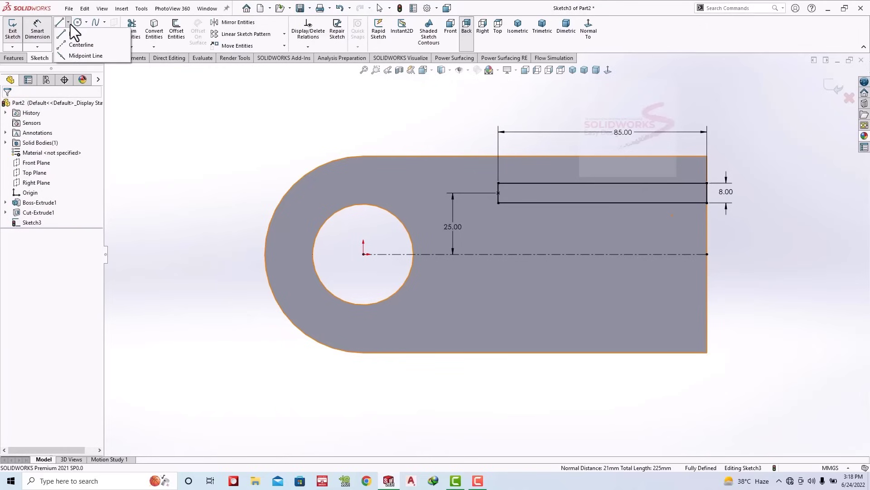
# Step: Draw new centerlines below the slot's bottom midpoint and delete the old centerline through the origin
pyautogui.click(81, 44)
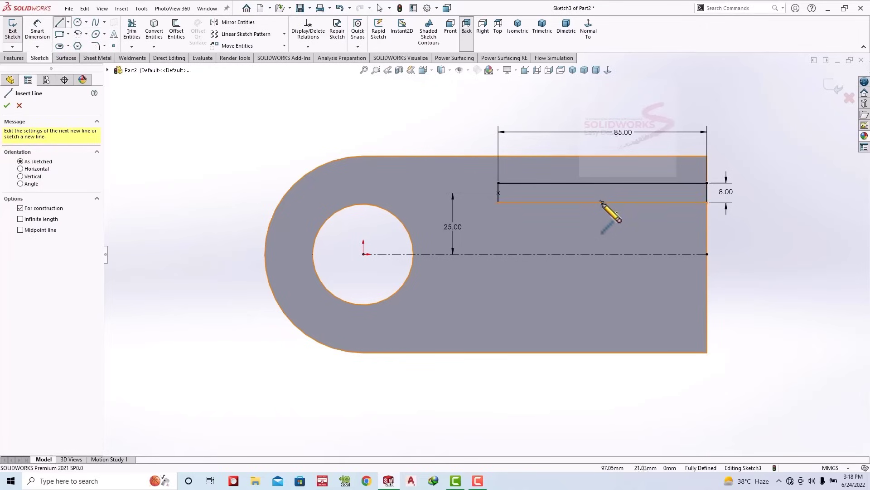
pyautogui.click(603, 202)
pyautogui.click(603, 263)
pyautogui.click(728, 263)
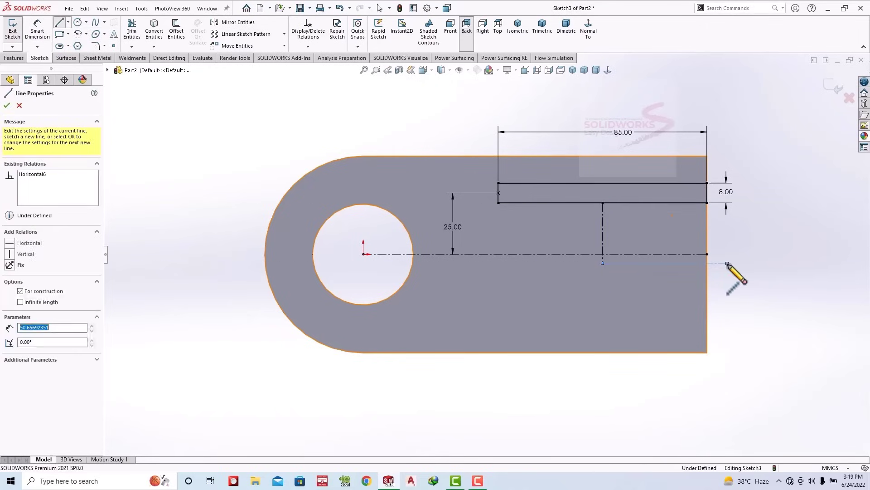
pyautogui.press('Escape')
pyautogui.click(532, 268)
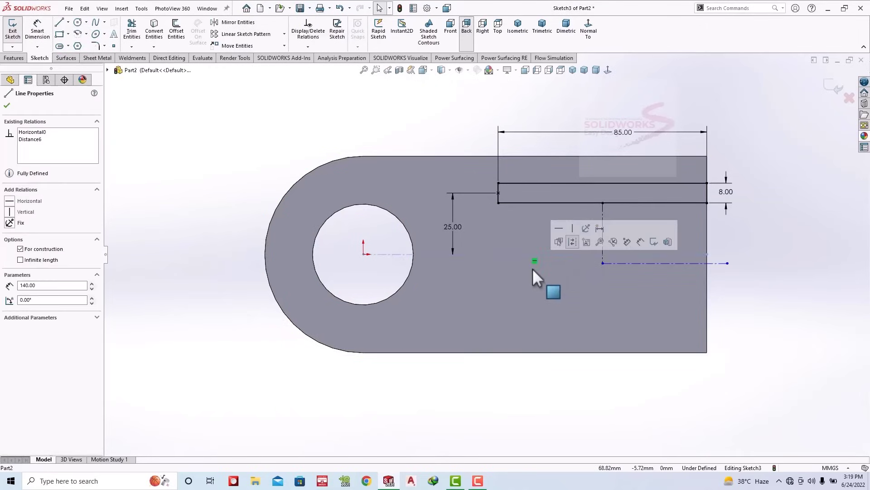
pyautogui.press('Delete')
pyautogui.click(386, 240)
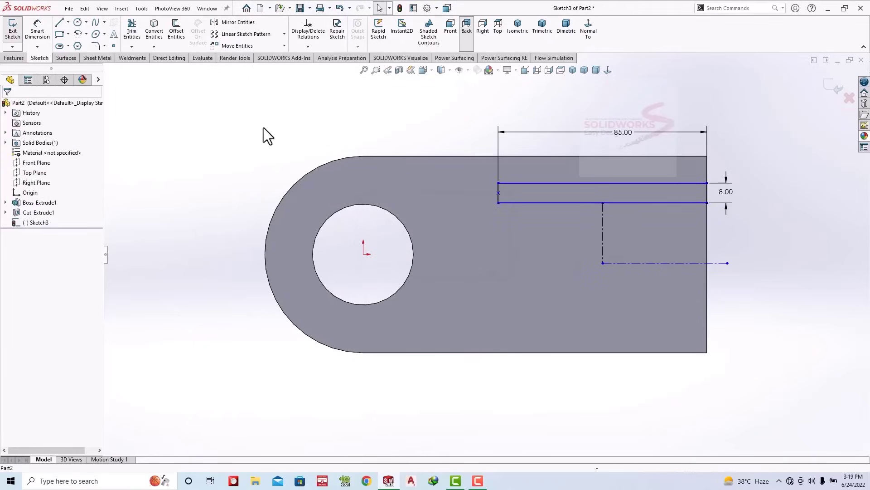
# Step: Dimension the new horizontal centerline 20 mm below the slot's bottom edge
pyautogui.click(37, 29)
pyautogui.click(651, 202)
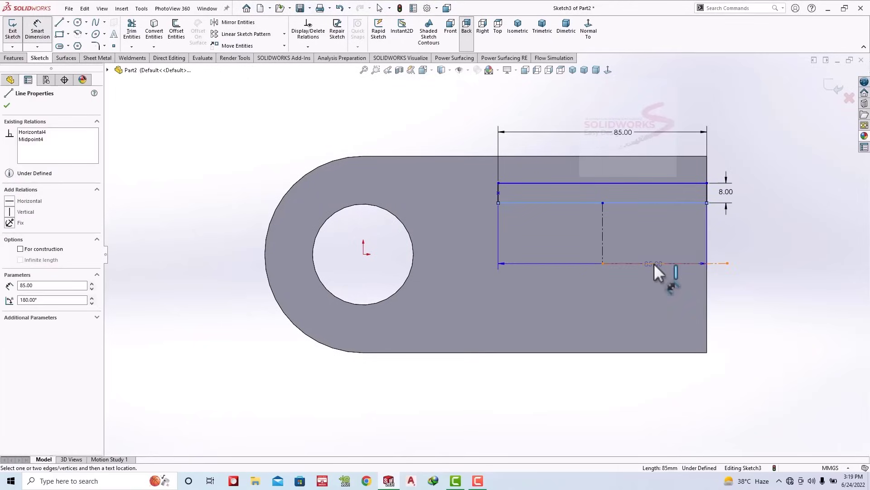
pyautogui.click(654, 263)
pyautogui.click(738, 238)
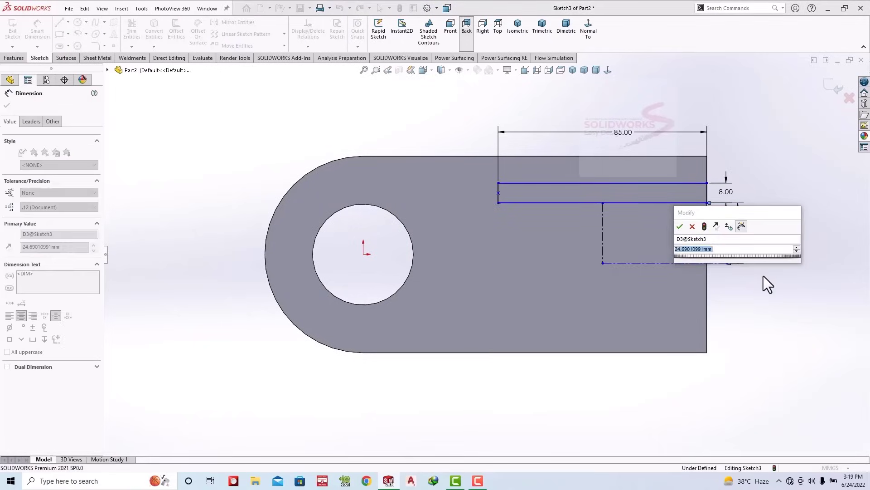
pyautogui.doubleClick(690, 249)
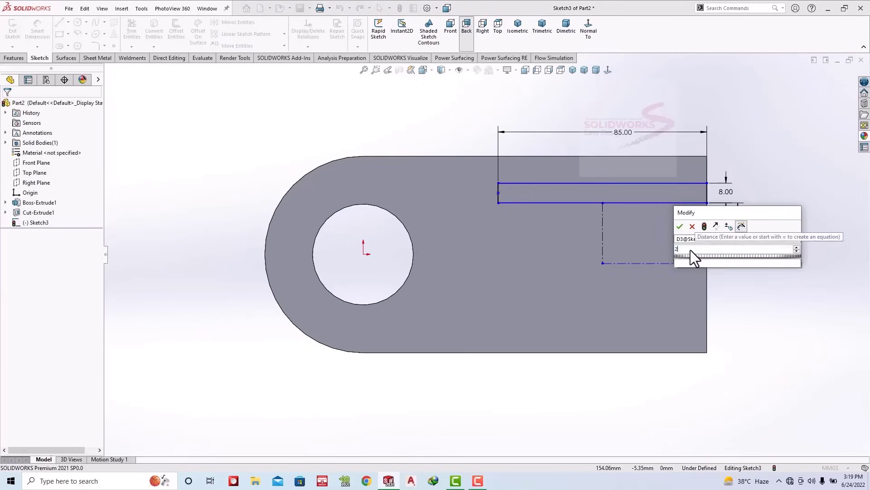
pyautogui.write('20')
pyautogui.press('Return')
# Step: Dimension the slot's left endpoint 25 mm vertically from the origin
pyautogui.click(731, 296)
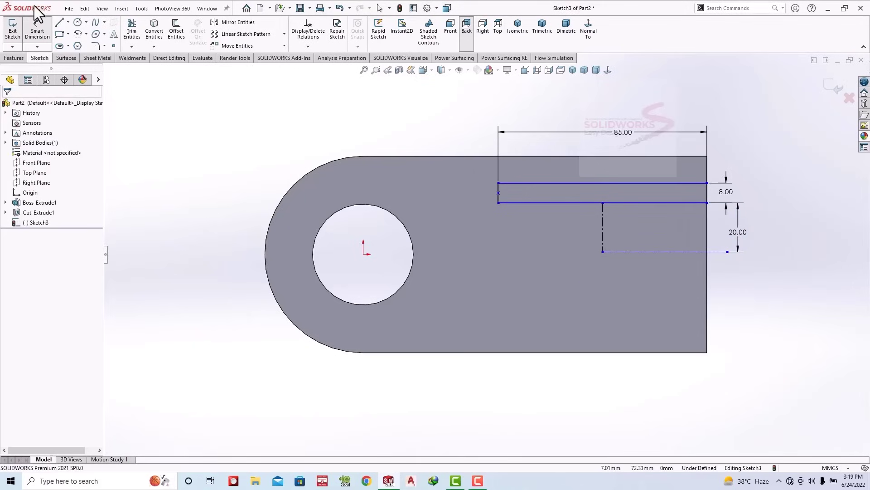
pyautogui.click(498, 192)
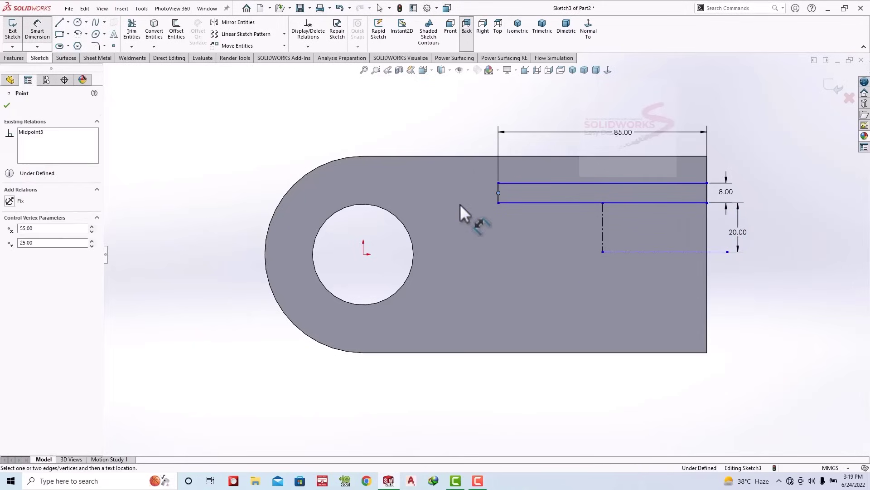
pyautogui.click(363, 254)
pyautogui.click(511, 227)
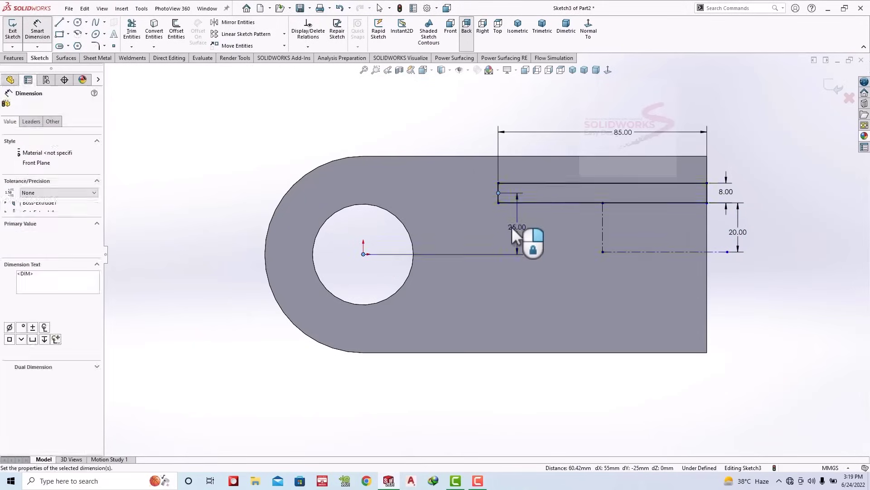
pyautogui.write('25.00mm')
pyautogui.press('Return')
pyautogui.press('Escape')
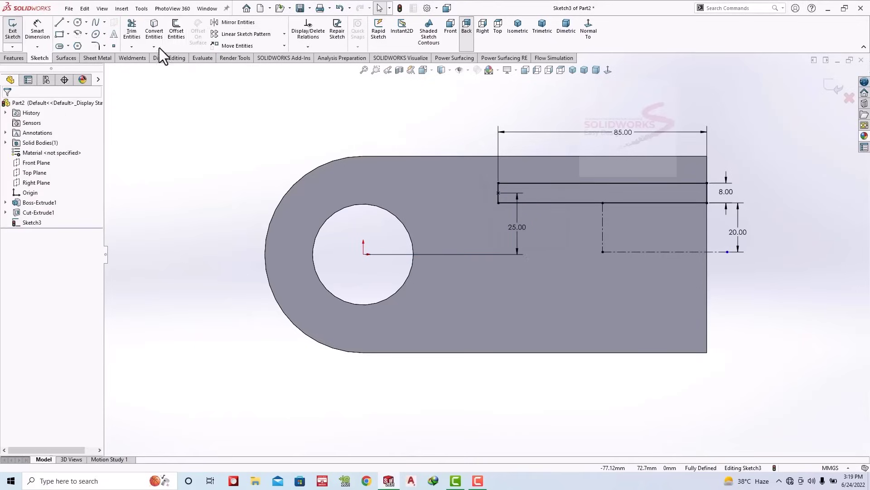
pyautogui.click(249, 23)
pyautogui.moveTo(470, 166); pyautogui.dragTo(663, 199)
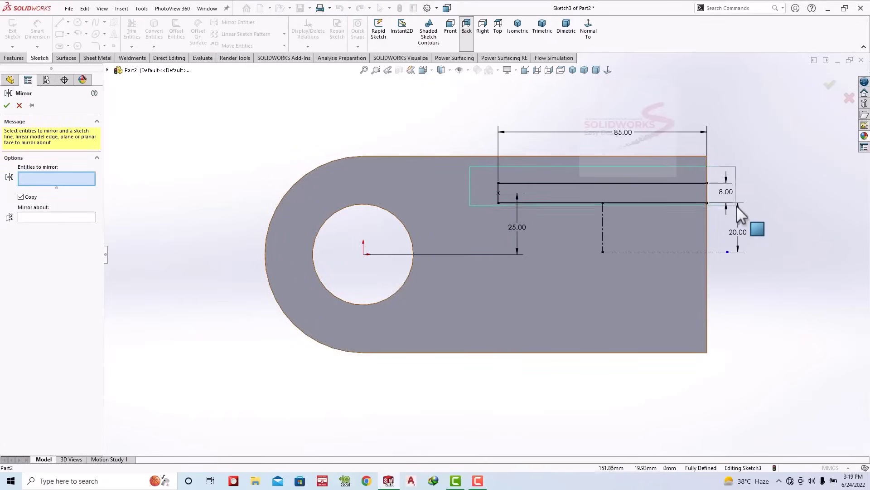
pyautogui.press('Escape')
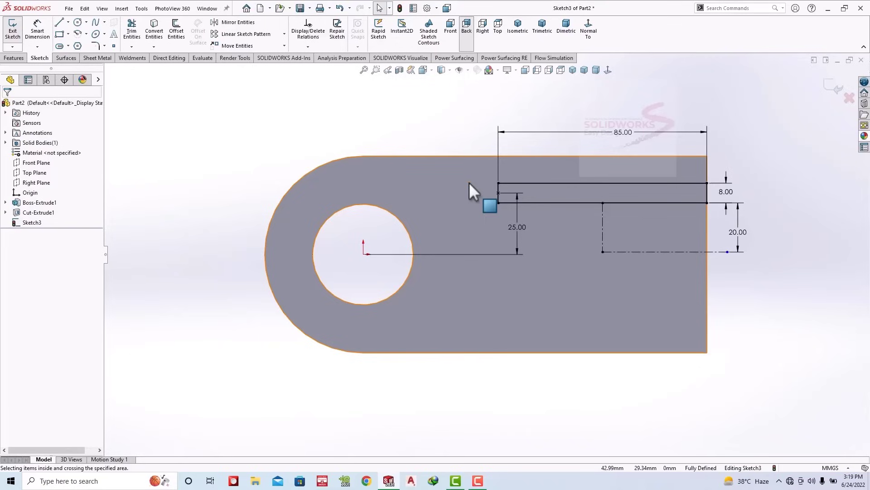
# Step: Draw two circles in the upper slot and give the right one a 6.5 mm diameter
pyautogui.click(78, 22)
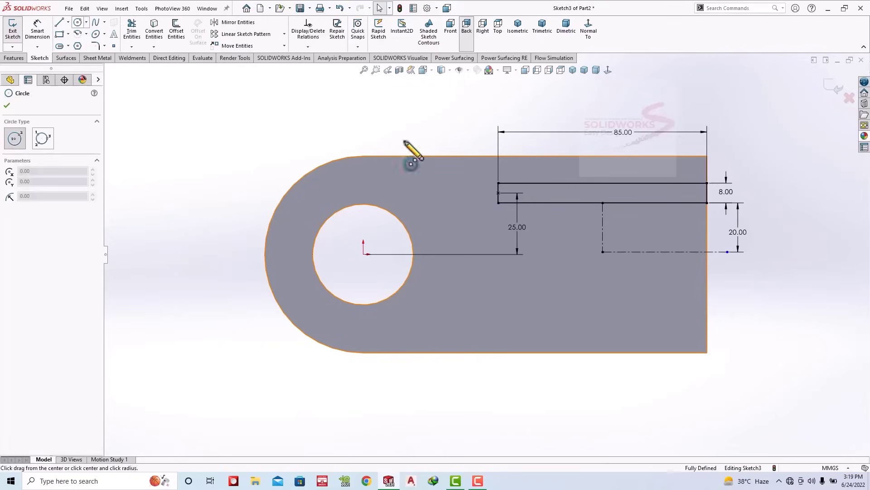
pyautogui.click(527, 192)
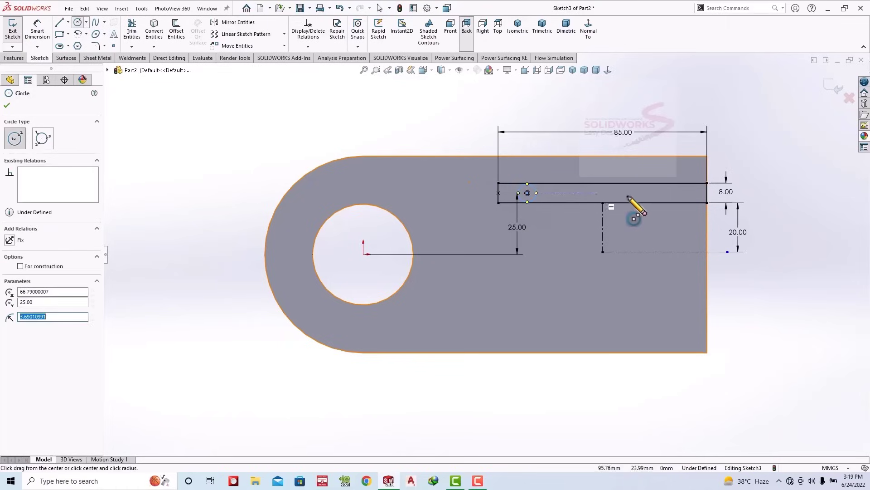
pyautogui.moveTo(673, 193); pyautogui.dragTo(682, 192)
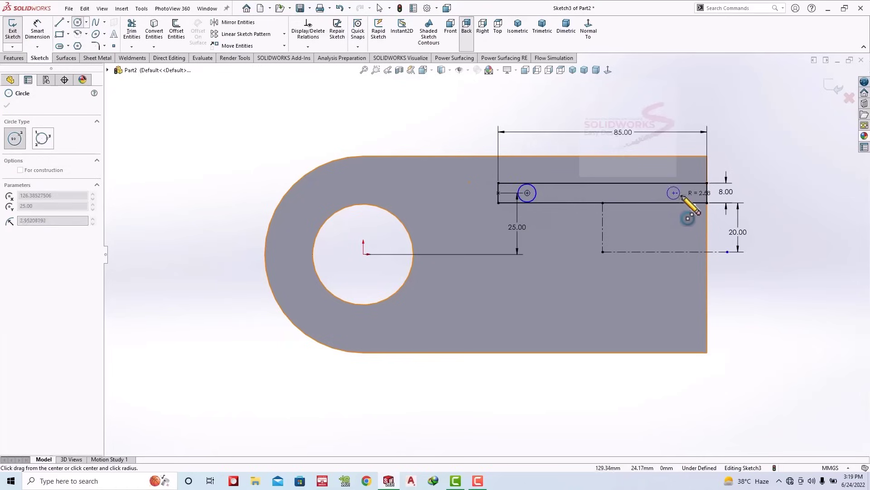
pyautogui.click(38, 35)
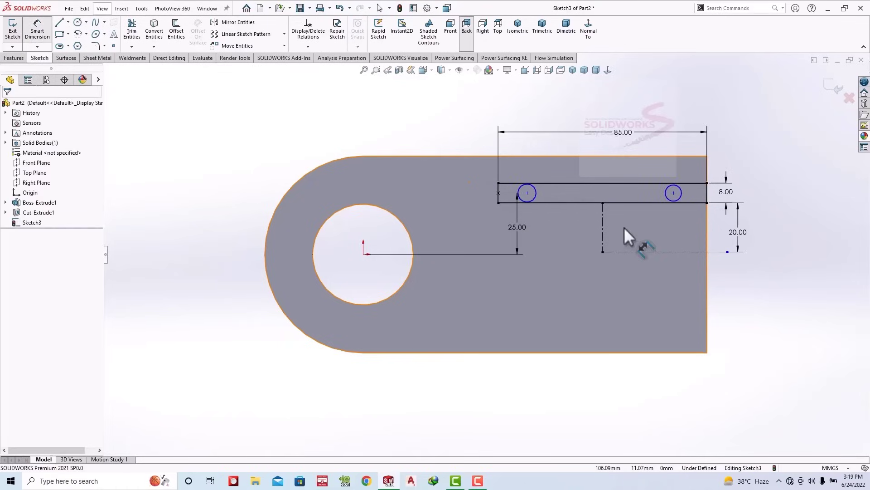
pyautogui.click(678, 187)
pyautogui.click(737, 113)
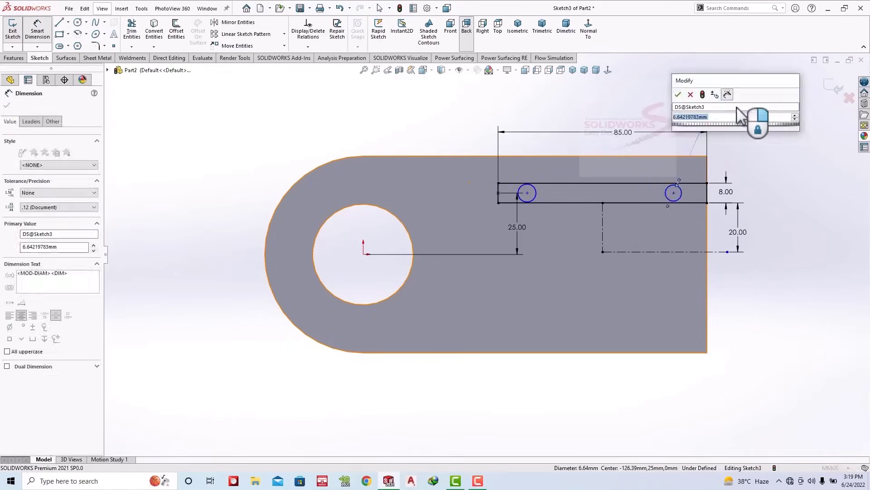
pyautogui.write('6.5')
pyautogui.press('Return')
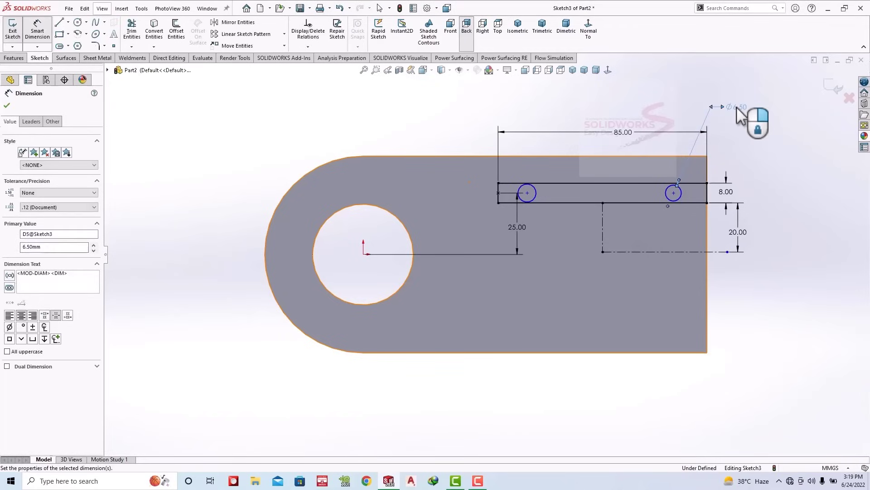
# Step: Dimension the right circle 10 mm from the plate's right edge and the centres 66.4 mm apart
pyautogui.click(674, 193)
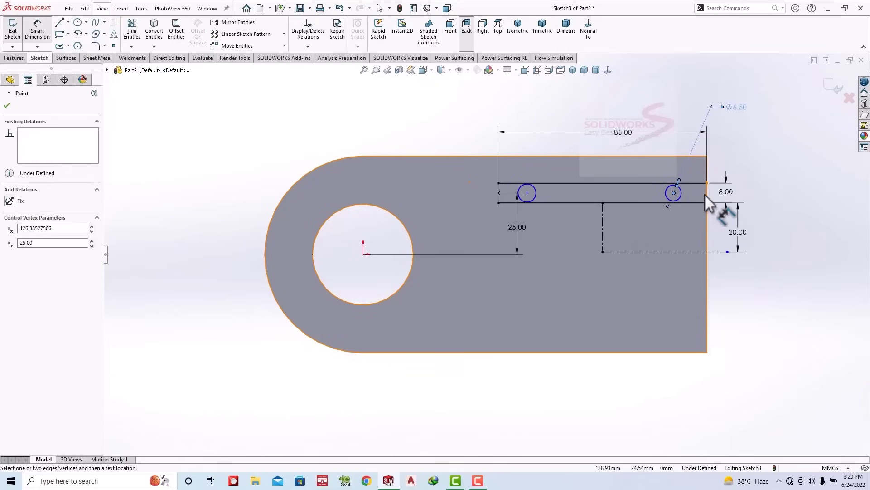
pyautogui.click(706, 194)
pyautogui.click(730, 148)
pyautogui.write('10')
pyautogui.press('Return')
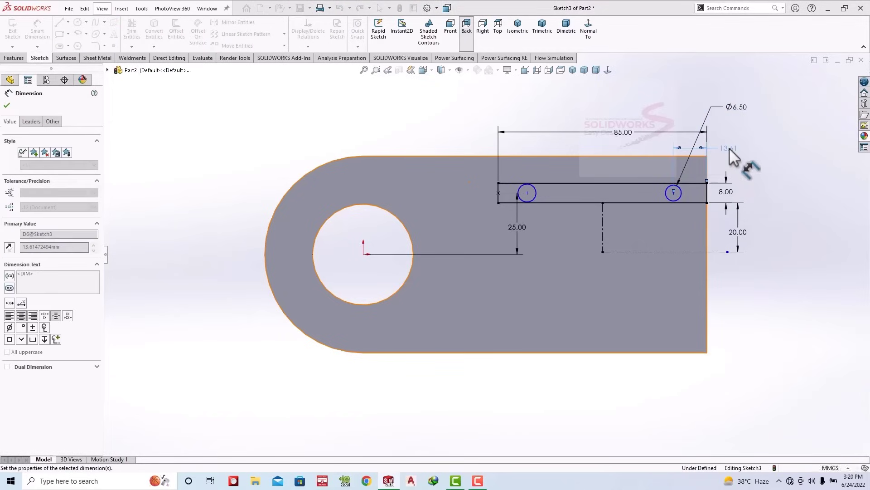
pyautogui.click(683, 193)
pyautogui.click(527, 193)
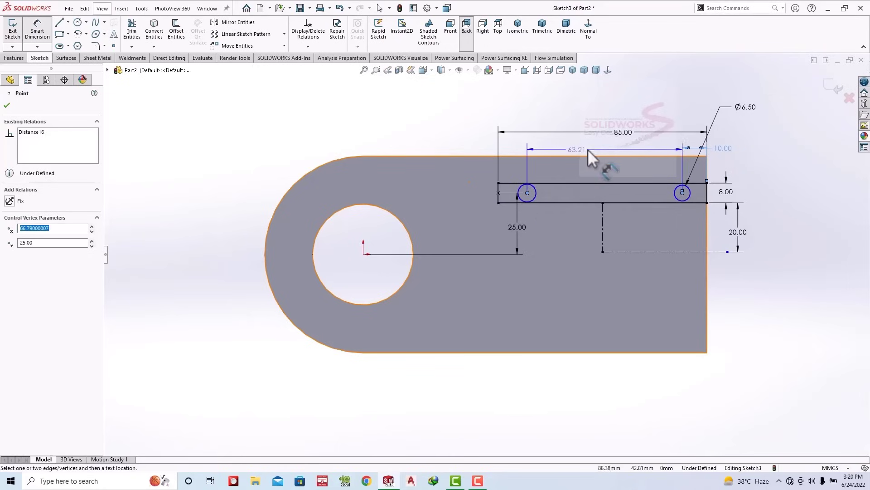
pyautogui.click(603, 145)
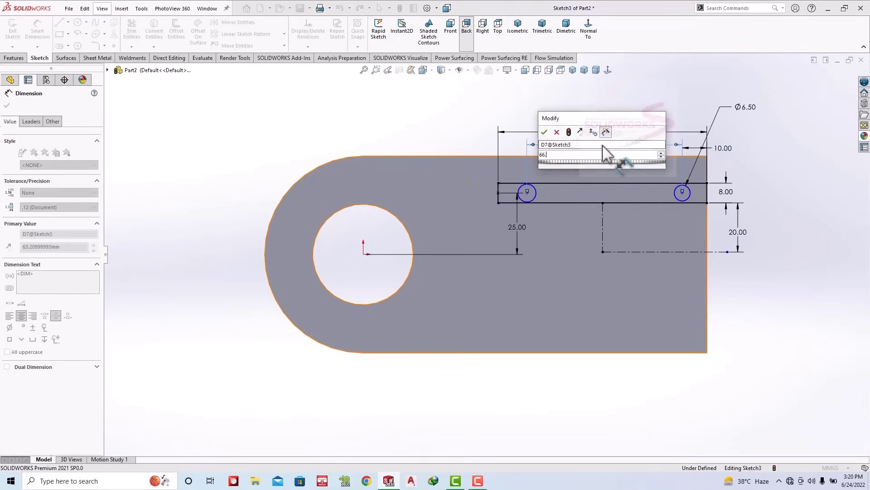
pyautogui.write('66.4')
pyautogui.press('Return')
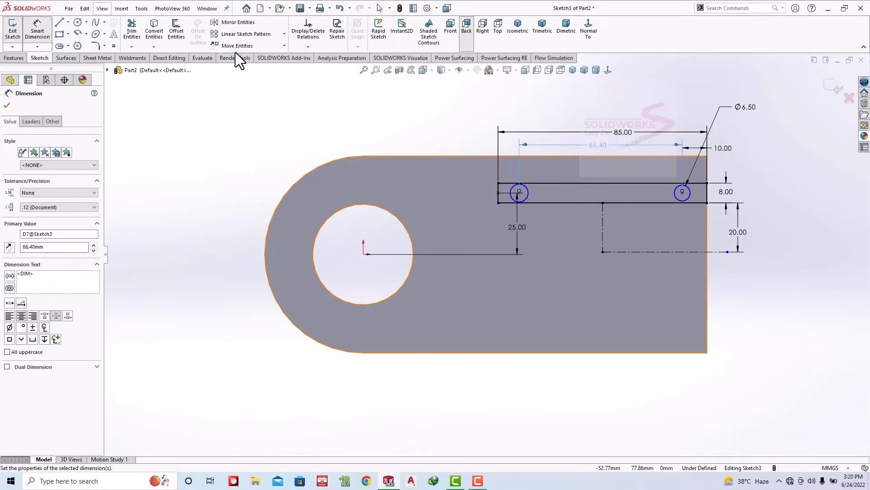
# Step: Mirror the slot and its two circles about the horizontal centreline
pyautogui.click(258, 25)
pyautogui.moveTo(464, 161); pyautogui.dragTo(757, 237)
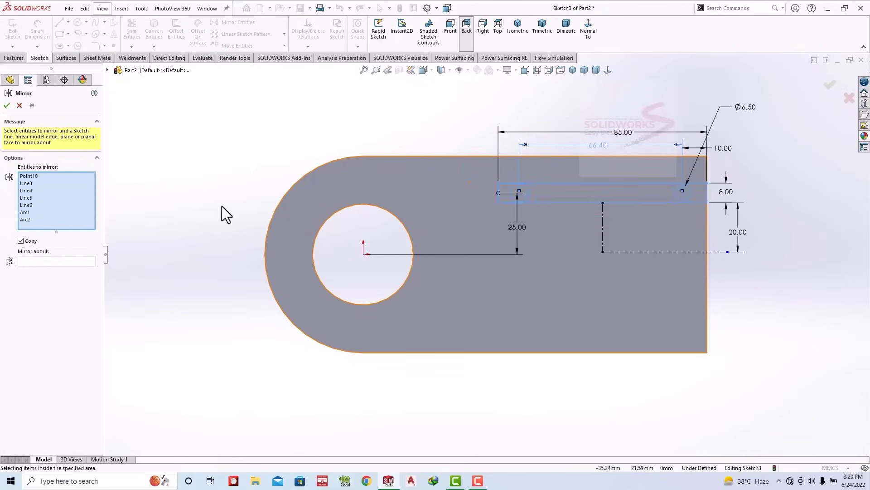
pyautogui.click(24, 262)
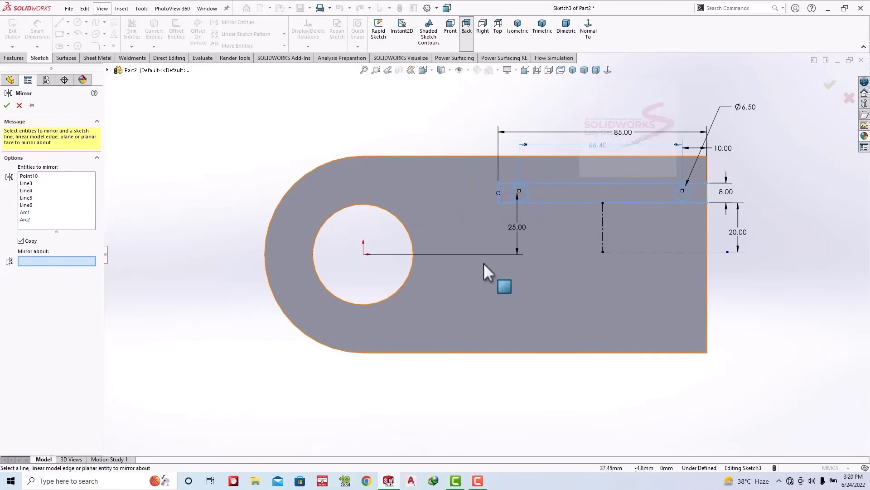
pyautogui.click(643, 251)
pyautogui.click(7, 105)
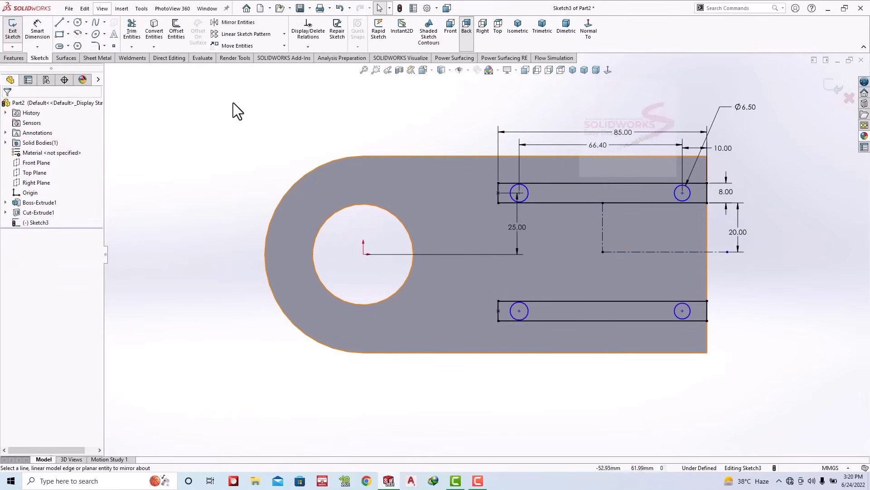
# Step: Extrude both slot profiles as a 3 mm boss
pyautogui.click(16, 58)
pyautogui.click(17, 36)
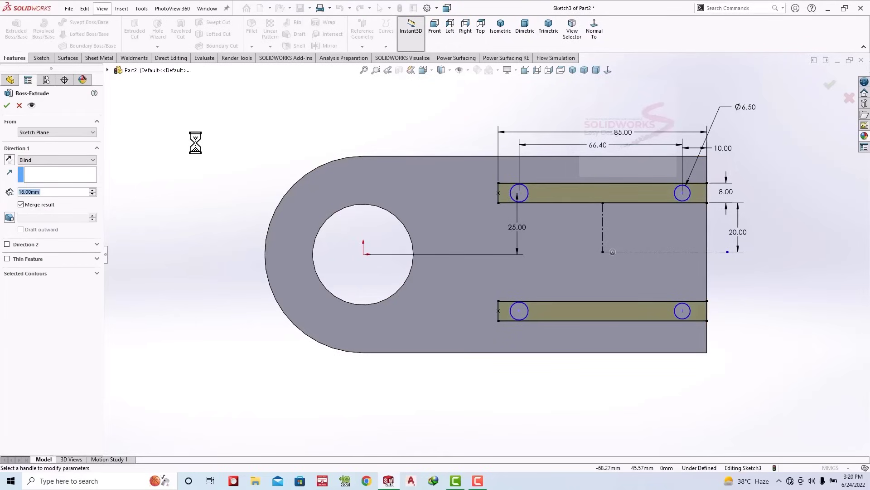
pyautogui.write('3')
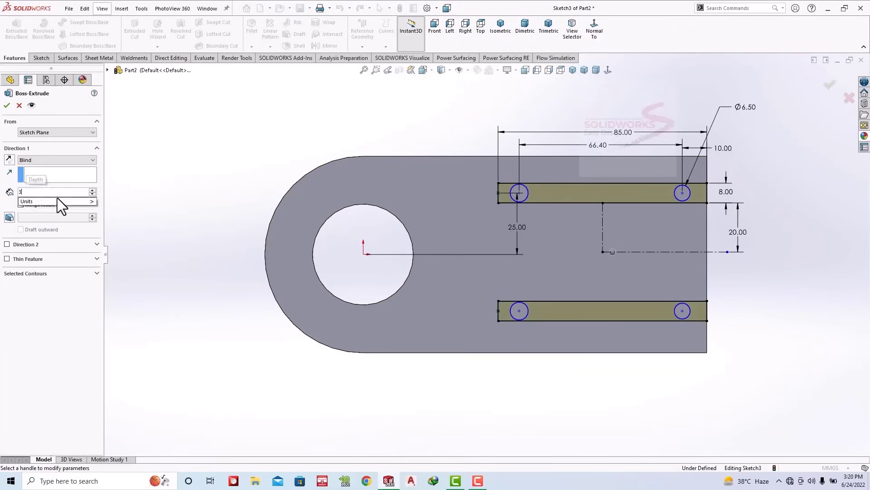
pyautogui.press('Return')
pyautogui.moveTo(528, 159)
pyautogui.mouseDown(button='middle')
pyautogui.moveTo(488, 185)
pyautogui.moveTo(498, 216)
pyautogui.mouseUp(button='middle')
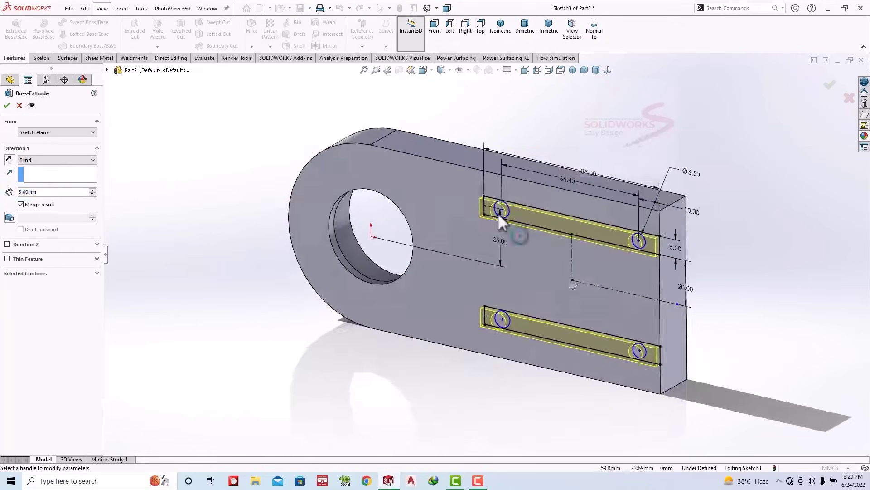
pyautogui.click(7, 105)
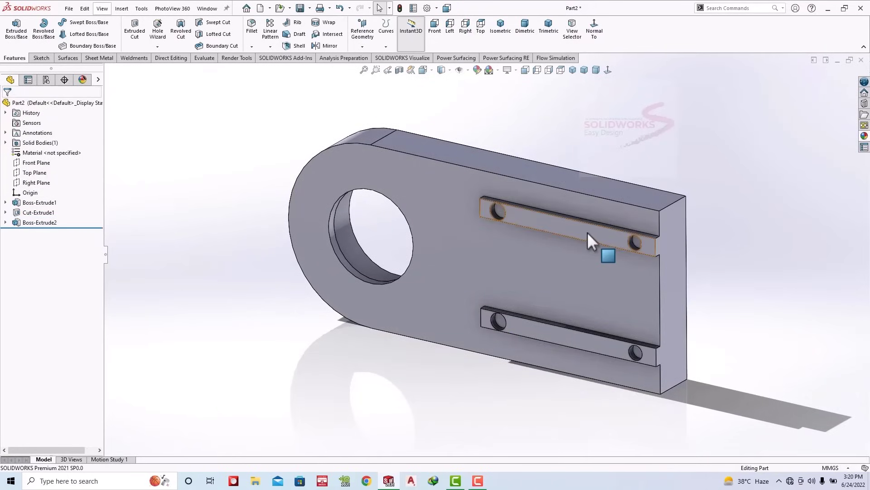
# Step: Sketch on the upper strip face and convert the four hole edges into it
pyautogui.click(589, 232)
pyautogui.click(630, 206)
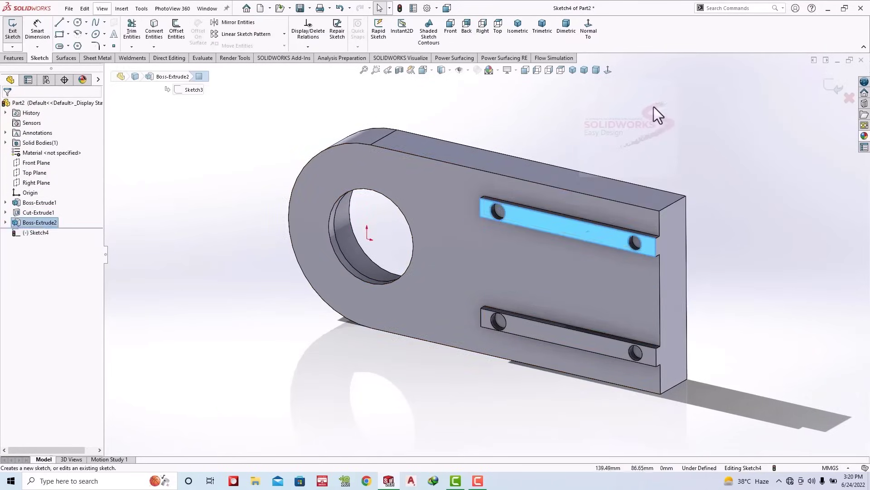
pyautogui.click(505, 213)
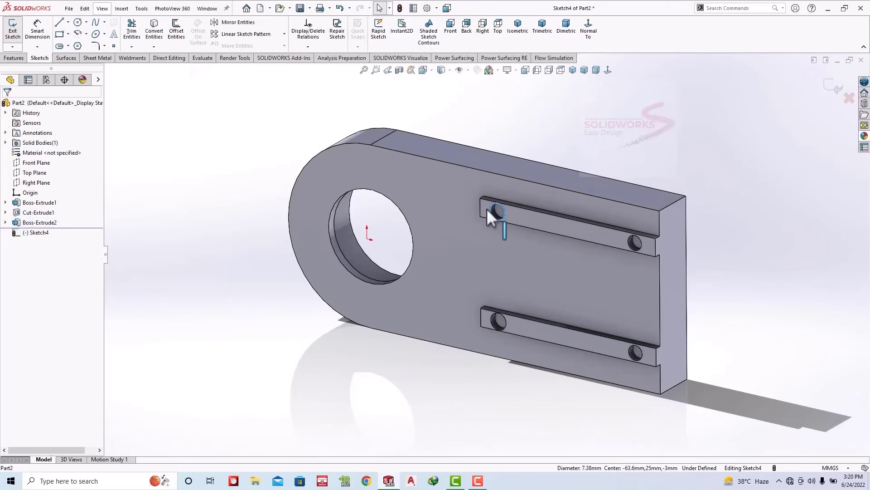
pyautogui.click(149, 36)
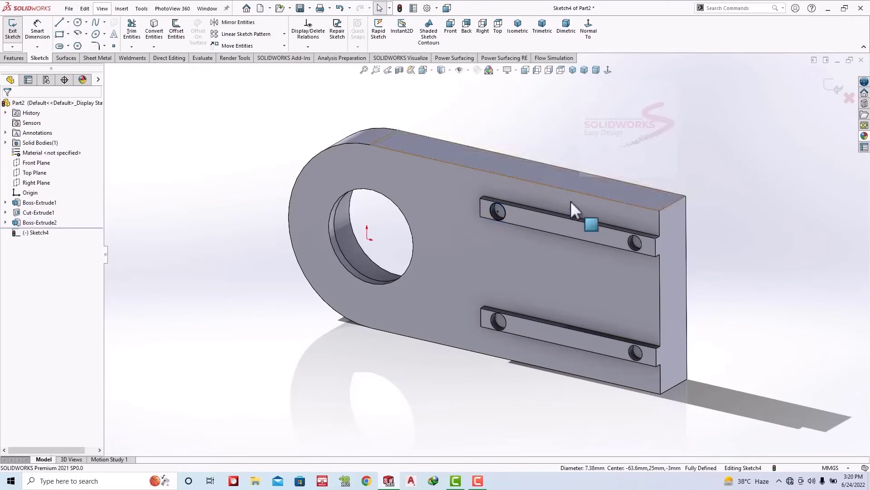
pyautogui.click(641, 238)
pyautogui.click(157, 28)
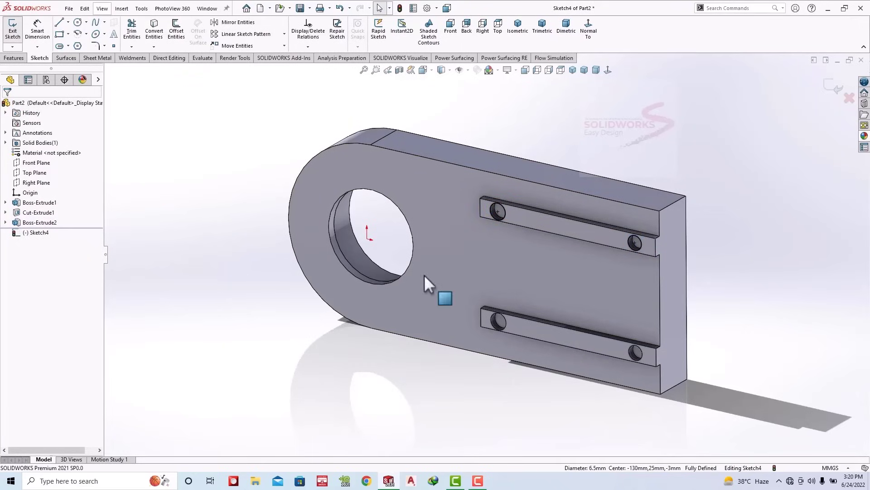
pyautogui.click(505, 327)
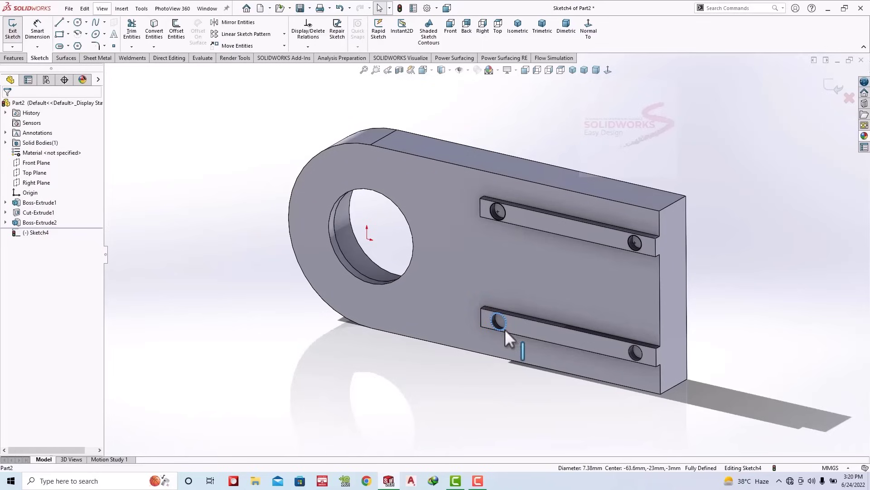
pyautogui.click(643, 353)
pyautogui.click(154, 30)
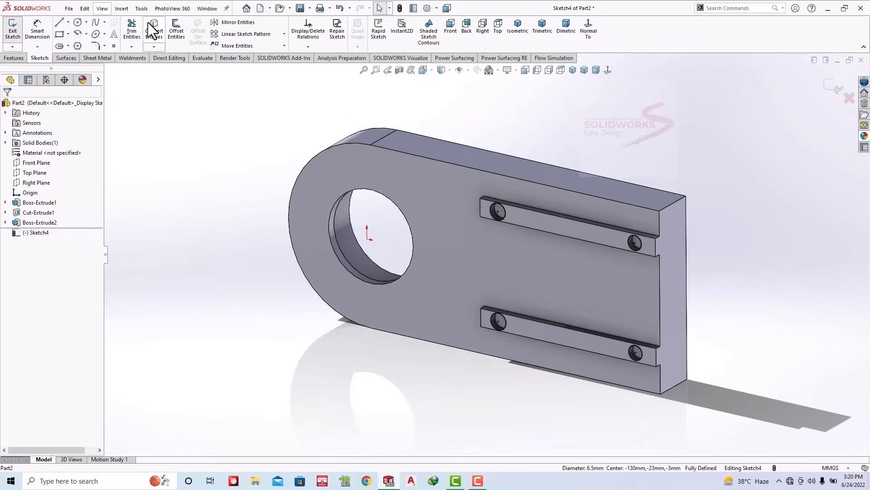
# Step: Extrude-cut the four holes Through All the plate
pyautogui.click(22, 58)
pyautogui.click(140, 32)
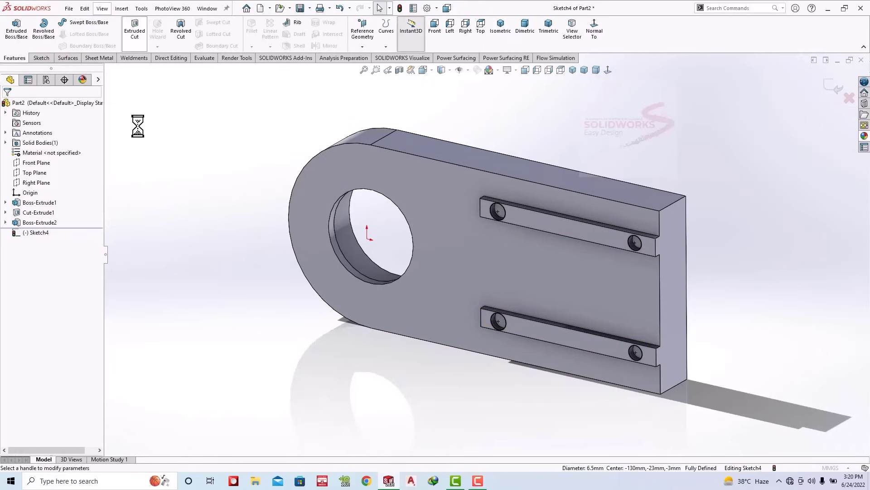
pyautogui.click(38, 160)
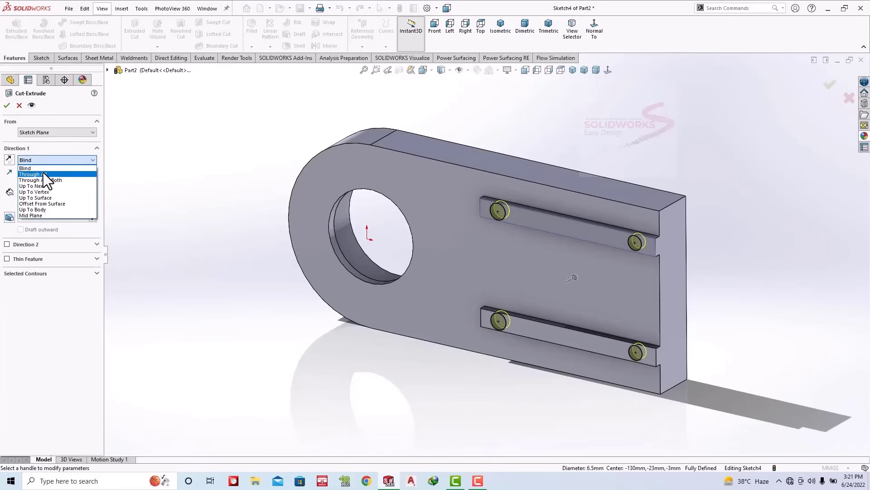
pyautogui.click(7, 105)
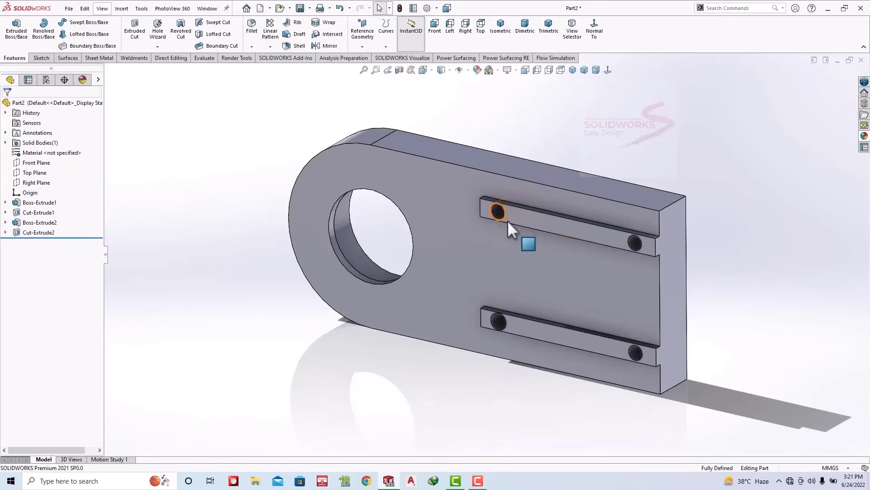
pyautogui.moveTo(508, 220); pyautogui.dragTo(472, 271, button='middle')
# Step: On the plate's back face, sketch a circle around each of the four holes
pyautogui.click(473, 271)
pyautogui.click(482, 246)
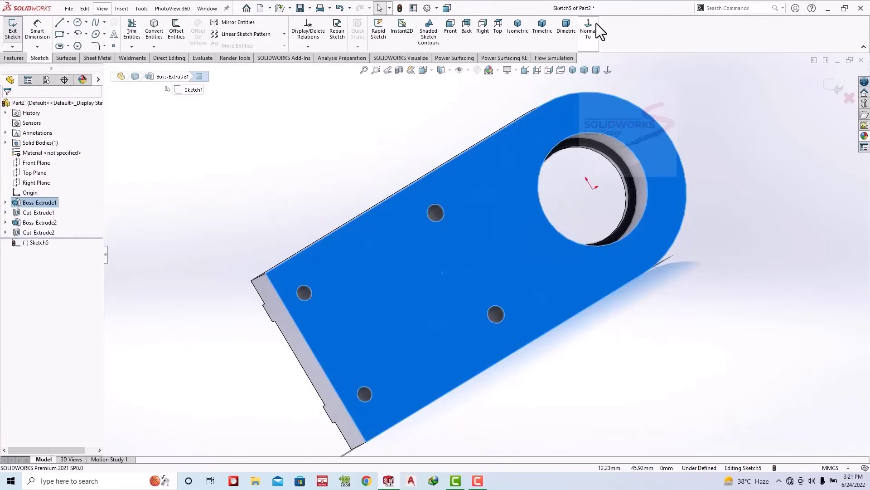
pyautogui.click(596, 23)
pyautogui.click(78, 22)
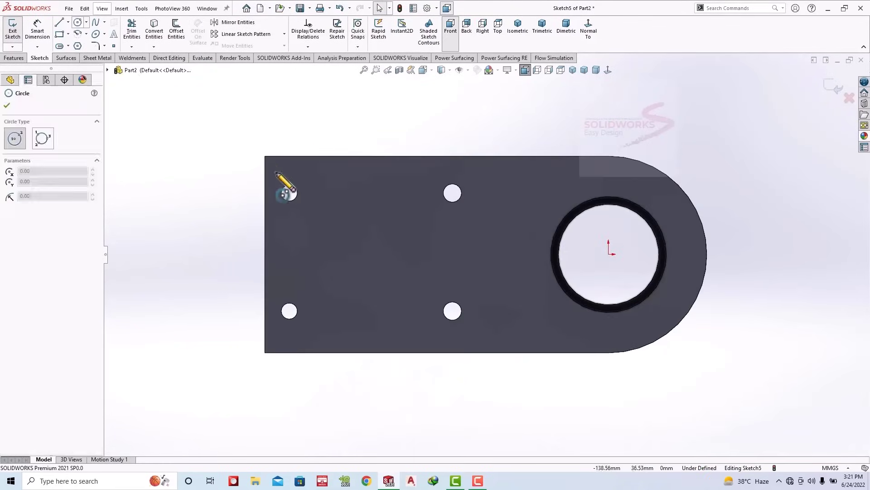
pyautogui.click(289, 193)
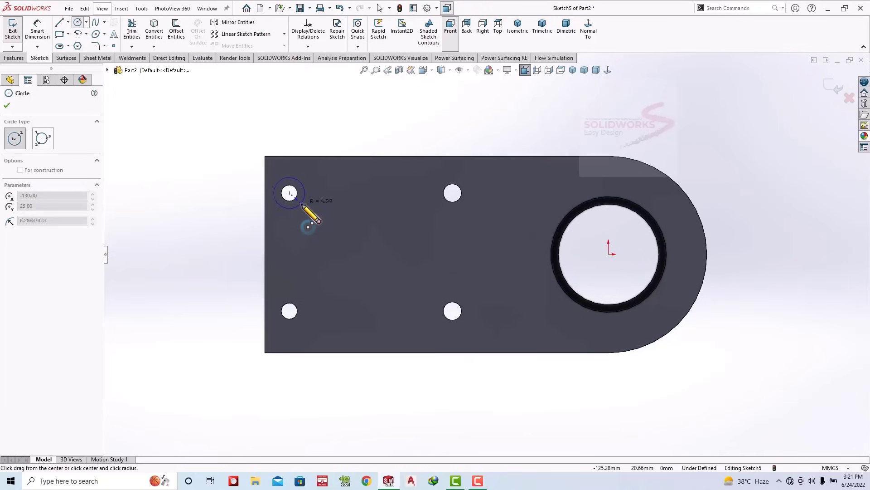
pyautogui.click(453, 193)
pyautogui.click(466, 208)
pyautogui.click(453, 311)
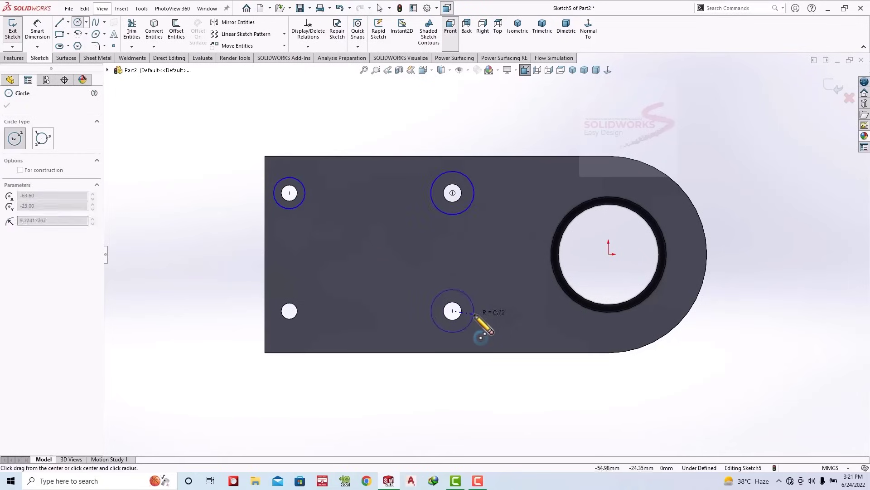
pyautogui.click(471, 321)
pyautogui.click(289, 310)
pyautogui.click(313, 323)
pyautogui.press('Escape')
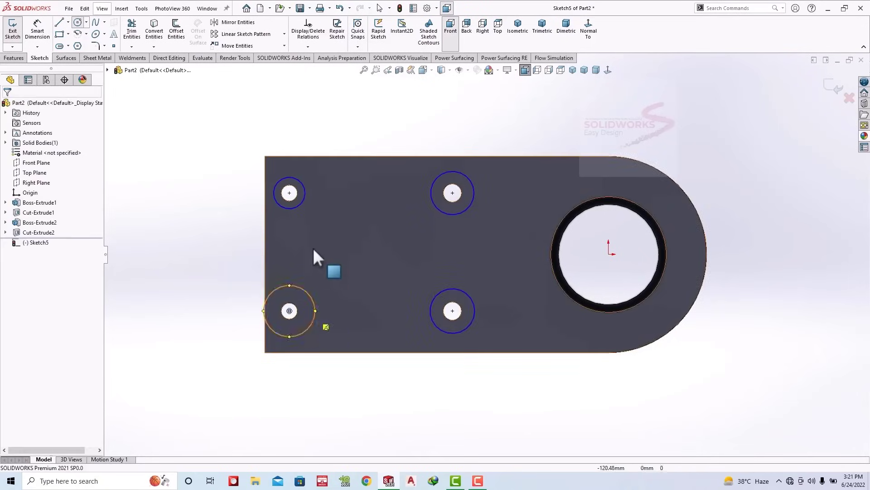
# Step: Make the four circles equal and dimension them at 11 mm diameter
pyautogui.click(297, 203)
pyautogui.keyDown('ctrl'); pyautogui.click(313, 297); pyautogui.keyUp('ctrl')
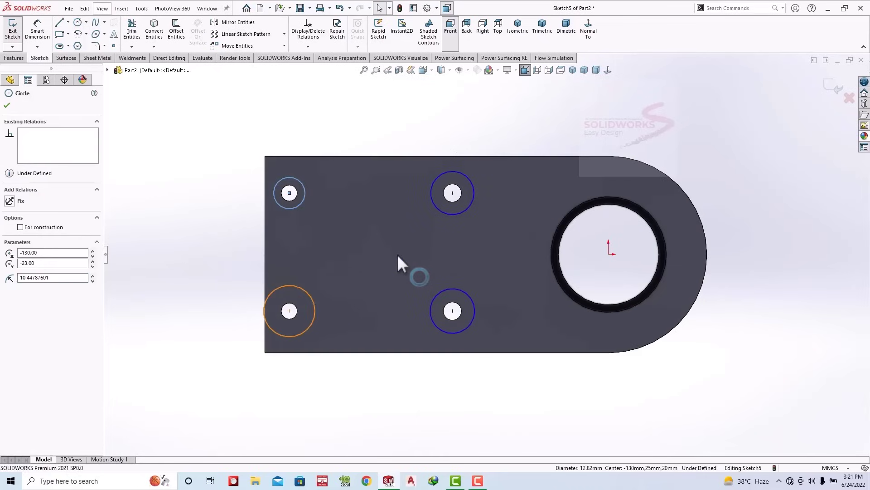
pyautogui.keyDown('ctrl'); pyautogui.click(445, 214); pyautogui.keyUp('ctrl')
pyautogui.keyDown('ctrl'); pyautogui.click(461, 289); pyautogui.keyUp('ctrl')
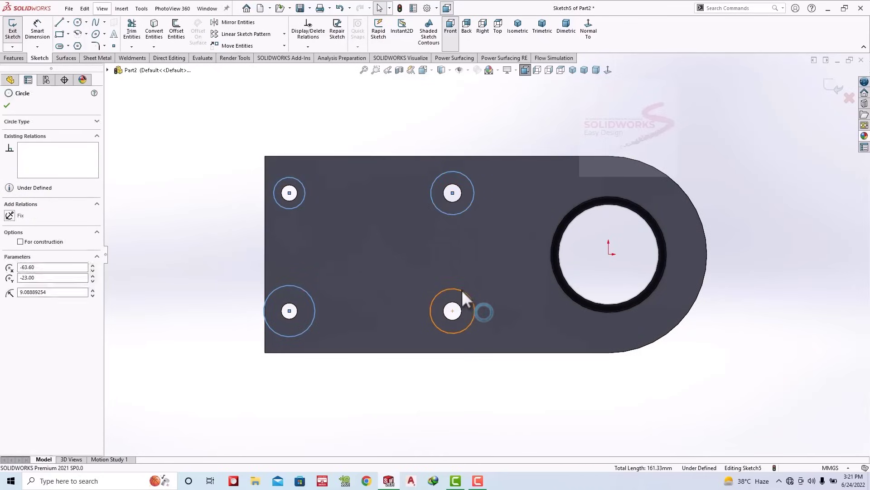
pyautogui.click(512, 258)
pyautogui.click(402, 379)
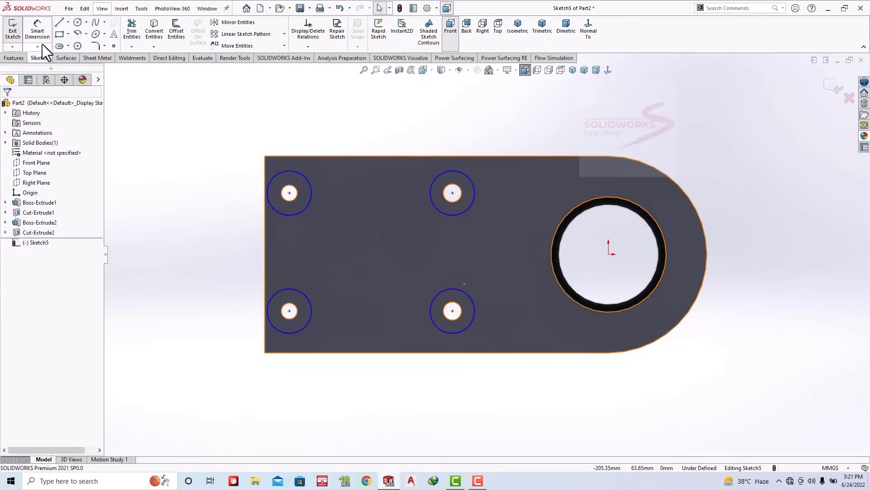
pyautogui.click(295, 175)
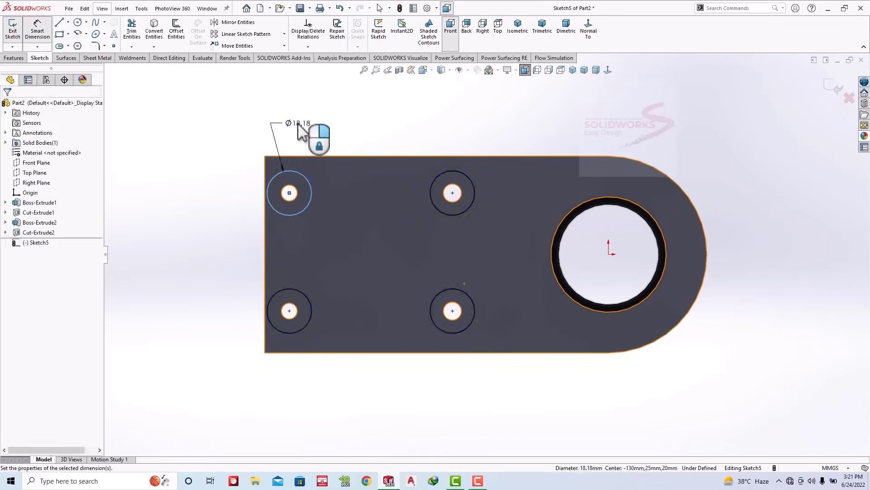
pyautogui.click(299, 127)
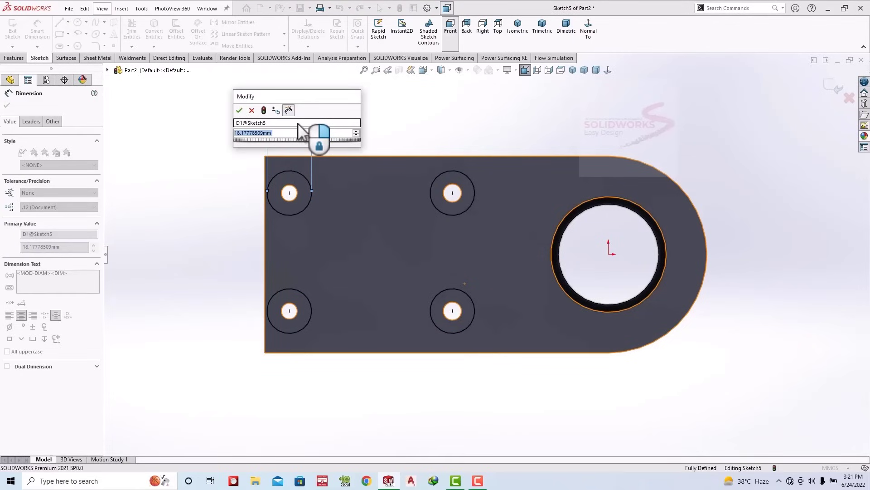
pyautogui.write('11')
pyautogui.press('Return')
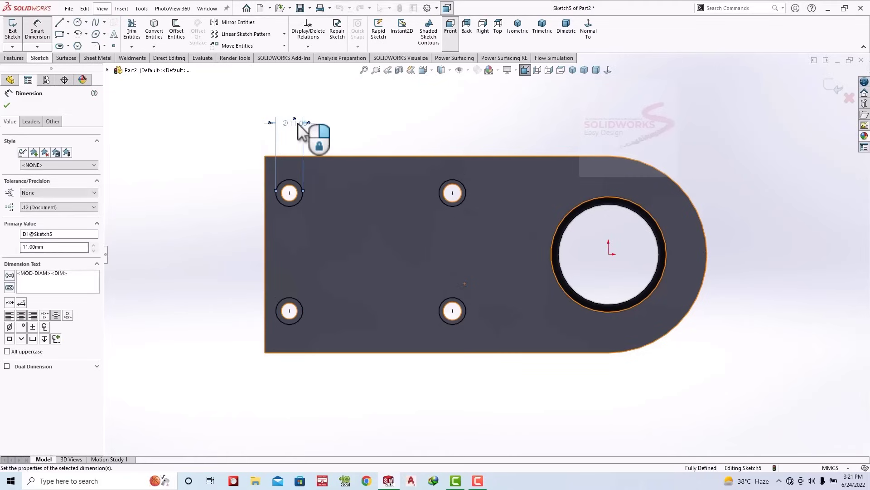
# Step: Extrude-cut the four 11 mm circles into the back face as counterbores
pyautogui.click(14, 58)
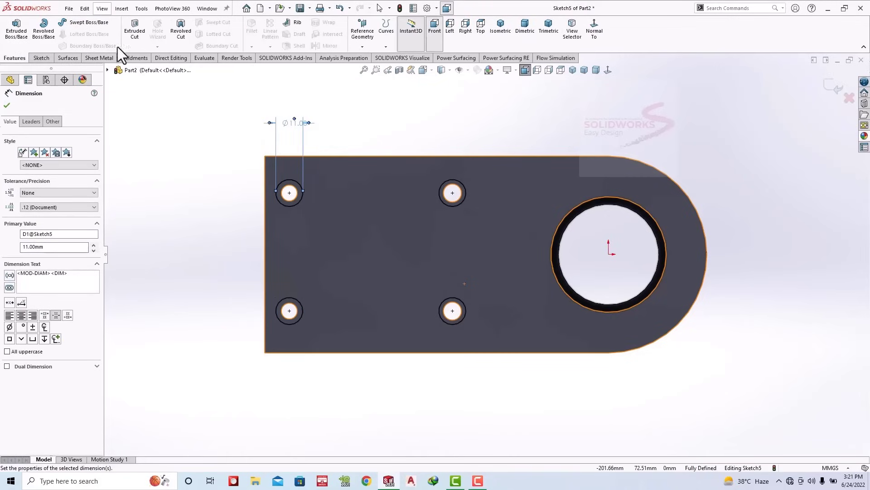
pyautogui.click(132, 34)
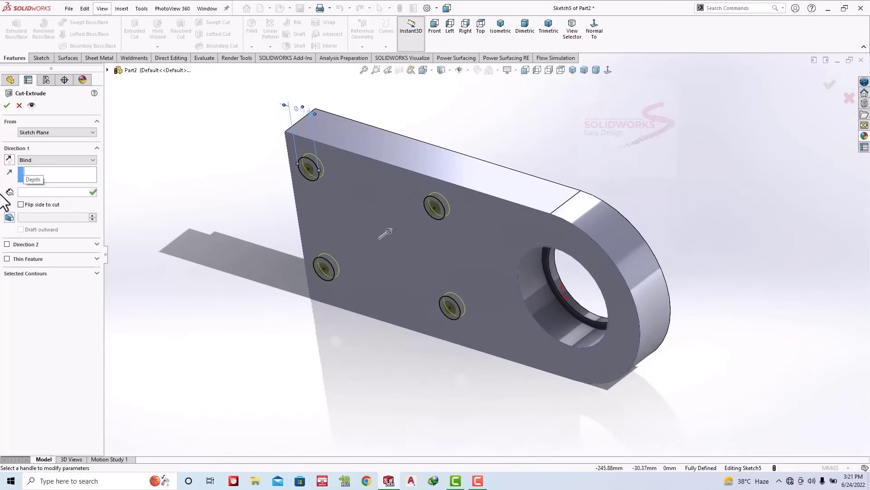
pyautogui.write('4.5')
pyautogui.press('Return')
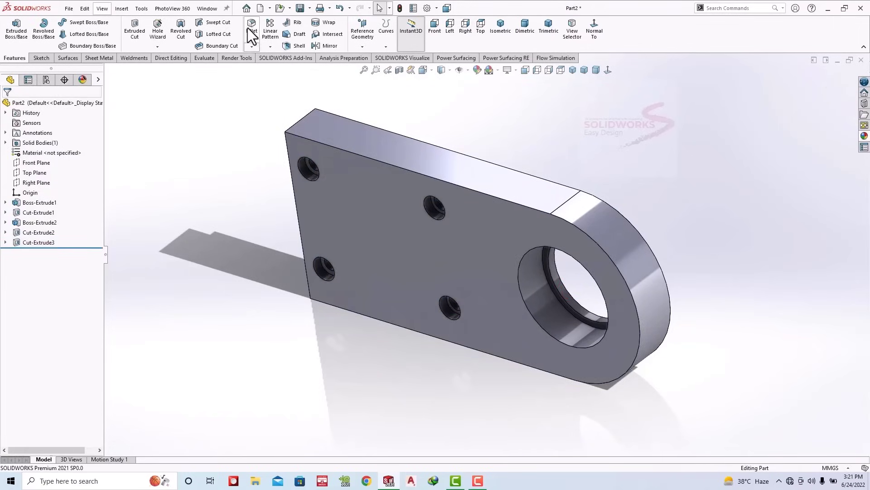
# Step: Fillet the two left-end corner edges with a 5 mm radius
pyautogui.click(297, 123)
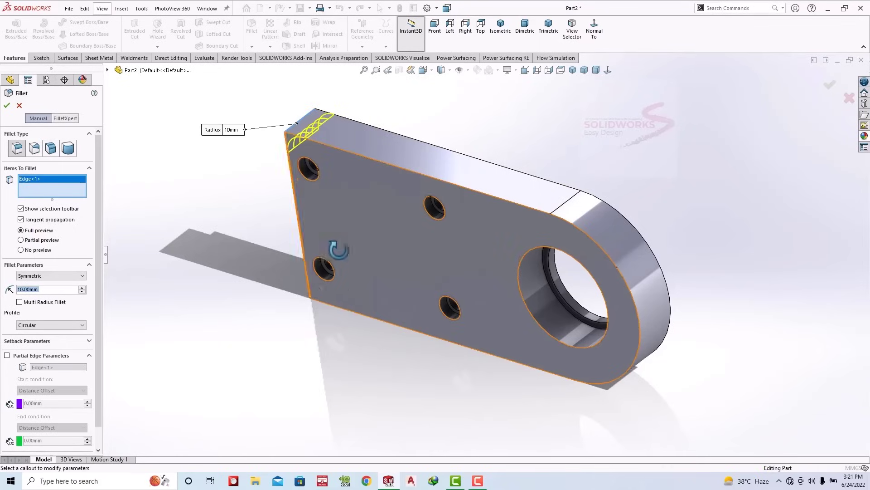
pyautogui.moveTo(334, 245); pyautogui.dragTo(262, 324, button='middle')
pyautogui.click(261, 324)
pyautogui.doubleClick(44, 292)
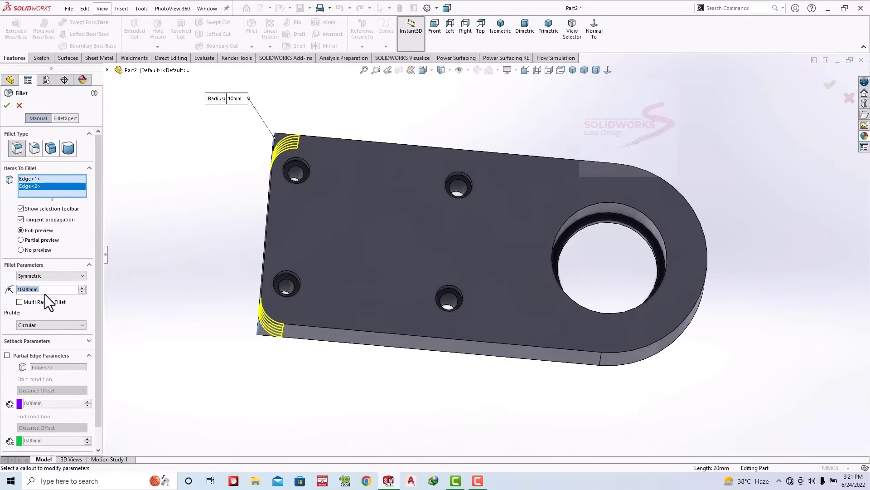
pyautogui.write('5')
pyautogui.press('Return')
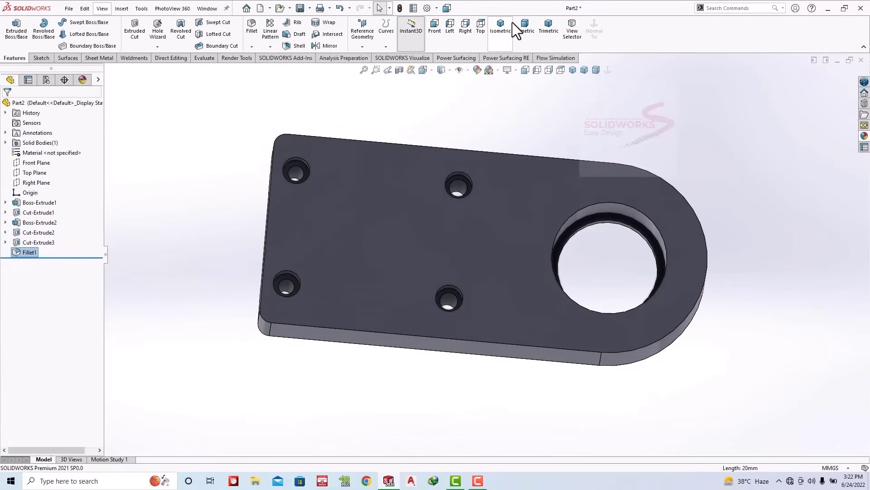
pyautogui.click(515, 25)
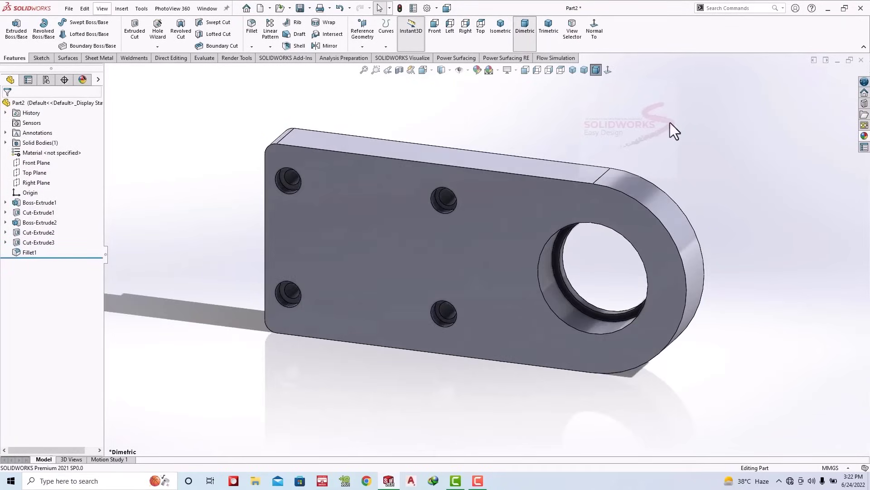
# Step: Save the bracket as a new part file named Part15 in the New folder
pyautogui.hotkey('ctrl', 's')
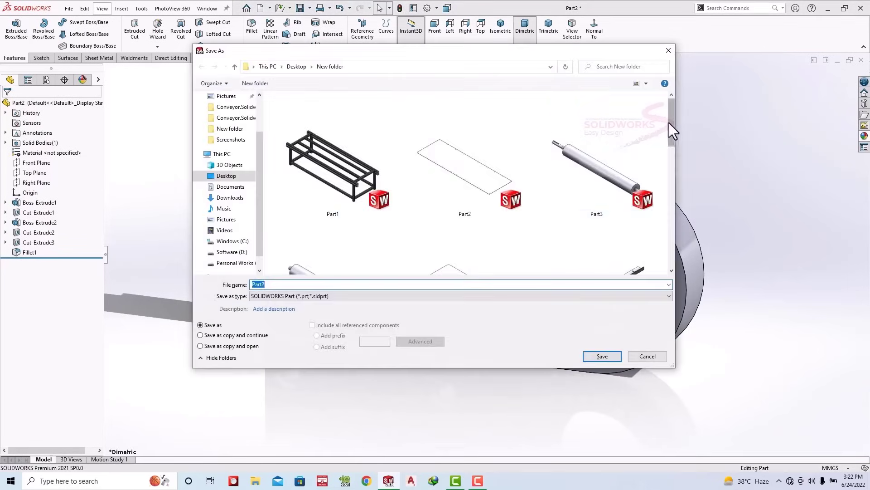
pyautogui.scroll(-5, 477, 194)
pyautogui.scroll(-2, 473, 195)
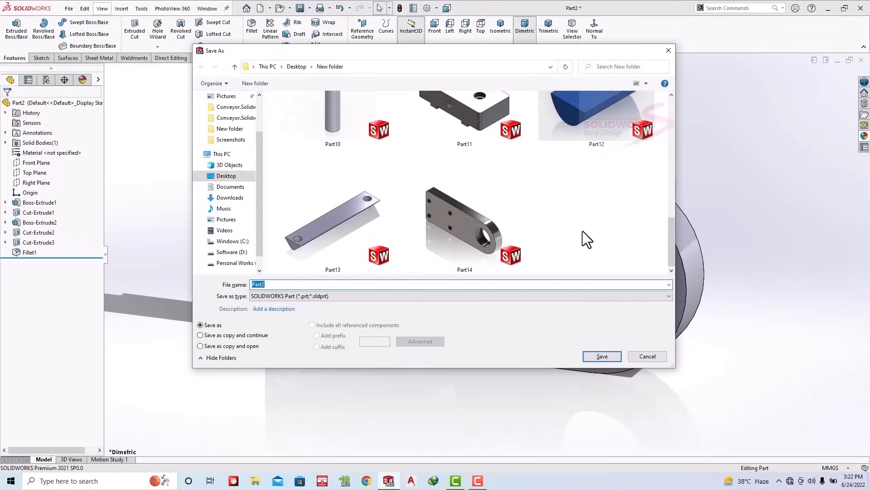
pyautogui.click(462, 247)
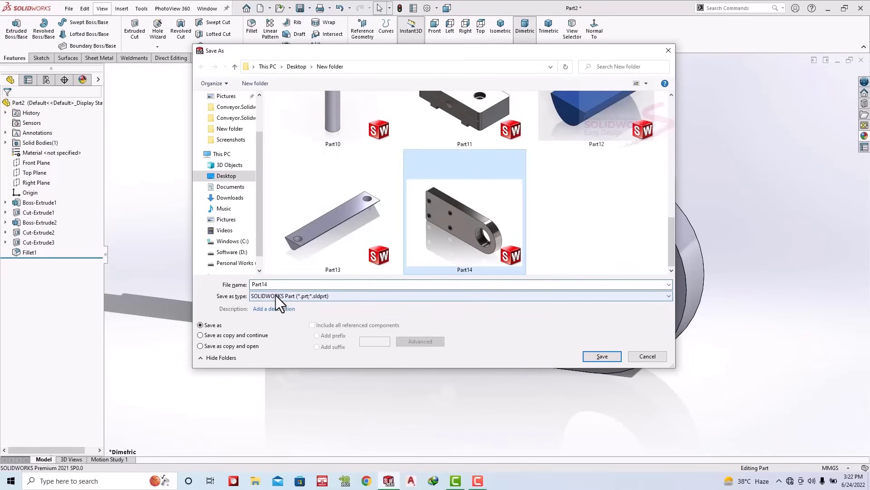
pyautogui.click(277, 284)
pyautogui.press('BackSpace')
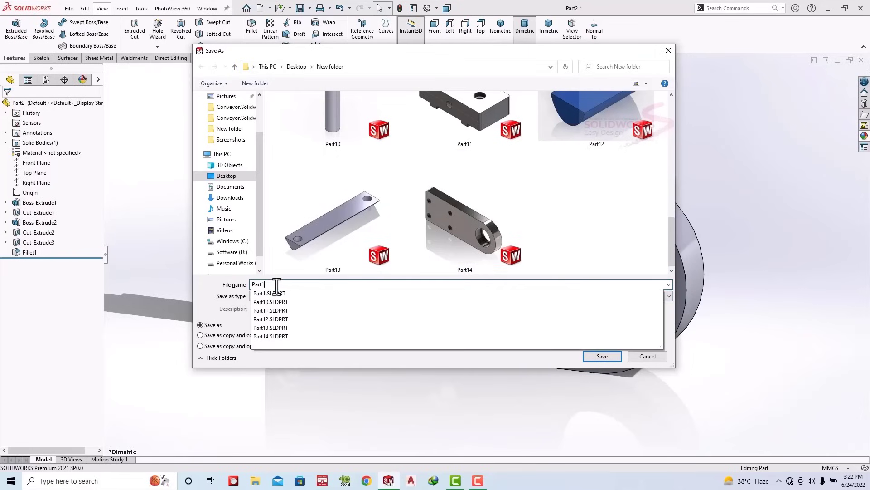
pyautogui.write('5')
pyautogui.press('Return')
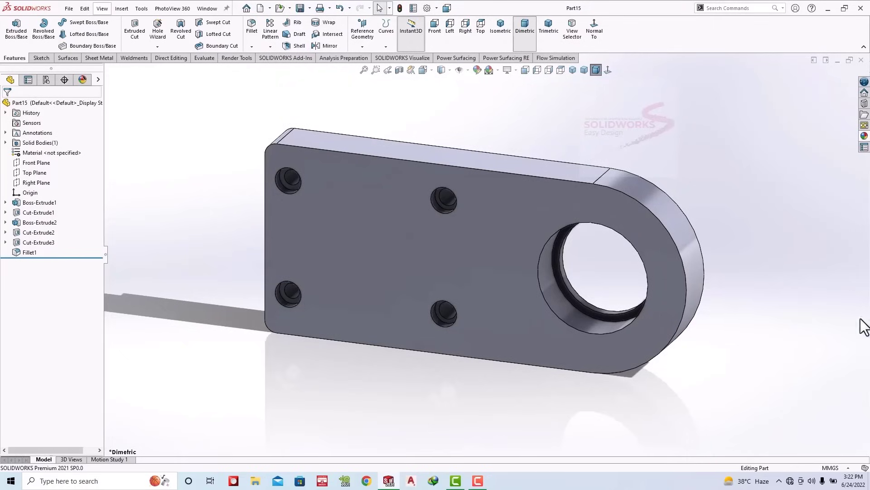
# Step: Close Part15 and start a new assembly with the Part1 frame placed in it
pyautogui.click(861, 60)
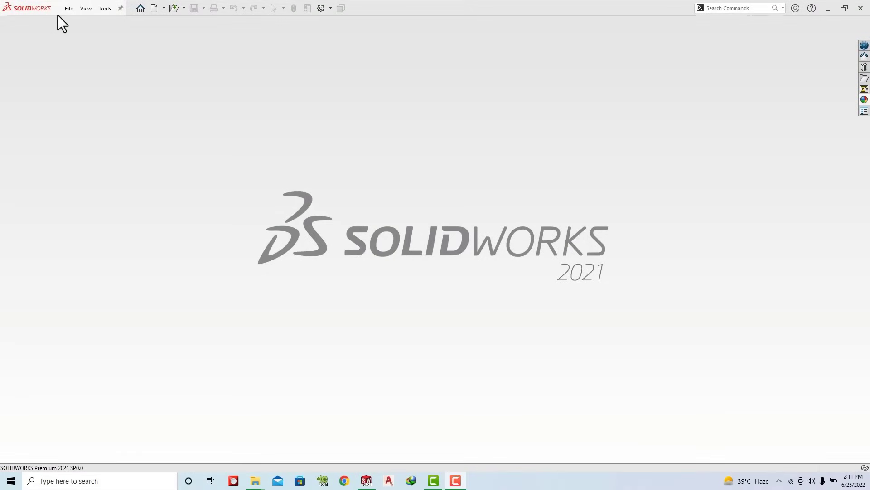
pyautogui.click(69, 8)
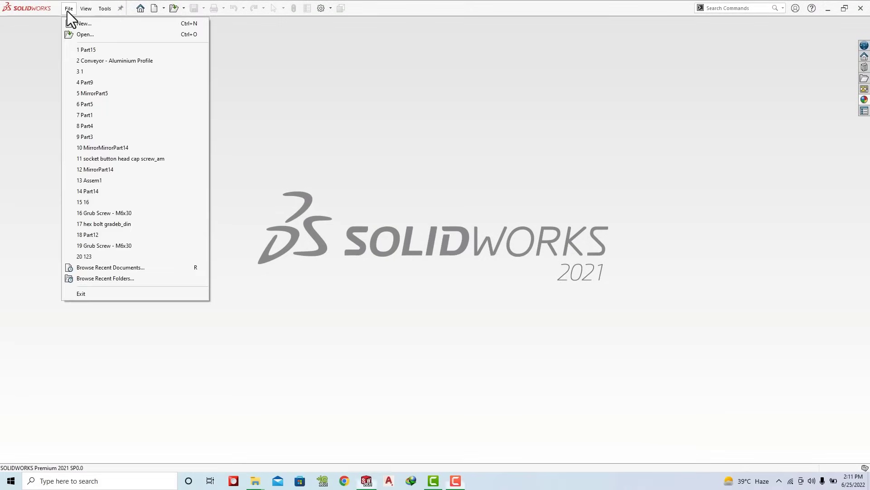
pyautogui.click(75, 22)
pyautogui.click(344, 352)
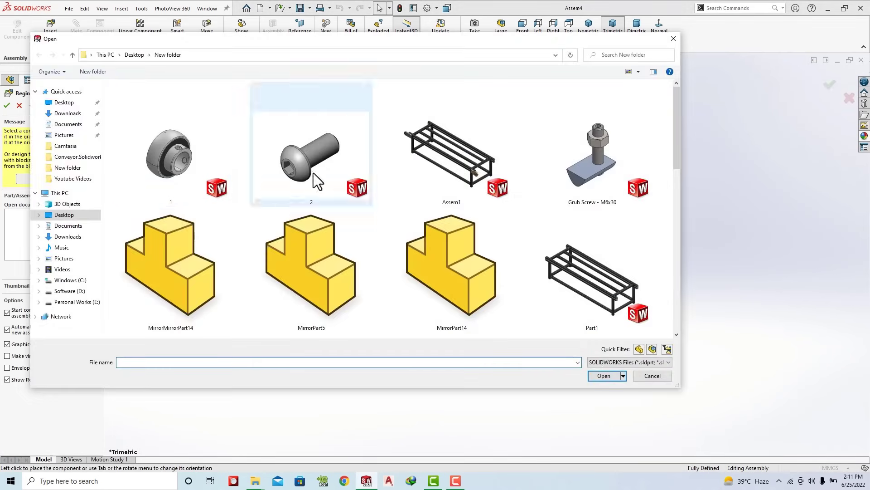
pyautogui.click(614, 286)
pyautogui.click(605, 376)
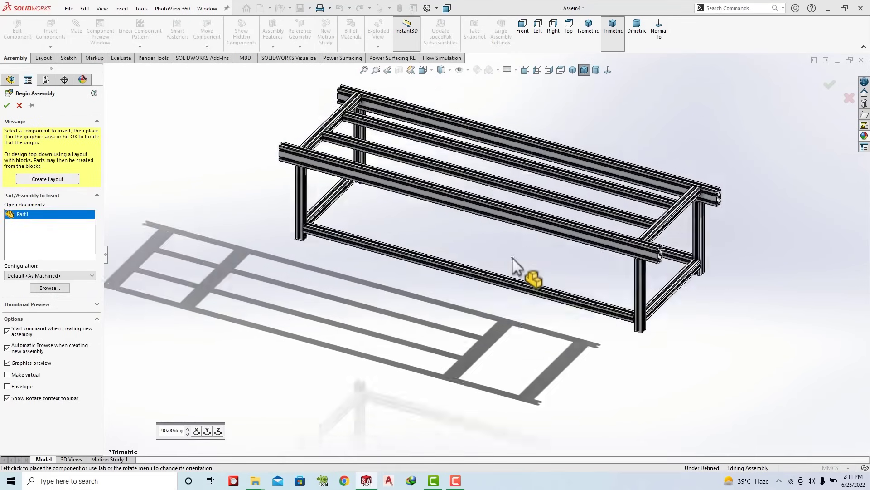
pyautogui.click(516, 271)
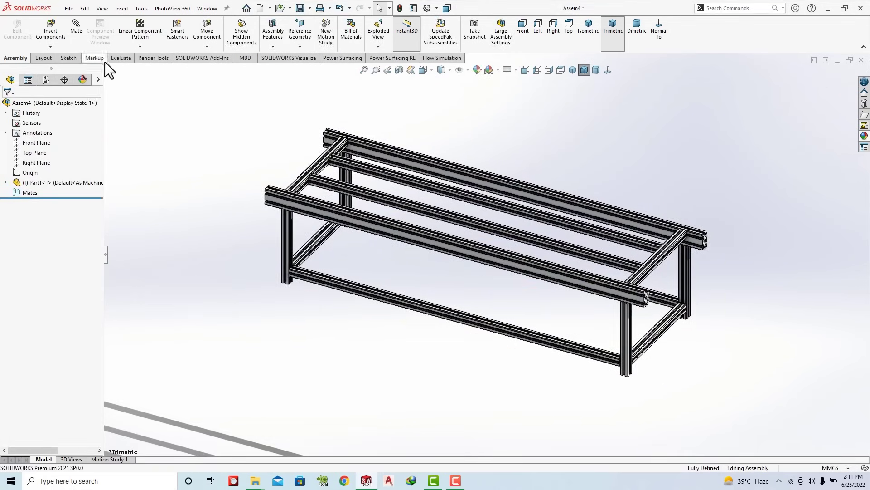
# Step: Apply a different scene to the assembly to remove the floor reflections
pyautogui.click(154, 57)
pyautogui.click(107, 32)
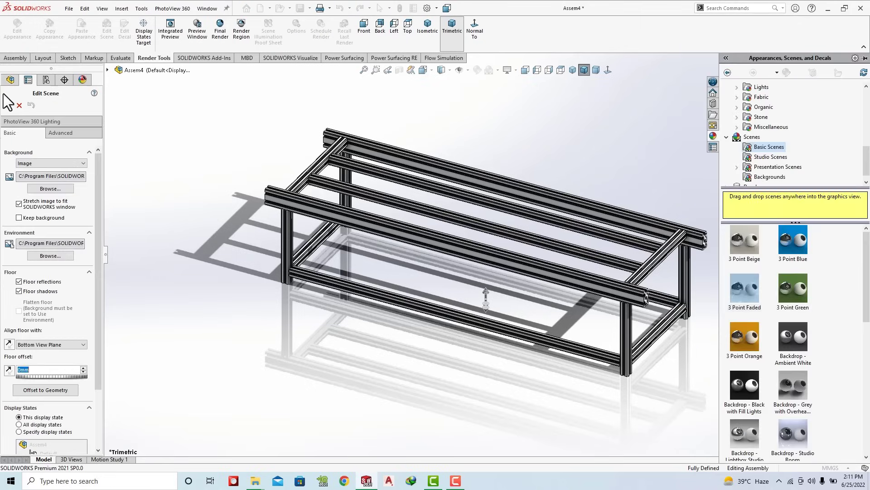
pyautogui.click(504, 127)
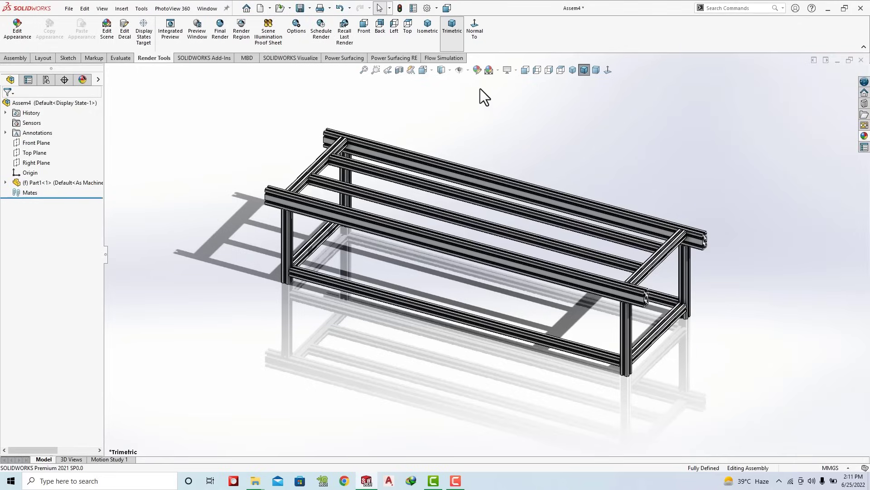
pyautogui.click(498, 71)
pyautogui.click(516, 28)
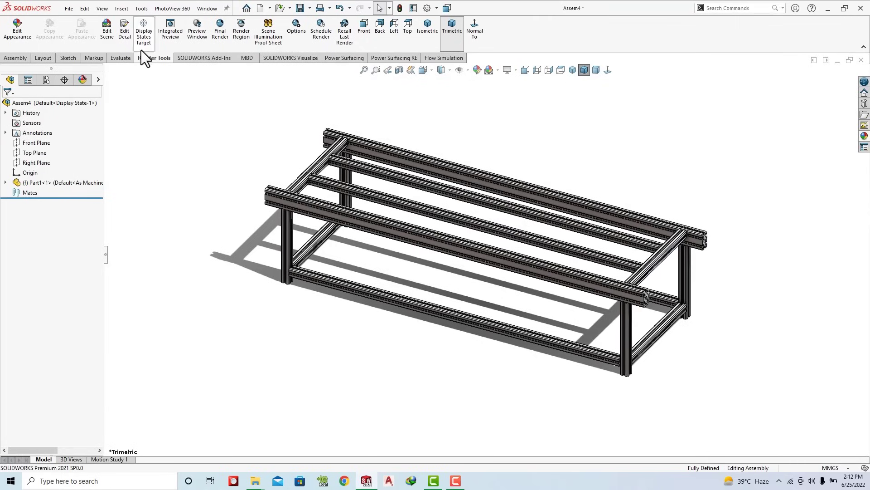
pyautogui.click(22, 58)
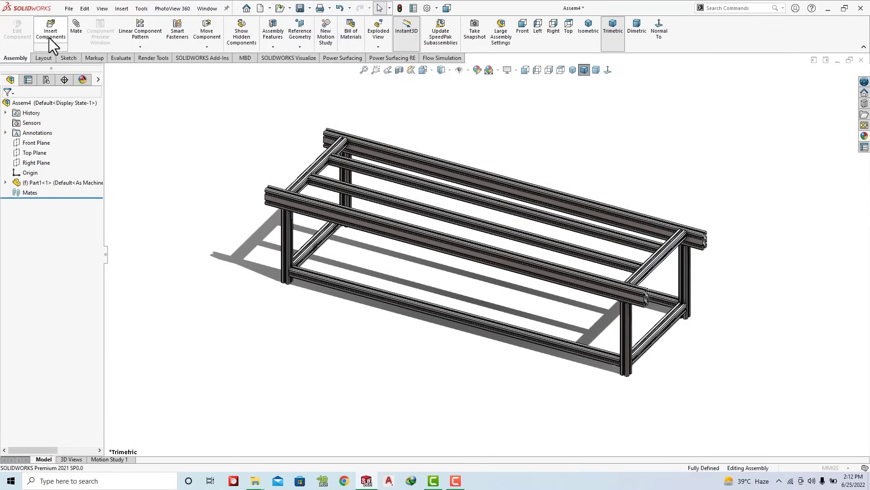
# Step: Insert the Part5 two-hole plate into the assembly next to the frame
pyautogui.click(49, 37)
pyautogui.scroll(-5, 385, 205)
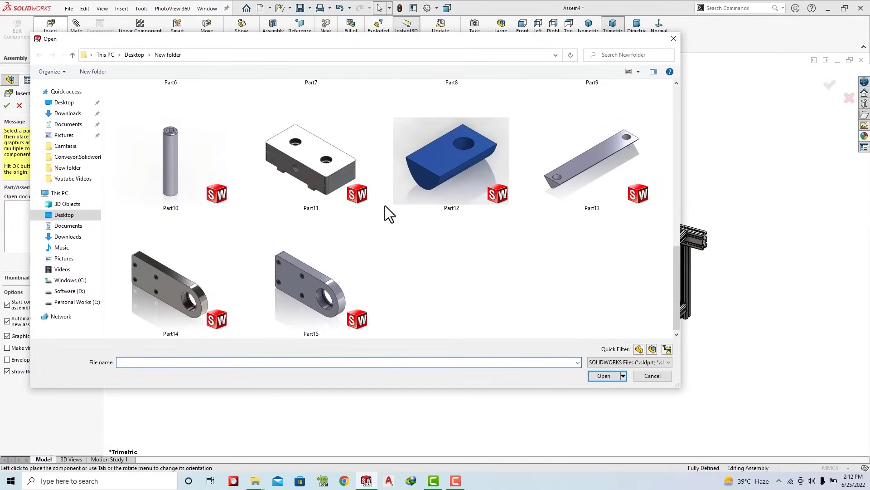
pyautogui.scroll(3, 435, 222)
pyautogui.scroll(3, 440, 226)
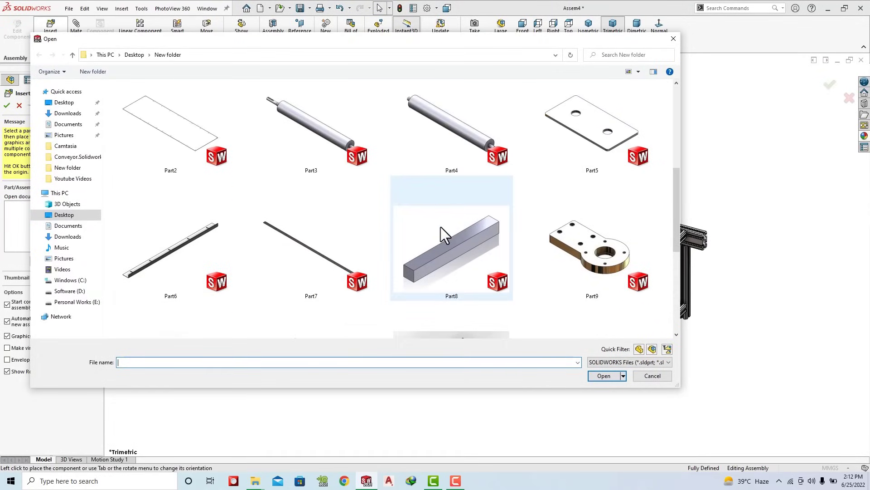
pyautogui.doubleClick(574, 131)
pyautogui.scroll(-5, 682, 313)
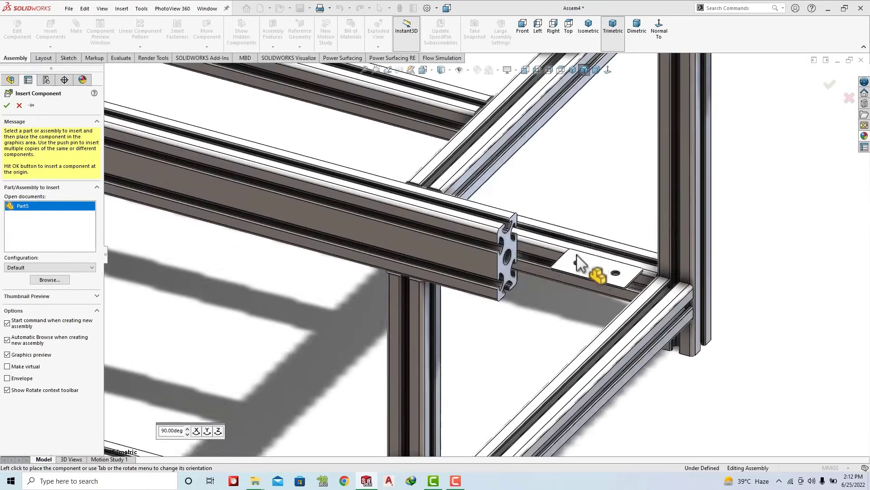
pyautogui.scroll(2, 576, 254)
pyautogui.click(597, 169)
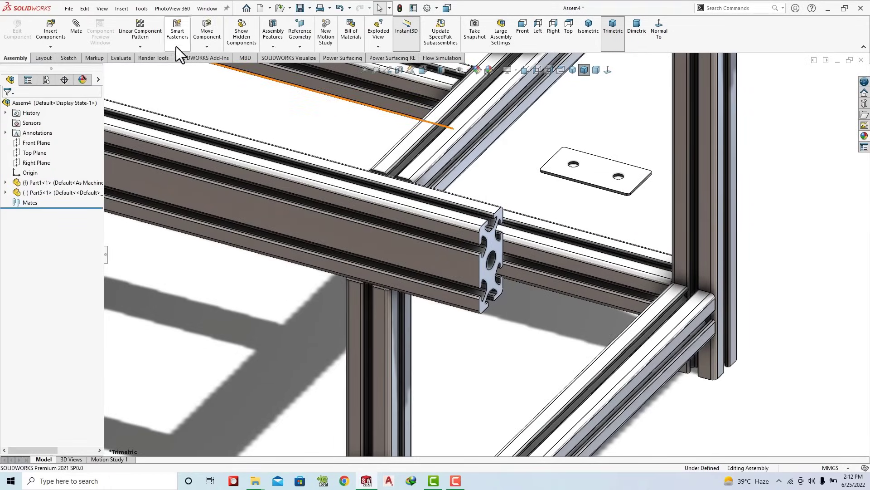
# Step: Rotate the Part5 plate so it stands upright beside the rail
pyautogui.click(199, 47)
pyautogui.click(218, 67)
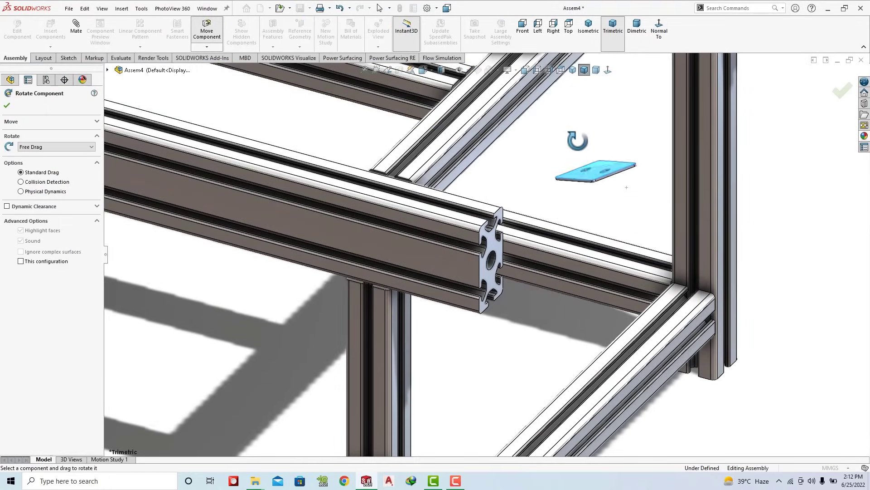
pyautogui.moveTo(576, 140)
pyautogui.mouseDown()
pyautogui.moveTo(621, 164)
pyautogui.moveTo(640, 102)
pyautogui.mouseUp()
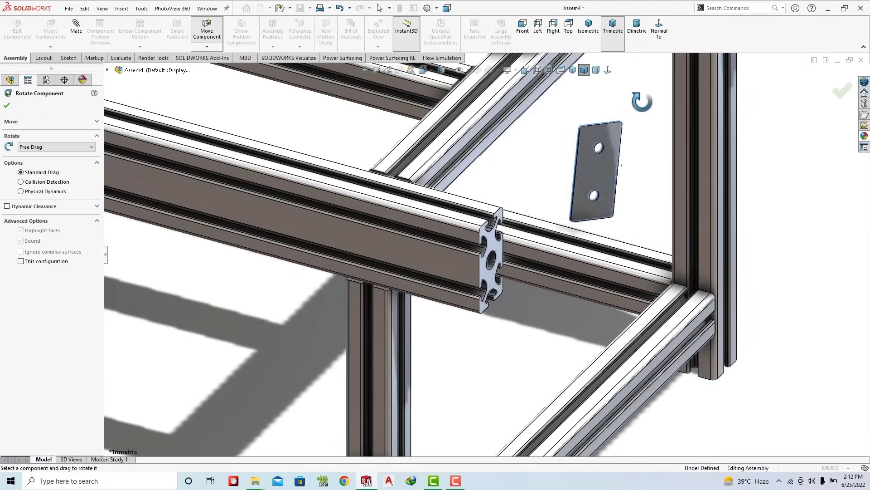
pyautogui.click(7, 106)
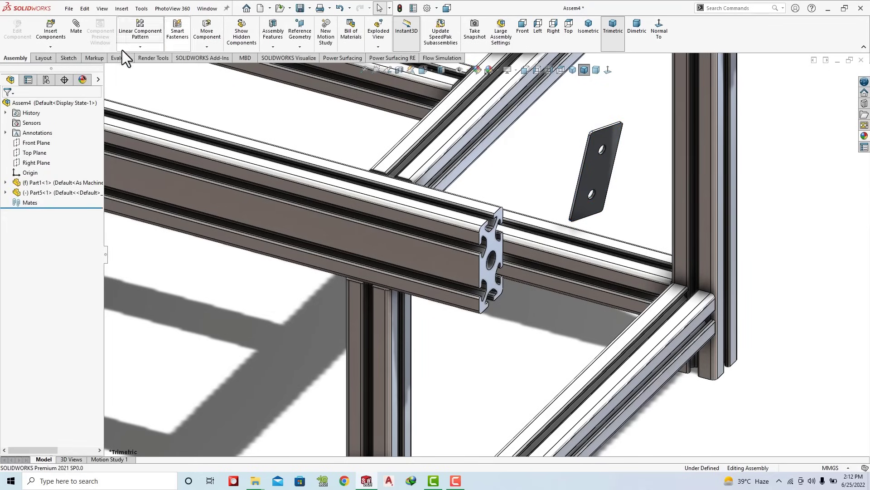
# Step: Mate the plate face coincident to the rail's end face
pyautogui.click(492, 241)
pyautogui.moveTo(580, 193)
pyautogui.mouseDown(button='middle')
pyautogui.moveTo(636, 199)
pyautogui.moveTo(574, 184)
pyautogui.mouseUp(button='middle')
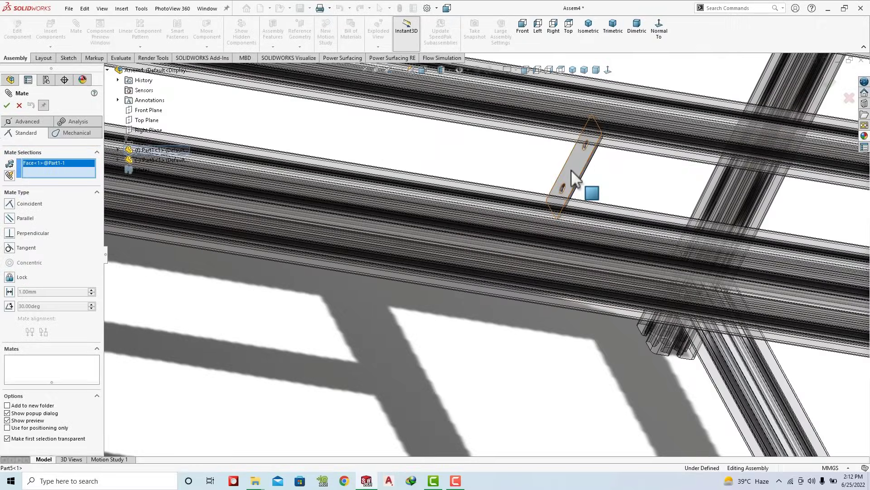
pyautogui.click(574, 183)
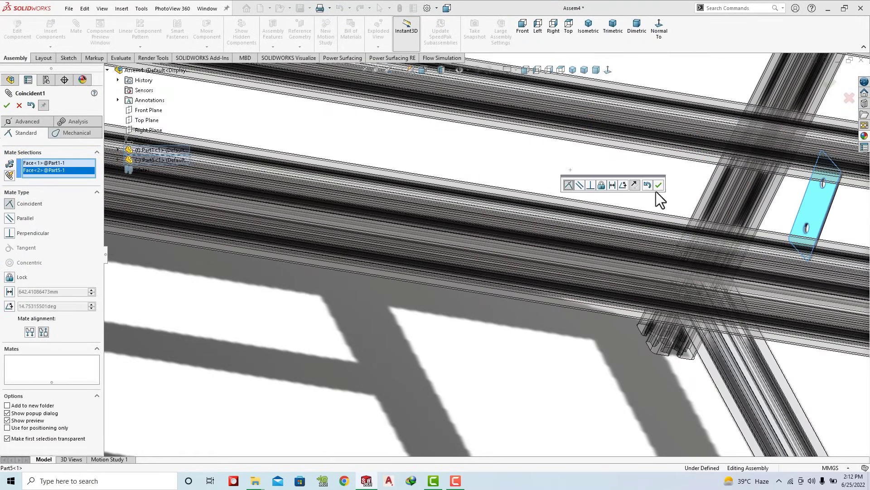
pyautogui.click(658, 185)
pyautogui.scroll(5, 658, 188)
pyautogui.scroll(3, 554, 247)
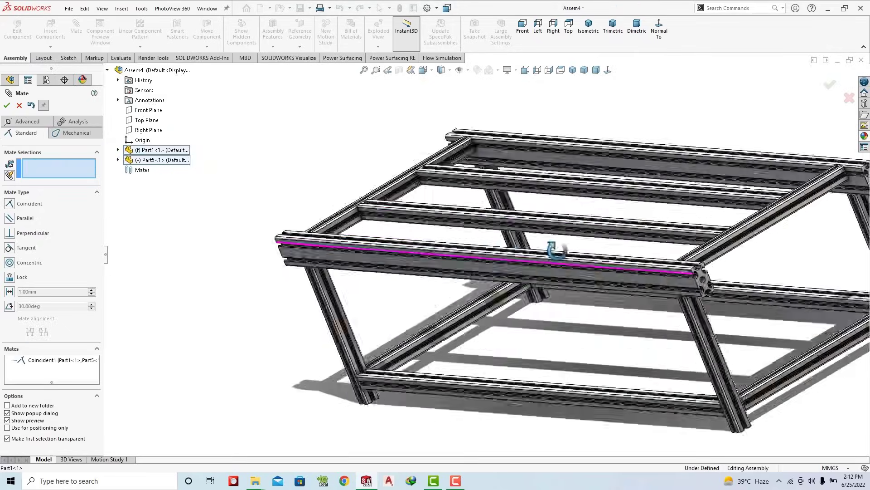
pyautogui.scroll(2, 774, 305)
pyautogui.scroll(-3, 711, 246)
pyautogui.scroll(-3, 662, 244)
pyautogui.scroll(-3, 659, 238)
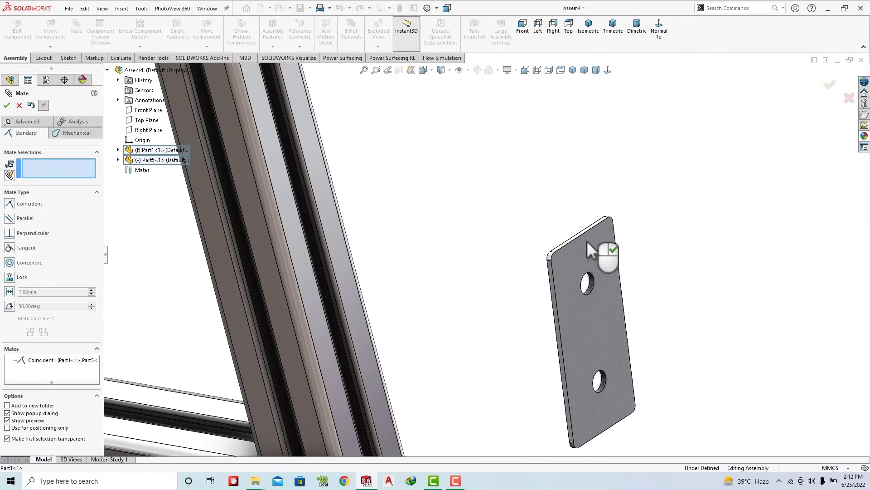
# Step: Make the plate's top face coincident with the rail's top face
pyautogui.click(570, 240)
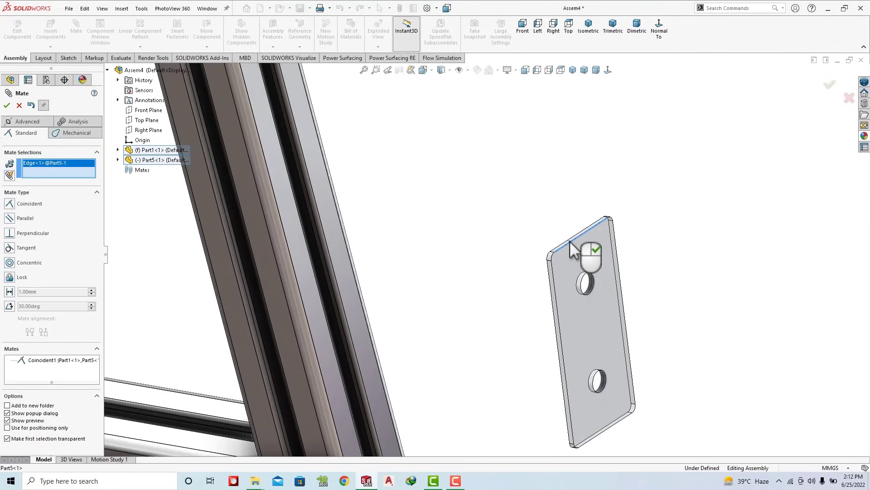
pyautogui.scroll(-2, 570, 240)
pyautogui.rightClick(66, 168)
pyautogui.click(98, 174)
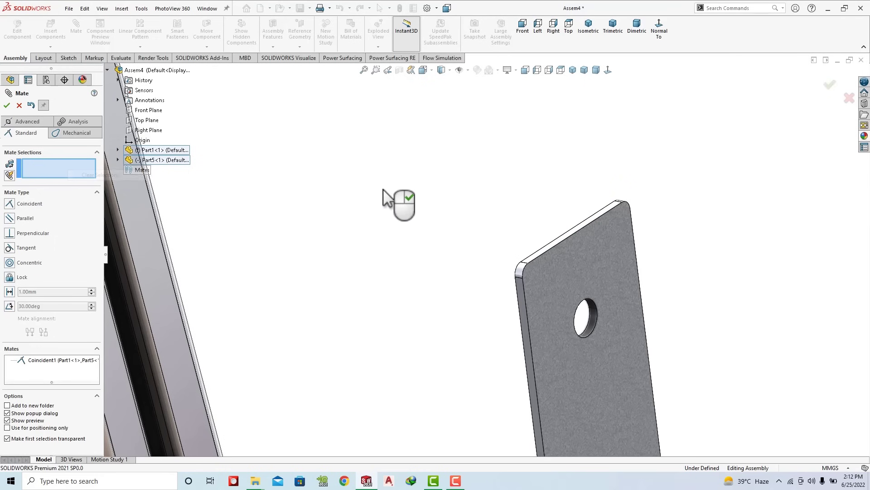
pyautogui.click(548, 247)
pyautogui.scroll(3, 547, 246)
pyautogui.scroll(3, 550, 254)
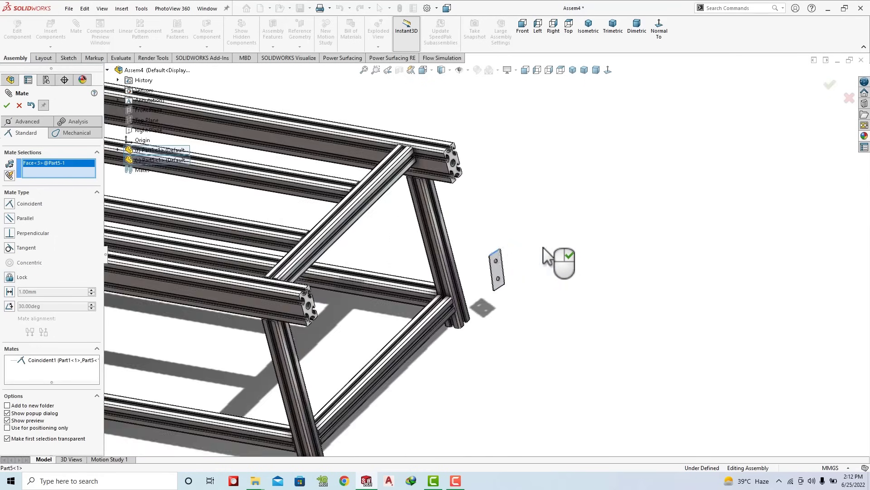
pyautogui.scroll(-4, 330, 302)
pyautogui.scroll(-3, 361, 303)
pyautogui.click(363, 310)
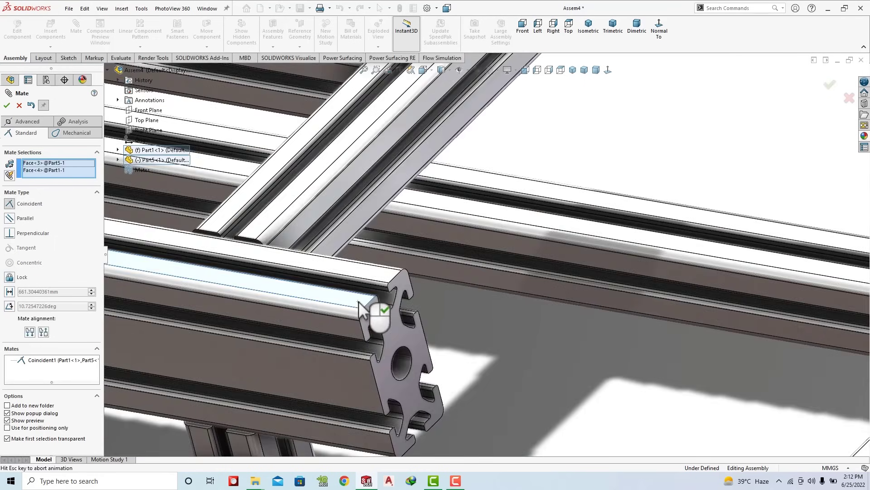
pyautogui.click(347, 311)
pyautogui.scroll(4, 459, 290)
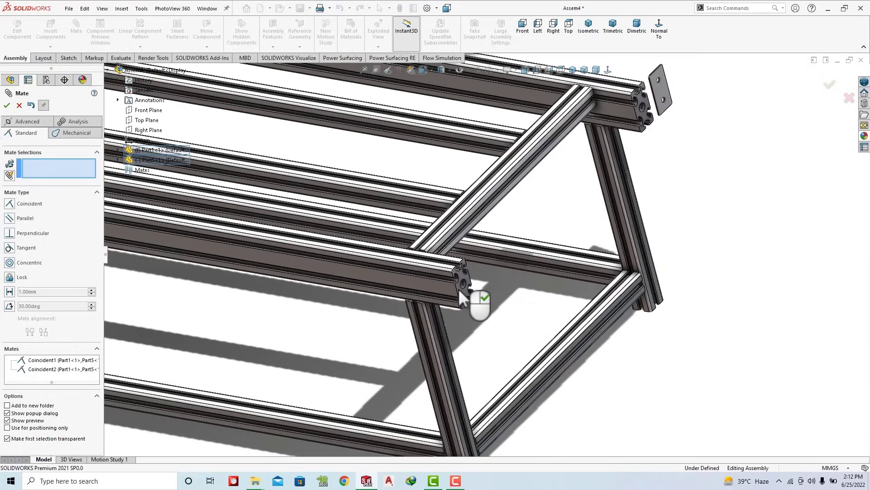
pyautogui.scroll(2, 458, 288)
pyautogui.scroll(-3, 540, 205)
# Step: Centre the plate across the rail with a Width mate between plate sides and rail sides
pyautogui.click(32, 121)
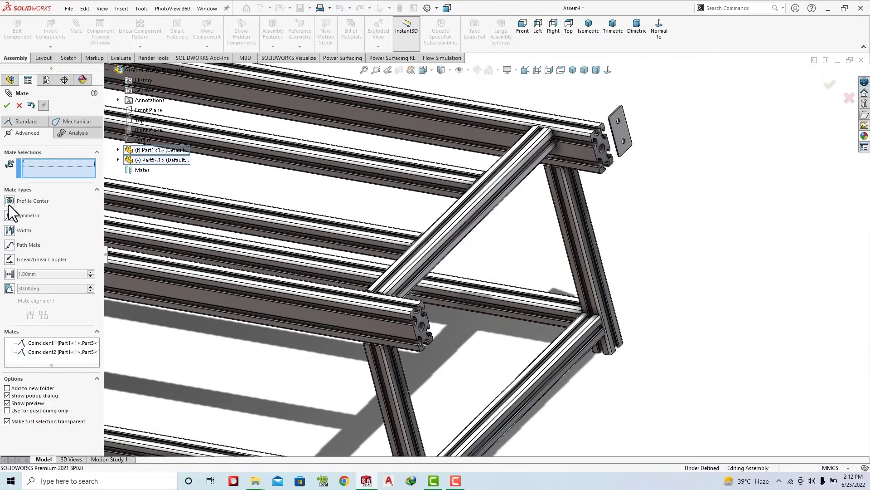
pyautogui.click(13, 231)
pyautogui.scroll(-3, 576, 192)
pyautogui.scroll(-2, 501, 196)
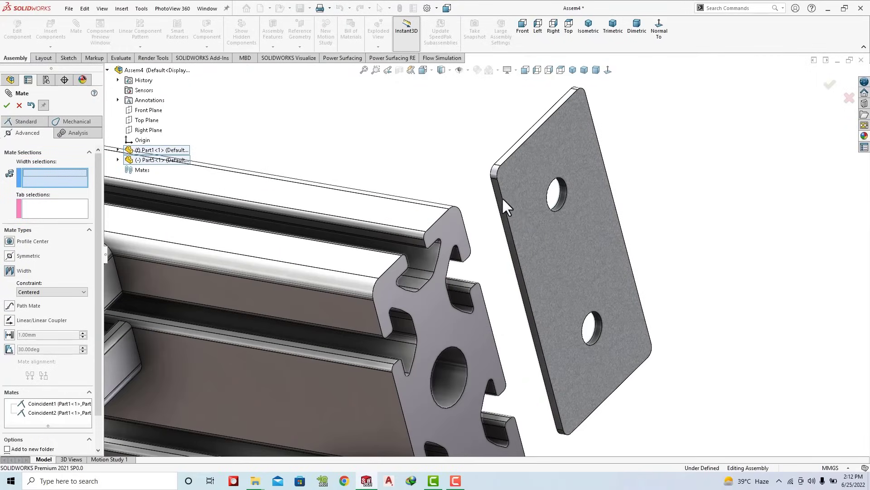
pyautogui.click(502, 196)
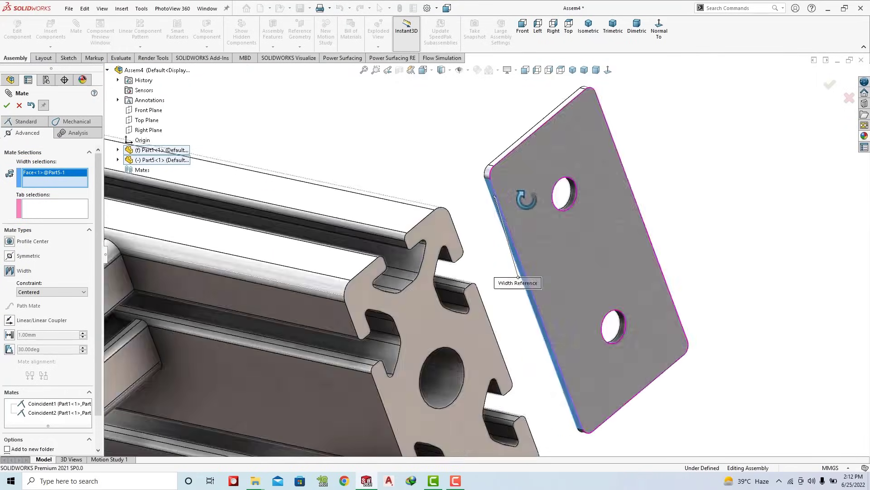
pyautogui.moveTo(501, 196); pyautogui.dragTo(654, 148, button='middle')
pyautogui.click(631, 162)
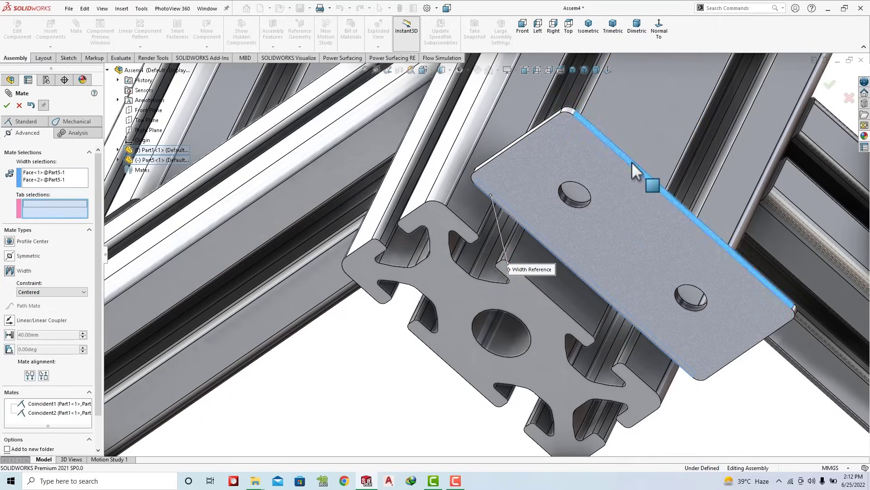
pyautogui.scroll(3, 632, 162)
pyautogui.scroll(3, 503, 252)
pyautogui.scroll(-3, 311, 377)
pyautogui.scroll(-3, 317, 369)
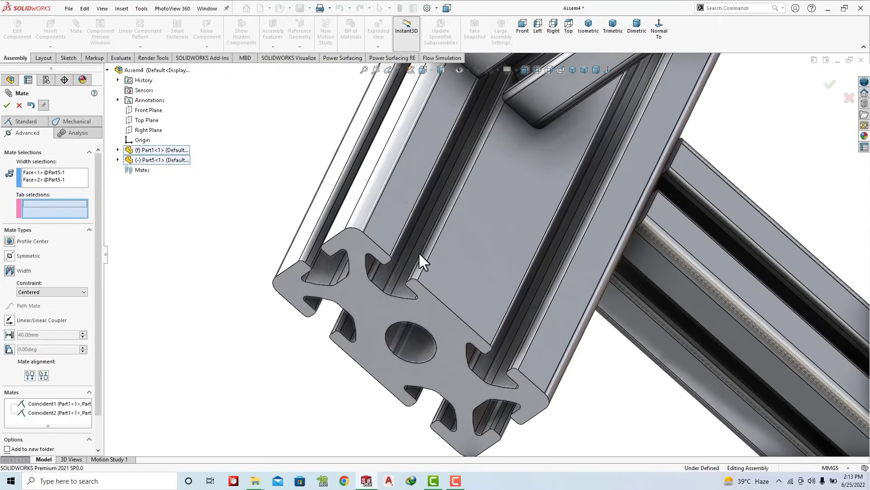
pyautogui.click(398, 196)
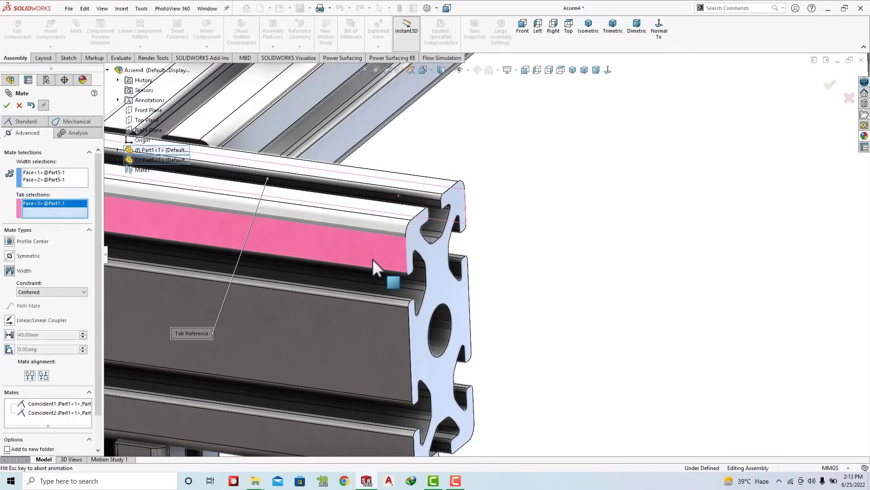
pyautogui.click(372, 260)
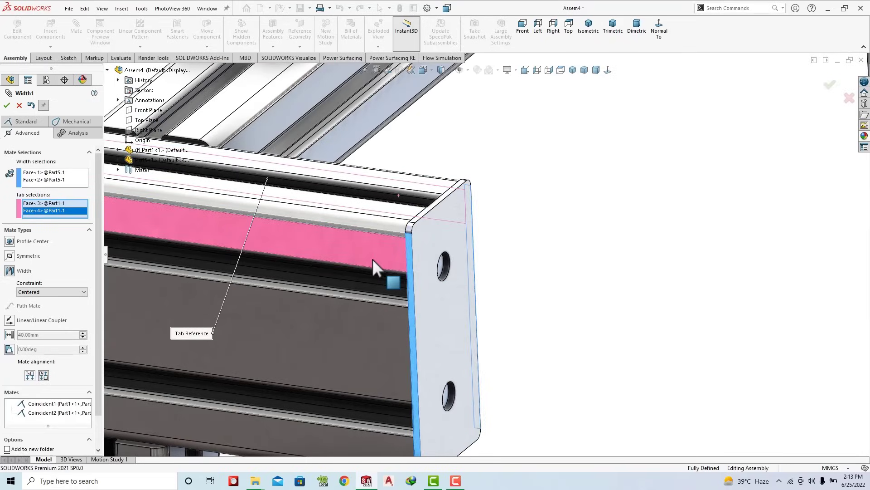
pyautogui.click(6, 105)
pyautogui.click(7, 105)
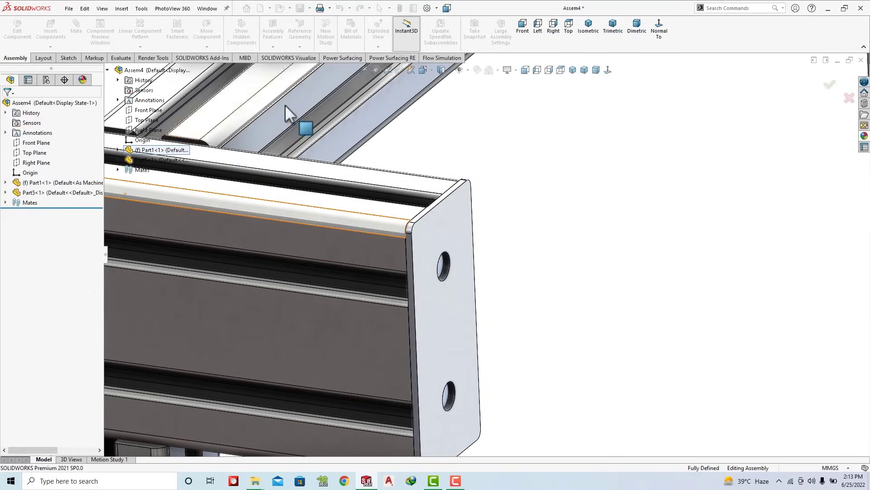
# Step: Create reference plane PLANE1 between two rail faces
pyautogui.click(603, 28)
pyautogui.click(303, 37)
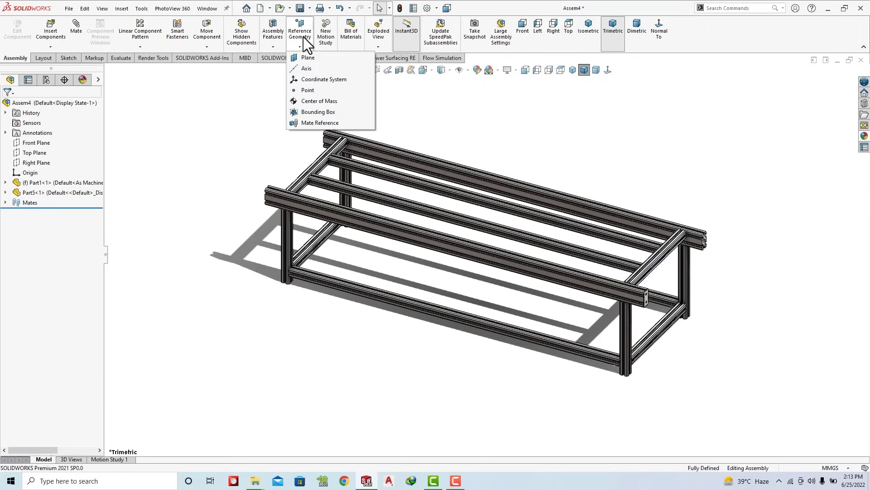
pyautogui.click(309, 57)
pyautogui.click(389, 159)
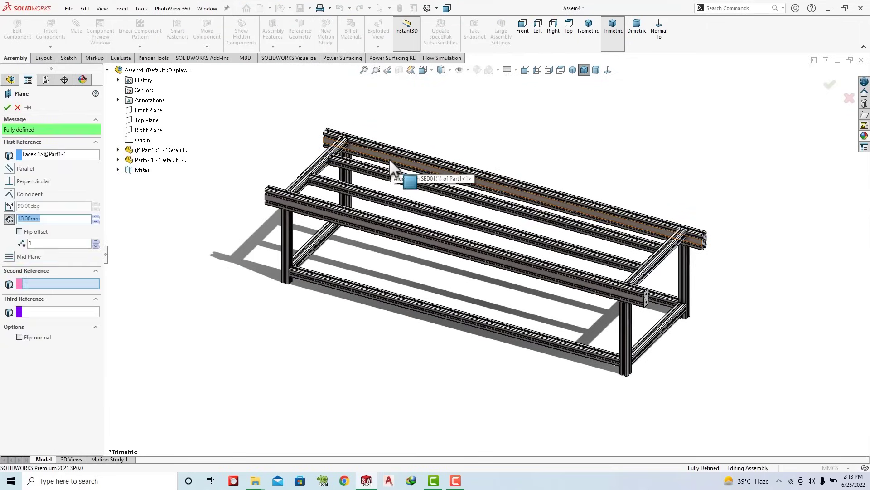
pyautogui.moveTo(389, 158)
pyautogui.mouseDown(button='middle')
pyautogui.moveTo(287, 299)
pyautogui.moveTo(395, 257)
pyautogui.mouseUp(button='middle')
pyautogui.scroll(-5, 395, 257)
pyautogui.click(467, 202)
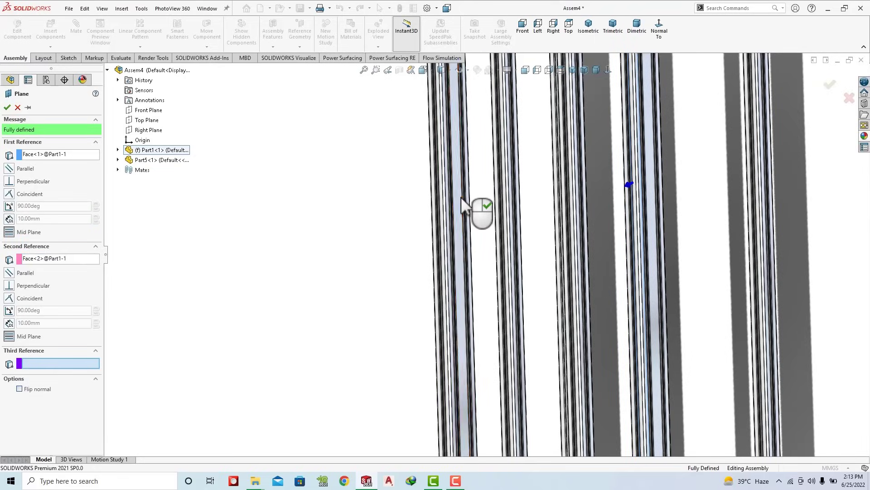
pyautogui.click(7, 108)
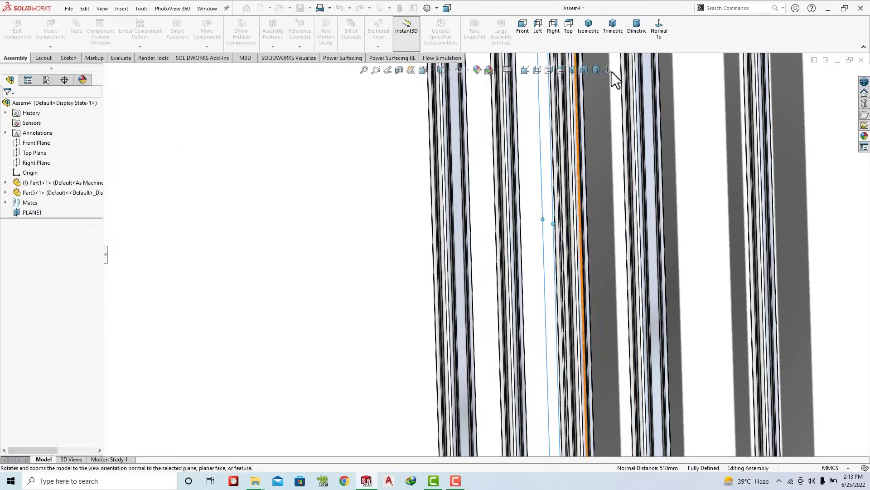
# Step: Begin another reference plane from a profile face, then cancel it
pyautogui.click(613, 26)
pyautogui.click(299, 41)
pyautogui.click(307, 57)
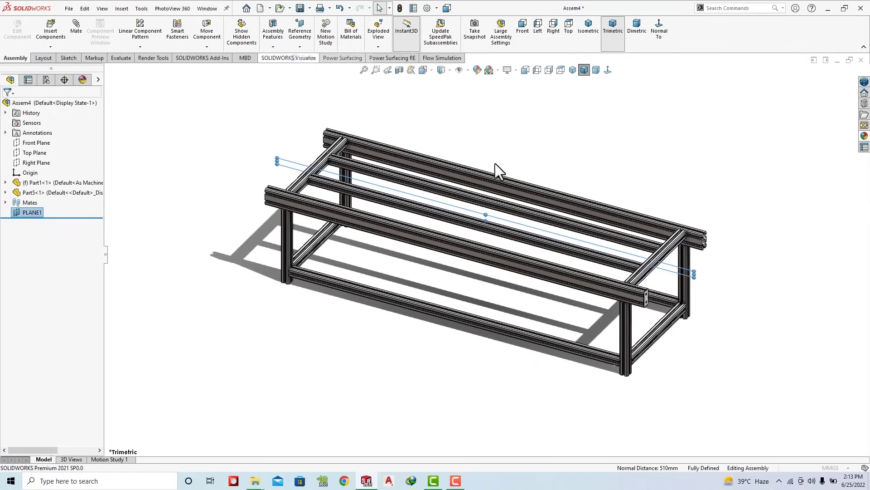
pyautogui.scroll(-3, 410, 204)
pyautogui.scroll(3, 245, 156)
pyautogui.scroll(-2, 244, 156)
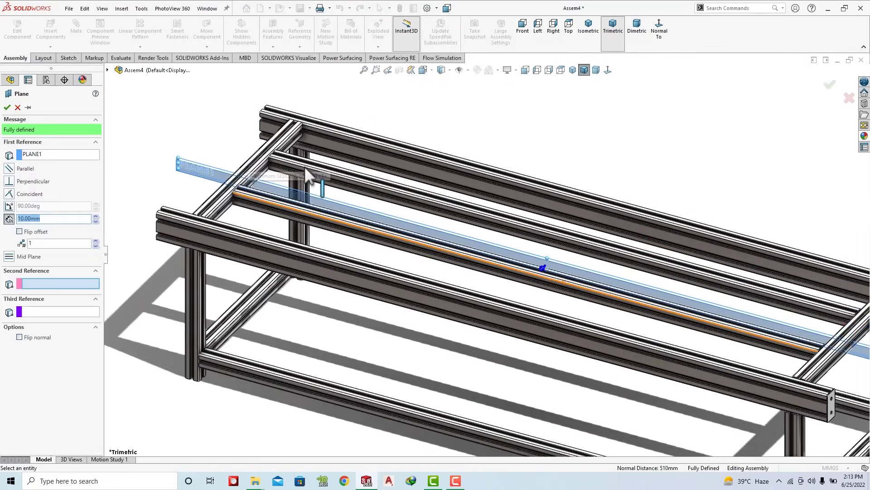
pyautogui.scroll(-3, 304, 166)
pyautogui.scroll(-2, 282, 191)
pyautogui.click(271, 204)
pyautogui.scroll(5, 390, 268)
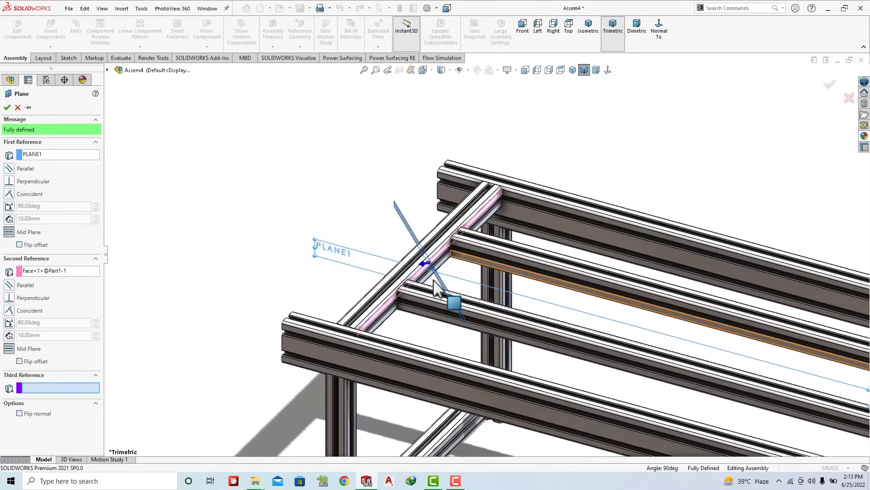
pyautogui.click(17, 107)
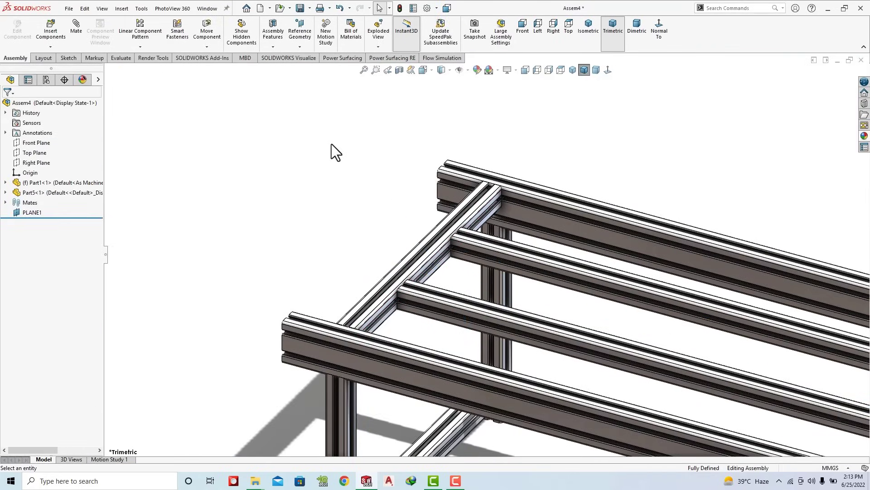
# Step: Create PLANE2 as a mid plane between two opposite profile faces
pyautogui.click(295, 27)
pyautogui.click(300, 55)
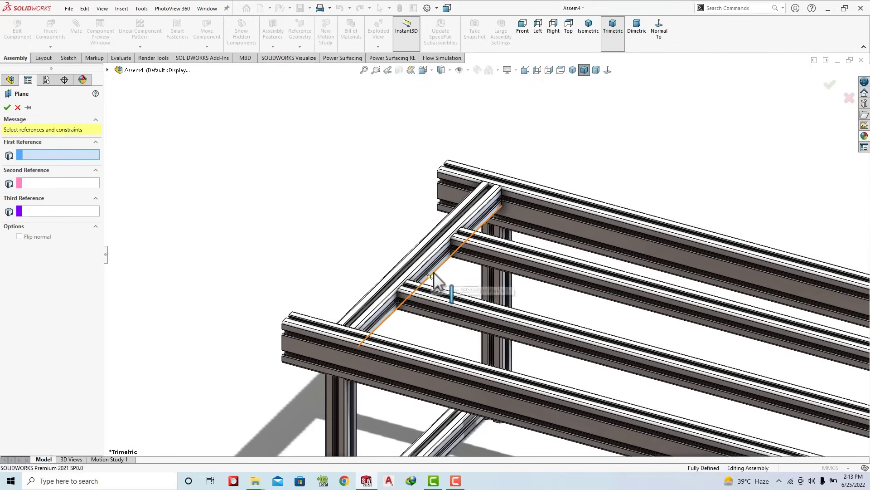
pyautogui.click(431, 273)
pyautogui.scroll(5, 494, 263)
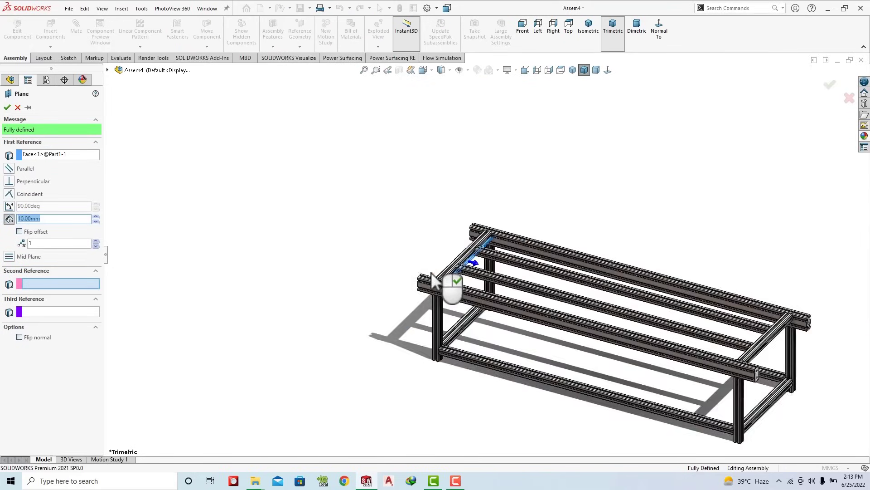
pyautogui.scroll(-5, 554, 237)
pyautogui.scroll(-3, 598, 247)
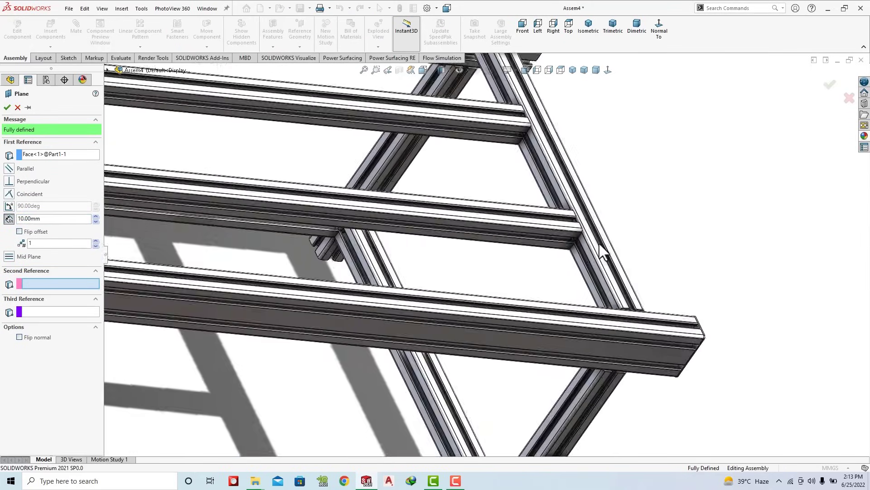
pyautogui.scroll(-3, 549, 277)
pyautogui.click(542, 245)
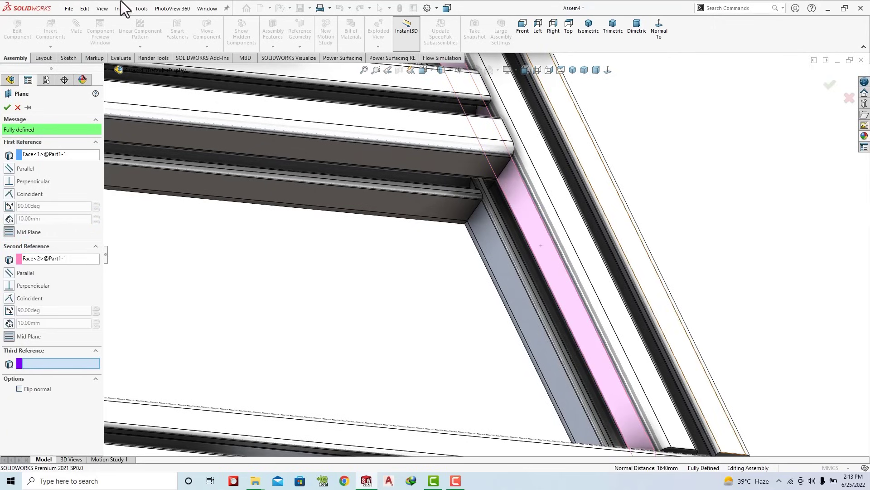
pyautogui.click(7, 107)
pyautogui.click(613, 30)
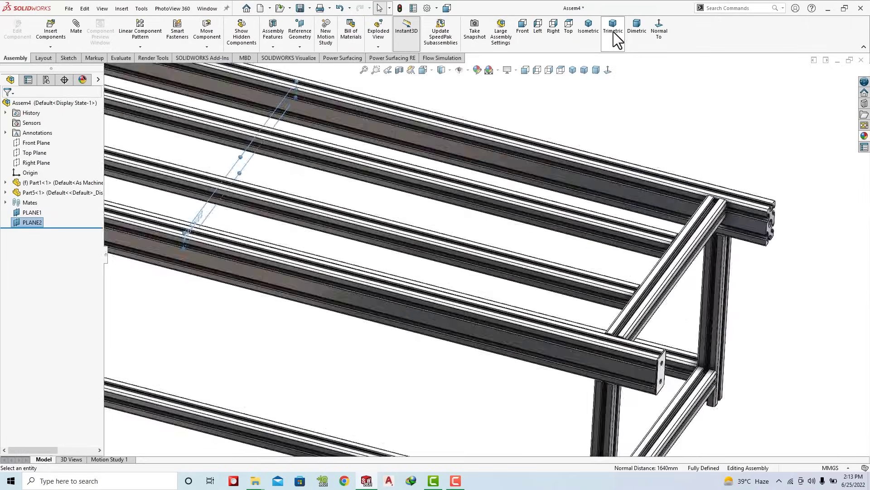
pyautogui.click(710, 148)
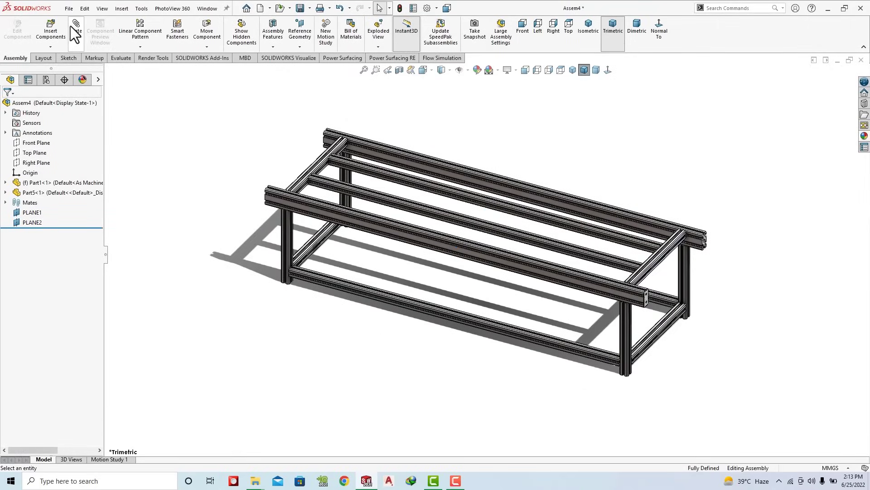
pyautogui.click(140, 46)
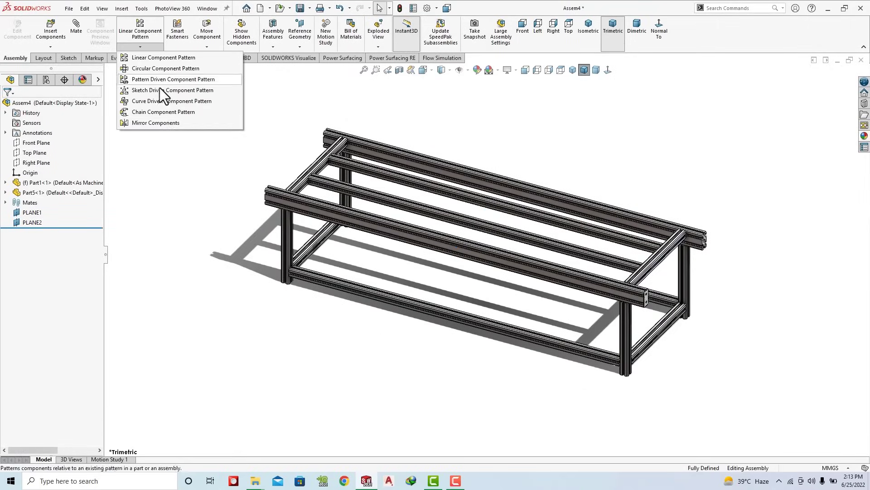
# Step: Mirror the Part5 end plate about PLANE1
pyautogui.click(165, 124)
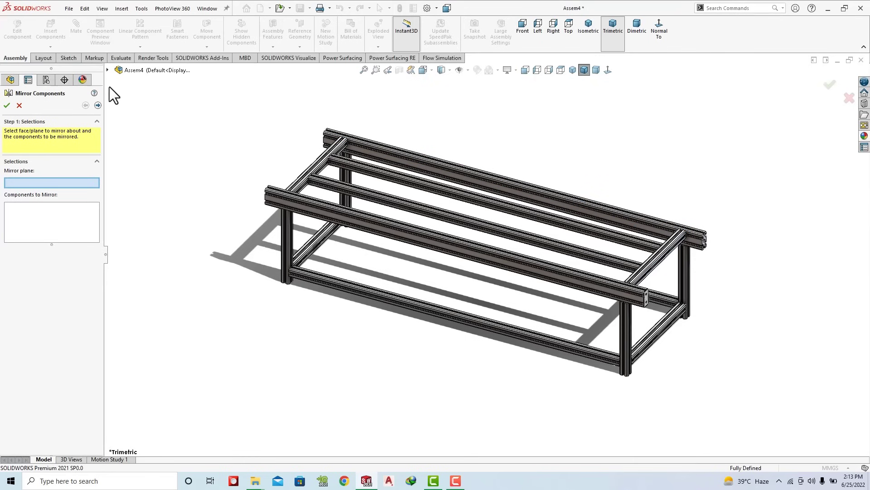
pyautogui.click(107, 70)
pyautogui.click(144, 180)
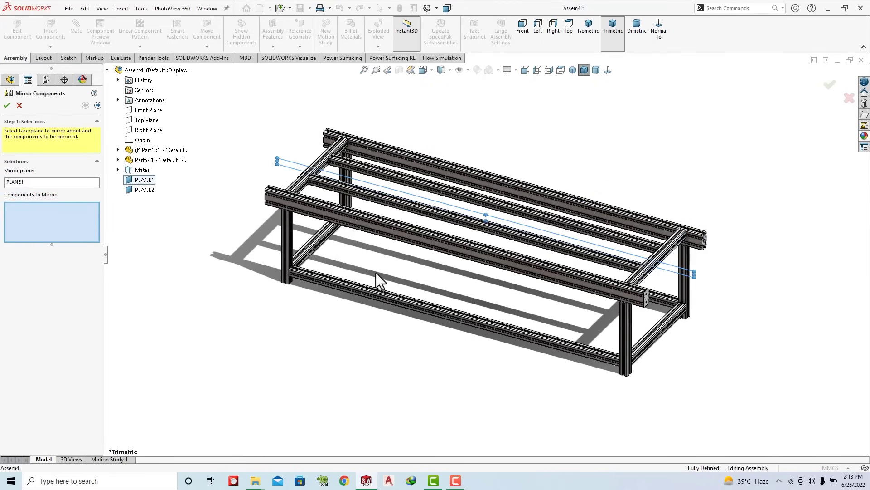
pyautogui.scroll(-2, 658, 301)
pyautogui.scroll(-2, 658, 301)
pyautogui.scroll(-2, 608, 288)
pyautogui.click(577, 293)
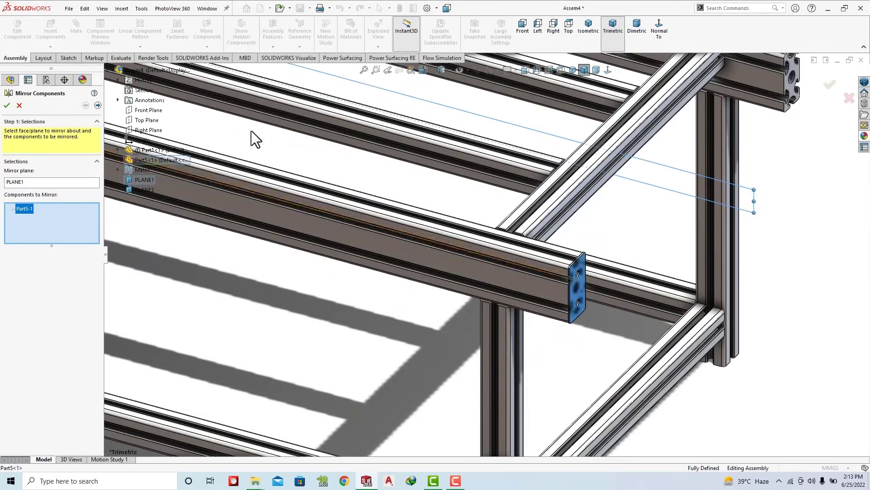
pyautogui.click(97, 105)
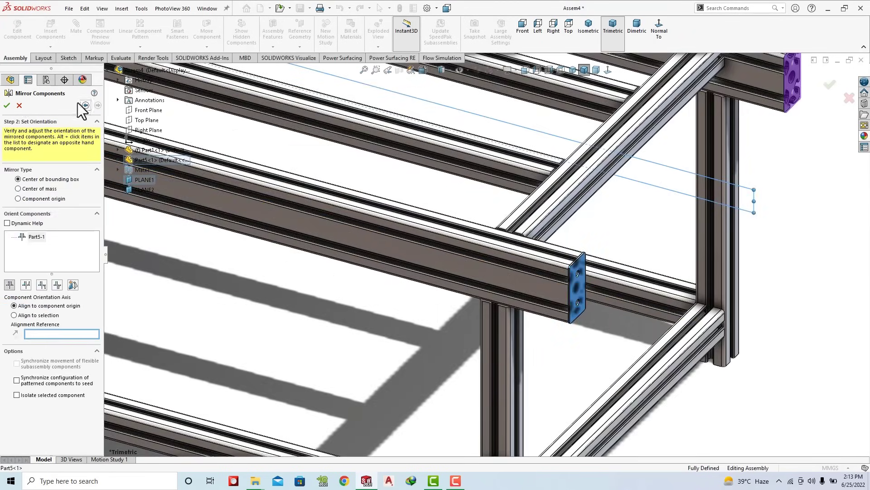
pyautogui.click(7, 105)
pyautogui.scroll(3, 628, 269)
pyautogui.scroll(2, 627, 269)
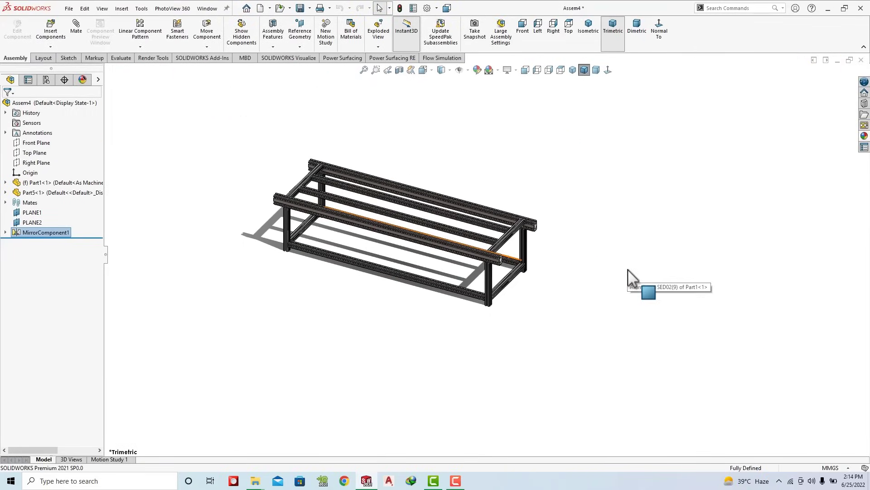
pyautogui.scroll(-2, 326, 206)
# Step: Mirror both end plates, Part5-1 and Part5-2, about PLANE2 with default density
pyautogui.click(175, 124)
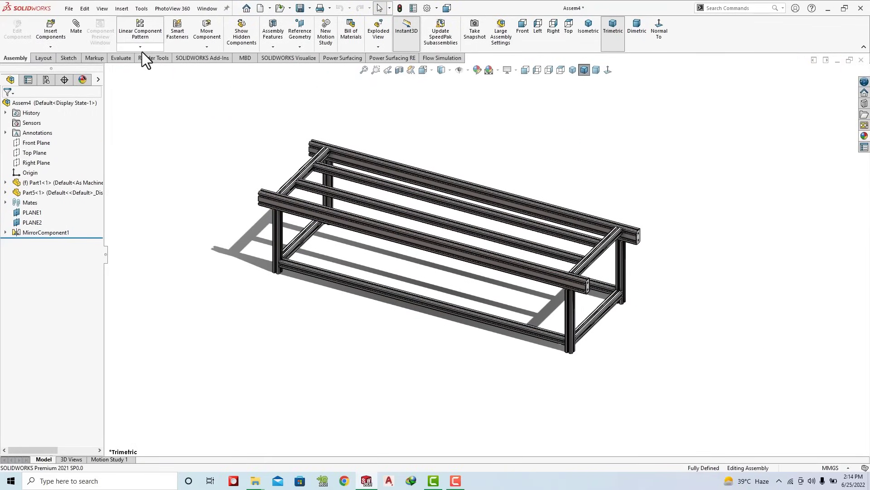
pyautogui.click(141, 48)
pyautogui.click(155, 123)
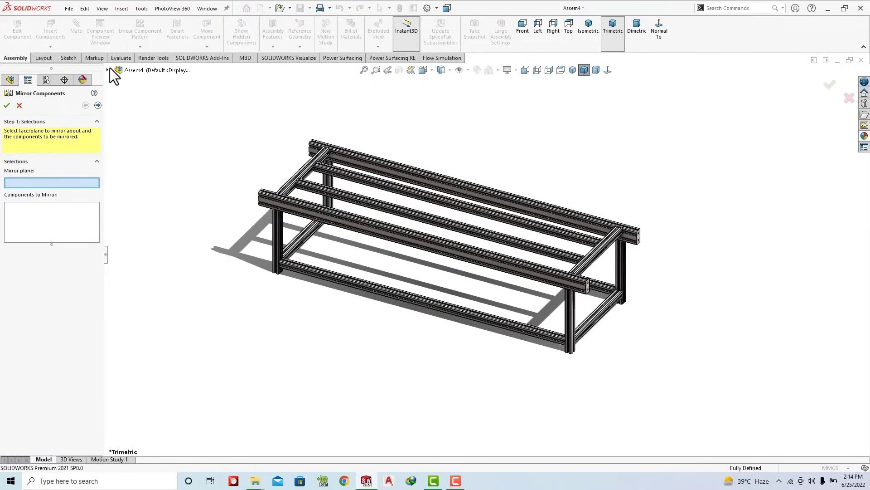
pyautogui.click(109, 68)
pyautogui.click(144, 190)
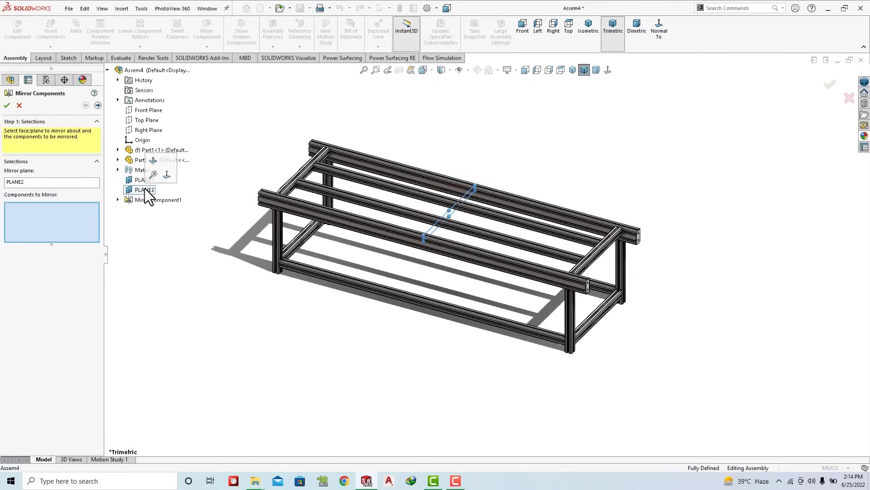
pyautogui.click(156, 203)
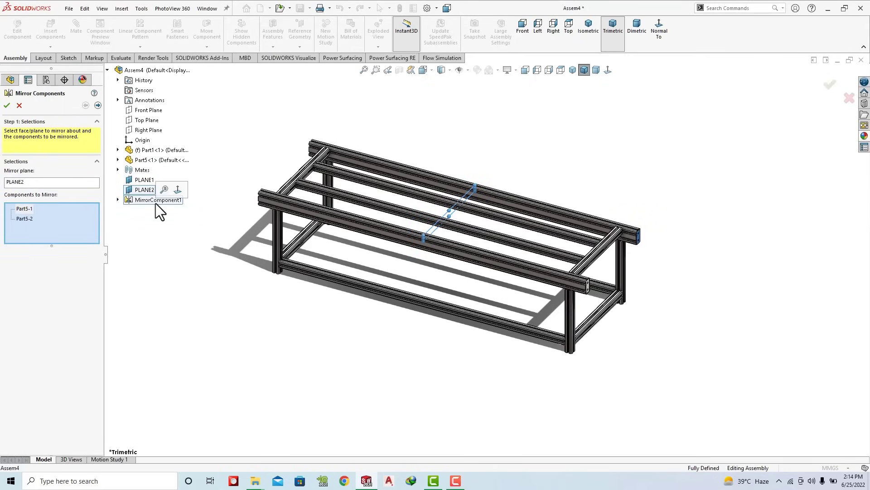
pyautogui.click(153, 160)
pyautogui.click(97, 106)
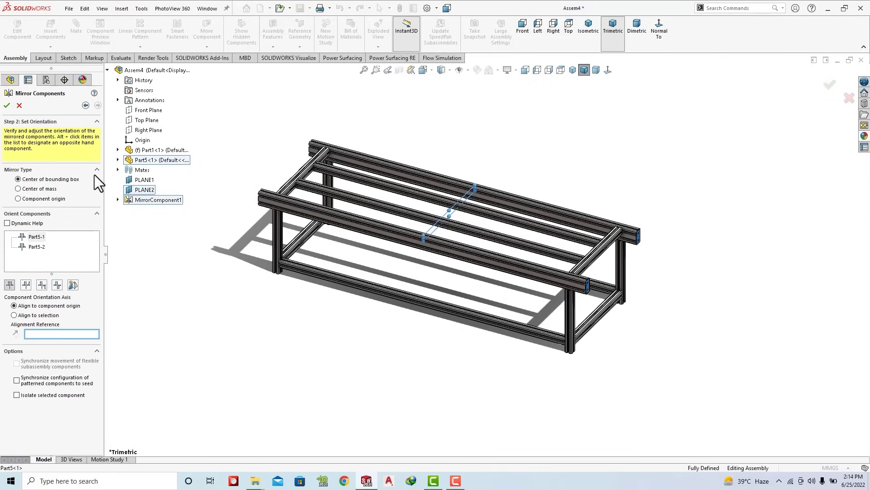
pyautogui.click(6, 105)
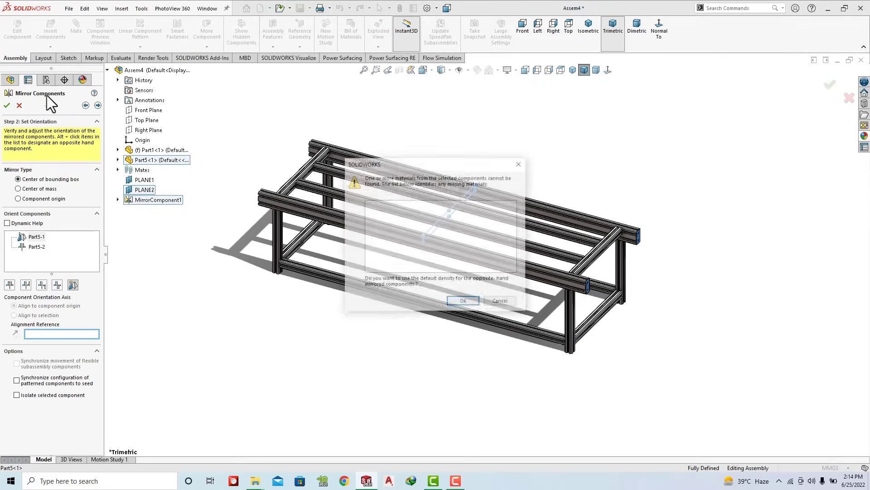
pyautogui.click(463, 302)
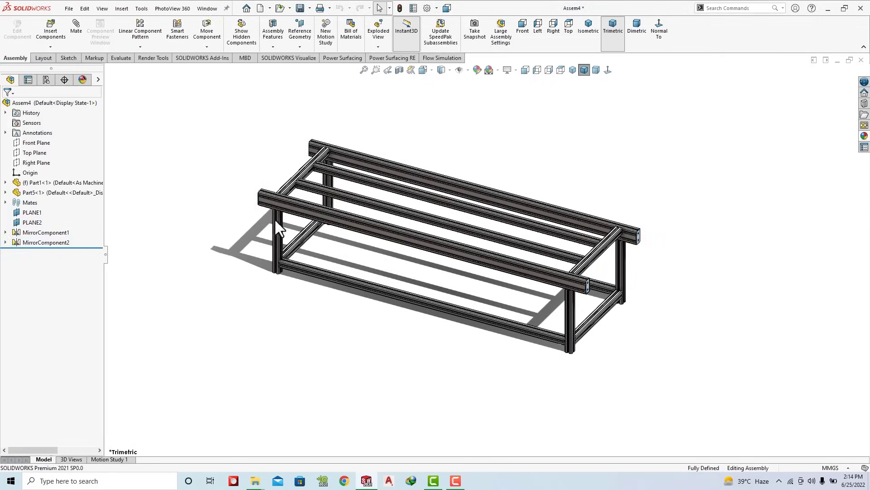
pyautogui.moveTo(274, 218); pyautogui.dragTo(344, 268, button='middle')
pyautogui.click(615, 44)
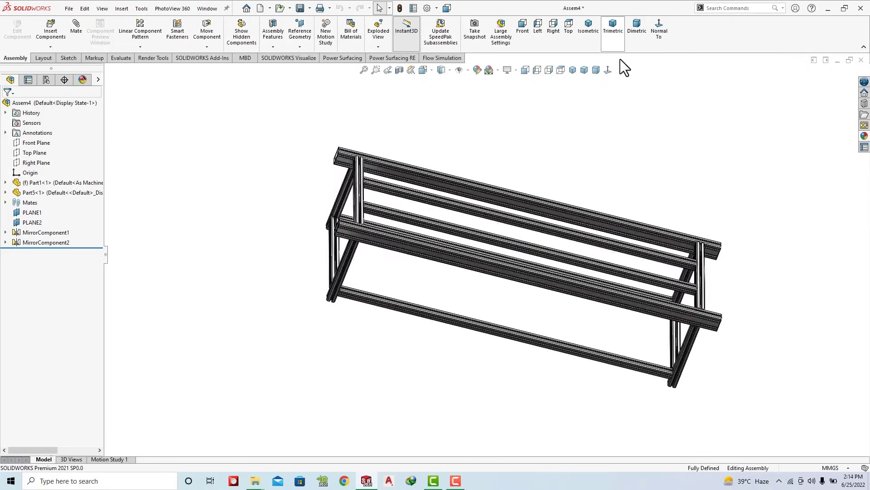
# Step: Insert the large-bore bracket Part9 and drag it beside the frame's left end in Dimetric view
pyautogui.click(59, 27)
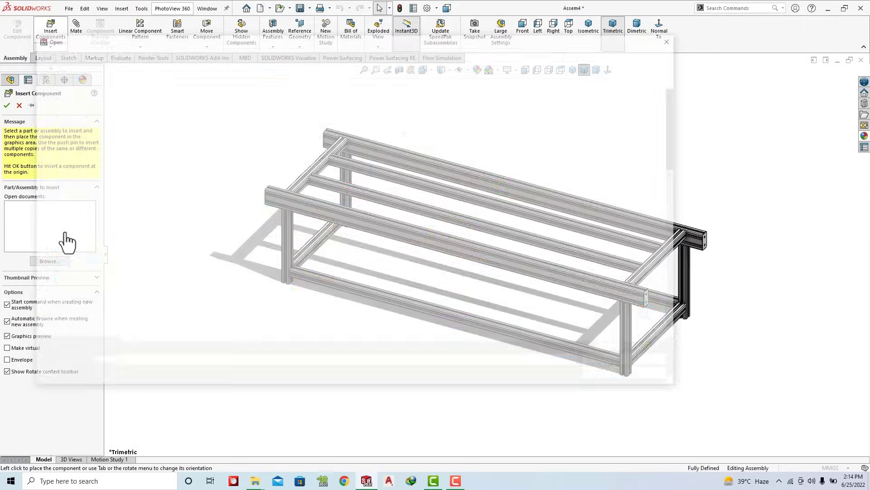
pyautogui.click(616, 271)
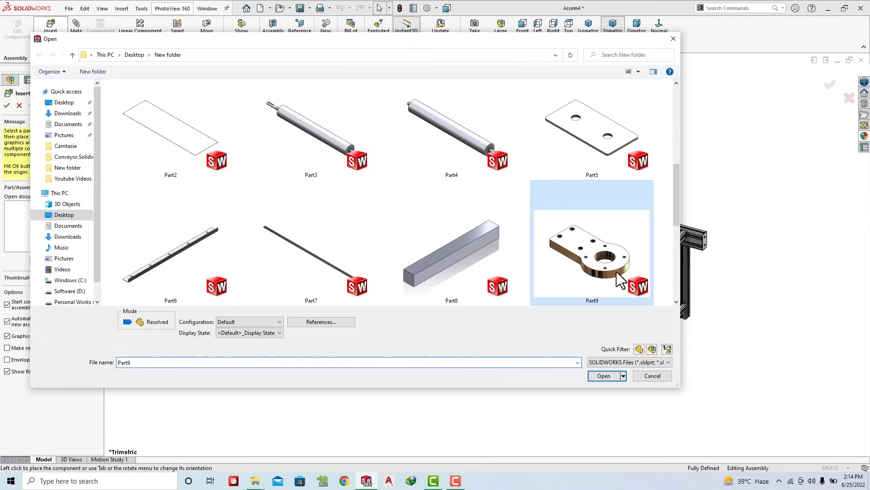
pyautogui.click(603, 376)
pyautogui.scroll(-5, 382, 149)
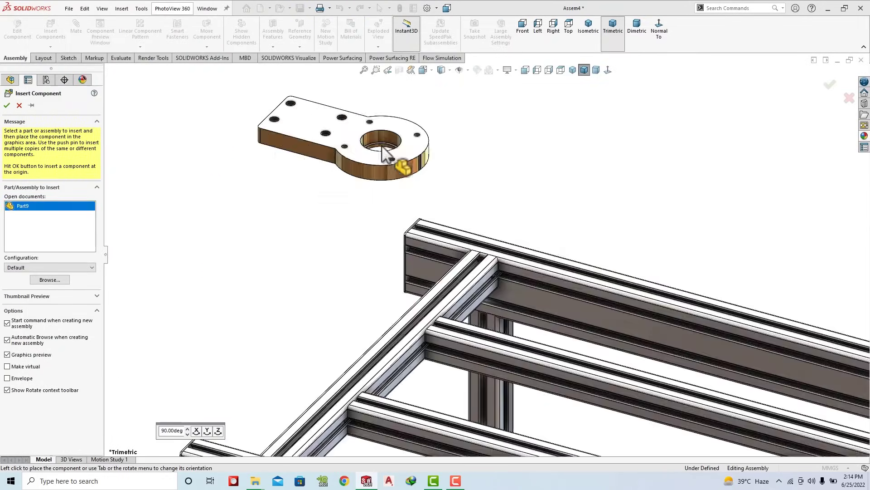
pyautogui.click(382, 149)
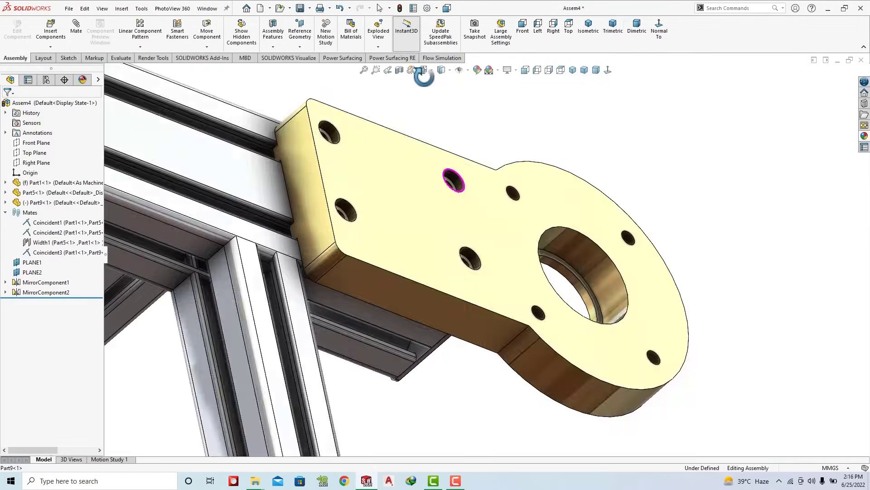
pyautogui.click(629, 33)
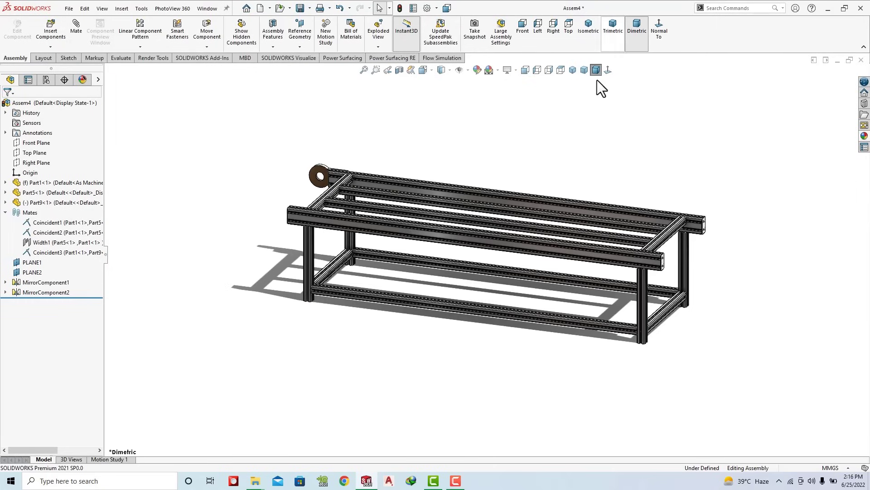
pyautogui.scroll(-4, 319, 179)
pyautogui.moveTo(330, 189); pyautogui.dragTo(155, 326)
# Step: Delete the Coincident3 mate and rotate the Part9 bracket into a new orientation
pyautogui.rightClick(68, 259)
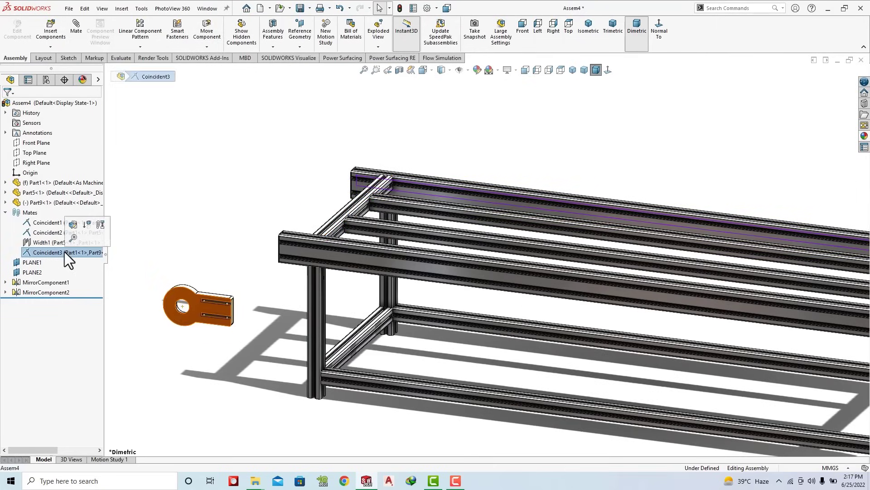
pyautogui.click(108, 291)
pyautogui.click(485, 196)
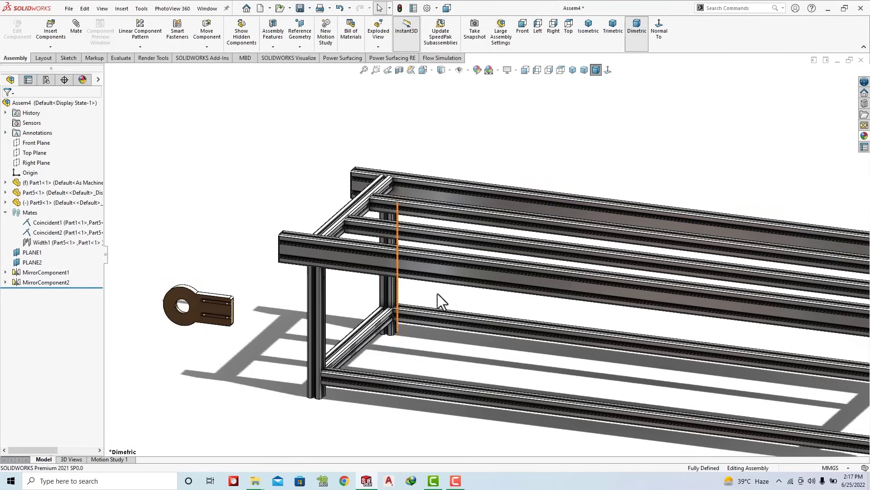
pyautogui.click(602, 35)
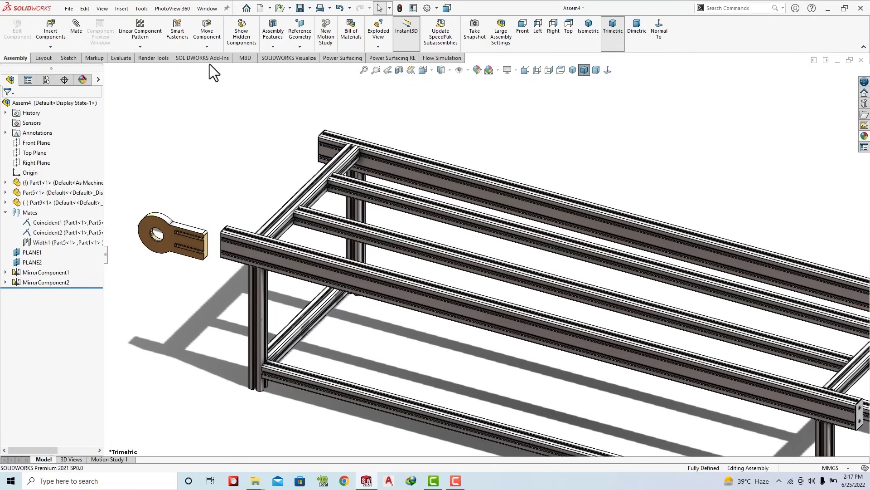
pyautogui.click(207, 46)
pyautogui.click(217, 68)
pyautogui.moveTo(156, 229)
pyautogui.mouseDown()
pyautogui.moveTo(191, 241)
pyautogui.moveTo(165, 275)
pyautogui.mouseUp()
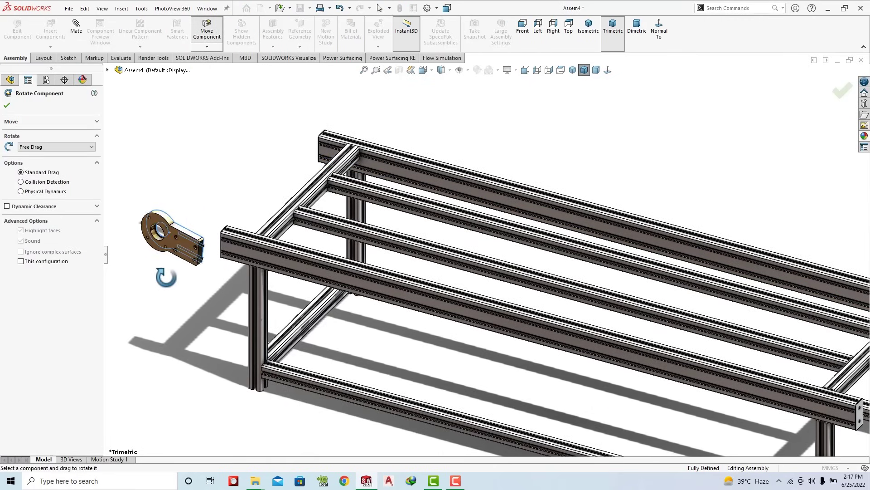
pyautogui.press('Escape')
# Step: Select the bracket's flat back face and start a mate toward the rail end
pyautogui.scroll(5, 265, 265)
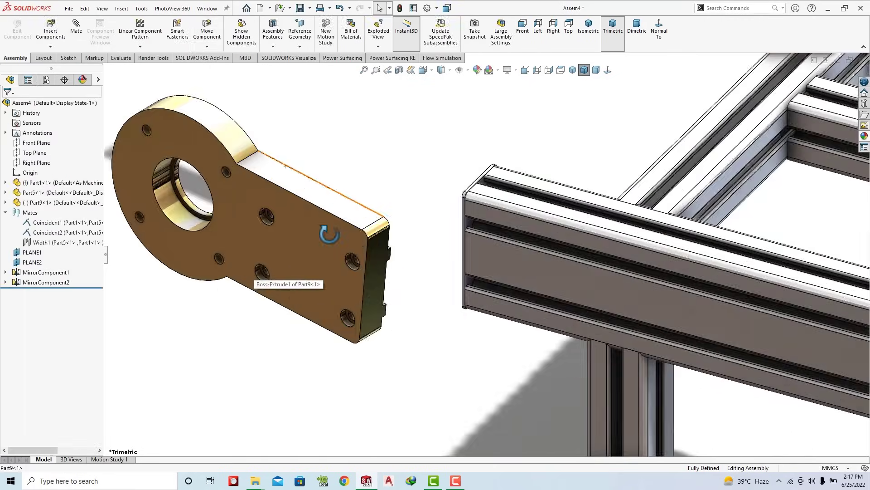
pyautogui.moveTo(265, 266)
pyautogui.mouseDown(button='middle')
pyautogui.moveTo(417, 162)
pyautogui.moveTo(501, 181)
pyautogui.moveTo(345, 241)
pyautogui.mouseUp(button='middle')
pyautogui.scroll(-5, 416, 162)
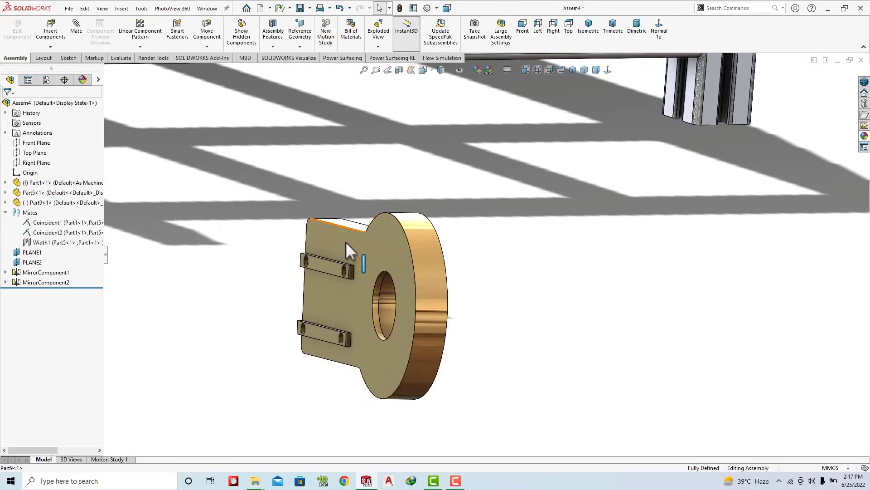
pyautogui.click(345, 242)
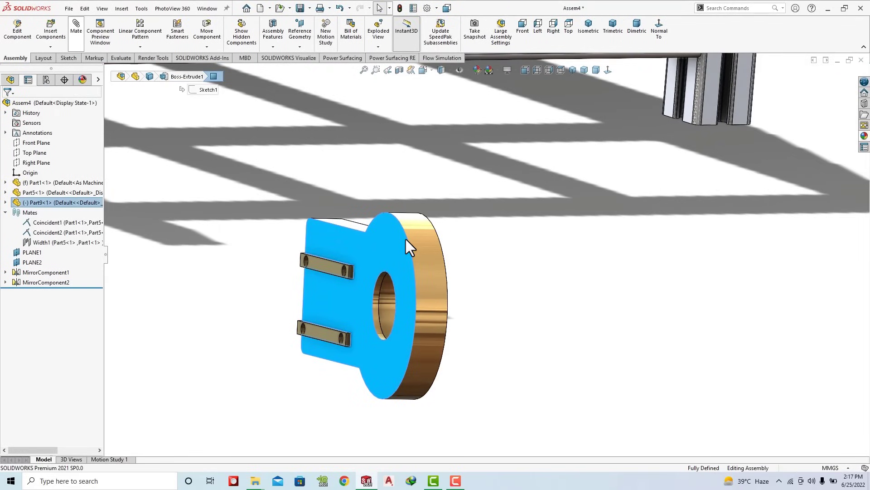
pyautogui.press('m')
pyautogui.scroll(-5, 406, 239)
pyautogui.moveTo(406, 238); pyautogui.dragTo(545, 120, button='middle')
pyautogui.scroll(5, 547, 153)
pyautogui.scroll(-5, 546, 153)
pyautogui.moveTo(546, 153)
pyautogui.mouseDown(button='middle')
pyautogui.moveTo(450, 186)
pyautogui.moveTo(544, 202)
pyautogui.mouseUp(button='middle')
# Step: Mate the end bracket coincident to the front rail face
pyautogui.click(544, 201)
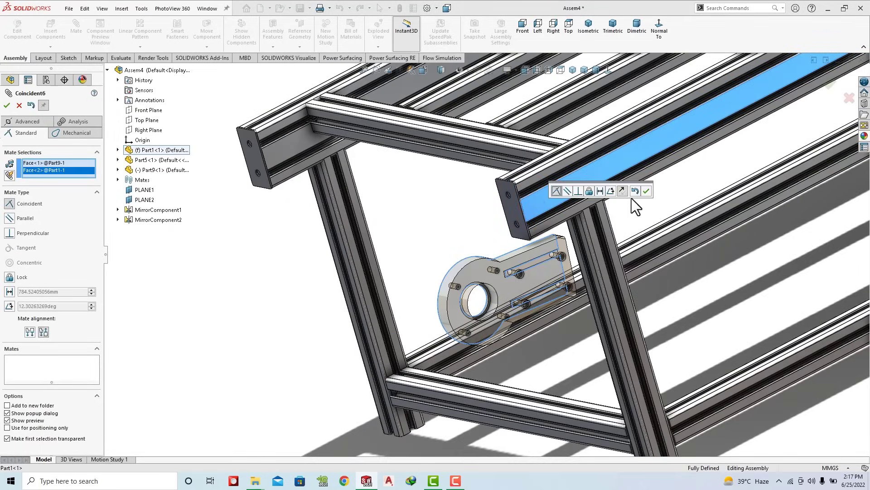
pyautogui.click(642, 195)
pyautogui.scroll(4, 532, 246)
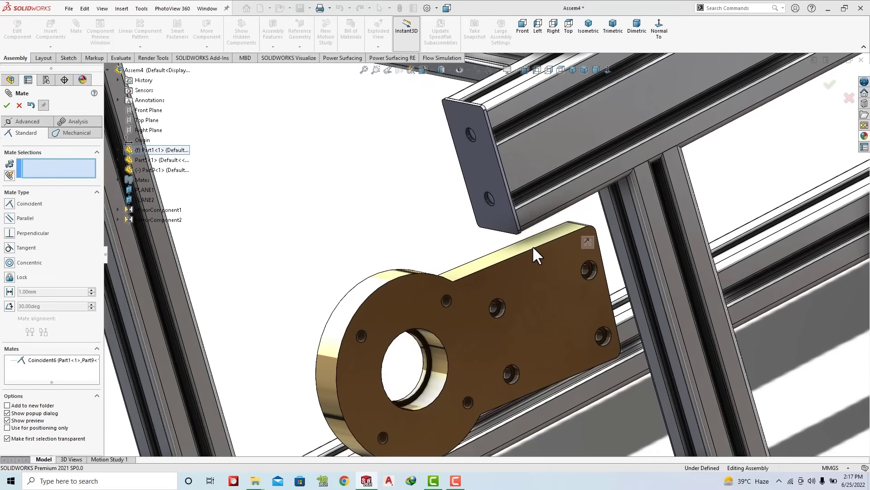
# Step: Start a trial 5 mm Distance mate between a rail face and a bracket face
pyautogui.click(467, 90)
pyautogui.click(488, 263)
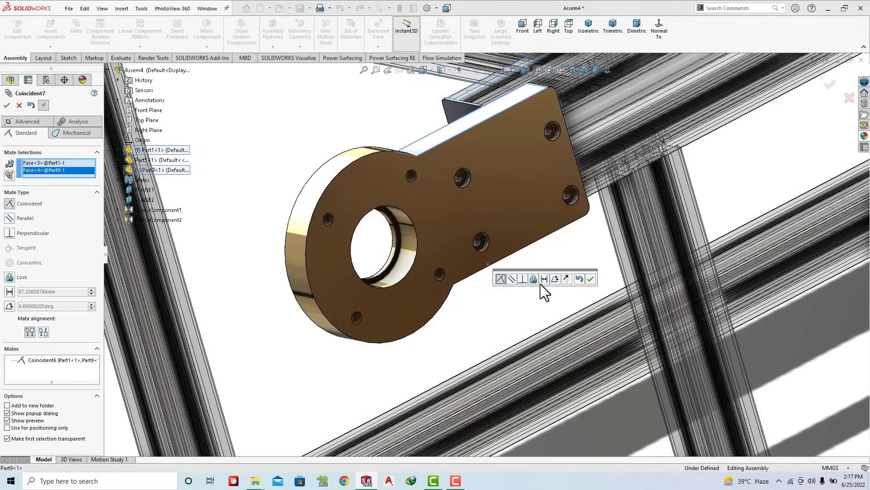
pyautogui.click(545, 279)
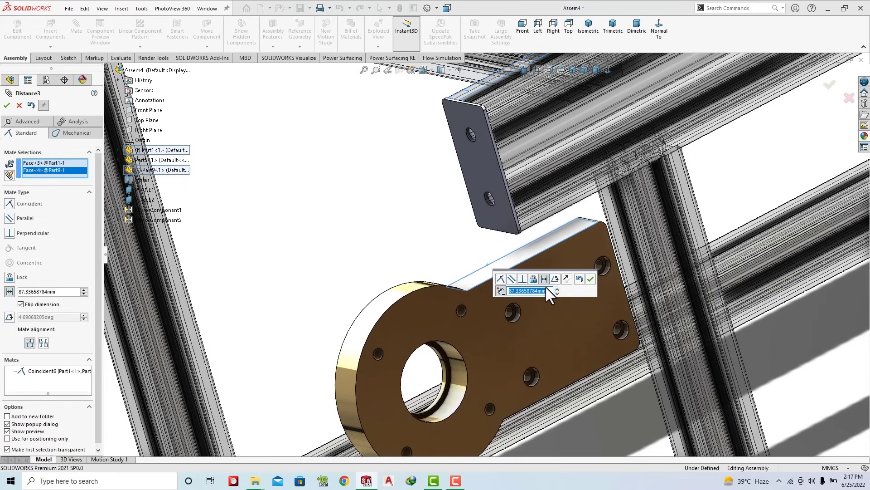
pyautogui.write('5')
pyautogui.press('Return')
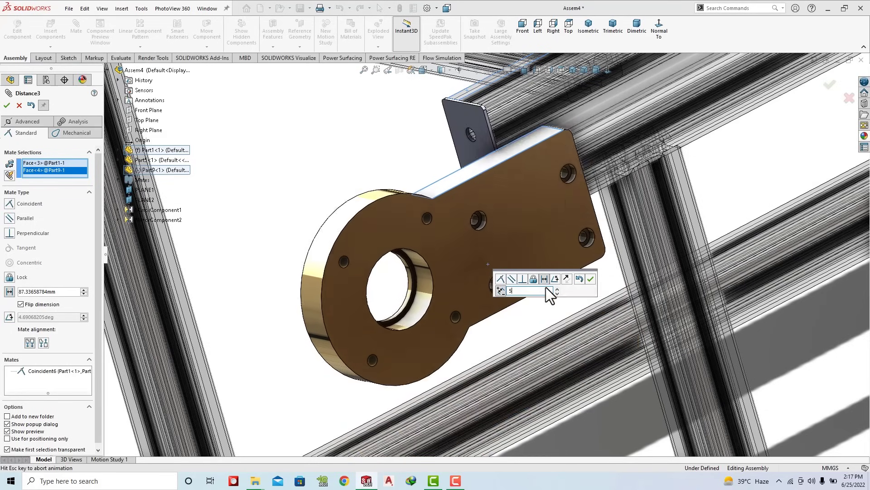
pyautogui.moveTo(564, 236)
pyautogui.mouseDown(button='middle')
pyautogui.moveTo(454, 224)
pyautogui.moveTo(467, 231)
pyautogui.mouseUp(button='middle')
pyautogui.write('20')
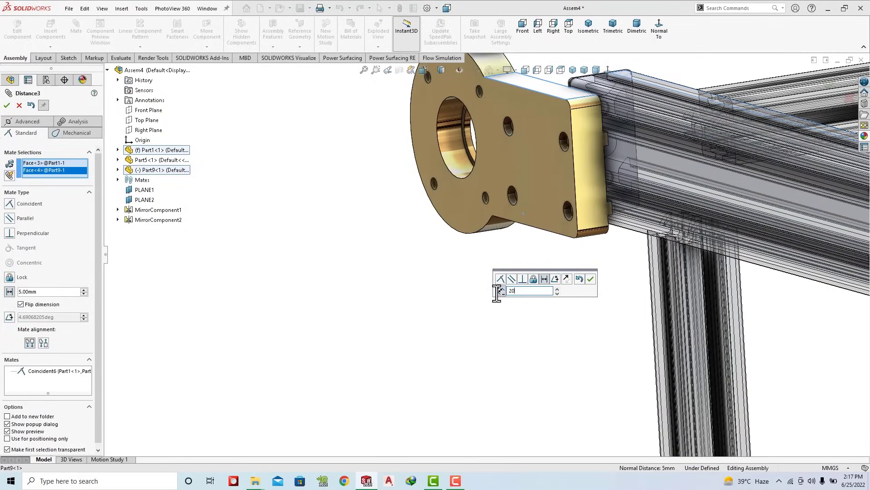
# Step: Try 20 mm and then 0 mm on the trial distance mate, and accept it
pyautogui.press('Return')
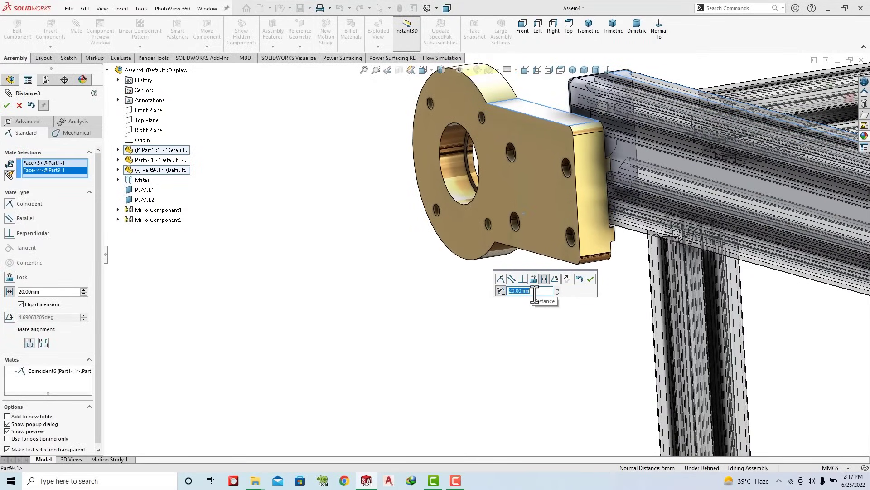
pyautogui.press('Return')
pyautogui.click(535, 294)
pyautogui.write('0')
pyautogui.press('Return')
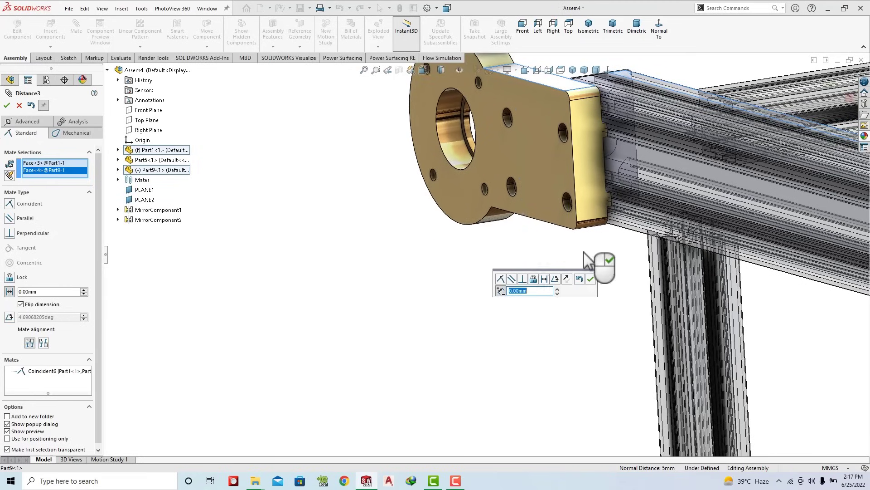
pyautogui.click(7, 105)
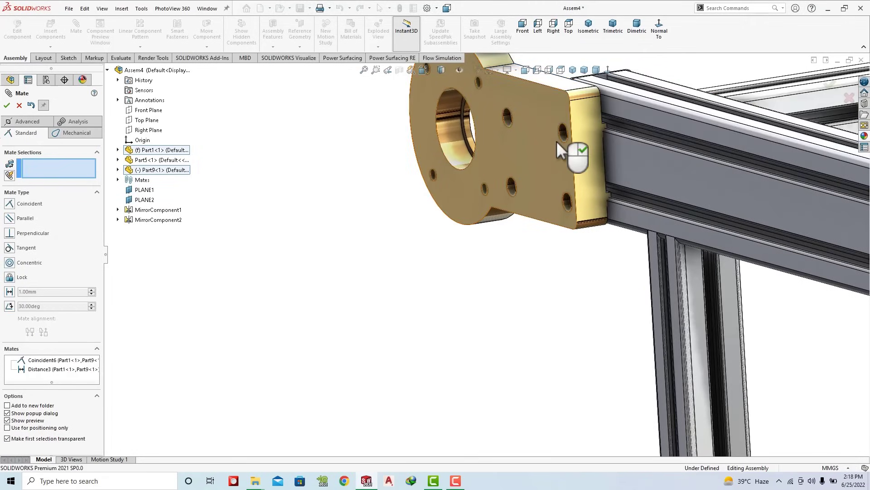
pyautogui.moveTo(567, 151); pyautogui.dragTo(552, 140, button='middle')
pyautogui.scroll(-2, 553, 141)
pyautogui.scroll(-3, 553, 204)
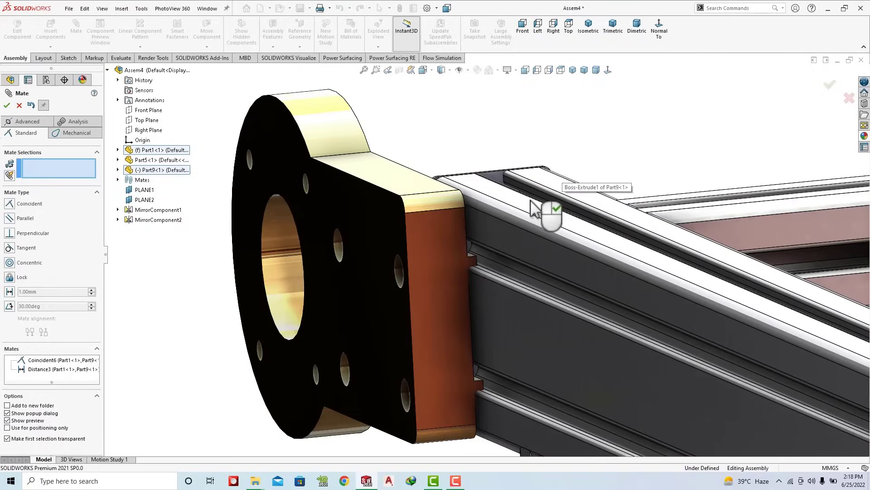
pyautogui.press('Escape')
# Step: Delete the trial Distance3 mate
pyautogui.rightClick(47, 263)
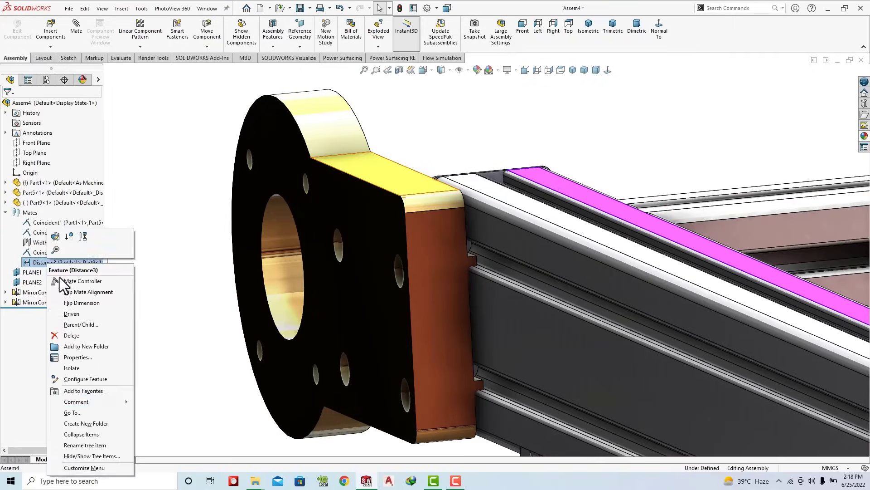
pyautogui.click(77, 336)
pyautogui.click(485, 198)
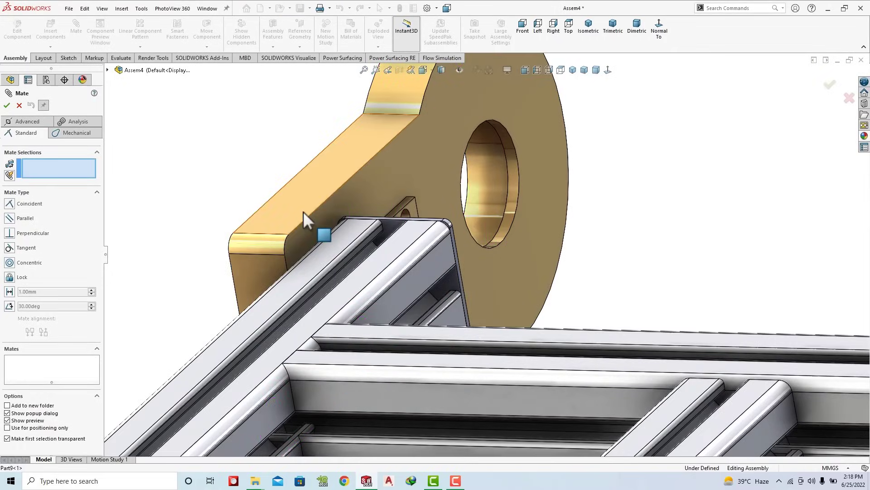
# Step: Add a 5 mm Distance mate from the bracket to the profile's top face
pyautogui.click(315, 262)
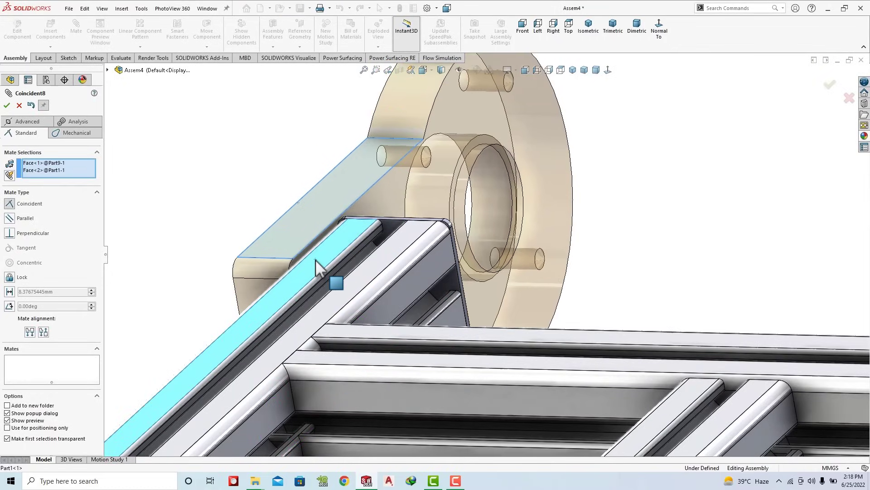
pyautogui.click(257, 274)
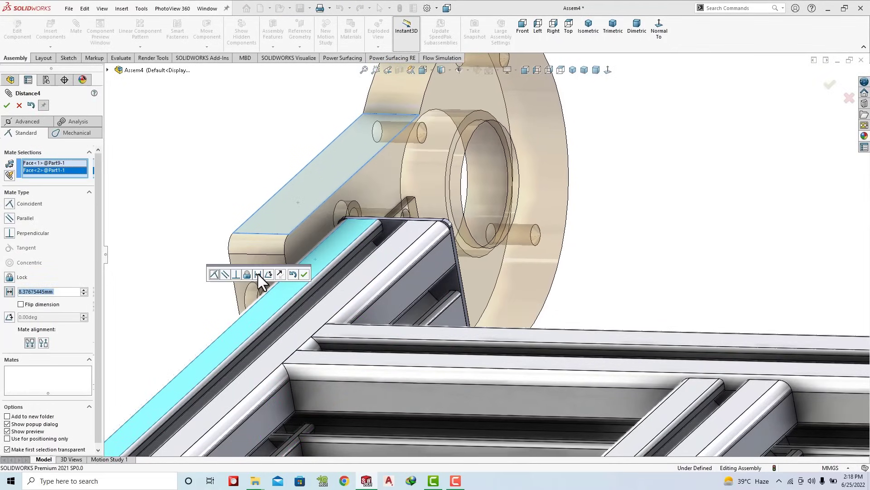
pyautogui.write('5')
pyautogui.press('Return')
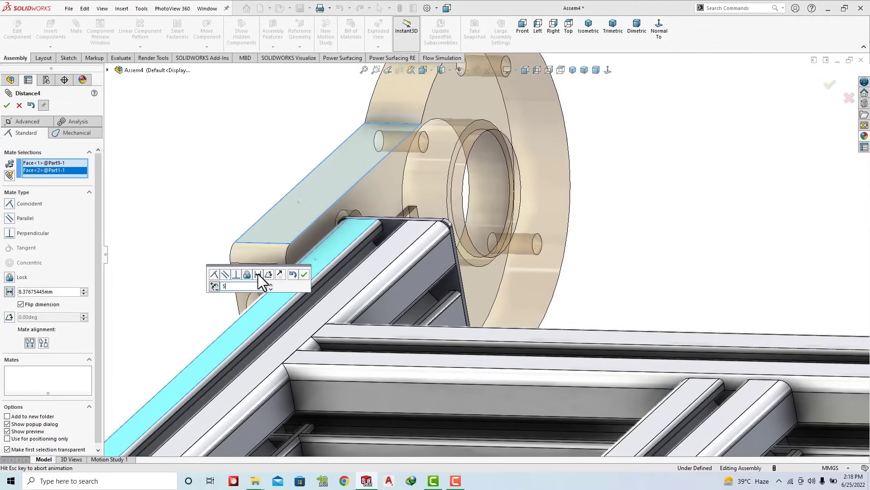
pyautogui.click(305, 274)
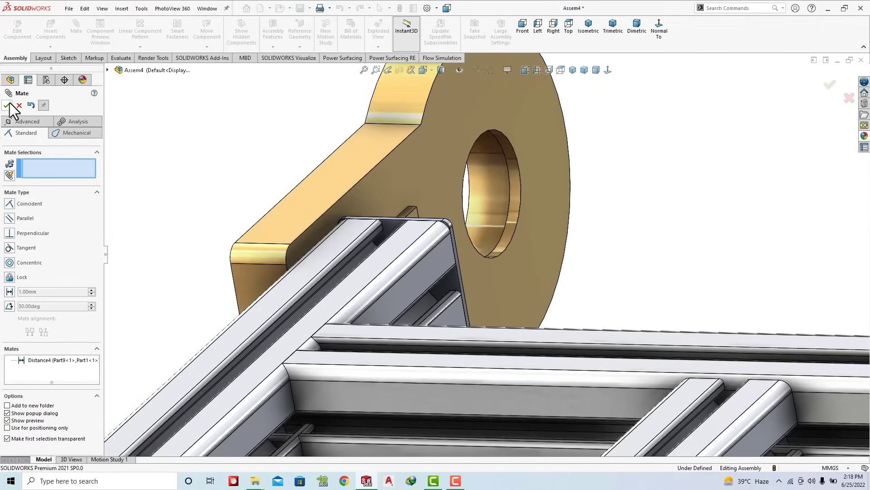
pyautogui.click(7, 106)
# Step: Add a Distance mate on the bracket's end face, trying 5 mm and then settling on 40 mm
pyautogui.click(611, 31)
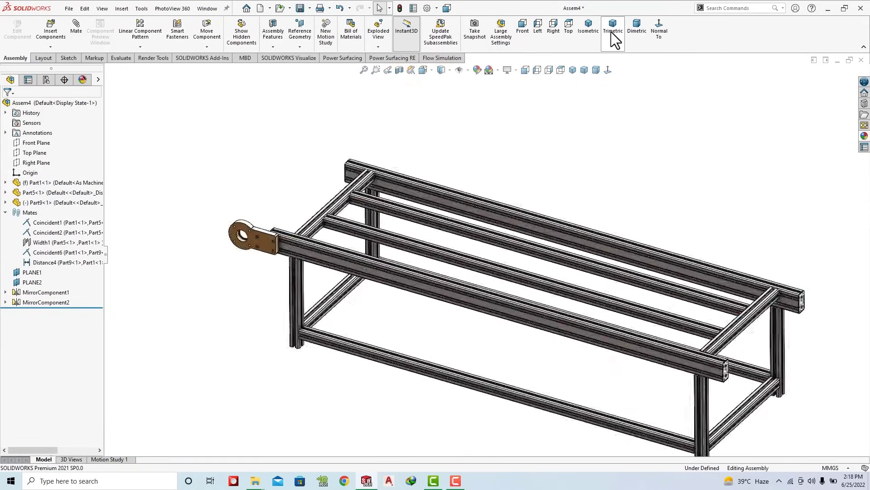
pyautogui.scroll(-3, 374, 211)
pyautogui.scroll(-2, 422, 257)
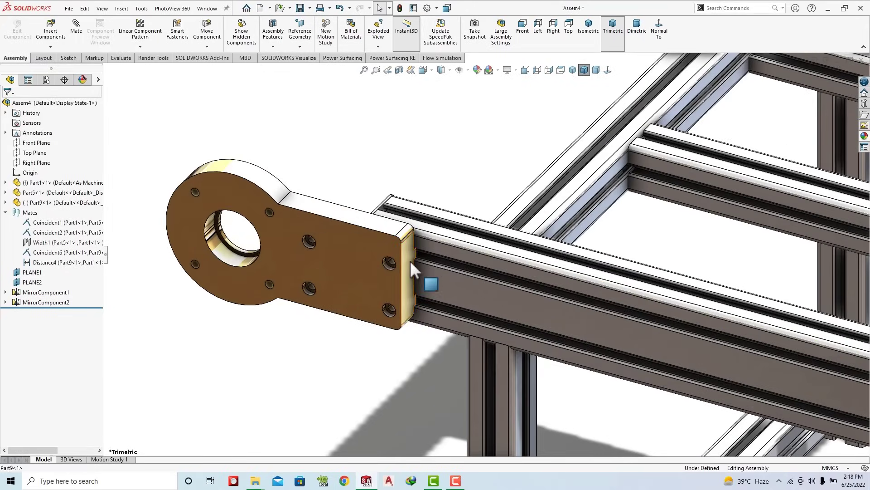
pyautogui.click(409, 260)
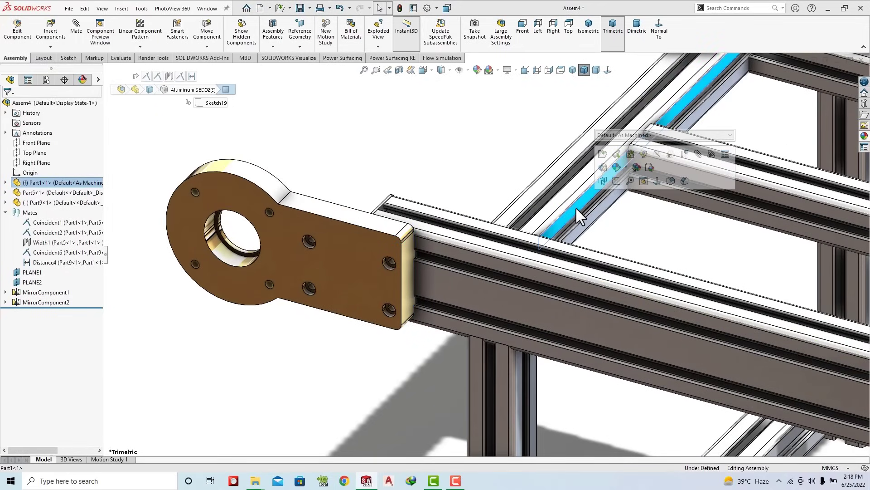
pyautogui.click(113, 77)
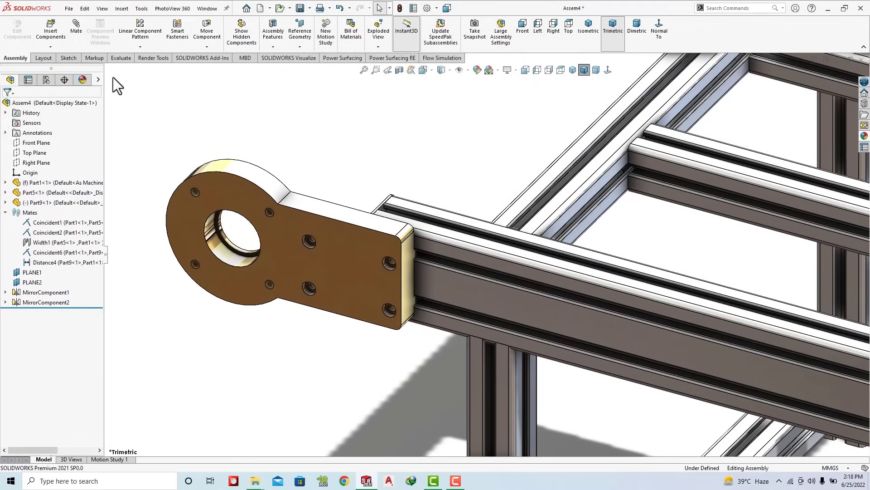
pyautogui.click(409, 277)
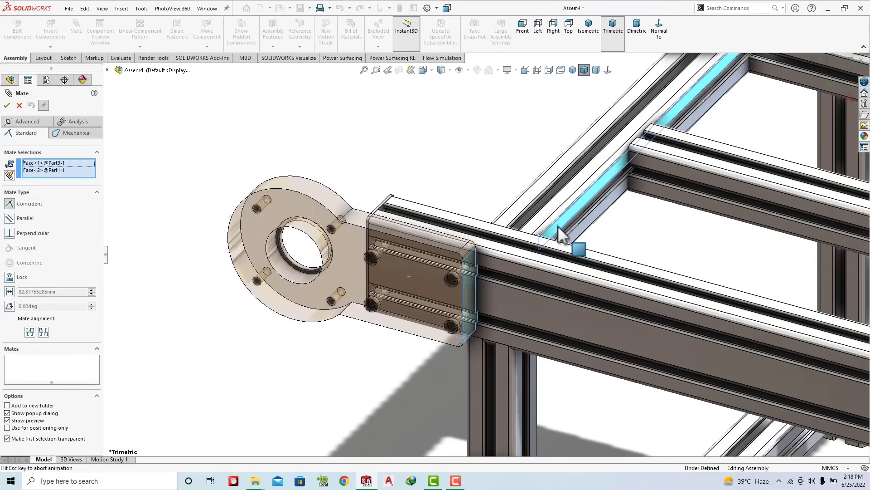
pyautogui.click(613, 214)
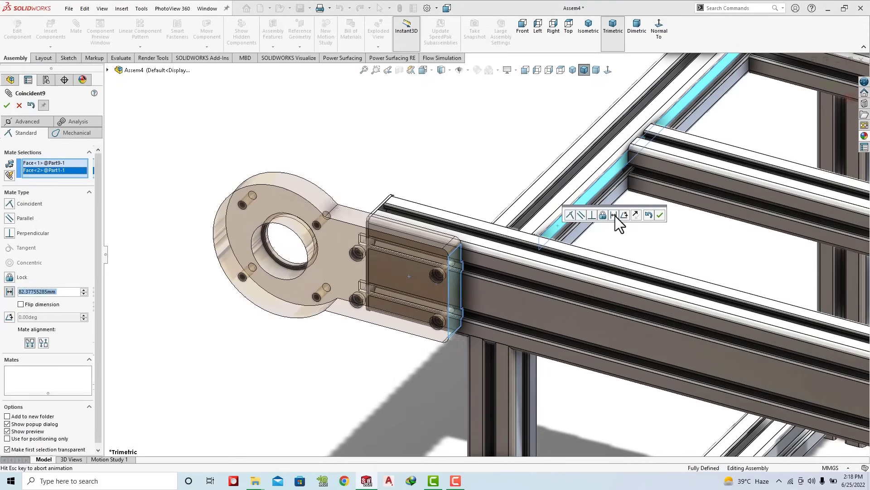
pyautogui.write('35')
pyautogui.press('Return')
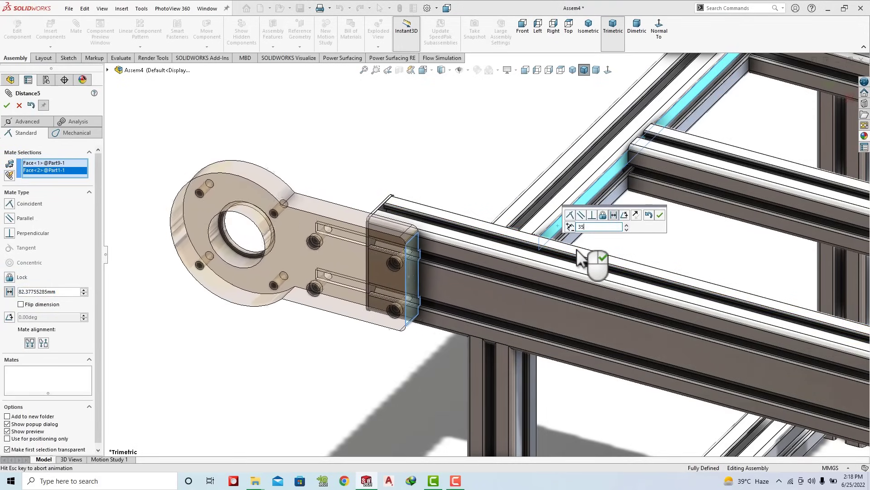
pyautogui.write('40')
pyautogui.press('Return')
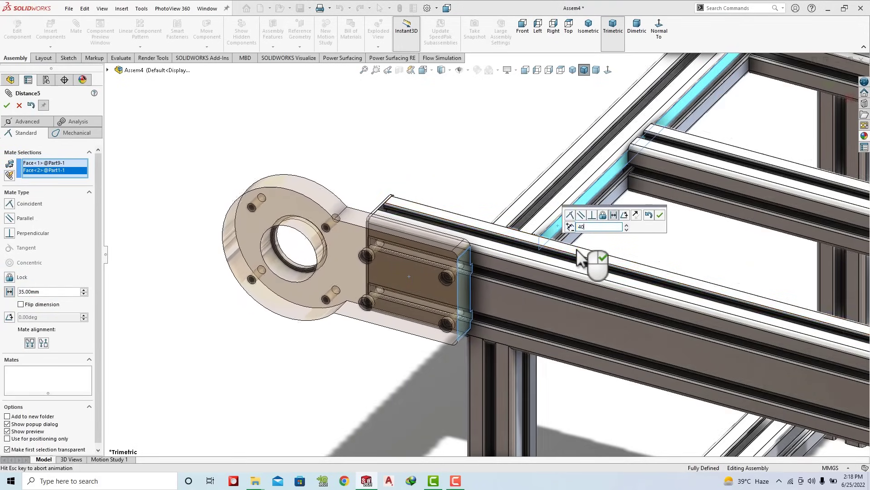
pyautogui.click(660, 216)
# Step: Change the Distance5 mate to 35 mm and return to the trimetric view
pyautogui.click(633, 36)
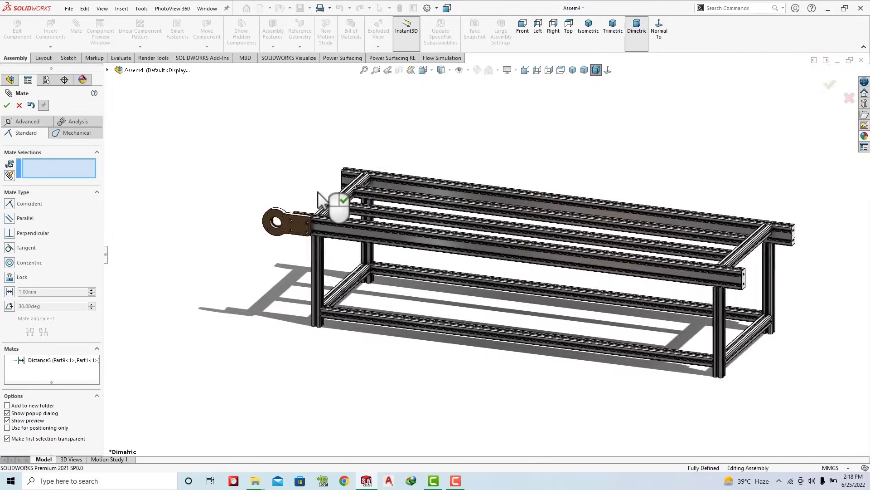
pyautogui.press('Escape')
pyautogui.moveTo(331, 204)
pyautogui.mouseDown(button='middle')
pyautogui.moveTo(327, 210)
pyautogui.moveTo(387, 134)
pyautogui.moveTo(509, 188)
pyautogui.moveTo(460, 136)
pyautogui.moveTo(318, 217)
pyautogui.mouseUp(button='middle')
pyautogui.scroll(-5, 474, 209)
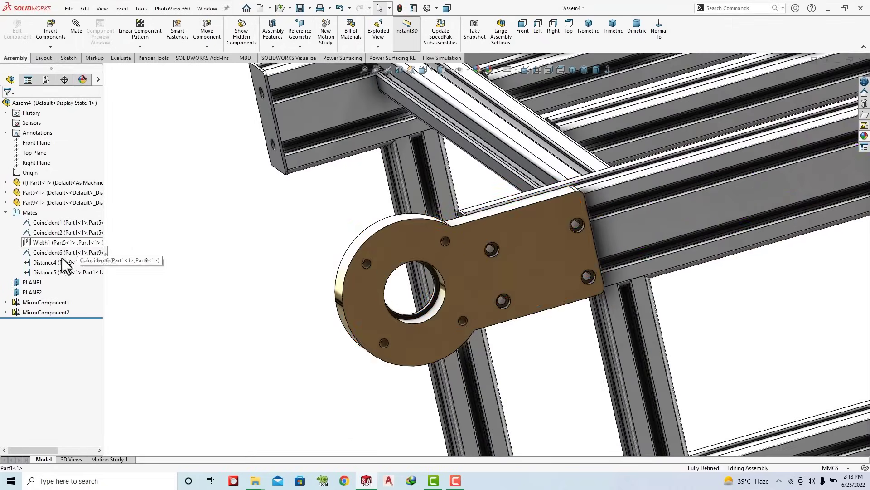
pyautogui.click(61, 274)
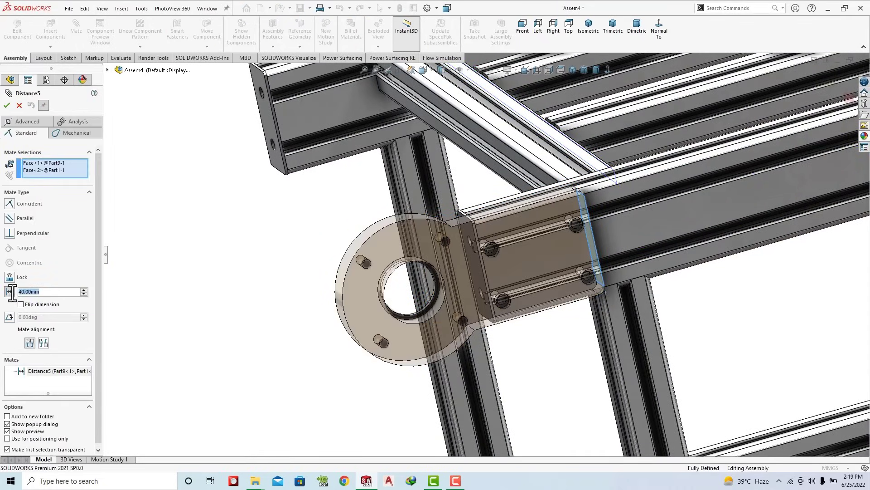
pyautogui.write('35')
pyautogui.press('Return')
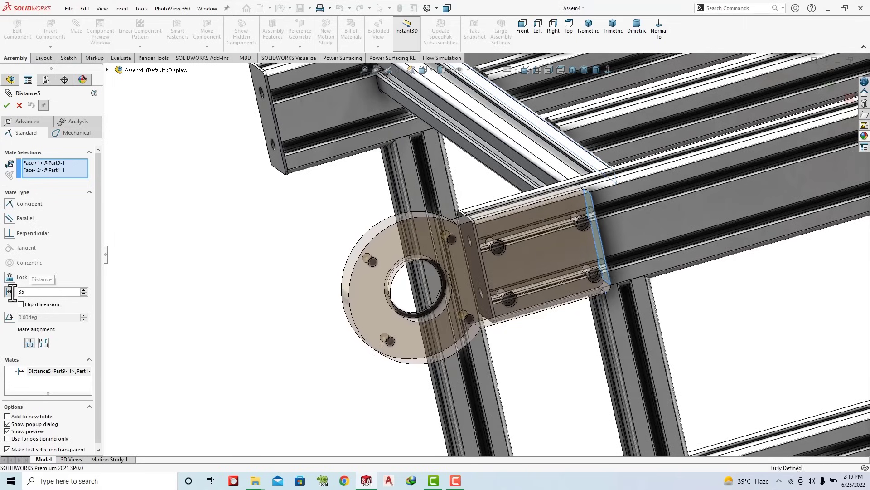
pyautogui.press('Return')
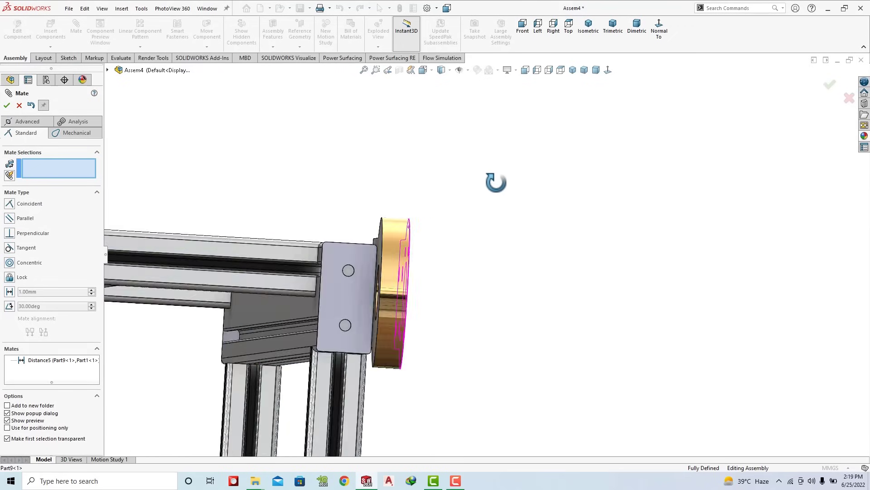
pyautogui.moveTo(214, 254); pyautogui.dragTo(557, 200, button='middle')
pyautogui.click(613, 28)
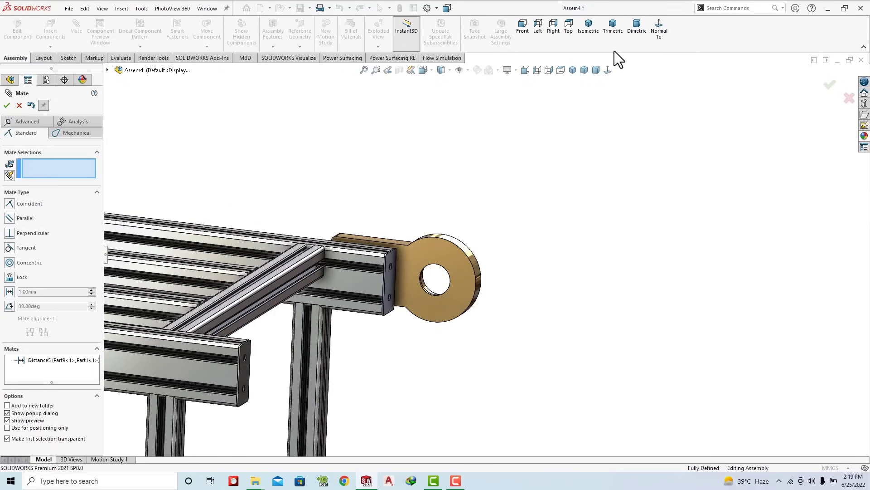
pyautogui.scroll(-3, 314, 222)
pyautogui.scroll(-2, 202, 197)
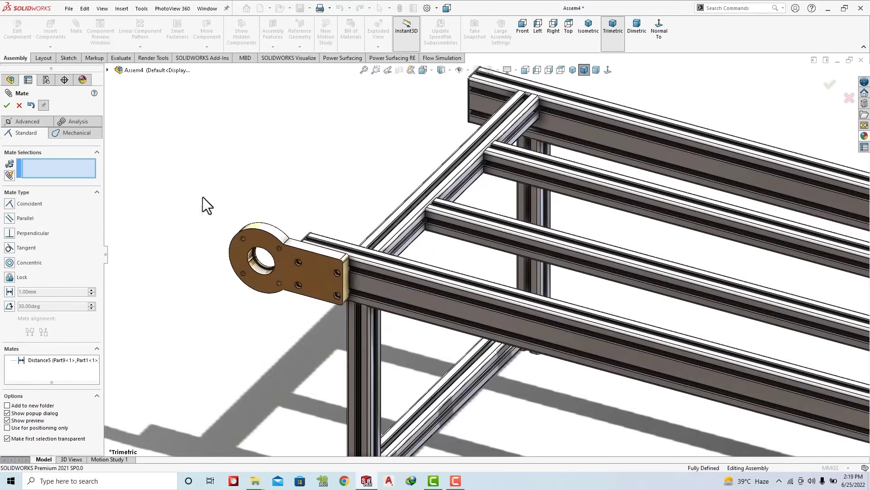
# Step: Insert Part15 from the part files and place it above the frame
pyautogui.click(19, 107)
pyautogui.click(53, 33)
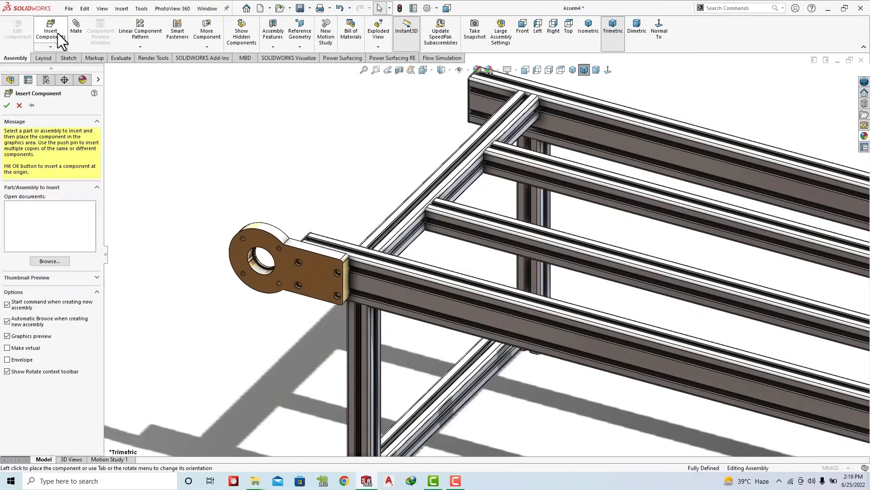
pyautogui.scroll(-5, 358, 227)
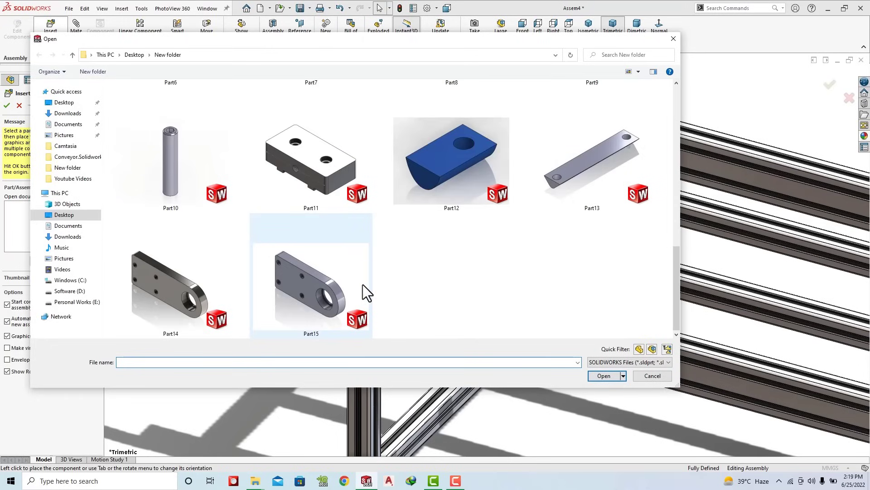
pyautogui.scroll(2, 362, 284)
pyautogui.scroll(2, 362, 284)
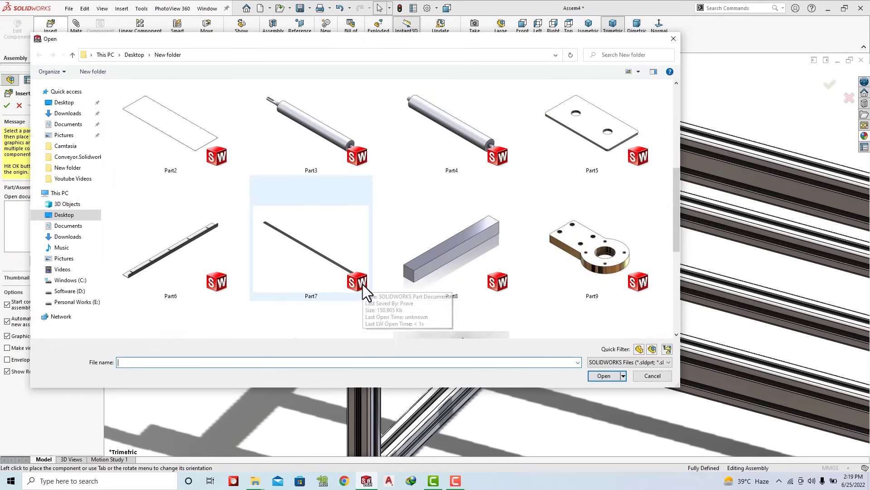
pyautogui.scroll(-4, 362, 284)
pyautogui.click(287, 252)
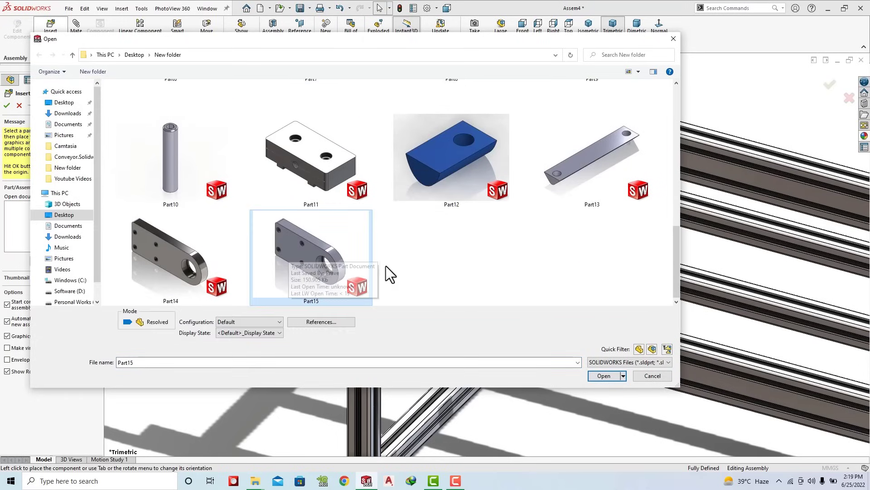
pyautogui.click(602, 376)
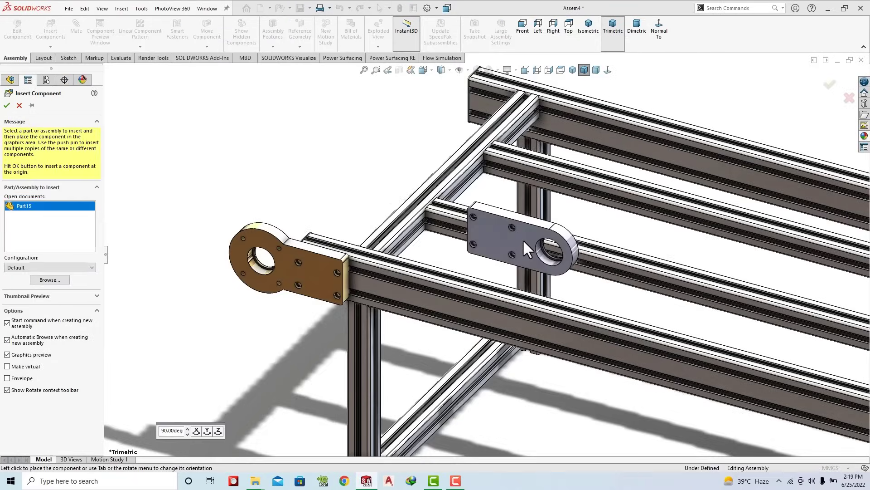
pyautogui.scroll(3, 523, 239)
pyautogui.scroll(-3, 496, 168)
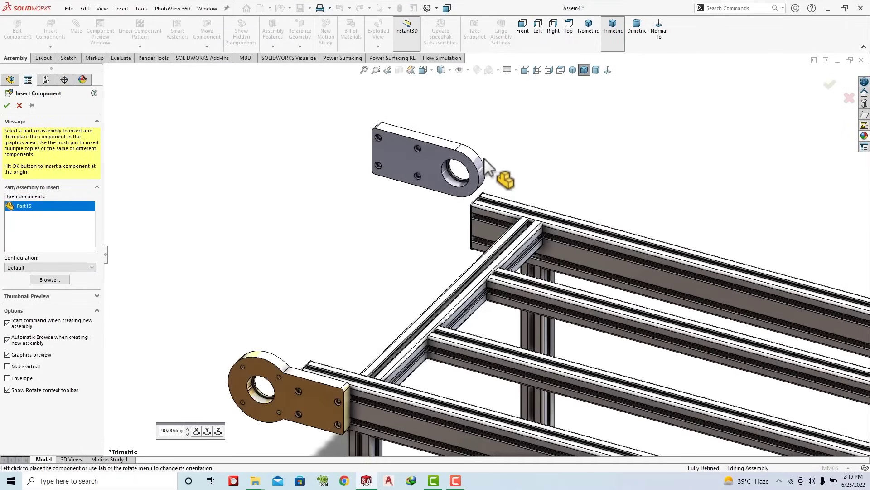
pyautogui.click(495, 175)
pyautogui.scroll(-2, 488, 180)
pyautogui.moveTo(488, 178)
pyautogui.mouseDown(button='middle')
pyautogui.moveTo(600, 136)
pyautogui.moveTo(149, 95)
pyautogui.mouseUp(button='middle')
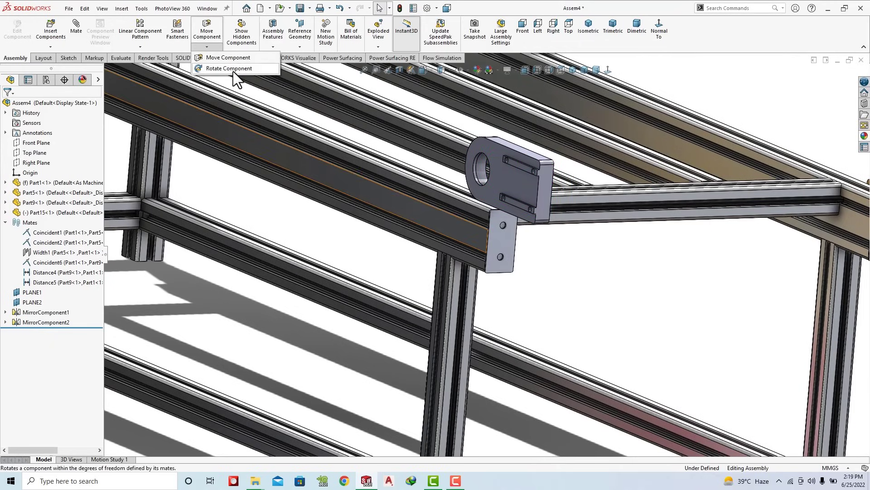
# Step: Rotate Part15 so it faces the other rail end
pyautogui.click(233, 71)
pyautogui.moveTo(512, 208)
pyautogui.mouseDown()
pyautogui.moveTo(424, 252)
pyautogui.moveTo(334, 423)
pyautogui.moveTo(470, 195)
pyautogui.mouseUp()
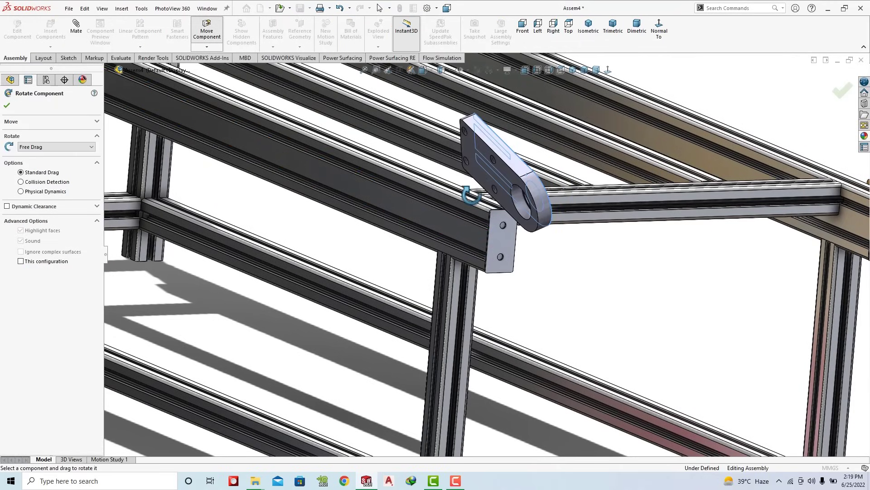
pyautogui.moveTo(447, 142)
pyautogui.mouseDown()
pyautogui.moveTo(480, 159)
pyautogui.moveTo(449, 142)
pyautogui.mouseUp()
pyautogui.press('Escape')
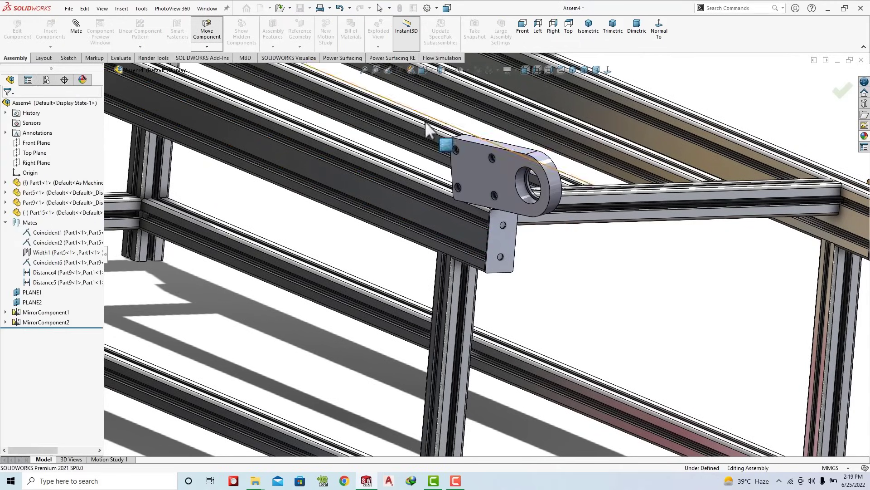
pyautogui.moveTo(476, 209)
pyautogui.mouseDown(button='middle')
pyautogui.moveTo(428, 188)
pyautogui.moveTo(498, 209)
pyautogui.mouseUp(button='middle')
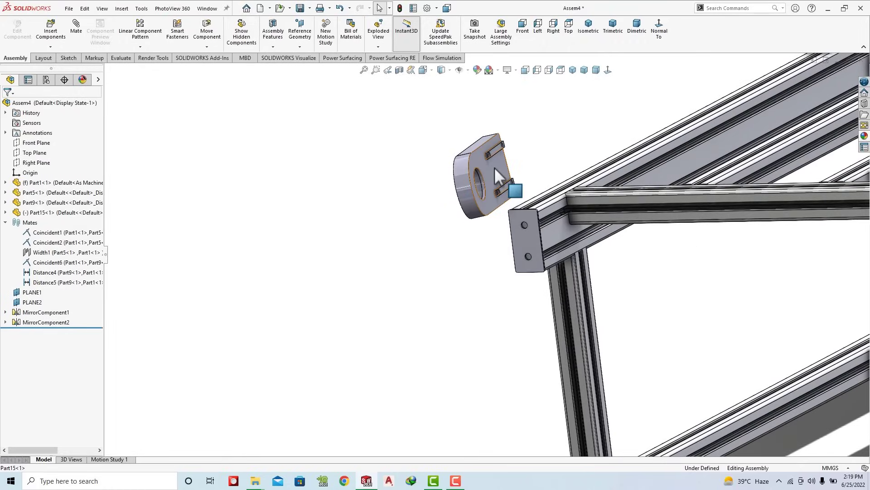
pyautogui.click(499, 209)
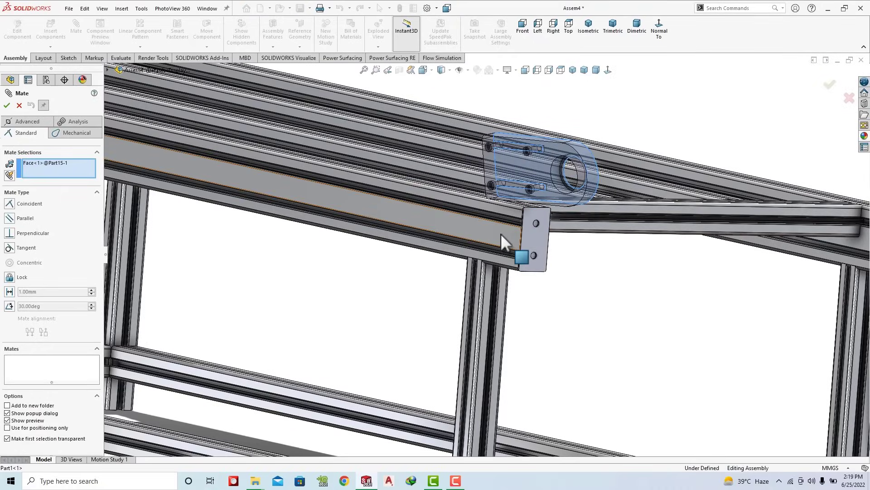
# Step: Mate Part15's face coincident to the other rail's side
pyautogui.click(500, 233)
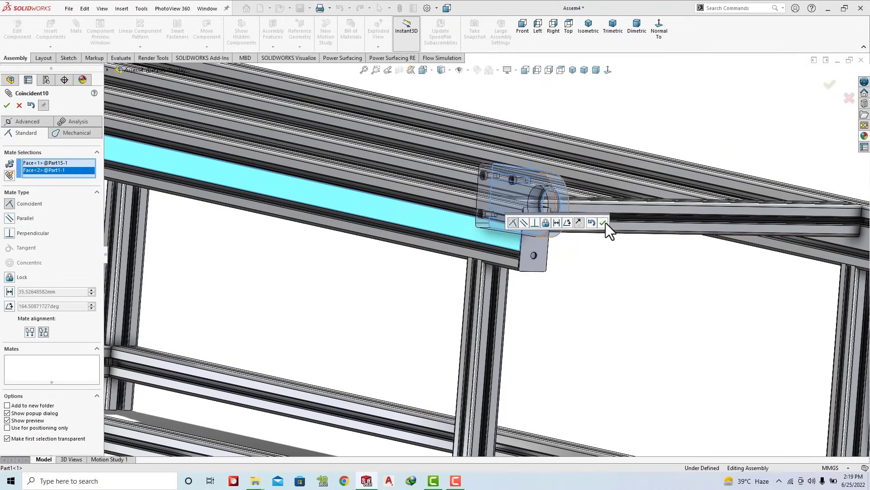
pyautogui.click(602, 222)
pyautogui.moveTo(567, 245)
pyautogui.mouseDown(button='middle')
pyautogui.moveTo(557, 250)
pyautogui.moveTo(523, 161)
pyautogui.mouseUp(button='middle')
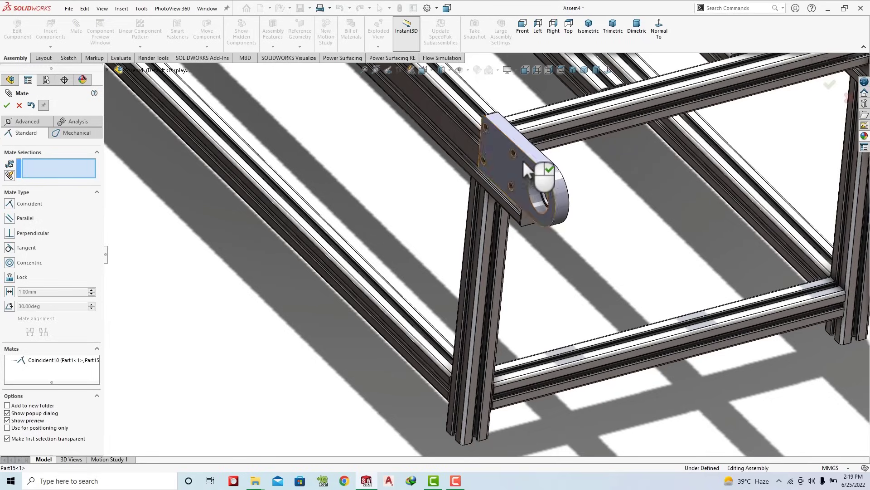
# Step: Add a 5 mm Distance mate from the bracket's top face to the rail edge
pyautogui.click(525, 150)
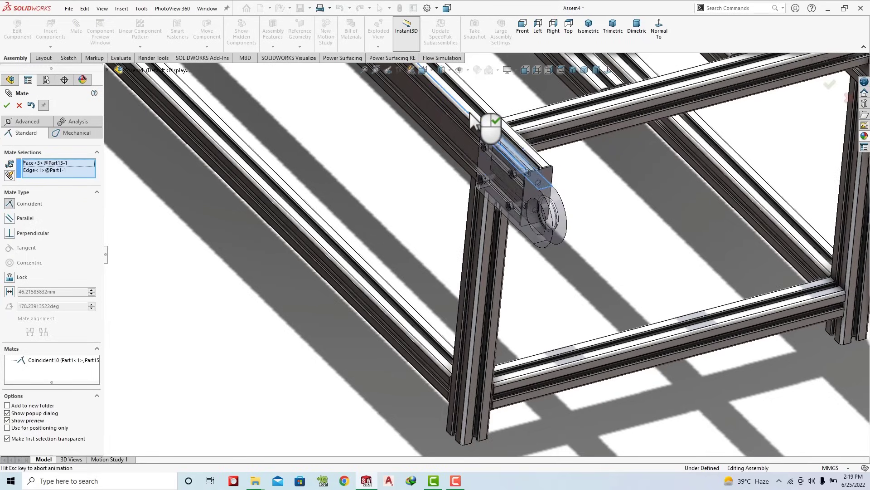
pyautogui.click(526, 101)
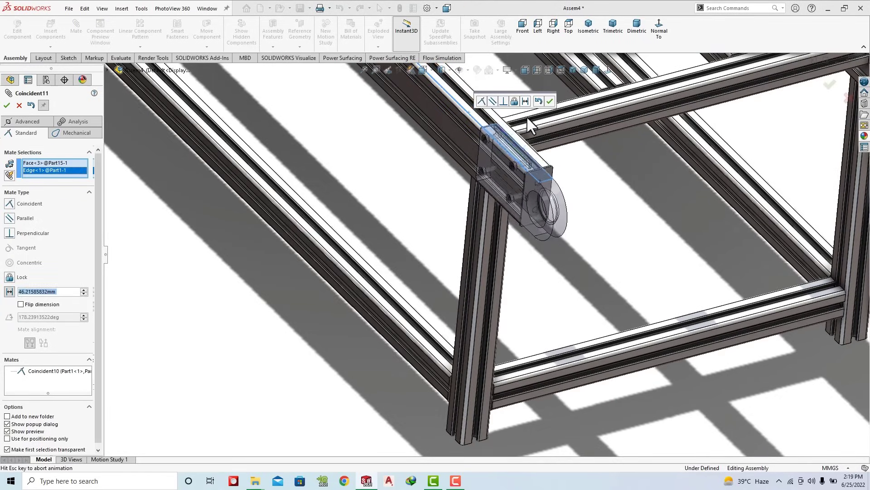
pyautogui.write('5')
pyautogui.press('Return')
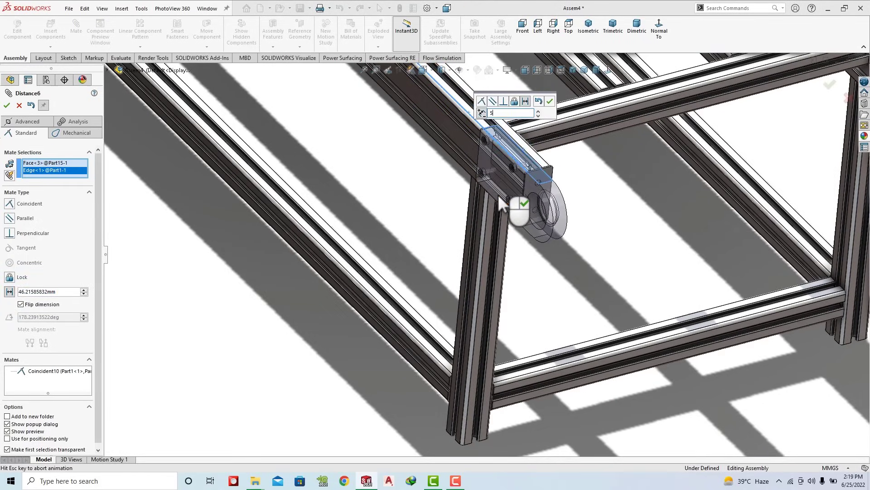
pyautogui.moveTo(558, 182); pyautogui.dragTo(479, 168, button='middle')
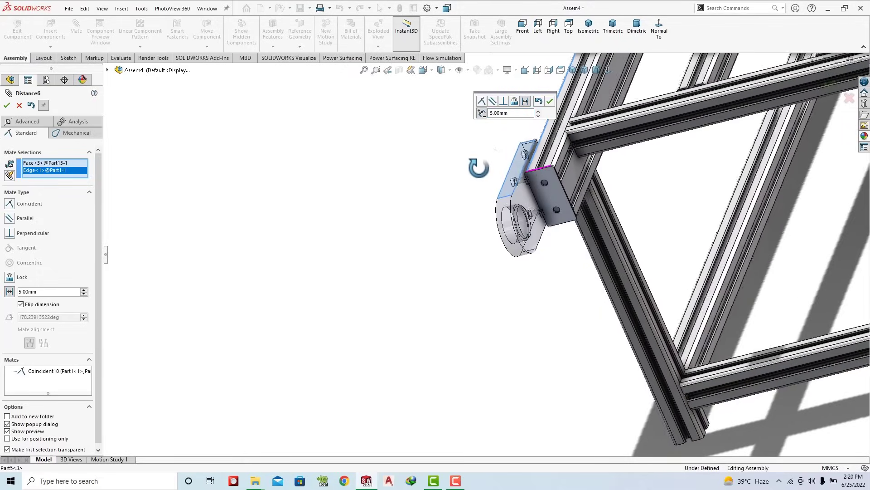
pyautogui.click(549, 101)
pyautogui.scroll(-3, 534, 187)
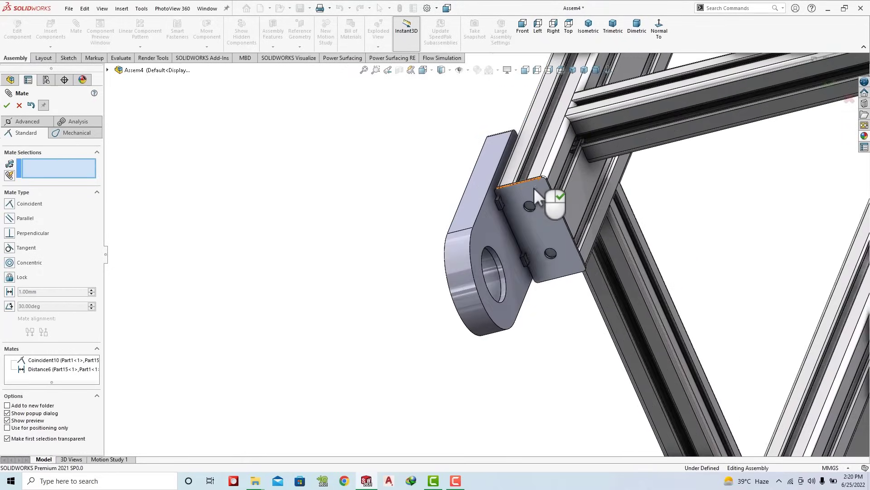
pyautogui.scroll(-3, 513, 210)
pyautogui.moveTo(513, 210); pyautogui.dragTo(570, 330, button='middle')
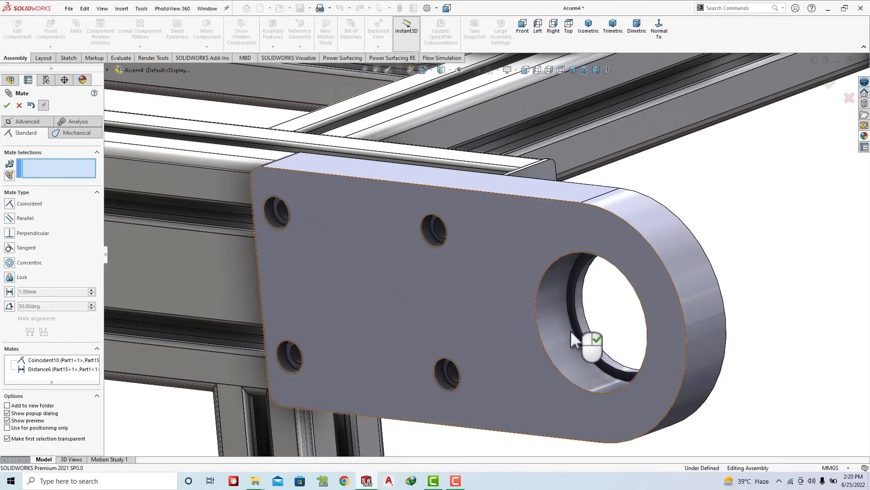
pyautogui.rightClick(564, 345)
pyautogui.press('f')
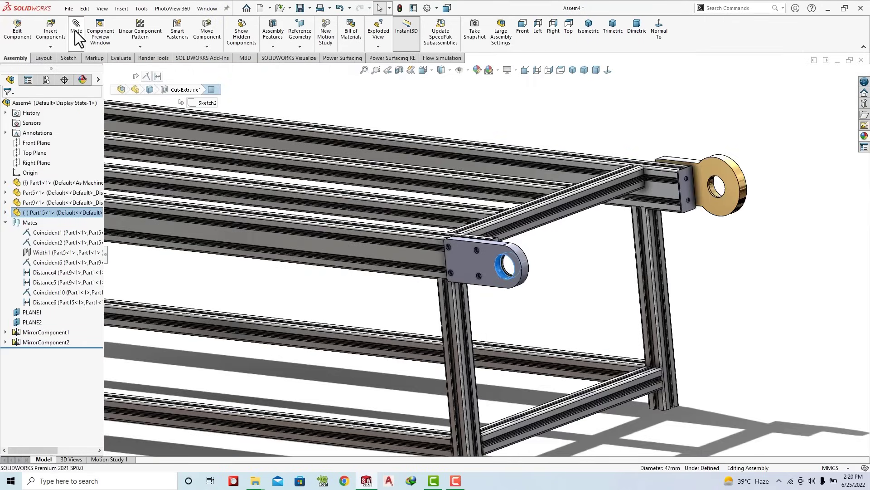
# Step: Make Part15 parallel to the first bracket's face and view the frame in isometric
pyautogui.press('Return')
pyautogui.scroll(-3, 718, 197)
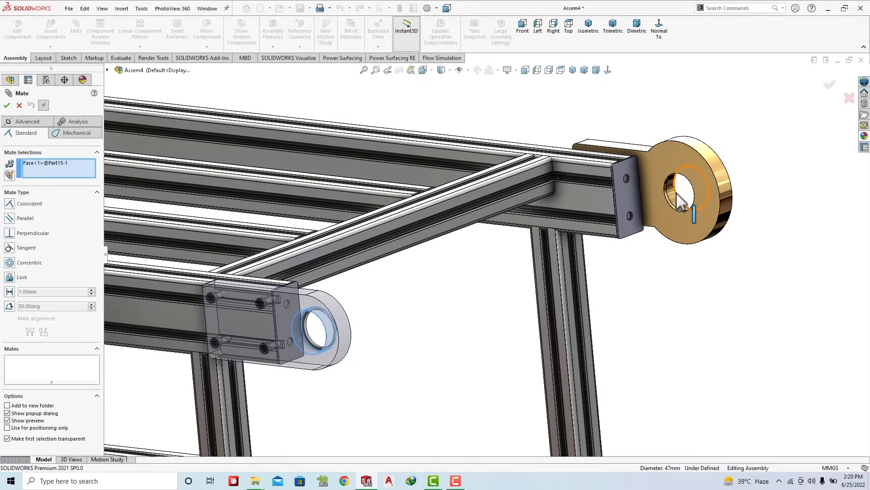
pyautogui.click(675, 196)
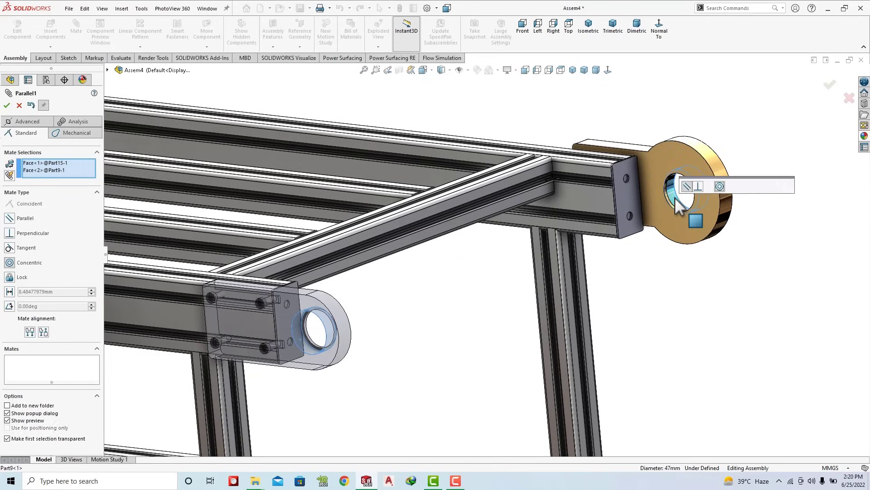
pyautogui.click(6, 106)
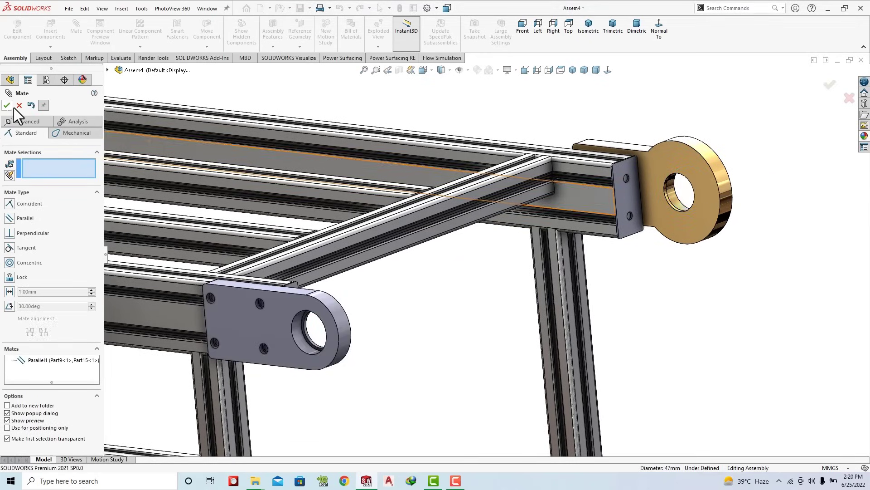
pyautogui.rightClick(393, 314)
pyautogui.moveTo(393, 314)
pyautogui.mouseDown(button='middle')
pyautogui.moveTo(279, 334)
pyautogui.moveTo(395, 295)
pyautogui.moveTo(428, 311)
pyautogui.moveTo(476, 316)
pyautogui.moveTo(285, 324)
pyautogui.mouseUp(button='middle')
pyautogui.scroll(-5, 281, 304)
pyautogui.moveTo(278, 283)
pyautogui.mouseDown(button='middle')
pyautogui.moveTo(326, 268)
pyautogui.moveTo(336, 278)
pyautogui.moveTo(327, 293)
pyautogui.mouseUp(button='middle')
pyautogui.scroll(3, 408, 204)
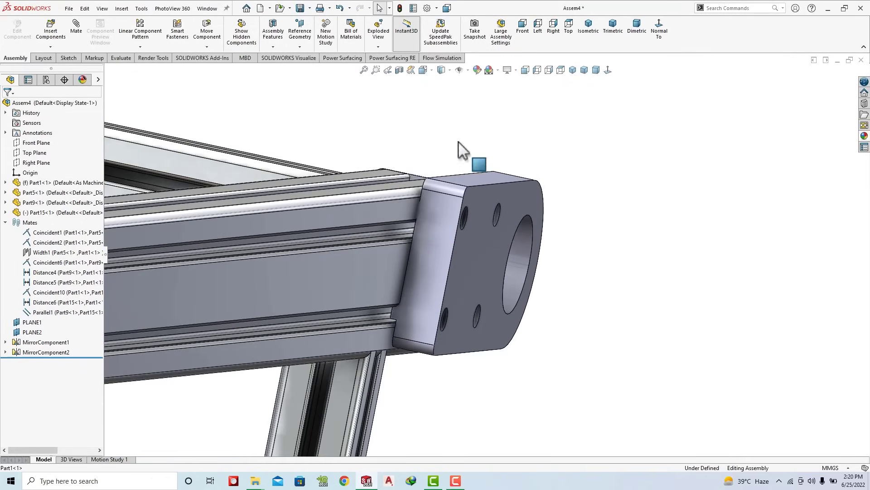
pyautogui.click(597, 37)
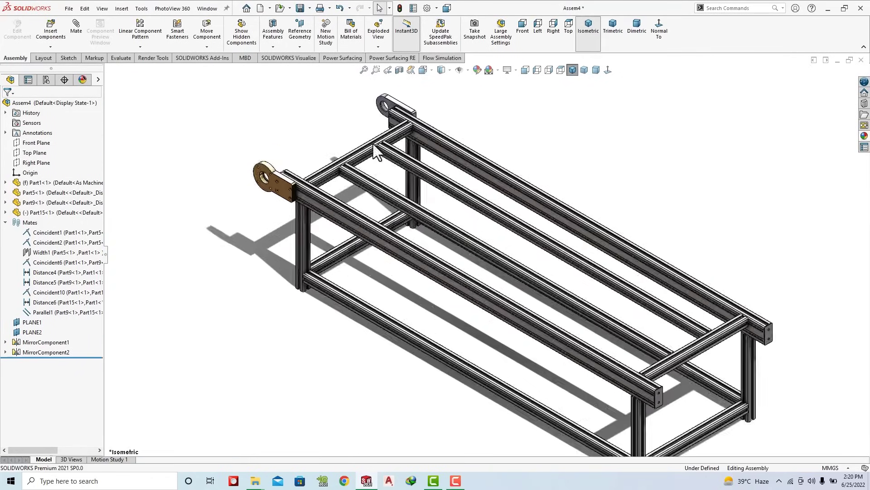
pyautogui.click(64, 37)
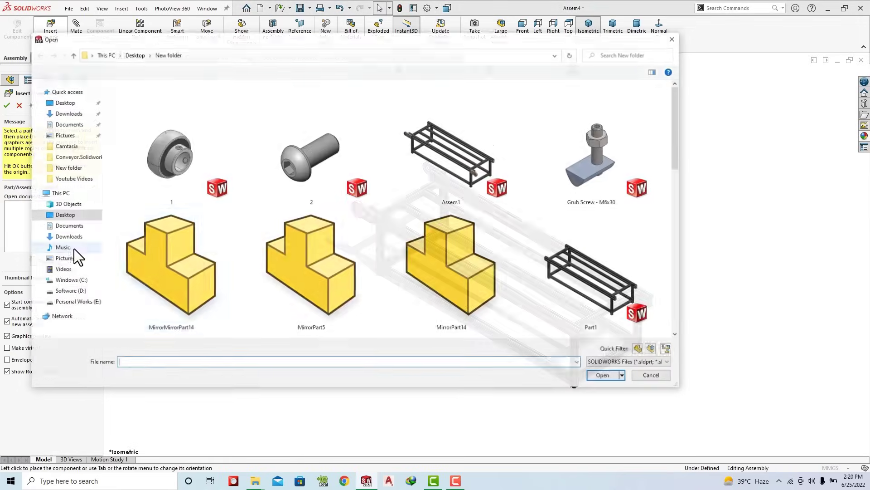
# Step: Insert Part14 from the part browser and place it beside the rail end
pyautogui.scroll(-3, 409, 220)
pyautogui.scroll(-3, 397, 258)
pyautogui.click(181, 281)
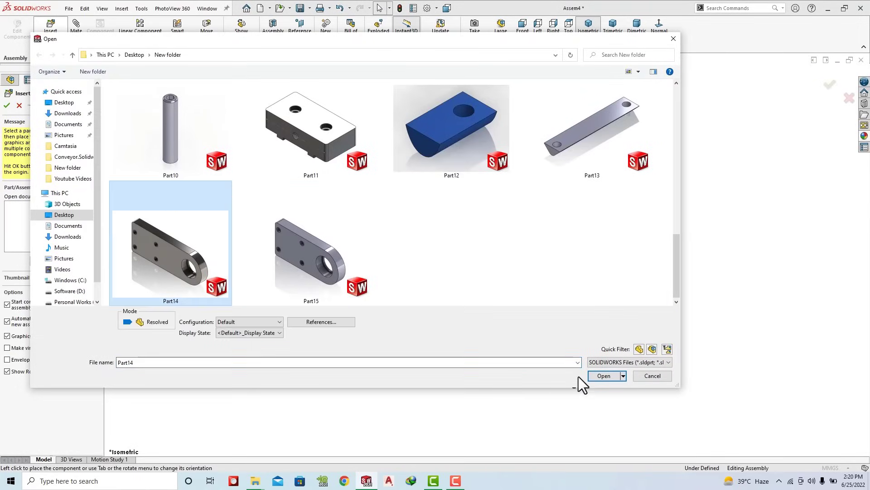
pyautogui.click(603, 374)
pyautogui.scroll(-2, 601, 372)
pyautogui.scroll(-3, 598, 365)
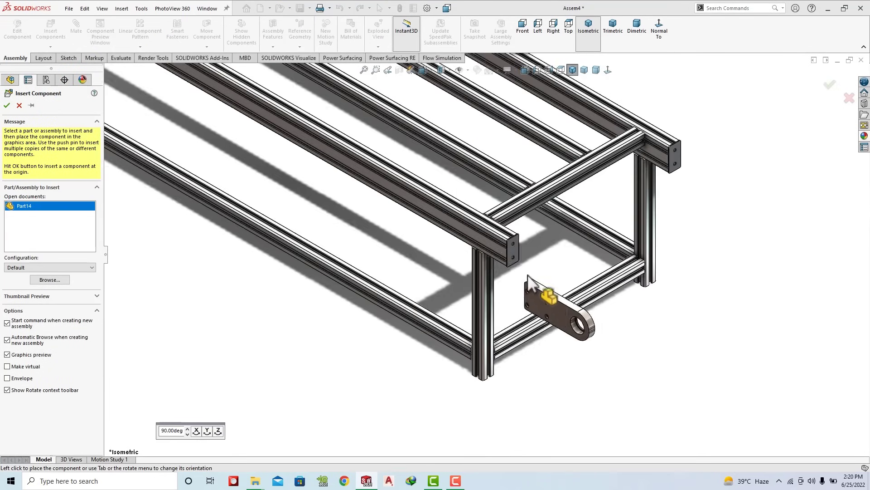
pyautogui.scroll(-3, 549, 304)
pyautogui.scroll(-3, 491, 235)
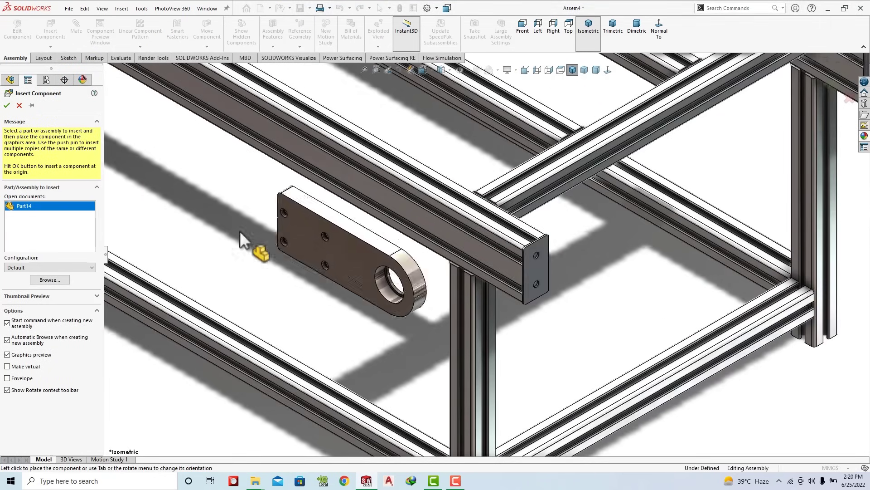
pyautogui.click(424, 268)
pyautogui.moveTo(417, 264)
pyautogui.mouseDown(button='middle')
pyautogui.moveTo(369, 237)
pyautogui.moveTo(468, 196)
pyautogui.moveTo(507, 231)
pyautogui.mouseUp(button='middle')
pyautogui.moveTo(431, 247)
pyautogui.mouseDown(button='middle')
pyautogui.moveTo(463, 204)
pyautogui.moveTo(415, 236)
pyautogui.mouseUp(button='middle')
pyautogui.click(464, 202)
pyautogui.scroll(-3, 388, 213)
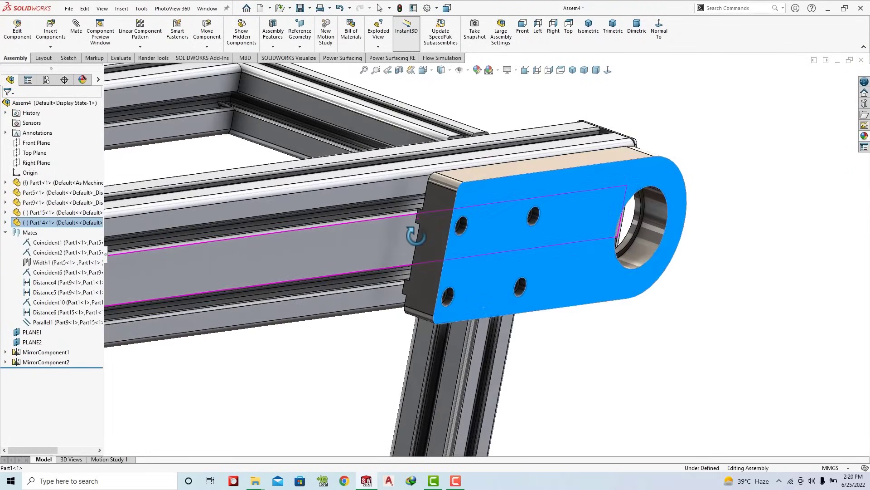
pyautogui.press('Escape')
# Step: Mate the Part14 bracket face coincident with the rail's side face
pyautogui.click(77, 28)
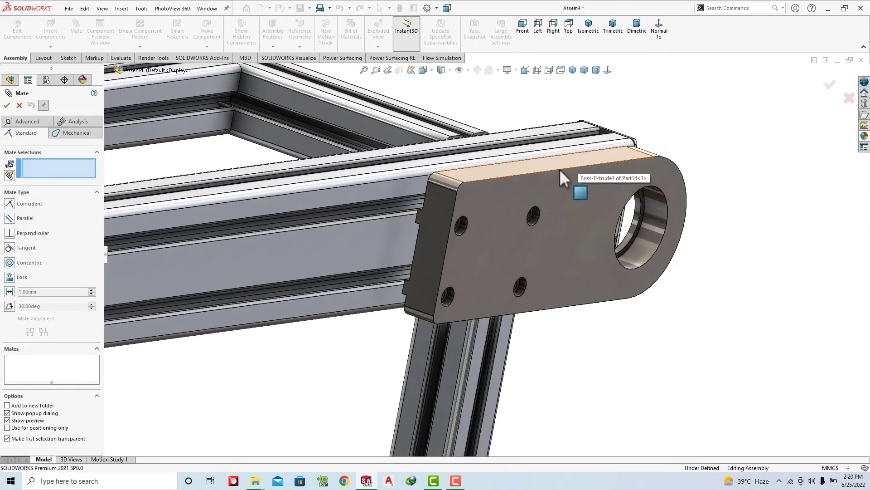
pyautogui.click(483, 173)
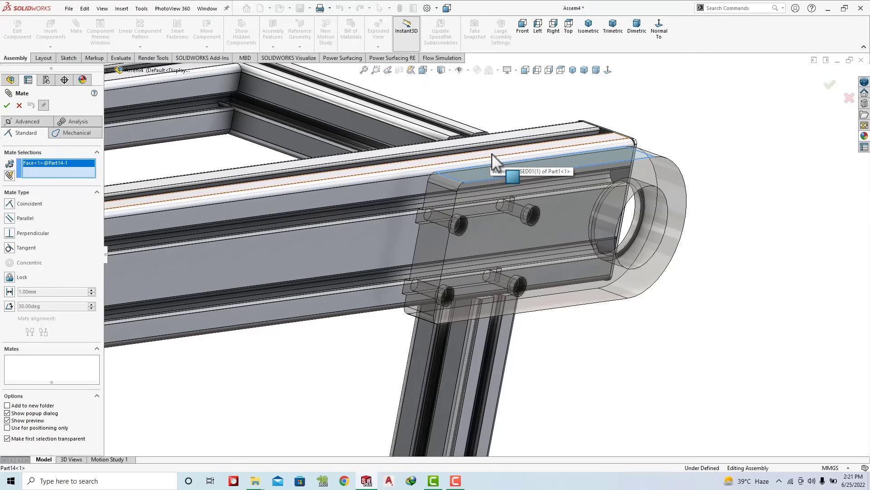
pyautogui.press('Escape')
pyautogui.moveTo(431, 234); pyautogui.dragTo(465, 225, button='middle')
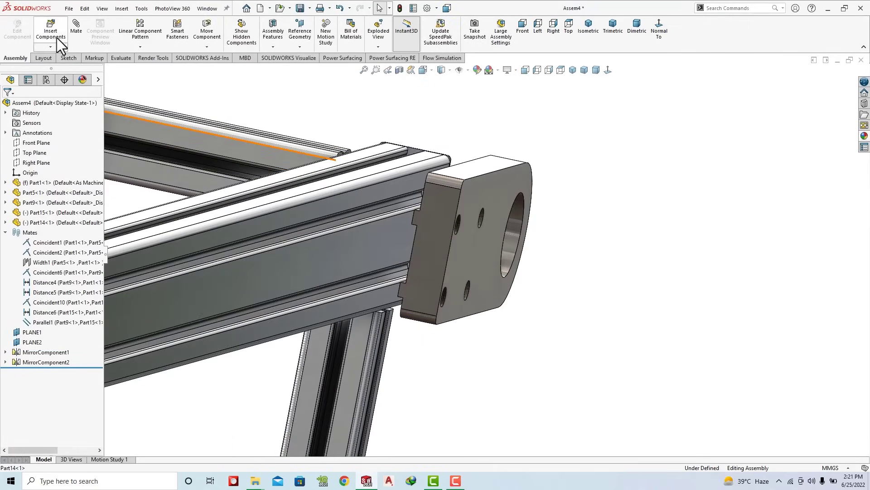
pyautogui.click(332, 252)
pyautogui.moveTo(412, 246); pyautogui.dragTo(413, 181, button='middle')
pyautogui.click(414, 185)
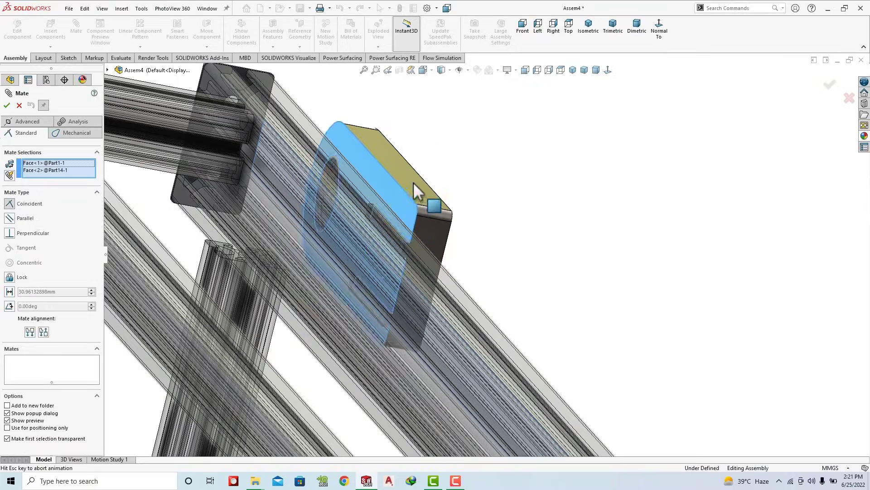
pyautogui.click(404, 175)
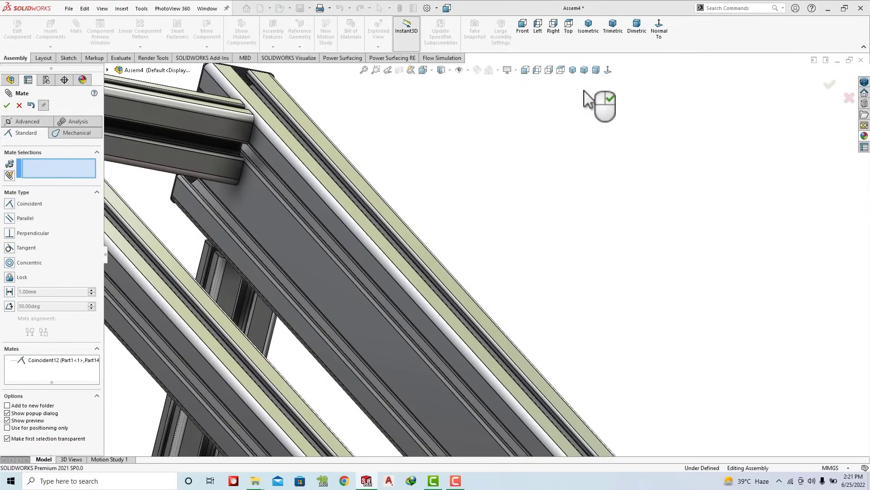
# Step: Add a 5 mm distance mate between the bracket's and rail's top faces
pyautogui.click(613, 28)
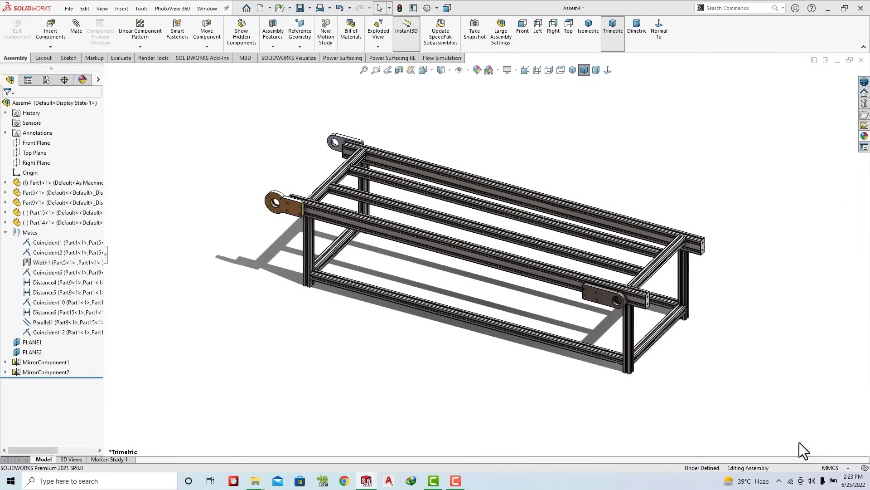
pyautogui.scroll(-5, 606, 255)
pyautogui.scroll(-3, 541, 230)
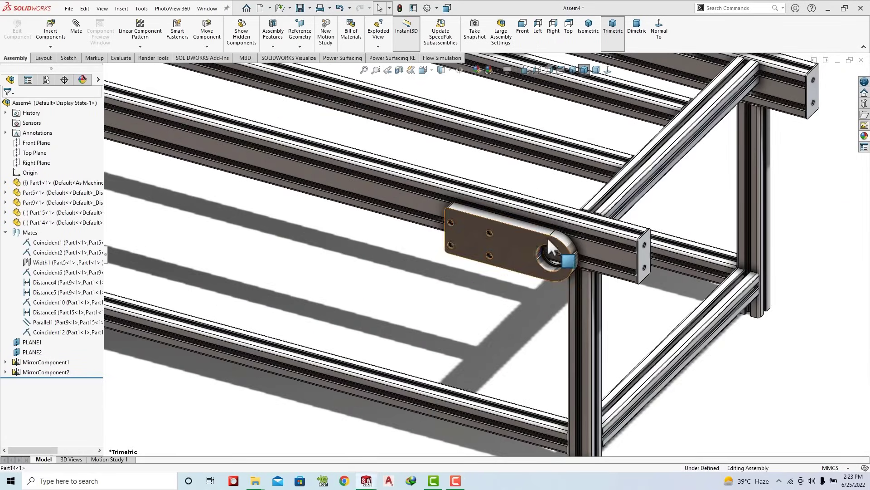
pyautogui.click(608, 222)
pyautogui.scroll(-3, 586, 228)
pyautogui.scroll(-2, 591, 233)
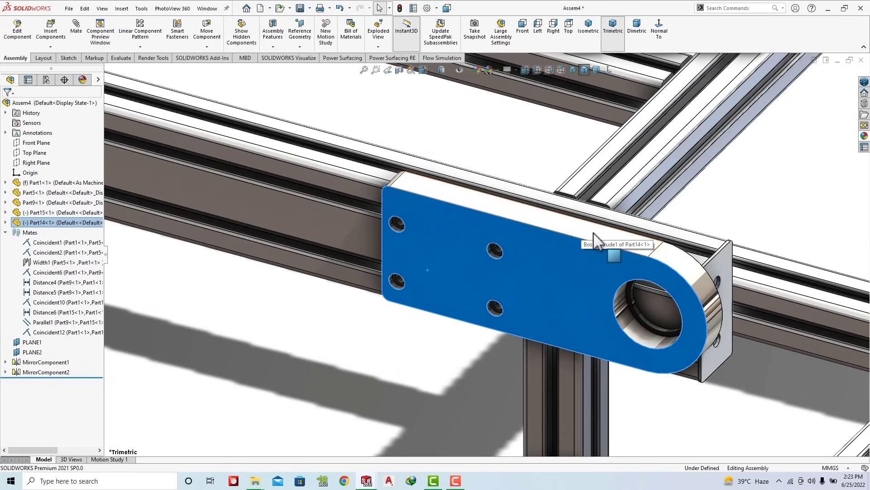
pyautogui.click(593, 232)
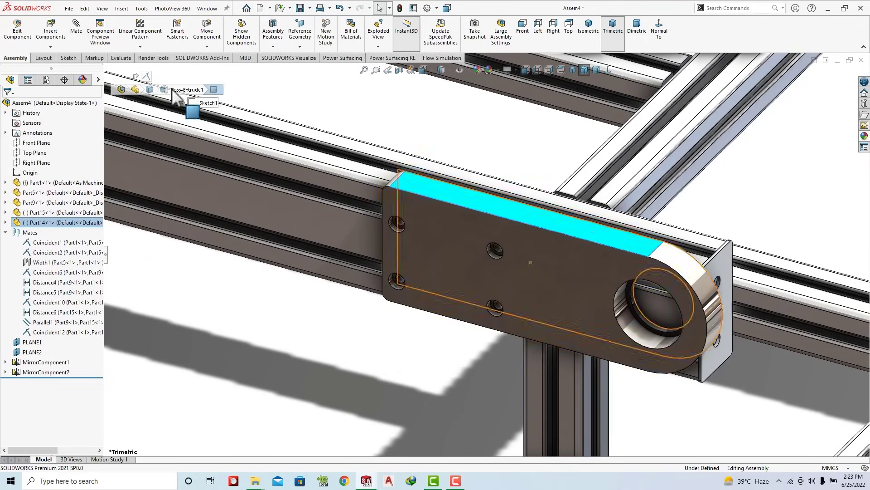
pyautogui.click(490, 227)
pyautogui.moveTo(492, 227); pyautogui.dragTo(506, 220, button='middle')
pyautogui.click(506, 214)
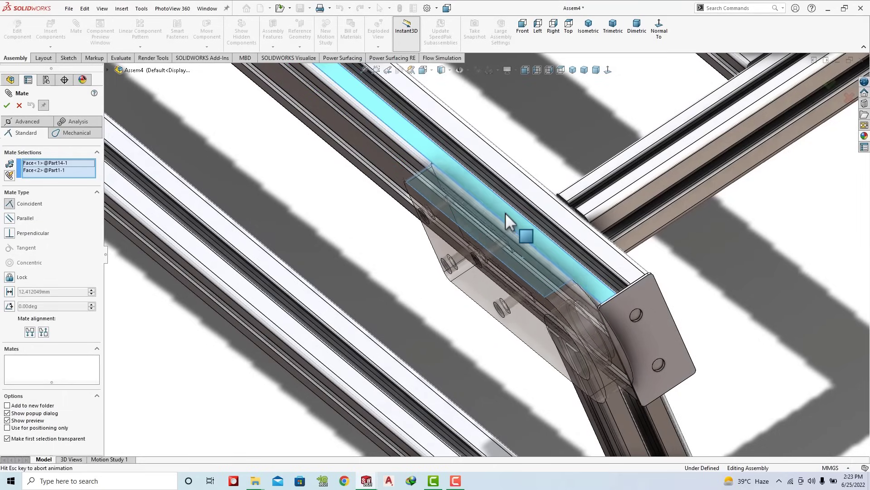
pyautogui.click(562, 203)
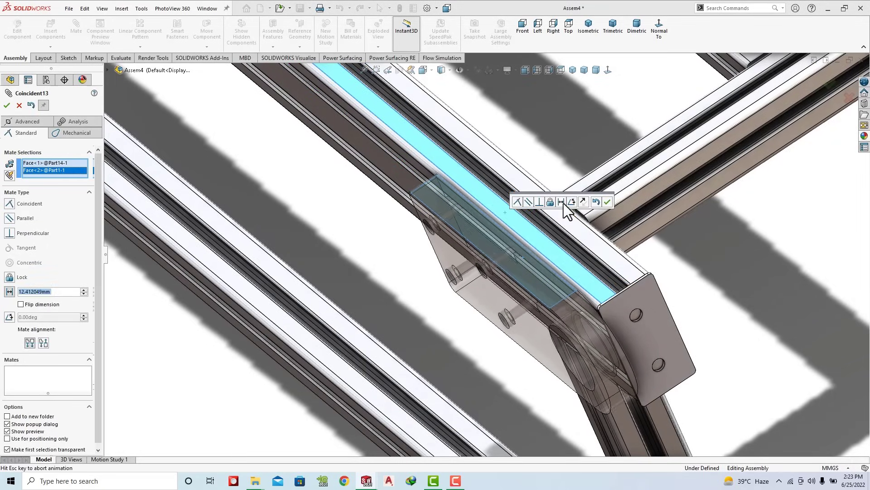
pyautogui.write('5')
pyautogui.press('Return')
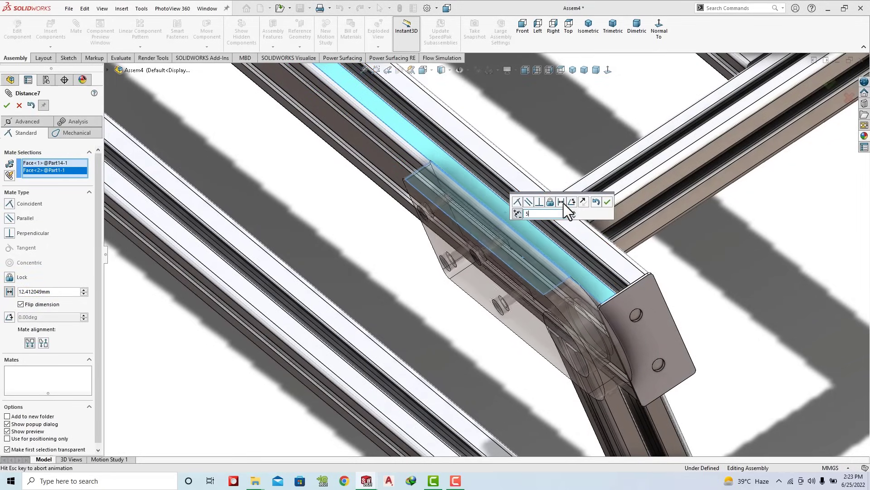
pyautogui.moveTo(389, 243)
pyautogui.mouseDown(button='middle')
pyautogui.moveTo(709, 171)
pyautogui.moveTo(713, 92)
pyautogui.moveTo(652, 191)
pyautogui.mouseUp(button='middle')
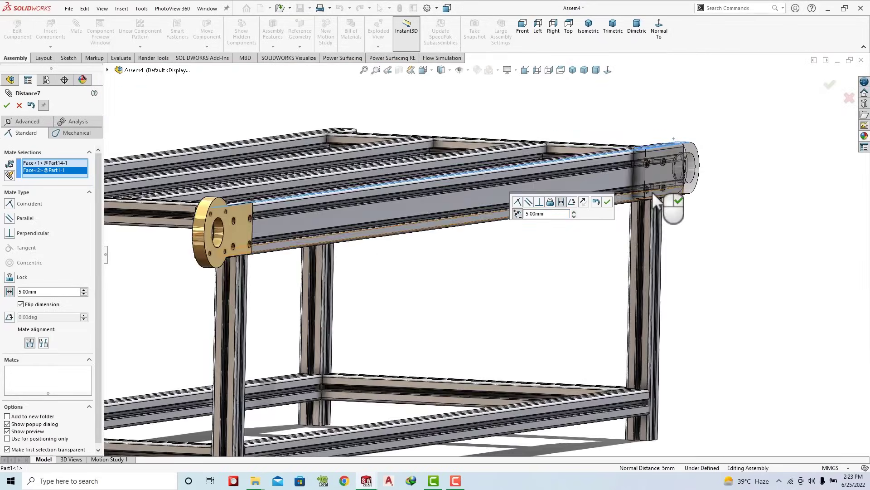
pyautogui.scroll(-5, 626, 146)
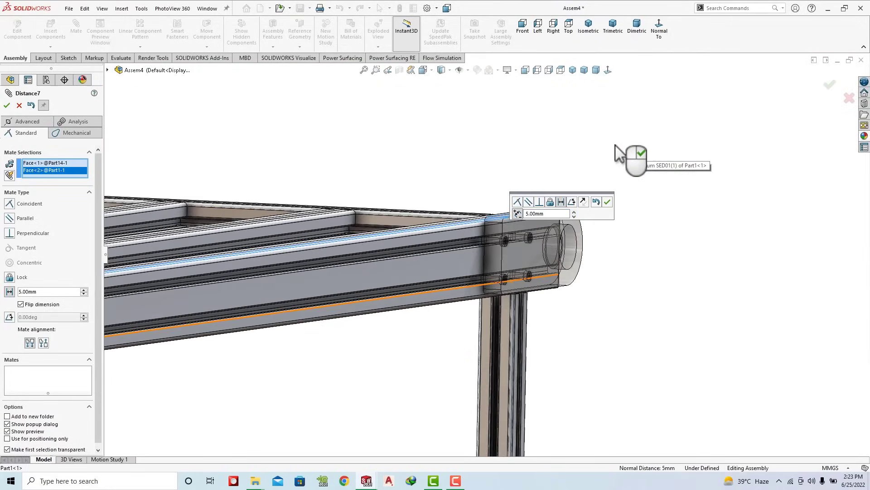
pyautogui.moveTo(621, 156)
pyautogui.mouseDown(button='middle')
pyautogui.moveTo(511, 165)
pyautogui.moveTo(589, 206)
pyautogui.mouseUp(button='middle')
pyautogui.click(608, 202)
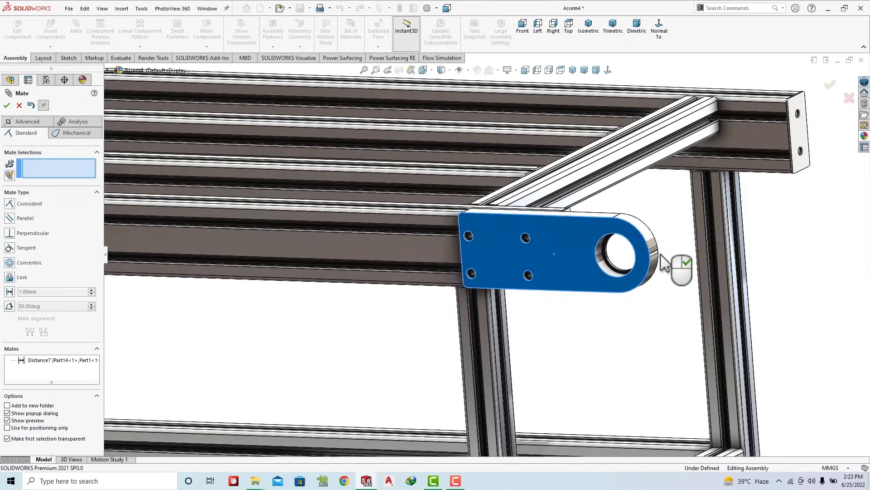
# Step: Add a 10 mm distance mate between the bracket and rail end faces, then close Mate
pyautogui.moveTo(685, 239)
pyautogui.mouseDown(button='middle')
pyautogui.moveTo(623, 210)
pyautogui.moveTo(500, 238)
pyautogui.moveTo(458, 263)
pyautogui.mouseUp(button='middle')
pyautogui.moveTo(343, 284)
pyautogui.mouseDown()
pyautogui.moveTo(362, 285)
pyautogui.moveTo(369, 305)
pyautogui.mouseUp()
pyautogui.moveTo(412, 246)
pyautogui.mouseDown(button='middle')
pyautogui.moveTo(512, 227)
pyautogui.moveTo(530, 275)
pyautogui.moveTo(456, 249)
pyautogui.mouseUp(button='middle')
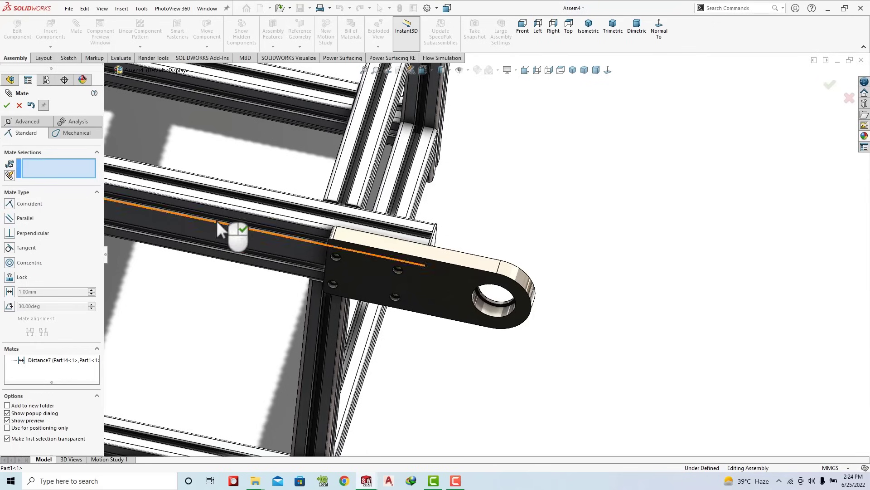
pyautogui.moveTo(328, 199)
pyautogui.mouseDown(button='middle')
pyautogui.moveTo(358, 222)
pyautogui.moveTo(328, 209)
pyautogui.mouseUp(button='middle')
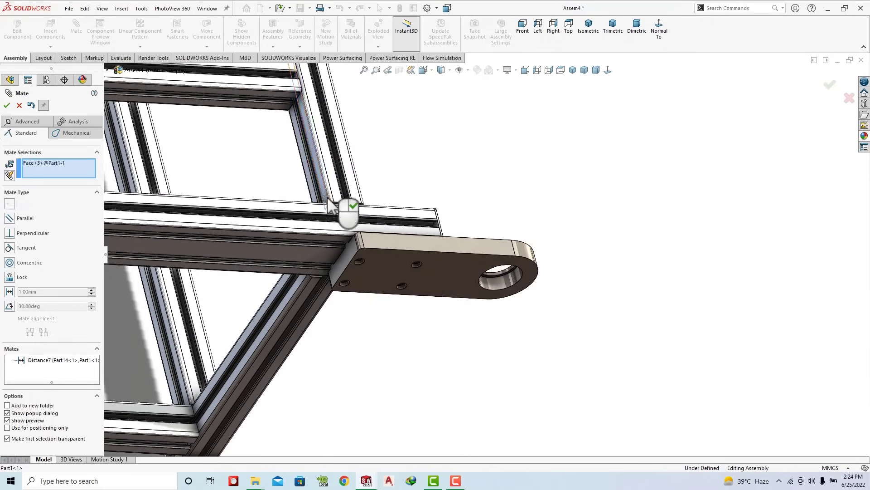
pyautogui.click(351, 253)
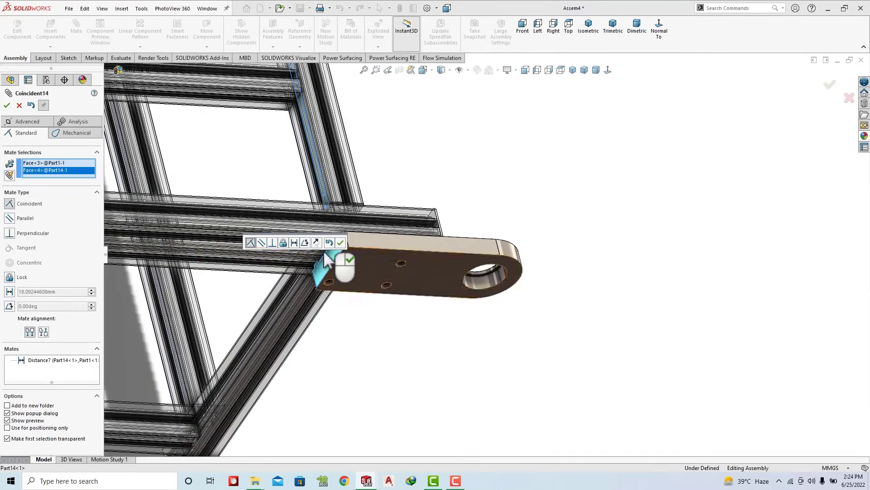
pyautogui.click(296, 244)
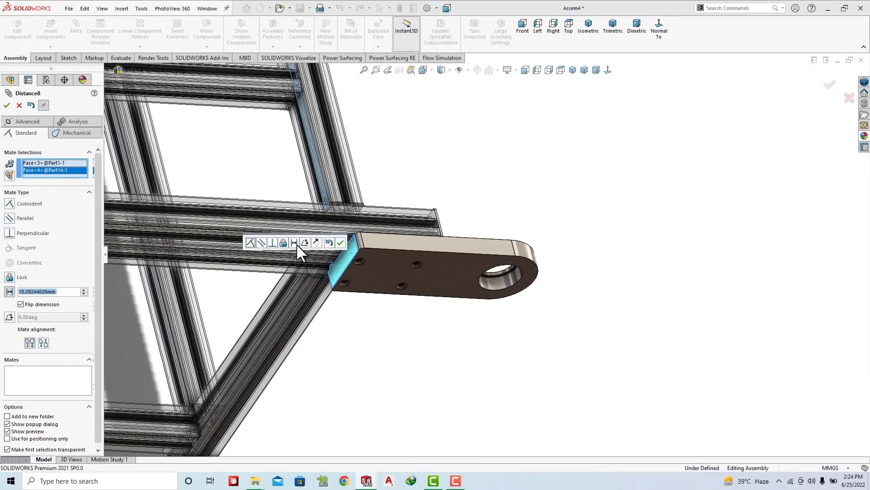
pyautogui.write('10.00mm')
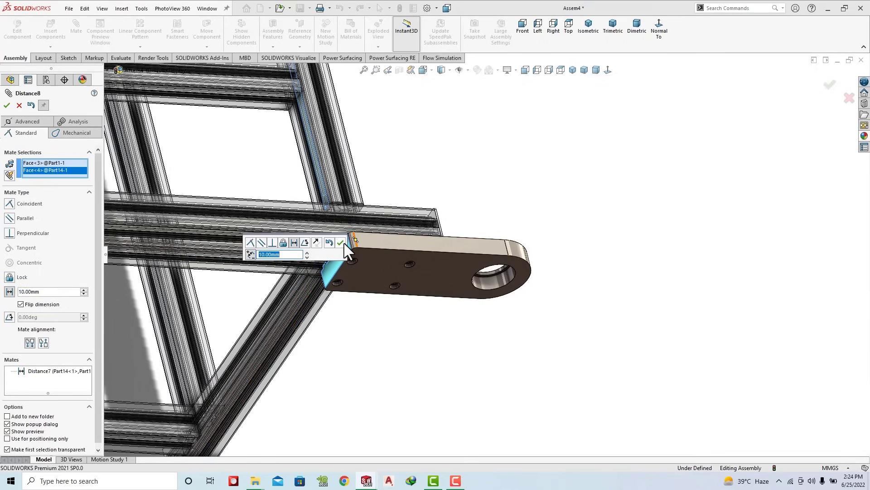
pyautogui.click(343, 244)
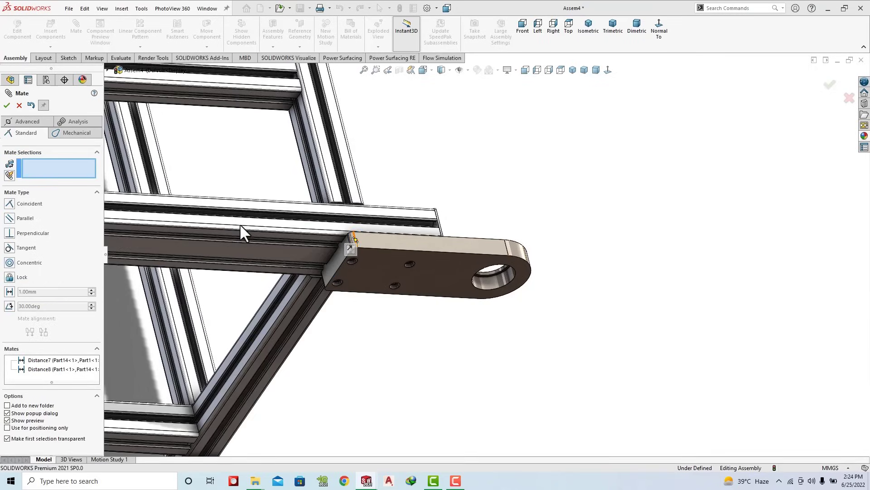
pyautogui.press('Escape')
pyautogui.moveTo(546, 180)
pyautogui.mouseDown(button='middle')
pyautogui.moveTo(424, 136)
pyautogui.moveTo(572, 156)
pyautogui.mouseUp(button='middle')
pyautogui.click(585, 28)
# Step: Use Mirror Components to mirror Part14 about PLANE1, creating the far-end bracket
pyautogui.scroll(-5, 577, 313)
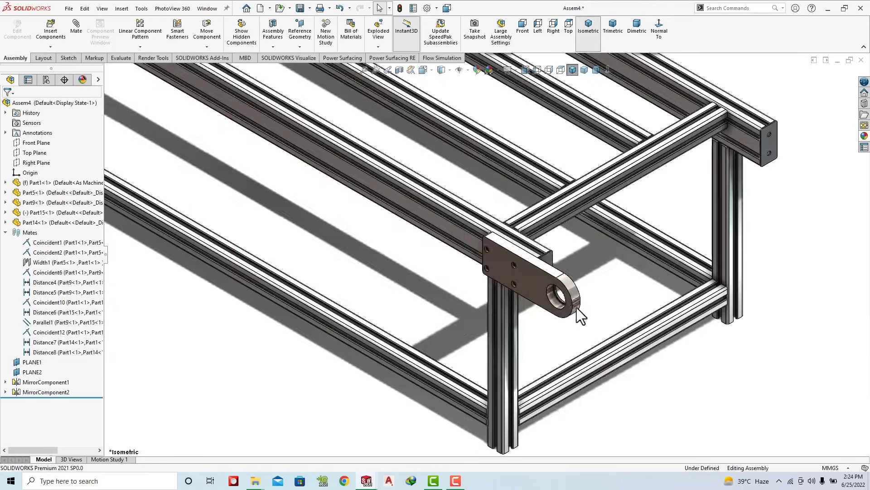
pyautogui.moveTo(577, 313)
pyautogui.mouseDown(button='middle')
pyautogui.moveTo(496, 283)
pyautogui.moveTo(484, 305)
pyautogui.moveTo(605, 284)
pyautogui.moveTo(597, 85)
pyautogui.mouseUp(button='middle')
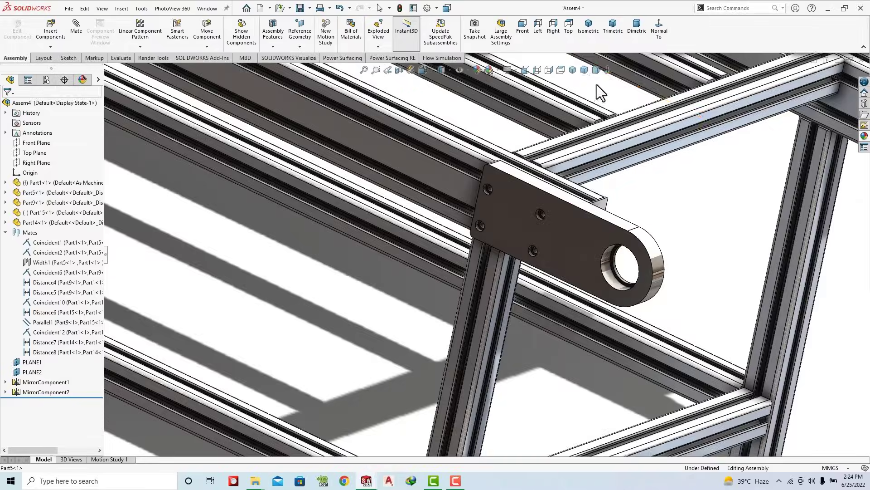
pyautogui.click(616, 28)
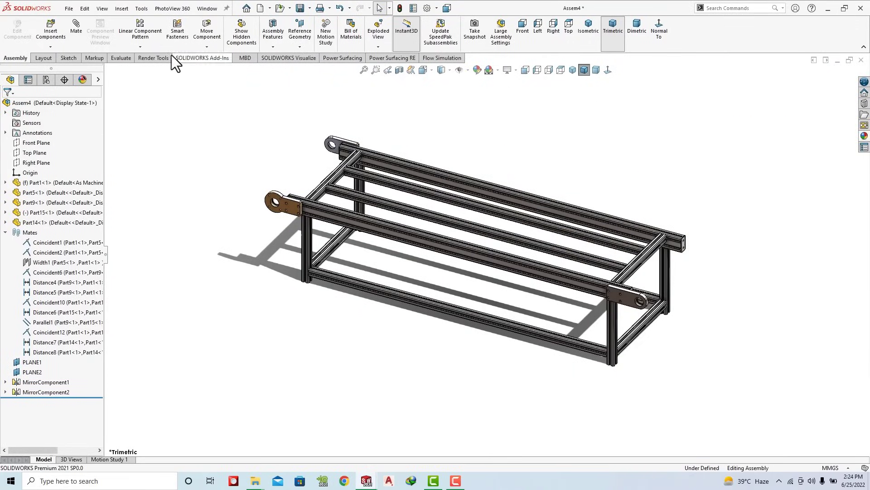
pyautogui.click(140, 47)
pyautogui.click(159, 122)
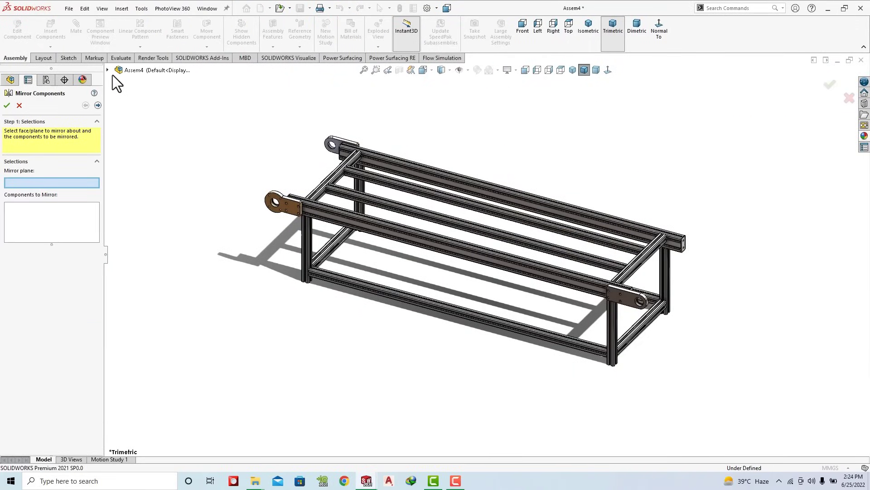
pyautogui.click(108, 69)
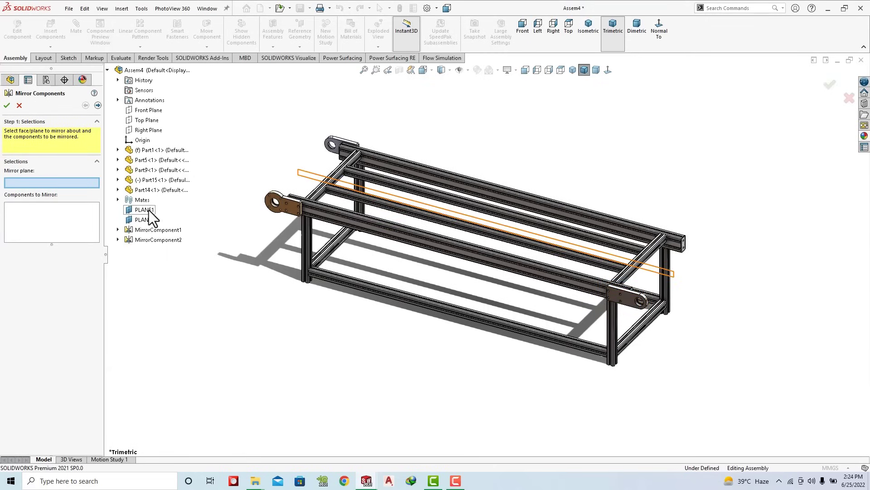
pyautogui.click(146, 210)
pyautogui.click(142, 190)
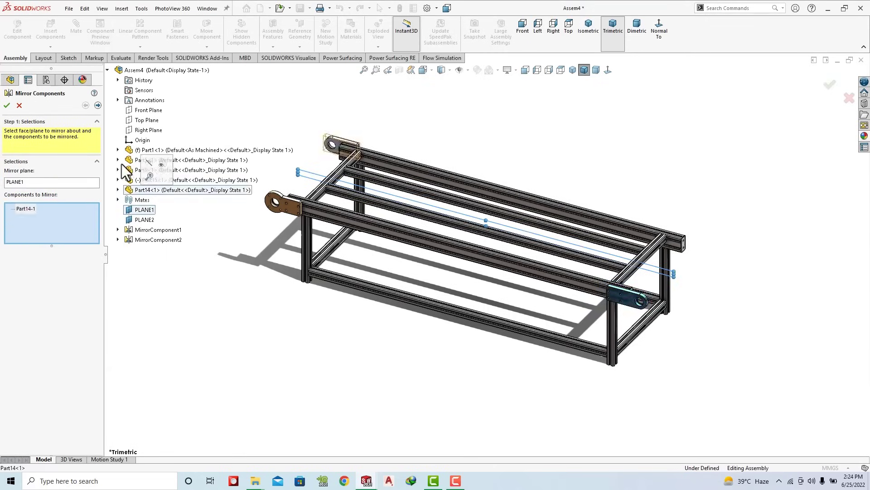
pyautogui.click(98, 106)
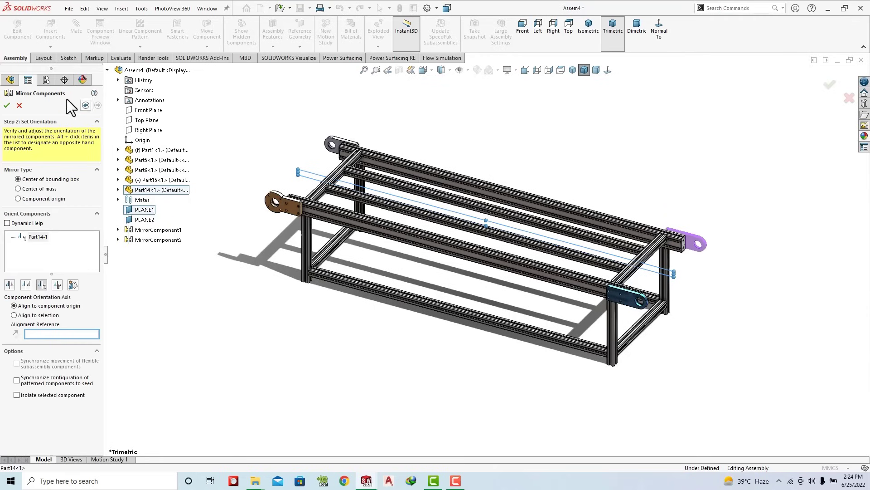
pyautogui.click(7, 106)
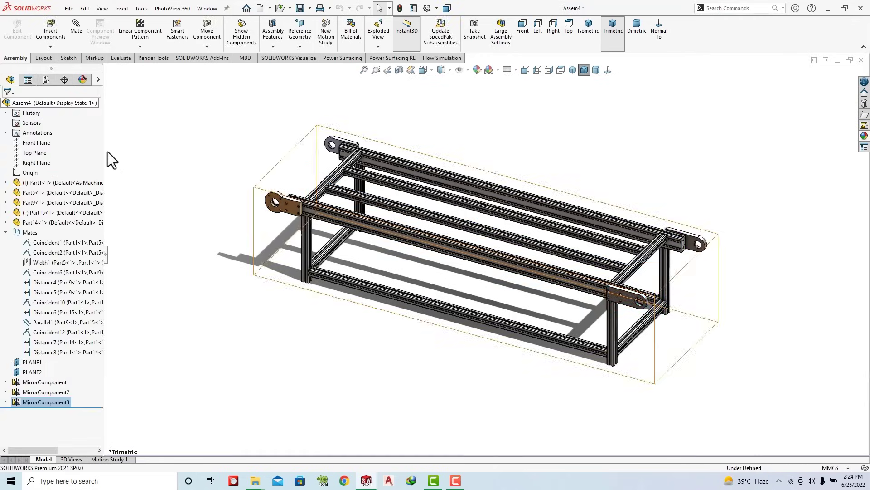
# Step: Insert roller shaft Part3 from Desktop\New folder and place it beside the frame
pyautogui.click(53, 34)
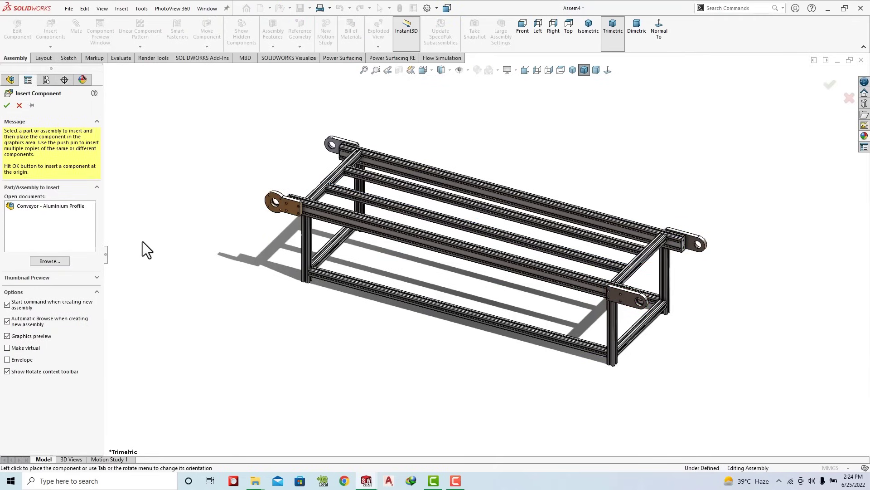
pyautogui.click(49, 262)
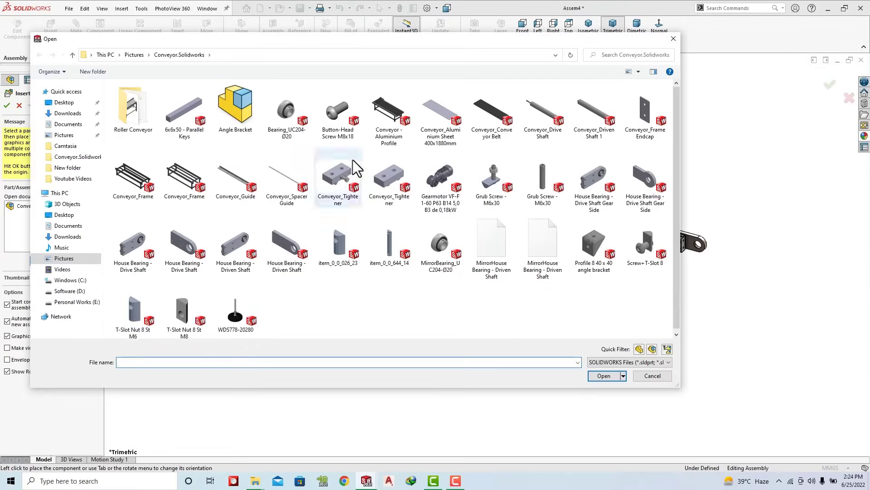
pyautogui.click(64, 102)
pyautogui.doubleClick(156, 104)
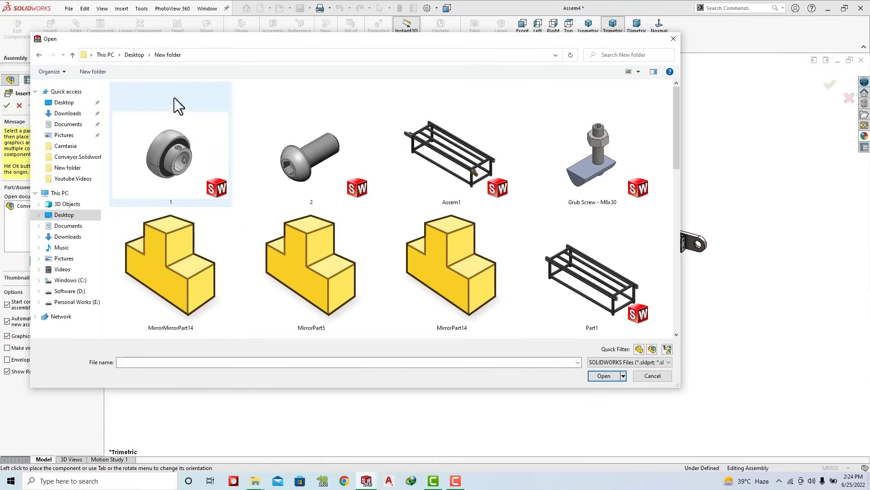
pyautogui.scroll(-3, 487, 238)
pyautogui.scroll(-2, 432, 237)
pyautogui.scroll(2, 431, 238)
pyautogui.click(317, 156)
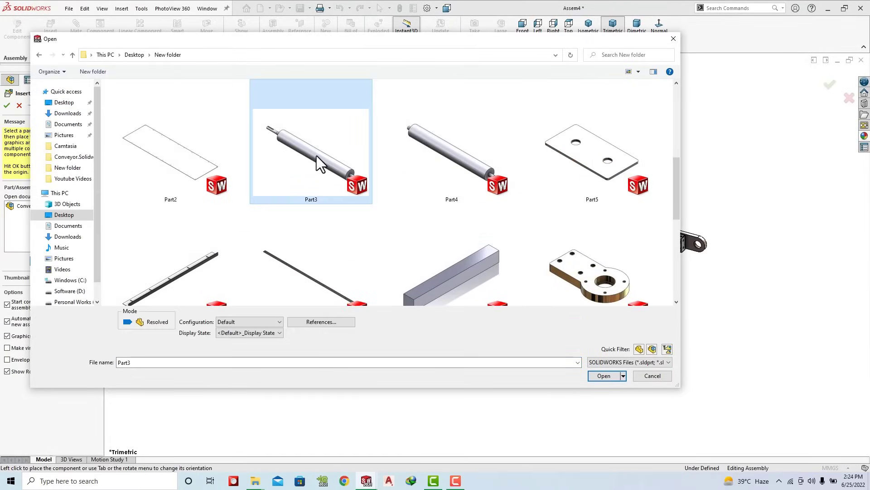
pyautogui.click(596, 373)
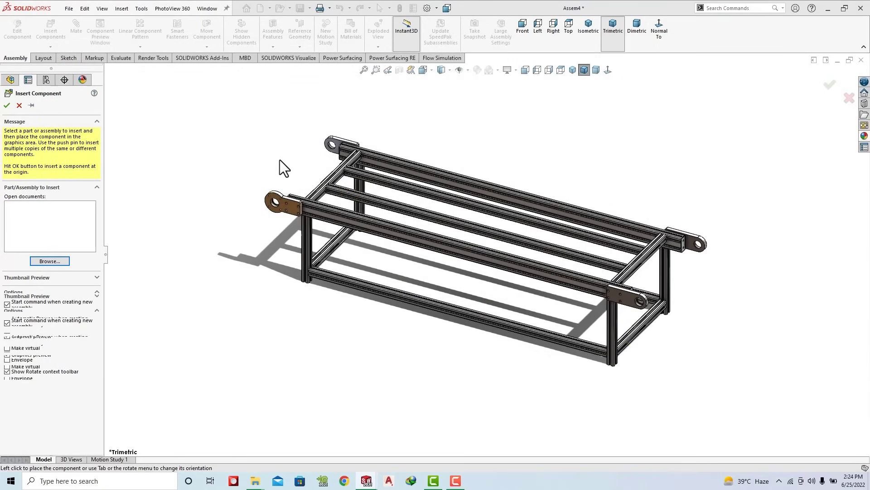
pyautogui.scroll(-3, 267, 141)
pyautogui.scroll(-2, 263, 134)
pyautogui.click(263, 134)
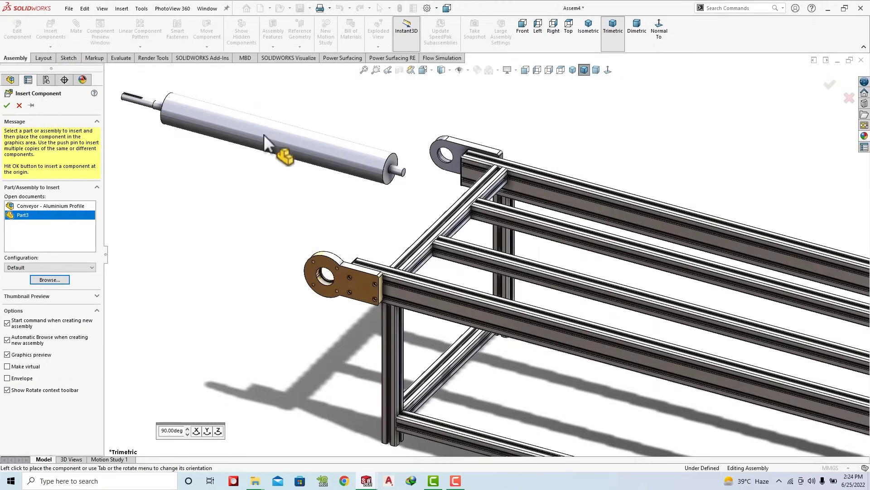
# Step: Insert bearing part 1 and place it just left of the end bracket
pyautogui.click(53, 26)
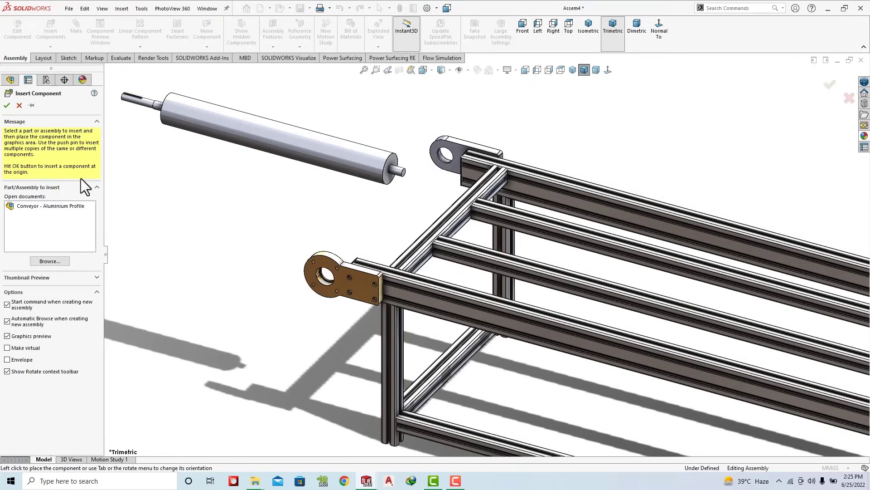
pyautogui.click(64, 262)
pyautogui.click(171, 162)
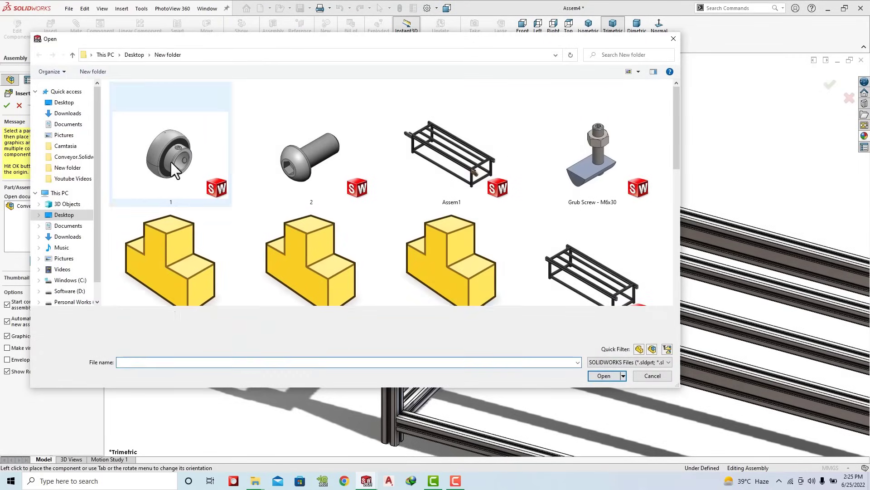
pyautogui.click(600, 376)
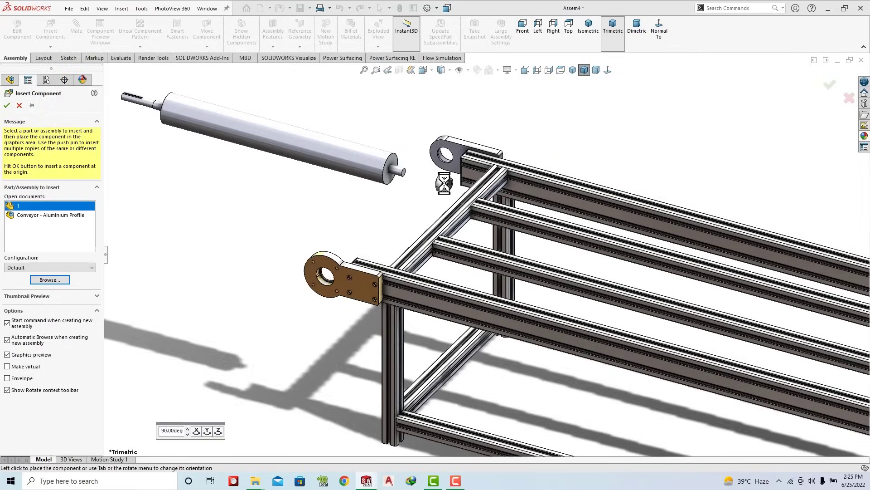
pyautogui.scroll(-5, 316, 333)
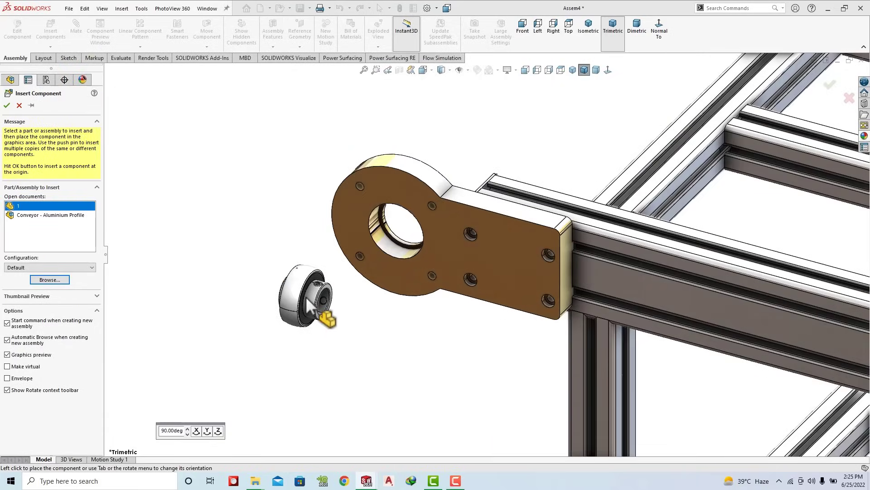
pyautogui.click(312, 303)
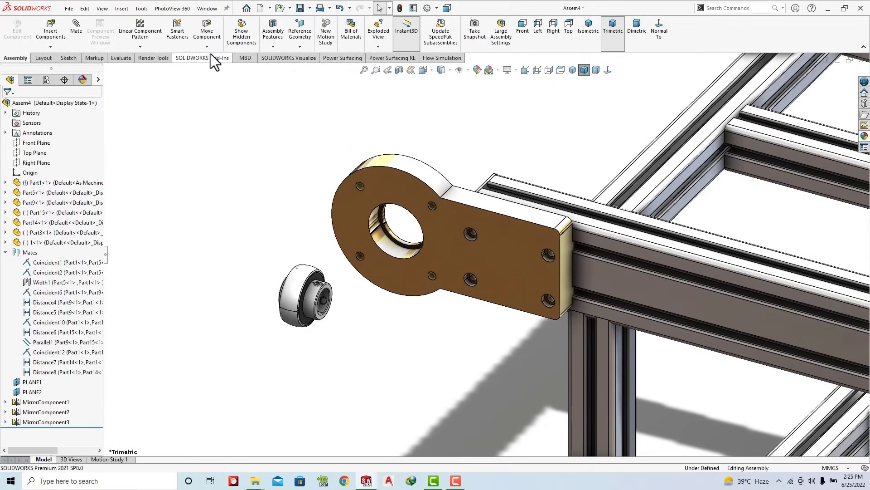
# Step: Turn the bearing toward the bracket and mate its outer face to the bore
pyautogui.moveTo(308, 282); pyautogui.dragTo(200, 349)
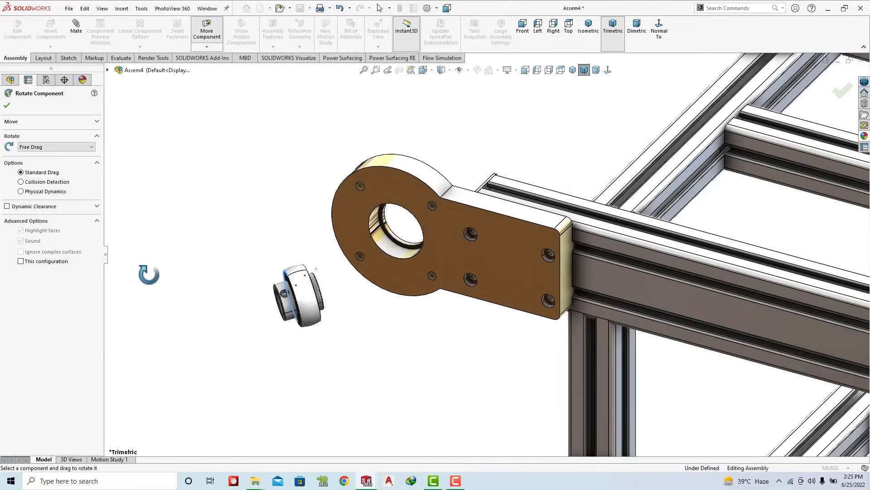
pyautogui.press('Escape')
pyautogui.scroll(-3, 284, 263)
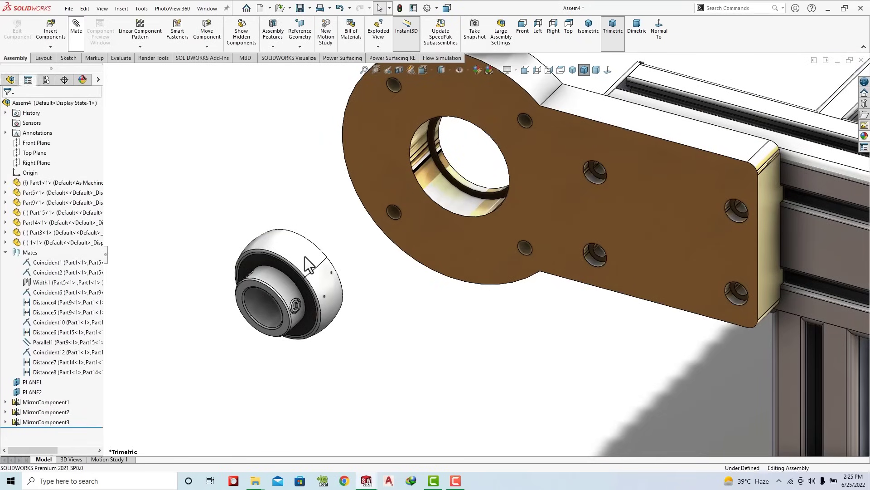
pyautogui.click(305, 257)
pyautogui.click(455, 201)
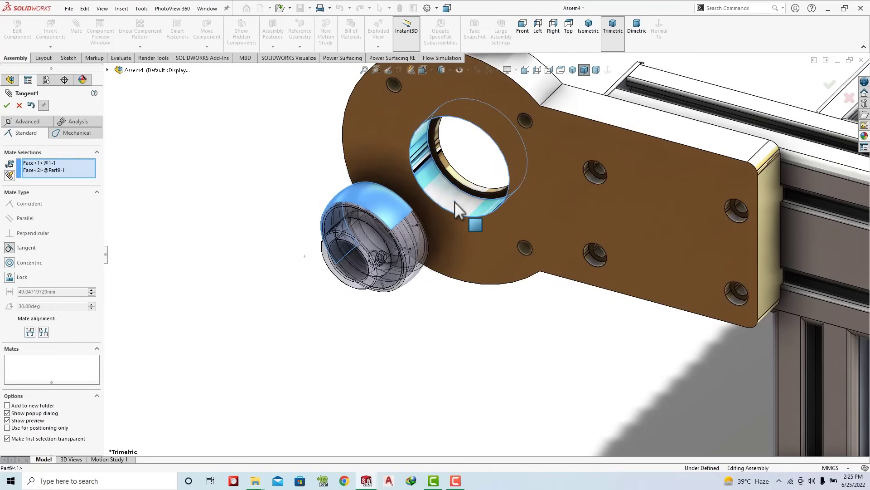
pyautogui.click(519, 193)
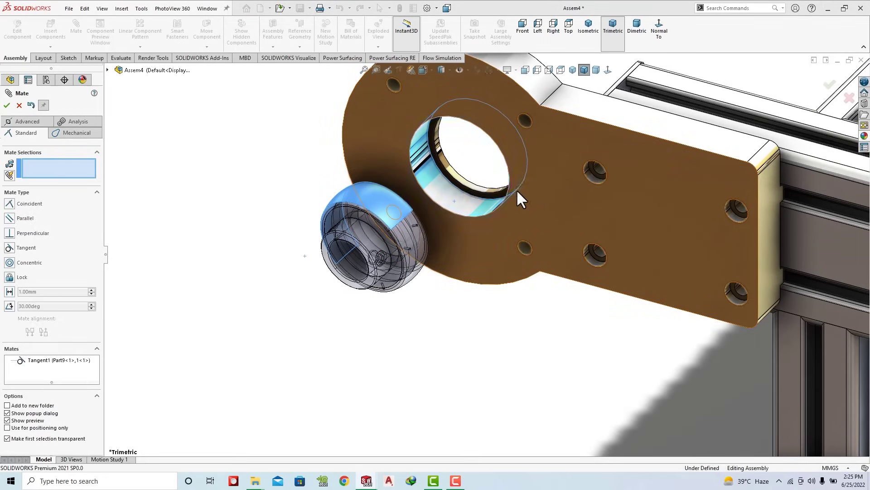
# Step: Mate the bearing's side face coincident with the bracket flange face
pyautogui.moveTo(458, 215)
pyautogui.mouseDown(button='middle')
pyautogui.moveTo(533, 120)
pyautogui.moveTo(603, 160)
pyautogui.moveTo(566, 204)
pyautogui.mouseUp(button='middle')
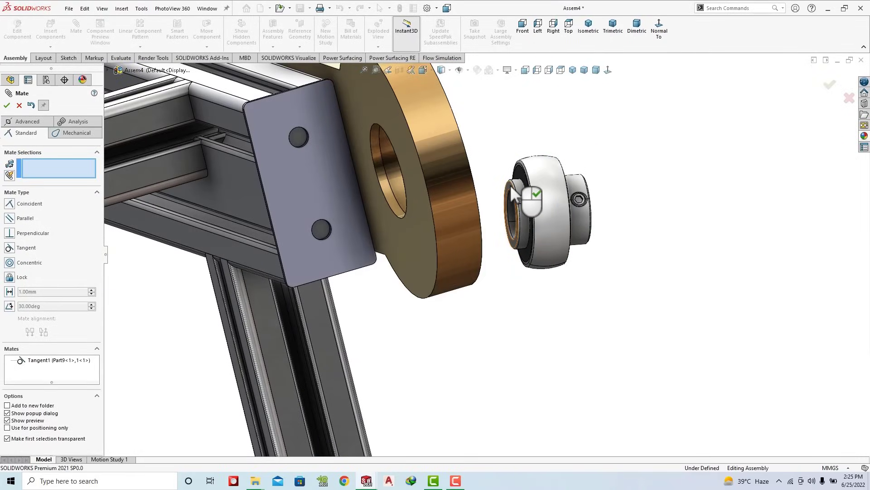
pyautogui.click(511, 186)
pyautogui.click(422, 242)
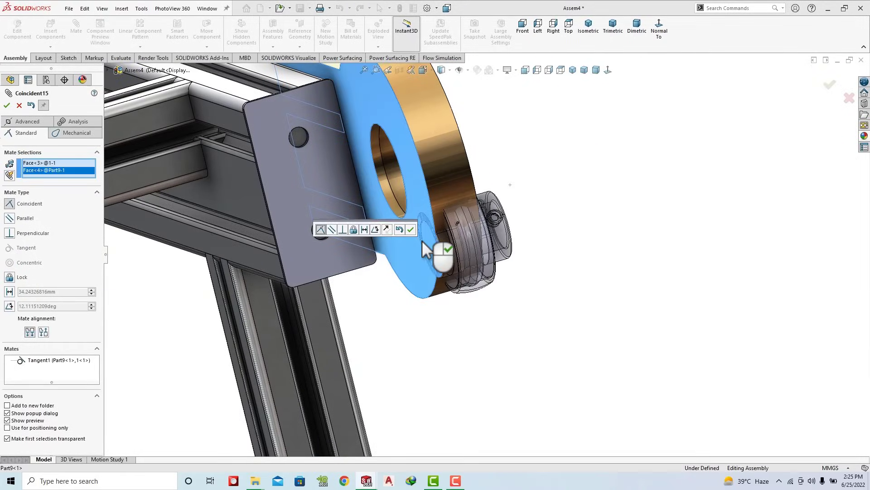
pyautogui.click(412, 230)
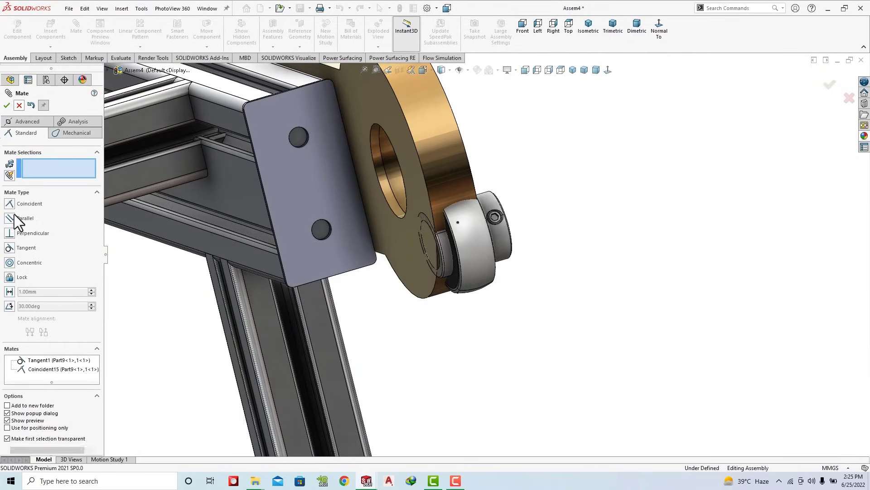
pyautogui.press('Return')
# Step: Change the Tangent1 mate to Concentric
pyautogui.click(48, 382)
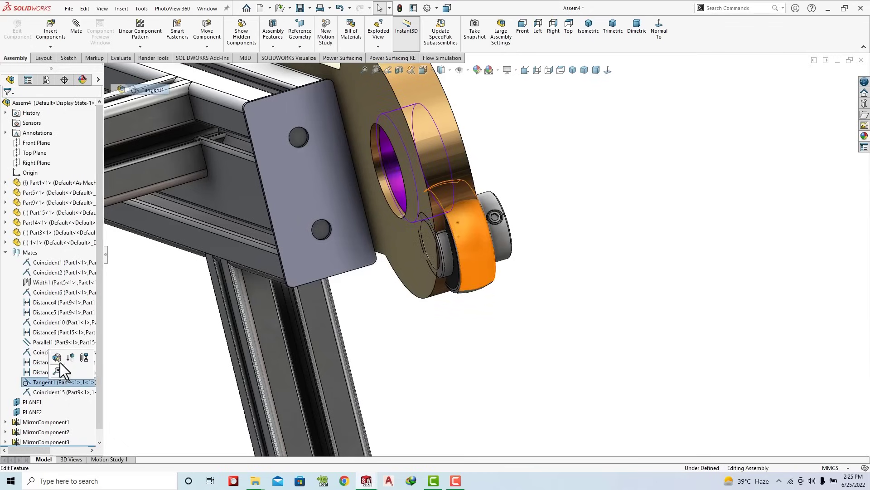
pyautogui.click(58, 369)
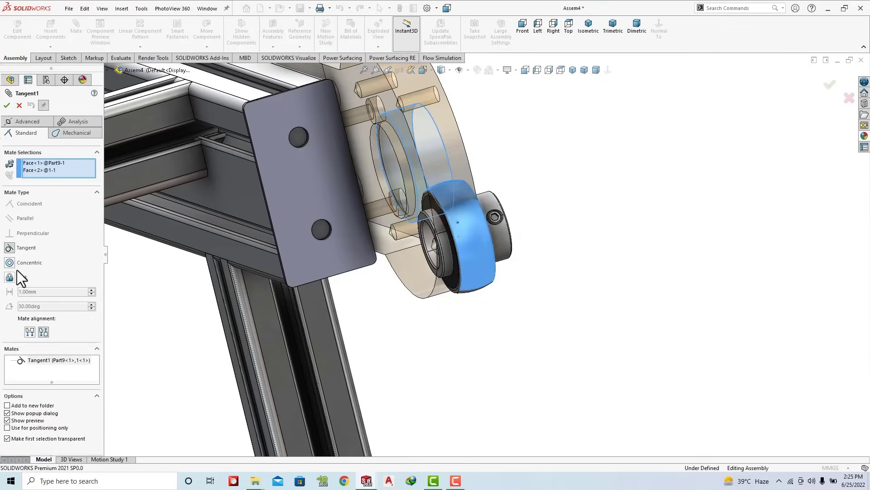
pyautogui.click(13, 261)
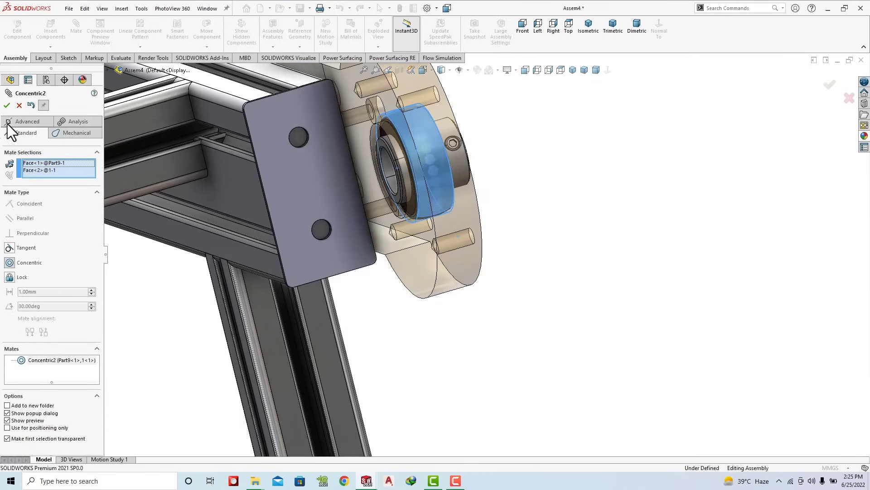
pyautogui.click(6, 106)
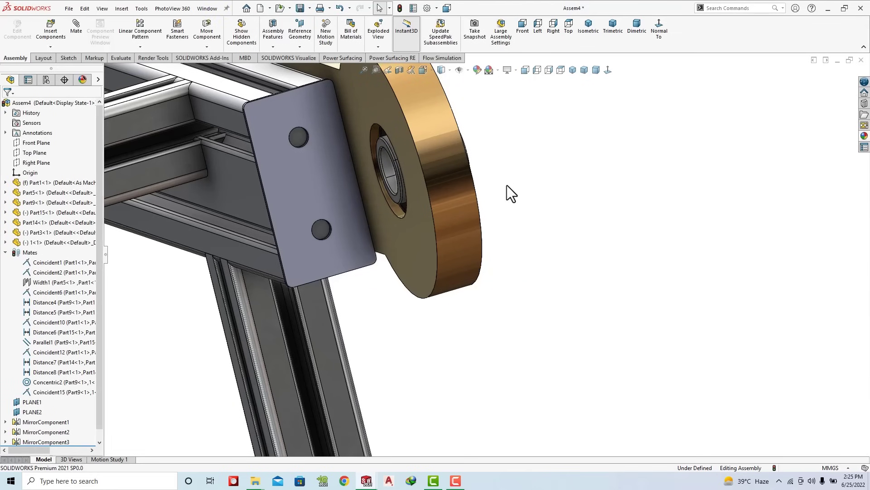
pyautogui.scroll(4, 510, 195)
pyautogui.scroll(4, 517, 217)
pyautogui.scroll(2, 518, 217)
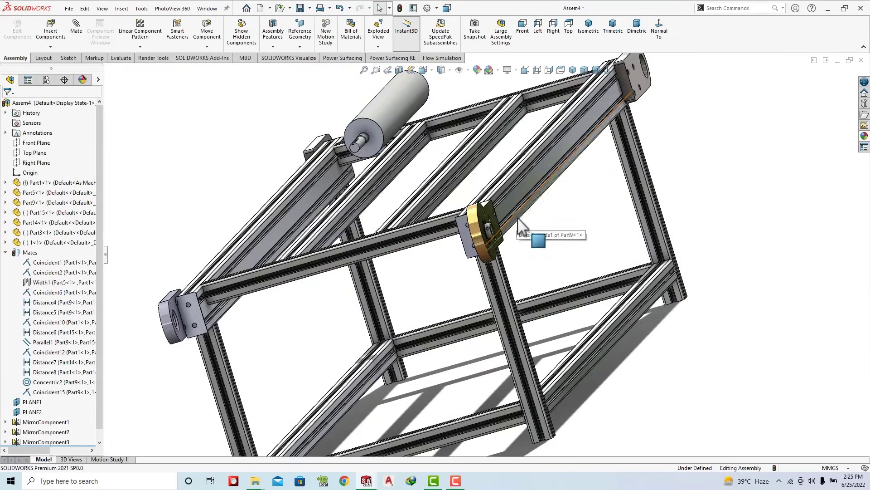
# Step: Mirror bearing 1<1> about PLANE1 and dismiss the missing-materials warning
pyautogui.click(611, 31)
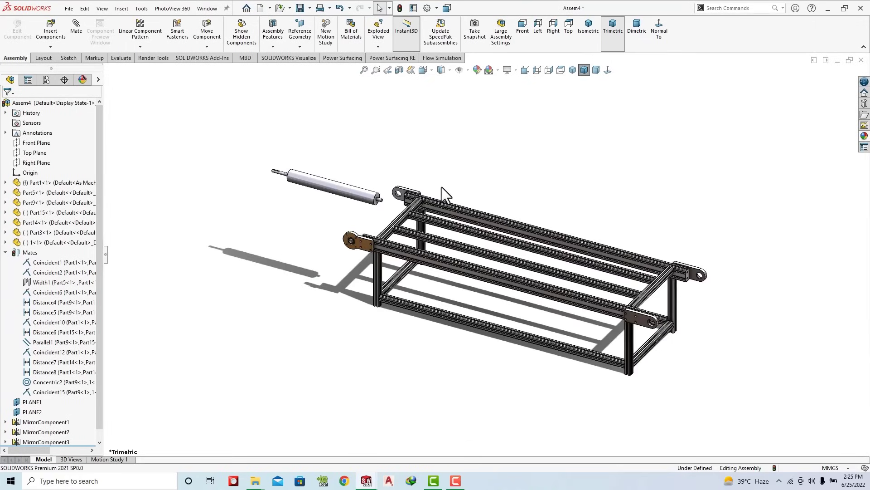
pyautogui.scroll(-2, 442, 187)
pyautogui.click(140, 48)
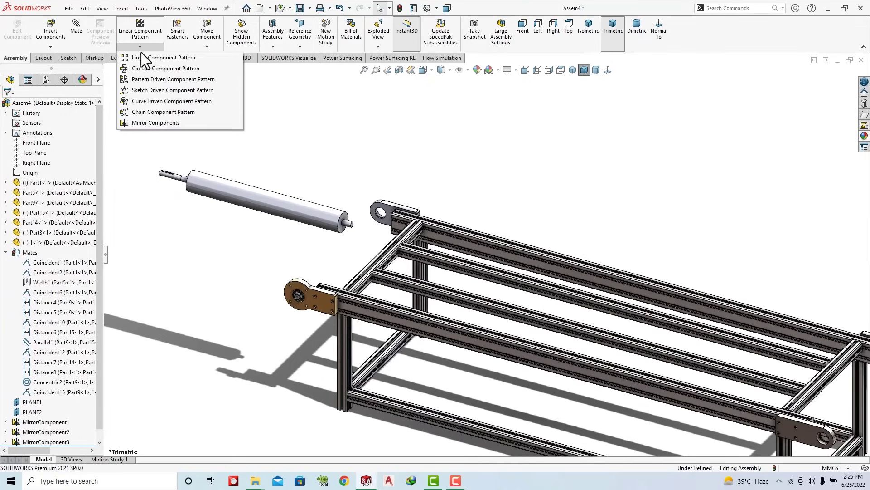
pyautogui.click(162, 120)
pyautogui.click(108, 69)
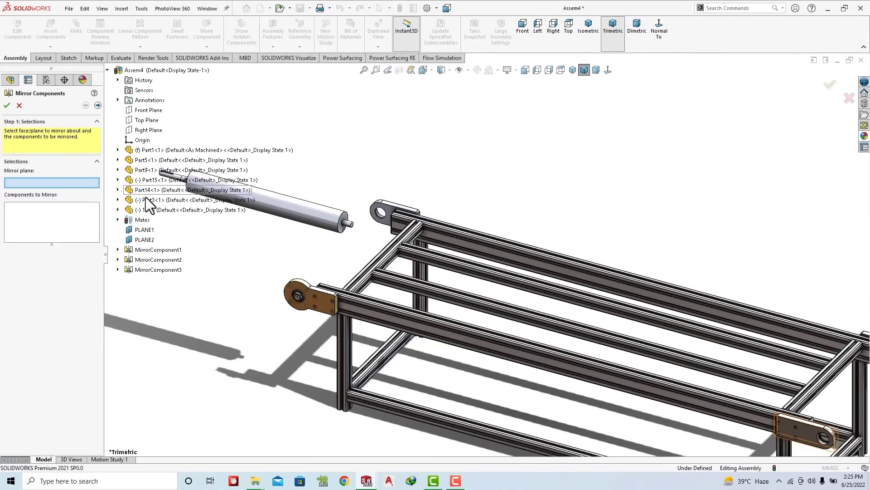
pyautogui.click(144, 230)
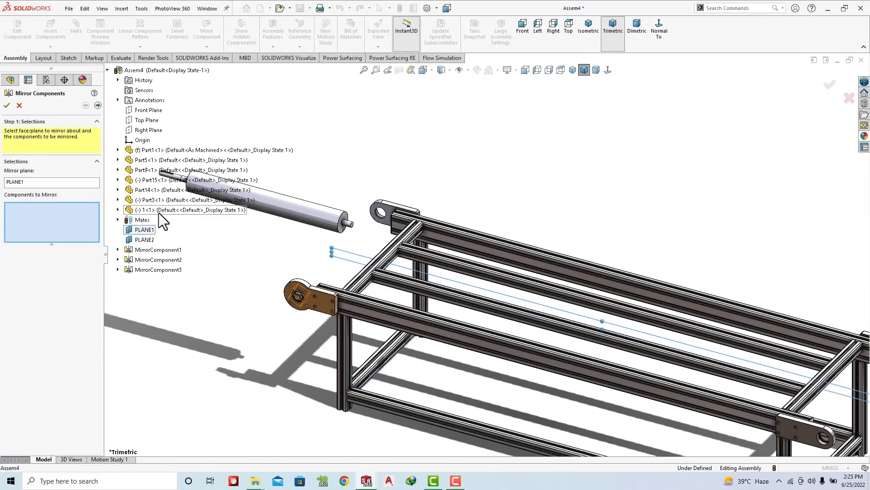
pyautogui.click(159, 211)
pyautogui.click(98, 105)
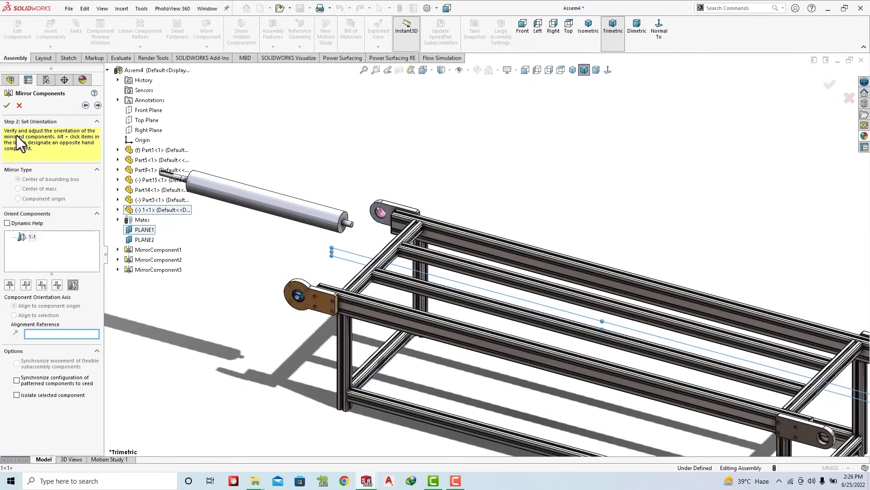
pyautogui.click(7, 107)
pyautogui.click(464, 302)
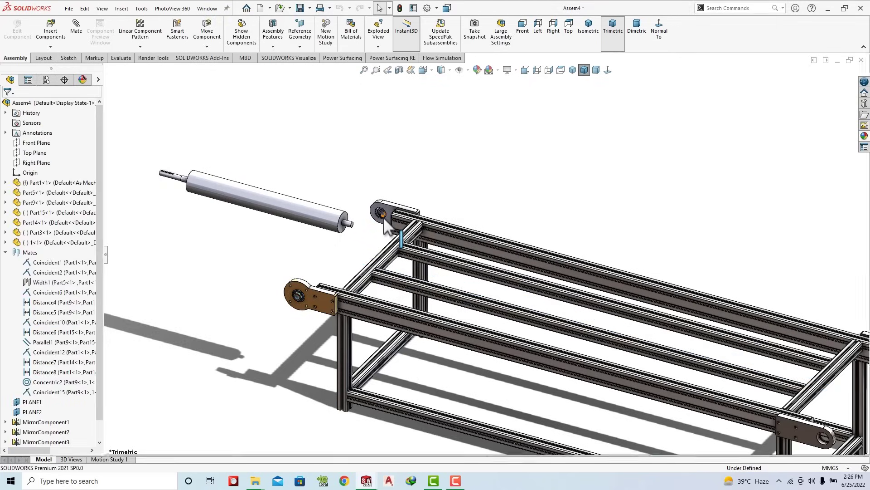
# Step: Delete MirrorComponent4 along with its mirrored bearing
pyautogui.scroll(-3, 383, 217)
pyautogui.scroll(-2, 432, 229)
pyautogui.scroll(-2, 410, 226)
pyautogui.moveTo(409, 226)
pyautogui.mouseDown(button='middle')
pyautogui.moveTo(408, 145)
pyautogui.moveTo(445, 164)
pyautogui.moveTo(383, 200)
pyautogui.mouseUp(button='middle')
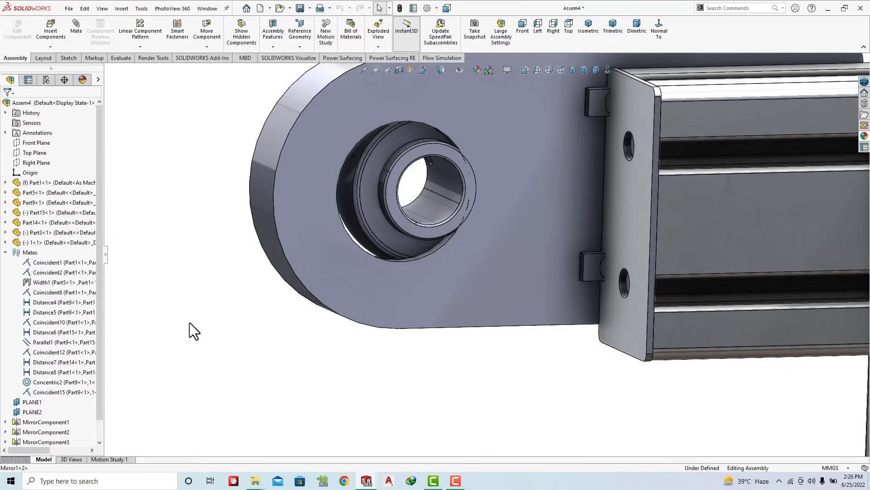
pyautogui.scroll(-1, 31, 317)
pyautogui.click(59, 431)
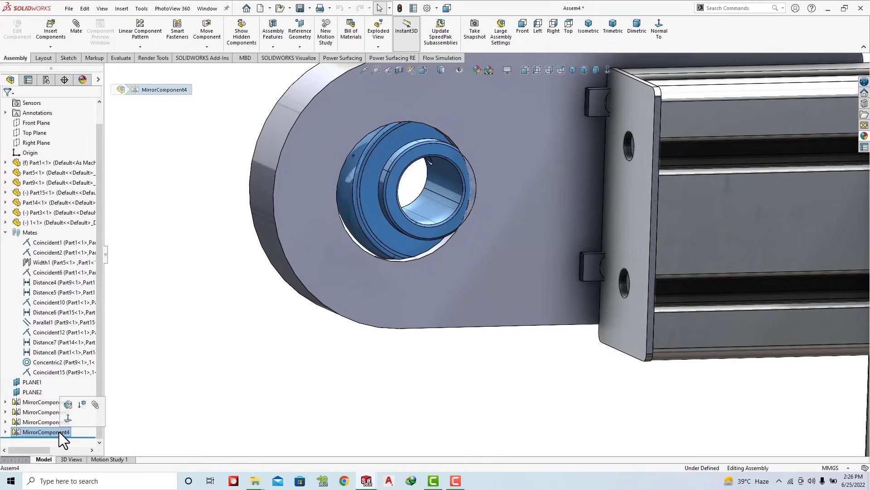
pyautogui.rightClick(59, 432)
pyautogui.click(104, 385)
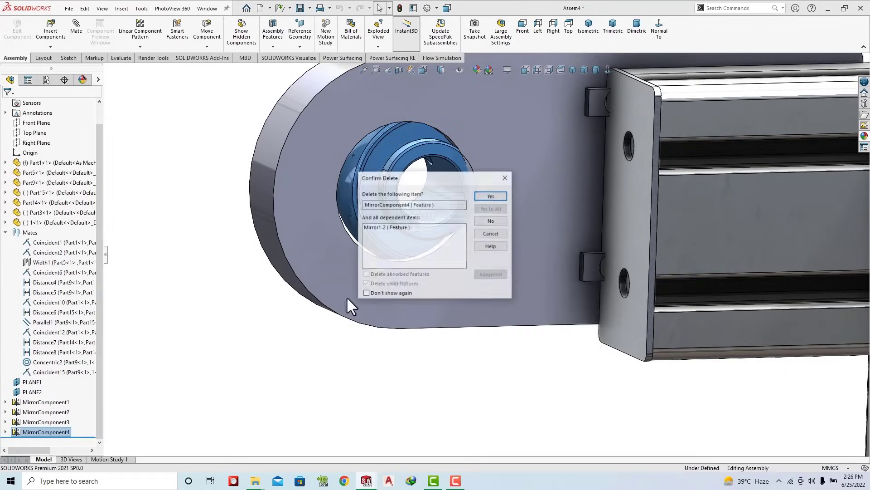
pyautogui.click(490, 196)
pyautogui.scroll(3, 386, 254)
pyautogui.moveTo(319, 249)
pyautogui.mouseDown(button='middle')
pyautogui.moveTo(409, 246)
pyautogui.moveTo(436, 262)
pyautogui.mouseUp(button='middle')
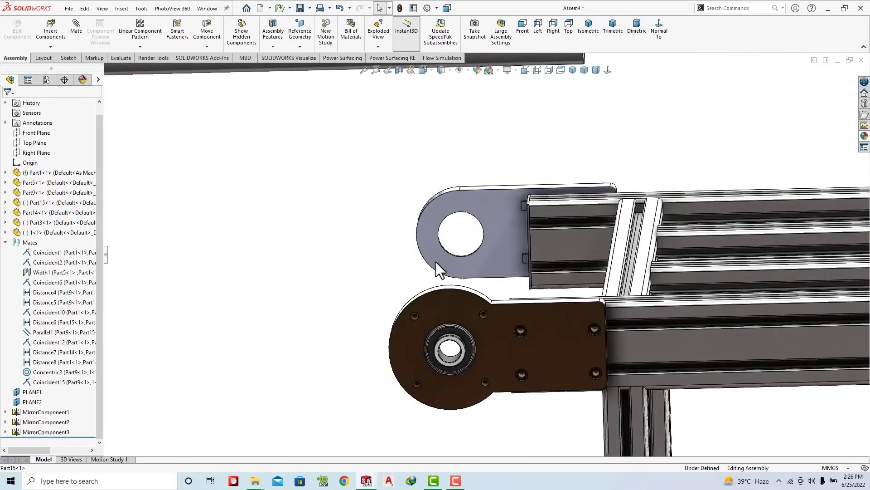
# Step: Inspect the brown bearing plate on the near rail, viewing it face-on
pyautogui.click(510, 358)
pyautogui.click(658, 34)
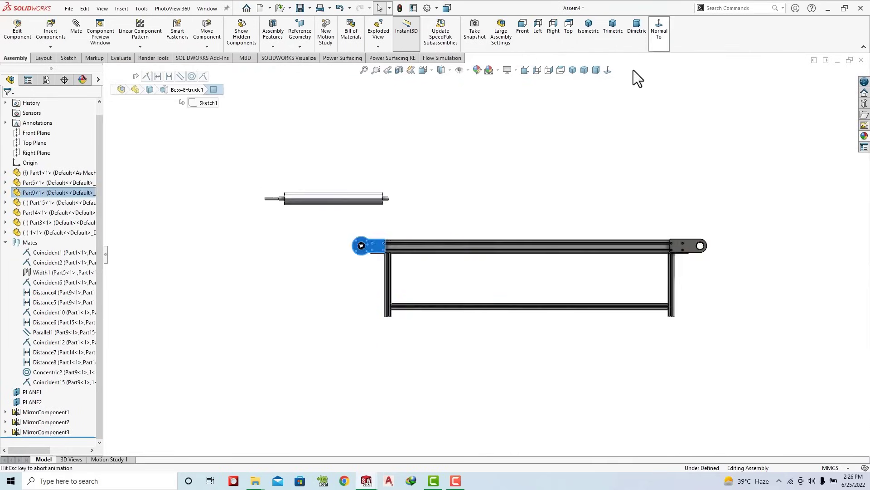
pyautogui.scroll(-3, 366, 250)
pyautogui.scroll(-3, 407, 250)
pyautogui.scroll(-3, 383, 265)
pyautogui.scroll(3, 383, 265)
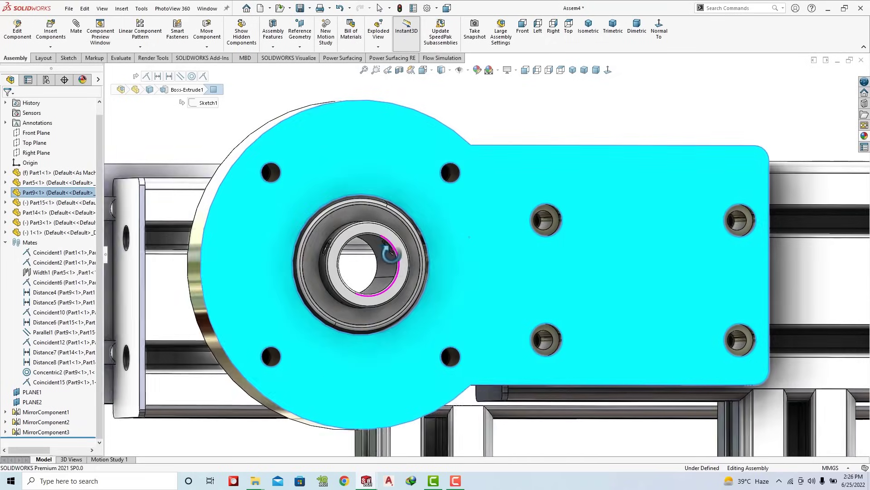
pyautogui.scroll(3, 408, 263)
pyautogui.moveTo(431, 263); pyautogui.dragTo(431, 274, button='middle')
pyautogui.scroll(-3, 431, 275)
pyautogui.press('Escape')
pyautogui.scroll(3, 432, 274)
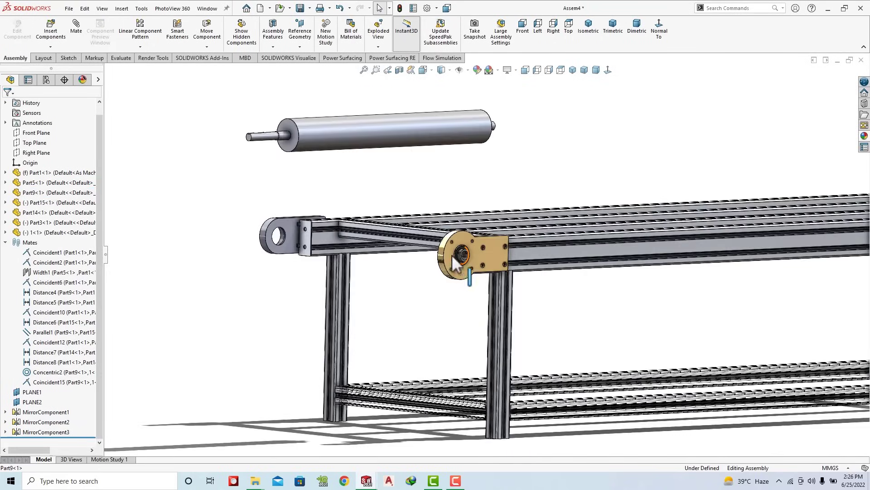
pyautogui.scroll(-3, 452, 254)
# Step: Ctrl-drag a bearing copy near the far bracket and turn it toward the bore
pyautogui.moveTo(463, 254)
pyautogui.keyDown('ctrl'); pyautogui.mouseDown()
pyautogui.moveTo(361, 172)
pyautogui.moveTo(190, 168)
pyautogui.mouseUp(); pyautogui.keyUp('ctrl')
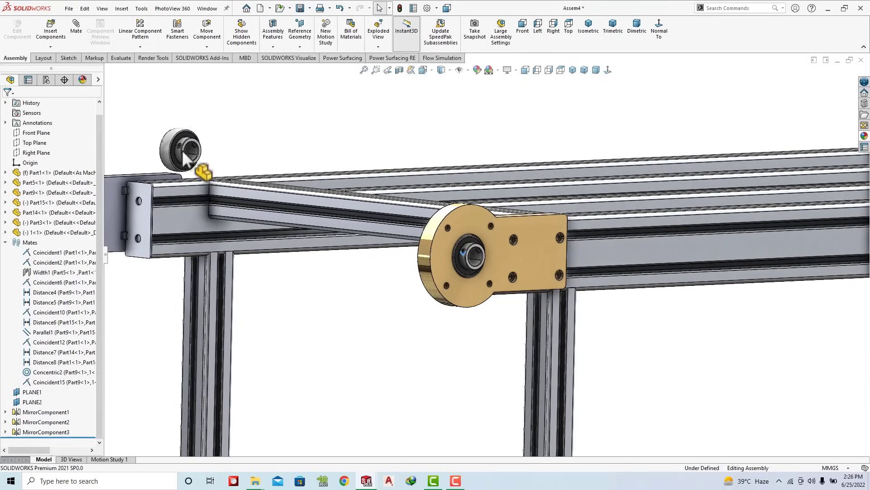
pyautogui.scroll(3, 195, 171)
pyautogui.moveTo(194, 170)
pyautogui.mouseDown(button='middle')
pyautogui.moveTo(311, 201)
pyautogui.moveTo(344, 223)
pyautogui.mouseUp(button='middle')
pyautogui.scroll(-3, 333, 199)
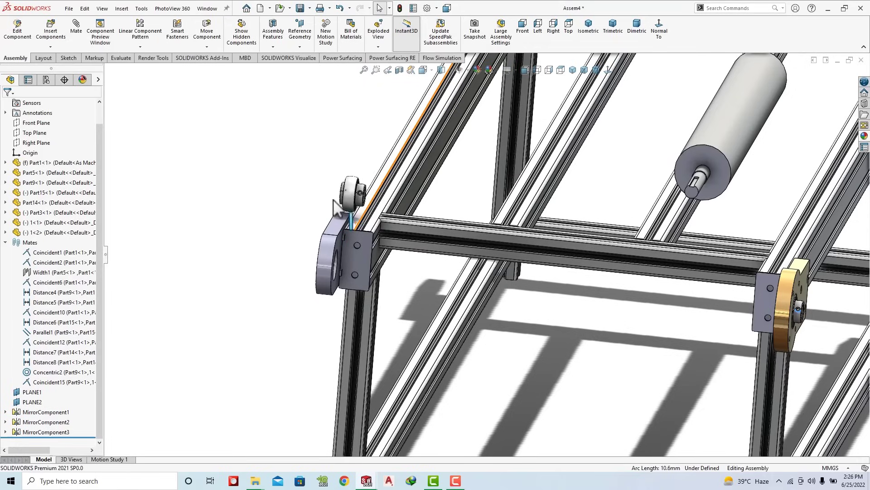
pyautogui.moveTo(333, 199)
pyautogui.mouseDown()
pyautogui.moveTo(272, 276)
pyautogui.moveTo(324, 285)
pyautogui.mouseUp()
pyautogui.scroll(-3, 276, 254)
pyautogui.press('Escape')
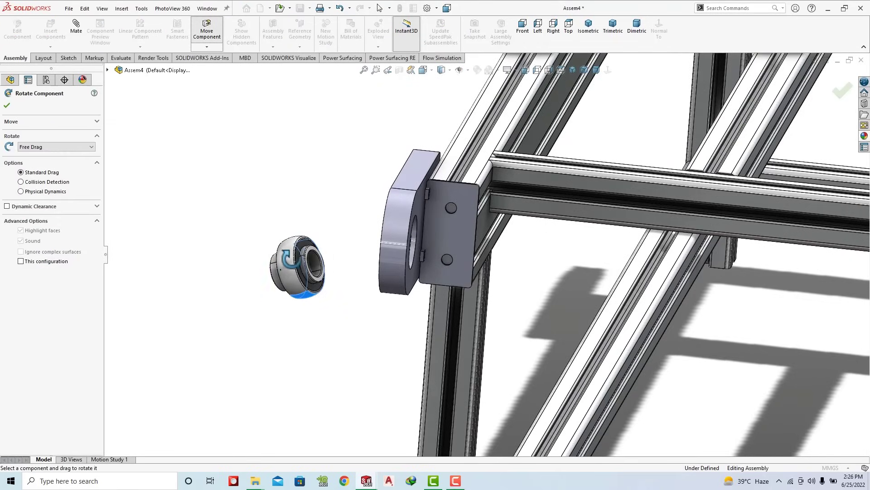
pyautogui.press('Escape')
pyautogui.scroll(-2, 321, 278)
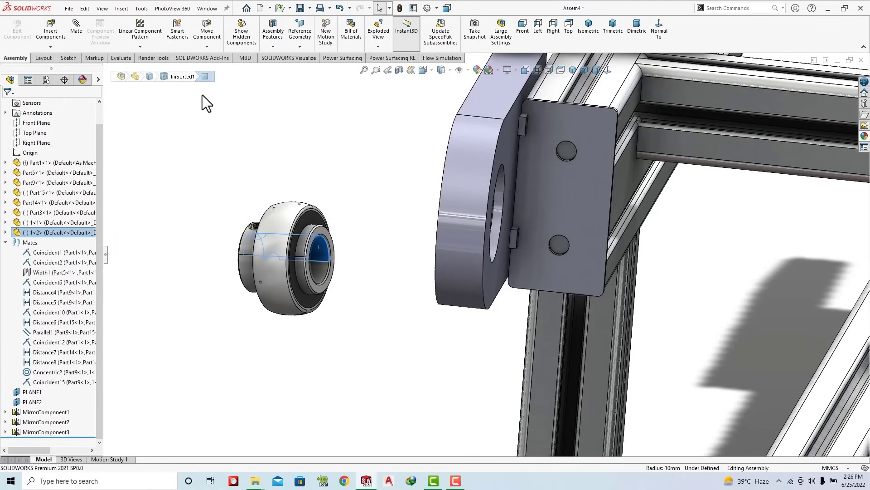
# Step: Mate bearing 1<2> concentric with the far bracket's bore and flush against its face
pyautogui.press('m')
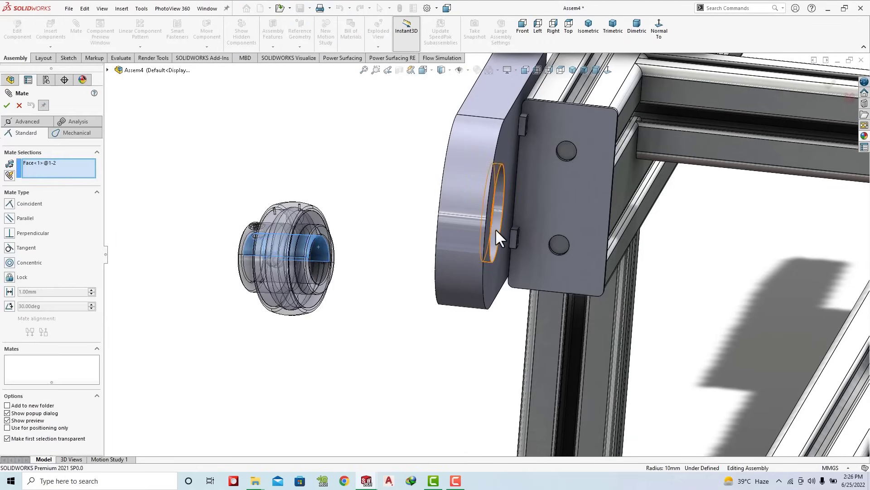
pyautogui.click(496, 230)
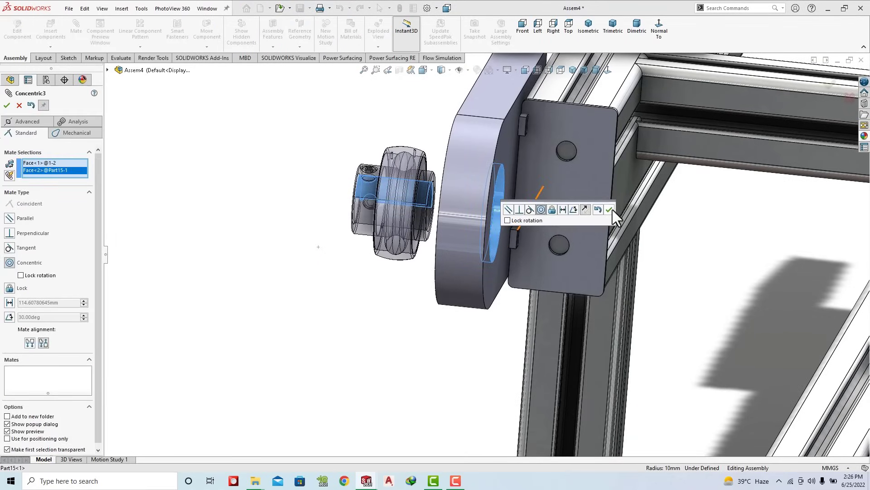
pyautogui.click(609, 209)
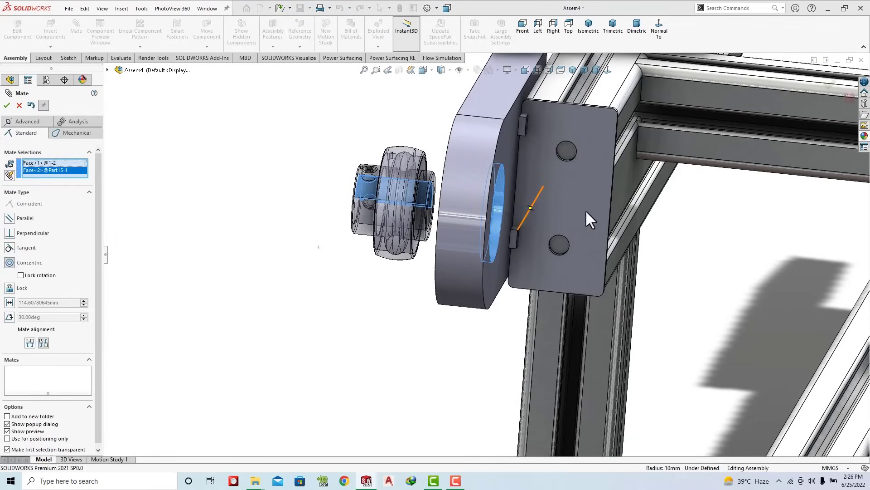
pyautogui.scroll(-2, 435, 185)
pyautogui.click(435, 186)
pyautogui.click(556, 137)
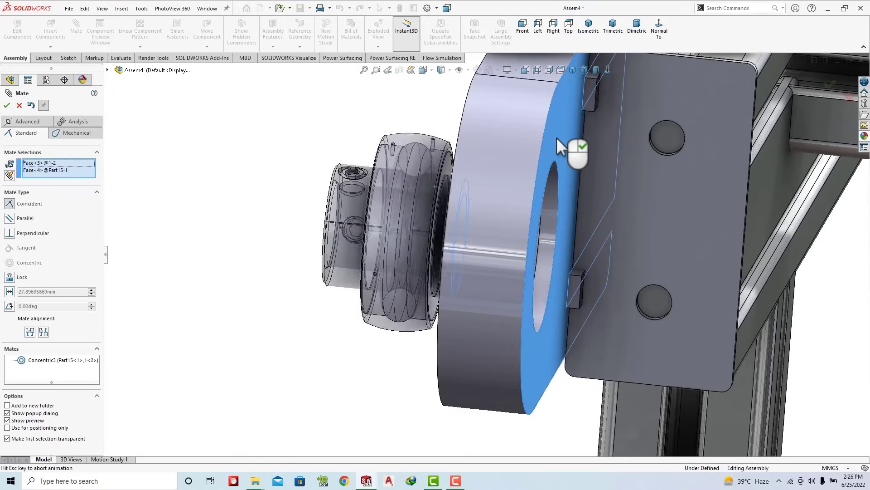
pyautogui.click(660, 117)
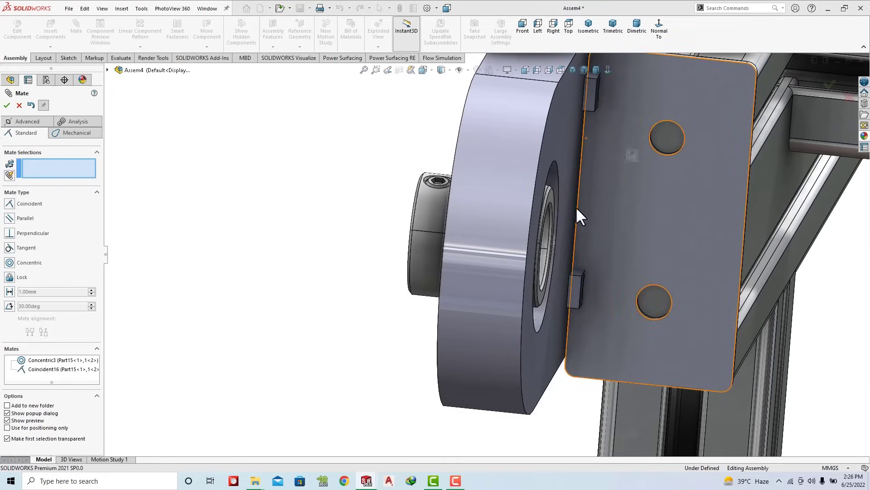
pyautogui.moveTo(521, 192)
pyautogui.mouseDown(button='middle')
pyautogui.moveTo(528, 203)
pyautogui.moveTo(503, 189)
pyautogui.moveTo(555, 175)
pyautogui.moveTo(553, 249)
pyautogui.moveTo(589, 252)
pyautogui.mouseUp(button='middle')
pyautogui.moveTo(603, 307); pyautogui.dragTo(589, 295, button='middle')
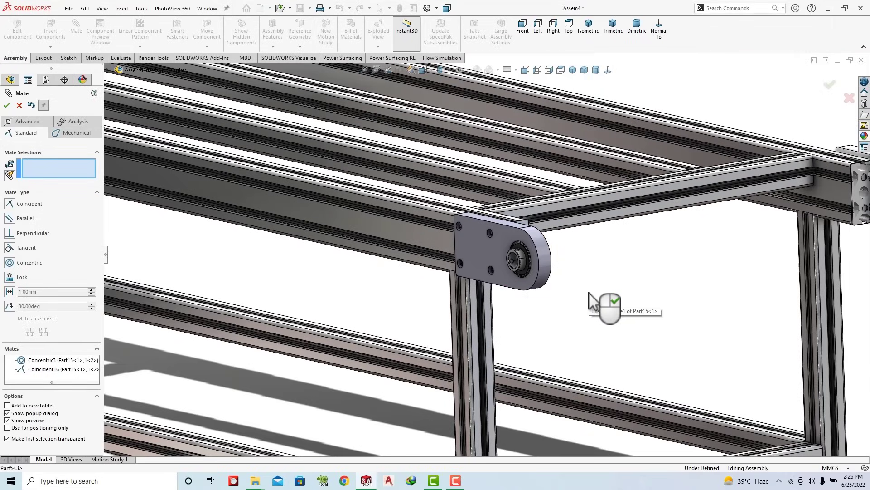
pyautogui.scroll(-1, 530, 263)
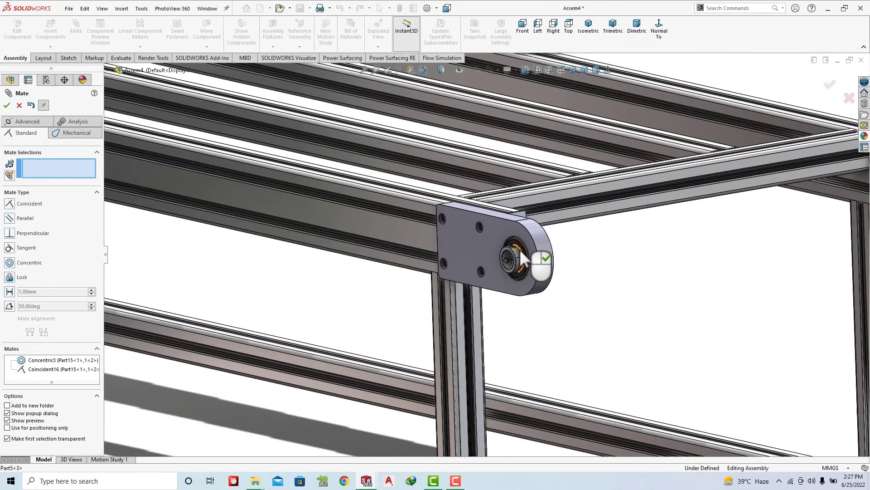
pyautogui.rightClick(521, 318)
pyautogui.scroll(2, 576, 296)
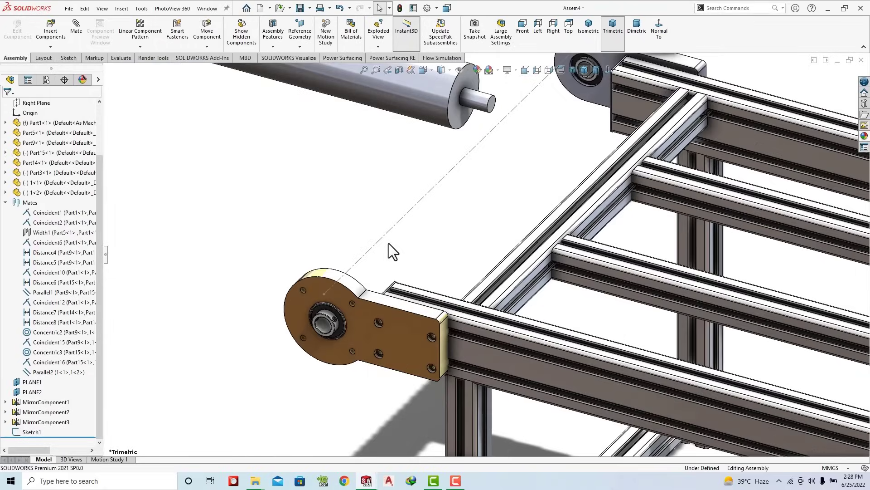
# Step: Check both end brackets' seated bearings from the Front view, then orbit back to 3D
pyautogui.scroll(3, 467, 190)
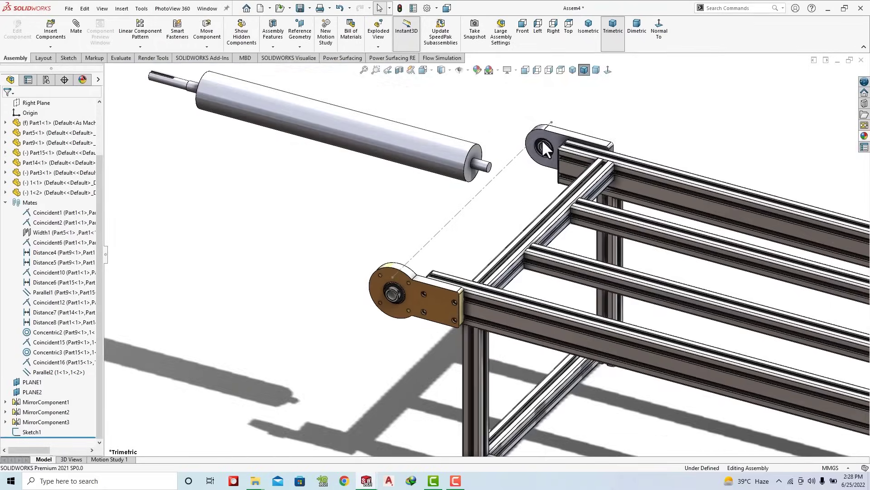
pyautogui.click(659, 35)
pyautogui.scroll(-4, 404, 308)
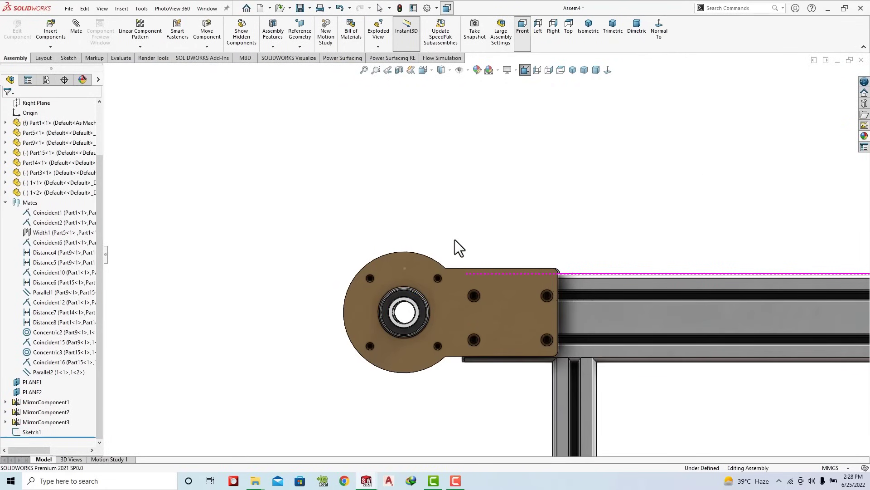
pyautogui.moveTo(455, 240); pyautogui.dragTo(612, 301, button='middle')
pyautogui.scroll(5, 344, 299)
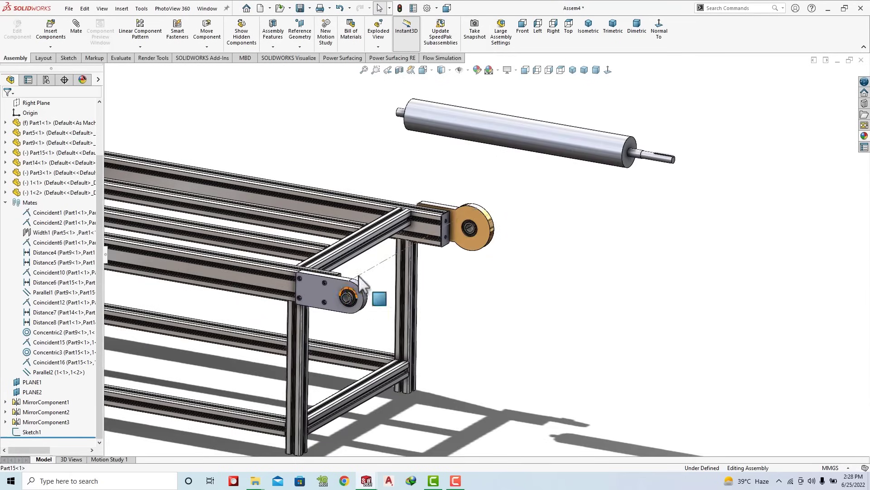
pyautogui.scroll(-2, 379, 286)
pyautogui.scroll(-3, 385, 281)
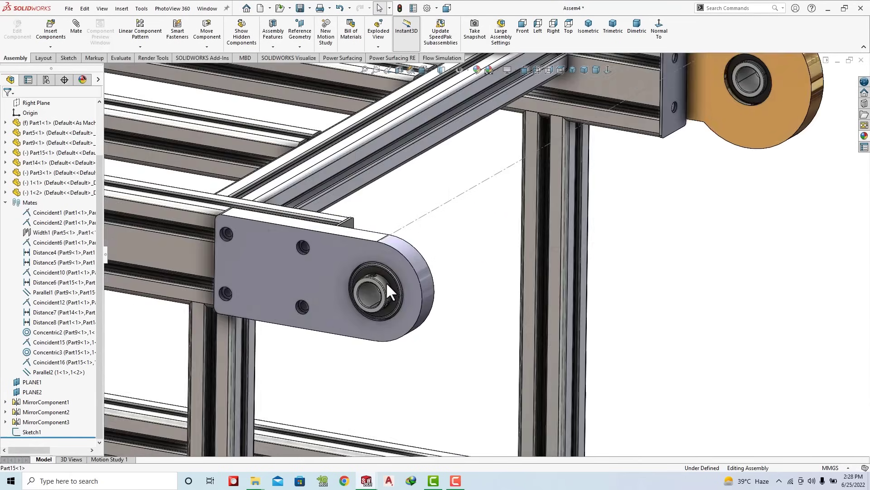
pyautogui.scroll(2, 387, 283)
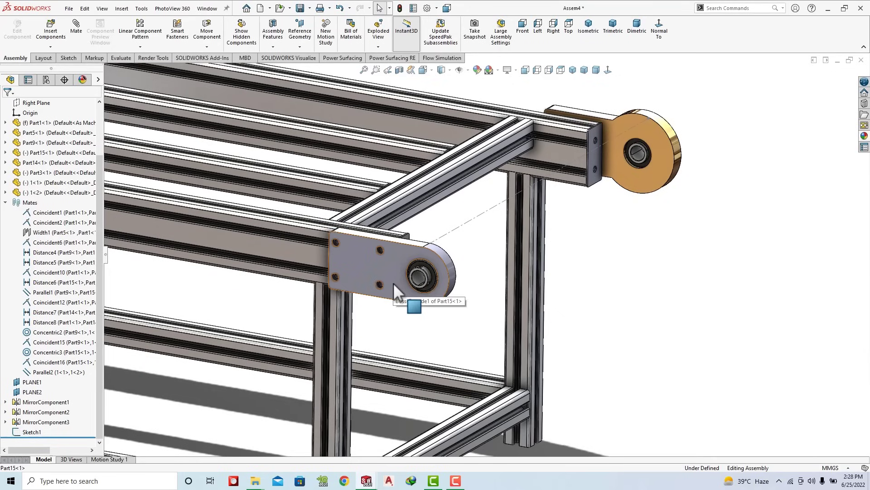
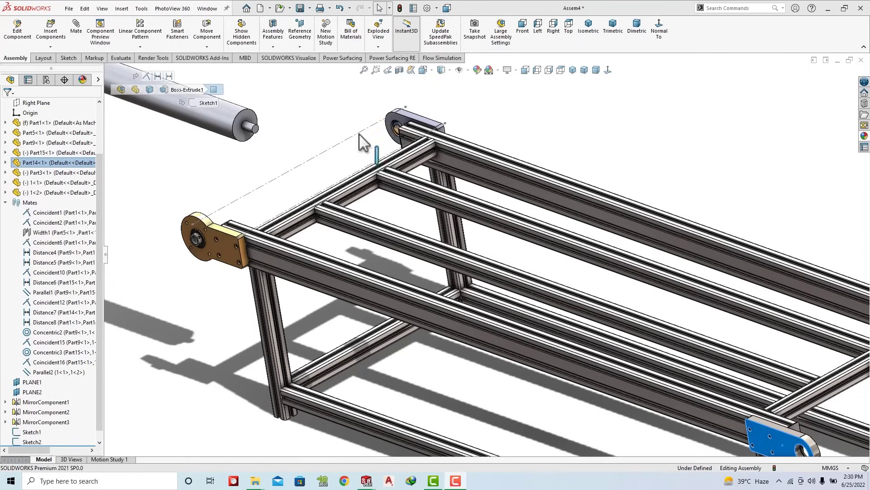
# Step: Hide the dashed guide sketch and fit the whole assembly in view
pyautogui.click(346, 142)
pyautogui.click(372, 126)
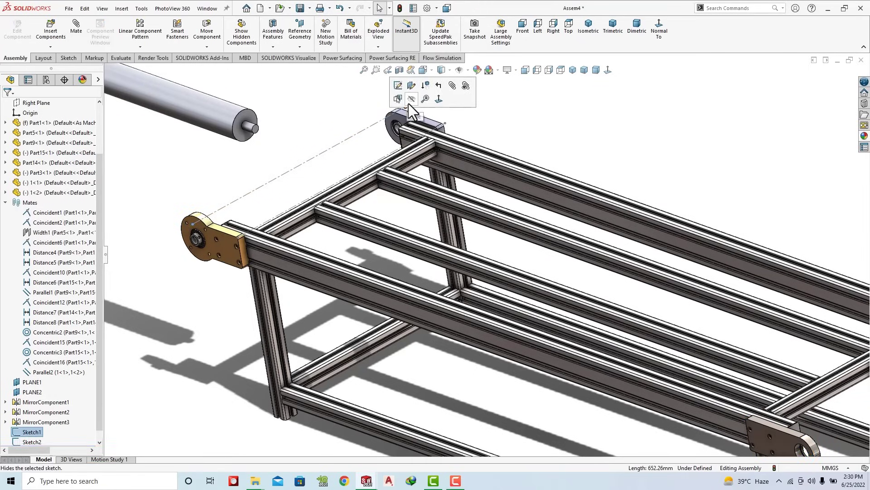
pyautogui.click(395, 150)
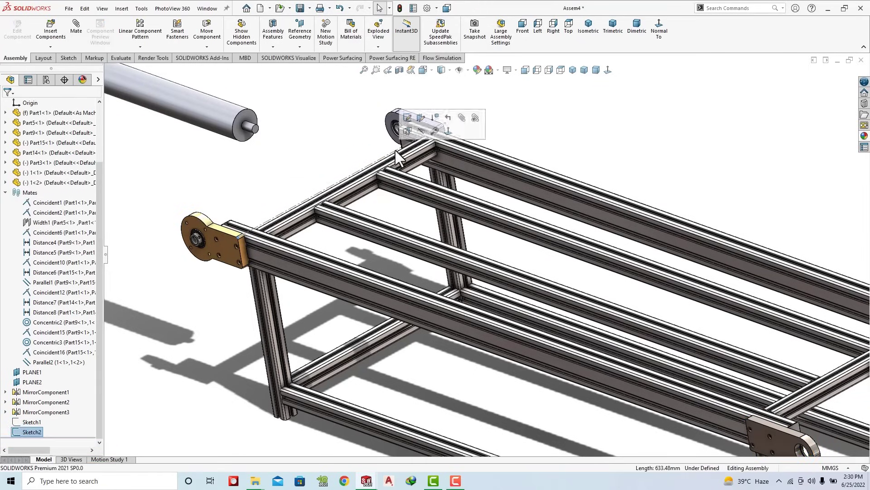
pyautogui.click(422, 129)
pyautogui.press('f')
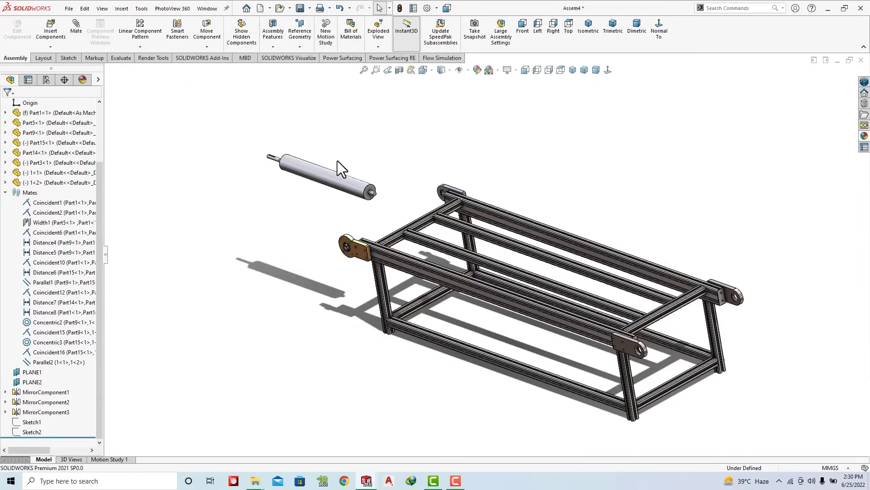
# Step: Rotate the loose roller to a new orientation beside the frame end
pyautogui.click(217, 70)
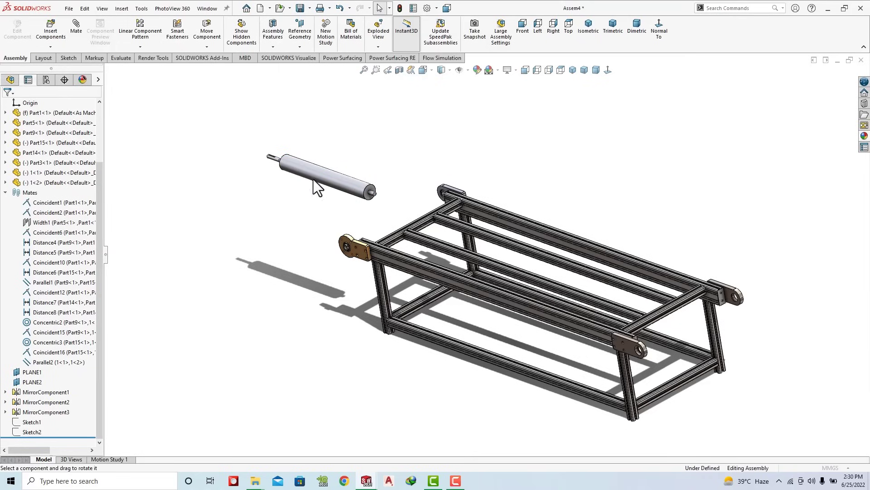
pyautogui.moveTo(408, 132); pyautogui.dragTo(300, 185)
pyautogui.press('Escape')
pyautogui.scroll(-2, 333, 205)
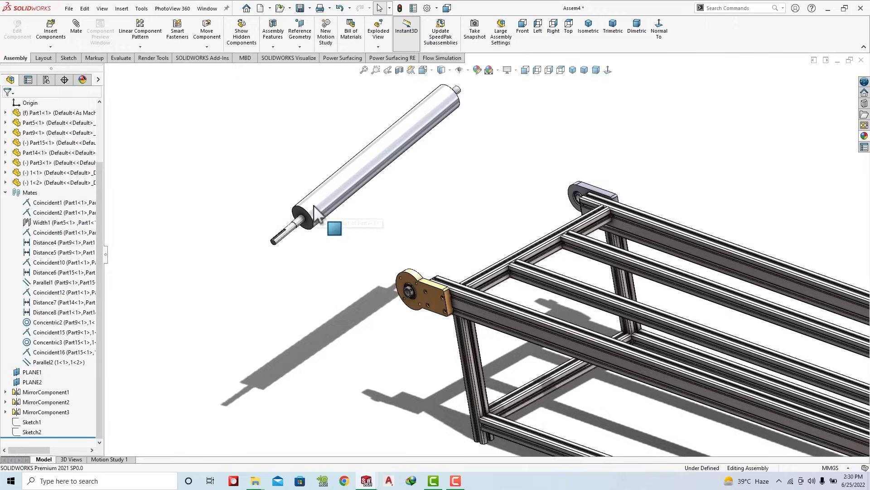
pyautogui.scroll(-2, 333, 205)
pyautogui.click(333, 205)
# Step: Mate the roller shaft concentric with the bearing bore
pyautogui.press('Escape')
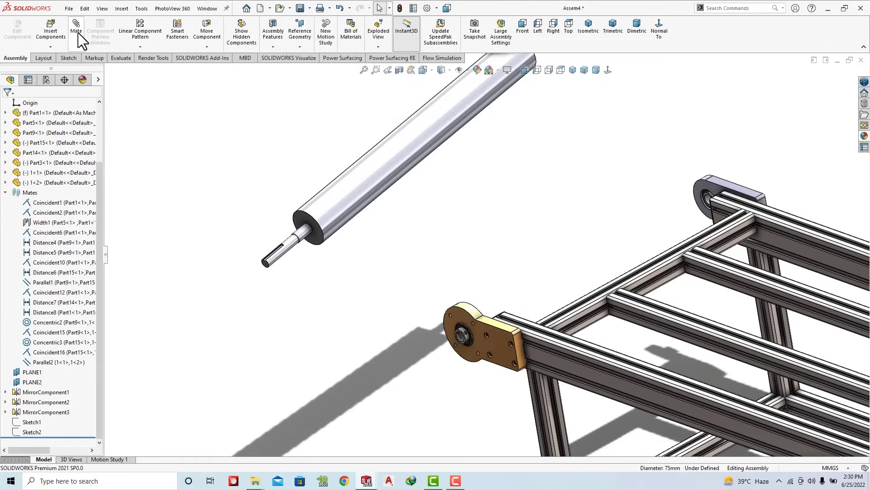
pyautogui.click(310, 238)
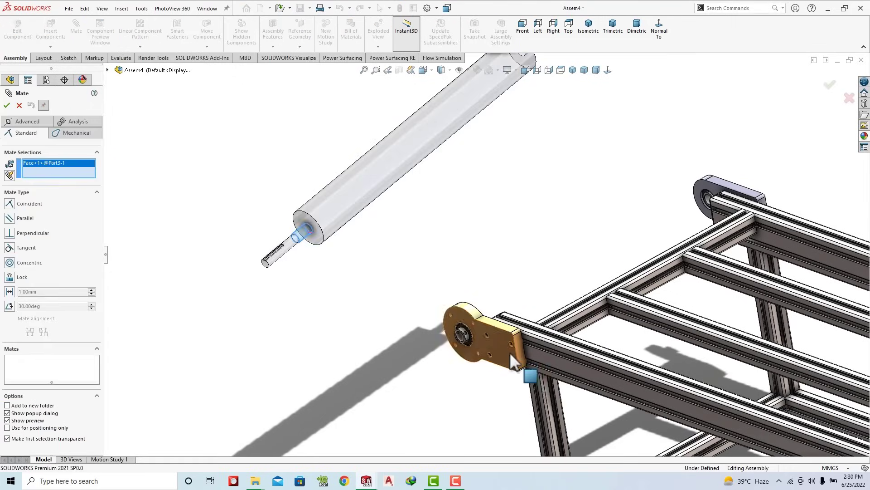
pyautogui.scroll(-5, 509, 351)
pyautogui.click(285, 165)
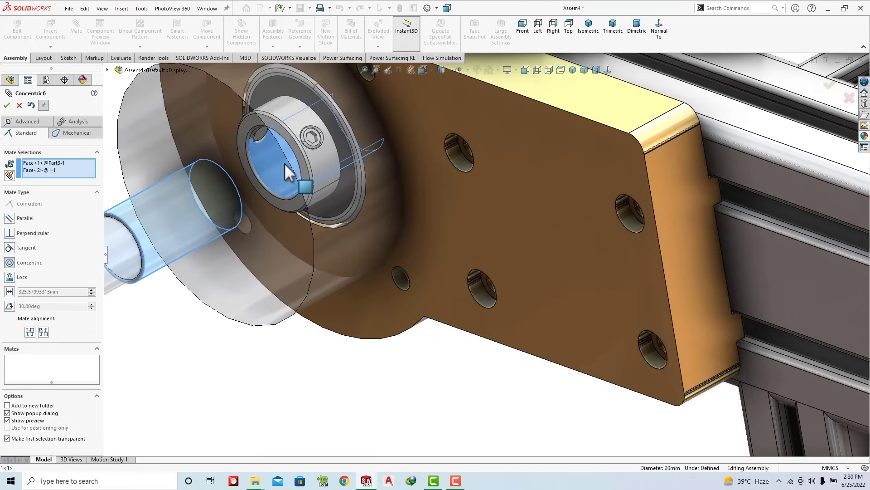
pyautogui.click(273, 144)
# Step: Mate the shaft's end face coincident with the bearing collar face
pyautogui.scroll(5, 393, 187)
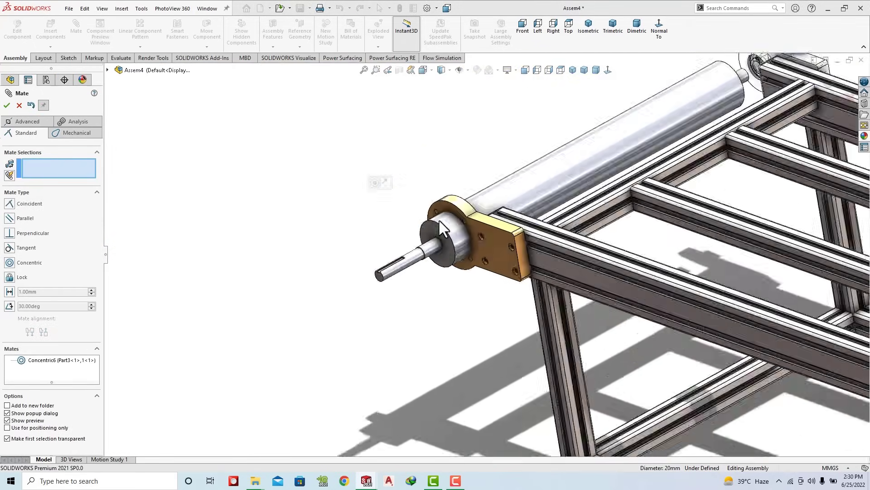
pyautogui.scroll(3, 513, 197)
pyautogui.moveTo(513, 197)
pyautogui.mouseDown(button='middle')
pyautogui.moveTo(666, 141)
pyautogui.moveTo(680, 227)
pyautogui.mouseUp(button='middle')
pyautogui.scroll(5, 516, 225)
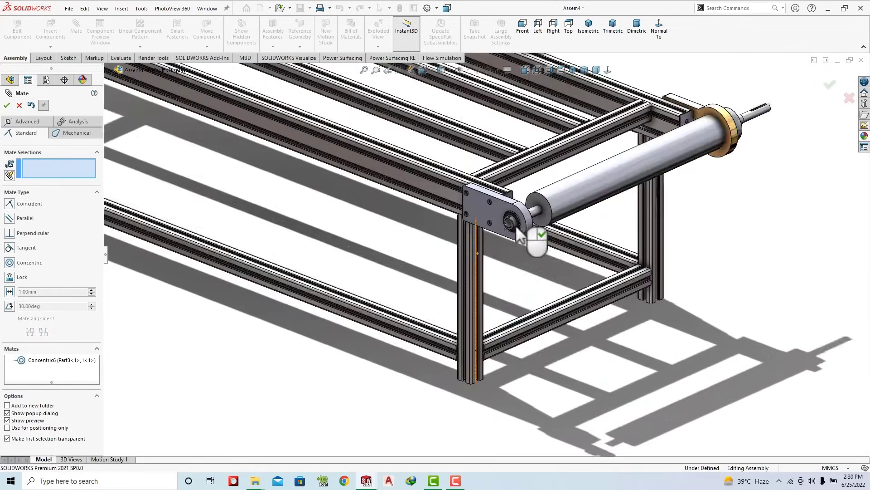
pyautogui.scroll(4, 516, 225)
pyautogui.scroll(5, 517, 231)
pyautogui.scroll(-2, 544, 235)
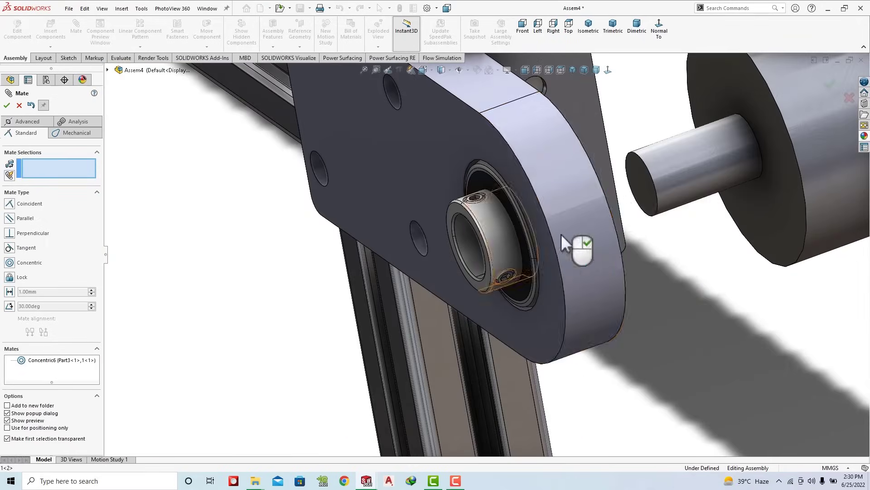
pyautogui.click(645, 178)
pyautogui.click(462, 217)
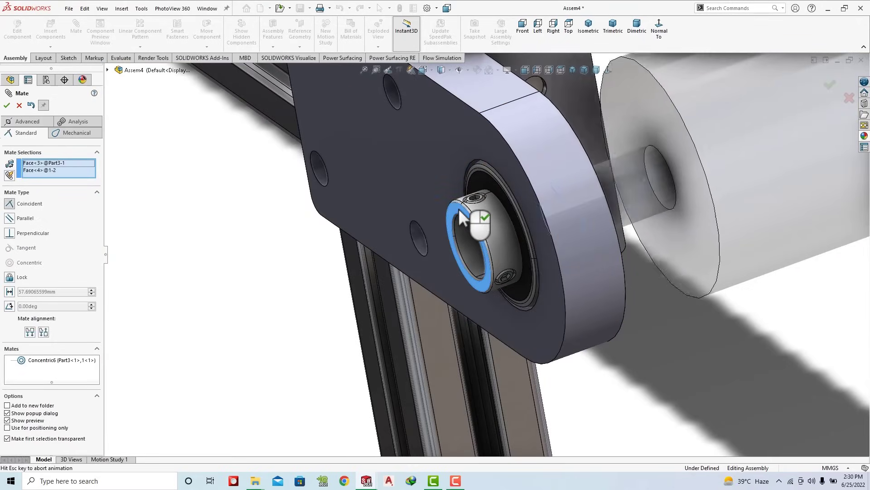
pyautogui.click(562, 188)
pyautogui.scroll(3, 390, 248)
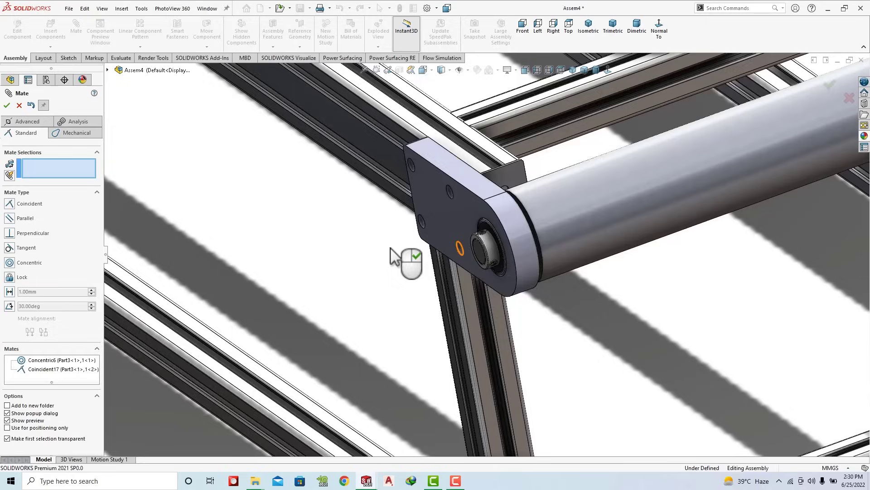
pyautogui.click(6, 105)
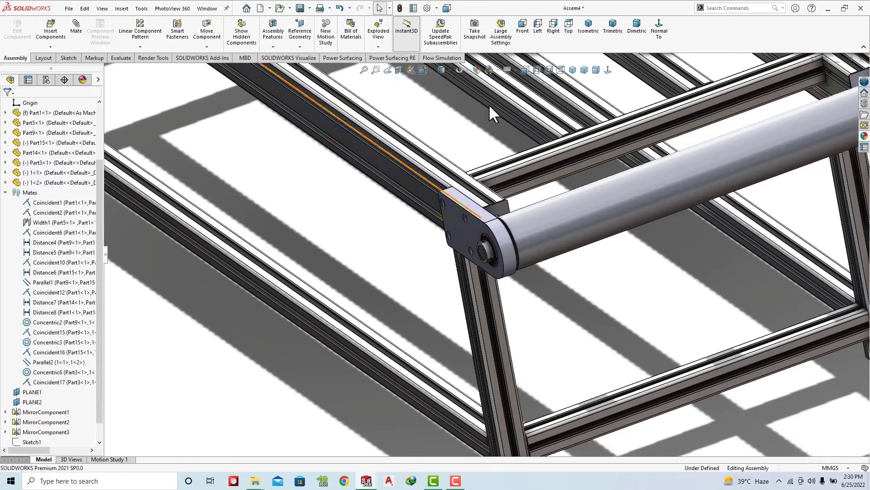
# Step: In trimetric view, drag the far end plate into position relative to the frame
pyautogui.click(612, 29)
pyautogui.scroll(-4, 293, 195)
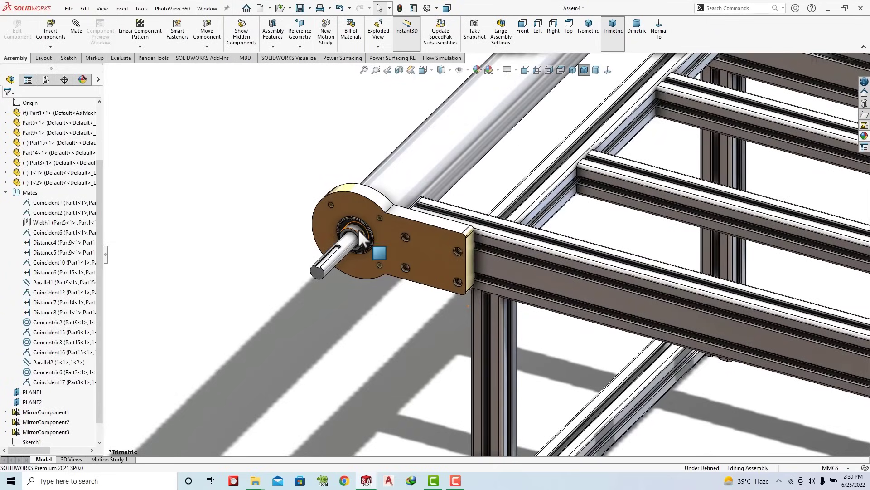
pyautogui.scroll(2, 447, 218)
pyautogui.click(447, 218)
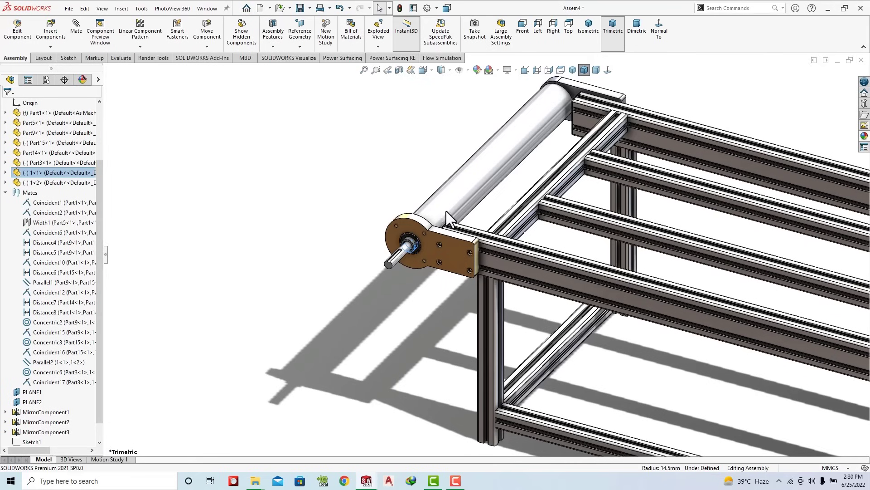
pyautogui.click(454, 184)
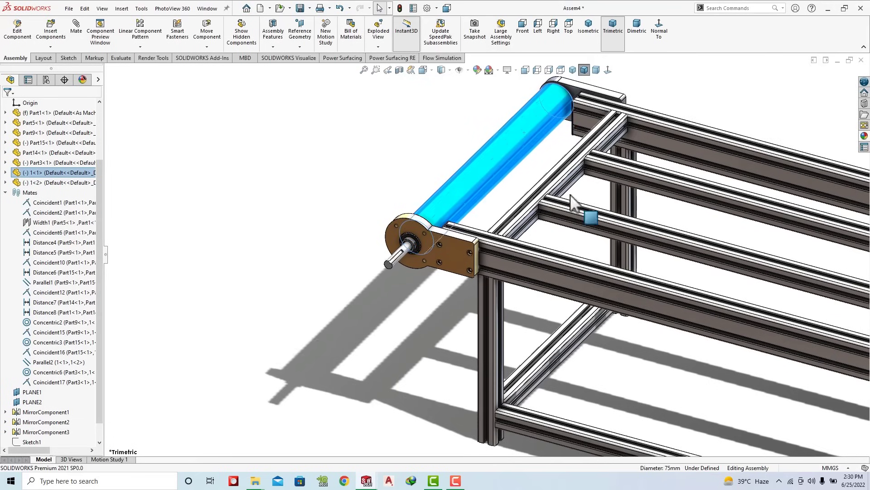
pyautogui.click(604, 94)
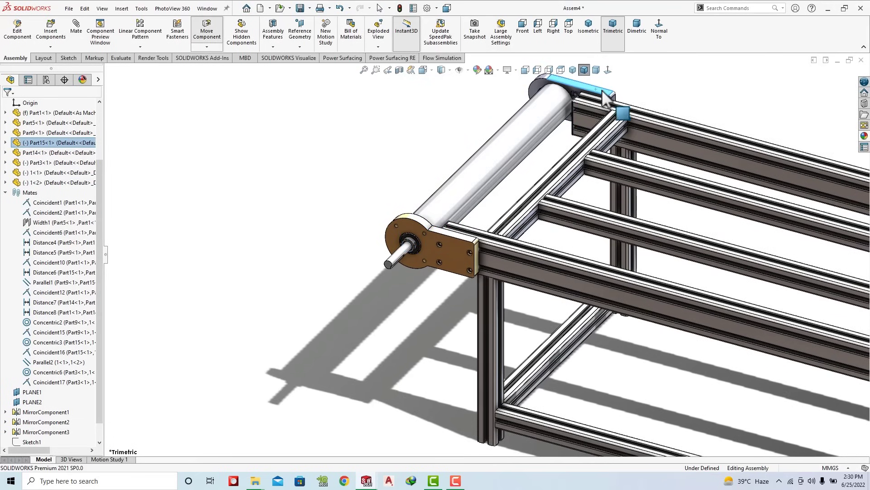
pyautogui.moveTo(603, 94); pyautogui.dragTo(747, 211, button='middle')
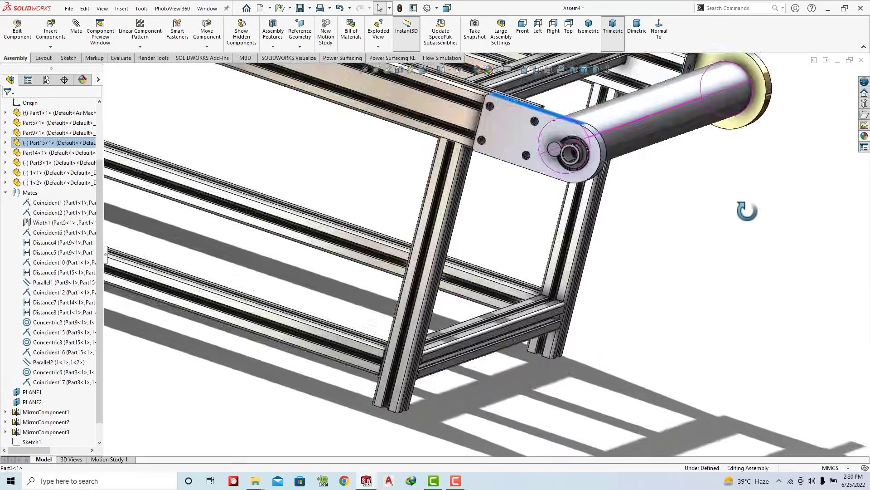
pyautogui.scroll(-5, 537, 115)
pyautogui.click(588, 192)
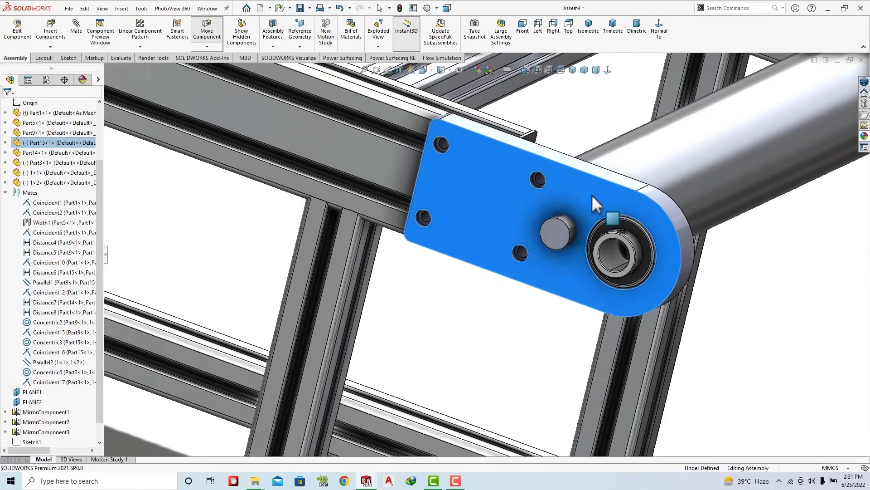
pyautogui.moveTo(591, 194); pyautogui.dragTo(556, 195, button='right')
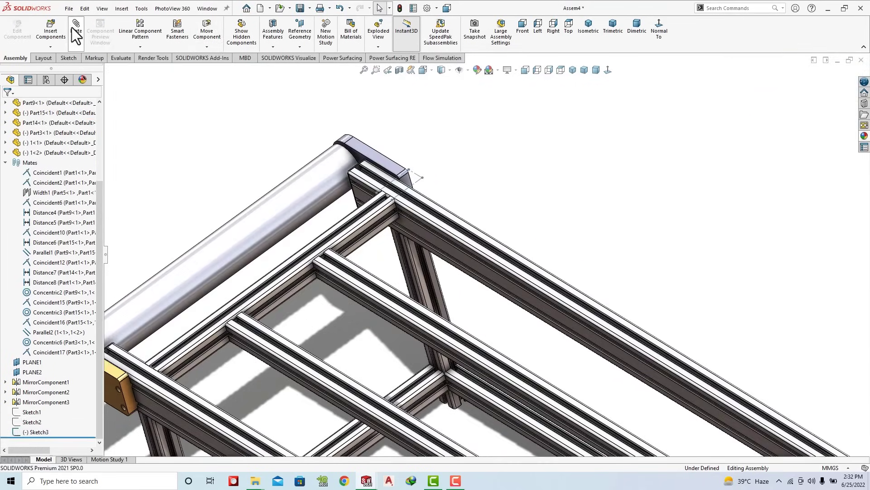
pyautogui.scroll(-3, 416, 200)
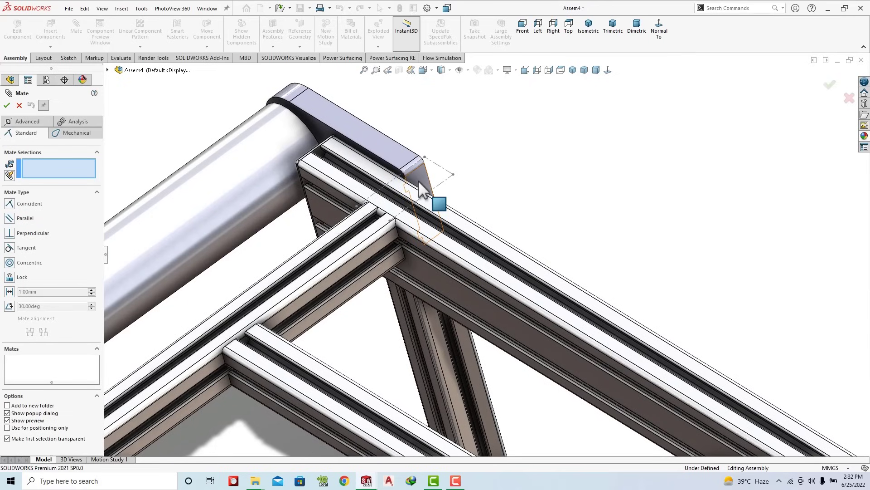
# Step: Add a 35 mm distance mate between the end plate face and the frame rail
pyautogui.click(420, 185)
pyautogui.click(388, 240)
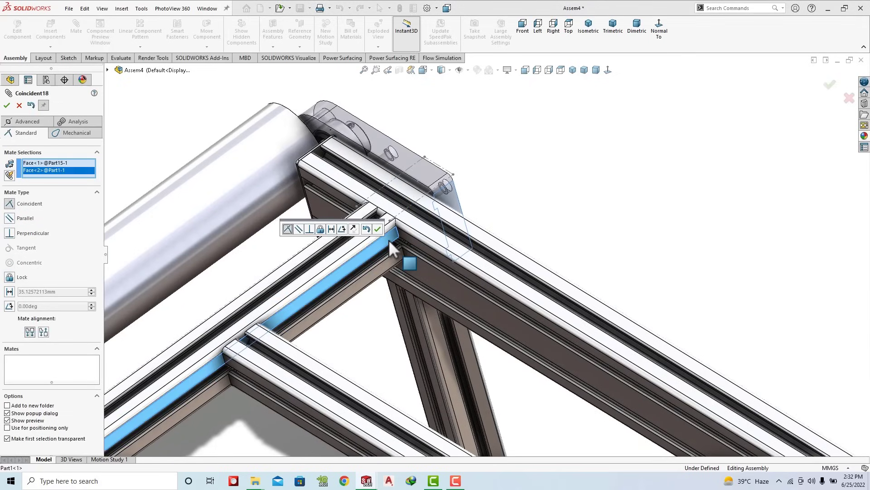
pyautogui.click(331, 228)
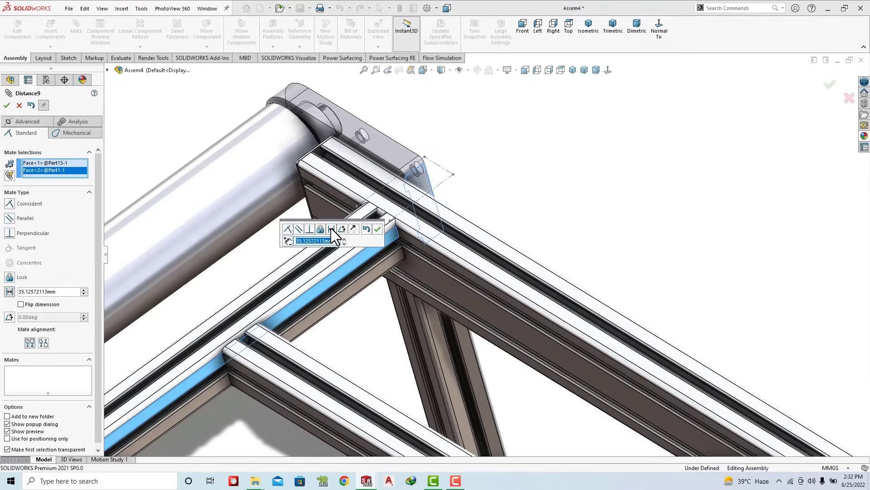
pyautogui.write('35')
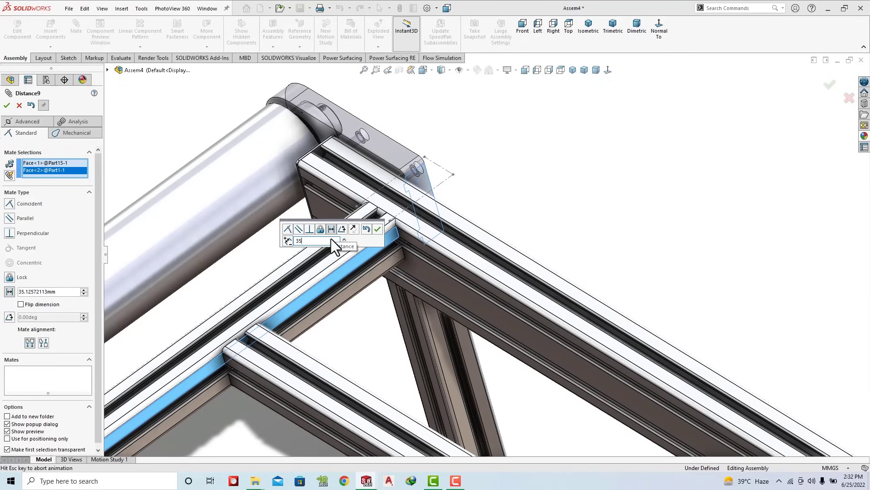
pyautogui.press('Return')
pyautogui.click(378, 229)
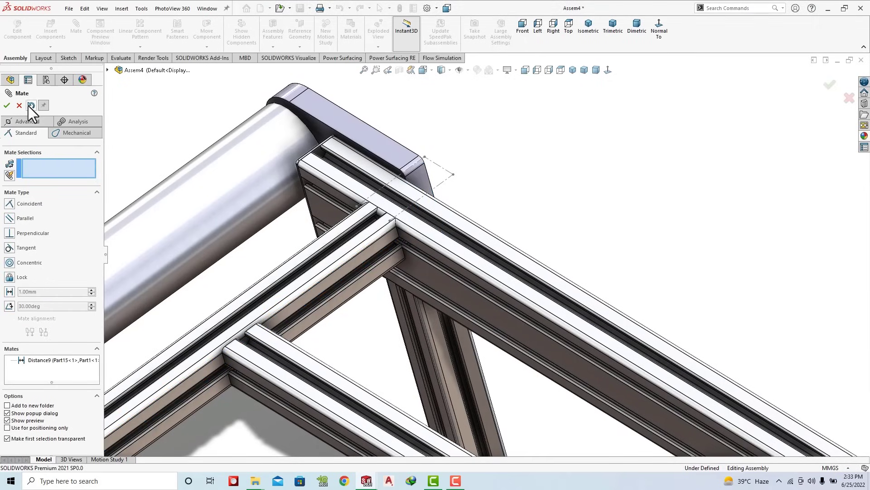
pyautogui.click(6, 106)
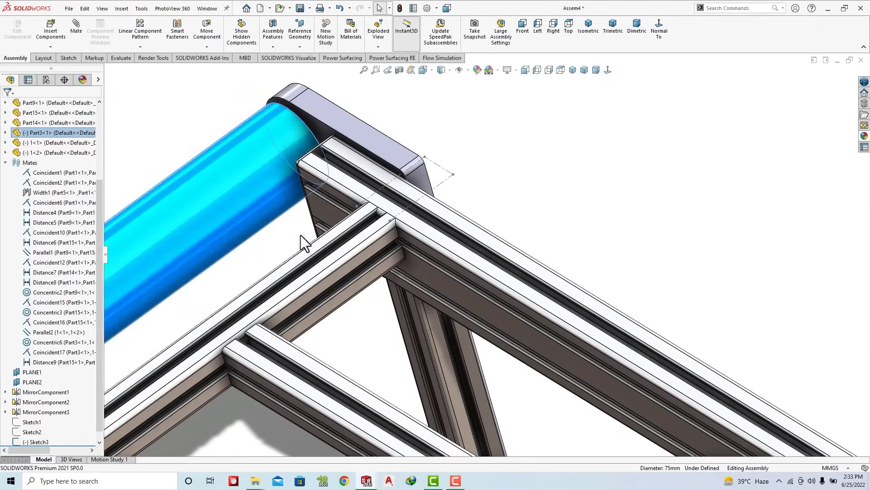
# Step: Insert the Part4 roller and place it beside the frame's end plates
pyautogui.click(617, 31)
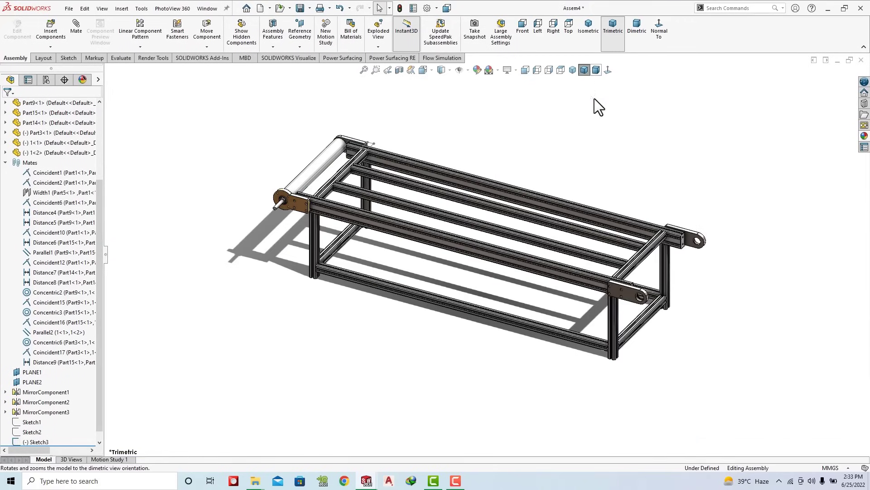
pyautogui.scroll(-2, 678, 246)
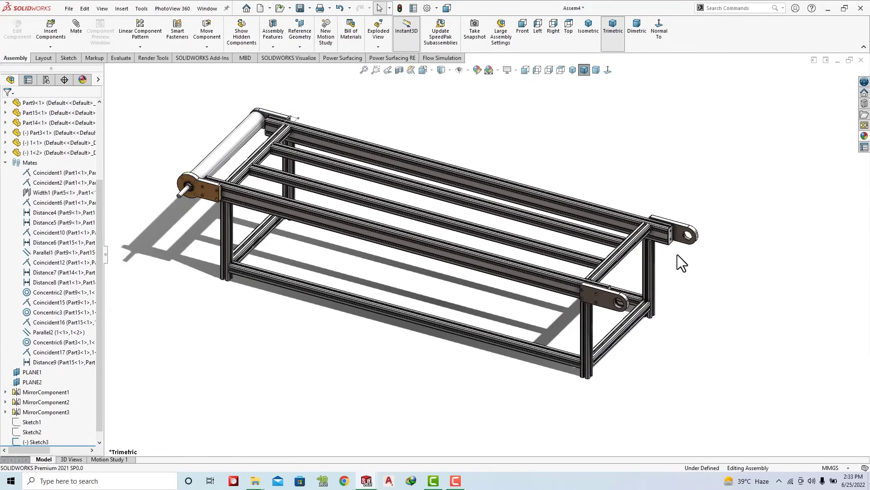
pyautogui.click(50, 32)
pyautogui.click(46, 261)
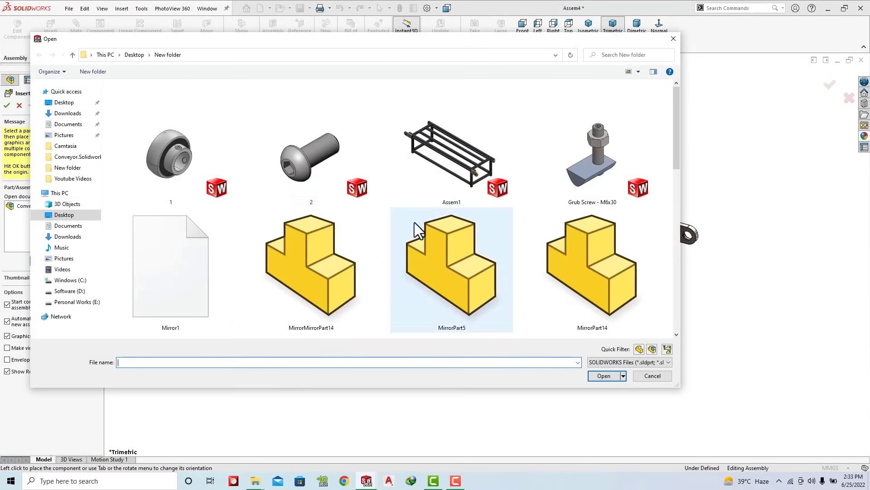
pyautogui.scroll(-3, 449, 263)
pyautogui.click(574, 155)
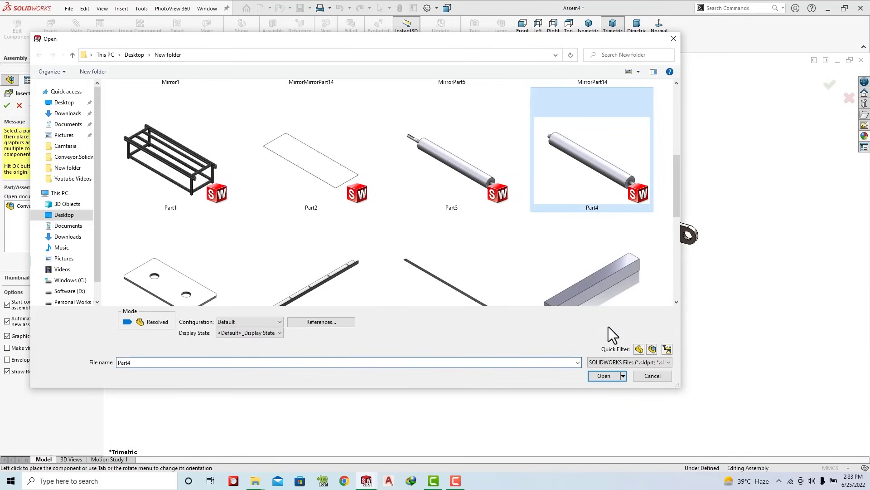
pyautogui.click(603, 375)
pyautogui.scroll(-5, 689, 272)
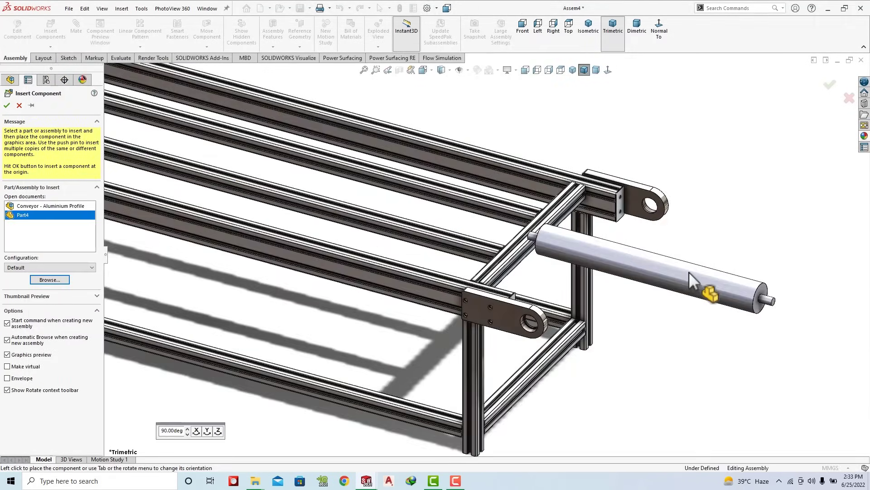
pyautogui.click(725, 281)
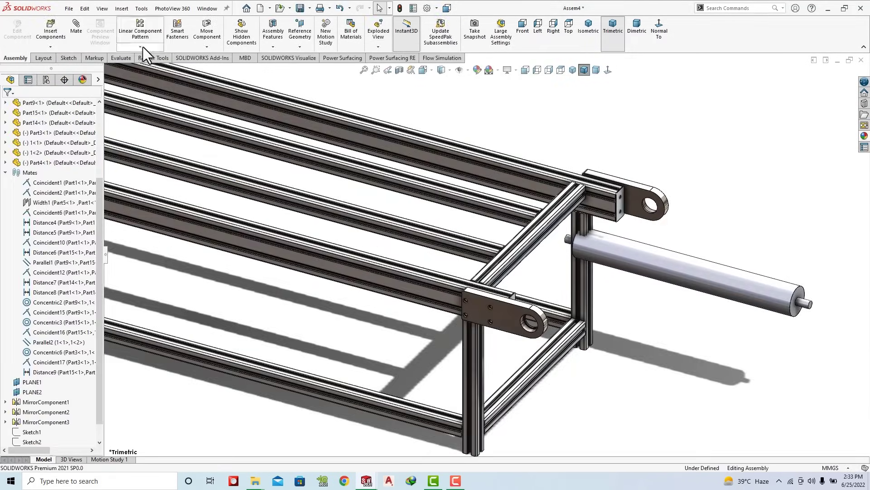
# Step: Rotate the Part4 roller so it lies across the frame
pyautogui.click(225, 68)
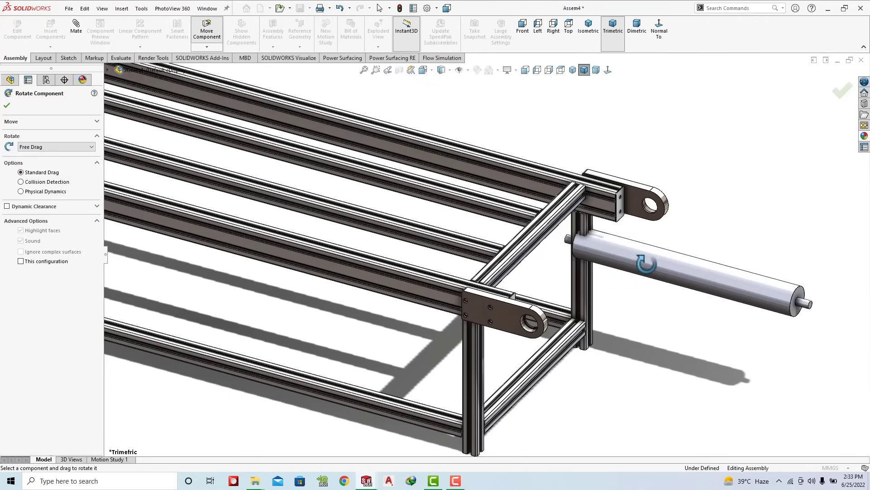
pyautogui.moveTo(675, 265); pyautogui.dragTo(727, 322)
pyautogui.press('Escape')
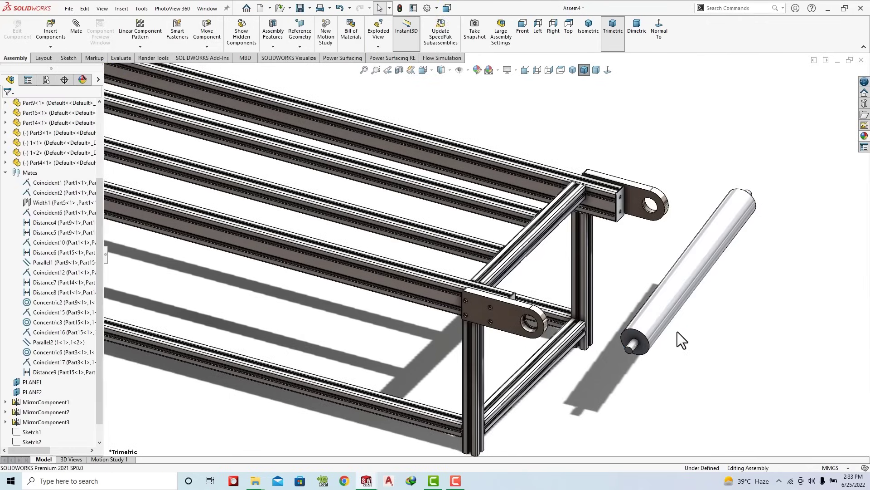
pyautogui.moveTo(673, 331)
pyautogui.mouseDown(button='middle')
pyautogui.moveTo(637, 322)
pyautogui.moveTo(637, 338)
pyautogui.mouseUp(button='middle')
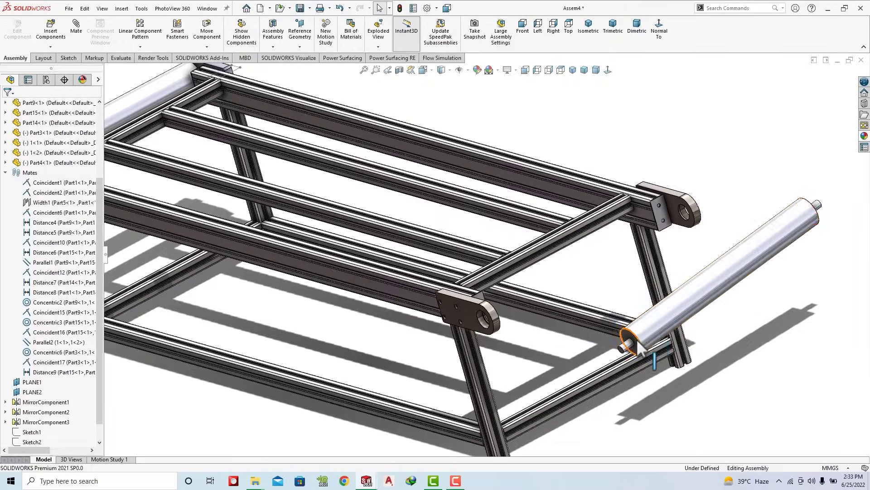
pyautogui.scroll(-5, 637, 339)
pyautogui.click(595, 338)
pyautogui.press('Escape')
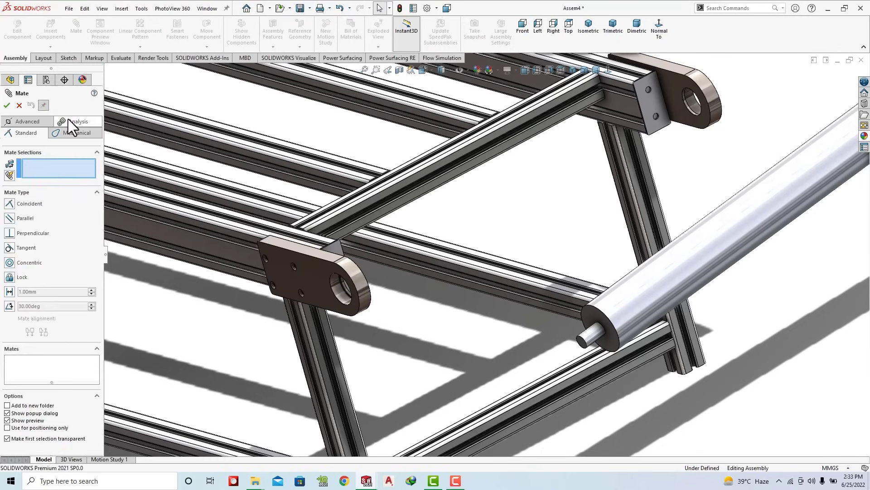
# Step: Cancel the mate and place two copies of bearing part 1 beside the roller
pyautogui.click(50, 95)
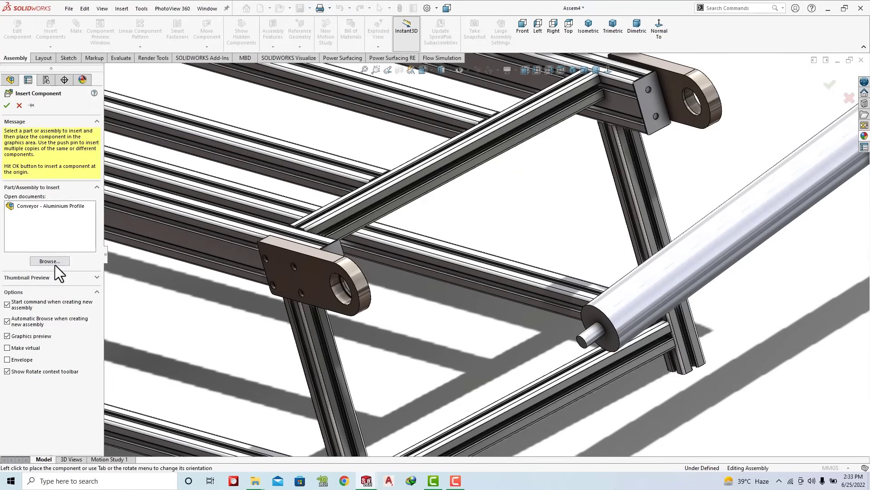
pyautogui.click(50, 261)
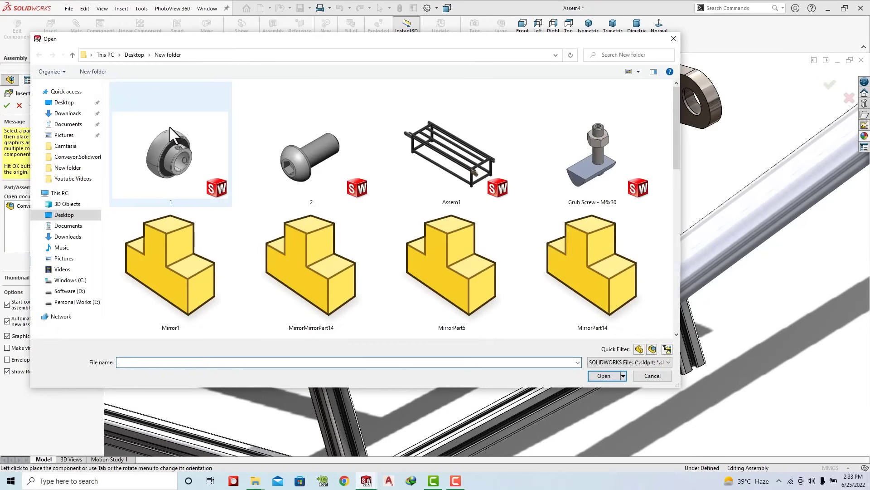
pyautogui.click(601, 376)
pyautogui.click(784, 292)
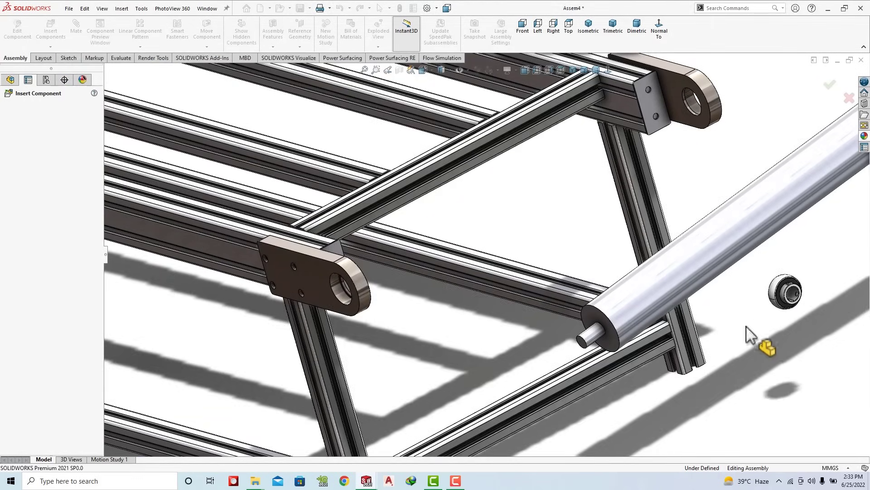
pyautogui.click(745, 327)
pyautogui.scroll(-3, 755, 336)
pyautogui.scroll(3, 755, 322)
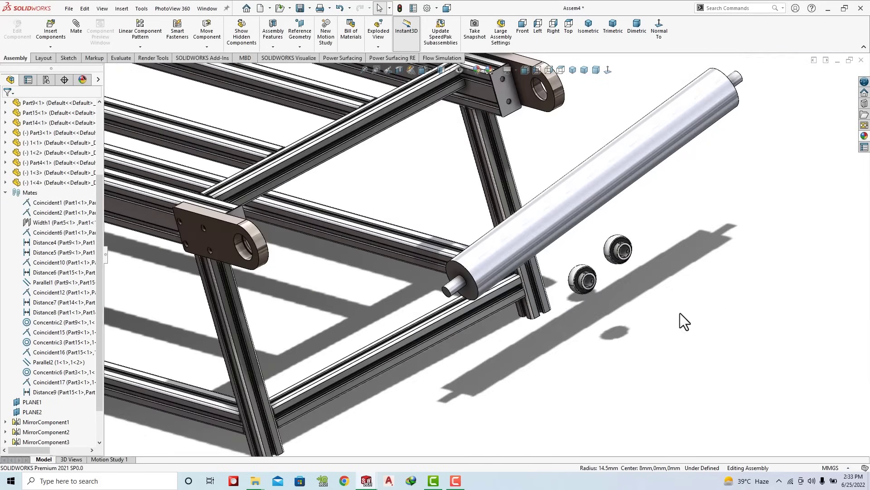
# Step: Rotate the left bearing into orientation and delete the extra bearing copy
pyautogui.click(206, 47)
pyautogui.click(222, 66)
pyautogui.moveTo(584, 286); pyautogui.dragTo(467, 236)
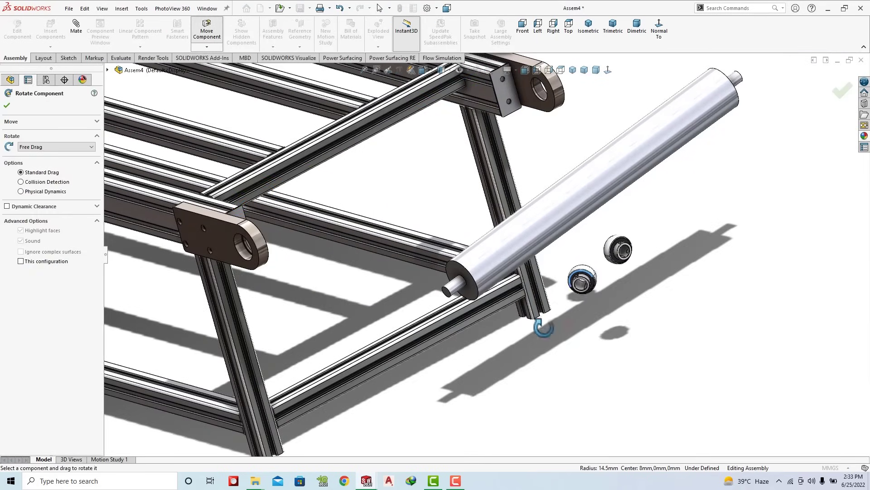
pyautogui.press('Escape')
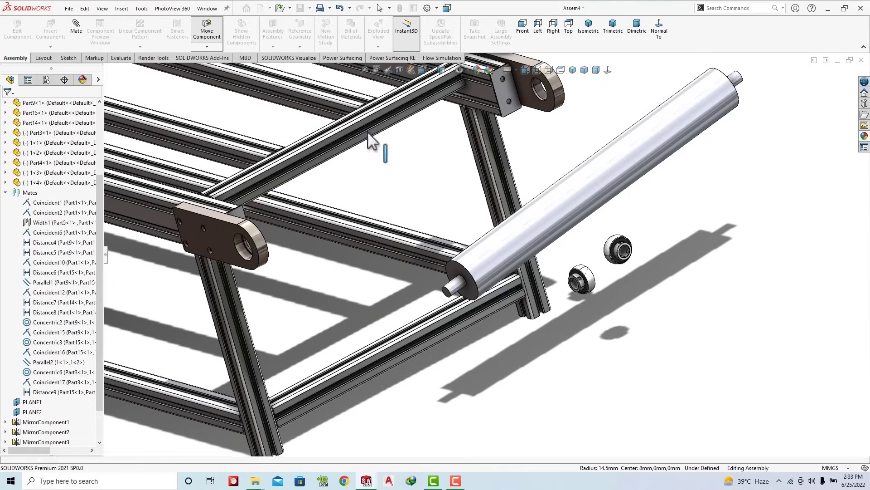
pyautogui.click(609, 254)
pyautogui.press('Delete')
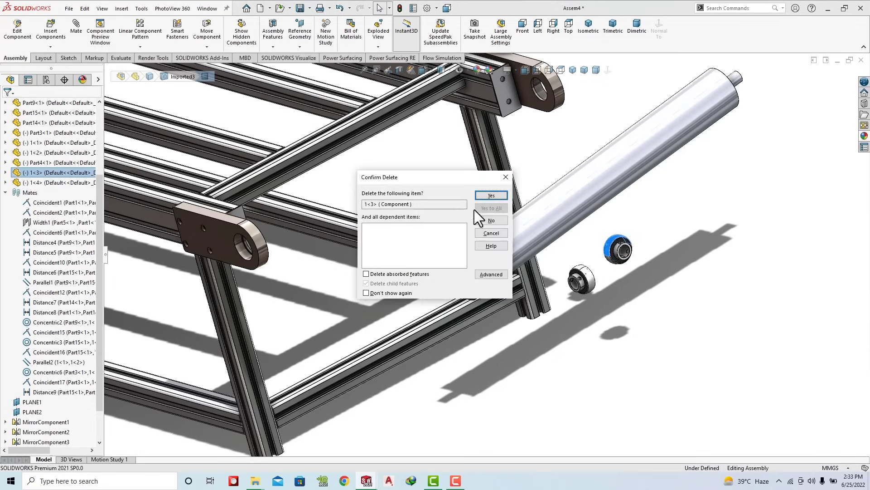
pyautogui.click(492, 195)
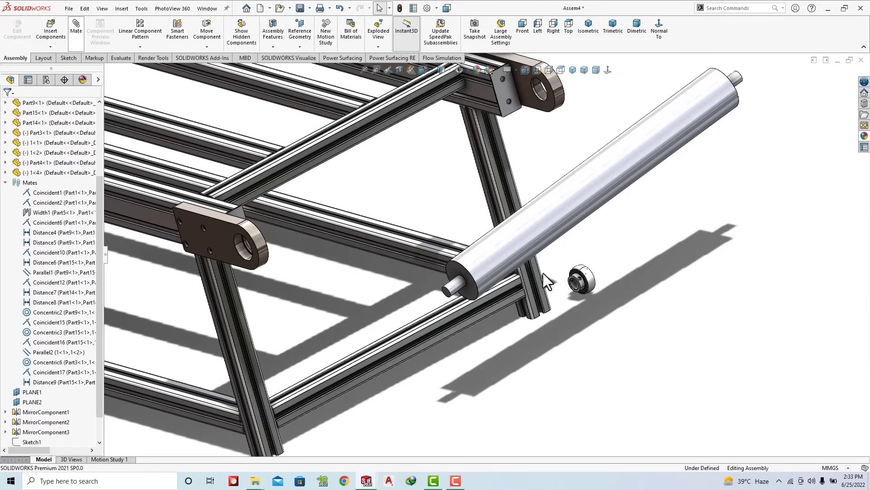
# Step: Mate the bearing concentric with the end plate's hole
pyautogui.click(584, 278)
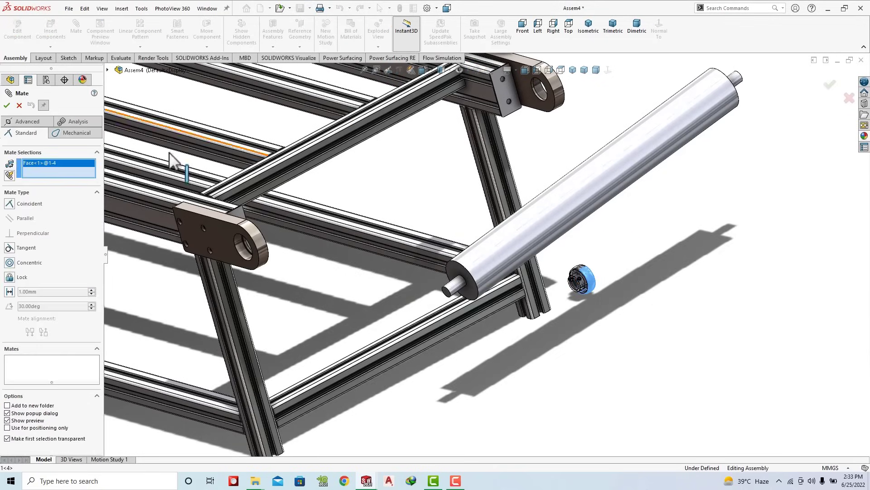
pyautogui.click(245, 259)
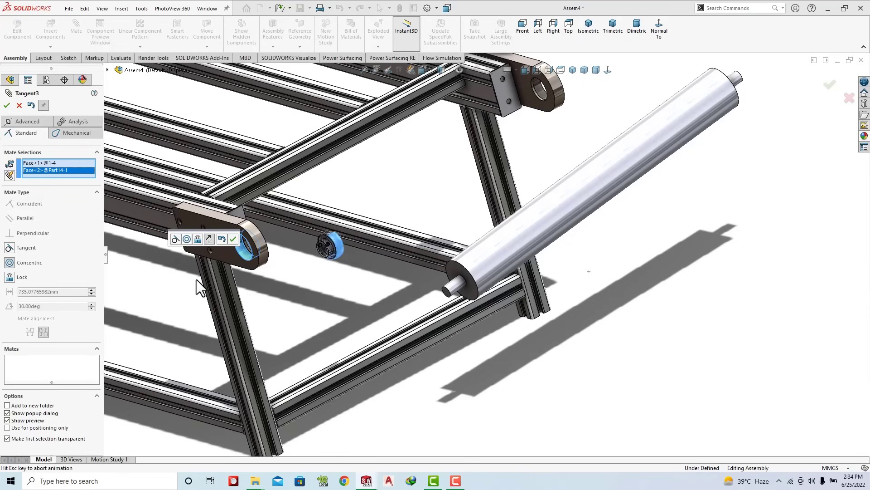
pyautogui.click(187, 239)
pyautogui.click(221, 235)
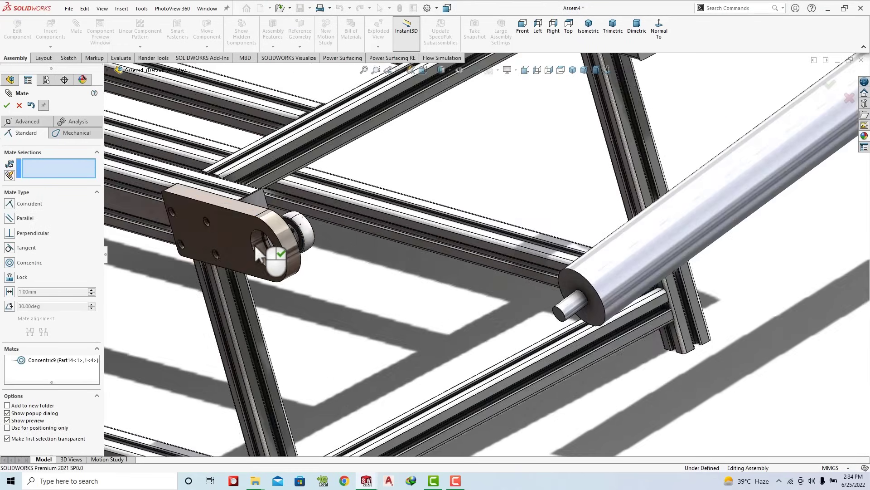
pyautogui.moveTo(221, 236)
pyautogui.mouseDown(button='middle')
pyautogui.moveTo(286, 204)
pyautogui.moveTo(249, 266)
pyautogui.mouseUp(button='middle')
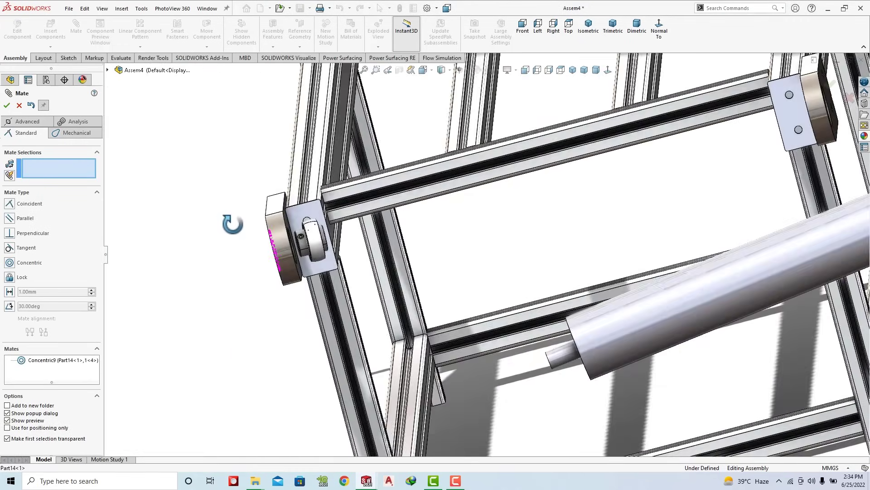
pyautogui.scroll(-5, 318, 254)
pyautogui.moveTo(348, 251); pyautogui.dragTo(419, 216, button='middle')
pyautogui.press('Escape')
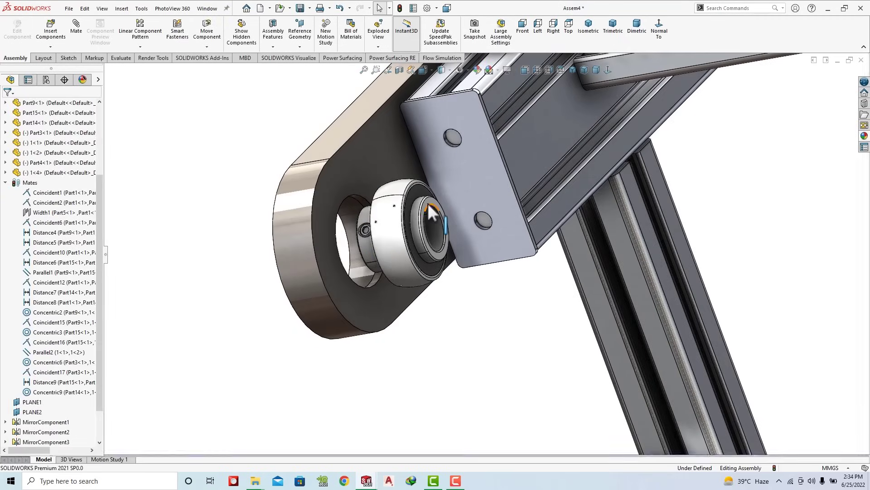
# Step: Mate the bearing's ring face coincident with the end plate face
pyautogui.click(428, 202)
pyautogui.press('m')
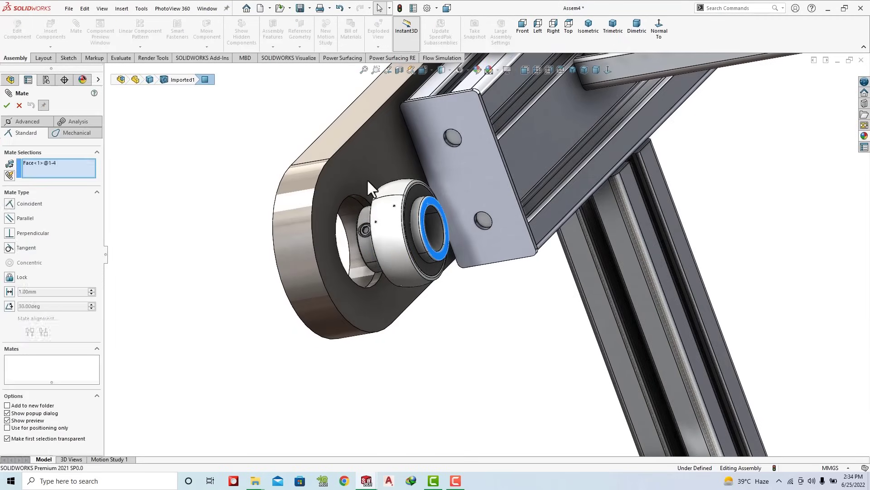
pyautogui.click(366, 179)
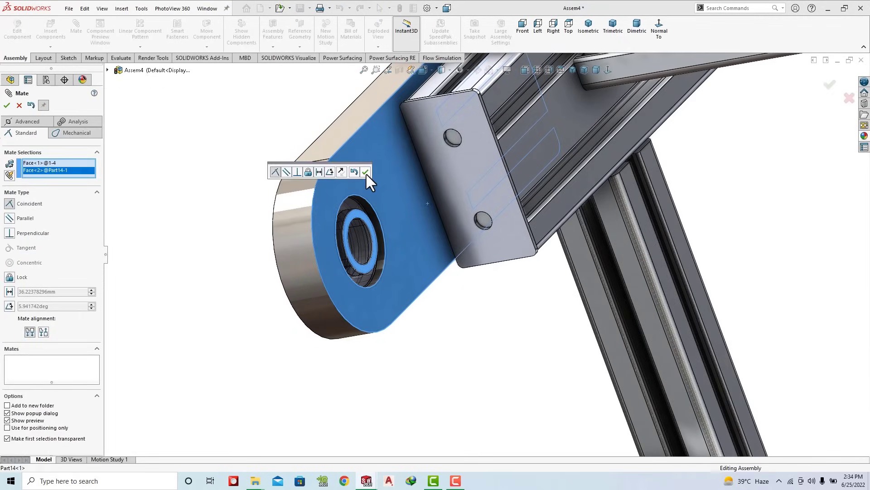
pyautogui.click(365, 171)
pyautogui.click(631, 30)
pyautogui.scroll(-5, 647, 268)
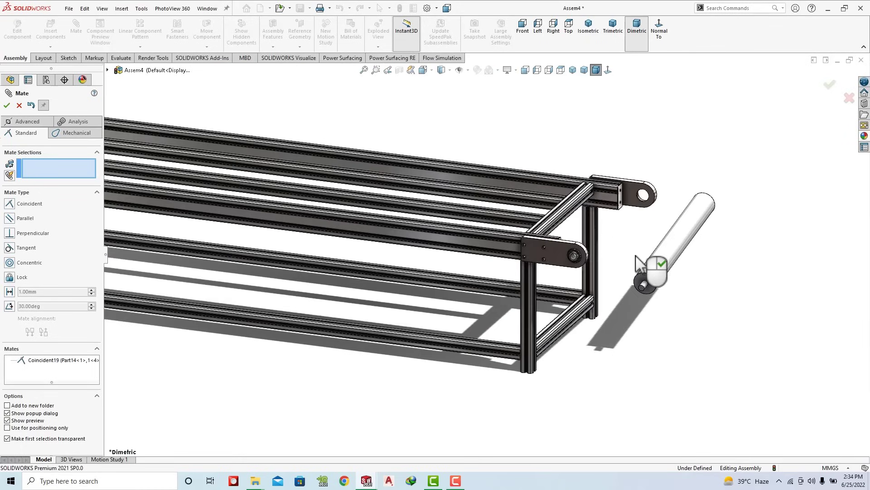
pyautogui.scroll(-2, 641, 243)
pyautogui.moveTo(641, 243)
pyautogui.mouseDown(button='middle')
pyautogui.moveTo(602, 229)
pyautogui.moveTo(526, 269)
pyautogui.mouseUp(button='middle')
pyautogui.scroll(-2, 527, 268)
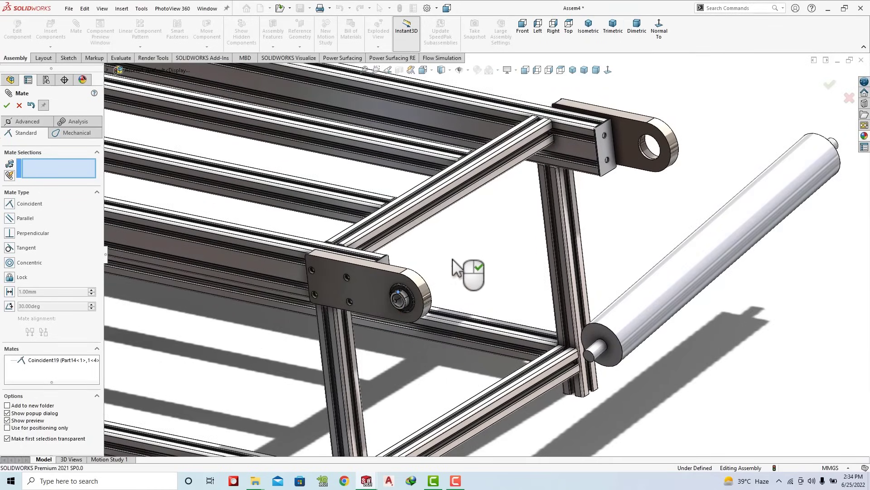
pyautogui.click(19, 106)
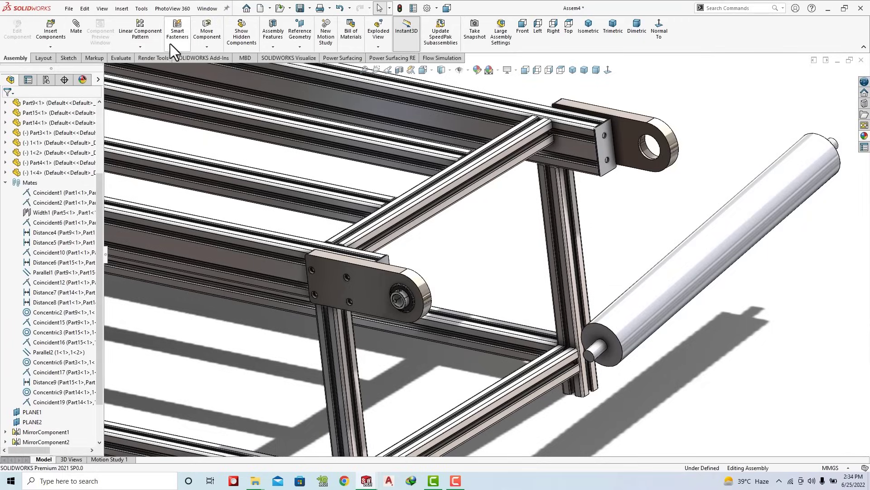
pyautogui.click(140, 47)
# Step: Mirror the bearing across PLANE1 into the opposite end plate
pyautogui.click(157, 122)
pyautogui.scroll(5, 165, 178)
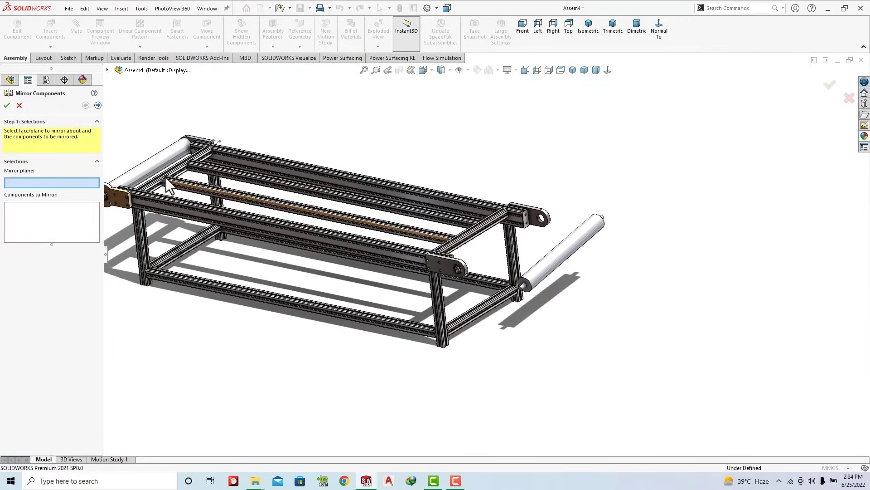
pyautogui.click(108, 70)
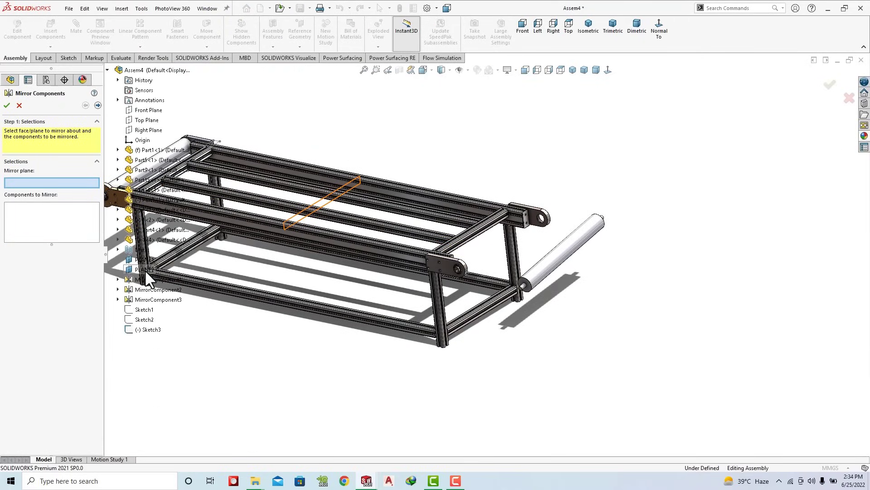
pyautogui.click(143, 257)
pyautogui.scroll(-3, 462, 259)
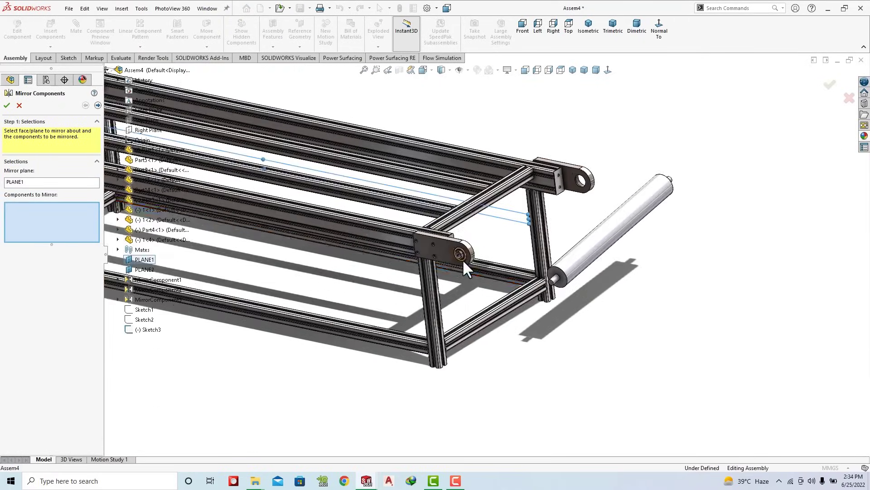
pyautogui.scroll(-3, 464, 261)
pyautogui.click(465, 246)
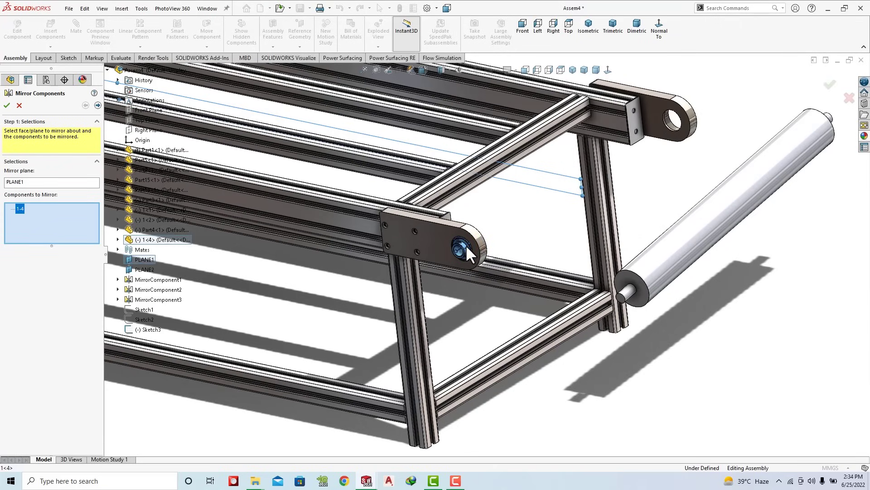
pyautogui.click(98, 106)
pyautogui.click(7, 105)
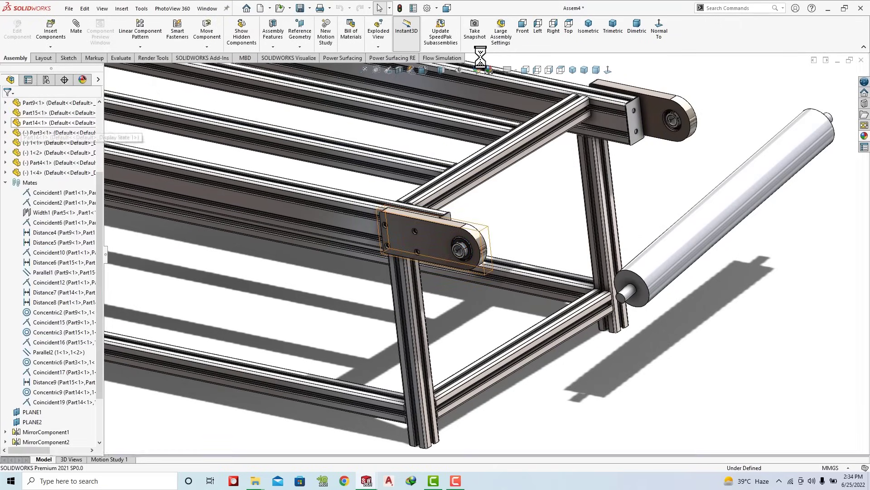
# Step: Orbit to the roller end and switch to the trimetric view
pyautogui.scroll(-3, 468, 239)
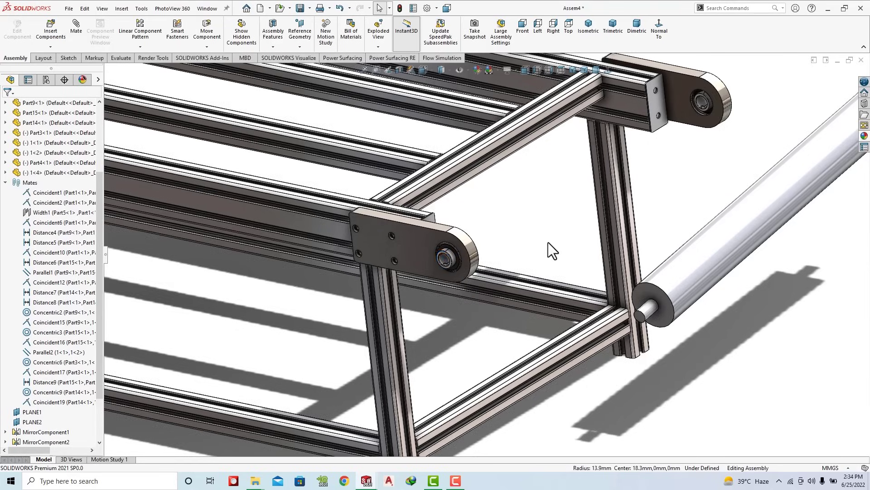
pyautogui.scroll(3, 548, 242)
pyautogui.scroll(5, 548, 242)
pyautogui.scroll(-2, 303, 206)
pyautogui.scroll(-2, 302, 206)
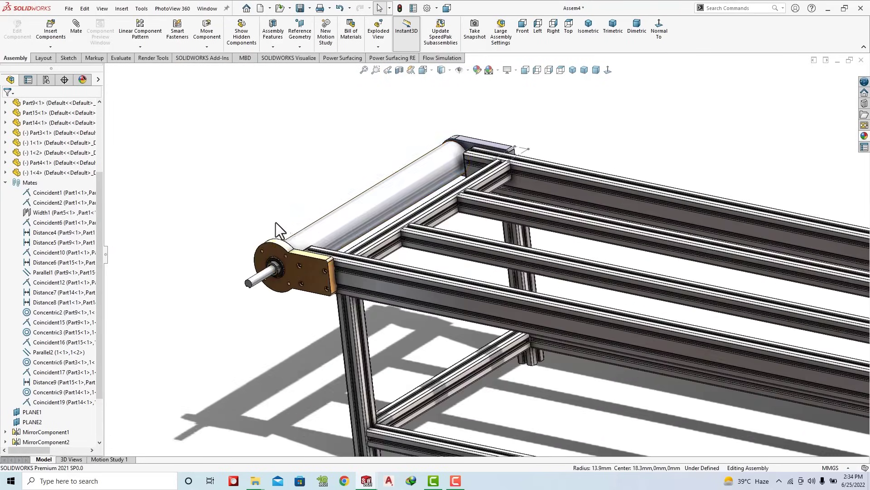
pyautogui.scroll(-2, 302, 234)
pyautogui.moveTo(323, 236)
pyautogui.mouseDown(button='middle')
pyautogui.moveTo(437, 167)
pyautogui.moveTo(509, 195)
pyautogui.moveTo(572, 88)
pyautogui.mouseUp(button='middle')
pyautogui.click(618, 33)
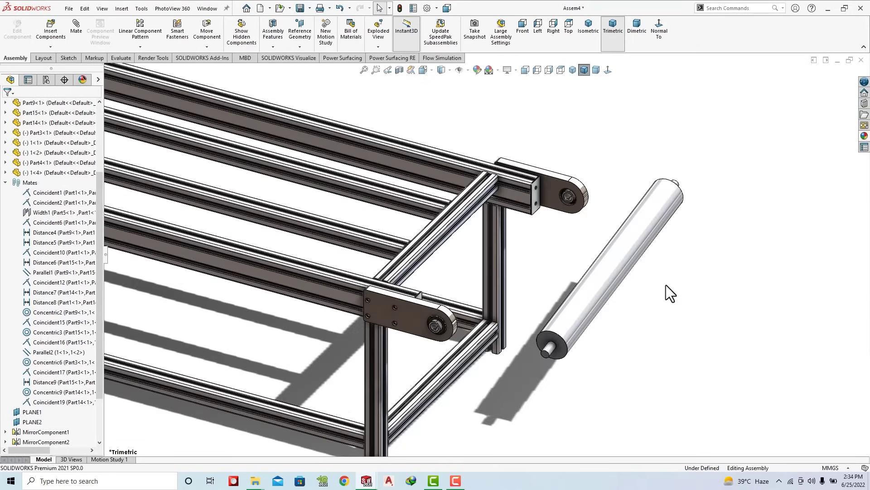
# Step: Mate the roller's end hole concentric with the bearing's inner face
pyautogui.click(549, 350)
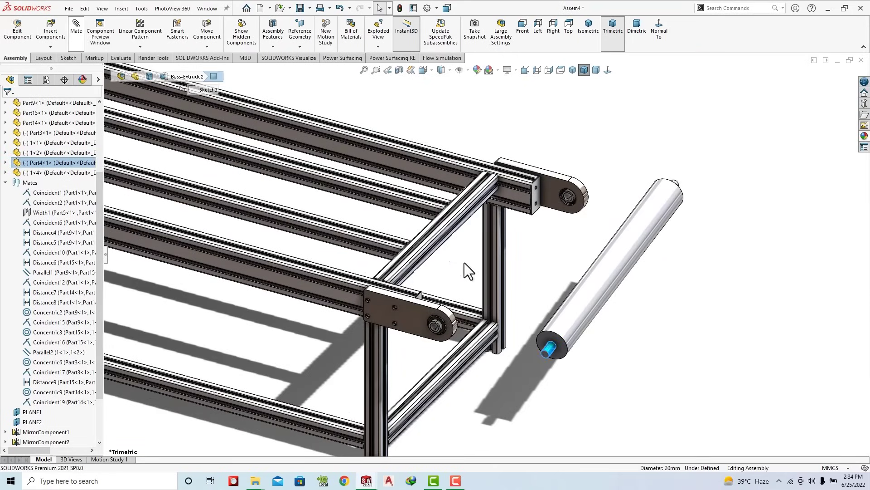
pyautogui.press('m')
pyautogui.scroll(-3, 443, 322)
pyautogui.click(438, 306)
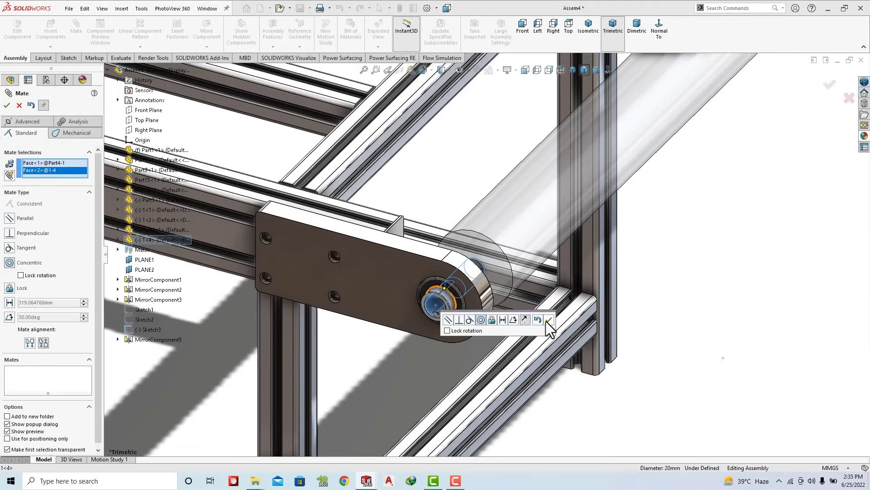
pyautogui.click(548, 321)
pyautogui.moveTo(477, 292)
pyautogui.mouseDown(button='middle')
pyautogui.moveTo(491, 255)
pyautogui.moveTo(481, 195)
pyautogui.mouseUp(button='middle')
pyautogui.scroll(-3, 462, 315)
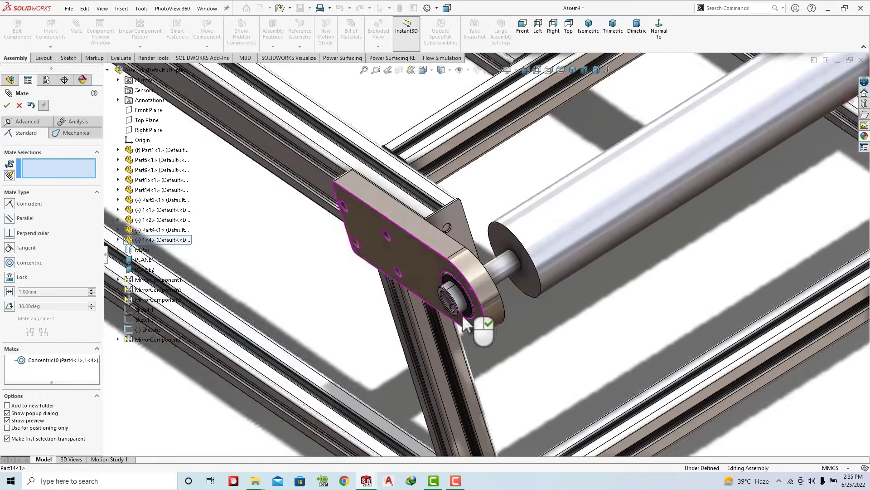
pyautogui.rightClick(462, 314)
# Step: Slide the roller and mate its shaft end flush with the bearing ring face
pyautogui.moveTo(579, 234); pyautogui.dragTo(642, 167)
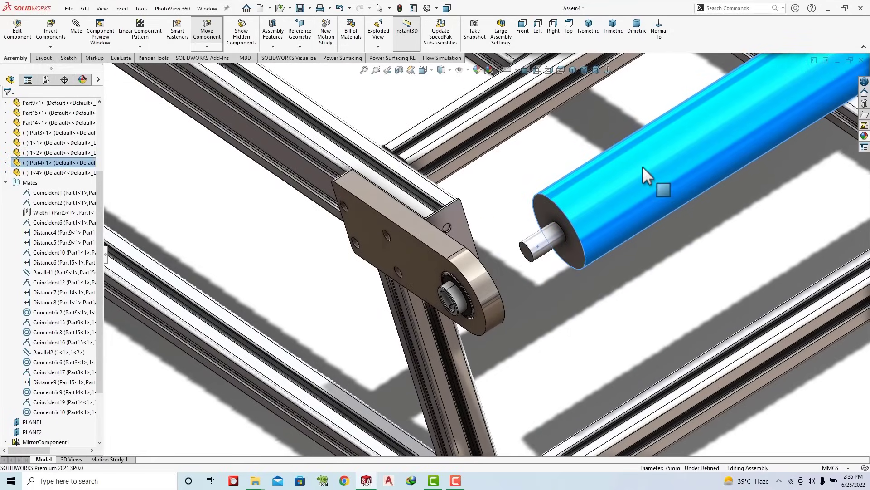
pyautogui.click(531, 257)
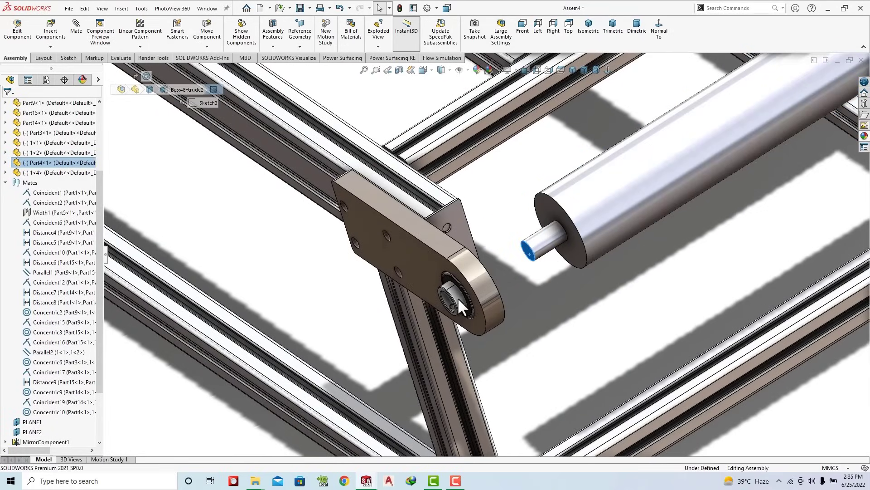
pyautogui.scroll(3, 454, 298)
pyautogui.scroll(2, 449, 295)
pyautogui.click(407, 252)
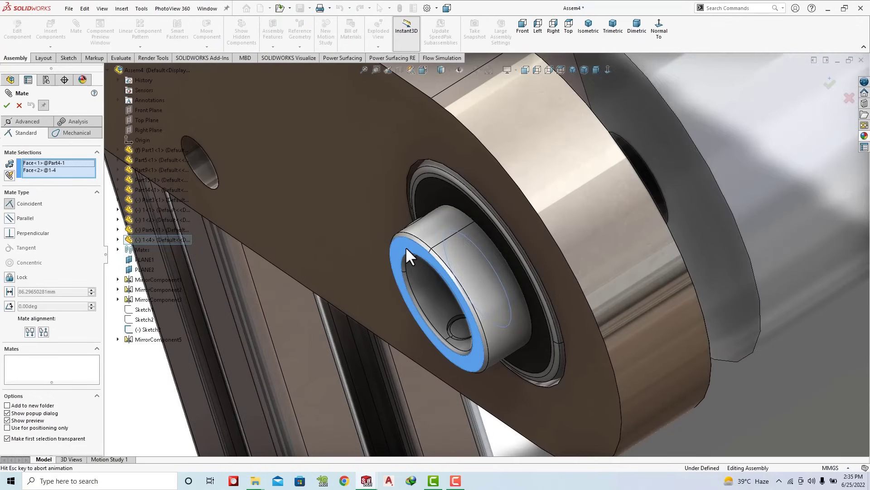
pyautogui.click(397, 241)
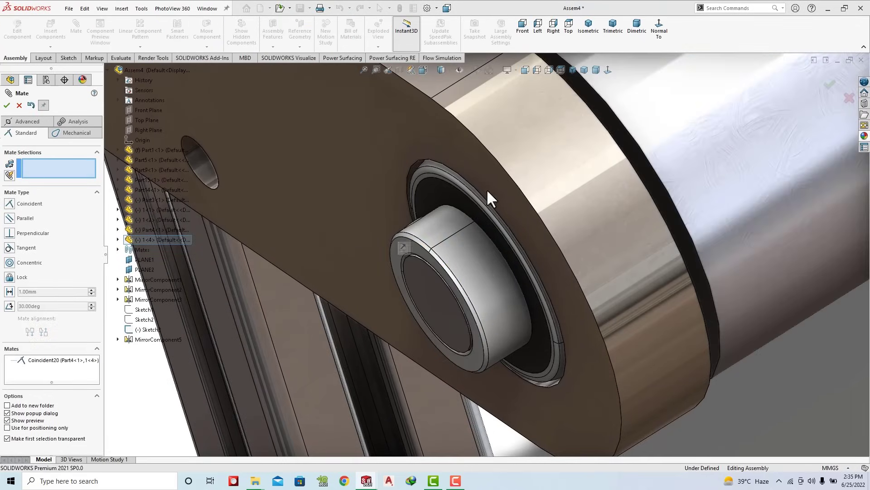
# Step: Inspect the fitted roller in dimetric view and save the assembly as Assem4
pyautogui.click(630, 31)
pyautogui.scroll(3, 657, 209)
pyautogui.scroll(3, 635, 206)
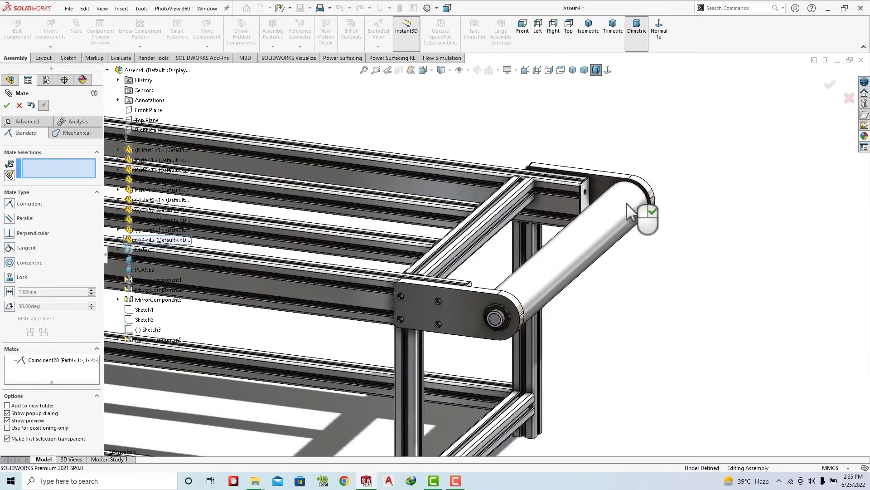
pyautogui.moveTo(628, 211); pyautogui.dragTo(551, 232, button='middle')
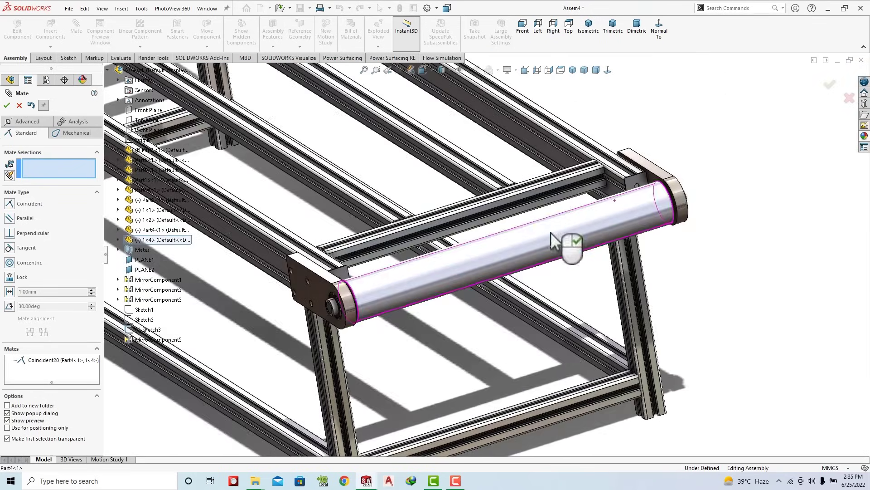
pyautogui.rightClick(377, 292)
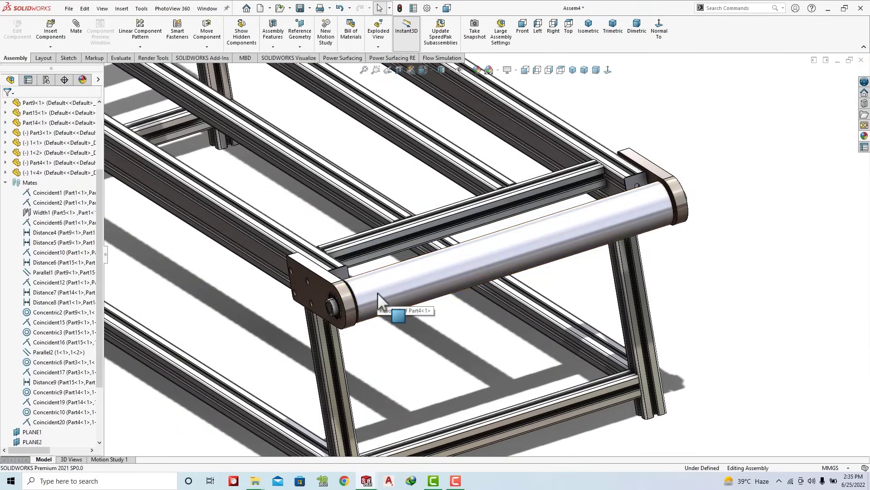
pyautogui.hotkey('ctrl', 's')
pyautogui.click(587, 355)
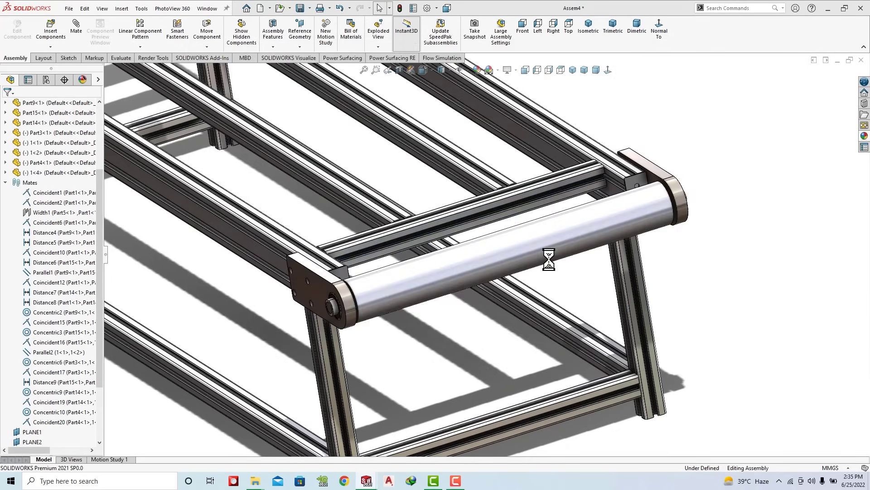
pyautogui.click(5, 183)
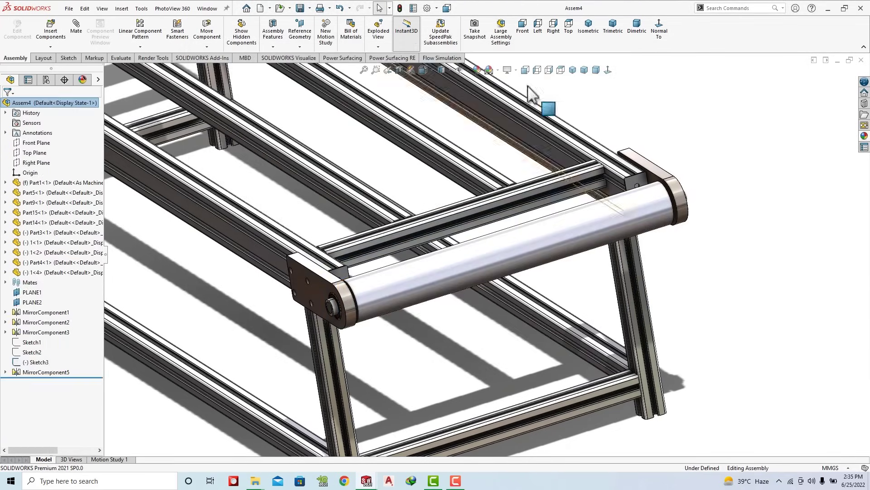
pyautogui.click(613, 24)
pyautogui.scroll(-2, 672, 271)
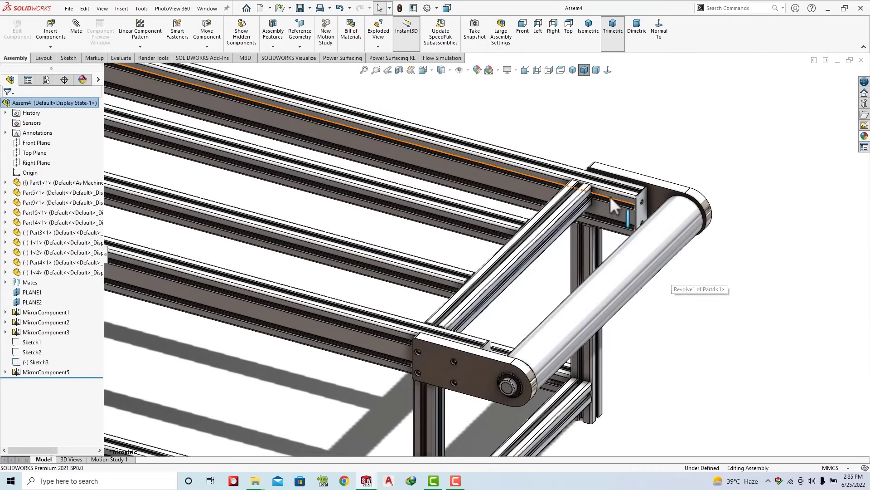
pyautogui.scroll(-2, 610, 196)
pyautogui.scroll(-2, 585, 199)
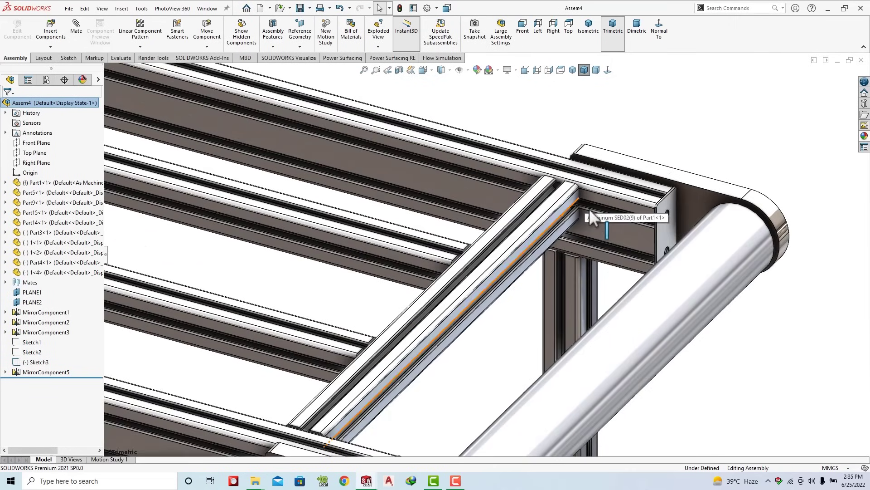
pyautogui.click(121, 58)
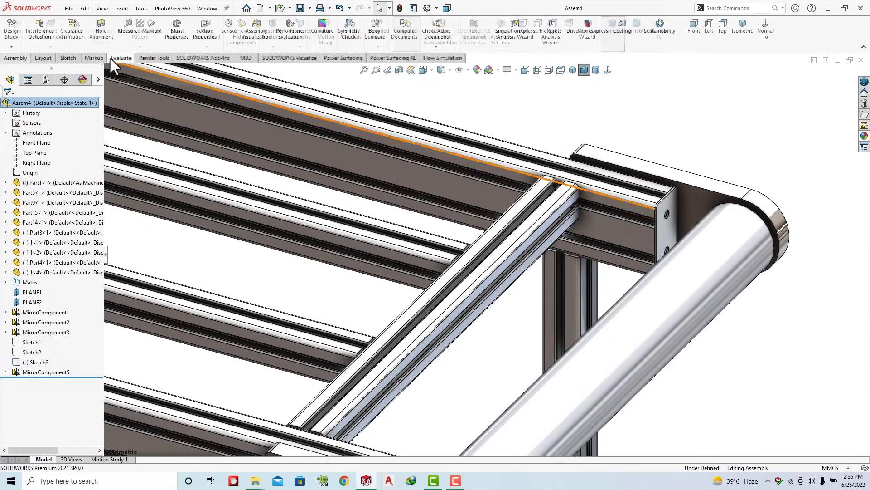
pyautogui.click(124, 31)
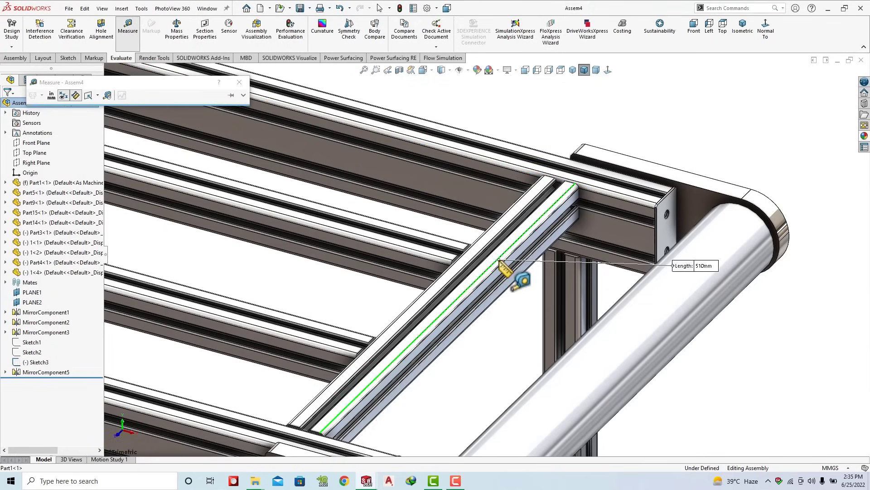
pyautogui.press('Escape')
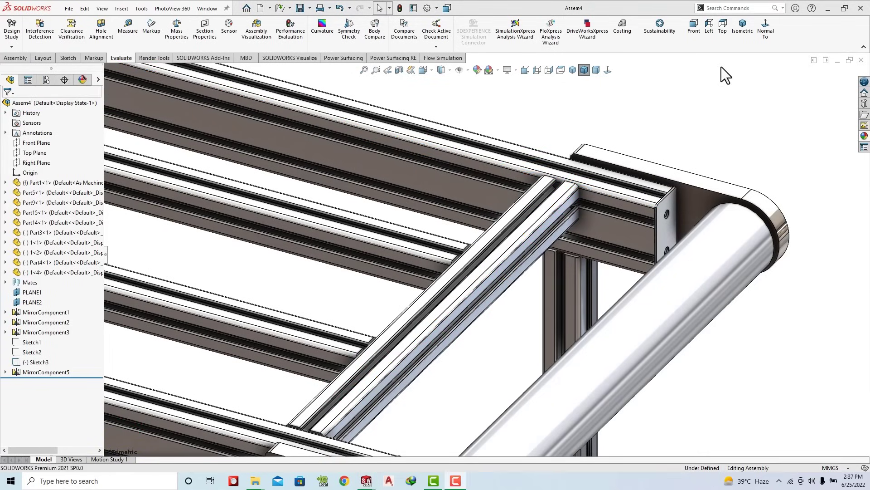
pyautogui.click(741, 27)
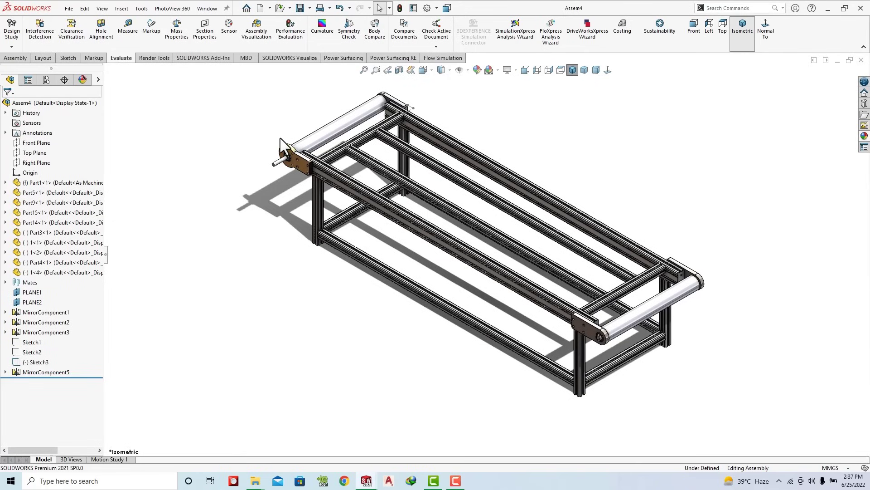
pyautogui.click(131, 32)
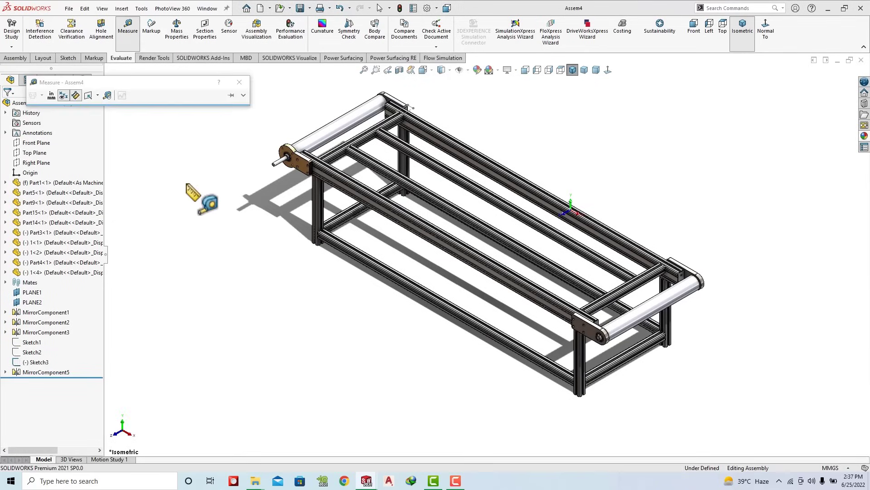
pyautogui.click(240, 83)
pyautogui.click(15, 58)
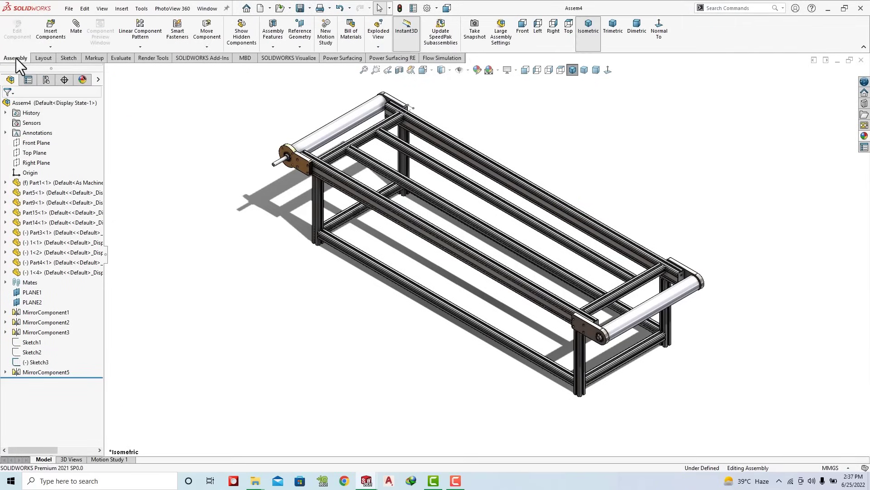
# Step: Insert Part7, the long thin strip, from the Desktop's New folder
pyautogui.click(54, 32)
pyautogui.click(60, 260)
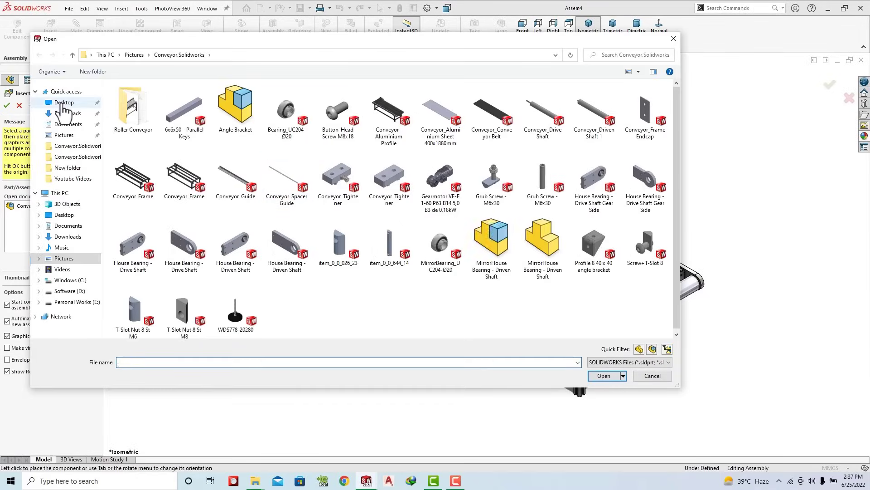
pyautogui.click(63, 104)
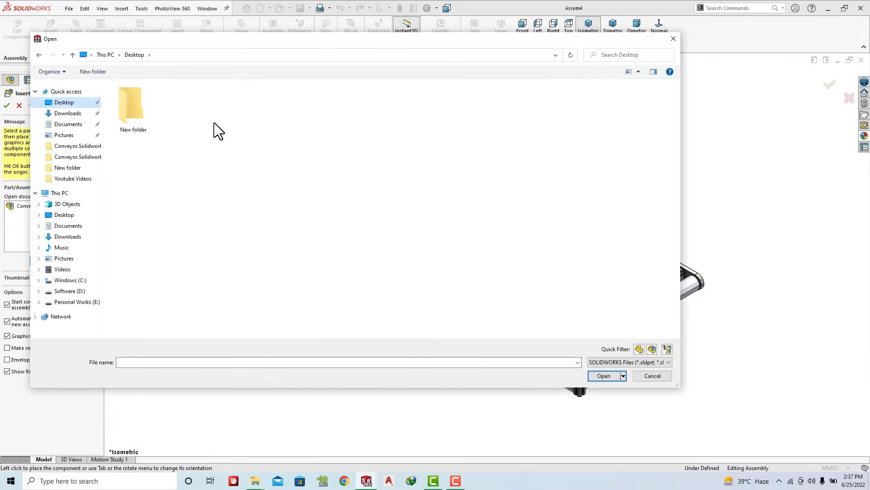
pyautogui.doubleClick(132, 113)
pyautogui.scroll(-5, 459, 216)
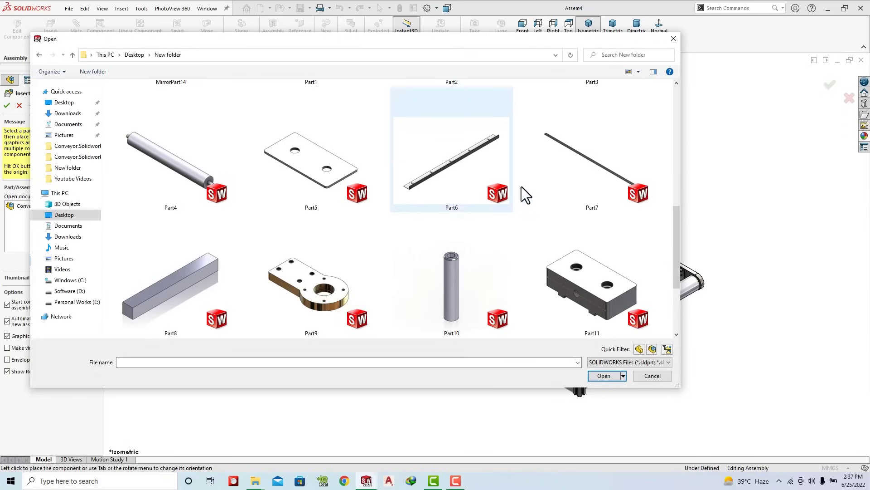
pyautogui.scroll(5, 537, 227)
pyautogui.scroll(-3, 536, 226)
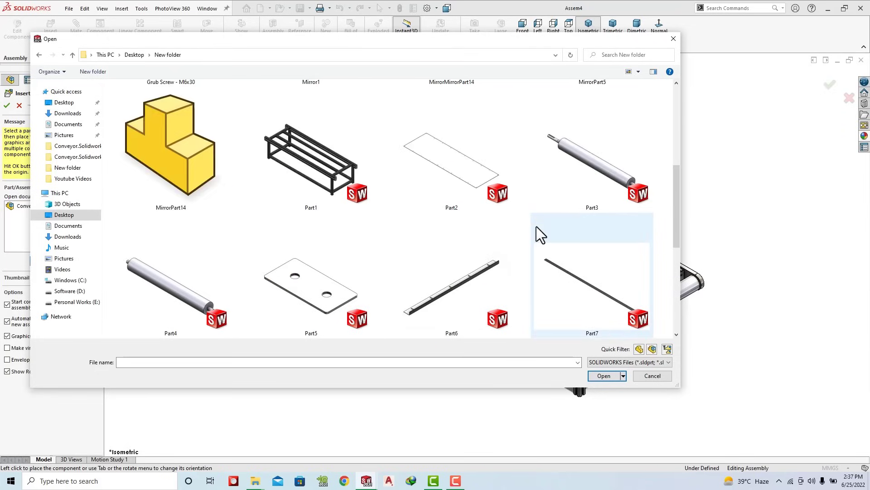
pyautogui.scroll(-2, 537, 227)
pyautogui.click(536, 227)
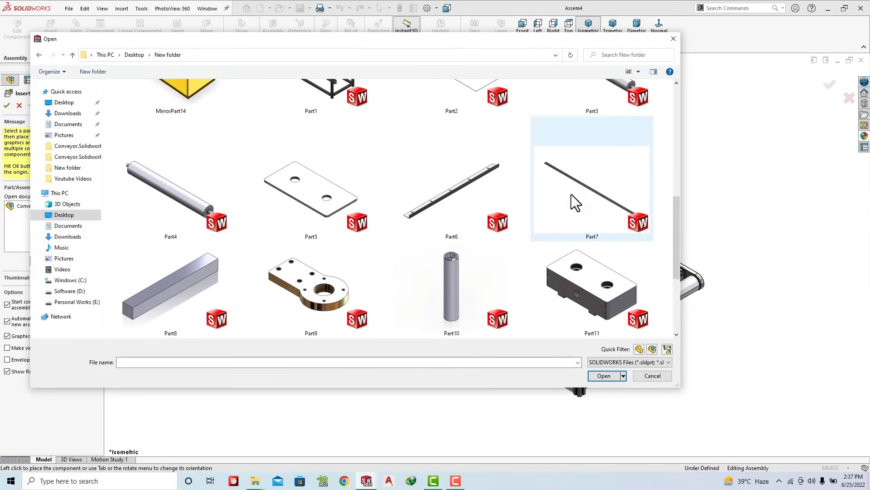
pyautogui.click(598, 373)
# Step: Drop the Part7 guide strip onto the frame rail and zoom out to the whole conveyor
pyautogui.scroll(-2, 415, 212)
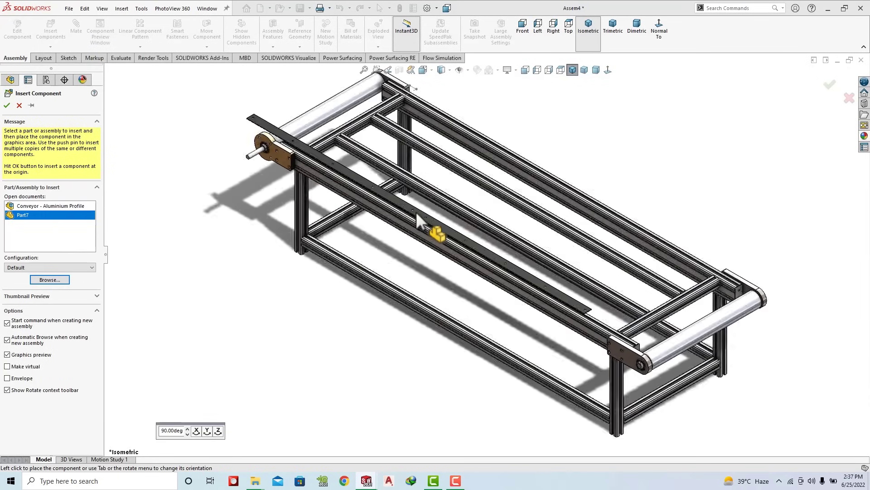
pyautogui.scroll(-5, 415, 211)
pyautogui.scroll(3, 458, 222)
pyautogui.click(458, 223)
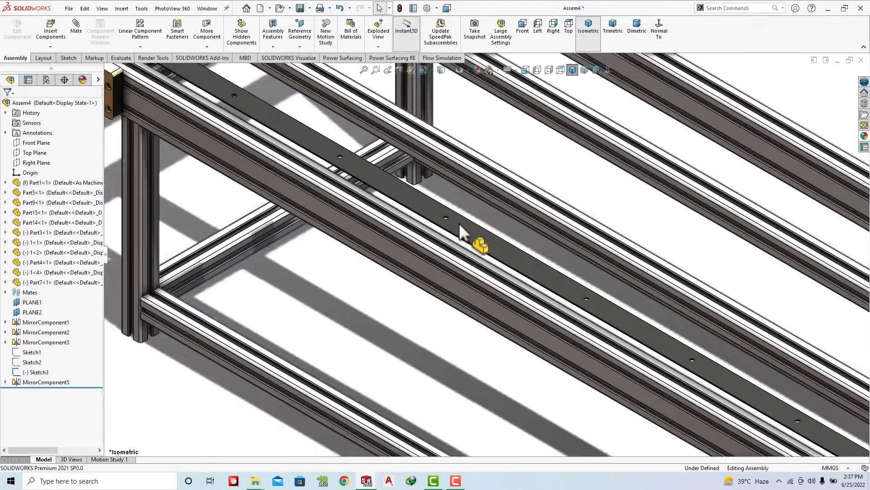
pyautogui.scroll(3, 459, 223)
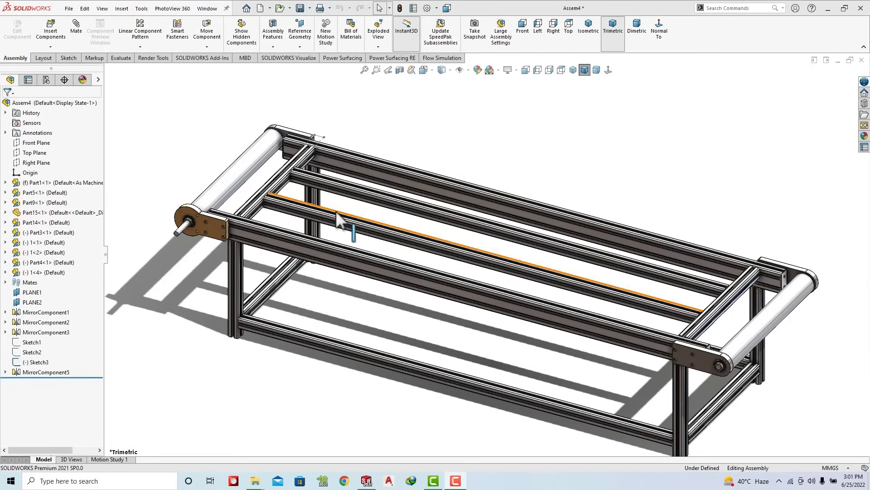
# Step: Insert a second Part7 strip from Desktop > New folder, place it above the frame and select it
pyautogui.click(58, 42)
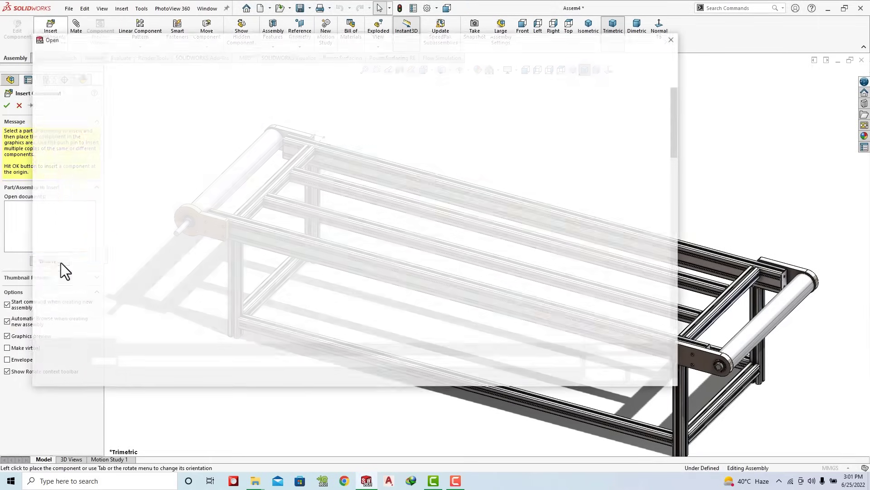
pyautogui.click(73, 103)
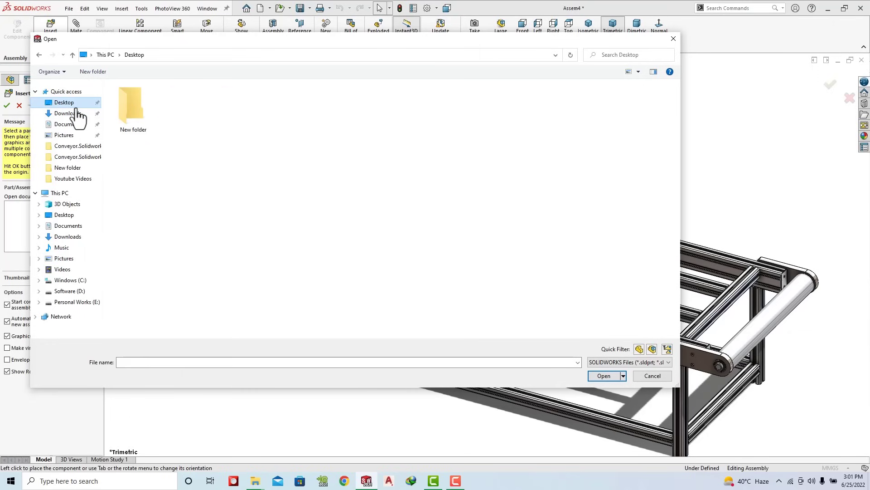
pyautogui.doubleClick(136, 116)
pyautogui.scroll(-5, 439, 263)
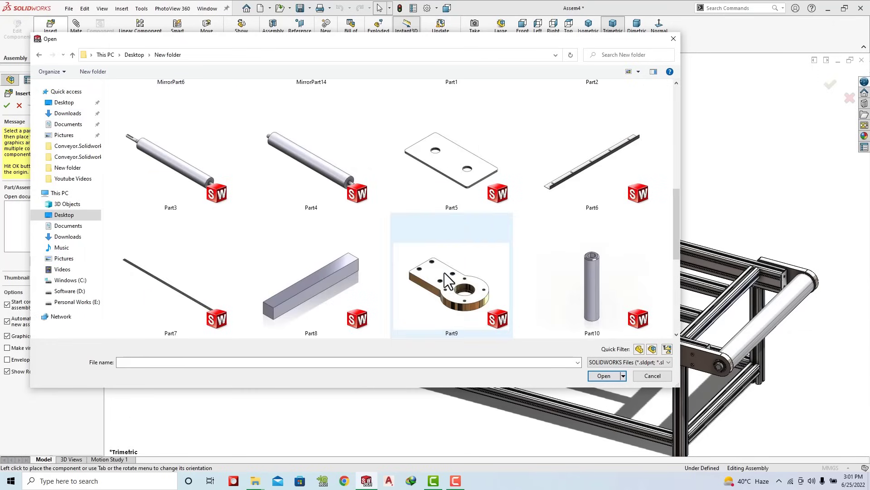
pyautogui.doubleClick(174, 271)
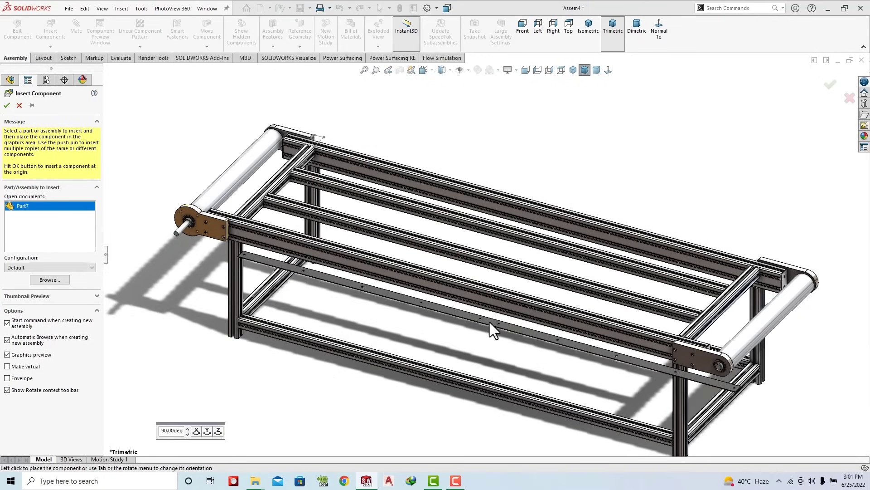
pyautogui.click(531, 153)
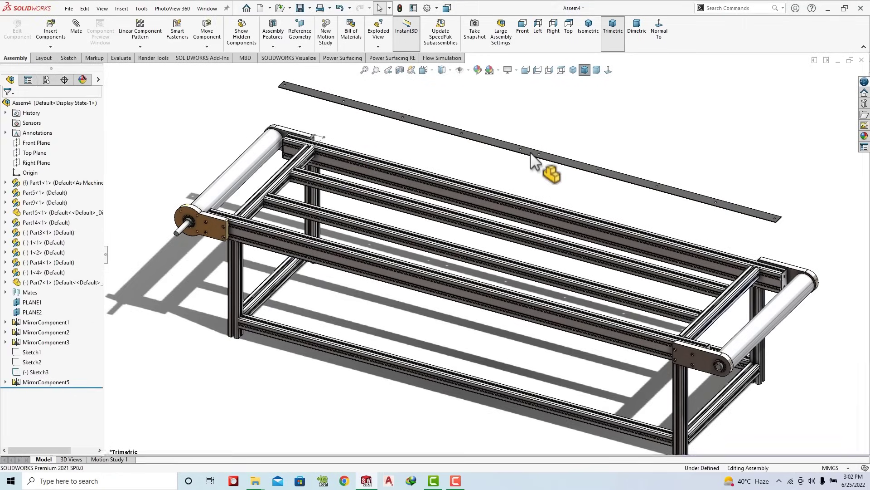
pyautogui.click(529, 152)
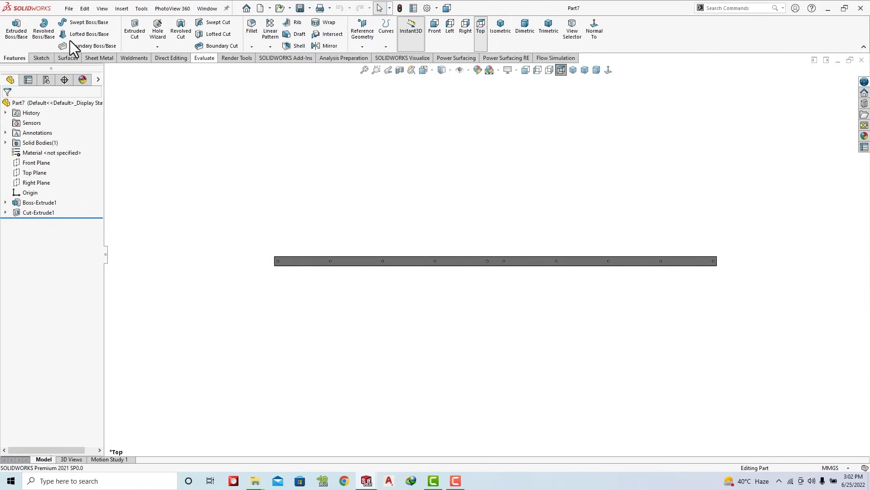
# Step: Measure the strip's edge length, then edit Sketch2 under Cut-Extrude1
pyautogui.click(70, 28)
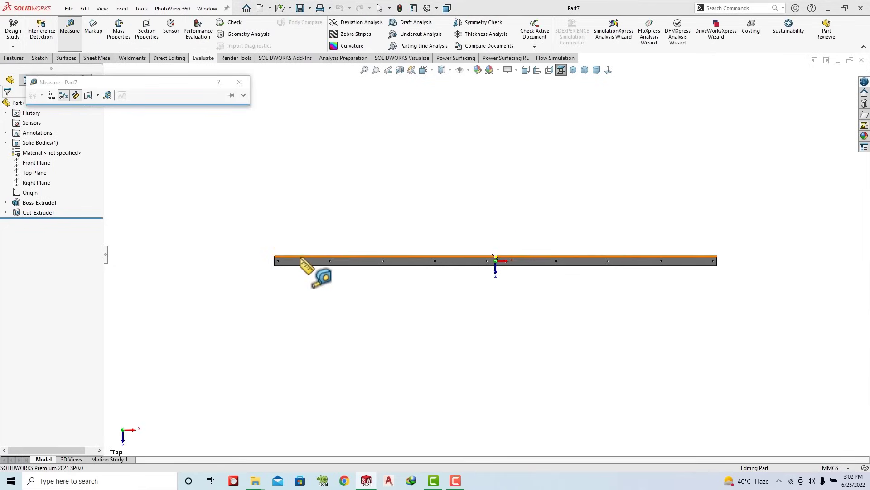
pyautogui.click(300, 257)
pyautogui.press('Escape')
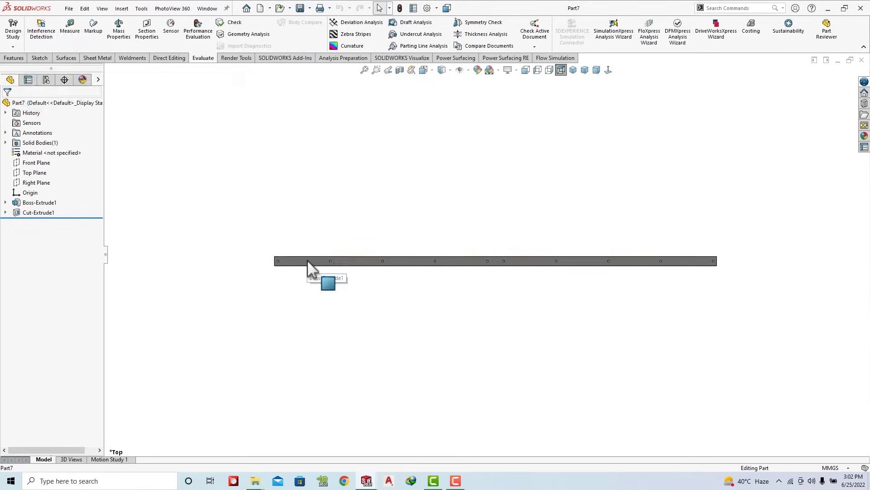
pyautogui.click(6, 212)
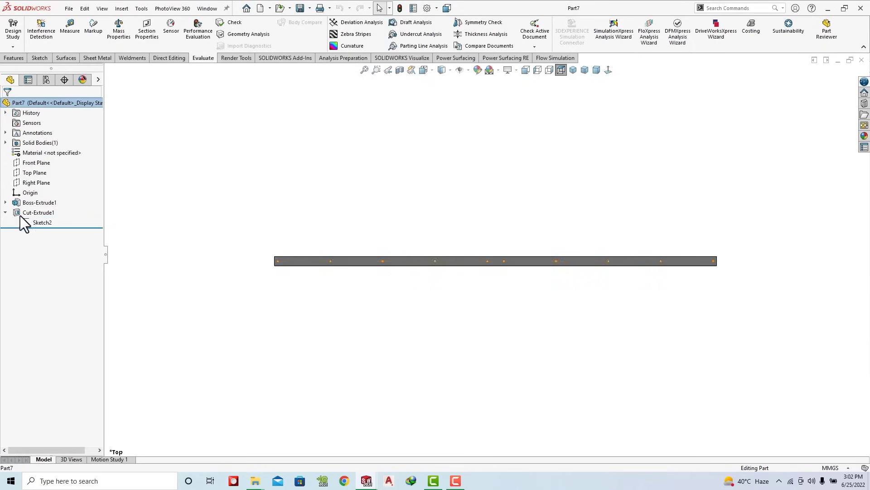
pyautogui.click(39, 221)
pyautogui.click(53, 191)
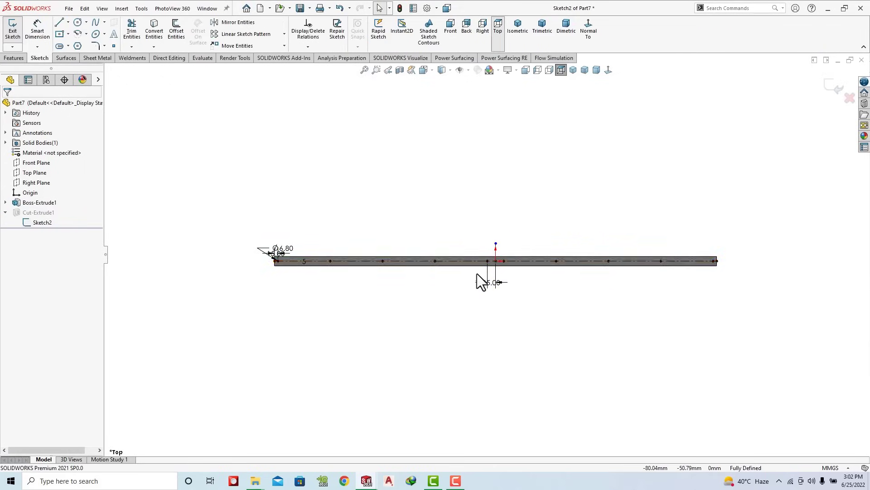
# Step: Change the 35.00 hole spacing dimension to 75 mm
pyautogui.scroll(-2, 423, 270)
pyautogui.scroll(-2, 154, 240)
pyautogui.scroll(-1, 190, 230)
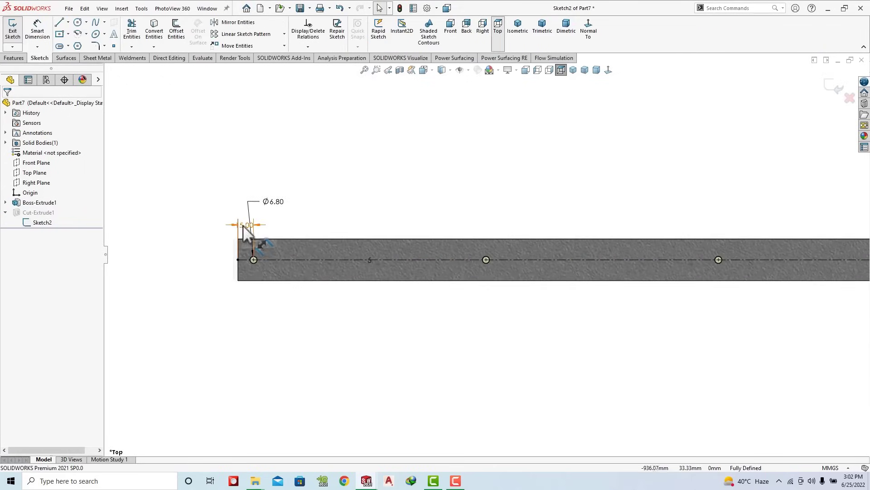
pyautogui.click(199, 178)
pyautogui.click(382, 194)
pyautogui.scroll(2, 768, 352)
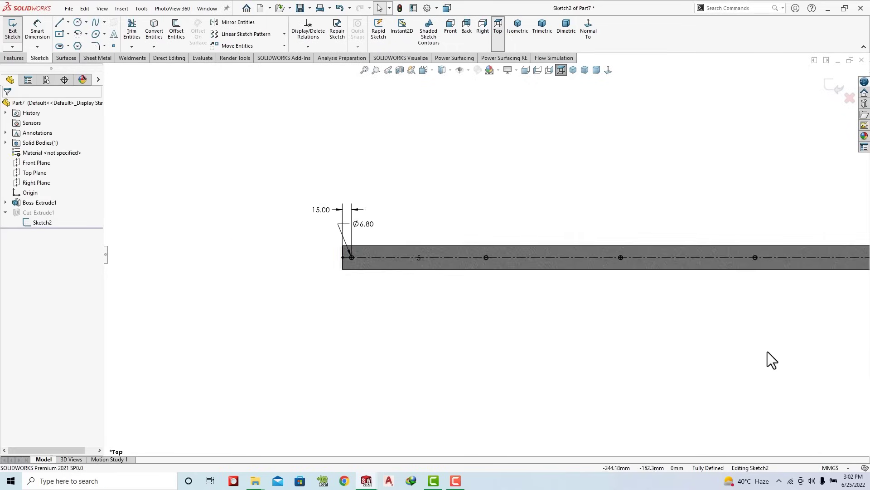
pyautogui.scroll(1, 712, 284)
pyautogui.scroll(-1, 711, 284)
pyautogui.doubleClick(592, 273)
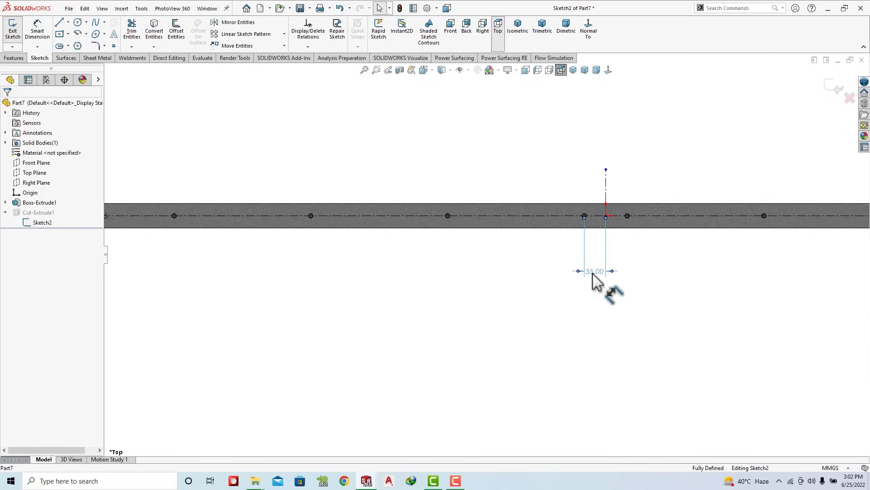
pyautogui.write('75')
pyautogui.press('Return')
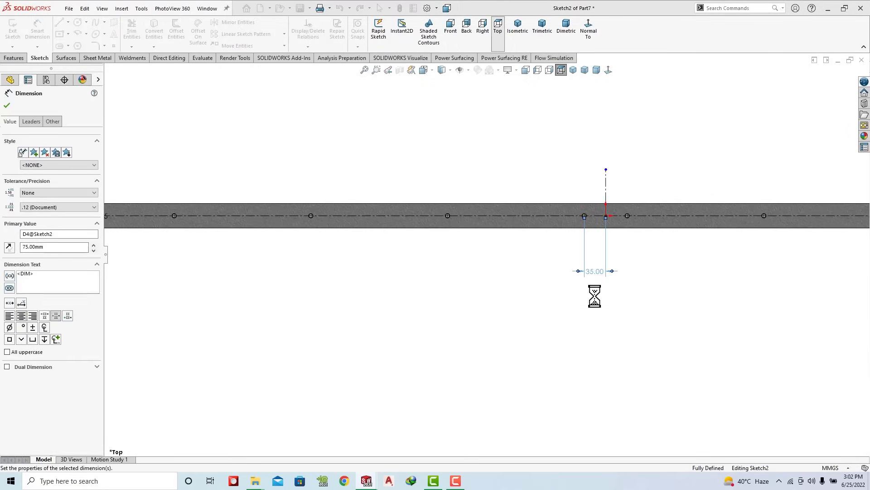
# Step: Draw a centerline from the left hole to the middle hole and add a driven 212.50 dimension
pyautogui.scroll(4, 501, 243)
pyautogui.scroll(-3, 269, 210)
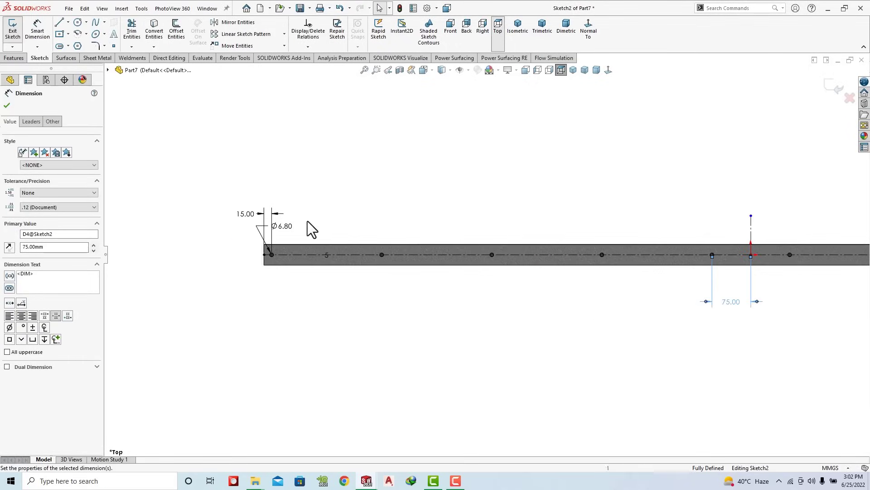
pyautogui.click(68, 22)
pyautogui.click(82, 39)
pyautogui.scroll(-3, 295, 253)
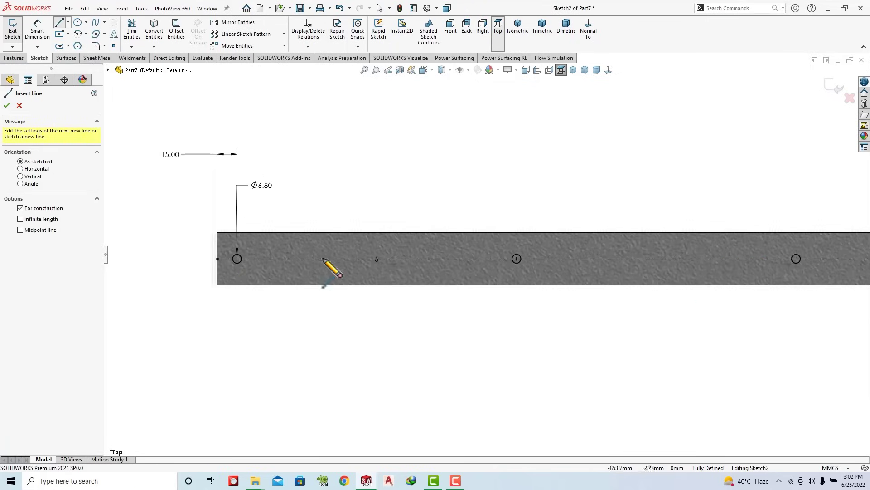
pyautogui.click(237, 258)
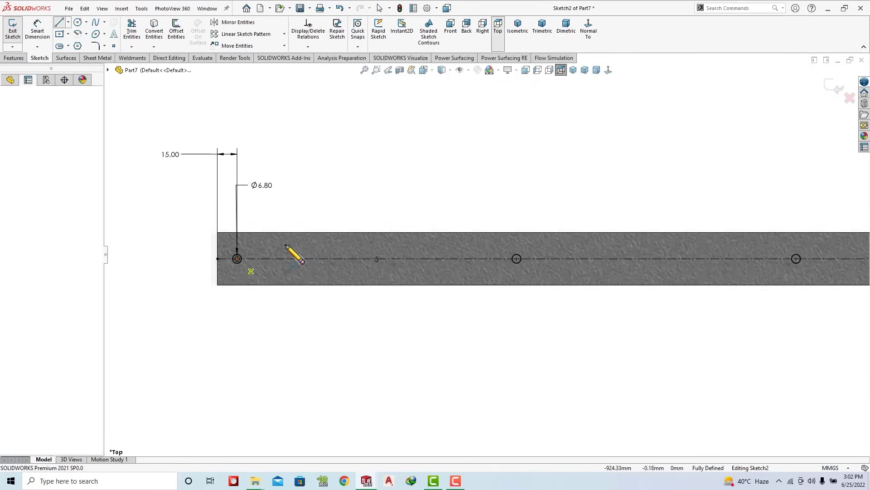
pyautogui.click(516, 259)
pyautogui.click(55, 22)
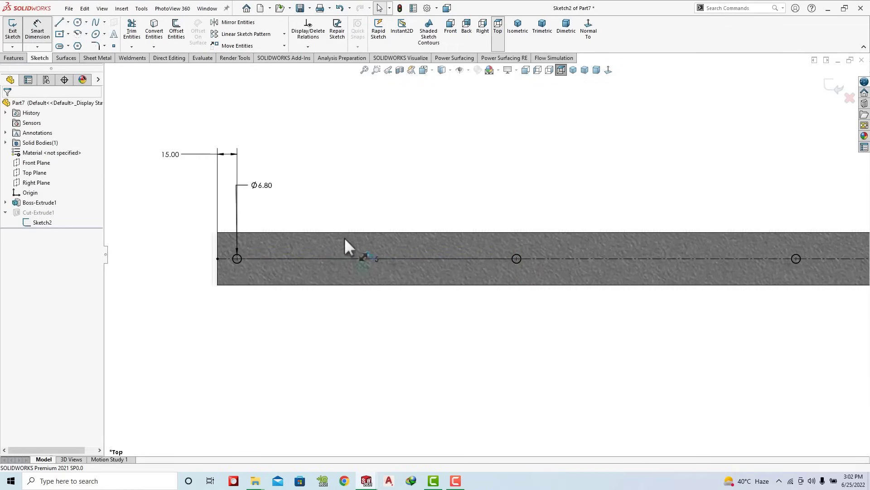
pyautogui.click(237, 259)
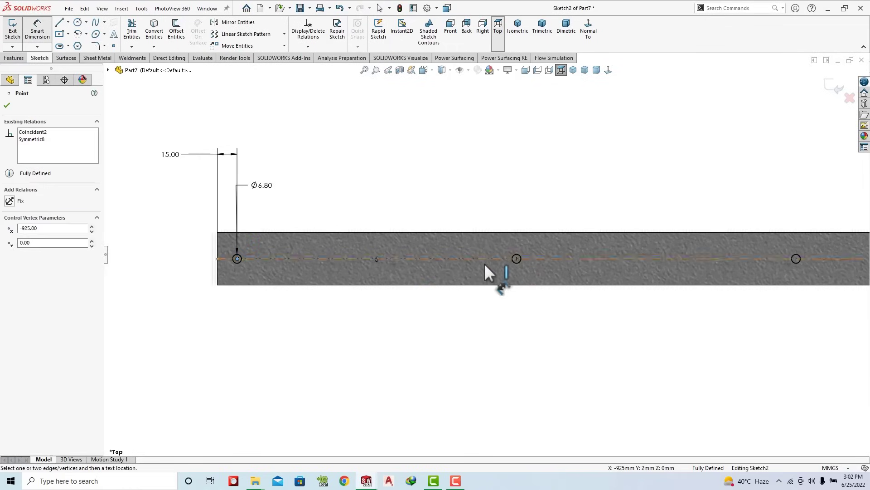
pyautogui.click(516, 258)
pyautogui.click(399, 225)
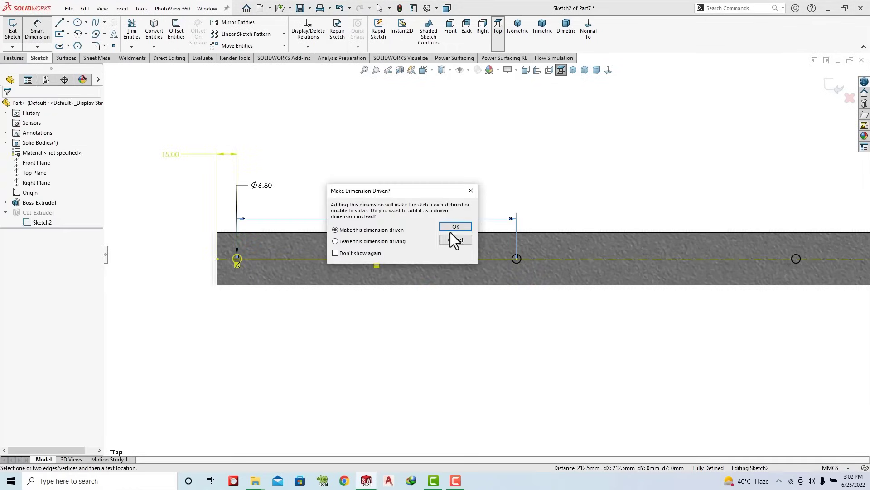
pyautogui.click(452, 227)
# Step: Exit the hole sketch and close the Part7 window
pyautogui.scroll(2, 382, 237)
pyautogui.scroll(4, 408, 245)
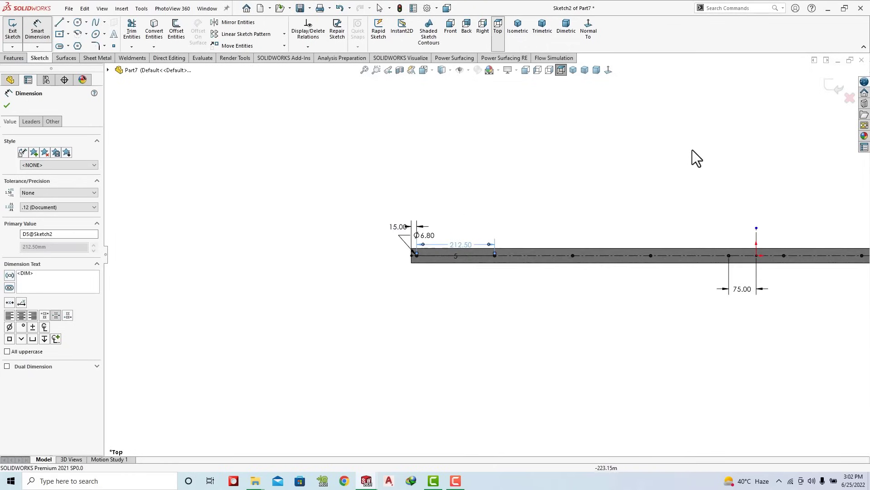
pyautogui.click(832, 91)
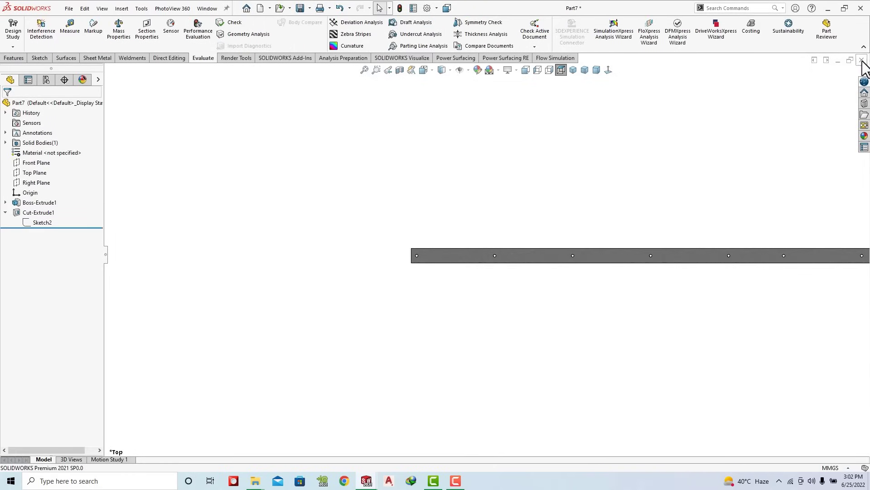
pyautogui.click(862, 60)
# Step: Save the updated Part7 and rebuild the assembly
pyautogui.click(418, 240)
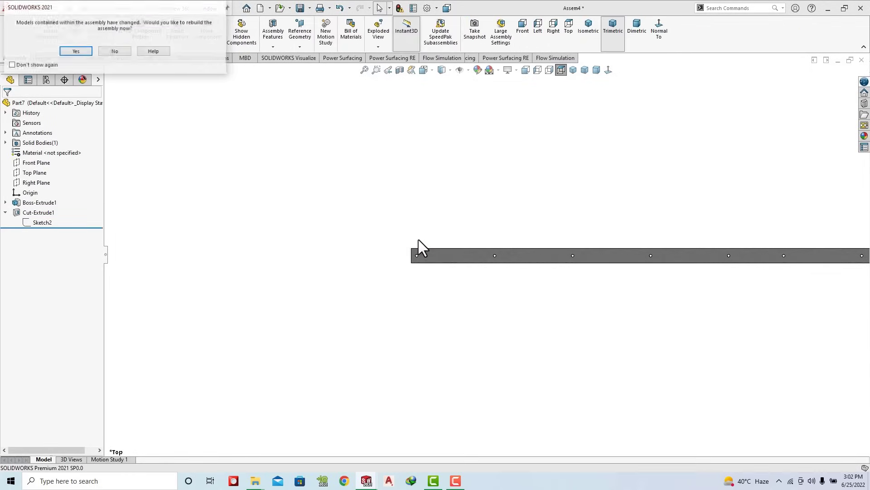
pyautogui.click(72, 50)
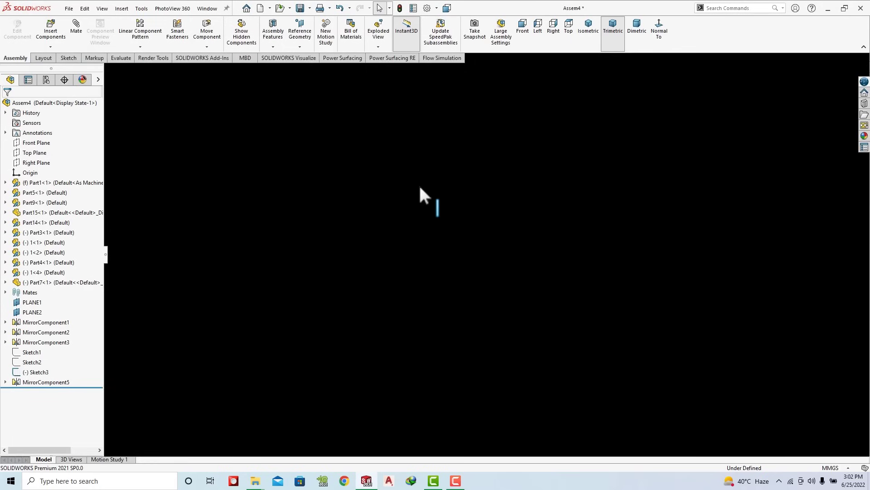
pyautogui.scroll(-2, 408, 131)
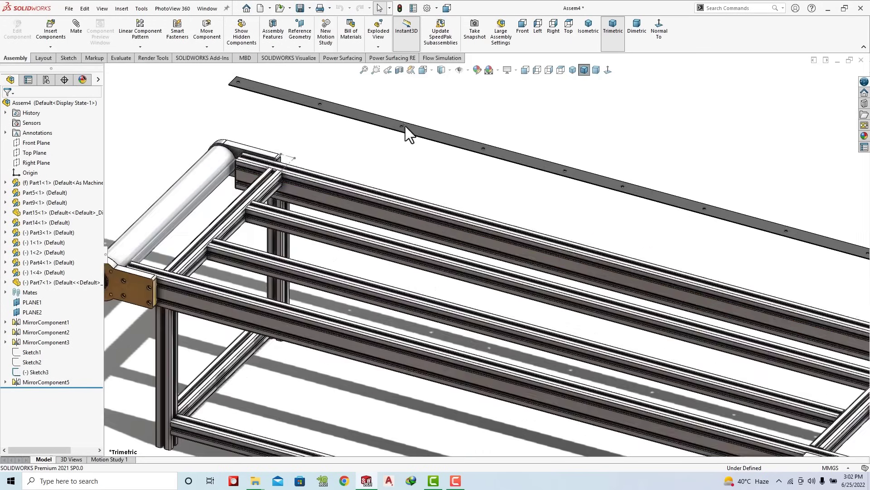
pyautogui.scroll(-2, 266, 156)
pyautogui.scroll(-2, 323, 146)
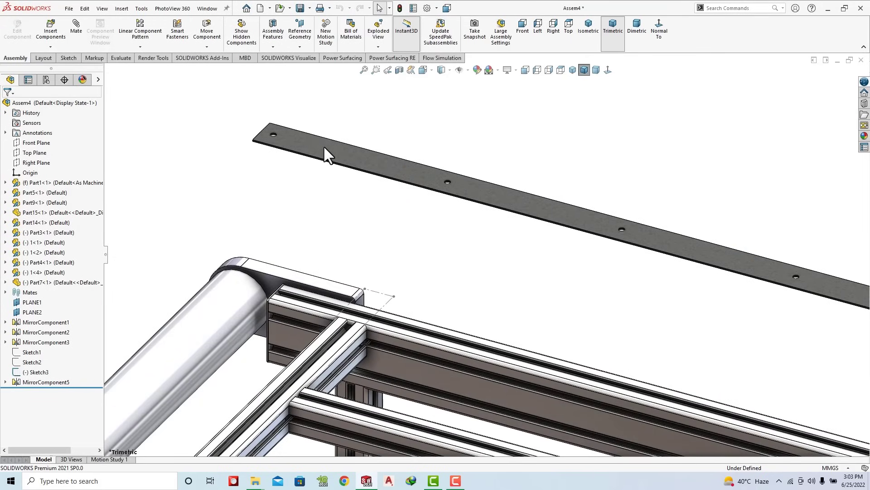
pyautogui.click(324, 146)
pyautogui.click(232, 183)
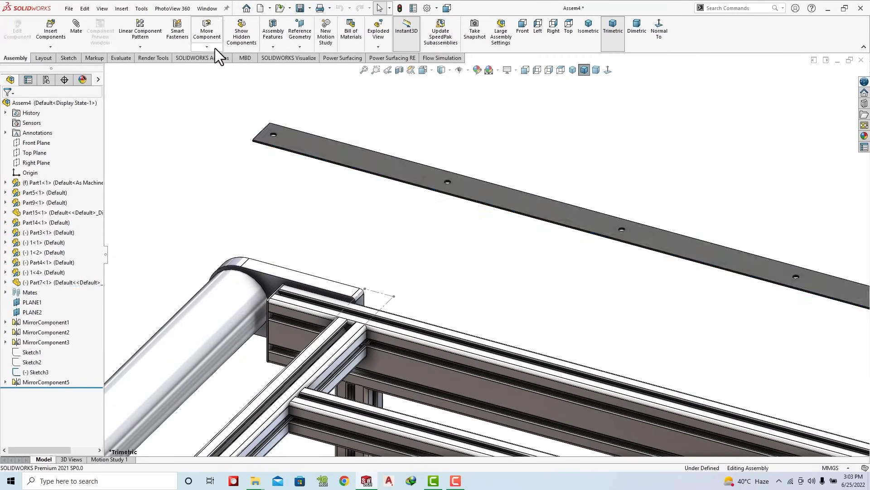
# Step: Mate the plate's face coincident with the rail's top face
pyautogui.click(51, 47)
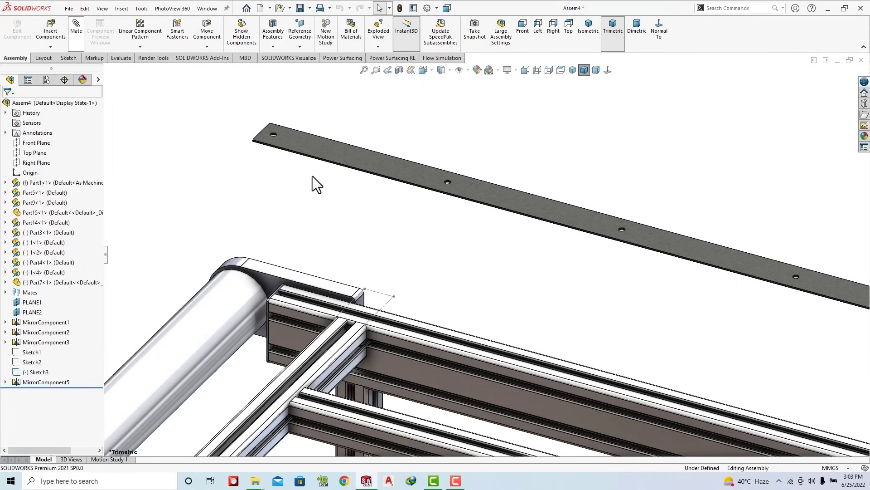
pyautogui.moveTo(308, 132); pyautogui.dragTo(361, 118, button='middle')
pyautogui.click(336, 152)
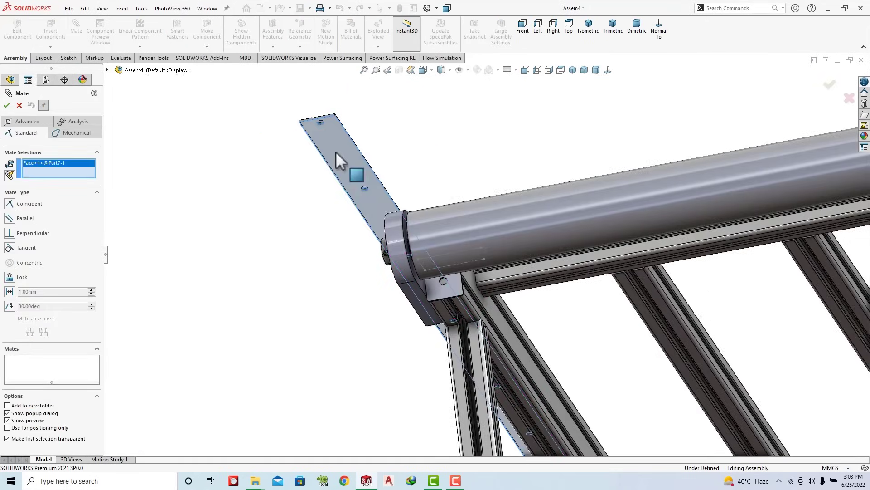
pyautogui.moveTo(335, 151)
pyautogui.mouseDown(button='middle')
pyautogui.moveTo(278, 244)
pyautogui.moveTo(233, 352)
pyautogui.mouseUp(button='middle')
pyautogui.scroll(-5, 363, 229)
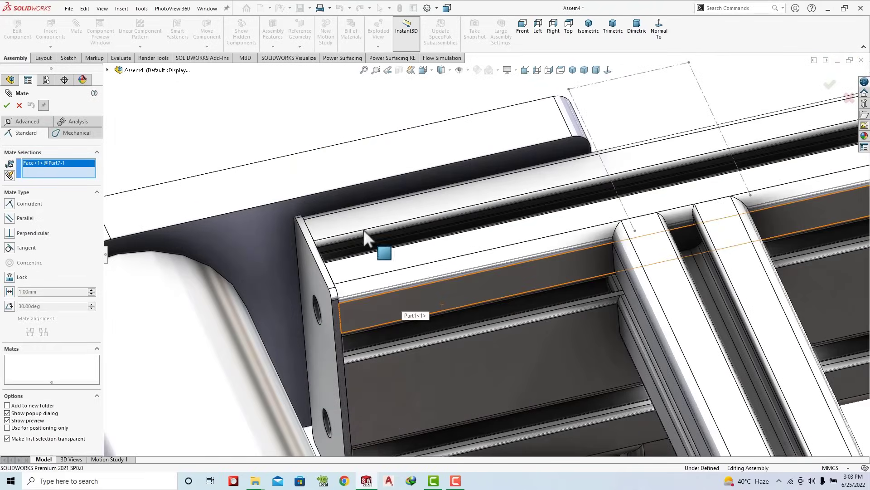
pyautogui.click(361, 220)
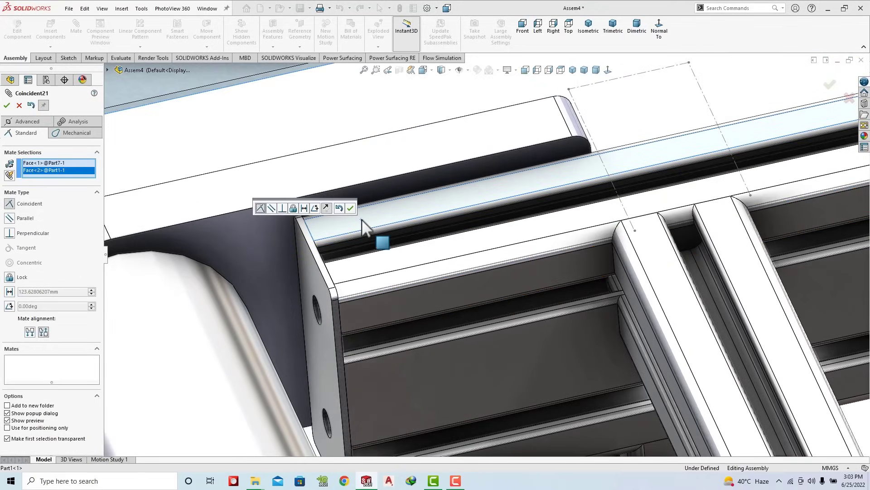
pyautogui.click(352, 209)
# Step: Mate the plate's long edge parallel to the rail edge and slide it to the rail's end
pyautogui.scroll(4, 371, 257)
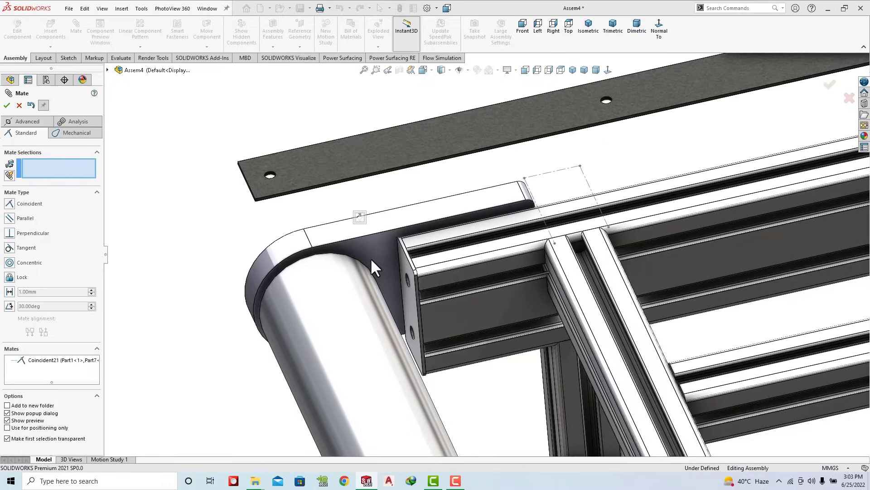
pyautogui.click(246, 185)
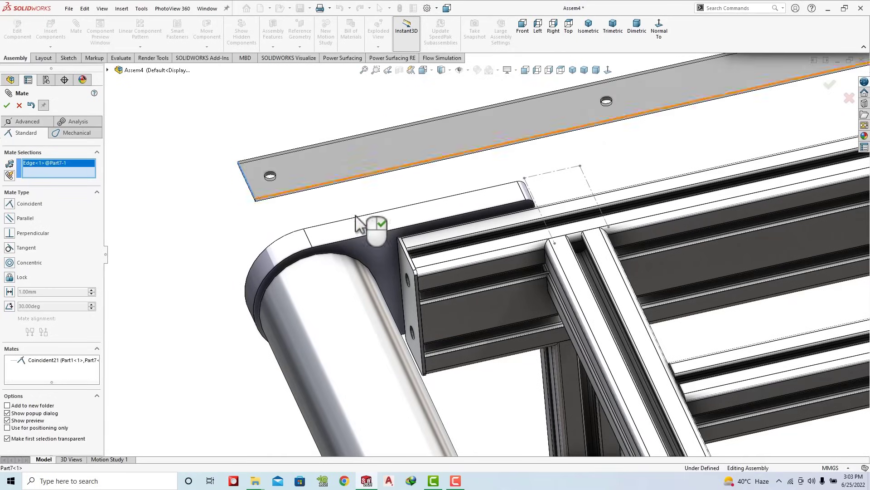
pyautogui.scroll(-4, 423, 251)
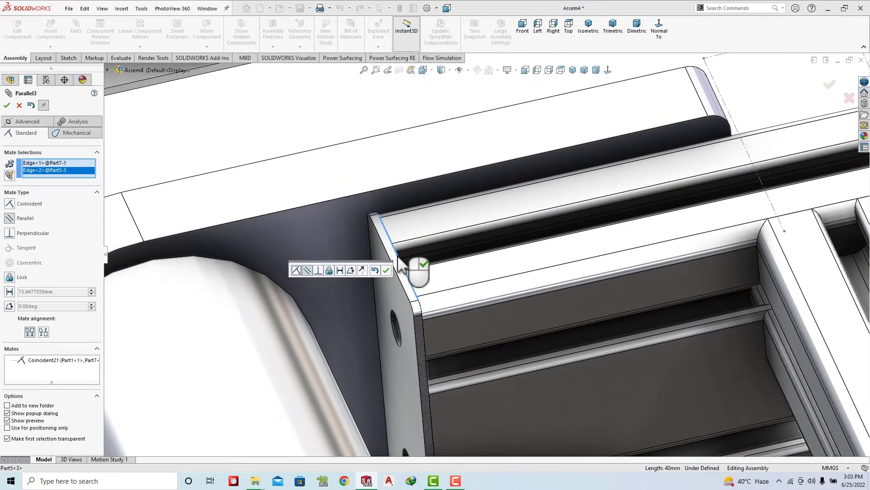
pyautogui.scroll(4, 398, 256)
pyautogui.scroll(-4, 292, 198)
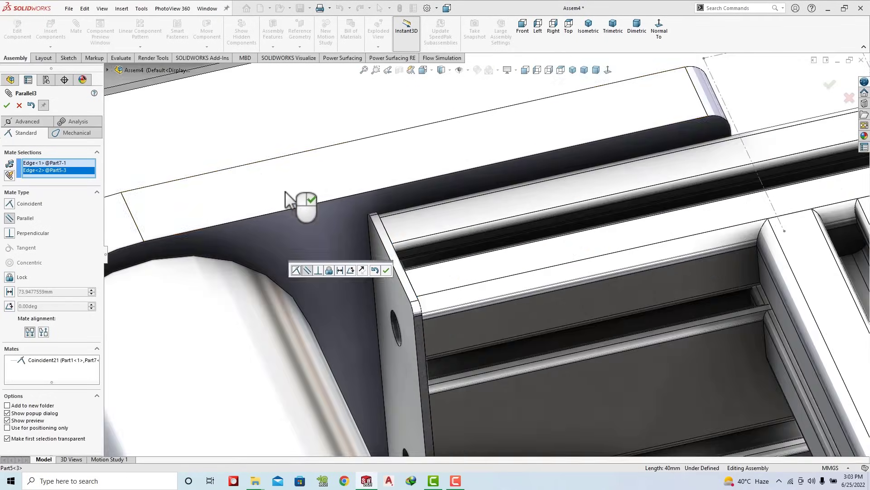
pyautogui.rightClick(299, 216)
pyautogui.scroll(3, 298, 216)
pyautogui.moveTo(272, 155); pyautogui.dragTo(632, 263)
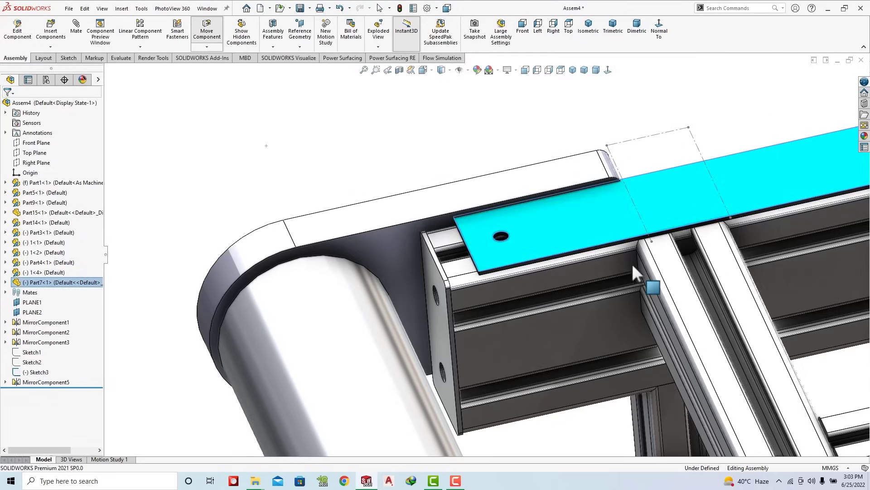
pyautogui.scroll(-3, 632, 263)
# Step: Mate the plate's end coincident with the rail's end
pyautogui.scroll(-2, 435, 247)
pyautogui.scroll(-2, 466, 233)
pyautogui.click(462, 223)
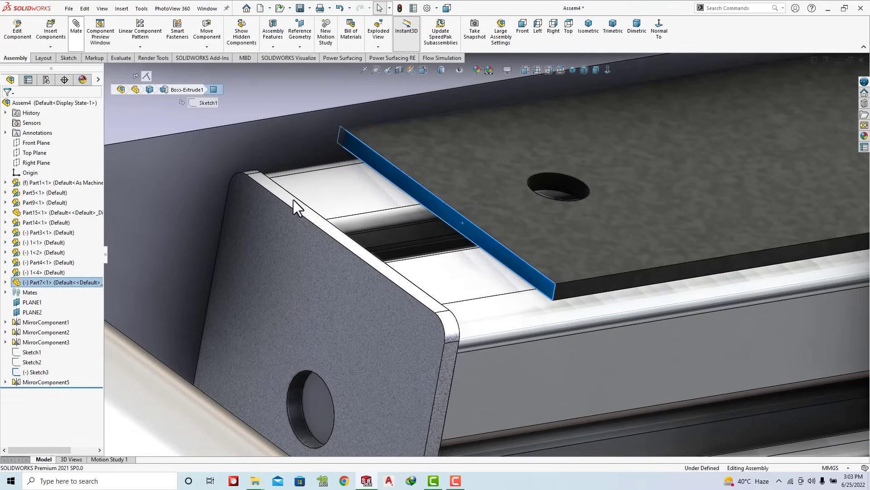
pyautogui.moveTo(297, 209)
pyautogui.mouseDown(button='middle')
pyautogui.moveTo(277, 194)
pyautogui.moveTo(268, 248)
pyautogui.mouseUp(button='middle')
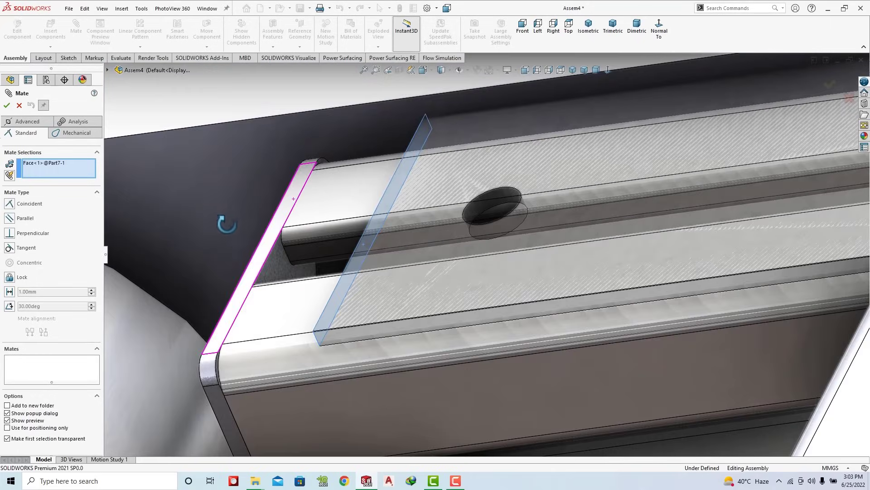
pyautogui.click(274, 249)
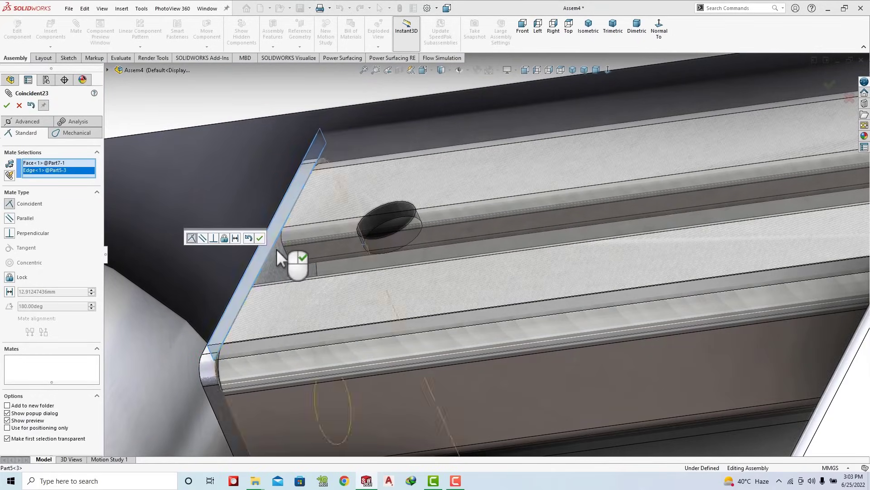
pyautogui.click(261, 238)
# Step: Mate the plate's side face flush with the frame's side face
pyautogui.moveTo(317, 257)
pyautogui.mouseDown(button='middle')
pyautogui.moveTo(360, 204)
pyautogui.moveTo(301, 214)
pyautogui.mouseUp(button='middle')
pyautogui.scroll(-2, 358, 263)
pyautogui.scroll(2, 357, 256)
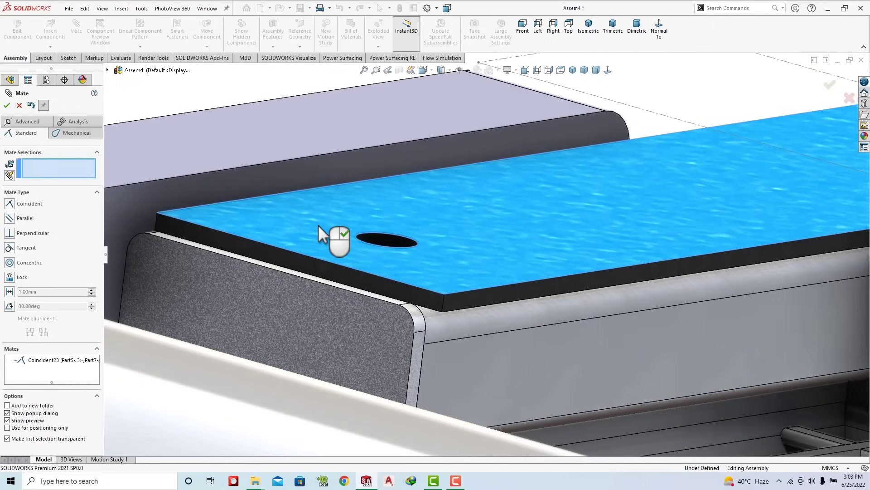
pyautogui.click(488, 371)
pyautogui.click(463, 299)
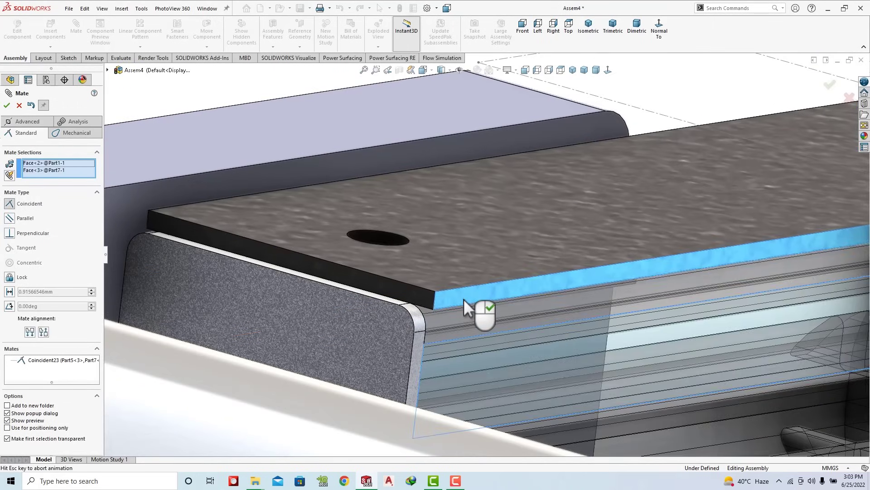
pyautogui.click(564, 313)
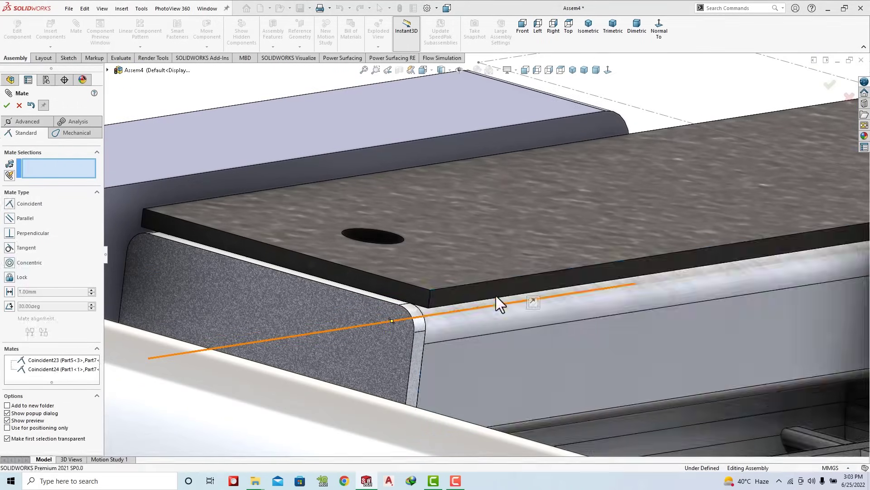
pyautogui.scroll(5, 496, 296)
pyautogui.moveTo(447, 295); pyautogui.dragTo(709, 233, button='middle')
pyautogui.scroll(-3, 567, 264)
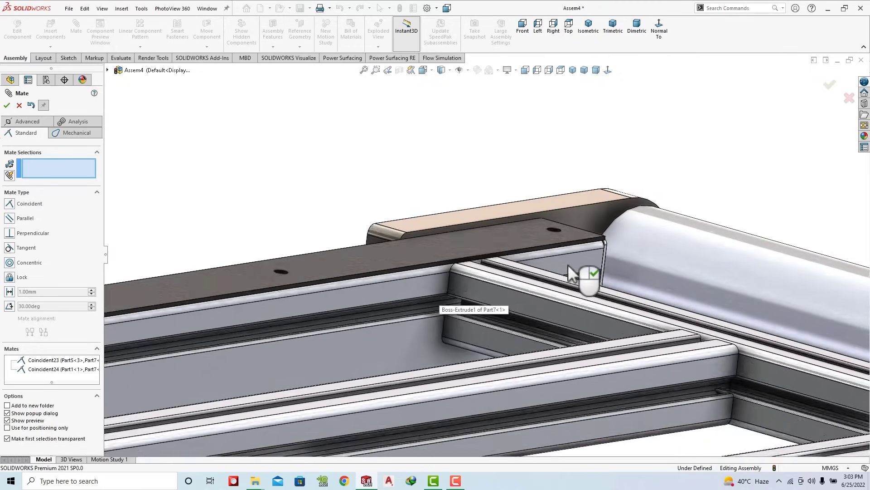
pyautogui.moveTo(568, 264)
pyautogui.mouseDown(button='middle')
pyautogui.moveTo(499, 255)
pyautogui.moveTo(458, 286)
pyautogui.moveTo(550, 179)
pyautogui.mouseUp(button='middle')
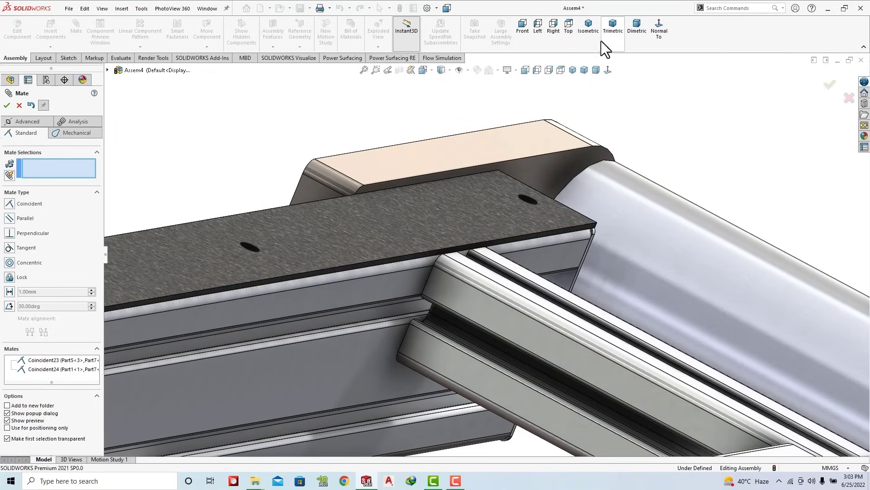
# Step: Mirror the plate about the frame's plane to copy it onto the opposite rail
pyautogui.click(613, 31)
pyautogui.scroll(-3, 410, 153)
pyautogui.scroll(-3, 330, 209)
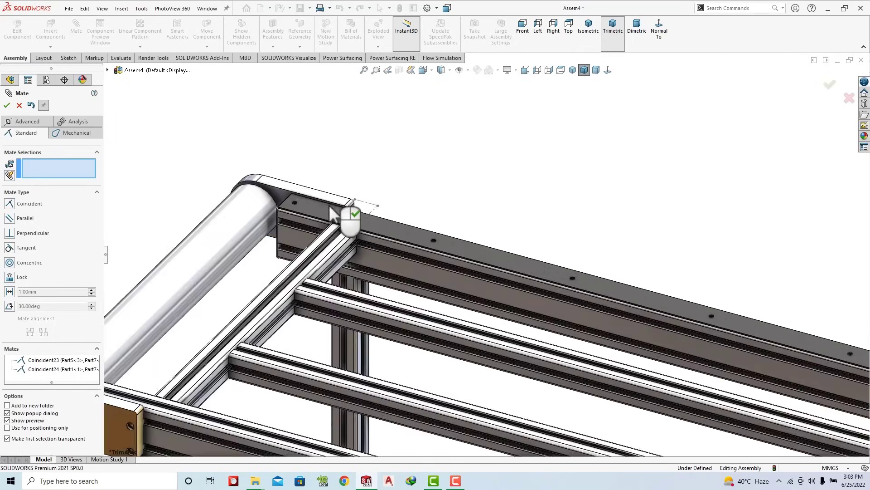
pyautogui.scroll(-2, 330, 207)
pyautogui.rightClick(183, 136)
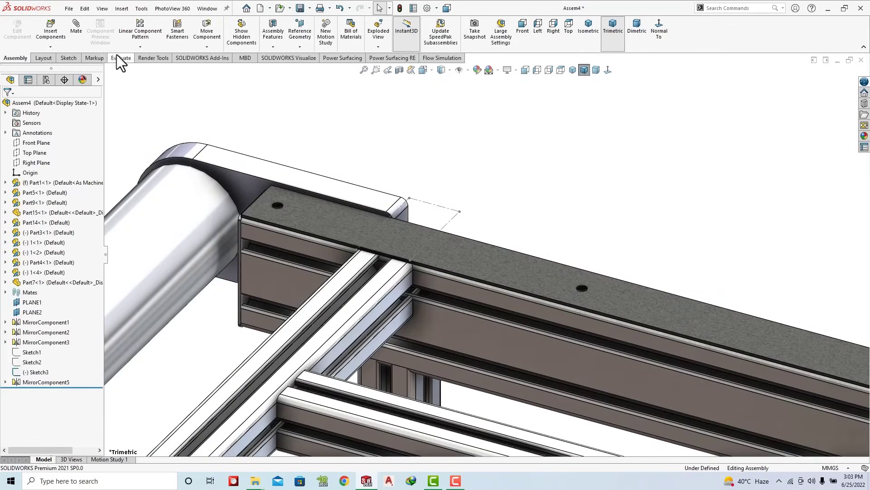
pyautogui.click(137, 47)
pyautogui.click(162, 124)
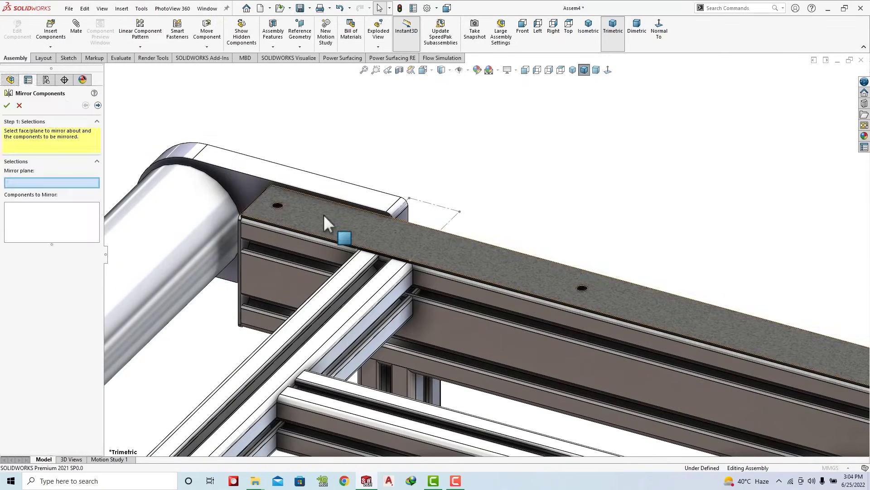
pyautogui.click(324, 214)
pyautogui.click(97, 105)
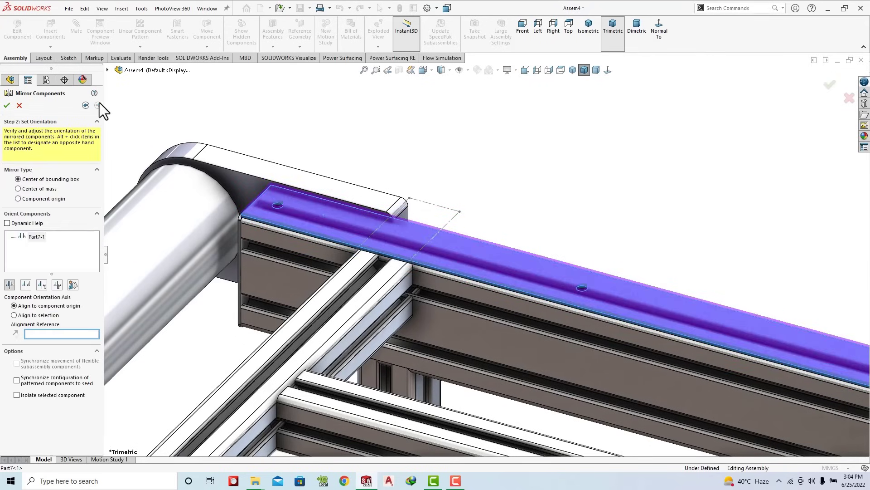
pyautogui.click(6, 106)
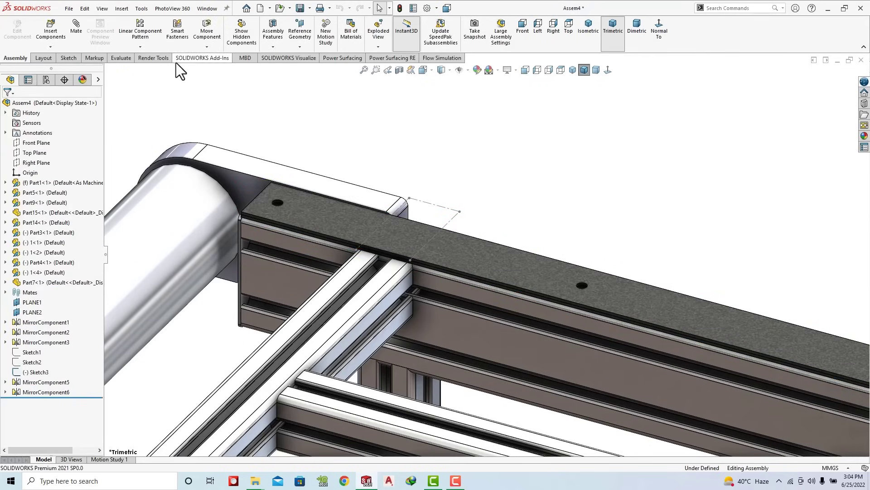
# Step: Insert the slotted Part6 strip from the Desktop's New folder
pyautogui.click(49, 27)
pyautogui.click(62, 269)
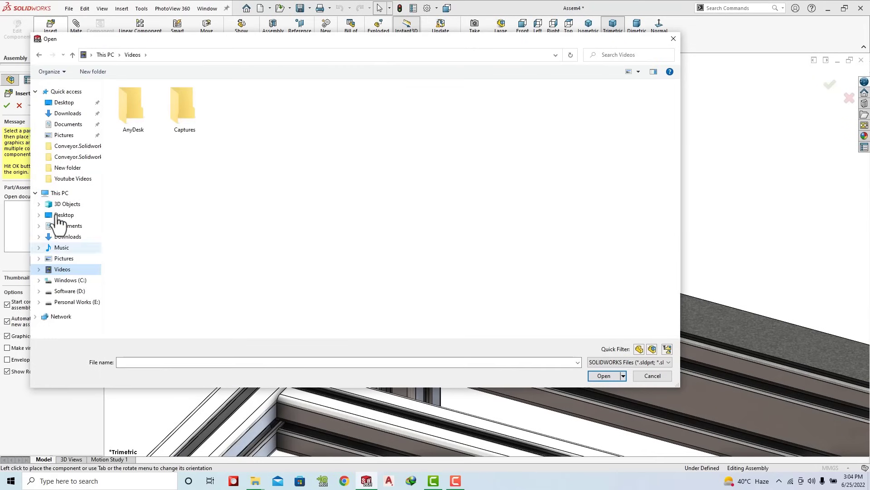
pyautogui.click(68, 104)
pyautogui.doubleClick(129, 115)
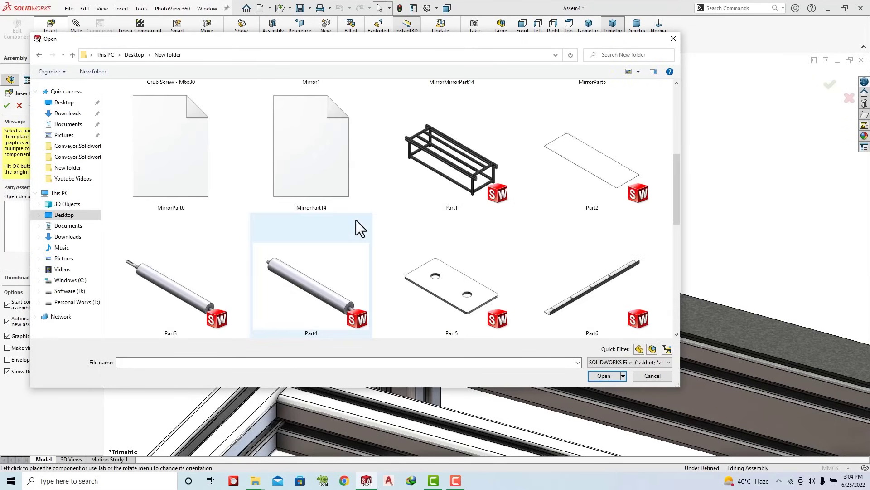
pyautogui.doubleClick(556, 267)
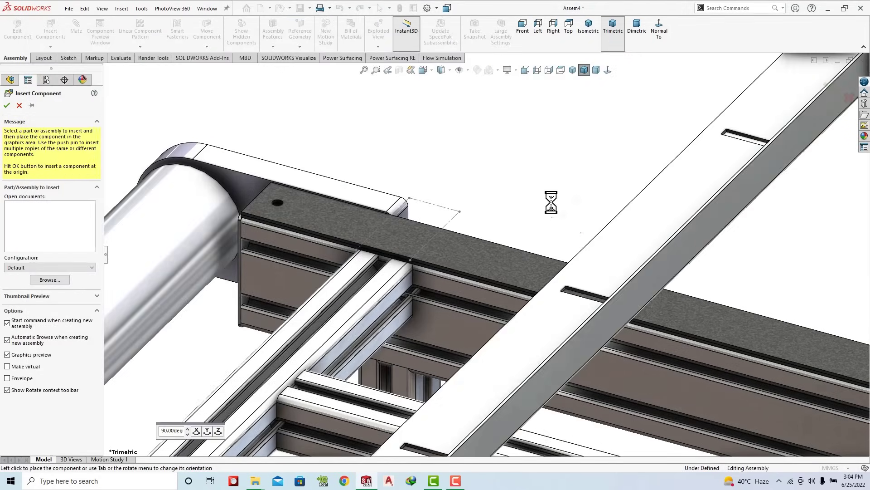
# Step: Drag Part6 over the roller tube, rotate it up off the frame, and select its underside face
pyautogui.scroll(3, 514, 202)
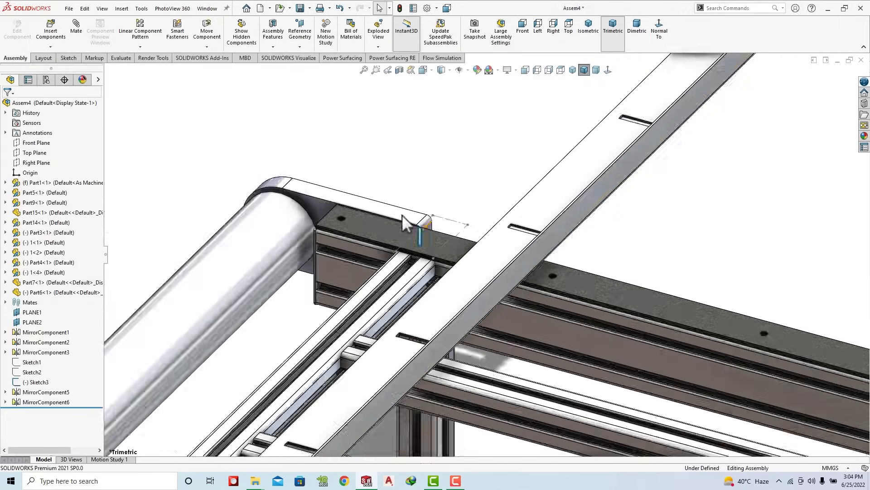
pyautogui.moveTo(401, 214); pyautogui.dragTo(321, 253)
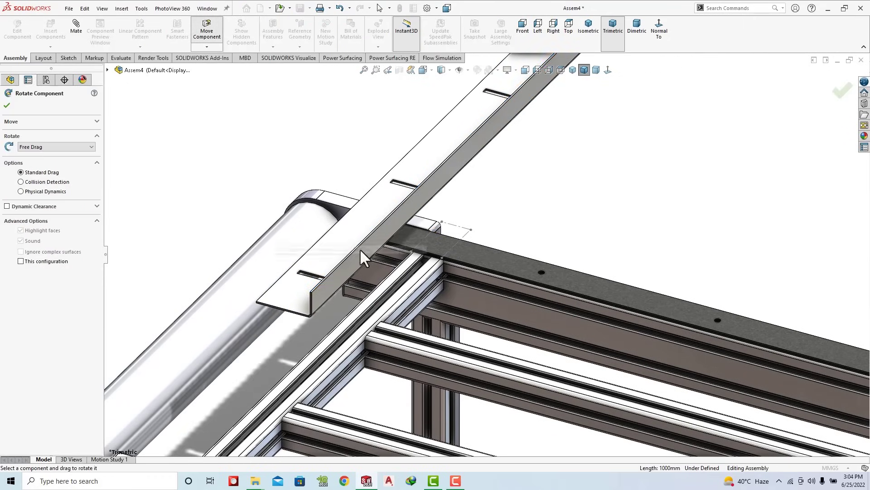
pyautogui.moveTo(363, 258); pyautogui.dragTo(502, 147)
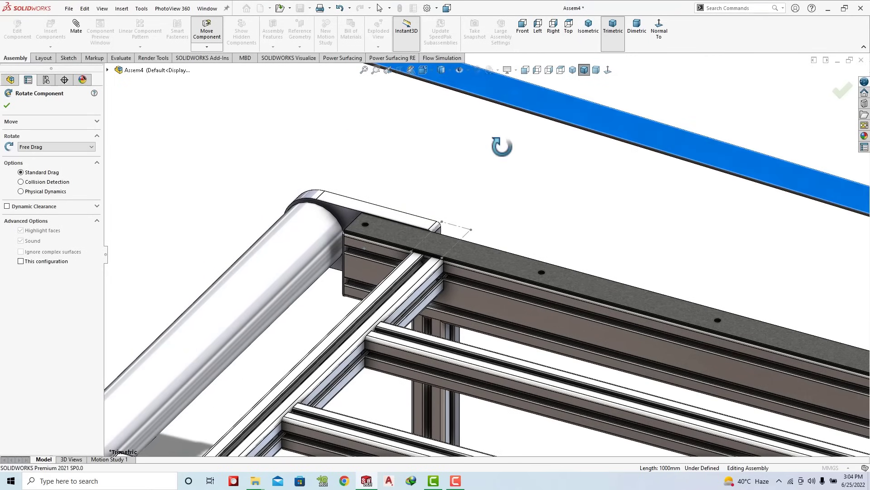
pyautogui.press('Escape')
pyautogui.moveTo(445, 208)
pyautogui.mouseDown(button='middle')
pyautogui.moveTo(752, 235)
pyautogui.moveTo(689, 132)
pyautogui.moveTo(709, 181)
pyautogui.moveTo(633, 200)
pyautogui.mouseUp(button='middle')
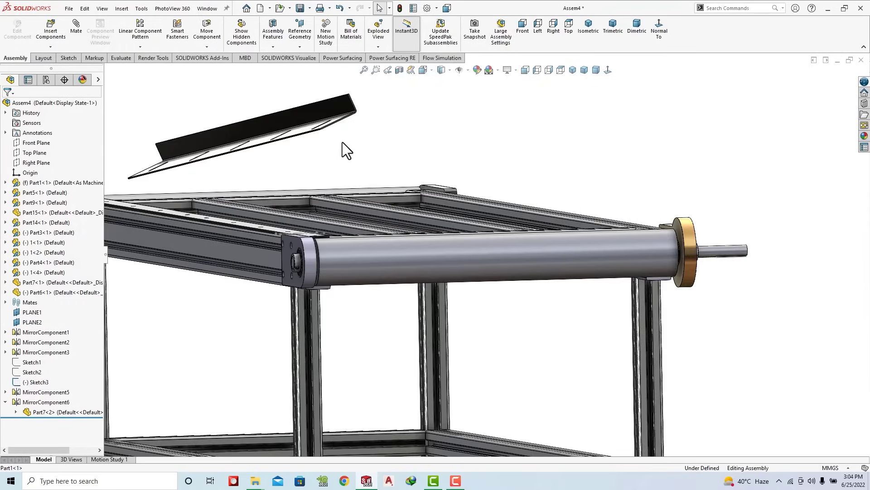
pyautogui.moveTo(342, 143)
pyautogui.mouseDown(button='middle')
pyautogui.moveTo(307, 139)
pyautogui.moveTo(468, 248)
pyautogui.moveTo(229, 210)
pyautogui.moveTo(140, 252)
pyautogui.mouseUp(button='middle')
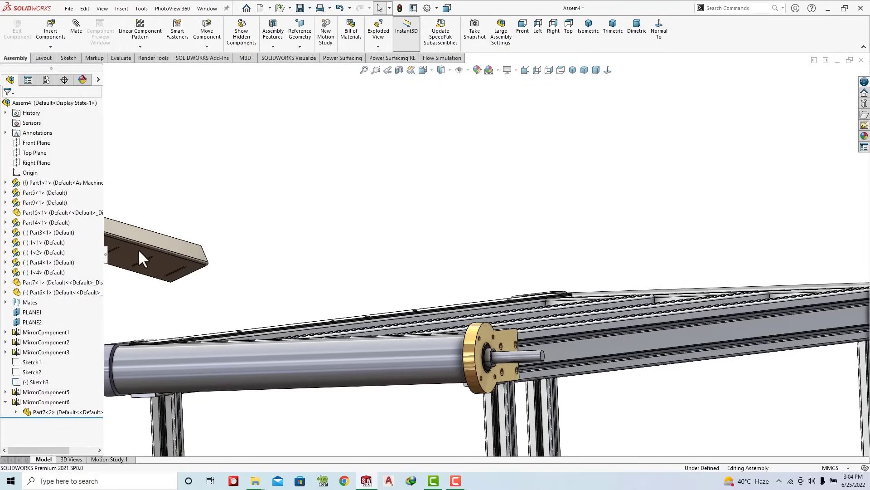
pyautogui.click(139, 252)
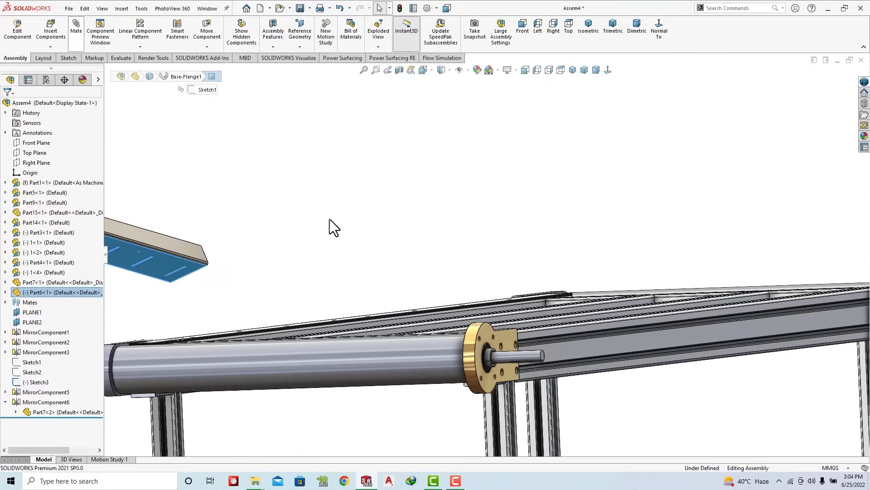
pyautogui.scroll(2, 330, 227)
# Step: Mate the guide strip face coincident to the roller end-plate face
pyautogui.moveTo(330, 227)
pyautogui.mouseDown(button='middle')
pyautogui.moveTo(349, 261)
pyautogui.moveTo(425, 295)
pyautogui.mouseUp(button='middle')
pyautogui.scroll(-5, 585, 349)
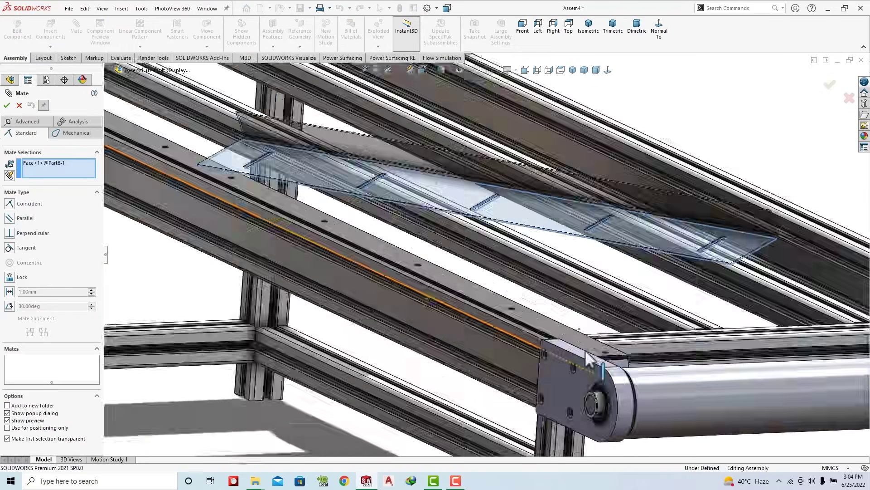
pyautogui.scroll(-3, 589, 353)
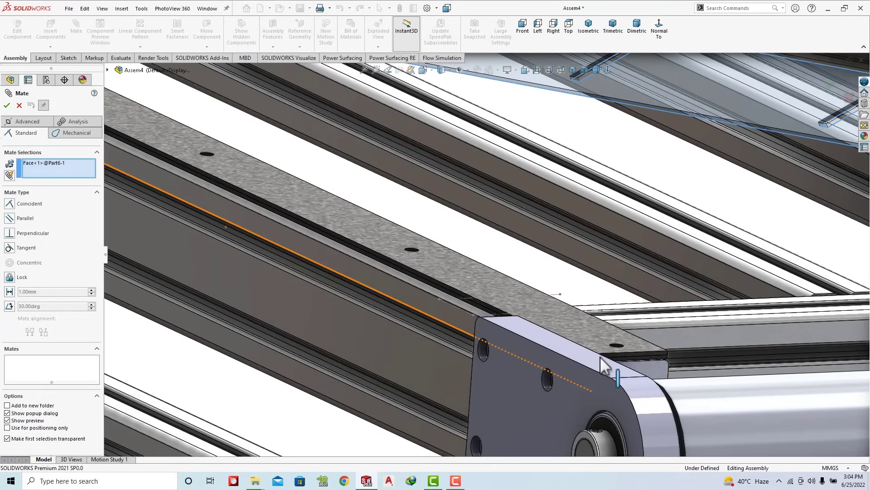
pyautogui.click(548, 339)
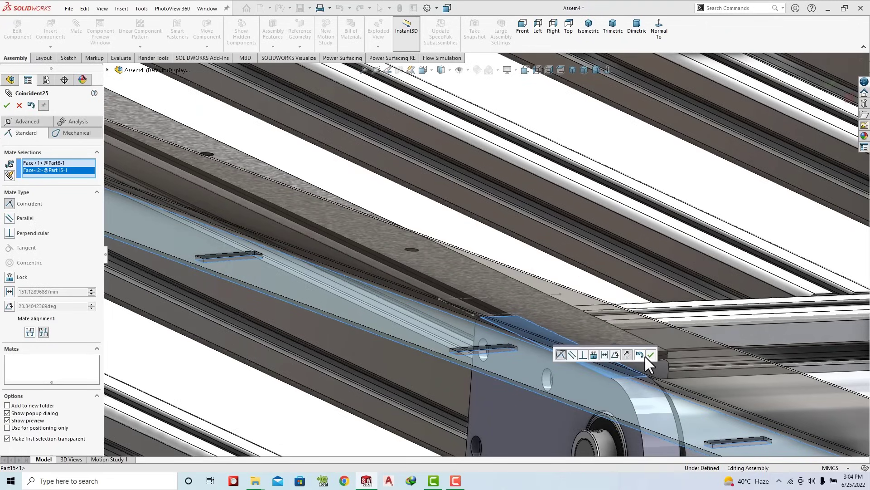
pyautogui.click(649, 354)
# Step: Mate the guide strip face coincident to the frame rail face
pyautogui.scroll(5, 590, 359)
pyautogui.scroll(-3, 576, 358)
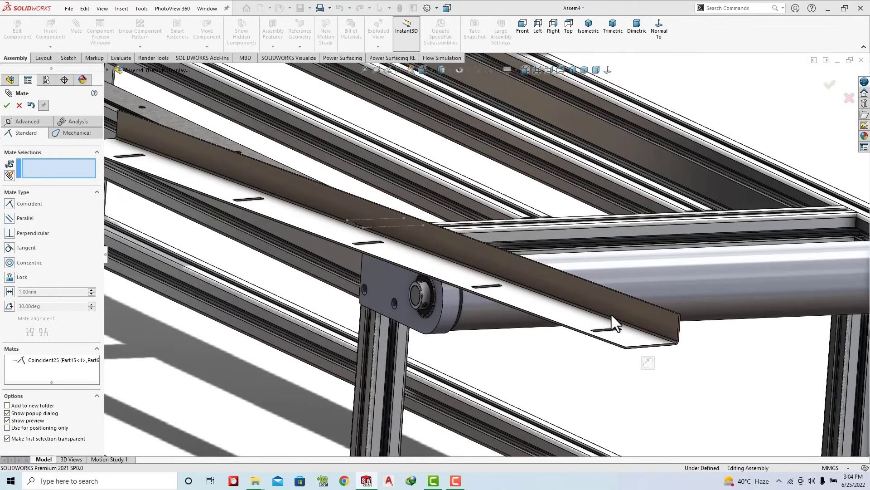
pyautogui.moveTo(570, 352)
pyautogui.mouseDown(button='middle')
pyautogui.moveTo(525, 354)
pyautogui.moveTo(562, 340)
pyautogui.mouseUp(button='middle')
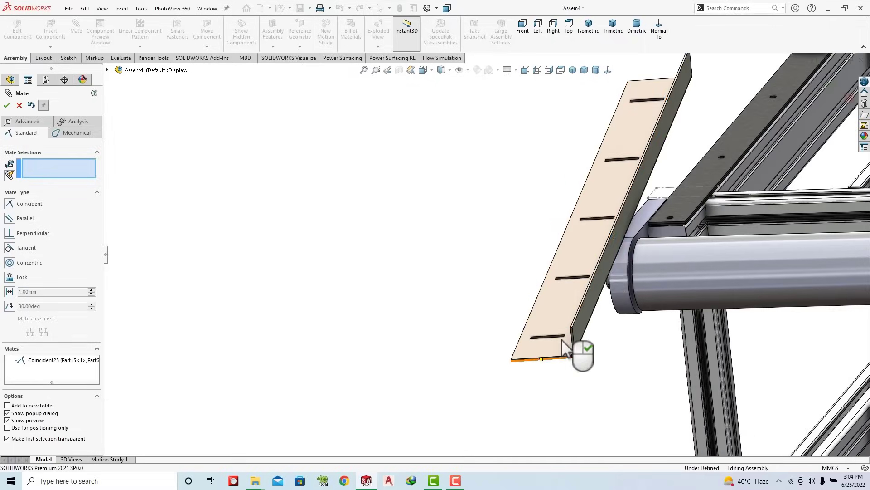
pyautogui.click(613, 243)
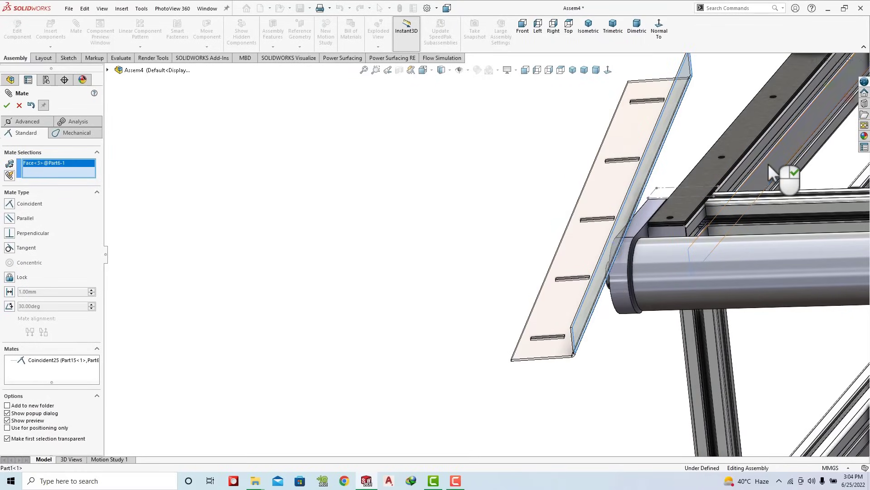
pyautogui.click(768, 164)
pyautogui.click(852, 154)
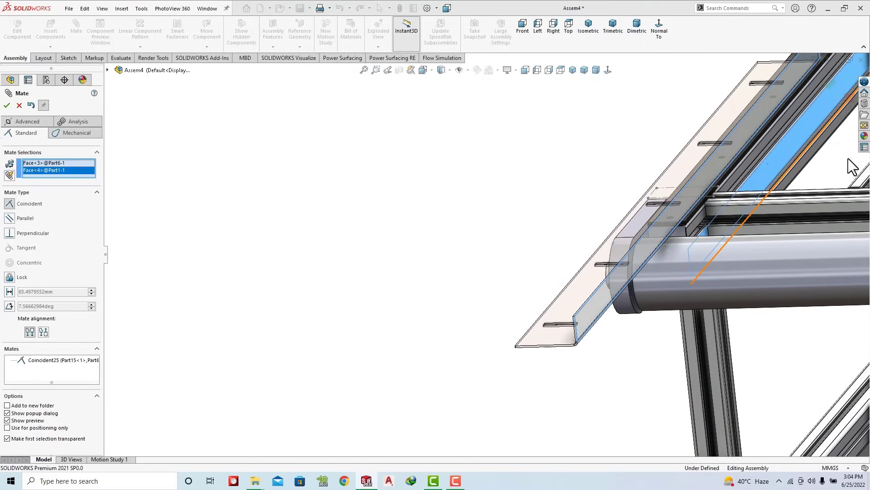
# Step: Drag the strip to test it no longer slides along the rail, and finish mating
pyautogui.moveTo(852, 154)
pyautogui.mouseDown(button='middle')
pyautogui.moveTo(668, 233)
pyautogui.moveTo(683, 166)
pyautogui.moveTo(744, 226)
pyautogui.mouseUp(button='middle')
pyautogui.scroll(-3, 636, 256)
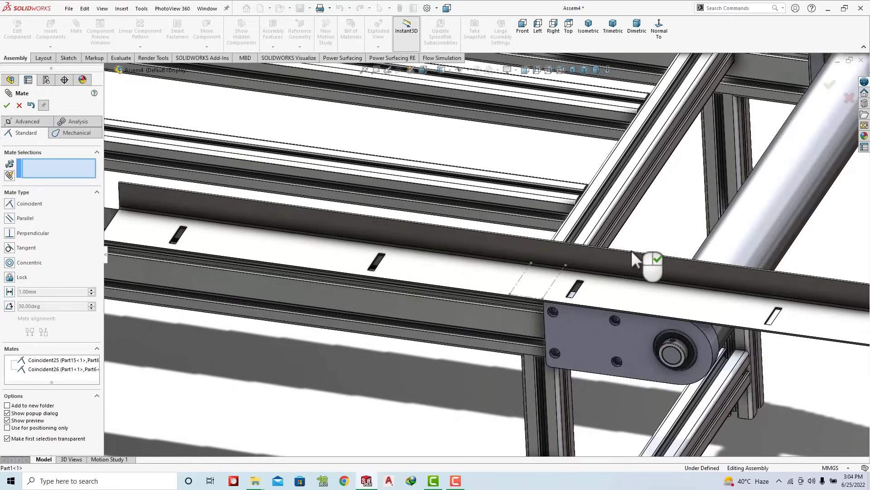
pyautogui.moveTo(635, 257)
pyautogui.mouseDown(button='middle')
pyautogui.moveTo(648, 307)
pyautogui.moveTo(621, 311)
pyautogui.mouseUp(button='middle')
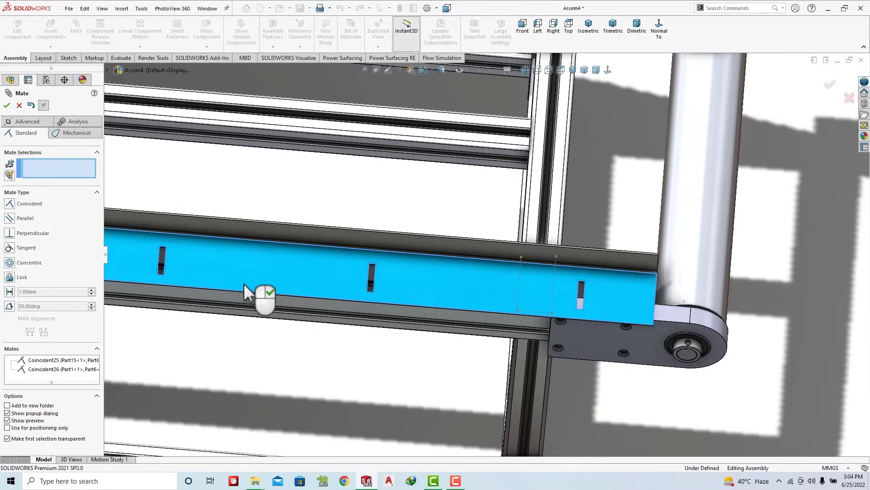
pyautogui.moveTo(222, 292); pyautogui.dragTo(469, 294)
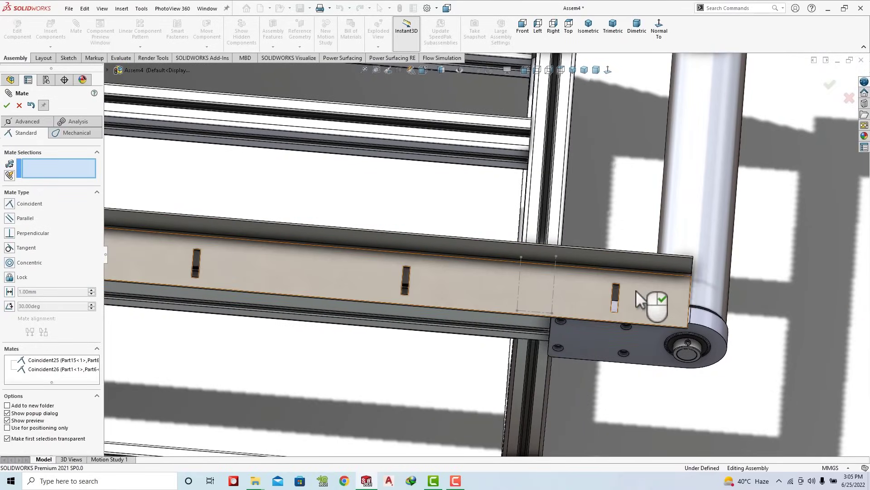
pyautogui.rightClick(637, 299)
pyautogui.click(642, 297)
# Step: Make the guide strip transparent and confirm it cannot move along the rail
pyautogui.click(738, 237)
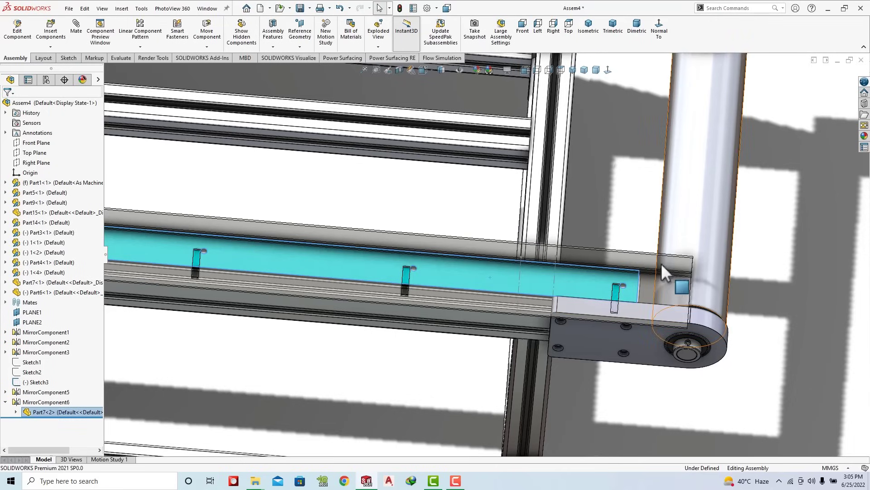
pyautogui.moveTo(649, 263); pyautogui.dragTo(660, 262)
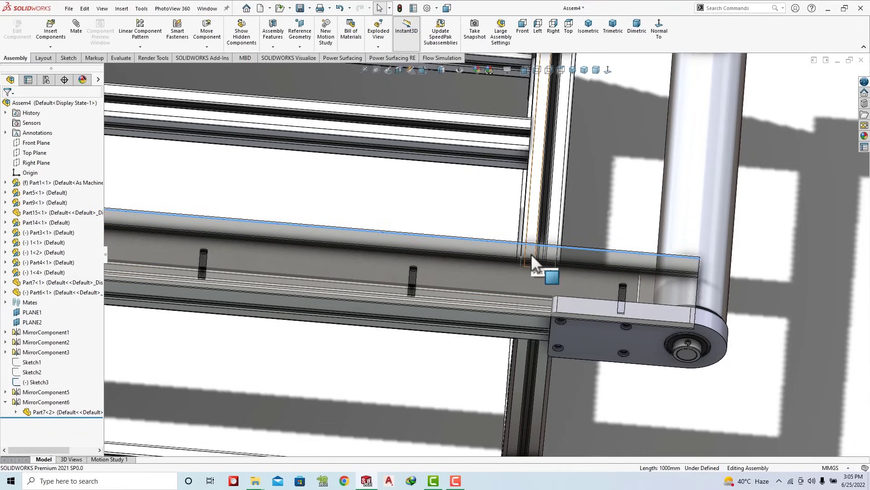
pyautogui.moveTo(505, 269); pyautogui.dragTo(390, 259, button='middle')
pyautogui.scroll(-3, 453, 267)
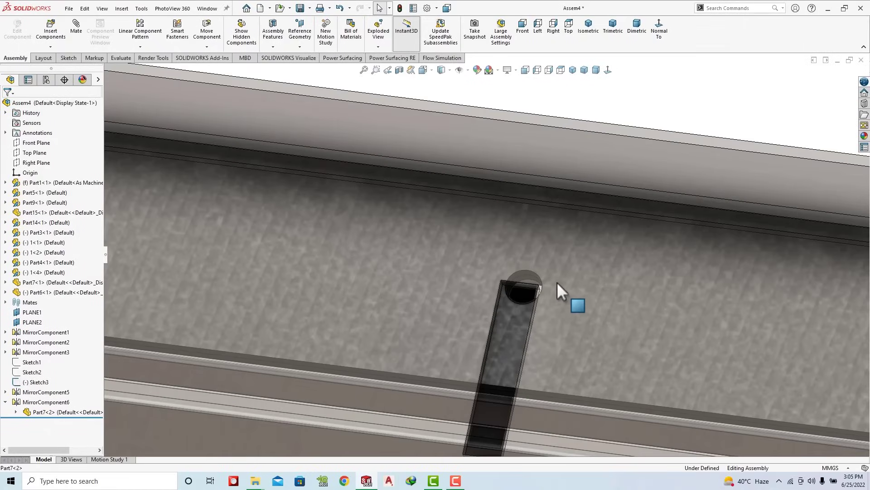
pyautogui.scroll(-1, 569, 279)
pyautogui.scroll(4, 569, 278)
pyautogui.moveTo(505, 259); pyautogui.dragTo(406, 288)
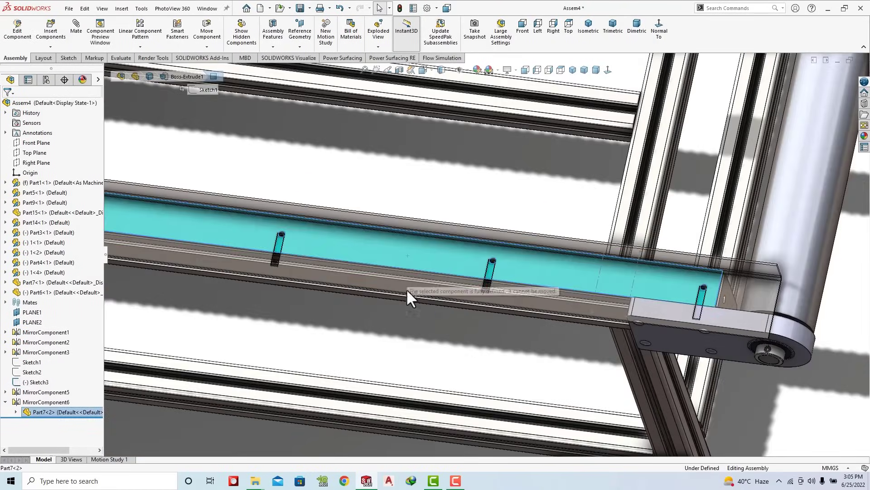
pyautogui.scroll(-3, 517, 256)
pyautogui.scroll(-2, 486, 260)
pyautogui.moveTo(485, 260); pyautogui.dragTo(398, 258, button='middle')
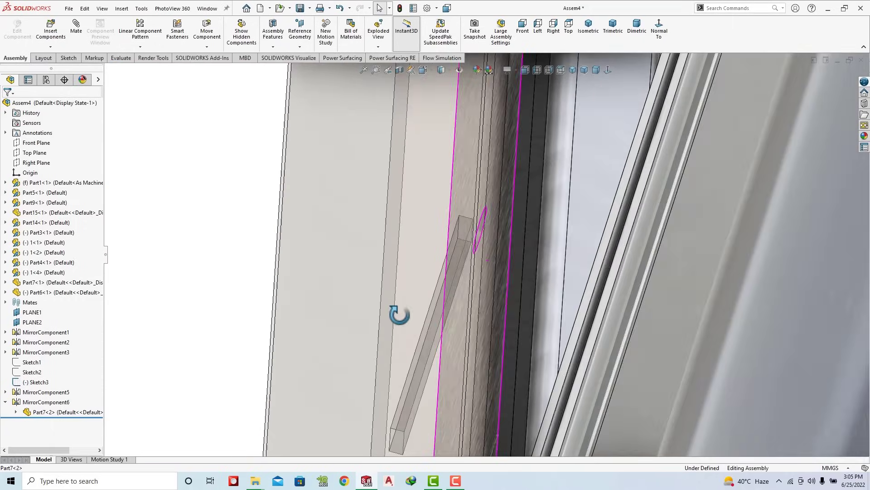
# Step: Edit Coincident26 into a 5 mm distance mate between strip and rail
pyautogui.click(5, 302)
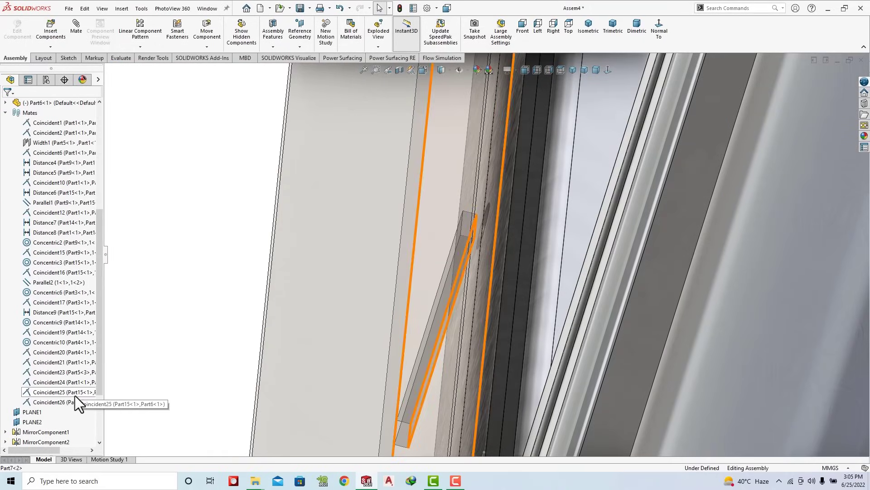
pyautogui.click(62, 403)
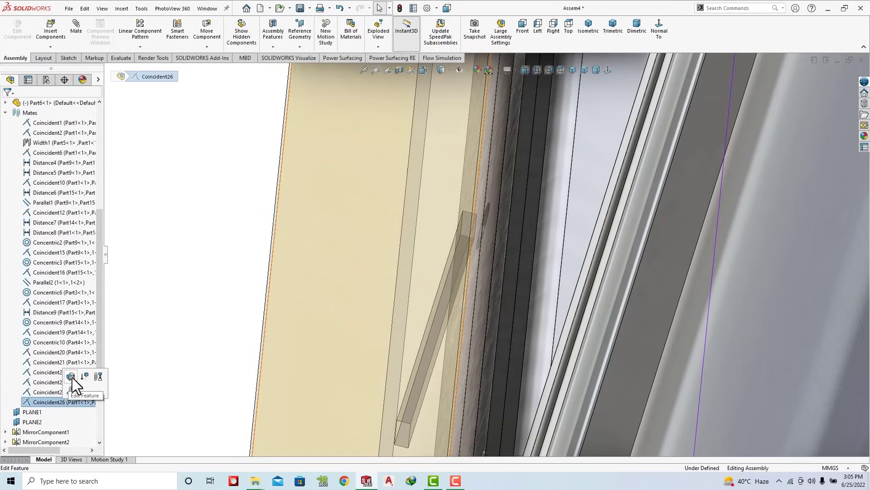
pyautogui.click(551, 212)
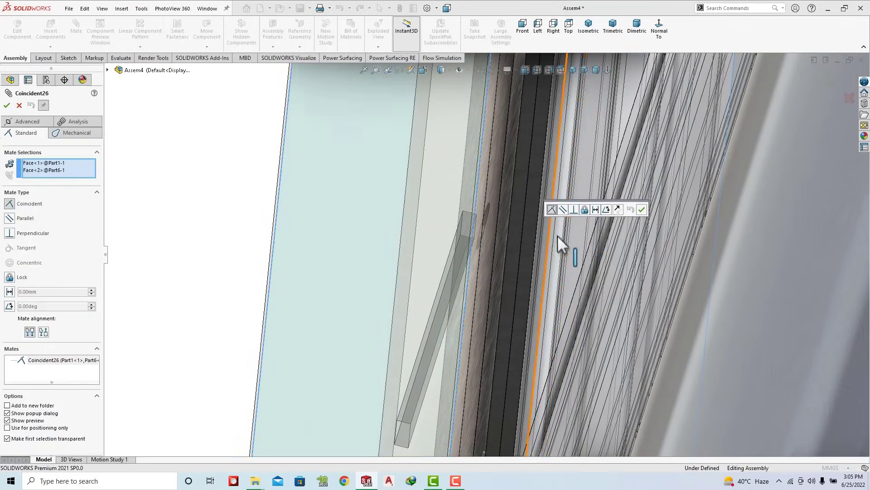
pyautogui.click(595, 210)
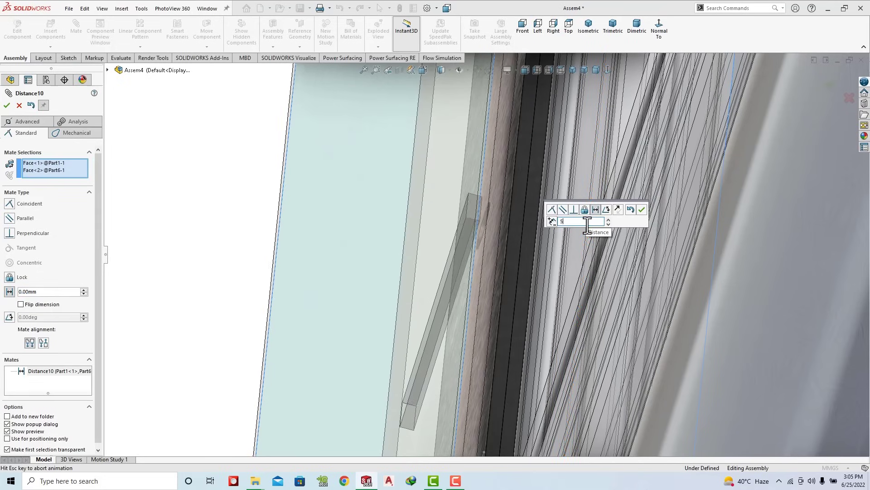
pyautogui.press('Return')
pyautogui.click(641, 209)
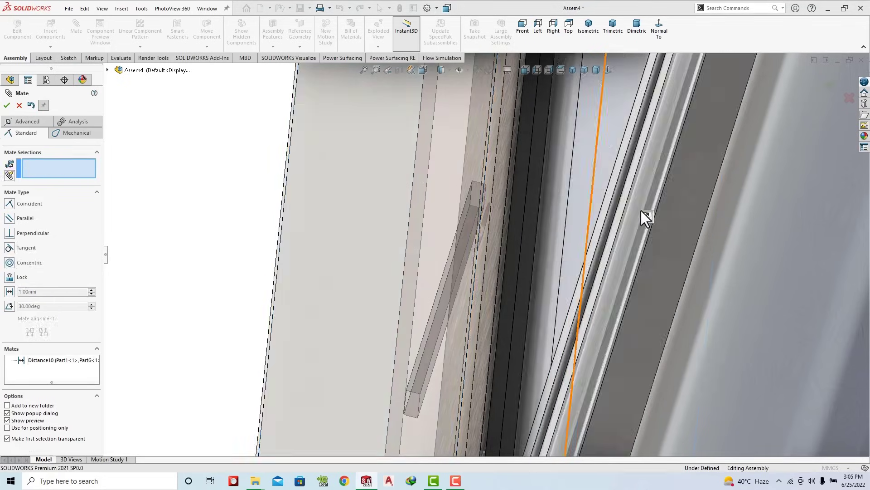
# Step: Inspect the new 5 mm offset and exit the mate tool
pyautogui.moveTo(641, 210)
pyautogui.mouseDown(button='middle')
pyautogui.moveTo(631, 179)
pyautogui.moveTo(557, 282)
pyautogui.moveTo(854, 311)
pyautogui.moveTo(783, 305)
pyautogui.mouseUp(button='middle')
pyautogui.scroll(-3, 623, 278)
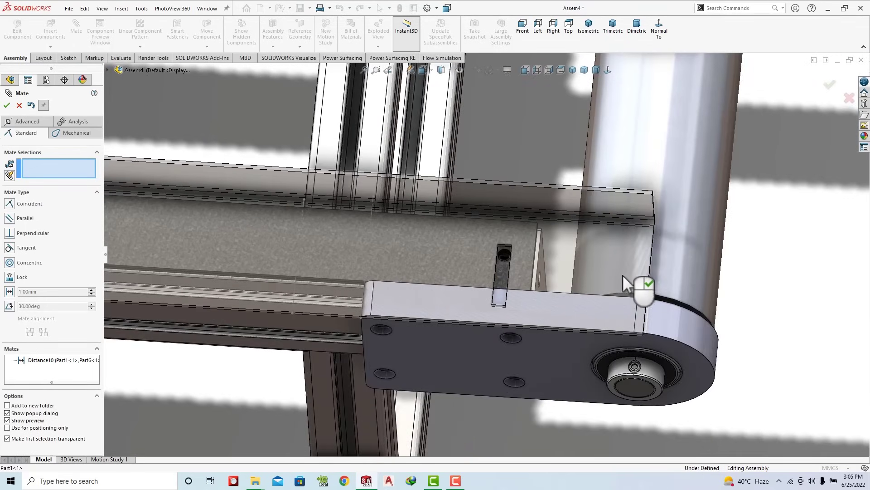
pyautogui.scroll(5, 624, 279)
pyautogui.scroll(3, 592, 282)
pyautogui.scroll(-3, 249, 238)
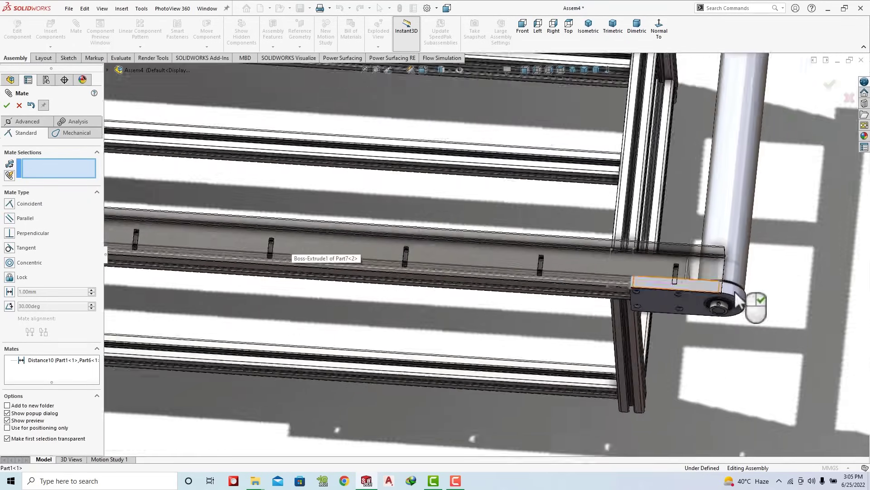
pyautogui.scroll(-3, 555, 265)
pyautogui.scroll(-2, 539, 300)
pyautogui.press('Escape')
# Step: Select the roller end-plate face and hide the guide strip to expose it
pyautogui.moveTo(482, 296); pyautogui.dragTo(505, 299)
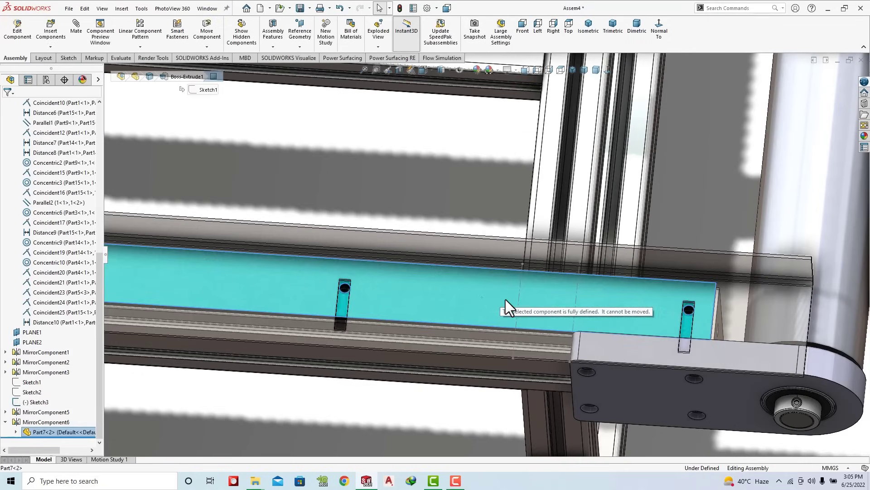
pyautogui.moveTo(550, 301)
pyautogui.mouseDown(button='middle')
pyautogui.moveTo(727, 228)
pyautogui.moveTo(728, 306)
pyautogui.mouseUp(button='middle')
pyautogui.scroll(-3, 684, 349)
pyautogui.click(648, 363)
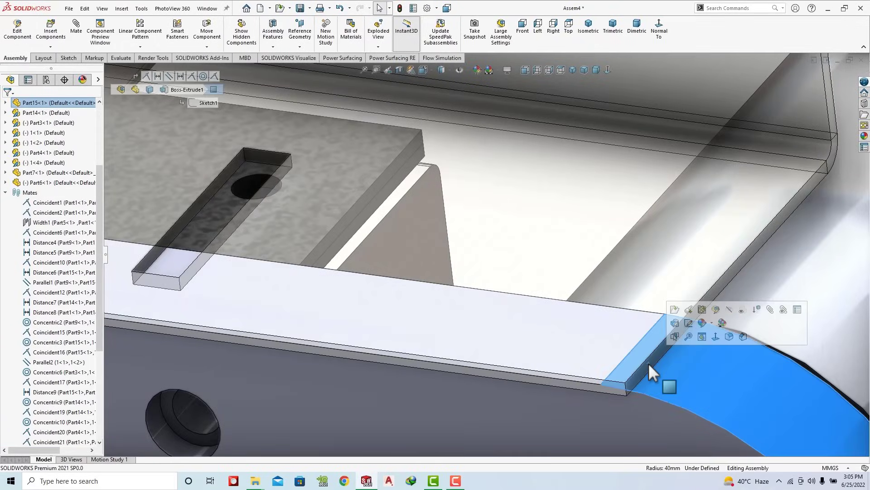
pyautogui.click(578, 214)
pyautogui.click(654, 161)
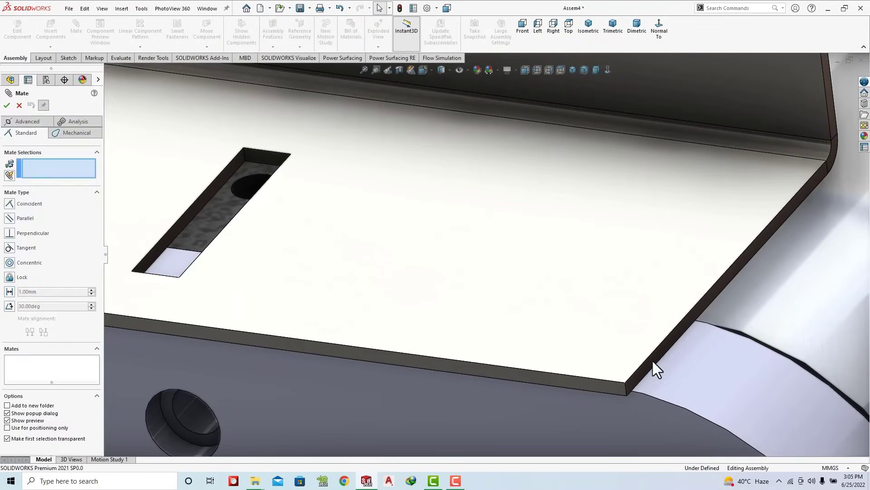
# Step: Add a 6 mm distance mate from the strip face to the end-plate edge
pyautogui.click(653, 361)
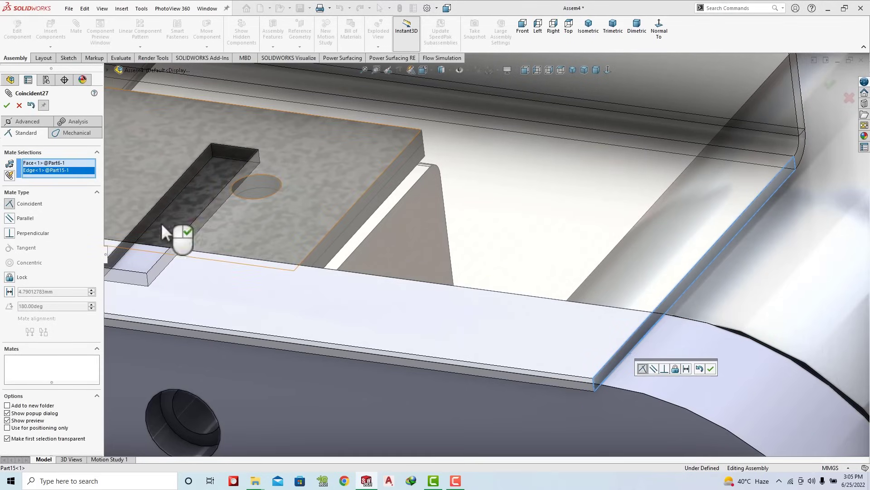
pyautogui.click(9, 291)
pyautogui.write('5')
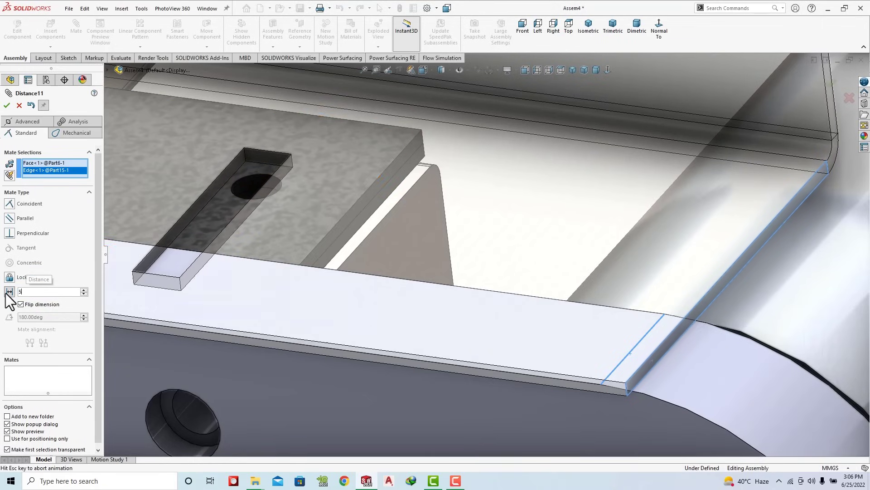
pyautogui.press('Up')
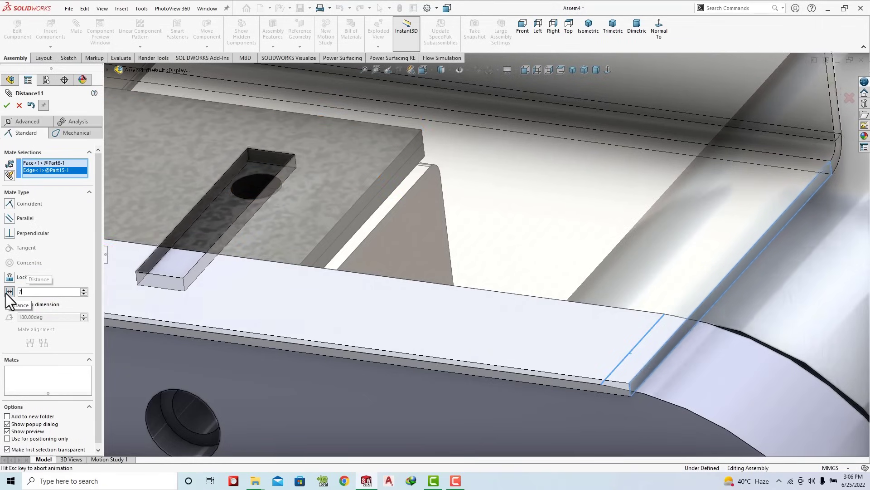
pyautogui.press('Up')
pyautogui.write('6')
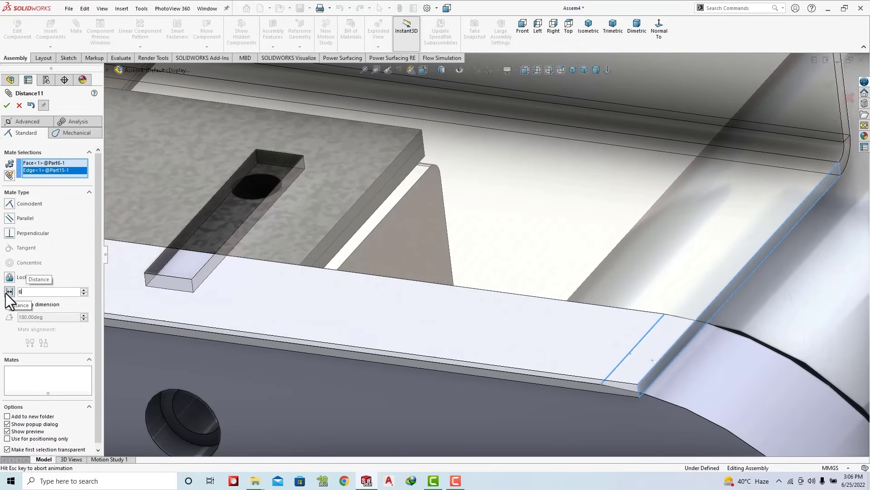
pyautogui.click(7, 105)
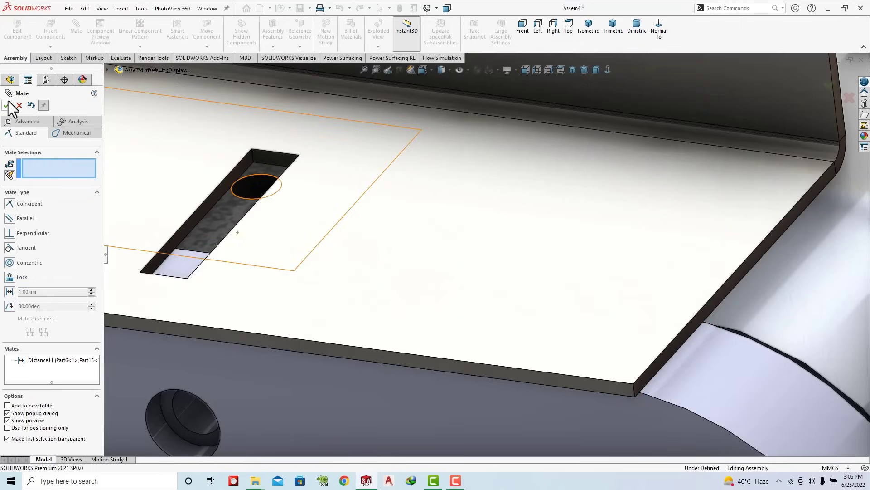
pyautogui.press('Escape')
# Step: Set up Mirror Components with the strip's end face as plane and Part6-1 as component
pyautogui.press('f')
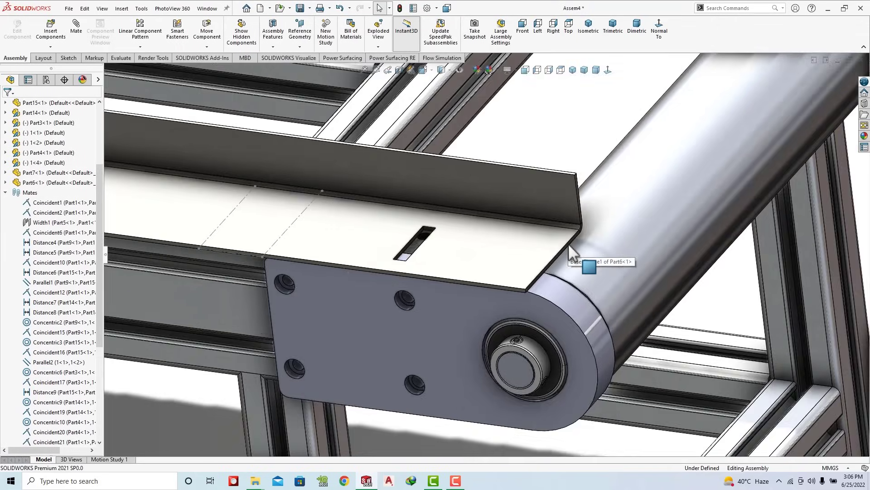
pyautogui.scroll(-3, 317, 237)
pyautogui.scroll(-3, 417, 243)
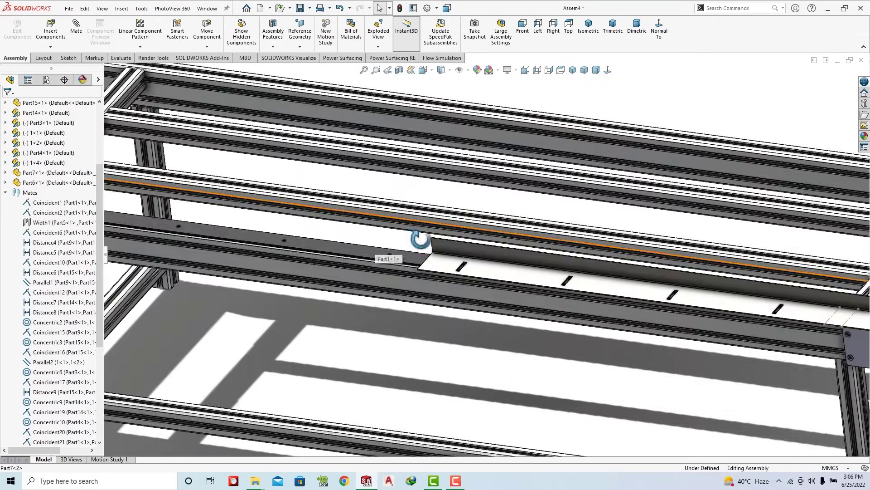
pyautogui.moveTo(417, 243); pyautogui.dragTo(486, 311, button='middle')
pyautogui.scroll(-3, 448, 231)
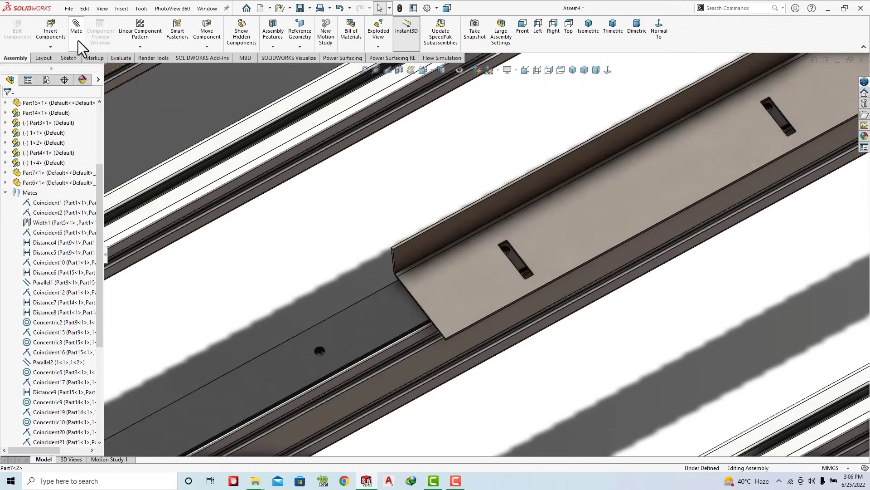
pyautogui.click(140, 46)
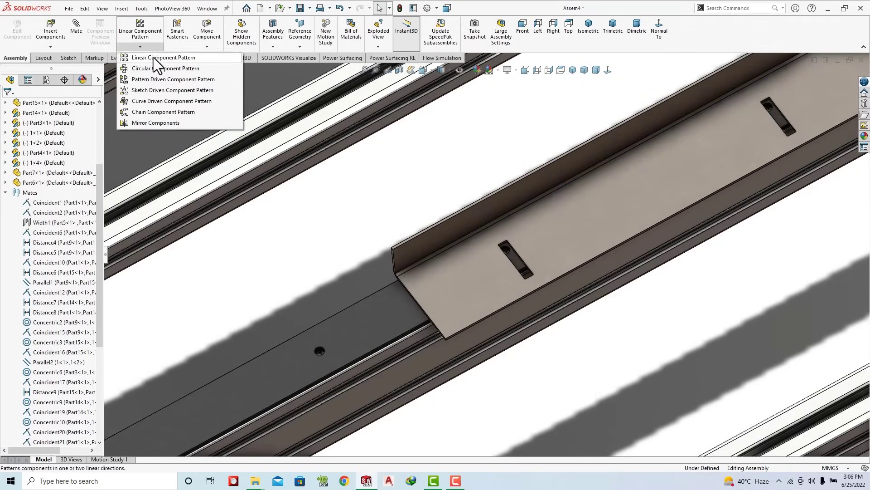
pyautogui.click(154, 128)
pyautogui.scroll(-3, 408, 292)
pyautogui.moveTo(408, 289)
pyautogui.mouseDown(button='middle')
pyautogui.moveTo(404, 227)
pyautogui.moveTo(400, 276)
pyautogui.mouseUp(button='middle')
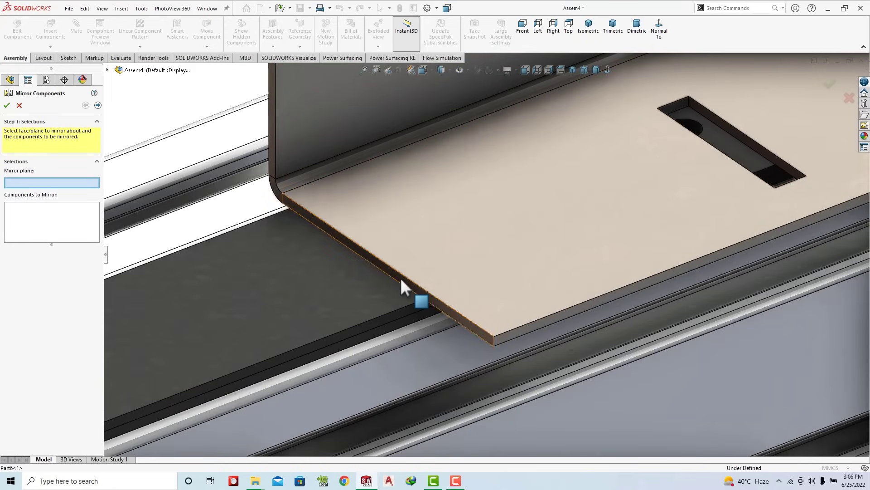
pyautogui.click(400, 276)
pyautogui.click(401, 277)
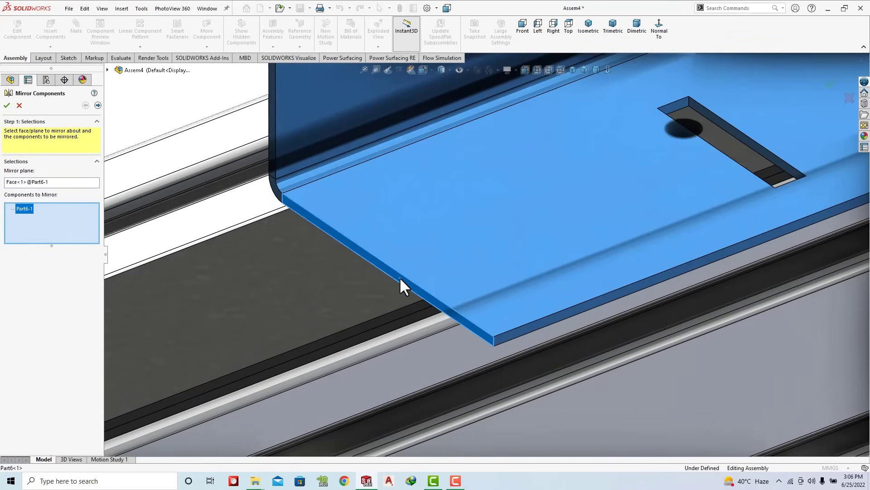
# Step: Preview and accept the mirrored strip copy, then review it in trimetric view
pyautogui.click(98, 105)
pyautogui.scroll(3, 437, 249)
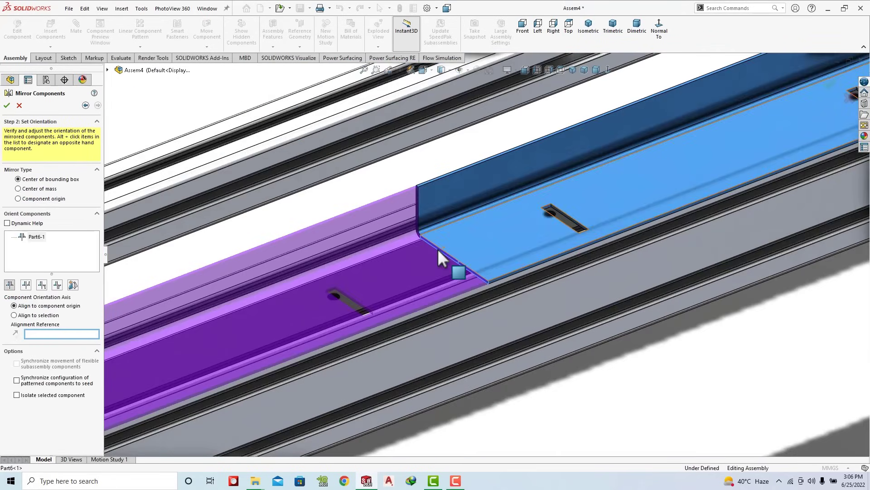
pyautogui.scroll(3, 437, 249)
pyautogui.scroll(-5, 141, 376)
pyautogui.scroll(-2, 141, 376)
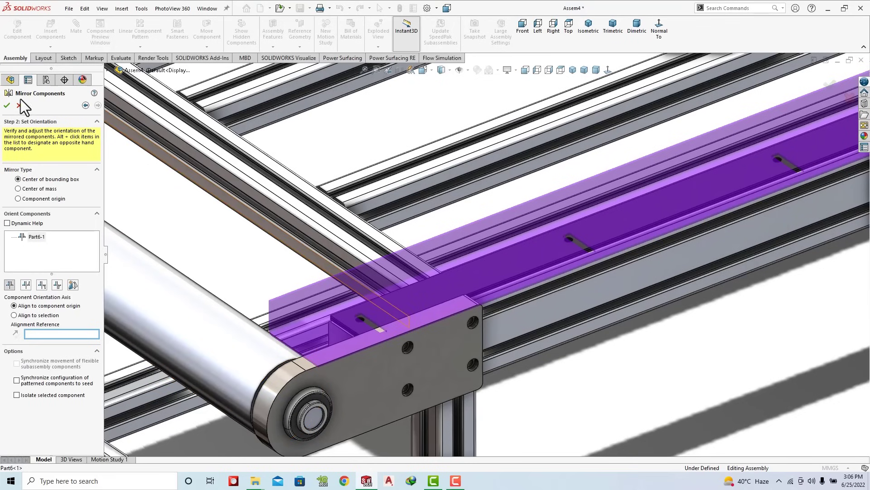
pyautogui.click(7, 105)
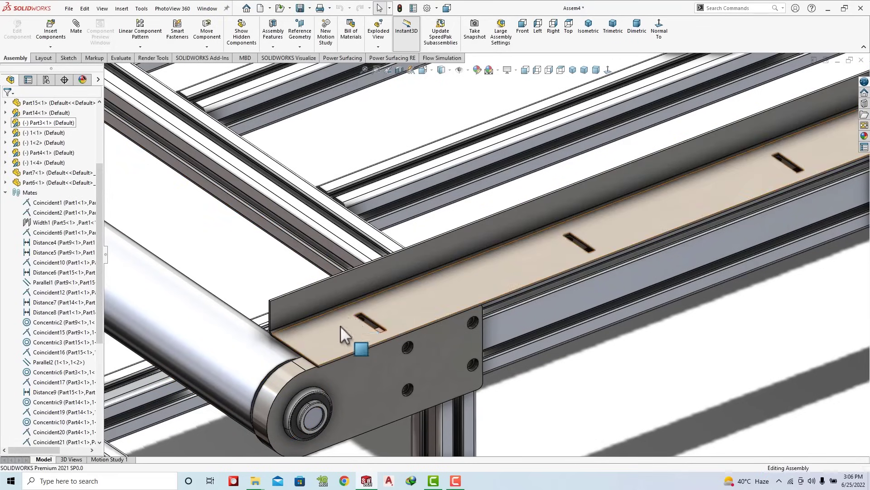
pyautogui.moveTo(341, 326)
pyautogui.mouseDown(button='middle')
pyautogui.moveTo(386, 284)
pyautogui.moveTo(388, 291)
pyautogui.mouseUp(button='middle')
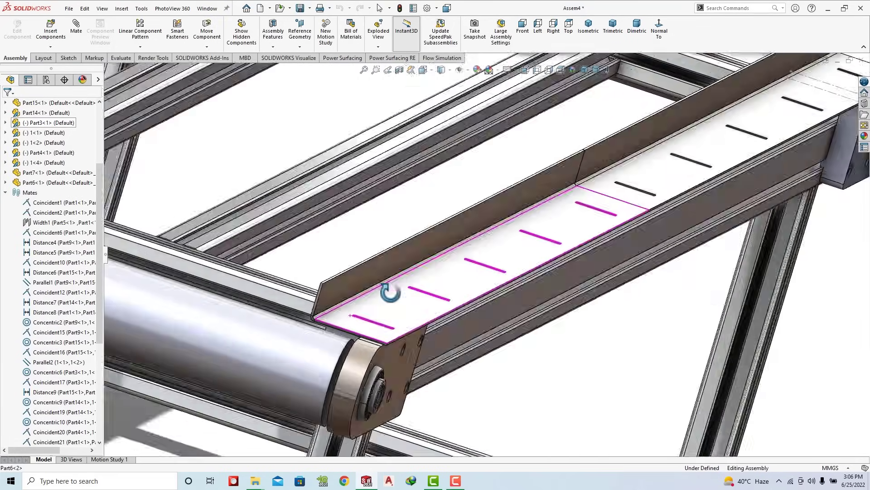
pyautogui.click(618, 25)
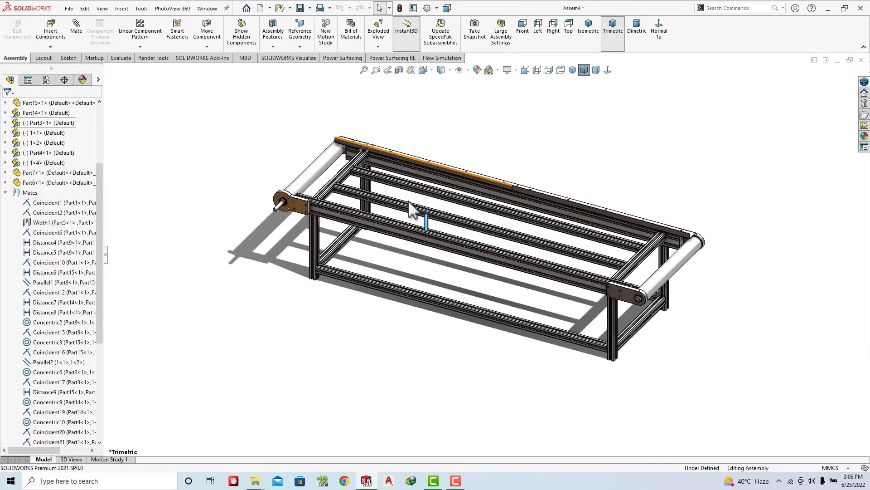
pyautogui.scroll(-2, 399, 201)
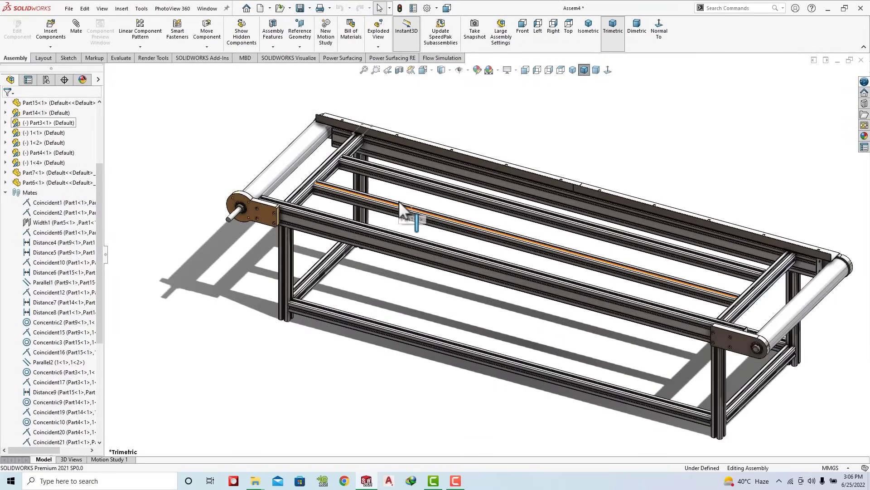
pyautogui.click(359, 127)
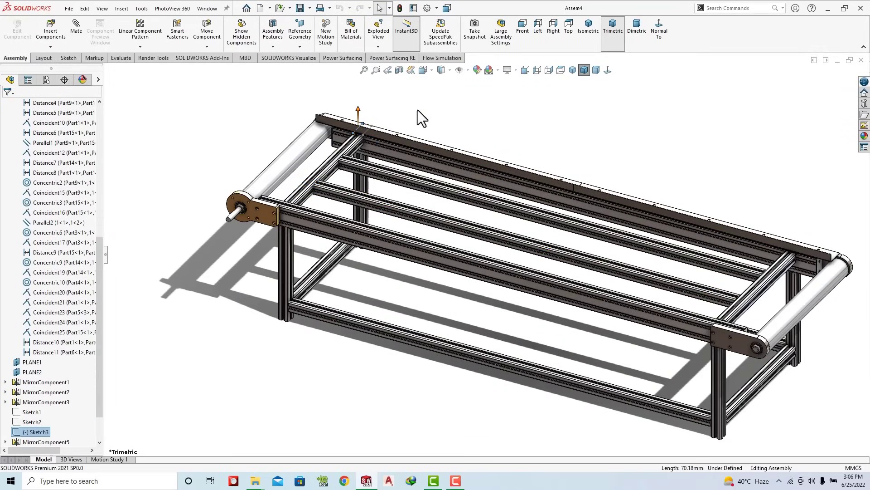
# Step: Mirror both Part6 strips across PLANE1, chosen from the flyout tree, onto the opposite rail
pyautogui.click(130, 48)
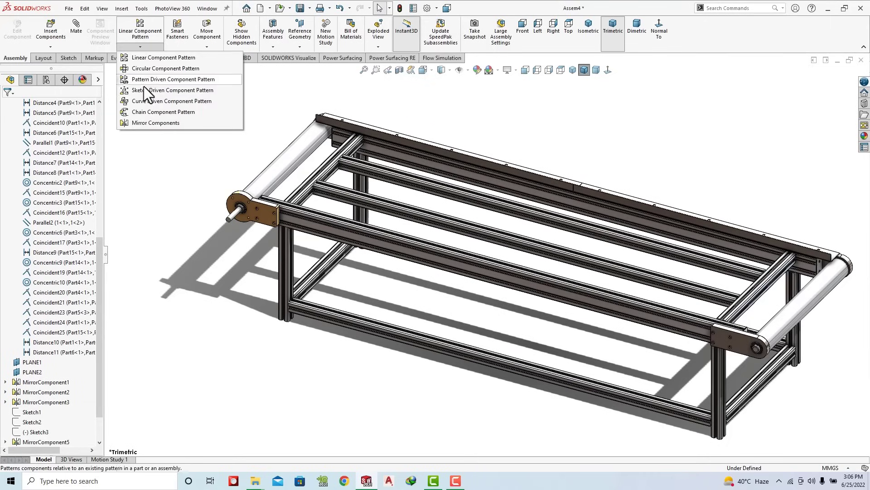
pyautogui.click(154, 124)
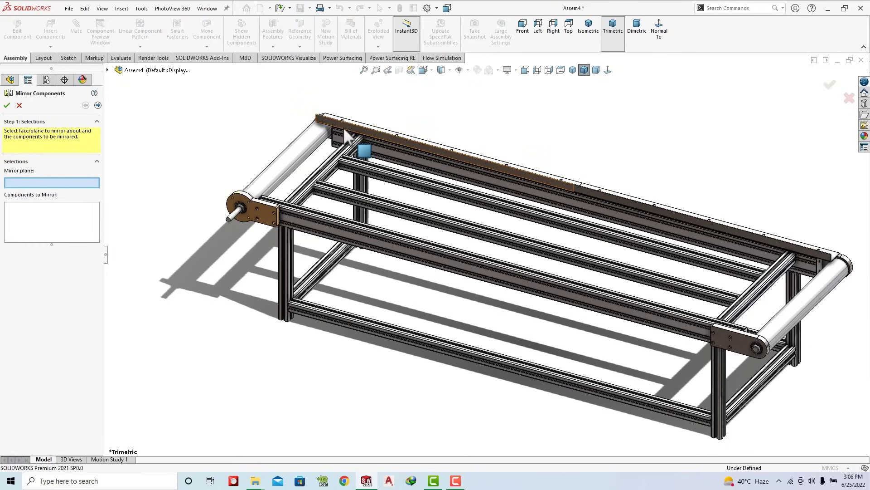
pyautogui.click(108, 70)
pyautogui.click(144, 280)
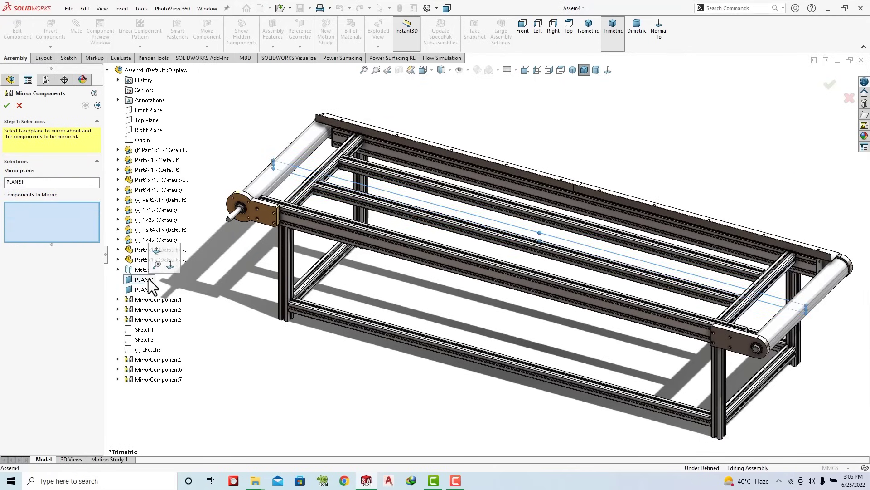
pyautogui.click(560, 179)
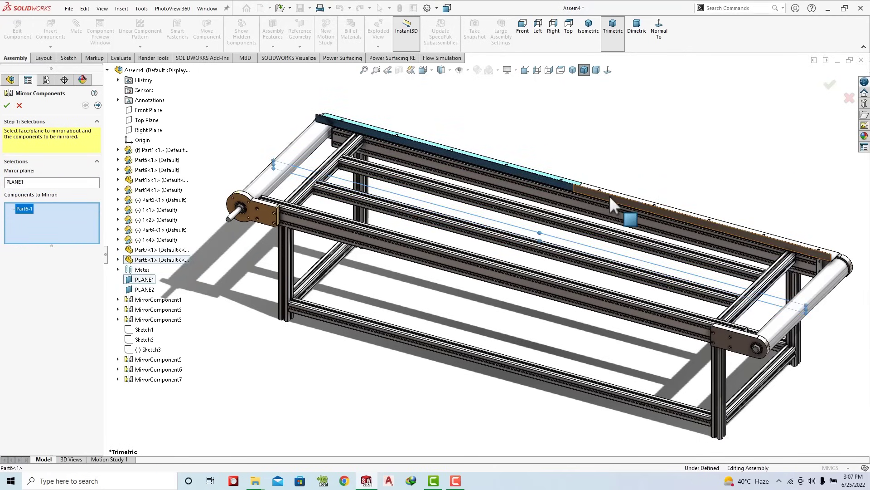
pyautogui.click(98, 105)
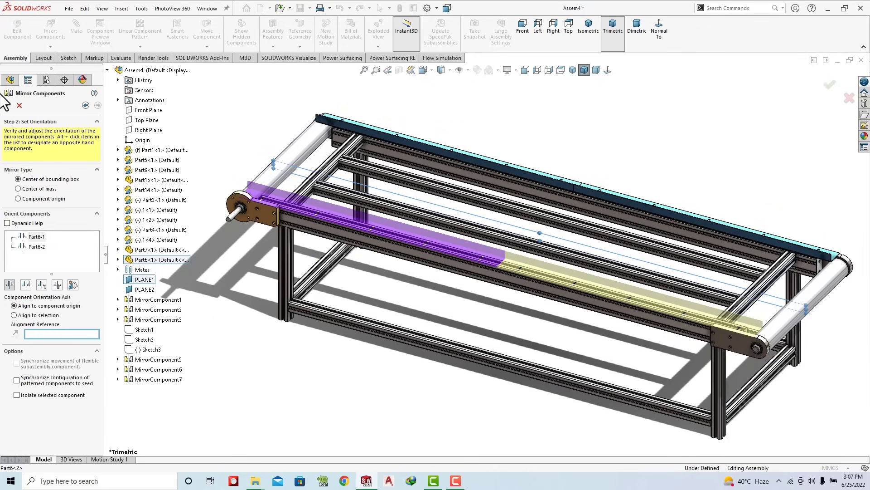
pyautogui.click(7, 106)
# Step: Start a sketch on the guide strip's top face, viewed normal to it
pyautogui.scroll(-3, 272, 186)
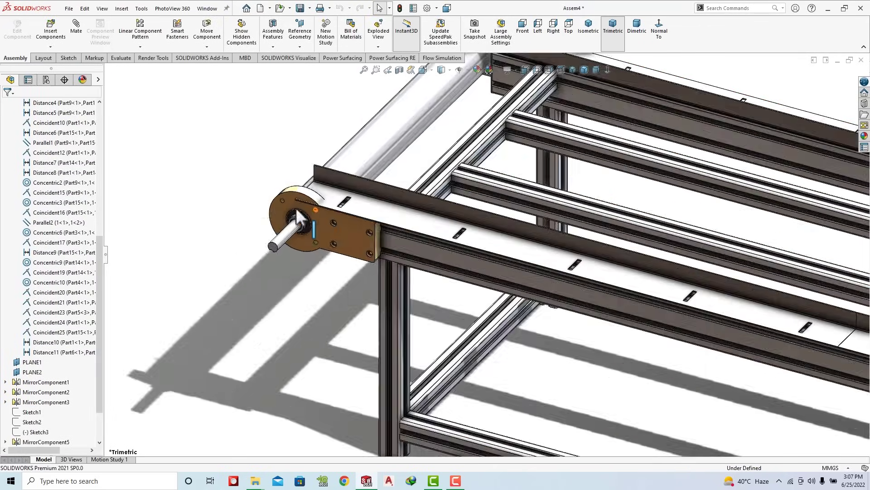
pyautogui.scroll(-3, 295, 207)
pyautogui.scroll(-3, 366, 189)
pyautogui.click(366, 190)
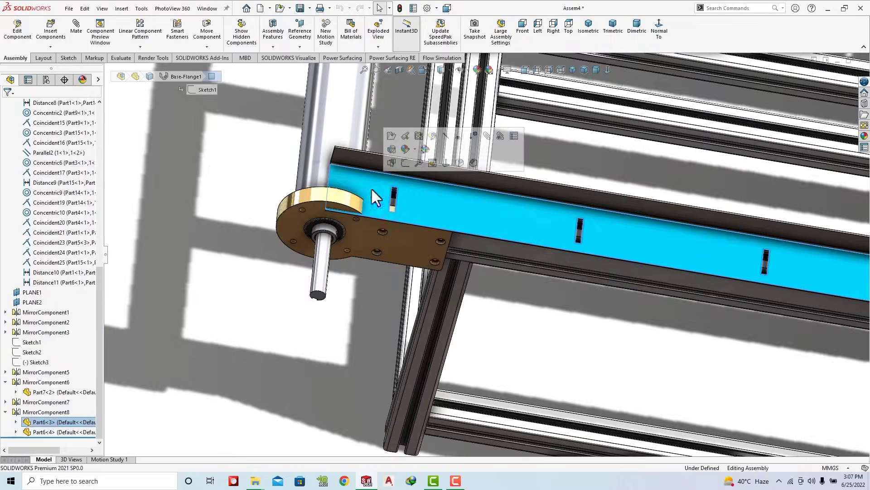
pyautogui.click(404, 164)
pyautogui.click(519, 38)
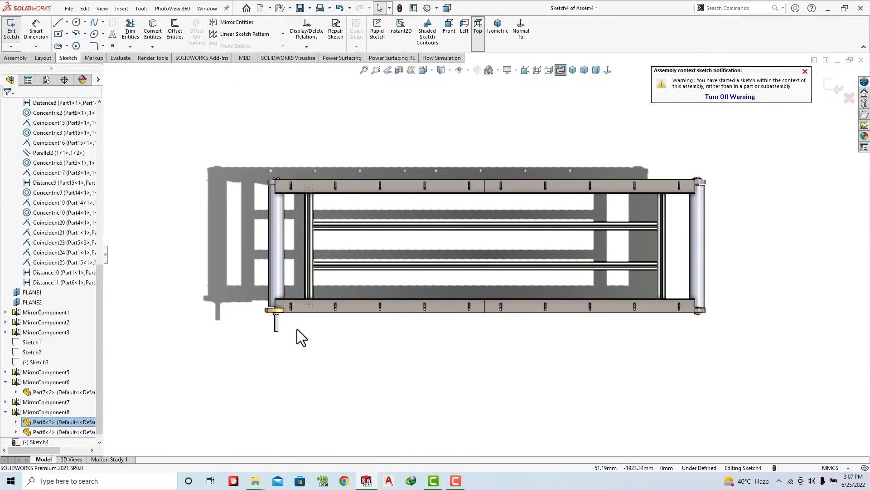
pyautogui.scroll(-3, 301, 327)
pyautogui.scroll(-3, 407, 253)
pyautogui.scroll(-1, 581, 193)
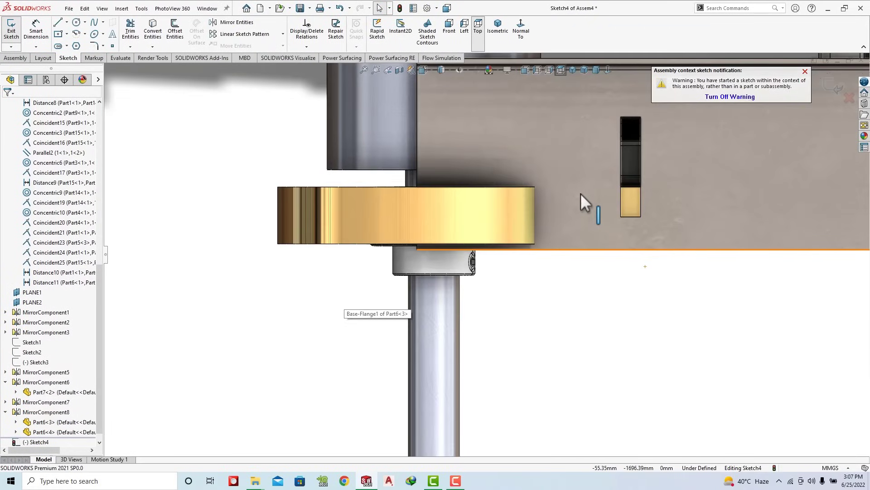
# Step: Draw line outline around the roller flange overlap on the strip
pyautogui.click(59, 30)
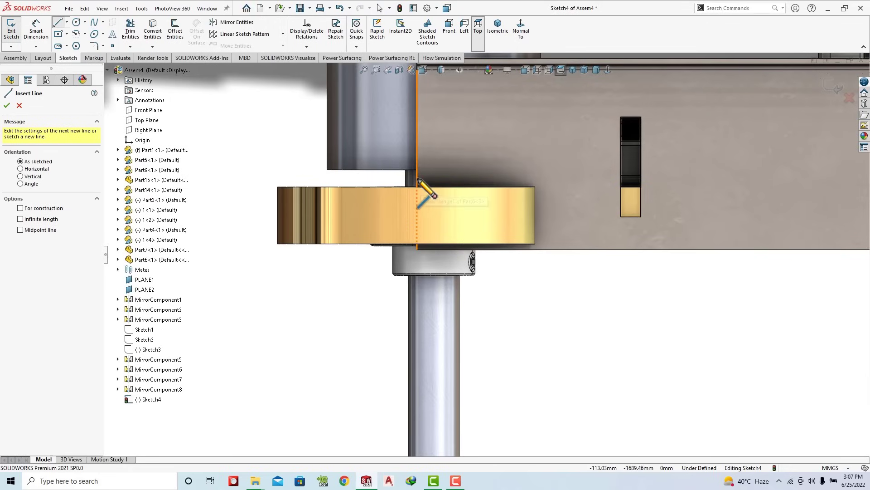
pyautogui.click(417, 178)
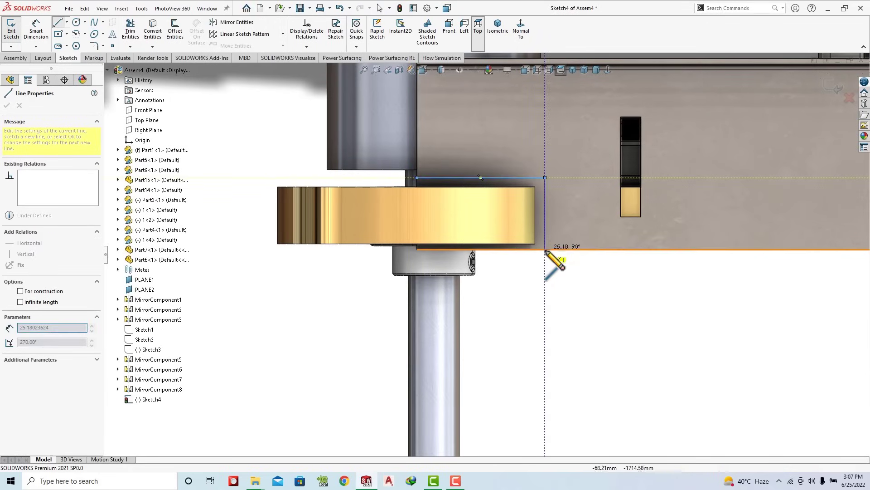
pyautogui.click(417, 248)
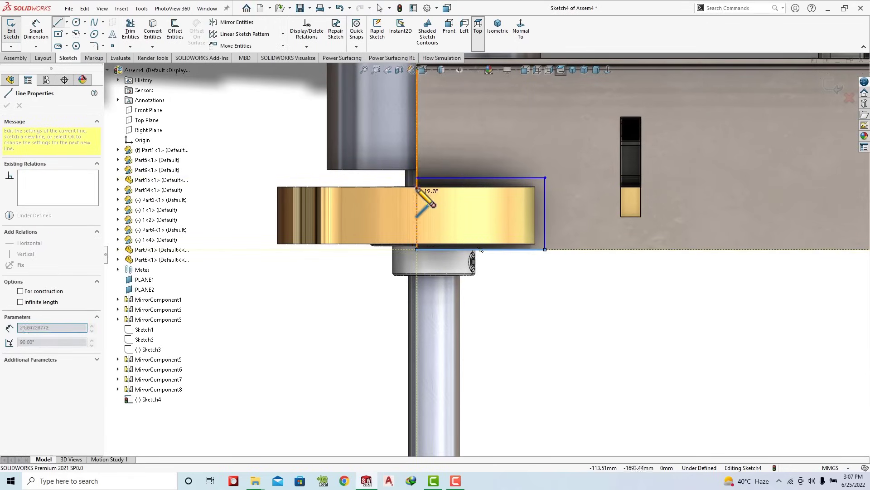
pyautogui.click(417, 178)
pyautogui.press('Escape')
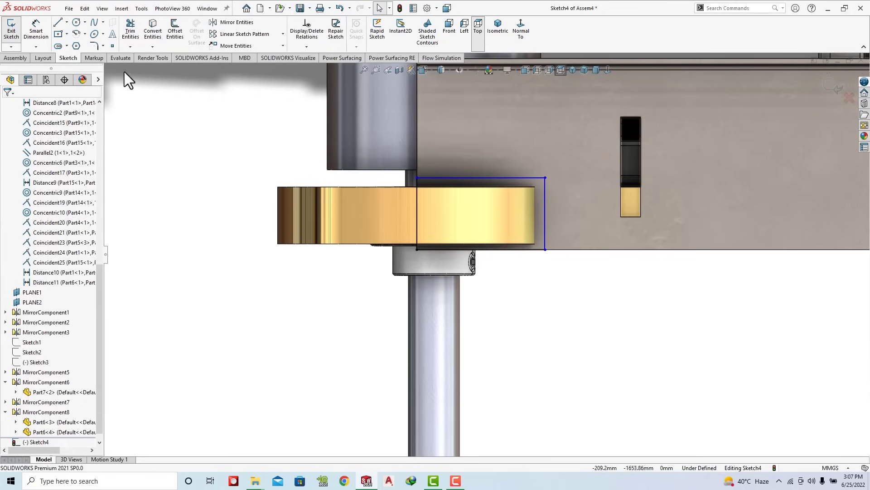
pyautogui.click(20, 58)
pyautogui.click(275, 47)
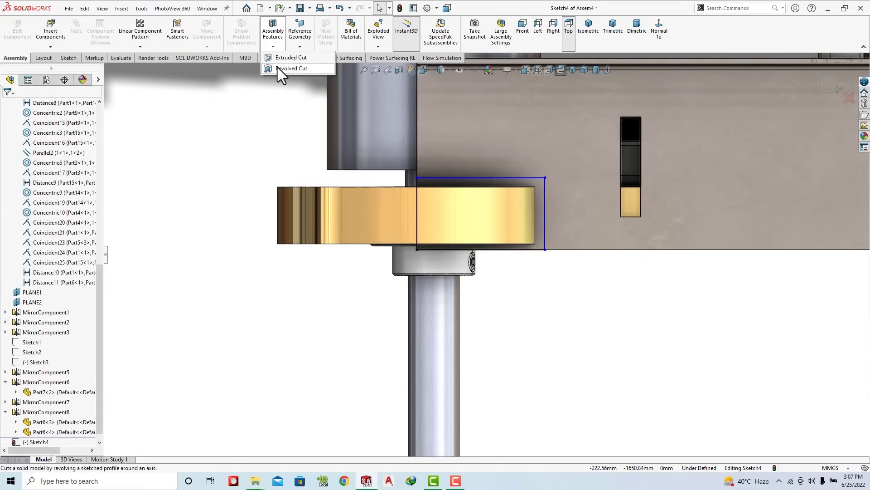
# Step: Cut-extrude the sketch 10 mm Blind into only the selected Part6-3 strip
pyautogui.click(278, 60)
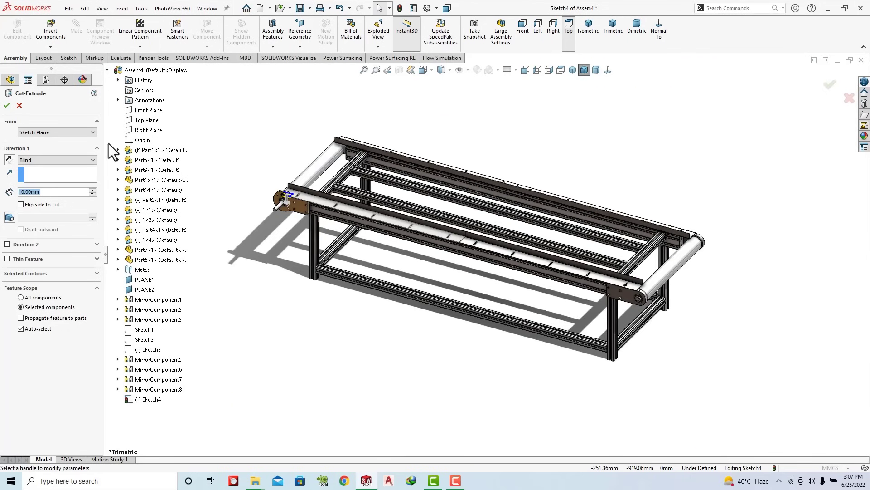
pyautogui.click(40, 329)
pyautogui.scroll(-2, 341, 211)
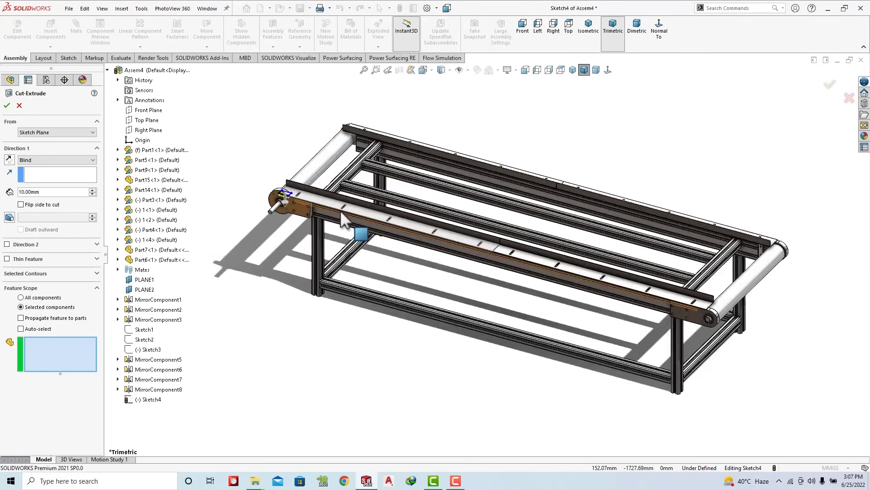
pyautogui.scroll(-3, 286, 191)
pyautogui.scroll(-3, 319, 194)
pyautogui.click(365, 218)
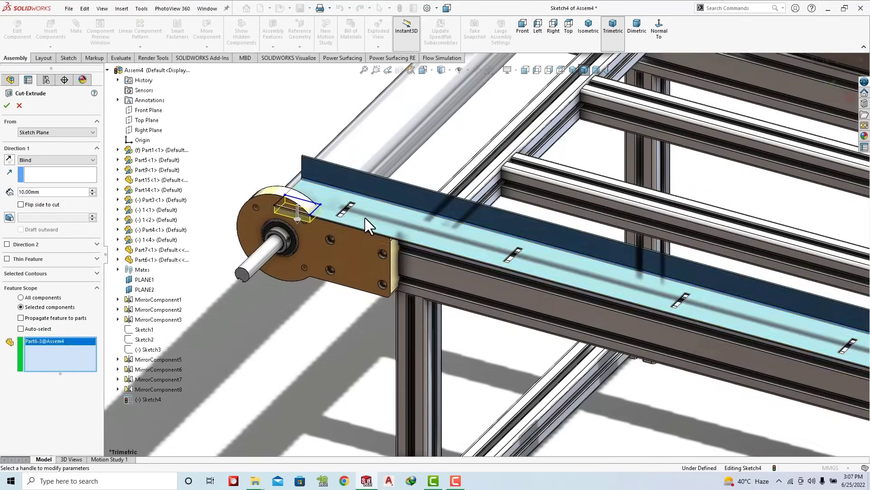
pyautogui.scroll(-2, 299, 204)
pyautogui.scroll(-2, 300, 205)
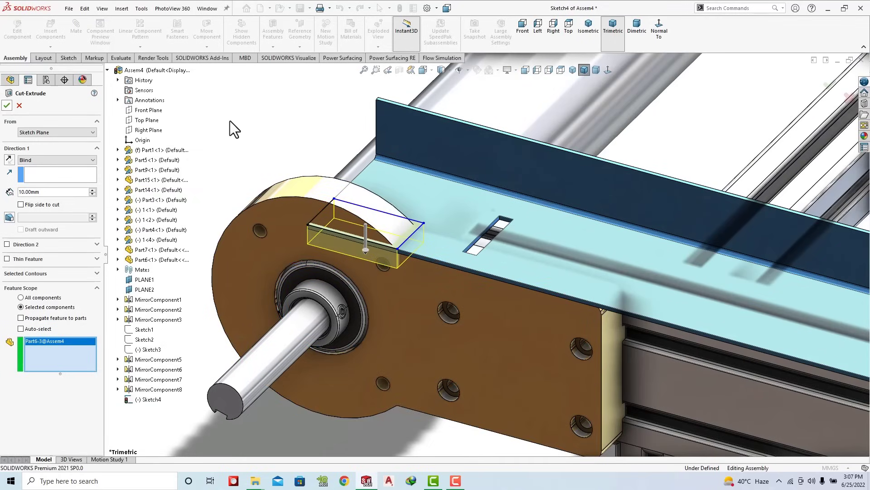
pyautogui.press('Return')
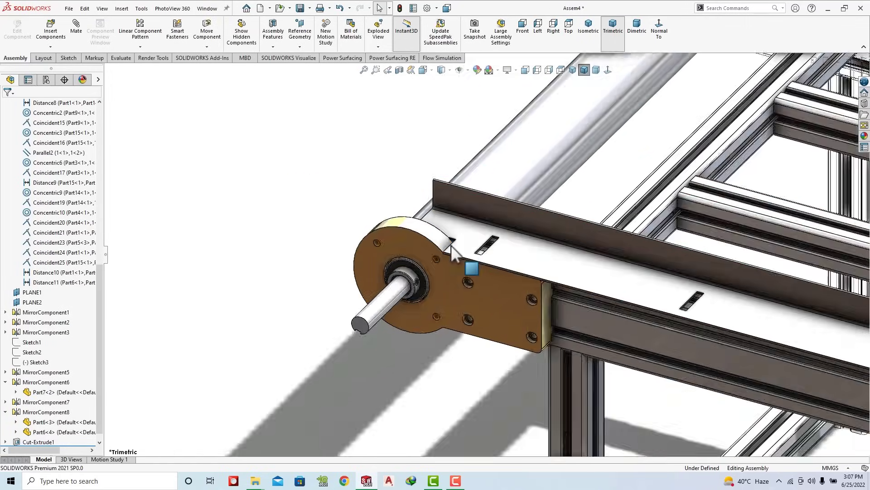
# Step: Orbit to the end roller and select its face to read the 75 mm diameter
pyautogui.scroll(3, 452, 249)
pyautogui.scroll(2, 450, 246)
pyautogui.scroll(-3, 616, 313)
pyautogui.scroll(-2, 702, 316)
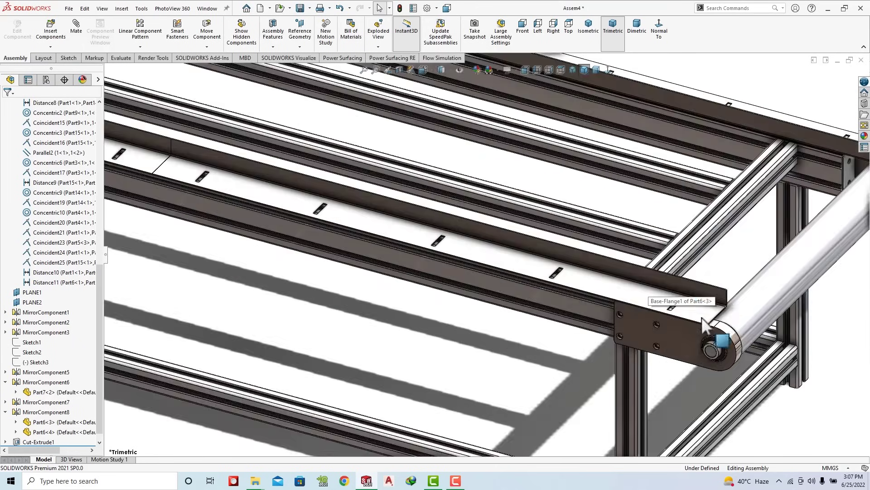
pyautogui.scroll(-5, 666, 304)
pyautogui.moveTo(662, 301); pyautogui.dragTo(653, 218, button='middle')
pyautogui.scroll(1, 642, 299)
pyautogui.scroll(4, 639, 236)
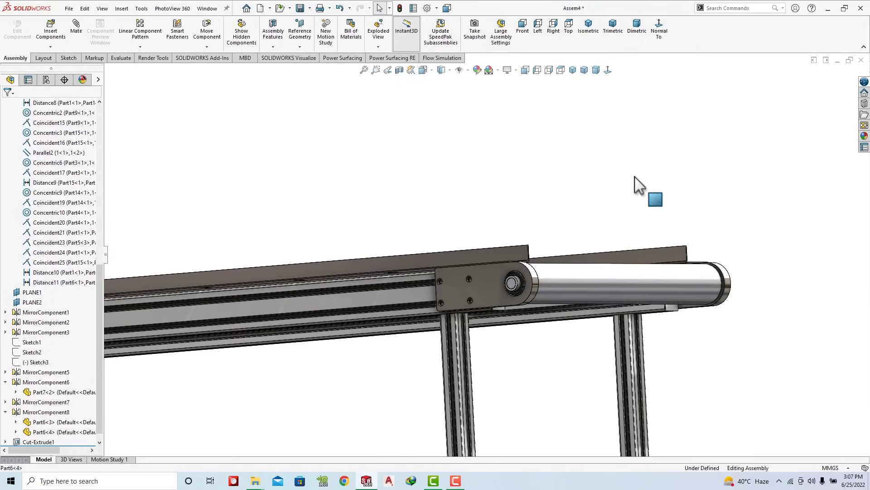
pyautogui.click(617, 29)
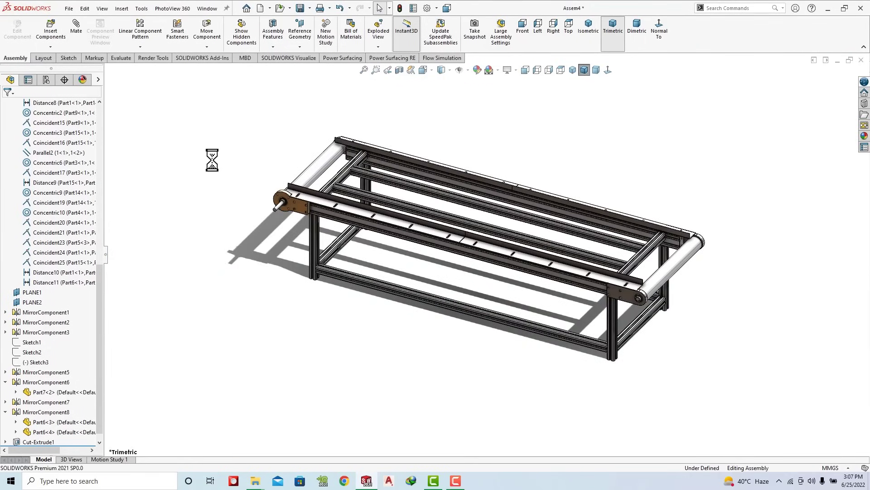
pyautogui.scroll(-3, 405, 186)
pyautogui.scroll(-3, 340, 165)
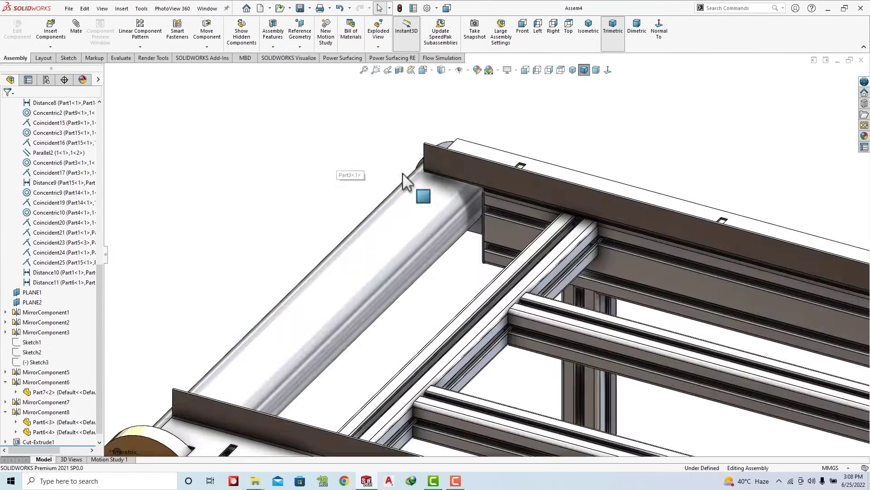
pyautogui.moveTo(405, 181); pyautogui.dragTo(439, 251, button='middle')
pyautogui.click(439, 251)
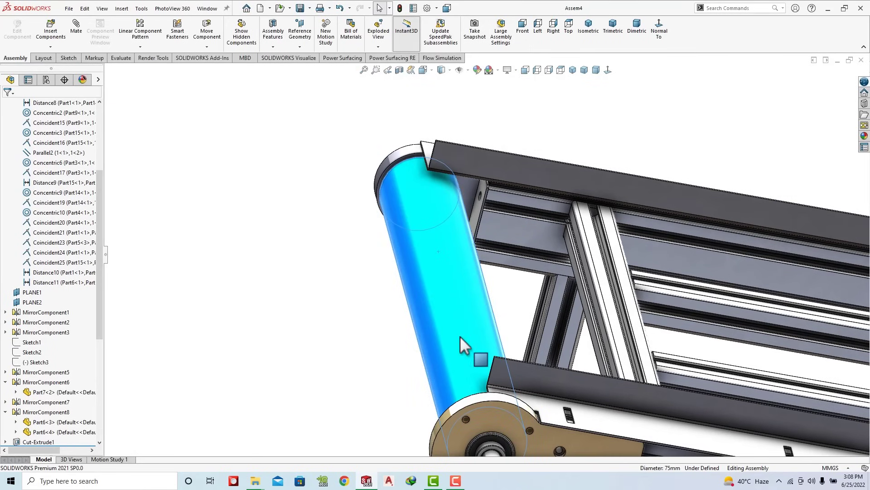
pyautogui.click(341, 204)
# Step: View the conveyor isometrically, then end-on at the belt and roller
pyautogui.scroll(3, 465, 235)
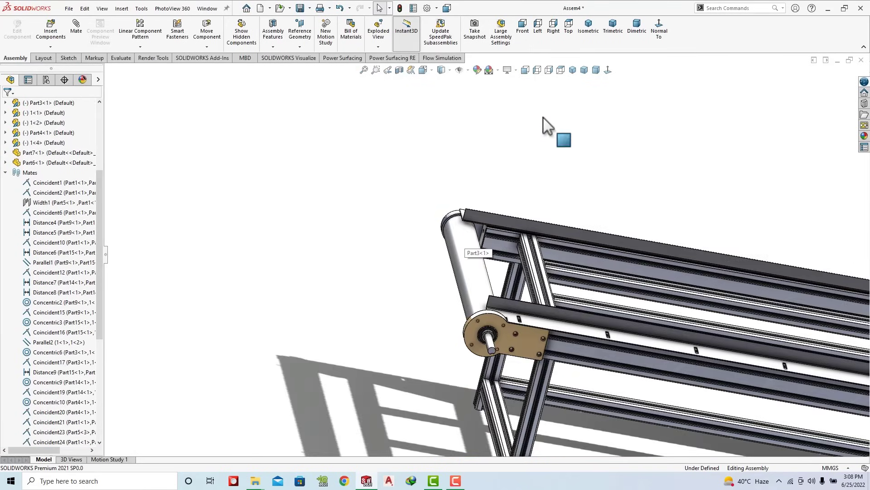
pyautogui.click(591, 27)
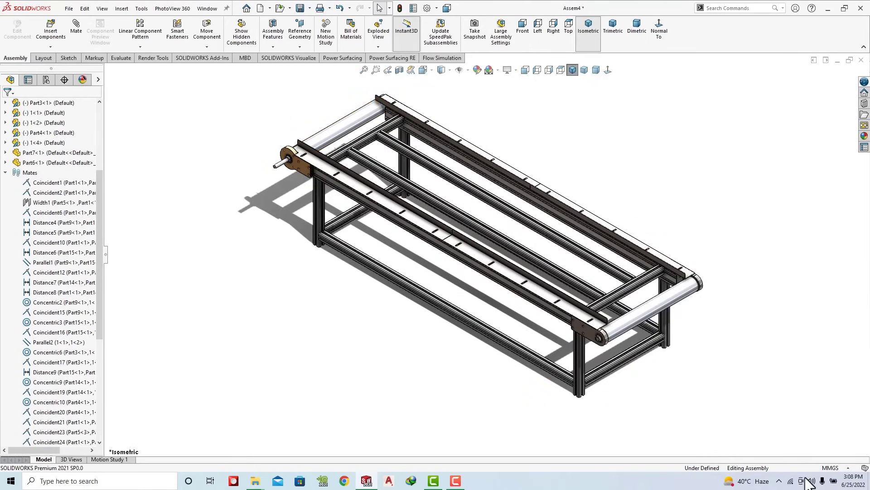
pyautogui.scroll(-5, 651, 377)
pyautogui.scroll(-3, 612, 333)
pyautogui.scroll(-3, 615, 290)
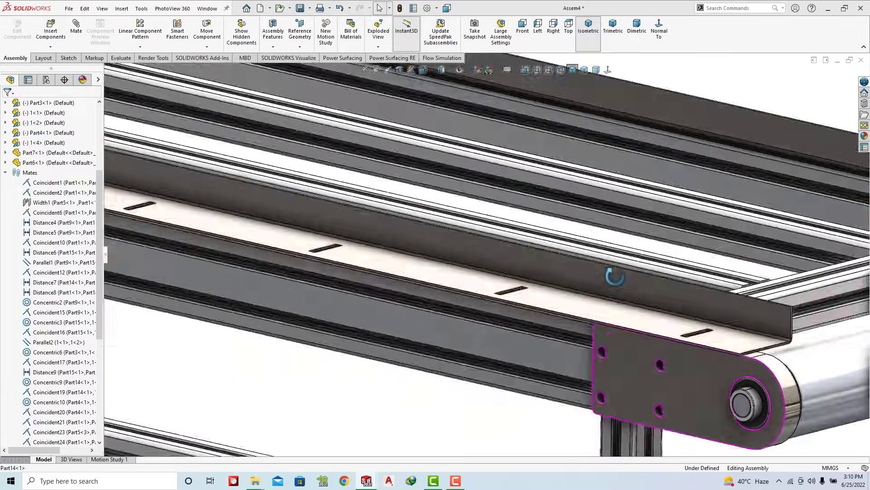
pyautogui.scroll(2, 579, 336)
pyautogui.scroll(-3, 603, 335)
pyautogui.scroll(4, 703, 287)
pyautogui.moveTo(704, 287); pyautogui.dragTo(611, 300, button='middle')
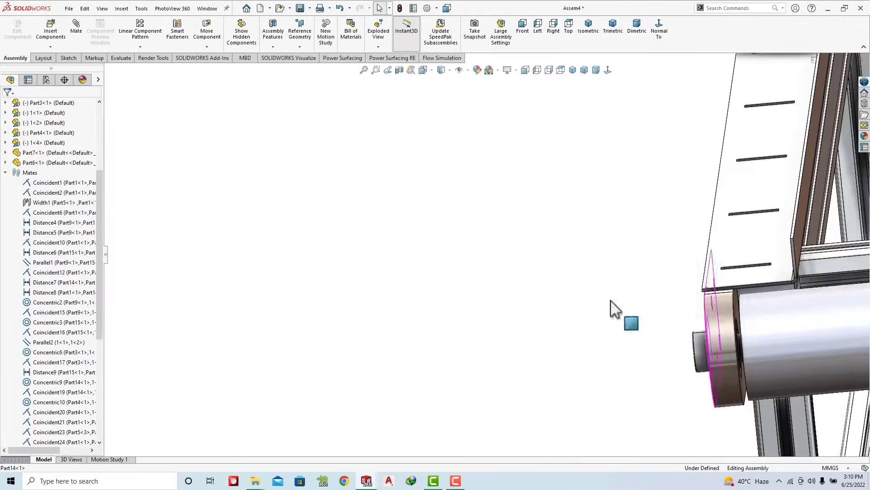
pyautogui.scroll(-7, 50, 318)
# Step: Expand the mirror features and select MirrorComponent6 in the FeatureManager tree
pyautogui.click(47, 374)
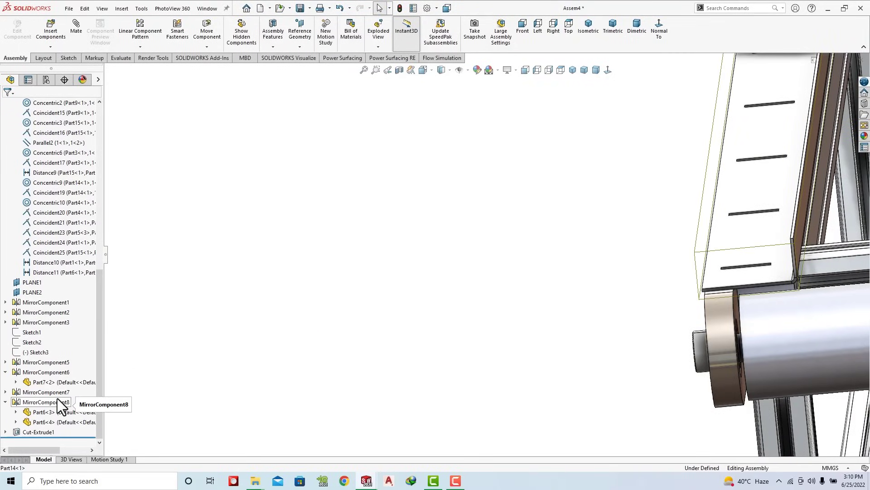
pyautogui.click(48, 372)
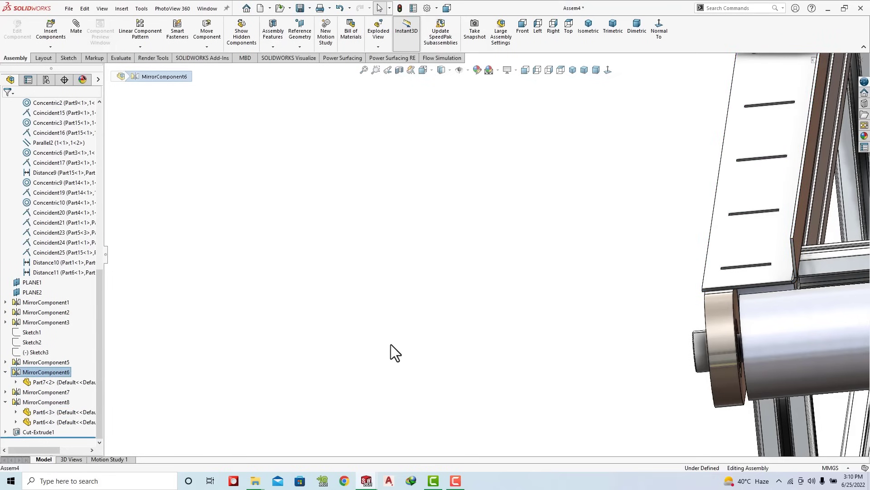
pyautogui.scroll(5, 517, 292)
pyautogui.scroll(-3, 658, 249)
pyautogui.scroll(-5, 598, 240)
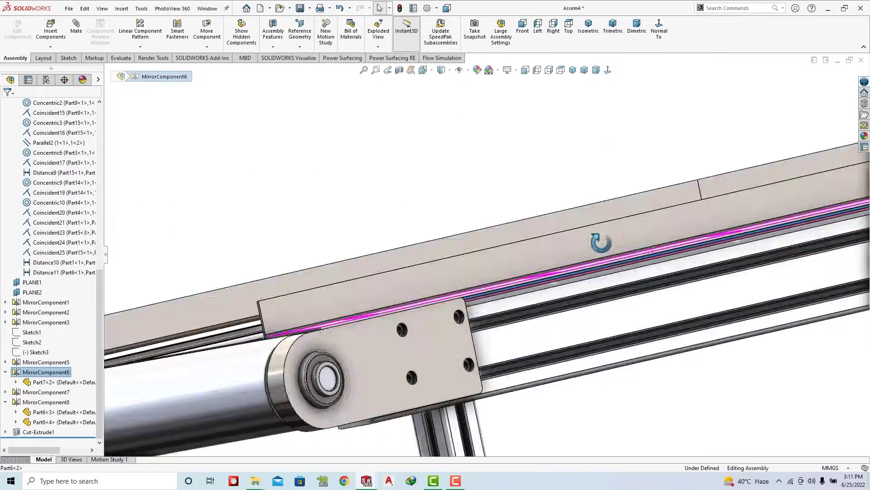
# Step: Delete the MirrorComponent6 mirror feature from the assembly
pyautogui.rightClick(58, 373)
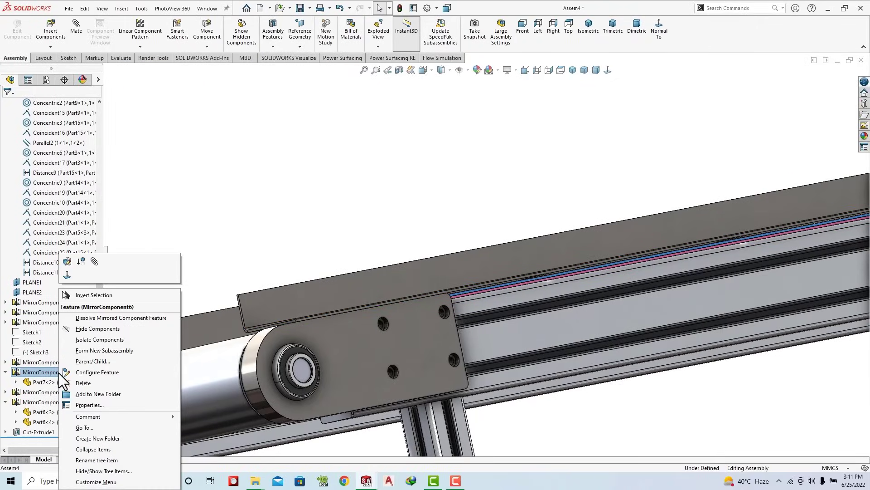
pyautogui.click(193, 316)
pyautogui.click(494, 195)
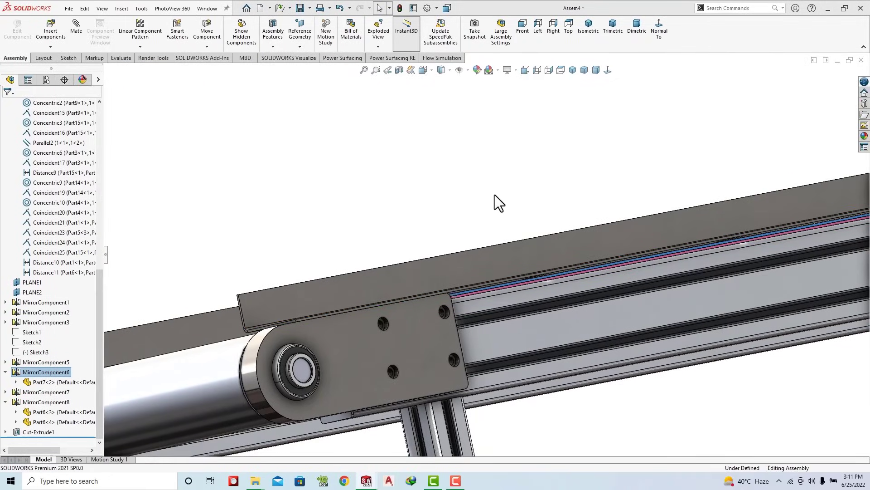
# Step: Hide the guide strips on both rails, viewed from underneath
pyautogui.moveTo(492, 204); pyautogui.dragTo(679, 317, button='middle')
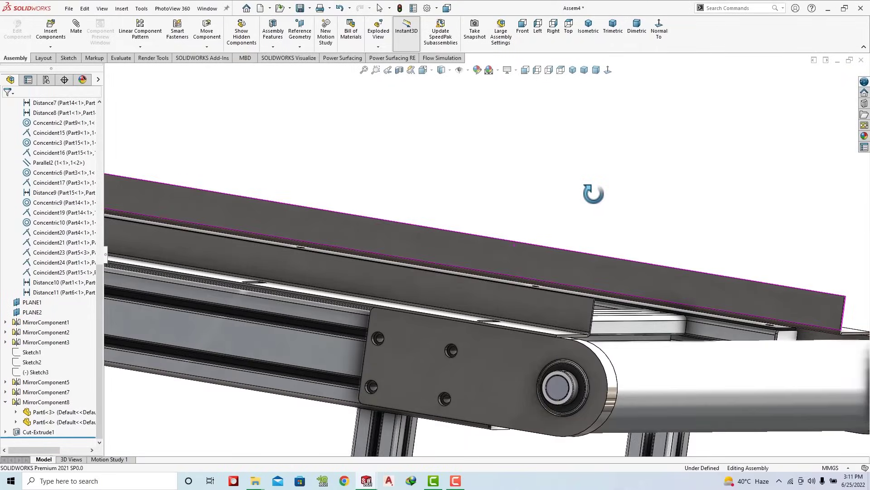
pyautogui.scroll(-2, 681, 319)
pyautogui.scroll(-3, 681, 319)
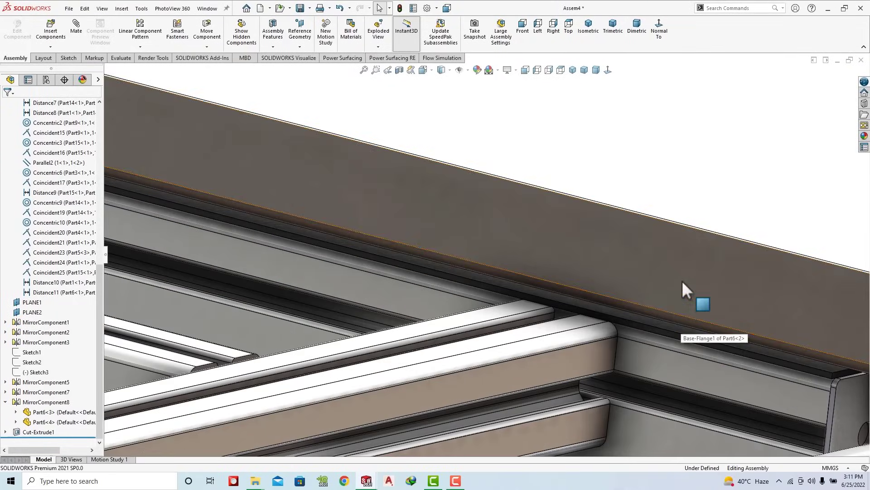
pyautogui.click(684, 286)
pyautogui.click(763, 229)
pyautogui.scroll(3, 684, 195)
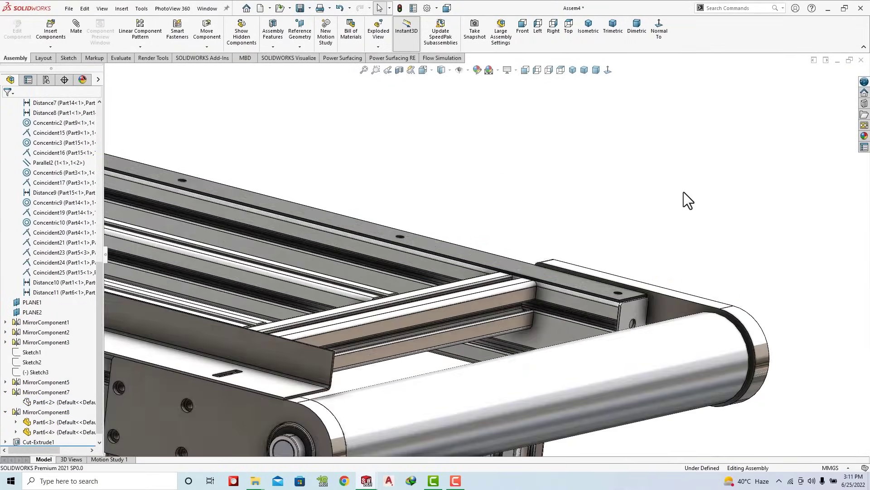
pyautogui.scroll(-5, 472, 269)
pyautogui.click(474, 268)
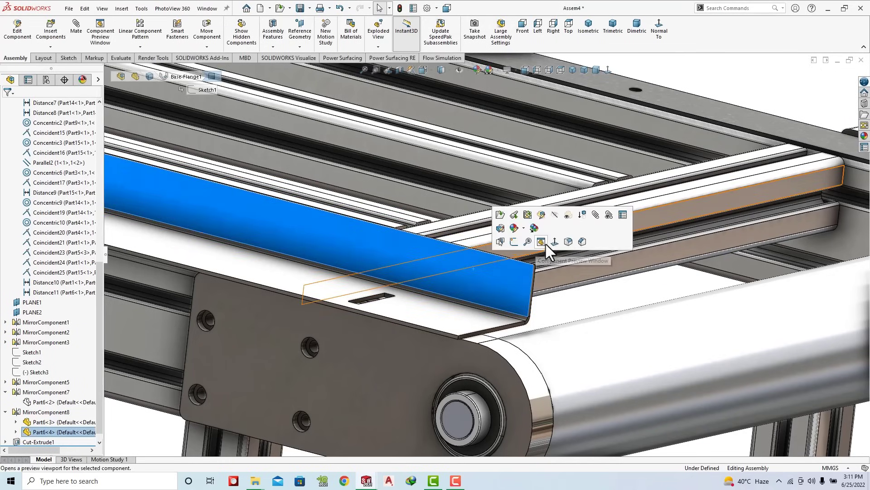
pyautogui.click(557, 218)
# Step: Orbit and zoom the model to inspect the roller end
pyautogui.moveTo(558, 244)
pyautogui.mouseDown(button='middle')
pyautogui.moveTo(578, 242)
pyautogui.moveTo(676, 189)
pyautogui.mouseUp(button='middle')
pyautogui.scroll(-5, 677, 189)
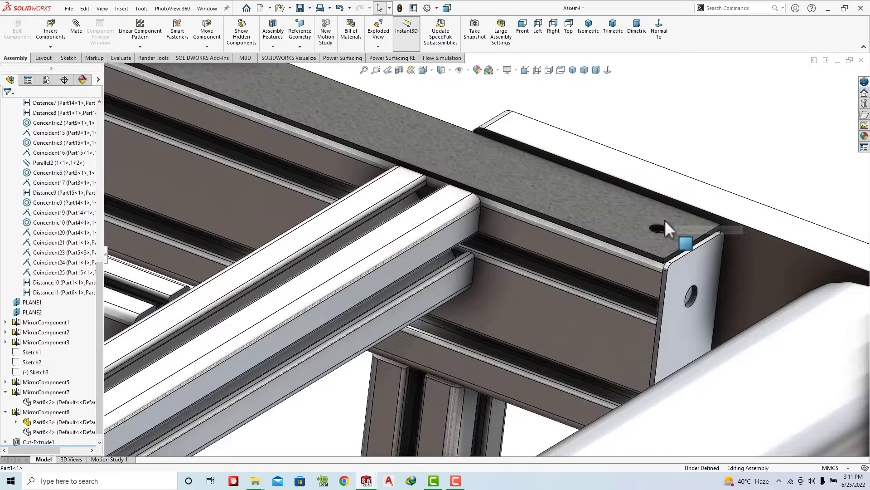
pyautogui.scroll(-2, 665, 219)
pyautogui.scroll(-2, 634, 213)
pyautogui.moveTo(633, 213)
pyautogui.mouseDown(button='middle')
pyautogui.moveTo(633, 194)
pyautogui.moveTo(667, 204)
pyautogui.mouseUp(button='middle')
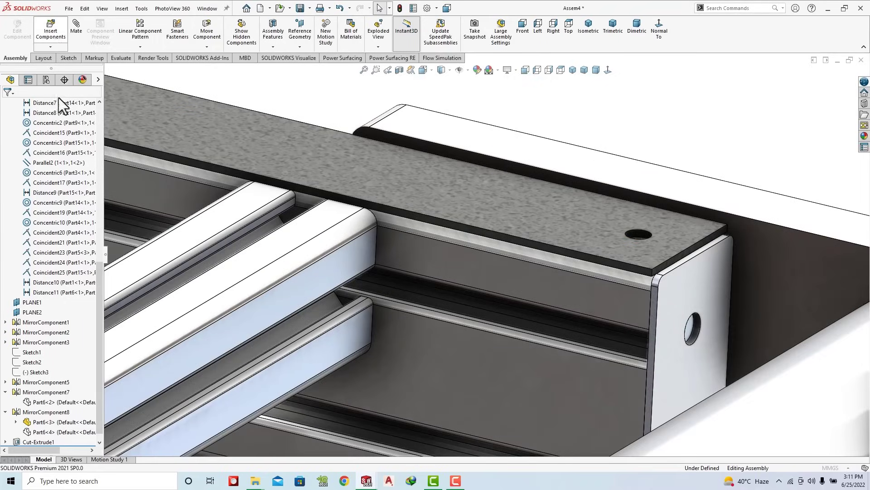
# Step: Load Part2 from Desktop > New folder through Insert Components for placement
pyautogui.click(55, 264)
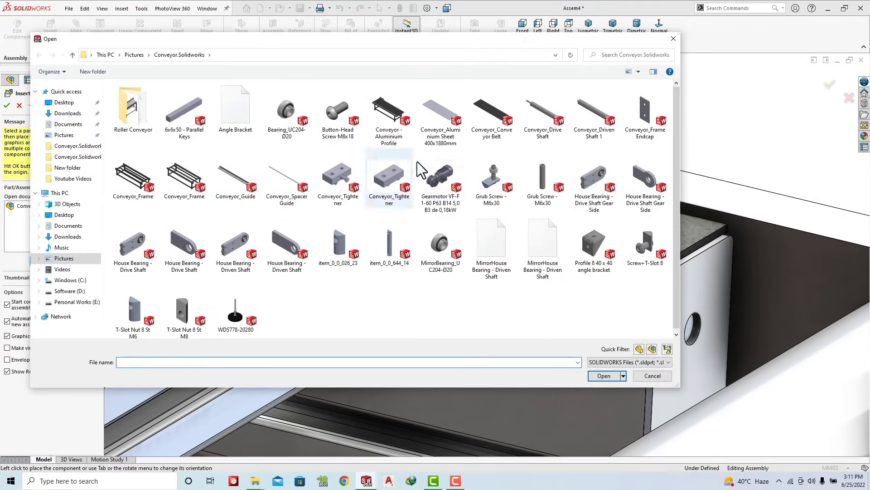
pyautogui.click(64, 103)
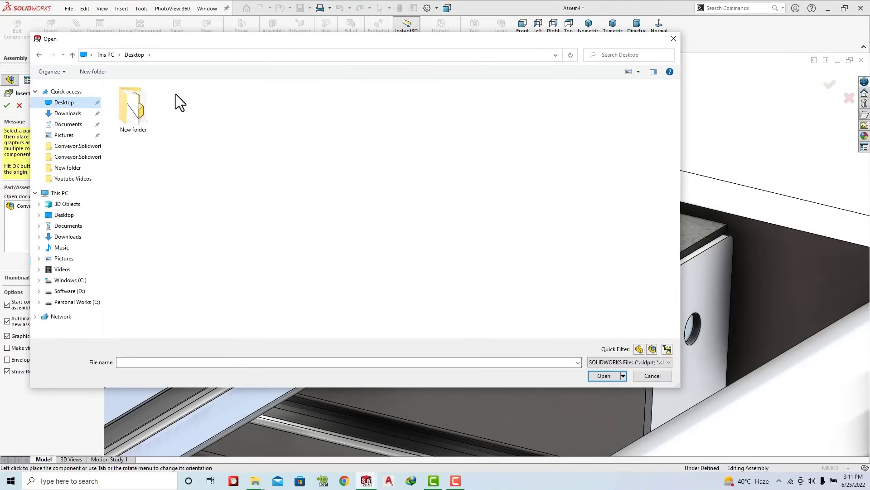
pyautogui.doubleClick(151, 108)
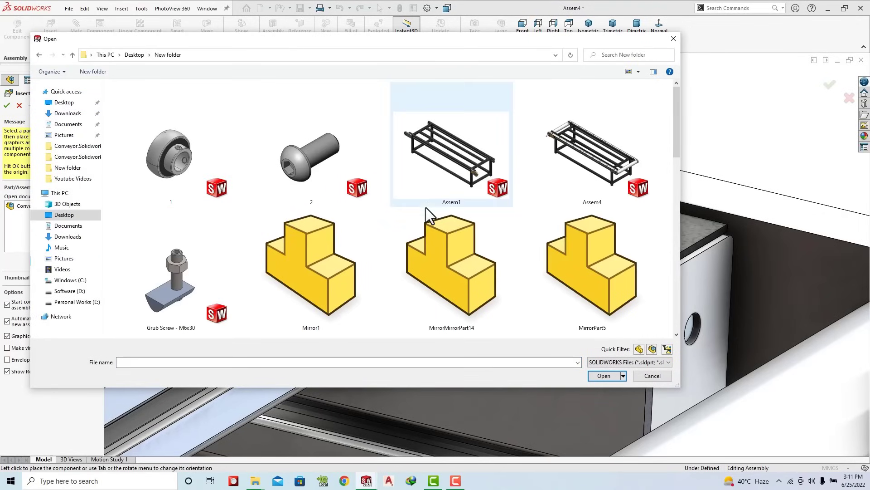
pyautogui.scroll(-2, 453, 222)
pyautogui.doubleClick(588, 290)
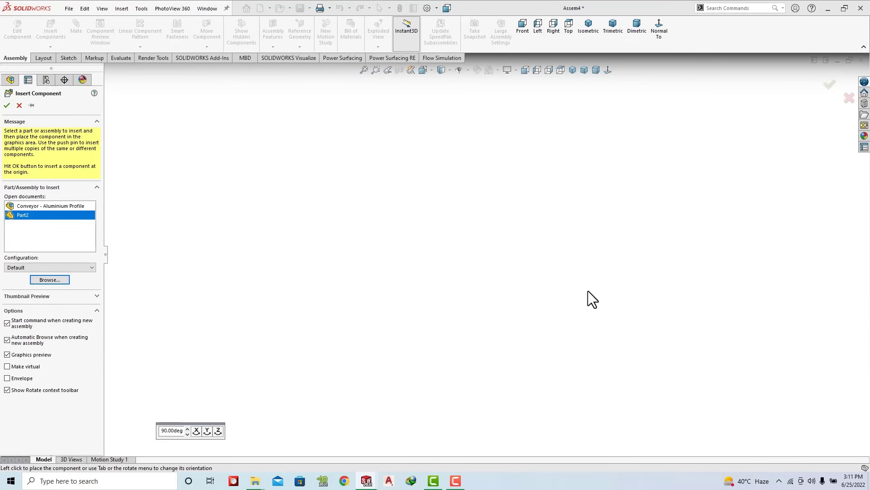
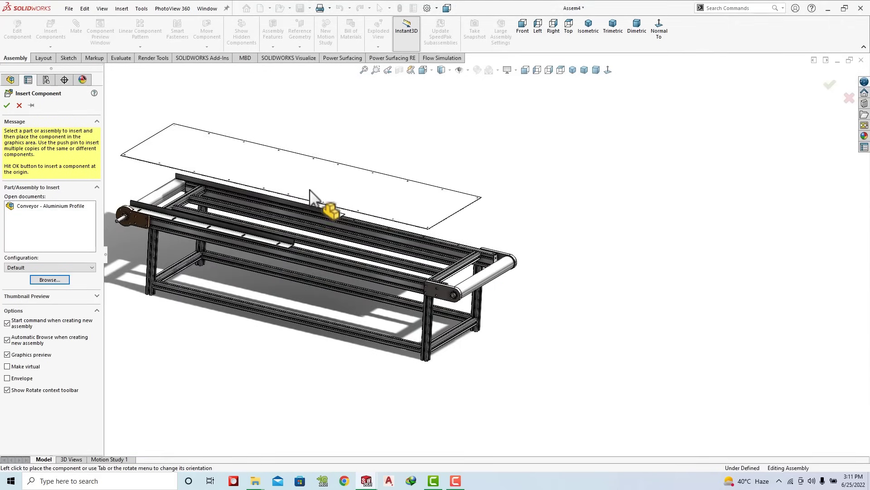
# Step: Place the perforated top plate Part2 in the assembly and select its face
pyautogui.click(309, 189)
pyautogui.scroll(-3, 534, 272)
pyautogui.scroll(-2, 528, 232)
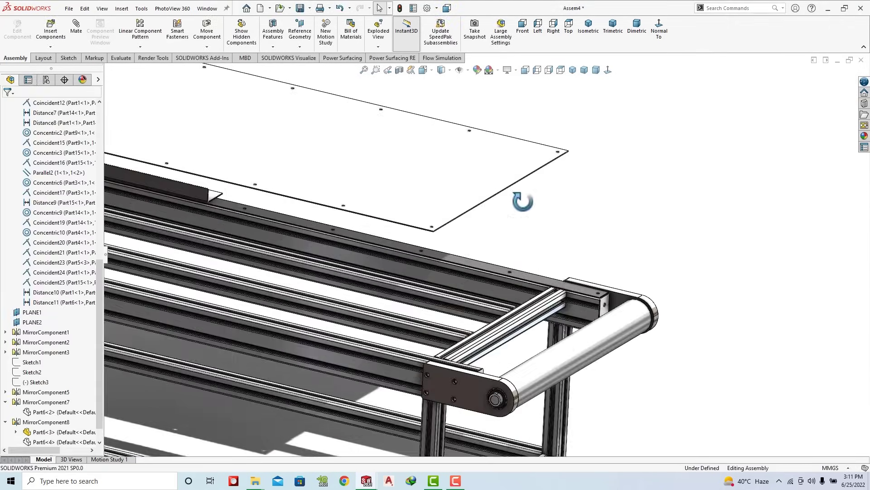
pyautogui.moveTo(523, 201); pyautogui.dragTo(517, 149, button='middle')
pyautogui.click(513, 238)
pyautogui.moveTo(515, 243); pyautogui.dragTo(534, 311, button='middle')
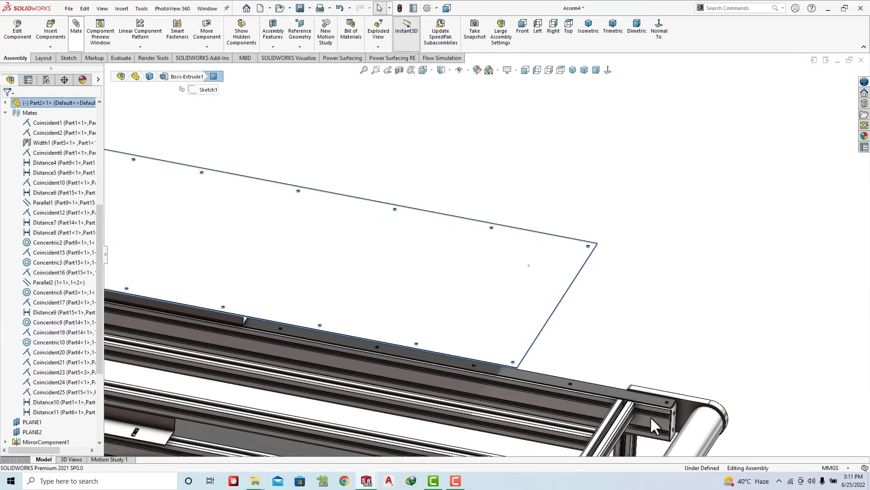
# Step: Mate the plate face coincident with the end block's face
pyautogui.press('m')
pyautogui.scroll(-2, 635, 413)
pyautogui.scroll(-2, 612, 363)
pyautogui.click(605, 328)
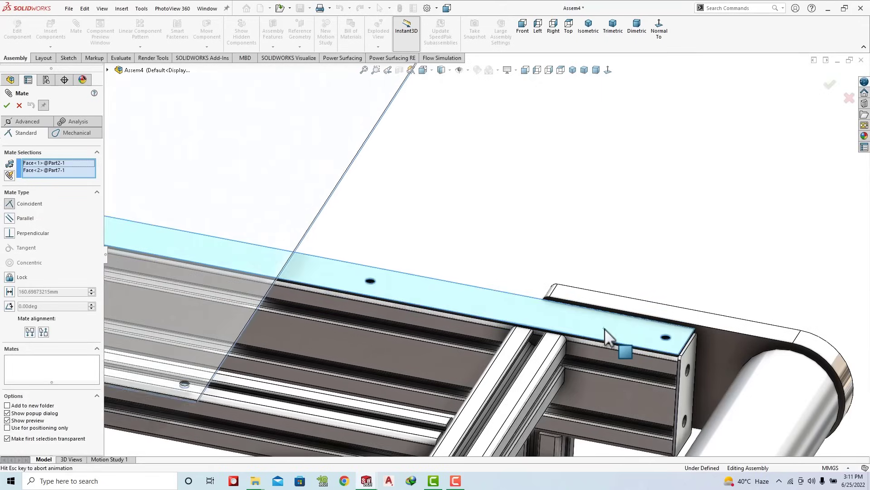
pyautogui.click(702, 345)
# Step: Align one plate hole concentric with the matching end-block hole
pyautogui.scroll(2, 583, 300)
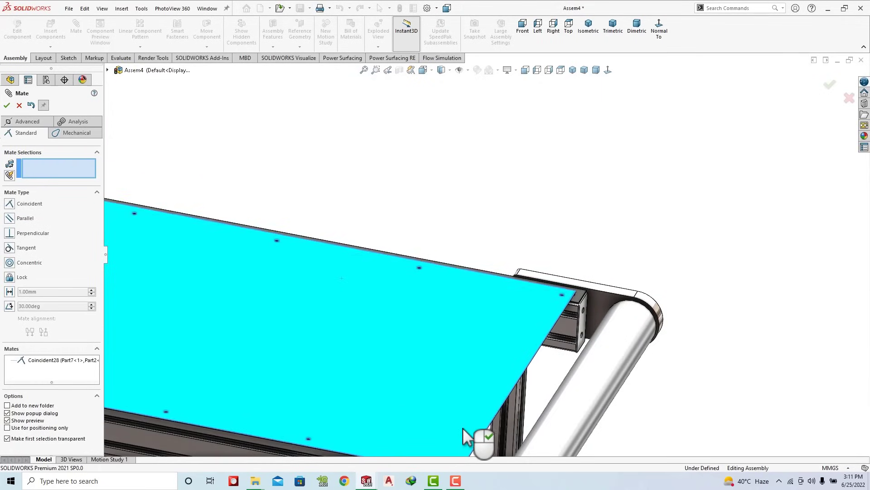
pyautogui.scroll(-3, 582, 341)
pyautogui.scroll(-2, 574, 295)
pyautogui.scroll(-2, 560, 218)
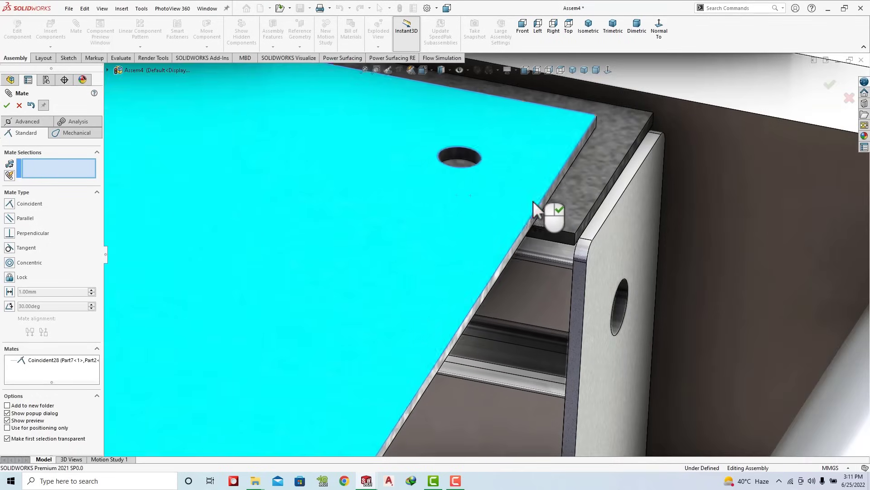
pyautogui.moveTo(533, 202)
pyautogui.mouseDown(button='middle')
pyautogui.moveTo(575, 218)
pyautogui.moveTo(538, 191)
pyautogui.moveTo(593, 163)
pyautogui.moveTo(499, 211)
pyautogui.mouseUp(button='middle')
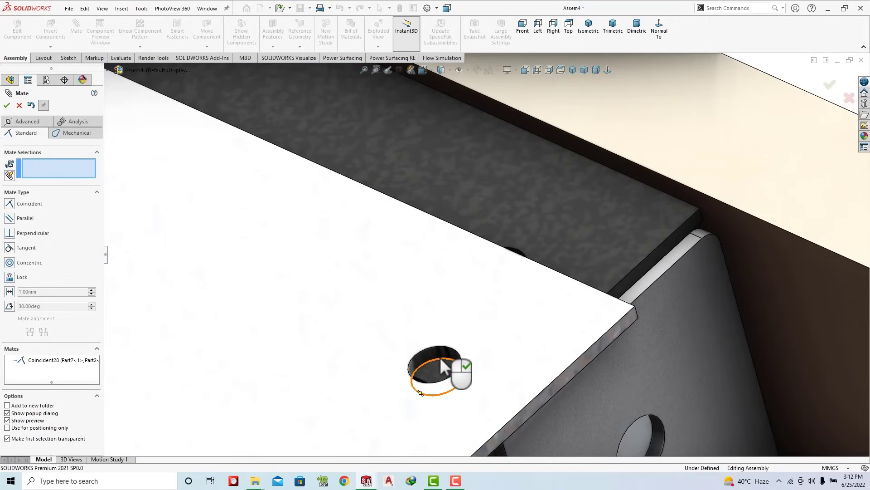
pyautogui.moveTo(451, 366)
pyautogui.mouseDown(button='middle')
pyautogui.moveTo(480, 361)
pyautogui.moveTo(430, 370)
pyautogui.mouseUp(button='middle')
pyautogui.click(435, 370)
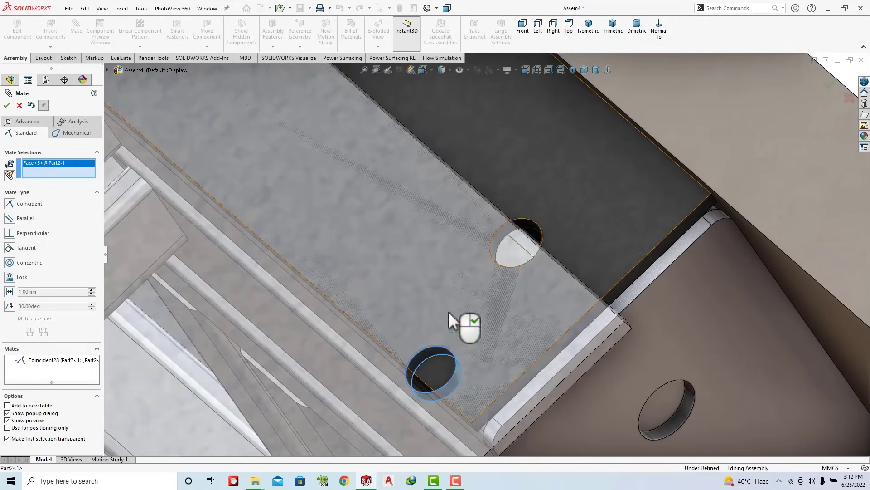
pyautogui.click(530, 225)
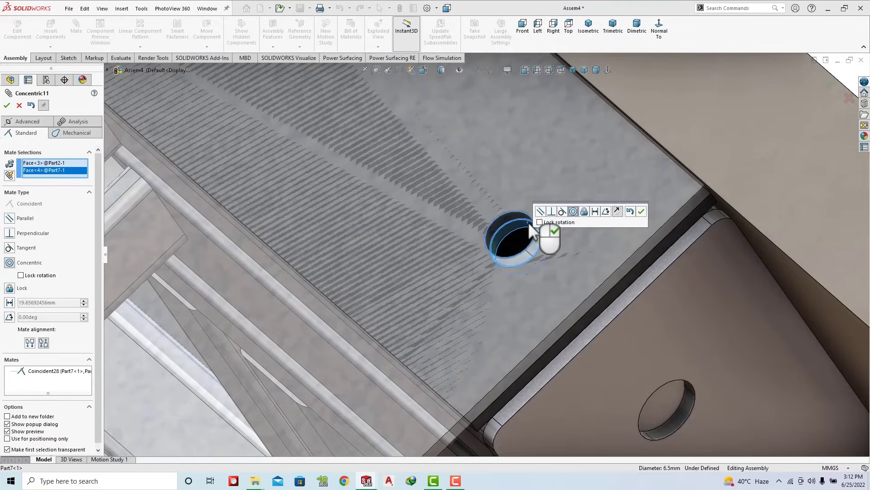
pyautogui.click(640, 211)
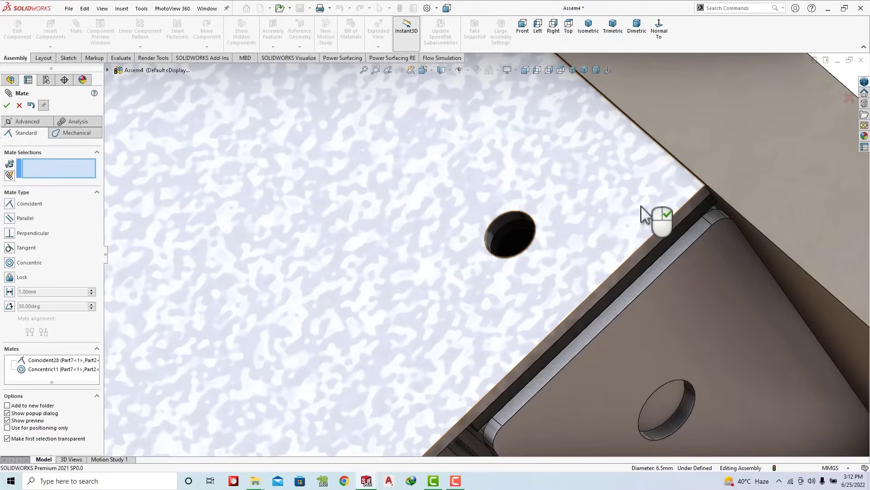
# Step: Review the seated plate and close the Mate command
pyautogui.moveTo(570, 288); pyautogui.dragTo(573, 204, button='middle')
pyautogui.scroll(3, 593, 250)
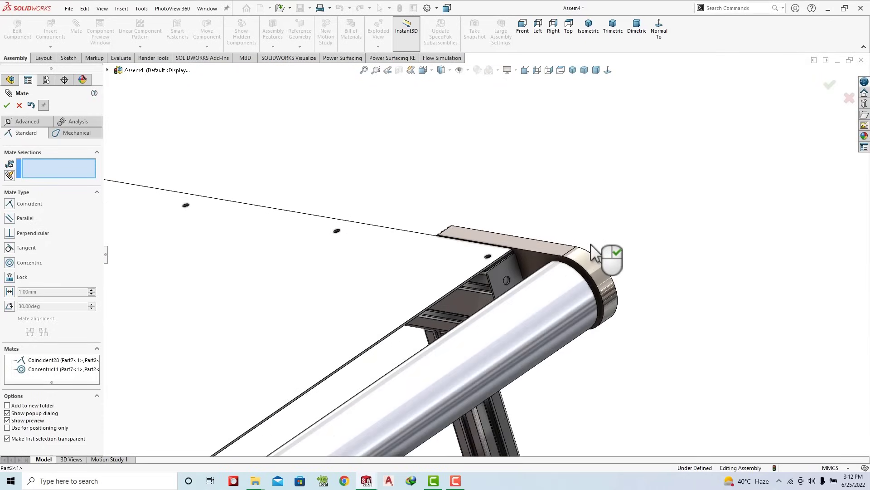
pyautogui.scroll(2, 593, 252)
pyautogui.scroll(-3, 402, 317)
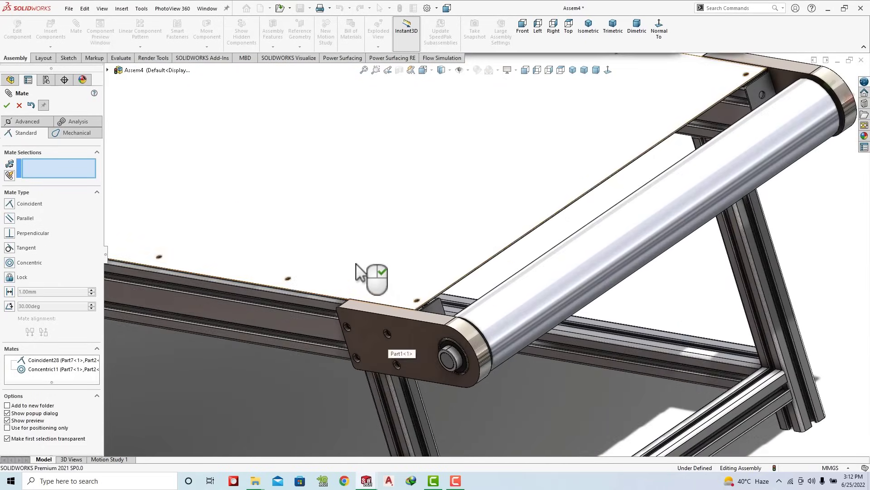
pyautogui.scroll(-2, 359, 277)
pyautogui.scroll(-3, 431, 305)
pyautogui.scroll(-3, 451, 361)
pyautogui.scroll(-3, 453, 307)
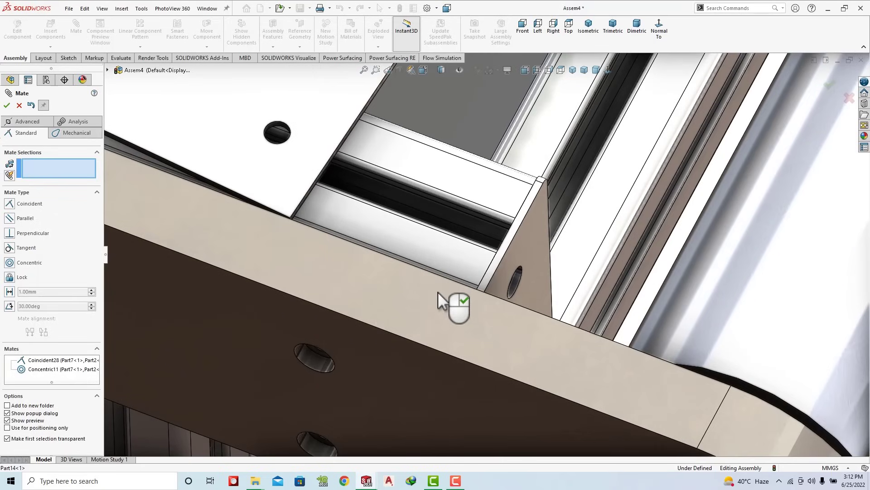
pyautogui.scroll(5, 321, 218)
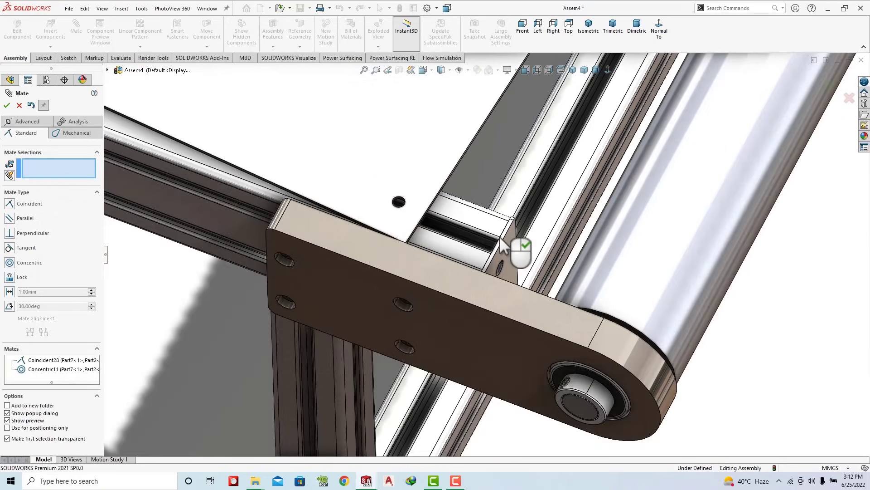
pyautogui.scroll(3, 476, 295)
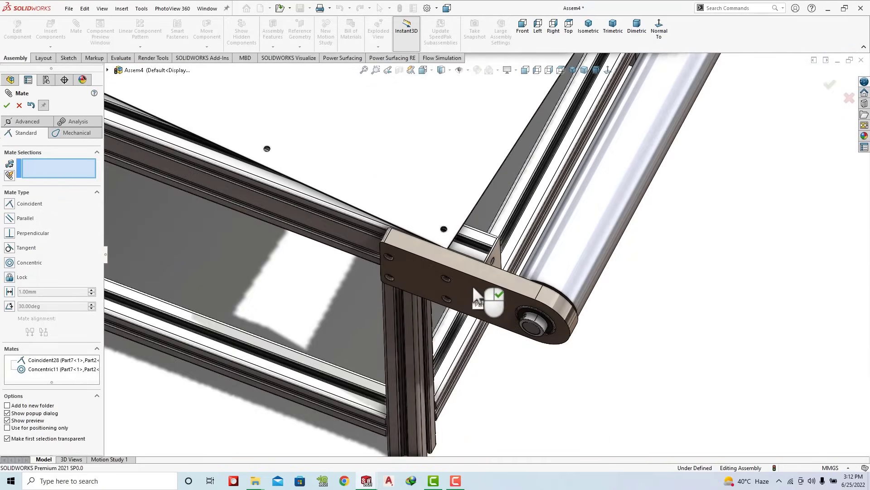
pyautogui.scroll(2, 480, 293)
pyautogui.scroll(-3, 488, 272)
pyautogui.scroll(-2, 494, 252)
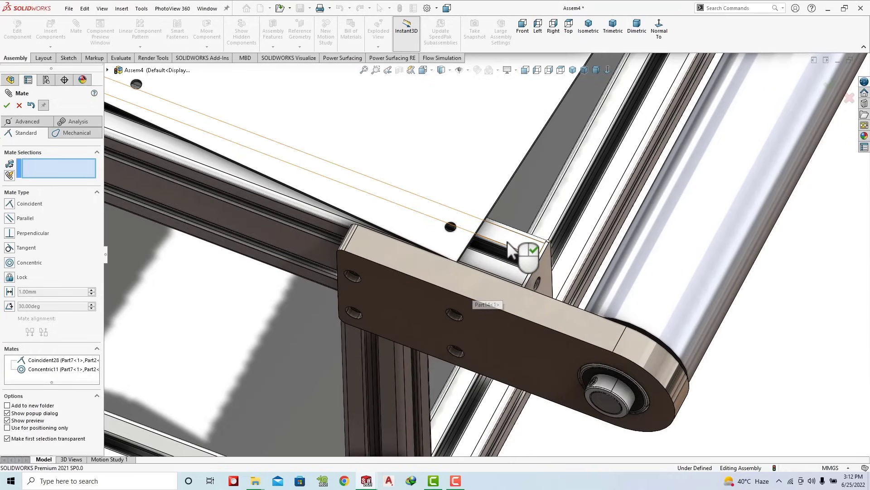
pyautogui.scroll(2, 508, 247)
pyautogui.rightClick(317, 157)
pyautogui.scroll(3, 445, 206)
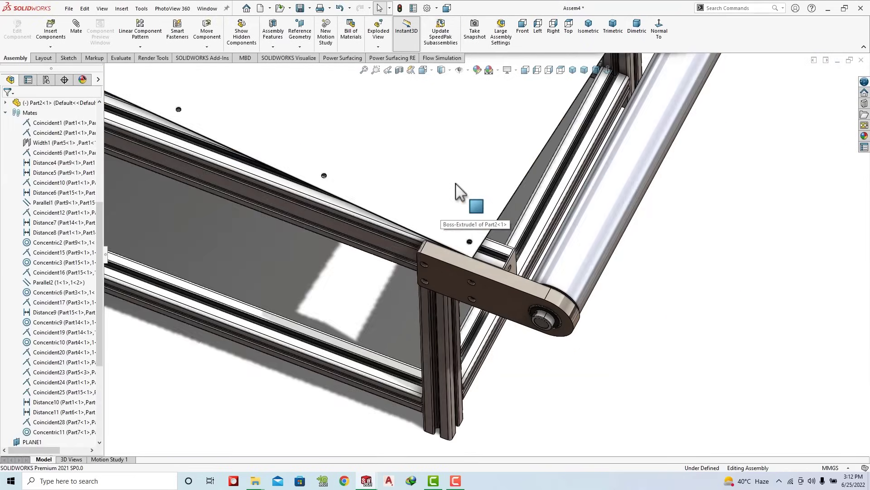
pyautogui.scroll(-3, 456, 183)
pyautogui.click(396, 168)
pyautogui.scroll(2, 493, 224)
pyautogui.scroll(2, 498, 230)
pyautogui.scroll(-3, 318, 92)
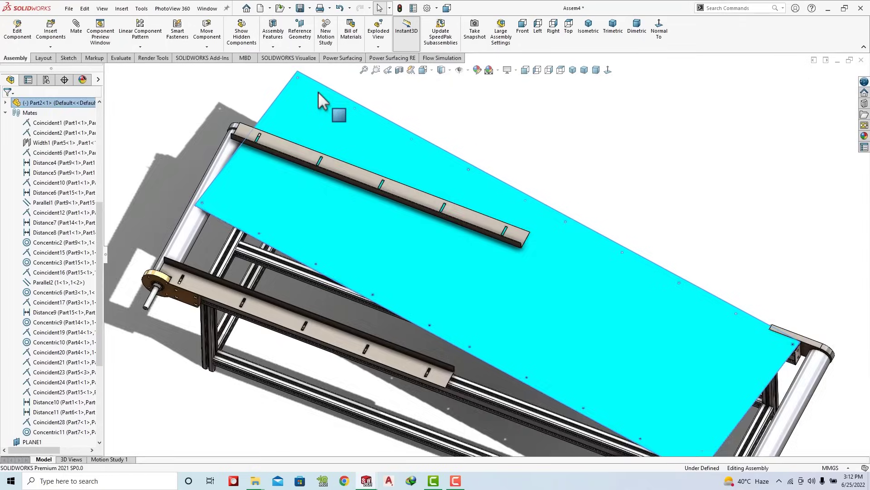
pyautogui.scroll(-2, 281, 202)
pyautogui.moveTo(282, 202); pyautogui.dragTo(195, 355)
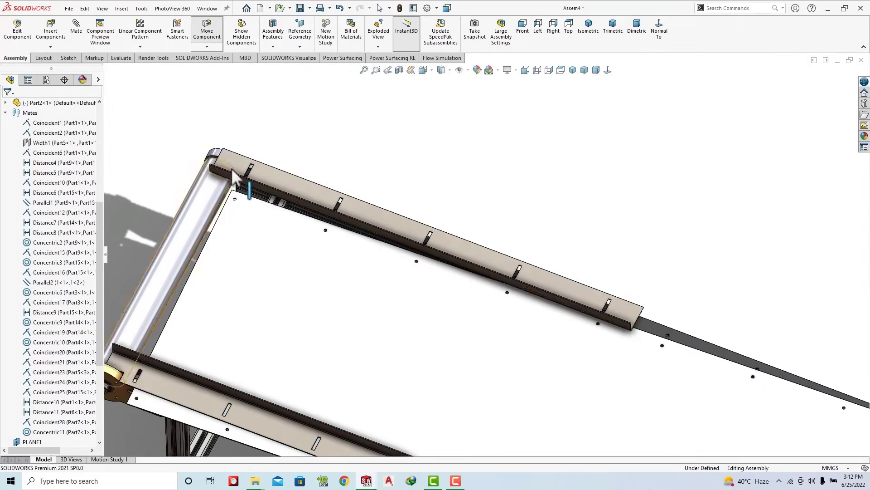
pyautogui.click(238, 170)
pyautogui.click(288, 181)
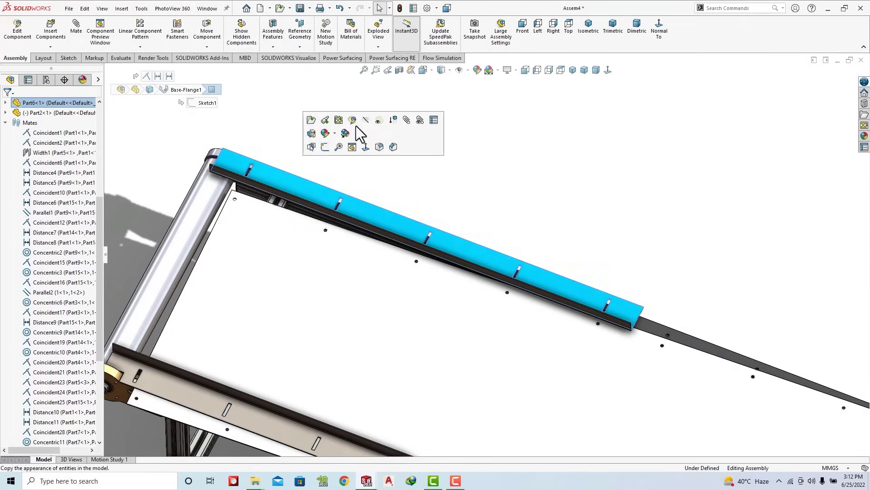
pyautogui.click(365, 129)
pyautogui.scroll(-2, 251, 261)
pyautogui.click(252, 261)
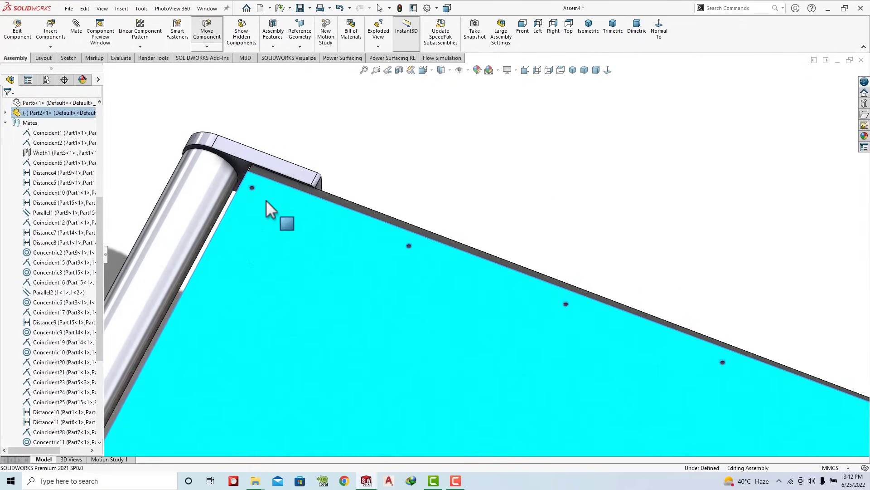
pyautogui.scroll(-3, 337, 228)
pyautogui.click(81, 37)
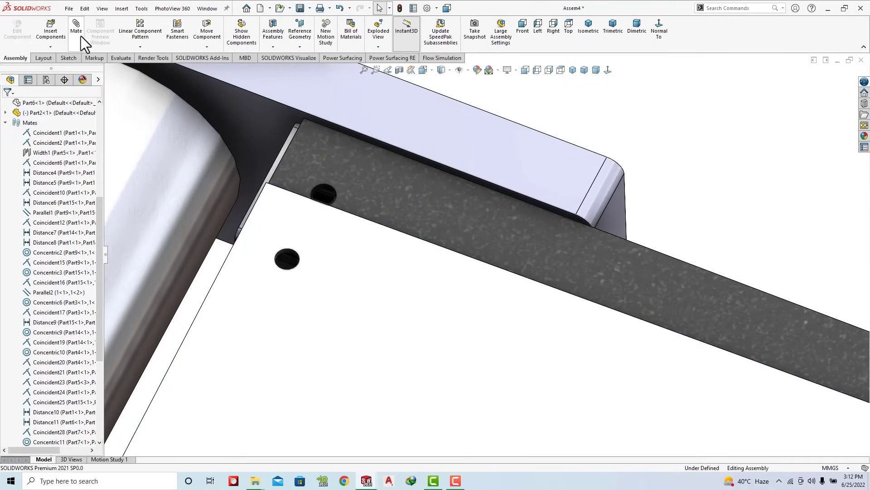
pyautogui.scroll(-2, 350, 216)
pyautogui.scroll(-1, 323, 144)
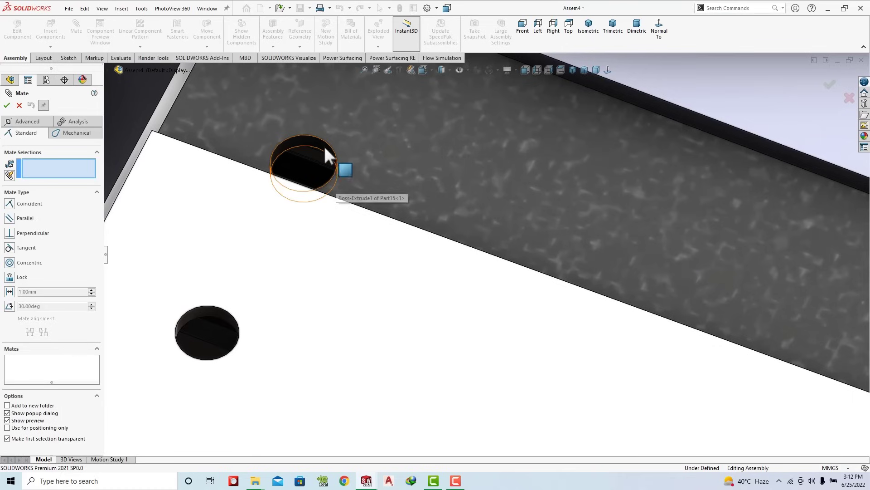
pyautogui.click(321, 142)
pyautogui.click(203, 316)
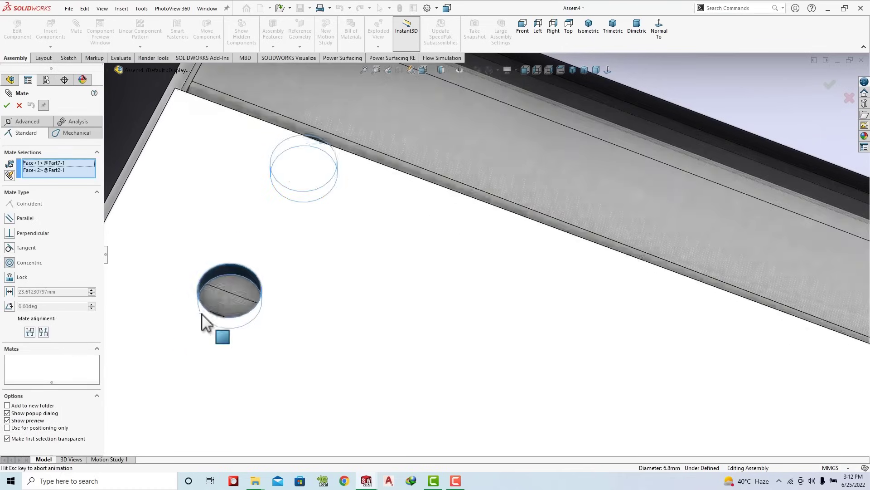
pyautogui.click(191, 329)
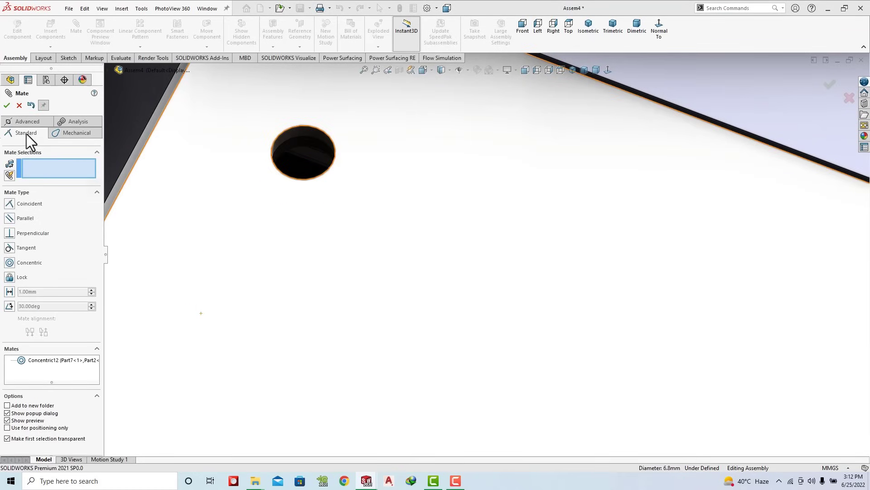
pyautogui.click(6, 106)
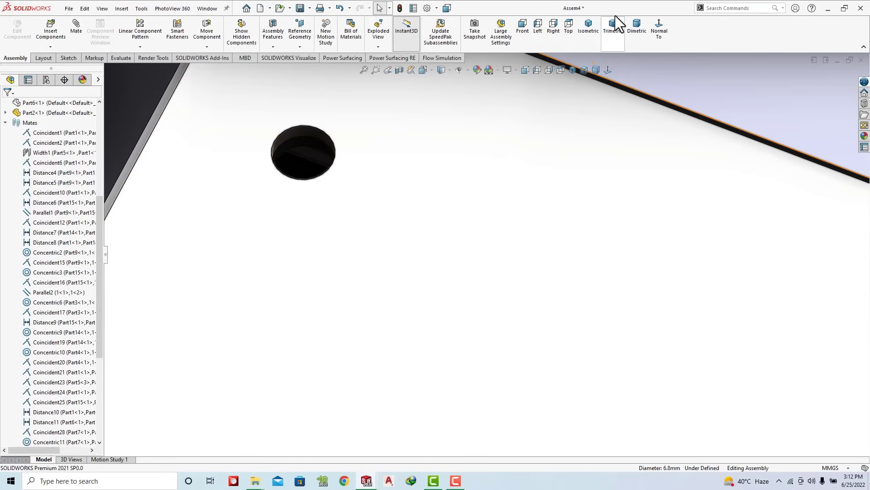
pyautogui.click(616, 31)
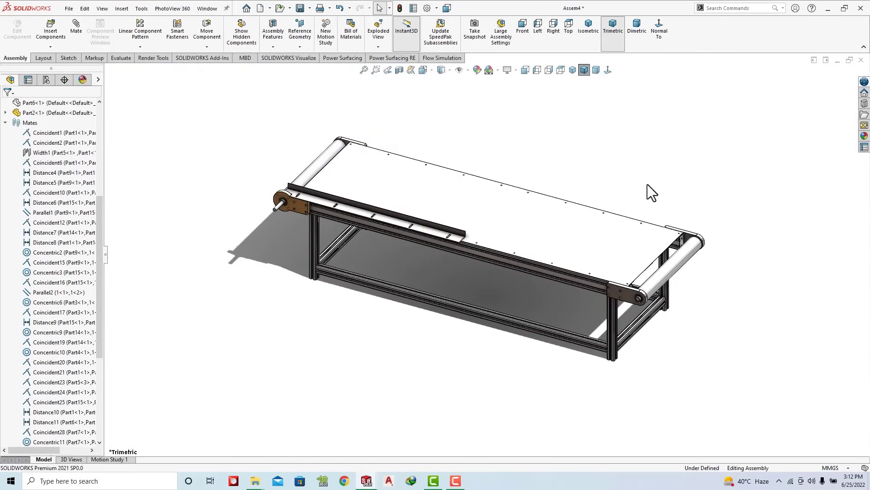
pyautogui.scroll(-2, 470, 216)
pyautogui.scroll(-3, 471, 270)
pyautogui.scroll(-3, 458, 263)
pyautogui.scroll(-3, 455, 259)
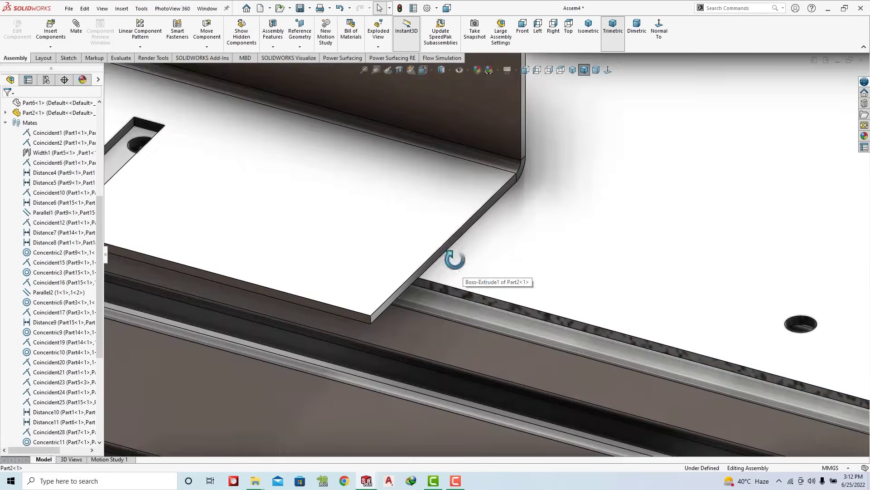
pyautogui.moveTo(455, 259)
pyautogui.mouseDown(button='middle')
pyautogui.moveTo(435, 187)
pyautogui.moveTo(408, 202)
pyautogui.moveTo(435, 198)
pyautogui.moveTo(435, 189)
pyautogui.mouseUp(button='middle')
pyautogui.scroll(3, 443, 252)
pyautogui.scroll(3, 447, 253)
pyautogui.scroll(-1, 490, 265)
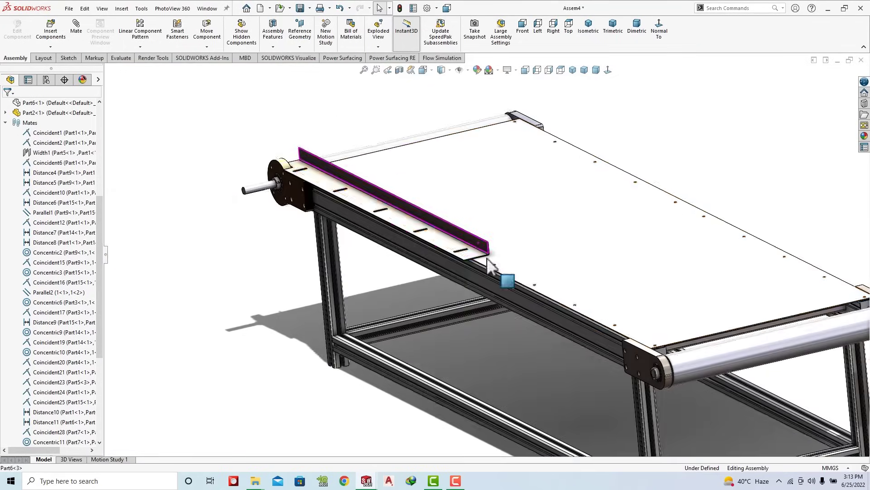
pyautogui.click(557, 249)
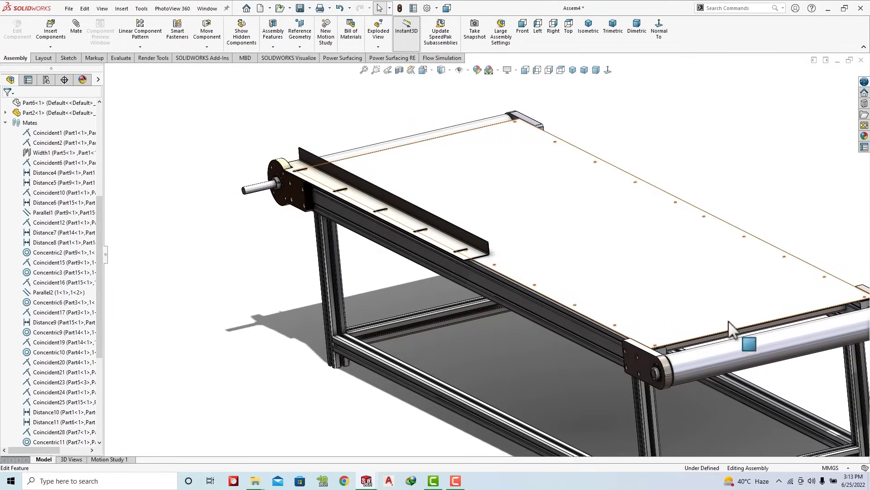
pyautogui.scroll(-1, 794, 317)
pyautogui.scroll(-4, 516, 329)
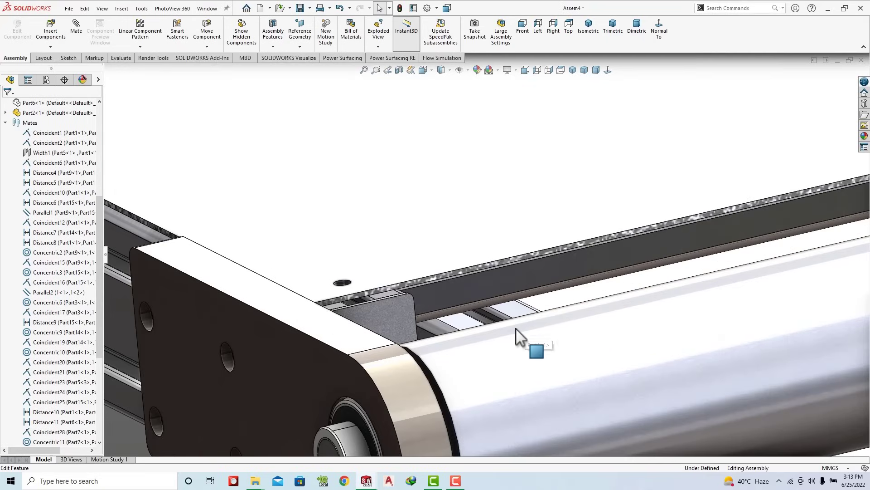
pyautogui.scroll(5, 517, 328)
pyautogui.scroll(-2, 626, 208)
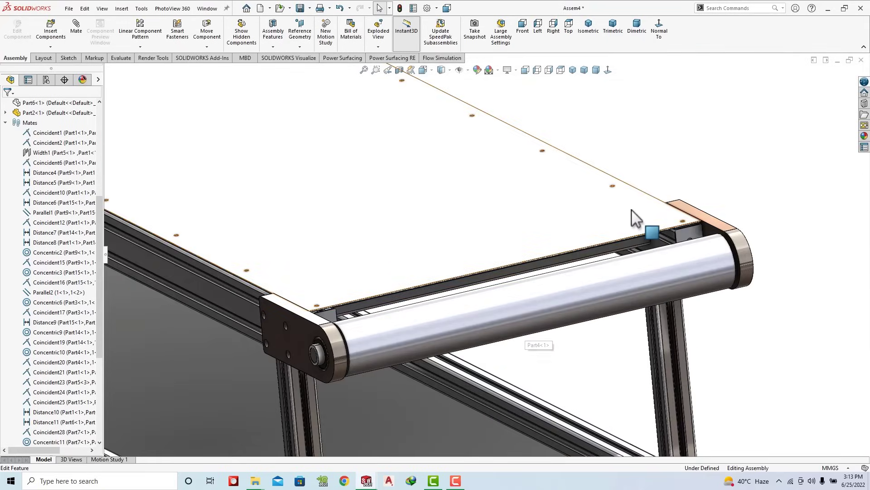
pyautogui.moveTo(475, 197); pyautogui.dragTo(47, 145, button='middle')
pyautogui.click(5, 122)
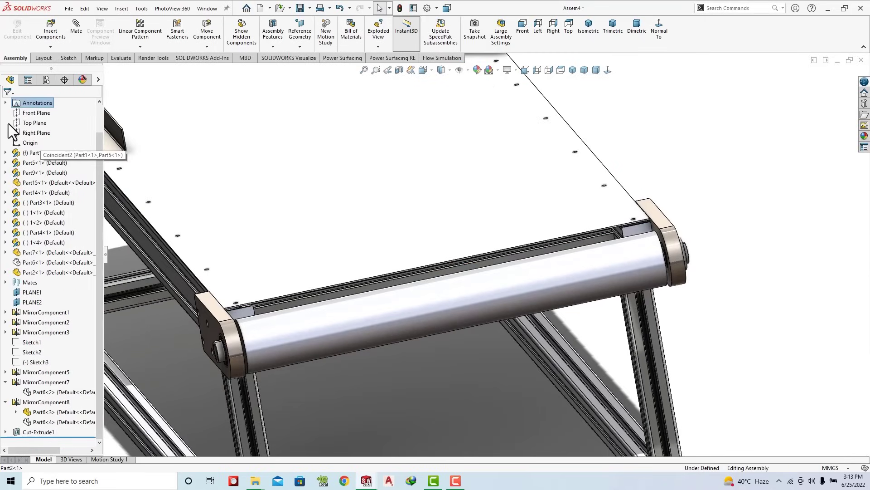
pyautogui.click(43, 261)
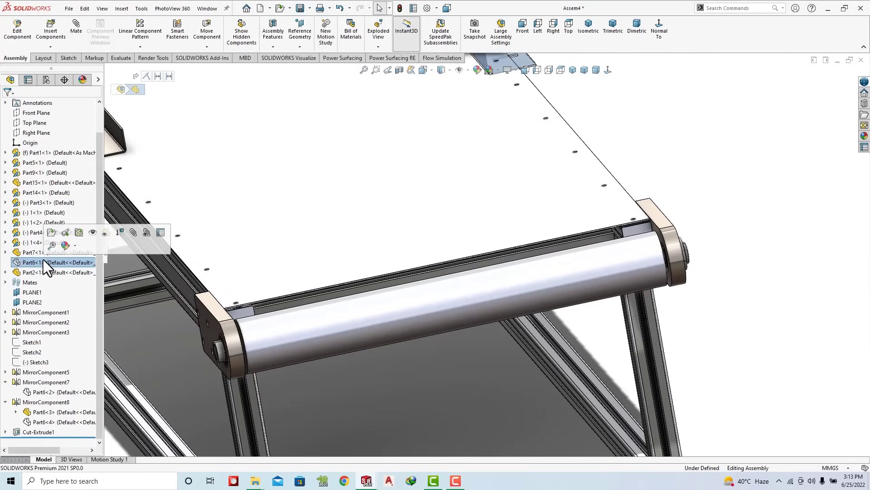
pyautogui.click(655, 144)
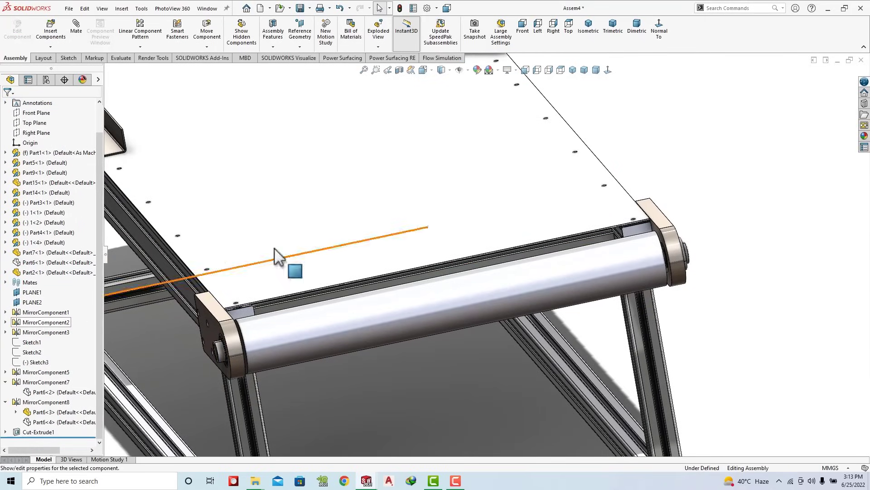
pyautogui.scroll(-5, 567, 217)
pyautogui.scroll(-5, 569, 218)
pyautogui.moveTo(568, 217); pyautogui.dragTo(582, 198, button='middle')
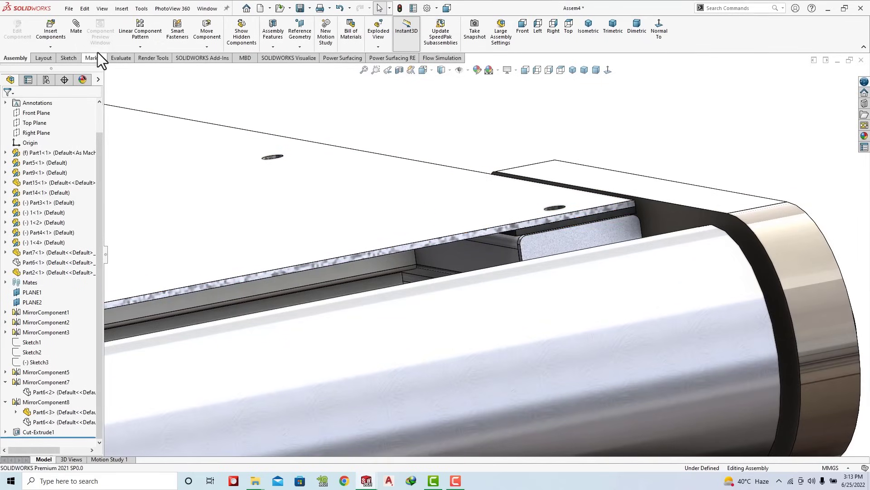
pyautogui.click(136, 45)
# Step: Start Mirror Components using PLANE1 as the mirror plane
pyautogui.click(156, 121)
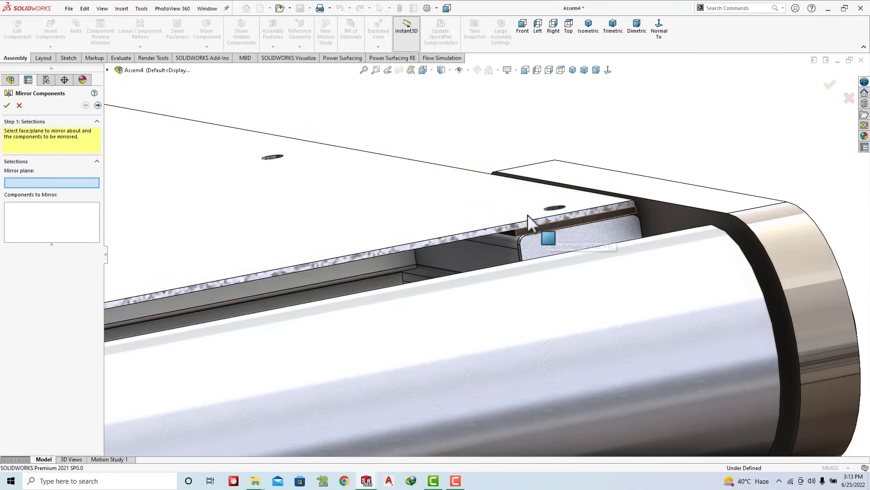
pyautogui.click(109, 71)
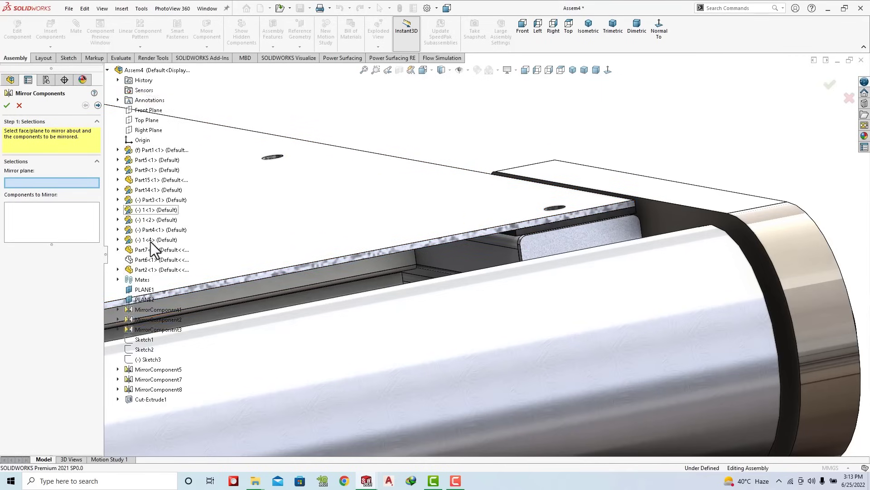
pyautogui.click(151, 291)
pyautogui.scroll(10, 449, 236)
pyautogui.scroll(3, 515, 237)
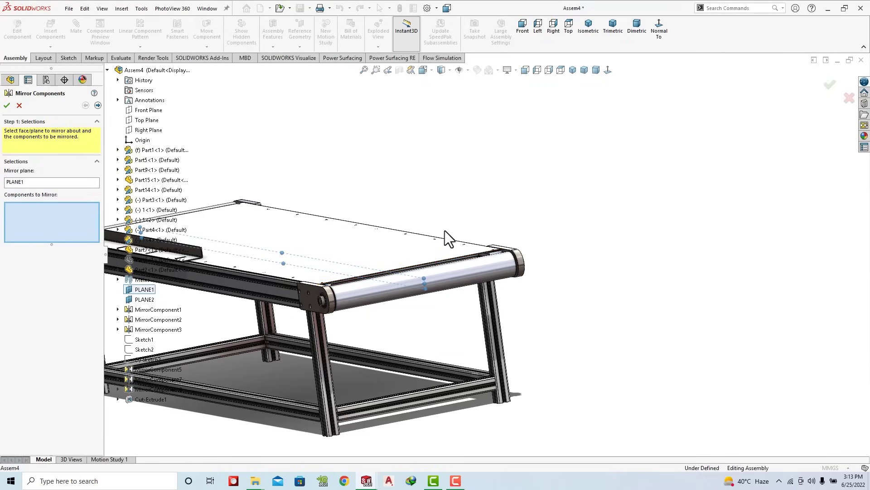
pyautogui.moveTo(447, 237)
pyautogui.mouseDown(button='middle')
pyautogui.moveTo(334, 256)
pyautogui.moveTo(358, 261)
pyautogui.mouseUp(button='middle')
pyautogui.scroll(-3, 460, 280)
pyautogui.scroll(-3, 460, 279)
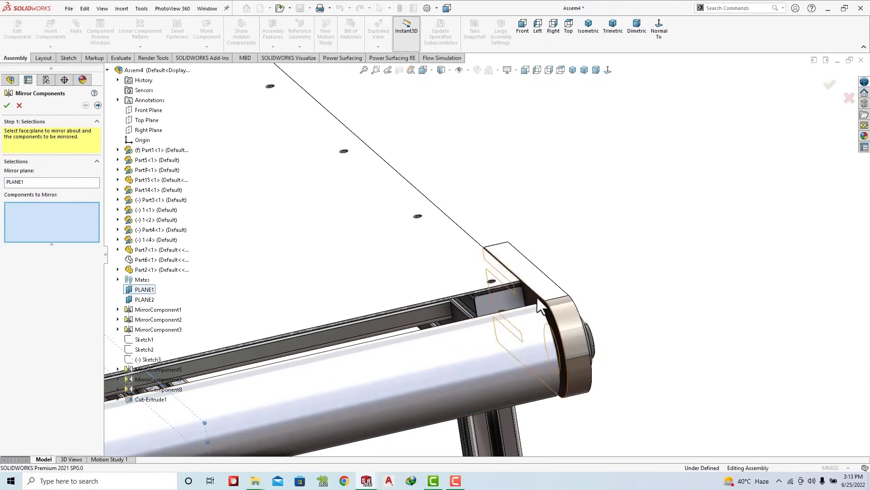
pyautogui.scroll(-3, 461, 280)
pyautogui.scroll(-2, 460, 279)
# Step: Mirror clamp block Part7-1 across PLANE1
pyautogui.click(488, 250)
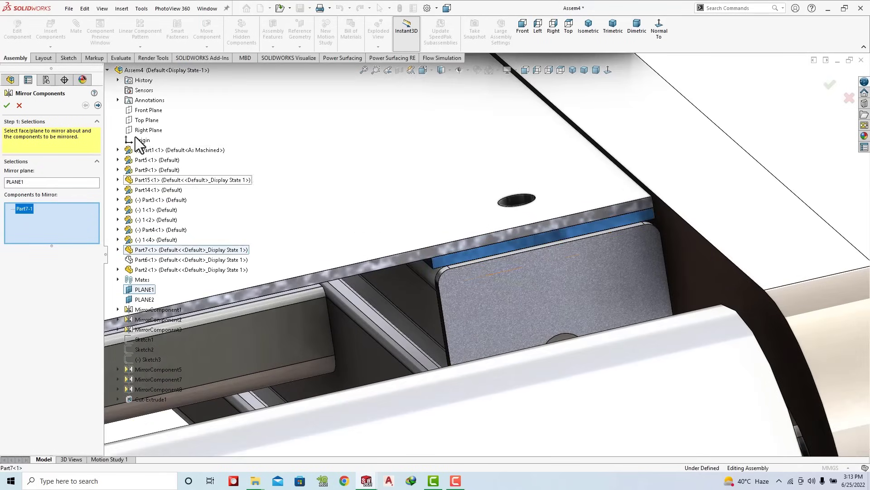
pyautogui.click(97, 105)
pyautogui.click(7, 105)
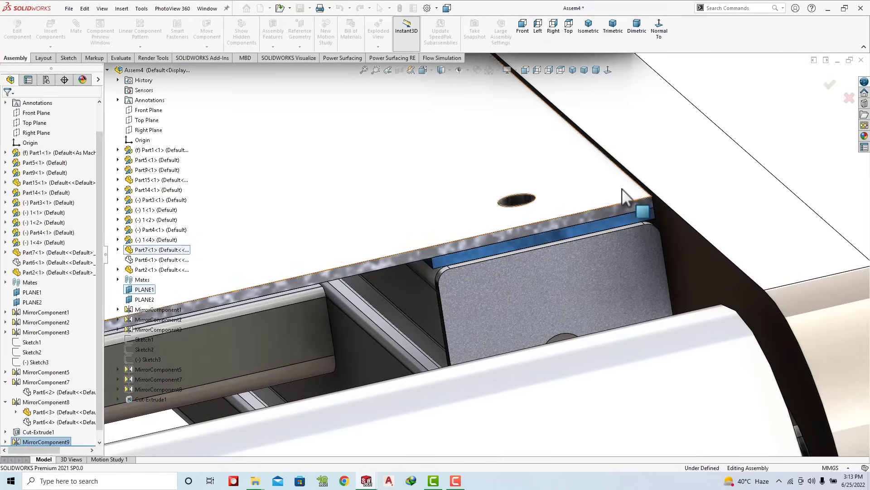
pyautogui.scroll(1, 622, 189)
pyautogui.scroll(3, 622, 189)
pyautogui.scroll(2, 621, 189)
pyautogui.scroll(-3, 270, 327)
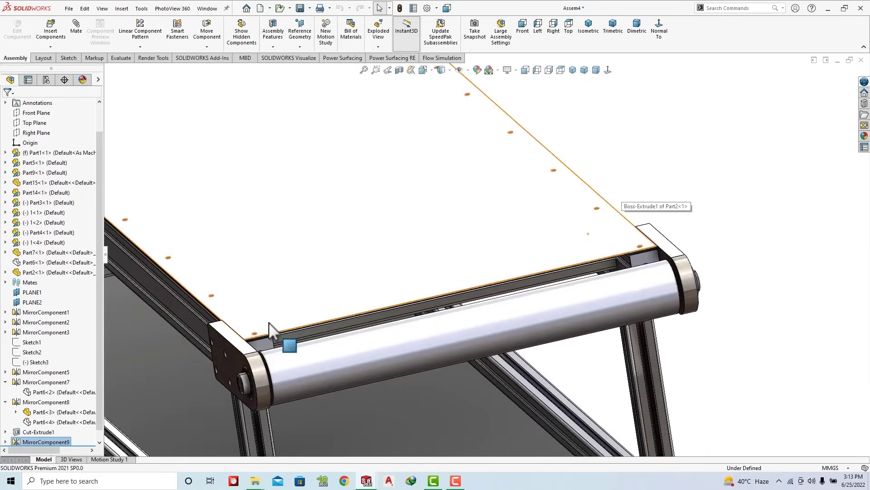
pyautogui.scroll(-3, 328, 319)
pyautogui.scroll(-3, 327, 319)
pyautogui.scroll(3, 518, 247)
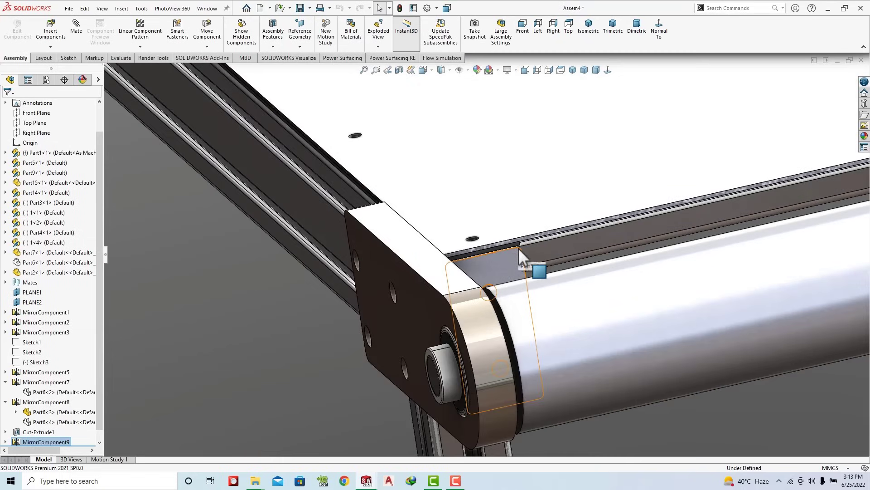
pyautogui.scroll(3, 518, 248)
pyautogui.scroll(2, 558, 97)
# Step: Return to the trimetric view and show the hidden Part6<4> rail section
pyautogui.click(612, 27)
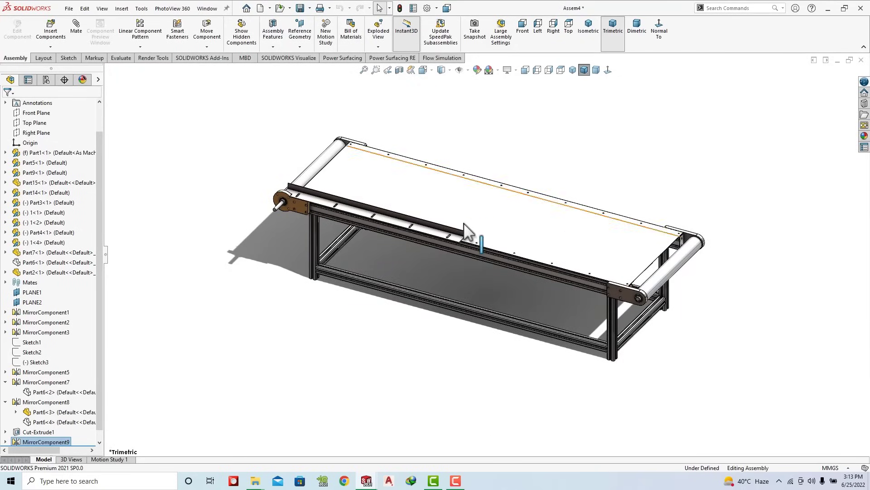
pyautogui.scroll(-2, 465, 229)
pyautogui.moveTo(458, 225); pyautogui.dragTo(460, 229)
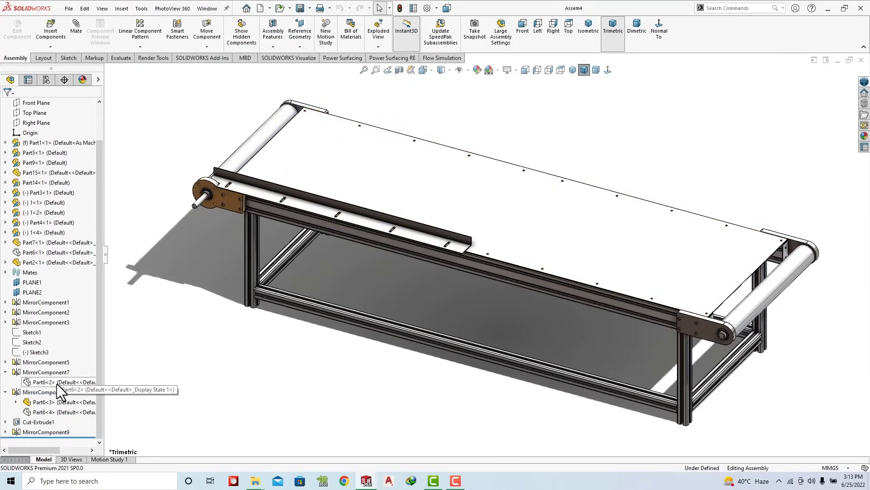
pyautogui.click(56, 383)
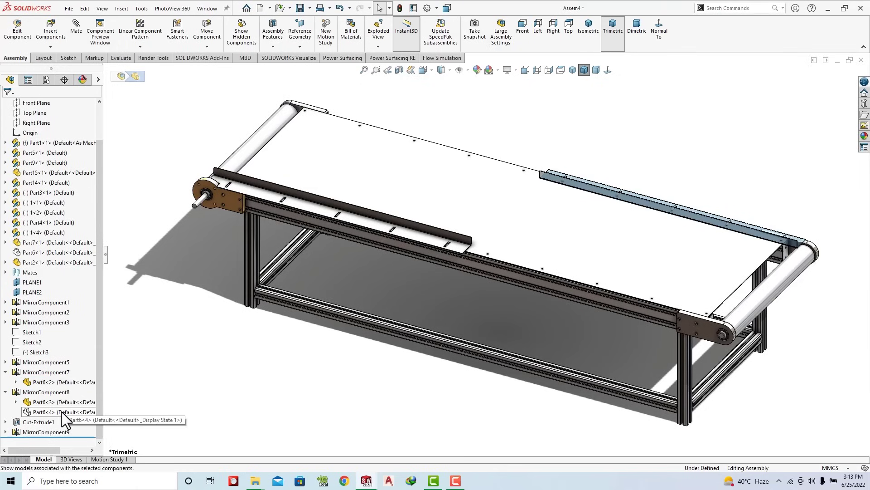
pyautogui.click(61, 412)
pyautogui.click(111, 387)
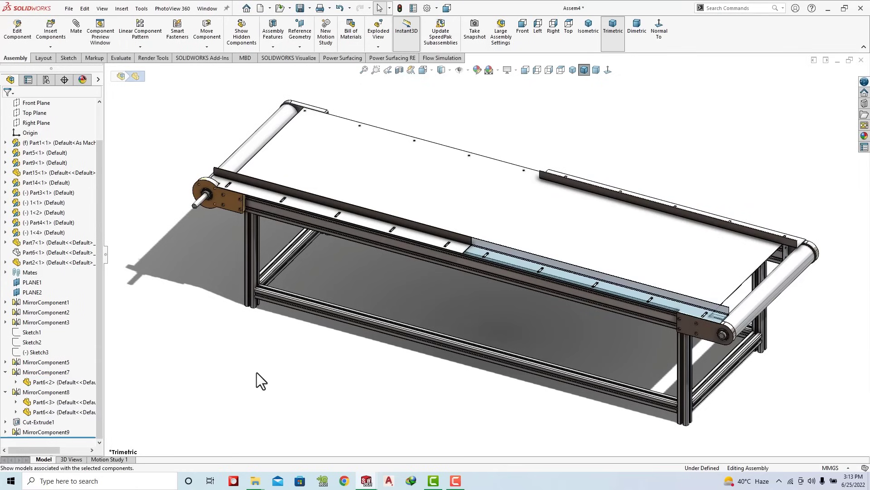
# Step: Select the belt Part2<1> and apply sandblasted aluminum to it
pyautogui.moveTo(572, 179)
pyautogui.mouseDown(button='middle')
pyautogui.moveTo(655, 88)
pyautogui.moveTo(671, 155)
pyautogui.moveTo(460, 244)
pyautogui.mouseUp(button='middle')
pyautogui.click(465, 240)
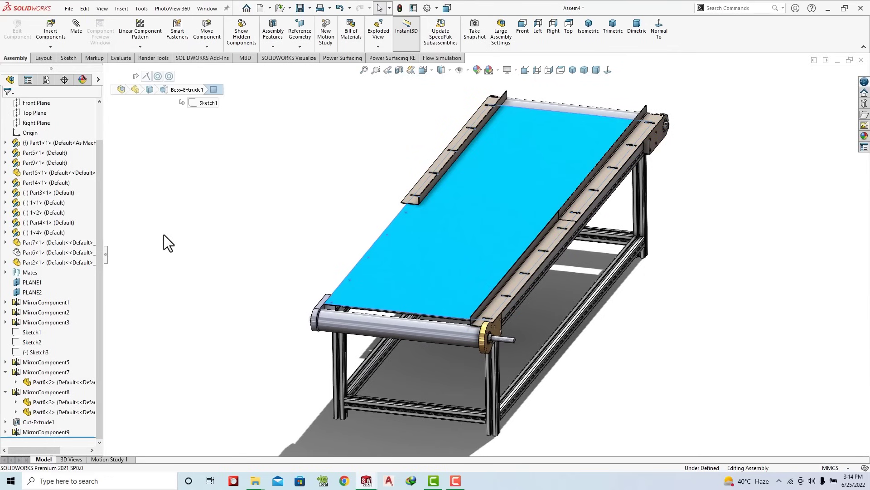
pyautogui.click(62, 263)
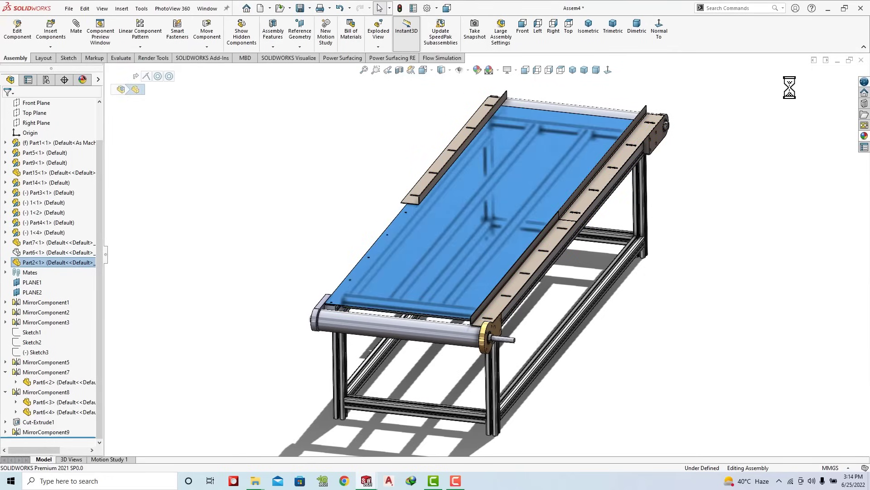
pyautogui.click(727, 87)
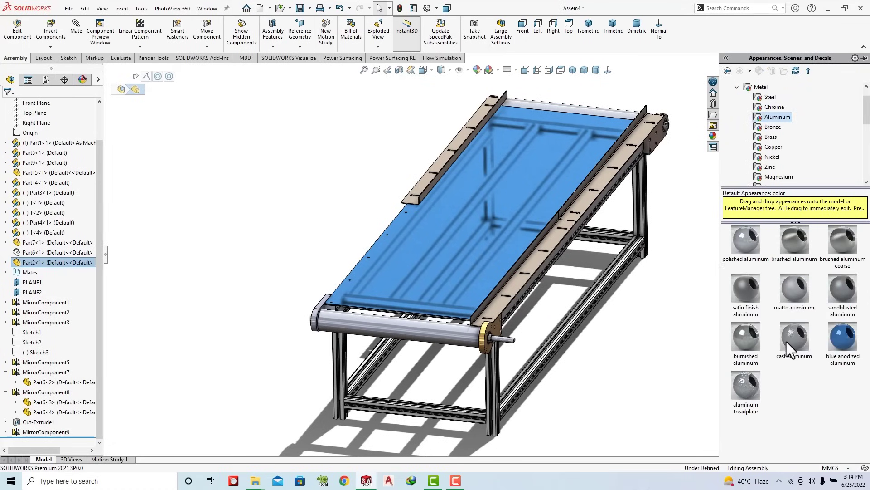
pyautogui.moveTo(844, 296); pyautogui.dragTo(401, 275)
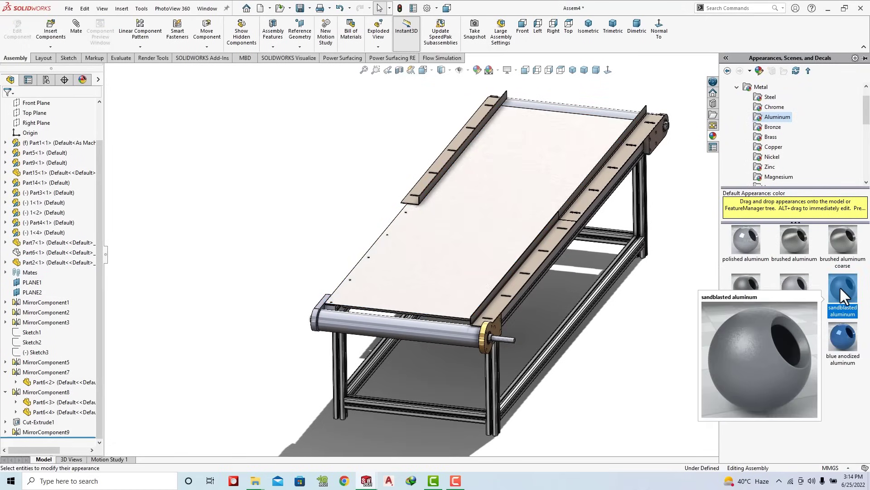
# Step: Replace the belt finish with brushed aluminum coarse
pyautogui.click(77, 262)
pyautogui.click(864, 137)
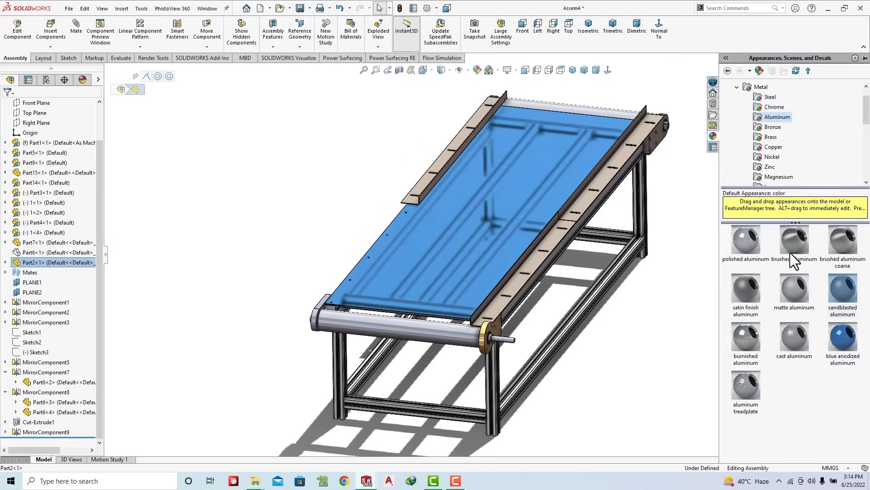
pyautogui.moveTo(745, 337)
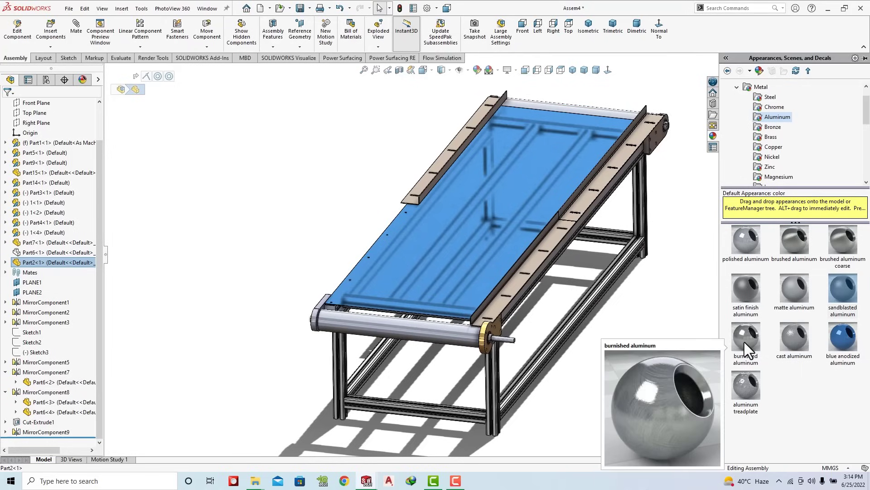
pyautogui.moveTo(839, 238); pyautogui.dragTo(417, 219)
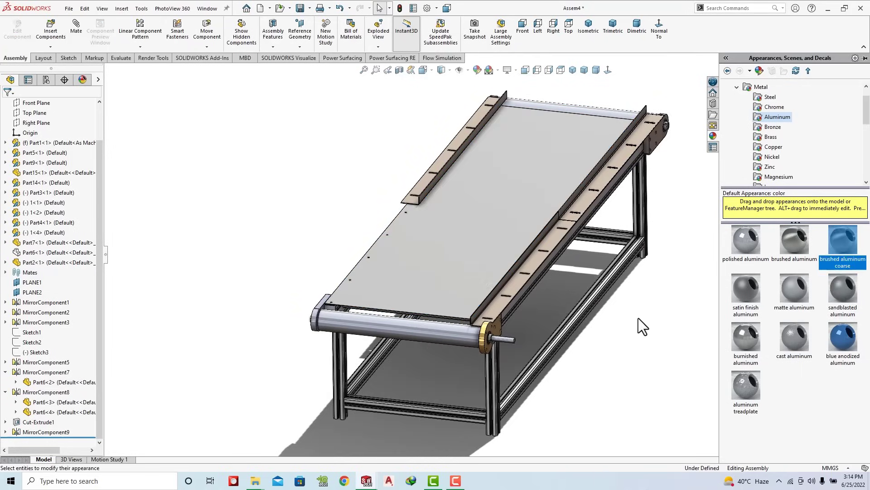
pyautogui.scroll(-2, 422, 220)
pyautogui.scroll(-2, 417, 220)
pyautogui.scroll(-3, 443, 195)
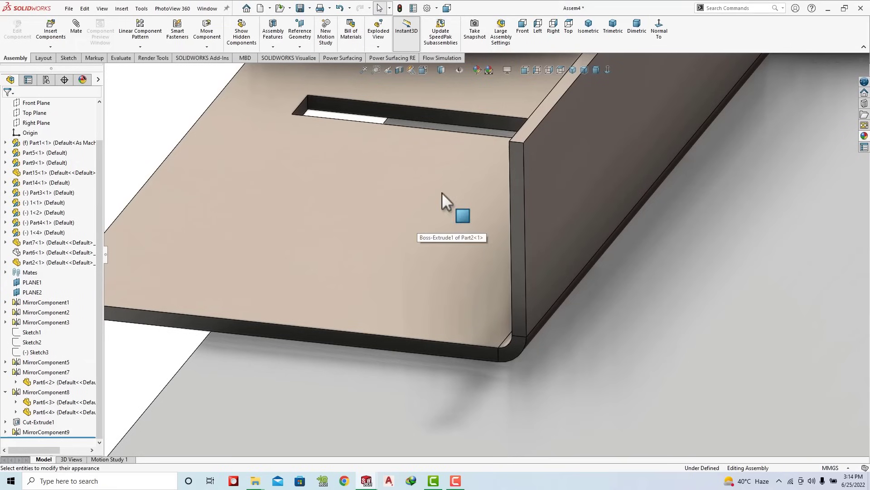
pyautogui.click(151, 45)
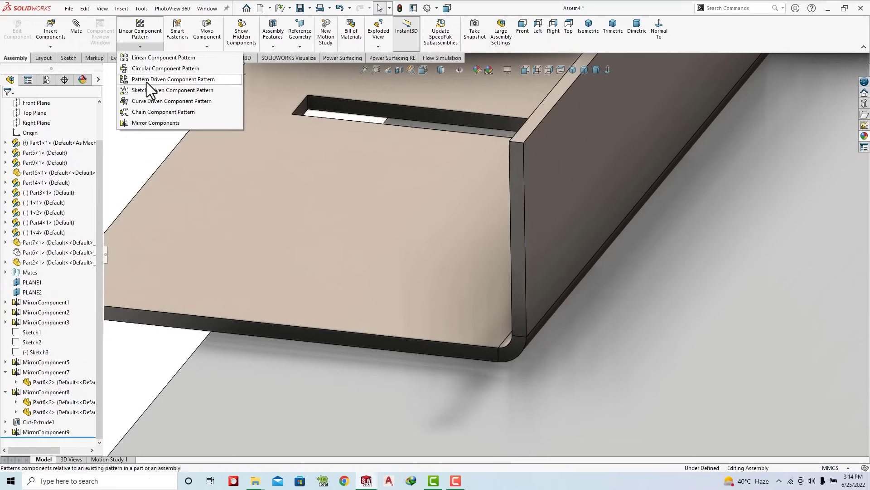
pyautogui.click(144, 124)
pyautogui.click(209, 319)
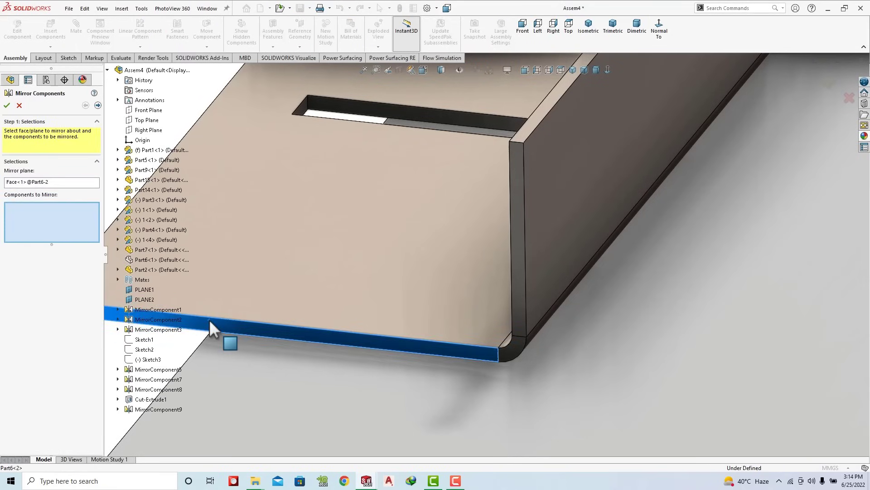
pyautogui.click(97, 105)
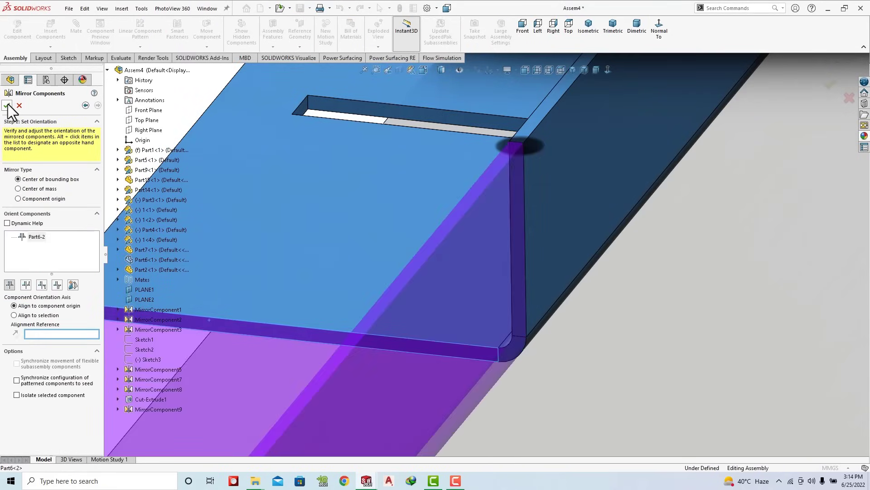
pyautogui.click(7, 105)
pyautogui.scroll(3, 472, 167)
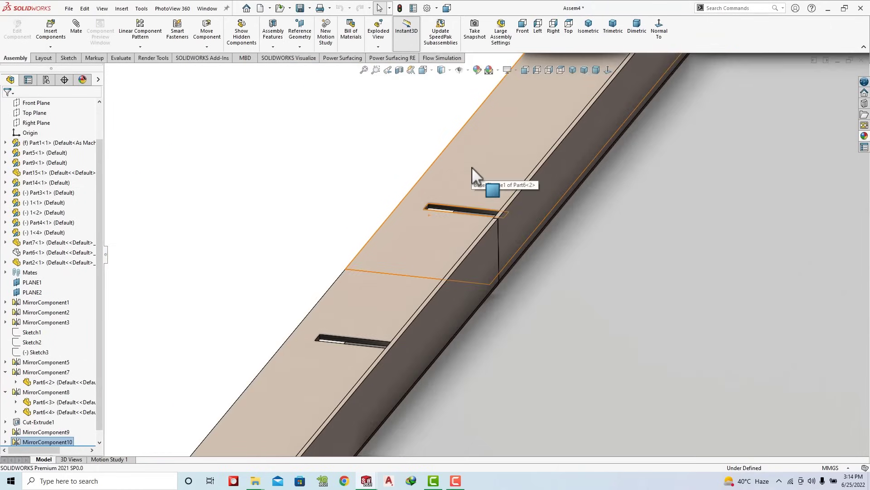
pyautogui.moveTo(427, 313)
pyautogui.mouseDown(button='middle')
pyautogui.moveTo(436, 369)
pyautogui.moveTo(454, 377)
pyautogui.mouseUp(button='middle')
pyautogui.scroll(-5, 497, 292)
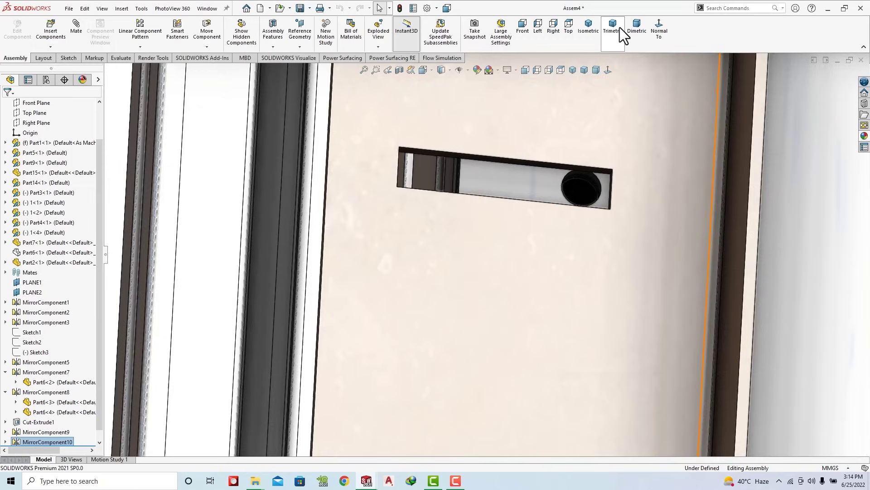
pyautogui.click(618, 27)
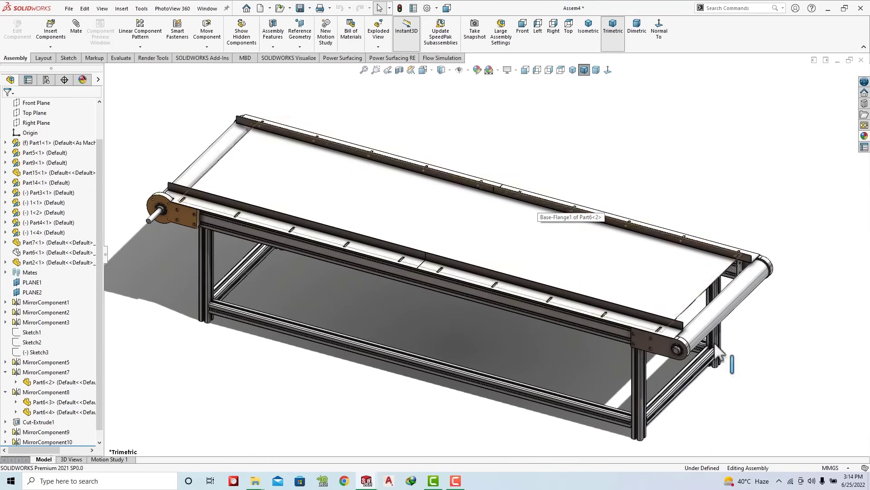
pyautogui.scroll(-2, 302, 207)
pyautogui.scroll(2, 301, 207)
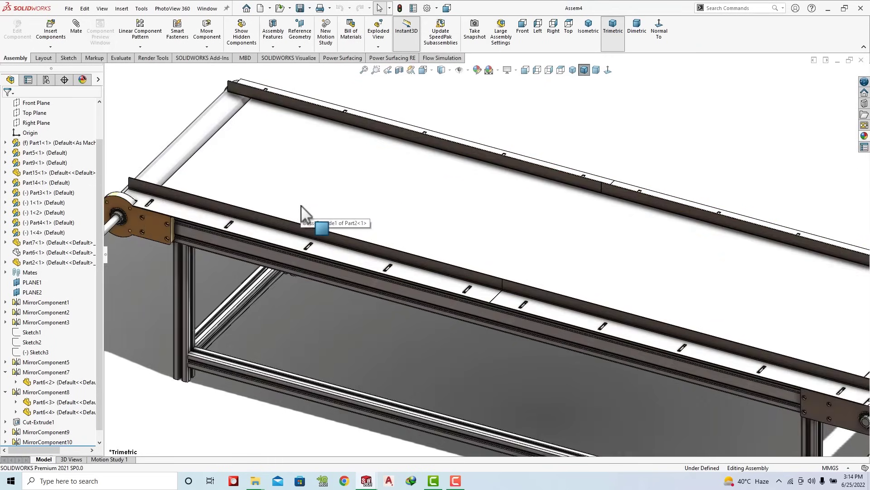
pyautogui.scroll(3, 301, 207)
pyautogui.scroll(-3, 715, 336)
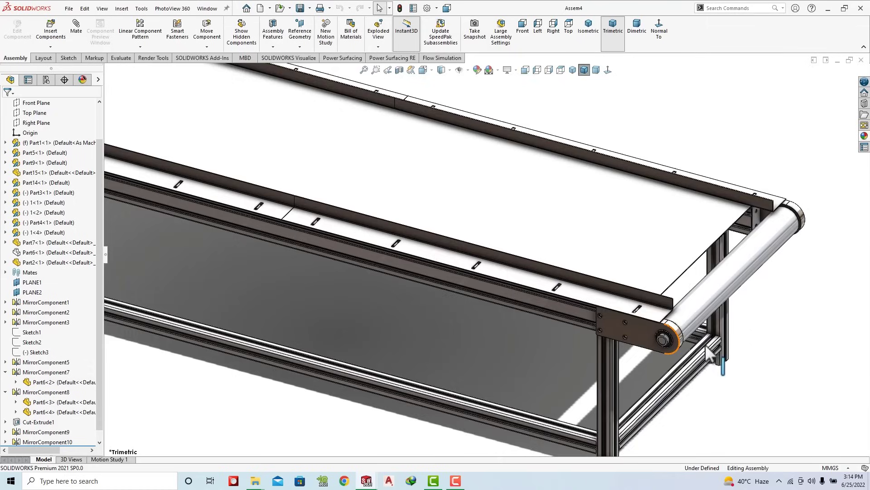
pyautogui.scroll(-2, 705, 344)
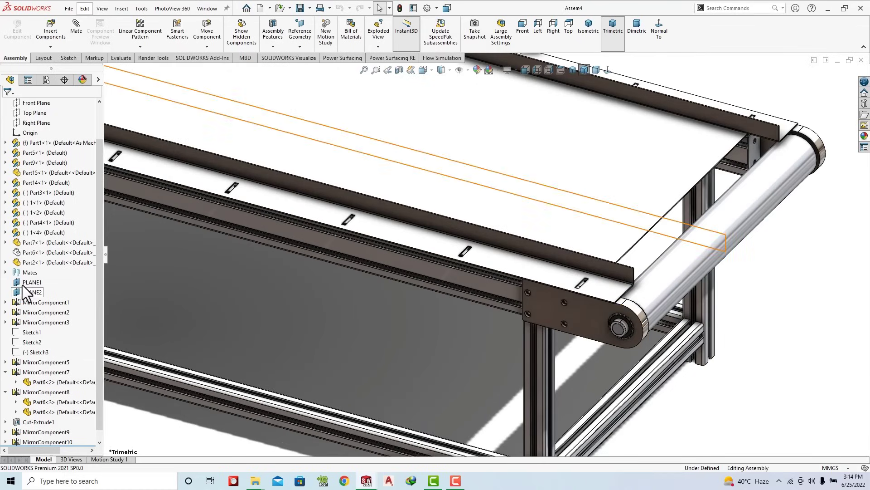
pyautogui.click(41, 252)
pyautogui.scroll(3, 358, 262)
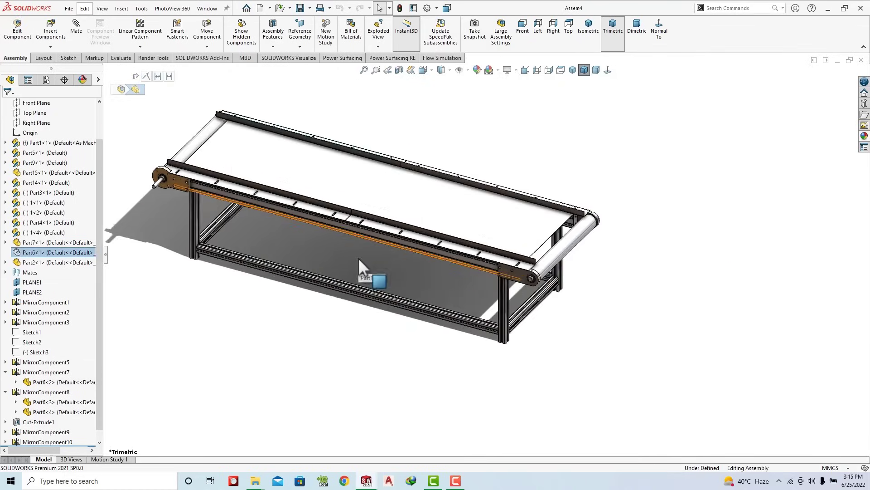
pyautogui.scroll(-3, 317, 173)
pyautogui.scroll(-2, 388, 190)
pyautogui.moveTo(381, 197); pyautogui.dragTo(359, 213, button='middle')
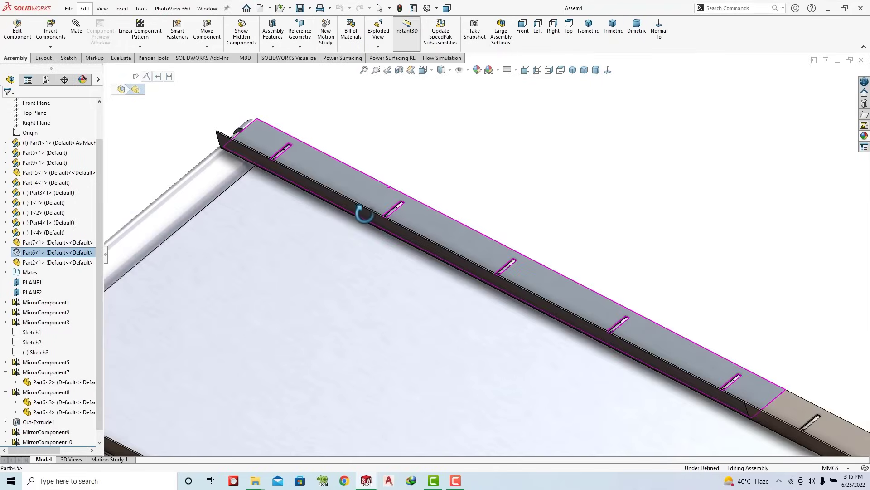
pyautogui.press('Escape')
pyautogui.scroll(-1, 40, 302)
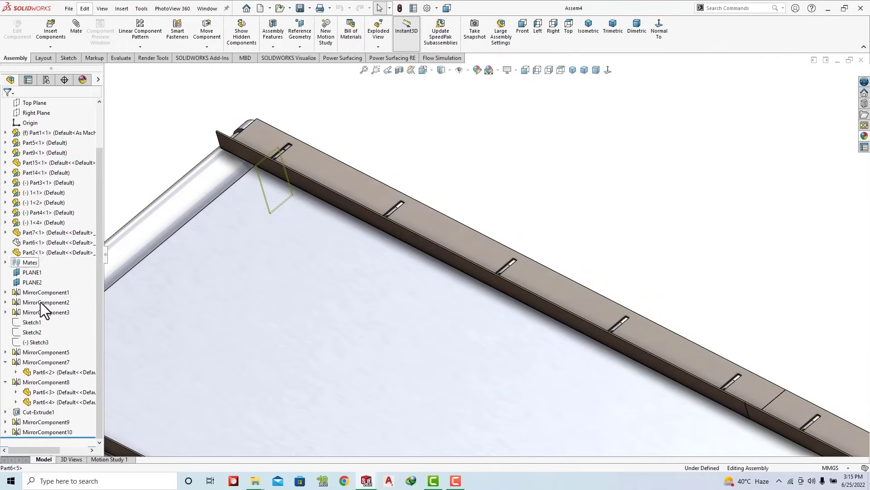
pyautogui.click(35, 251)
pyautogui.press('Escape')
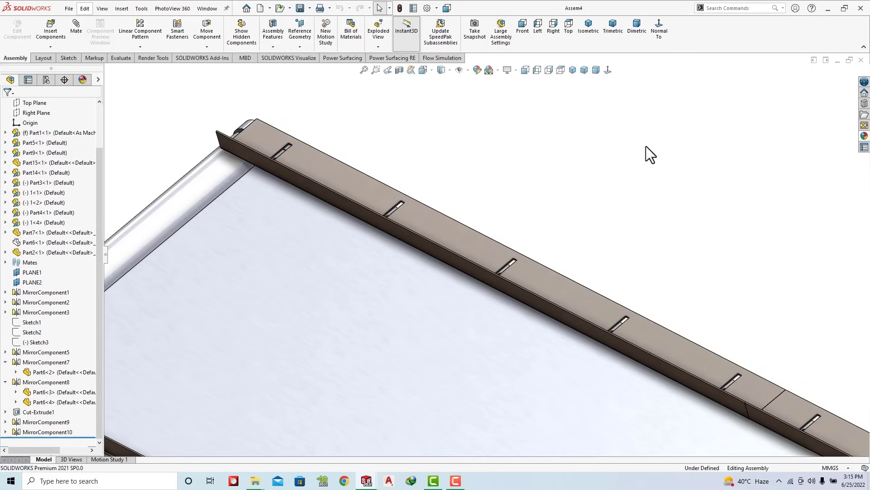
pyautogui.click(589, 28)
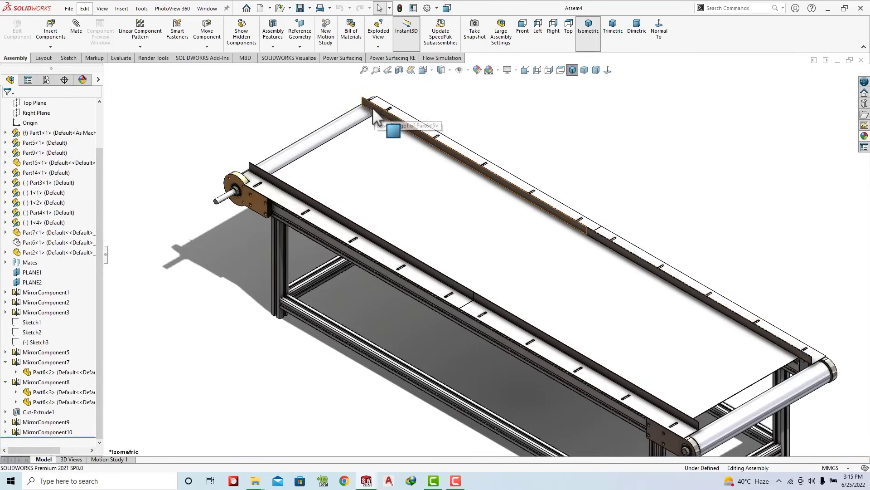
# Step: Delete MirrorComponent10 together with its extra rail
pyautogui.click(373, 107)
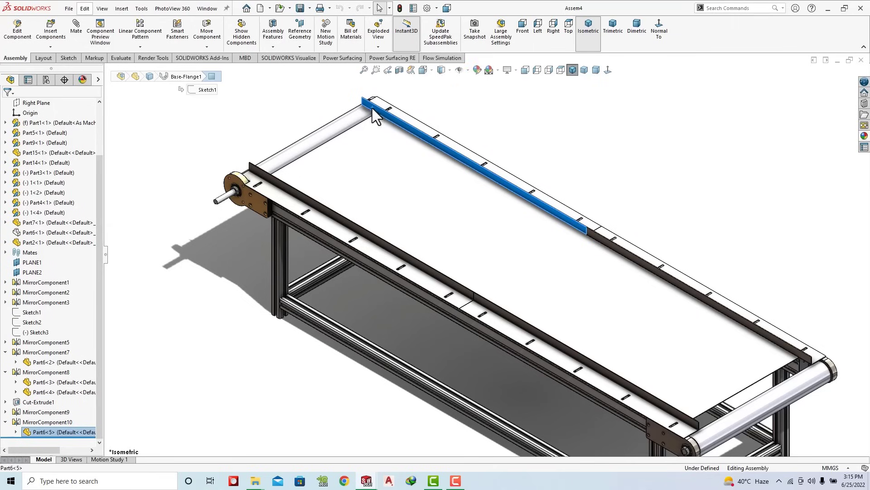
pyautogui.rightClick(372, 108)
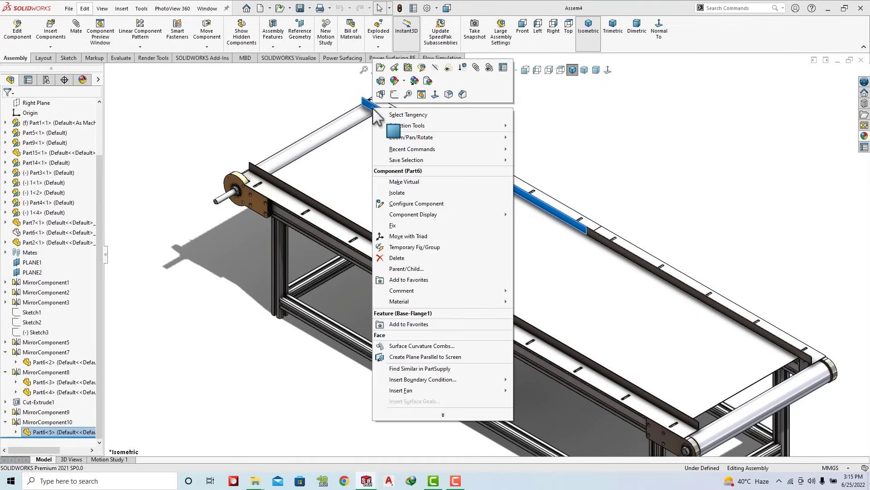
pyautogui.click(57, 421)
pyautogui.rightClick(56, 421)
pyautogui.click(82, 383)
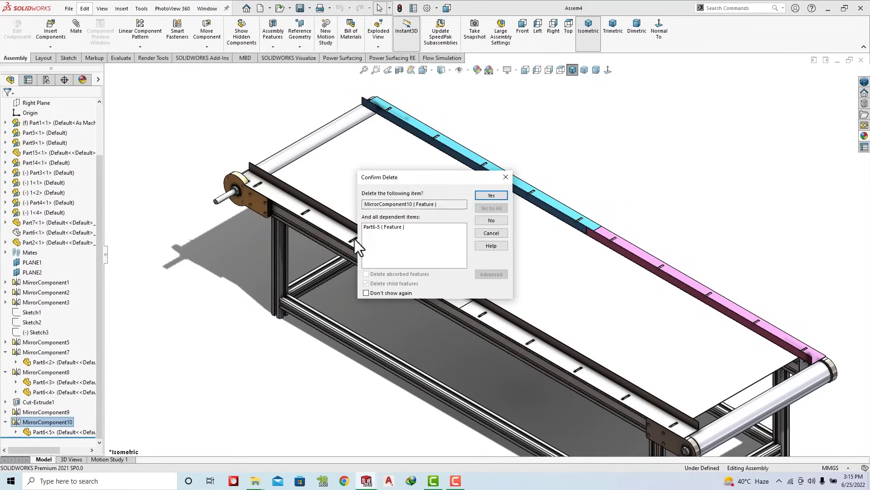
pyautogui.click(489, 196)
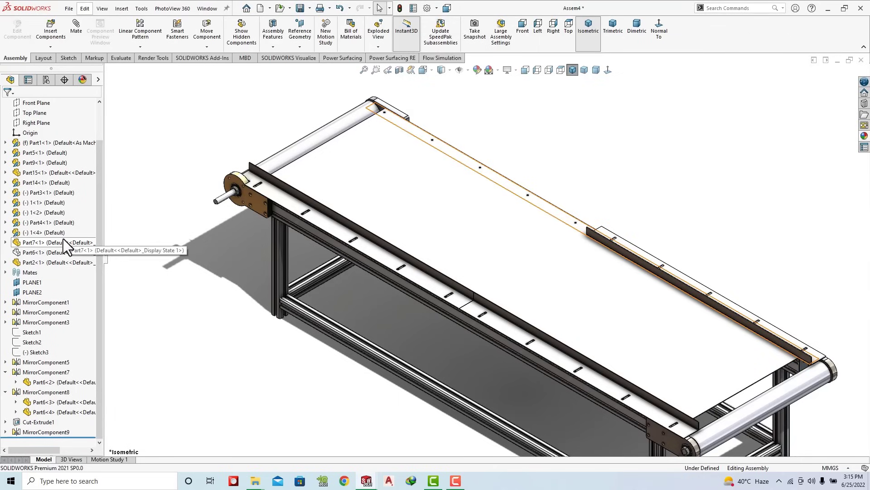
# Step: Make side rail Part6<1> opaque again and save the assembly
pyautogui.click(60, 252)
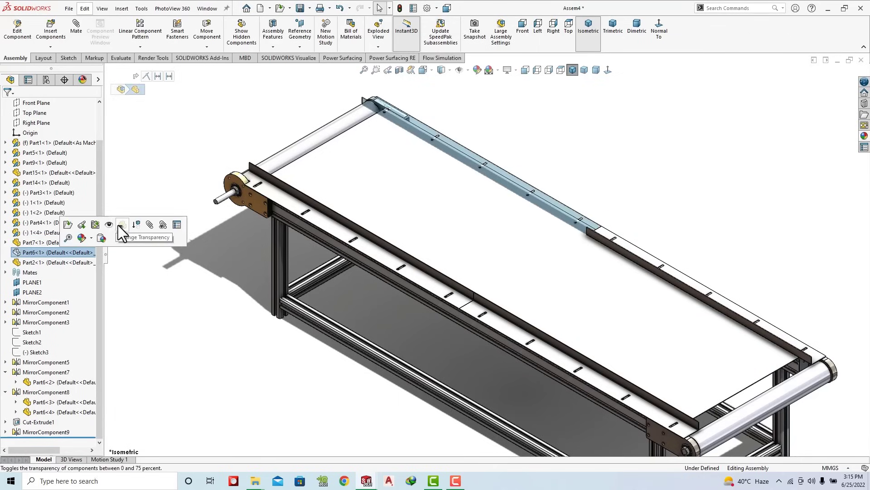
pyautogui.click(154, 265)
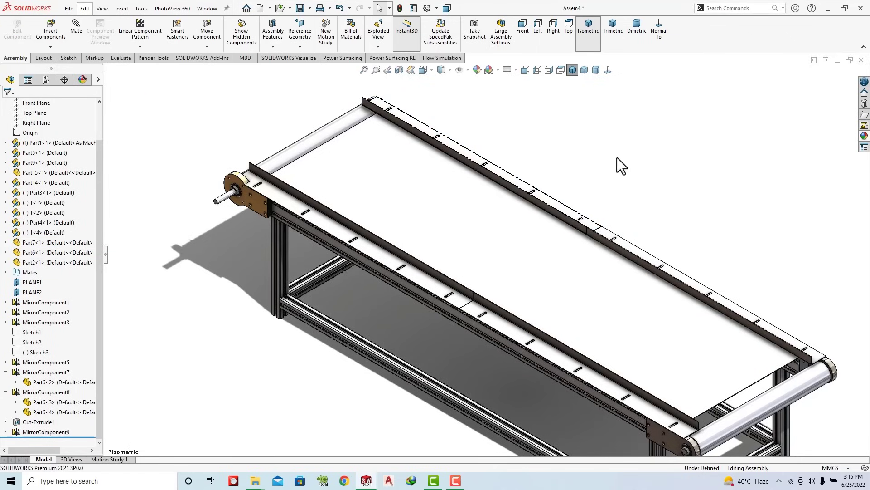
pyautogui.hotkey('ctrl', 's')
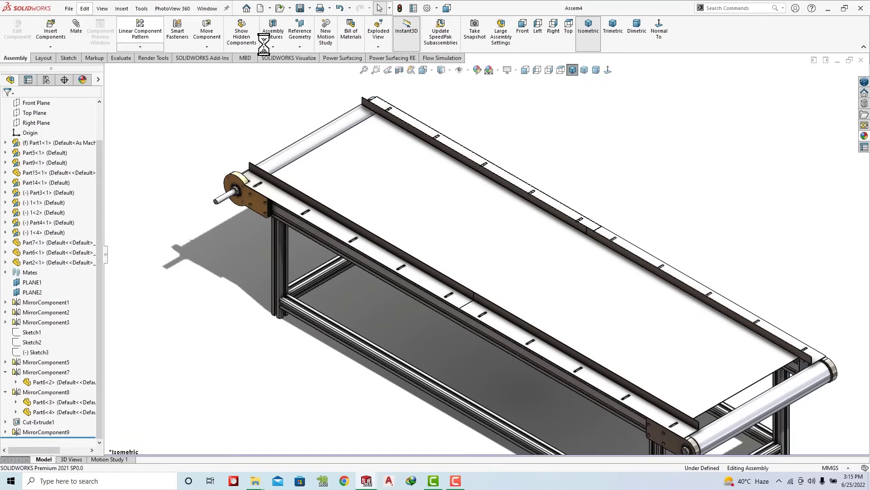
# Step: Wrap Belt1 around both end rollers as its own belt part, then select Belt1-1
pyautogui.click(274, 47)
pyautogui.click(286, 208)
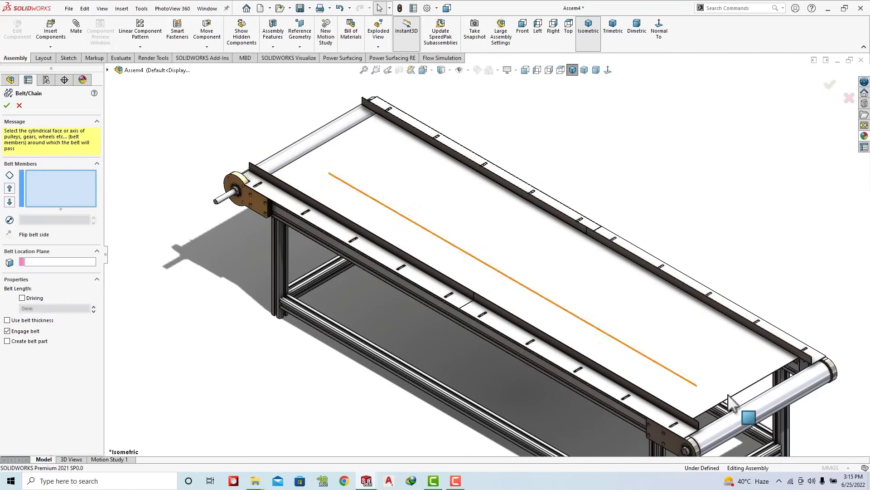
pyautogui.click(762, 417)
pyautogui.click(315, 140)
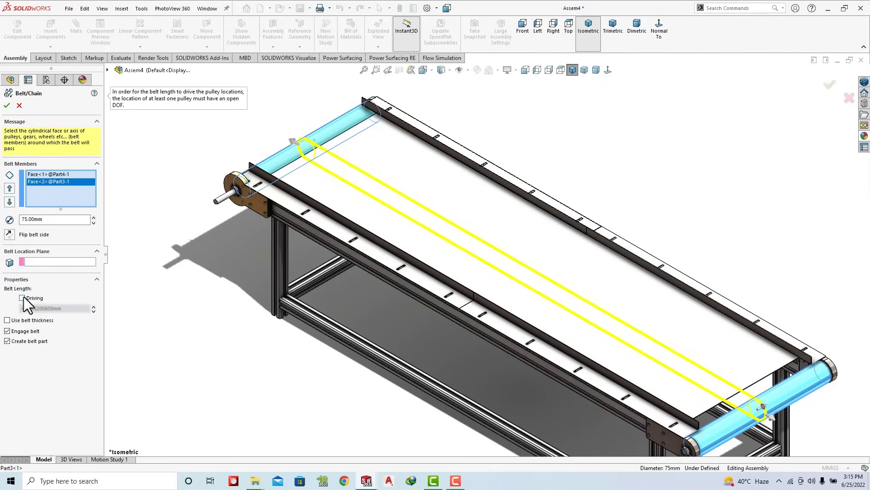
pyautogui.click(7, 105)
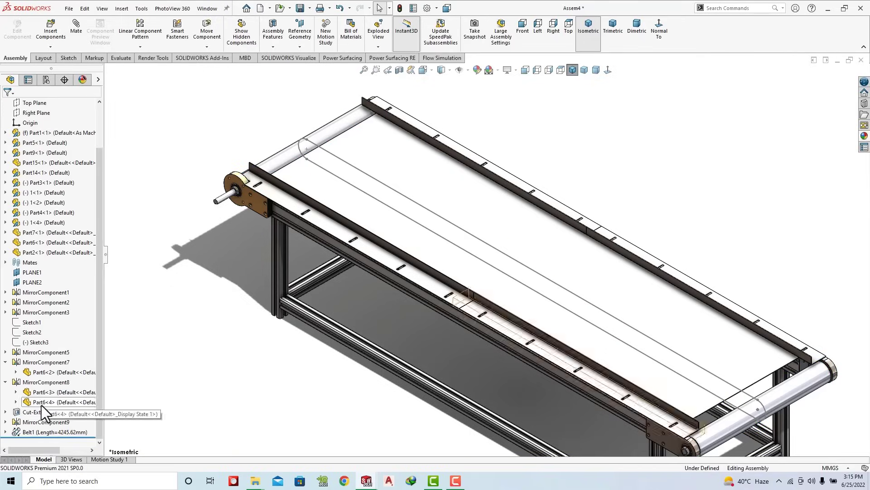
pyautogui.click(5, 431)
pyautogui.click(47, 433)
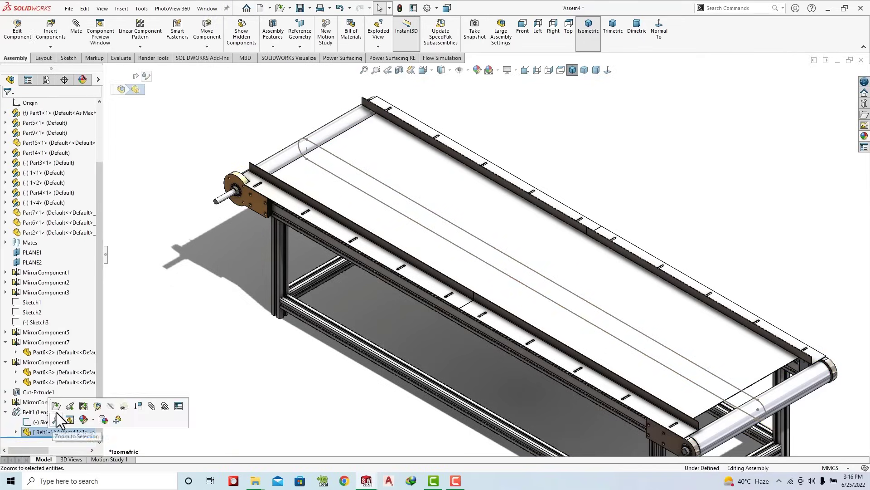
# Step: Open the Belt1-1 part and begin a thin-feature extrusion of its belt sketch
pyautogui.click(56, 407)
pyautogui.press('f')
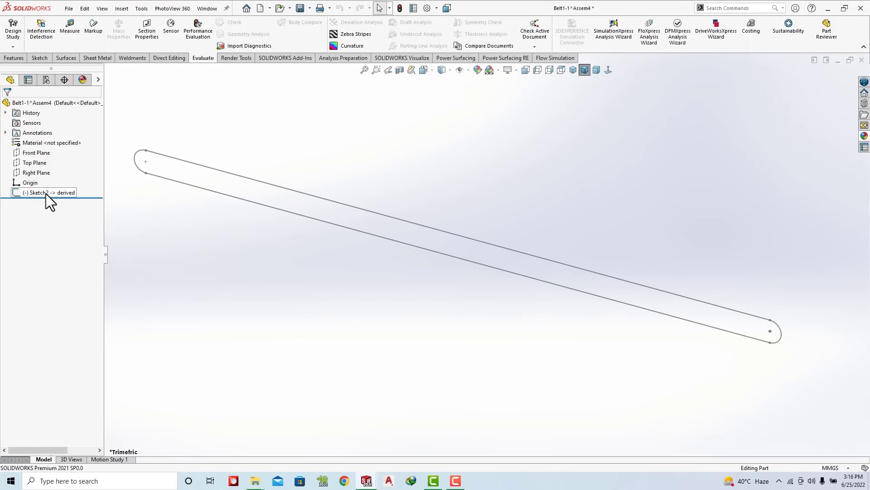
pyautogui.click(21, 59)
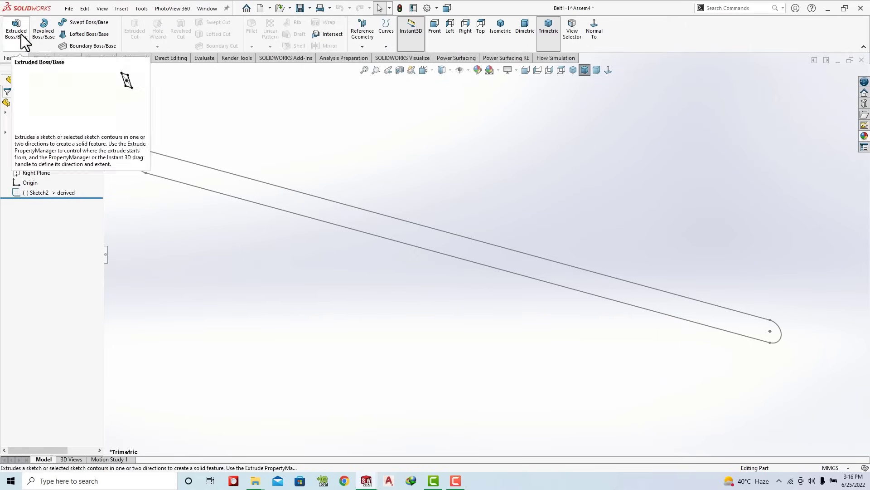
pyautogui.click(20, 34)
pyautogui.click(224, 171)
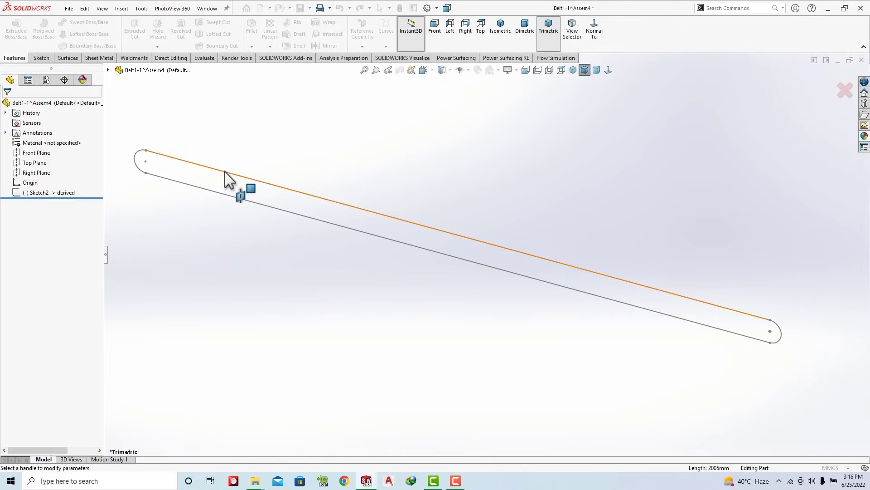
pyautogui.click(7, 248)
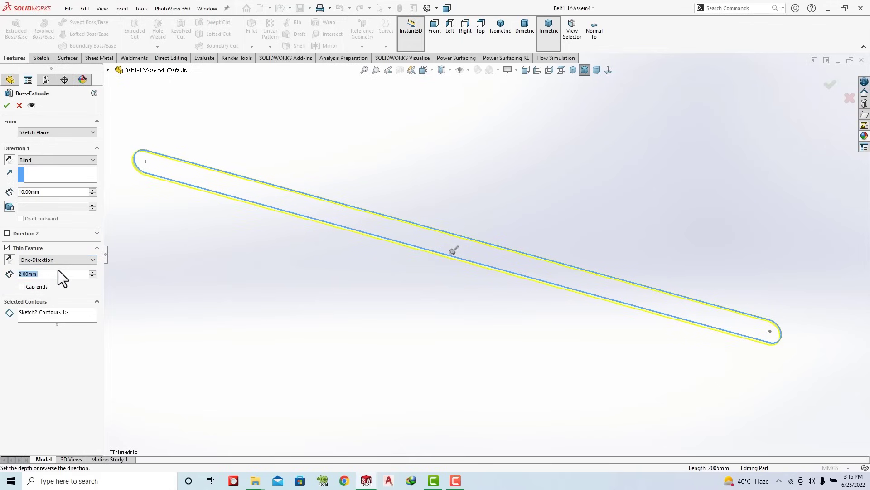
# Step: Extrude the 2 mm thin belt 500 mm Mid Plane to create Extrude-Thin1
pyautogui.scroll(-3, 228, 153)
pyautogui.scroll(-1, 228, 153)
pyautogui.scroll(-2, 228, 153)
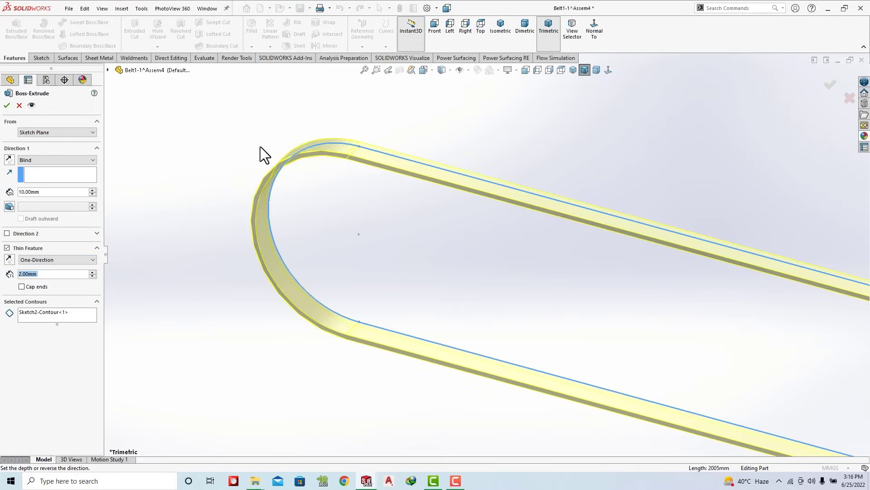
pyautogui.click(23, 290)
pyautogui.write('500')
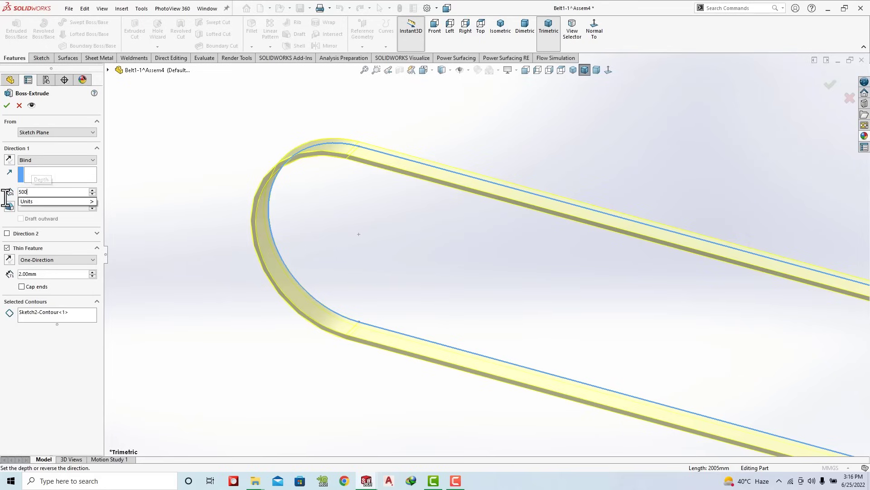
pyautogui.press('Return')
pyautogui.click(33, 160)
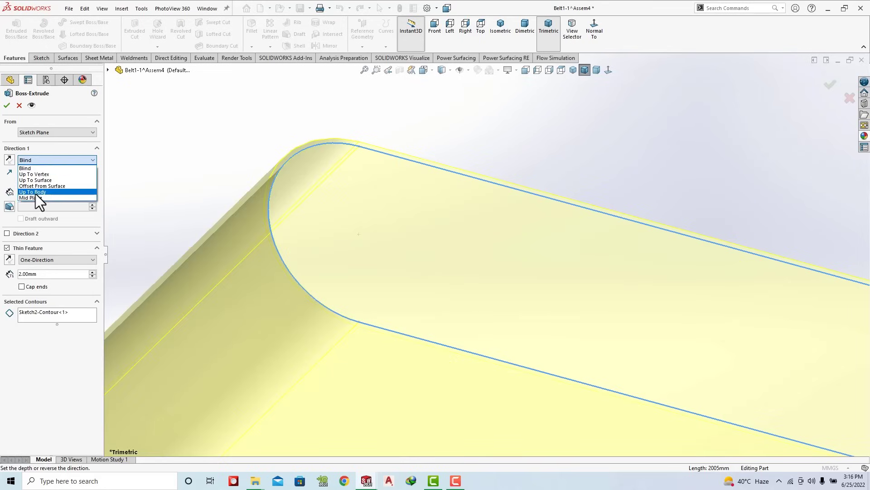
pyautogui.click(36, 195)
pyautogui.scroll(3, 317, 195)
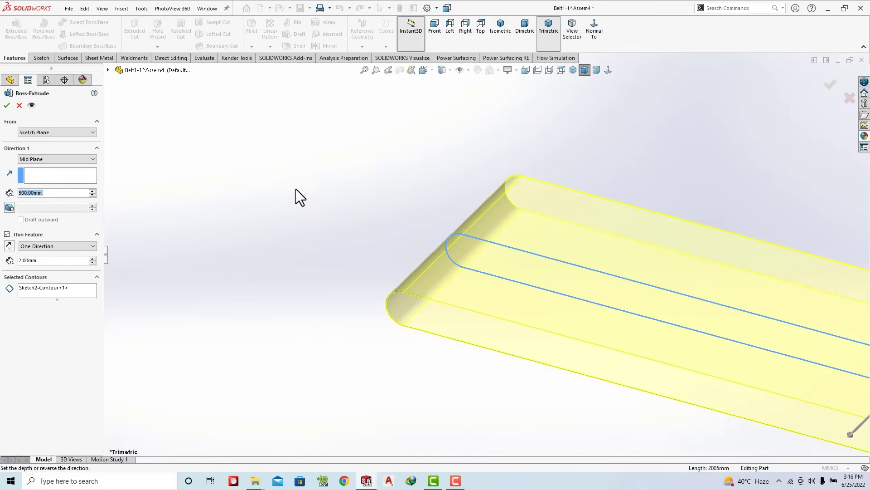
pyautogui.click(6, 107)
pyautogui.scroll(3, 399, 227)
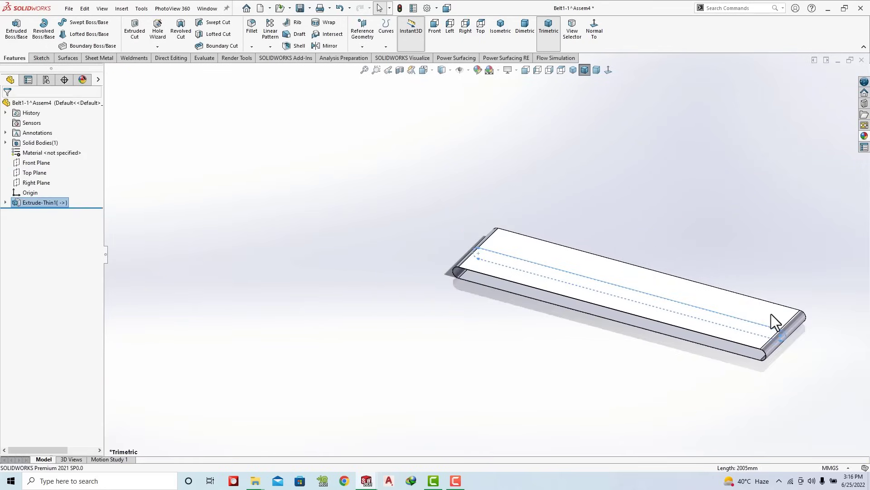
# Step: Apply the Rubber > Matte appearance to the Extrude-Thin1 belt body
pyautogui.click(573, 165)
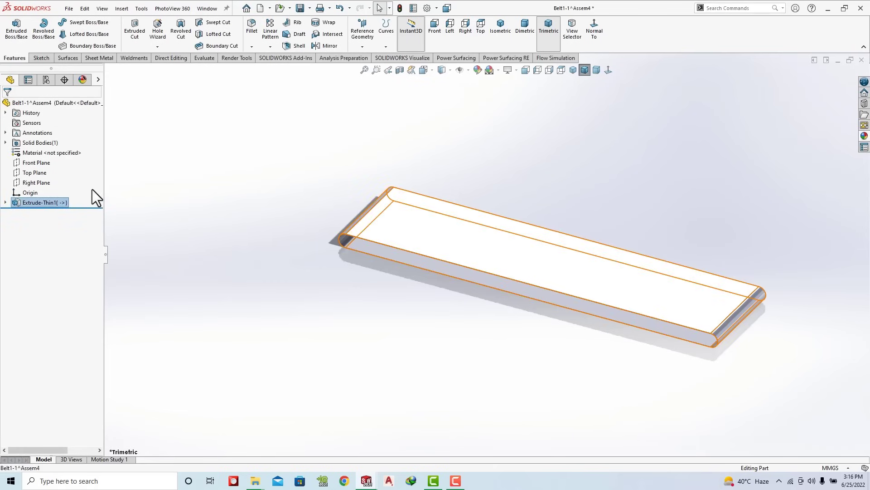
pyautogui.click(45, 202)
pyautogui.click(865, 136)
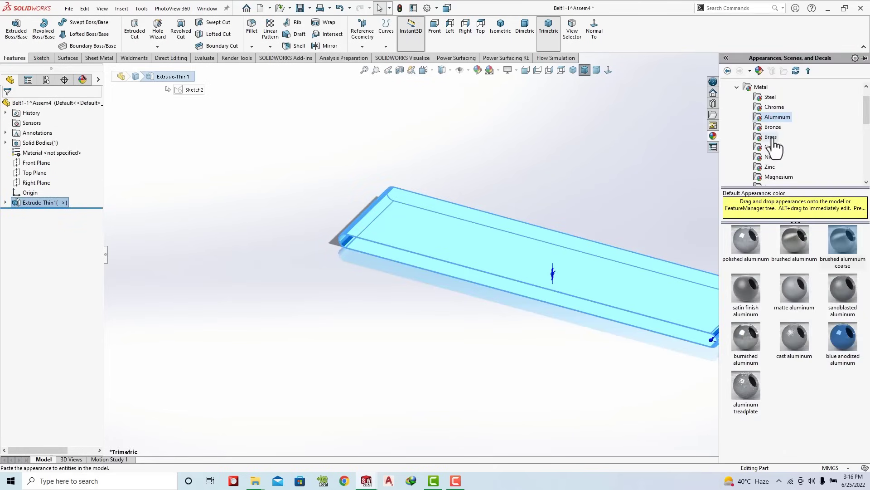
pyautogui.click(737, 87)
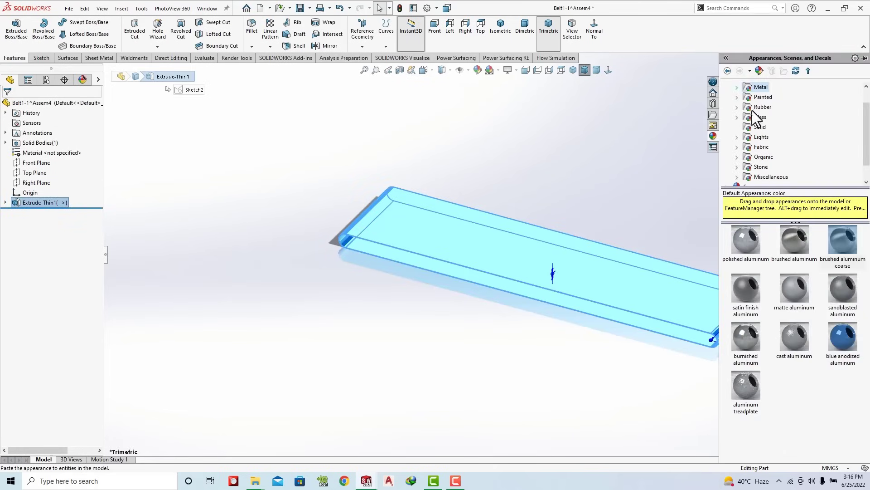
pyautogui.scroll(1, 750, 139)
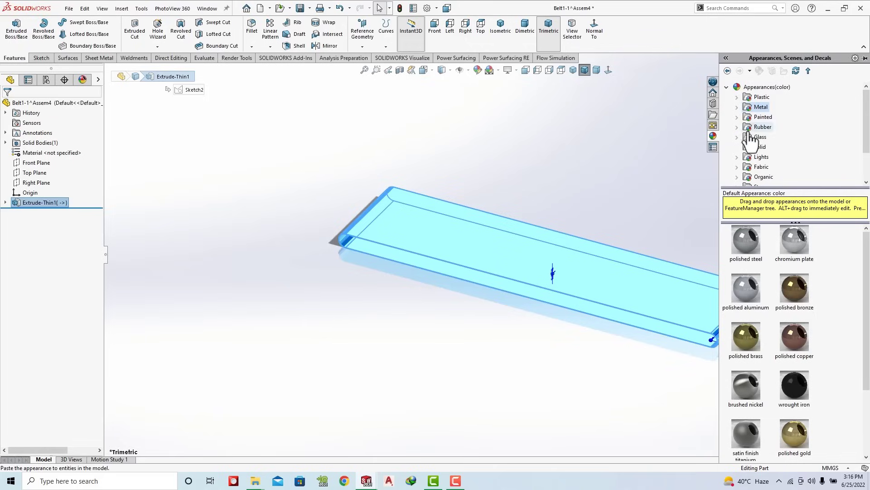
pyautogui.click(771, 137)
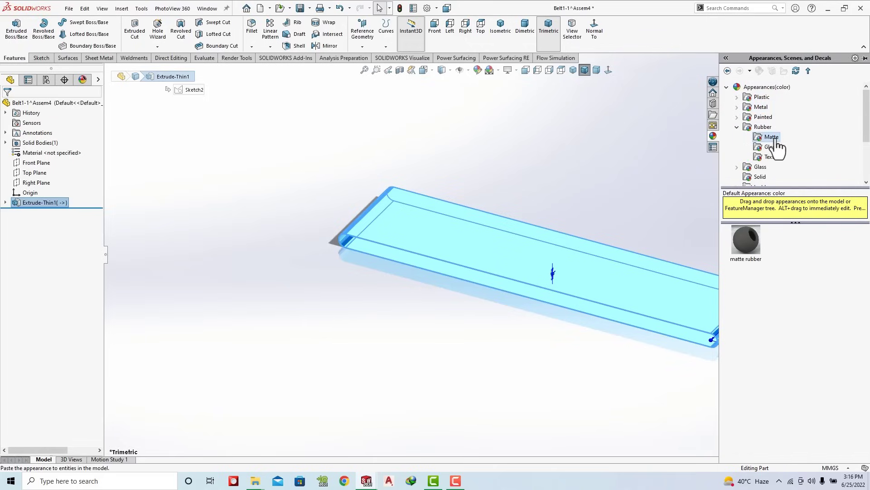
pyautogui.click(750, 236)
pyautogui.scroll(-5, 659, 282)
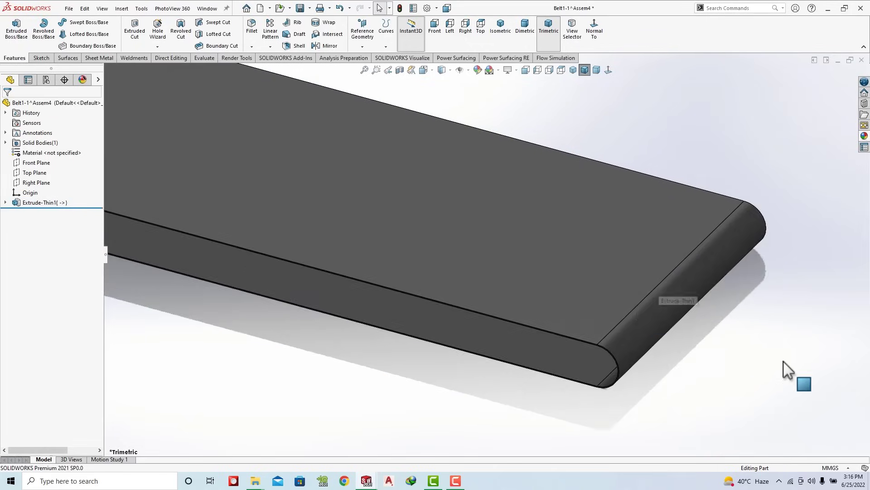
pyautogui.scroll(-2, 638, 303)
pyautogui.scroll(4, 637, 306)
pyautogui.scroll(3, 637, 306)
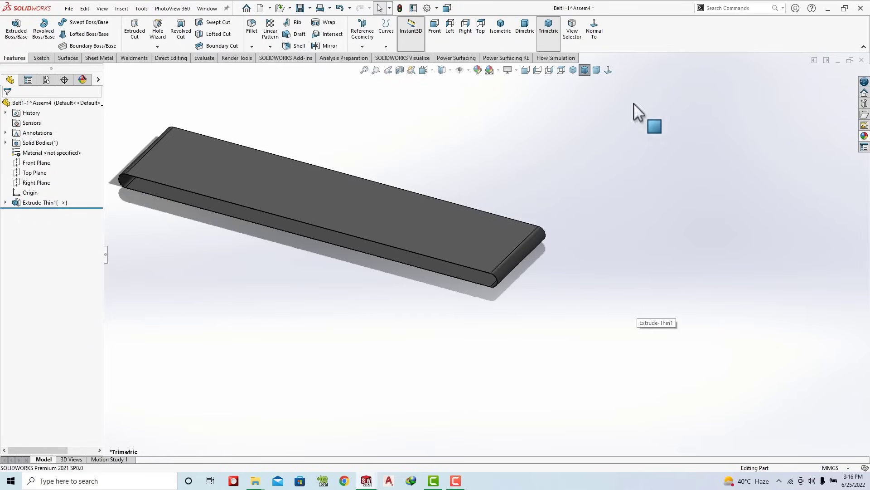
# Step: Close and save the belt part, then rebuild the conveyor assembly
pyautogui.click(862, 60)
pyautogui.click(430, 240)
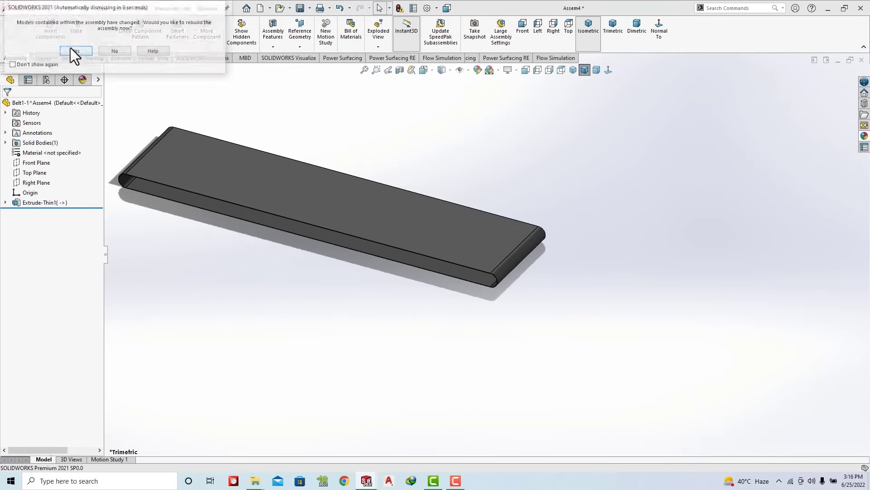
pyautogui.click(73, 50)
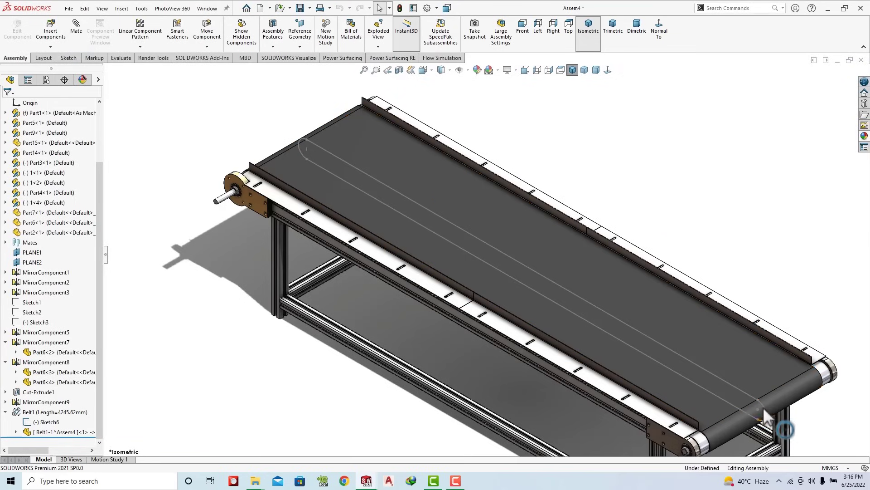
pyautogui.scroll(-5, 708, 369)
pyautogui.click(641, 320)
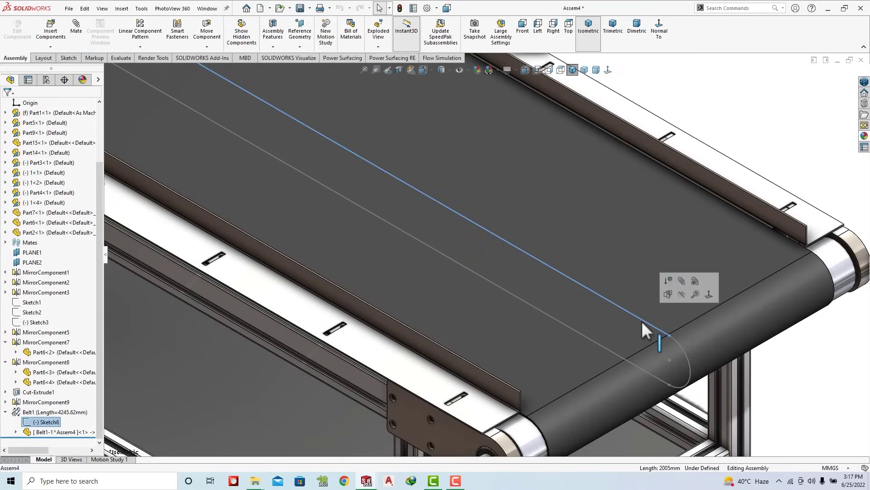
# Step: Zoom and orbit around the conveyor to inspect the dark rubber belt
pyautogui.scroll(3, 665, 232)
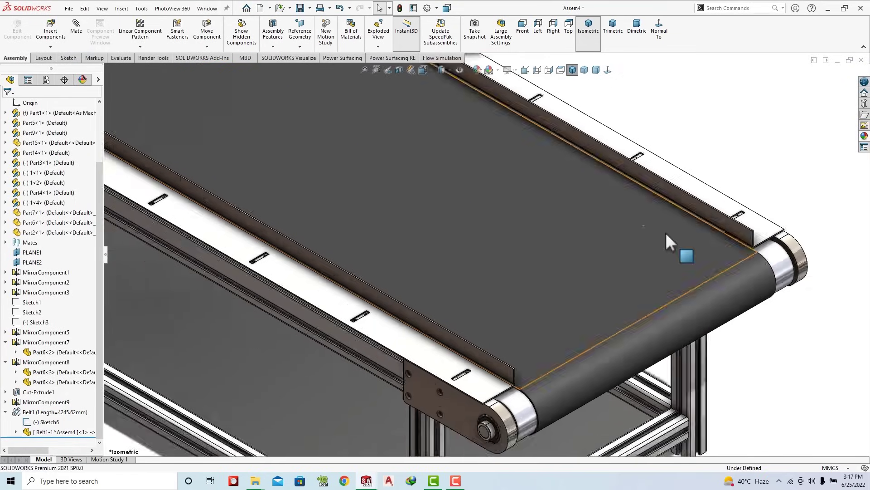
pyautogui.scroll(3, 665, 232)
pyautogui.scroll(2, 666, 232)
pyautogui.moveTo(347, 154)
pyautogui.mouseDown(button='middle')
pyautogui.moveTo(512, 219)
pyautogui.moveTo(526, 261)
pyautogui.mouseUp(button='middle')
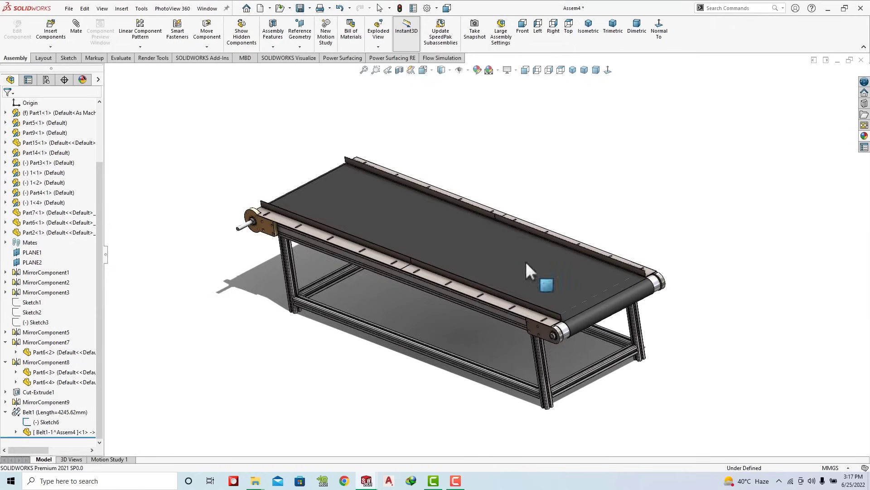
pyautogui.scroll(-2, 555, 335)
pyautogui.scroll(-2, 556, 306)
pyautogui.scroll(-2, 551, 292)
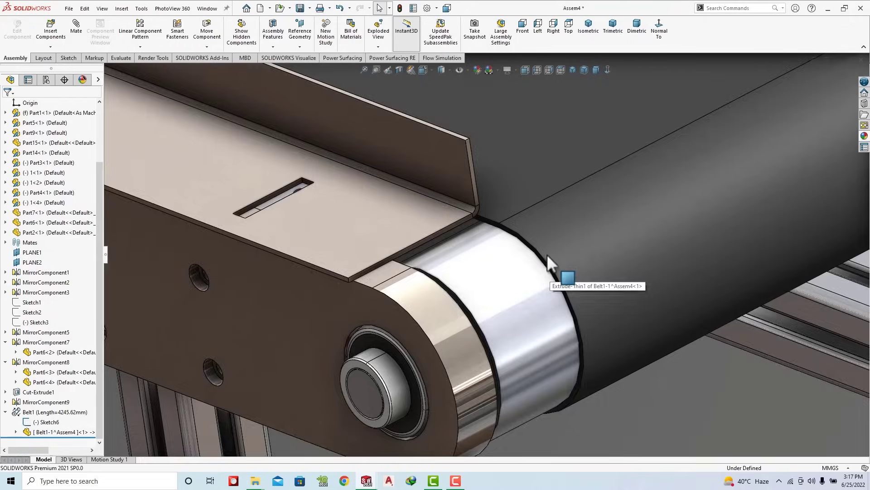
pyautogui.scroll(-2, 548, 254)
pyautogui.scroll(-2, 544, 231)
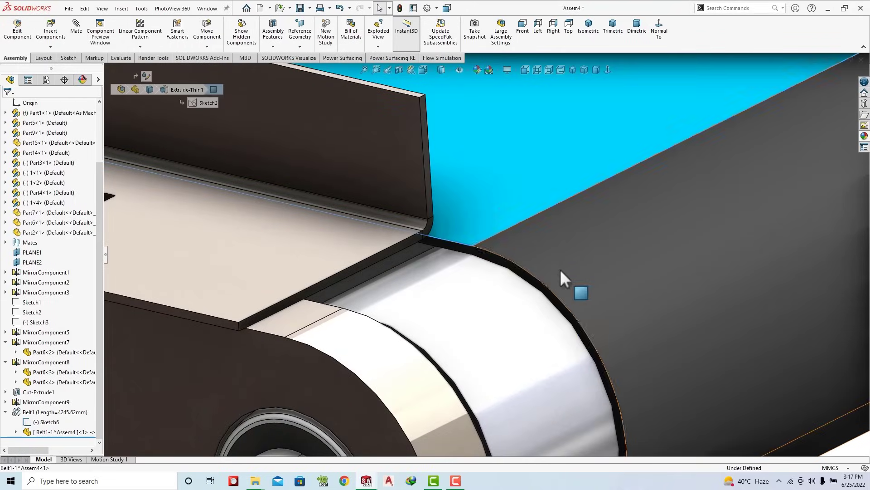
pyautogui.scroll(3, 588, 267)
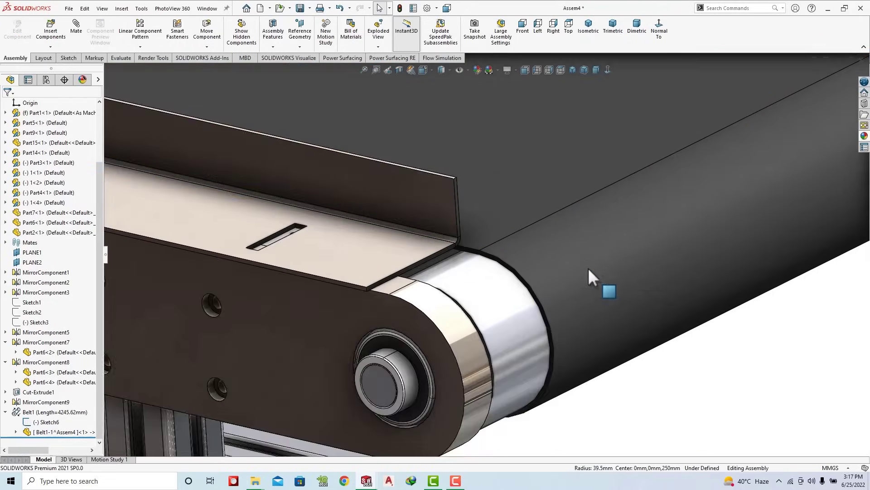
pyautogui.scroll(2, 589, 267)
pyautogui.scroll(3, 588, 267)
# Step: Browse for the Part11 file and open it for insertion into the assembly
pyautogui.click(588, 28)
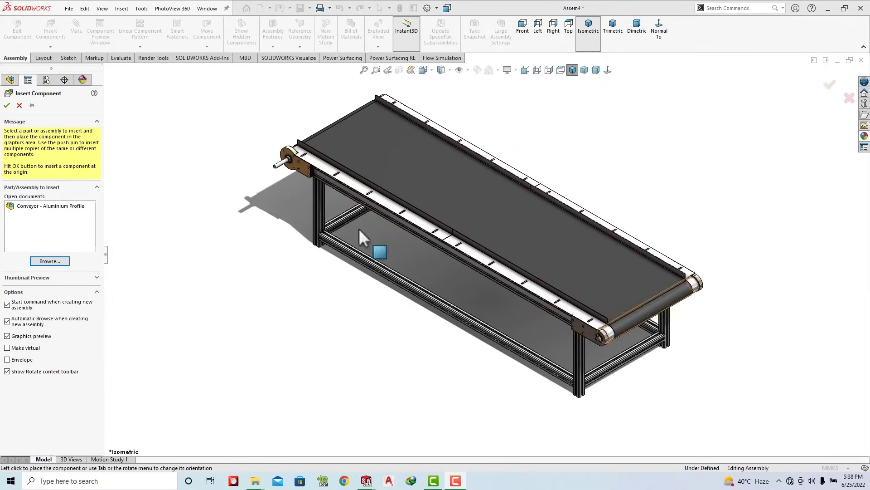
pyautogui.click(50, 261)
pyautogui.scroll(-3, 359, 235)
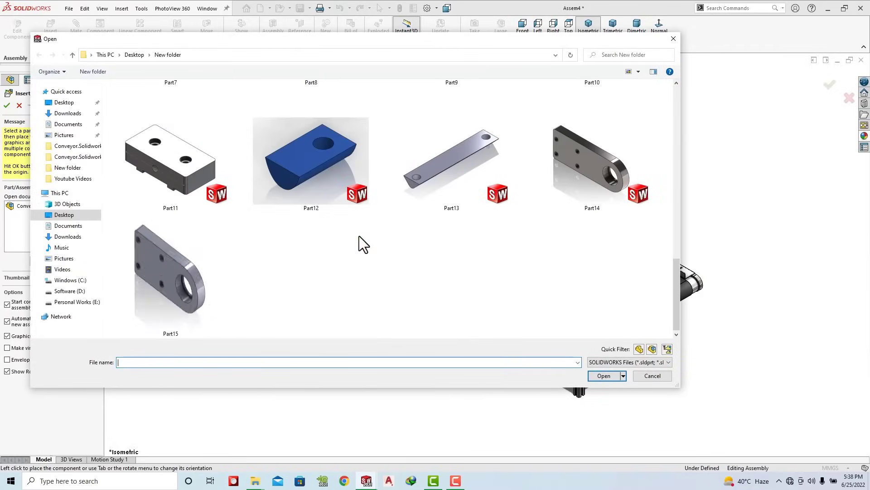
pyautogui.click(168, 172)
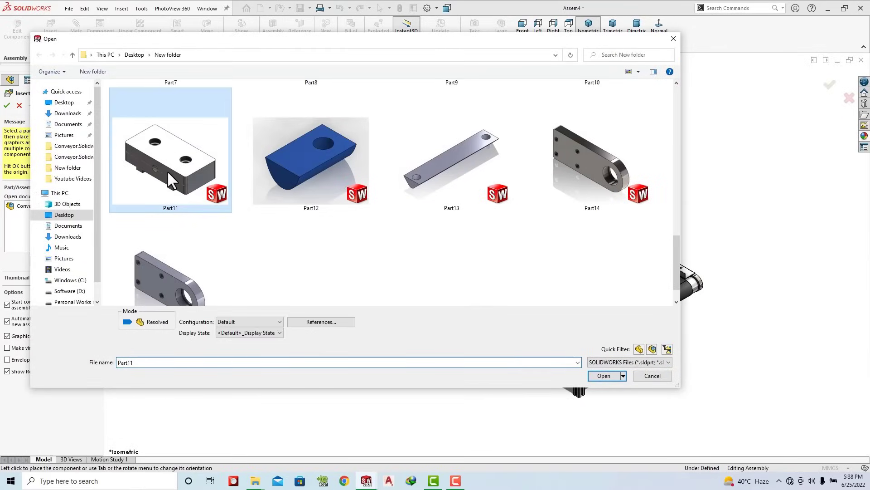
pyautogui.click(594, 377)
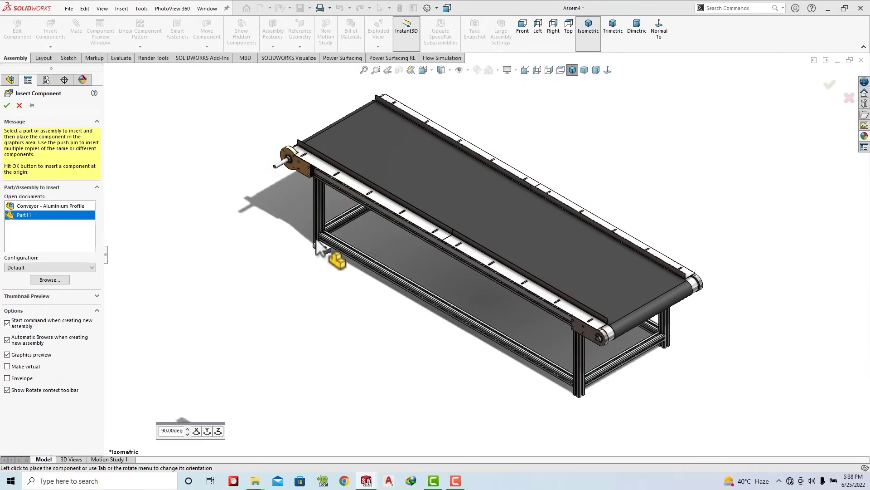
# Step: Place the Part11 block in the graphics area below the conveyor frame
pyautogui.scroll(-2, 542, 321)
pyautogui.scroll(-3, 567, 322)
pyautogui.scroll(-3, 592, 326)
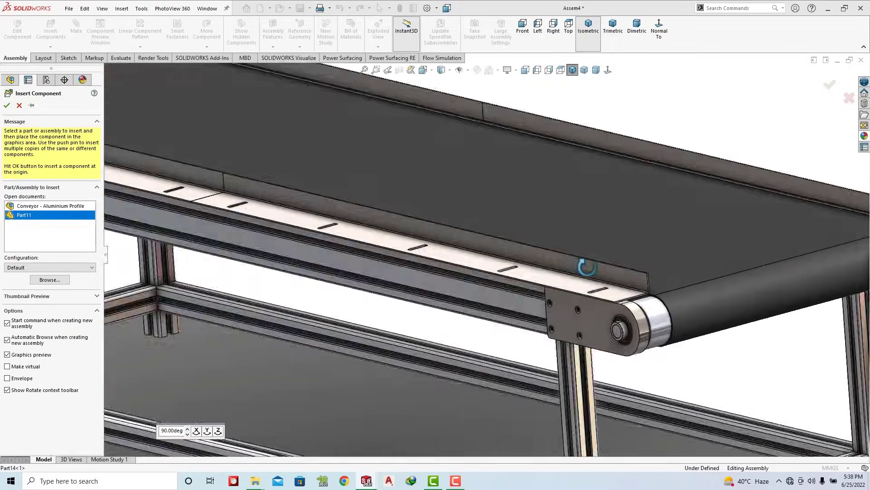
pyautogui.scroll(-2, 530, 302)
pyautogui.scroll(-2, 512, 306)
pyautogui.scroll(3, 428, 324)
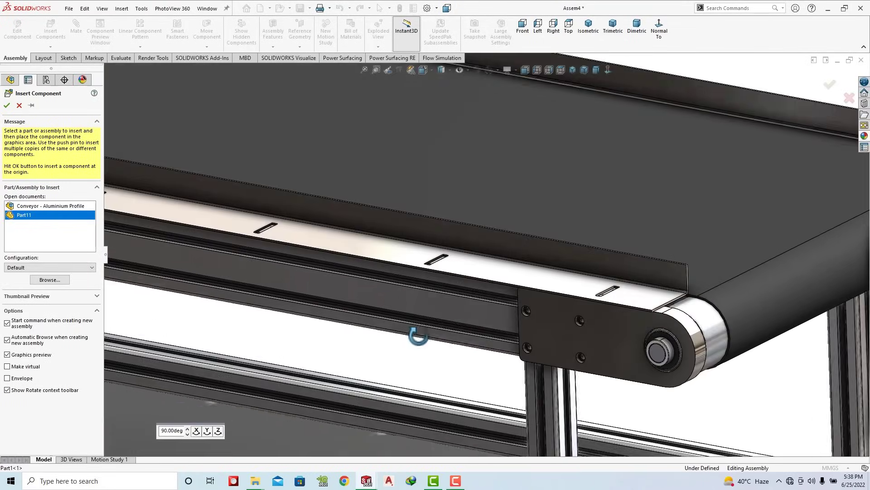
pyautogui.scroll(2, 453, 326)
pyautogui.scroll(4, 462, 327)
pyautogui.scroll(2, 458, 349)
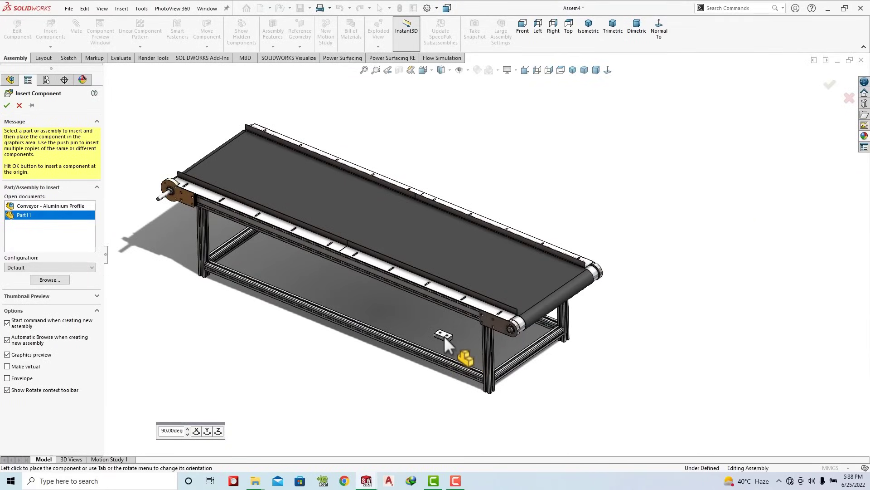
pyautogui.click(445, 336)
# Step: Rotate the placed Part11 block so it stands upright
pyautogui.click(209, 48)
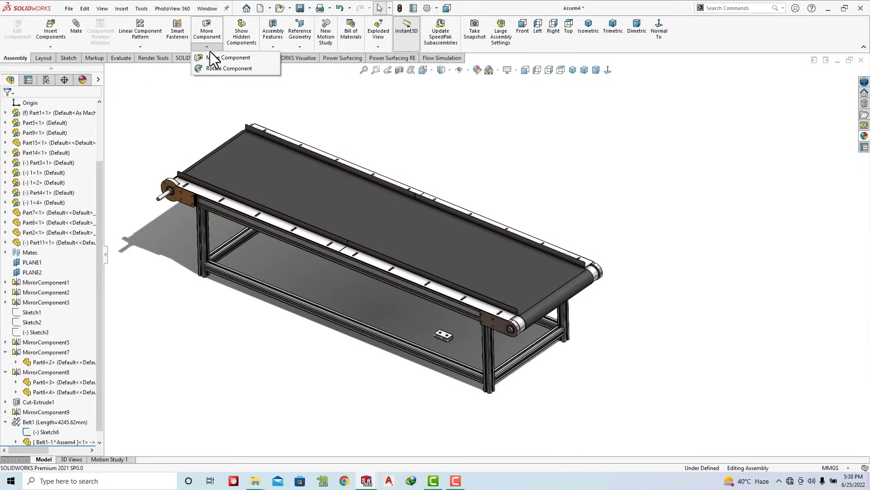
pyautogui.click(260, 68)
pyautogui.scroll(-3, 408, 362)
pyautogui.scroll(-5, 492, 303)
pyautogui.moveTo(506, 264)
pyautogui.mouseDown()
pyautogui.moveTo(499, 240)
pyautogui.moveTo(430, 278)
pyautogui.moveTo(502, 225)
pyautogui.moveTo(618, 268)
pyautogui.moveTo(579, 389)
pyautogui.mouseUp()
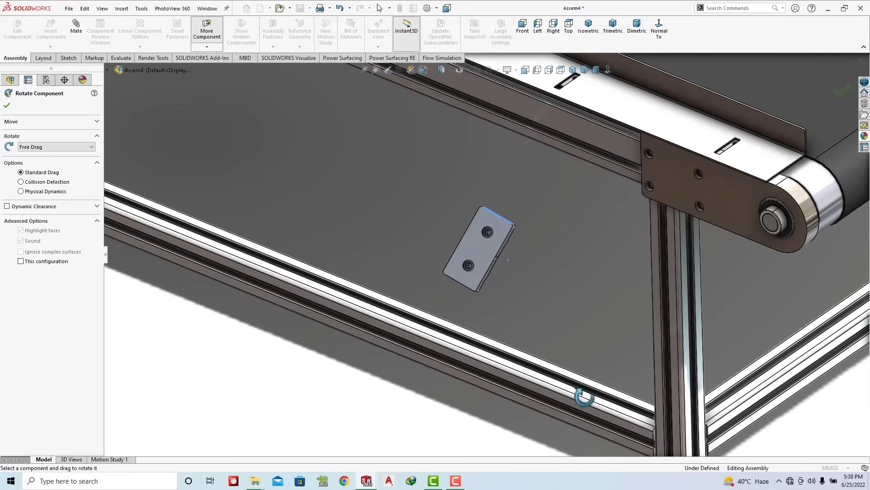
pyautogui.moveTo(515, 218)
pyautogui.mouseDown()
pyautogui.moveTo(511, 270)
pyautogui.moveTo(414, 216)
pyautogui.moveTo(470, 231)
pyautogui.moveTo(470, 251)
pyautogui.mouseUp()
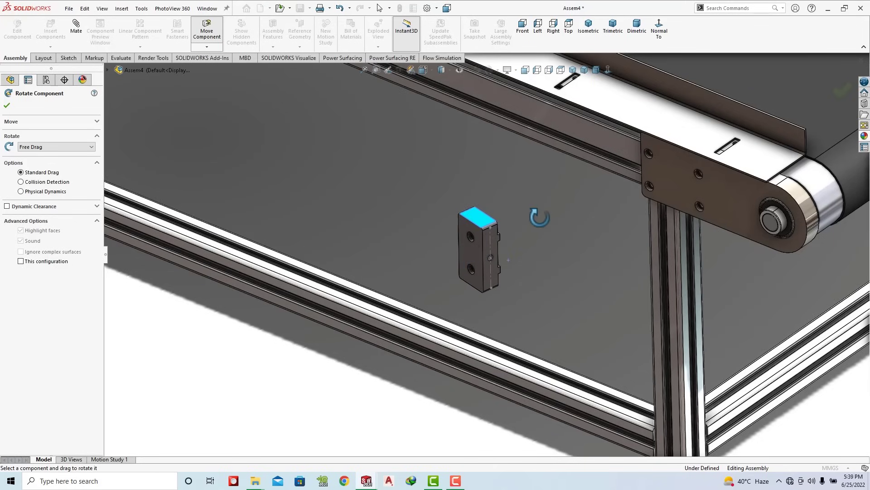
pyautogui.press('Escape')
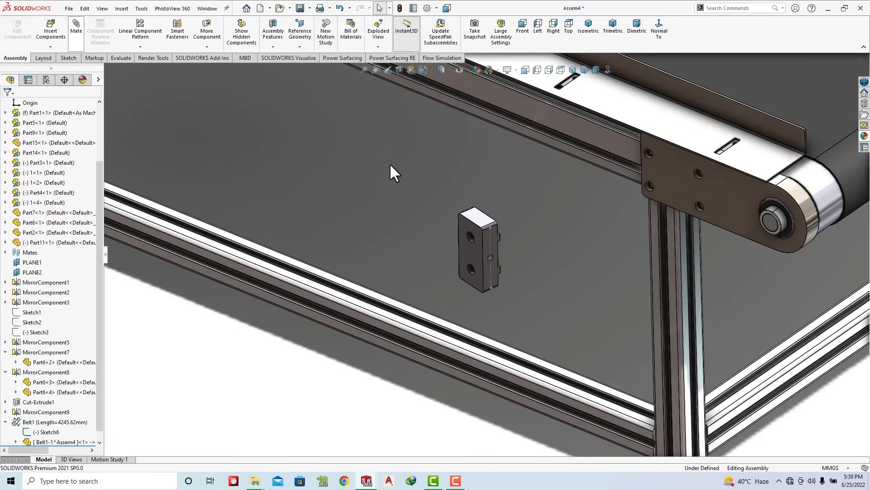
# Step: Mate the block's top face coincident with the conveyor face
pyautogui.click(476, 224)
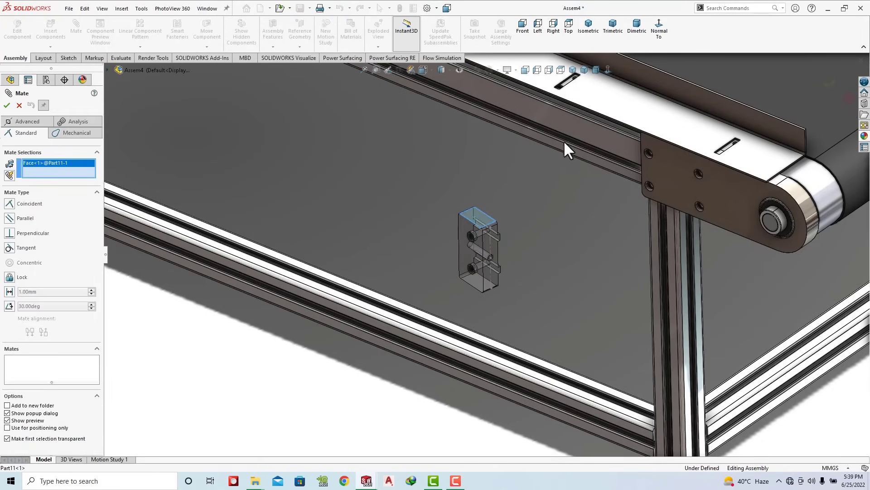
pyautogui.click(604, 107)
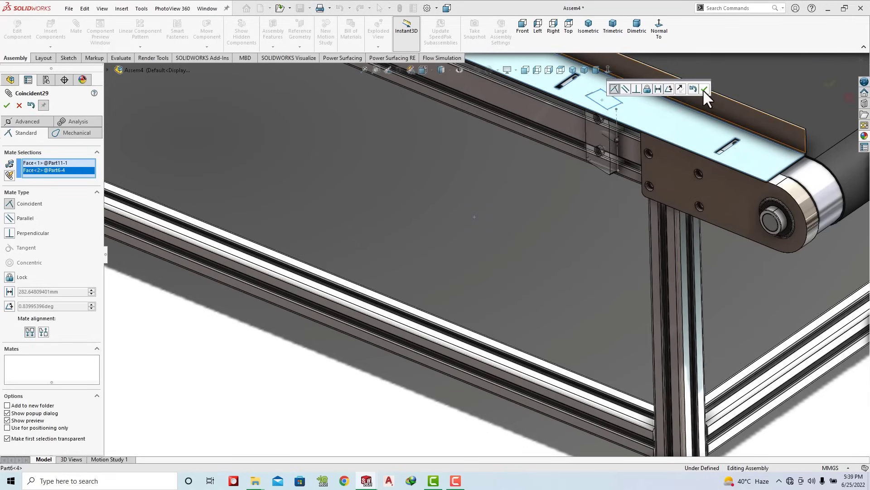
pyautogui.click(704, 88)
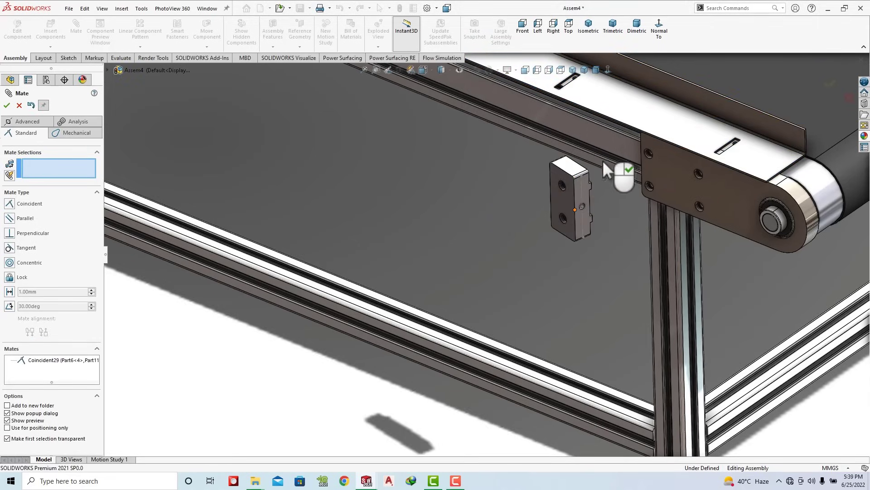
pyautogui.rightClick(603, 160)
pyautogui.moveTo(602, 160)
pyautogui.mouseDown(button='middle')
pyautogui.moveTo(711, 172)
pyautogui.moveTo(729, 290)
pyautogui.mouseUp(button='middle')
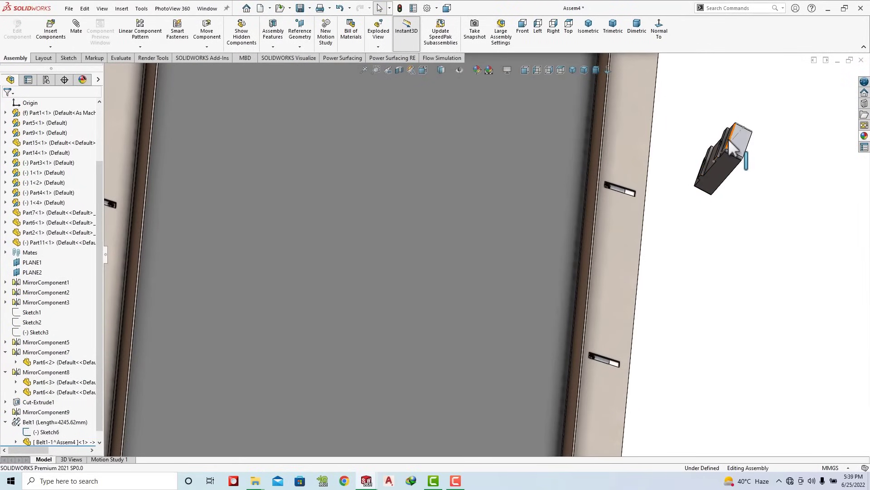
pyautogui.scroll(-10, 731, 146)
# Step: Mate a face of the block coincident with the profile face
pyautogui.click(588, 219)
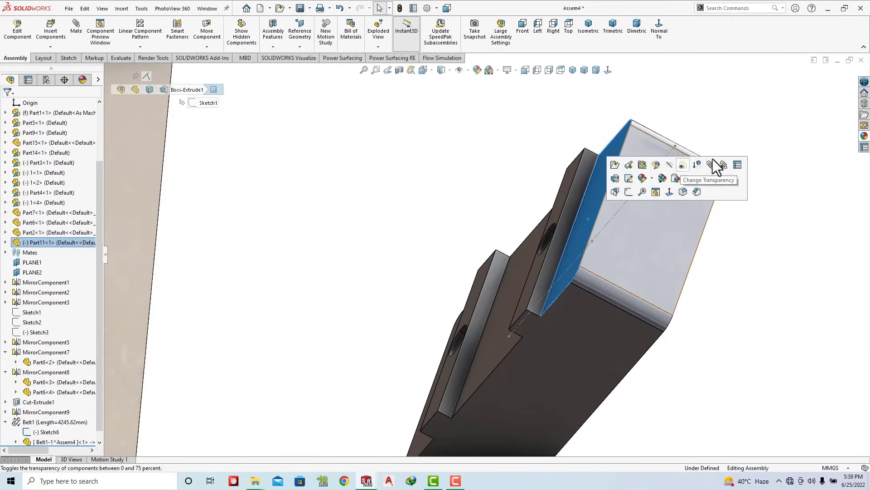
pyautogui.click(709, 165)
pyautogui.scroll(5, 528, 217)
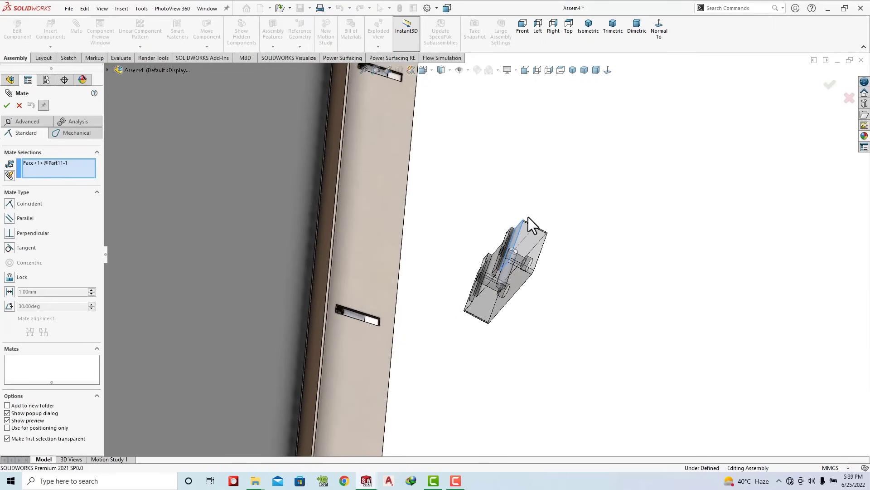
pyautogui.click(393, 290)
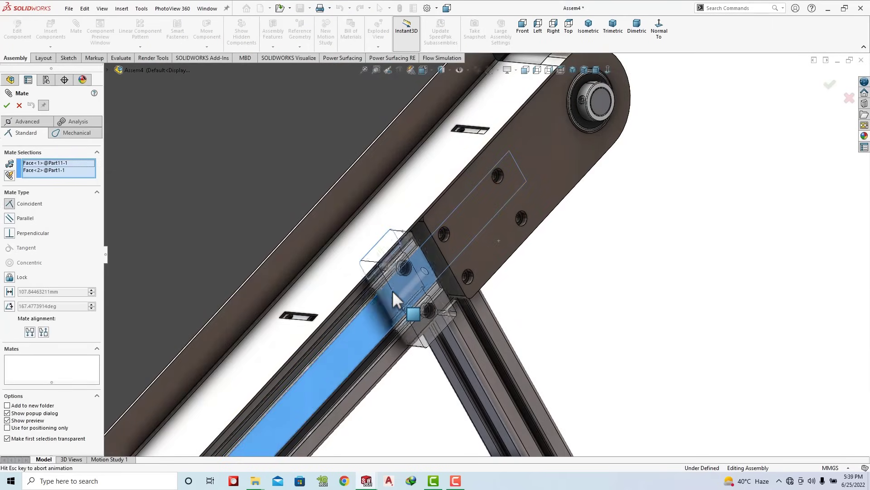
pyautogui.click(382, 304)
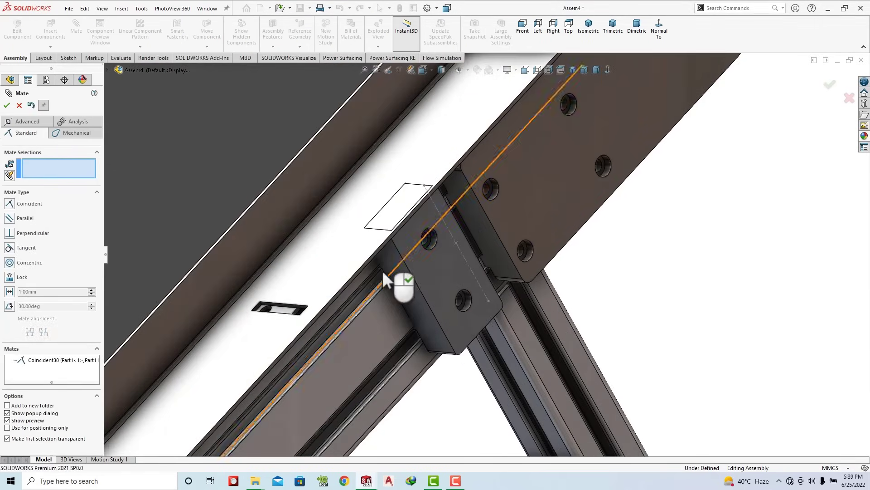
pyautogui.moveTo(379, 307); pyautogui.dragTo(388, 213, button='middle')
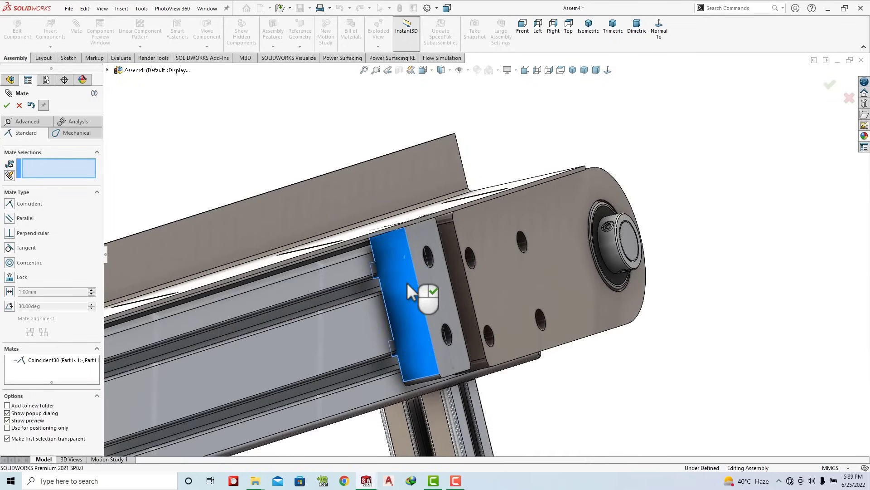
pyautogui.rightClick(253, 253)
# Step: Delete the old Coincident29 mate and bring up the Design Library
pyautogui.click(32, 263)
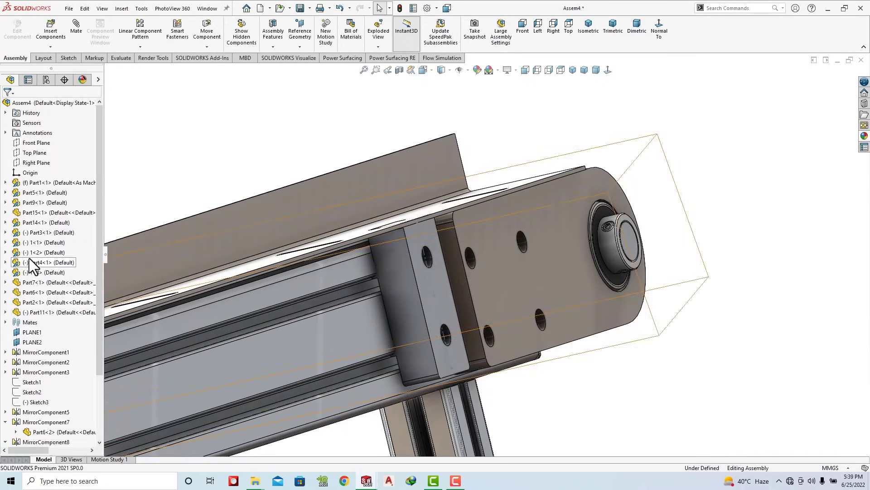
pyautogui.click(5, 322)
pyautogui.scroll(-3, 18, 317)
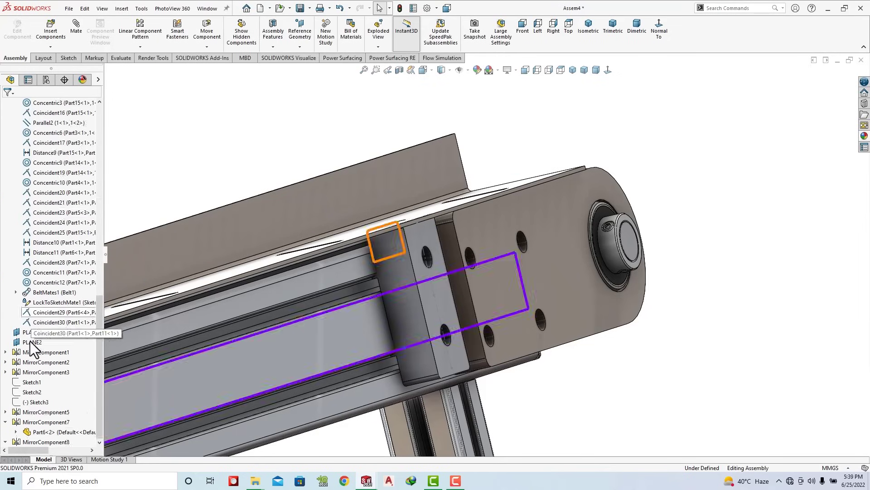
pyautogui.scroll(-3, 31, 342)
pyautogui.rightClick(57, 231)
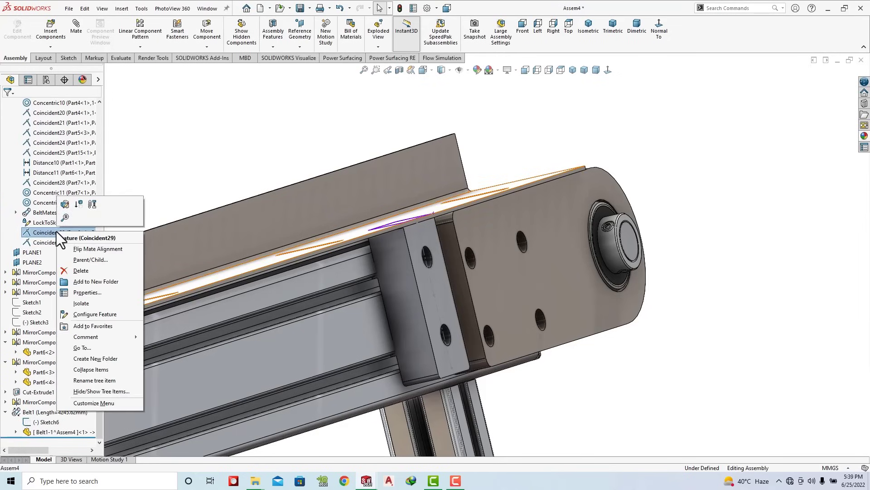
pyautogui.click(82, 271)
pyautogui.click(485, 197)
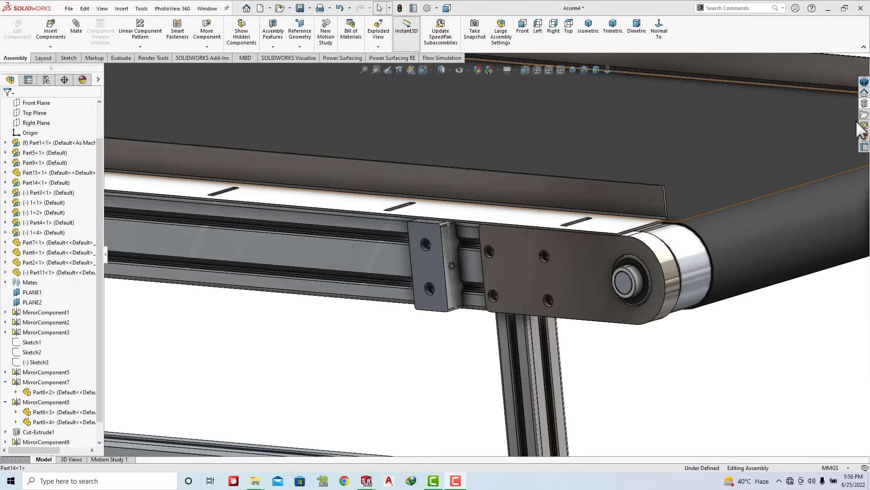
pyautogui.click(863, 126)
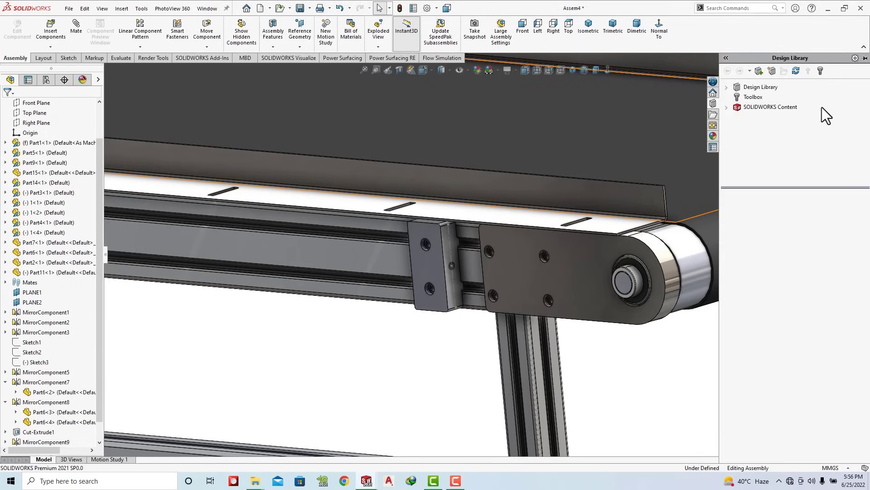
# Step: Drop a Toolbox ANSI Metric Hex Head Hex Cap Screw into the clamp block hole
pyautogui.click(753, 98)
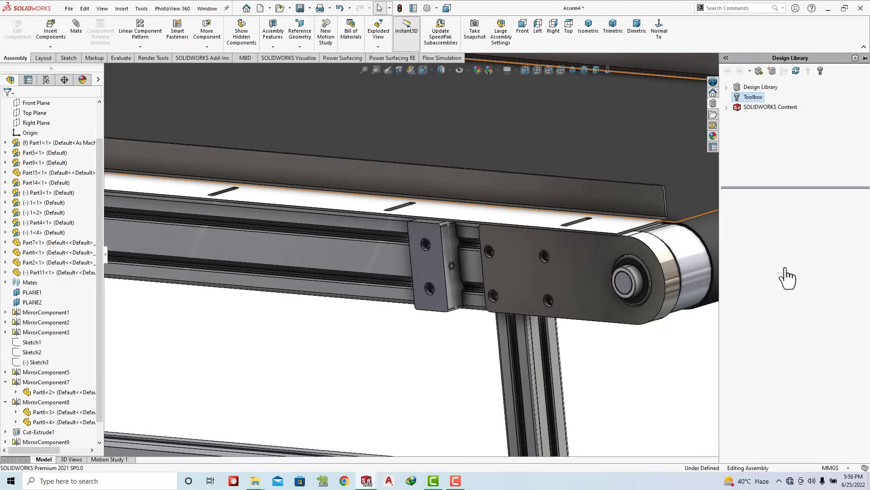
pyautogui.click(786, 293)
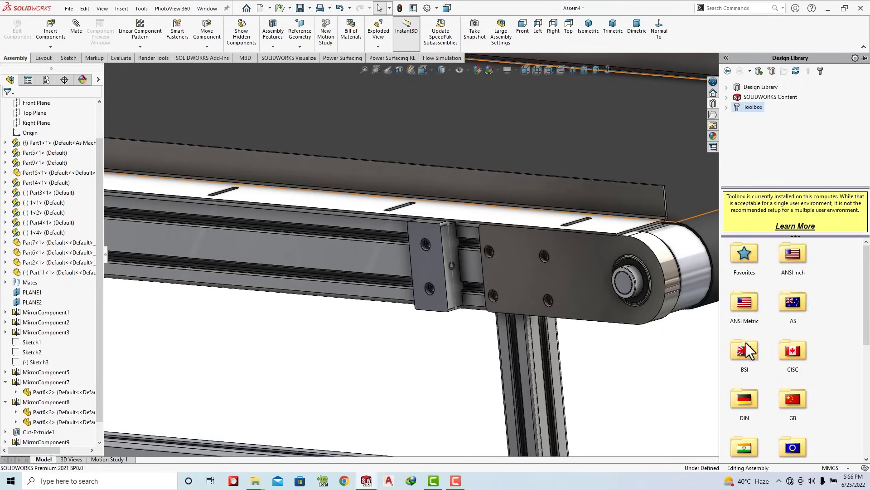
pyautogui.doubleClick(744, 304)
pyautogui.doubleClick(798, 258)
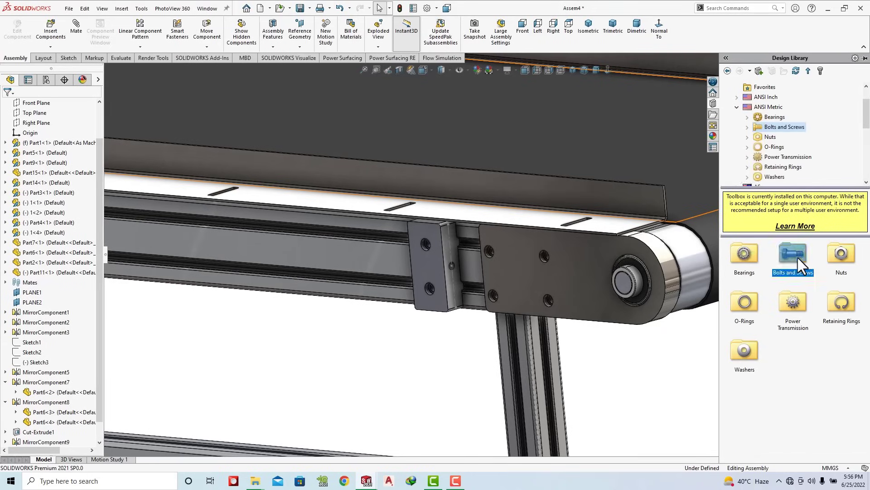
pyautogui.click(795, 307)
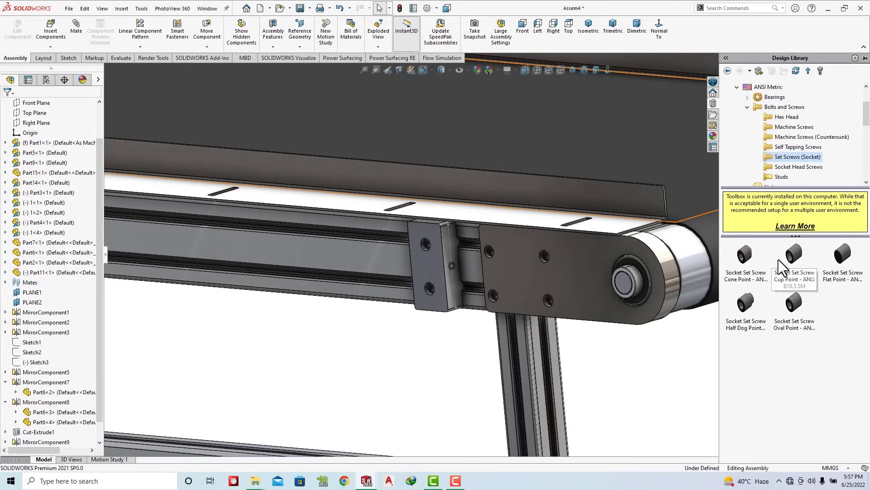
pyautogui.click(791, 138)
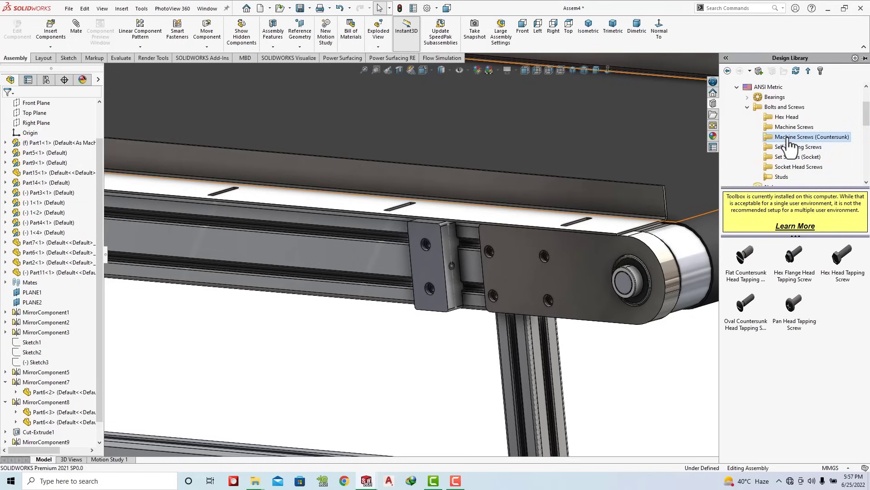
pyautogui.click(791, 128)
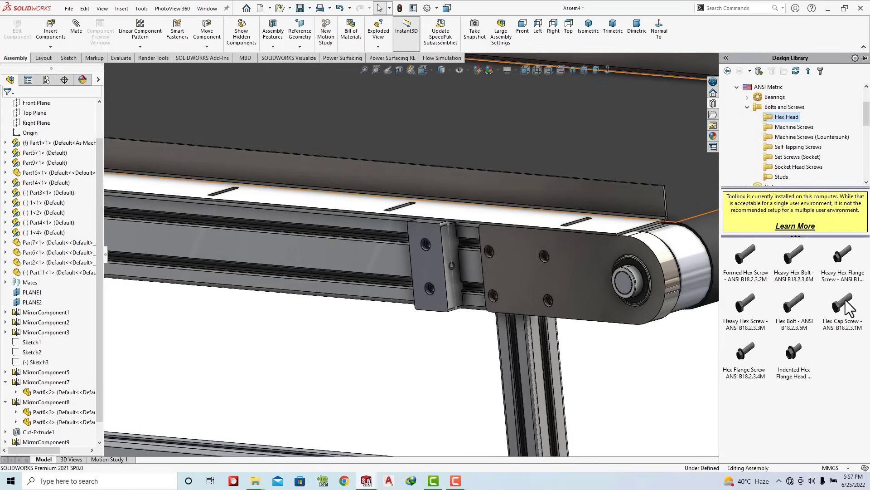
pyautogui.moveTo(844, 305); pyautogui.dragTo(455, 268)
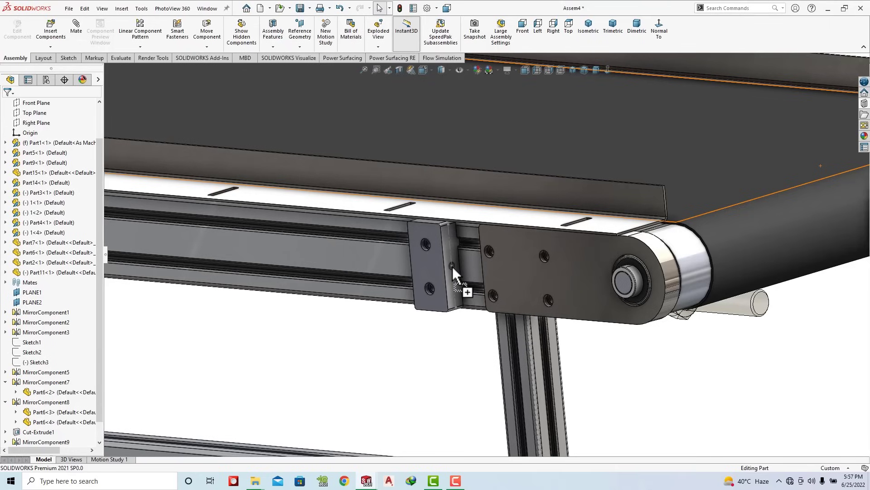
pyautogui.moveTo(453, 265); pyautogui.dragTo(452, 265)
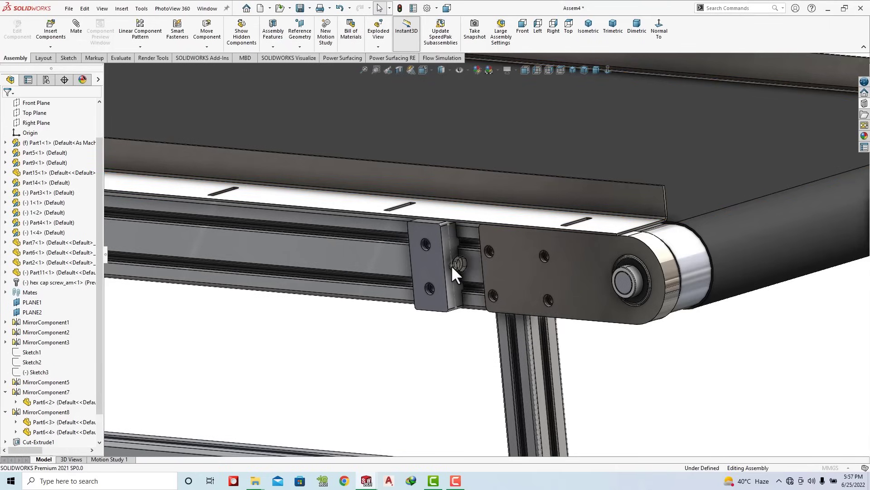
# Step: Add a second hex cap screw with length 60 and thread length 18
pyautogui.scroll(-5, 450, 265)
pyautogui.scroll(3, 458, 267)
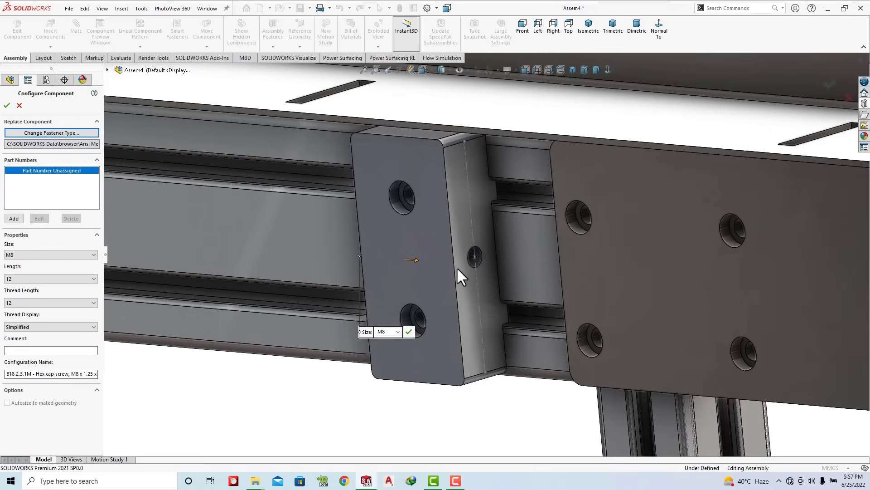
pyautogui.scroll(-2, 456, 266)
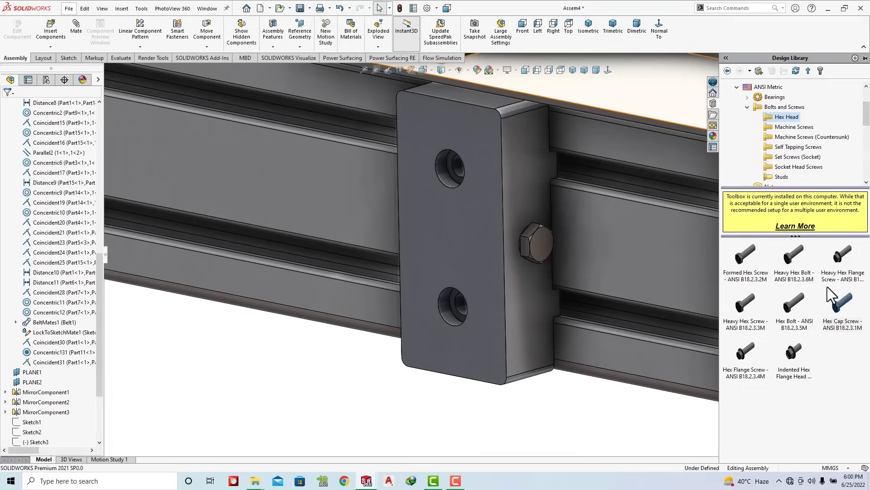
pyautogui.moveTo(748, 293); pyautogui.dragTo(443, 416)
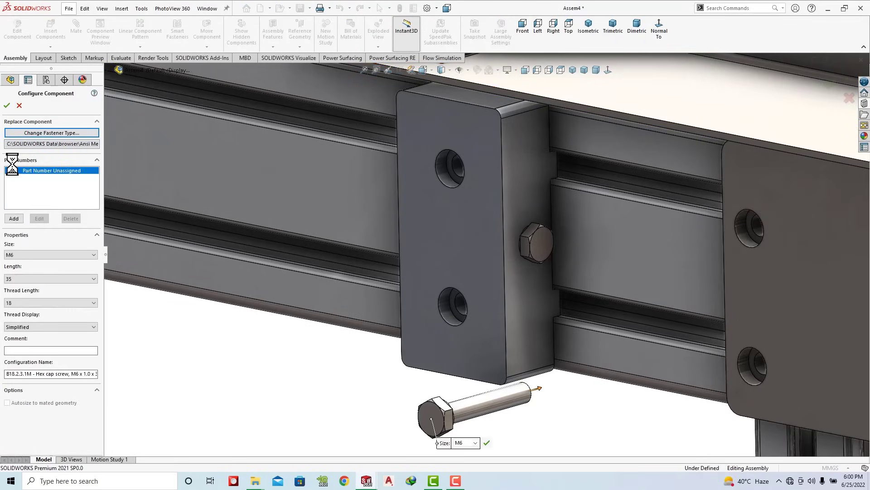
pyautogui.click(23, 280)
pyautogui.click(21, 350)
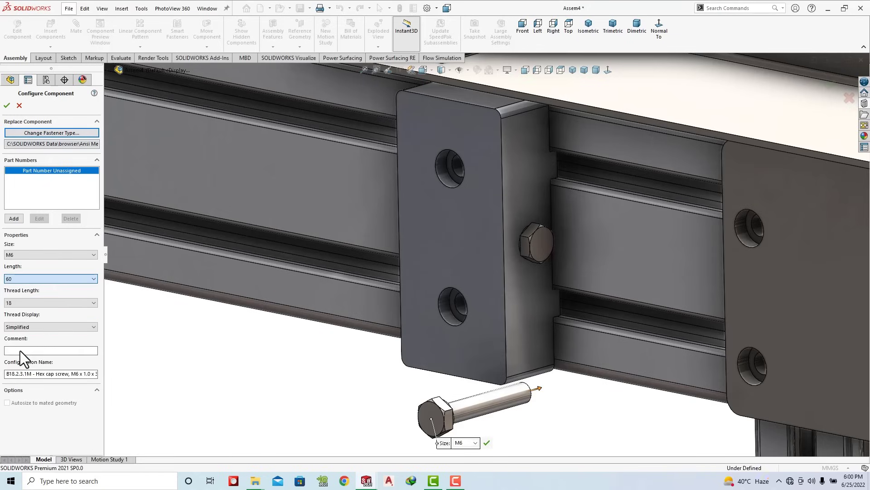
pyautogui.click(20, 303)
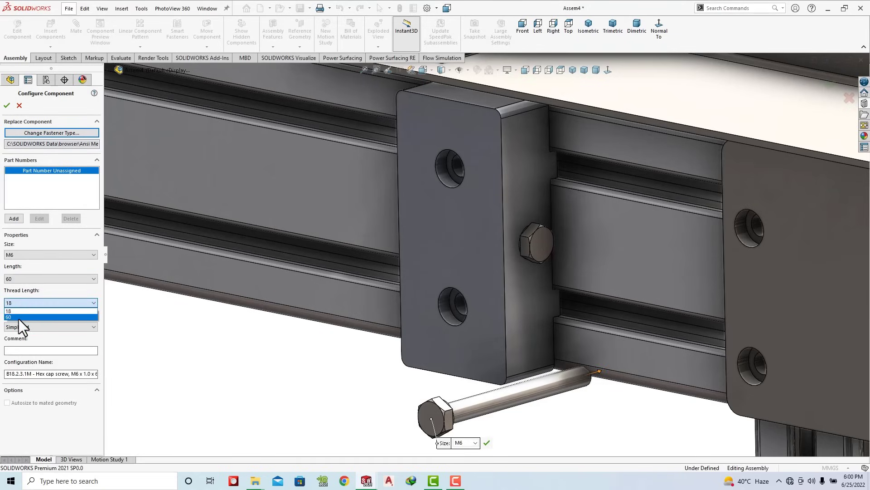
pyautogui.click(5, 107)
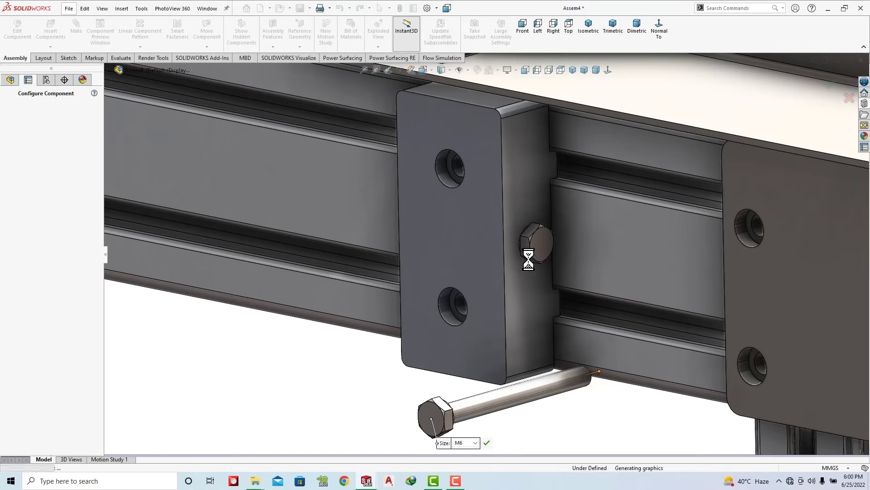
# Step: Delete the short screw hex cap screw_am<2> from the clamp hole
pyautogui.click(542, 244)
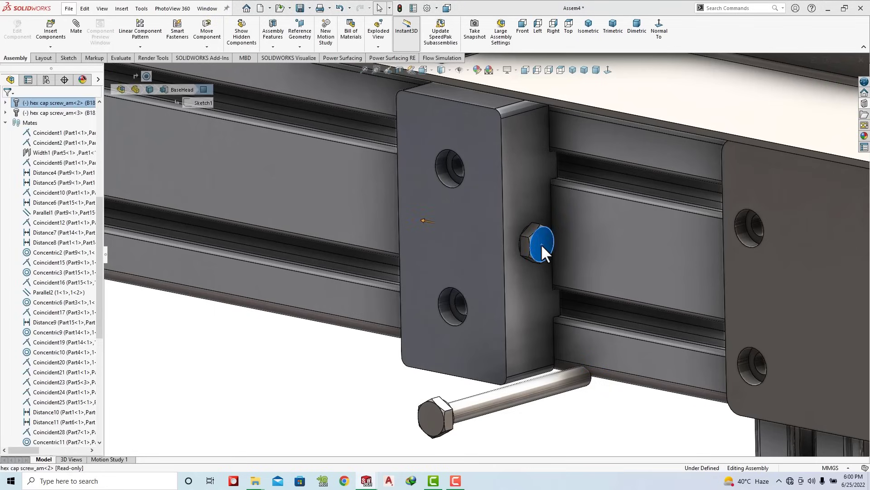
pyautogui.rightClick(540, 243)
pyautogui.click(570, 324)
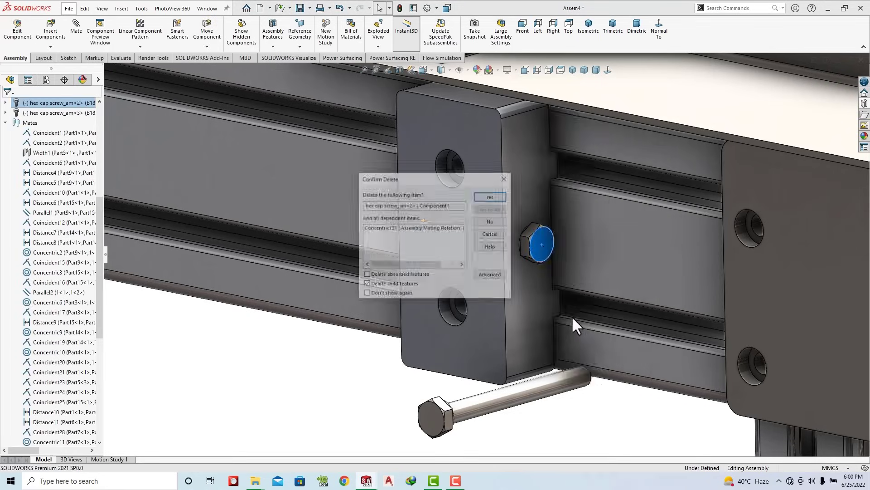
pyautogui.click(489, 196)
# Step: Slide and rotate the long bolt so it lies horizontal
pyautogui.moveTo(519, 404); pyautogui.dragTo(542, 407)
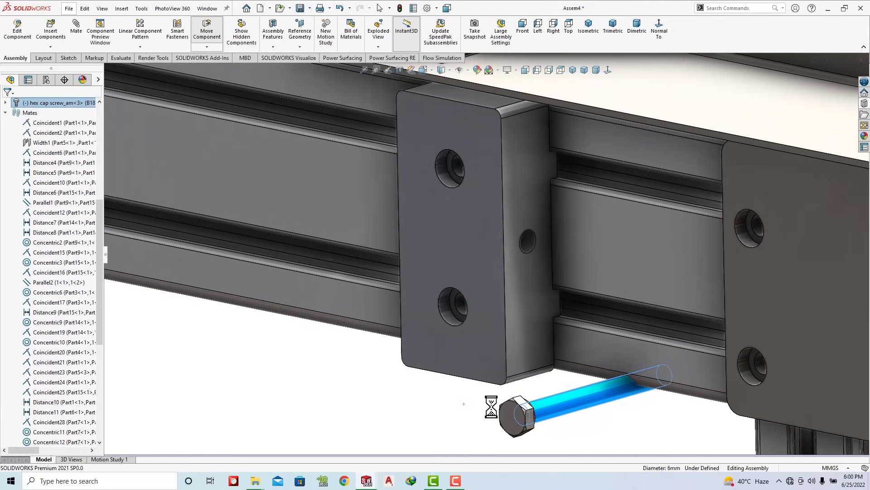
pyautogui.click(207, 46)
pyautogui.click(229, 68)
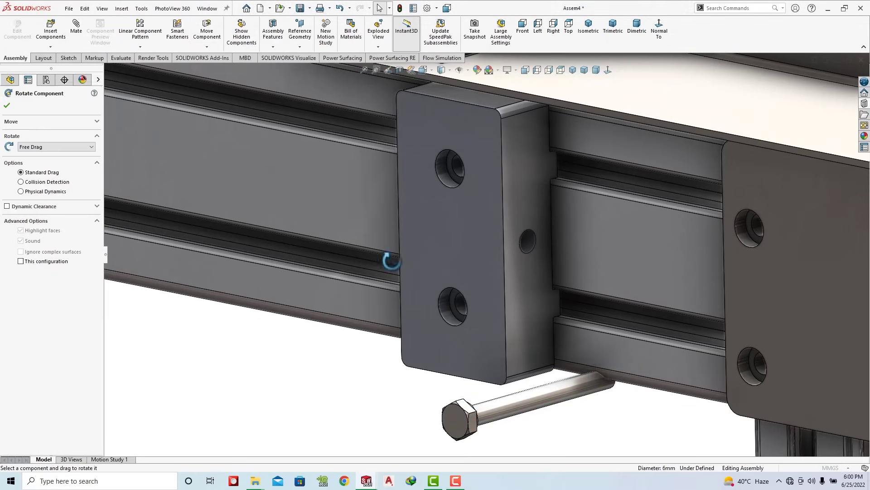
pyautogui.moveTo(577, 410)
pyautogui.mouseDown()
pyautogui.moveTo(470, 423)
pyautogui.moveTo(549, 404)
pyautogui.mouseUp()
pyautogui.press('Escape')
pyautogui.click(77, 27)
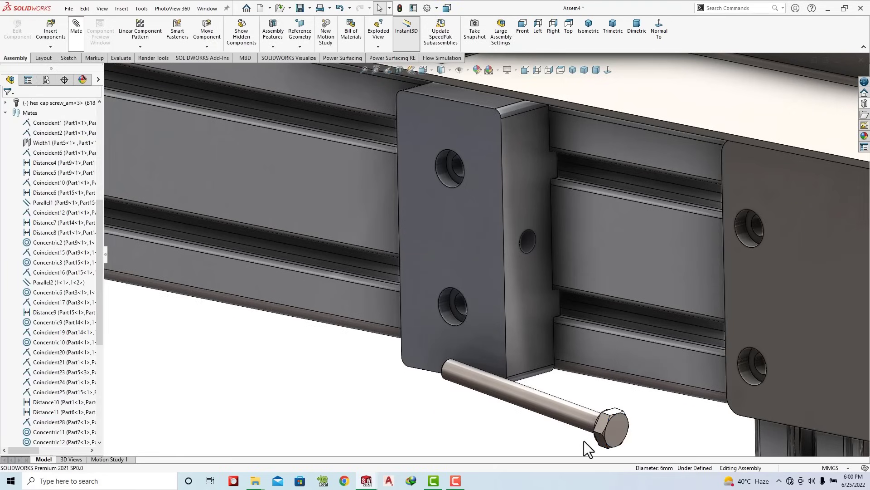
pyautogui.moveTo(493, 293)
pyautogui.mouseDown(button='middle')
pyautogui.moveTo(476, 272)
pyautogui.moveTo(502, 254)
pyautogui.moveTo(532, 305)
pyautogui.mouseUp(button='middle')
# Step: Mate the clamp block face coincident with the bolt's end face
pyautogui.scroll(-3, 507, 245)
pyautogui.click(523, 229)
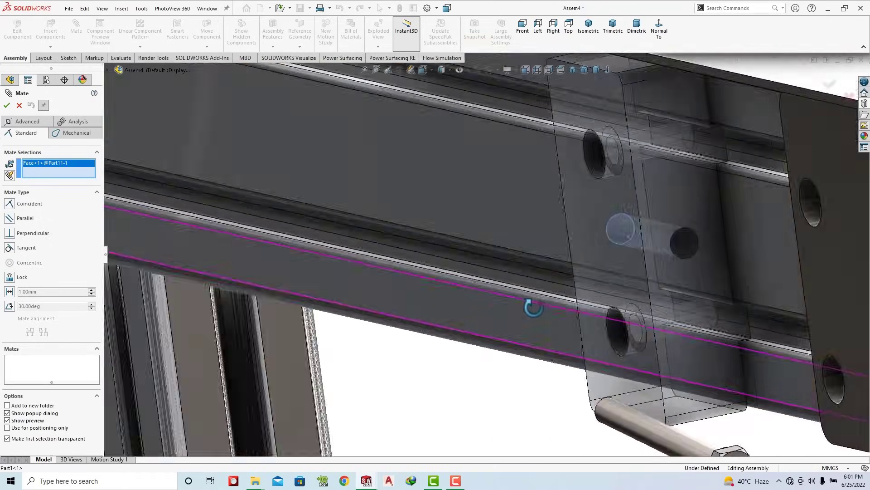
pyautogui.scroll(3, 479, 355)
pyautogui.moveTo(624, 333)
pyautogui.mouseDown(button='middle')
pyautogui.moveTo(652, 278)
pyautogui.moveTo(636, 285)
pyautogui.mouseUp(button='middle')
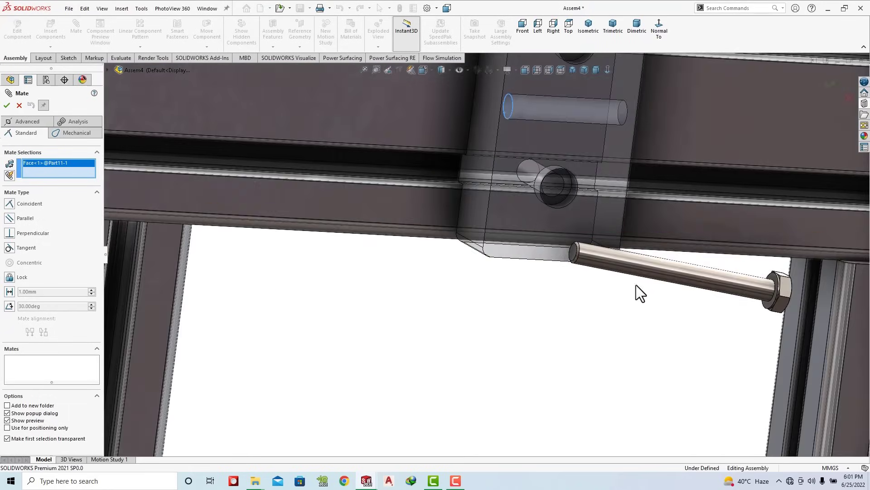
pyautogui.click(574, 252)
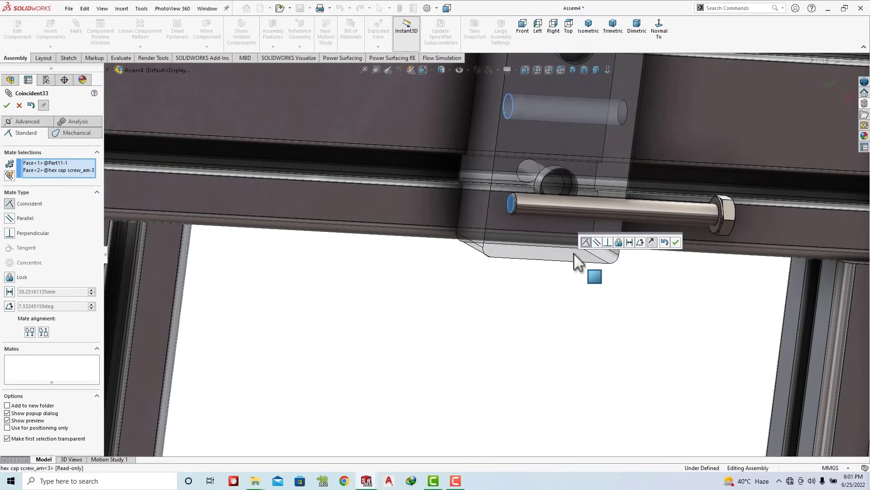
pyautogui.click(676, 243)
# Step: Make the screw shank concentric with the clamp block's hole
pyautogui.scroll(5, 589, 272)
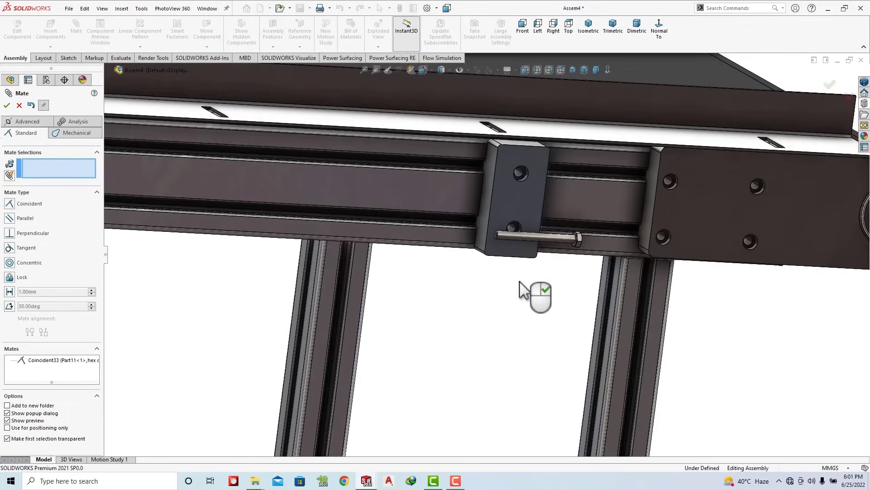
pyautogui.scroll(-4, 561, 304)
pyautogui.scroll(3, 528, 289)
pyautogui.scroll(-5, 190, 308)
pyautogui.click(397, 333)
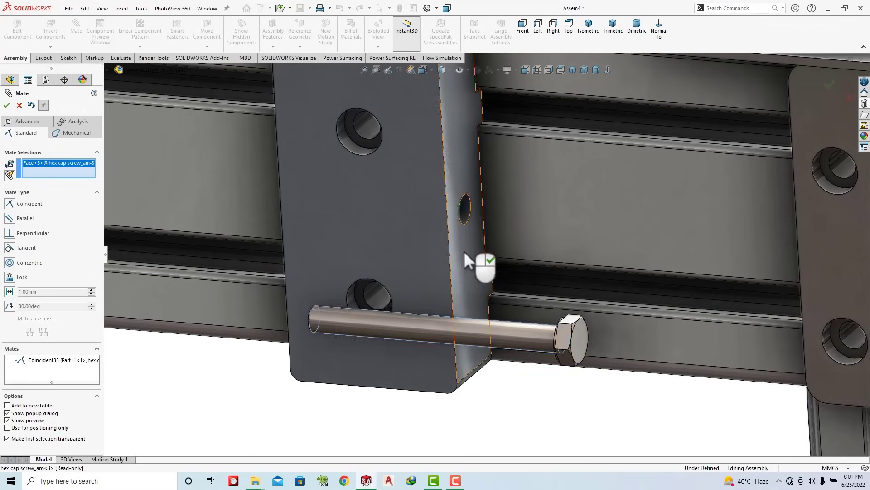
pyautogui.click(466, 214)
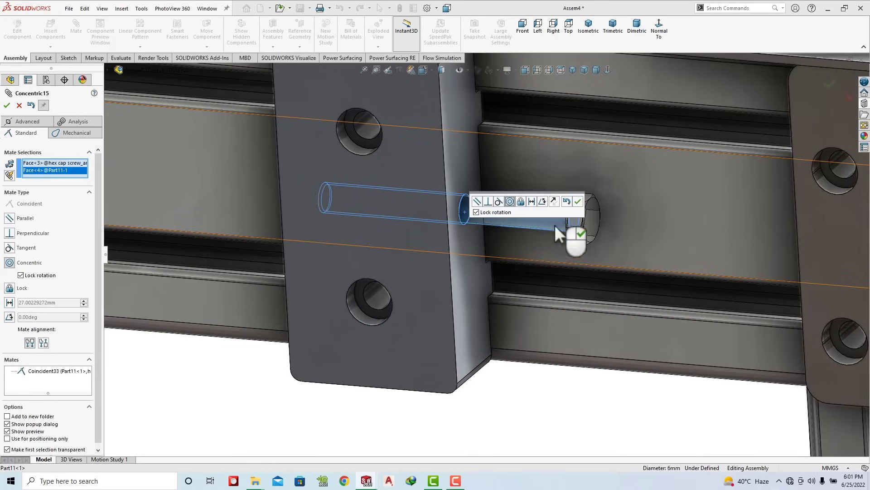
pyautogui.click(577, 202)
pyautogui.press('Escape')
# Step: Slide the clamp block toward the plate and mate the screw head flush to the Part14 face
pyautogui.scroll(3, 422, 241)
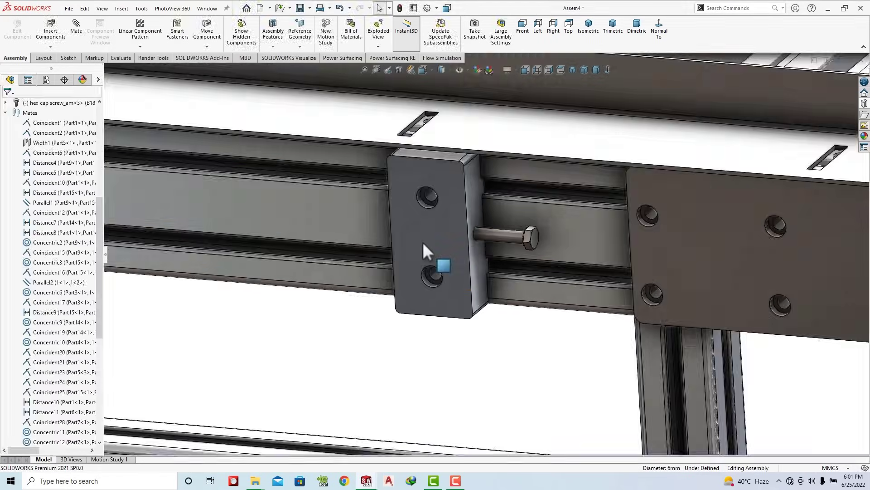
pyautogui.scroll(-2, 441, 249)
pyautogui.moveTo(442, 252); pyautogui.dragTo(506, 249)
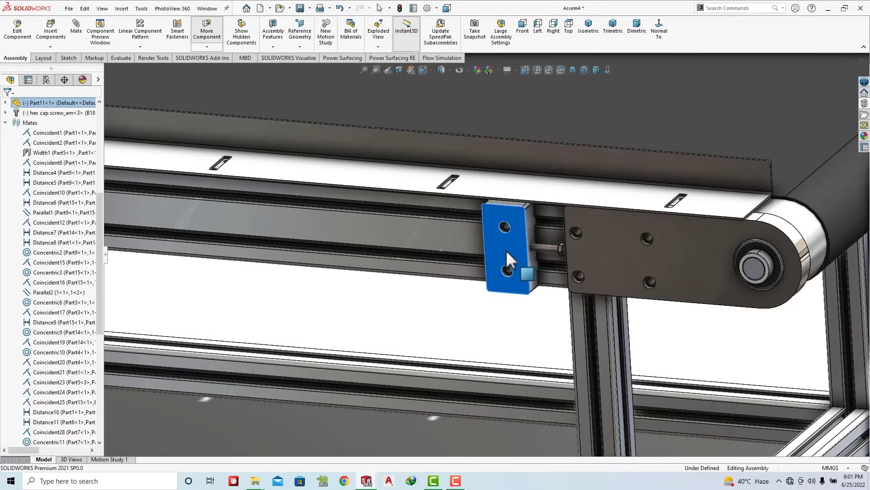
pyautogui.scroll(-3, 570, 262)
pyautogui.moveTo(569, 262); pyautogui.dragTo(461, 278, button='middle')
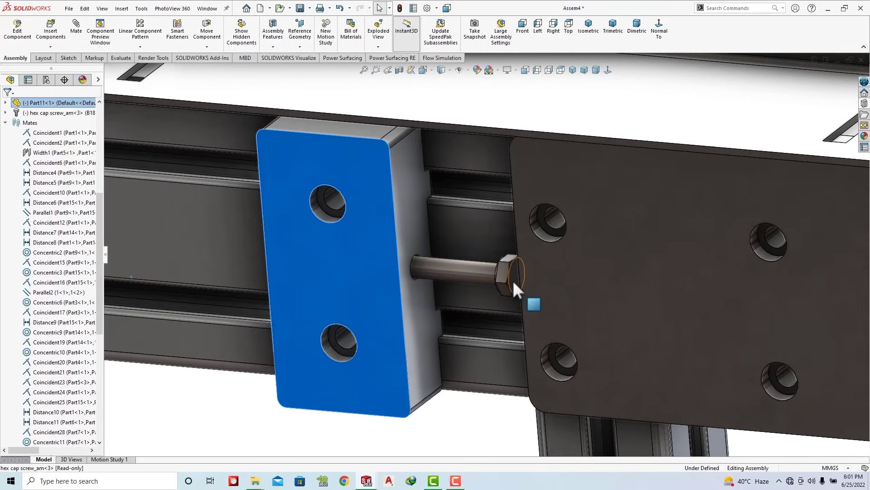
pyautogui.click(512, 279)
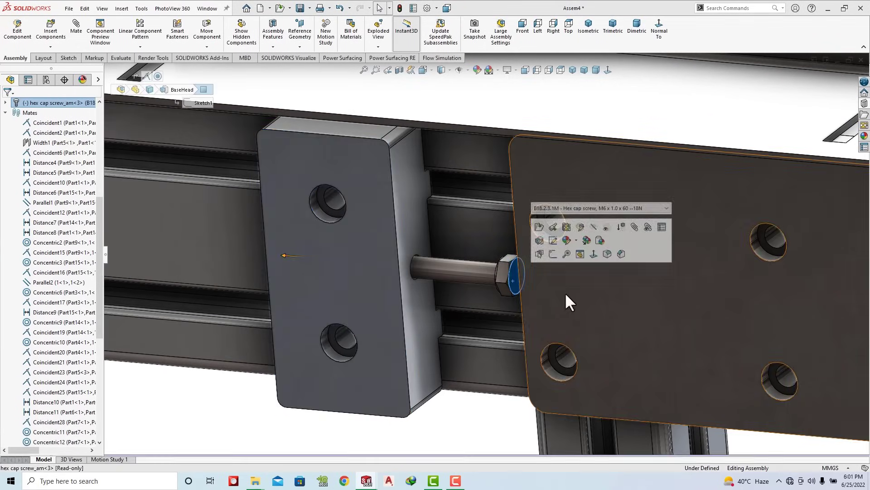
pyautogui.moveTo(564, 292); pyautogui.dragTo(599, 289, button='middle')
pyautogui.click(515, 276)
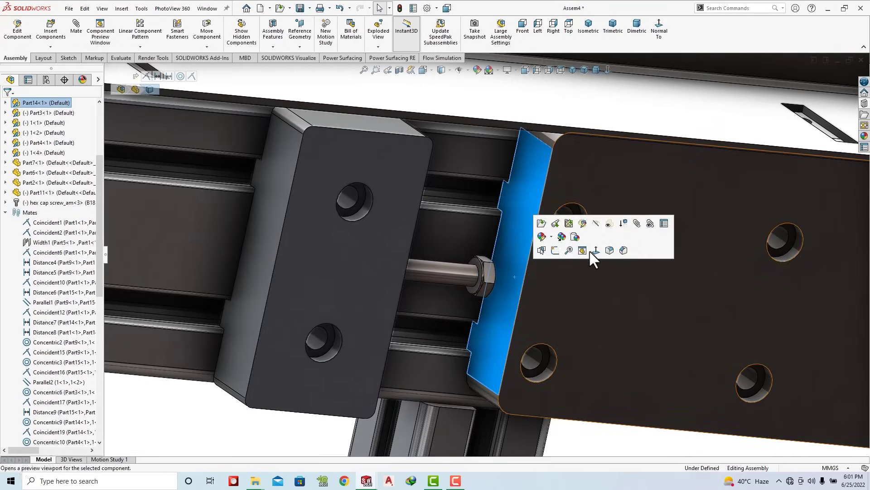
pyautogui.press('m')
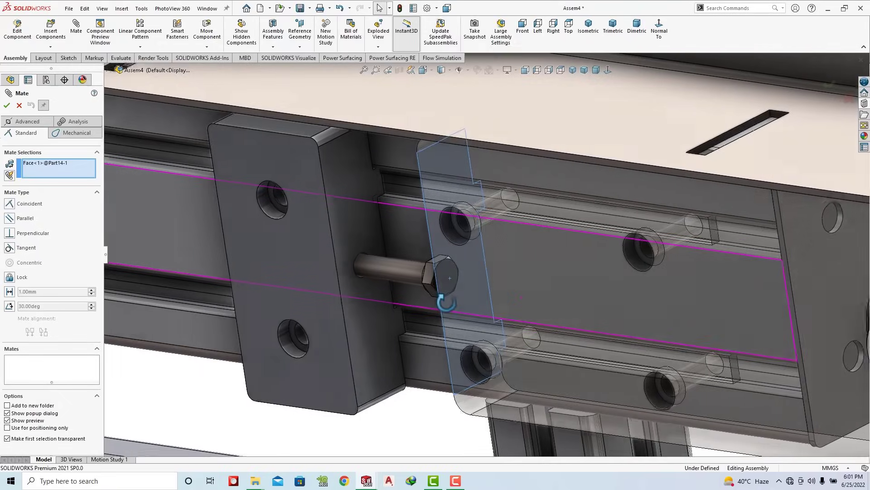
pyautogui.moveTo(488, 300); pyautogui.dragTo(460, 303, button='middle')
pyautogui.click(444, 281)
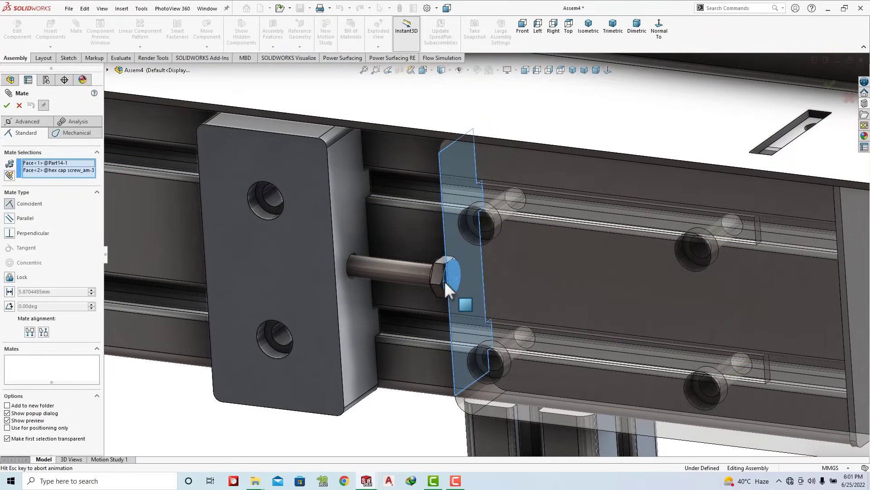
pyautogui.click(7, 105)
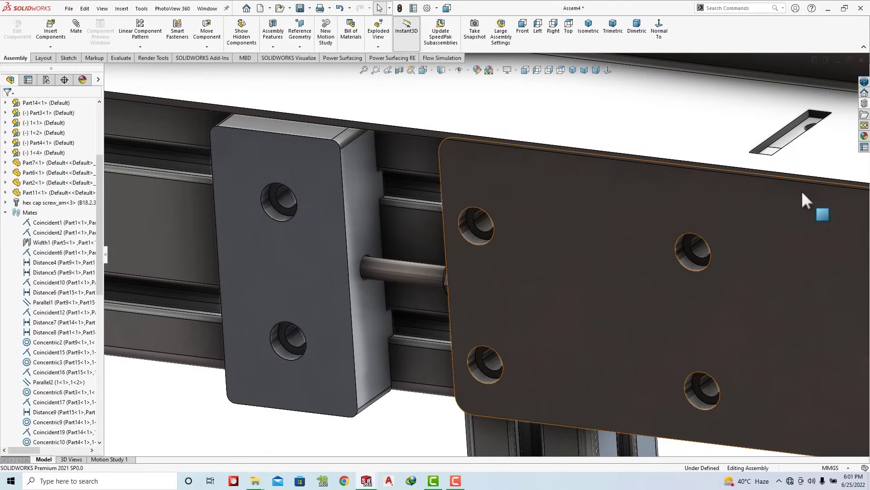
# Step: Insert an M6 Hex Jam Nut from the Toolbox Hex Nuts, retrying after a cancelled first drop
pyautogui.click(864, 103)
pyautogui.moveTo(842, 306)
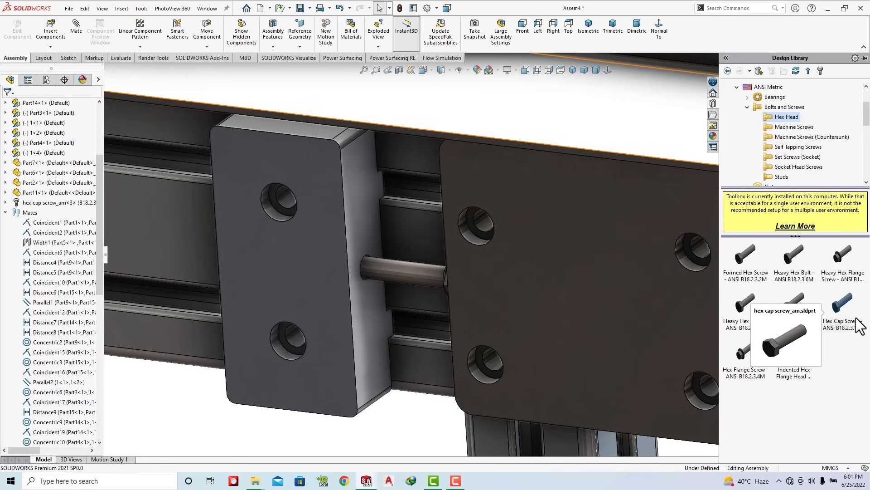
pyautogui.click(748, 107)
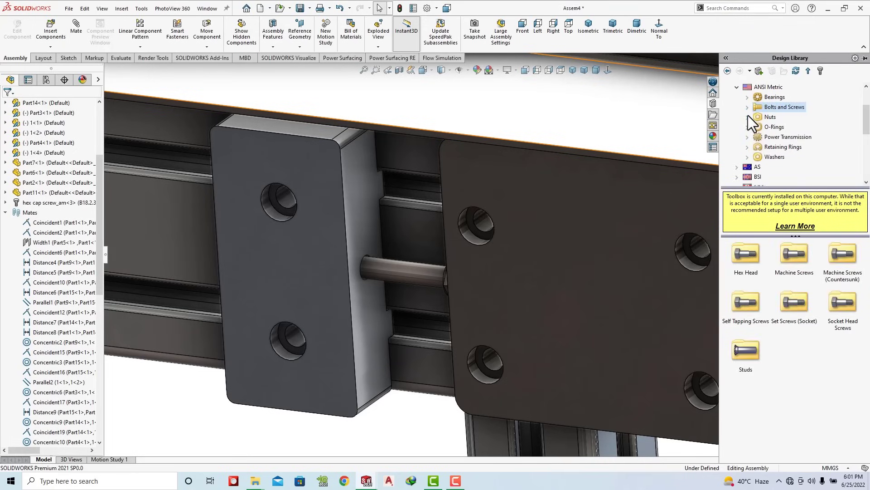
pyautogui.click(786, 128)
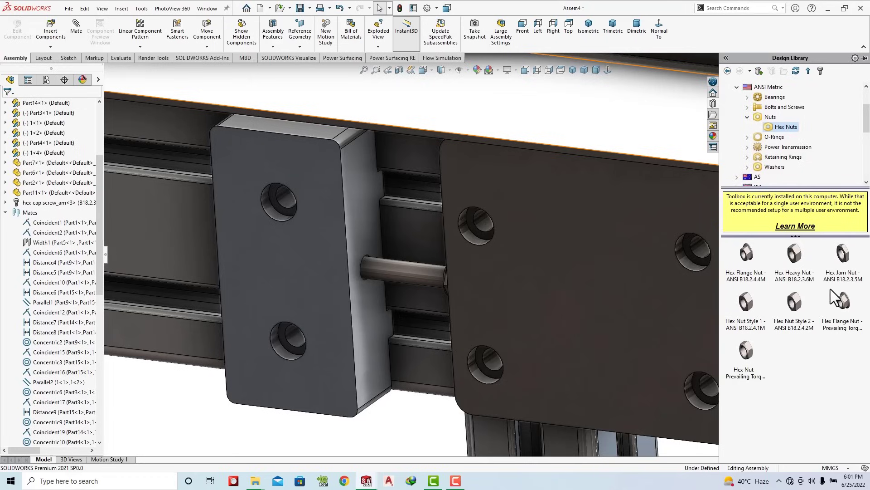
pyautogui.moveTo(843, 253); pyautogui.dragTo(540, 268)
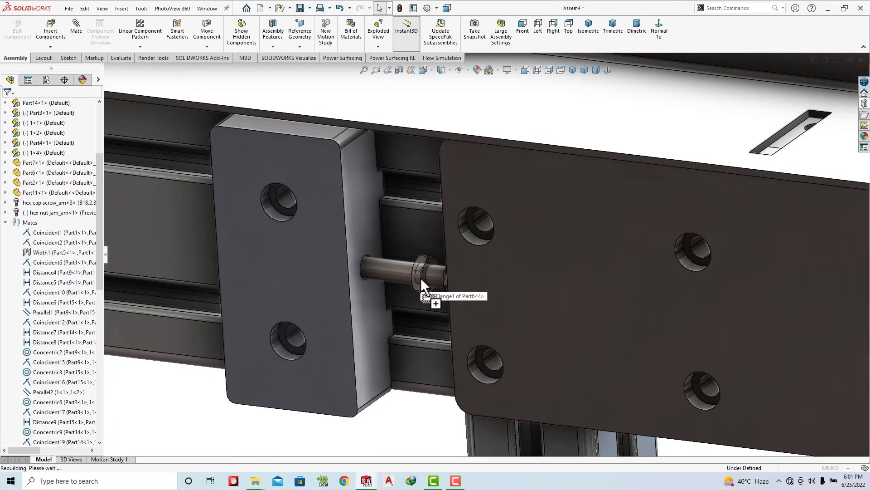
pyautogui.moveTo(421, 281); pyautogui.dragTo(421, 281)
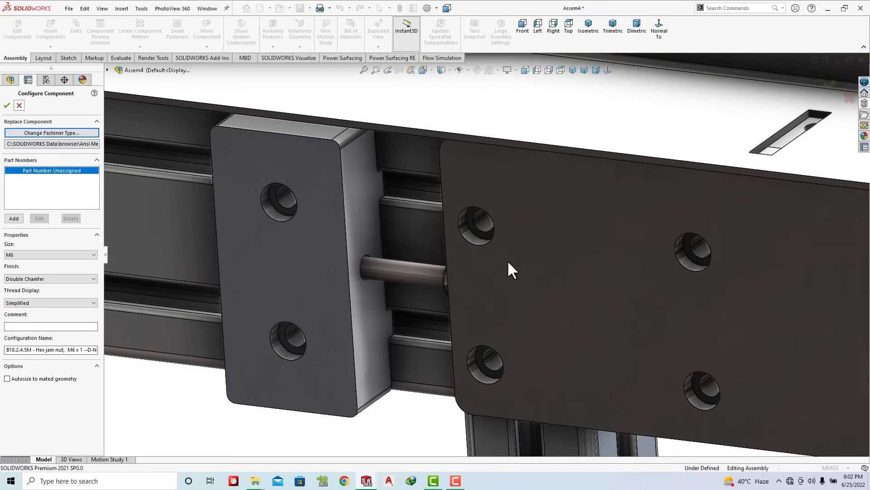
pyautogui.press('Return')
pyautogui.moveTo(471, 284); pyautogui.dragTo(457, 272, button='middle')
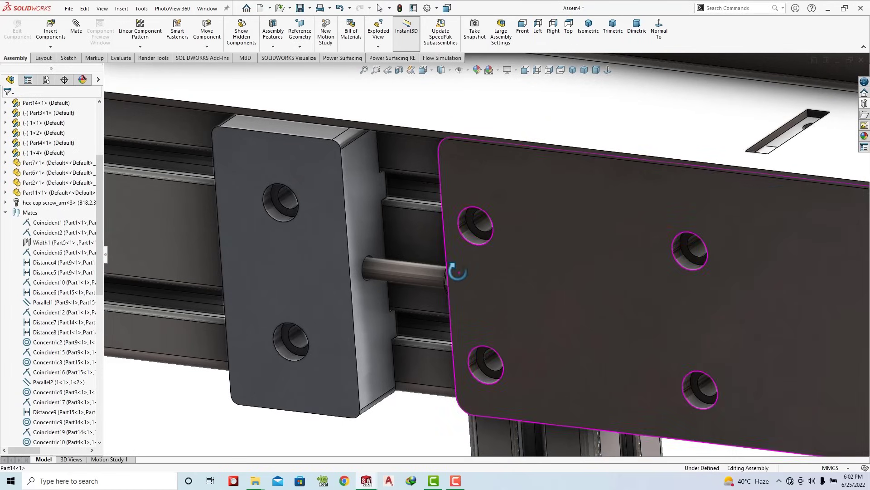
pyautogui.click(864, 103)
pyautogui.moveTo(843, 254)
pyautogui.mouseDown()
pyautogui.moveTo(410, 402)
pyautogui.moveTo(407, 420)
pyautogui.mouseUp()
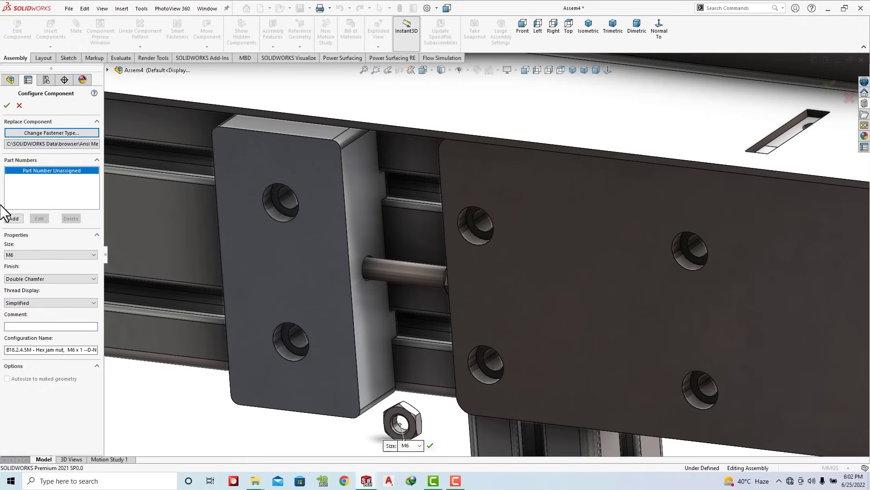
pyautogui.click(7, 105)
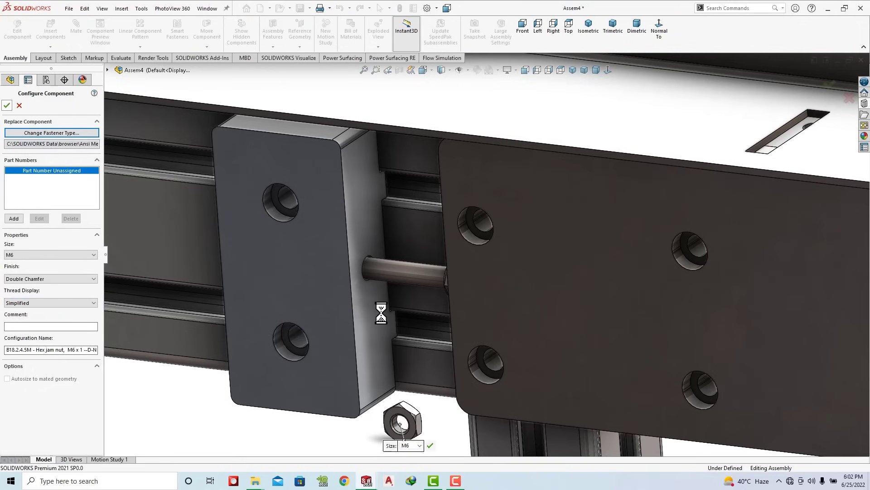
pyautogui.click(429, 446)
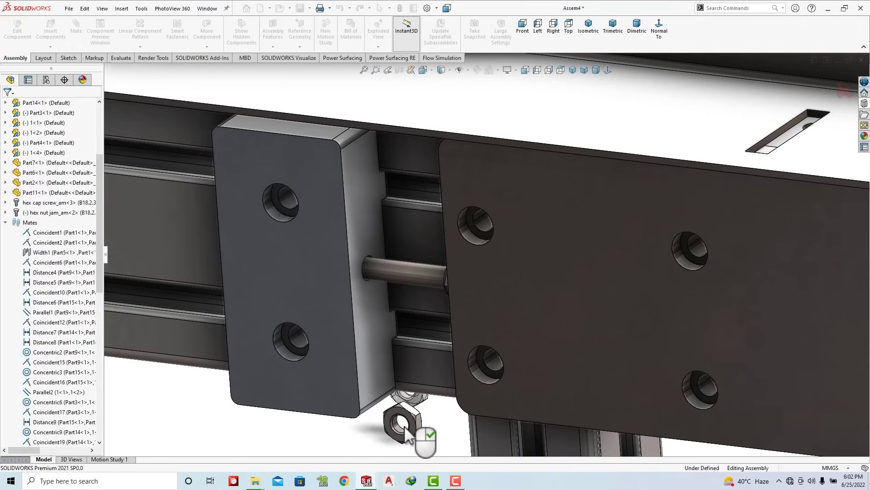
# Step: Mate the jam nut's hole concentric with the screw shank beside the clamp block
pyautogui.scroll(-5, 401, 419)
pyautogui.click(399, 383)
pyautogui.scroll(6, 399, 382)
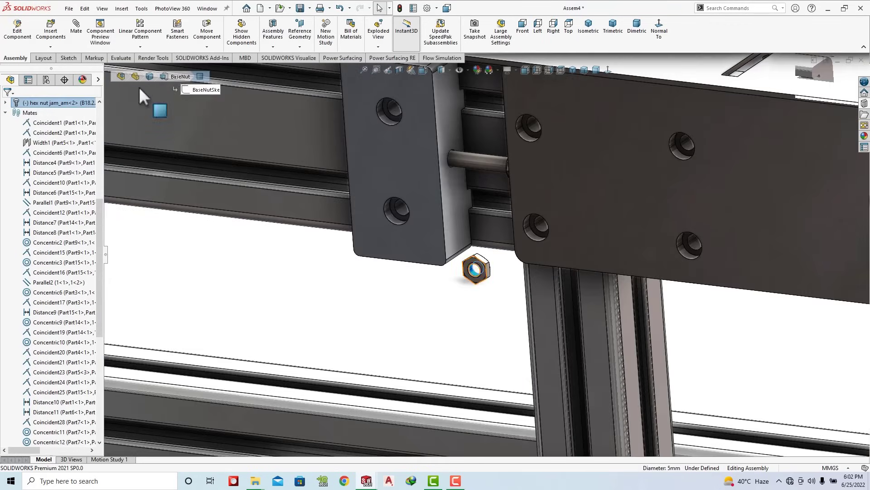
pyautogui.click(76, 27)
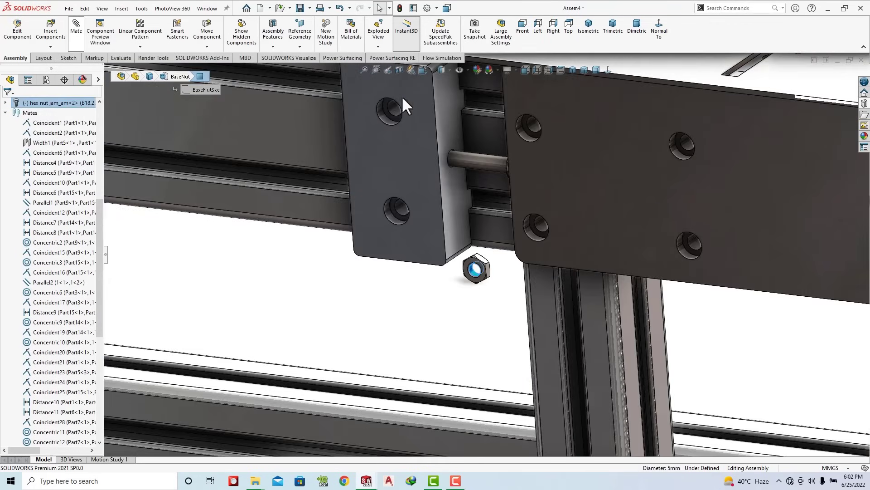
pyautogui.click(472, 158)
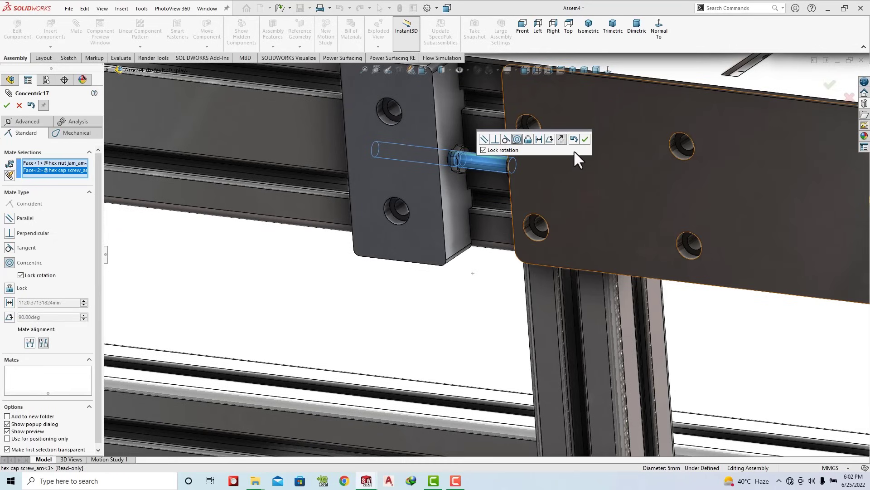
pyautogui.click(587, 139)
pyautogui.click(459, 169)
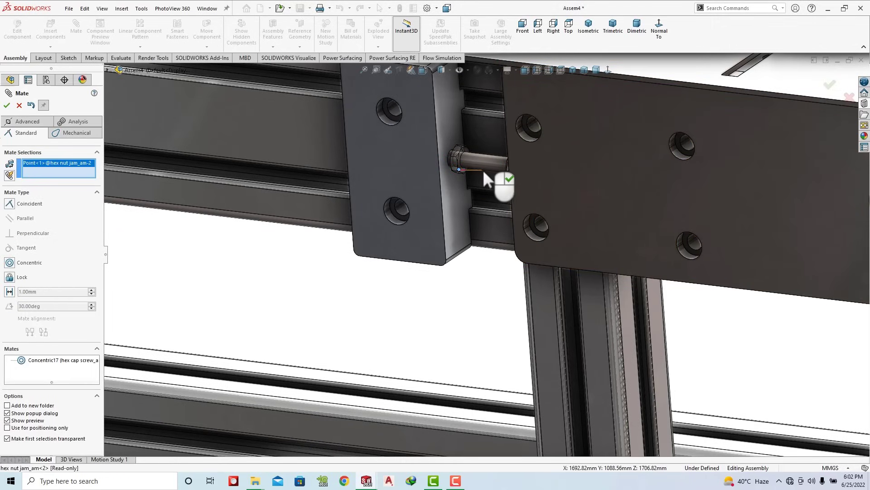
pyautogui.press('Escape')
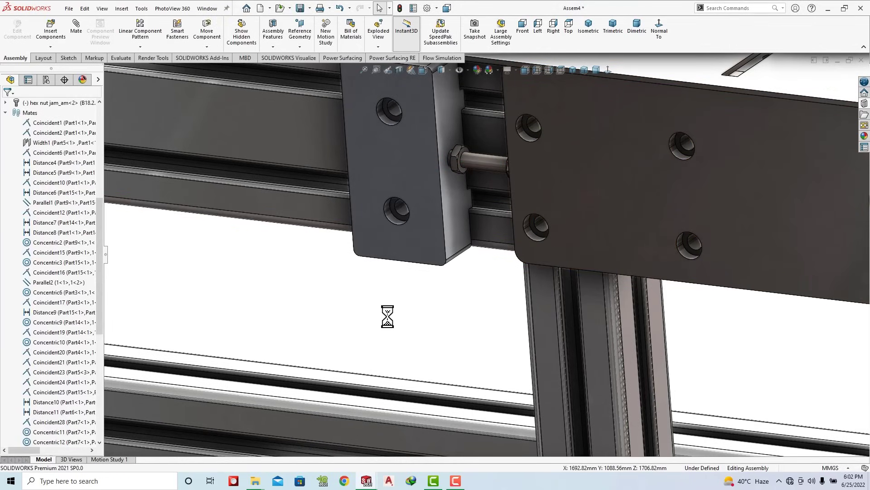
# Step: Drag a socket button head cap screw from the Toolbox Bolts and Screws library into an end plate hole
pyautogui.click(864, 103)
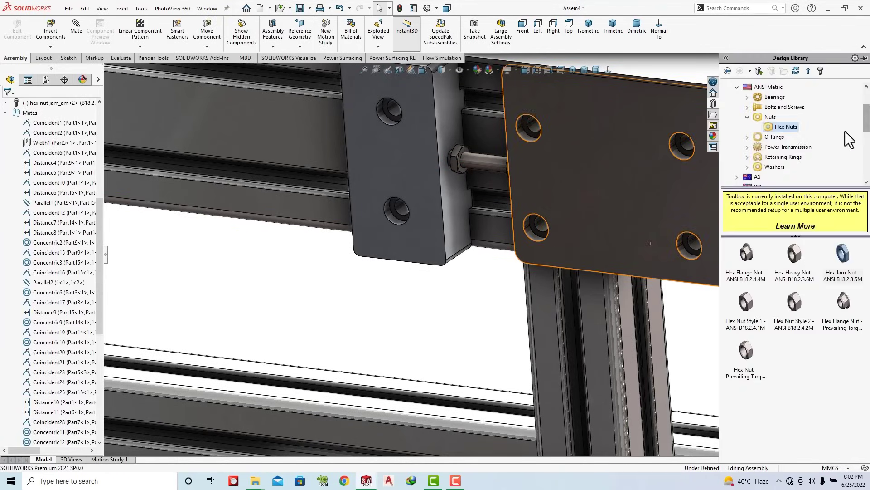
pyautogui.click(748, 118)
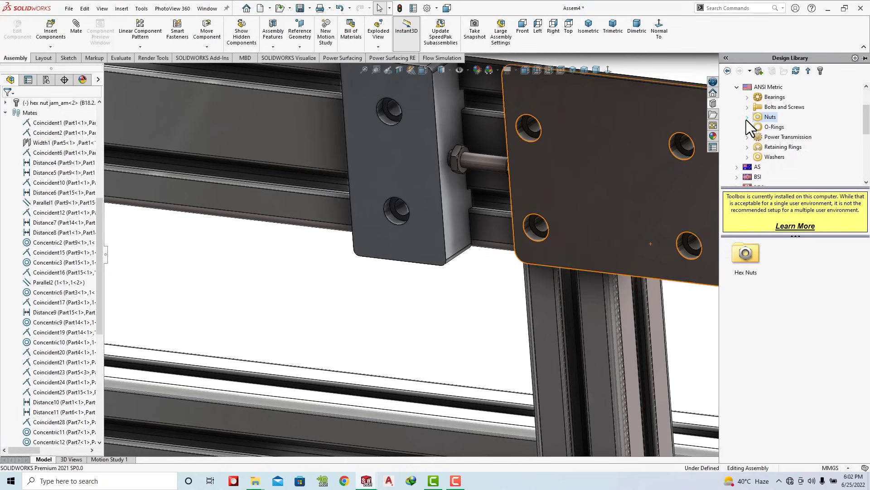
pyautogui.click(784, 108)
pyautogui.doubleClick(798, 303)
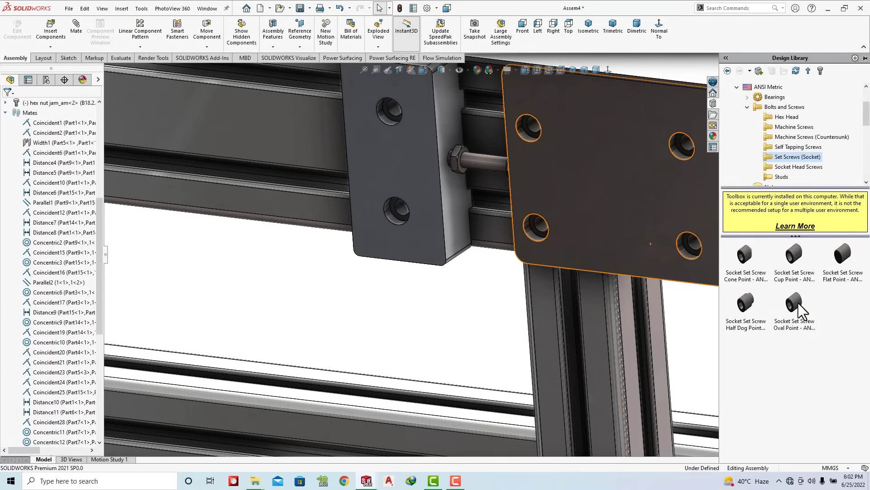
pyautogui.click(796, 168)
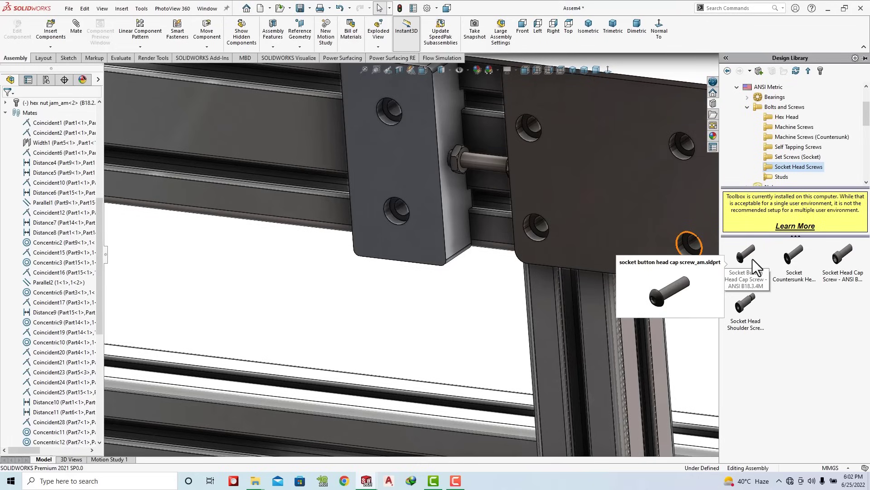
pyautogui.moveTo(753, 259); pyautogui.dragTo(540, 227)
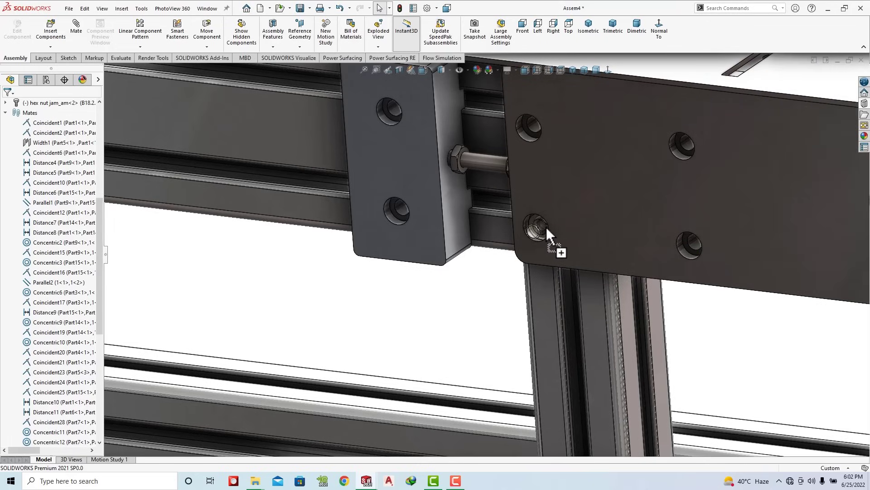
pyautogui.moveTo(540, 226); pyautogui.dragTo(539, 229)
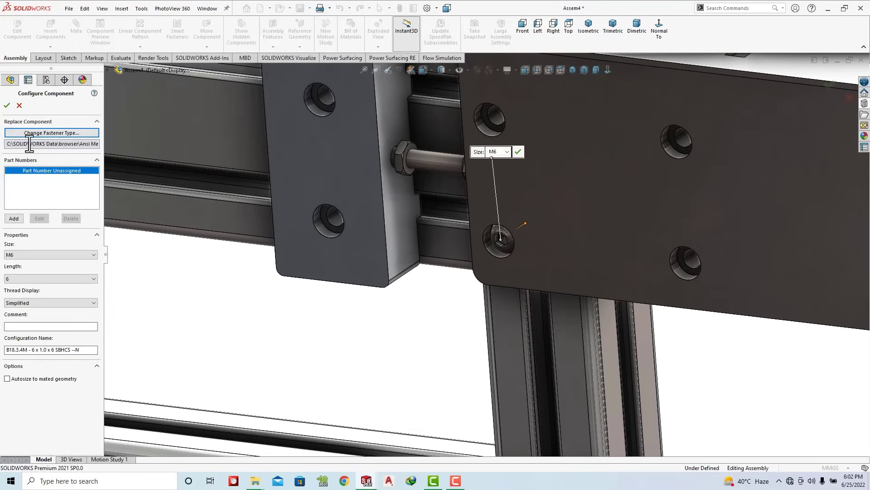
# Step: Place screws in the clamp block's lower and upper holes
pyautogui.click(330, 221)
pyautogui.click(321, 95)
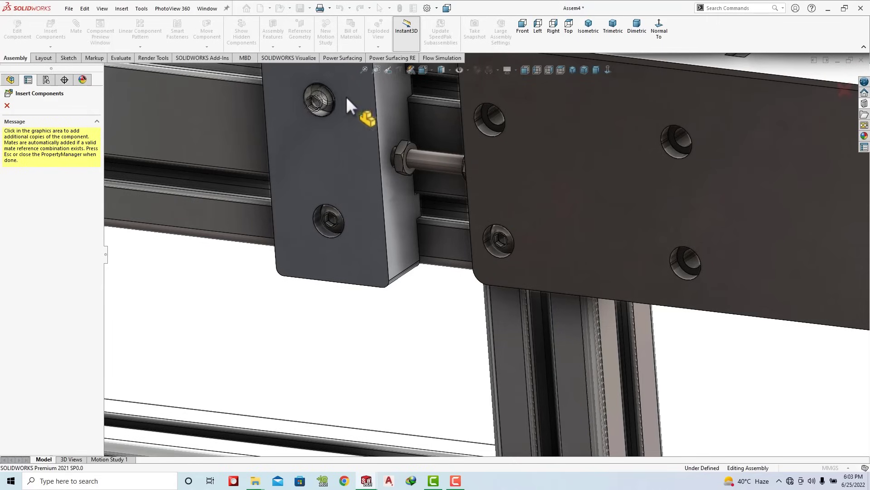
pyautogui.moveTo(350, 94); pyautogui.dragTo(486, 236, button='middle')
pyautogui.scroll(-3, 486, 235)
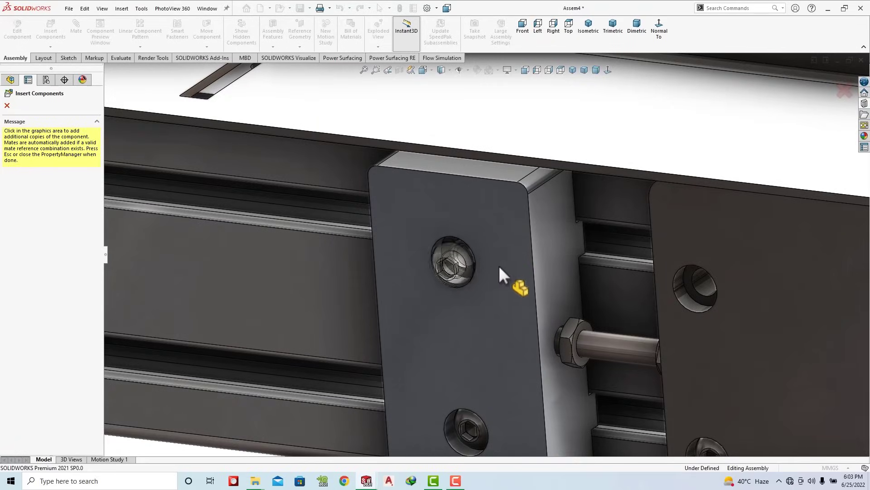
pyautogui.scroll(-5, 461, 262)
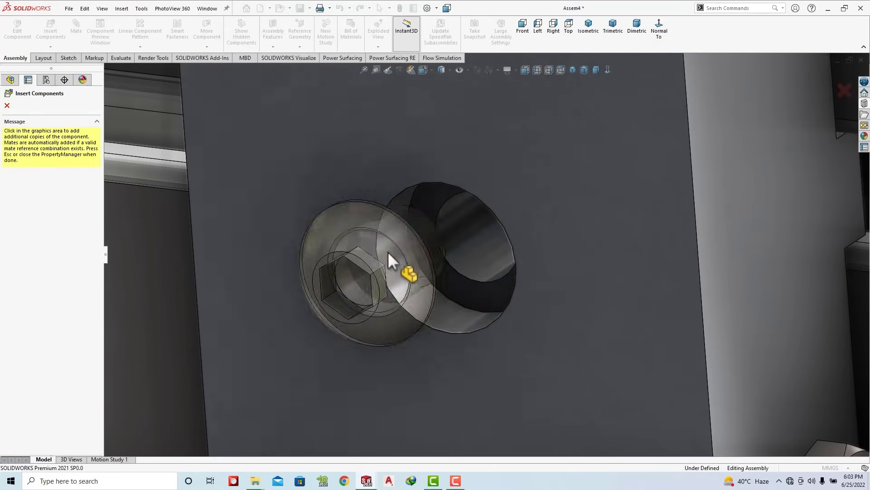
pyautogui.scroll(10, 313, 263)
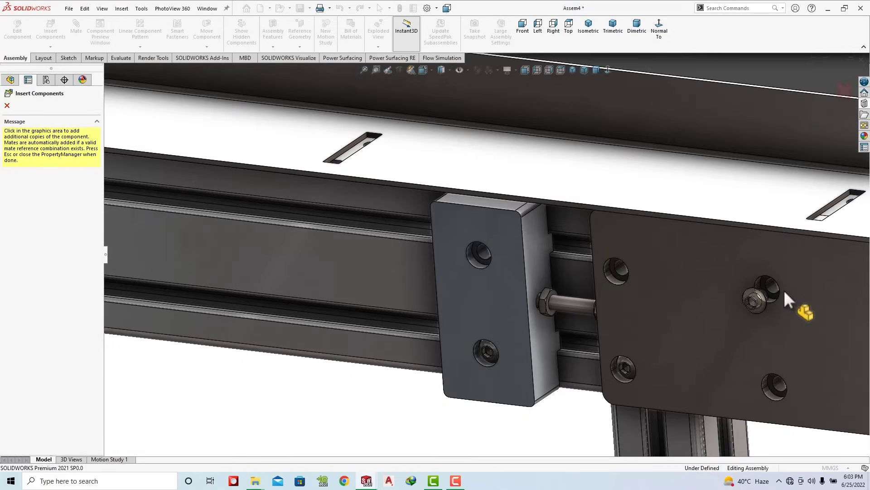
pyautogui.scroll(5, 567, 291)
pyautogui.scroll(-7, 492, 278)
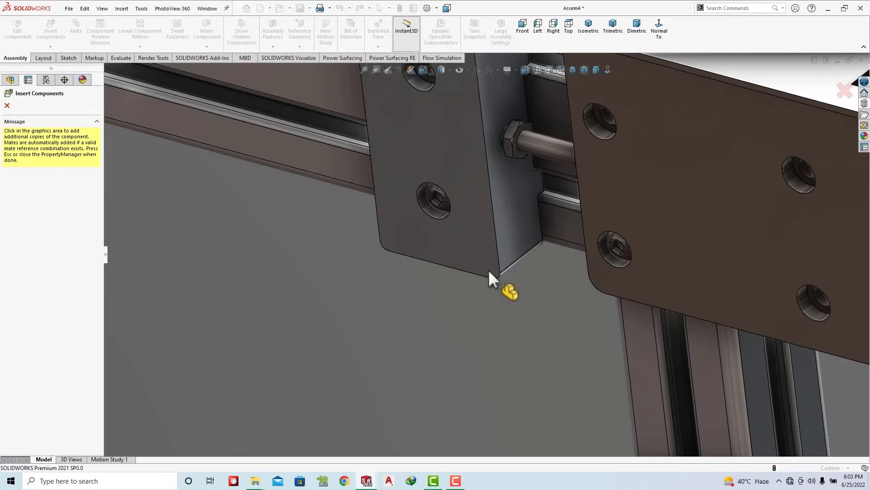
# Step: Add screws to three end plate holes and the clamp block's top hole
pyautogui.click(816, 300)
pyautogui.click(809, 184)
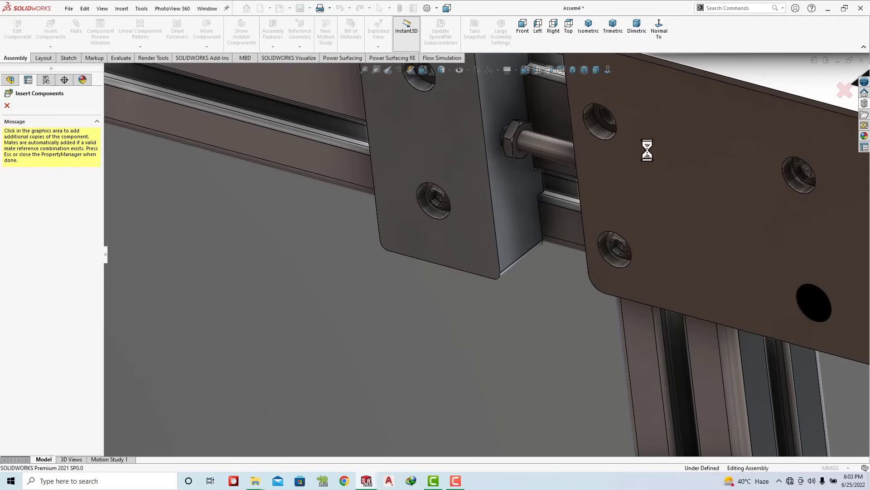
pyautogui.click(617, 134)
pyautogui.click(430, 78)
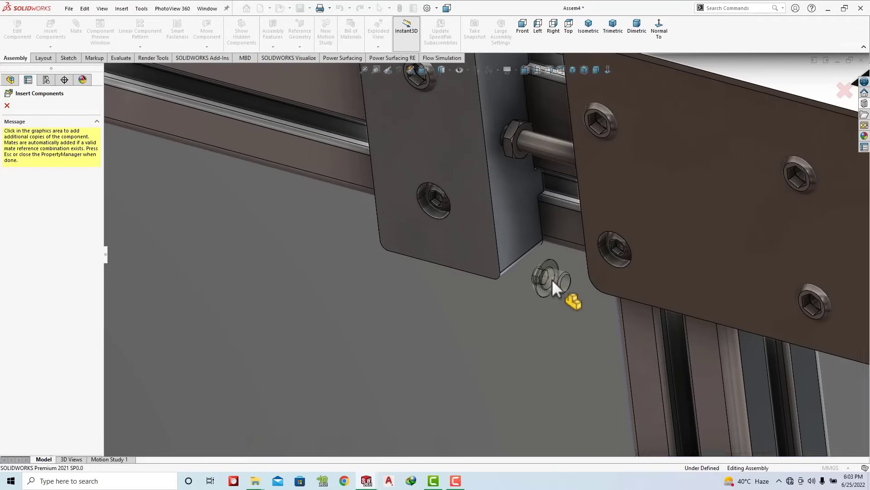
pyautogui.scroll(5, 554, 288)
pyautogui.scroll(5, 448, 329)
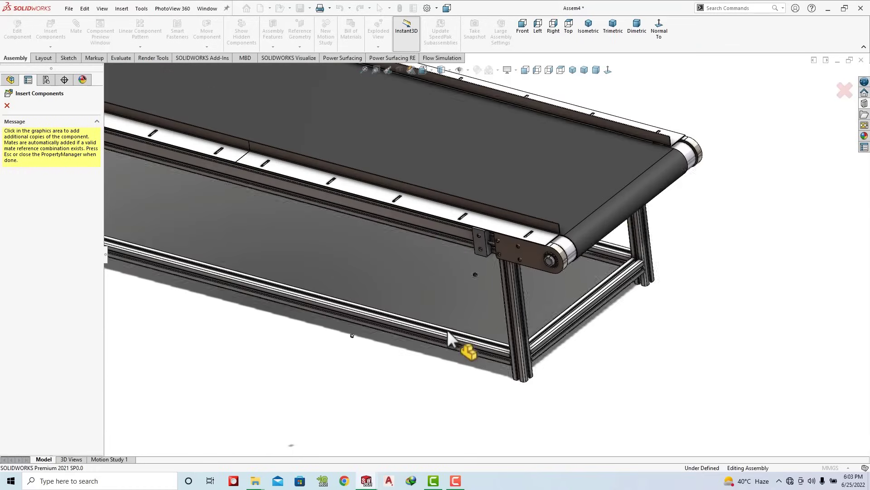
pyautogui.moveTo(723, 136); pyautogui.dragTo(576, 211, button='middle')
pyautogui.scroll(-4, 709, 124)
pyautogui.scroll(-3, 601, 162)
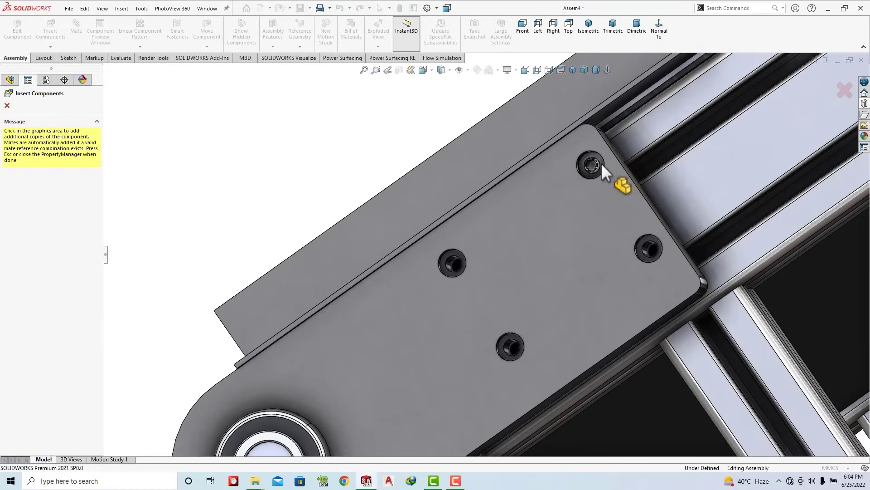
# Step: Fill the end plate's top-right, middle, lower and right holes with screws
pyautogui.click(589, 164)
pyautogui.click(455, 263)
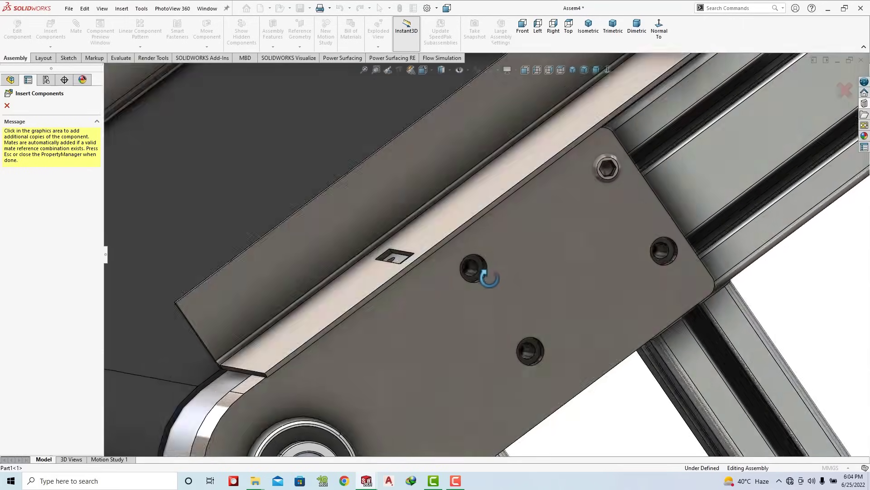
pyautogui.moveTo(455, 262); pyautogui.dragTo(542, 371, button='middle')
pyautogui.click(534, 350)
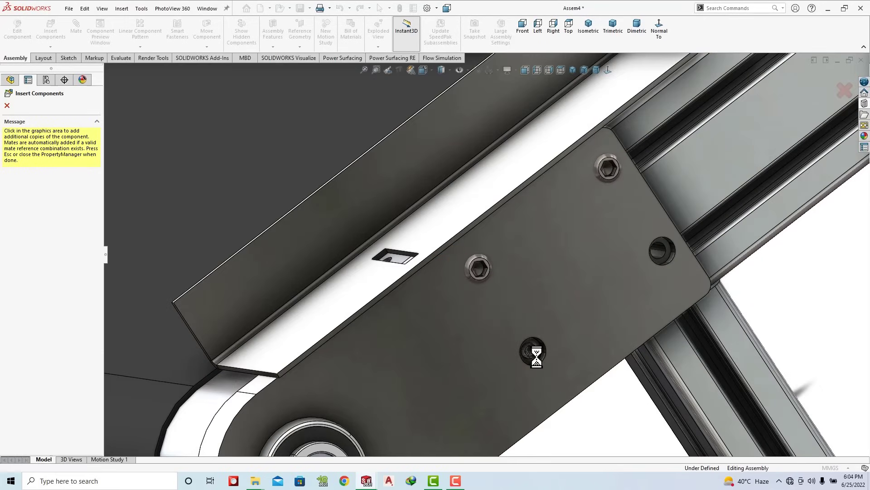
pyautogui.click(661, 252)
pyautogui.scroll(2, 664, 254)
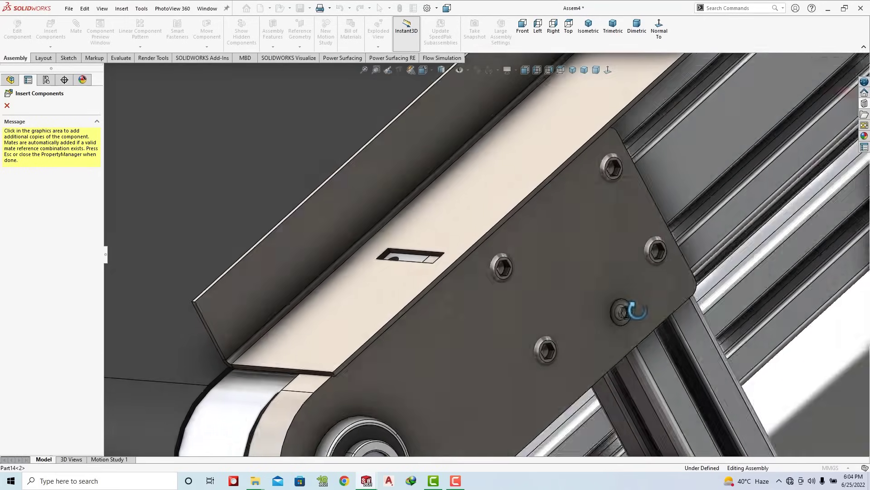
pyautogui.scroll(4, 635, 308)
pyautogui.scroll(3, 647, 317)
pyautogui.scroll(-5, 474, 178)
pyautogui.scroll(-2, 454, 213)
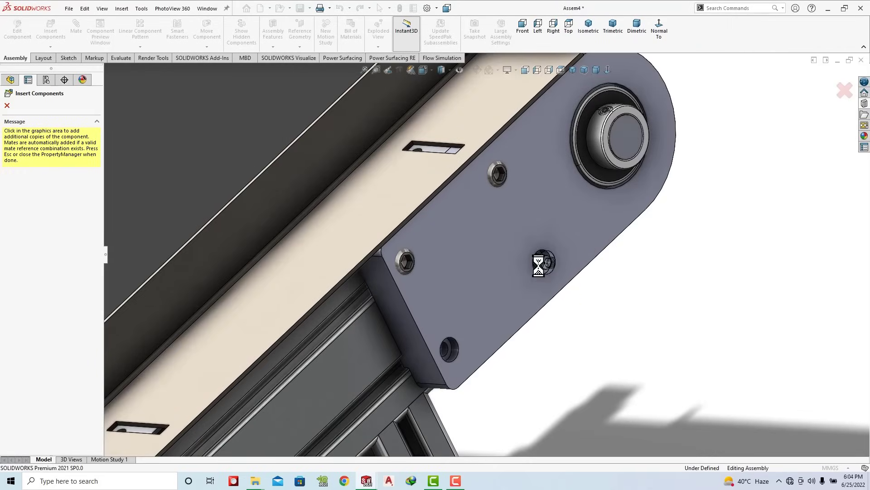
pyautogui.click(461, 347)
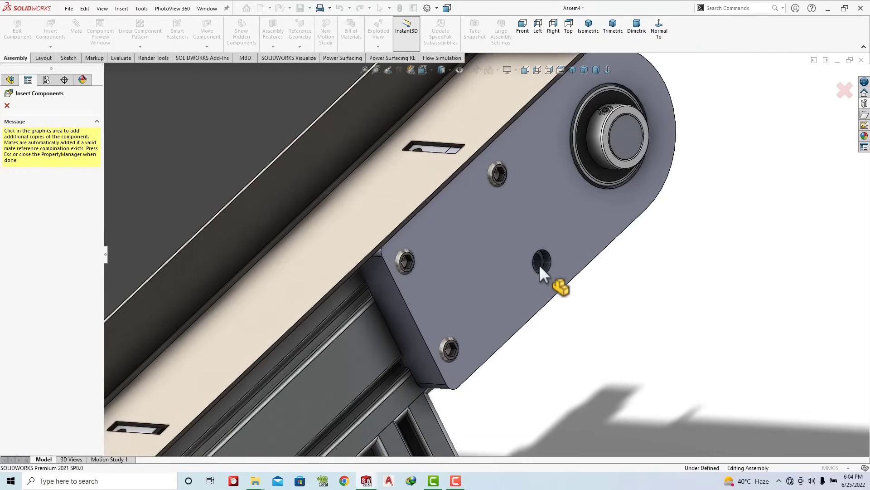
# Step: Place screws in the opposite and right-hand end plate holes, then finish placing screws
pyautogui.scroll(10, 628, 281)
pyautogui.moveTo(630, 287)
pyautogui.mouseDown(button='middle')
pyautogui.moveTo(468, 291)
pyautogui.moveTo(231, 394)
pyautogui.mouseUp(button='middle')
pyautogui.scroll(-10, 230, 394)
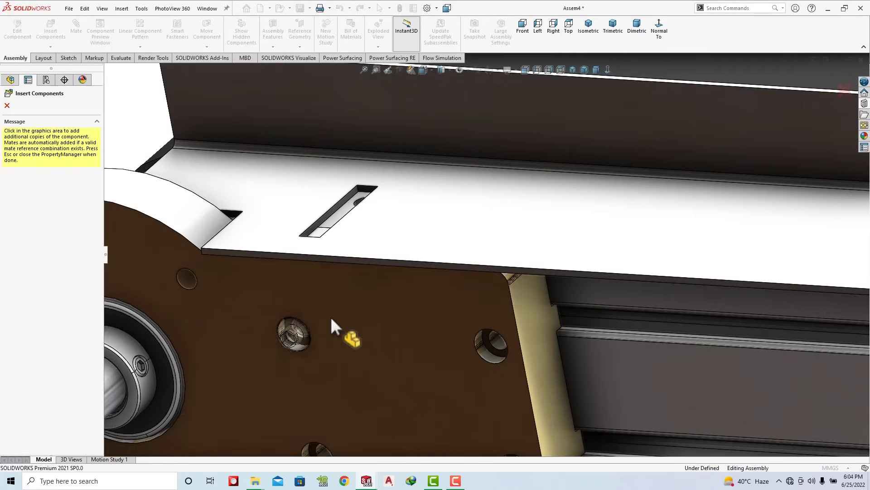
pyautogui.click(297, 335)
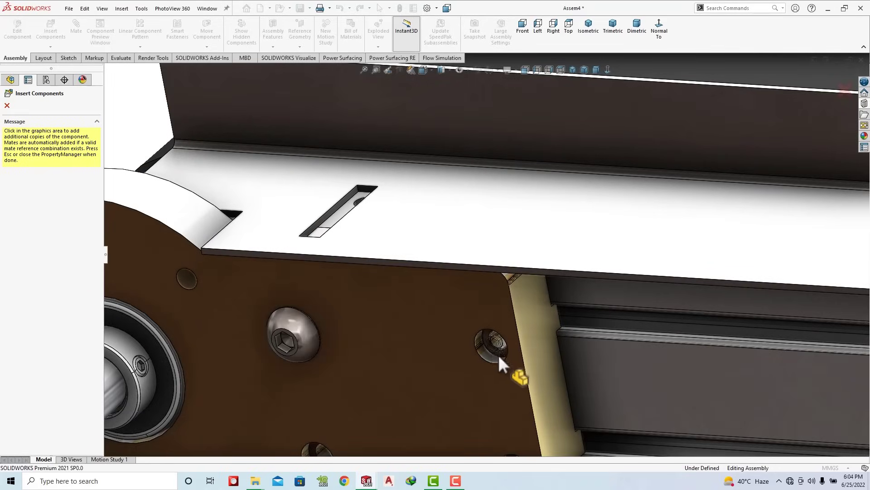
pyautogui.click(495, 369)
pyautogui.scroll(5, 493, 371)
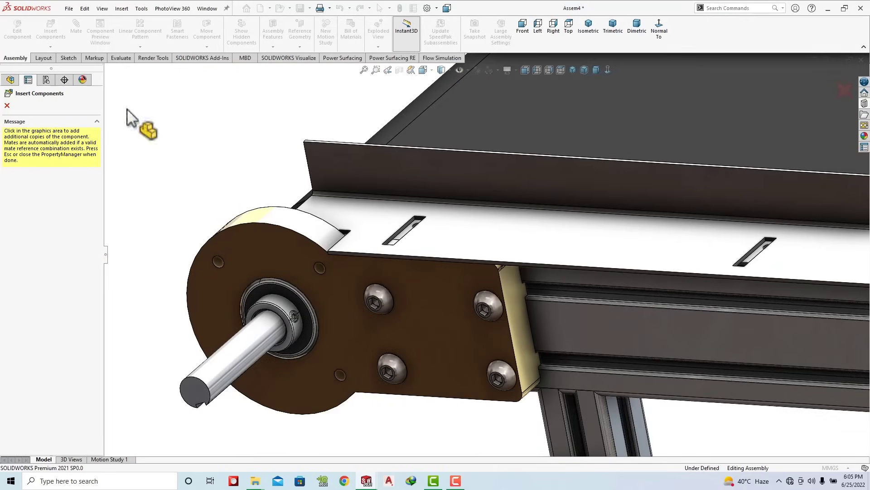
pyautogui.click(7, 105)
# Step: Reorient the conveyor to the standard three-quarter view and clear the frame rail selection
pyautogui.click(613, 27)
pyautogui.scroll(-5, 589, 254)
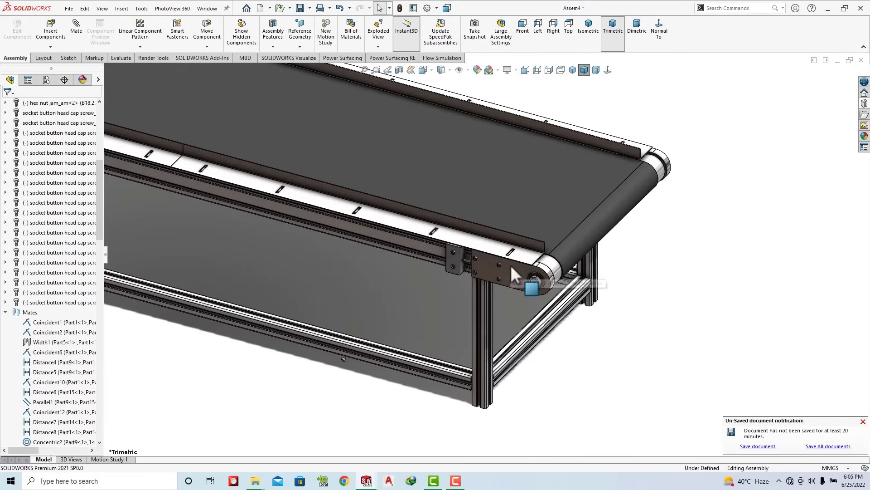
pyautogui.click(344, 363)
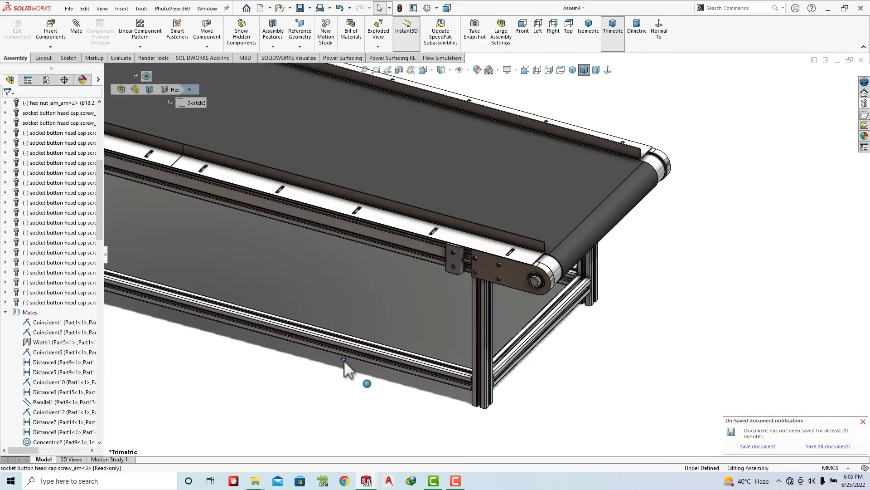
pyautogui.click(632, 342)
pyautogui.scroll(4, 549, 275)
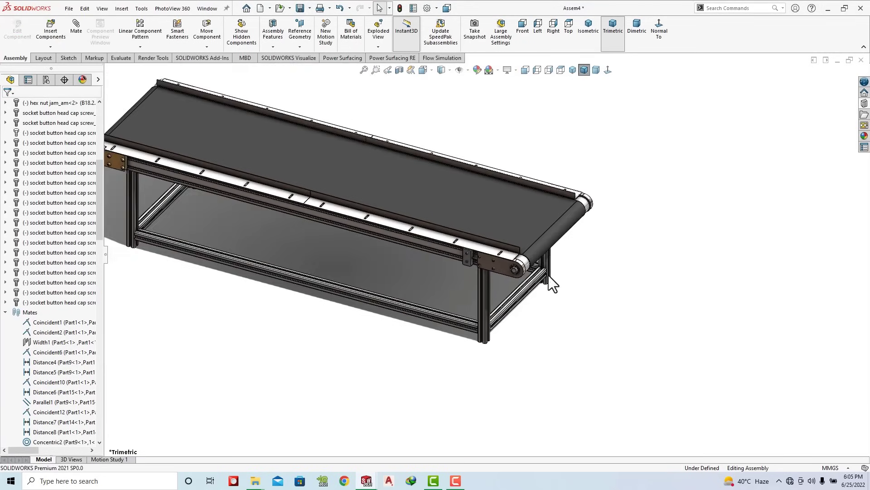
pyautogui.scroll(-3, 472, 257)
pyautogui.scroll(2, 472, 258)
pyautogui.scroll(1, 472, 258)
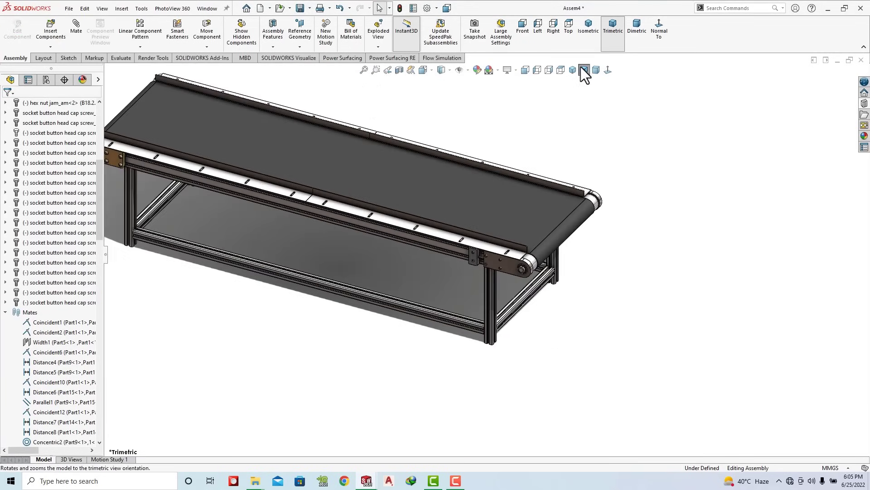
pyautogui.click(616, 22)
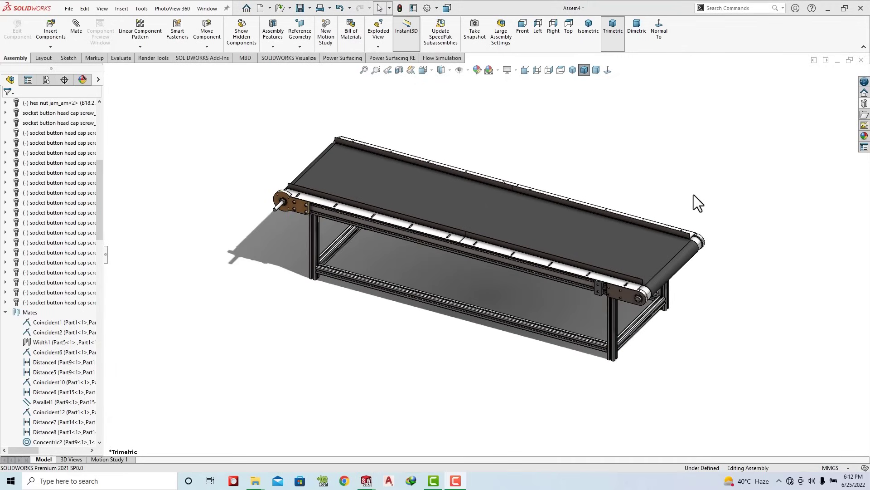
pyautogui.scroll(8, 79, 156)
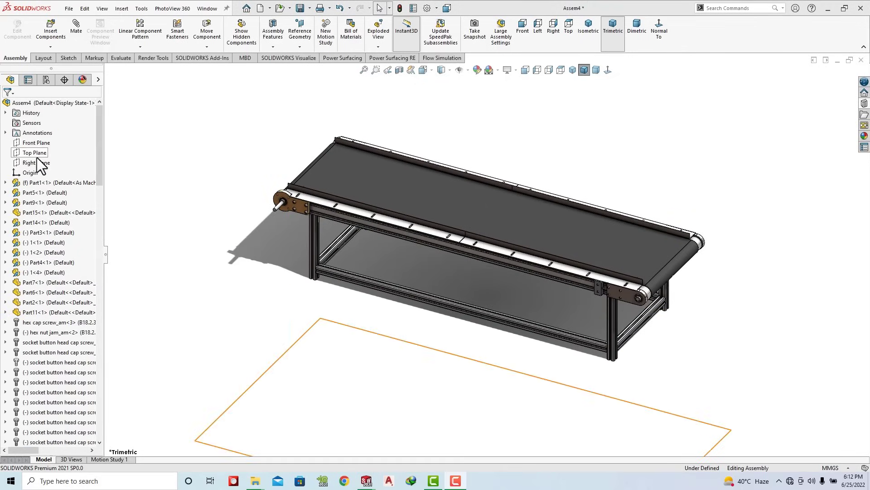
# Step: Start Mirror Components with PLANE1 as the mirror plane
pyautogui.click(141, 48)
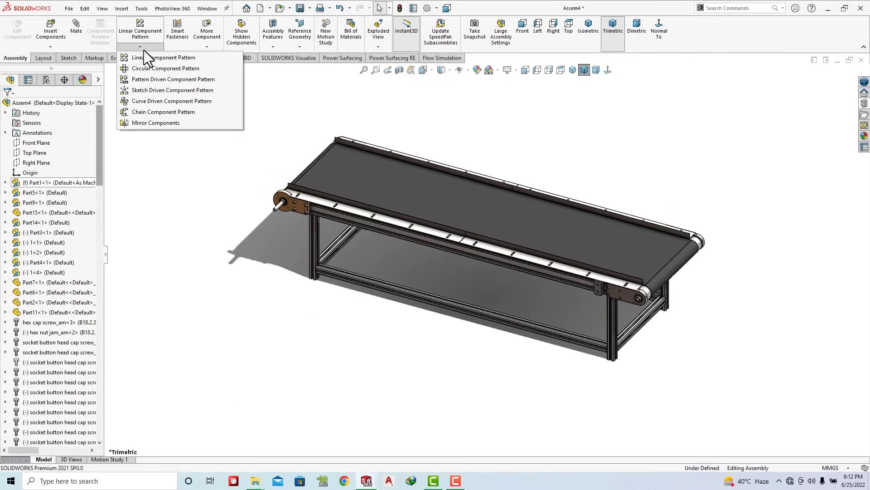
pyautogui.click(149, 123)
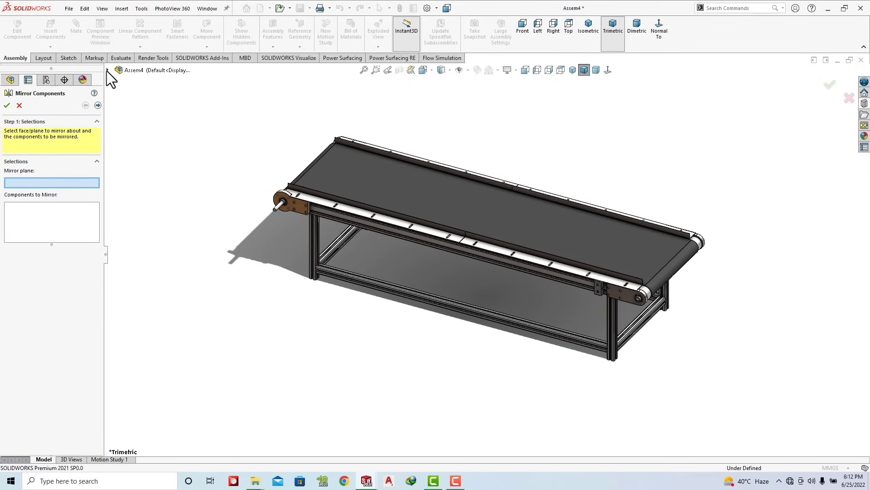
pyautogui.click(108, 70)
pyautogui.scroll(-10, 148, 346)
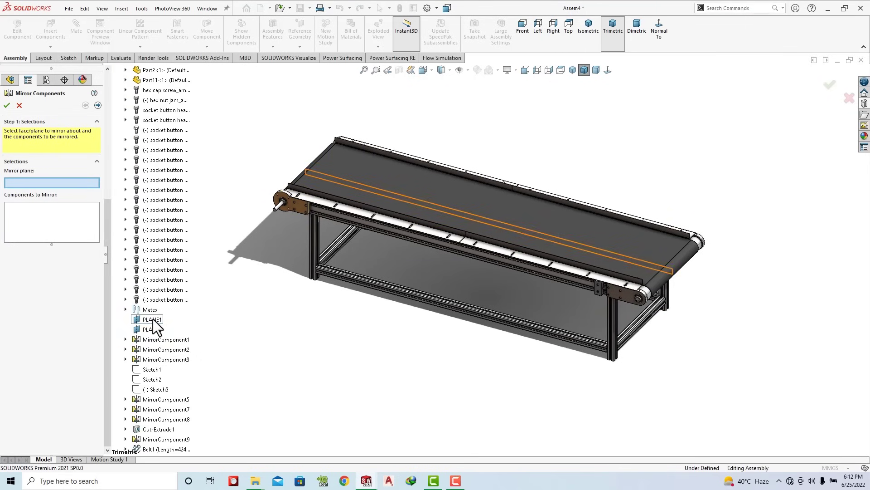
pyautogui.click(152, 320)
pyautogui.scroll(-2, 599, 301)
pyautogui.scroll(-3, 556, 279)
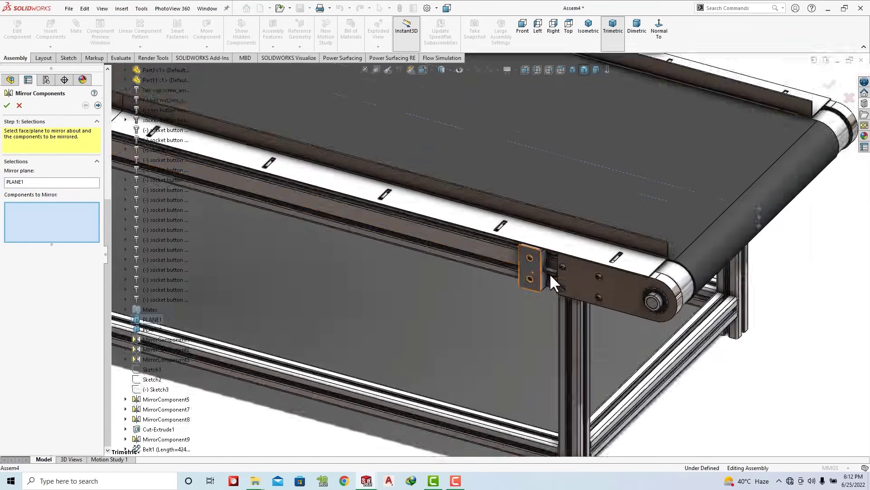
pyautogui.scroll(-1, 550, 273)
# Step: Add the clamp block, hex cap screw, hex nut, button-head screws and clamp bracket to the mirror set
pyautogui.click(513, 258)
pyautogui.click(530, 269)
pyautogui.scroll(-3, 531, 271)
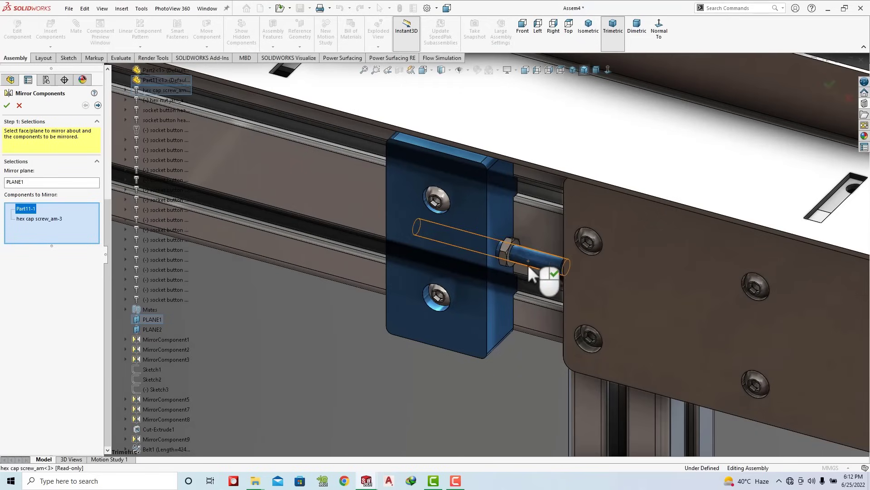
pyautogui.click(507, 249)
pyautogui.click(442, 198)
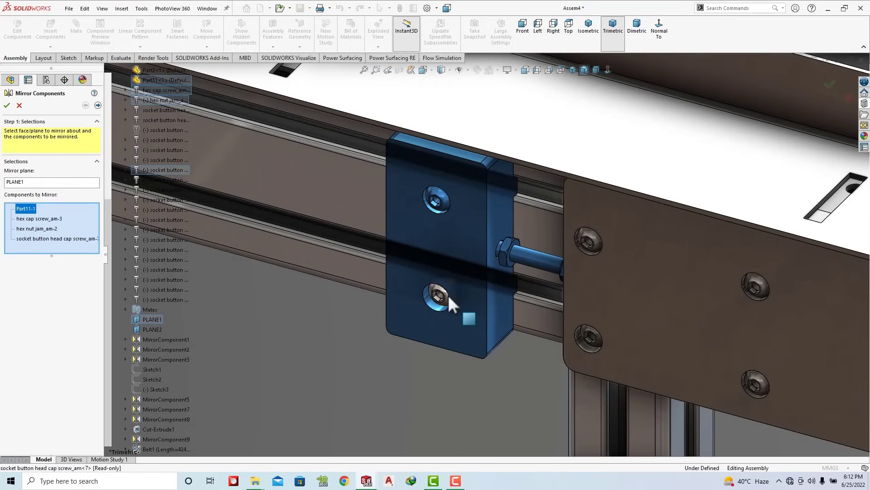
pyautogui.click(448, 294)
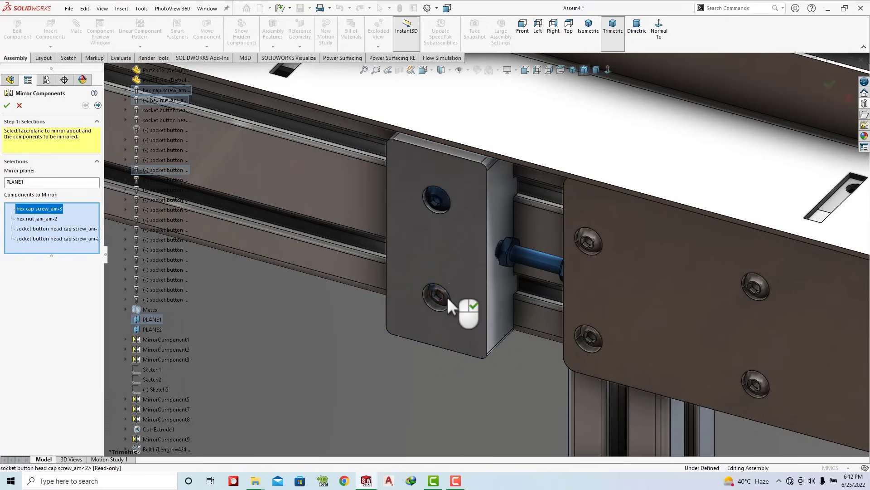
pyautogui.click(447, 297)
pyautogui.click(461, 264)
pyautogui.scroll(3, 461, 264)
pyautogui.scroll(3, 461, 264)
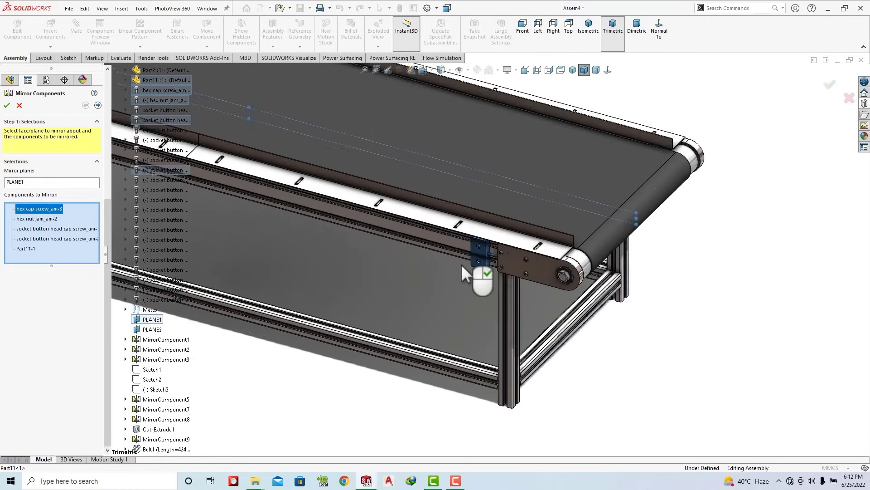
# Step: Confirm the mirror to create the mirrored components, then view the underside
pyautogui.click(97, 105)
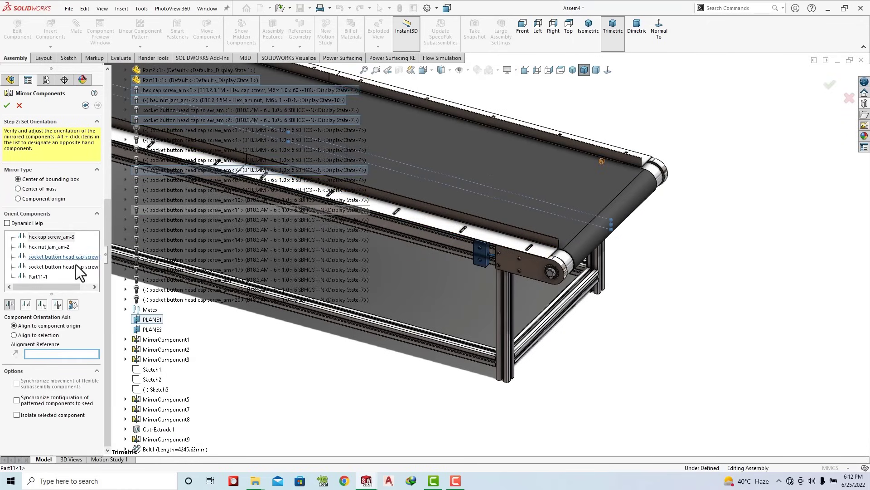
pyautogui.click(7, 106)
pyautogui.moveTo(556, 170); pyautogui.dragTo(501, 218, button='middle')
pyautogui.click(629, 33)
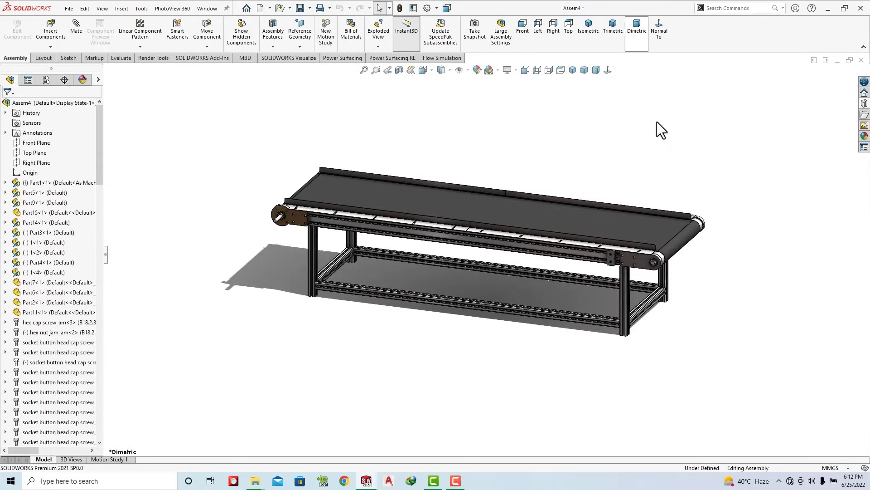
pyautogui.scroll(-3, 441, 185)
pyautogui.scroll(-3, 441, 185)
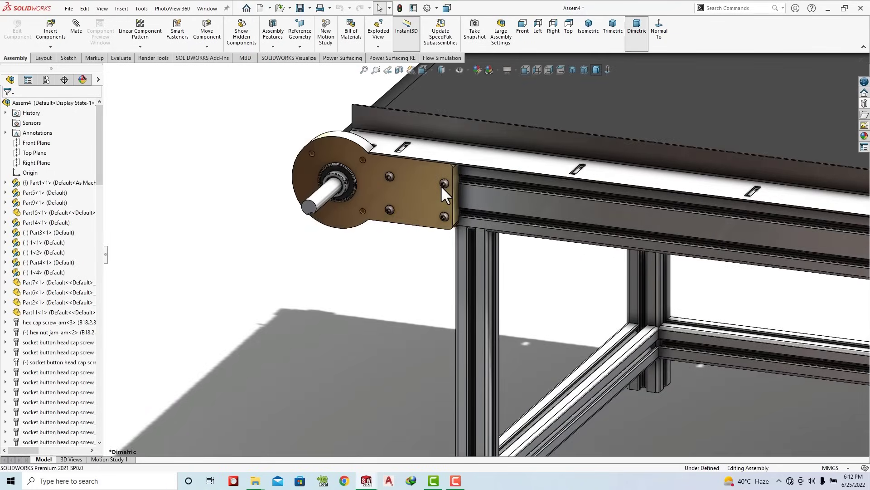
pyautogui.scroll(3, 440, 185)
pyautogui.scroll(2, 441, 185)
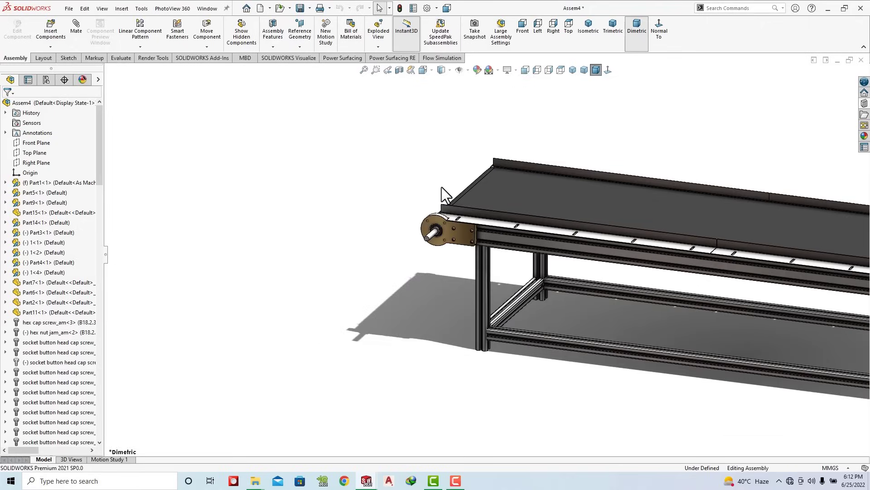
pyautogui.scroll(3, 441, 187)
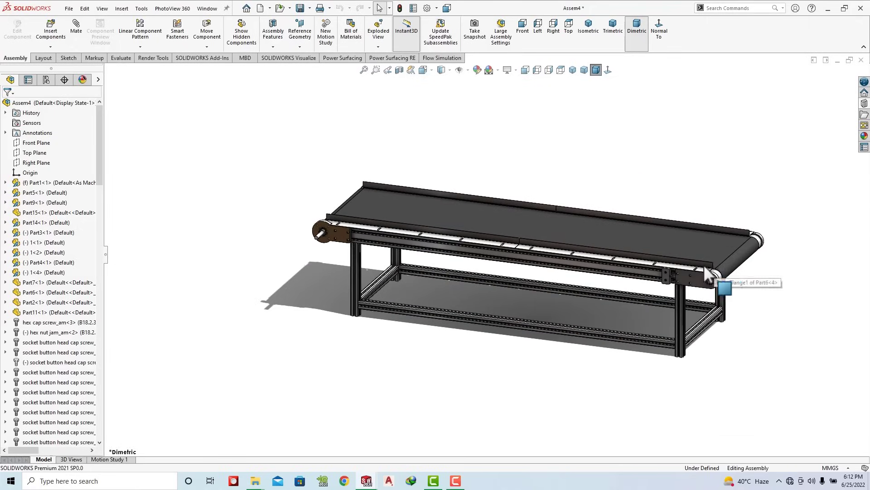
pyautogui.moveTo(705, 268); pyautogui.dragTo(696, 285, button='middle')
pyautogui.scroll(-2, 683, 286)
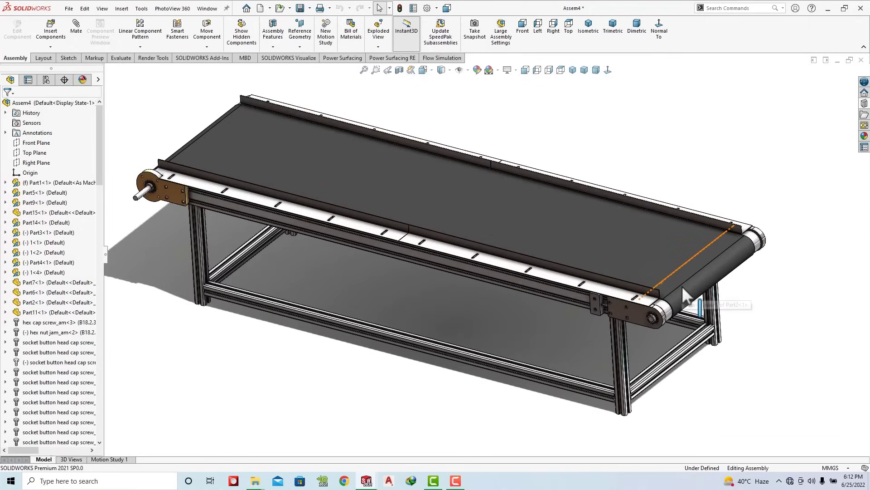
pyautogui.scroll(-2, 682, 290)
pyautogui.scroll(-3, 644, 312)
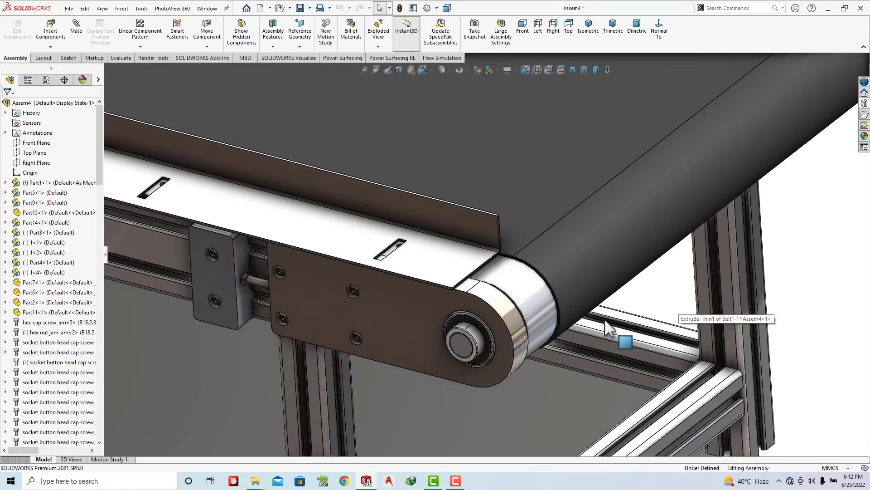
pyautogui.click(481, 320)
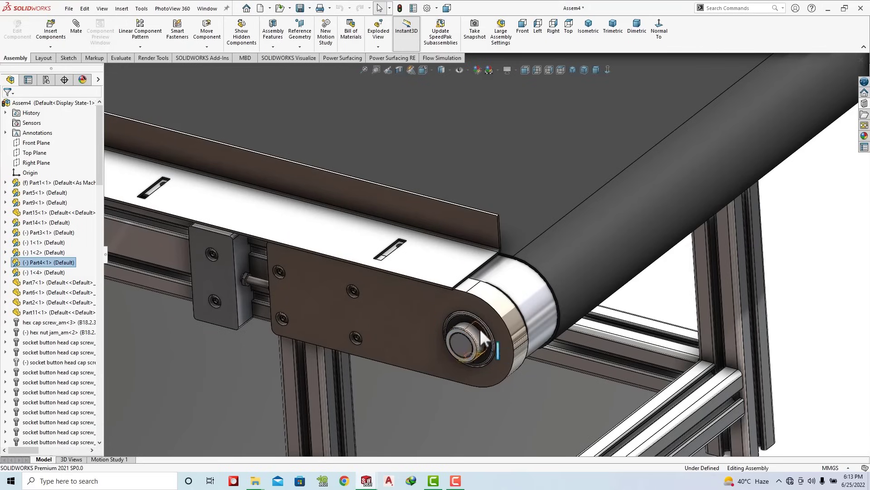
pyautogui.click(475, 316)
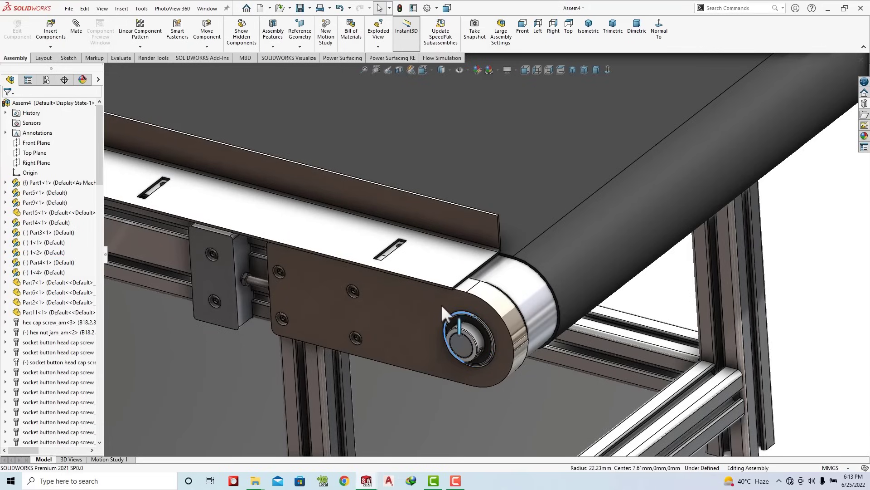
pyautogui.click(542, 388)
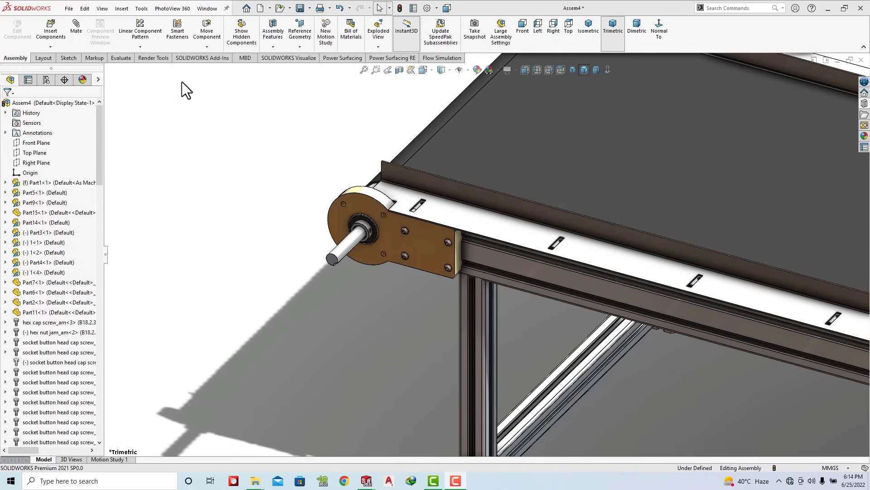
# Step: Start Insert Components and browse the disk for a part file
pyautogui.click(56, 28)
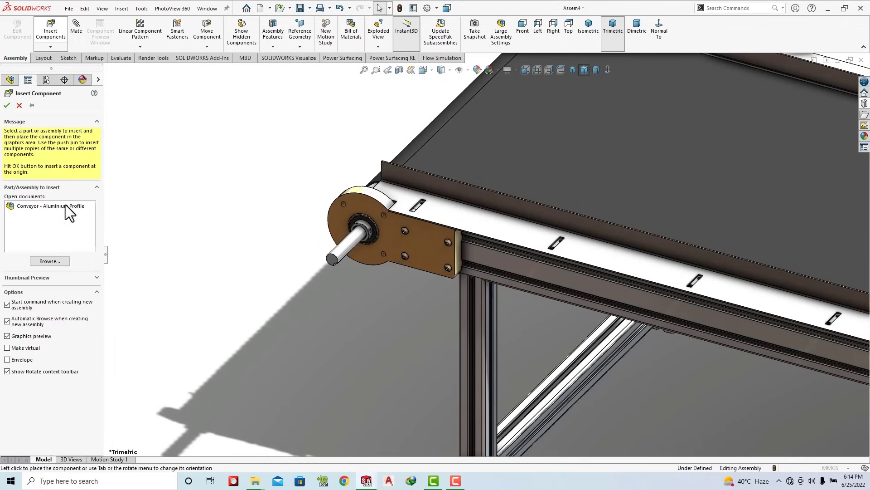
pyautogui.click(62, 260)
pyautogui.scroll(-5, 384, 185)
pyautogui.scroll(2, 384, 185)
pyautogui.scroll(2, 384, 185)
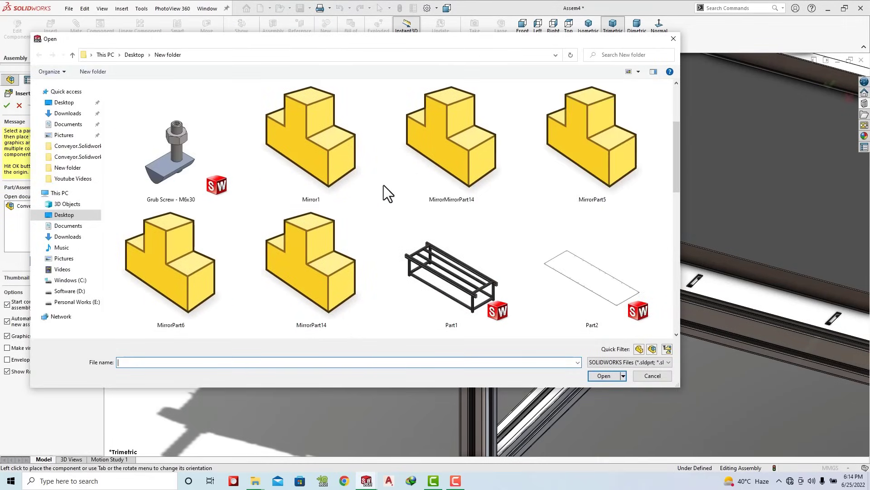
pyautogui.scroll(1, 384, 184)
pyautogui.scroll(-3, 383, 184)
pyautogui.scroll(-3, 383, 185)
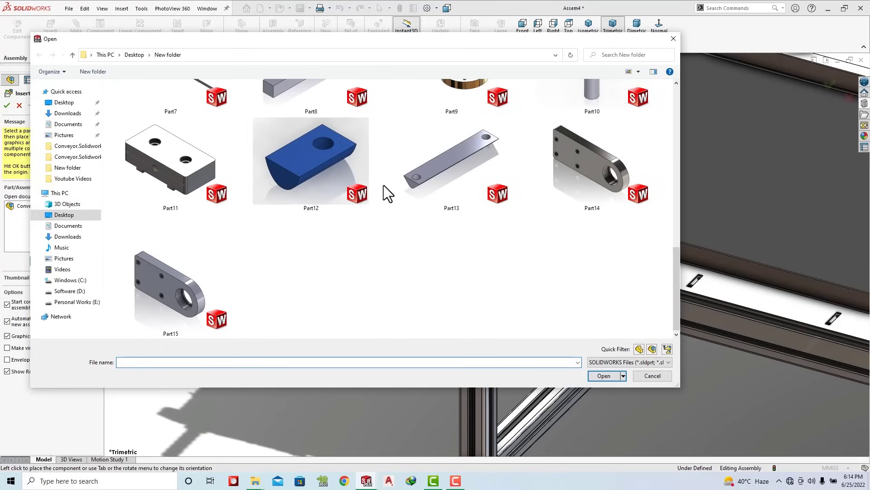
pyautogui.doubleClick(311, 161)
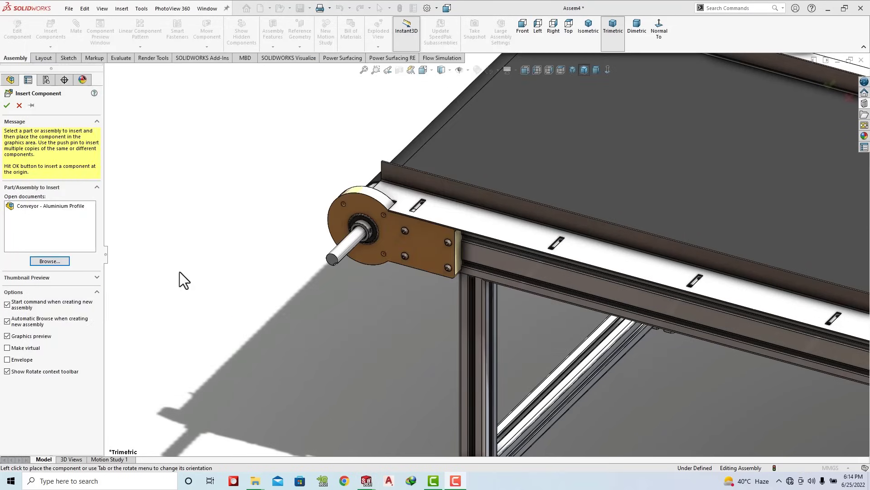
# Step: Place the Geaer Motor part beside the conveyor end and save the assembly
pyautogui.click(50, 261)
pyautogui.scroll(-5, 350, 230)
pyautogui.scroll(-3, 478, 219)
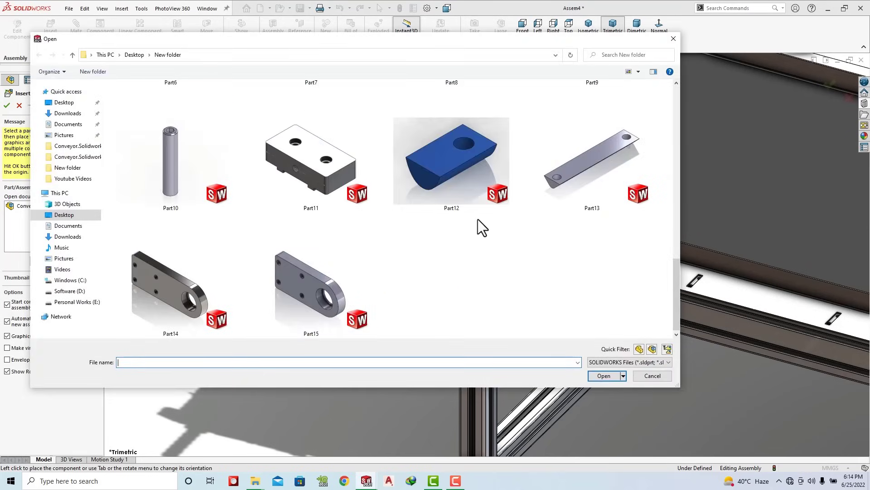
pyautogui.scroll(3, 427, 243)
pyautogui.scroll(3, 427, 243)
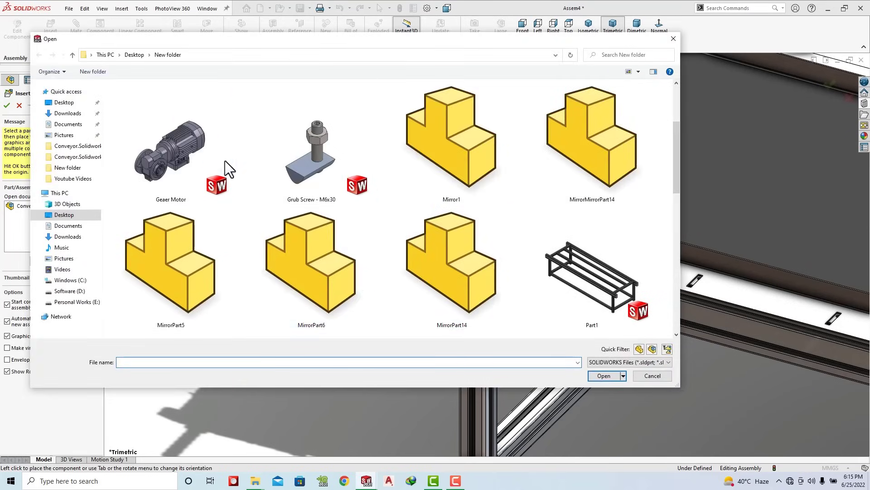
pyautogui.click(191, 143)
pyautogui.doubleClick(191, 142)
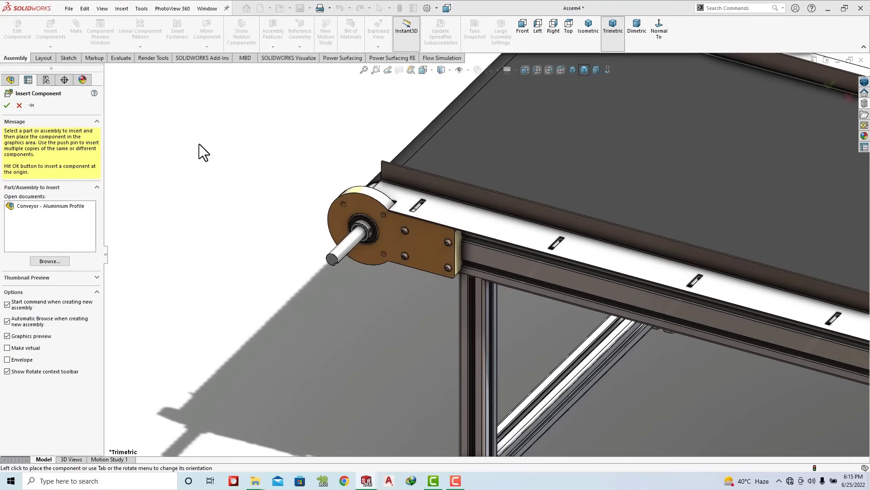
pyautogui.click(243, 169)
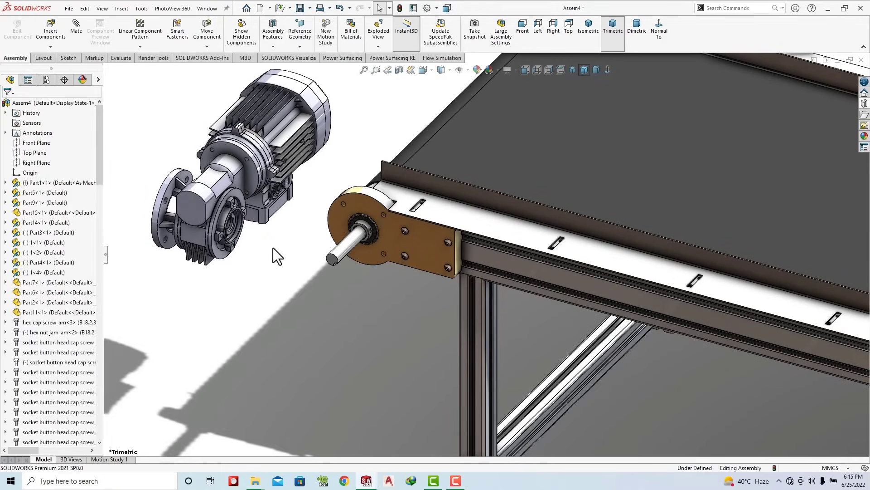
pyautogui.hotkey('ctrl', 's')
# Step: Save all documents, accepting the read-only warning, rebuilding first, and keeping virtual components internal
pyautogui.click(197, 156)
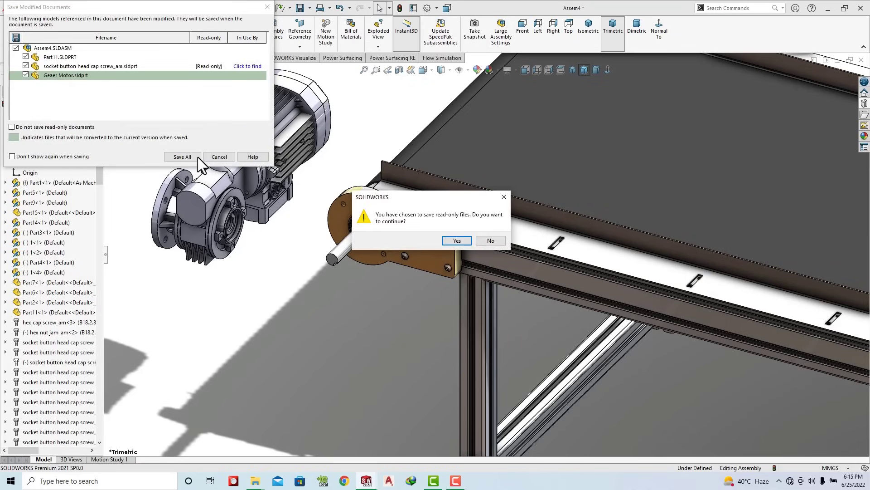
pyautogui.click(455, 240)
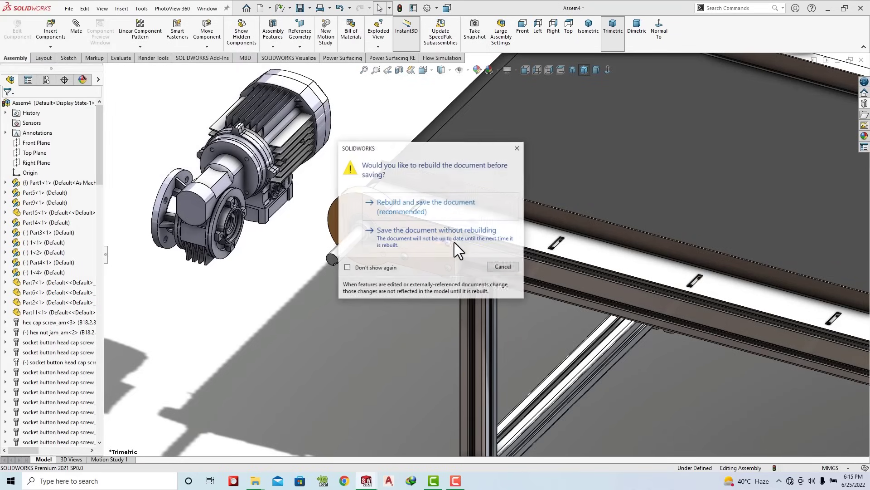
pyautogui.click(426, 203)
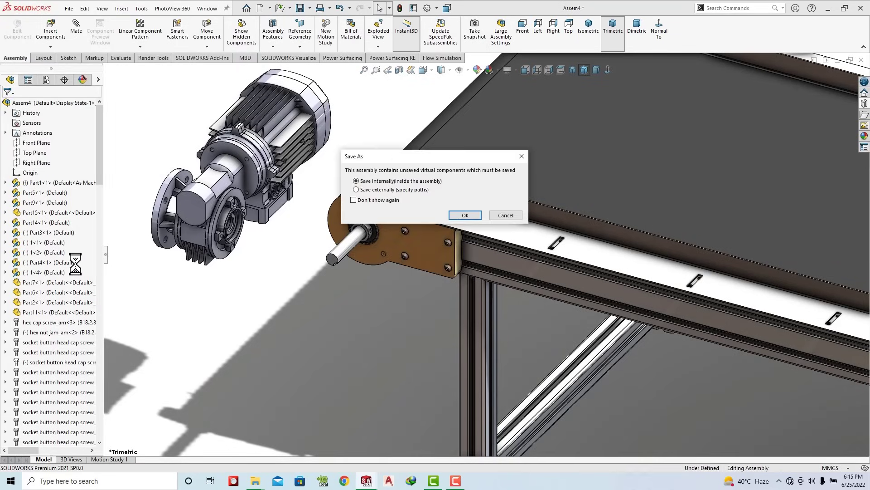
pyautogui.click(466, 215)
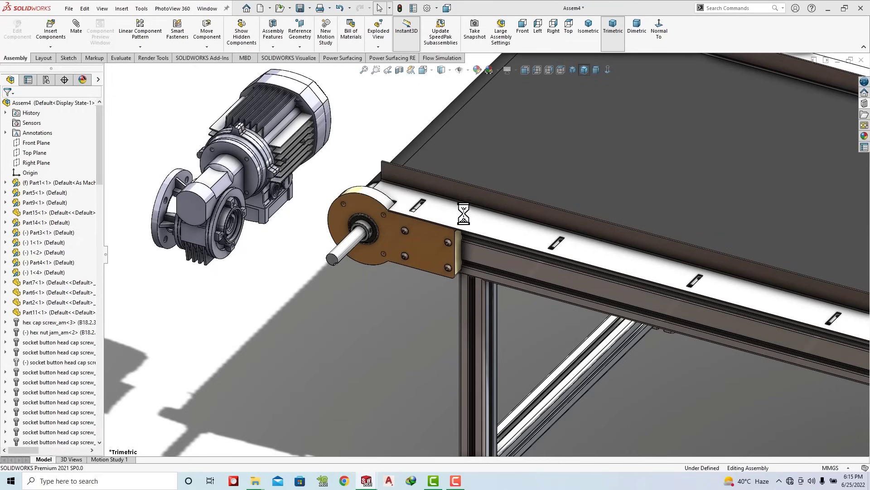
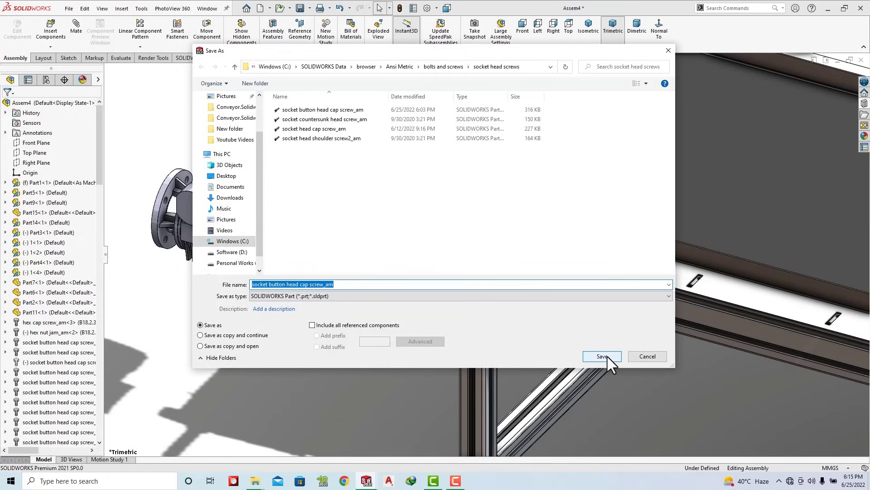
# Step: Save the socket button head cap screw_am part into the Desktop's New folder
pyautogui.scroll(2, 242, 178)
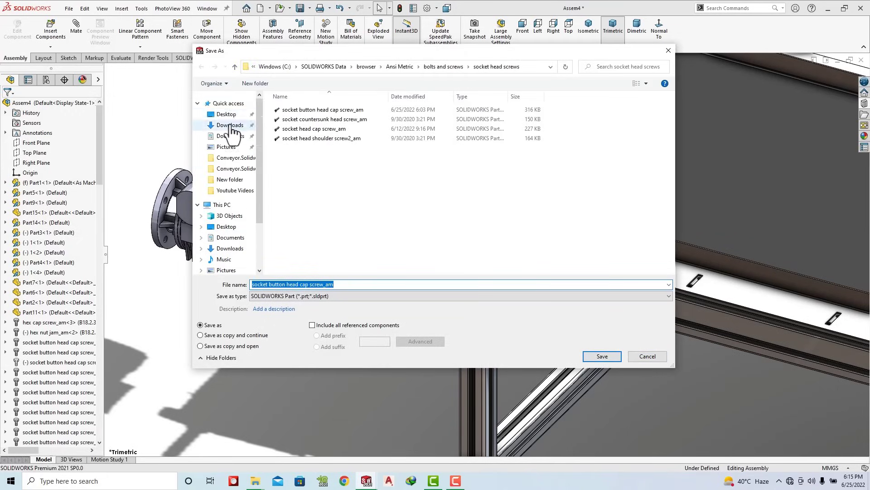
pyautogui.click(227, 115)
pyautogui.click(311, 116)
pyautogui.doubleClick(311, 116)
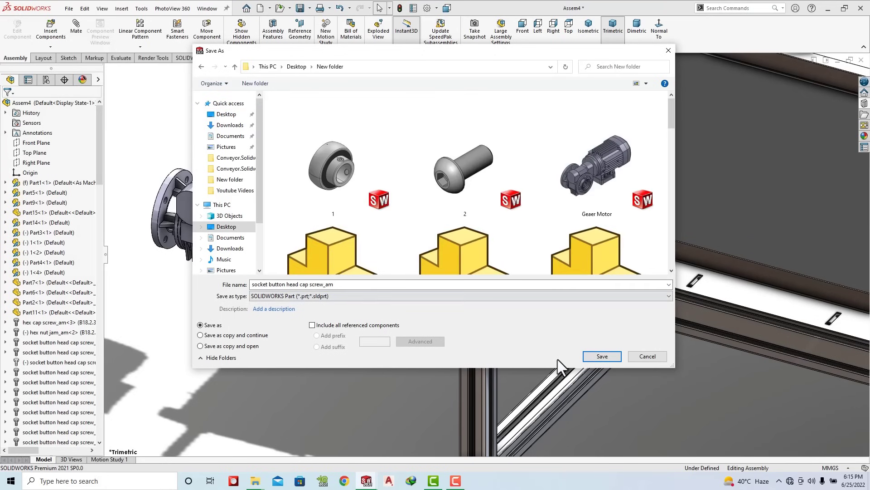
pyautogui.click(598, 355)
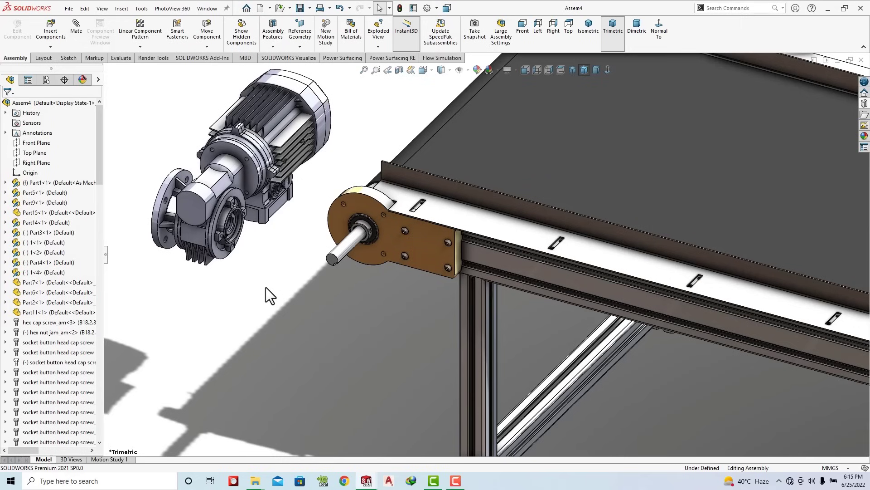
pyautogui.scroll(-5, 42, 336)
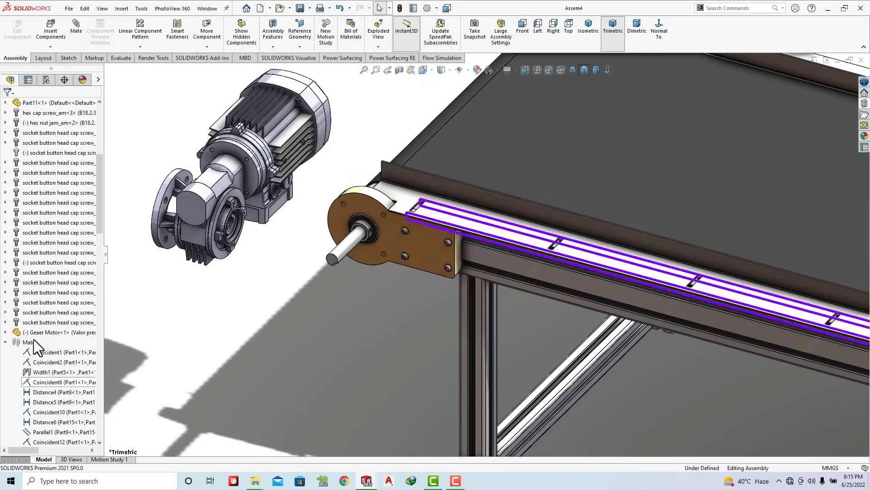
# Step: Apply the Painted > Car gloss blue appearance to the Gear Motor
pyautogui.scroll(-2, 36, 339)
pyautogui.click(44, 334)
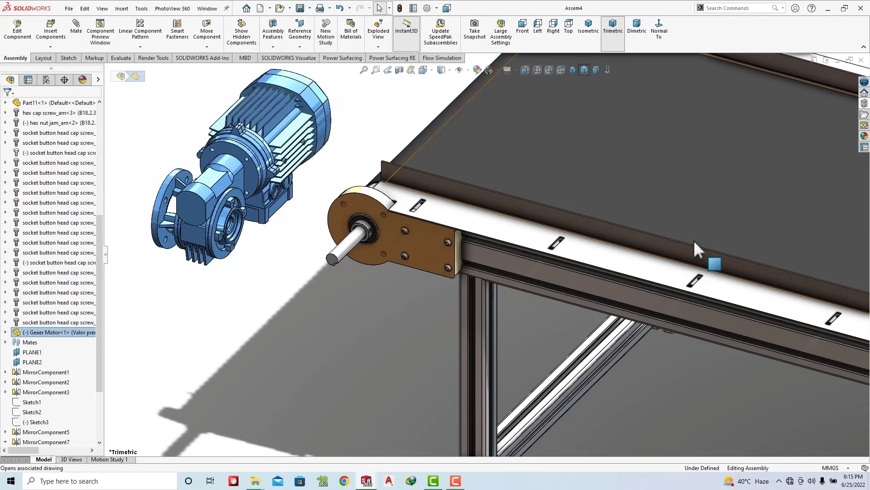
pyautogui.click(865, 137)
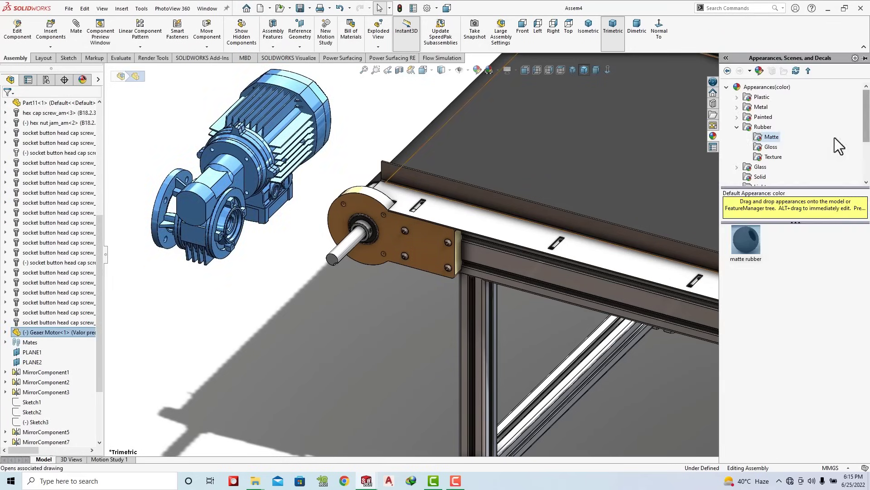
pyautogui.click(736, 107)
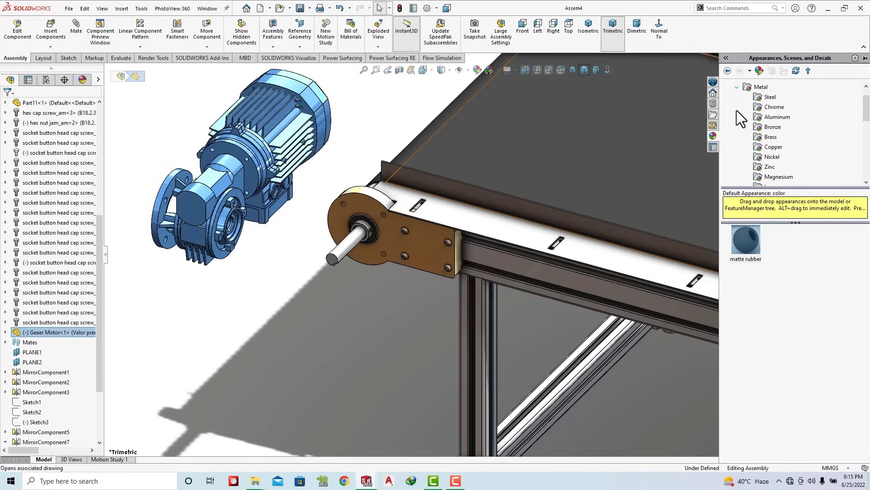
pyautogui.scroll(-3, 781, 141)
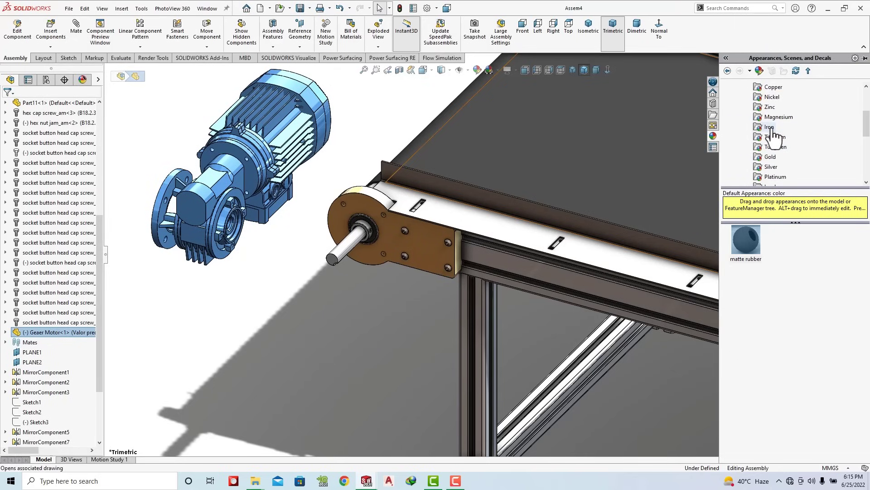
pyautogui.scroll(-2, 779, 150)
pyautogui.click(736, 148)
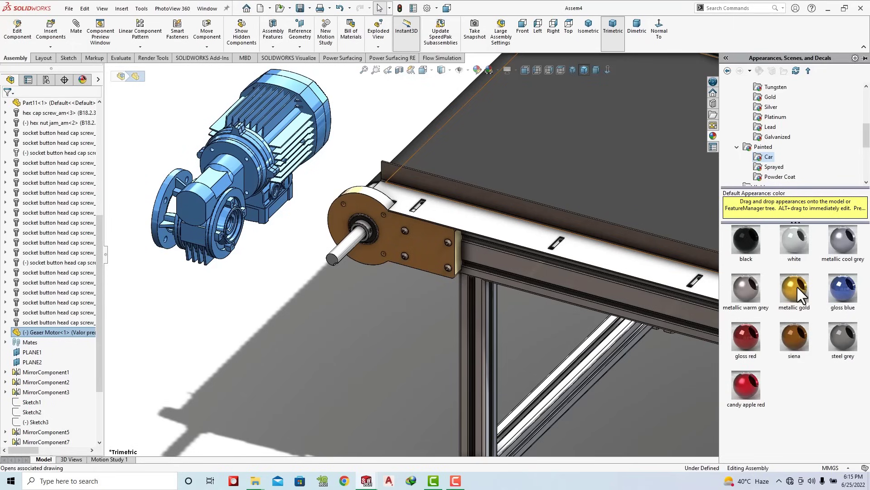
pyautogui.doubleClick(848, 287)
pyautogui.moveTo(843, 288); pyautogui.dragTo(455, 333)
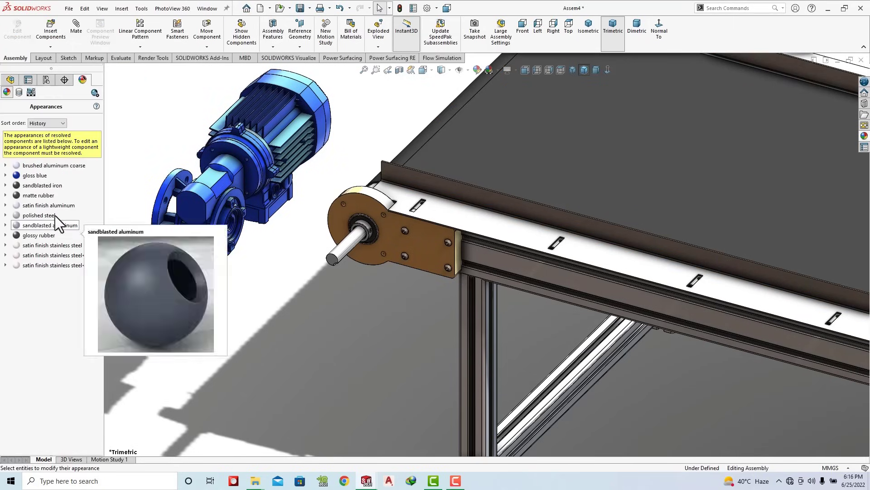
# Step: Edit the gear motor's gloss blue appearance to a lighter cyan-blue colour
pyautogui.click(34, 175)
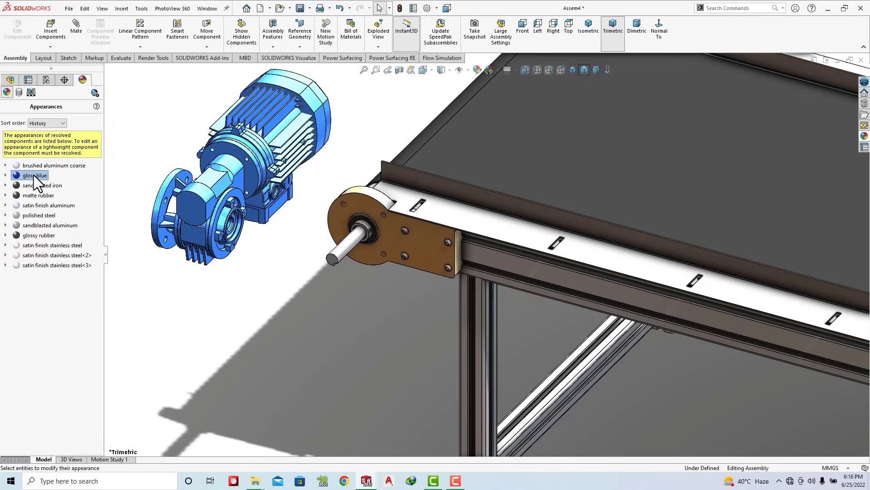
pyautogui.doubleClick(34, 175)
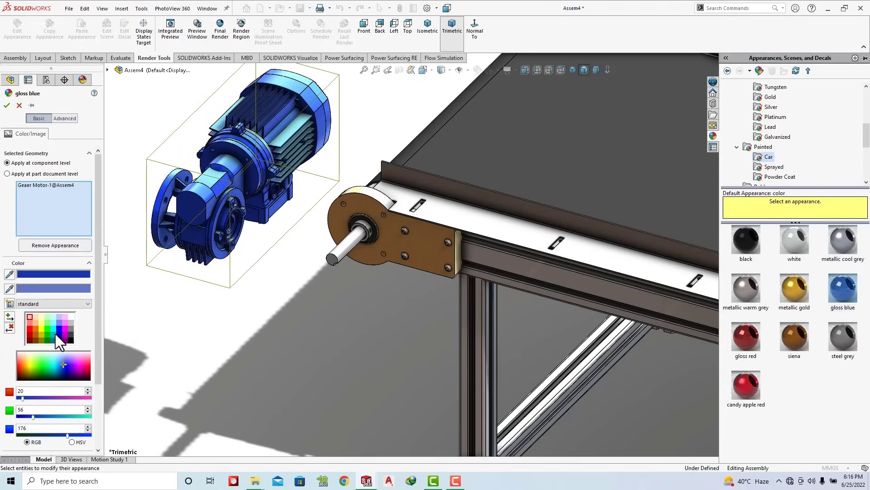
pyautogui.click(55, 329)
pyautogui.click(7, 105)
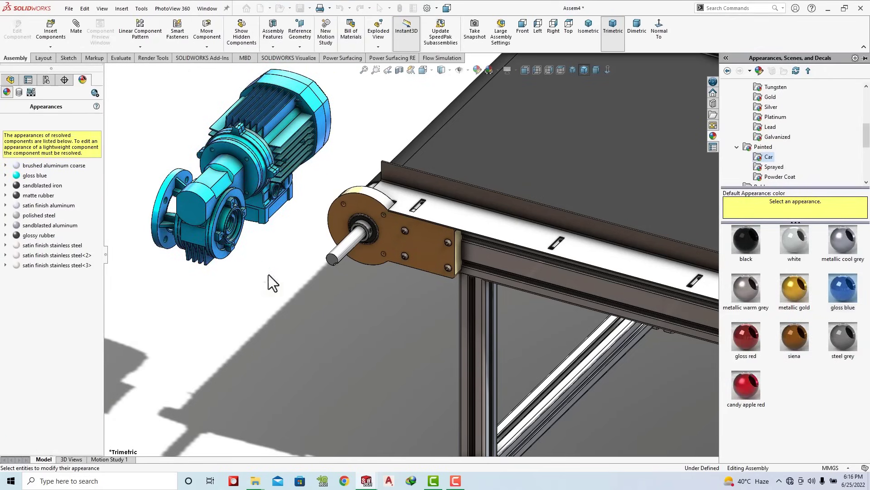
pyautogui.scroll(2, 293, 290)
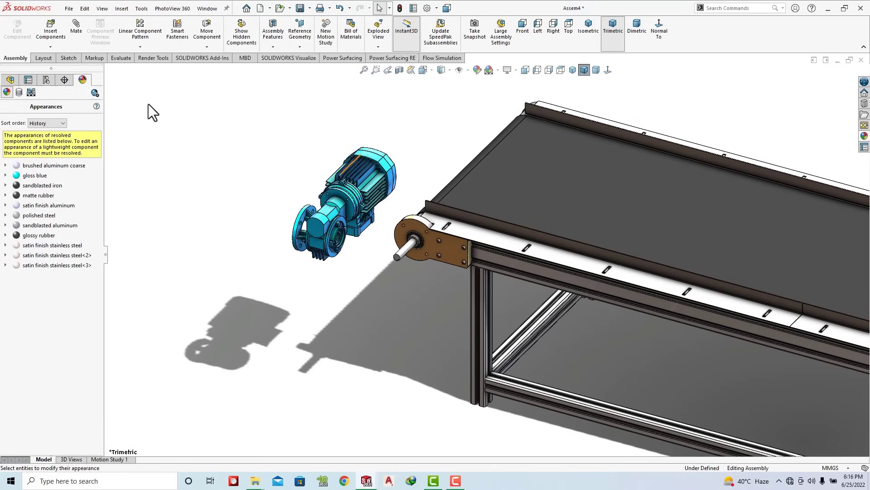
pyautogui.click(10, 79)
pyautogui.scroll(-2, 460, 202)
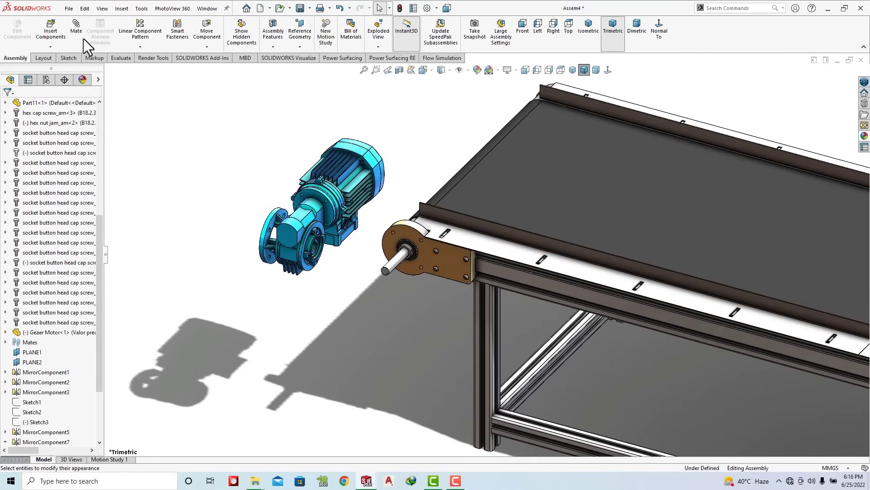
# Step: Rotate the gear motor to face the conveyor roller end, then select a motor face
pyautogui.click(214, 48)
pyautogui.click(227, 67)
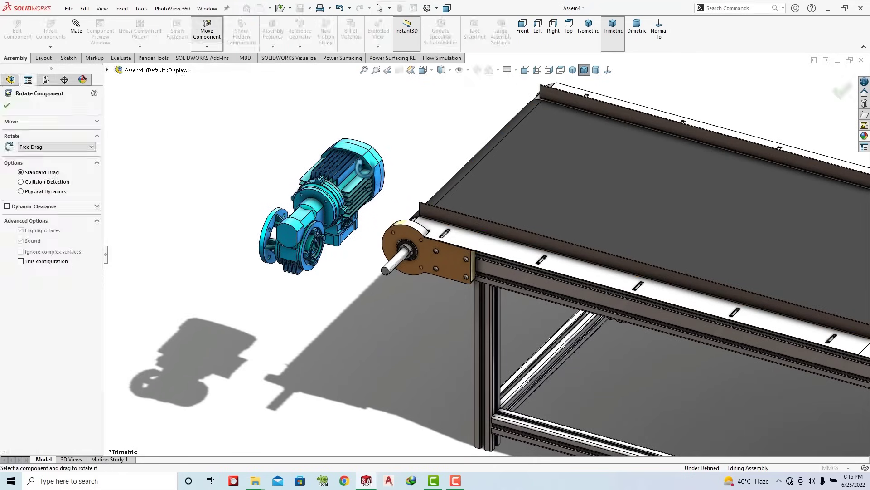
pyautogui.moveTo(318, 218)
pyautogui.mouseDown()
pyautogui.moveTo(287, 318)
pyautogui.moveTo(460, 63)
pyautogui.moveTo(287, 287)
pyautogui.moveTo(317, 277)
pyautogui.moveTo(414, 325)
pyautogui.moveTo(390, 335)
pyautogui.moveTo(351, 83)
pyautogui.moveTo(352, 291)
pyautogui.moveTo(313, 204)
pyautogui.mouseUp()
pyautogui.scroll(-3, 327, 186)
pyautogui.moveTo(326, 186)
pyautogui.mouseDown(button='middle')
pyautogui.moveTo(467, 130)
pyautogui.moveTo(414, 188)
pyautogui.mouseUp(button='middle')
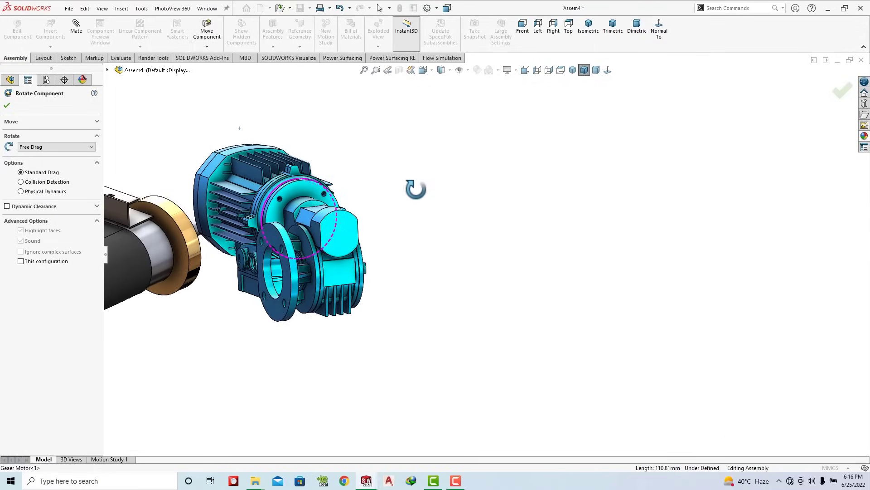
pyautogui.scroll(-3, 281, 269)
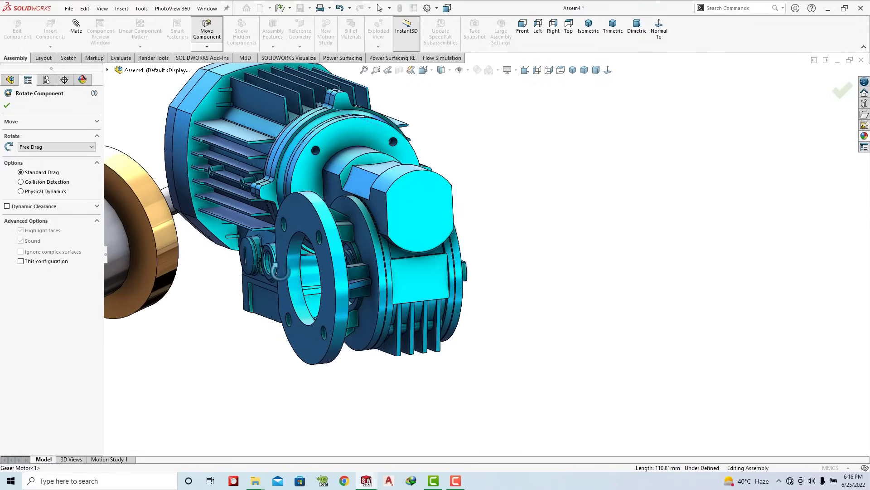
pyautogui.click(7, 105)
pyautogui.click(172, 127)
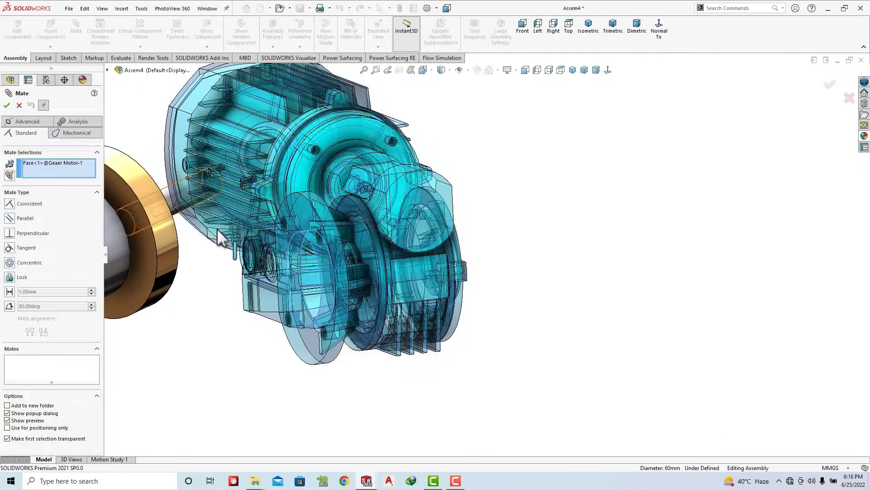
# Step: Mate the gear motor concentric with the pulley shaft and spin it around the shaft
pyautogui.scroll(5, 217, 227)
pyautogui.moveTo(242, 224)
pyautogui.mouseDown(button='middle')
pyautogui.moveTo(208, 333)
pyautogui.moveTo(285, 291)
pyautogui.mouseUp(button='middle')
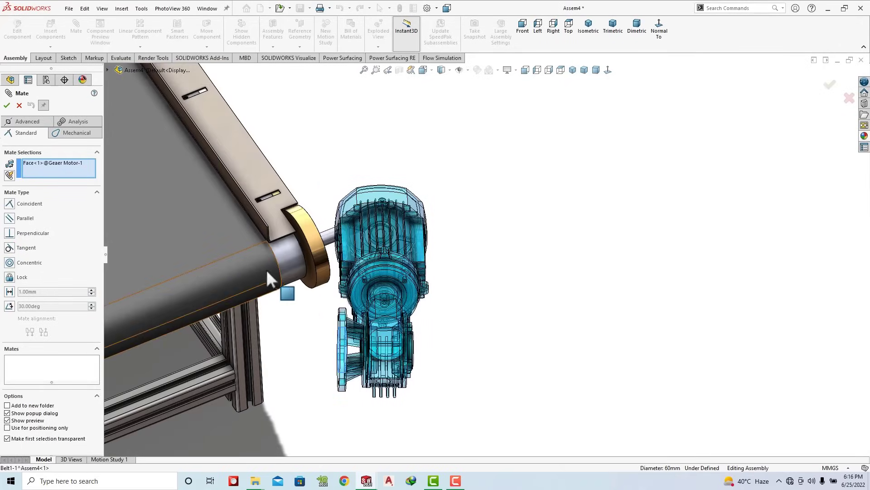
pyautogui.click(332, 244)
pyautogui.click(318, 215)
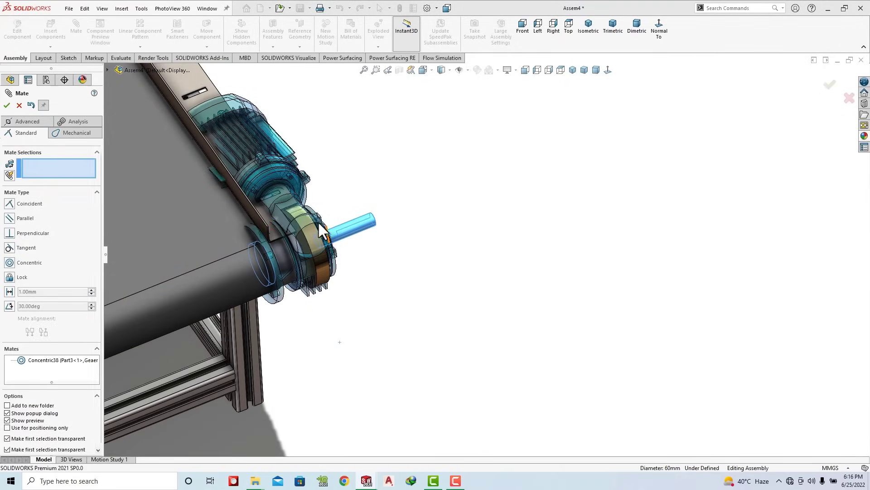
pyautogui.click(20, 105)
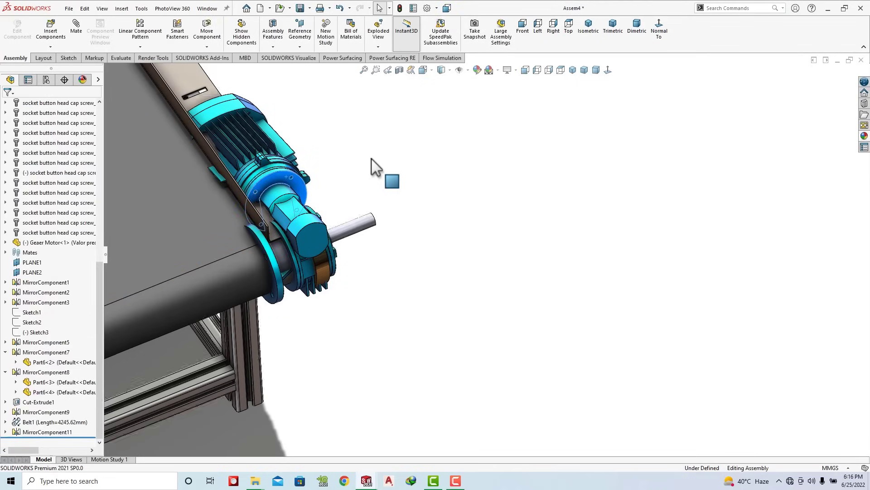
pyautogui.moveTo(292, 185); pyautogui.dragTo(386, 341)
pyautogui.scroll(-5, 350, 229)
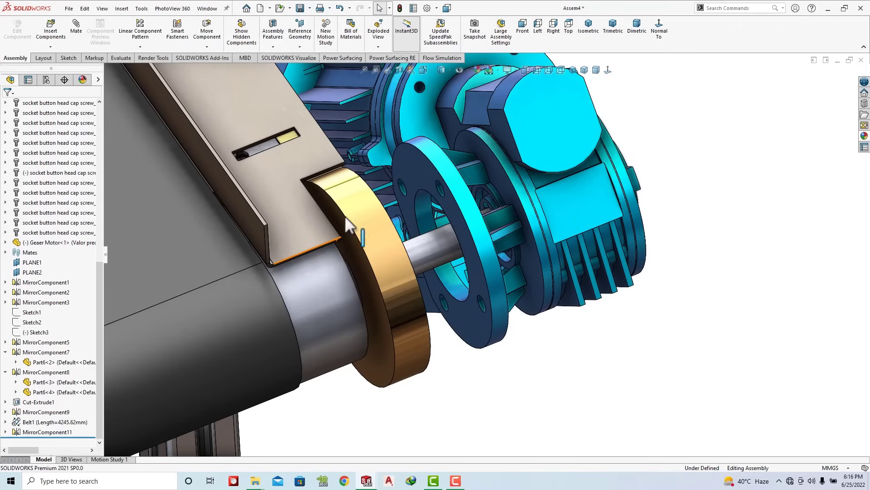
# Step: Mate a motor flange hole concentric with the matching hole in the gold ring
pyautogui.click(363, 229)
pyautogui.scroll(-2, 353, 247)
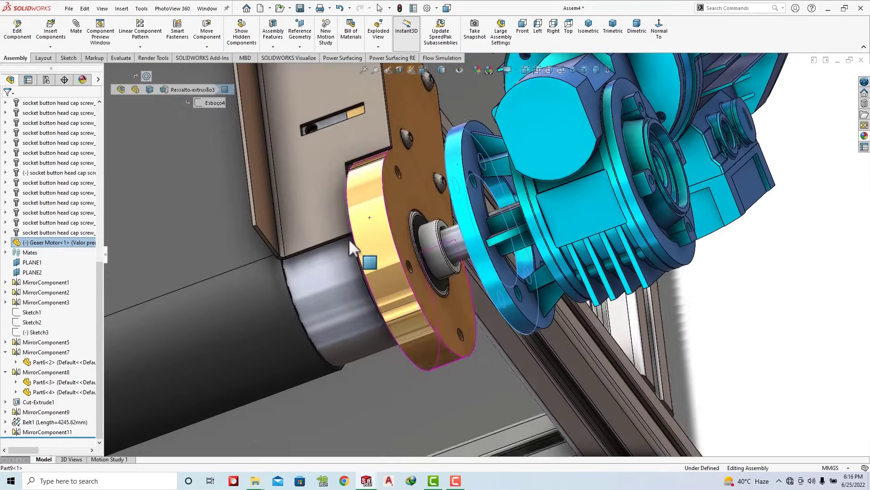
pyautogui.click(401, 199)
pyautogui.click(524, 156)
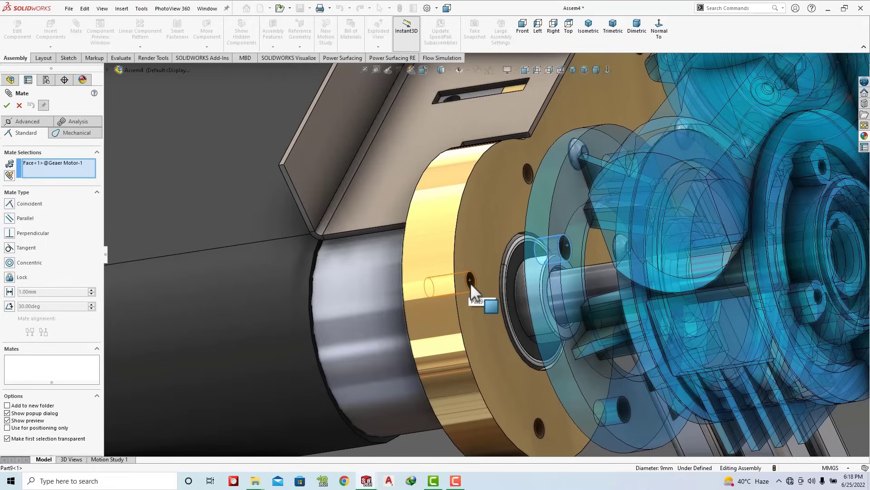
pyautogui.click(470, 281)
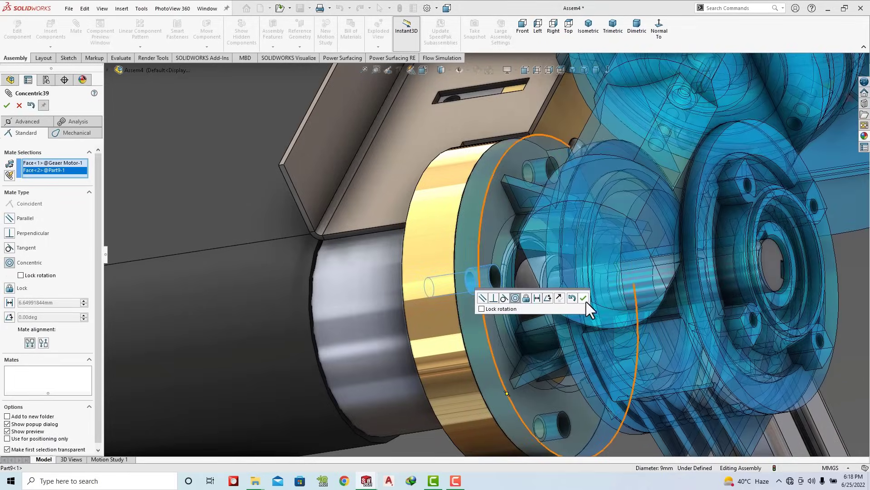
pyautogui.click(584, 298)
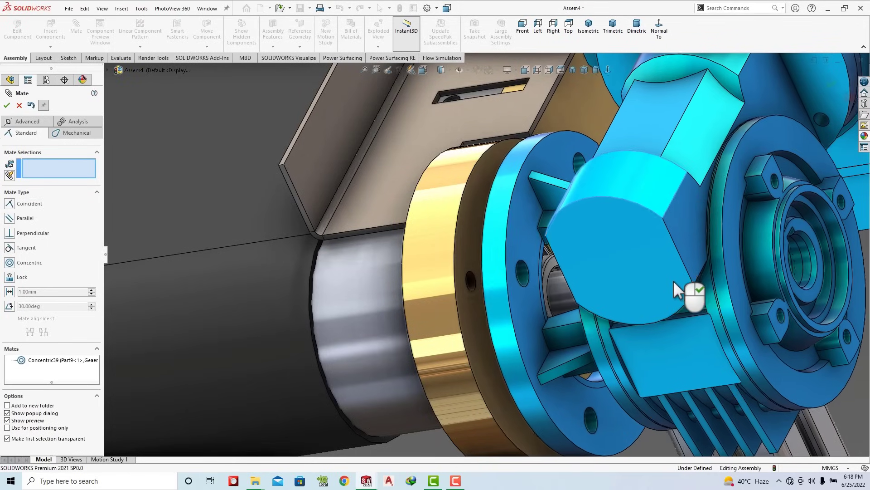
# Step: Add a second concentric mate between another flange hole and the ring plate hole
pyautogui.scroll(3, 634, 250)
pyautogui.moveTo(618, 229); pyautogui.dragTo(512, 179, button='middle')
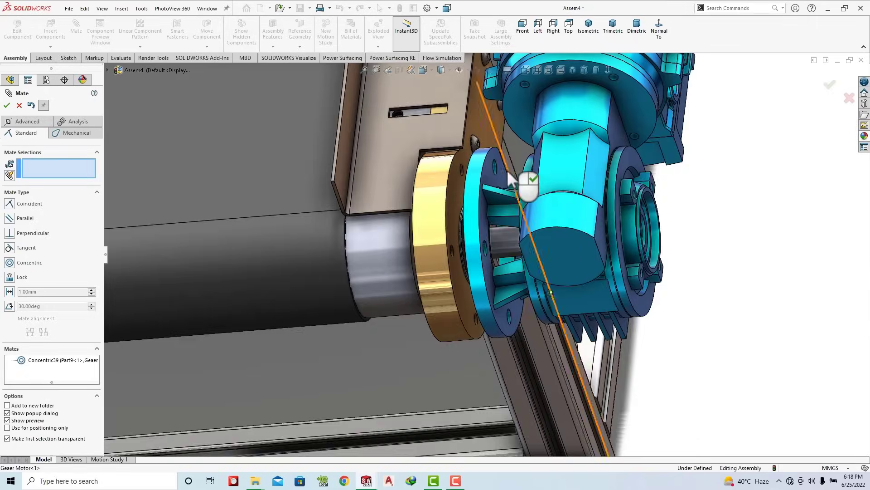
pyautogui.scroll(-5, 508, 174)
pyautogui.click(465, 186)
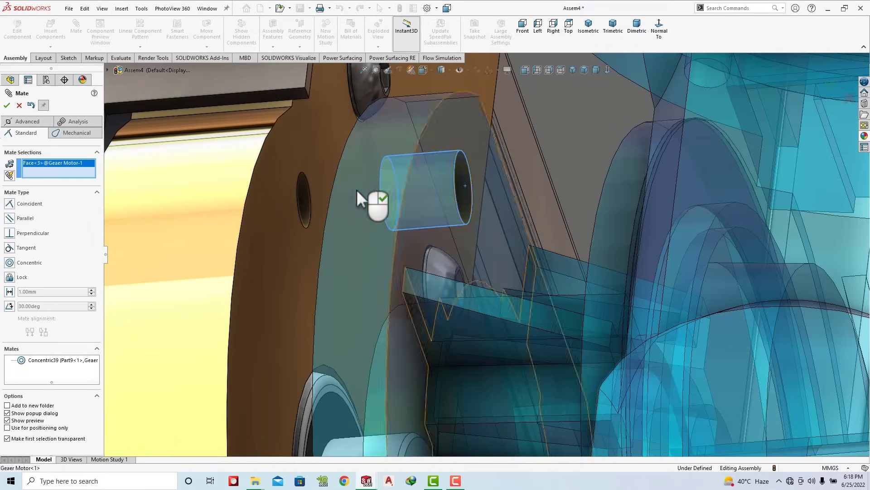
pyautogui.click(305, 189)
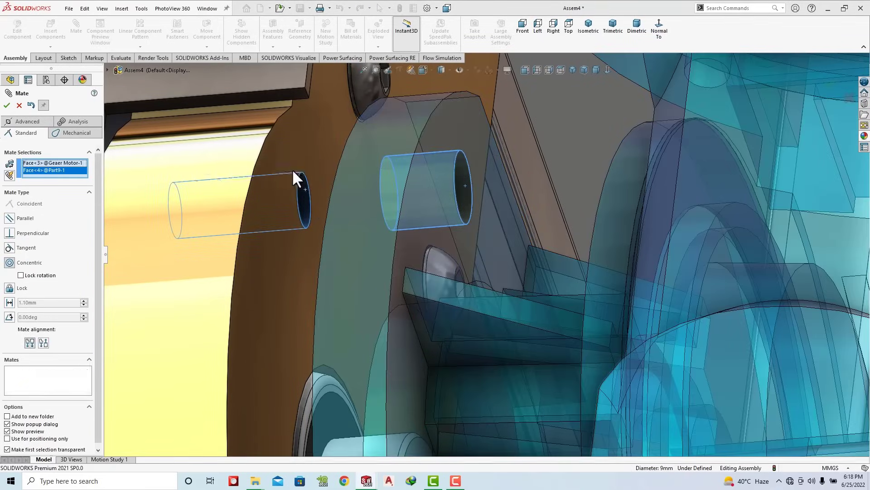
pyautogui.press('Return')
# Step: Mate the motor face coincident with the Part9 mounting face
pyautogui.moveTo(373, 237); pyautogui.dragTo(303, 238, button='middle')
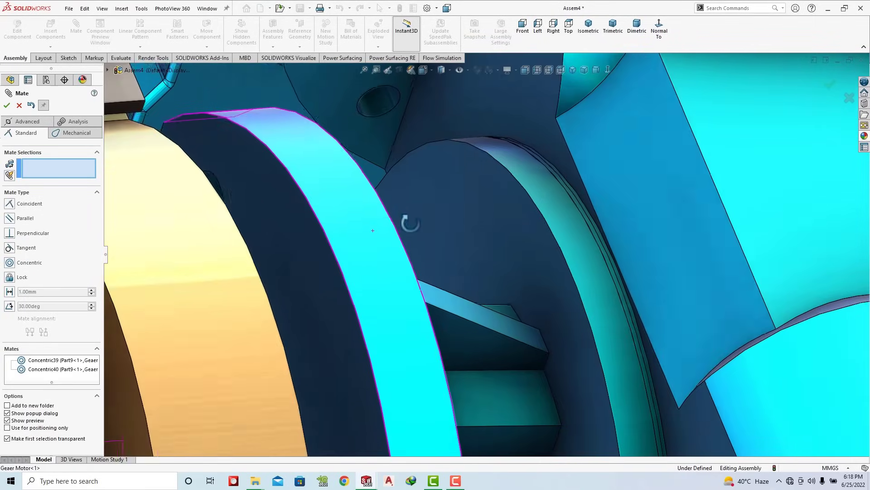
pyautogui.click(303, 237)
pyautogui.click(236, 235)
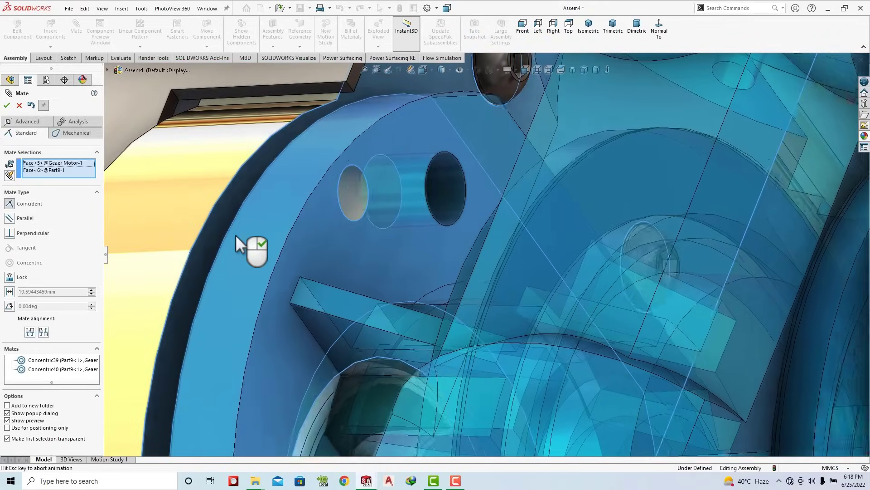
pyautogui.click(227, 222)
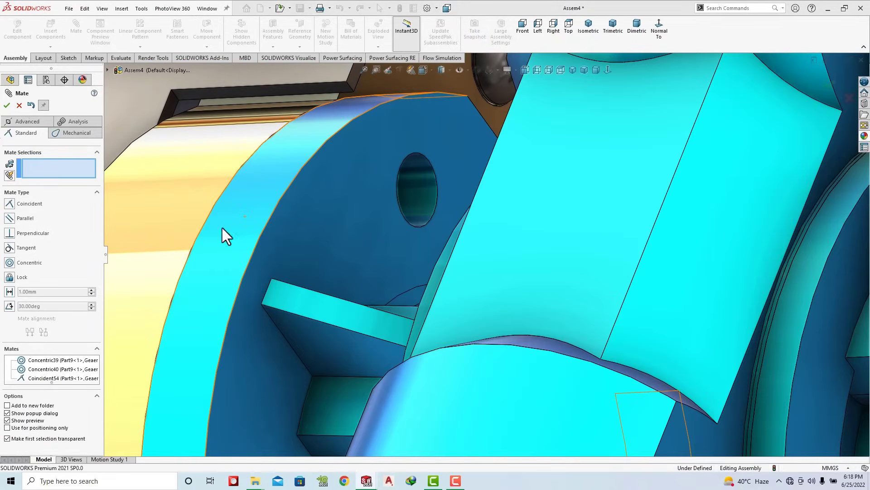
pyautogui.click(7, 105)
pyautogui.click(588, 28)
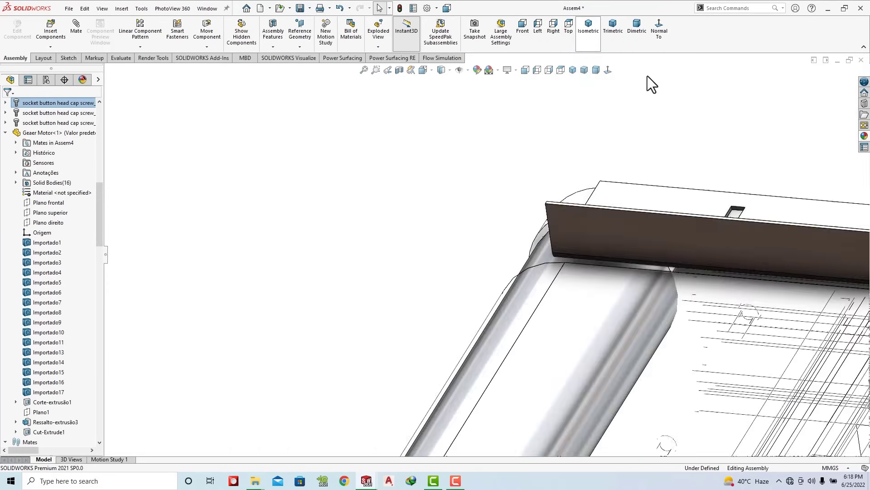
pyautogui.scroll(-2, 314, 177)
pyautogui.scroll(-2, 366, 175)
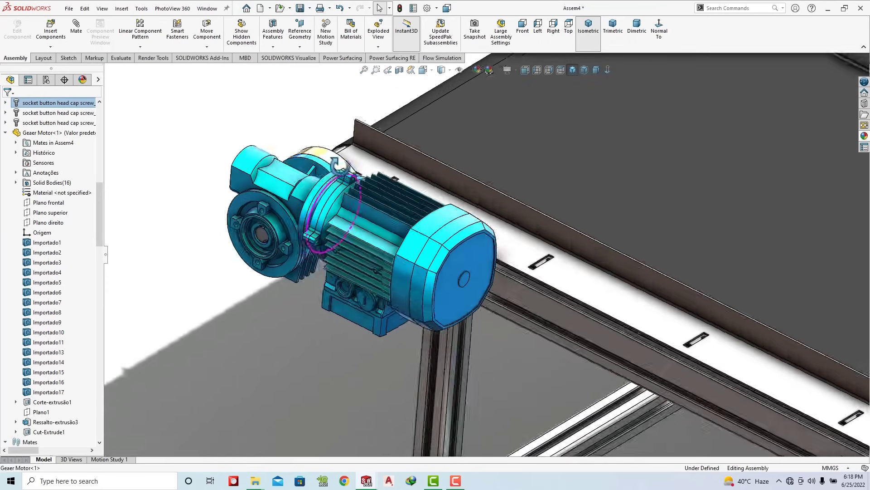
pyautogui.moveTo(324, 154)
pyautogui.mouseDown(button='middle')
pyautogui.moveTo(374, 112)
pyautogui.moveTo(406, 126)
pyautogui.moveTo(423, 148)
pyautogui.moveTo(270, 237)
pyautogui.mouseUp(button='middle')
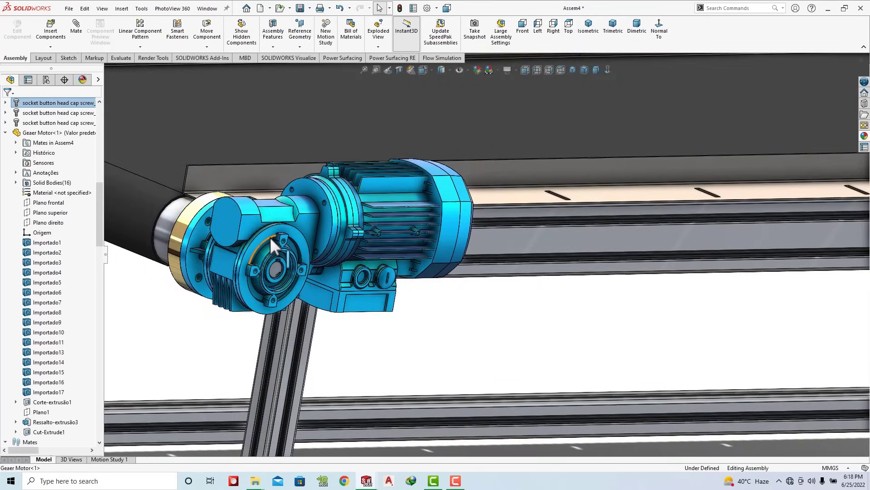
pyautogui.press('f')
pyautogui.click(613, 27)
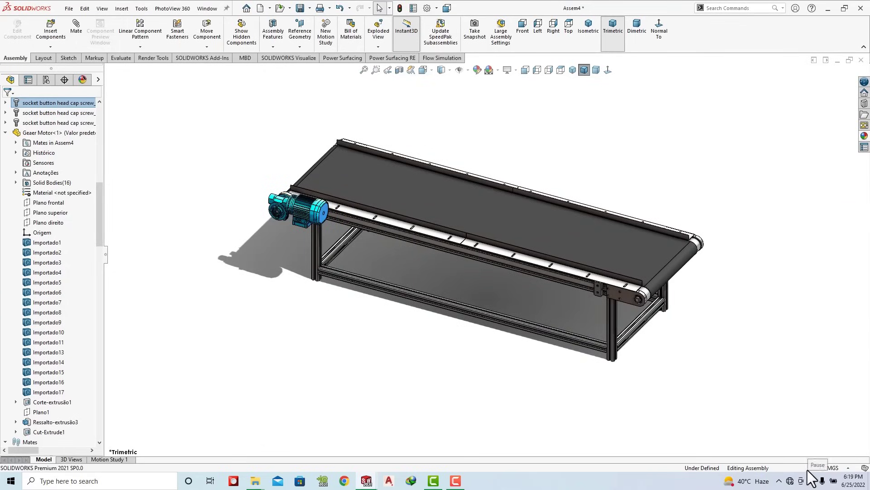
pyautogui.scroll(-2, 544, 263)
pyautogui.scroll(-3, 562, 270)
pyautogui.scroll(-3, 562, 270)
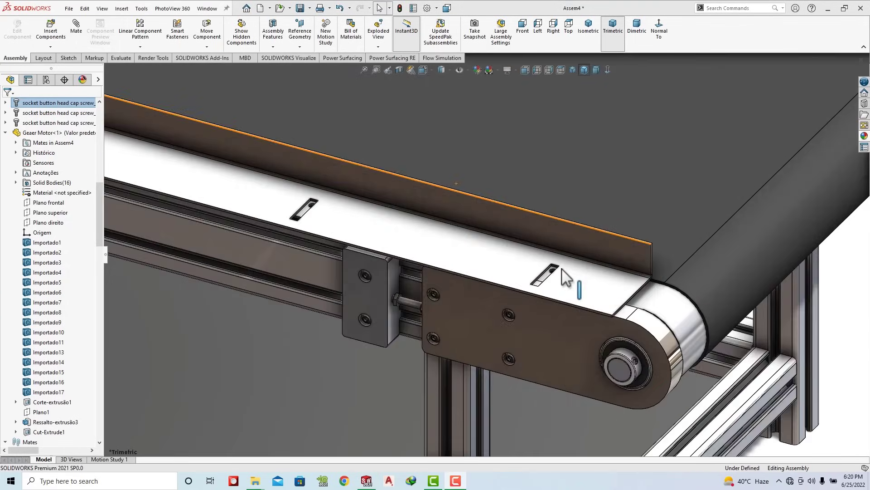
pyautogui.moveTo(562, 271)
pyautogui.mouseDown(button='middle')
pyautogui.moveTo(472, 331)
pyautogui.moveTo(432, 188)
pyautogui.mouseUp(button='middle')
pyautogui.click(472, 330)
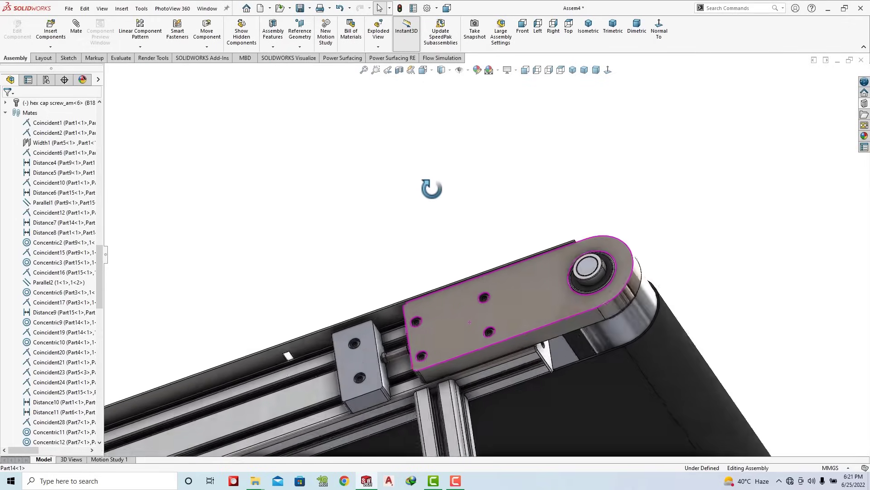
pyautogui.hotkey('ctrl', '8')
pyautogui.click(204, 385)
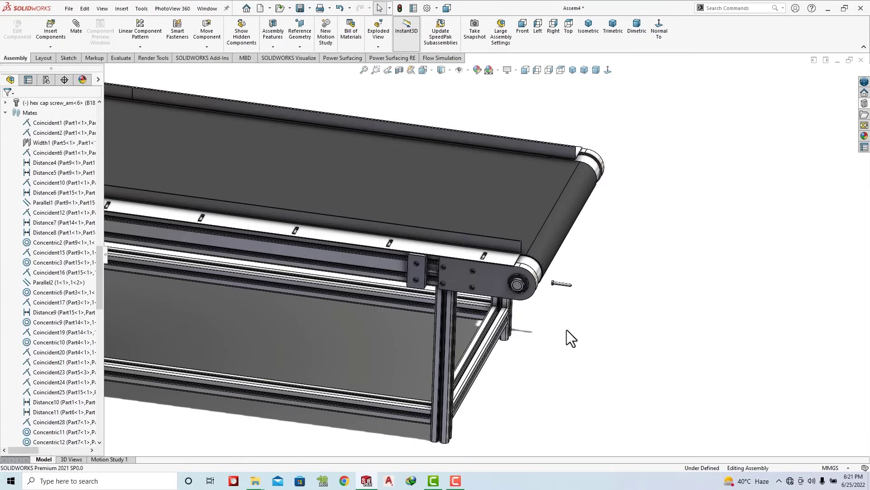
# Step: Rotate the hex cap screw from horizontal to upright
pyautogui.click(578, 296)
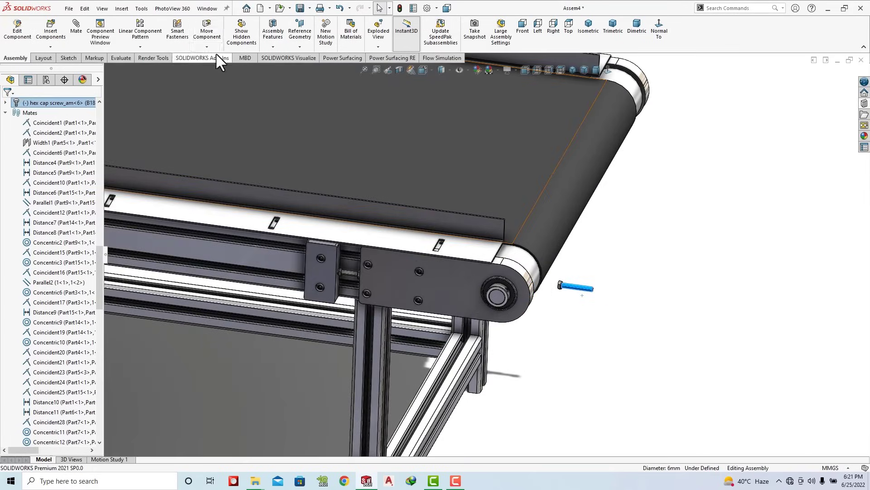
pyautogui.click(206, 48)
pyautogui.click(256, 68)
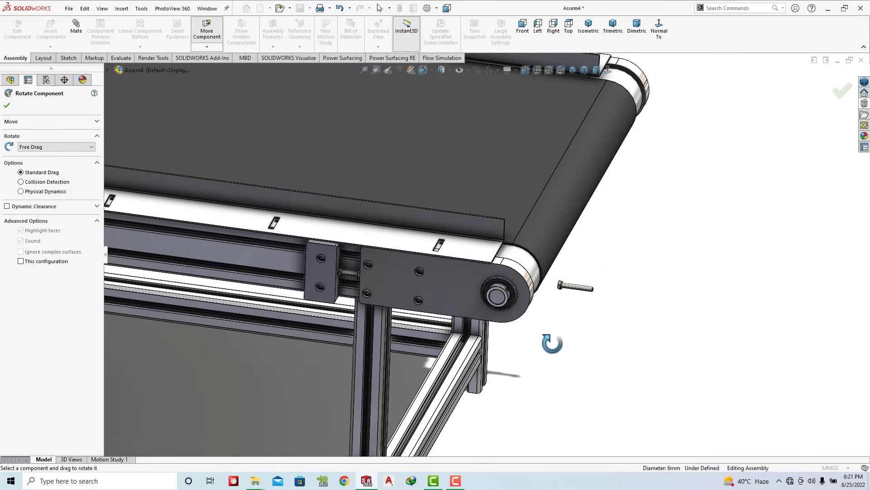
pyautogui.moveTo(573, 268); pyautogui.dragTo(558, 261)
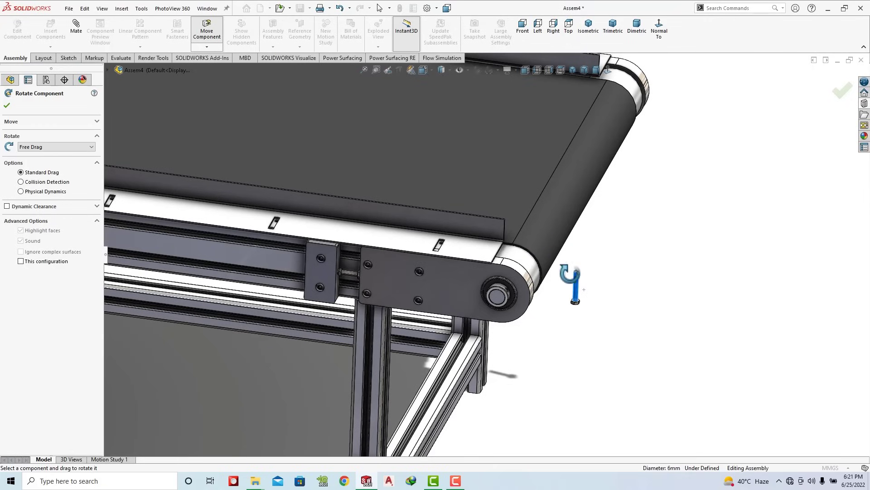
pyautogui.scroll(-3, 557, 261)
pyautogui.press('Escape')
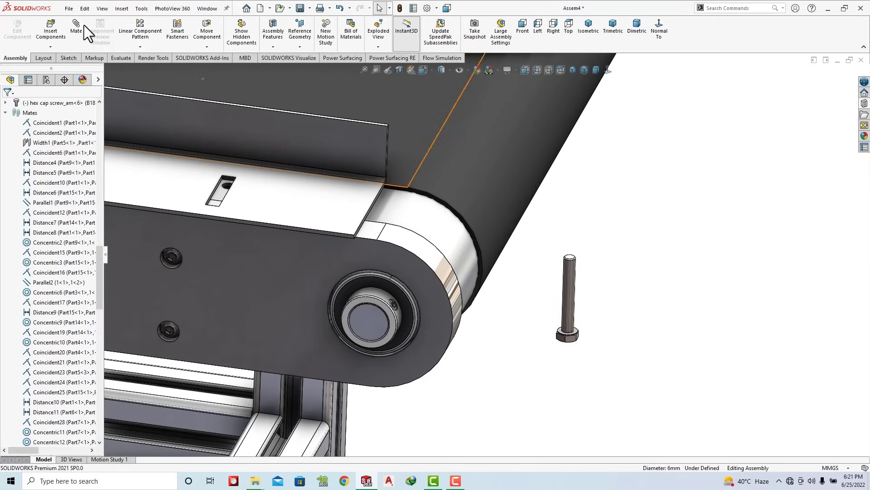
# Step: Hide the slotted plate to expose the hole and move the screw left above the belt
pyautogui.scroll(-1, 211, 162)
pyautogui.scroll(-1, 254, 186)
pyautogui.moveTo(287, 205)
pyautogui.mouseDown(button='middle')
pyautogui.moveTo(307, 225)
pyautogui.moveTo(281, 226)
pyautogui.moveTo(311, 217)
pyautogui.mouseUp(button='middle')
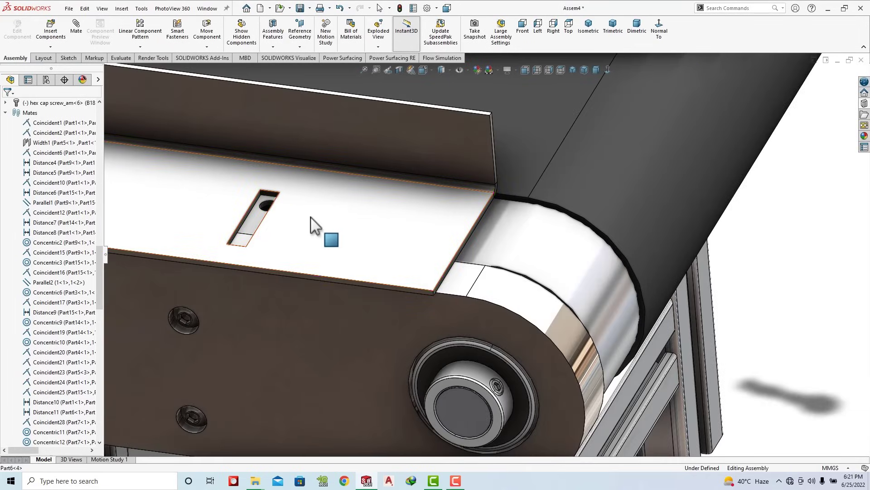
pyautogui.click(330, 229)
pyautogui.click(414, 179)
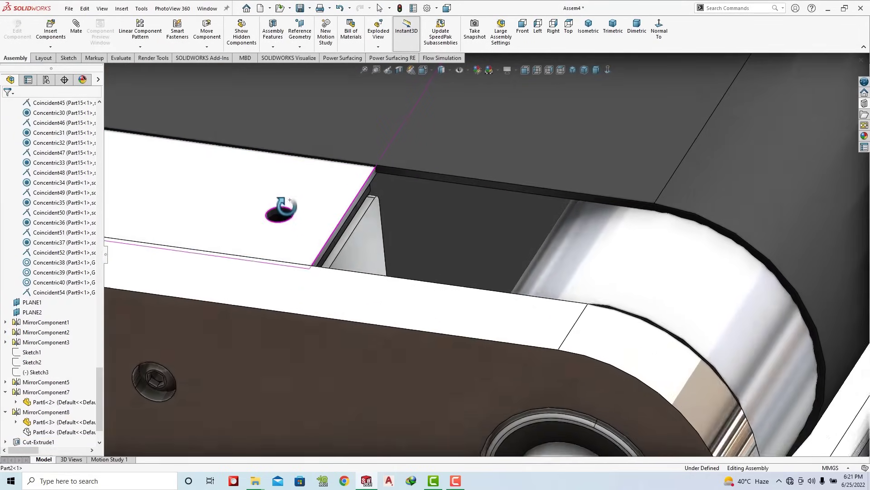
pyautogui.scroll(-2, 282, 204)
pyautogui.moveTo(282, 204)
pyautogui.mouseDown(button='middle')
pyautogui.moveTo(243, 218)
pyautogui.moveTo(256, 226)
pyautogui.moveTo(277, 217)
pyautogui.mouseUp(button='middle')
pyautogui.scroll(3, 256, 227)
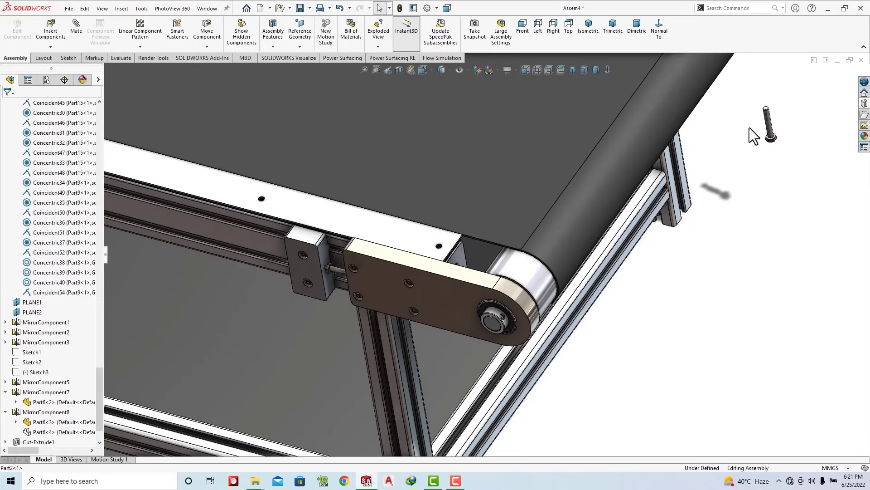
pyautogui.moveTo(772, 129); pyautogui.dragTo(738, 133)
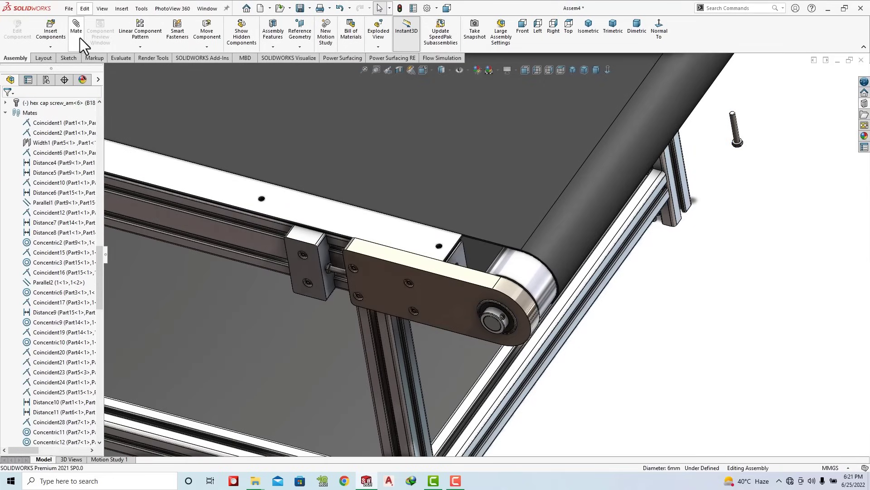
# Step: Mate the hex cap screw concentric with the plate hole
pyautogui.click(736, 126)
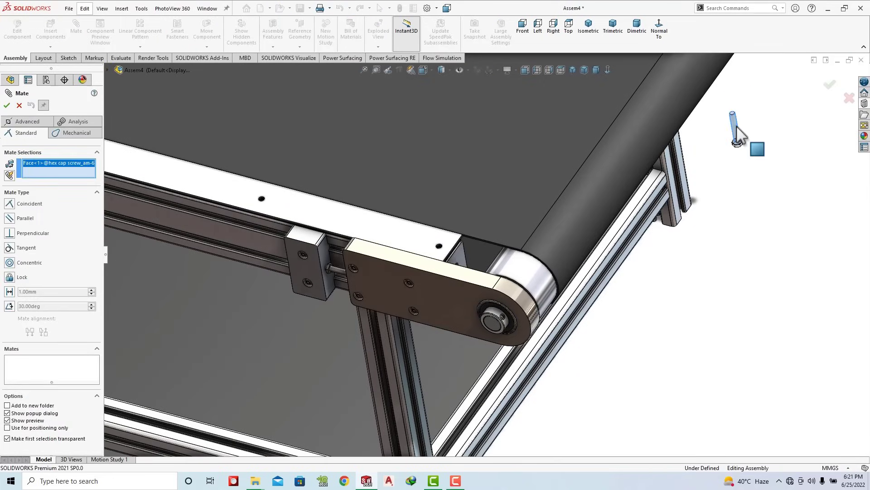
pyautogui.scroll(-3, 453, 227)
pyautogui.scroll(-3, 444, 251)
pyautogui.scroll(-2, 428, 241)
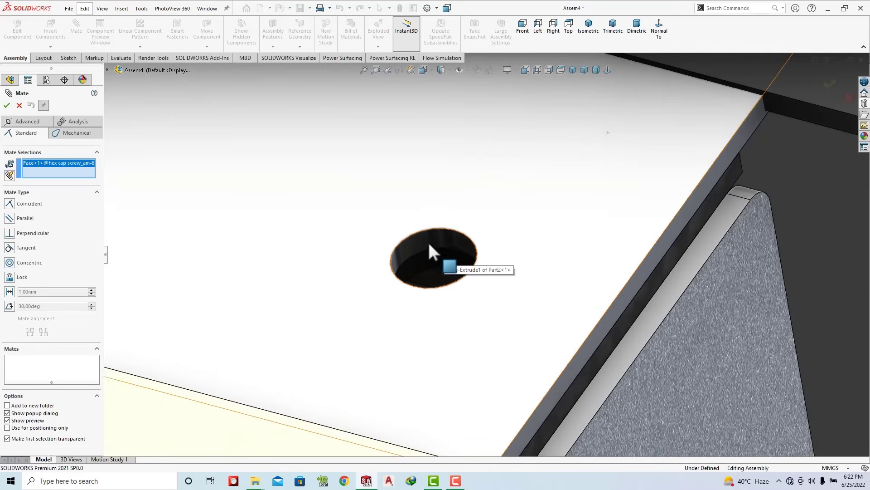
pyautogui.click(425, 238)
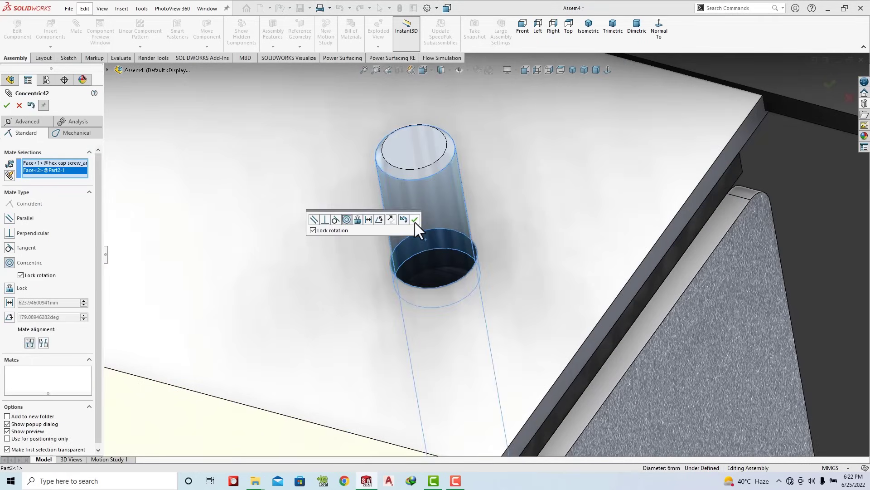
pyautogui.click(414, 221)
pyautogui.press('Escape')
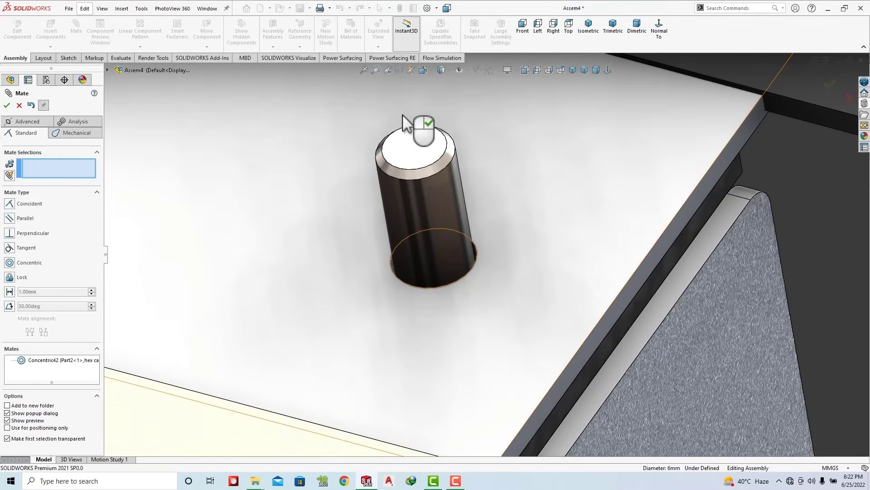
# Step: Lift the screw up along its axis above the plate
pyautogui.click(438, 218)
pyautogui.scroll(3, 453, 214)
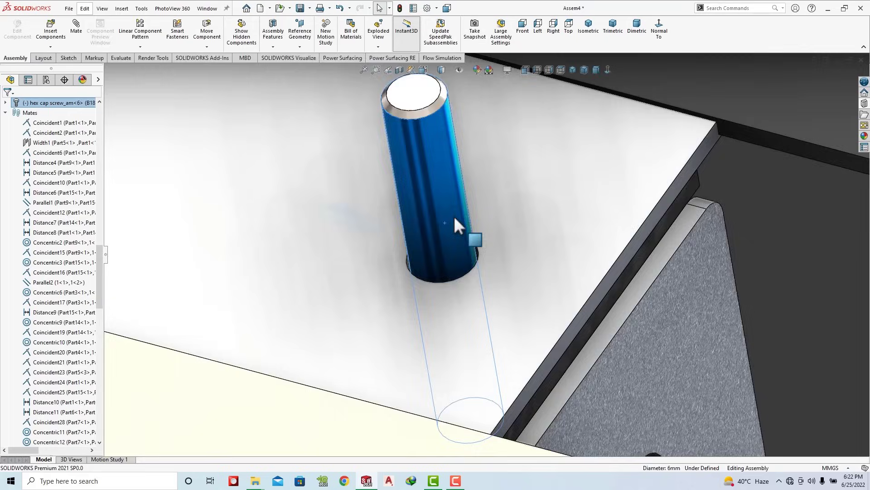
pyautogui.moveTo(453, 214)
pyautogui.mouseDown(button='middle')
pyautogui.moveTo(478, 235)
pyautogui.moveTo(512, 160)
pyautogui.moveTo(485, 233)
pyautogui.mouseUp(button='middle')
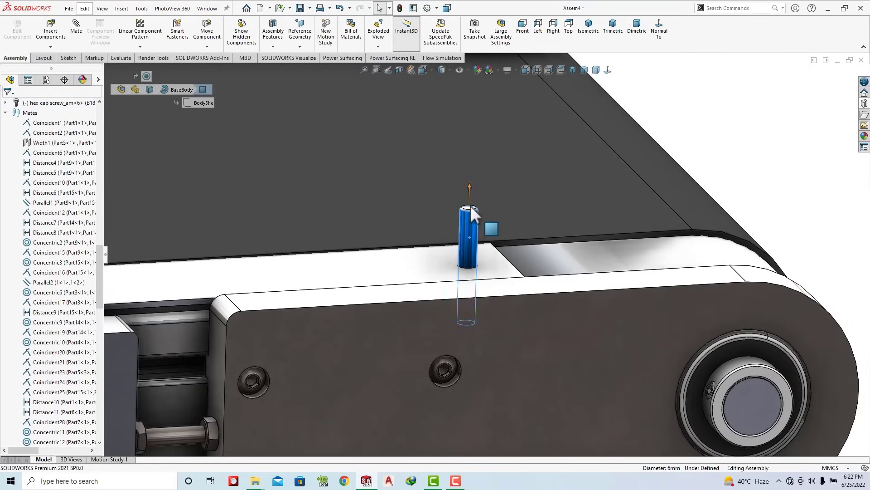
pyautogui.moveTo(485, 233); pyautogui.dragTo(477, 285)
pyautogui.press('Escape')
pyautogui.moveTo(477, 286)
pyautogui.mouseDown(button='middle')
pyautogui.moveTo(486, 223)
pyautogui.moveTo(515, 278)
pyautogui.moveTo(466, 247)
pyautogui.mouseUp(button='middle')
pyautogui.moveTo(436, 212); pyautogui.dragTo(436, 163)
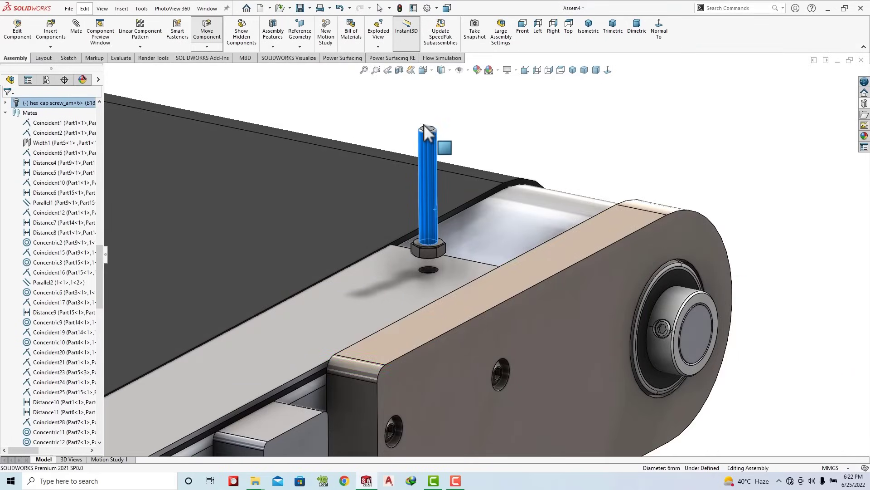
pyautogui.scroll(-3, 435, 251)
pyautogui.scroll(-3, 434, 252)
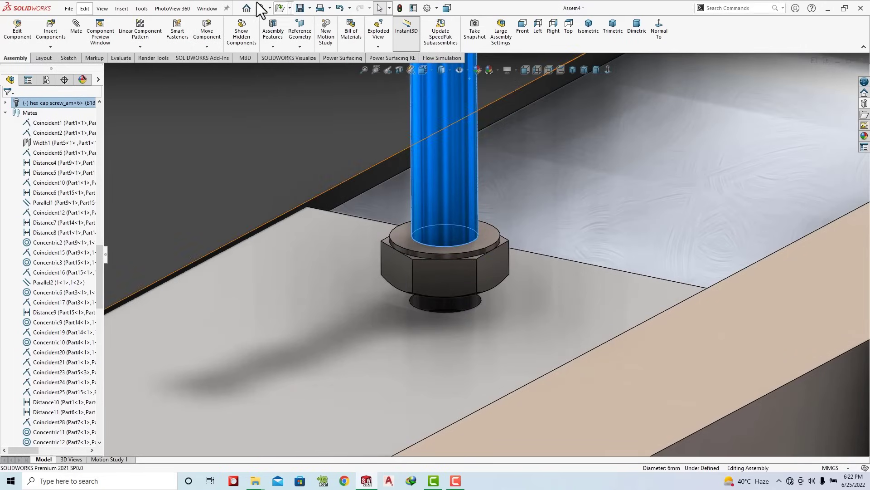
pyautogui.press('Escape')
# Step: Measure between the screw and plate with the Evaluate Measure tool
pyautogui.click(120, 58)
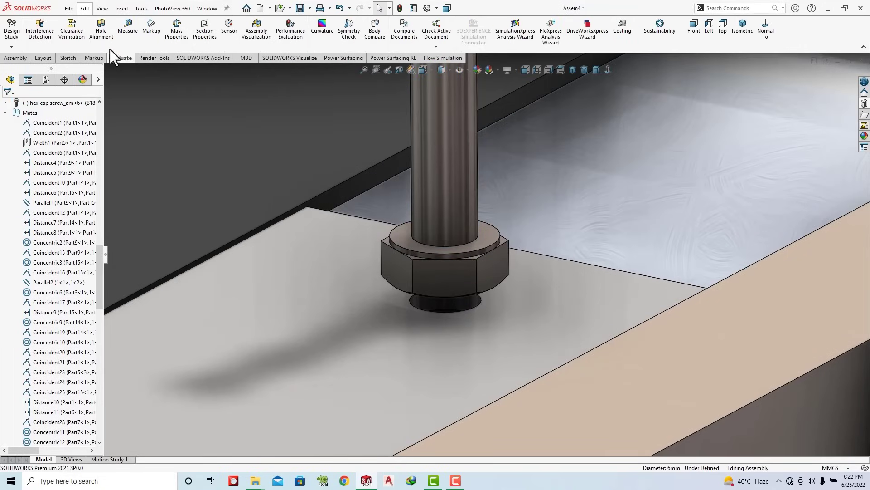
pyautogui.click(126, 26)
pyautogui.moveTo(418, 253)
pyautogui.mouseDown(button='middle')
pyautogui.moveTo(408, 219)
pyautogui.moveTo(428, 259)
pyautogui.moveTo(398, 274)
pyautogui.mouseUp(button='middle')
pyautogui.press('Escape')
pyautogui.scroll(3, 414, 272)
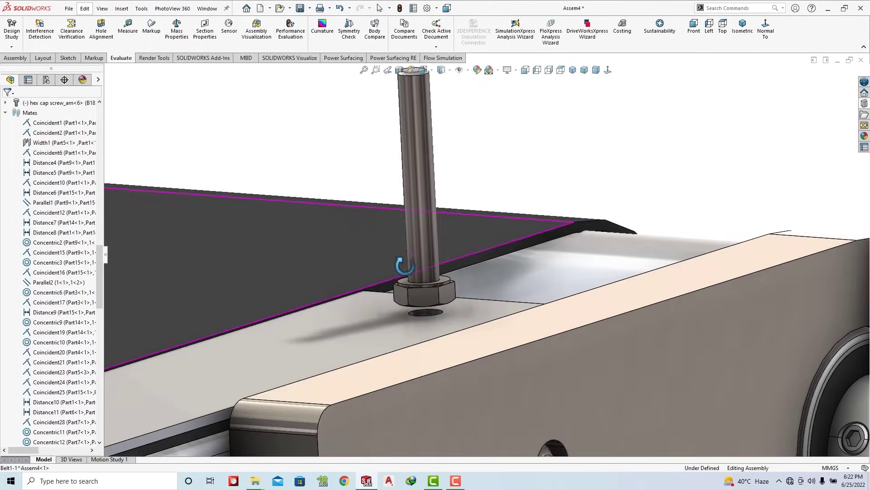
pyautogui.click(17, 58)
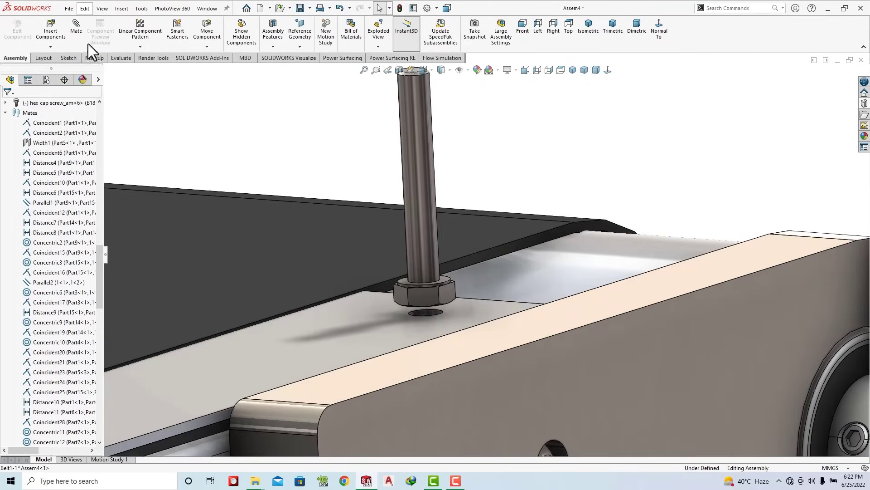
# Step: Mate the washer's underside coincident with the plate's top face
pyautogui.scroll(-3, 457, 293)
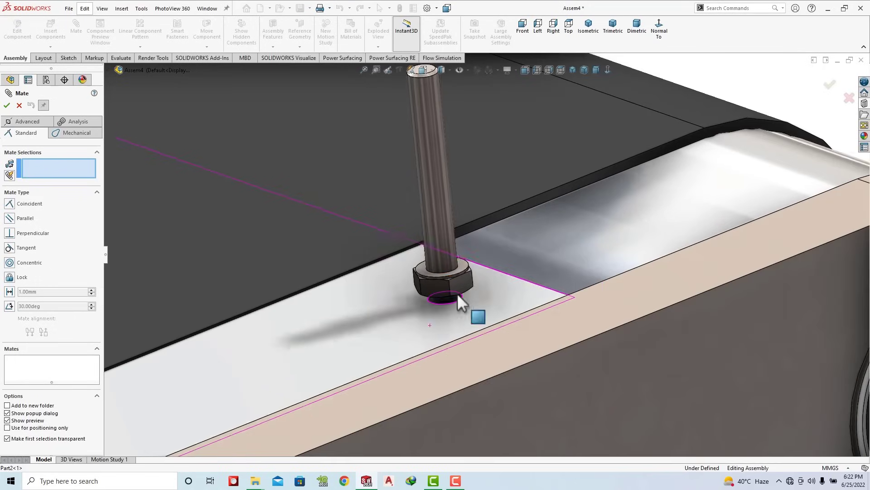
pyautogui.click(463, 265)
pyautogui.click(463, 299)
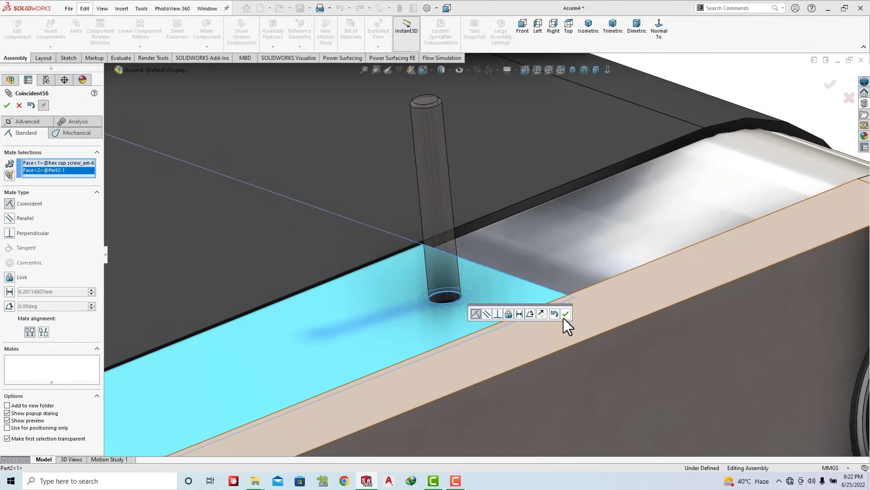
pyautogui.click(566, 317)
pyautogui.rightClick(564, 314)
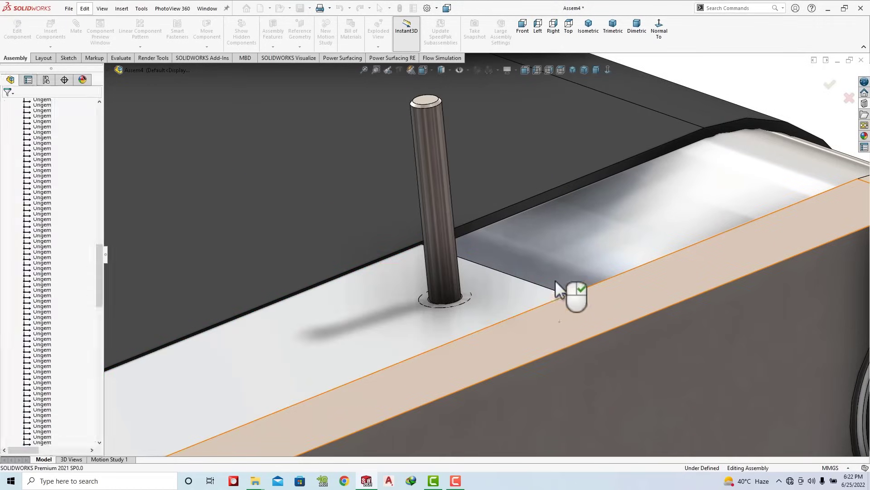
pyautogui.scroll(3, 556, 279)
pyautogui.scroll(3, 547, 277)
pyautogui.scroll(2, 574, 271)
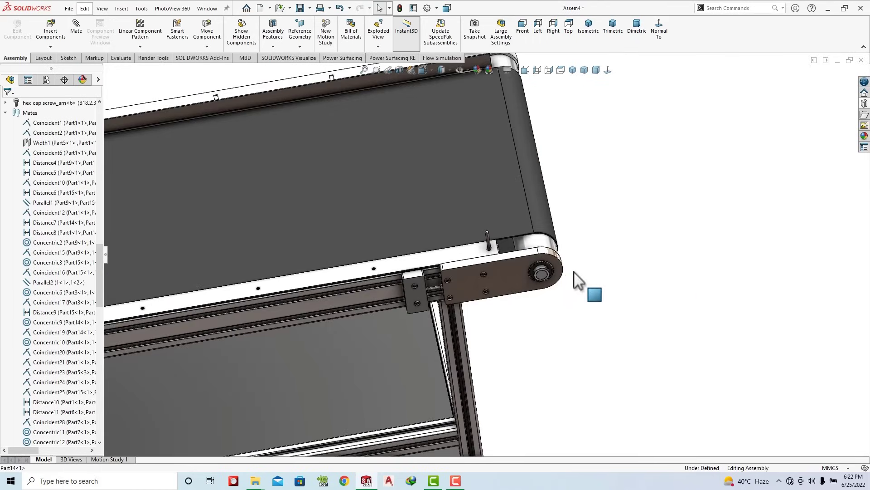
pyautogui.click(641, 25)
pyautogui.scroll(-3, 653, 245)
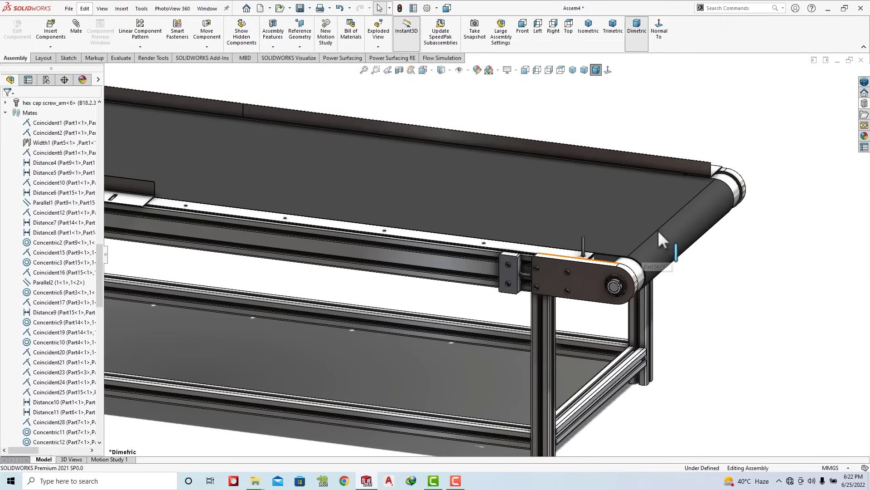
pyautogui.click(863, 107)
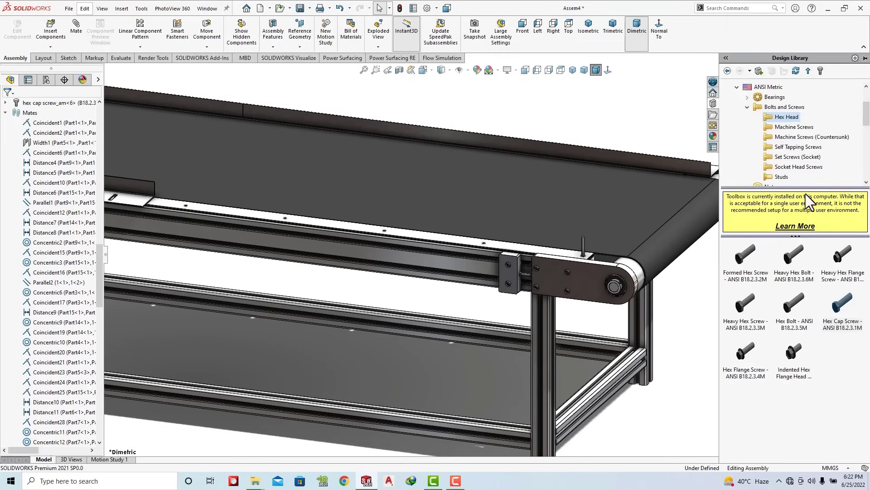
pyautogui.click(748, 107)
pyautogui.click(769, 118)
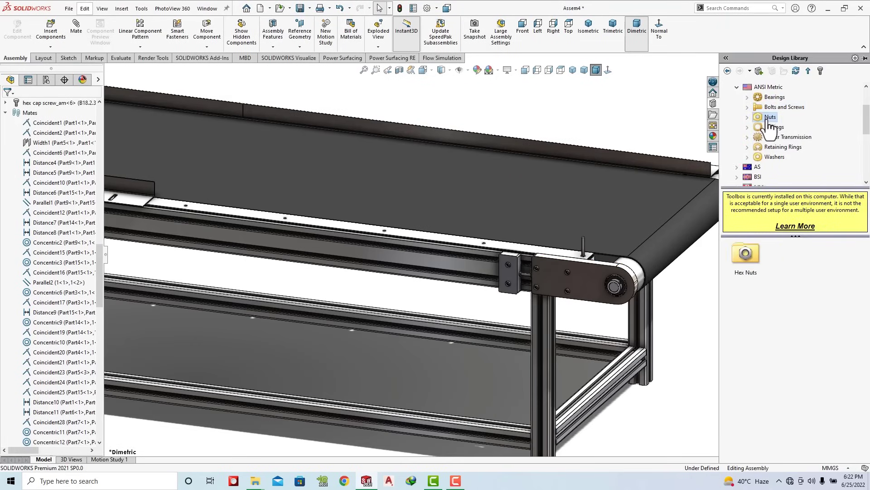
pyautogui.doubleClick(747, 254)
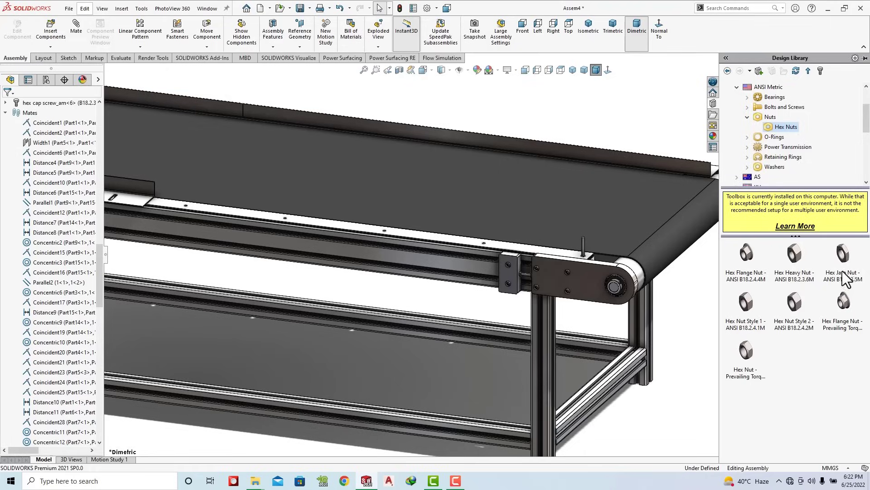
pyautogui.moveTo(845, 277); pyautogui.dragTo(583, 242)
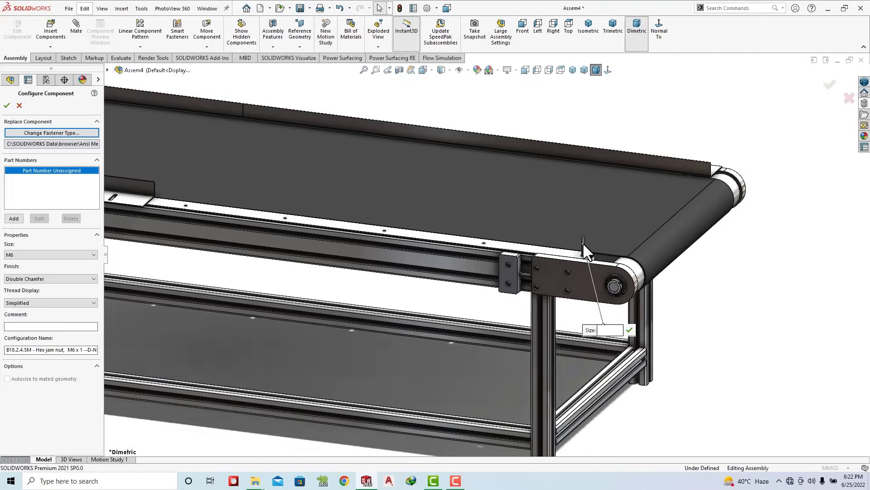
pyautogui.scroll(-2, 583, 242)
pyautogui.scroll(-3, 583, 242)
pyautogui.scroll(-3, 549, 249)
pyautogui.scroll(-2, 535, 248)
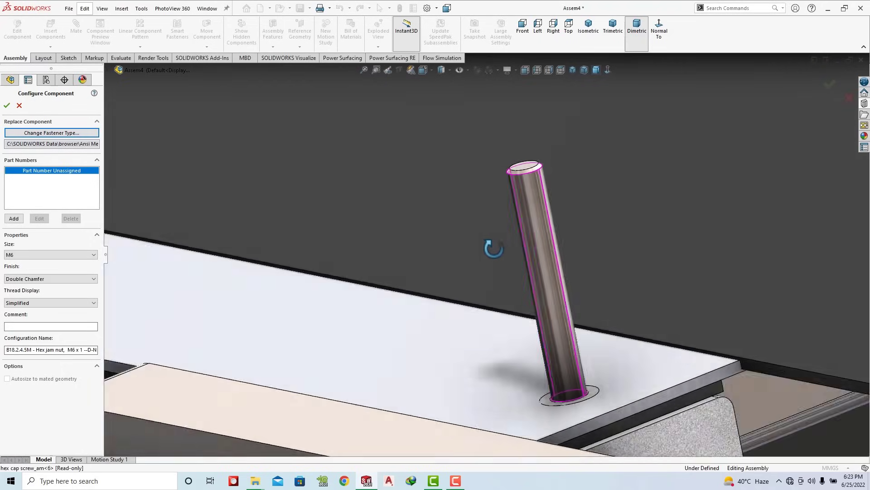
pyautogui.scroll(5, 567, 274)
pyautogui.press('Return')
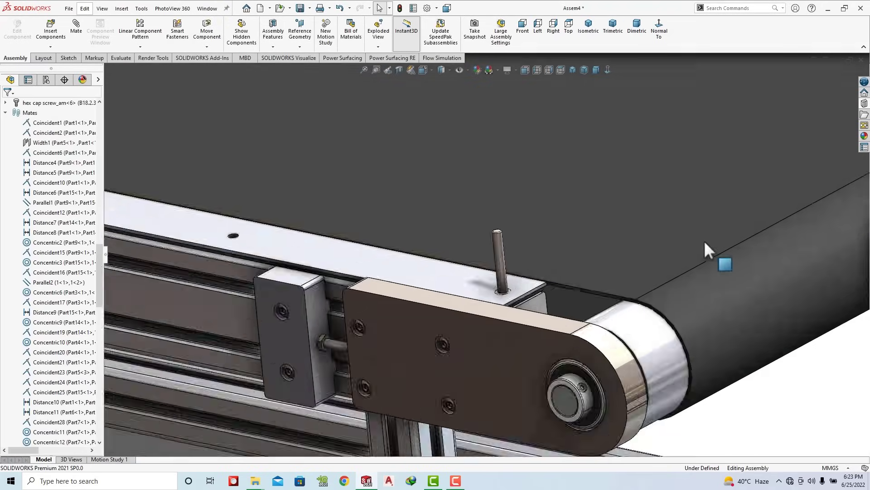
# Step: Change Coincident56 into a flipped 3.00 mm distance mate, Distance12
pyautogui.scroll(3, 703, 240)
pyautogui.scroll(-2, 537, 242)
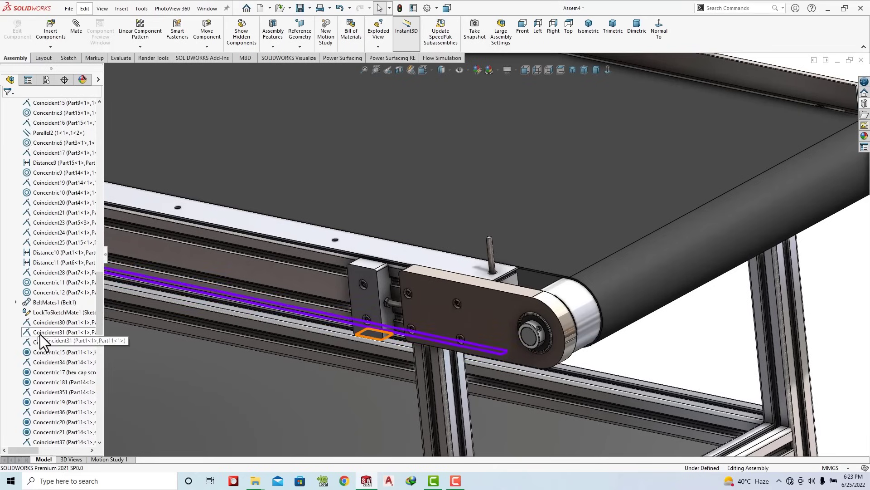
pyautogui.scroll(-10, 46, 428)
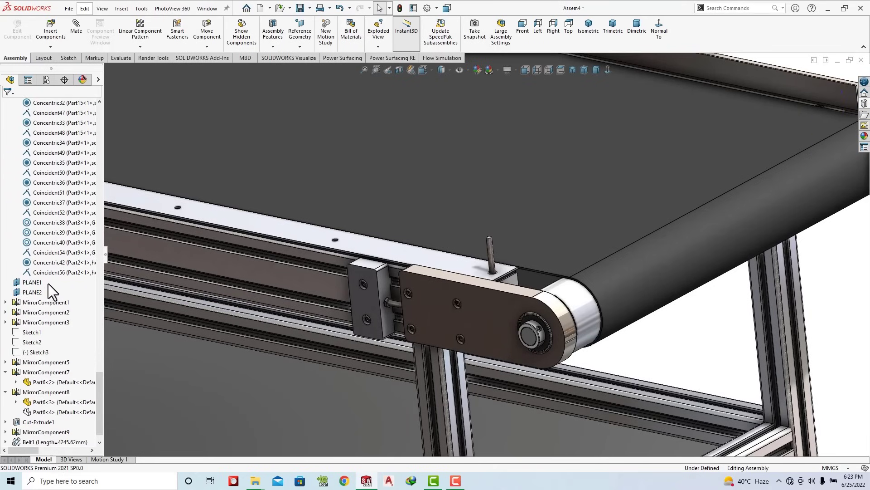
pyautogui.click(55, 272)
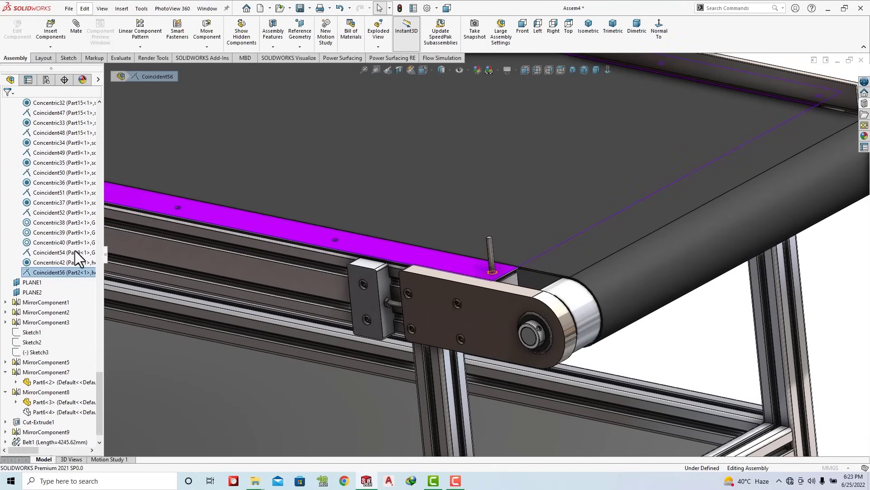
pyautogui.click(57, 252)
pyautogui.click(9, 291)
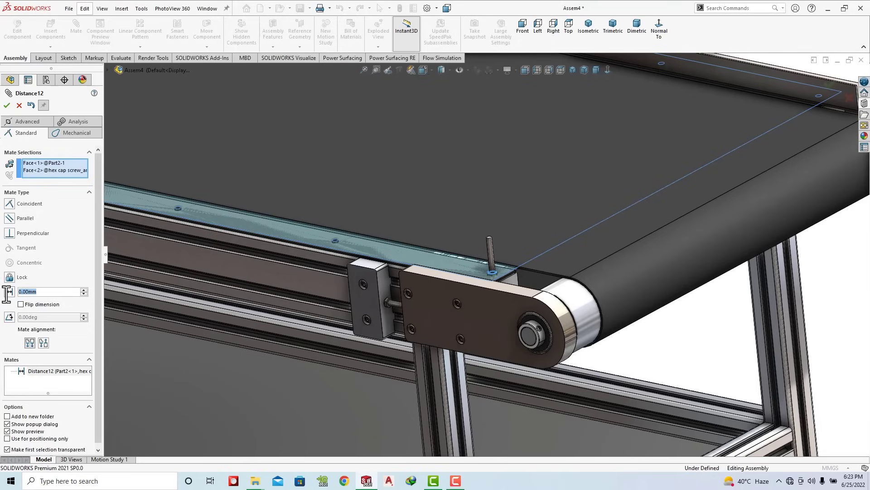
pyautogui.write('1')
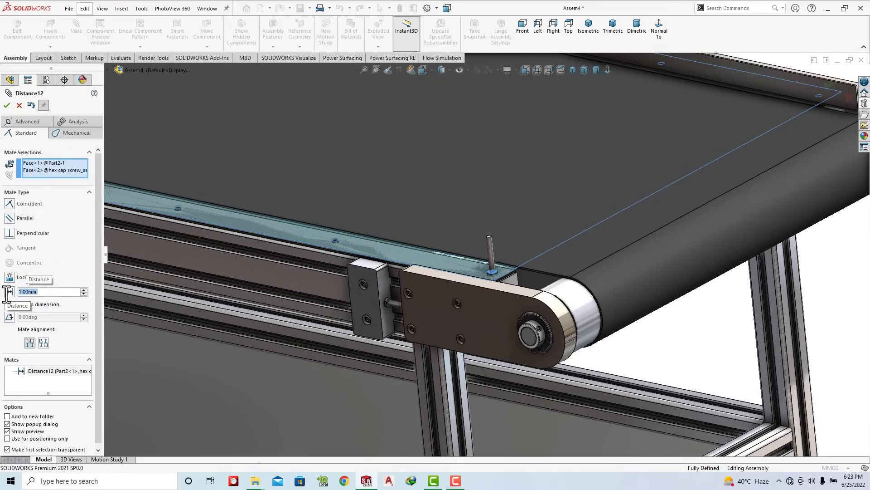
pyautogui.scroll(-3, 472, 245)
pyautogui.scroll(-3, 505, 265)
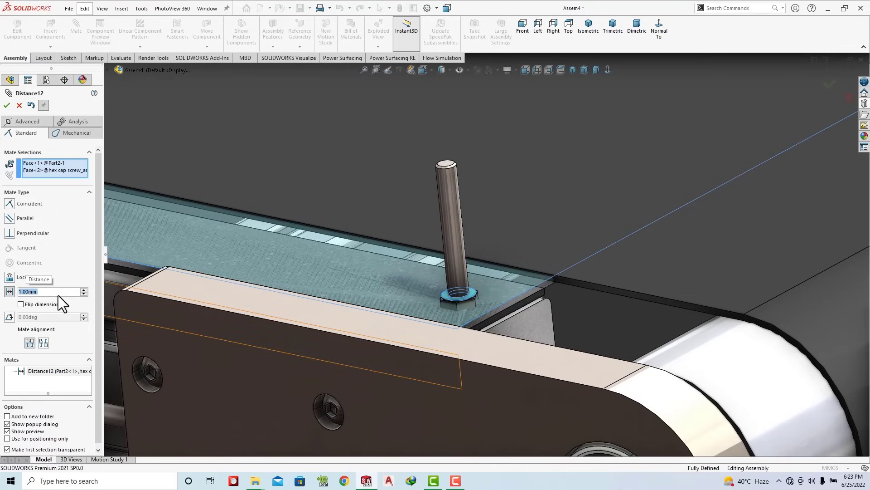
pyautogui.click(21, 305)
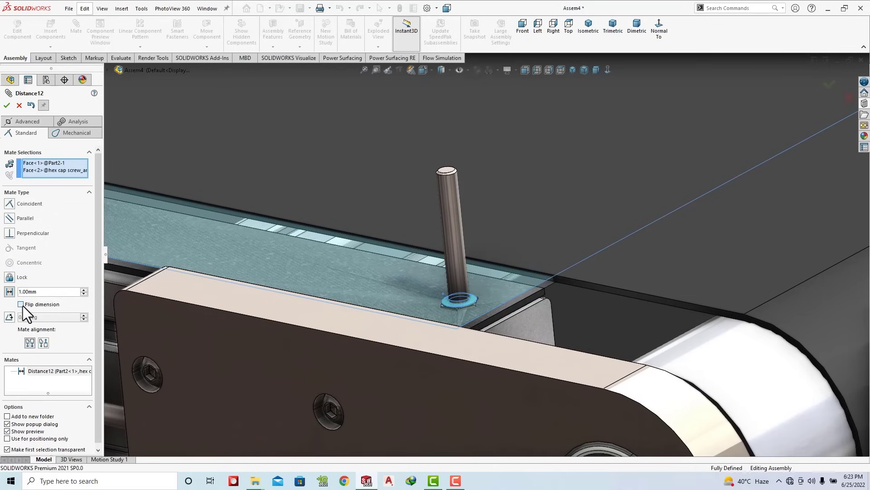
pyautogui.moveTo(36, 292); pyautogui.dragTo(28, 292)
pyautogui.write('3')
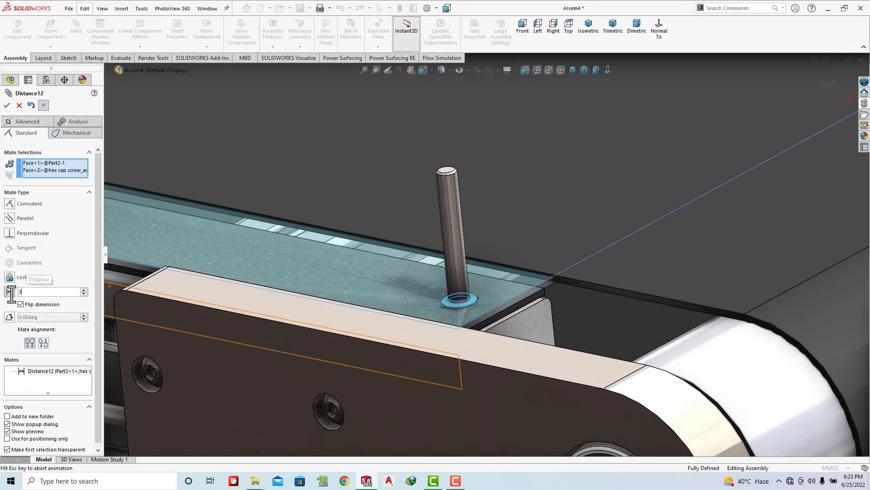
pyautogui.click(6, 106)
# Step: Insert an M6 hex jam nut from the Design Library beside the conveyor
pyautogui.click(19, 106)
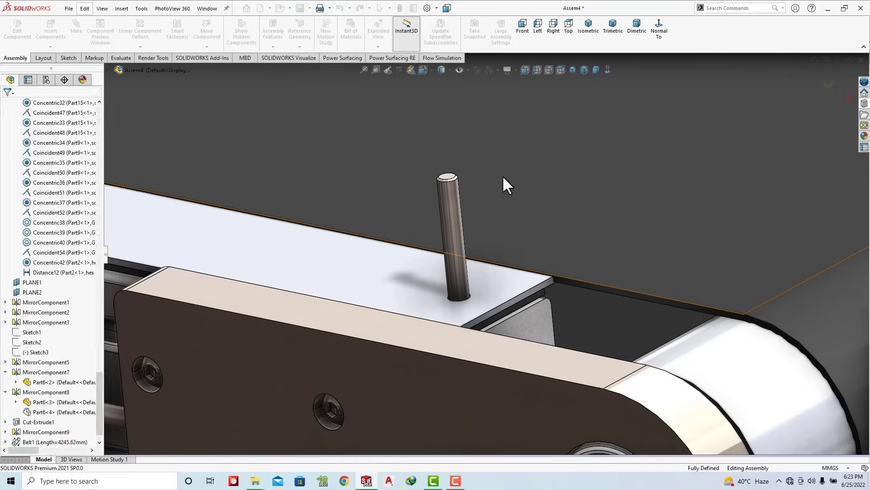
pyautogui.scroll(5, 502, 175)
pyautogui.scroll(3, 583, 219)
pyautogui.click(865, 115)
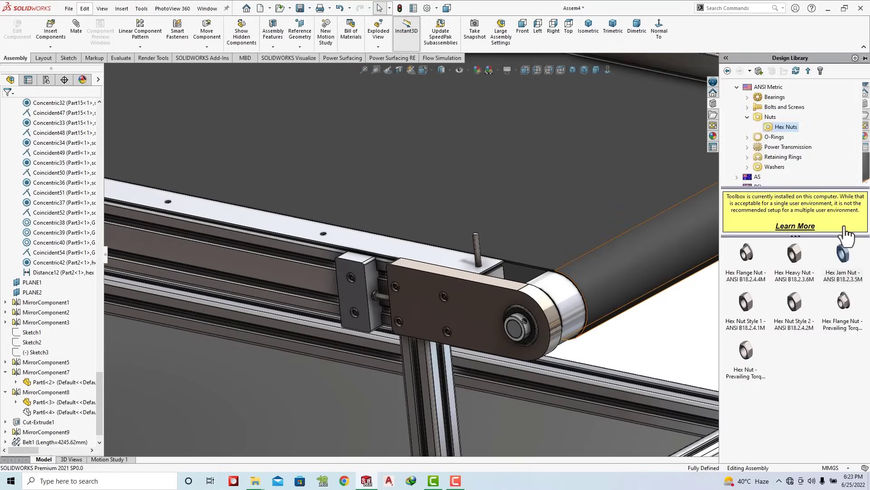
pyautogui.moveTo(844, 243); pyautogui.dragTo(702, 317)
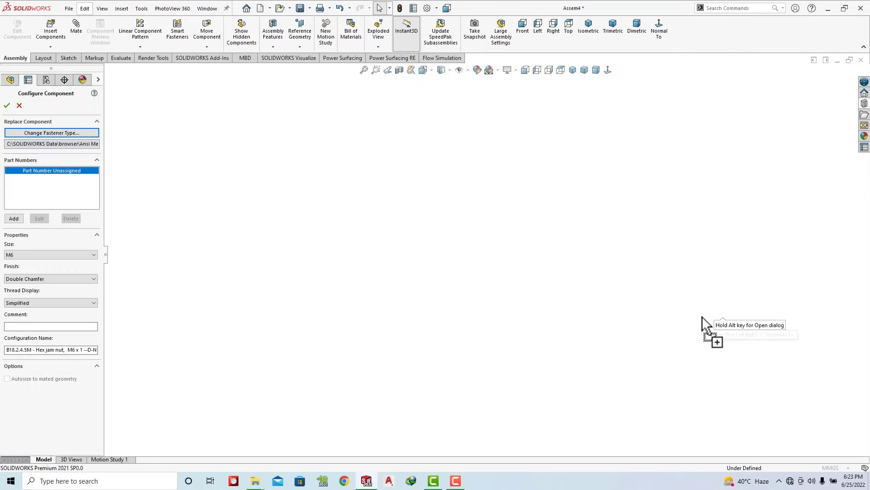
pyautogui.moveTo(703, 317); pyautogui.dragTo(702, 316)
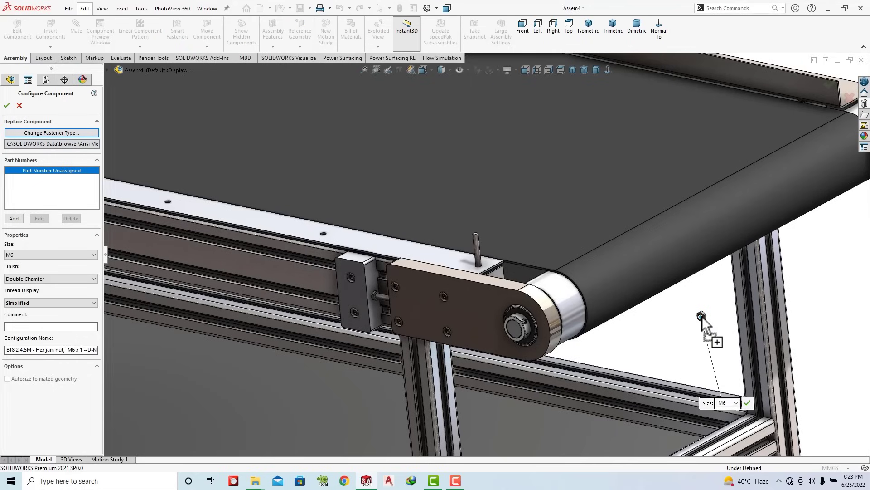
pyautogui.click(35, 280)
pyautogui.click(7, 106)
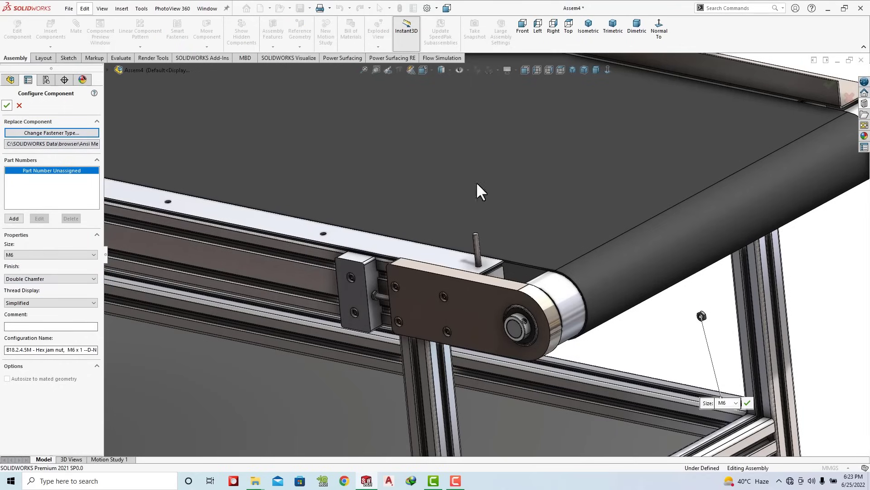
pyautogui.press('Escape')
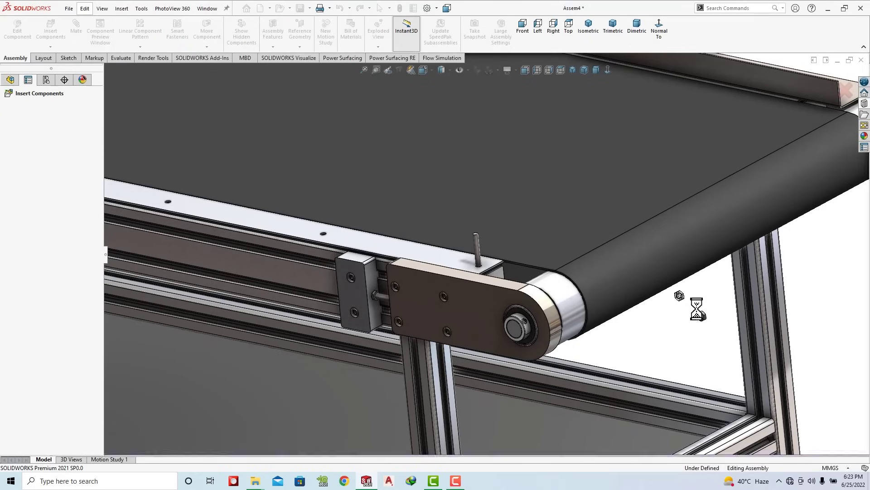
# Step: Mate the nut's inner hole concentric with the hex cap screw
pyautogui.scroll(-3, 684, 310)
pyautogui.scroll(-5, 594, 286)
pyautogui.click(603, 294)
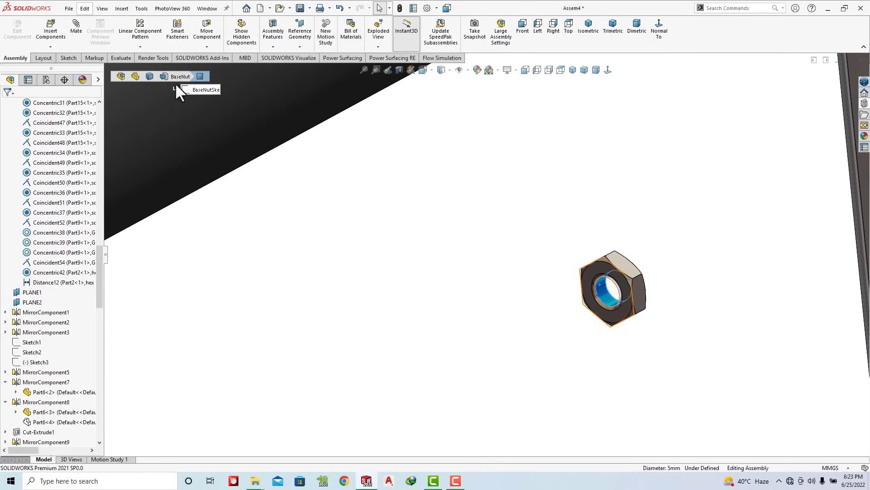
pyautogui.scroll(5, 586, 308)
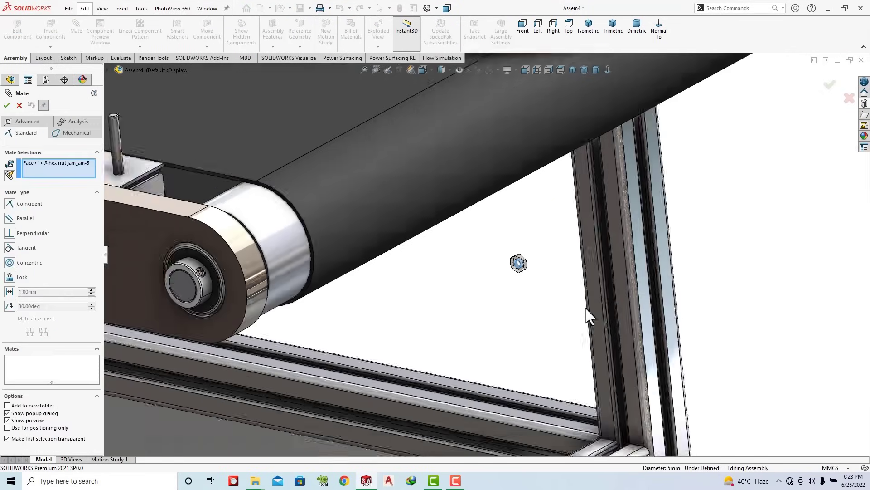
pyautogui.scroll(3, 586, 313)
pyautogui.click(316, 197)
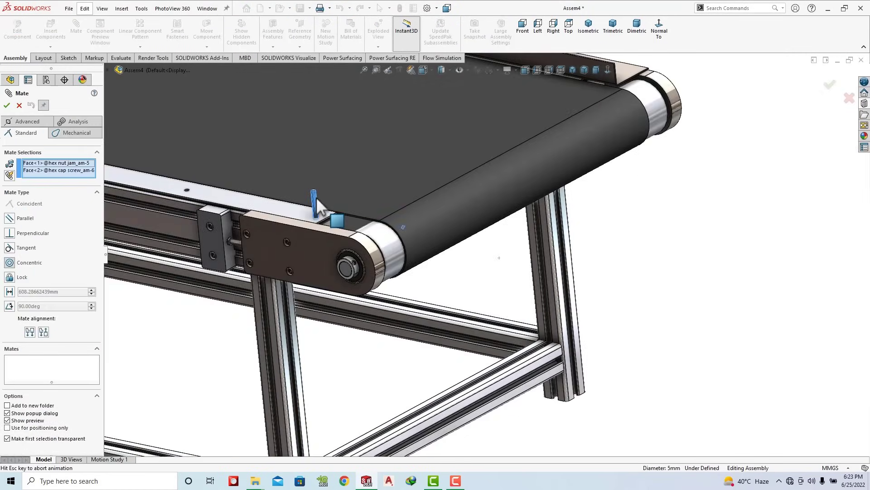
pyautogui.click(303, 176)
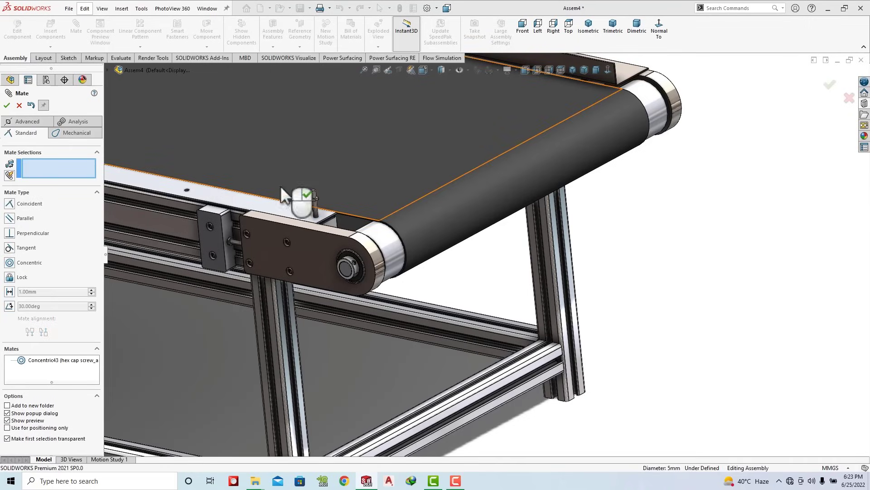
pyautogui.click(6, 105)
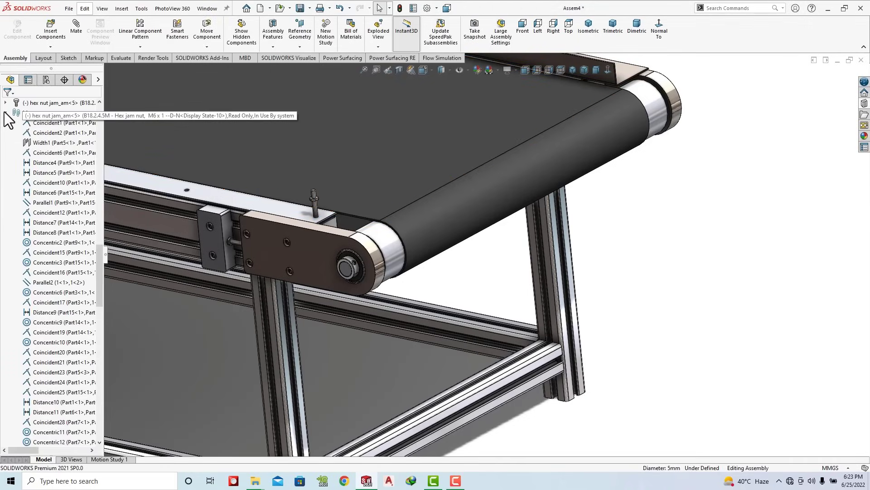
# Step: Show the conveyor in dimetric view and make the rail part Part6<4> visible again
pyautogui.click(642, 25)
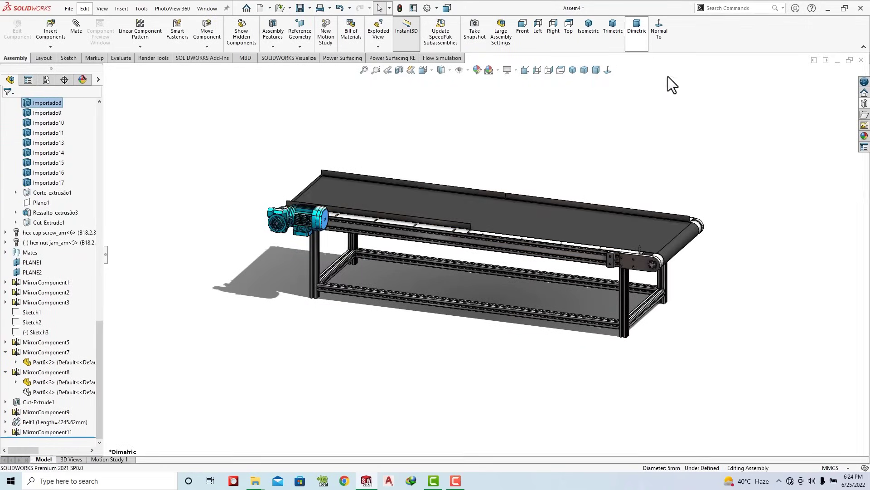
pyautogui.scroll(-2, 644, 256)
pyautogui.scroll(-3, 619, 265)
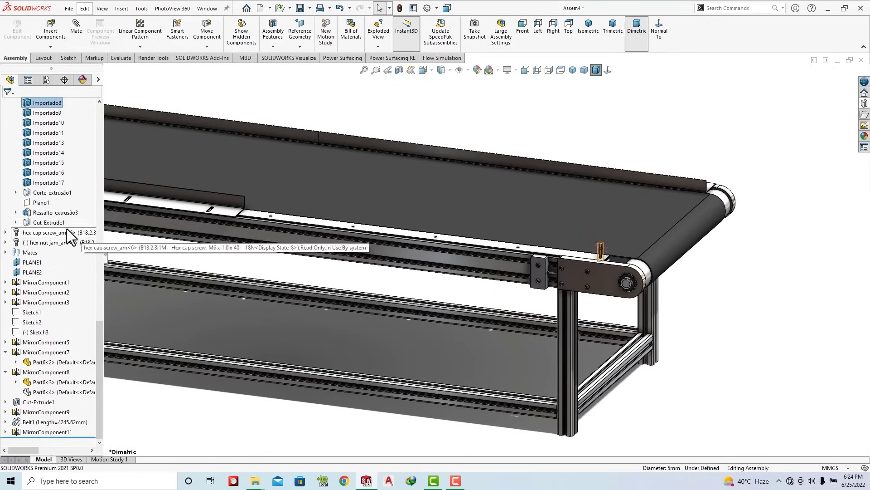
pyautogui.click(59, 393)
pyautogui.click(110, 367)
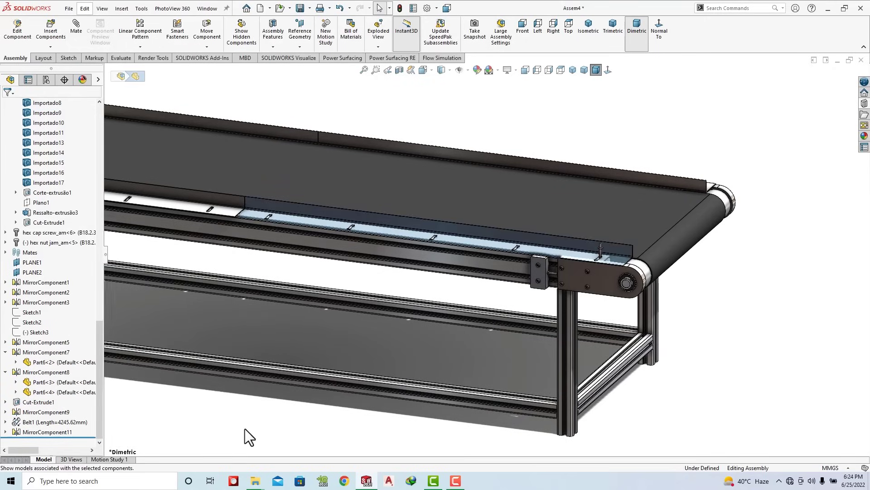
pyautogui.scroll(3, 423, 301)
pyautogui.scroll(3, 450, 254)
pyautogui.scroll(3, 450, 254)
pyautogui.scroll(2, 450, 254)
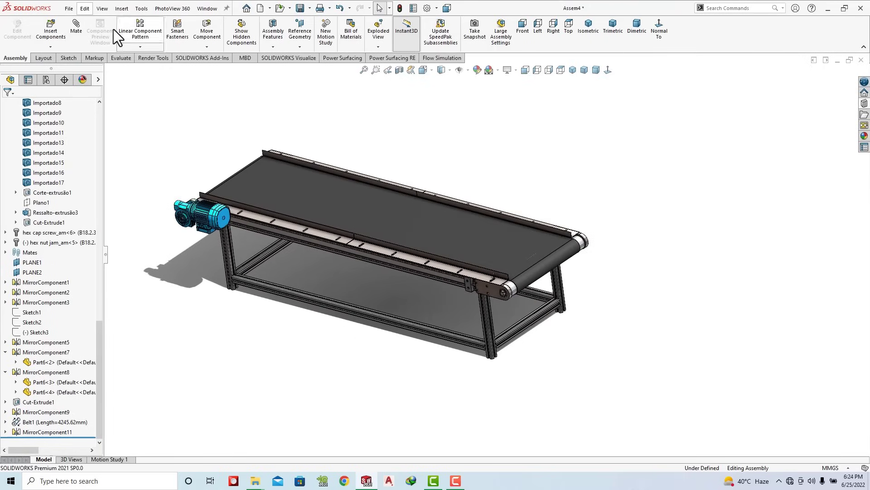
pyautogui.scroll(10, 9, 200)
pyautogui.click(5, 282)
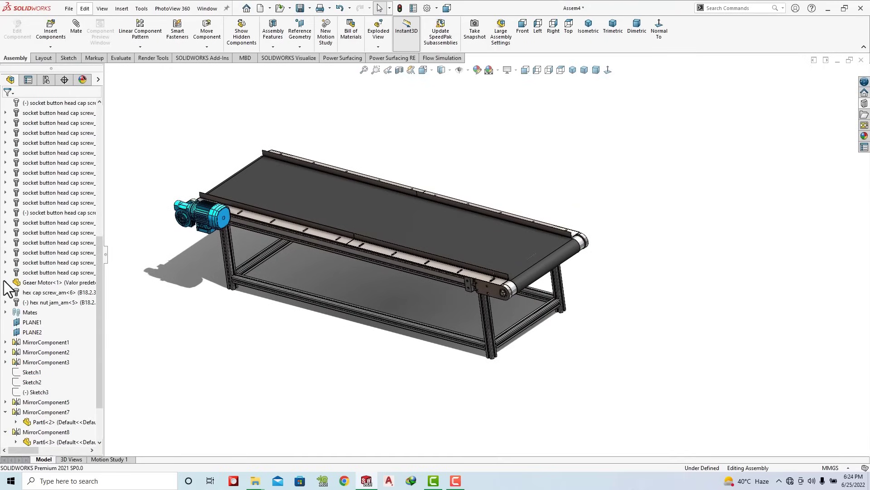
# Step: Start a linear component pattern along the conveyor edge with the hex cap screw and nut
pyautogui.click(138, 48)
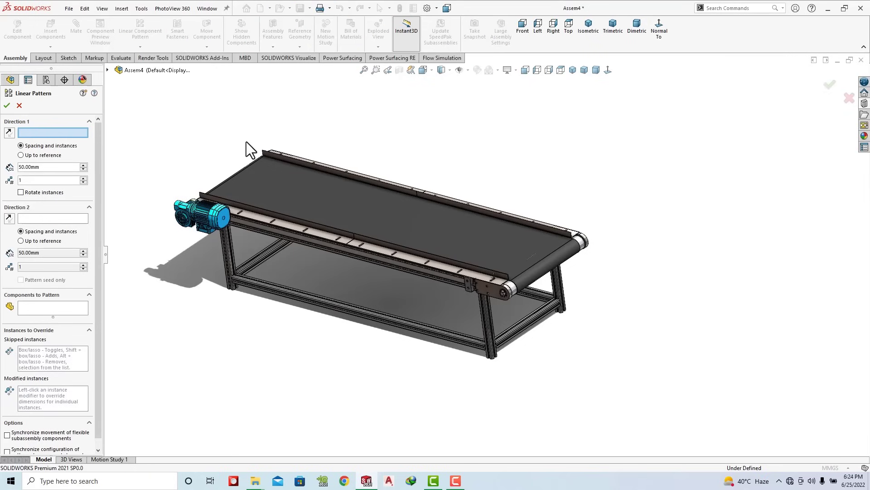
pyautogui.click(293, 222)
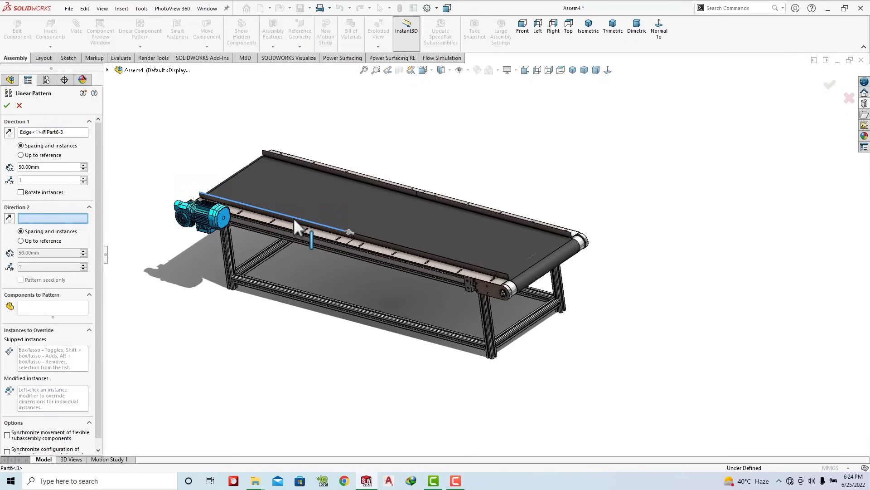
pyautogui.click(58, 307)
pyautogui.scroll(-3, 491, 262)
pyautogui.scroll(-3, 529, 233)
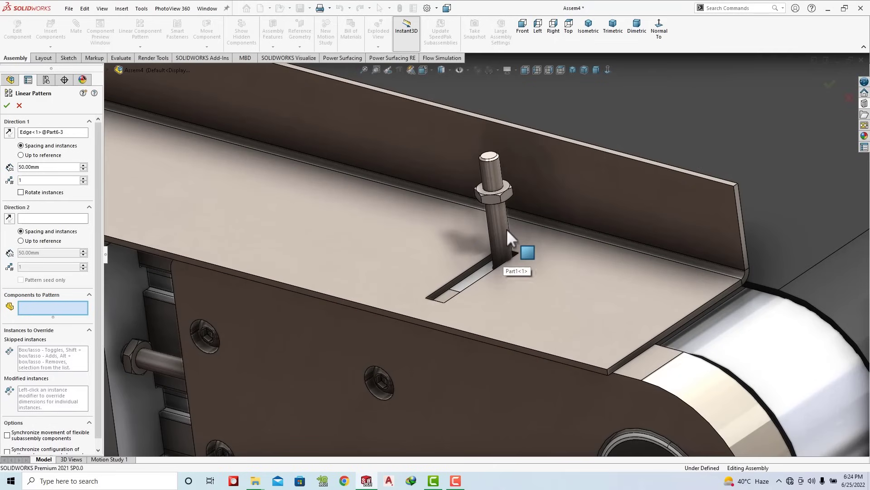
pyautogui.click(502, 203)
pyautogui.click(497, 199)
# Step: Set the pattern to 212.50 mm spacing and 5 instances, and confirm it
pyautogui.scroll(5, 543, 261)
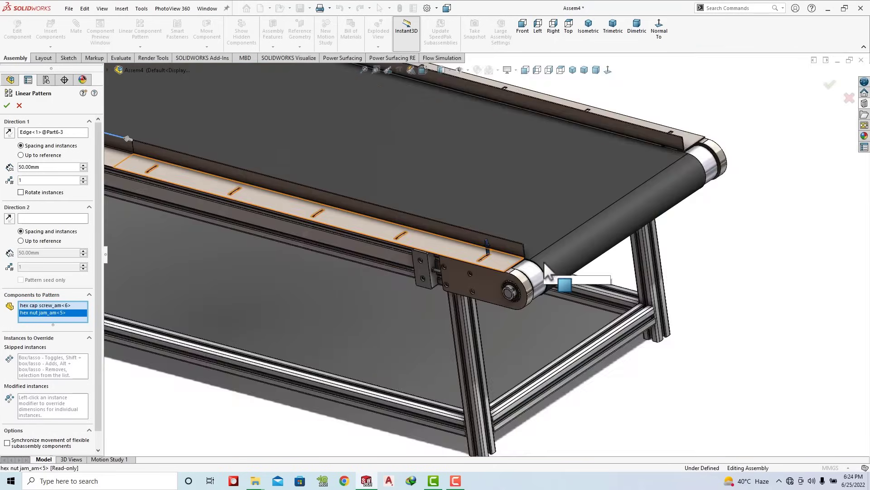
pyautogui.scroll(3, 543, 261)
pyautogui.write('212.5')
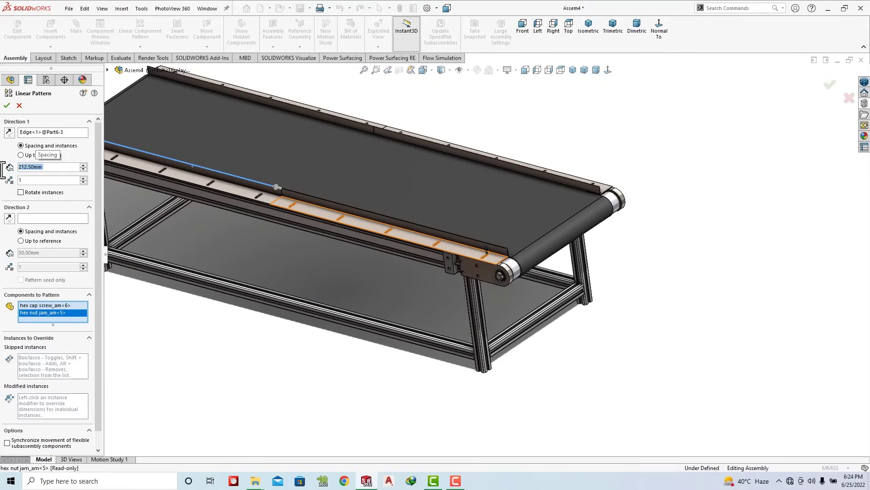
pyautogui.click(83, 178)
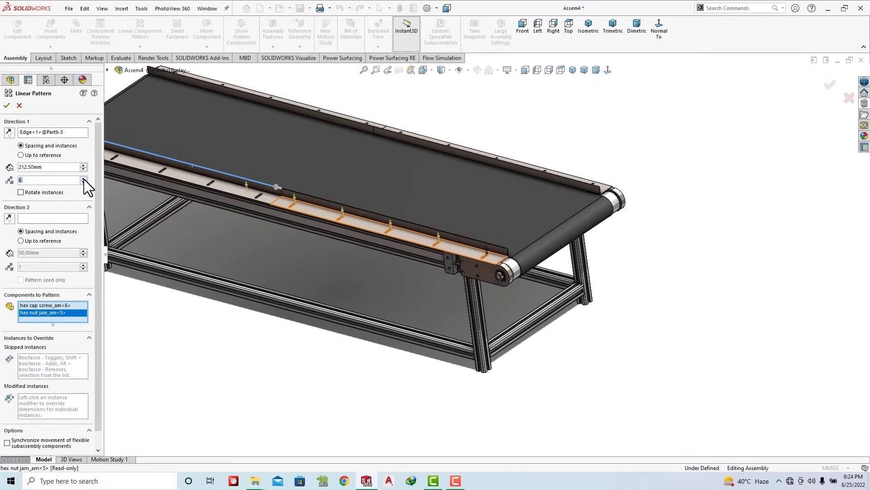
pyautogui.click(83, 181)
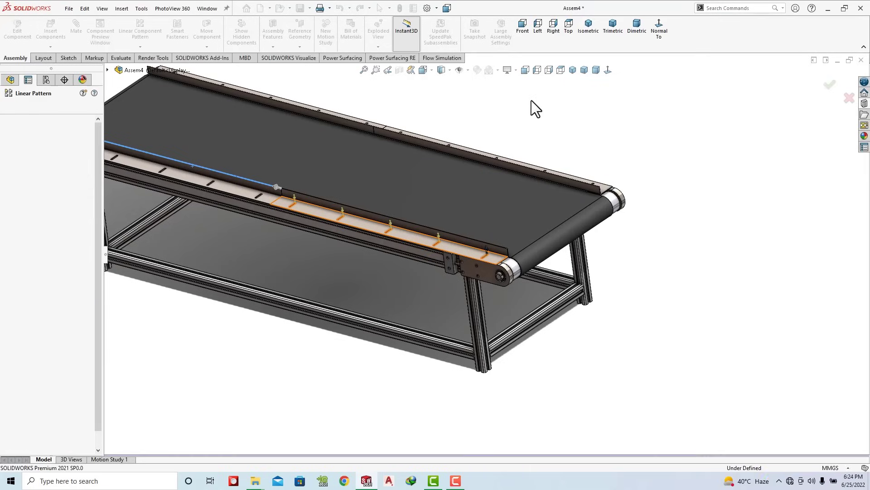
pyautogui.press('Return')
pyautogui.scroll(-4, 304, 205)
pyautogui.scroll(3, 304, 205)
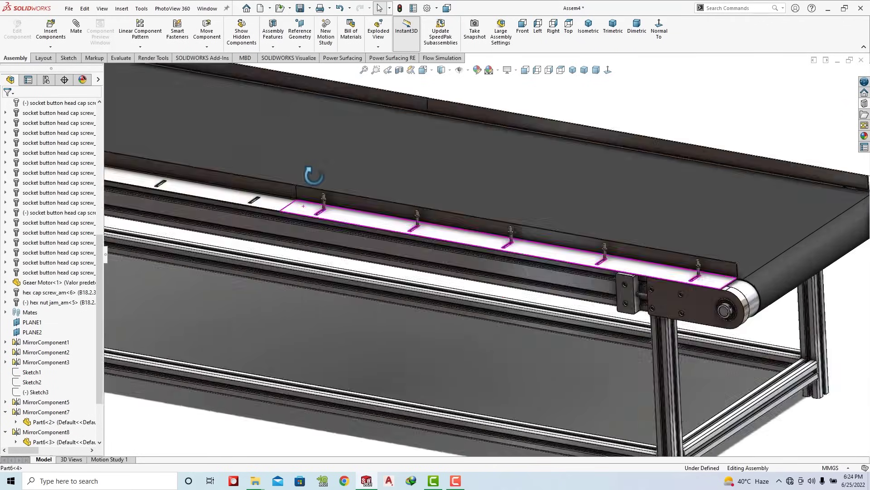
pyautogui.scroll(2, 297, 181)
pyautogui.scroll(-5, 336, 199)
pyautogui.click(338, 199)
pyautogui.moveTo(338, 199)
pyautogui.mouseDown(button='middle')
pyautogui.moveTo(340, 272)
pyautogui.moveTo(308, 181)
pyautogui.moveTo(281, 195)
pyautogui.moveTo(301, 179)
pyautogui.moveTo(332, 206)
pyautogui.moveTo(353, 196)
pyautogui.mouseUp(button='middle')
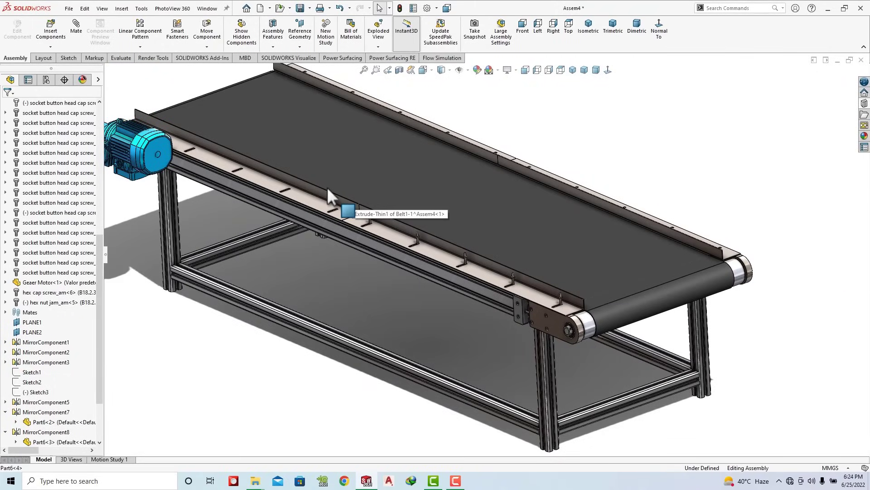
pyautogui.scroll(5, 42, 183)
pyautogui.scroll(5, 42, 180)
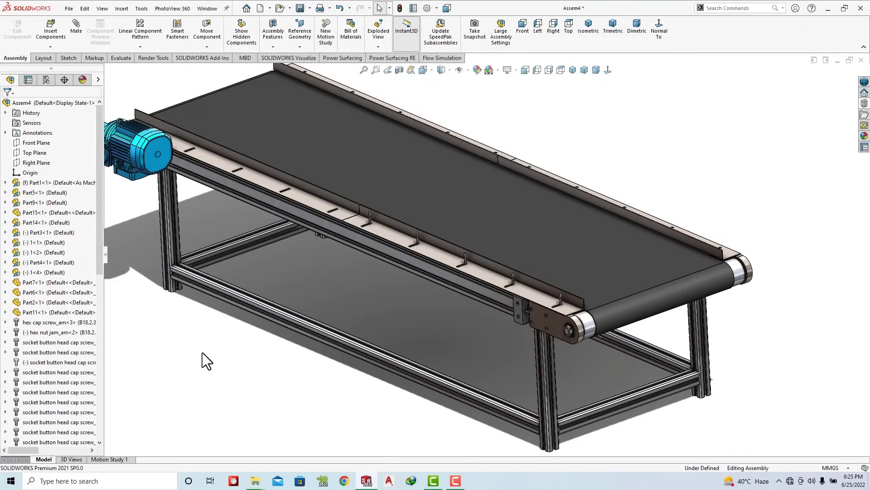
pyautogui.scroll(-10, 56, 274)
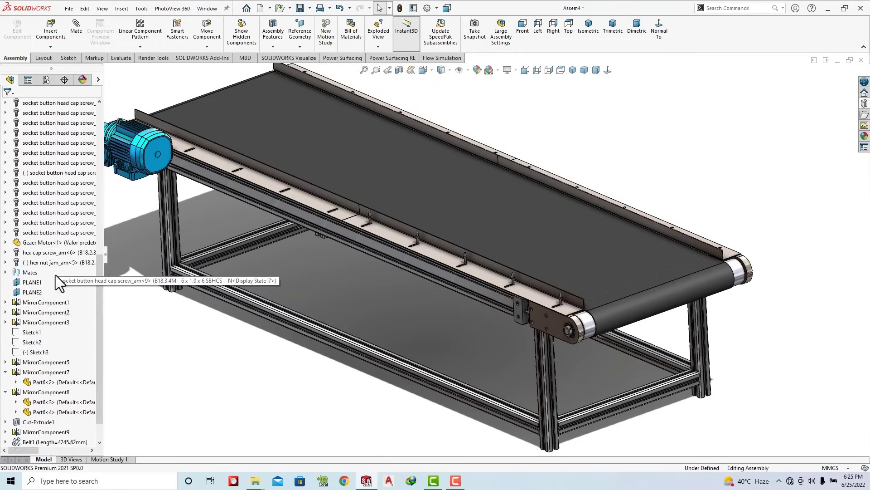
pyautogui.scroll(-1, 55, 275)
pyautogui.click(31, 261)
pyautogui.moveTo(313, 276)
pyautogui.mouseDown(button='middle')
pyautogui.moveTo(343, 294)
pyautogui.moveTo(356, 345)
pyautogui.mouseUp(button='middle')
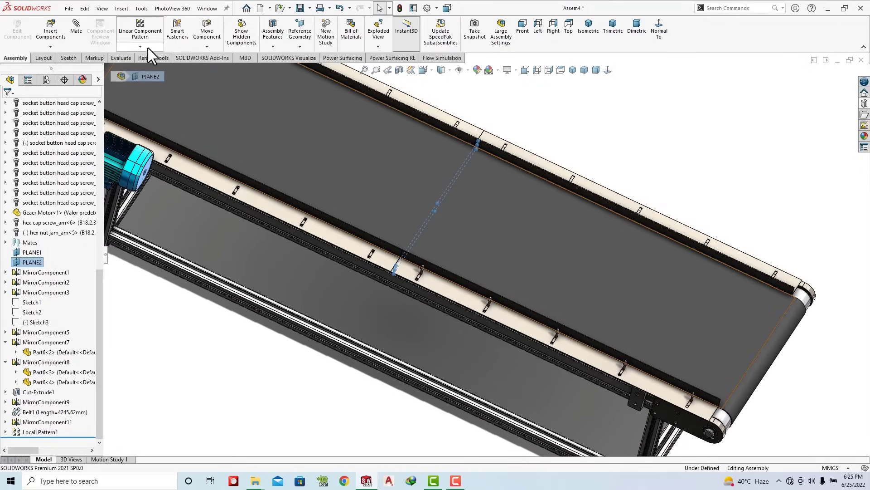
pyautogui.click(148, 48)
# Step: Mirror the patterned screws and nuts (LocalLPattern1) about PLANE2 to the rail's other half
pyautogui.click(148, 119)
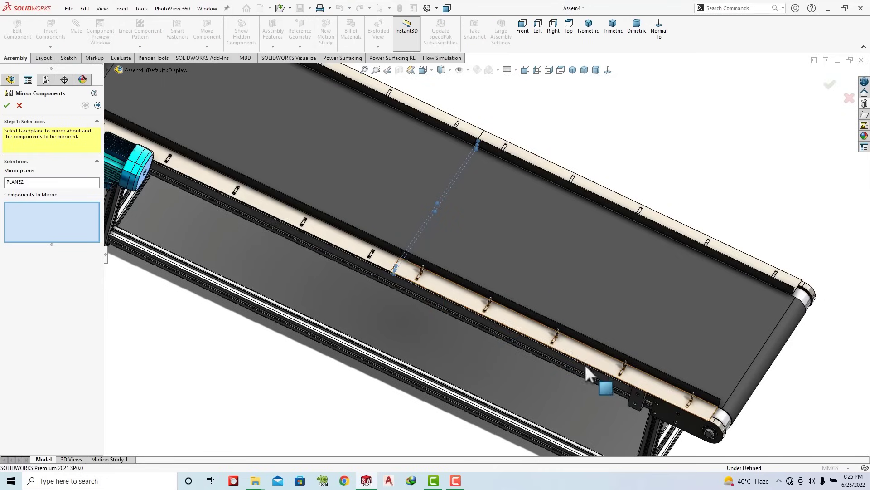
pyautogui.click(109, 70)
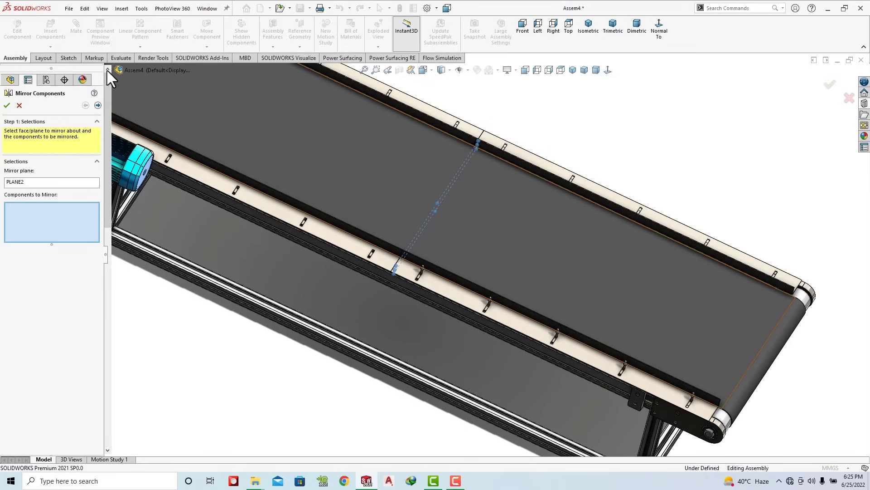
pyautogui.scroll(-5, 191, 404)
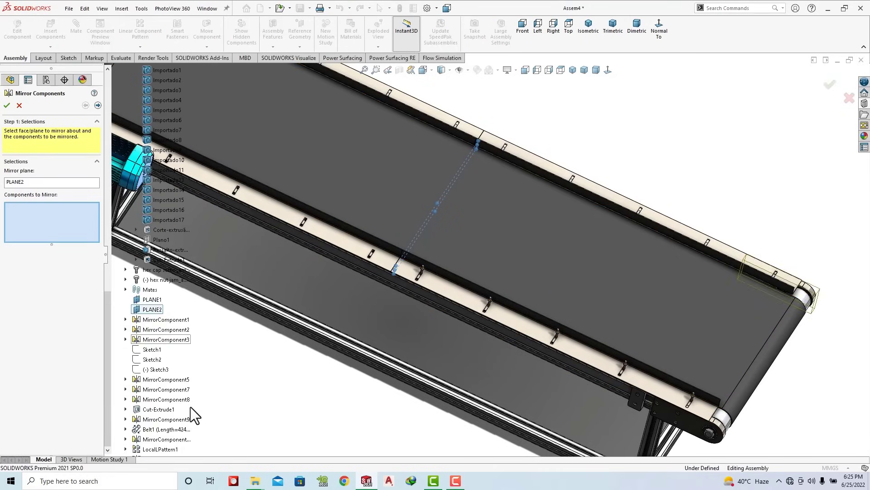
pyautogui.click(168, 450)
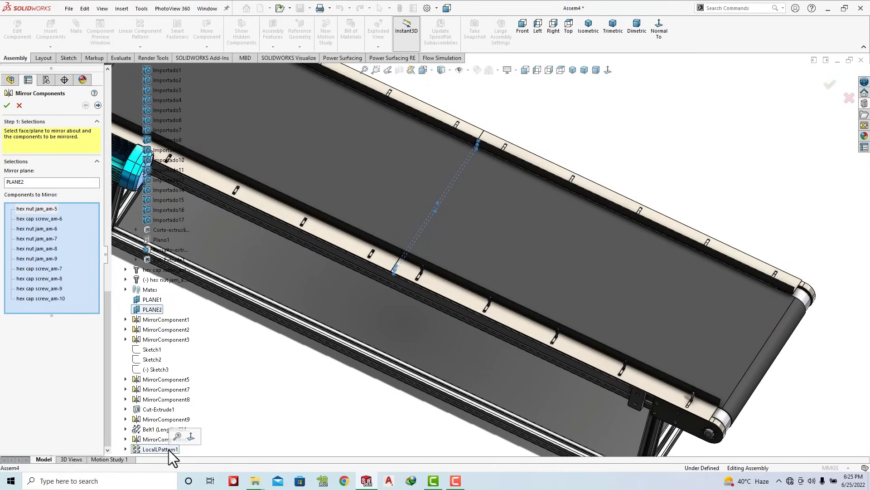
pyautogui.click(97, 106)
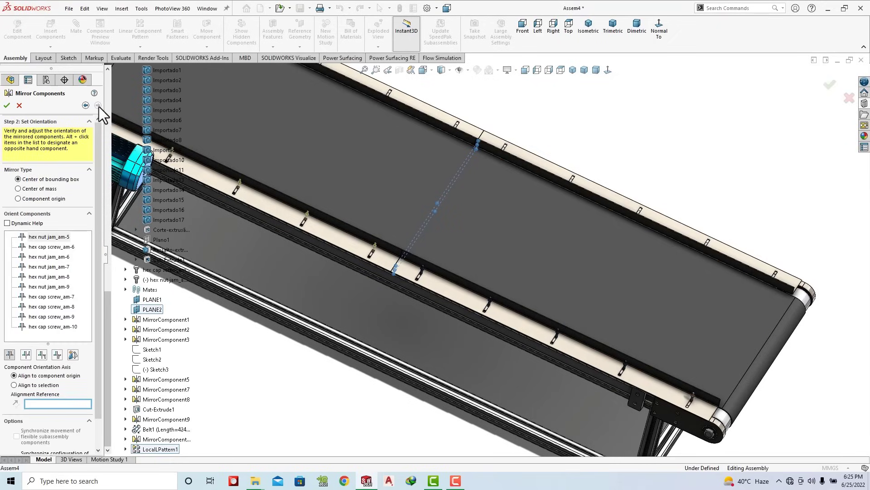
pyautogui.press('Return')
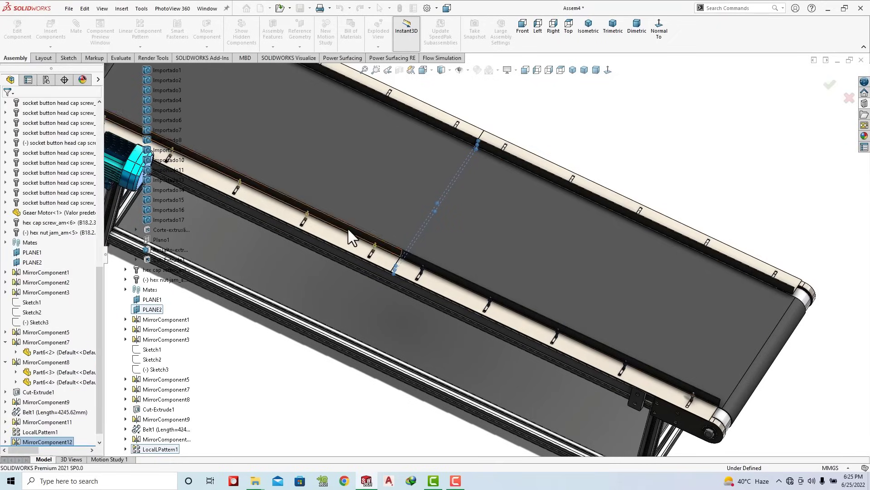
pyautogui.click(611, 31)
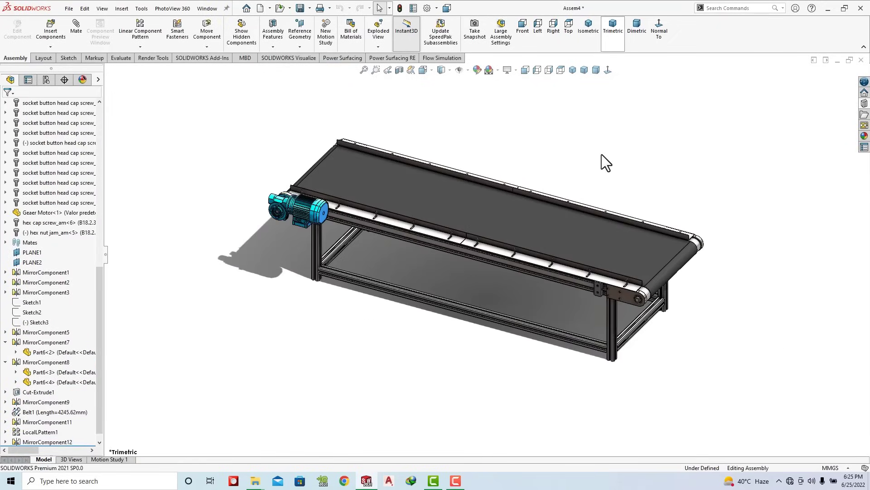
# Step: Start a second component mirror using PLANE1 as the mirror plane
pyautogui.click(140, 47)
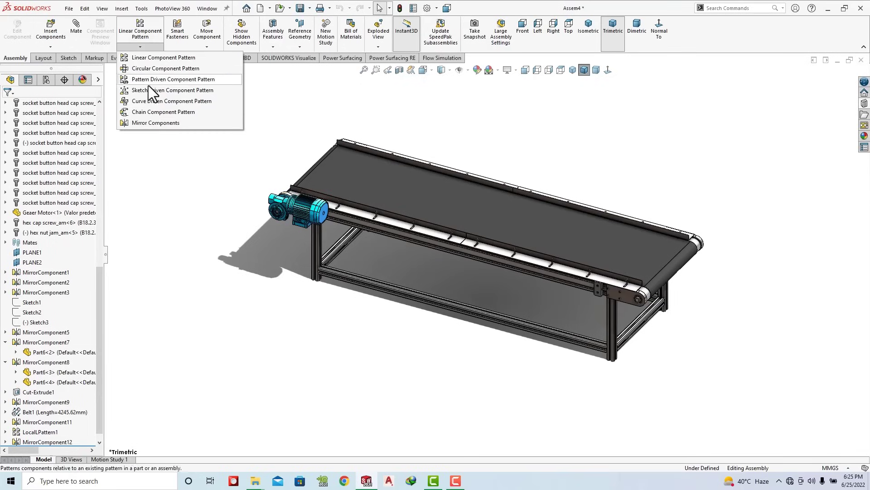
pyautogui.click(149, 124)
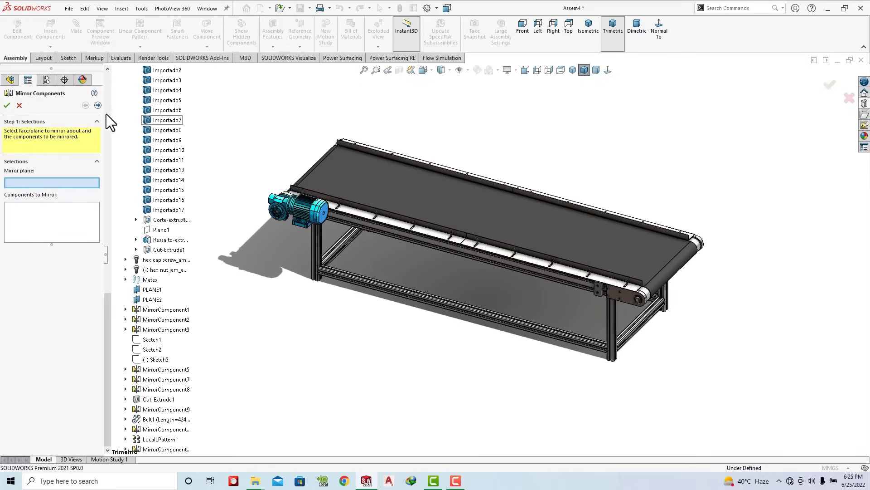
pyautogui.scroll(4, 127, 136)
pyautogui.scroll(3, 131, 152)
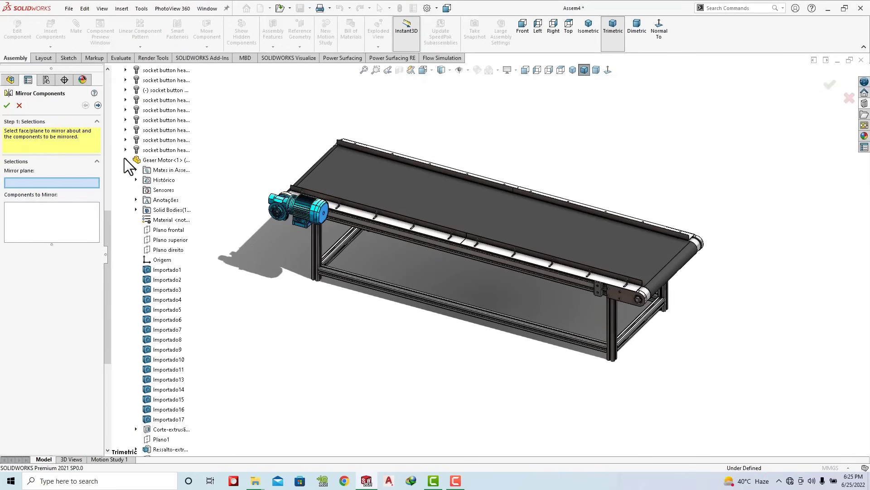
pyautogui.click(126, 159)
pyautogui.scroll(2, 132, 171)
pyautogui.scroll(1, 132, 171)
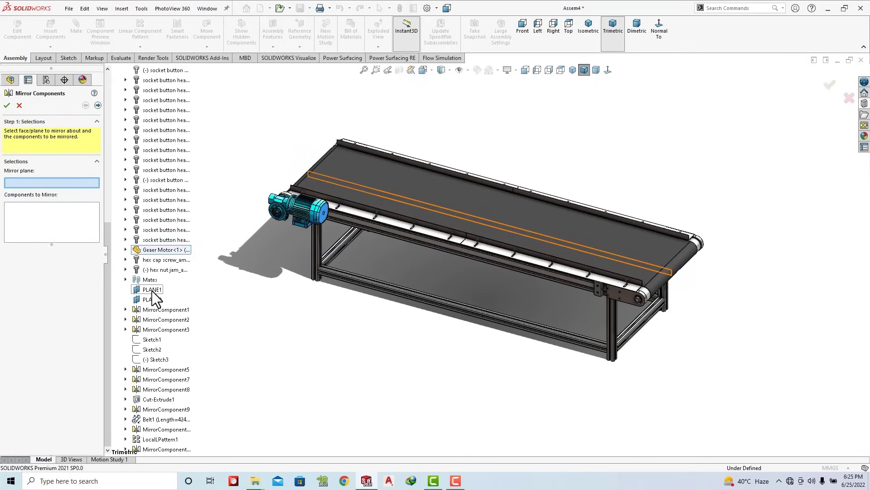
pyautogui.click(152, 290)
# Step: Mirror both screw-and-nut sets onto the opposite side rail and view in trimetric
pyautogui.scroll(-3, 206, 372)
pyautogui.scroll(2, 206, 371)
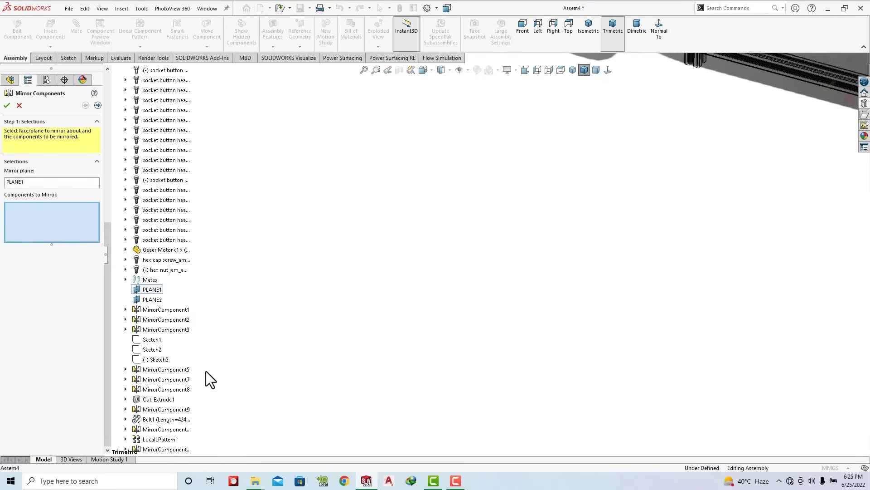
pyautogui.scroll(3, 202, 340)
pyautogui.click(163, 447)
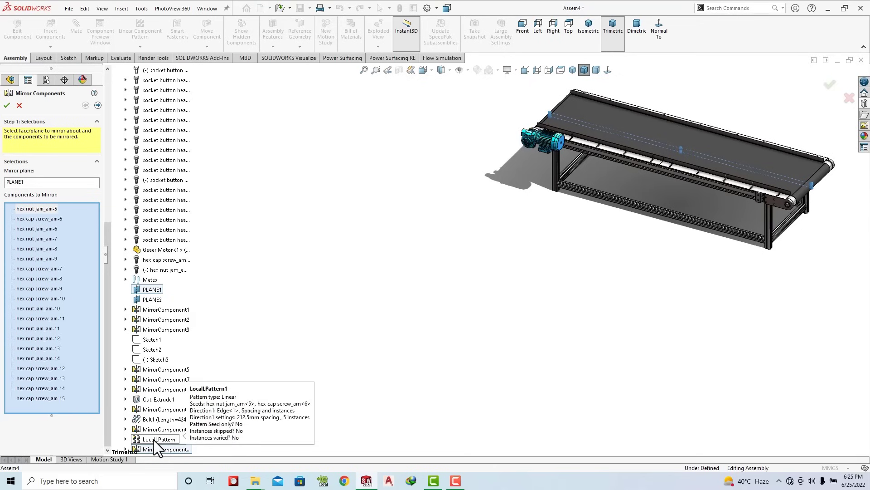
pyautogui.click(98, 106)
pyautogui.scroll(-1, 755, 118)
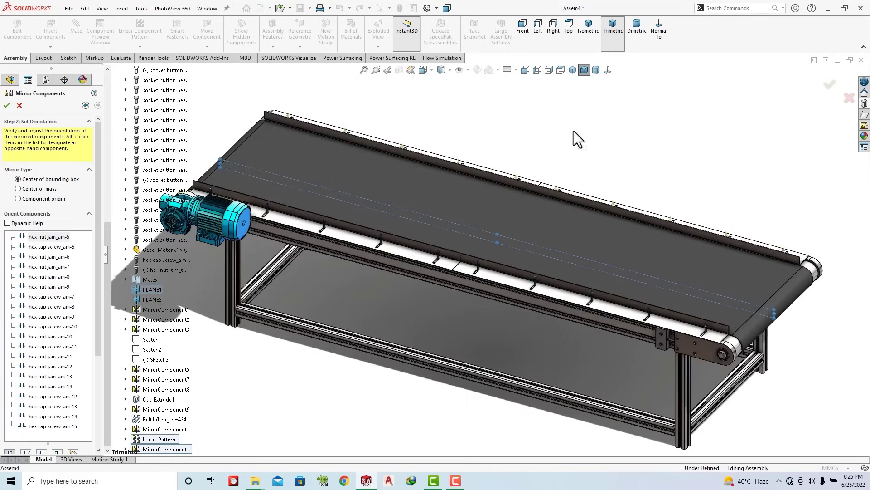
pyautogui.click(11, 107)
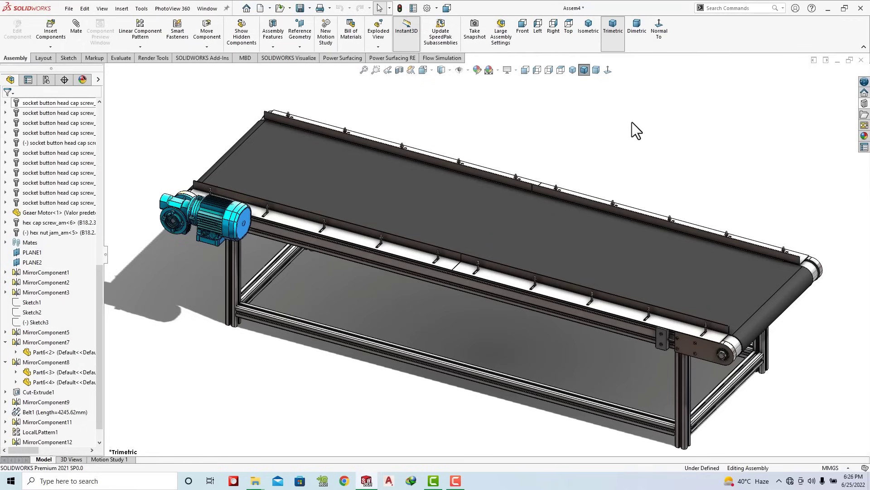
pyautogui.click(610, 33)
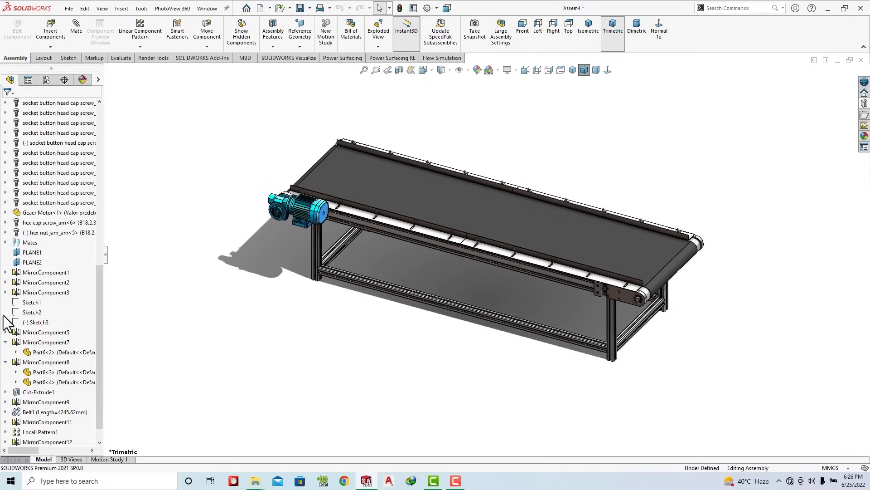
# Step: Group the screw and nut components into a new folder 'Bolt' and narrow the tree panel
pyautogui.click(5, 362)
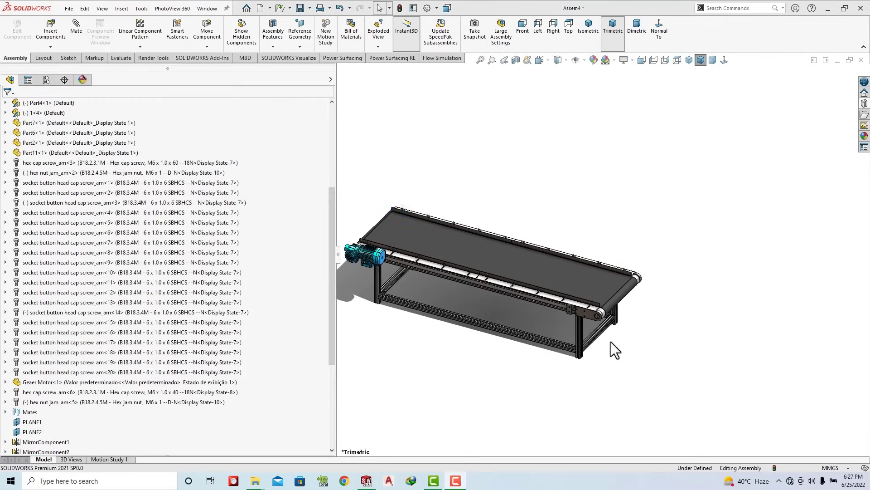
pyautogui.moveTo(268, 162); pyautogui.dragTo(141, 377)
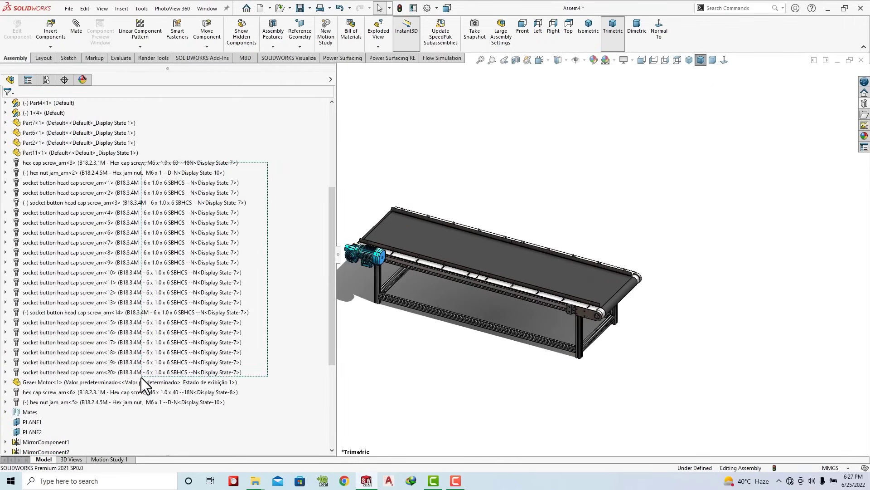
pyautogui.rightClick(191, 323)
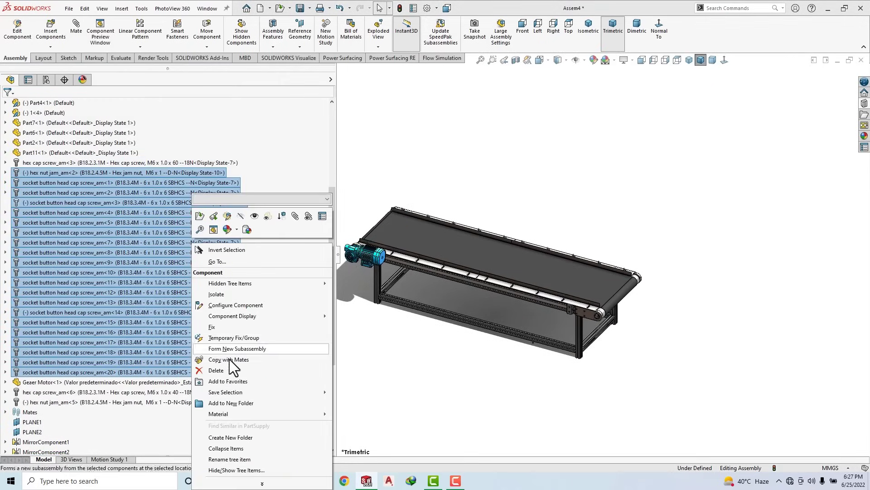
pyautogui.click(233, 398)
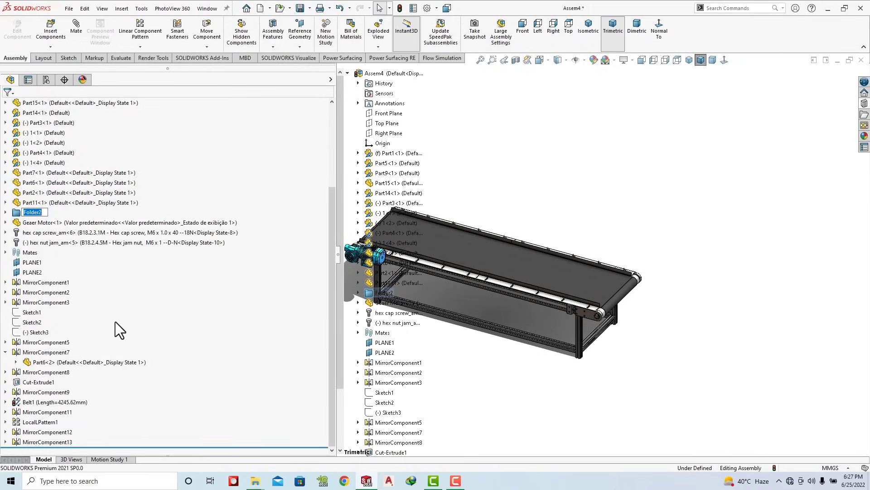
pyautogui.write('Bolt')
pyautogui.press('Return')
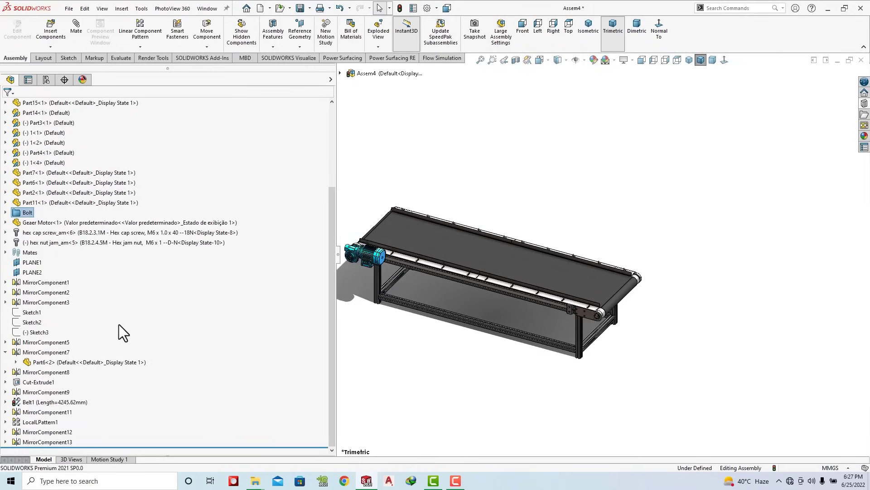
pyautogui.click(415, 369)
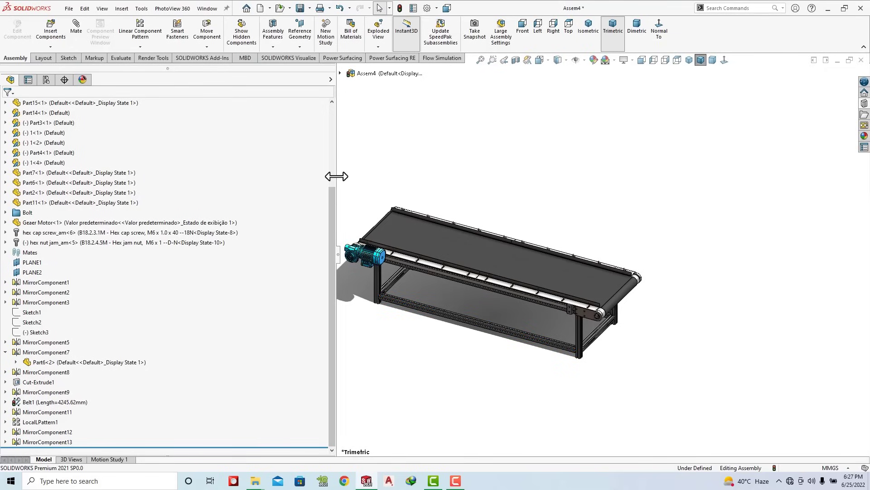
pyautogui.moveTo(336, 177); pyautogui.dragTo(130, 192)
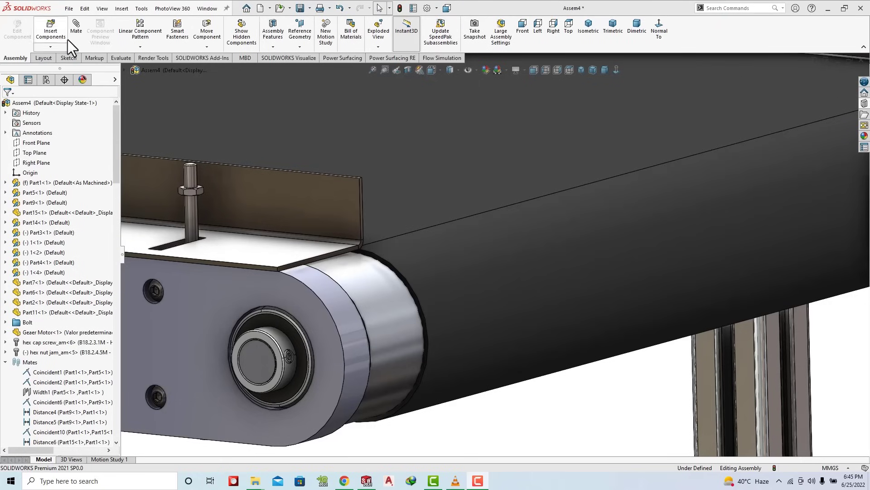
# Step: Start a new mate with the whole conveyor fitted in trimetric view
pyautogui.press('m')
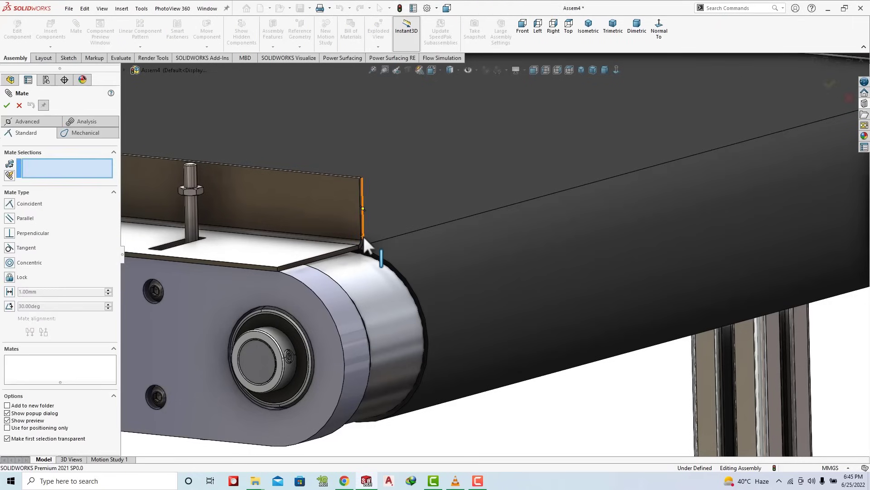
pyautogui.scroll(3, 364, 241)
pyautogui.scroll(3, 365, 244)
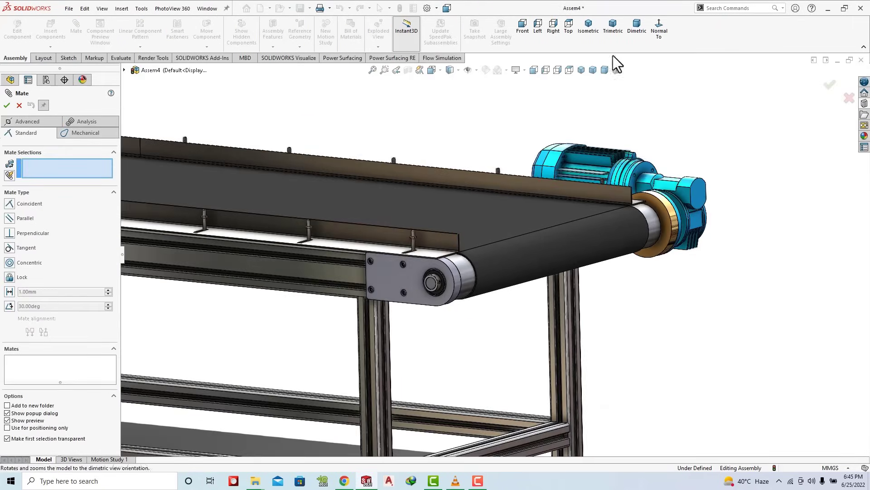
pyautogui.click(613, 26)
pyautogui.scroll(-3, 651, 301)
pyautogui.scroll(-3, 579, 261)
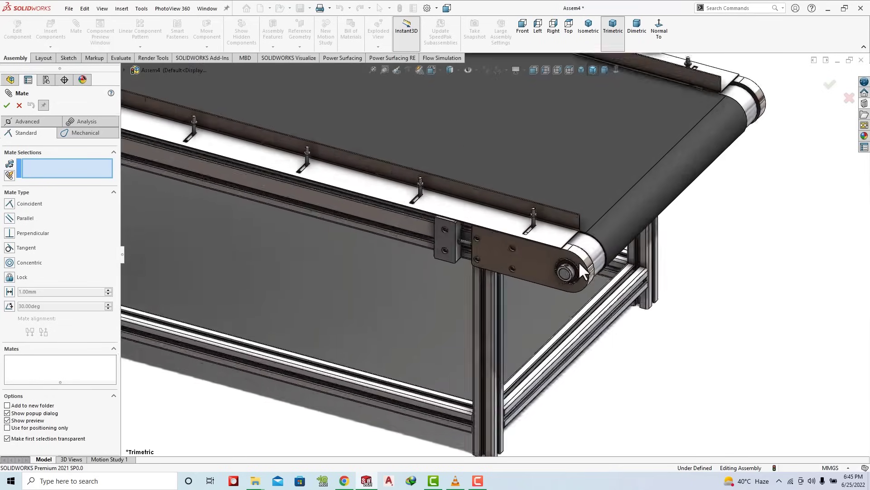
pyautogui.scroll(-3, 578, 261)
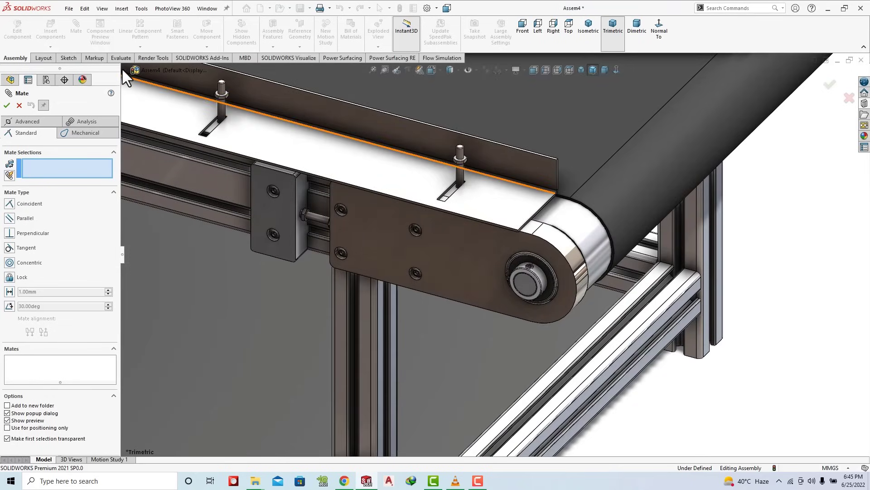
pyautogui.press('z')
pyautogui.press('f')
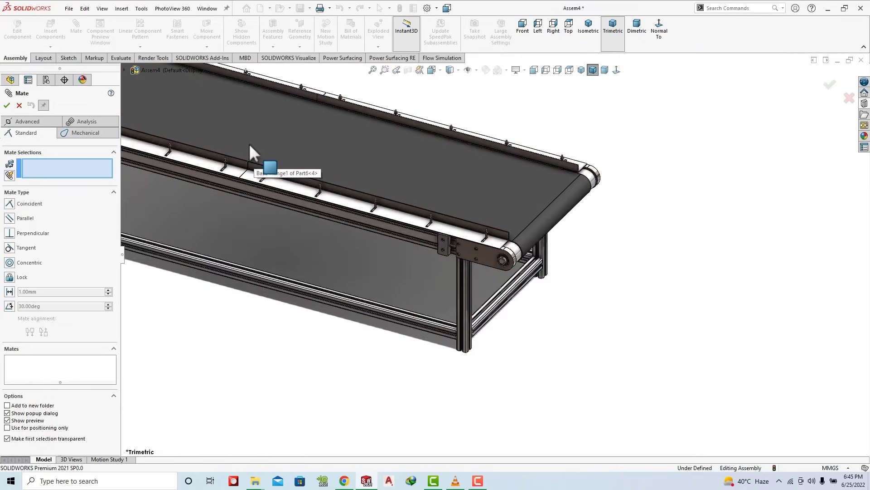
# Step: Make Part4's Front Plane coincident with the Front Plane of 1<4>, creating Coincident60
pyautogui.click(124, 70)
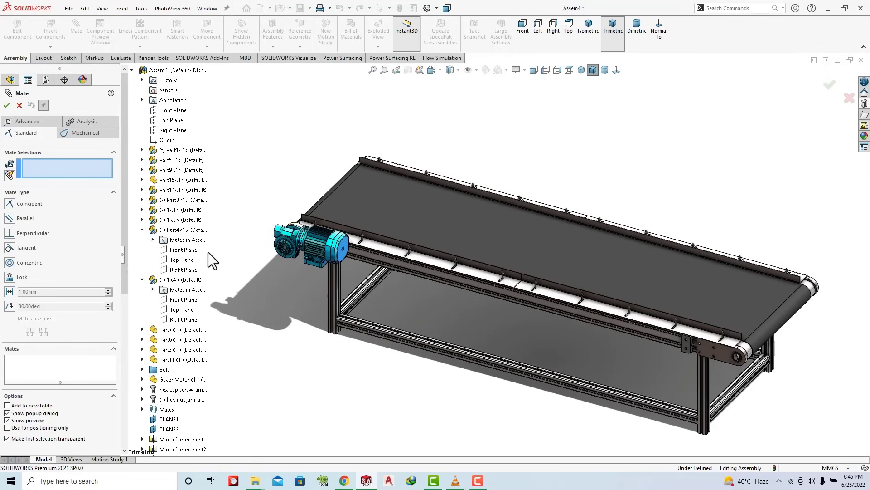
pyautogui.scroll(-3, 755, 380)
pyautogui.scroll(-2, 683, 309)
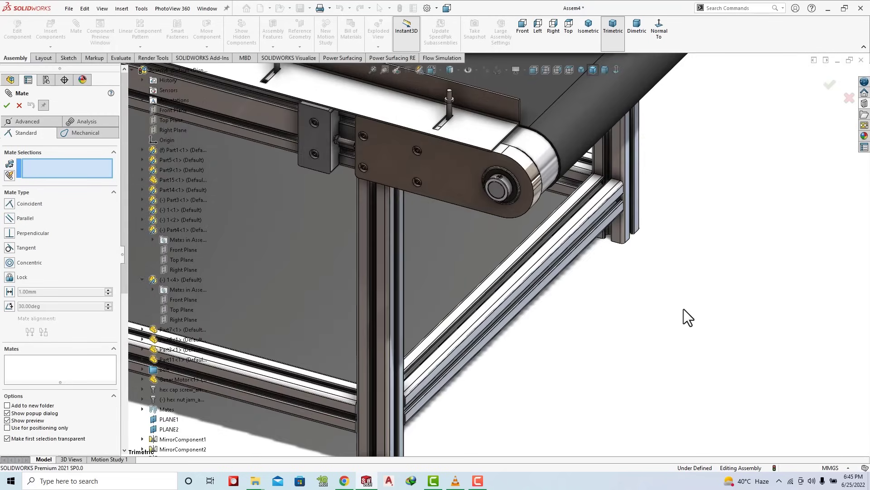
pyautogui.click(179, 248)
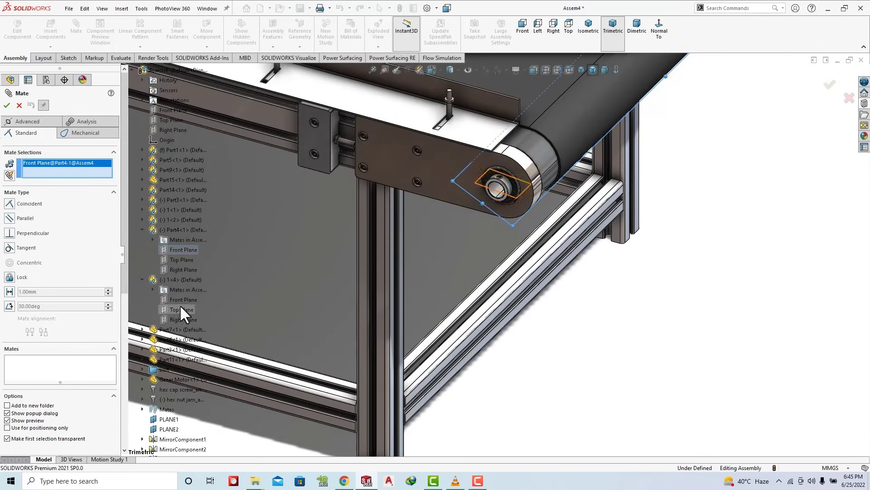
pyautogui.click(179, 298)
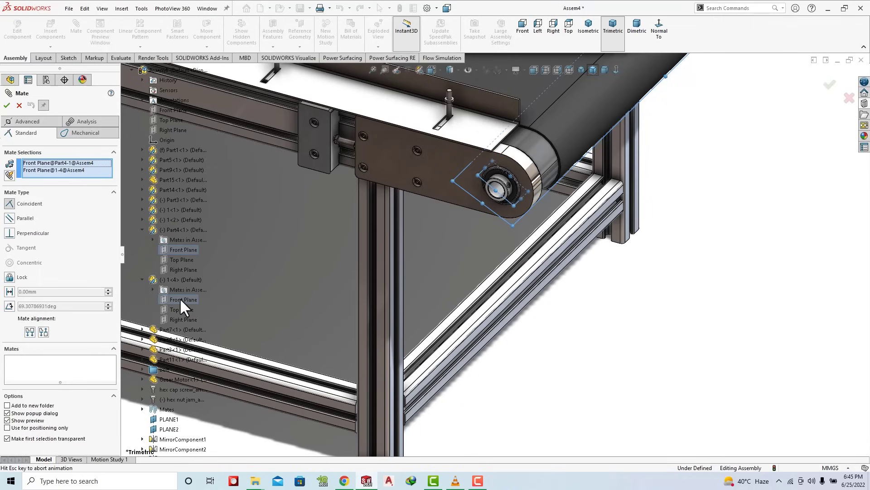
pyautogui.click(6, 106)
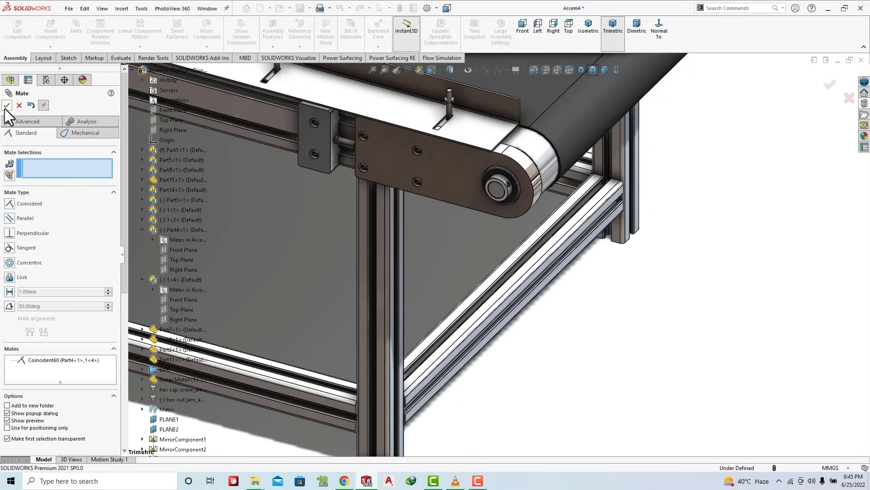
# Step: Rotate the shaft collar and orbit the model so the motor end faces forward
pyautogui.scroll(-3, 526, 171)
pyautogui.scroll(-3, 510, 178)
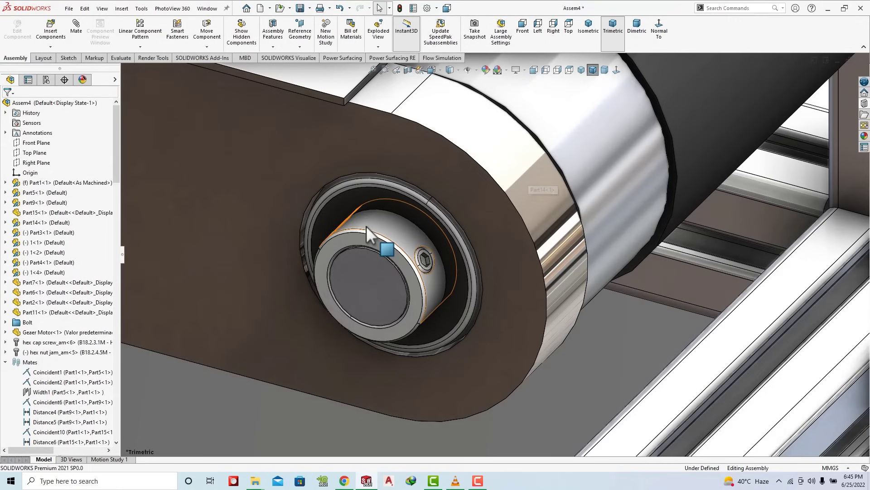
pyautogui.moveTo(367, 226)
pyautogui.mouseDown()
pyautogui.moveTo(345, 305)
pyautogui.moveTo(361, 236)
pyautogui.mouseUp()
pyautogui.scroll(5, 586, 230)
pyautogui.scroll(3, 587, 230)
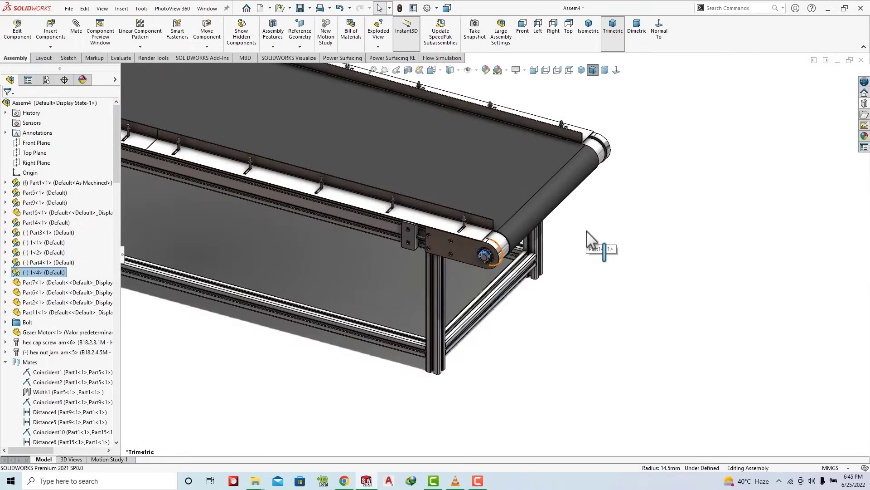
pyautogui.scroll(2, 586, 230)
pyautogui.scroll(2, 586, 231)
pyautogui.moveTo(587, 230); pyautogui.dragTo(519, 259, button='middle')
pyautogui.scroll(-3, 499, 254)
pyautogui.scroll(-3, 461, 246)
pyautogui.scroll(1, 461, 246)
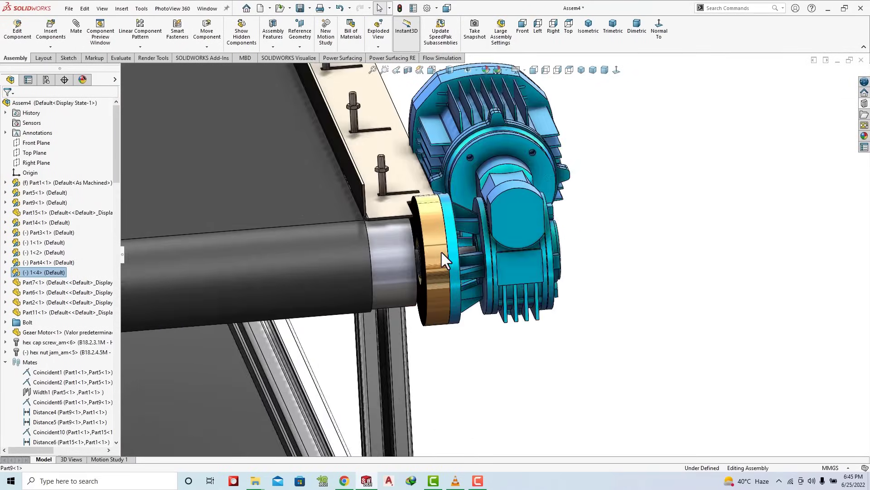
pyautogui.scroll(2, 442, 252)
pyautogui.scroll(2, 440, 249)
pyautogui.scroll(1, 439, 246)
pyautogui.scroll(-3, 263, 297)
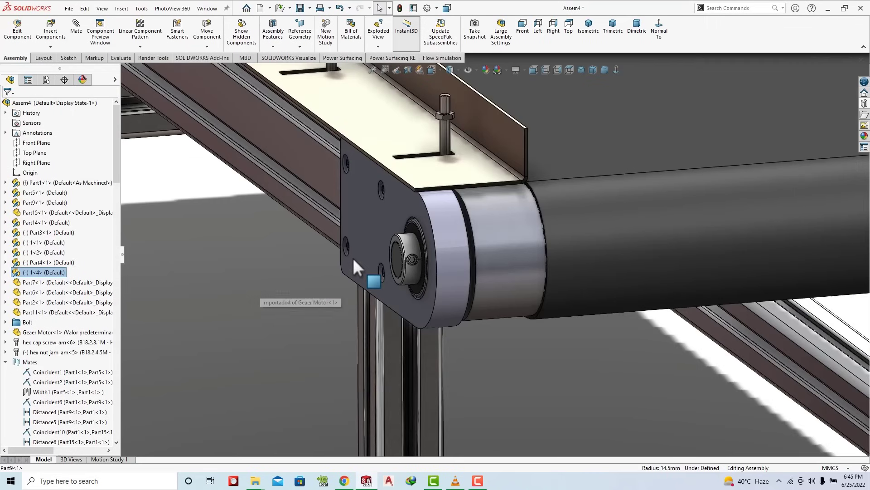
pyautogui.scroll(-2, 355, 266)
# Step: Start a new mate and clear the wrongly picked end plate and roller faces
pyautogui.click(80, 33)
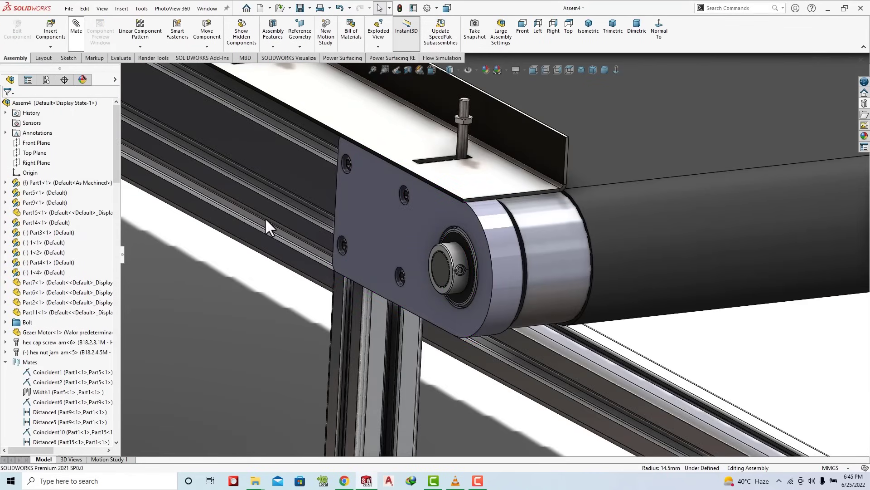
pyautogui.click(432, 222)
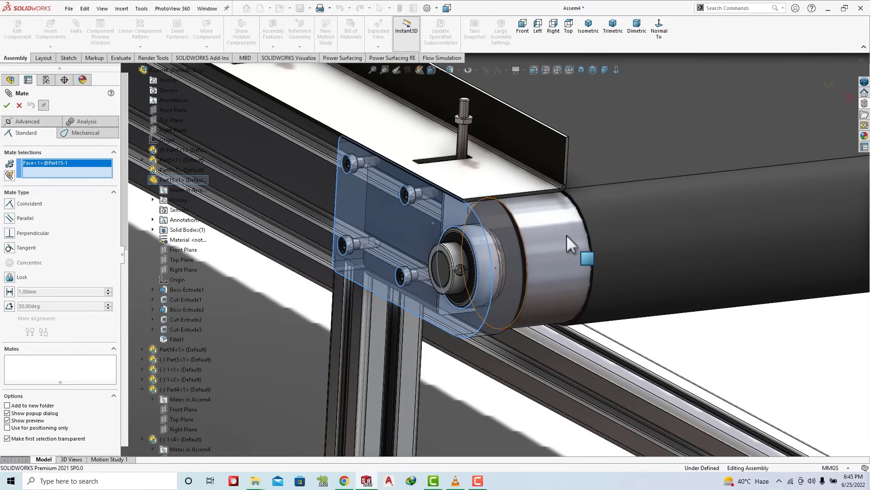
pyautogui.rightClick(66, 168)
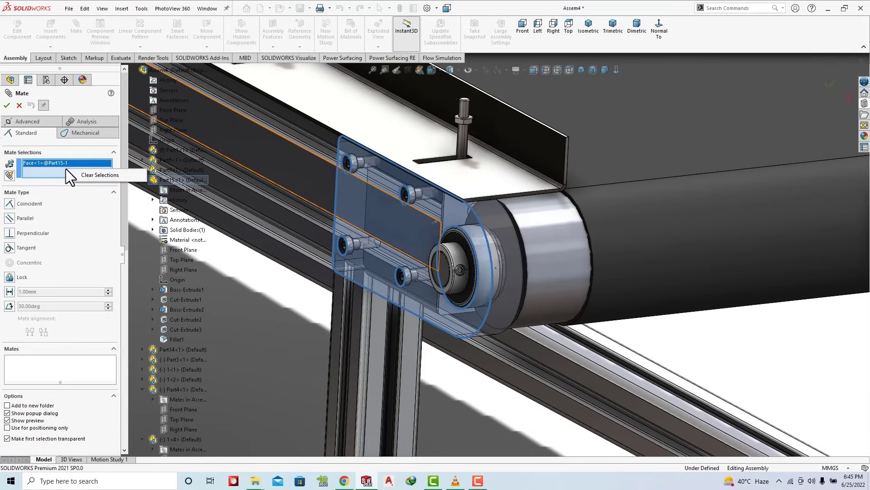
pyautogui.click(90, 176)
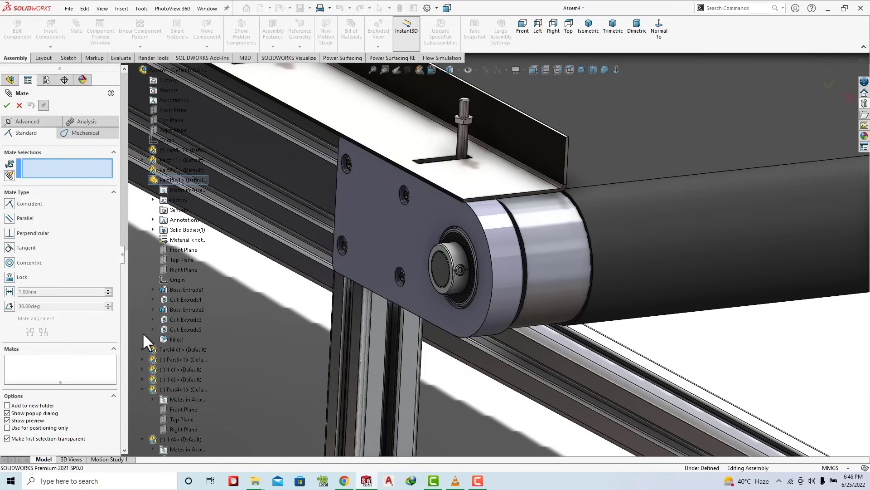
pyautogui.click(143, 386)
pyautogui.click(140, 396)
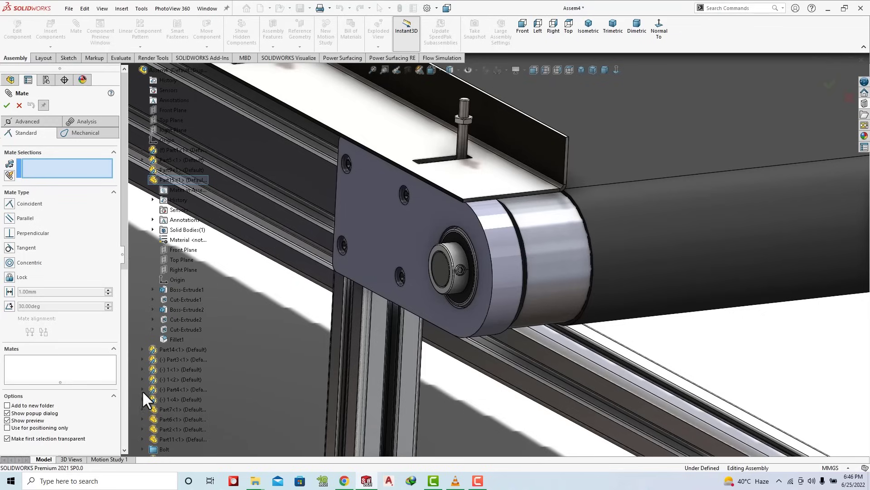
pyautogui.click(564, 239)
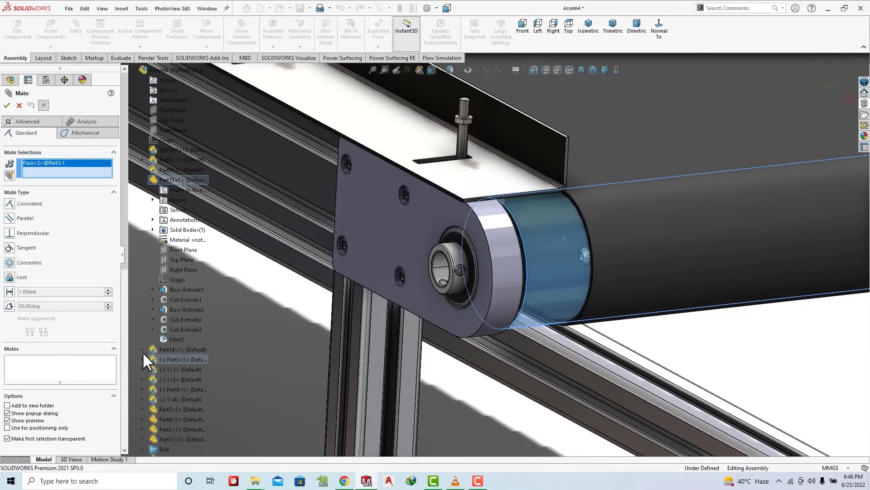
pyautogui.rightClick(66, 164)
pyautogui.click(84, 166)
# Step: Make Part3's Front Plane parallel to Part15's Top Plane
pyautogui.click(177, 378)
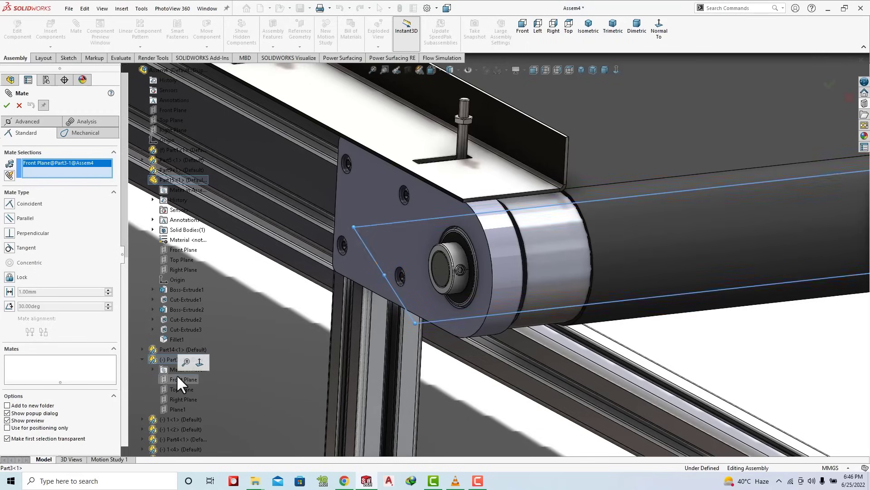
pyautogui.click(180, 257)
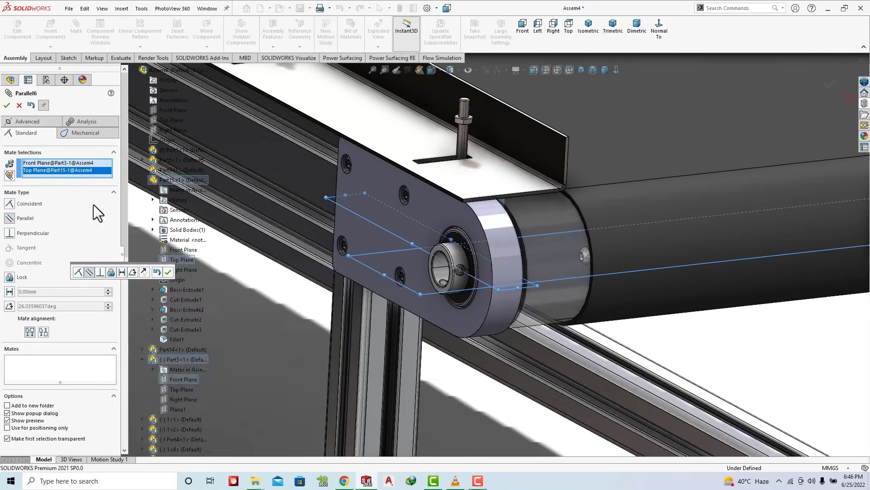
pyautogui.click(168, 271)
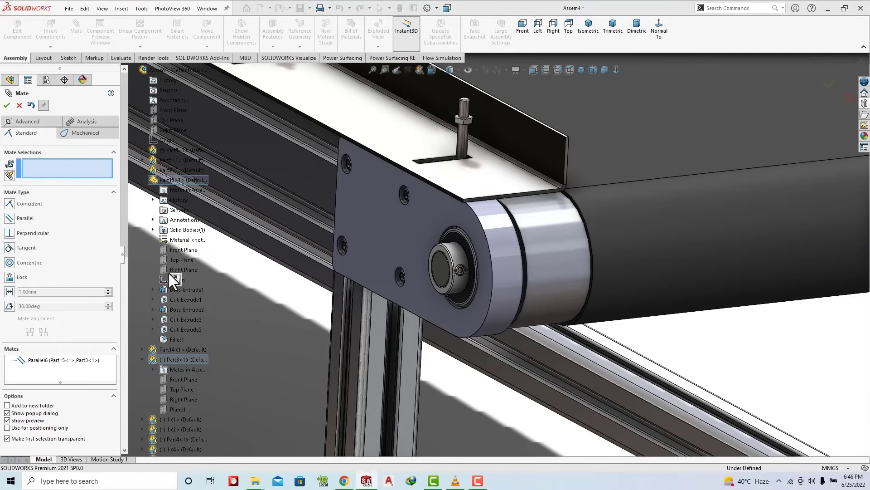
pyautogui.click(7, 105)
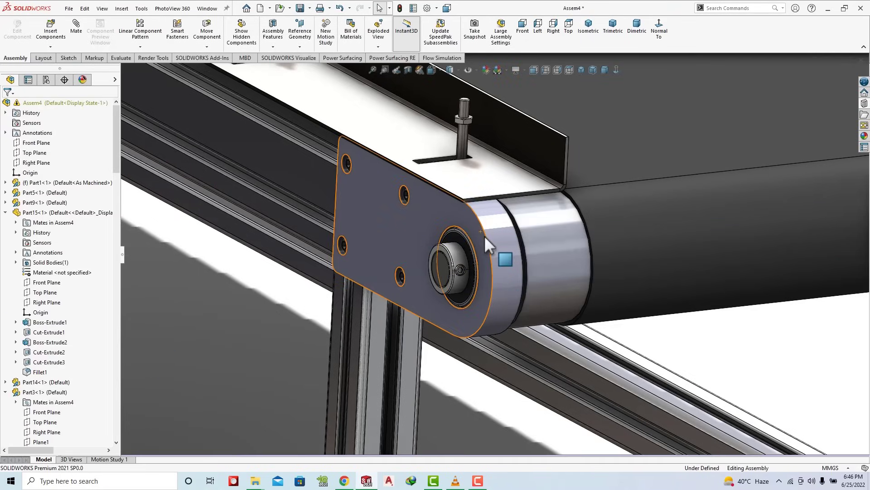
# Step: Turn the shaft collar so its set screw is on top and scroll to the mates list
pyautogui.moveTo(487, 232)
pyautogui.mouseDown()
pyautogui.moveTo(379, 238)
pyautogui.moveTo(447, 303)
pyautogui.mouseUp()
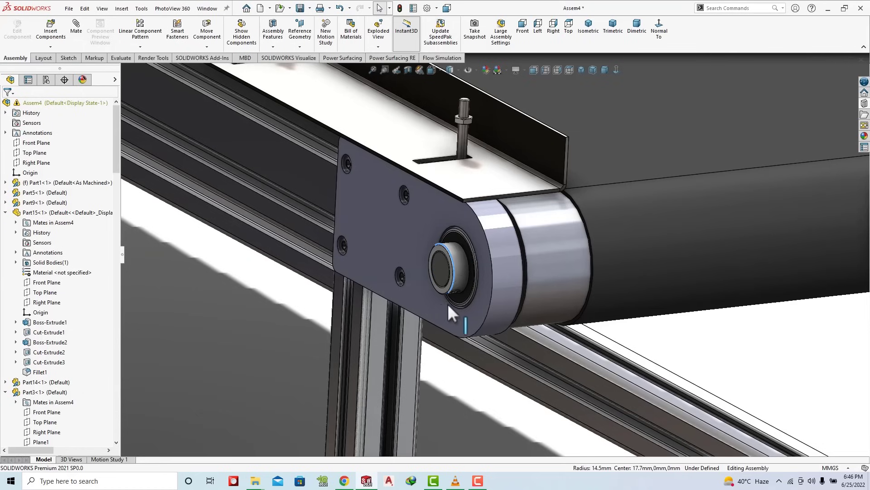
pyautogui.click(531, 221)
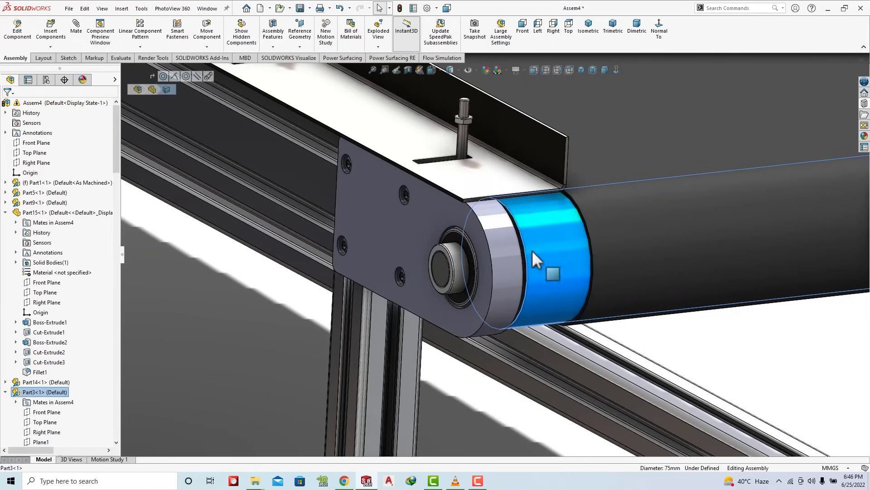
pyautogui.click(132, 245)
pyautogui.scroll(-4, 50, 323)
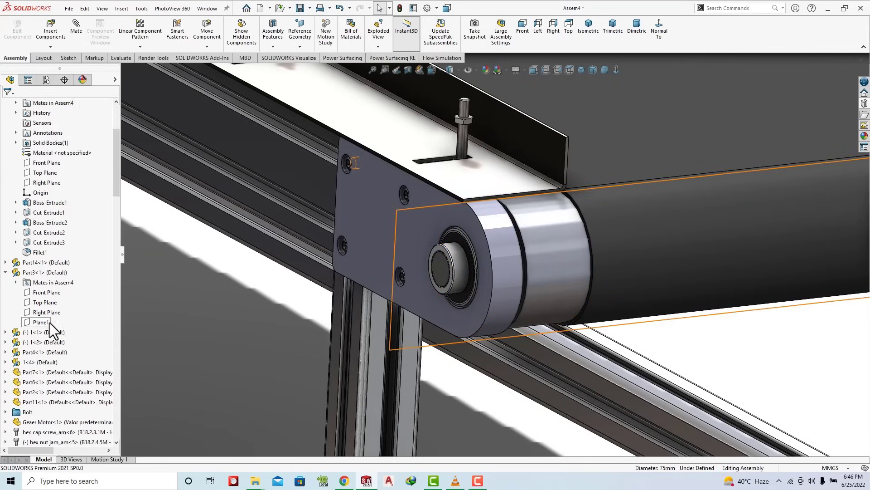
pyautogui.scroll(-3, 50, 322)
pyautogui.scroll(-3, 44, 320)
pyautogui.scroll(-5, 46, 326)
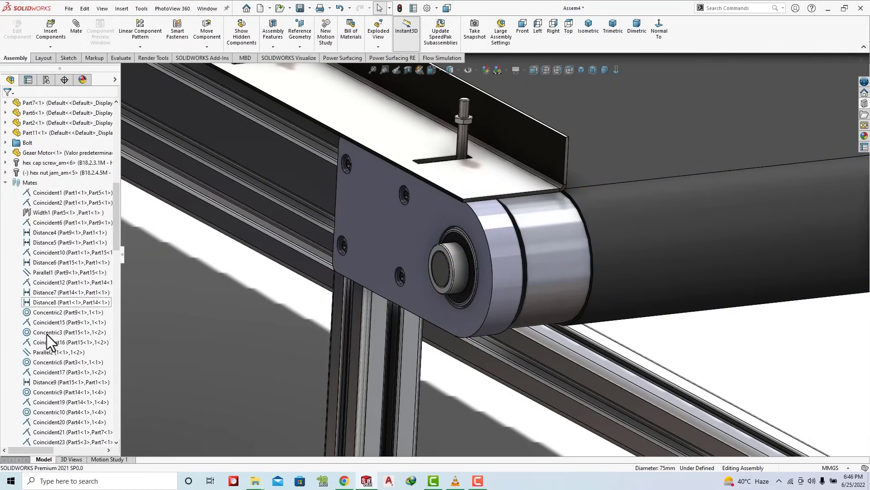
pyautogui.scroll(-3, 47, 334)
pyautogui.scroll(-3, 47, 344)
pyautogui.scroll(-5, 54, 312)
pyautogui.scroll(-5, 54, 317)
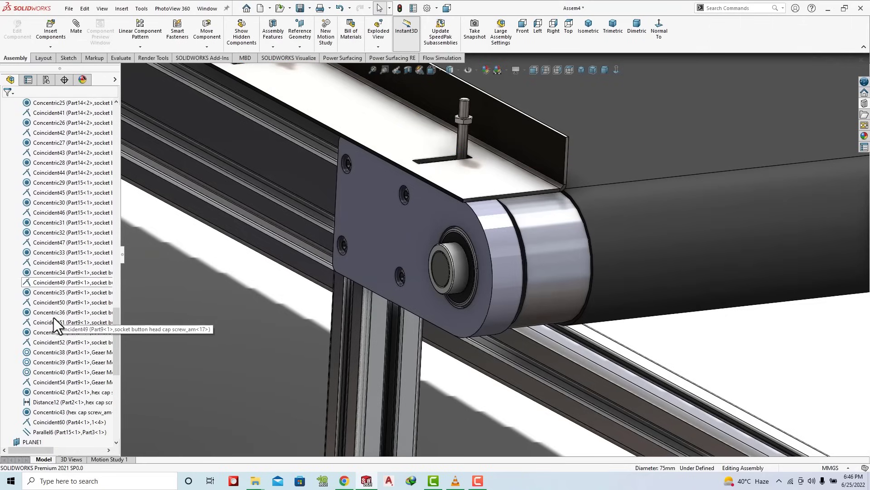
pyautogui.scroll(-5, 54, 324)
# Step: Delete the Parallel6 mate and confirm the deletion
pyautogui.click(70, 373)
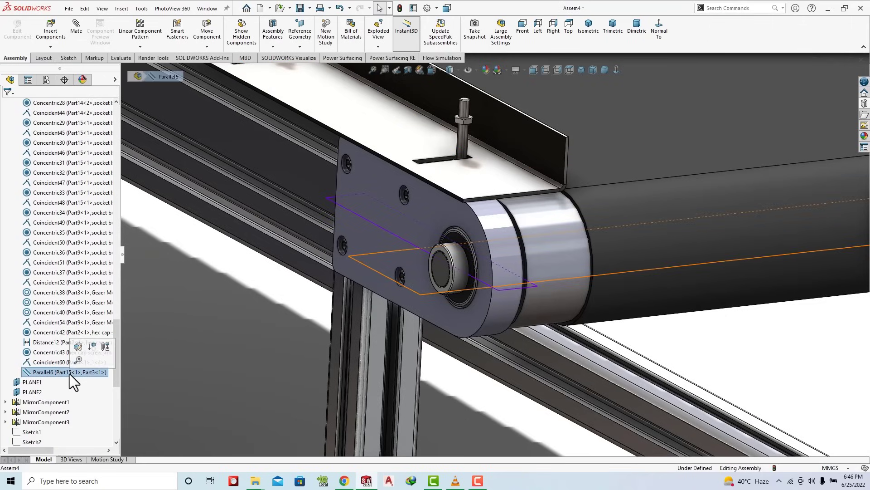
pyautogui.rightClick(69, 373)
pyautogui.click(94, 352)
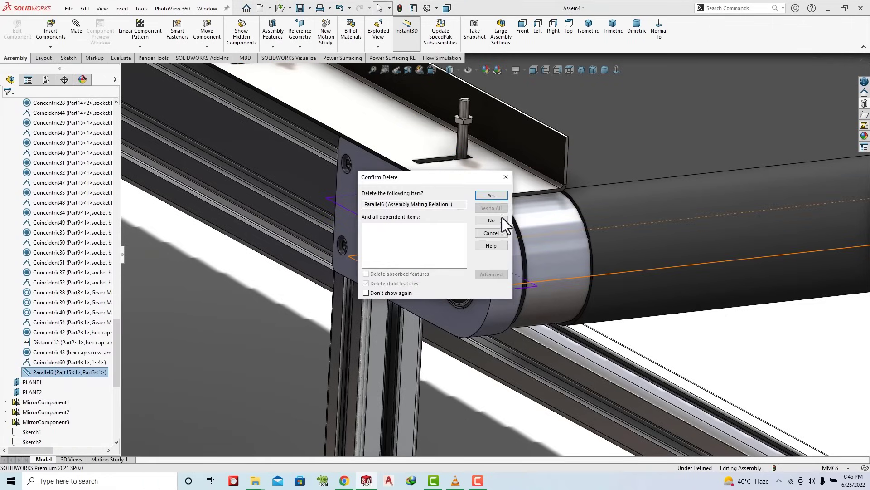
pyautogui.click(494, 196)
pyautogui.scroll(3, 43, 322)
pyautogui.scroll(5, 43, 321)
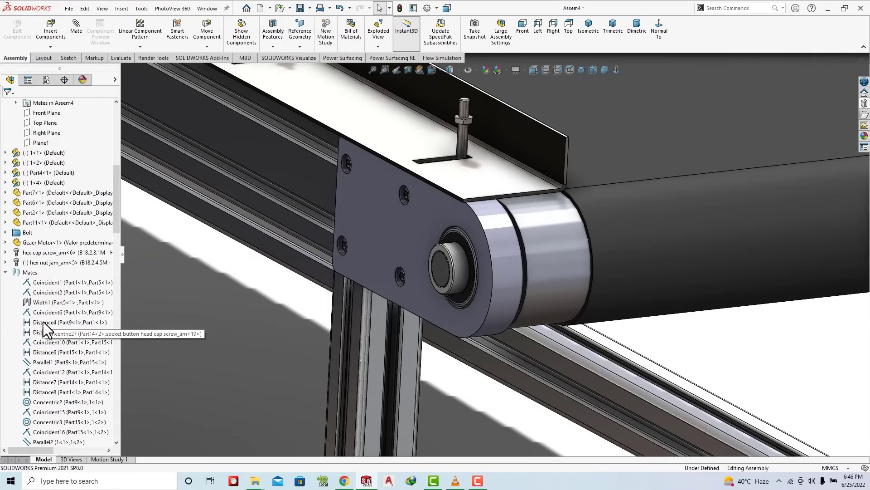
pyautogui.scroll(5, 42, 322)
pyautogui.scroll(2, 42, 323)
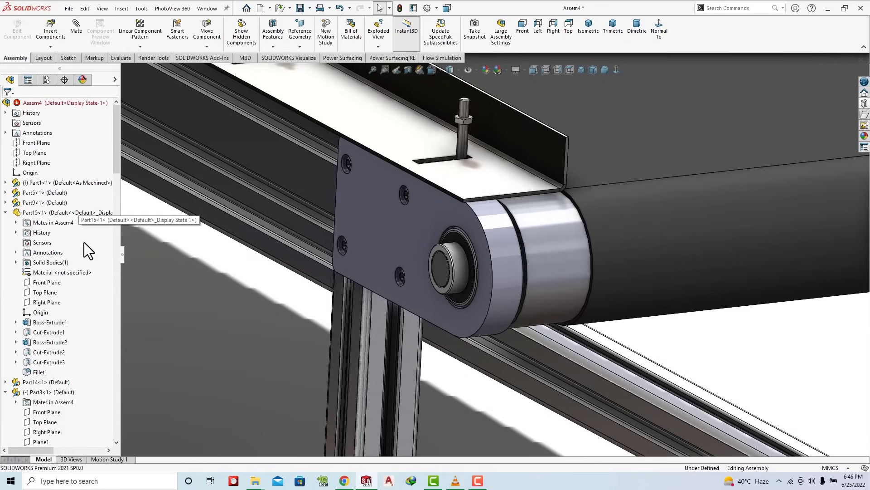
pyautogui.click(80, 30)
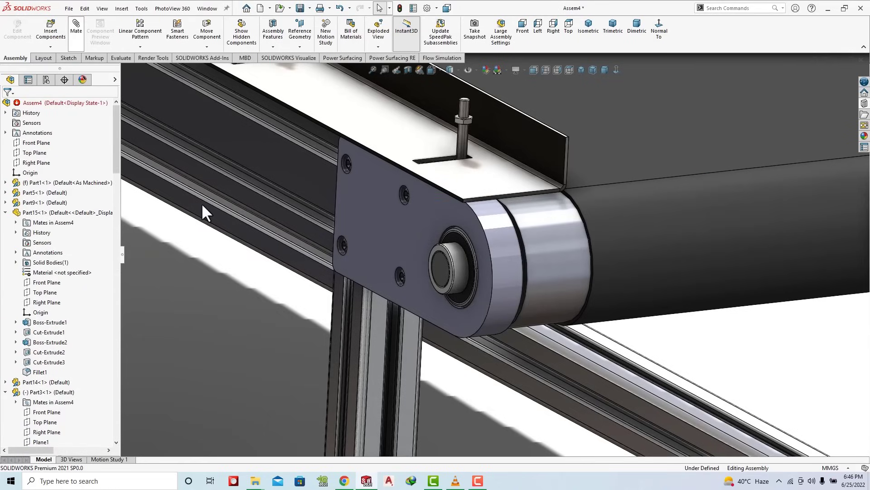
pyautogui.click(462, 254)
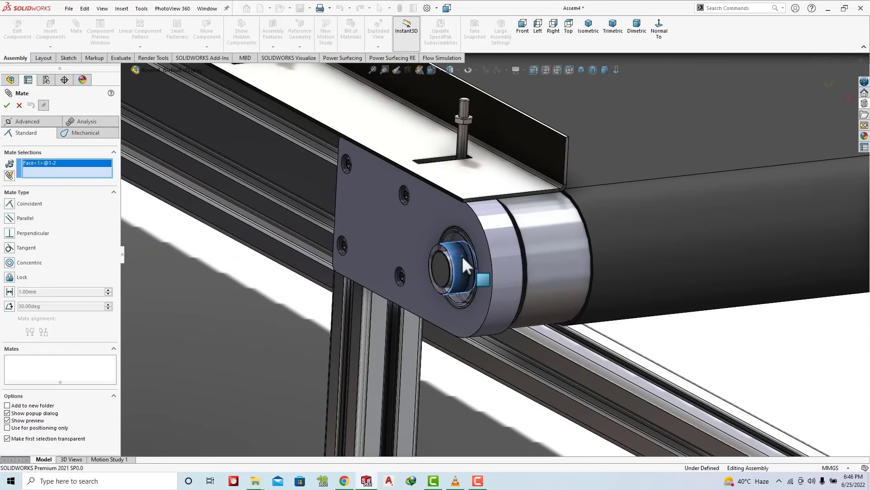
pyautogui.click(125, 69)
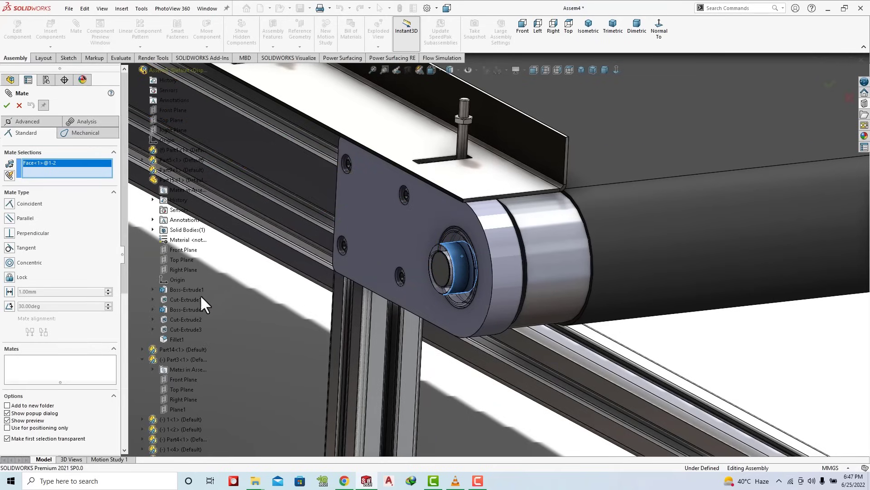
pyautogui.rightClick(71, 169)
pyautogui.click(80, 175)
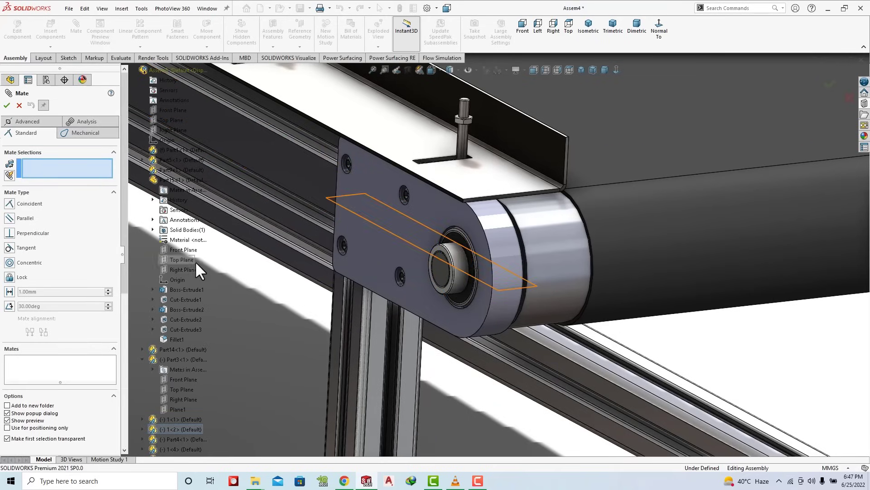
pyautogui.click(445, 214)
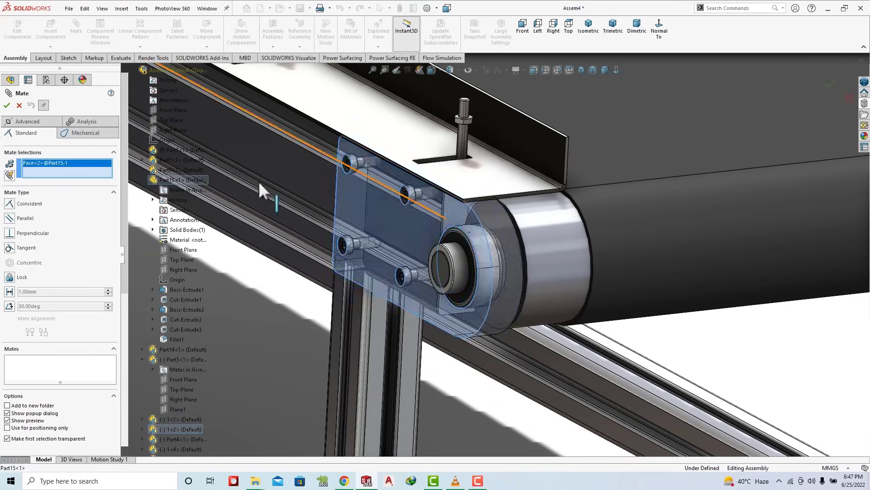
pyautogui.rightClick(72, 166)
pyautogui.click(86, 171)
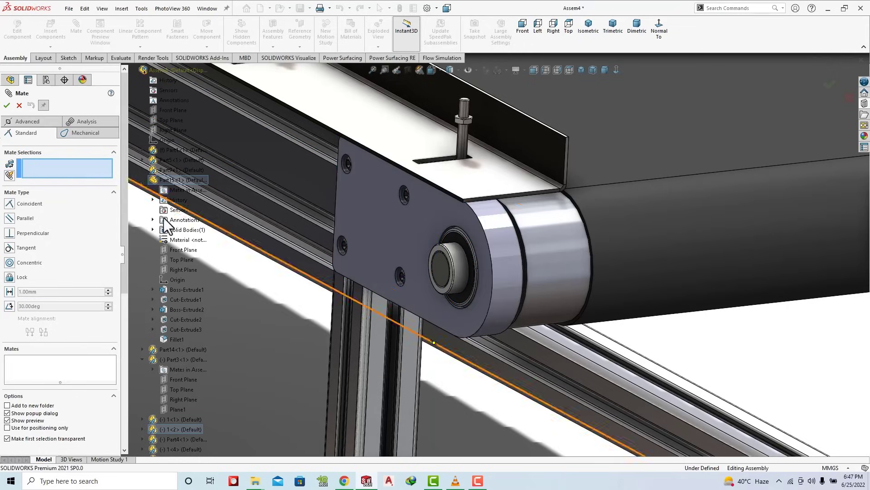
pyautogui.click(184, 268)
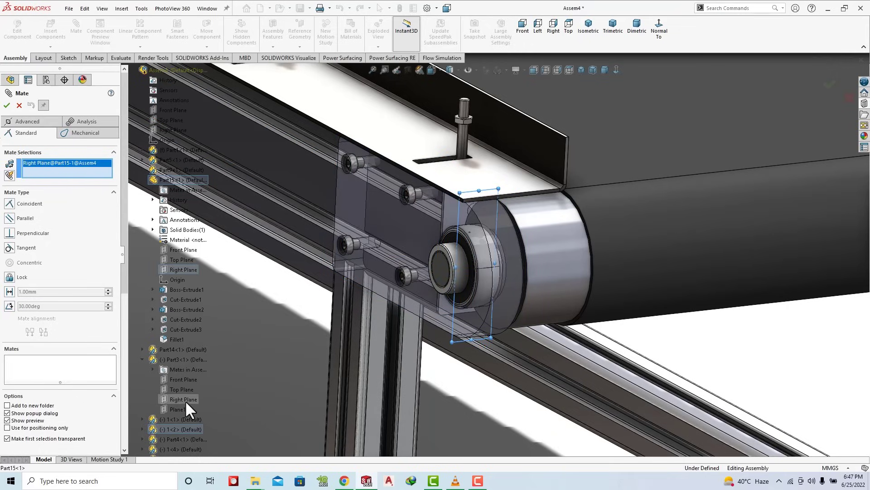
pyautogui.click(544, 243)
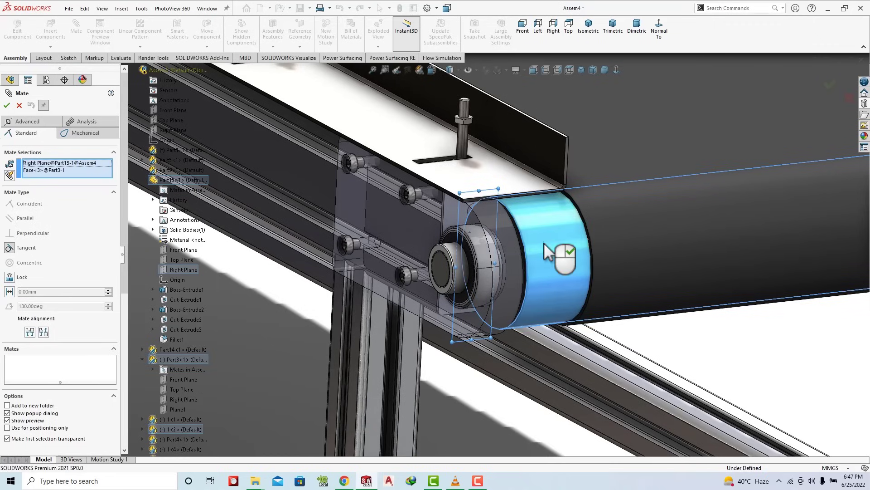
pyautogui.rightClick(50, 168)
pyautogui.click(75, 185)
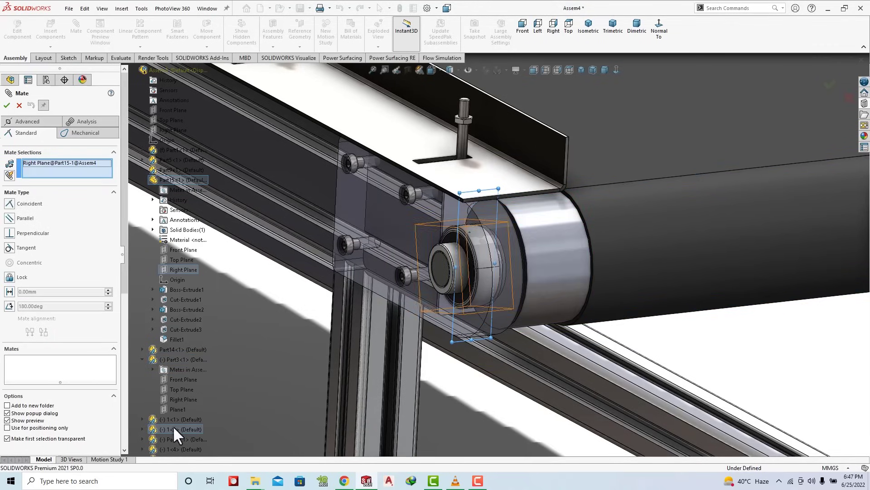
pyautogui.click(142, 428)
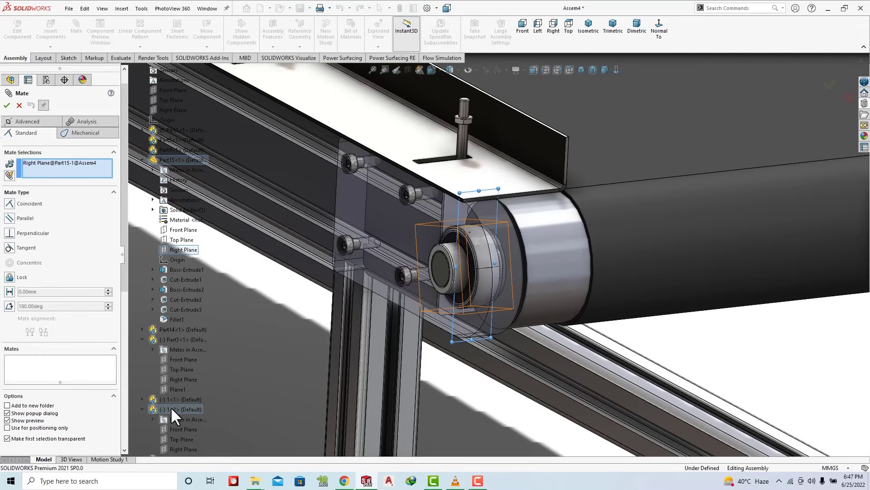
pyautogui.rightClick(57, 163)
pyautogui.click(77, 174)
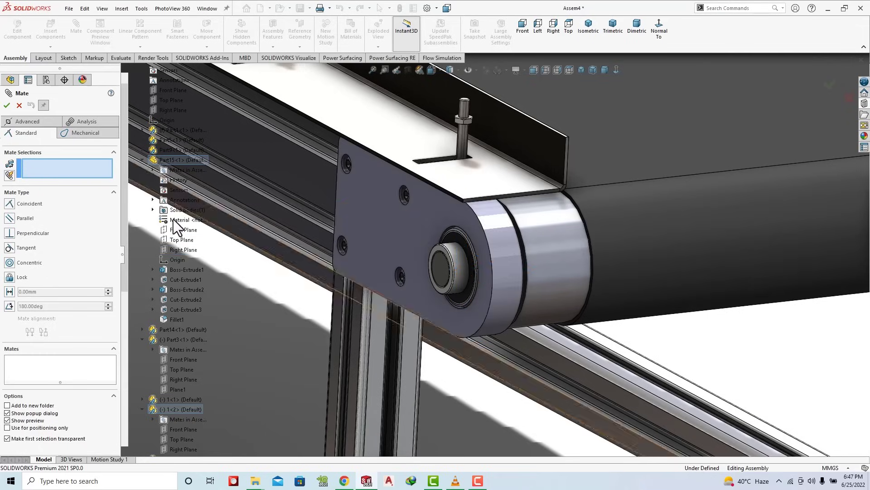
pyautogui.press('Escape')
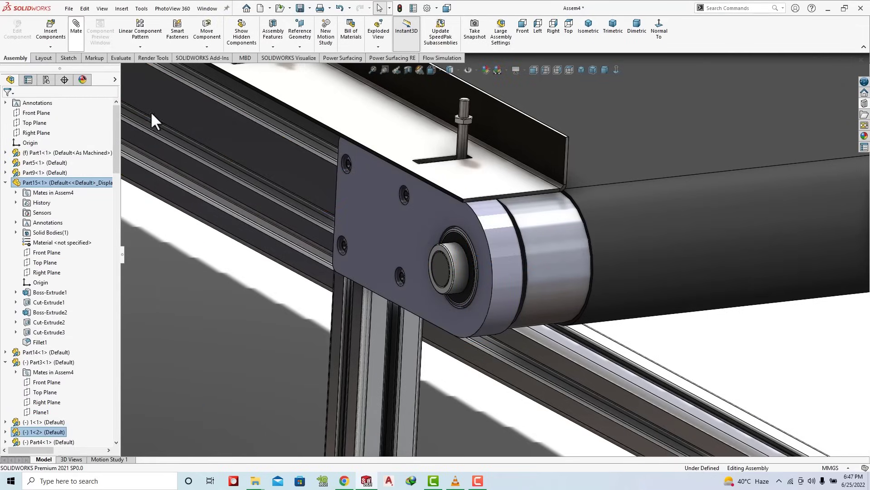
pyautogui.click(126, 72)
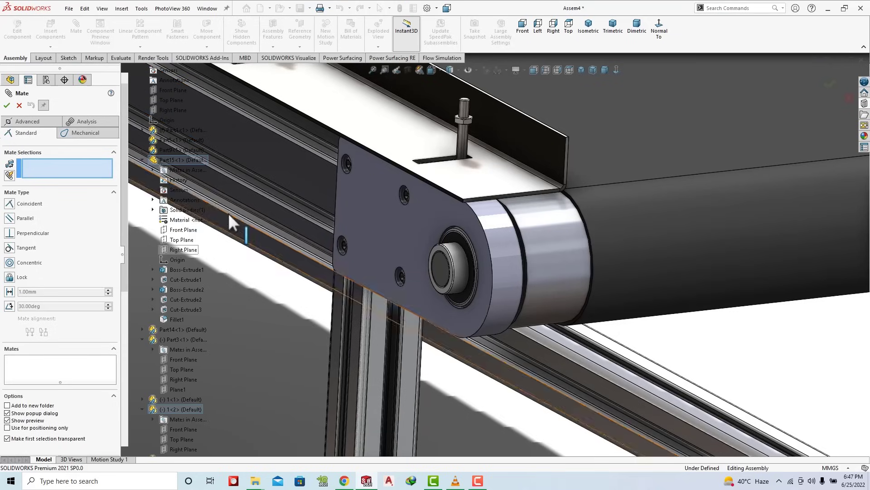
pyautogui.click(186, 249)
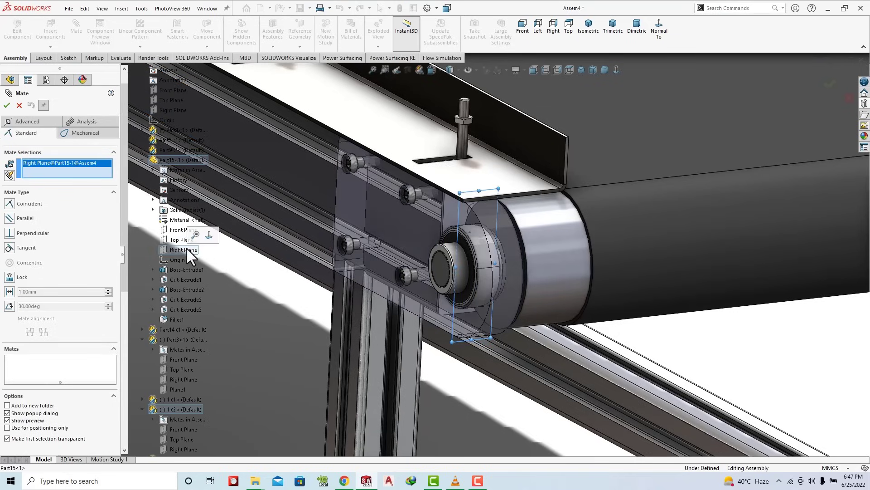
pyautogui.click(190, 379)
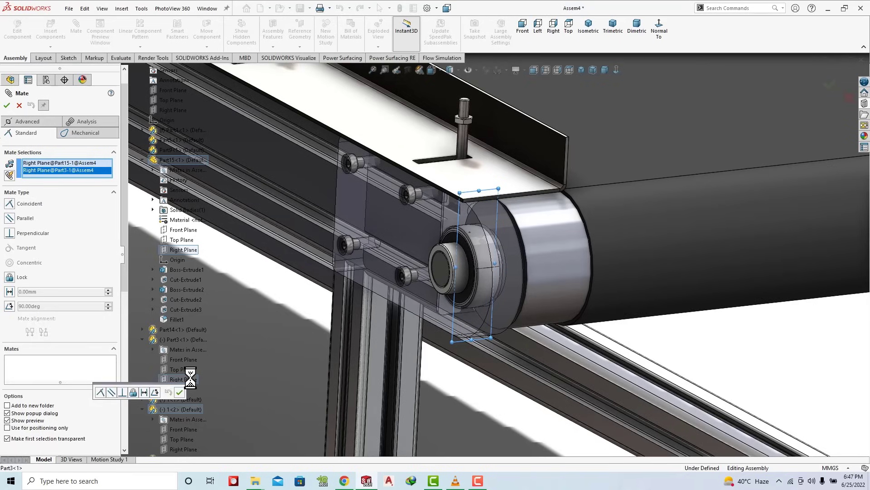
pyautogui.click(179, 389)
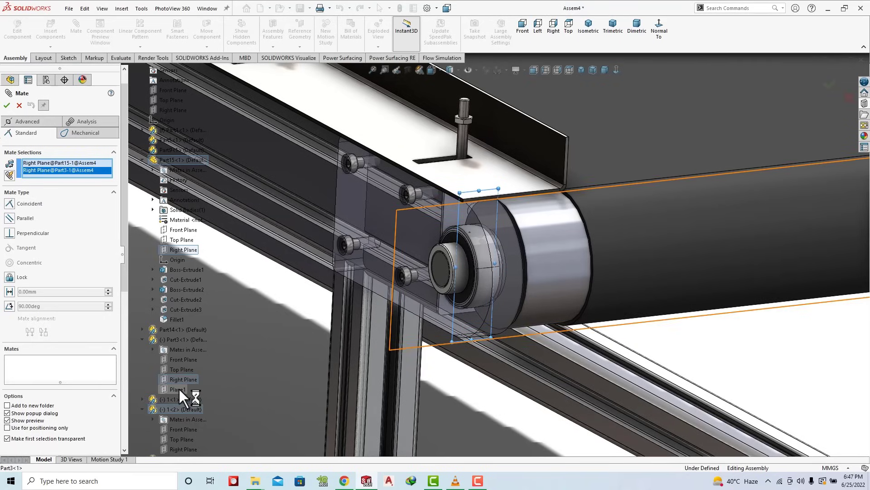
pyautogui.click(7, 106)
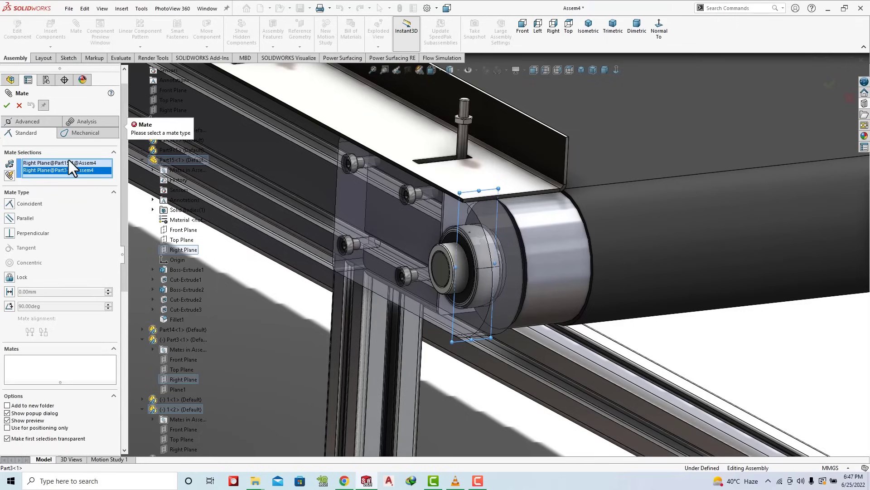
pyautogui.rightClick(77, 165)
pyautogui.click(113, 184)
# Step: Cancel the unfinished mate and show the whole conveyor, collapsing Part15 and Part3 in the tree
pyautogui.click(19, 105)
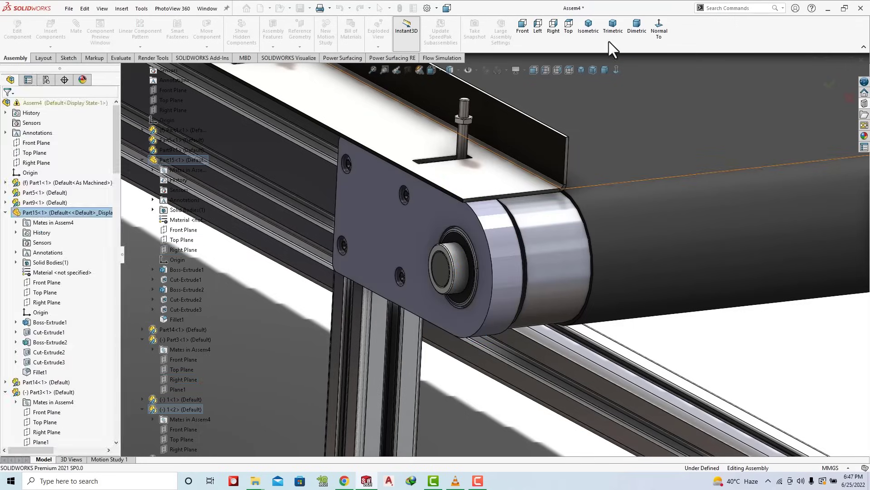
pyautogui.click(609, 31)
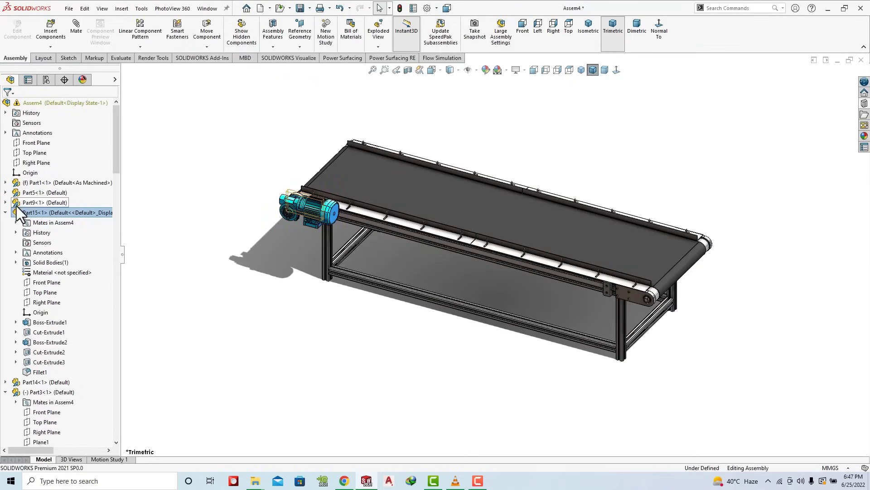
pyautogui.click(6, 212)
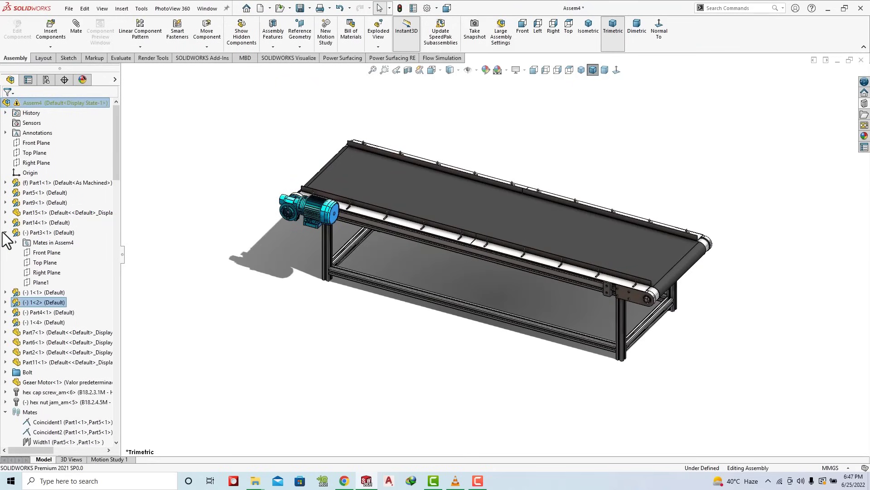
pyautogui.click(5, 232)
pyautogui.scroll(-7, 36, 329)
pyautogui.scroll(-7, 37, 328)
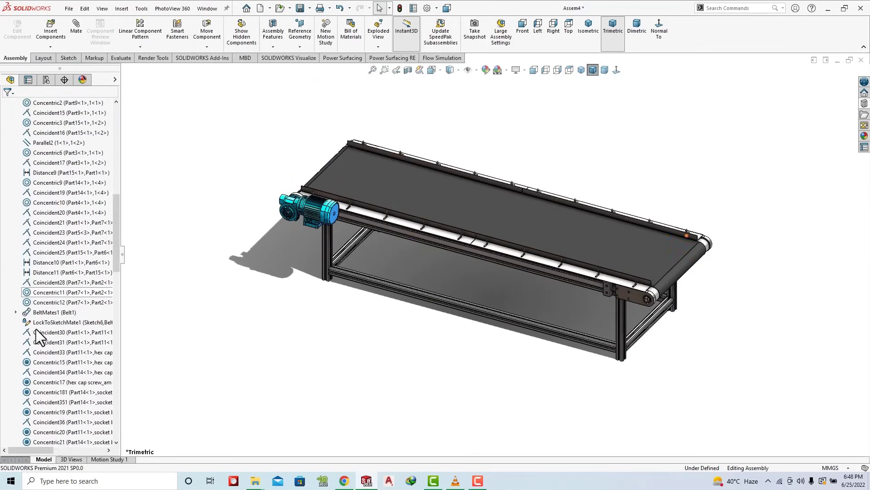
pyautogui.scroll(-2, 40, 343)
pyautogui.scroll(-5, 44, 357)
pyautogui.scroll(-5, 45, 364)
pyautogui.scroll(-5, 46, 367)
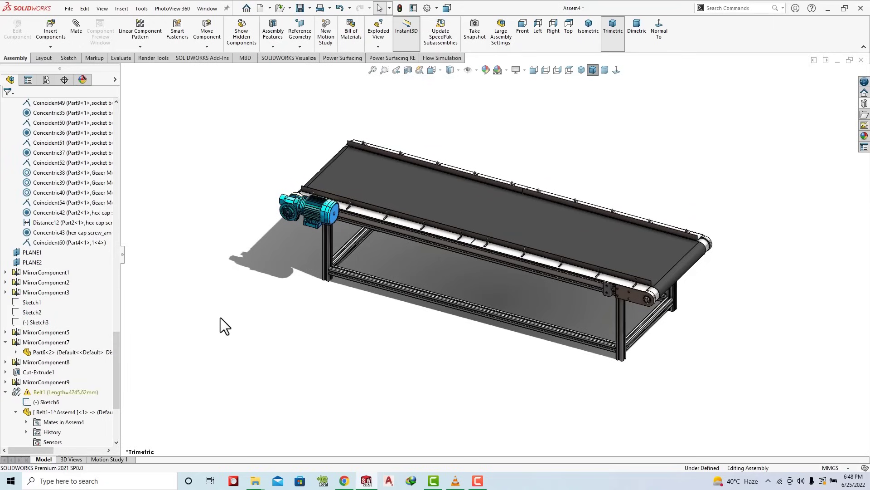
# Step: Save the assembly and all modified documents, including its virtual components
pyautogui.hotkey('ctrl', 's')
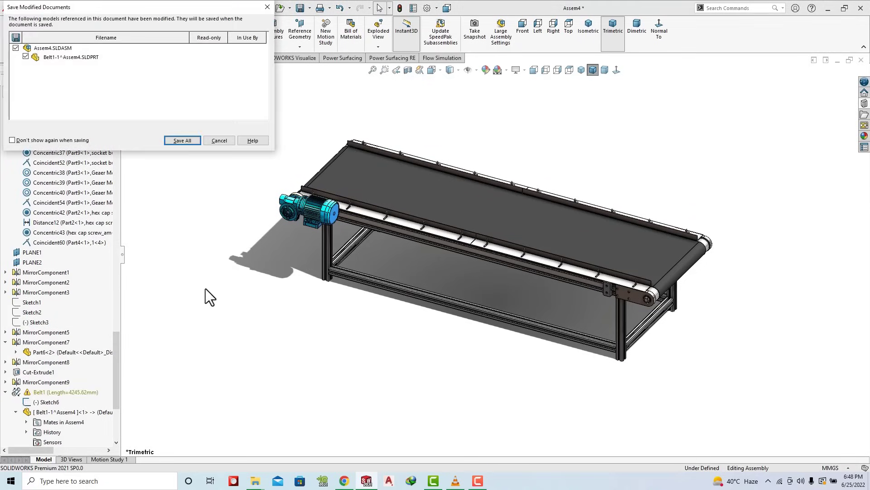
pyautogui.click(180, 144)
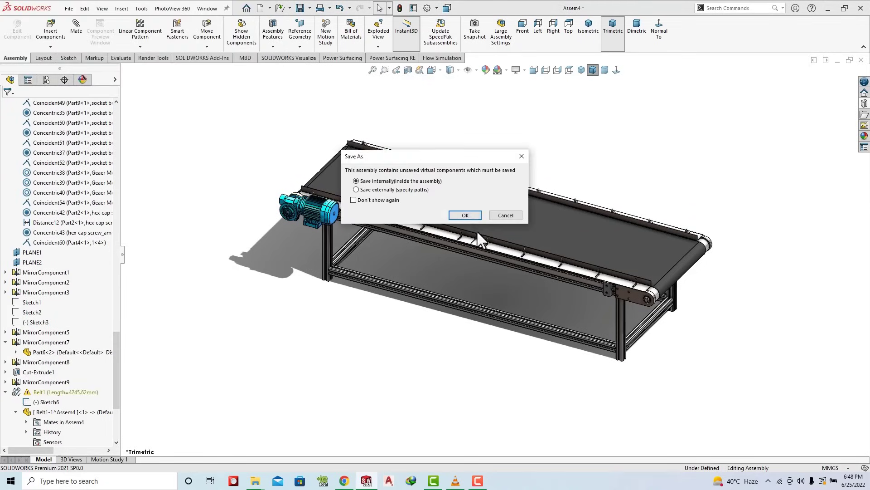
pyautogui.click(466, 218)
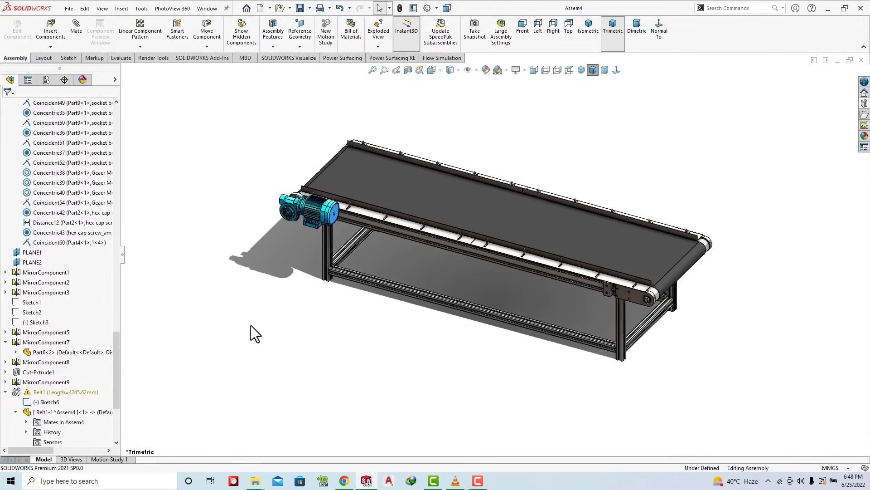
# Step: Collapse Belt1 in the tree and select the roller to check its diameter
pyautogui.click(5, 391)
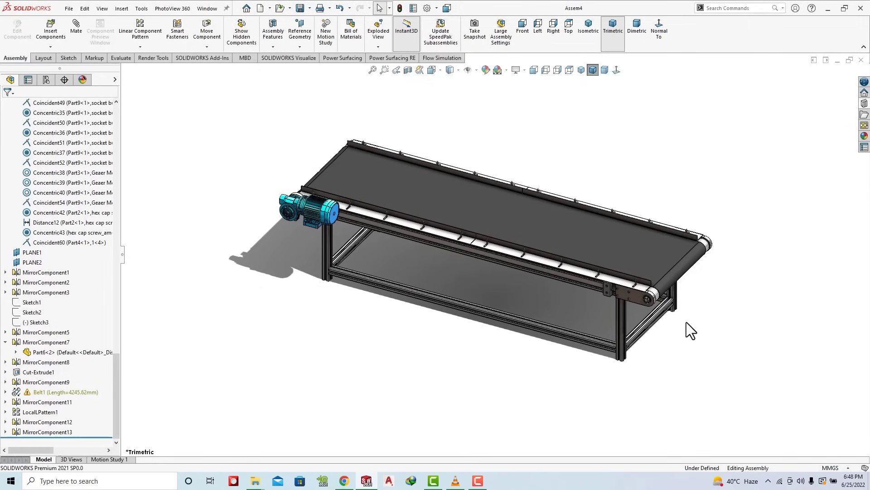
pyautogui.scroll(-1, 603, 318)
pyautogui.scroll(-3, 645, 285)
pyautogui.scroll(-3, 383, 277)
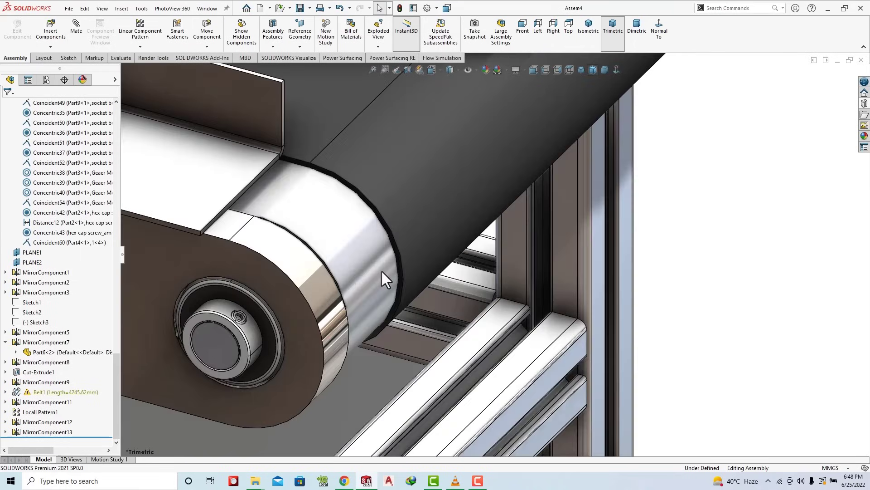
pyautogui.click(356, 274)
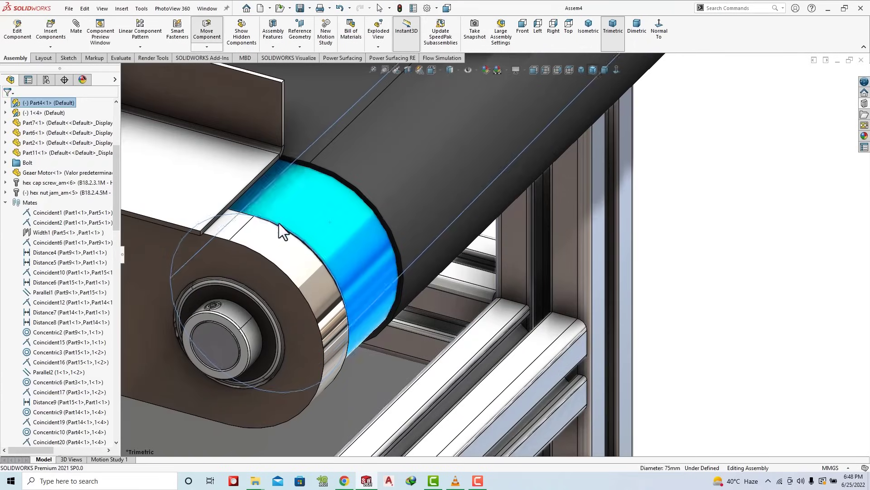
pyautogui.scroll(5, 280, 230)
pyautogui.scroll(3, 527, 261)
pyautogui.scroll(2, 527, 261)
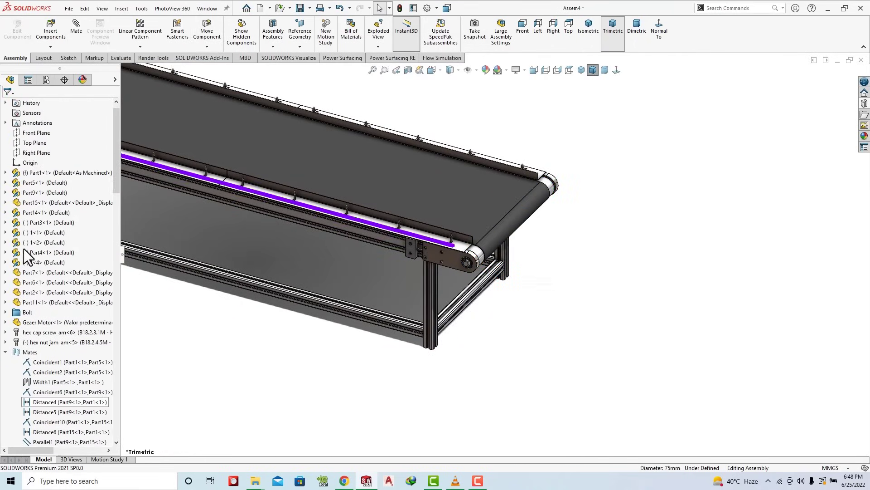
pyautogui.scroll(1, 24, 249)
pyautogui.scroll(5, 346, 221)
pyautogui.scroll(-3, 358, 222)
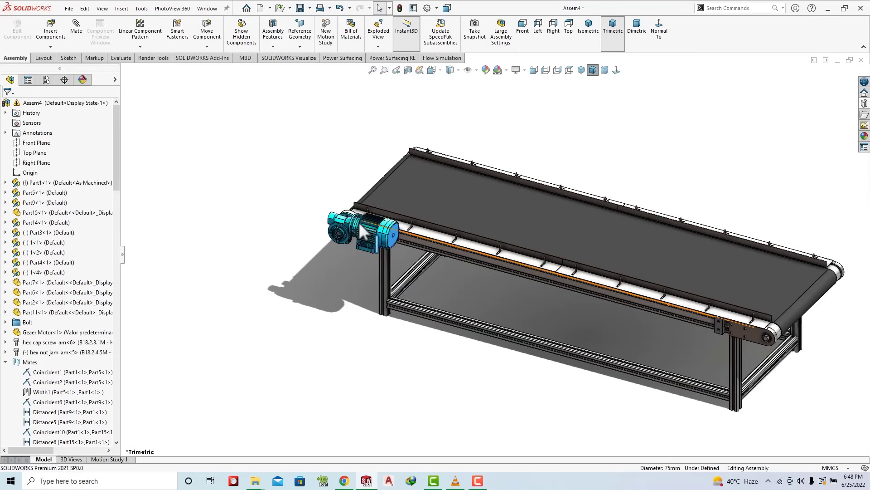
pyautogui.scroll(-2, 358, 221)
pyautogui.scroll(-3, 406, 206)
# Step: Close in on the motor-roller joint, identifying the 18 mm motor shaft and 75 mm roller sleeve
pyautogui.moveTo(405, 205)
pyautogui.mouseDown(button='middle')
pyautogui.moveTo(385, 206)
pyautogui.moveTo(363, 227)
pyautogui.moveTo(342, 224)
pyautogui.mouseUp(button='middle')
pyautogui.click(331, 202)
pyautogui.click(313, 290)
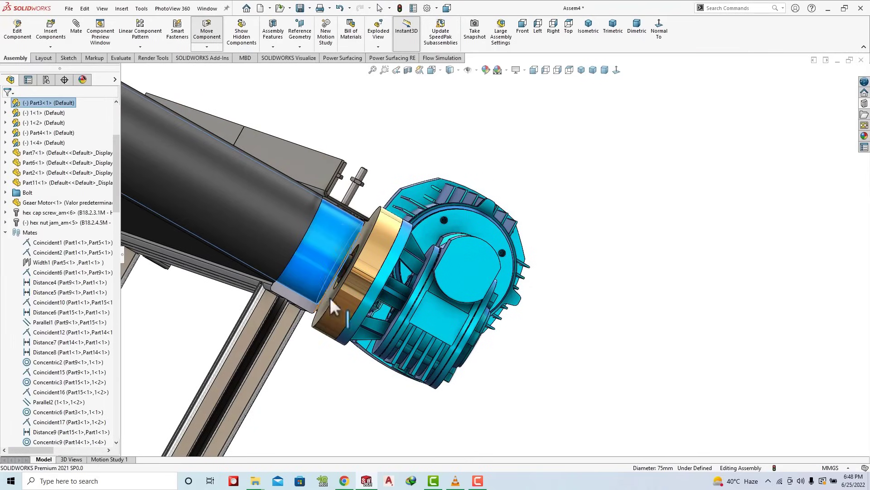
pyautogui.moveTo(330, 299)
pyautogui.mouseDown(button='middle')
pyautogui.moveTo(339, 320)
pyautogui.moveTo(386, 298)
pyautogui.mouseUp(button='middle')
pyautogui.click(331, 237)
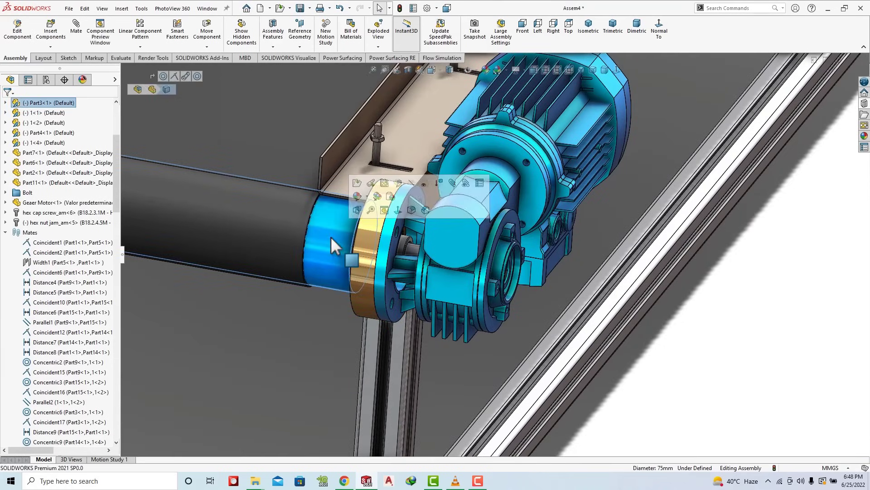
pyautogui.click(413, 255)
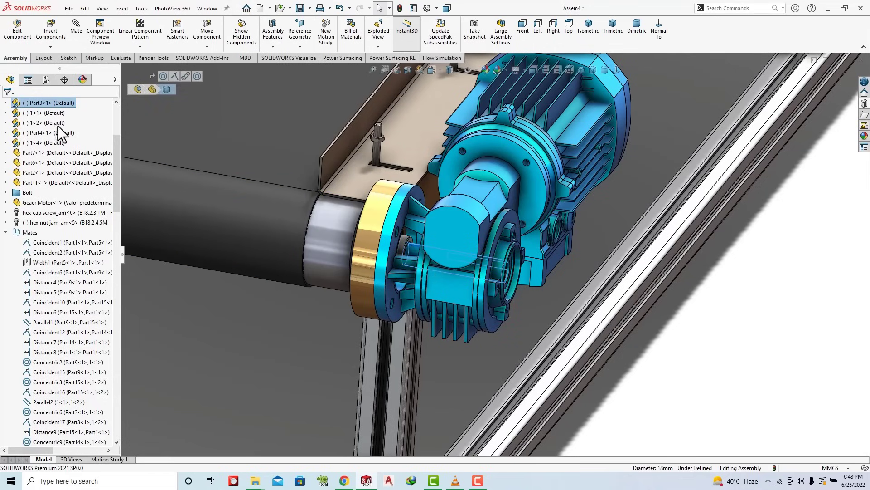
pyautogui.click(337, 237)
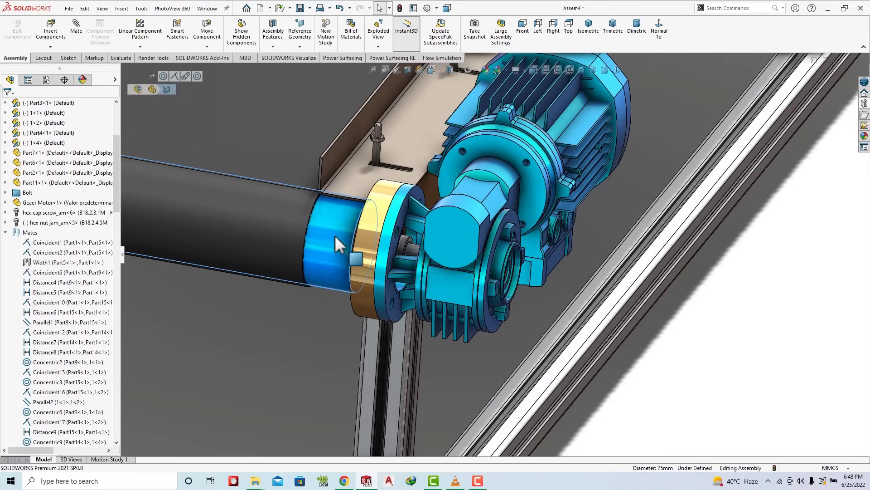
# Step: Expand Part3 and motor 1<1> in the tree to expose their reference planes
pyautogui.click(6, 232)
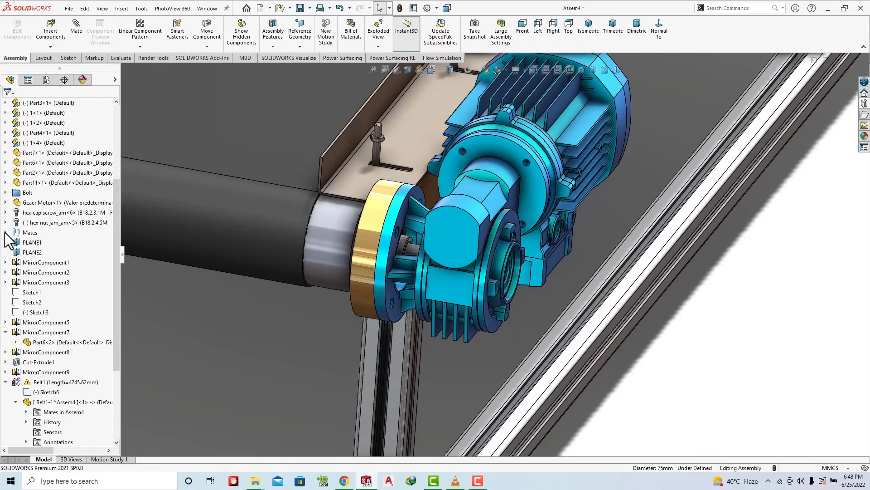
pyautogui.click(5, 102)
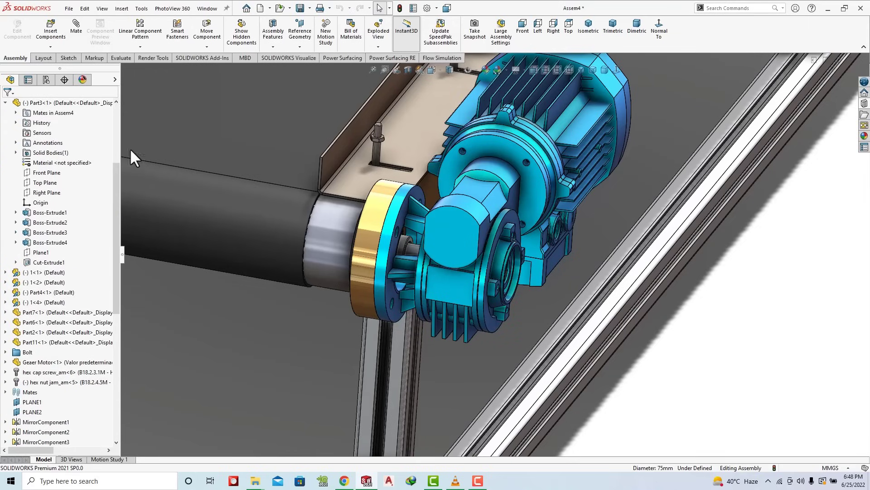
pyautogui.moveTo(373, 254); pyautogui.dragTo(410, 248, button='middle')
pyautogui.click(412, 249)
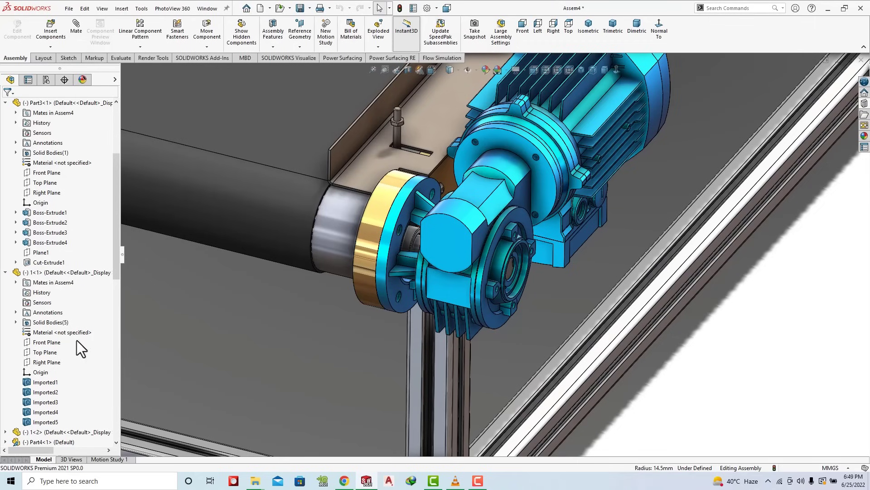
# Step: Mate Part3's Front Plane coincident with motor 1<1>'s Front Plane, dropping a mistakenly picked motor face
pyautogui.click(43, 173)
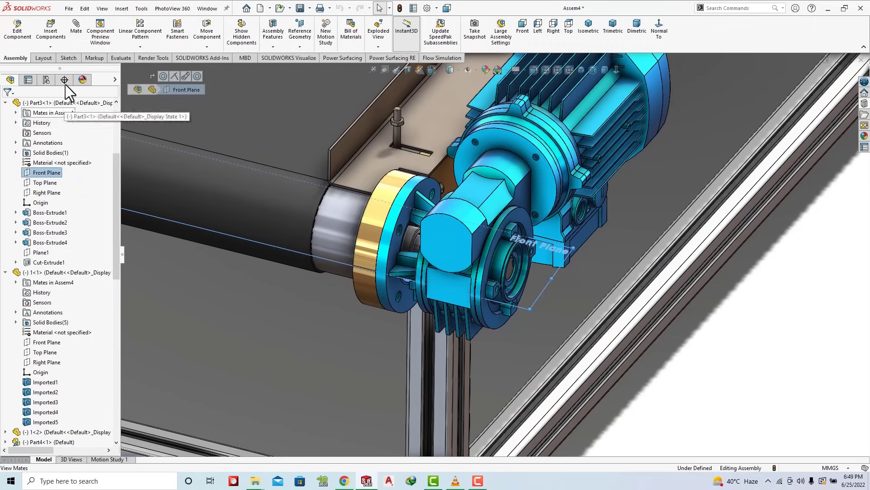
pyautogui.click(73, 31)
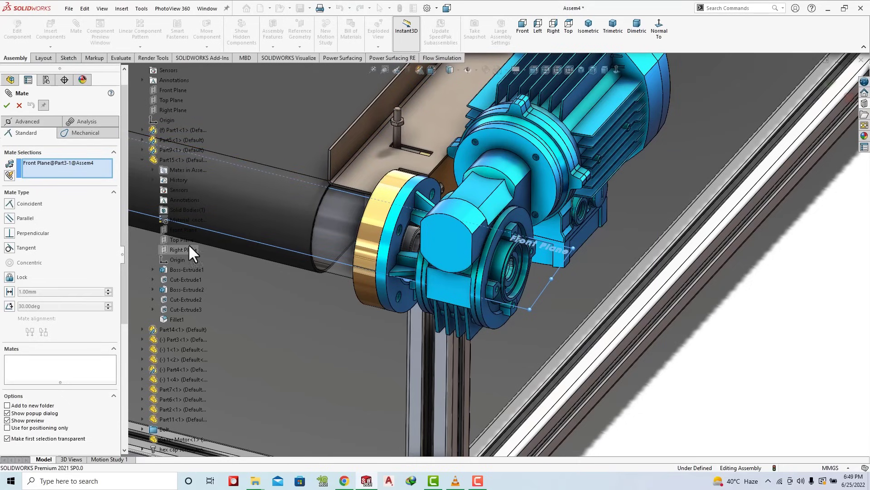
pyautogui.click(70, 162)
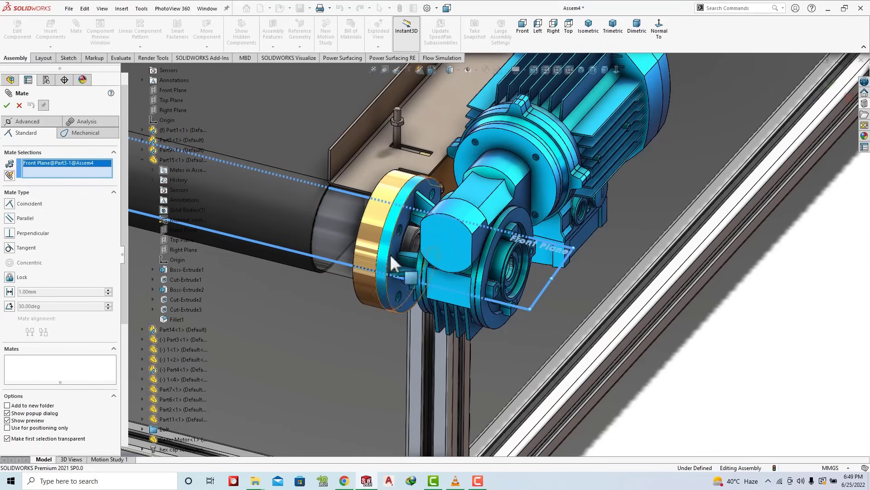
pyautogui.click(414, 243)
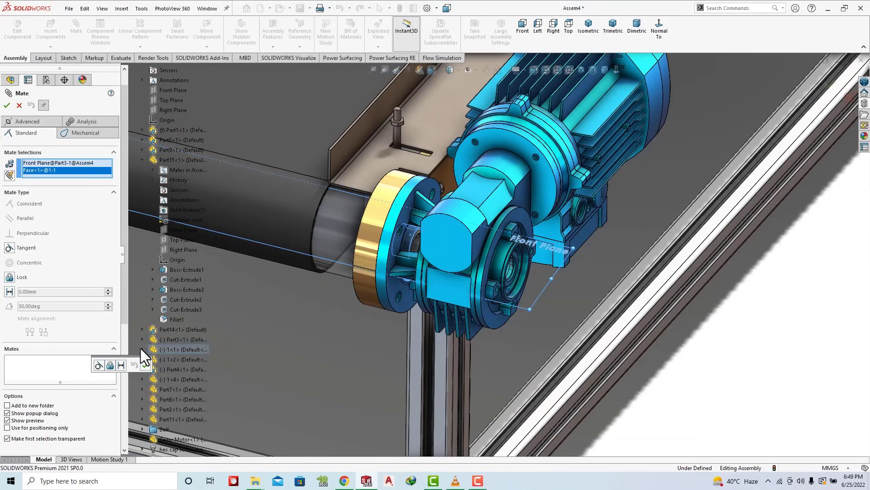
pyautogui.rightClick(54, 179)
pyautogui.click(78, 177)
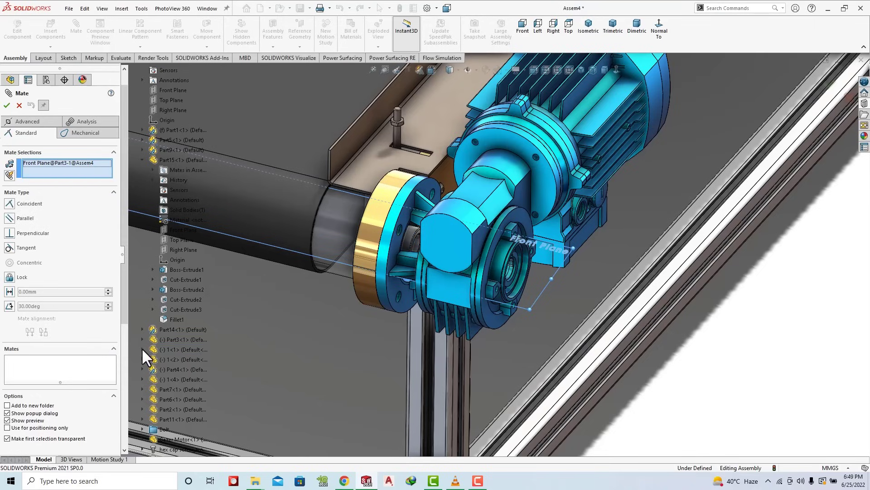
pyautogui.click(142, 349)
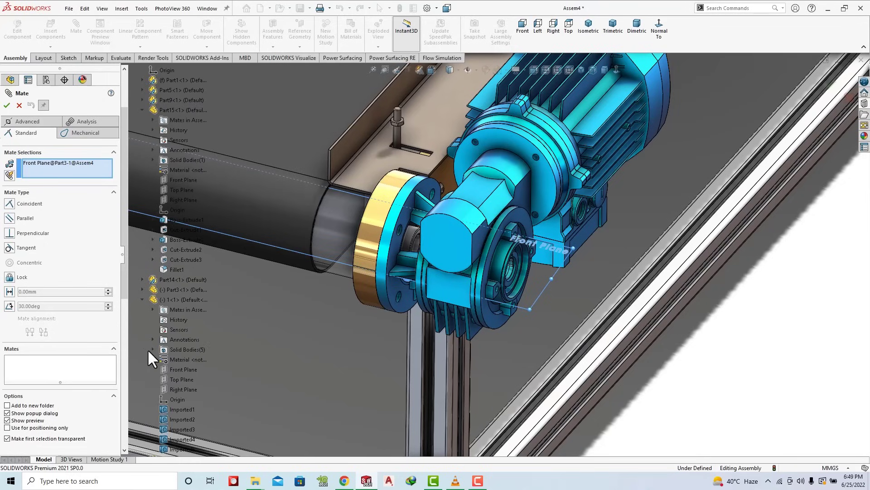
pyautogui.click(178, 368)
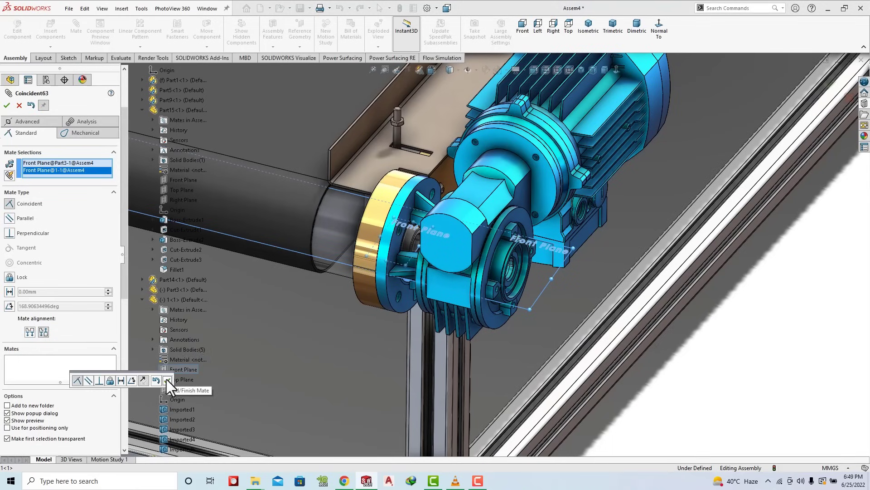
pyautogui.click(167, 380)
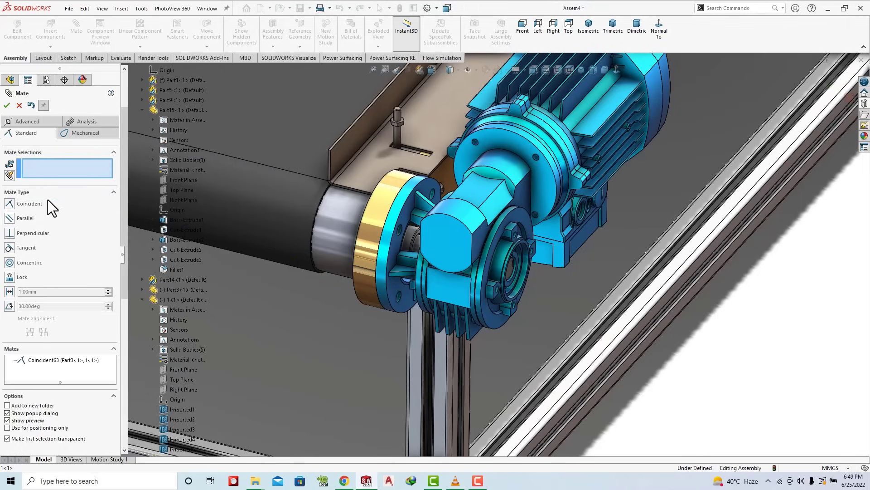
pyautogui.click(6, 106)
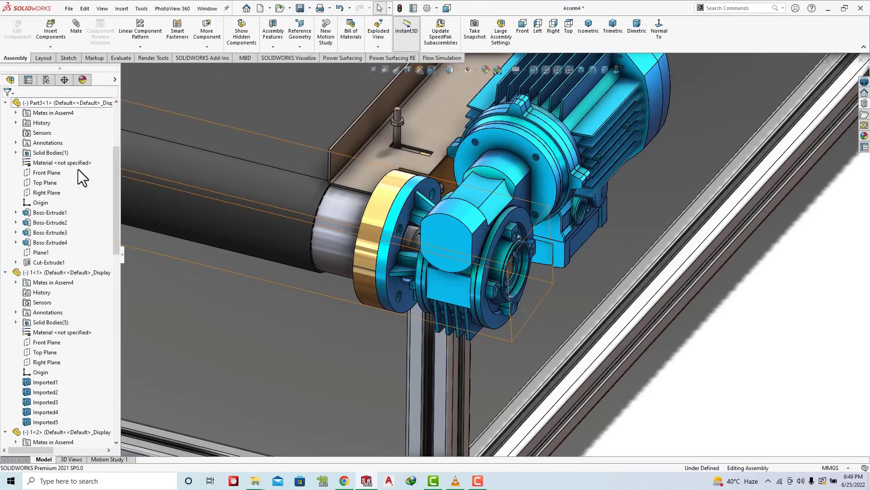
# Step: Show the whole conveyor in trimetric view, zoomed to fit, with Part3 collapsed in the tree
pyautogui.click(613, 29)
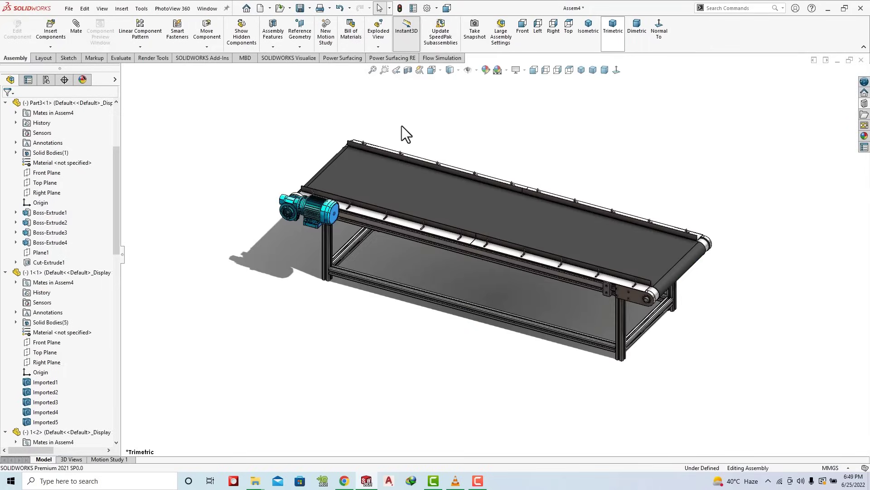
pyautogui.moveTo(117, 197); pyautogui.dragTo(118, 104)
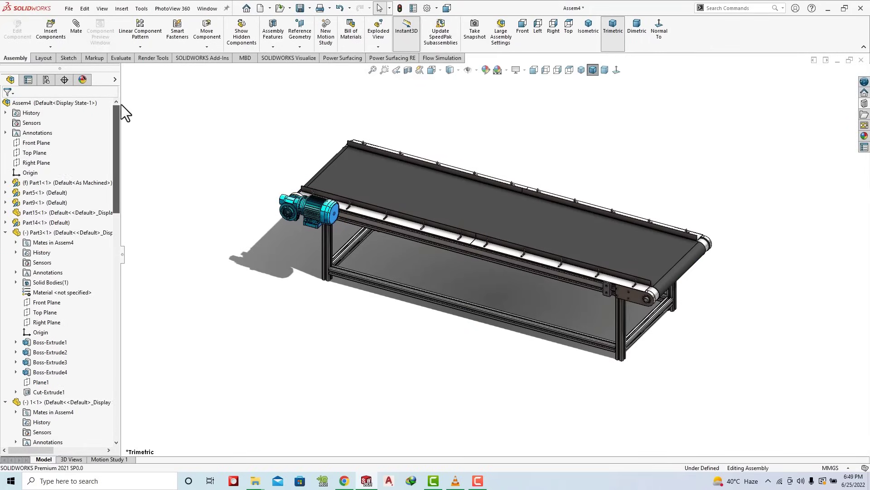
pyautogui.click(5, 242)
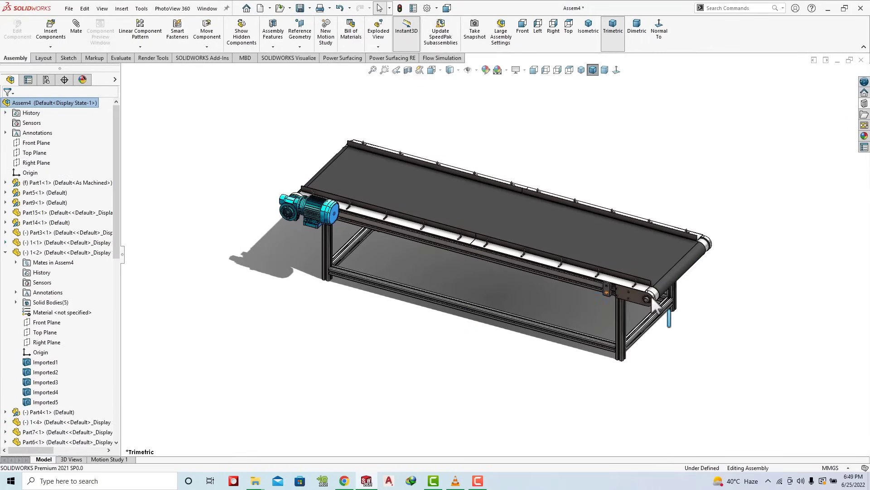
pyautogui.scroll(-3, 651, 295)
pyautogui.scroll(-3, 608, 281)
pyautogui.scroll(-3, 583, 285)
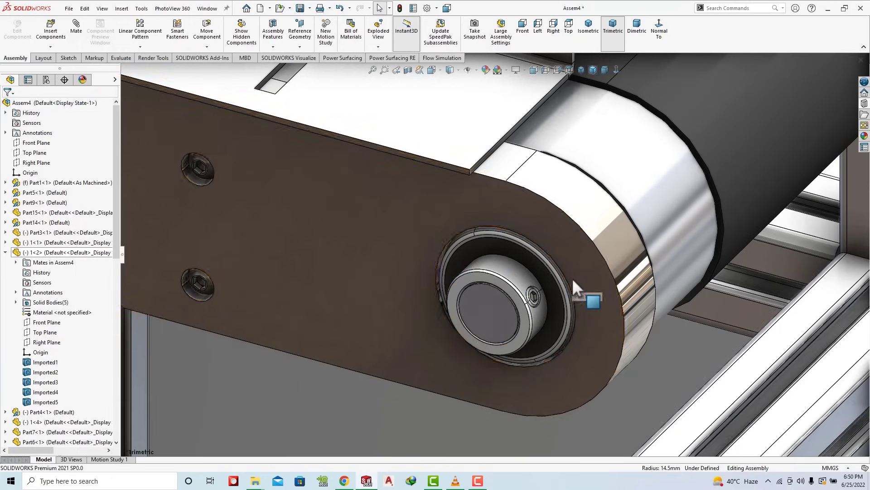
pyautogui.press('f')
pyautogui.scroll(-2, 380, 215)
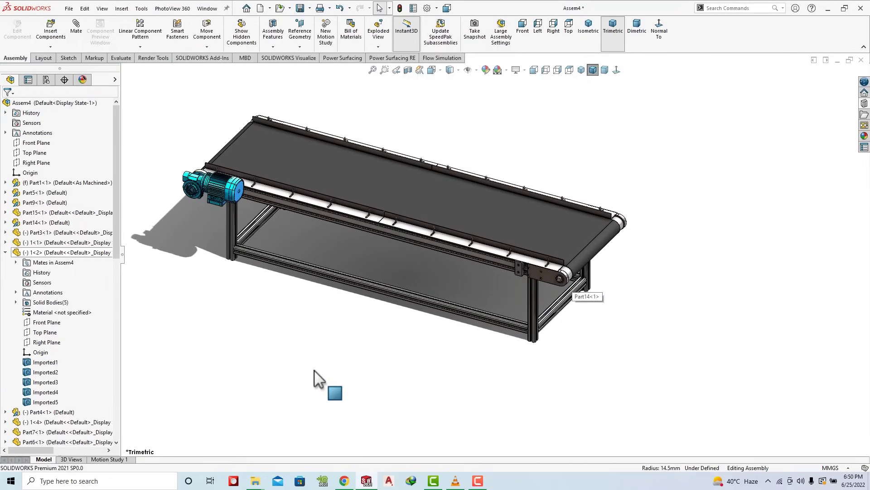
# Step: Save all modified documents, rebuilding the assembly and accepting the virtual component options
pyautogui.hotkey('ctrl', 's')
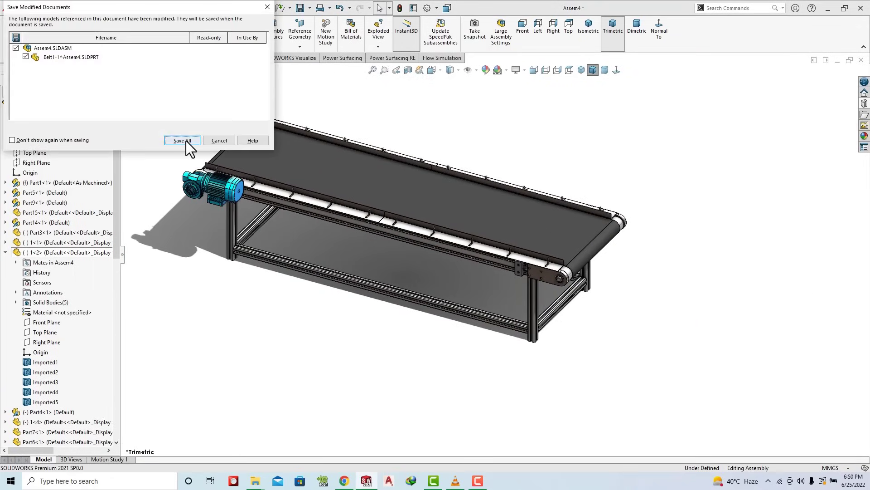
pyautogui.click(186, 141)
pyautogui.click(418, 214)
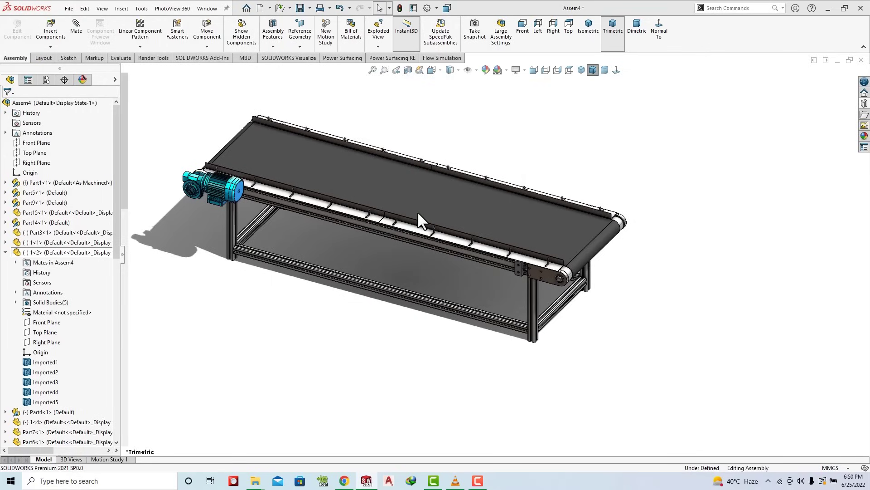
pyautogui.click(461, 214)
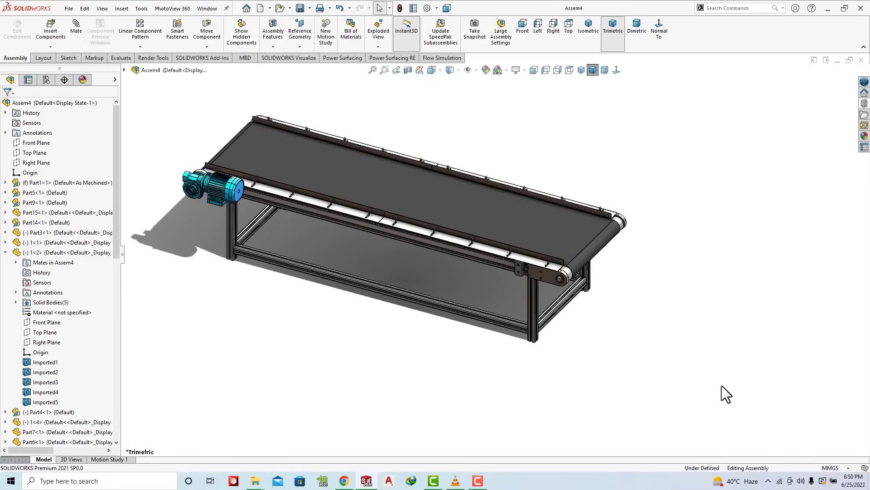
# Step: Insert box part 66 and place it beside the conveyor
pyautogui.click(50, 28)
pyautogui.click(442, 195)
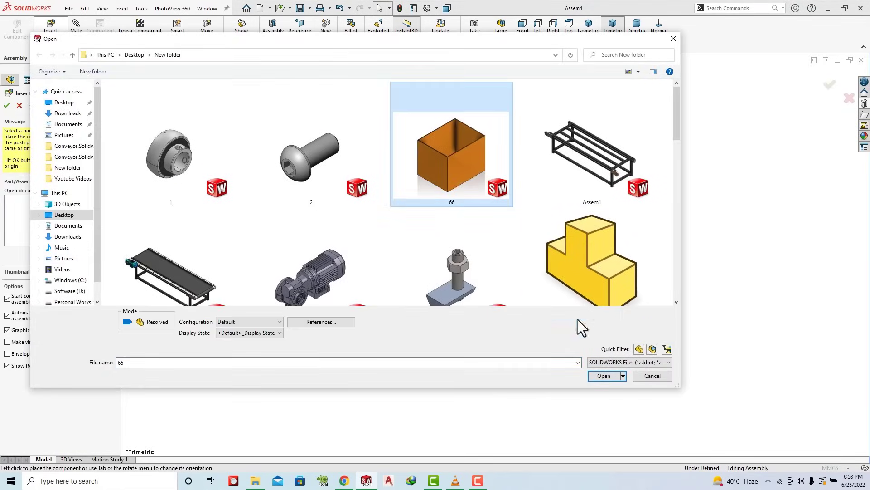
pyautogui.click(603, 376)
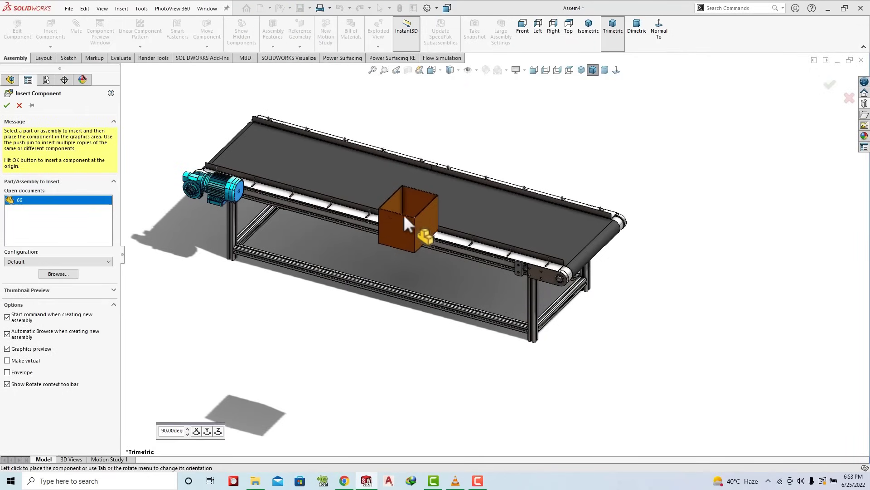
pyautogui.scroll(-4, 241, 126)
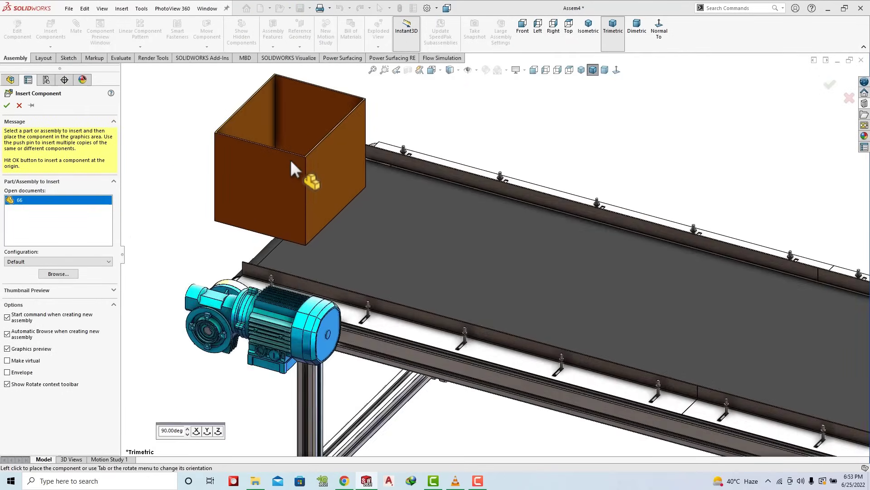
pyautogui.scroll(5, 290, 157)
pyautogui.moveTo(358, 173)
pyautogui.mouseDown(button='middle')
pyautogui.moveTo(389, 158)
pyautogui.moveTo(339, 202)
pyautogui.mouseUp(button='middle')
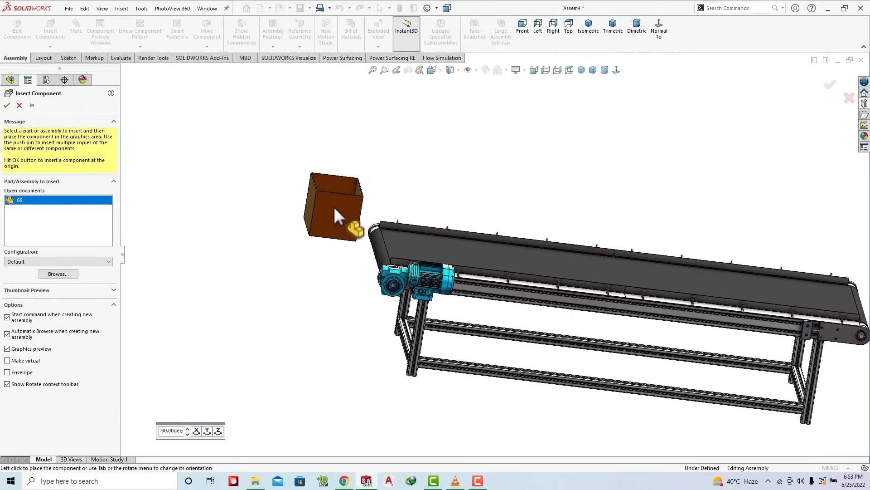
pyautogui.click(333, 205)
# Step: Open the inserted box part 66 in its own window
pyautogui.scroll(-1, 348, 213)
pyautogui.click(341, 214)
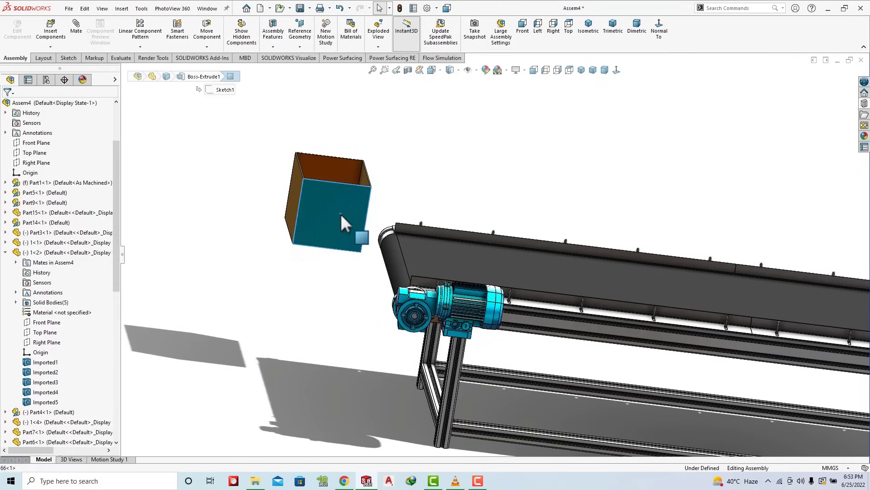
pyautogui.click(367, 161)
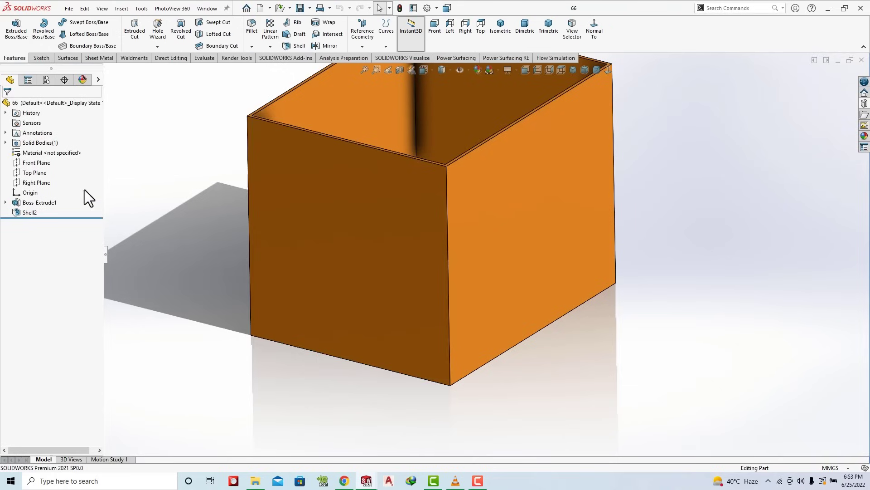
# Step: Open Sketch1 under Boss-Extrude1 for editing, reopening it after a first rebuild
pyautogui.click(5, 202)
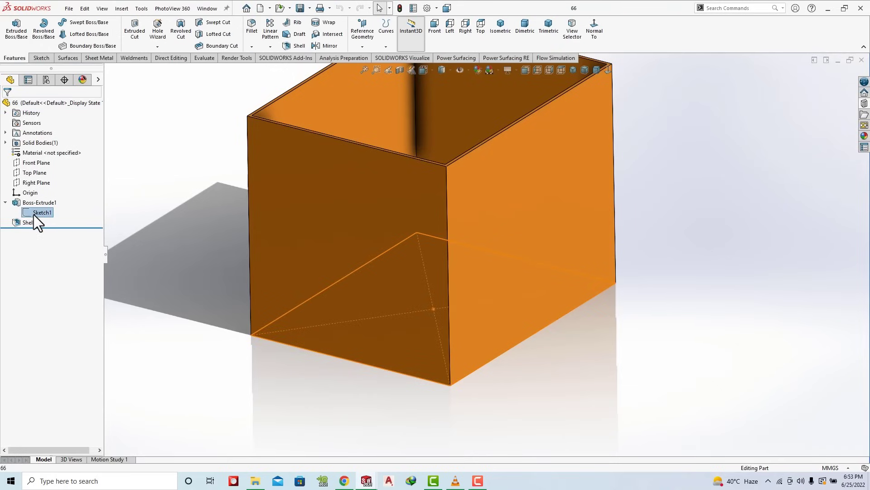
pyautogui.click(43, 186)
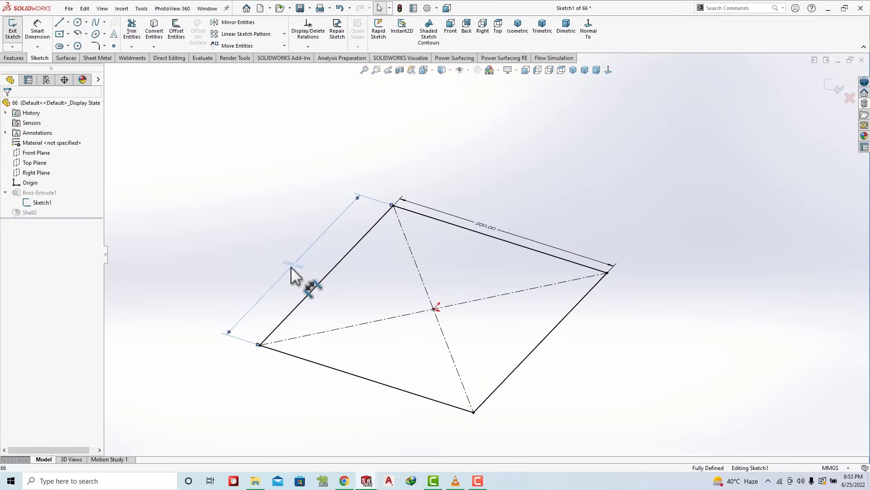
pyautogui.doubleClick(291, 268)
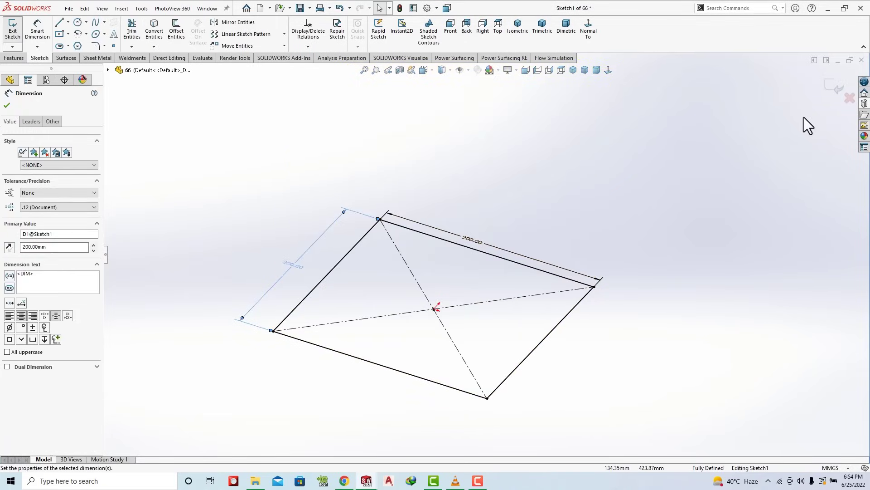
pyautogui.click(834, 88)
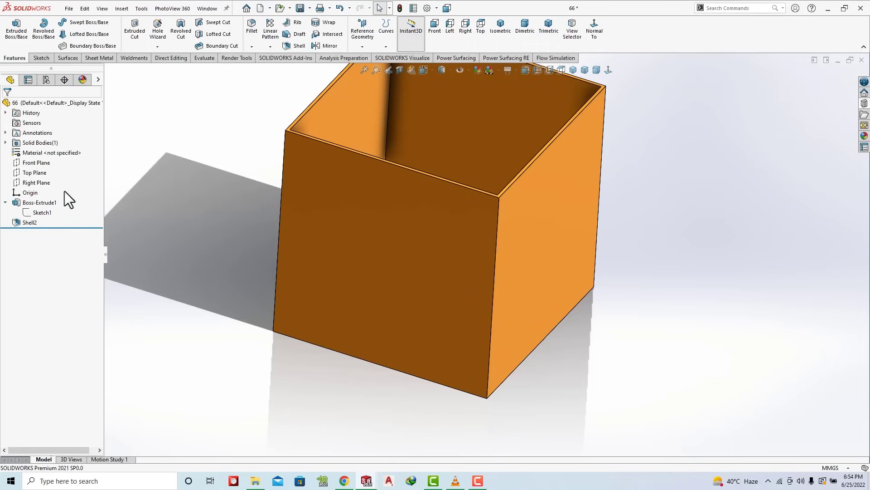
pyautogui.click(38, 211)
pyautogui.click(47, 181)
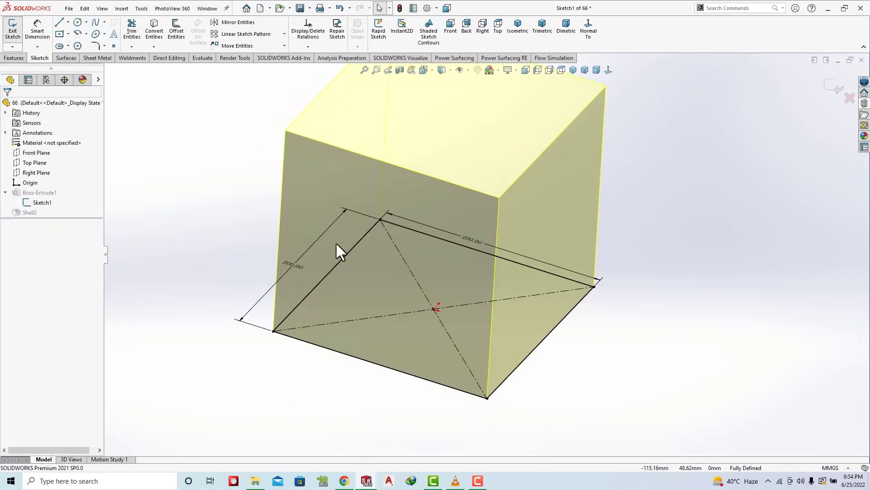
# Step: Change both 200 mm base dimensions to 150 mm, then close part 66 saving changes
pyautogui.doubleClick(292, 266)
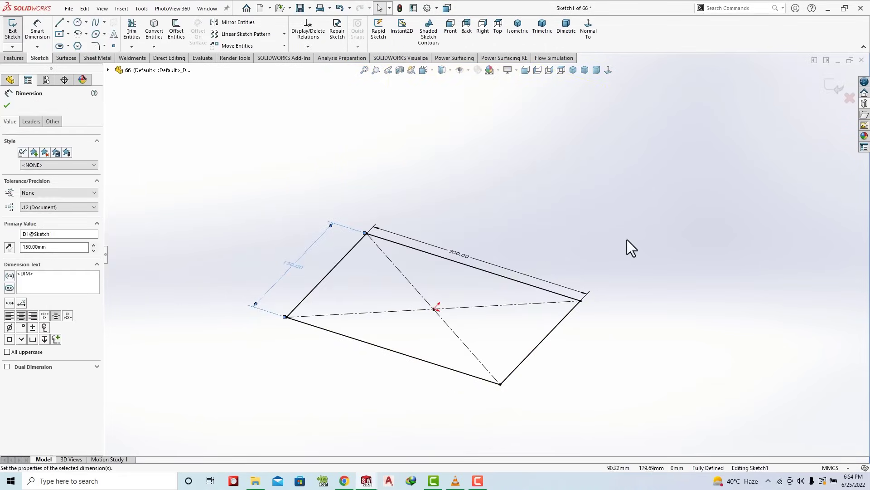
pyautogui.doubleClick(459, 255)
pyautogui.write('1')
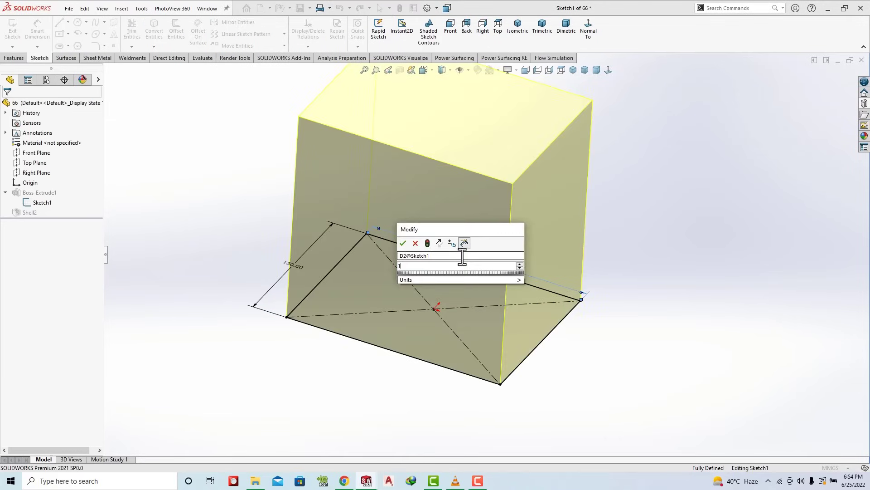
pyautogui.write('50')
pyautogui.press('Return')
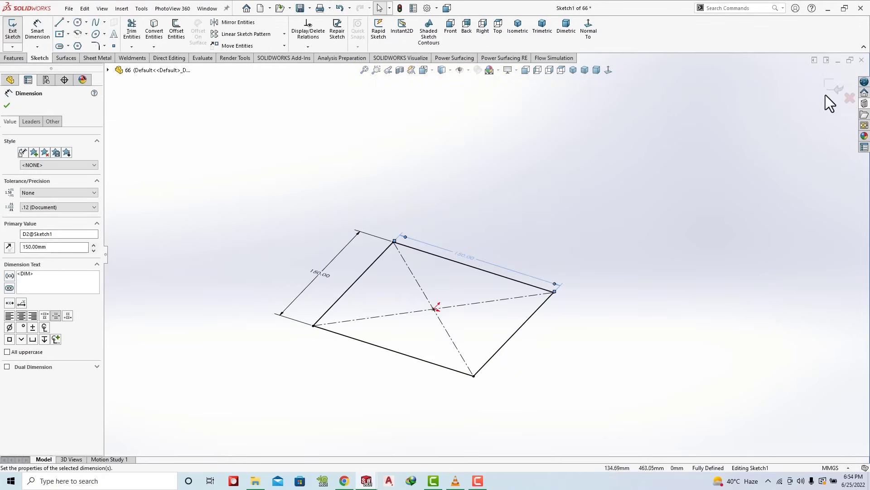
pyautogui.click(826, 94)
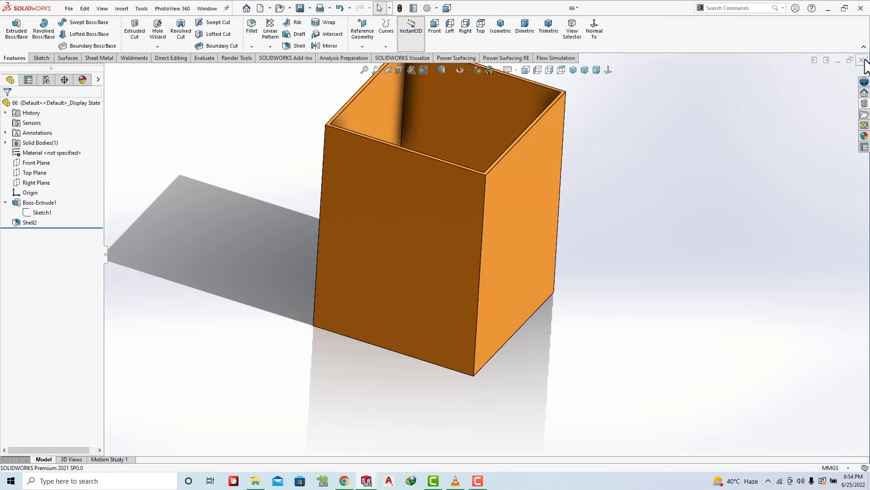
pyautogui.click(861, 60)
pyautogui.click(418, 238)
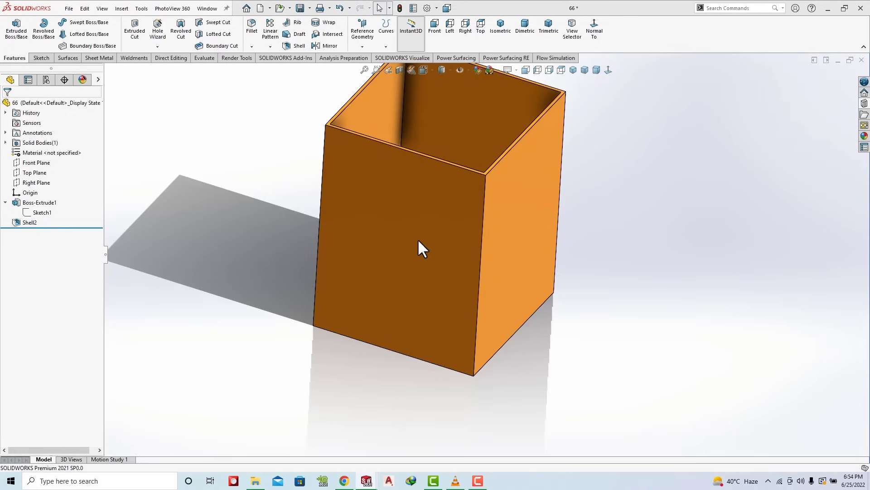
# Step: Rebuild the assembly and open the resized box part 66 on its own
pyautogui.click(82, 55)
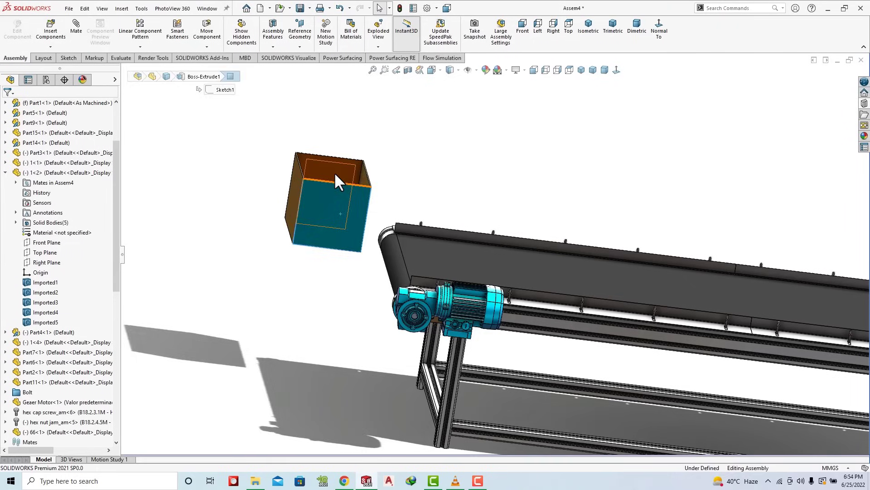
pyautogui.scroll(-3, 366, 241)
pyautogui.moveTo(367, 241)
pyautogui.mouseDown(button='middle')
pyautogui.moveTo(410, 240)
pyautogui.moveTo(388, 195)
pyautogui.moveTo(374, 209)
pyautogui.mouseUp(button='middle')
pyautogui.click(313, 193)
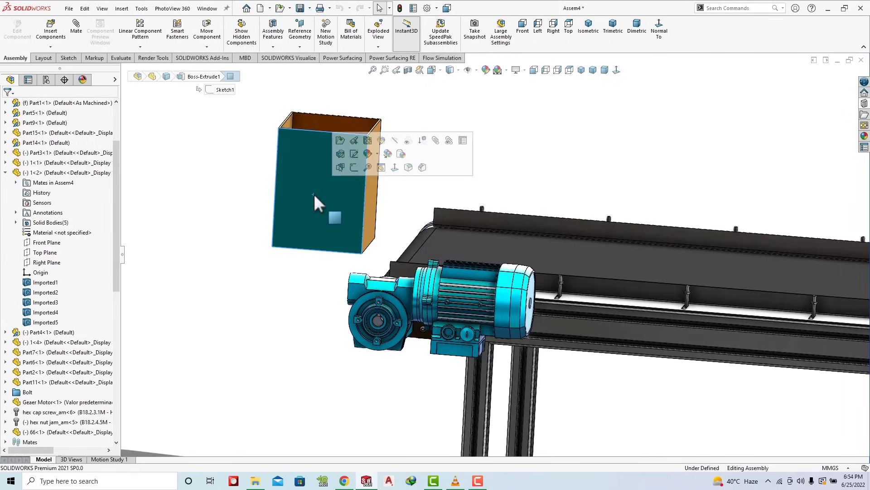
pyautogui.click(340, 140)
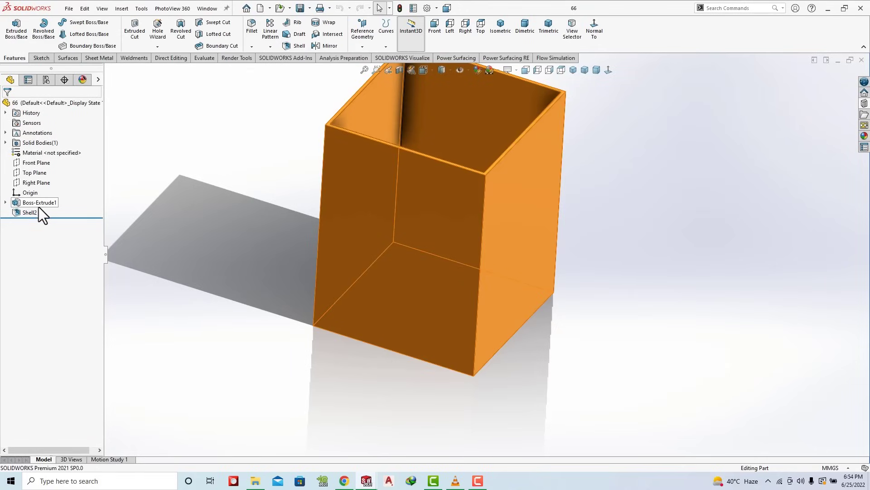
# Step: Set Boss-Extrude1's depth to 100 mm, save and close the part, and rebuild the assembly
pyautogui.click(38, 205)
pyautogui.click(45, 181)
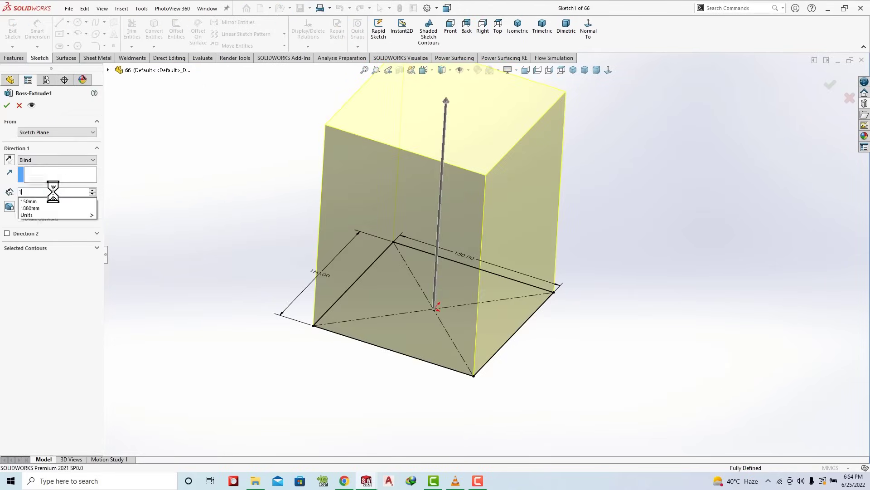
pyautogui.write('100')
pyautogui.press('Return')
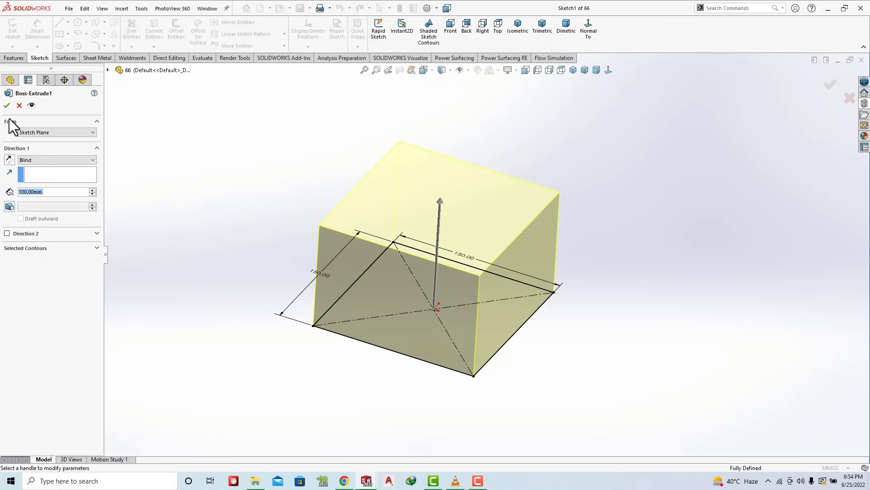
pyautogui.click(7, 105)
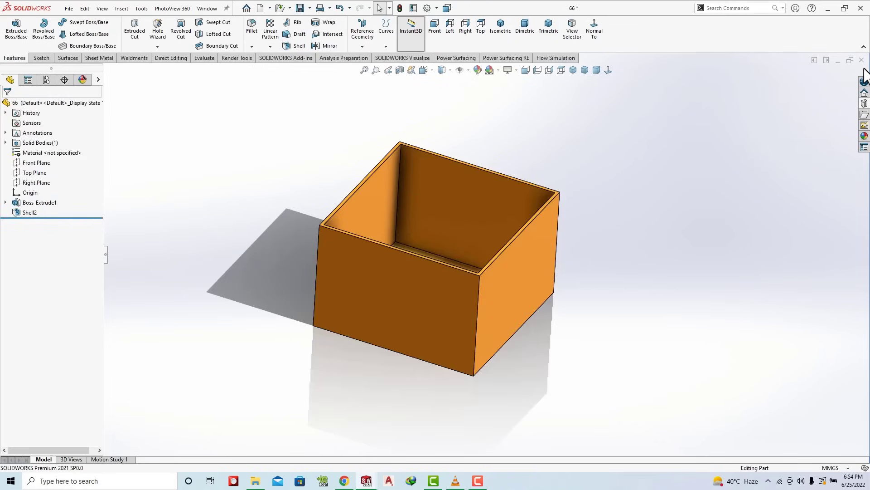
pyautogui.click(862, 60)
pyautogui.click(422, 235)
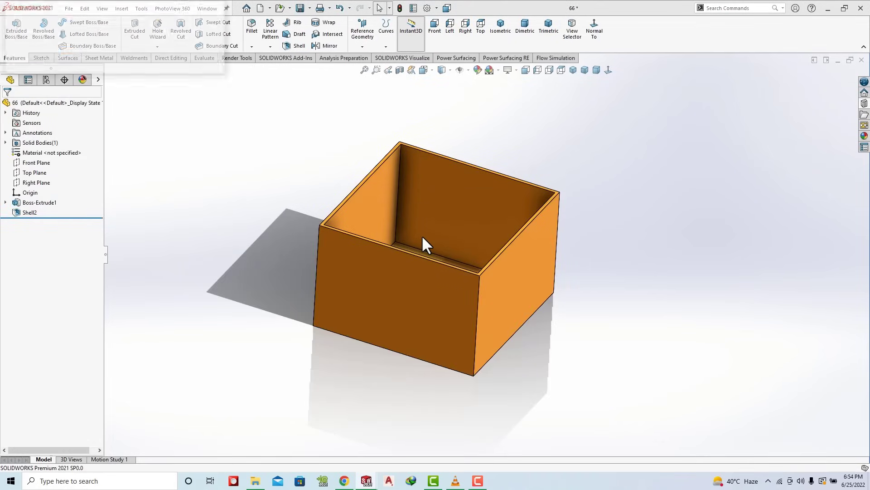
pyautogui.click(73, 50)
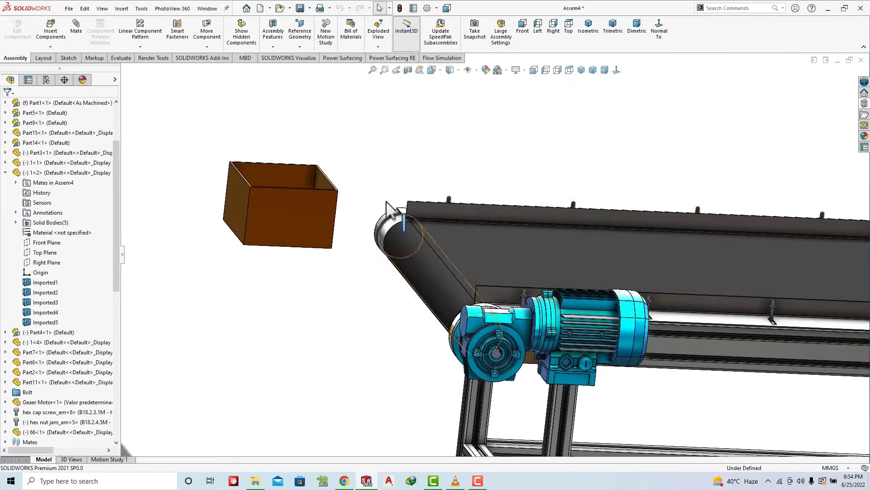
# Step: Drag the box above the belt and centre it across the belt using Front and Left views
pyautogui.click(524, 26)
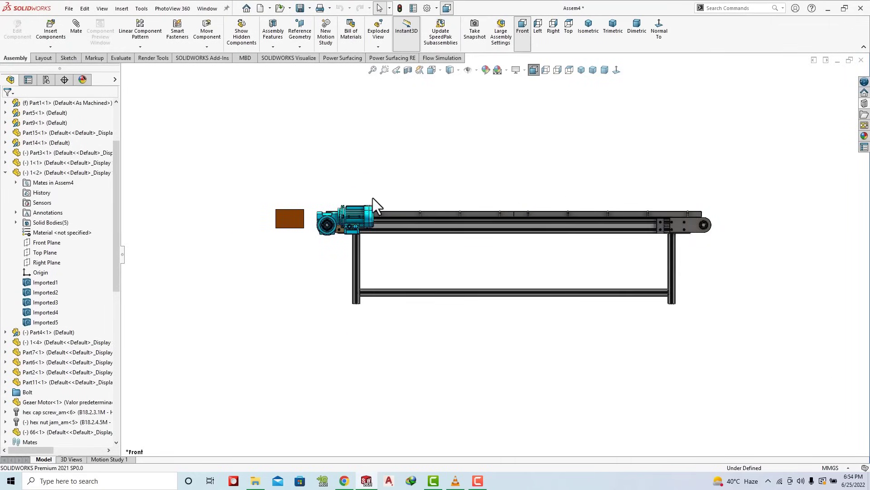
pyautogui.scroll(2, 335, 209)
pyautogui.moveTo(270, 222); pyautogui.dragTo(418, 187)
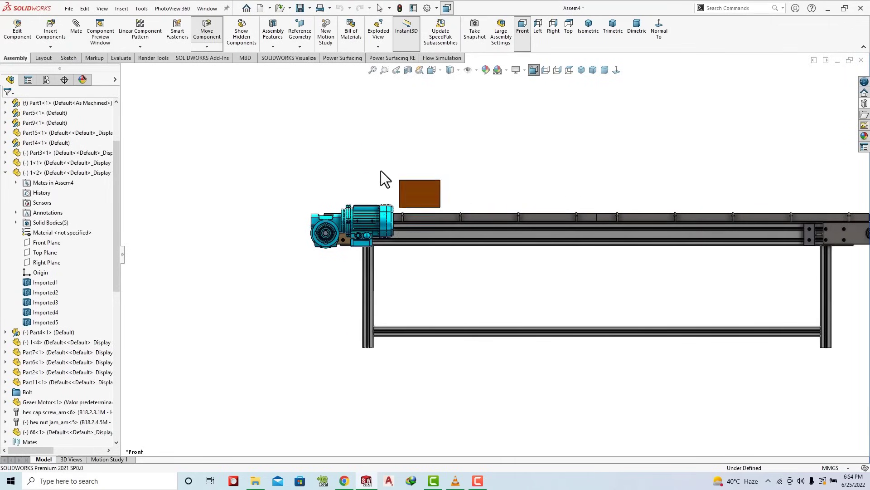
pyautogui.click(542, 28)
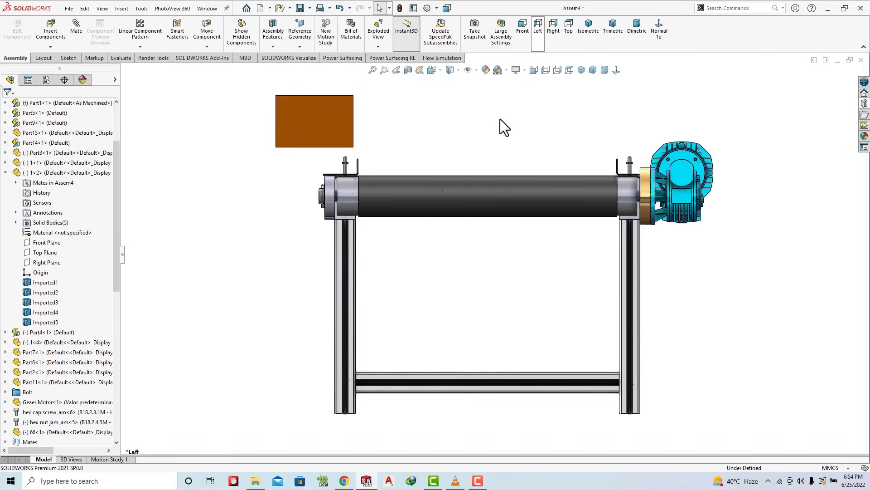
pyautogui.moveTo(330, 117); pyautogui.dragTo(499, 126)
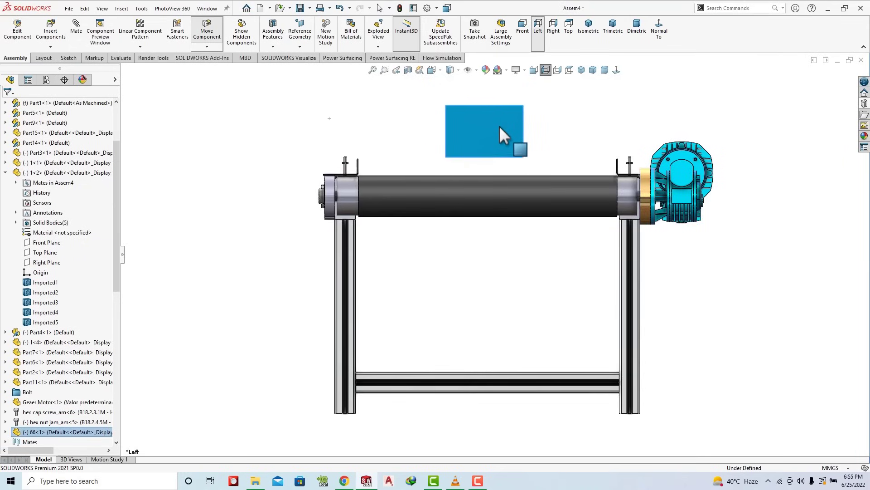
pyautogui.click(552, 28)
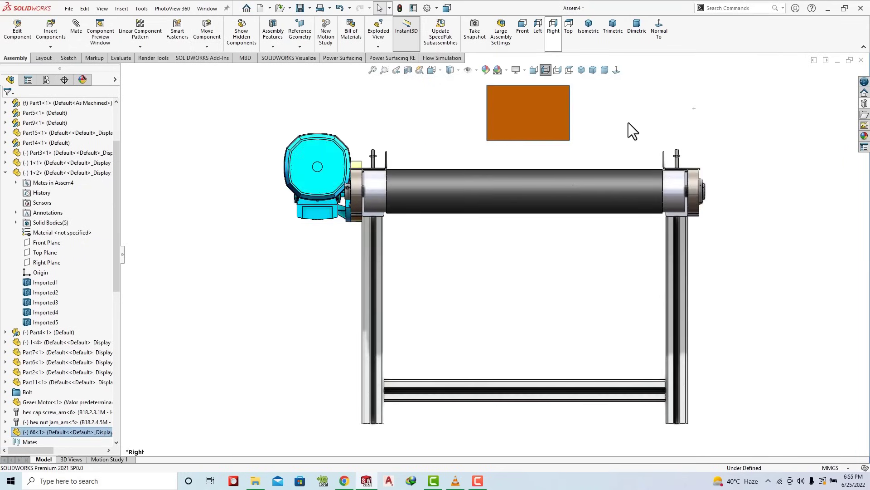
pyautogui.click(628, 122)
# Step: Switch to Dimetric view and orbit low to check the box's position over the belt
pyautogui.click(636, 27)
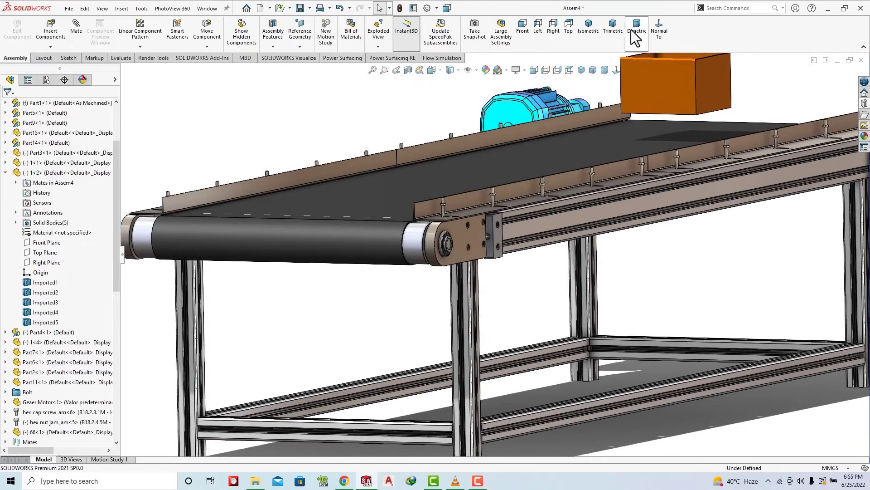
pyautogui.scroll(-3, 368, 209)
pyautogui.scroll(-2, 437, 188)
pyautogui.scroll(-2, 425, 135)
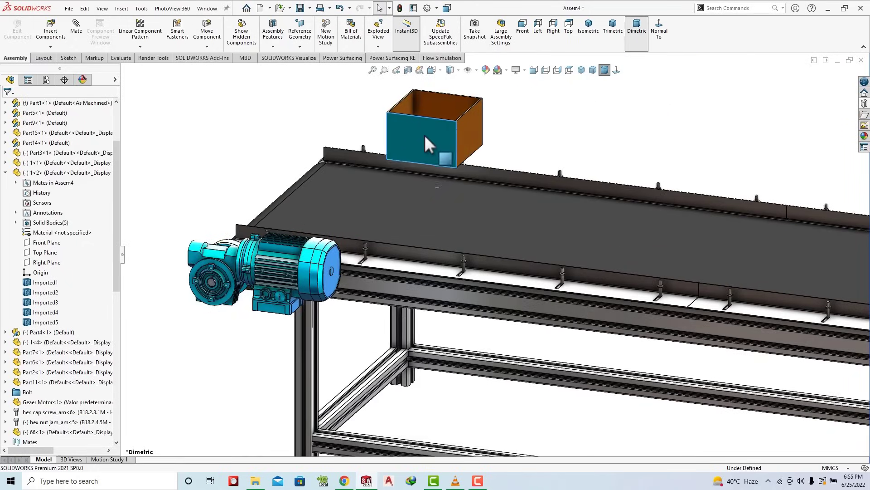
pyautogui.moveTo(425, 136)
pyautogui.mouseDown(button='middle')
pyautogui.moveTo(356, 136)
pyautogui.moveTo(388, 130)
pyautogui.moveTo(453, 175)
pyautogui.moveTo(435, 106)
pyautogui.mouseUp(button='middle')
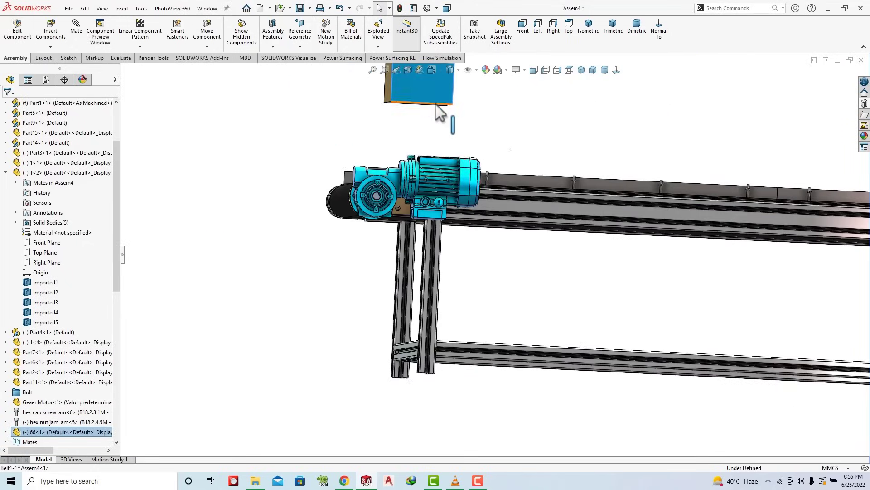
pyautogui.scroll(-2, 436, 105)
pyautogui.click(6, 172)
pyautogui.click(298, 132)
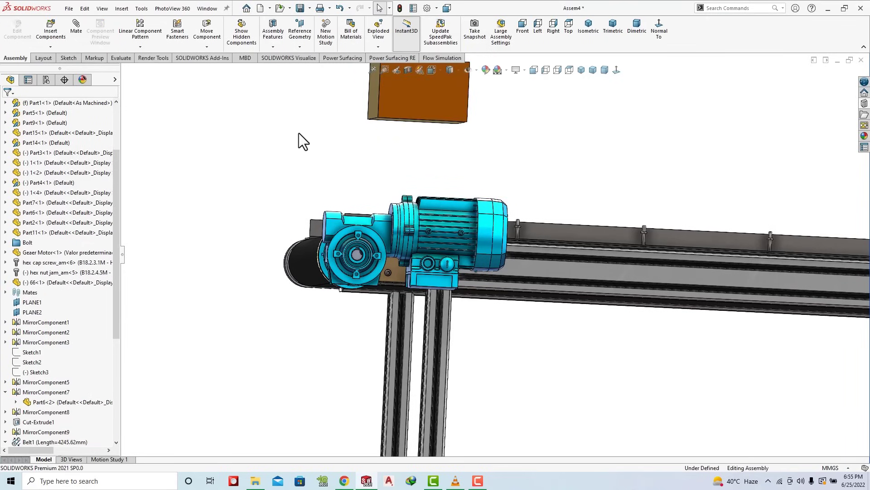
# Step: Mate the box's bottom face coincident with the belt's top face
pyautogui.press('m')
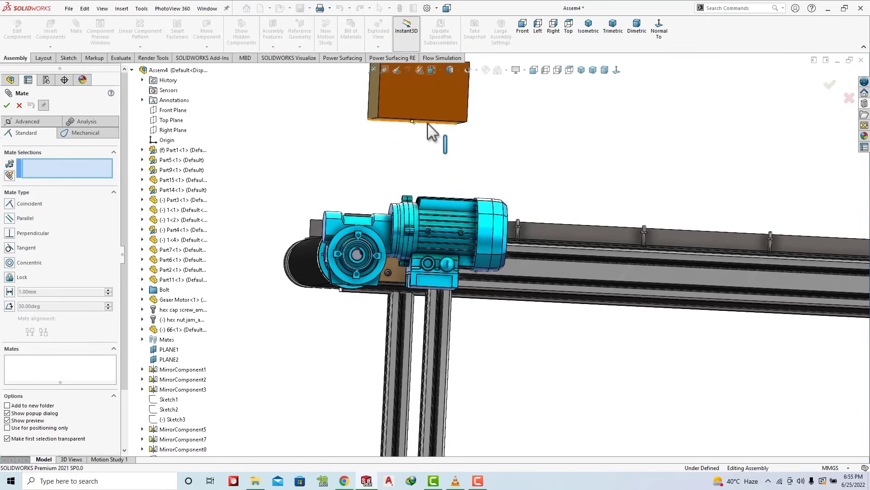
pyautogui.moveTo(428, 123); pyautogui.dragTo(438, 105, button='middle')
pyautogui.click(436, 110)
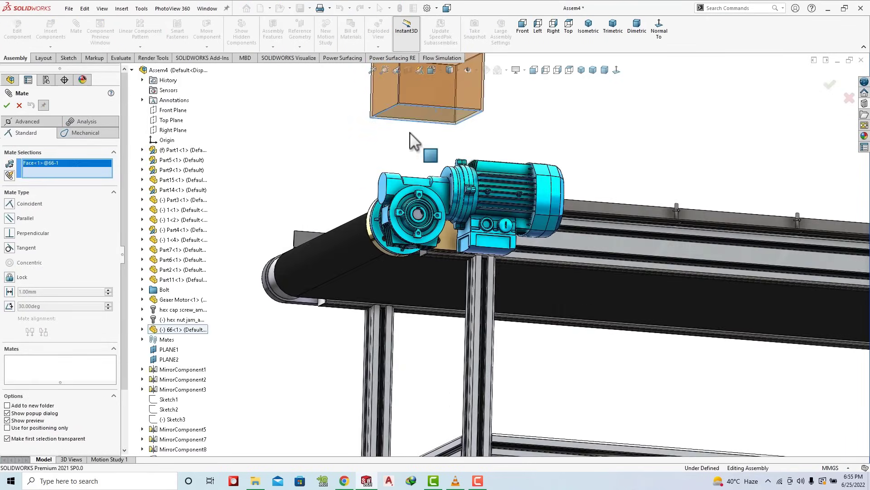
pyautogui.moveTo(409, 132); pyautogui.dragTo(356, 148, button='middle')
pyautogui.click(349, 105)
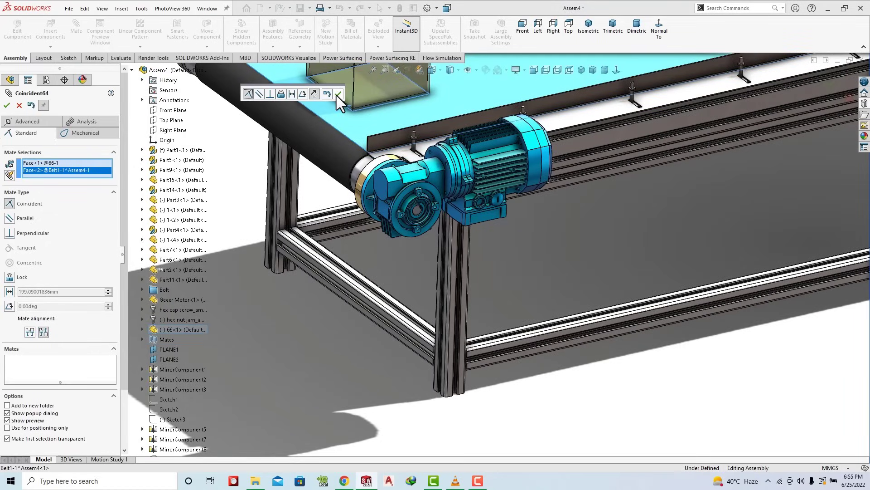
pyautogui.click(338, 93)
pyautogui.click(7, 105)
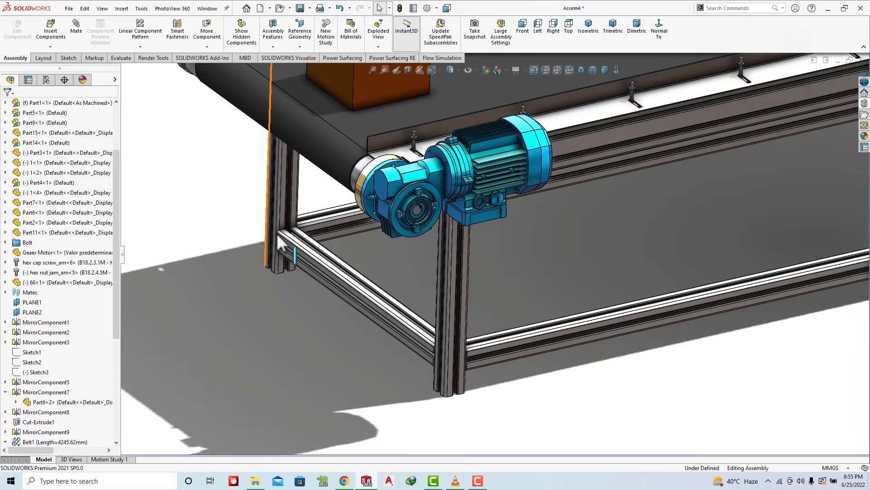
pyautogui.scroll(3, 467, 207)
pyautogui.scroll(5, 464, 204)
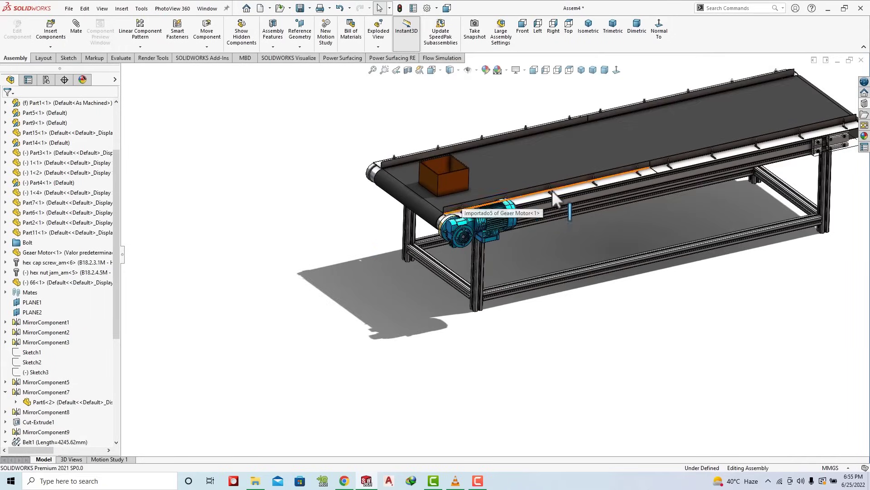
pyautogui.scroll(-3, 551, 189)
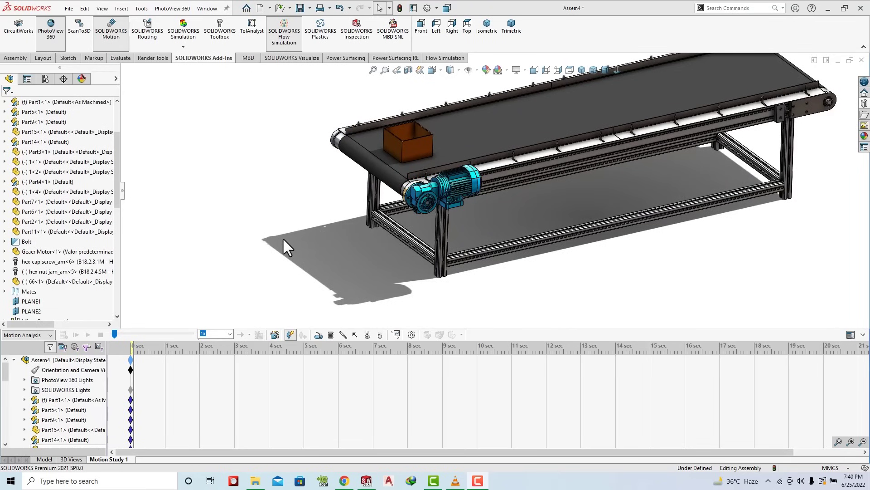
# Step: Set Motion Study 1's type to Motion Analysis
pyautogui.scroll(-1, 468, 181)
pyautogui.scroll(-1, 467, 181)
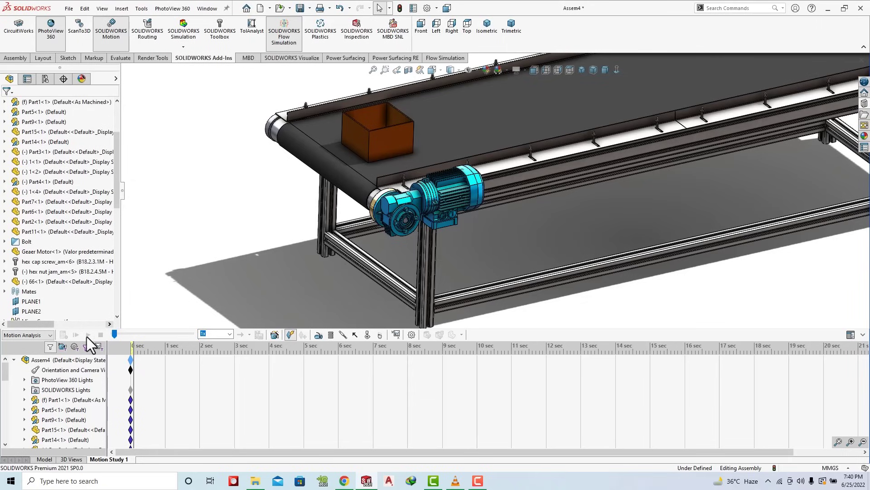
pyautogui.click(32, 335)
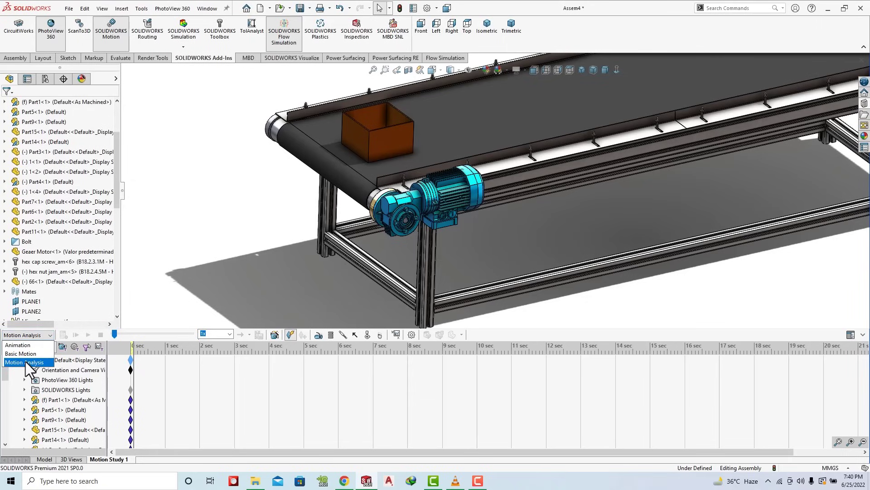
pyautogui.click(25, 362)
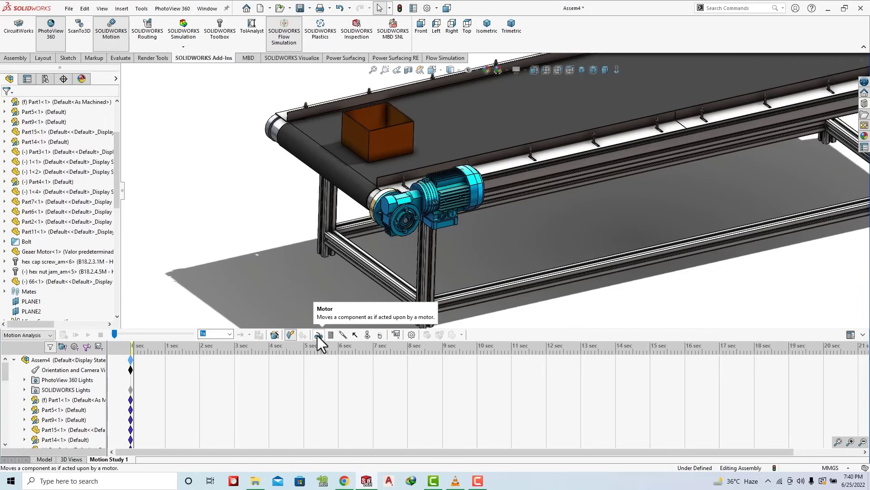
# Step: Start a solid-body contact on the drive roller and enable two contact groups
pyautogui.click(368, 336)
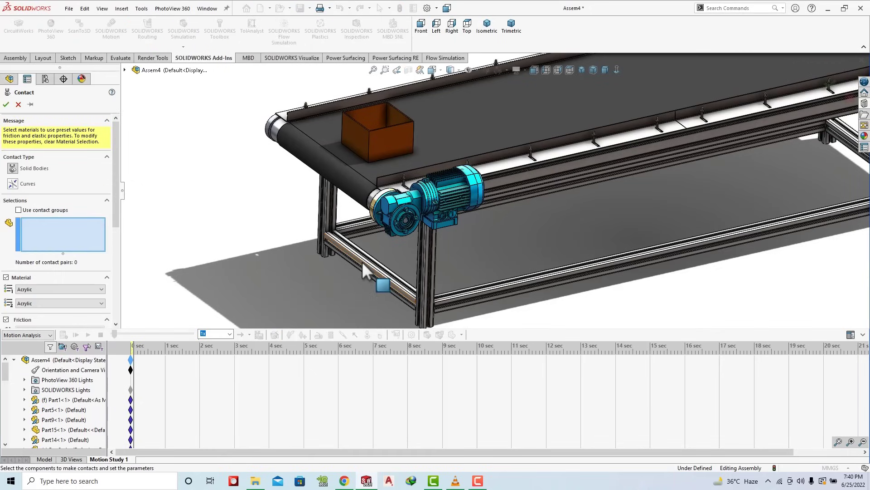
pyautogui.scroll(-3, 388, 226)
pyautogui.scroll(-3, 484, 203)
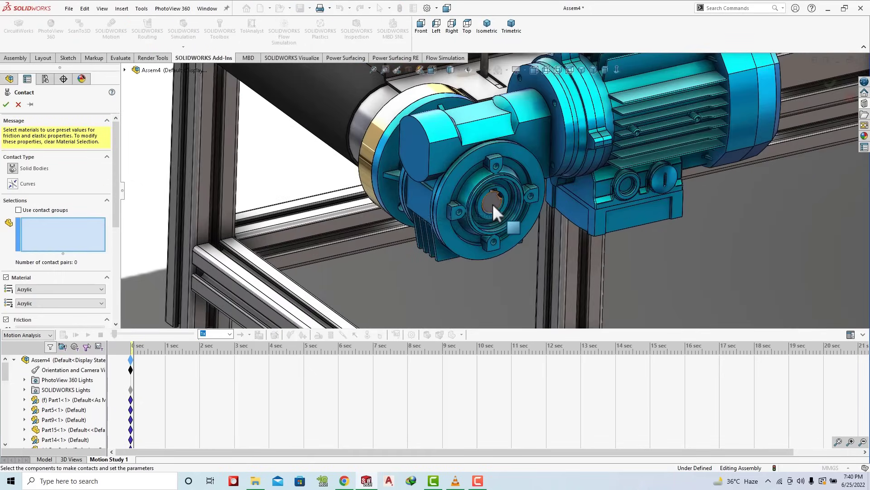
pyautogui.click(493, 203)
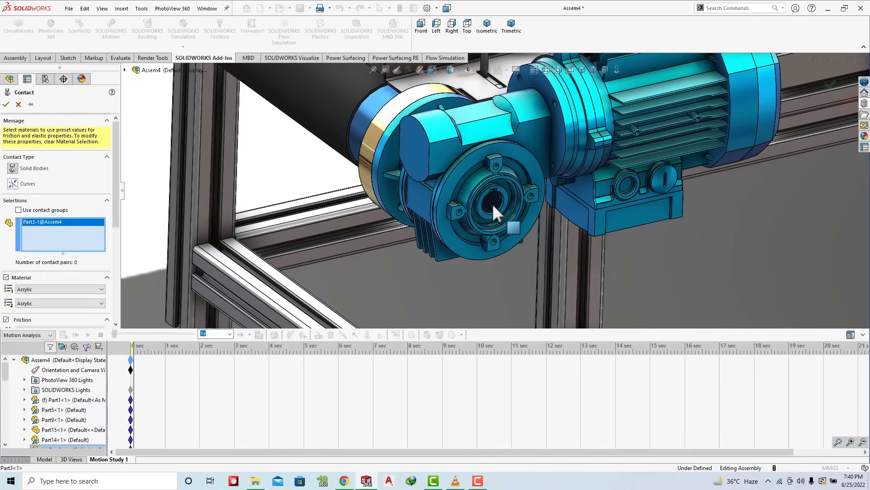
pyautogui.click(53, 210)
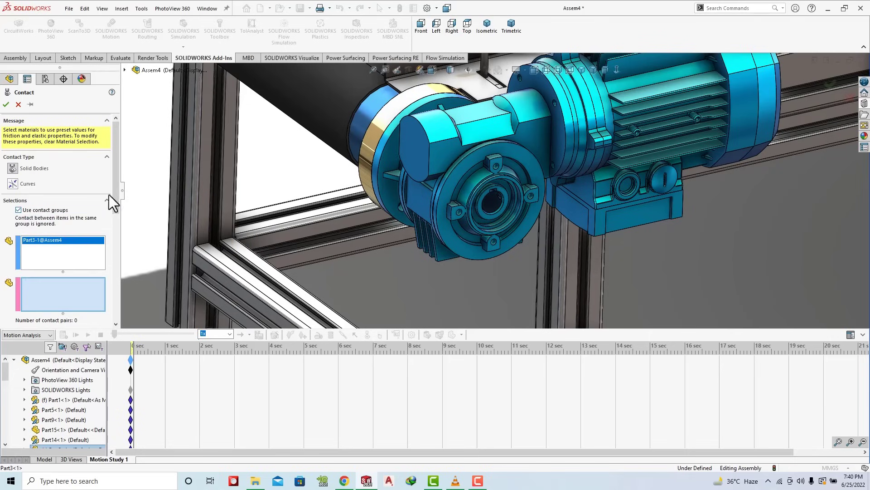
pyautogui.click(369, 107)
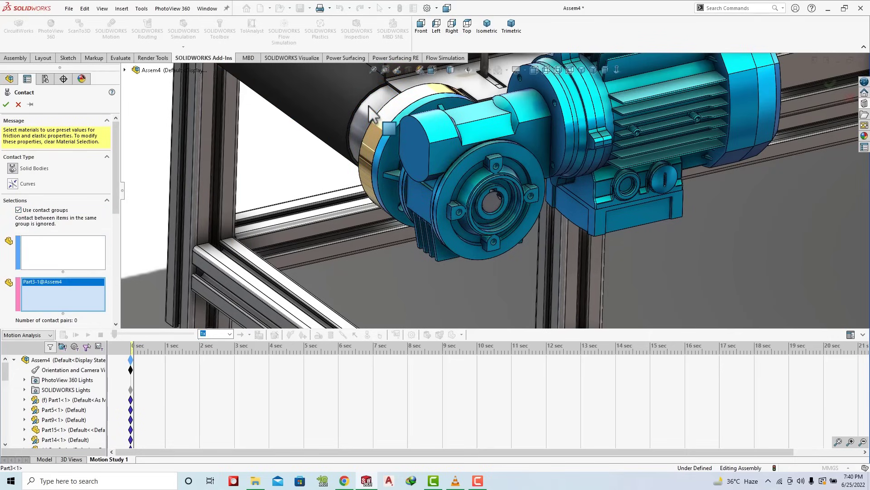
pyautogui.scroll(2, 426, 176)
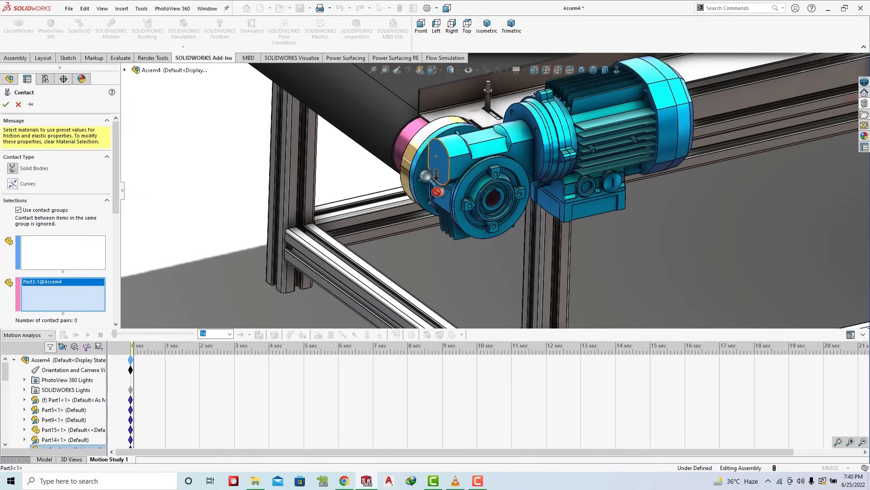
pyautogui.click(372, 118)
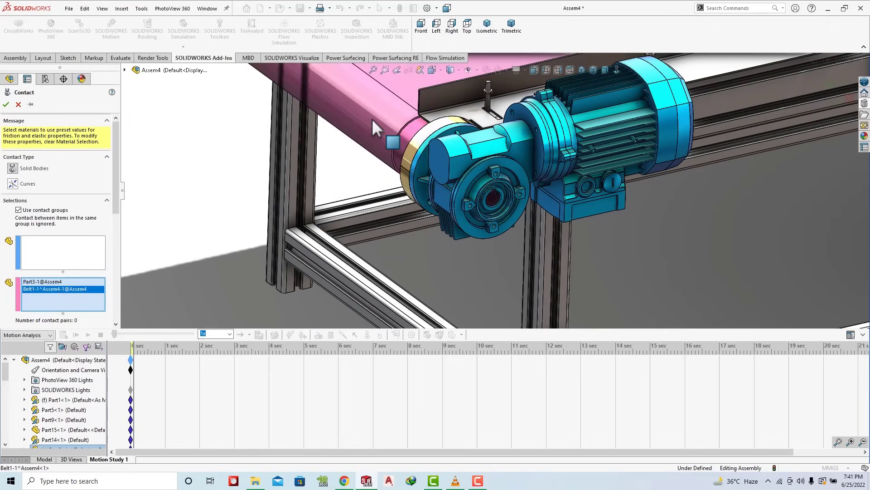
# Step: Put belt Belt1 in group 1 and roller Part3 in group 2, then confirm the contact
pyautogui.rightClick(58, 284)
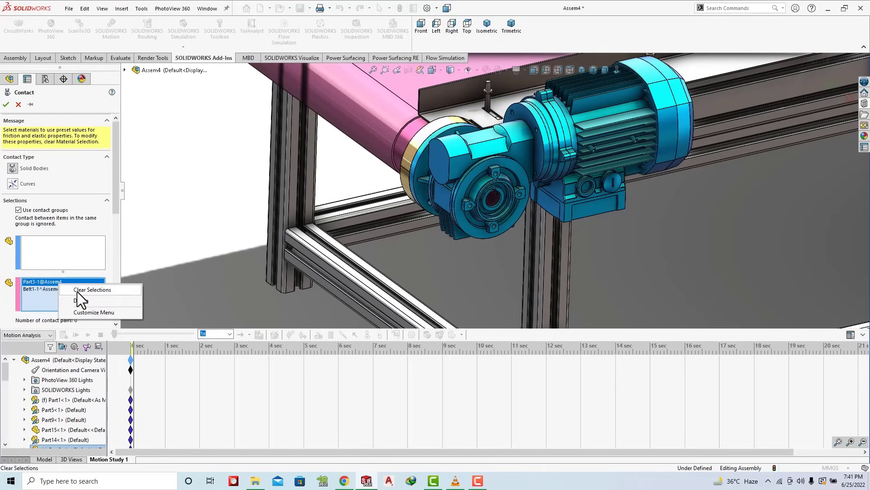
pyautogui.click(78, 294)
pyautogui.click(495, 201)
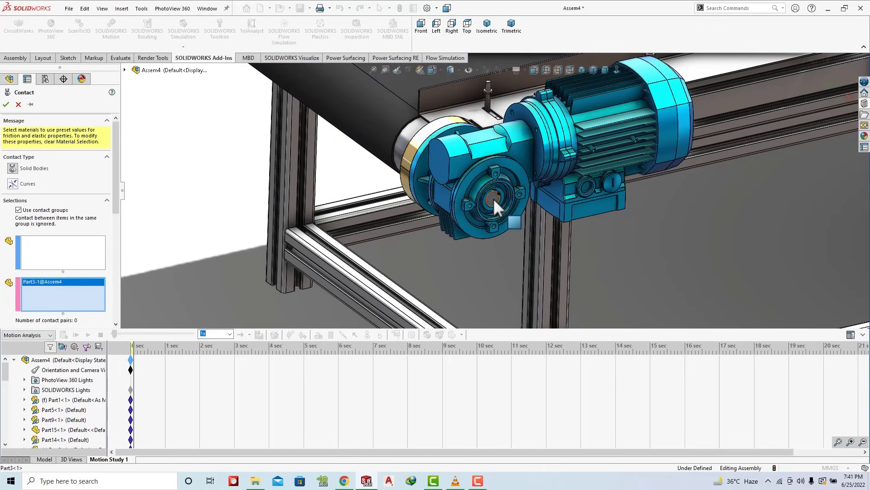
pyautogui.click(65, 243)
pyautogui.click(362, 113)
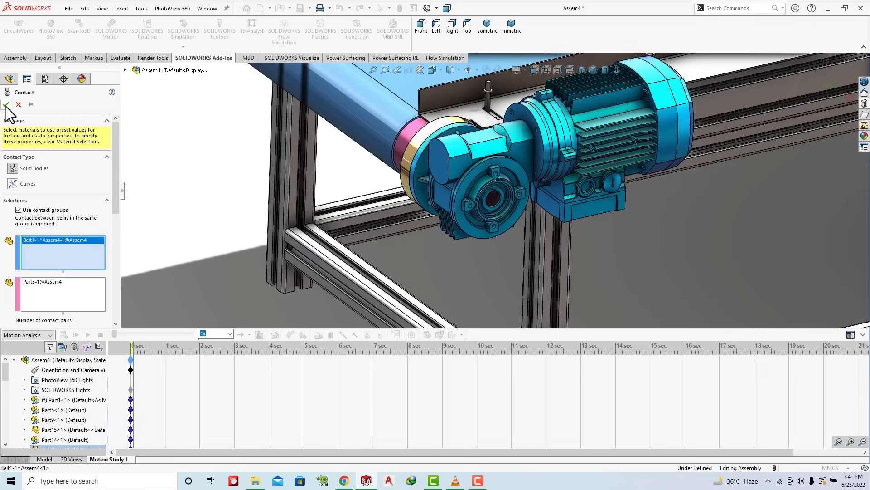
pyautogui.rightClick(363, 211)
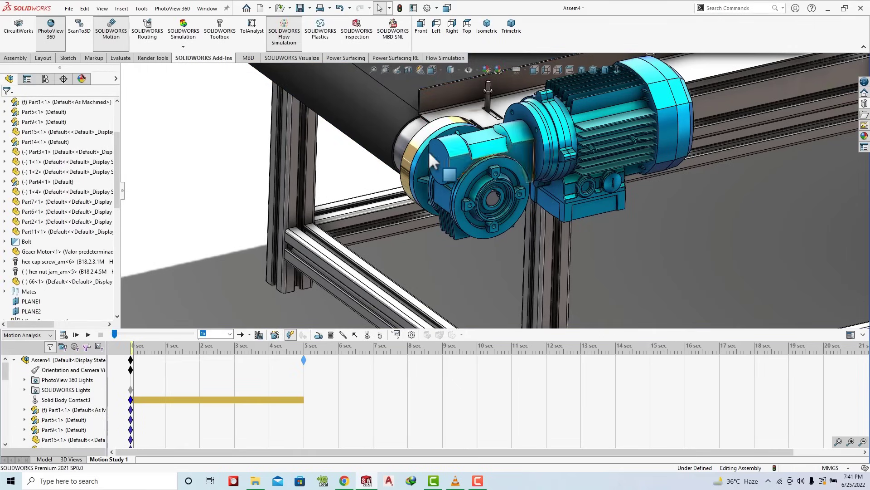
# Step: Move Motion Study 1's end time from 5 seconds to 11 seconds, so Solid Body Contact3 spans it
pyautogui.click(495, 147)
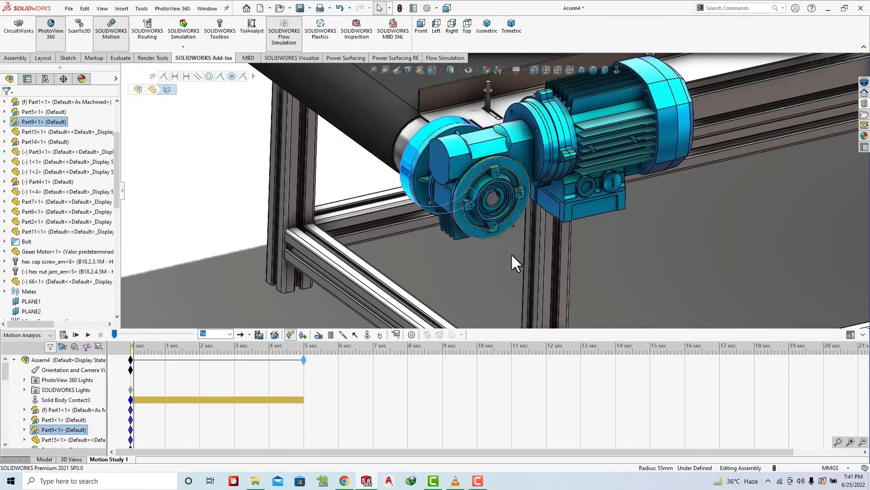
pyautogui.click(494, 199)
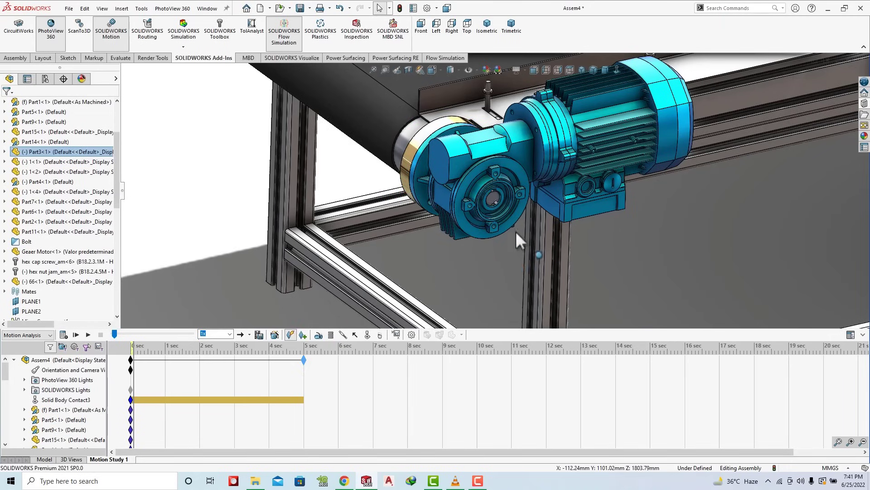
pyautogui.click(473, 254)
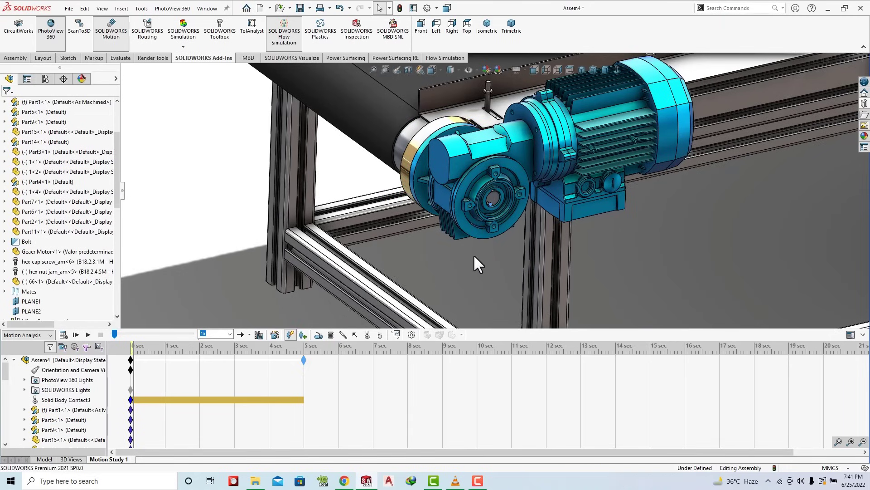
pyautogui.moveTo(303, 362); pyautogui.dragTo(510, 367)
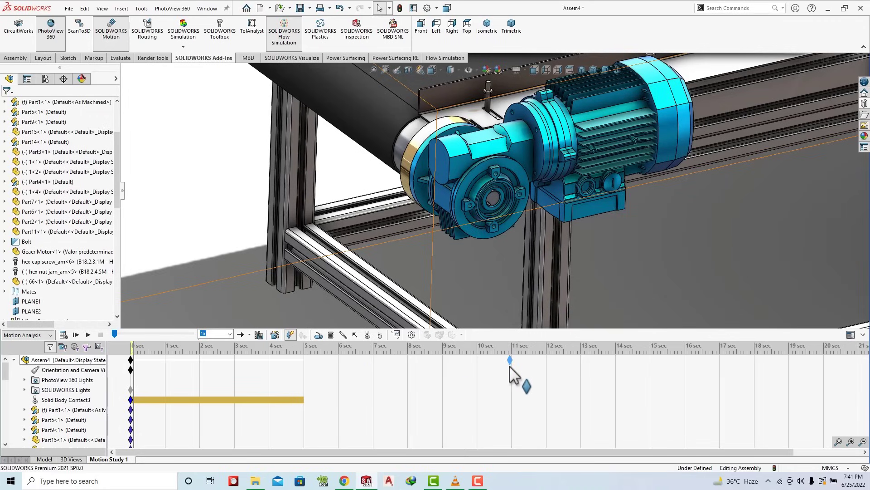
pyautogui.moveTo(513, 373); pyautogui.dragTo(512, 362)
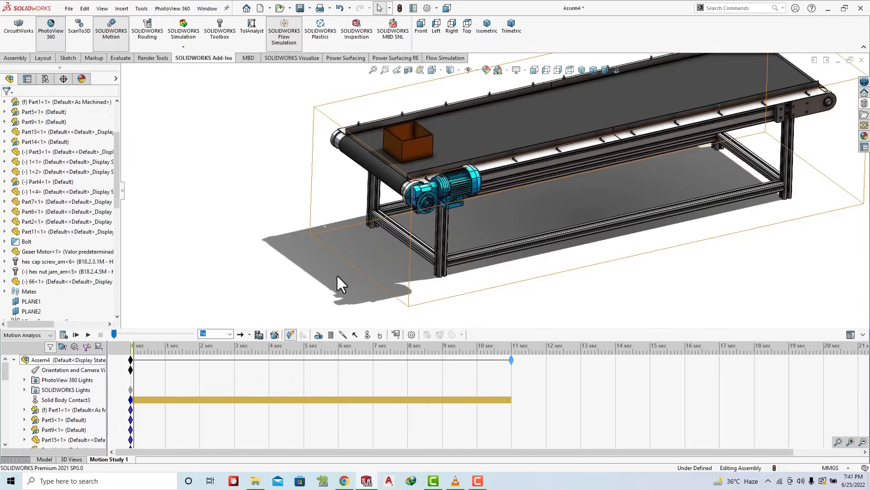
pyautogui.scroll(2, 340, 284)
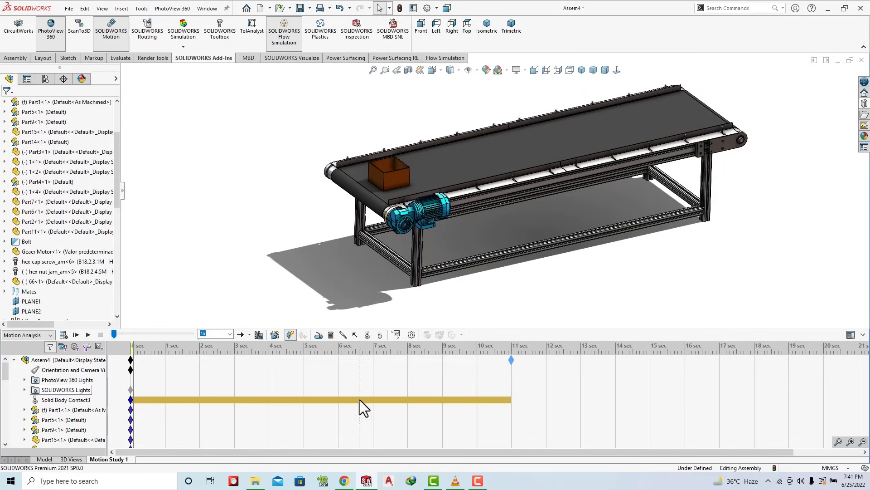
# Step: Add RotaryMotor3, a 30 RPM constant-speed rotary motor driving the roller Part3's shaft face
pyautogui.click(317, 335)
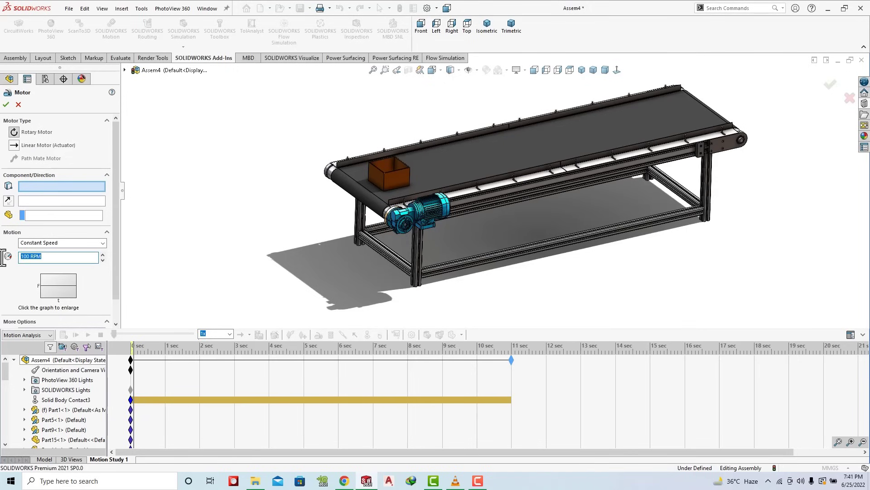
pyautogui.scroll(-3, 399, 247)
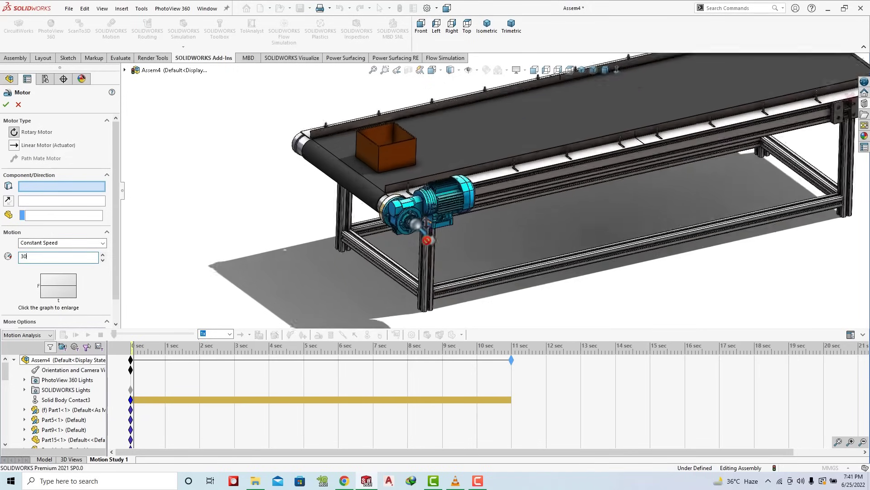
pyautogui.scroll(-3, 410, 238)
pyautogui.scroll(-3, 424, 229)
pyautogui.click(447, 184)
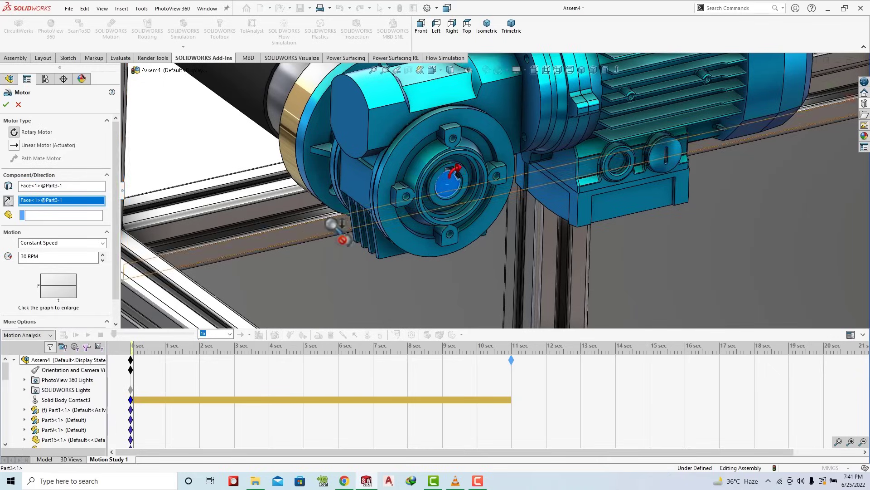
pyautogui.scroll(5, 338, 235)
pyautogui.scroll(3, 342, 235)
pyautogui.scroll(2, 344, 235)
pyautogui.scroll(-3, 712, 86)
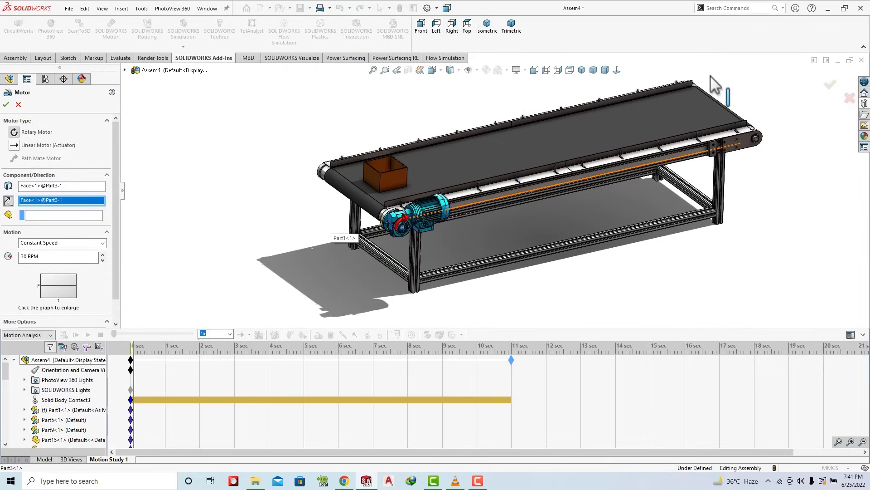
pyautogui.scroll(-2, 680, 86)
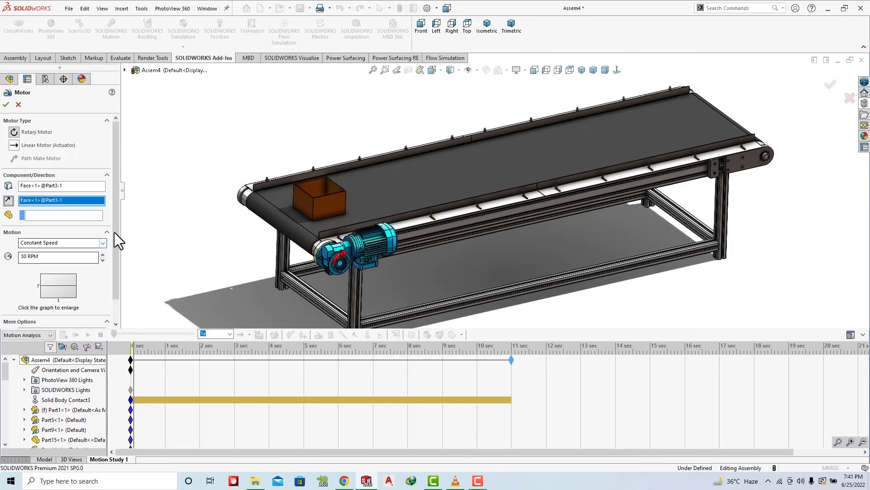
pyautogui.moveTo(114, 233); pyautogui.dragTo(116, 256)
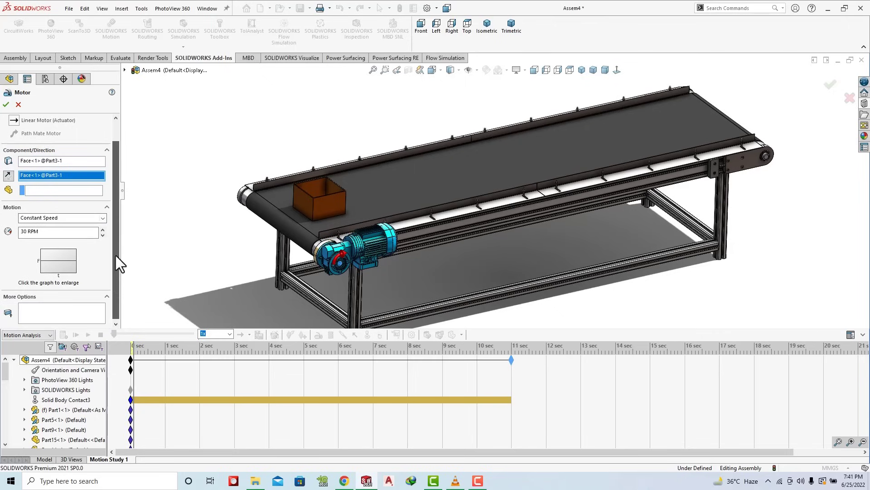
pyautogui.click(6, 104)
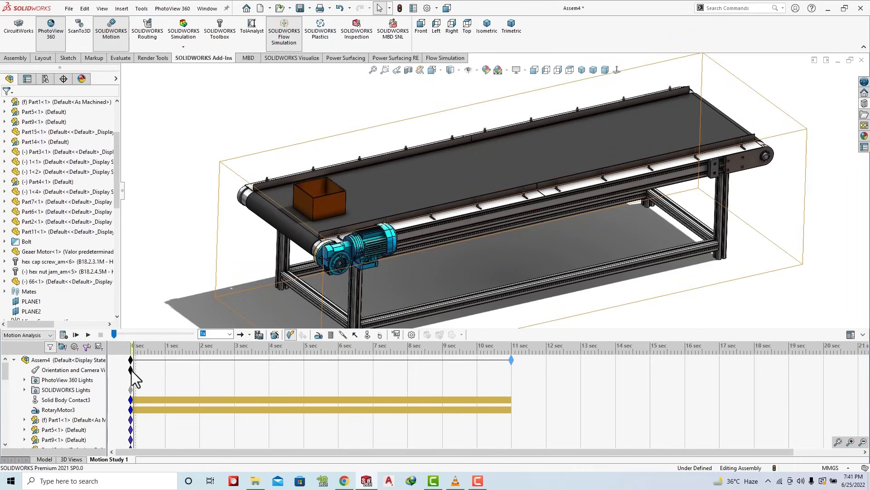
# Step: Add gravity along the normal of box 66-1's front face, then calculate Motion Study 1
pyautogui.click(378, 334)
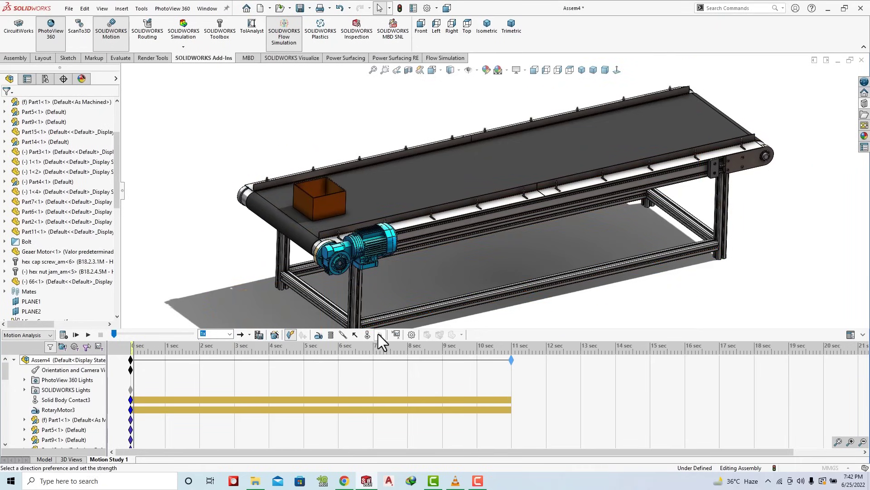
pyautogui.click(301, 204)
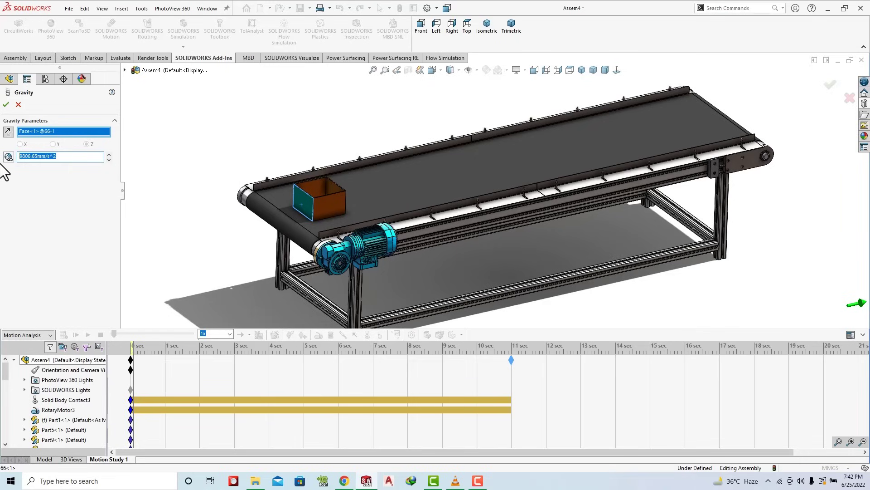
pyautogui.click(5, 105)
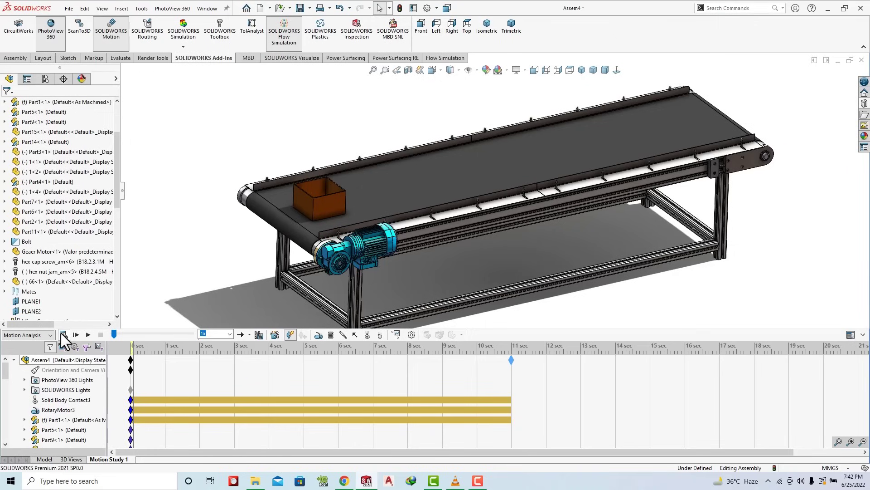
pyautogui.click(63, 335)
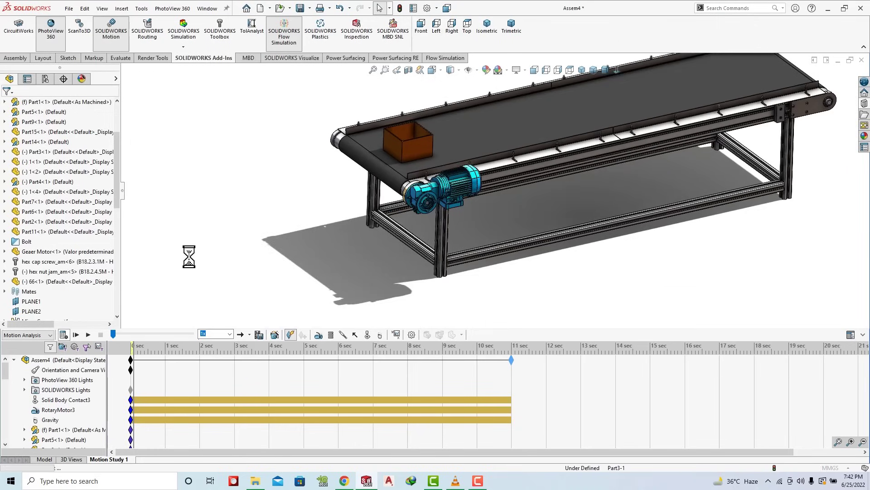
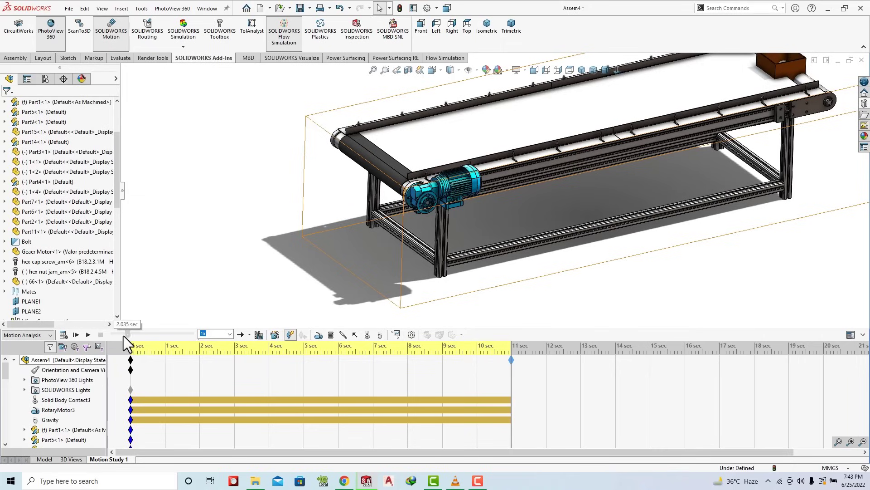
# Step: Rewind and replay the conveyor motion study so the box reaches the belt's far end
pyautogui.click(96, 335)
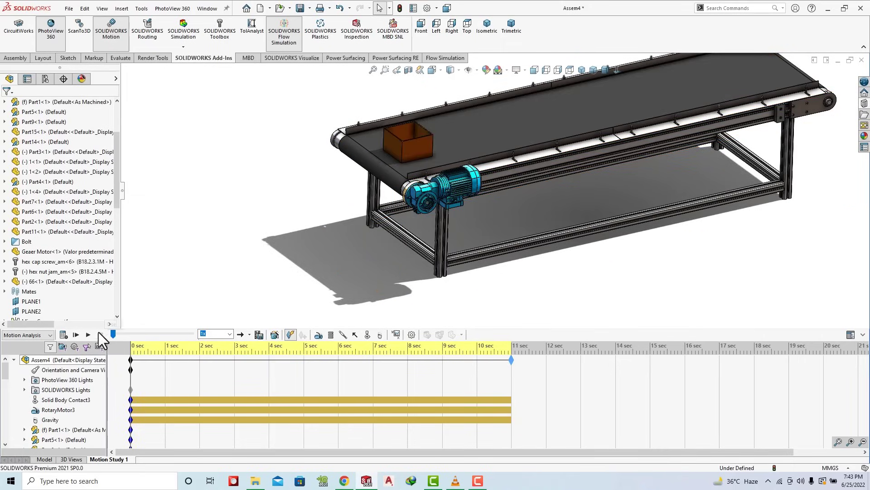
pyautogui.click(88, 334)
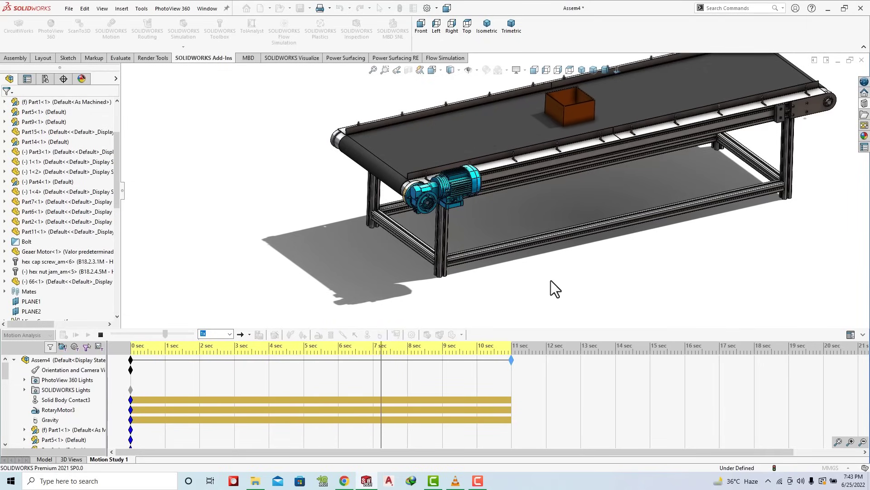
pyautogui.scroll(2, 562, 282)
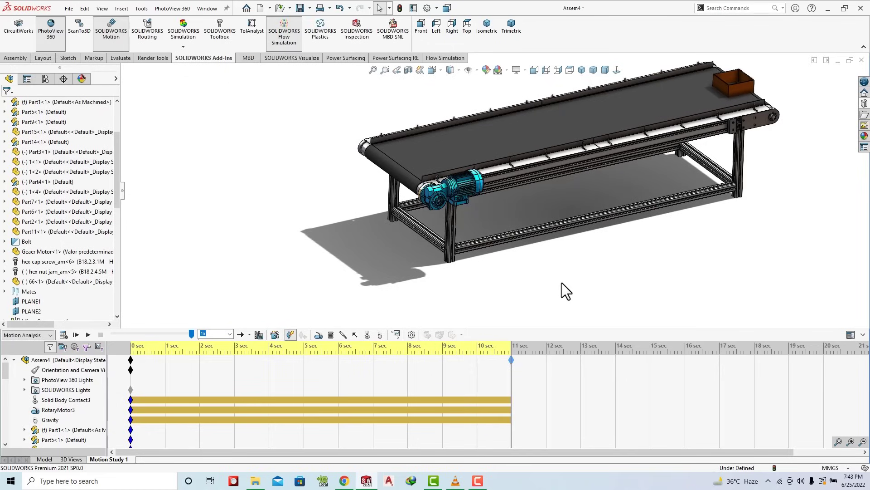
pyautogui.click(88, 335)
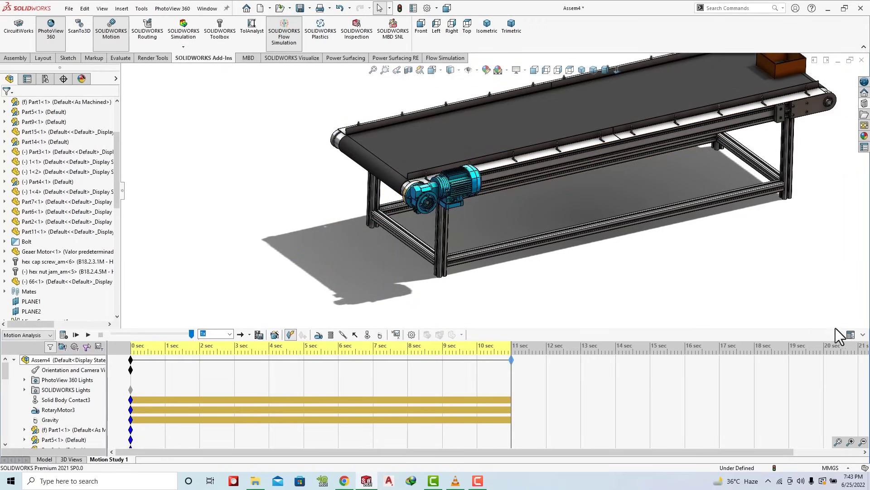
# Step: Hide the MotionManager and FeatureManager, zoom to fit, and play the animation full-width
pyautogui.click(864, 336)
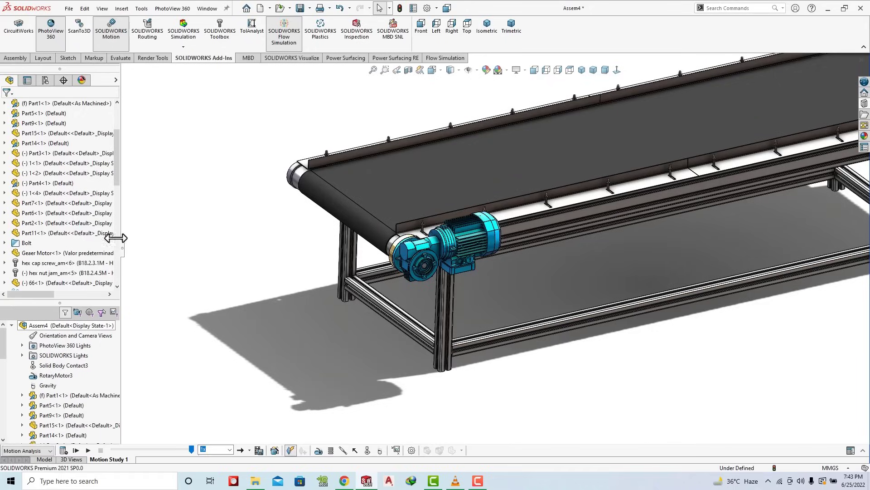
pyautogui.click(121, 247)
pyautogui.press('f')
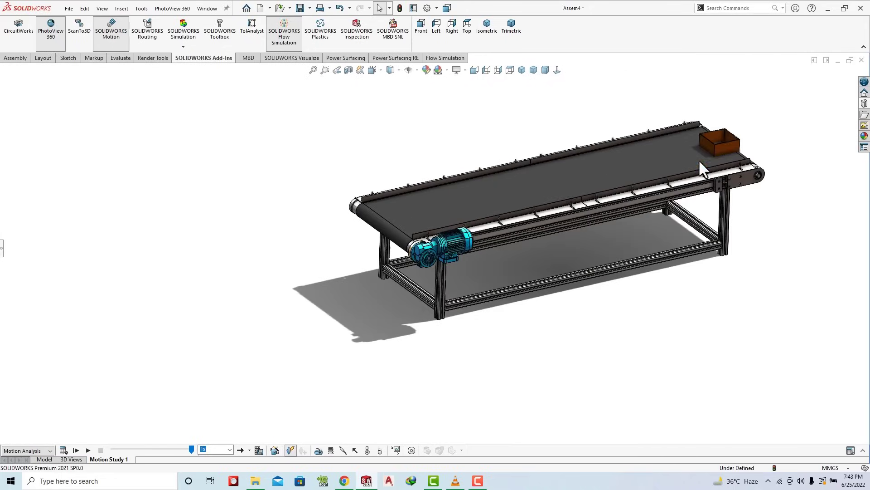
pyautogui.click(89, 450)
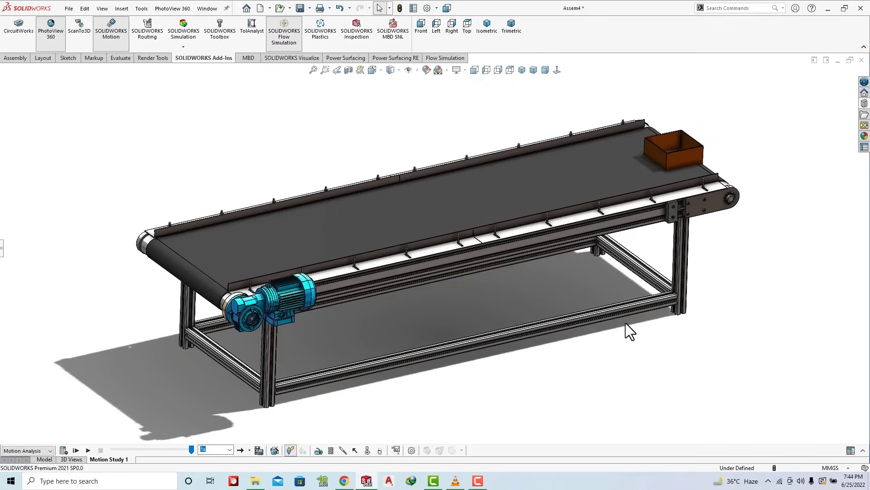
# Step: Play the box animation at 2x speed in Loop mode
pyautogui.click(230, 449)
pyautogui.click(208, 417)
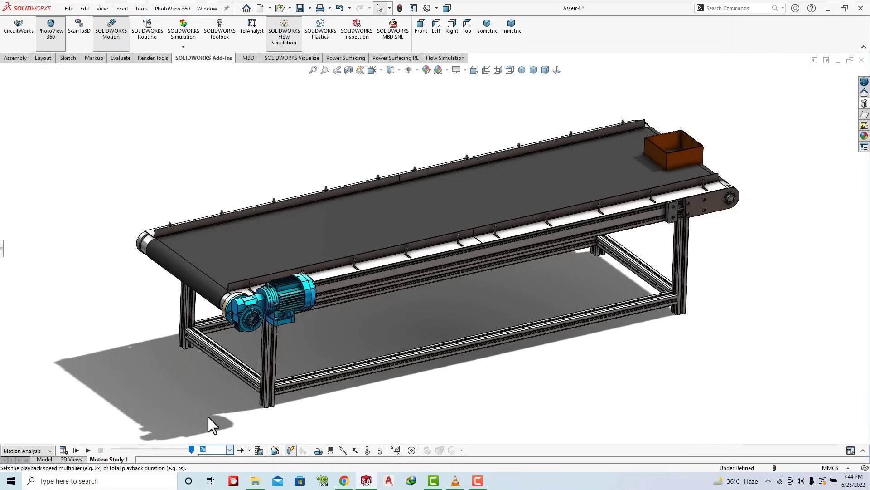
pyautogui.click(249, 450)
pyautogui.click(256, 438)
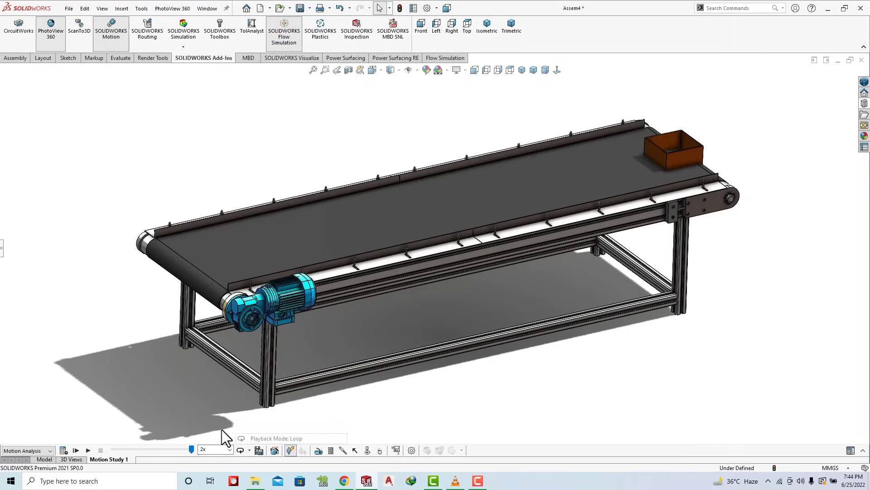
pyautogui.click(86, 450)
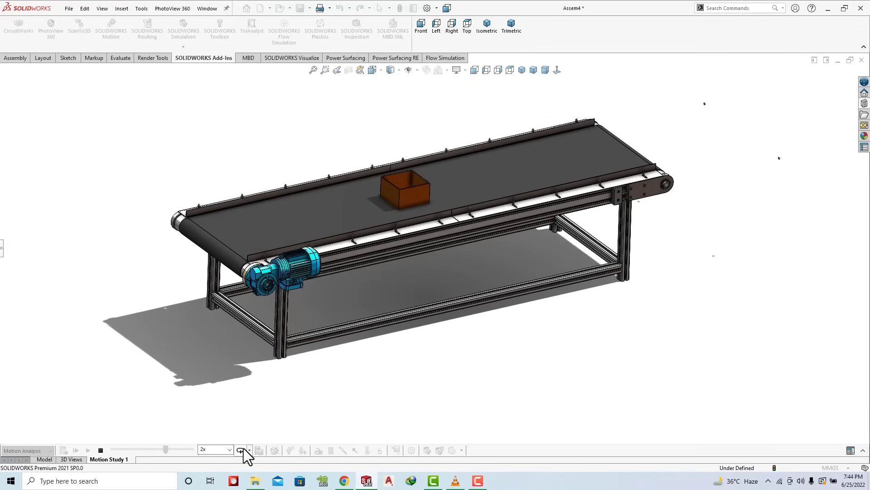
# Step: Try Reciprocate playback mode, then return playback to Normal
pyautogui.click(250, 450)
pyautogui.click(260, 450)
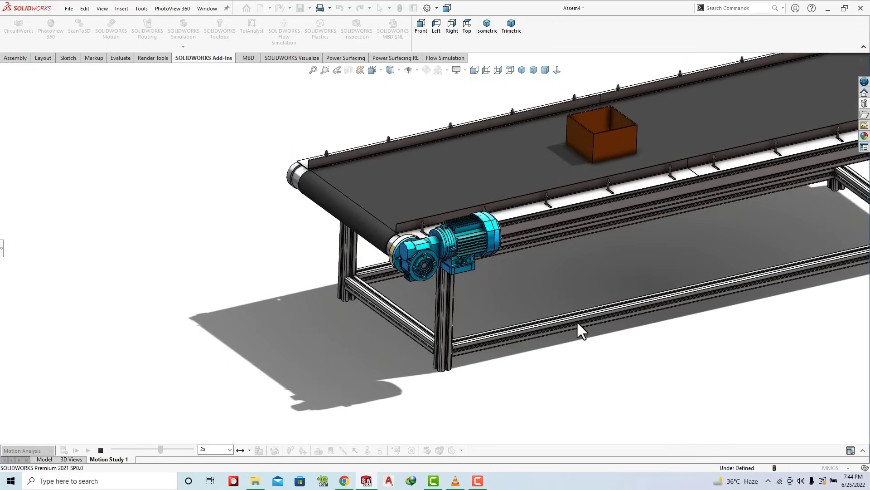
pyautogui.click(250, 449)
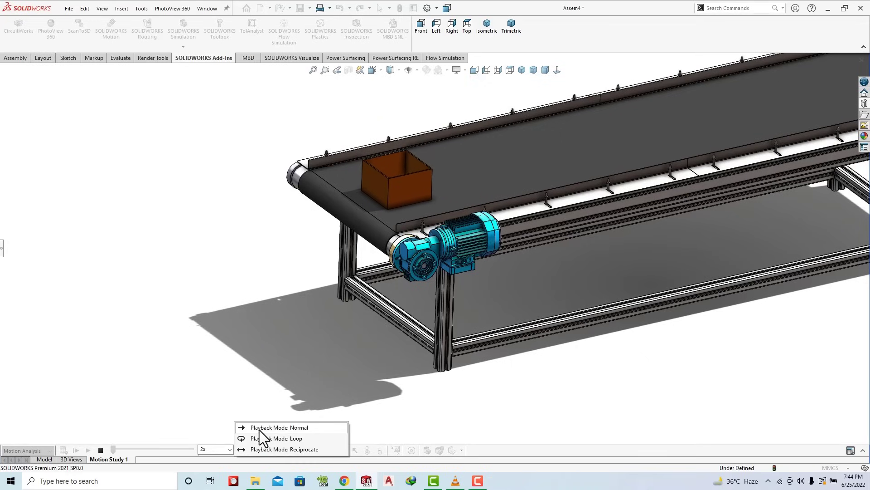
pyautogui.click(260, 428)
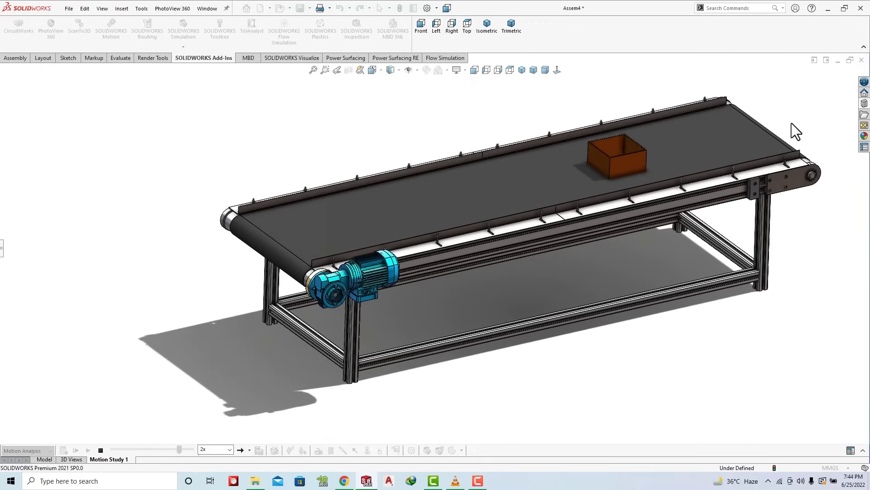
# Step: Stop the animation, collapse the MotionManager, and play it again with its camera changes
pyautogui.click(100, 449)
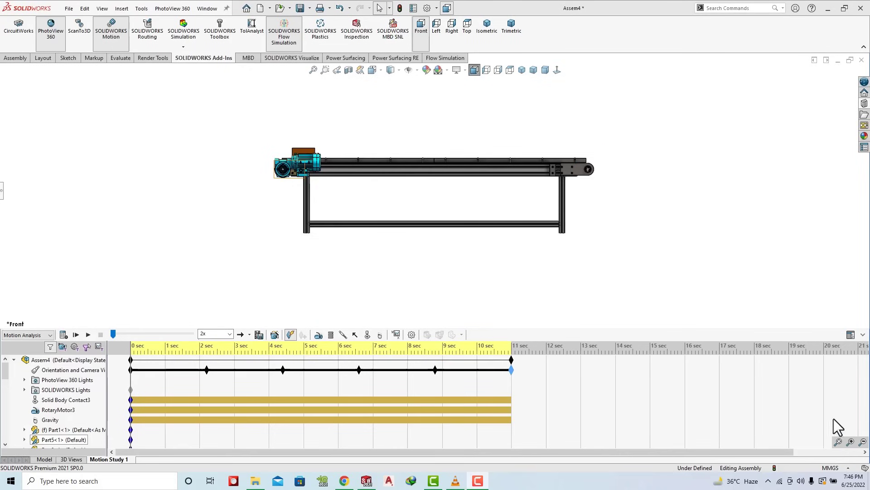
pyautogui.click(863, 335)
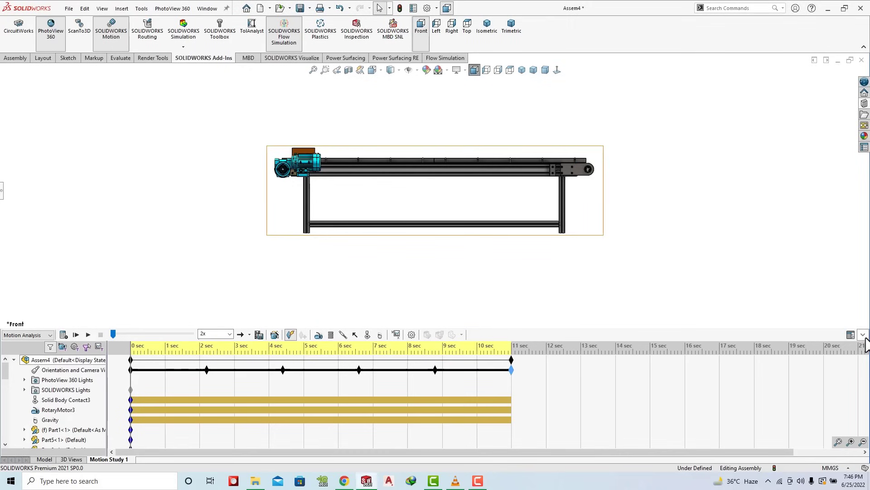
pyautogui.click(90, 450)
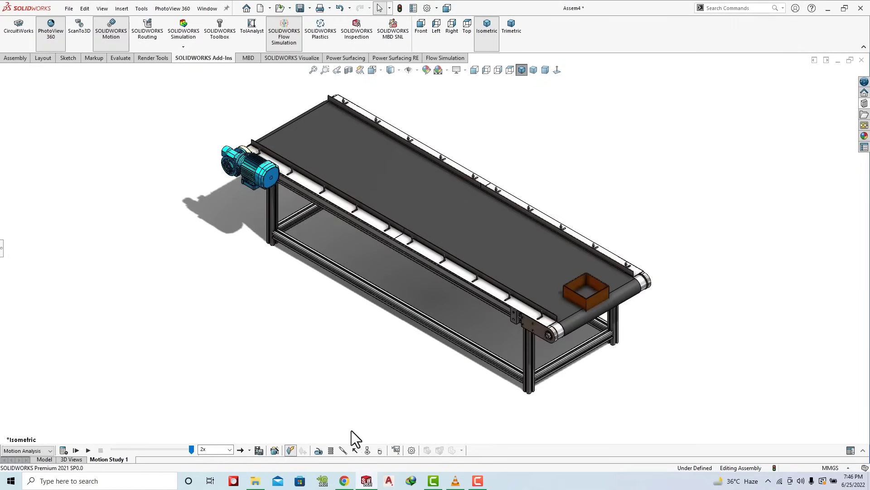
pyautogui.click(249, 450)
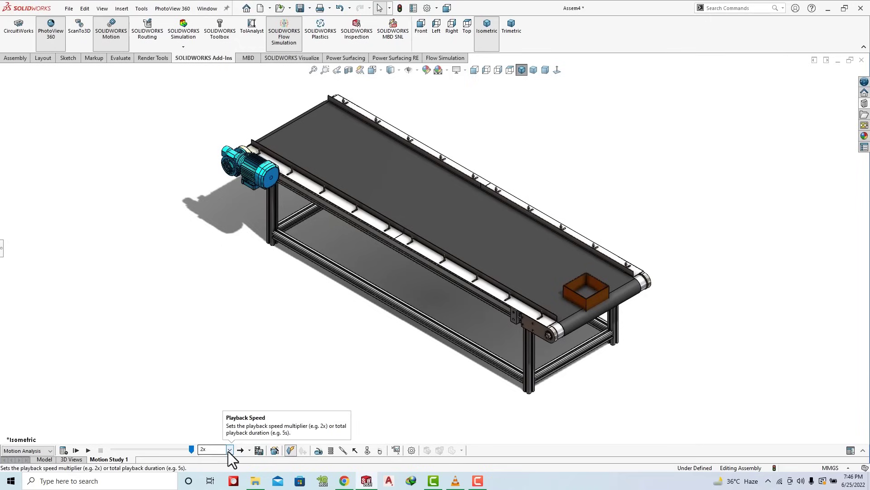
# Step: Replay the animation at 1x speed, switching the camera between Front and Isometric views
pyautogui.click(229, 449)
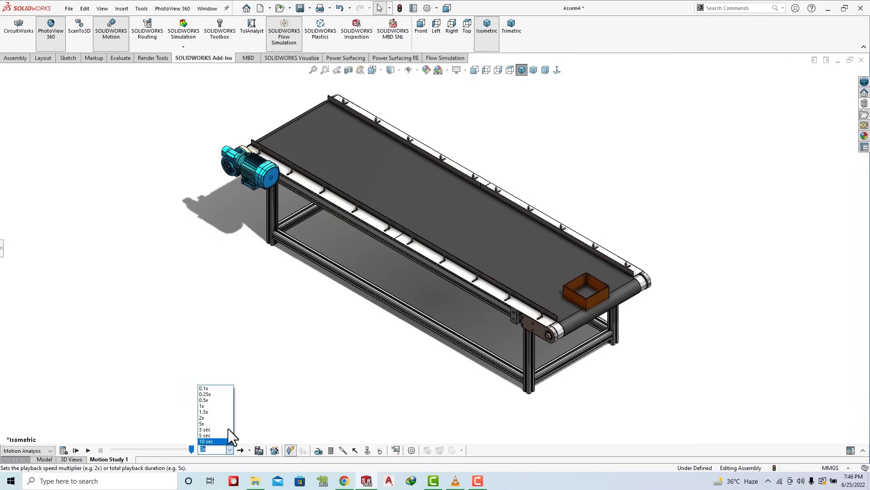
pyautogui.click(216, 407)
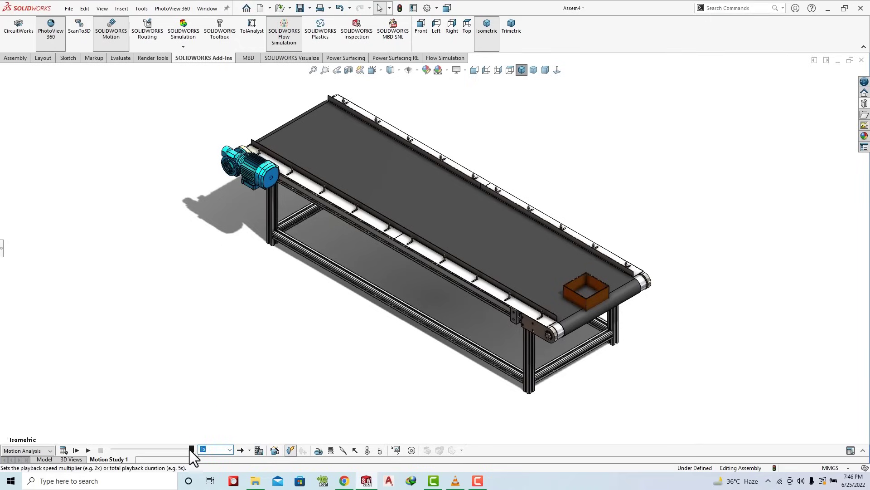
pyautogui.moveTo(189, 450); pyautogui.dragTo(135, 450)
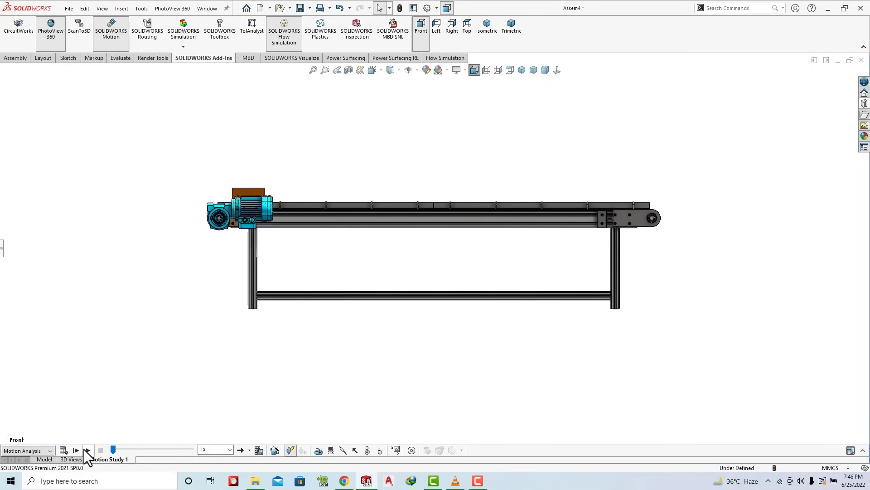
pyautogui.click(63, 450)
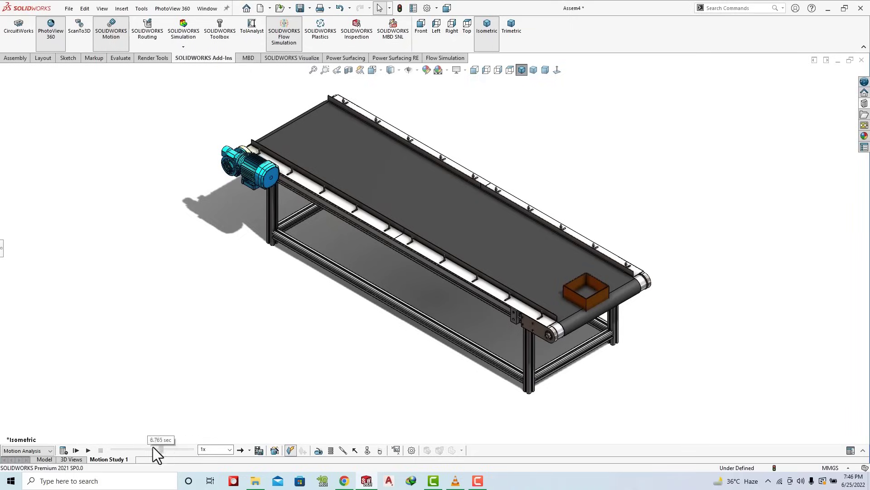
pyautogui.hotkey('ctrl', '1')
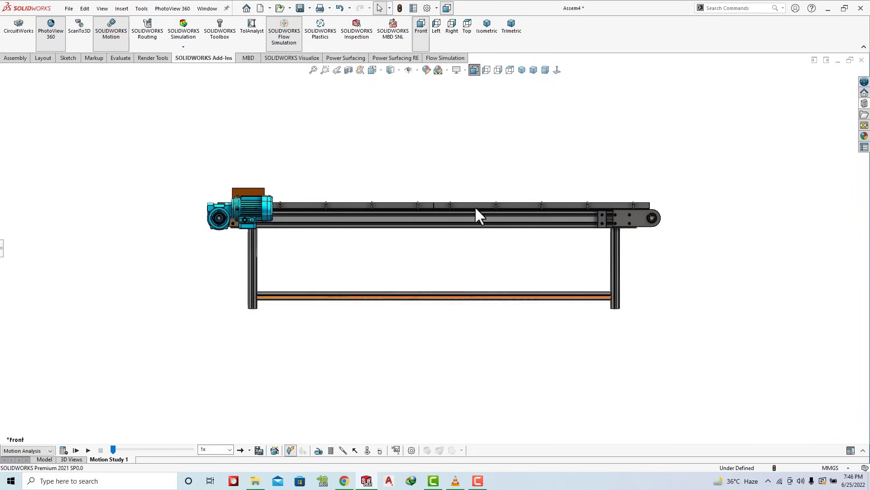
pyautogui.click(494, 34)
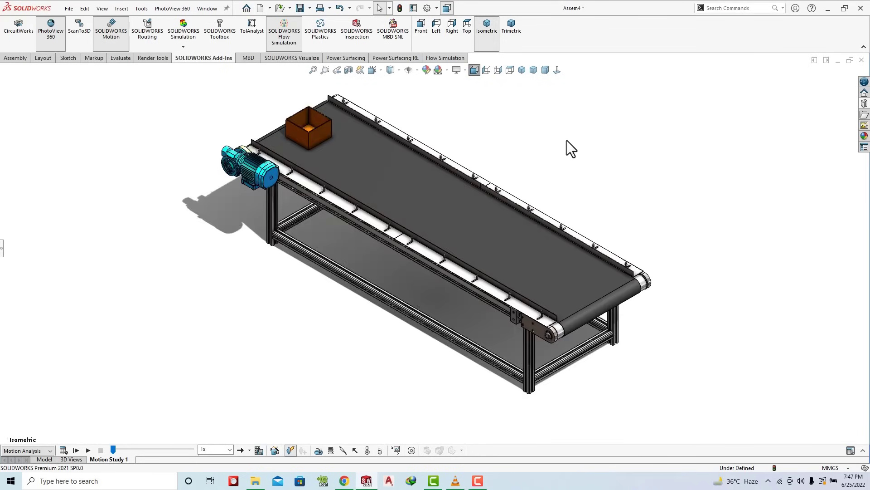